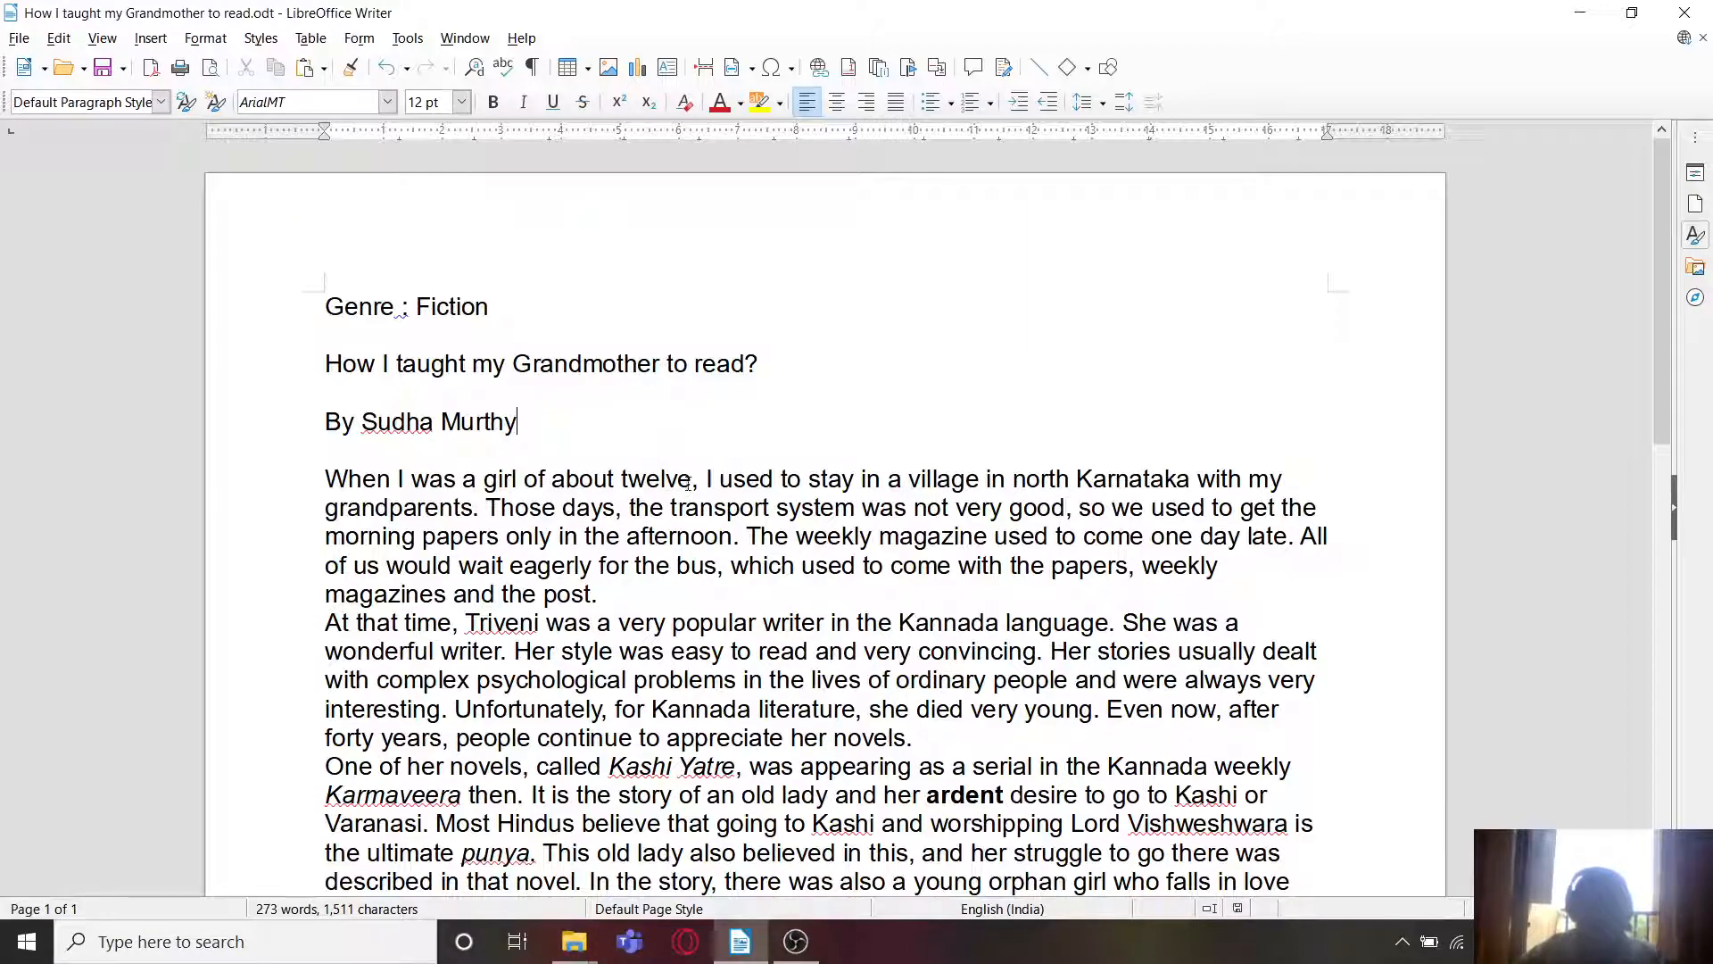
Step: Open the Unit - 6 Digital Documentation presentation in PowerPoint, view slide 7, and return to the Writer document
left_click(27, 941)
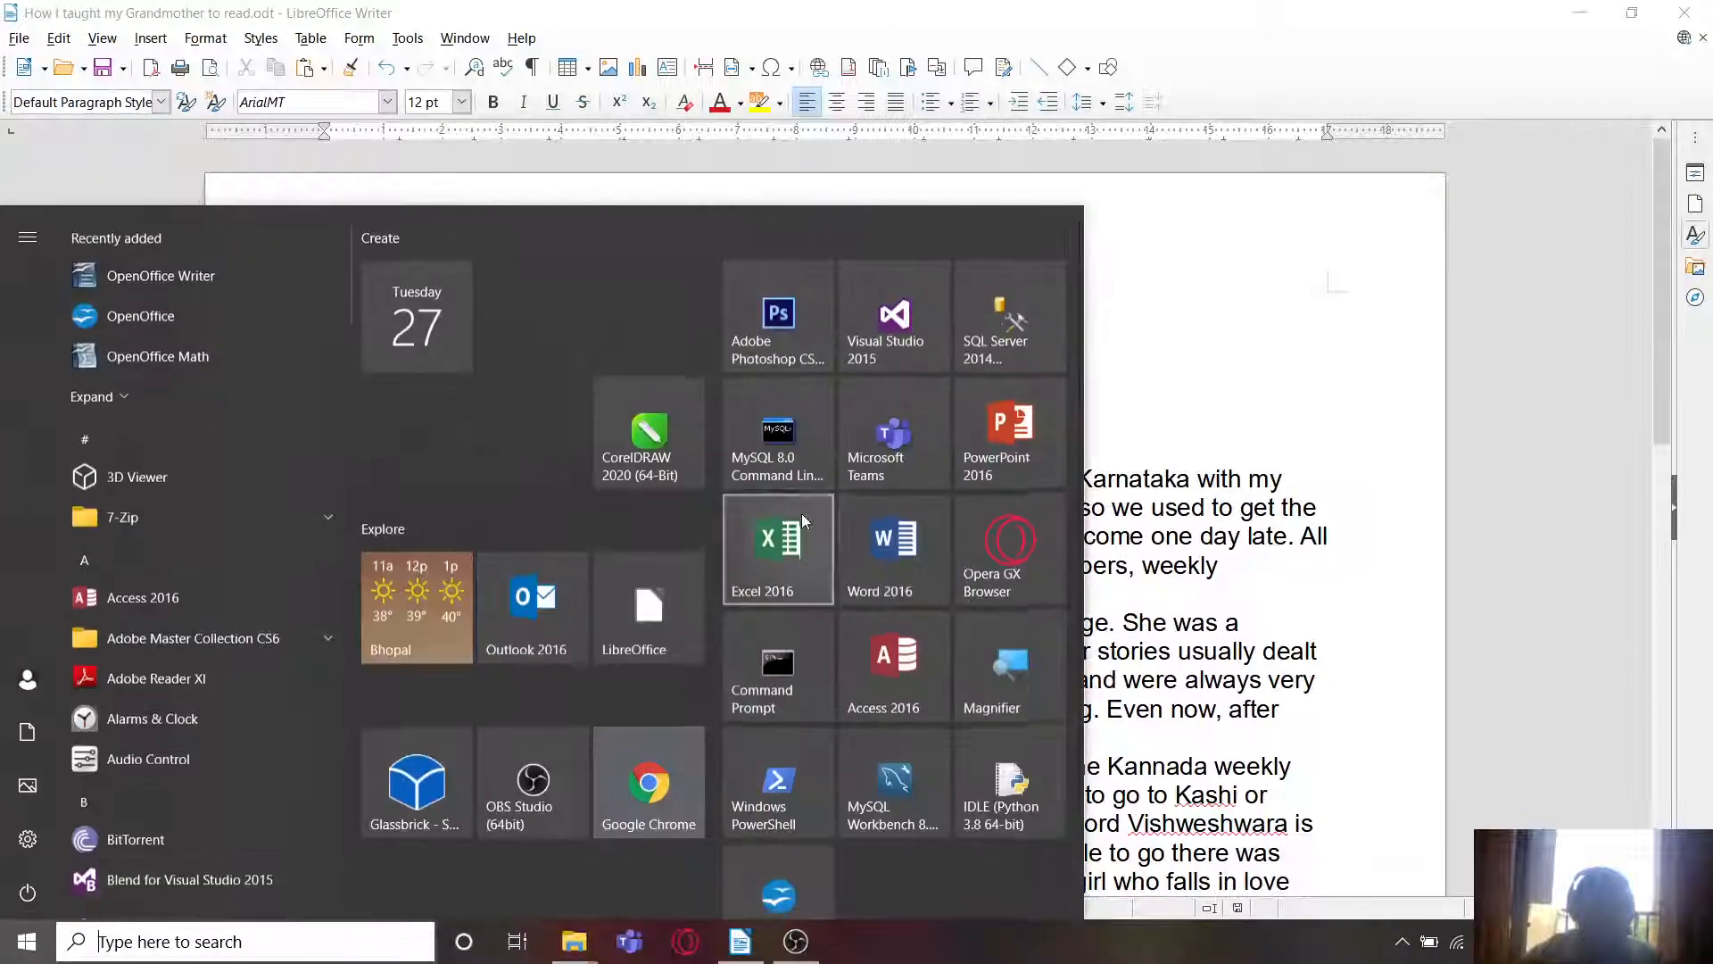
left_click(1007, 452)
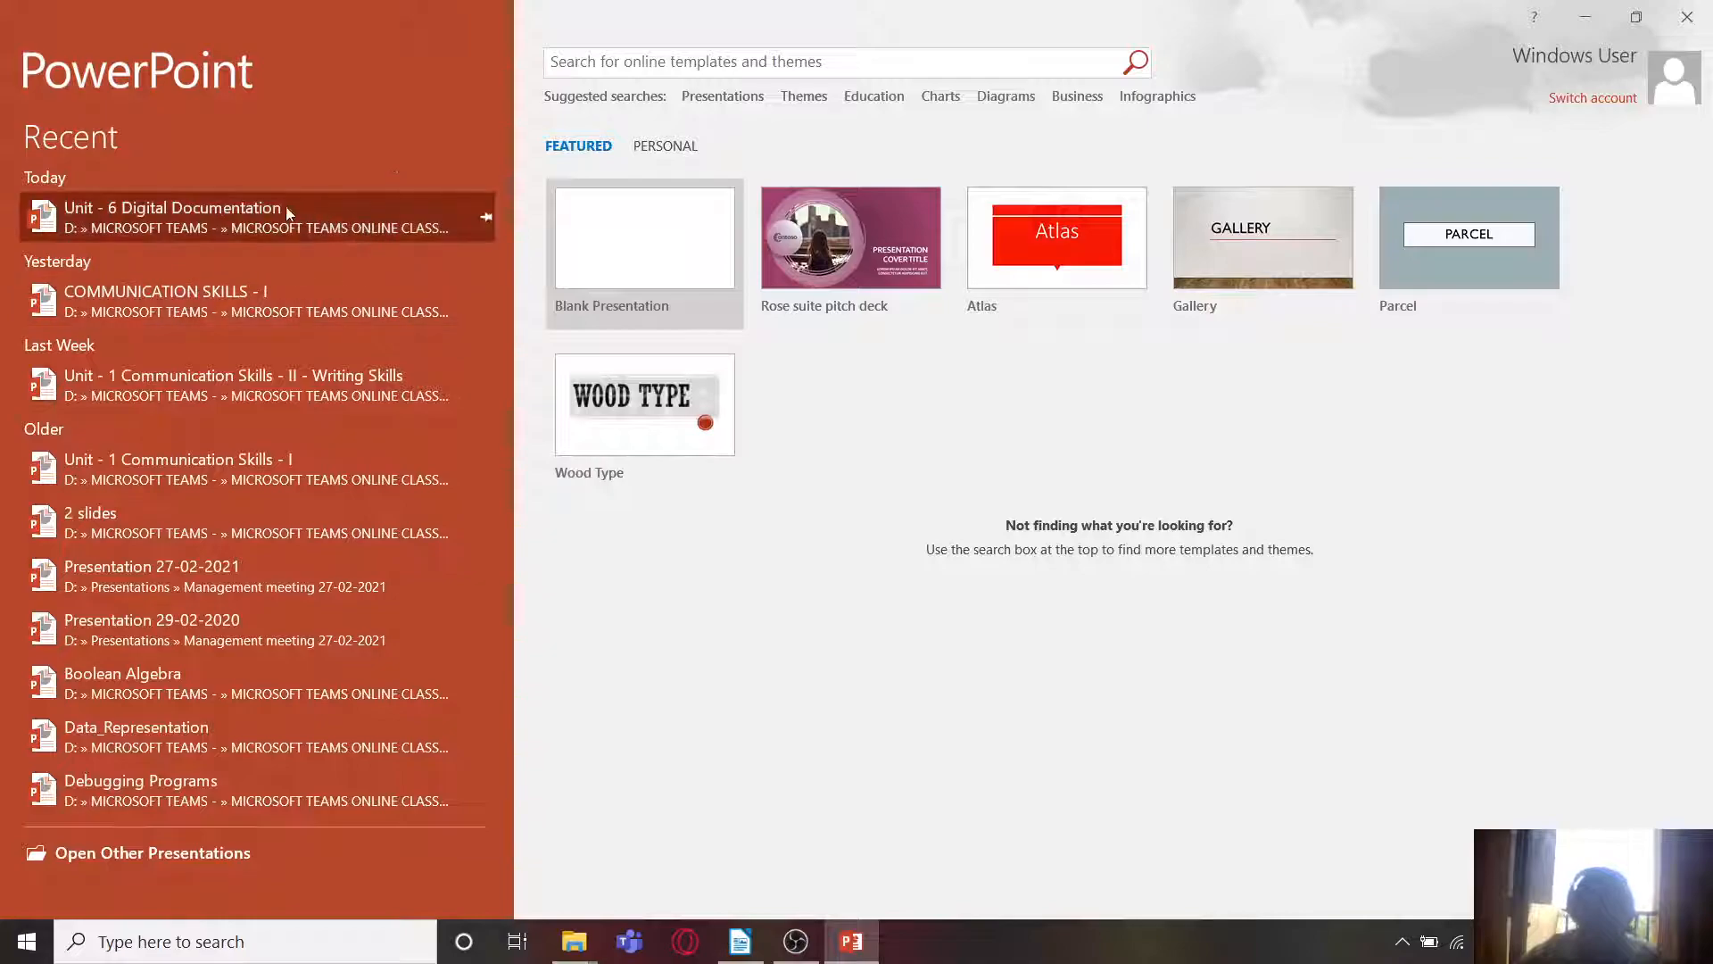
left_click(272, 206)
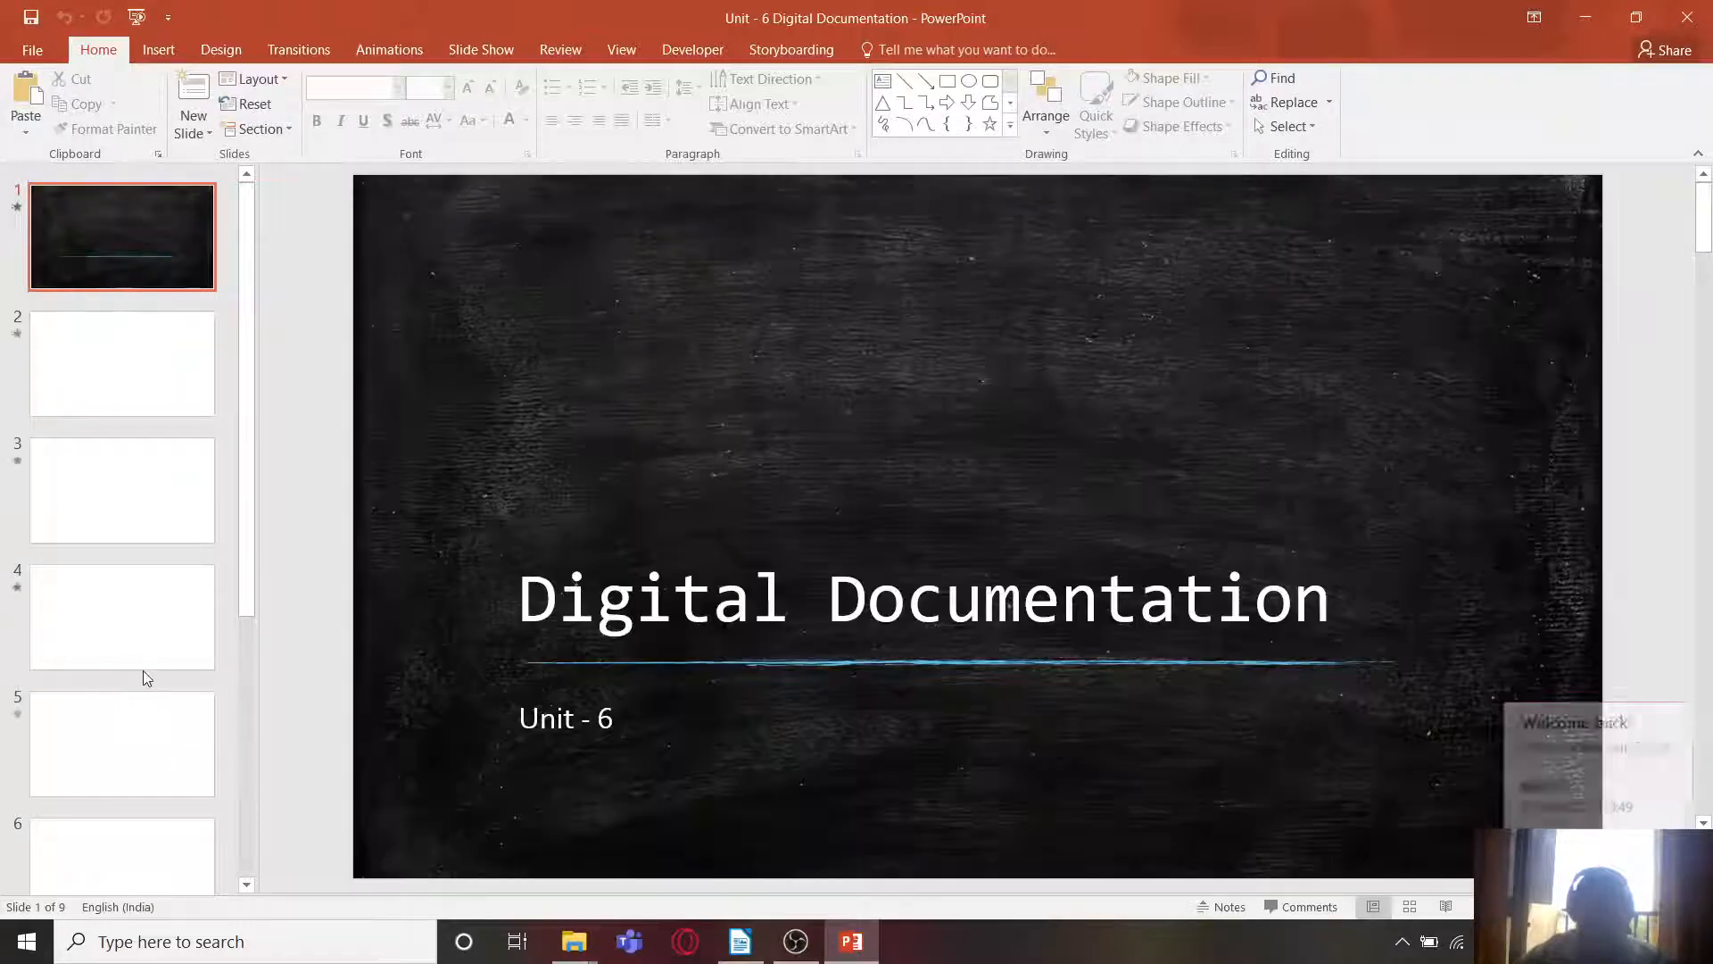
scroll(174, 674, "down", 5)
left_click(109, 558)
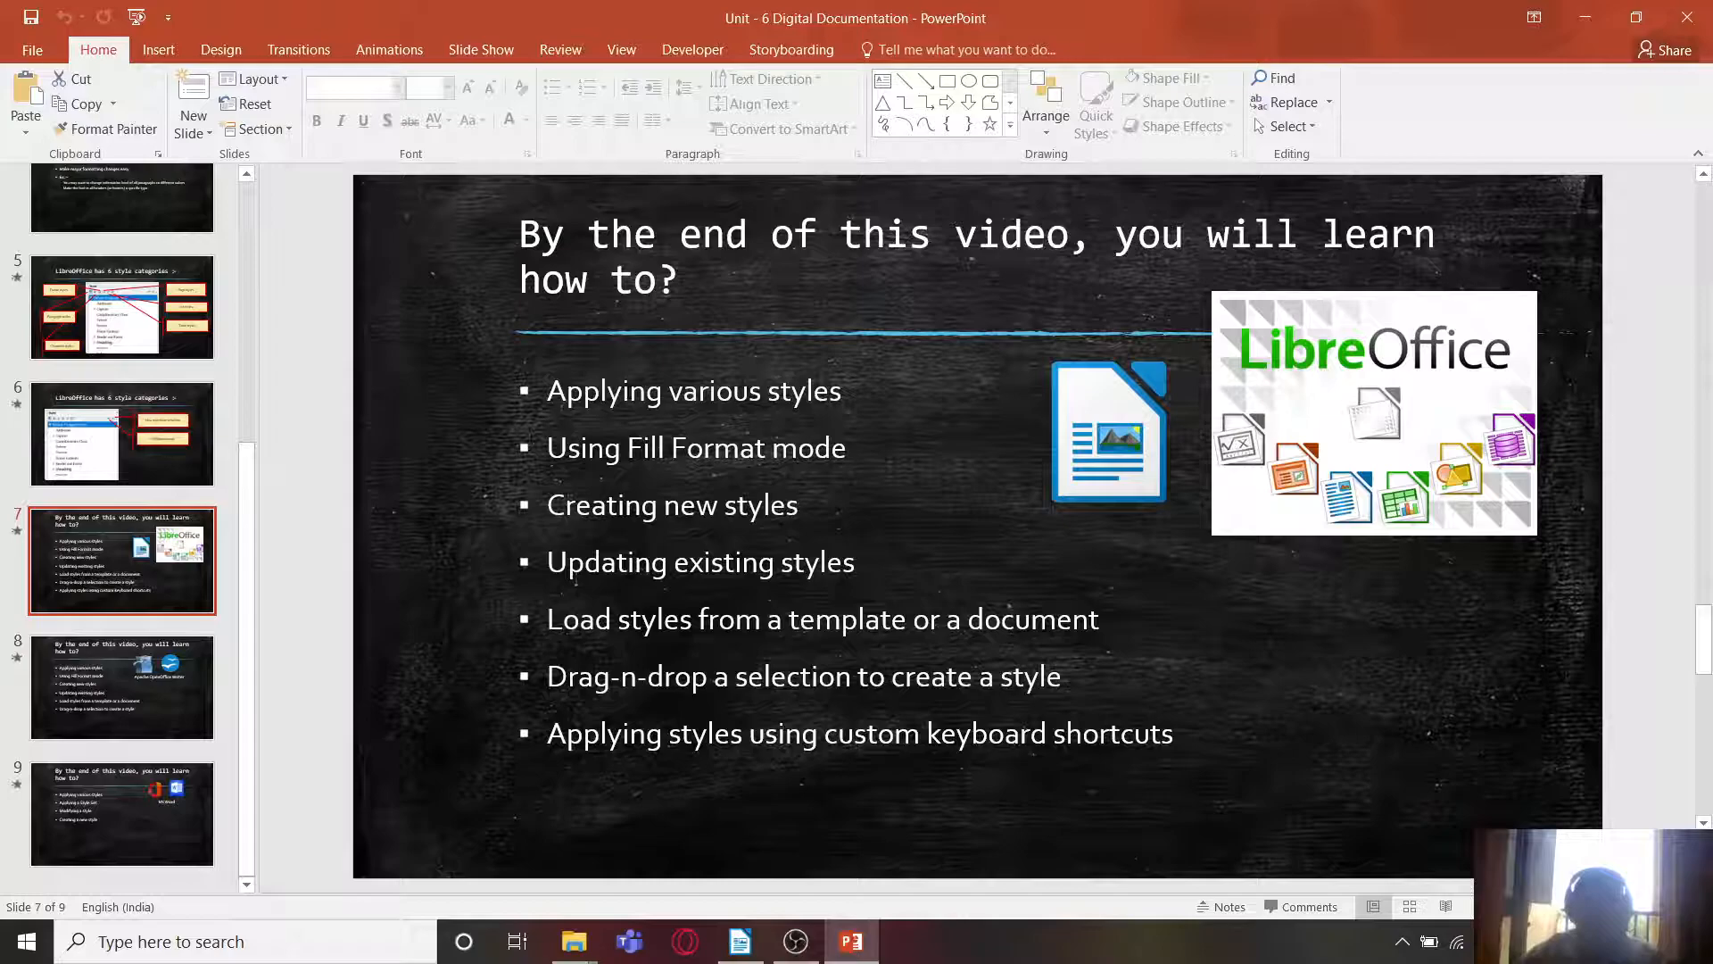
key("alt+Tab")
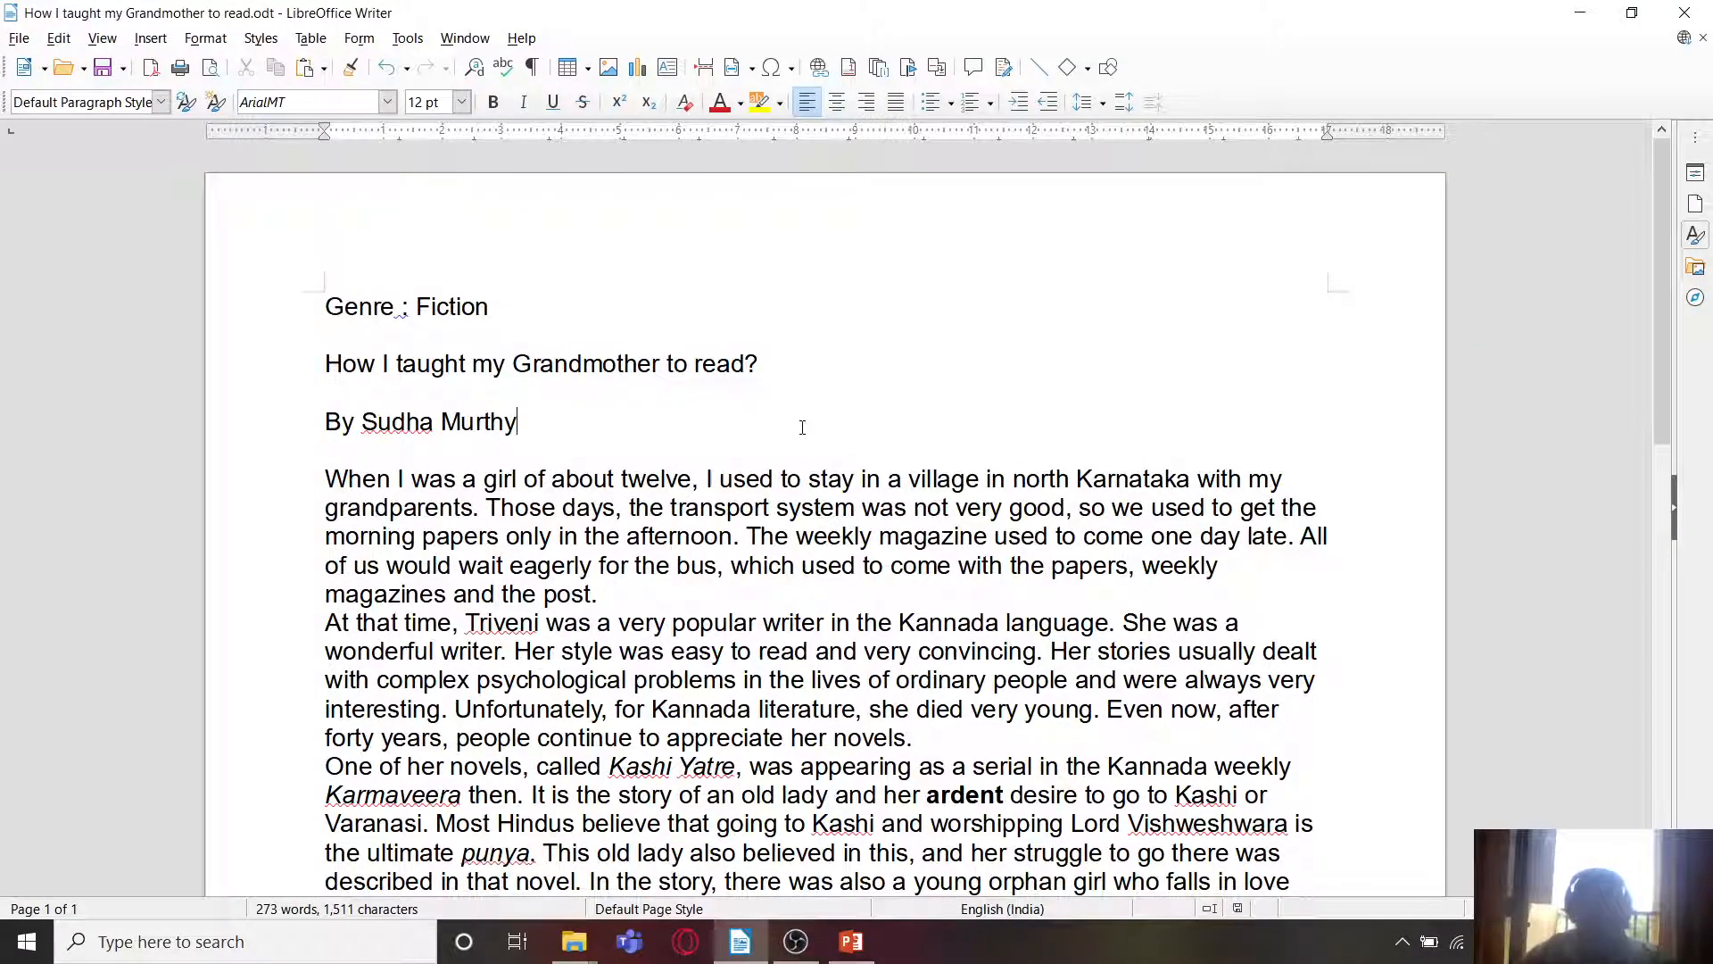
left_click(26, 942)
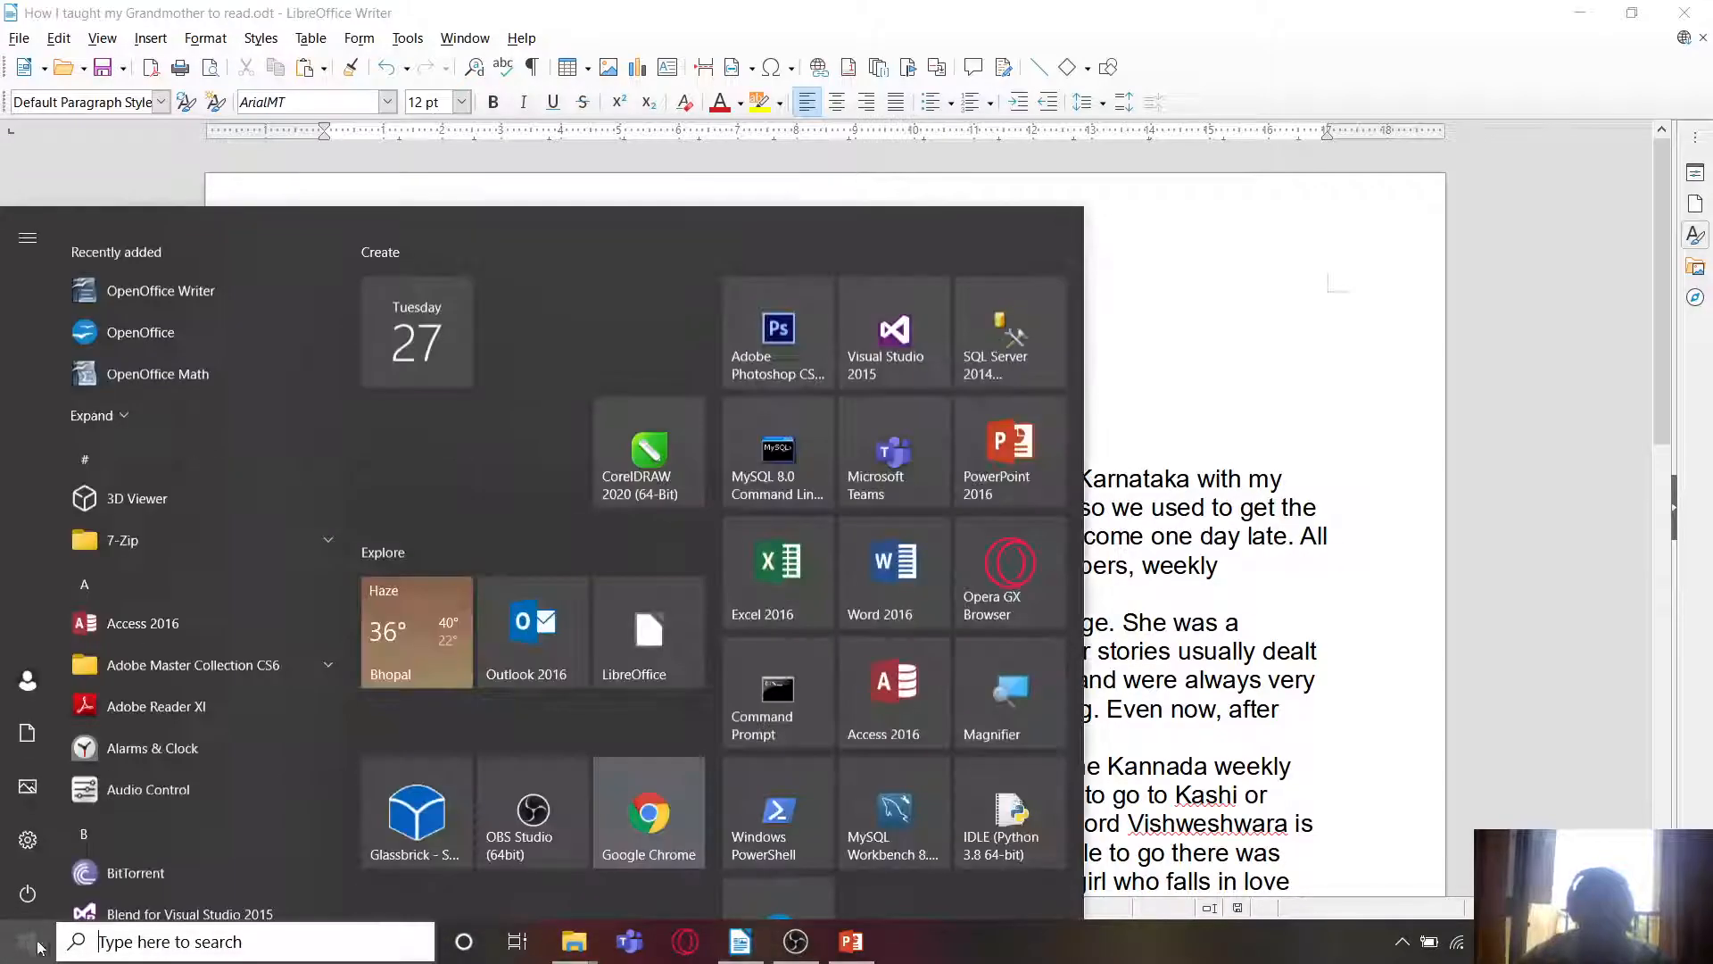
left_click(972, 513)
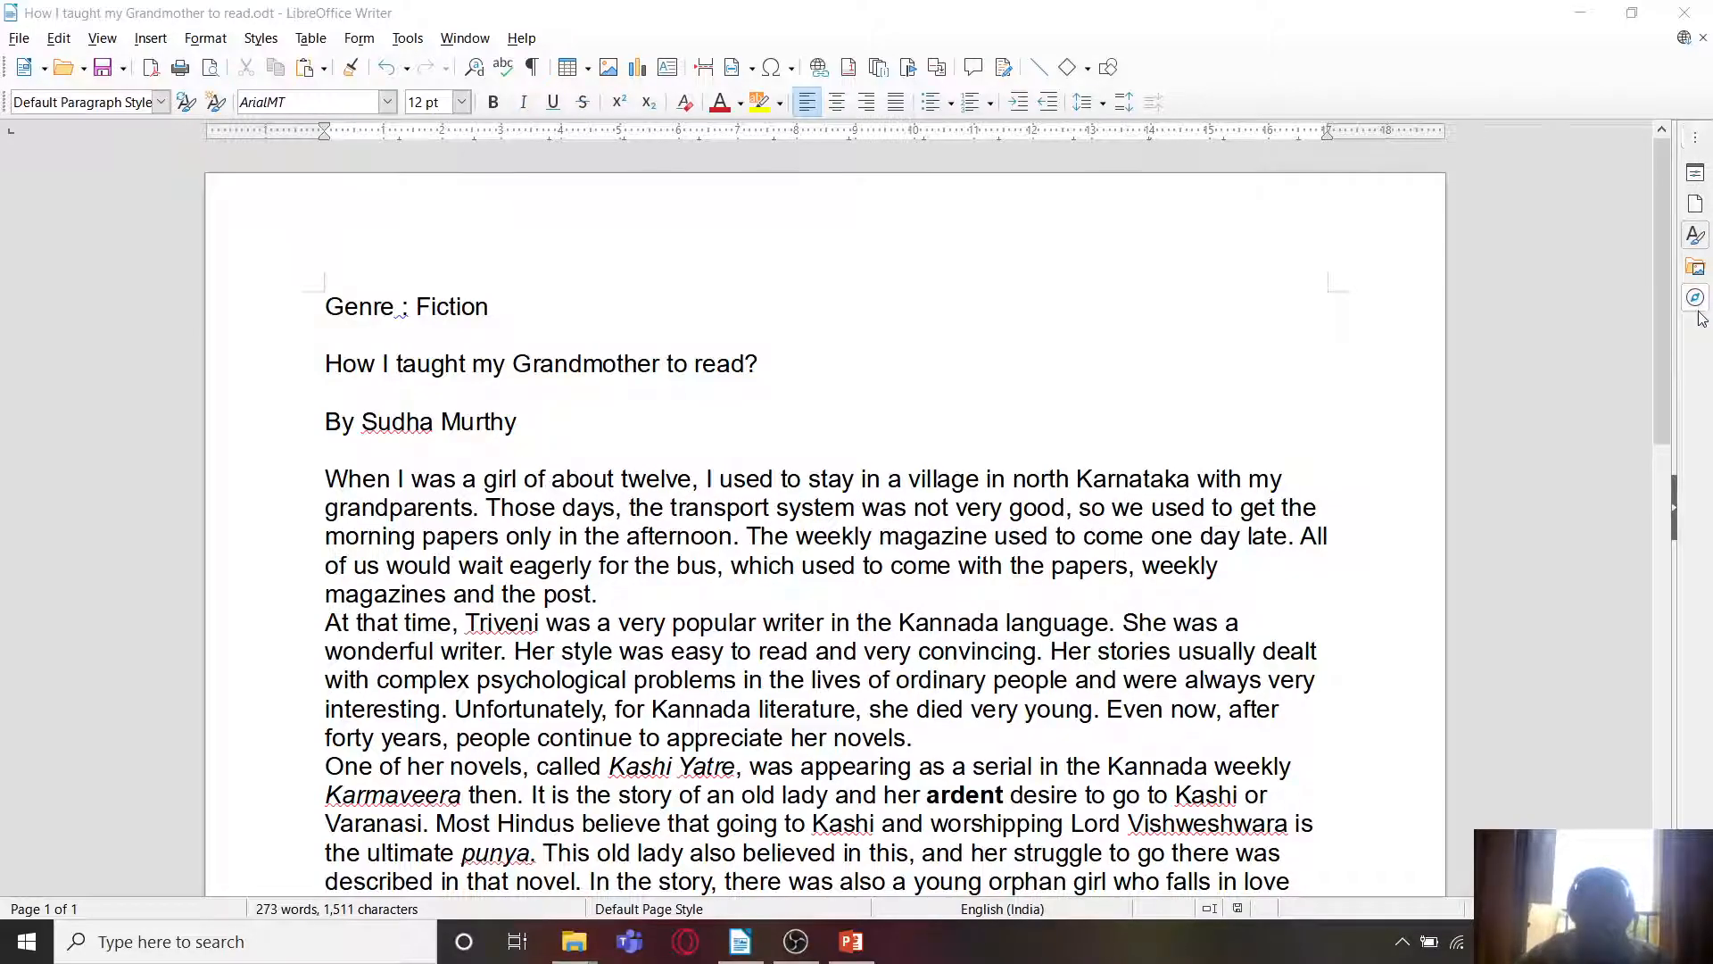
Step: Display the Styles list beside the document and widen it to fit the full style names
left_click(1695, 238)
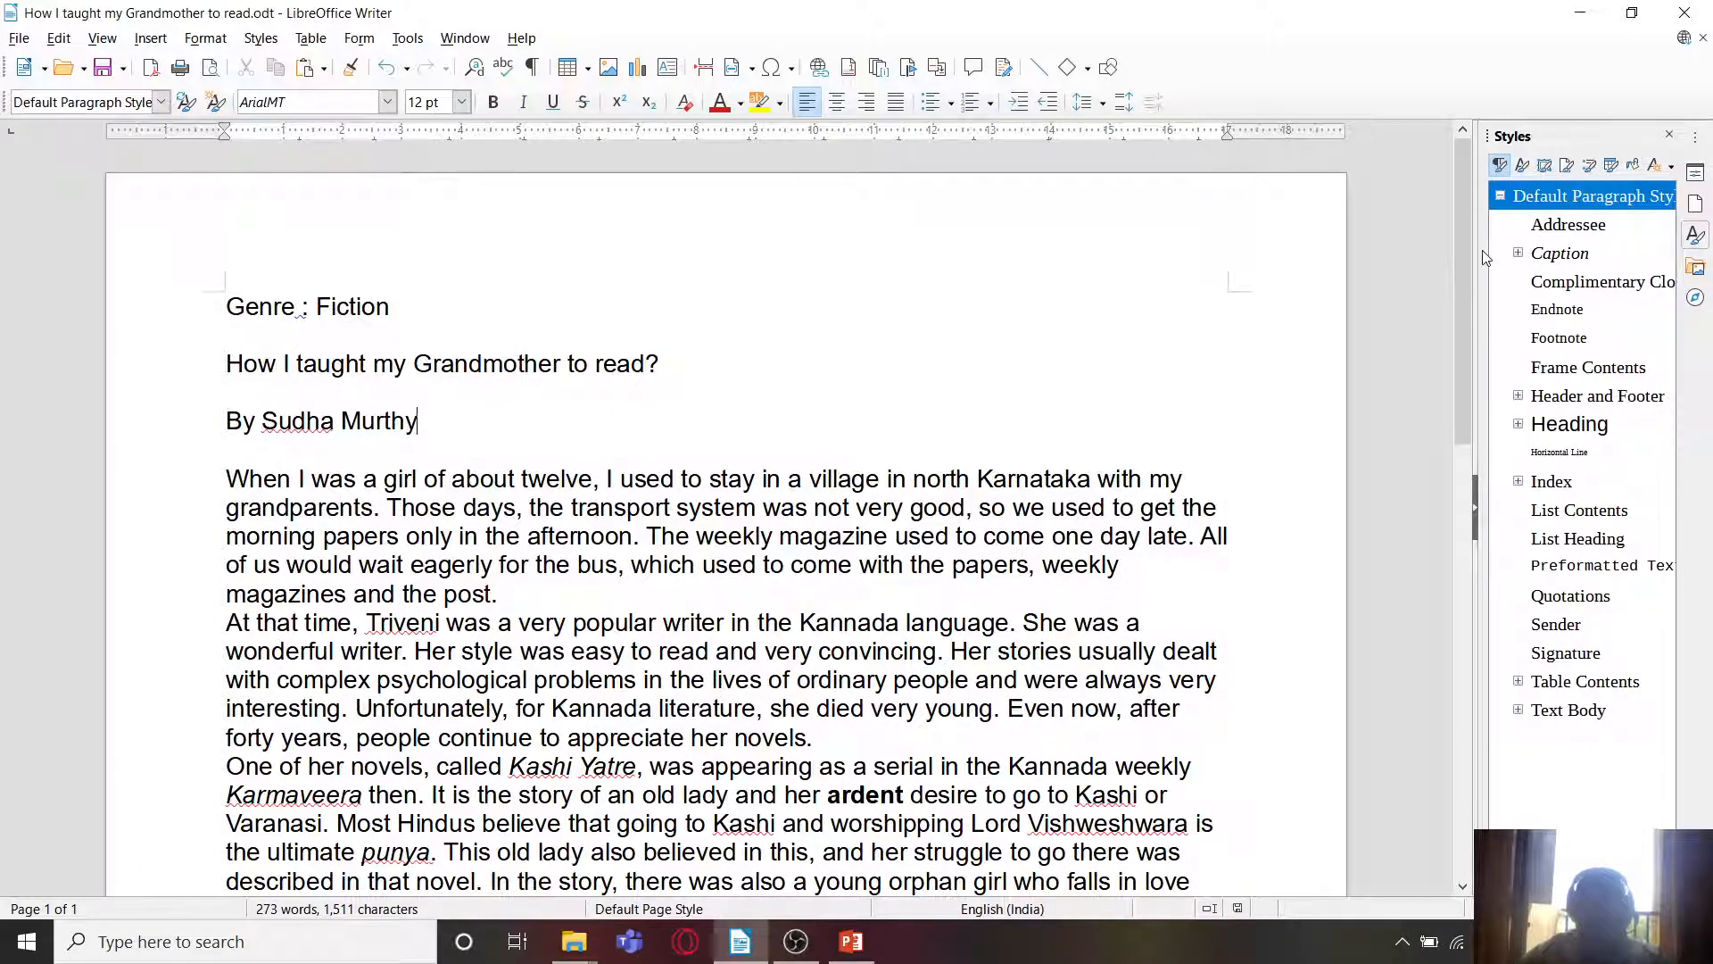
left_click_drag(1459, 252, 1303, 255)
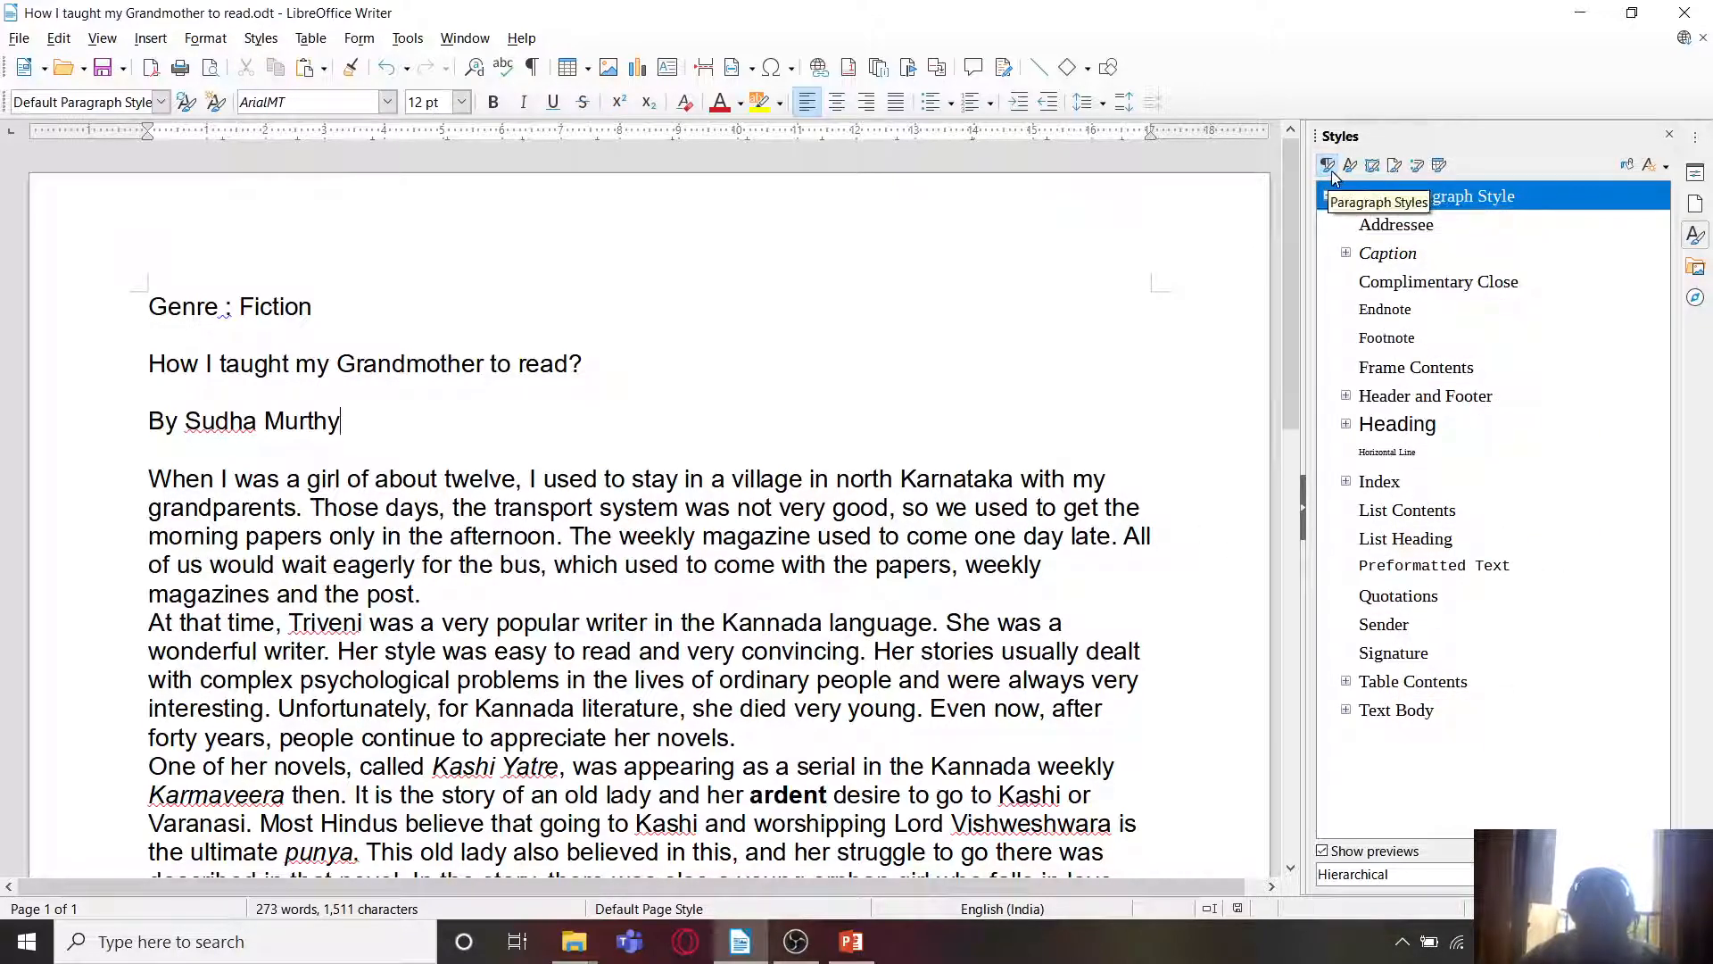
left_click(1401, 945)
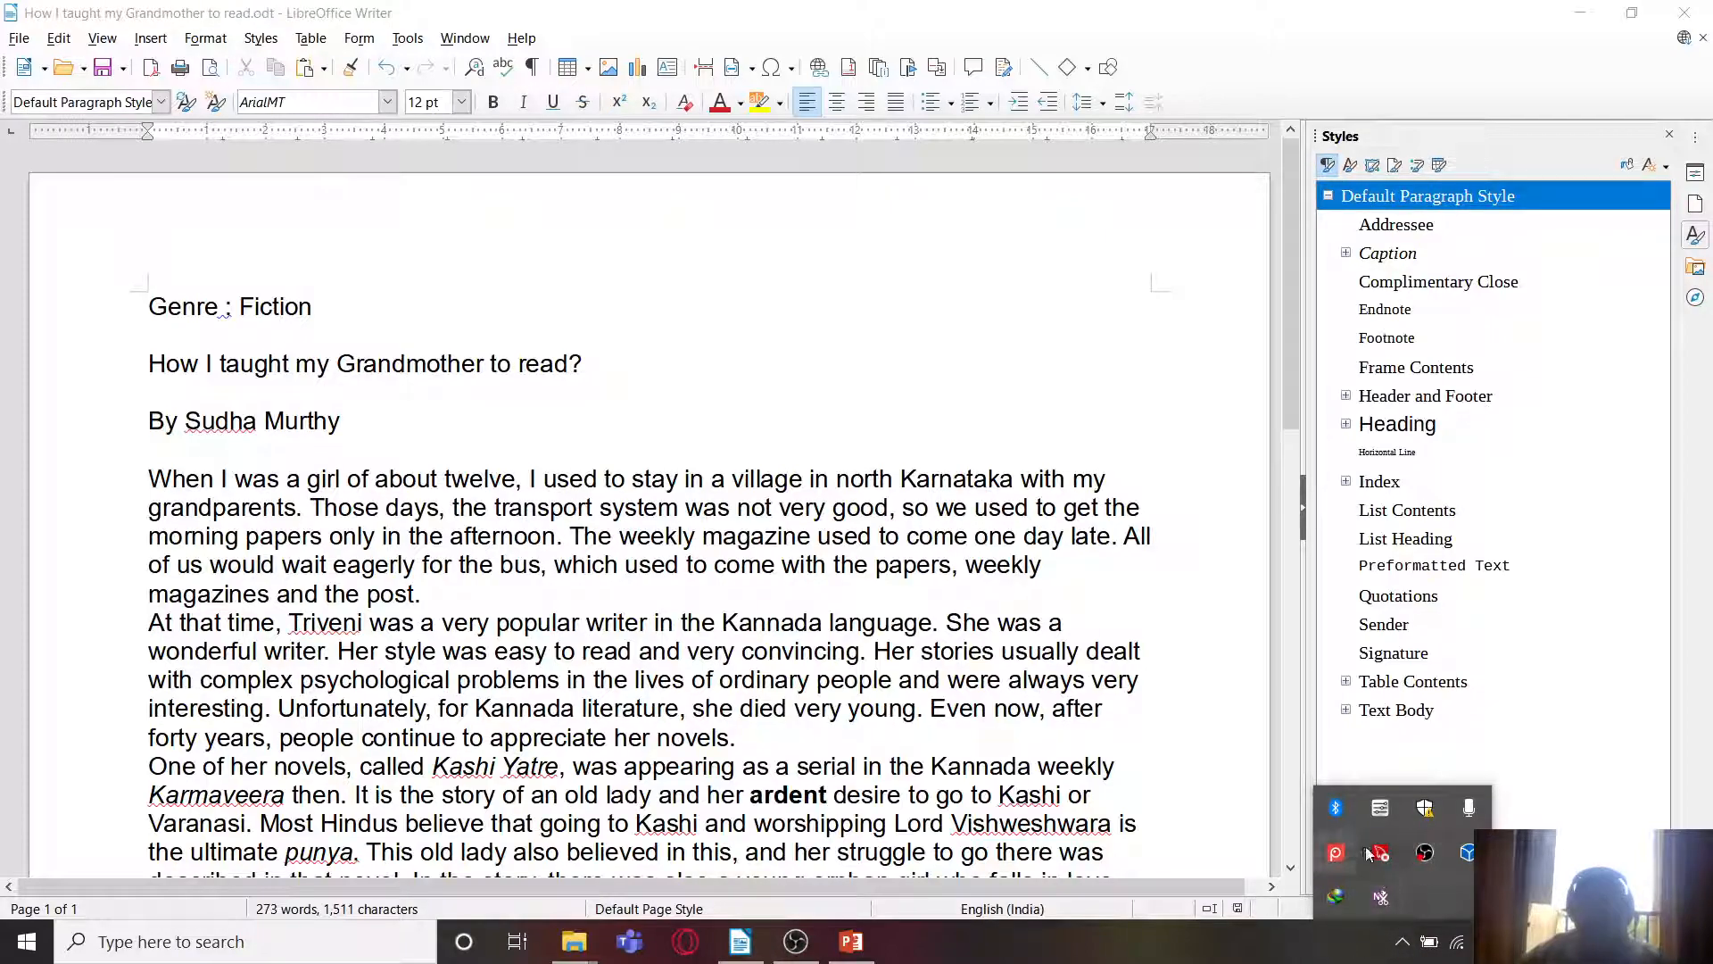
left_click(1328, 946)
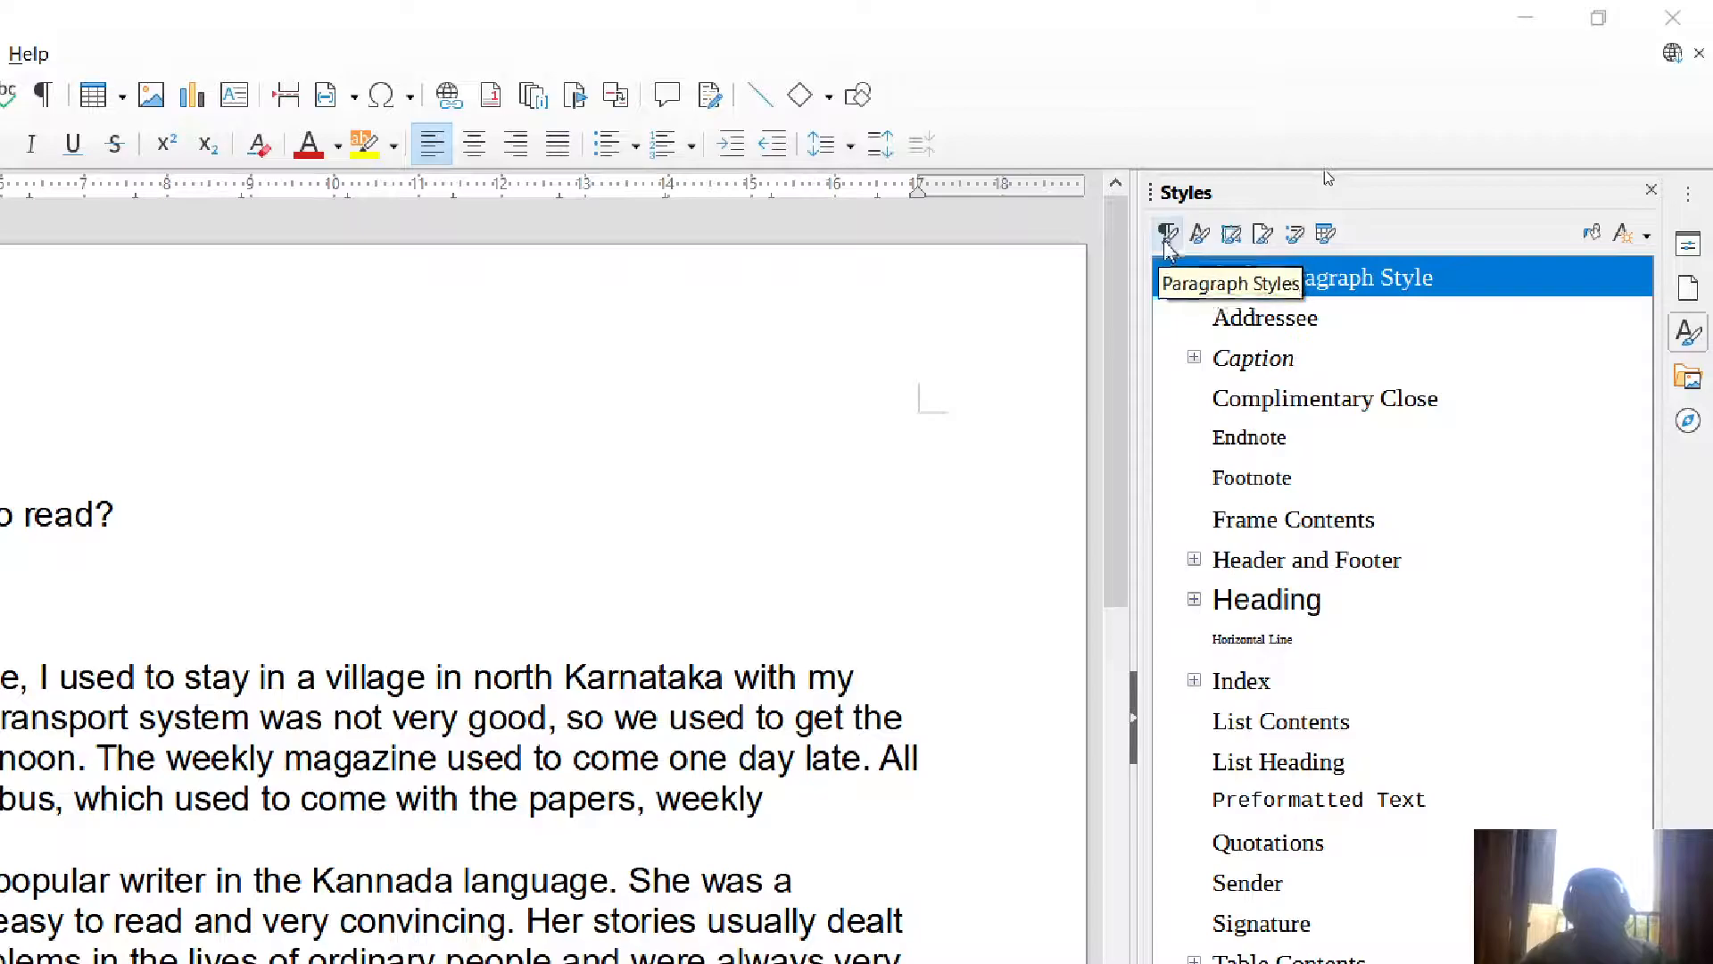
Step: Review the character, frame, page, list and table style categories, return to paragraph styles, and look over the available style commands
left_click(1202, 245)
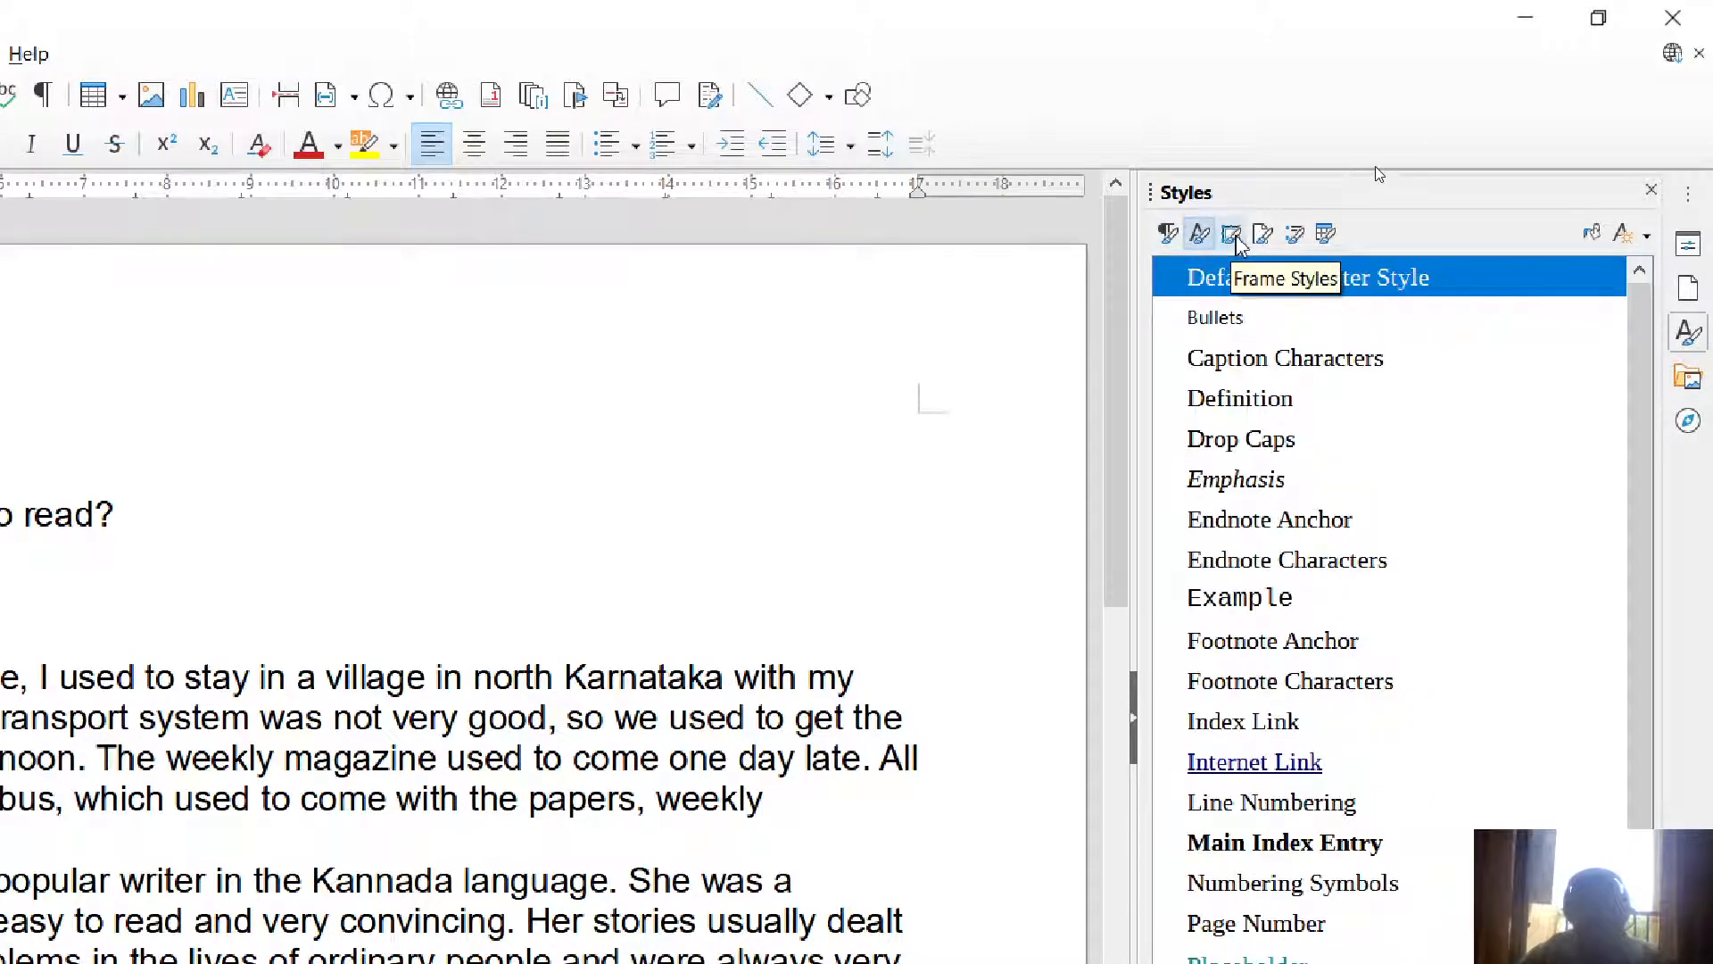
left_click(1244, 239)
left_click(1262, 238)
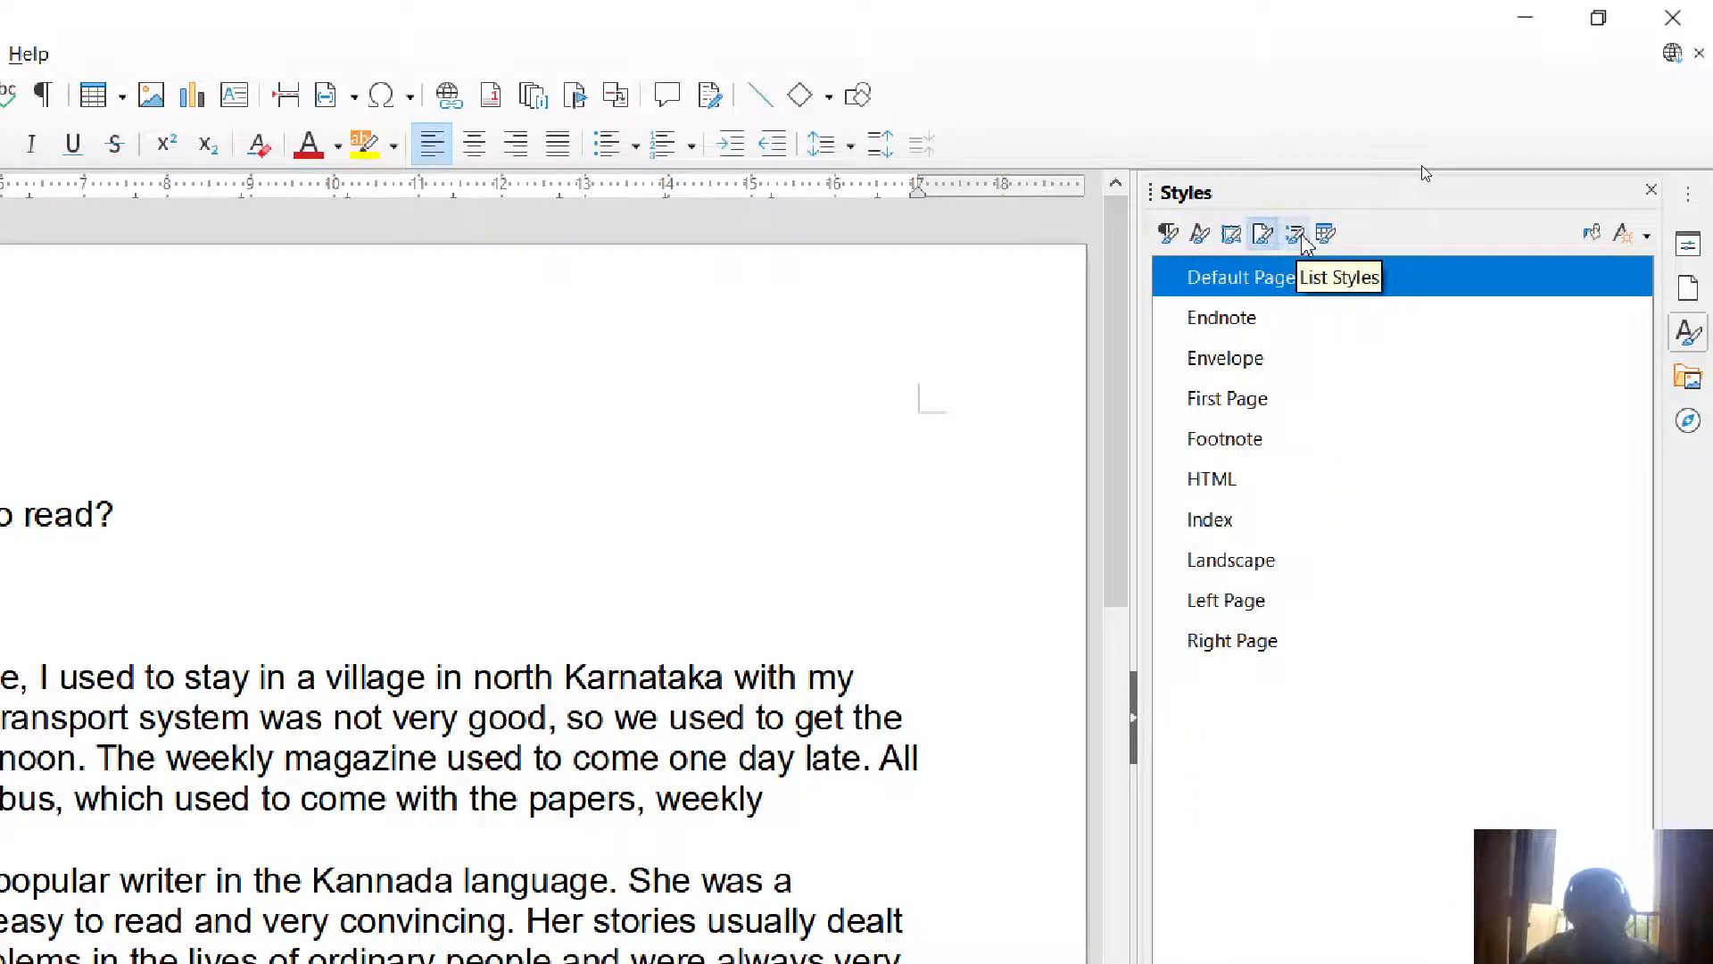
left_click(1303, 240)
left_click(1325, 236)
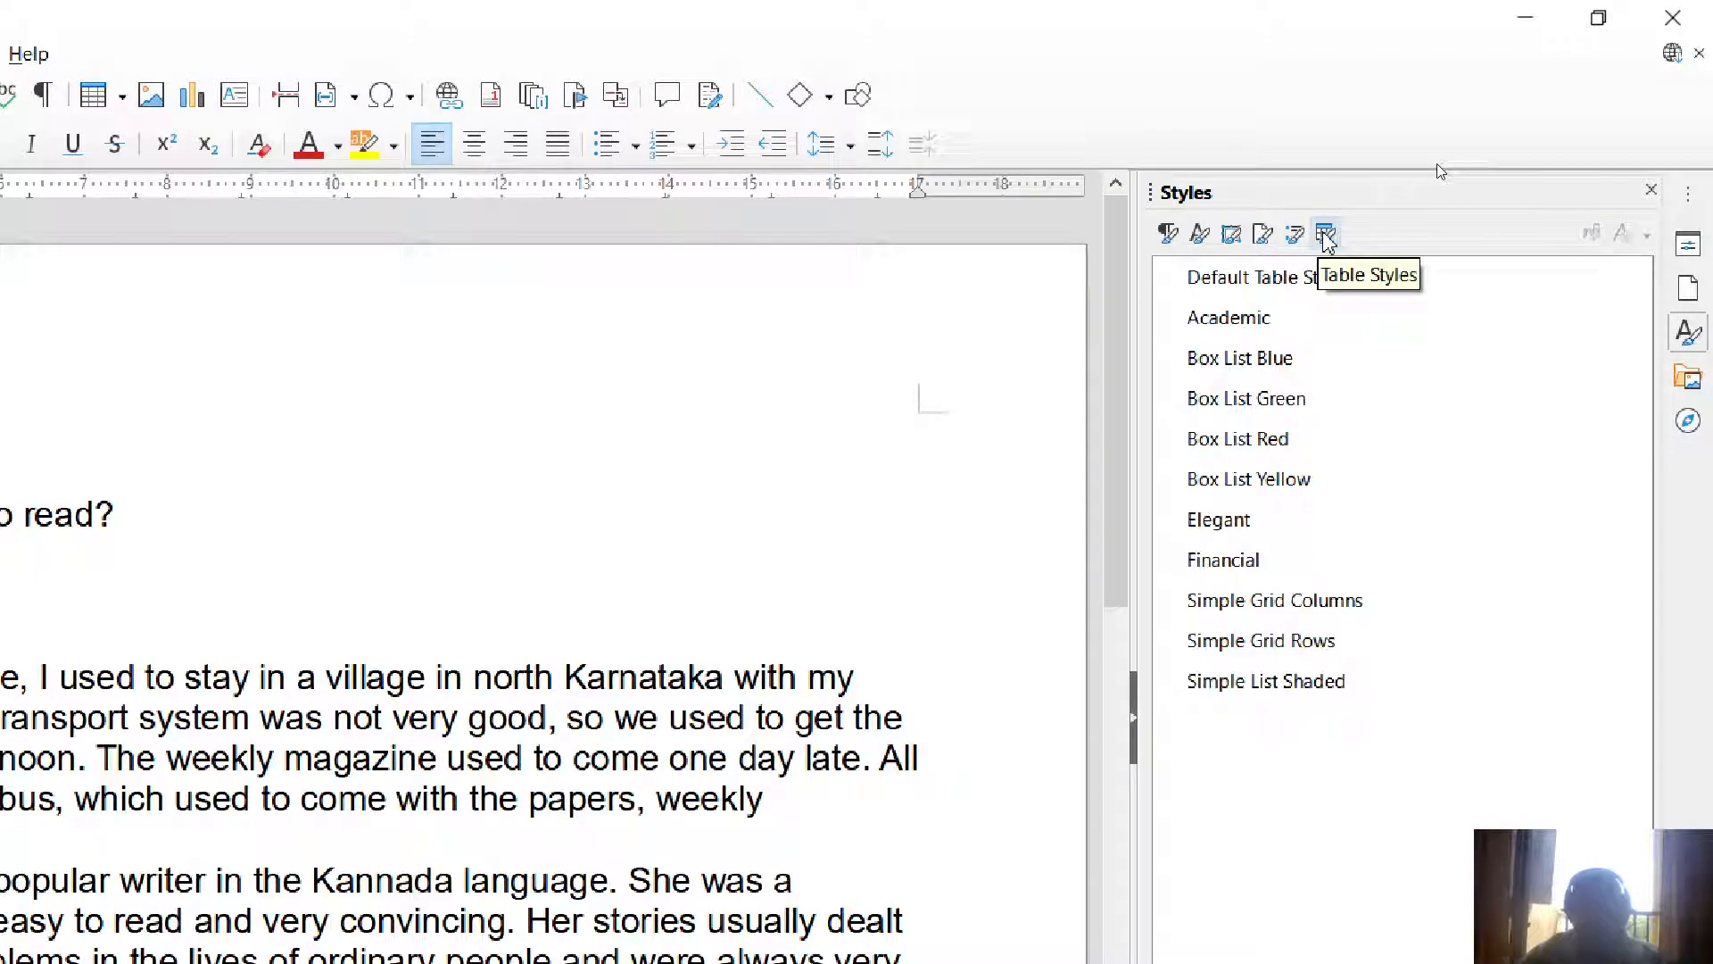
left_click(1168, 235)
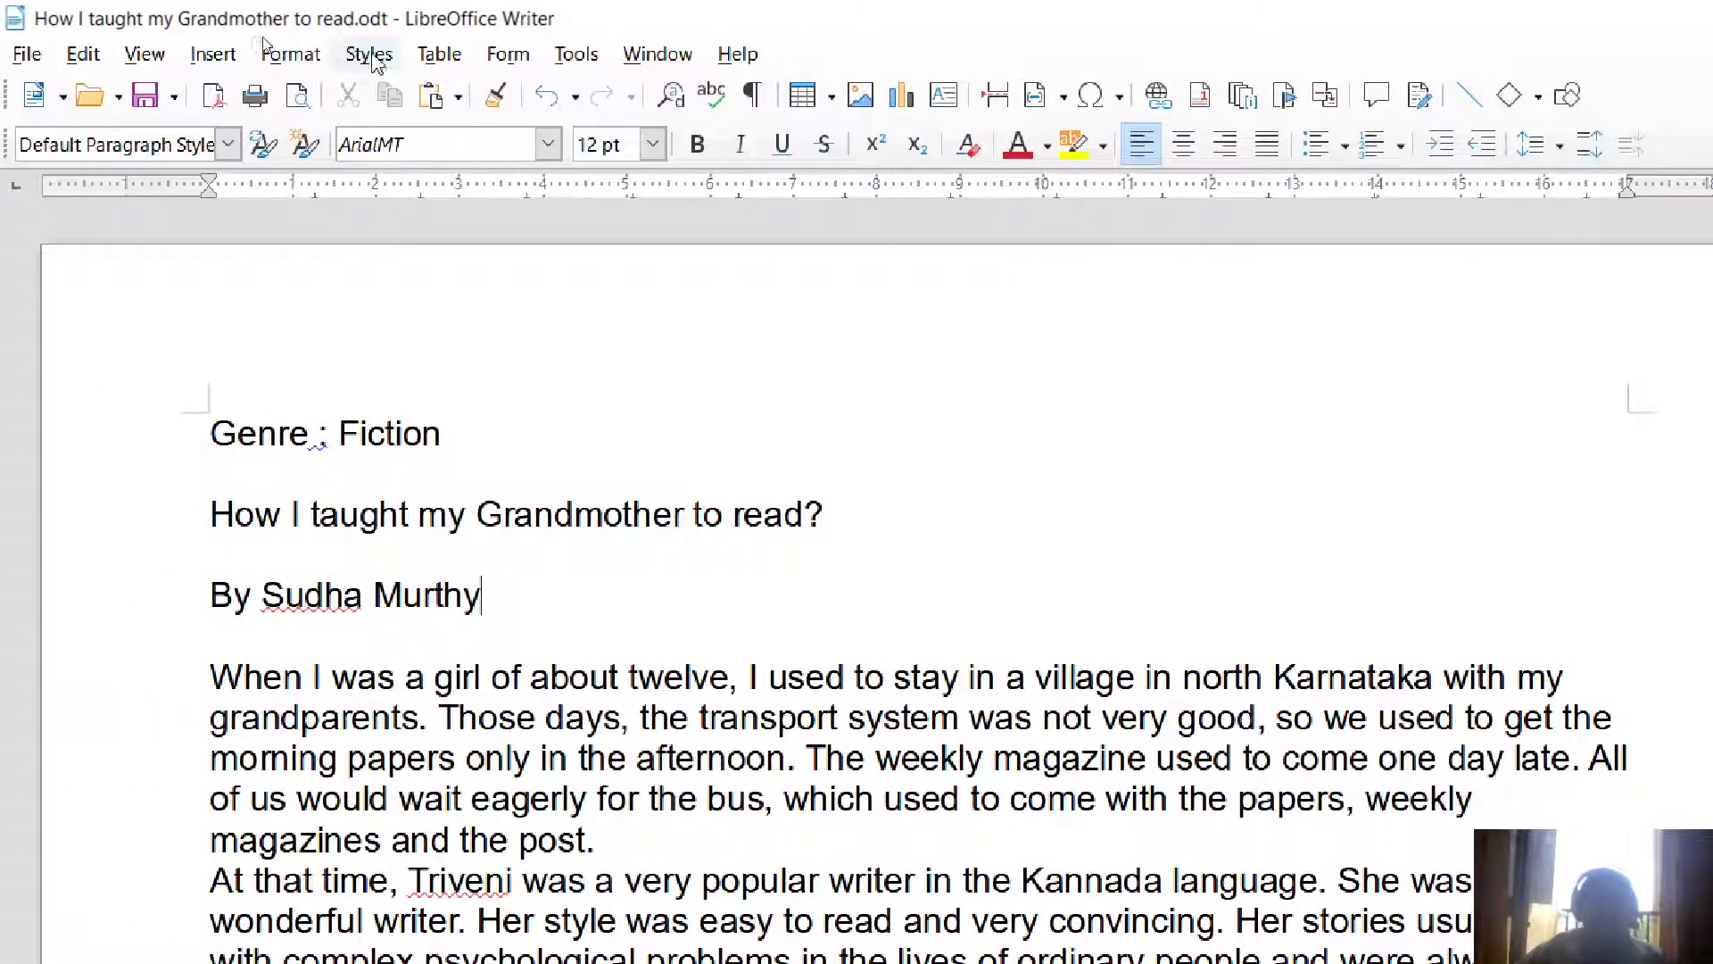
left_click(365, 55)
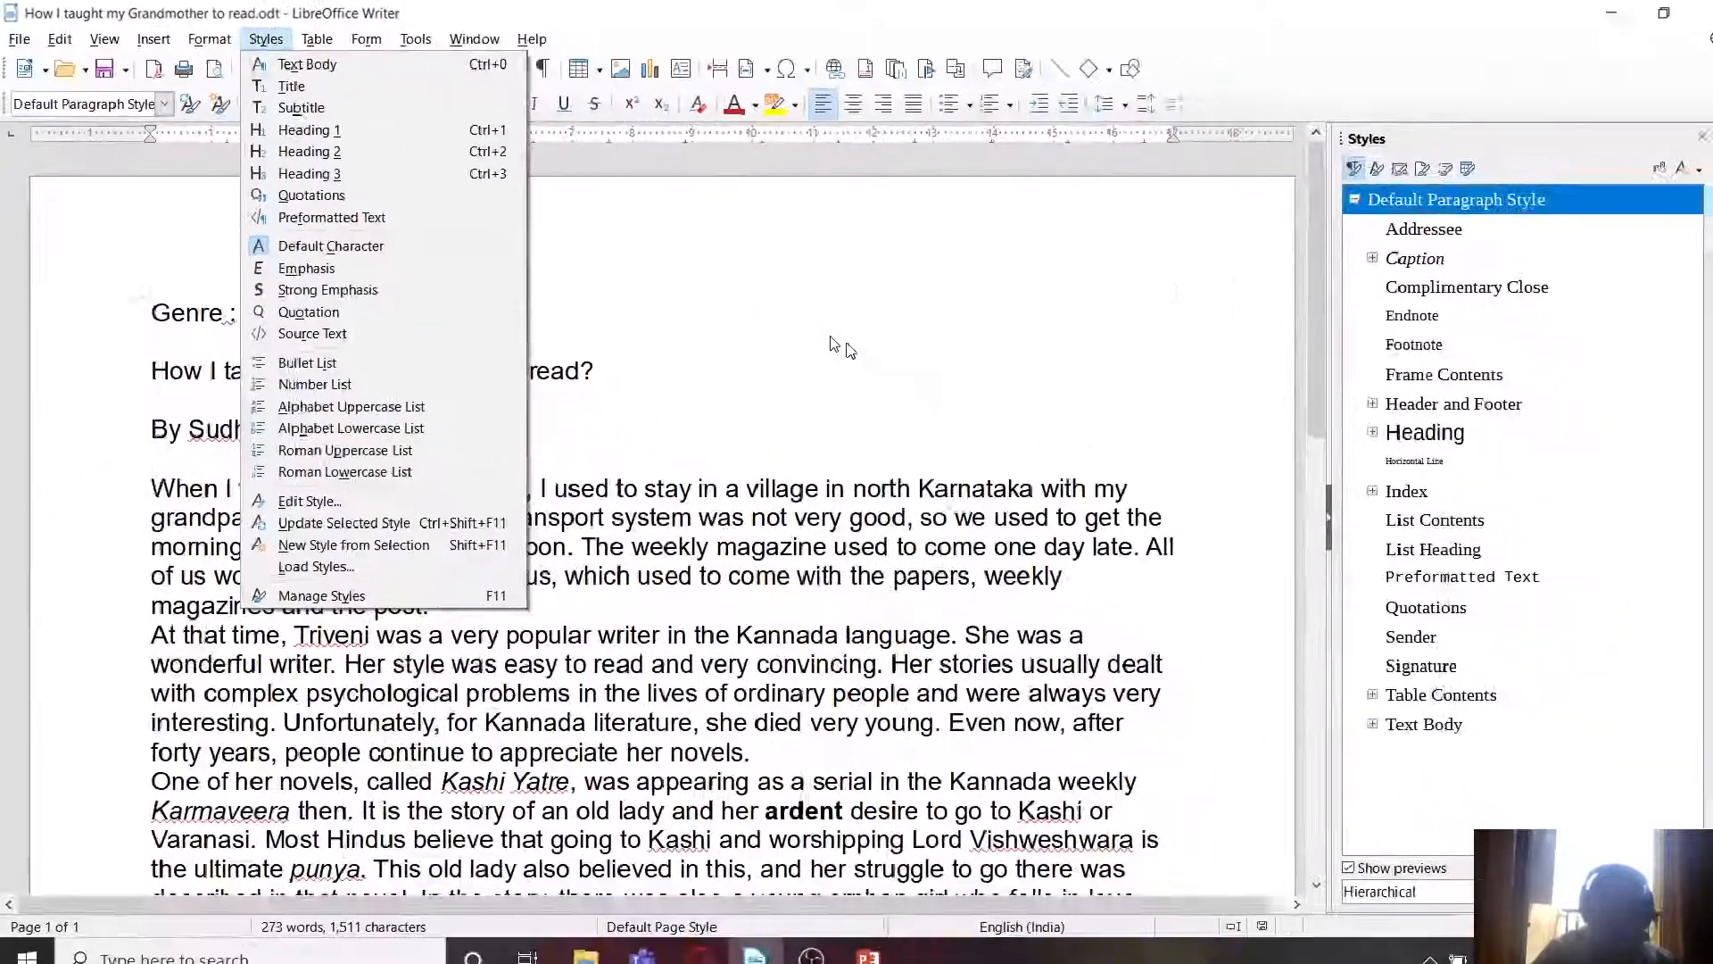
key("Escape")
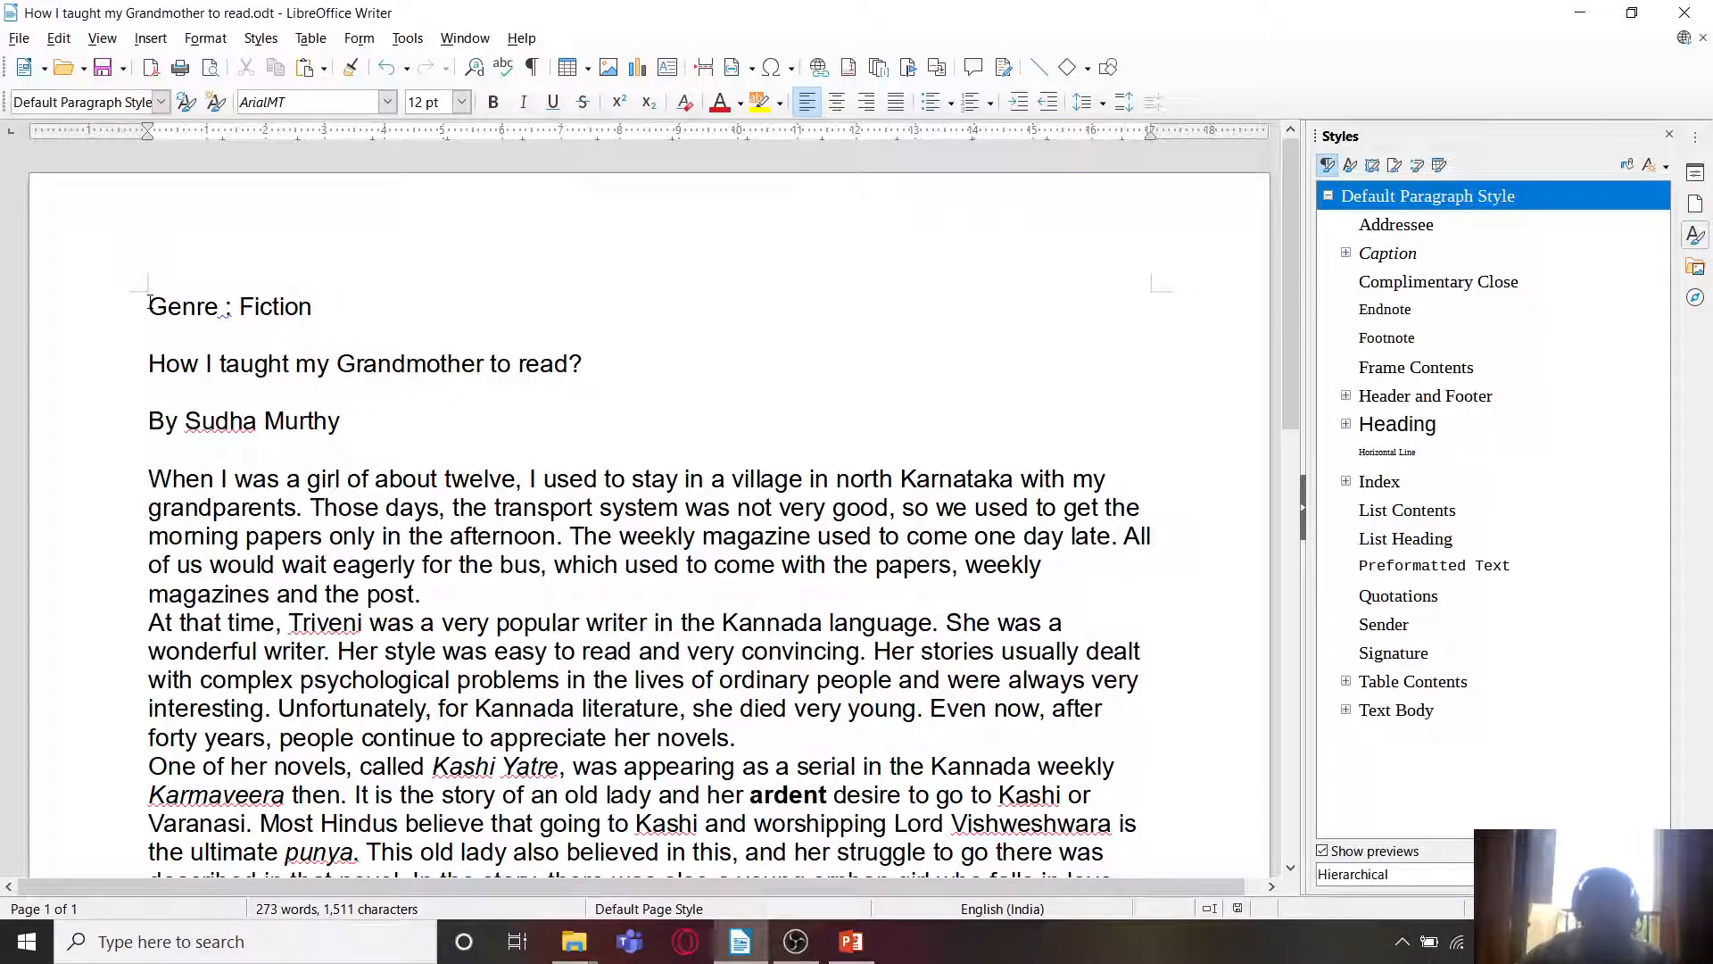
Step: Apply the Heading 2 paragraph style to the "Genre : Fiction" line
left_click_drag(150, 303, 302, 323)
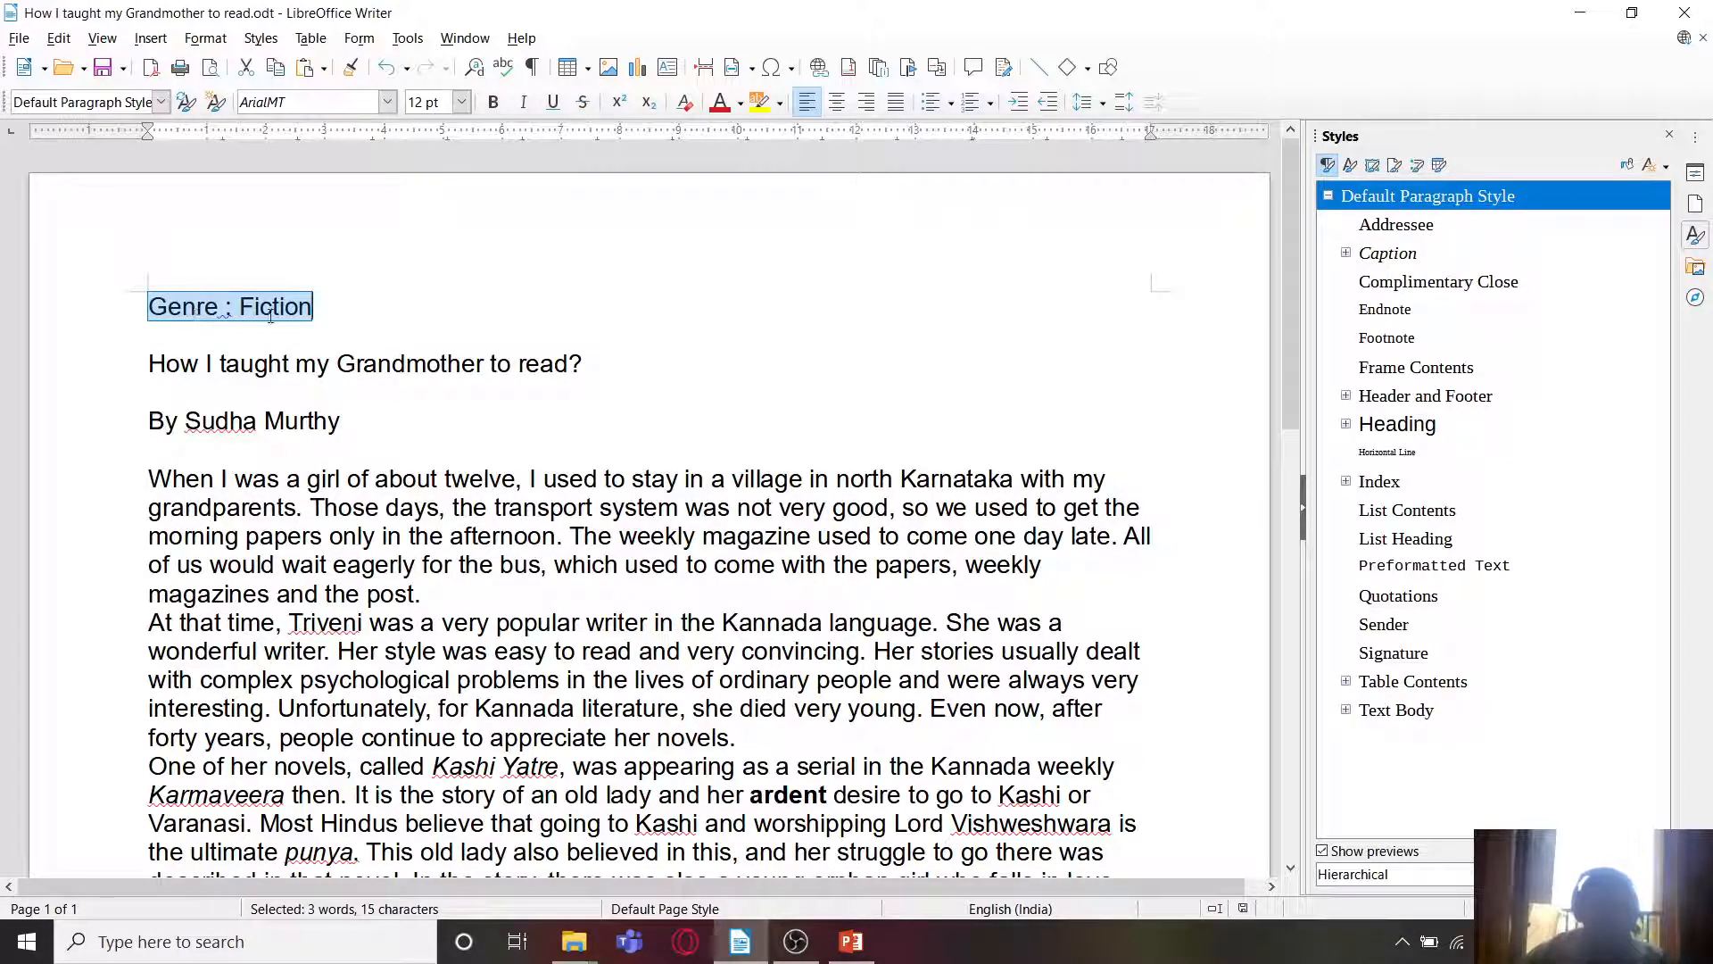
left_click(438, 358)
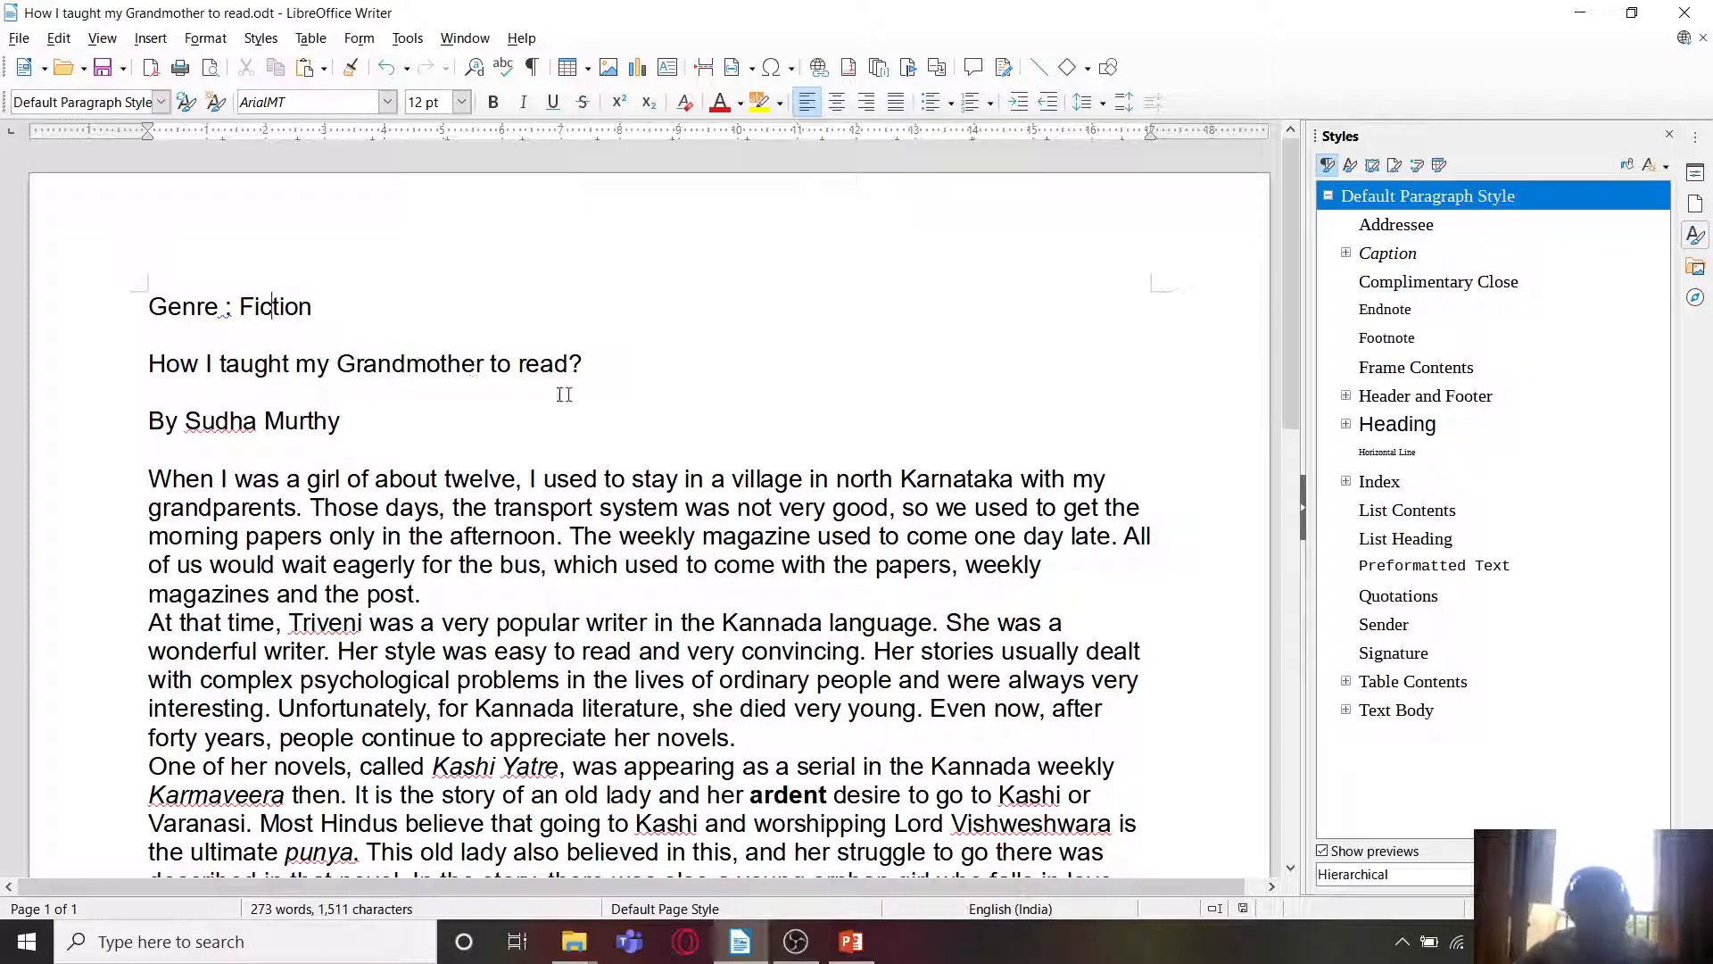
left_click_drag(145, 310, 336, 300)
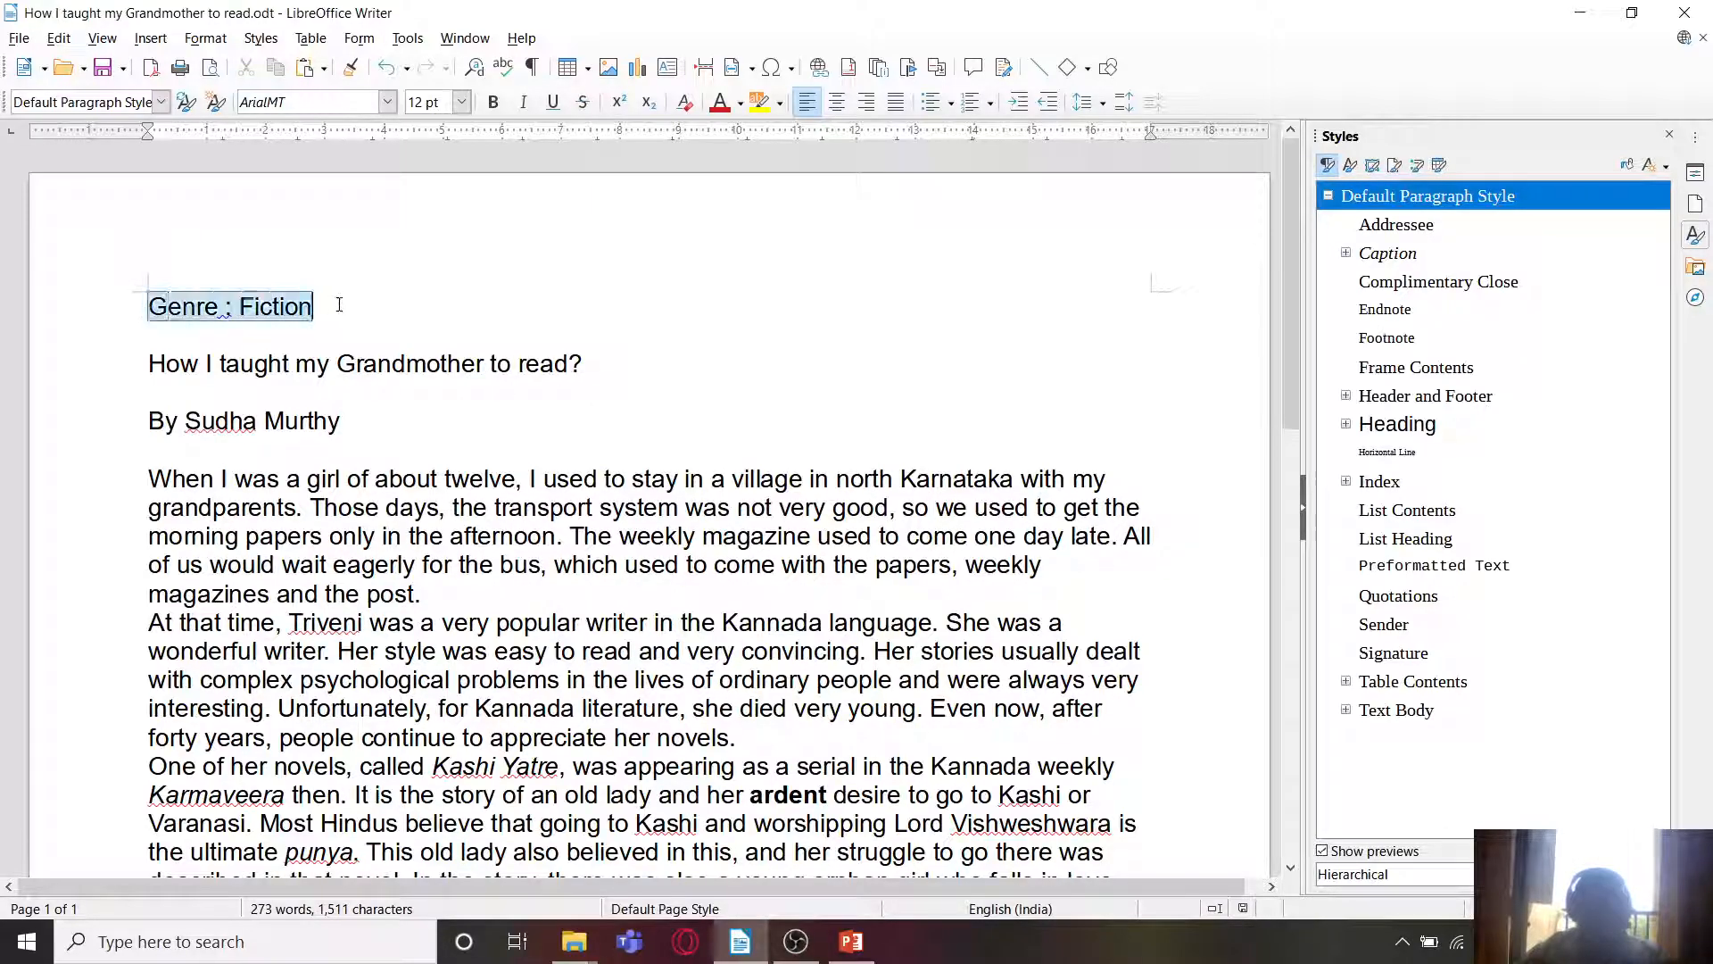
left_click(201, 306)
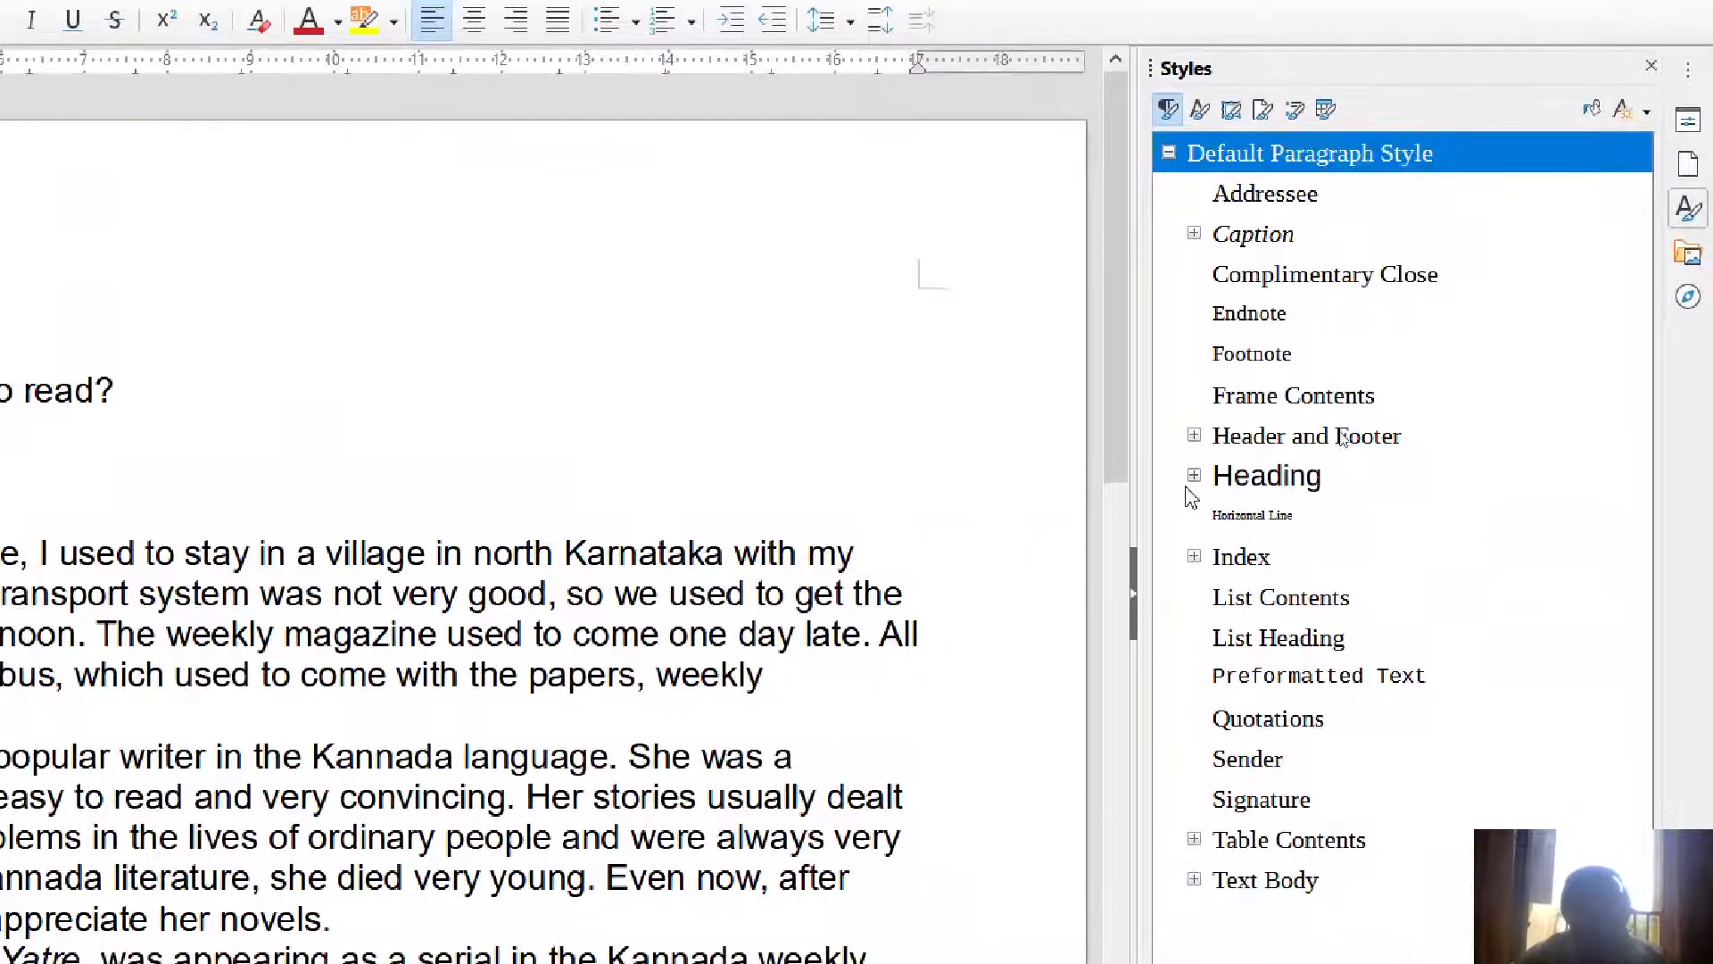
left_click(1196, 487)
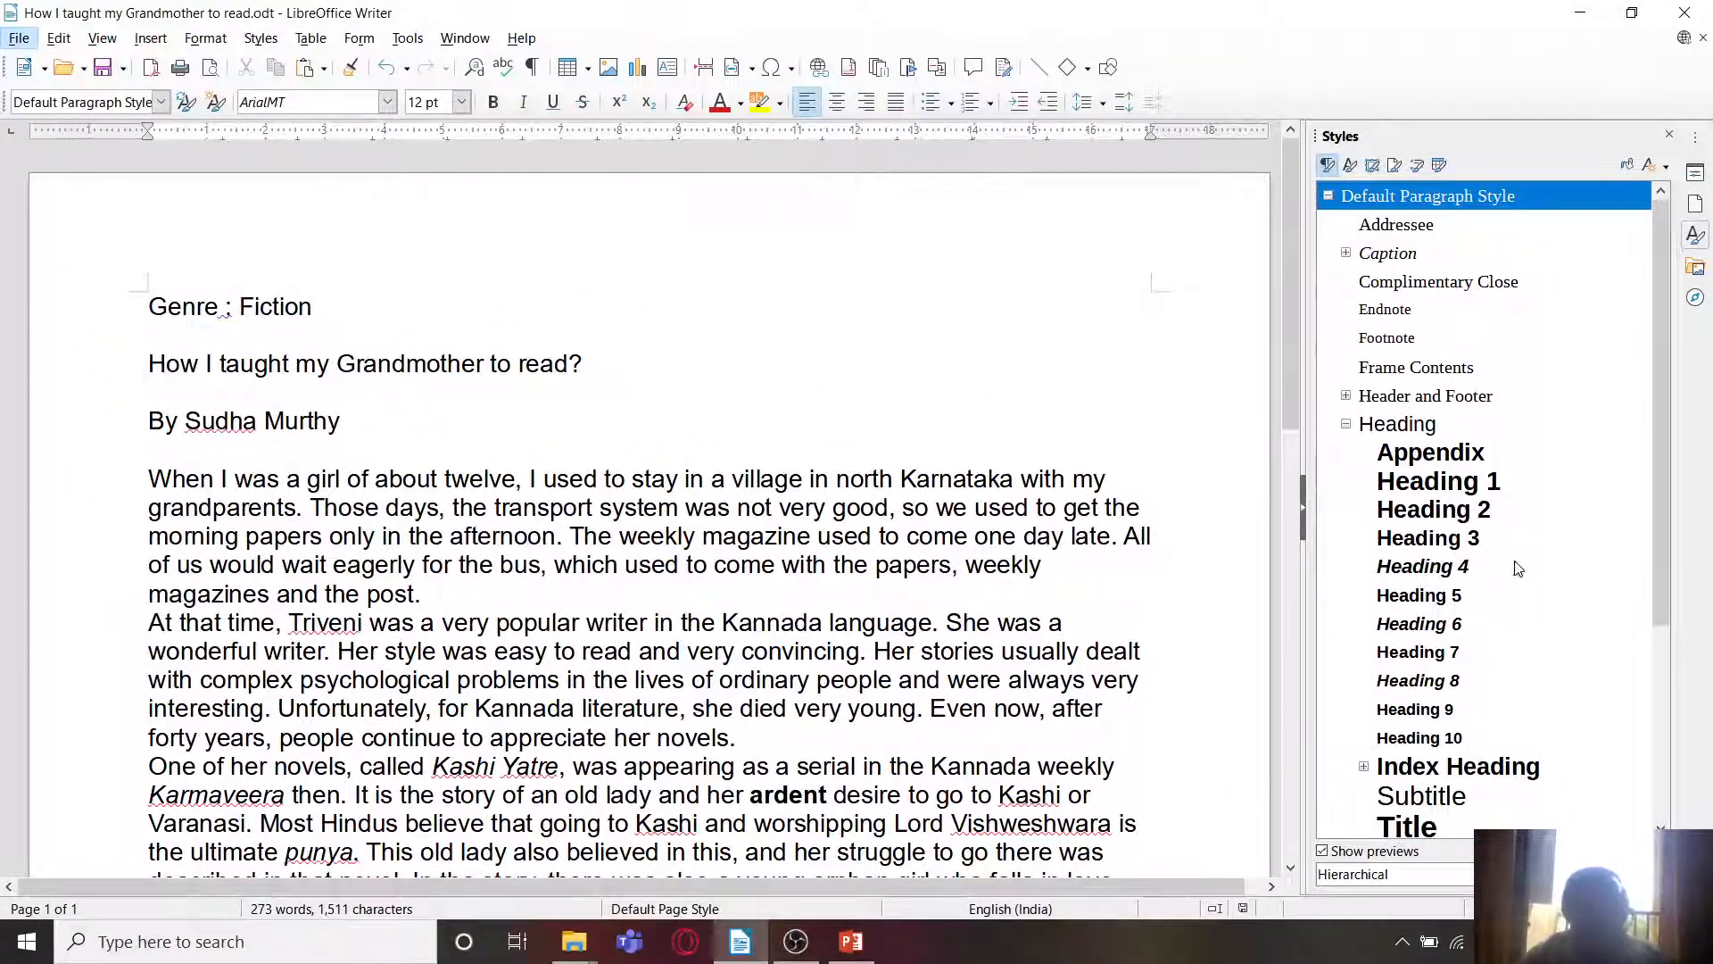
scroll(1499, 598, "down", 1)
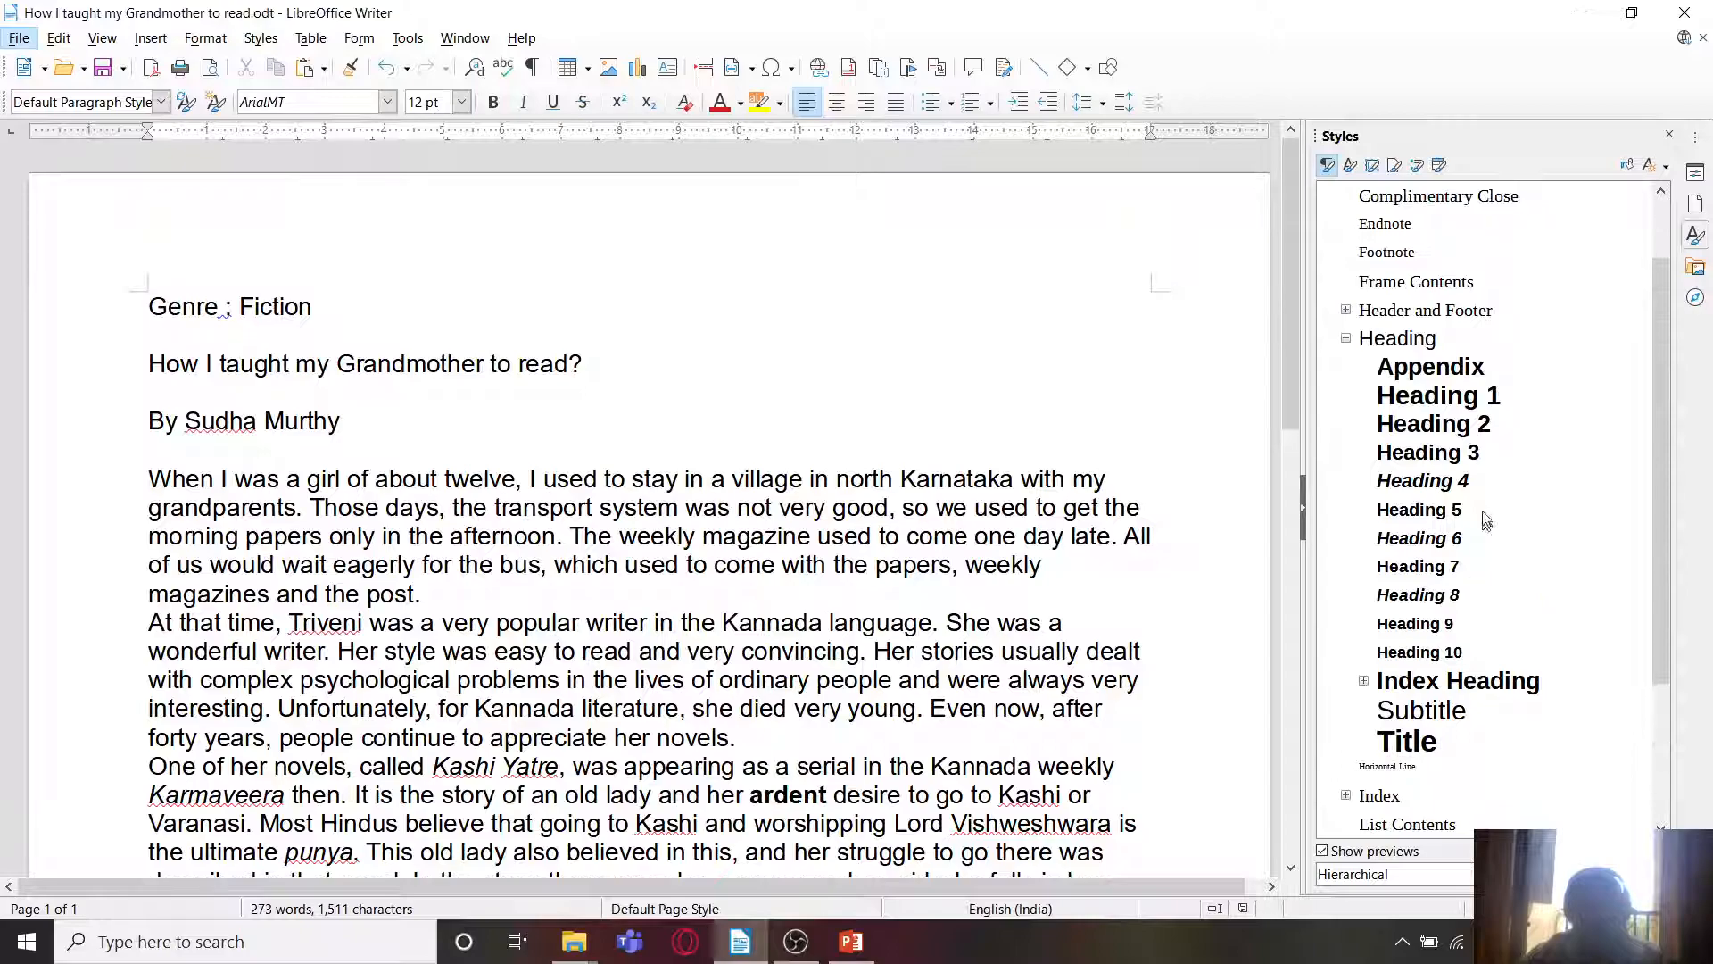
left_click(1445, 428)
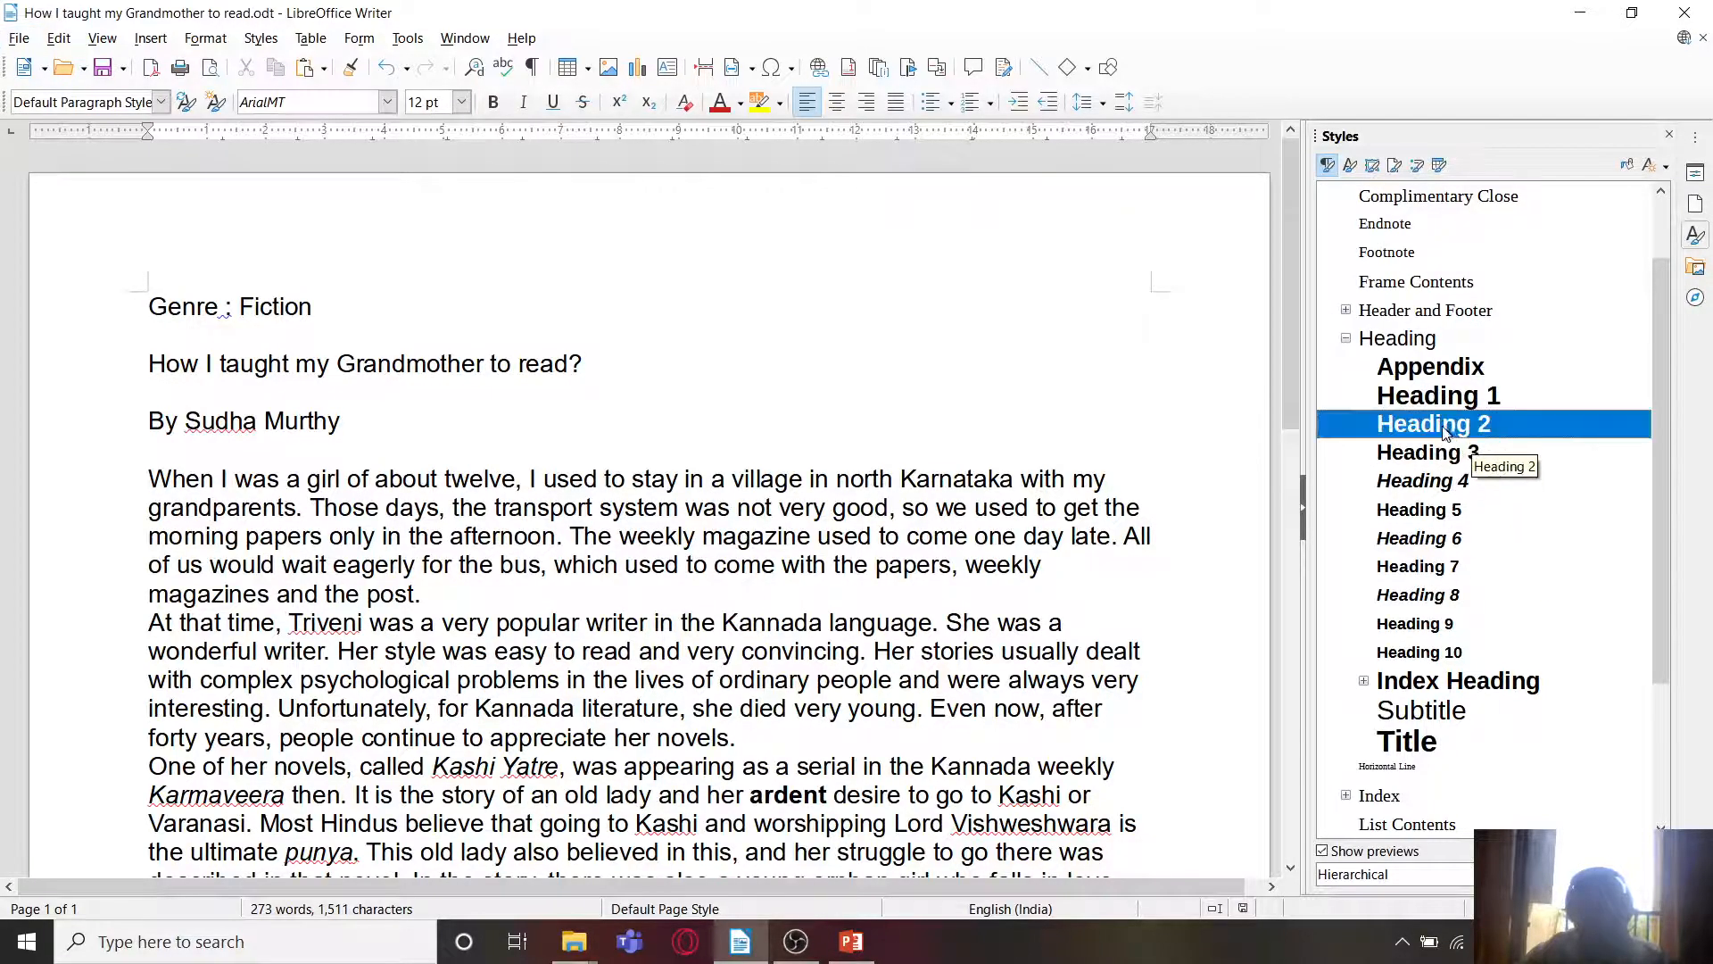
double_click(1446, 429)
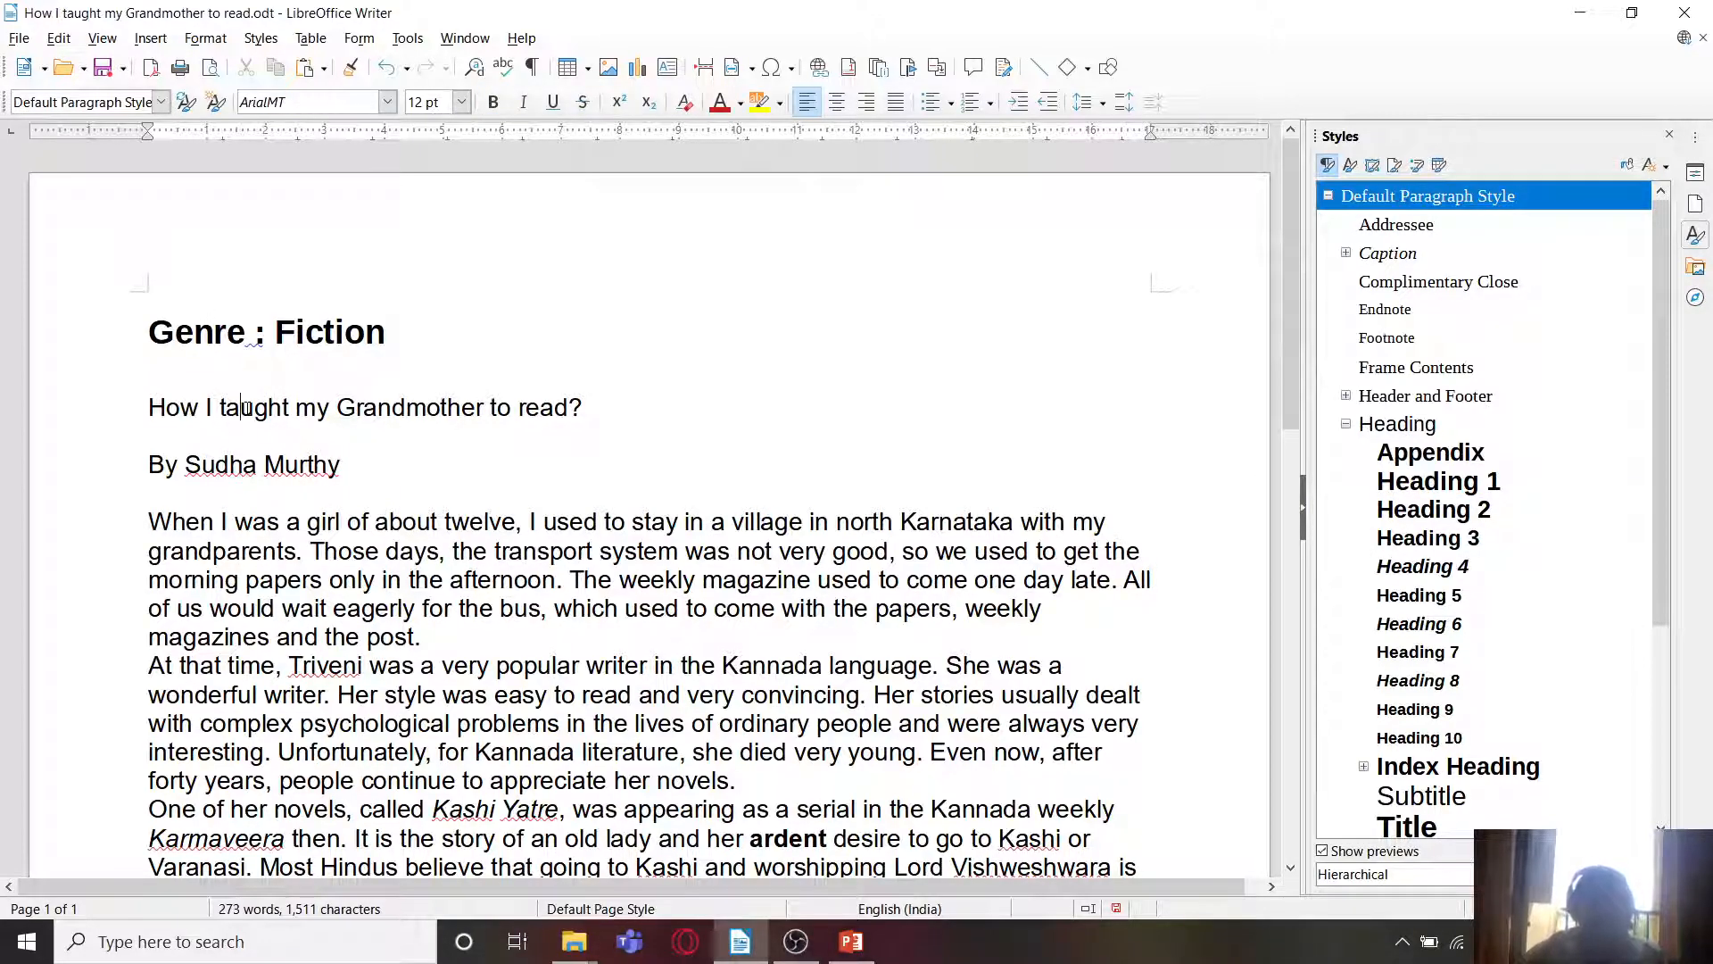
Step: Apply the Heading 3 paragraph style to the title line "How I taught my Grandmother to read?"
left_click(1442, 541)
double_click(1442, 540)
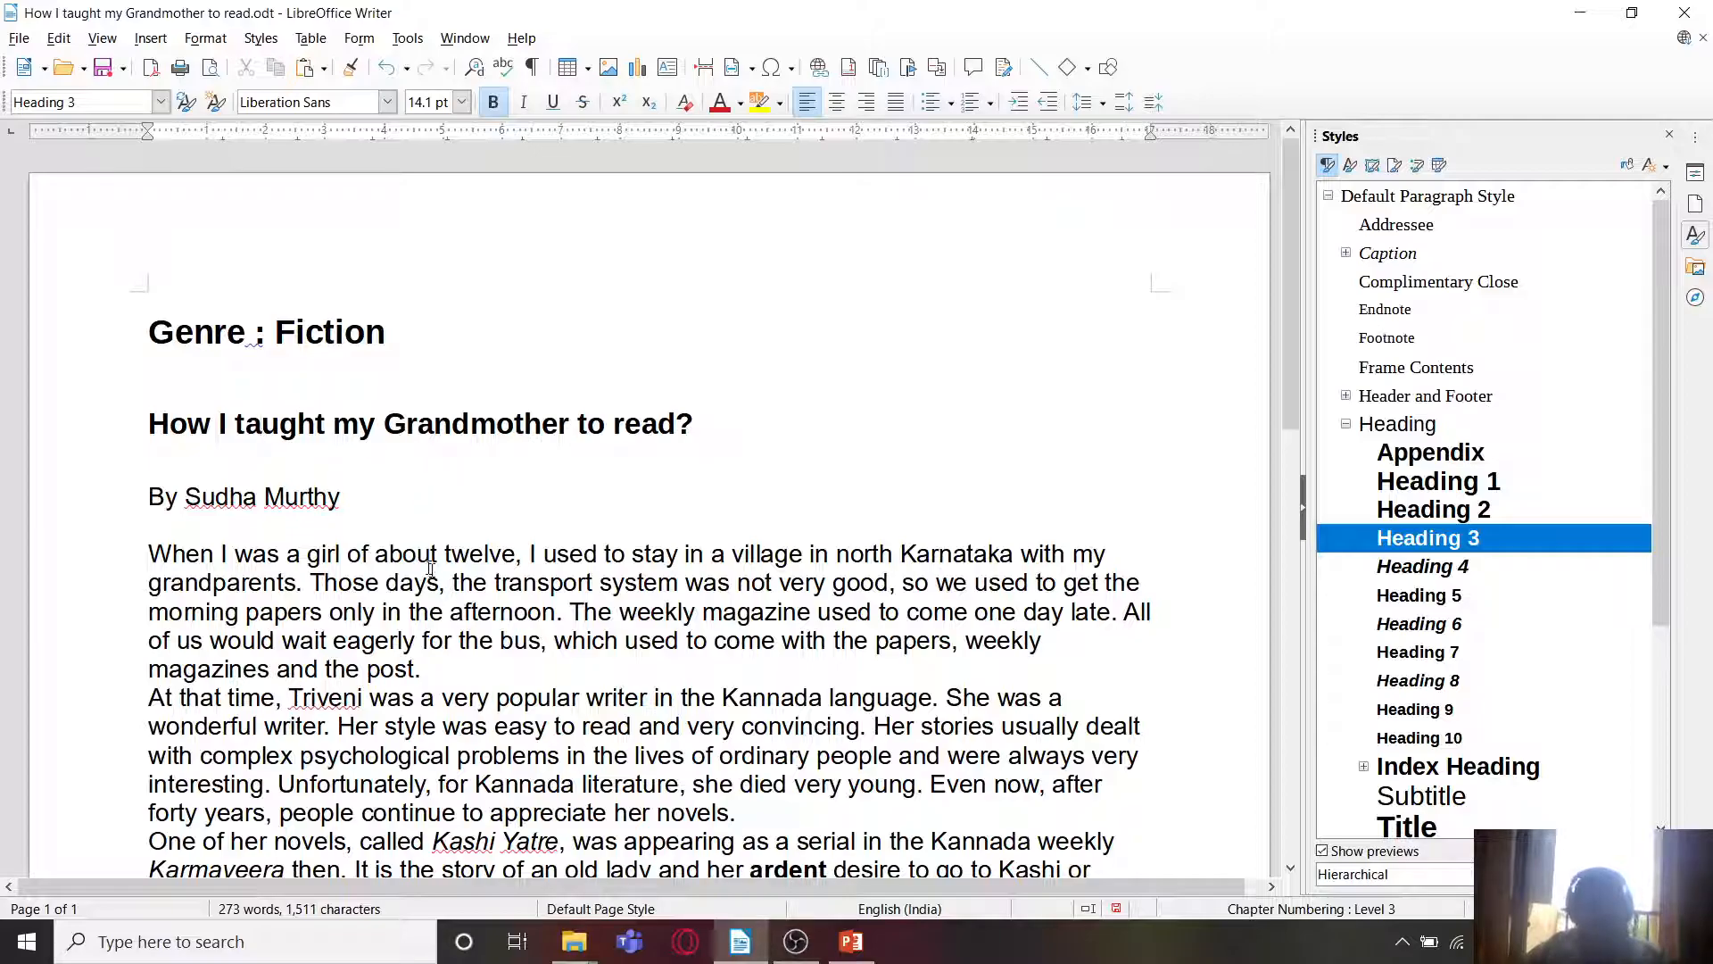
scroll(671, 638, "down", 4)
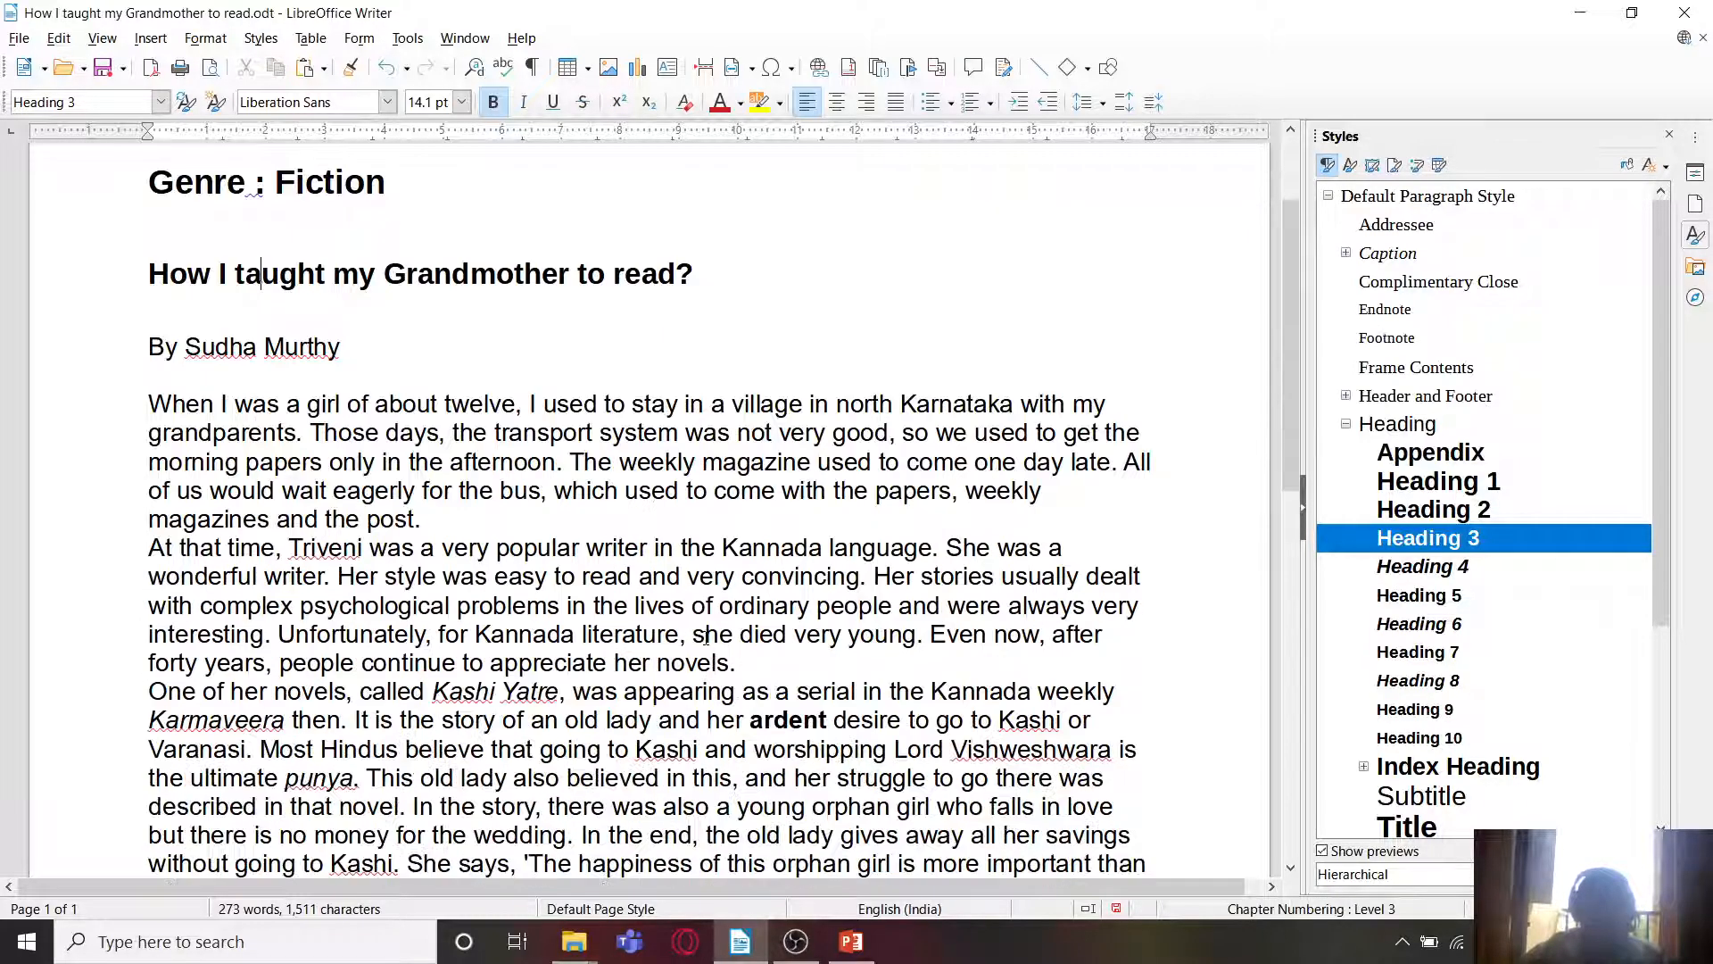
scroll(361, 496, "up", 2)
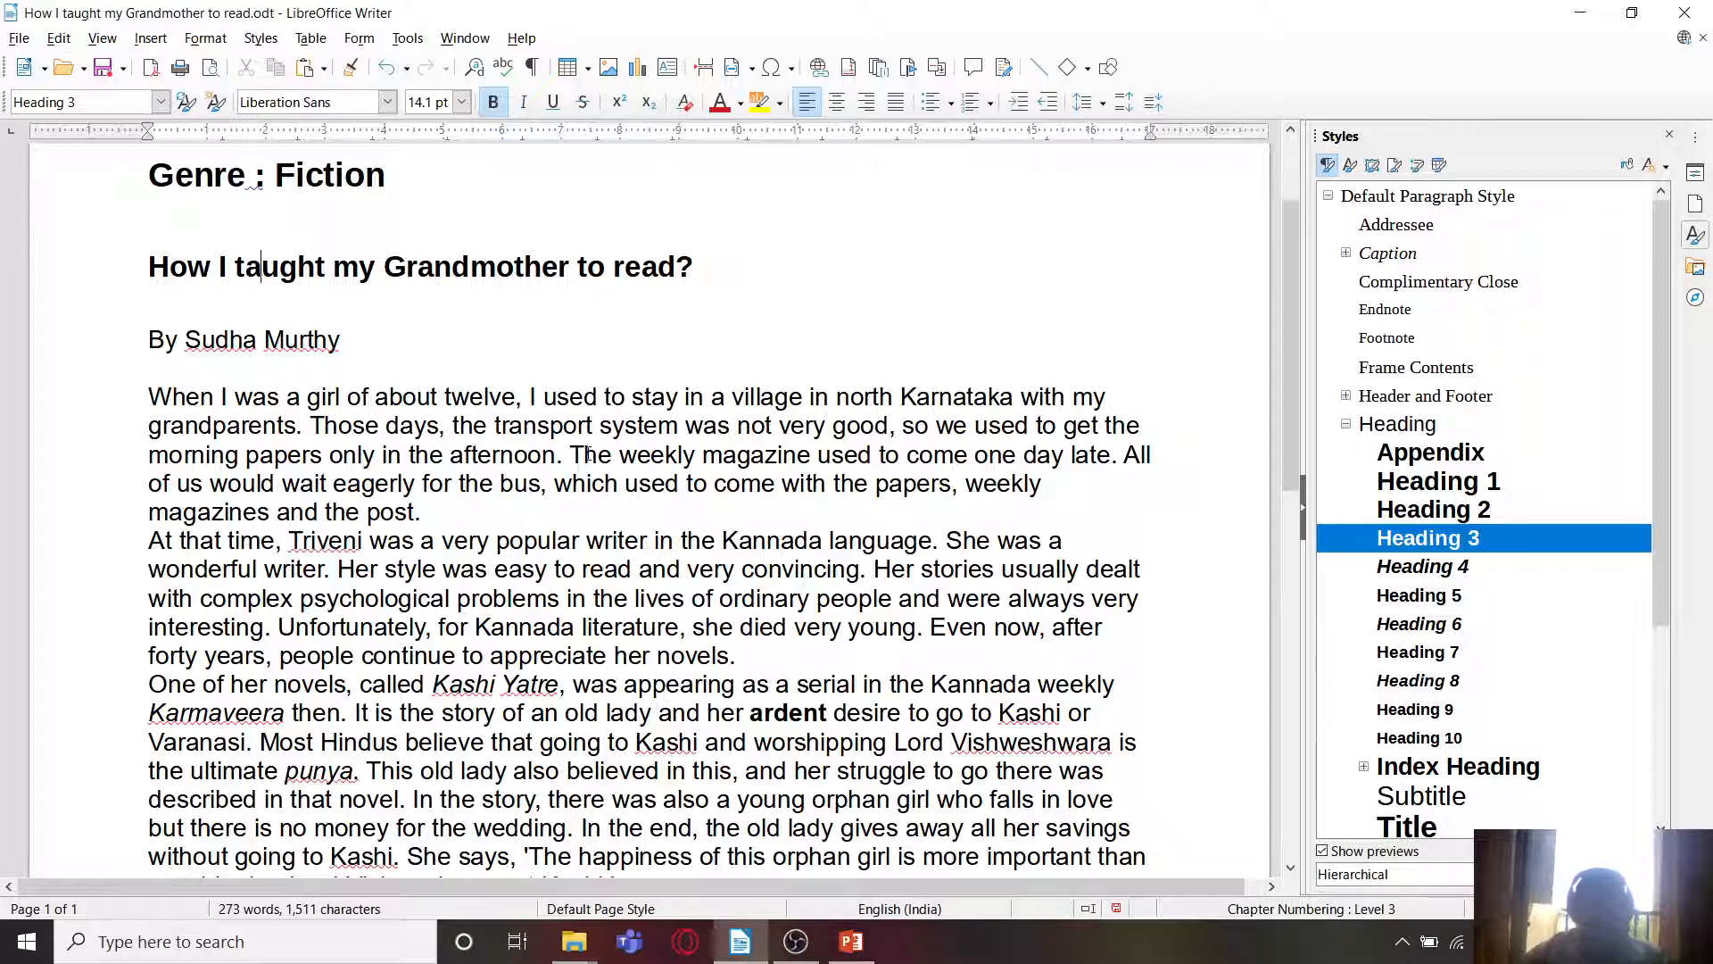
Step: Place the cursor in the first body paragraph and collapse the Heading group of styles
left_click(592, 425)
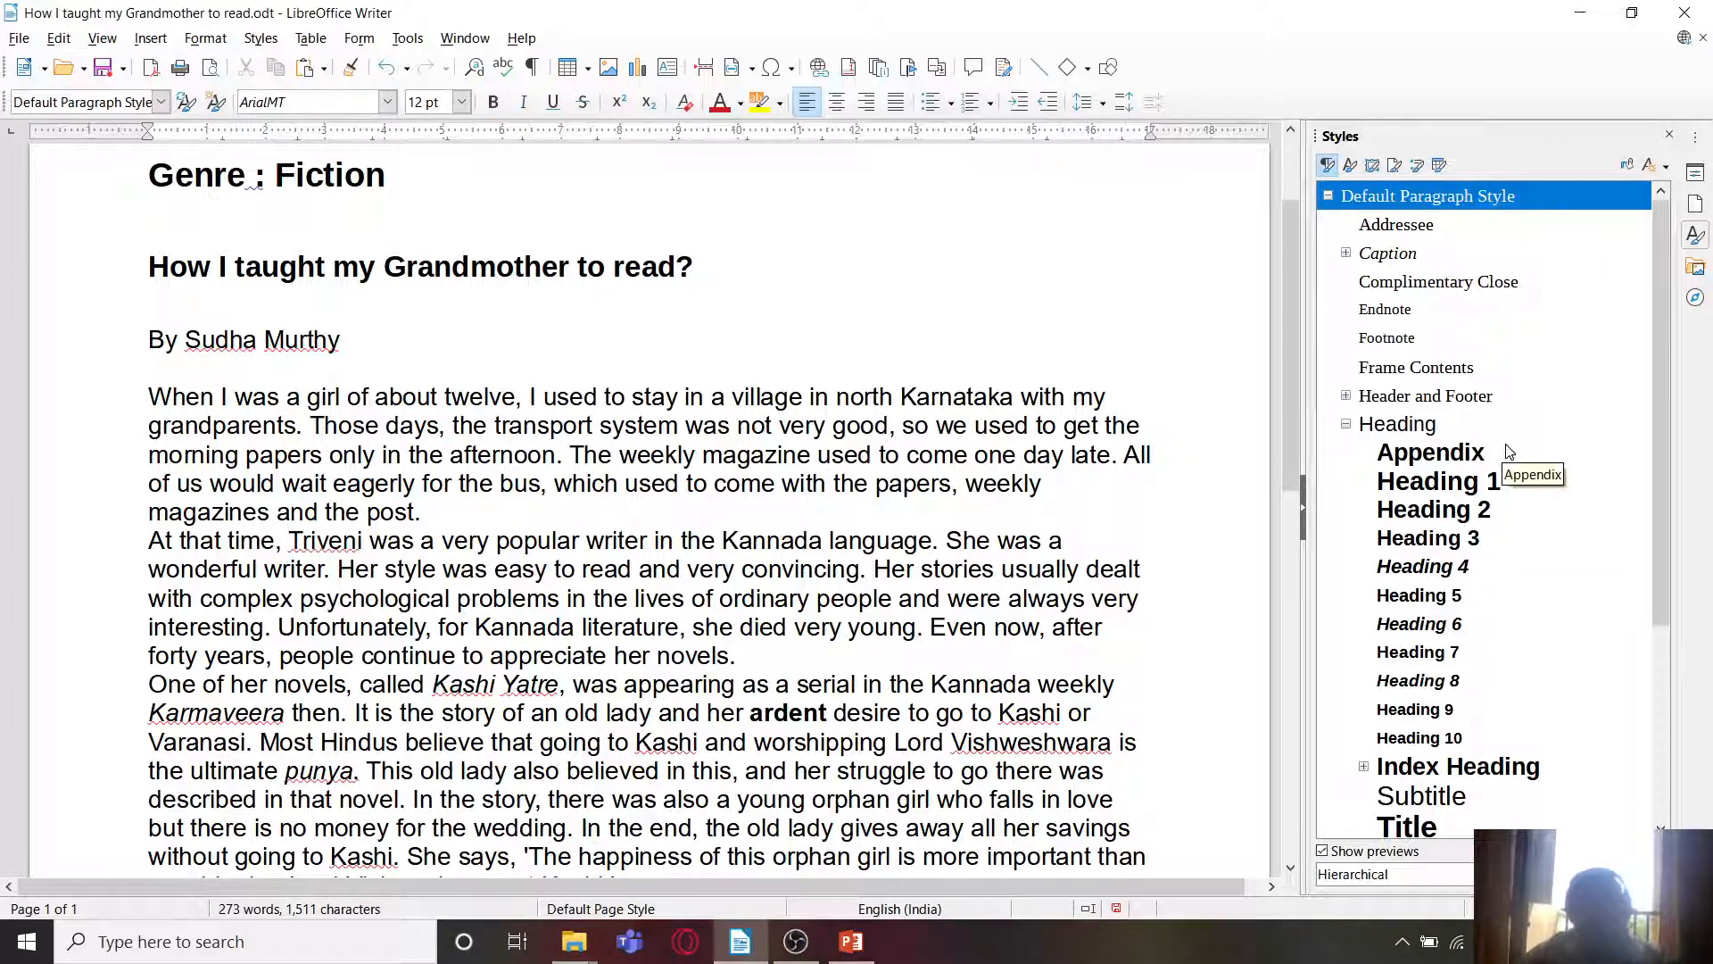
scroll(1508, 481, "down", 2)
scroll(1428, 401, "up", 1)
left_click(1347, 338)
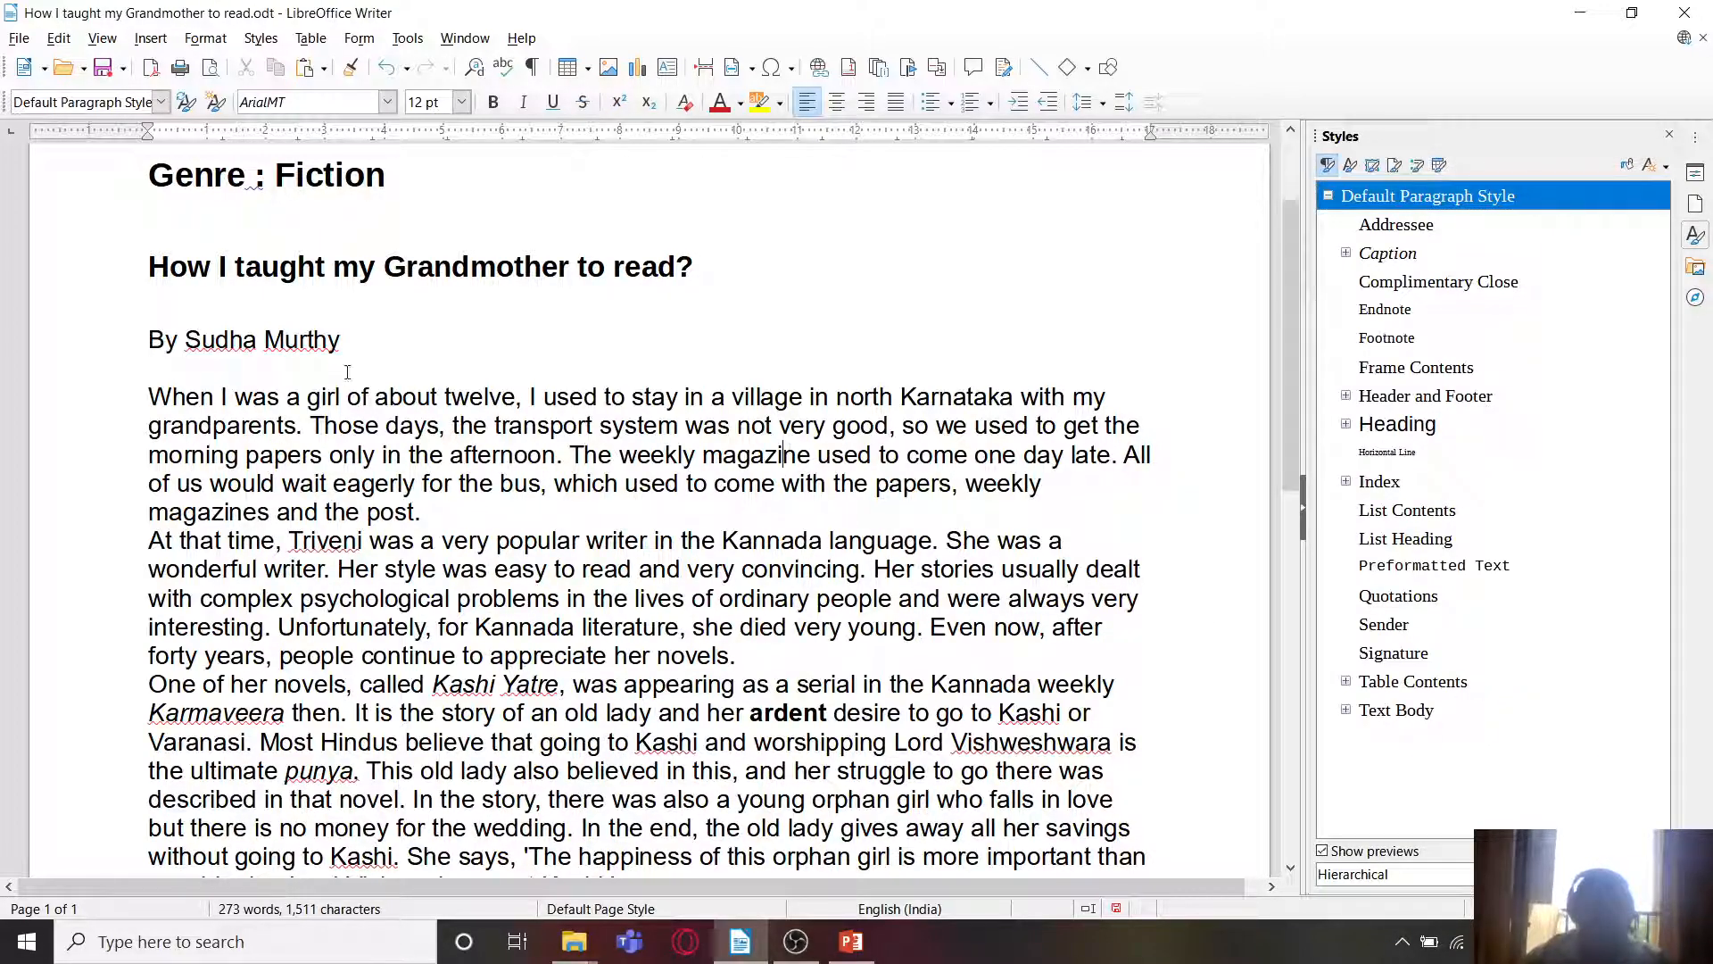
Step: Show the formatting marks to check the paragraph breaks, and hide them again
left_click(533, 69)
left_click(536, 69)
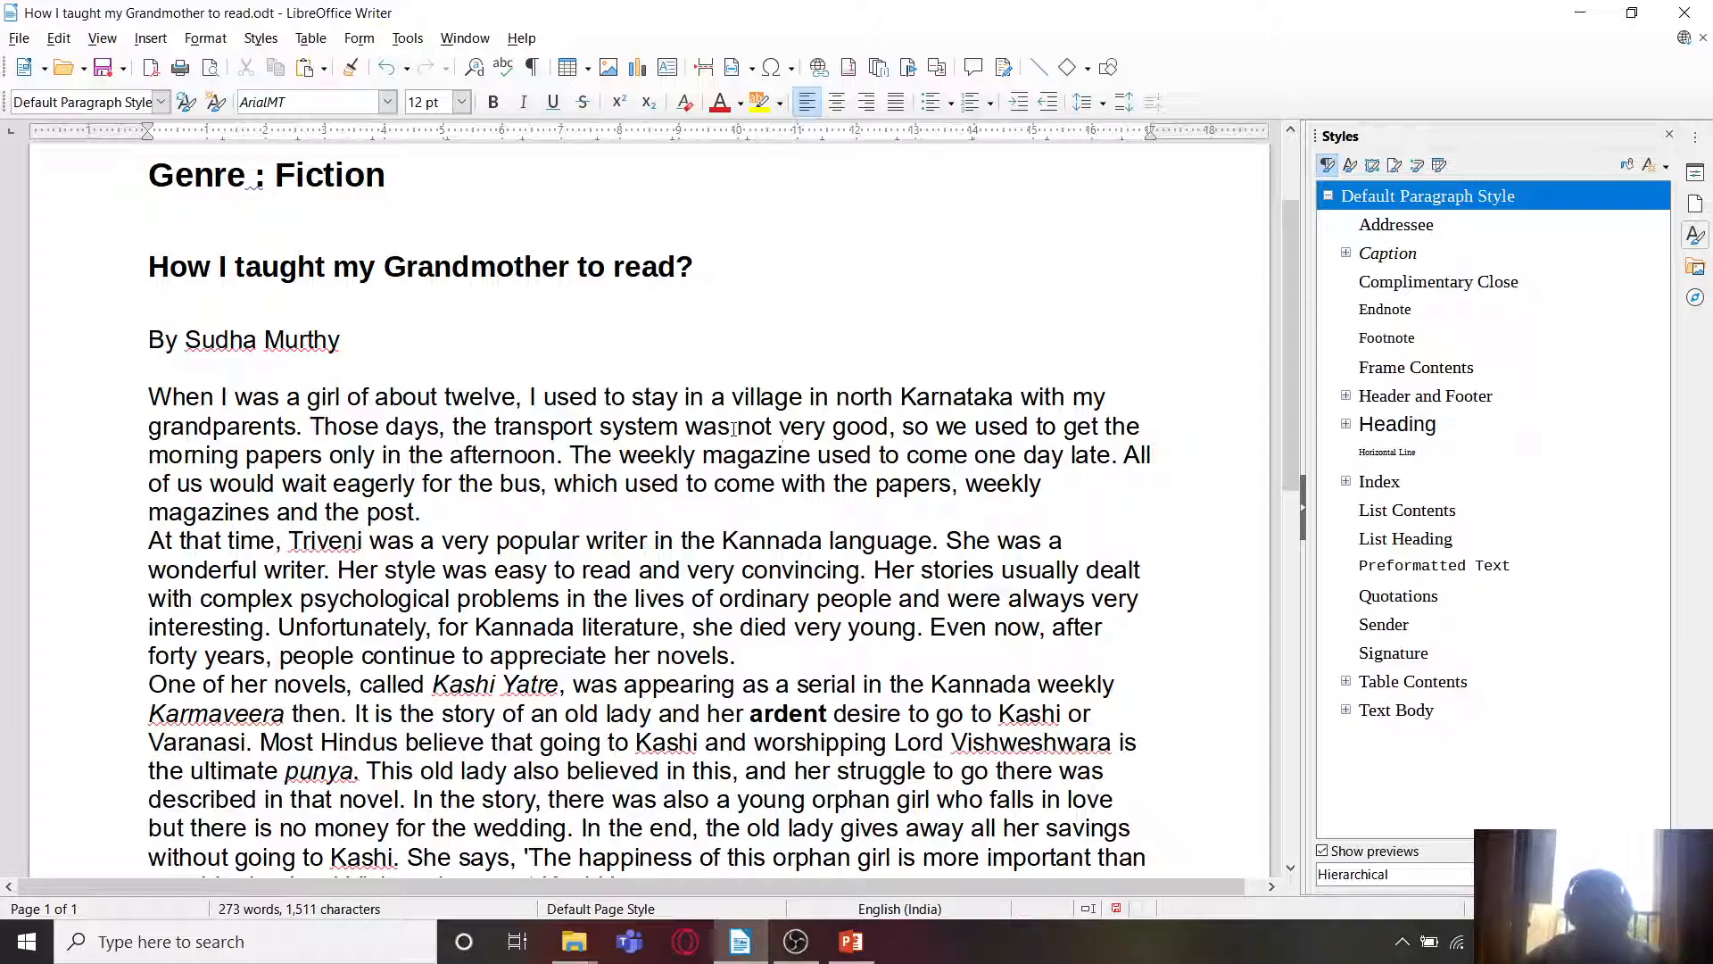
scroll(725, 445, "up", 3)
scroll(726, 445, "down", 5)
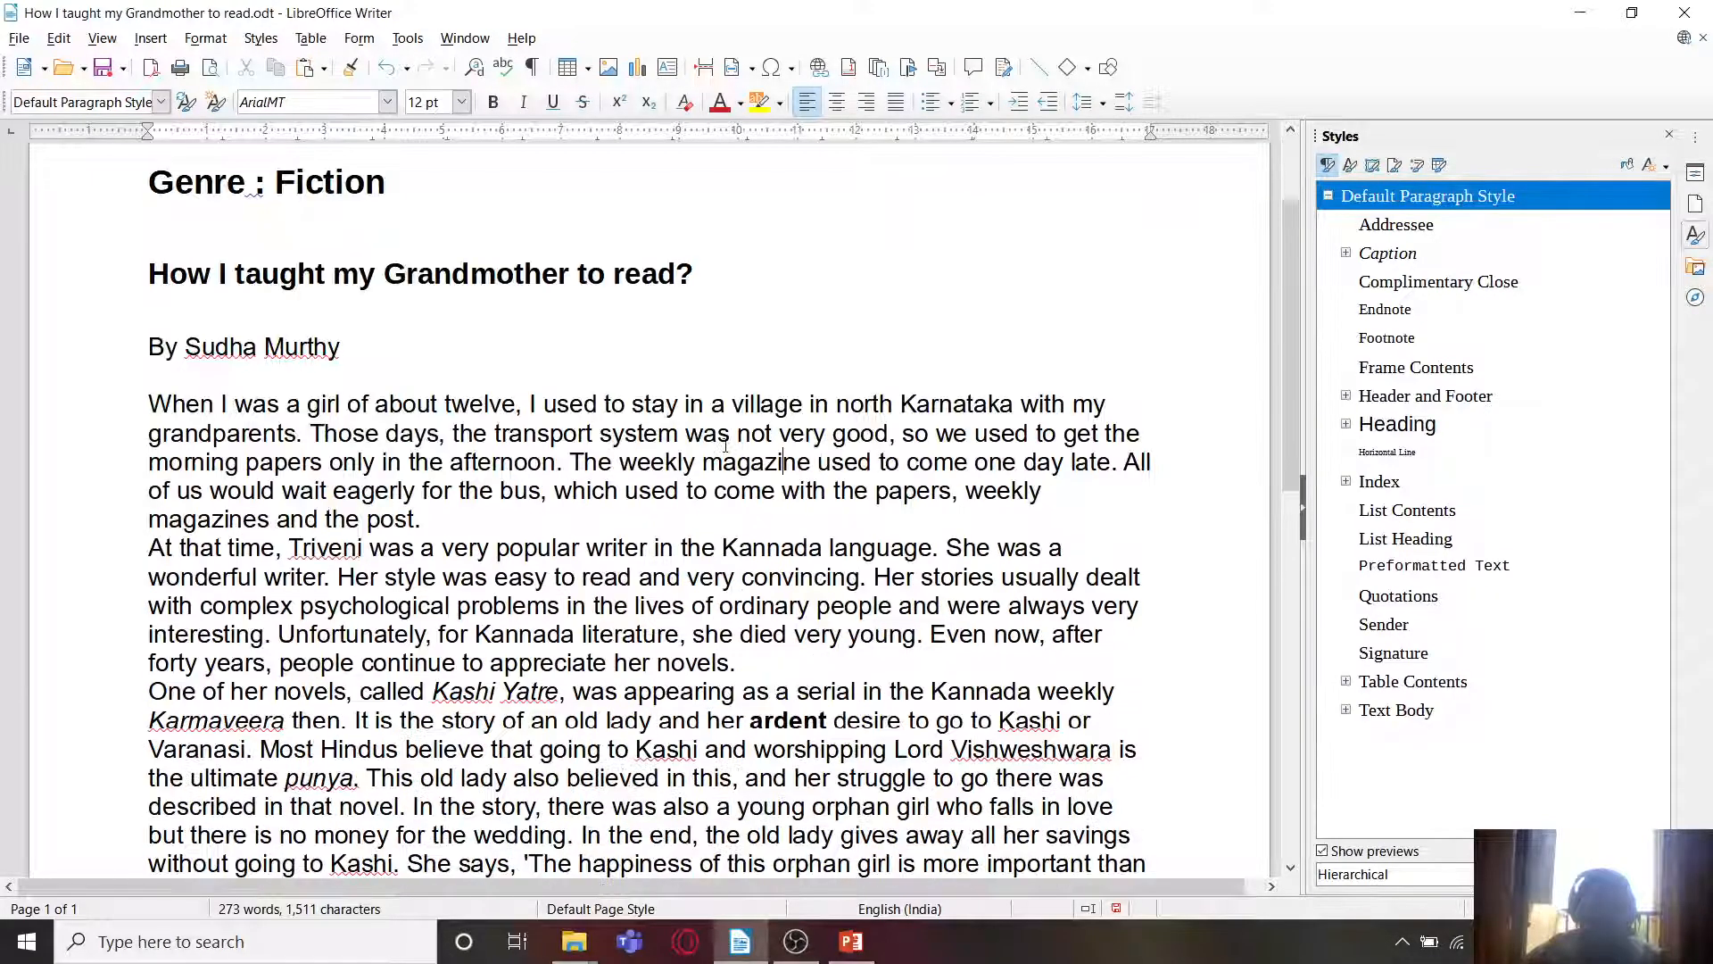
Step: Apply the Addressee paragraph style to the first body paragraph, beginning "When I was a girl of about twelve"
scroll(725, 445, "up", 3)
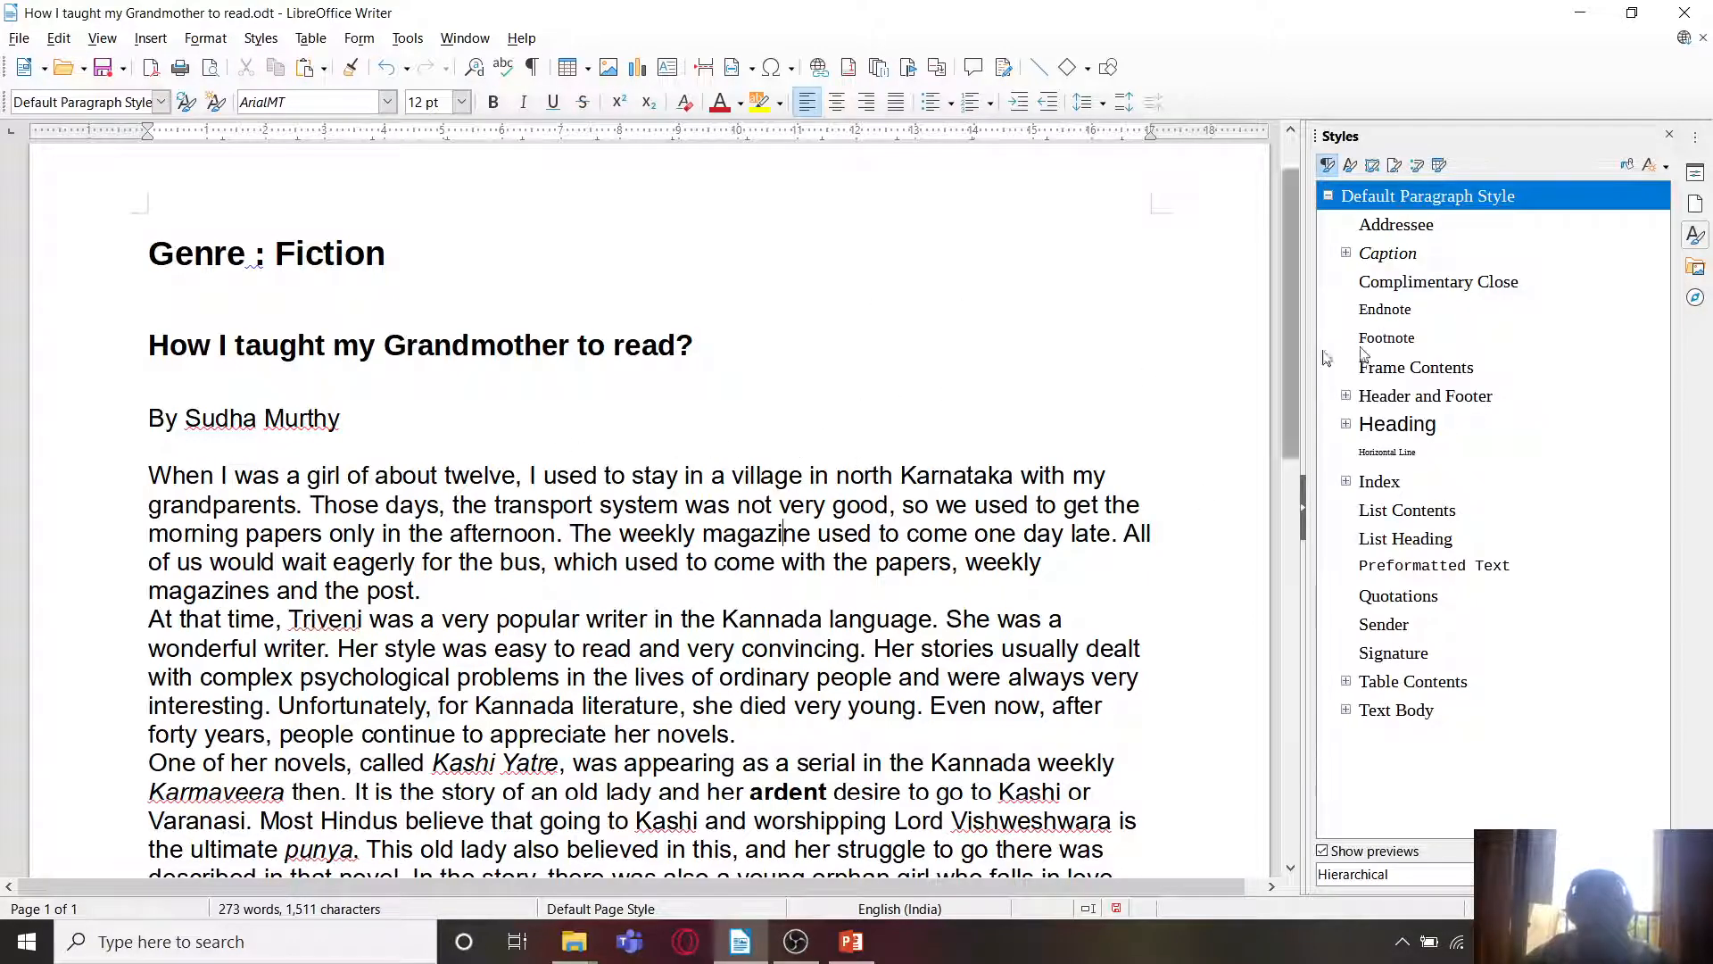
left_click(1336, 169)
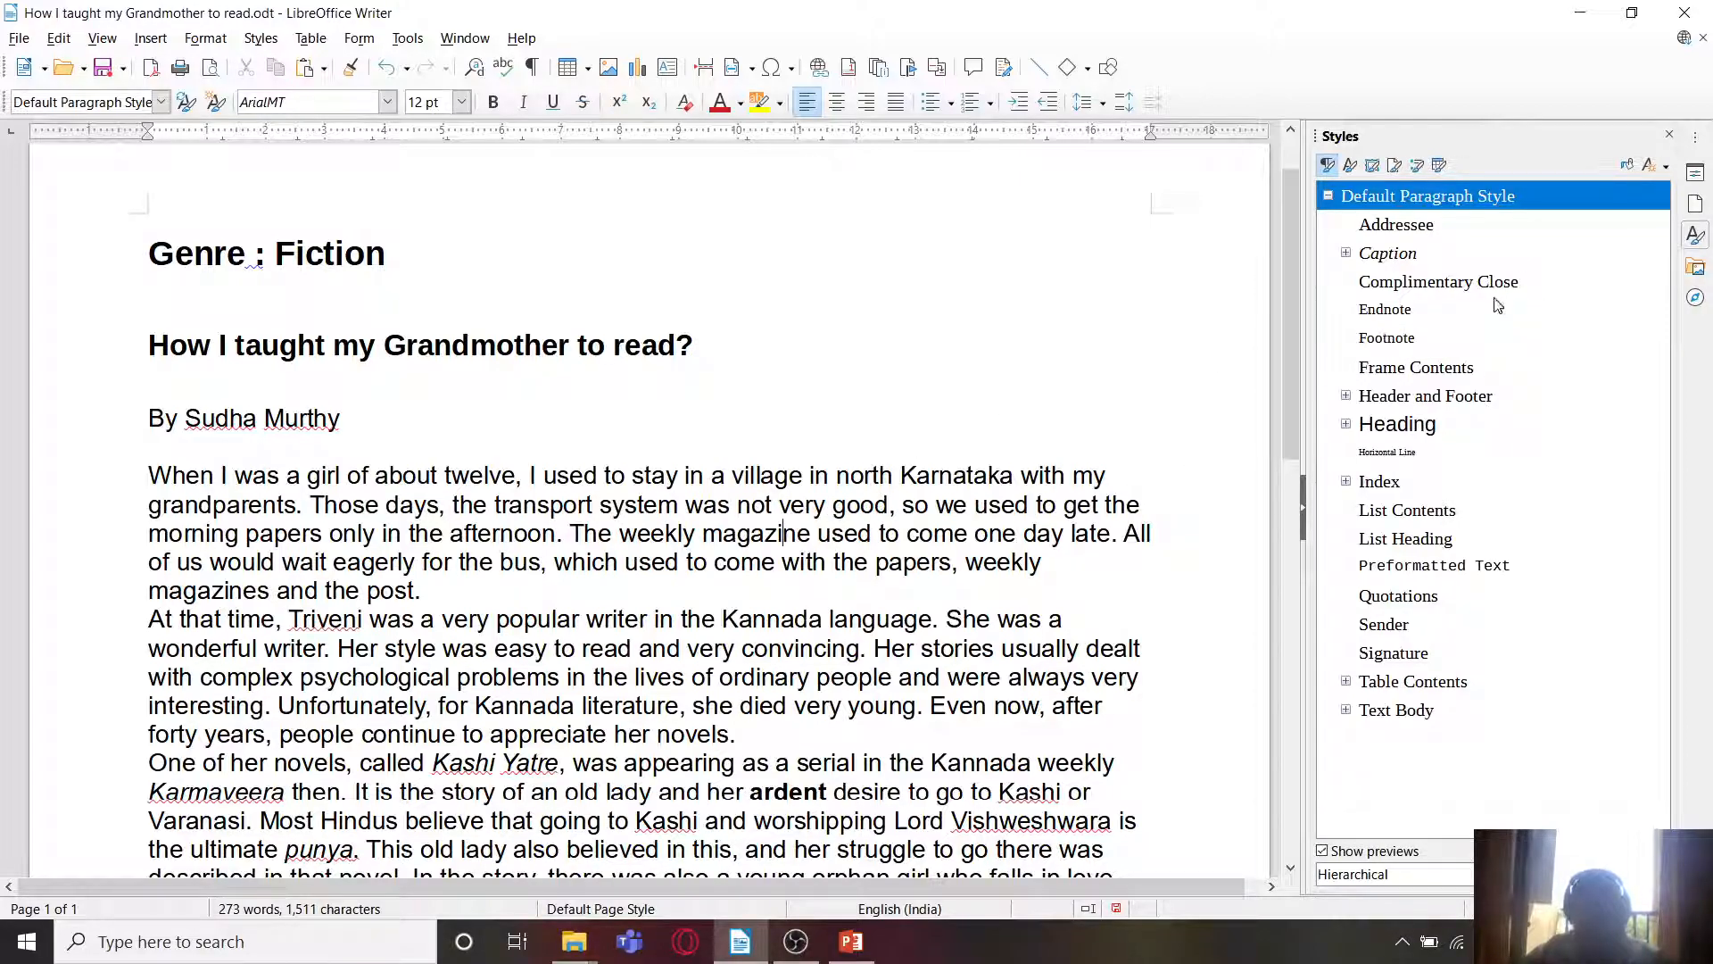
double_click(1398, 226)
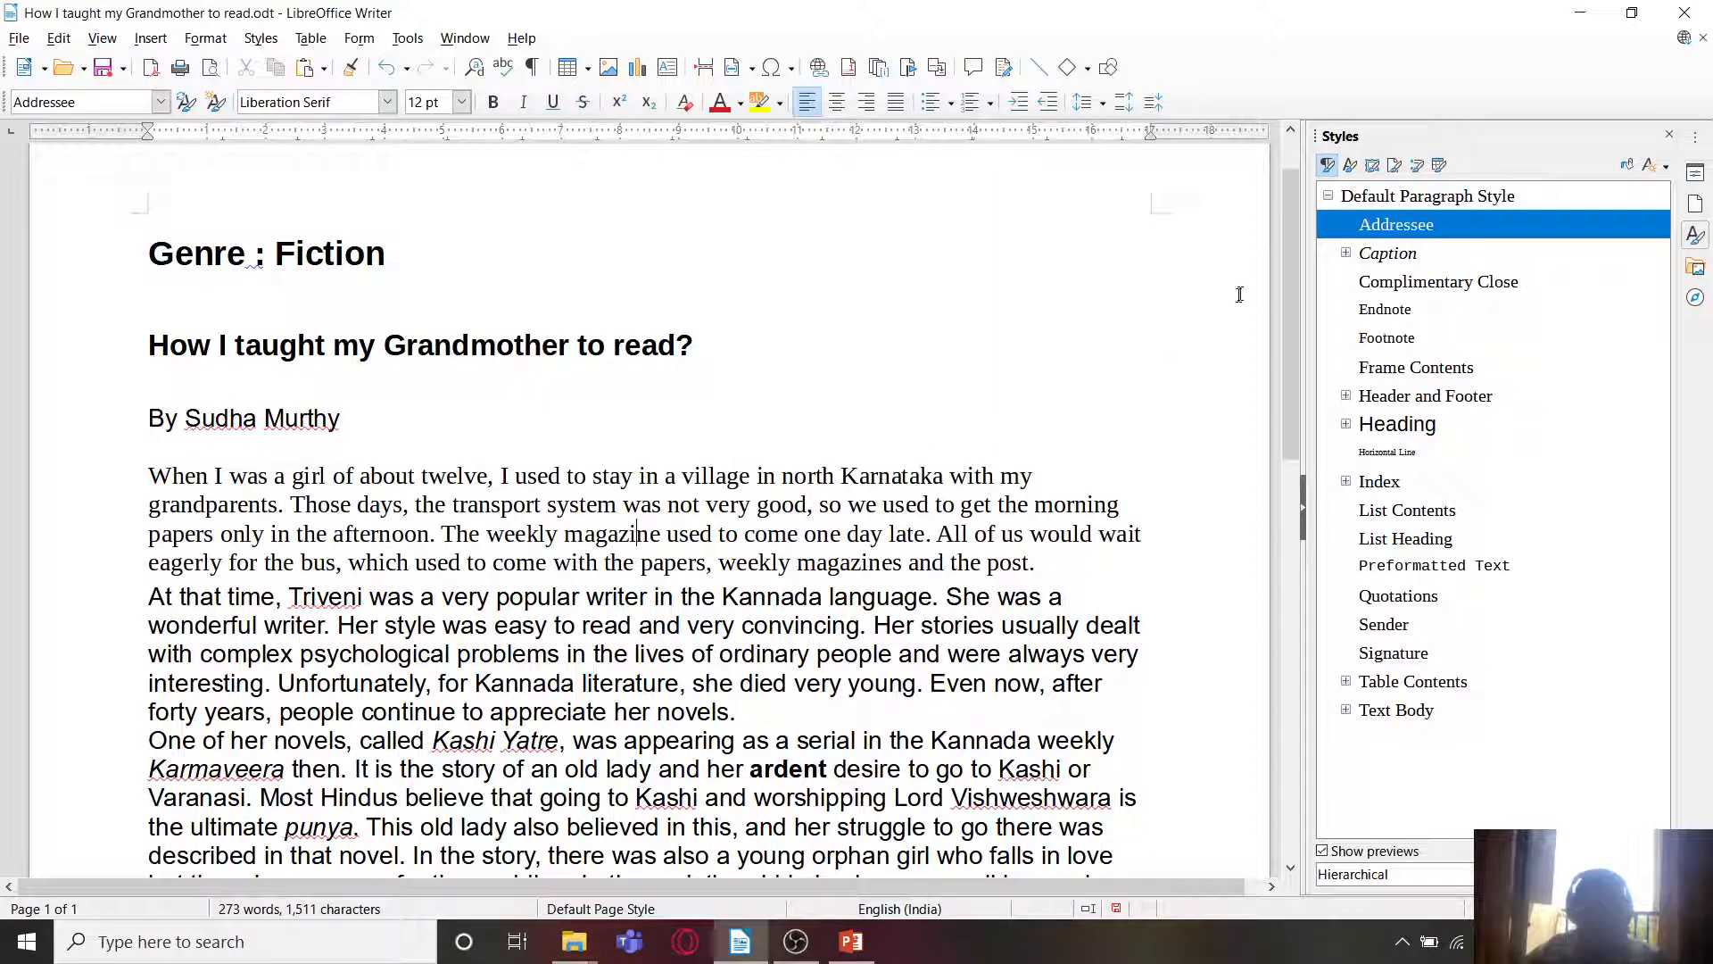
Step: Undo the Addressee style on the first body paragraph and deselect the text
key("ctrl+z")
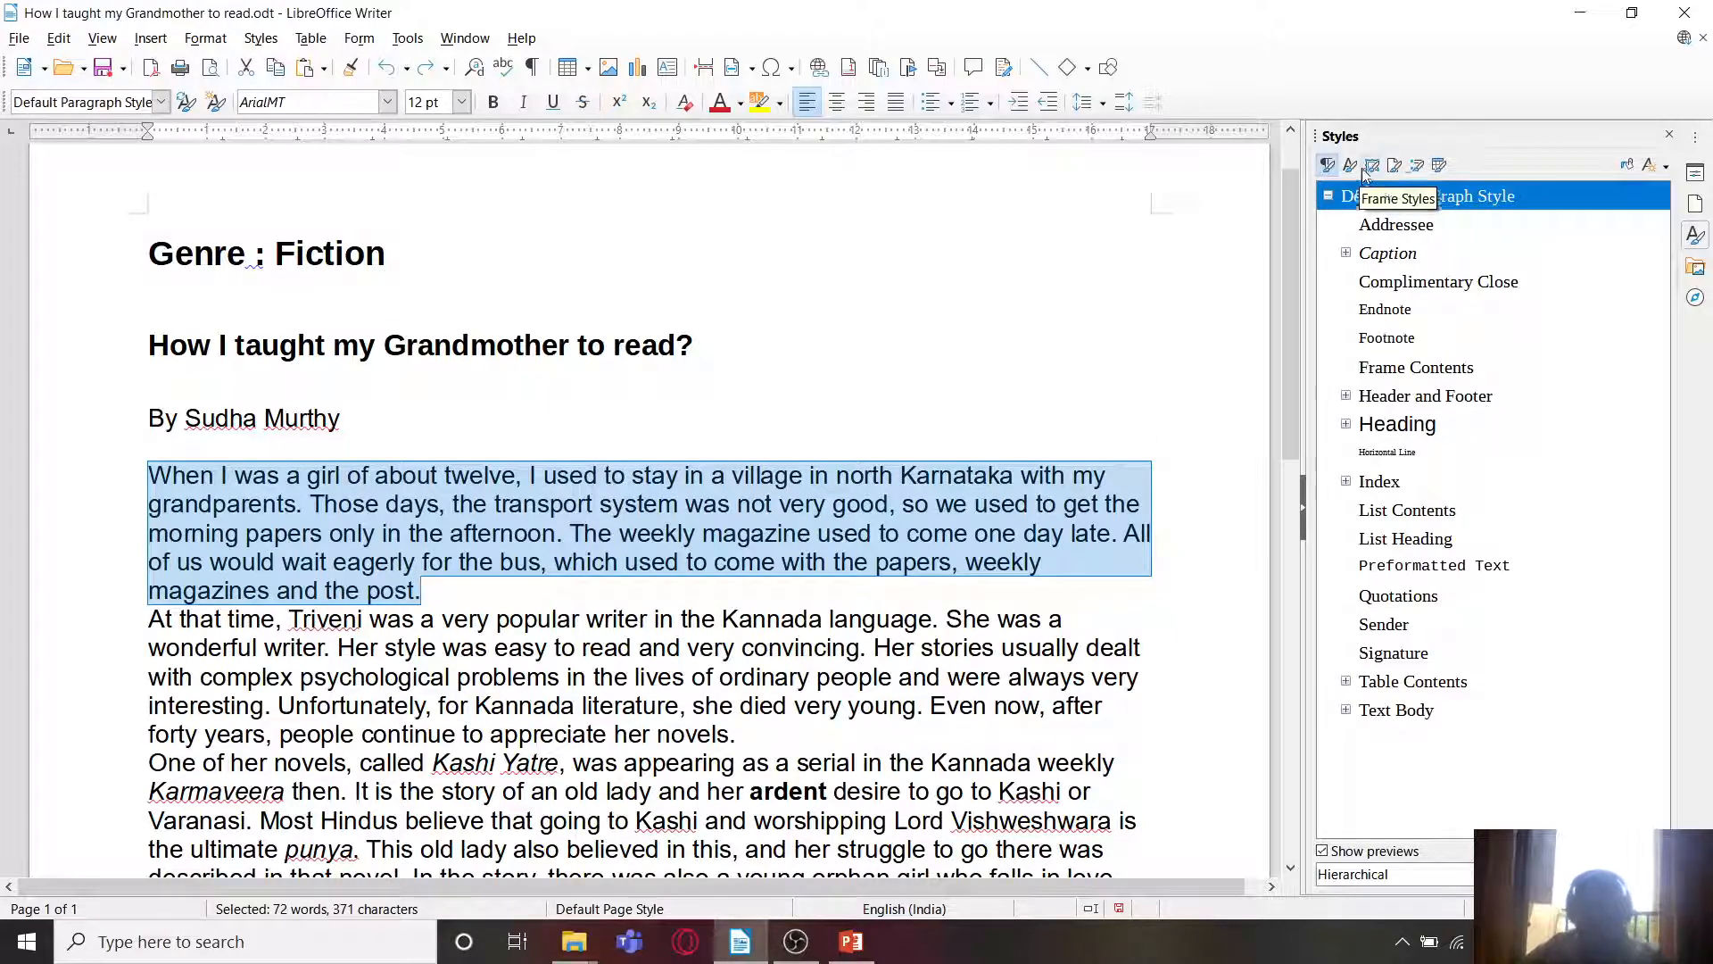
left_click(1041, 473)
Step: Apply the Emphasis character style to the opening phrase "When I was a girl of about twelve,"
left_click(1350, 164)
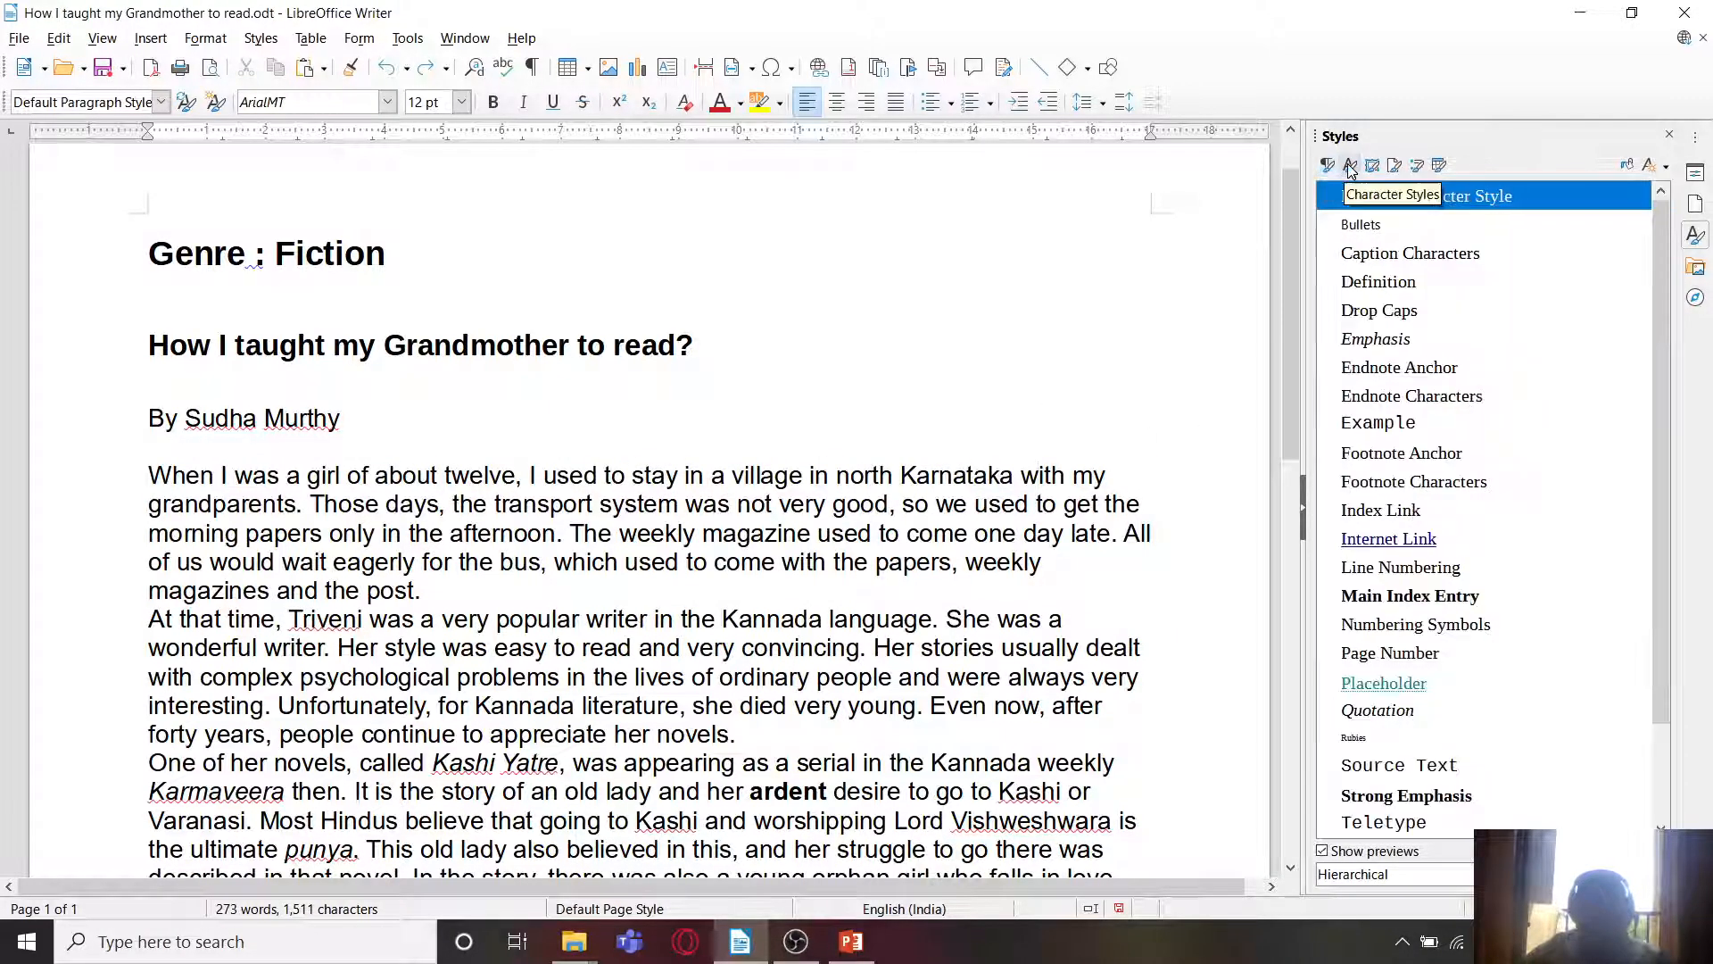
scroll(1513, 446, "down", 2)
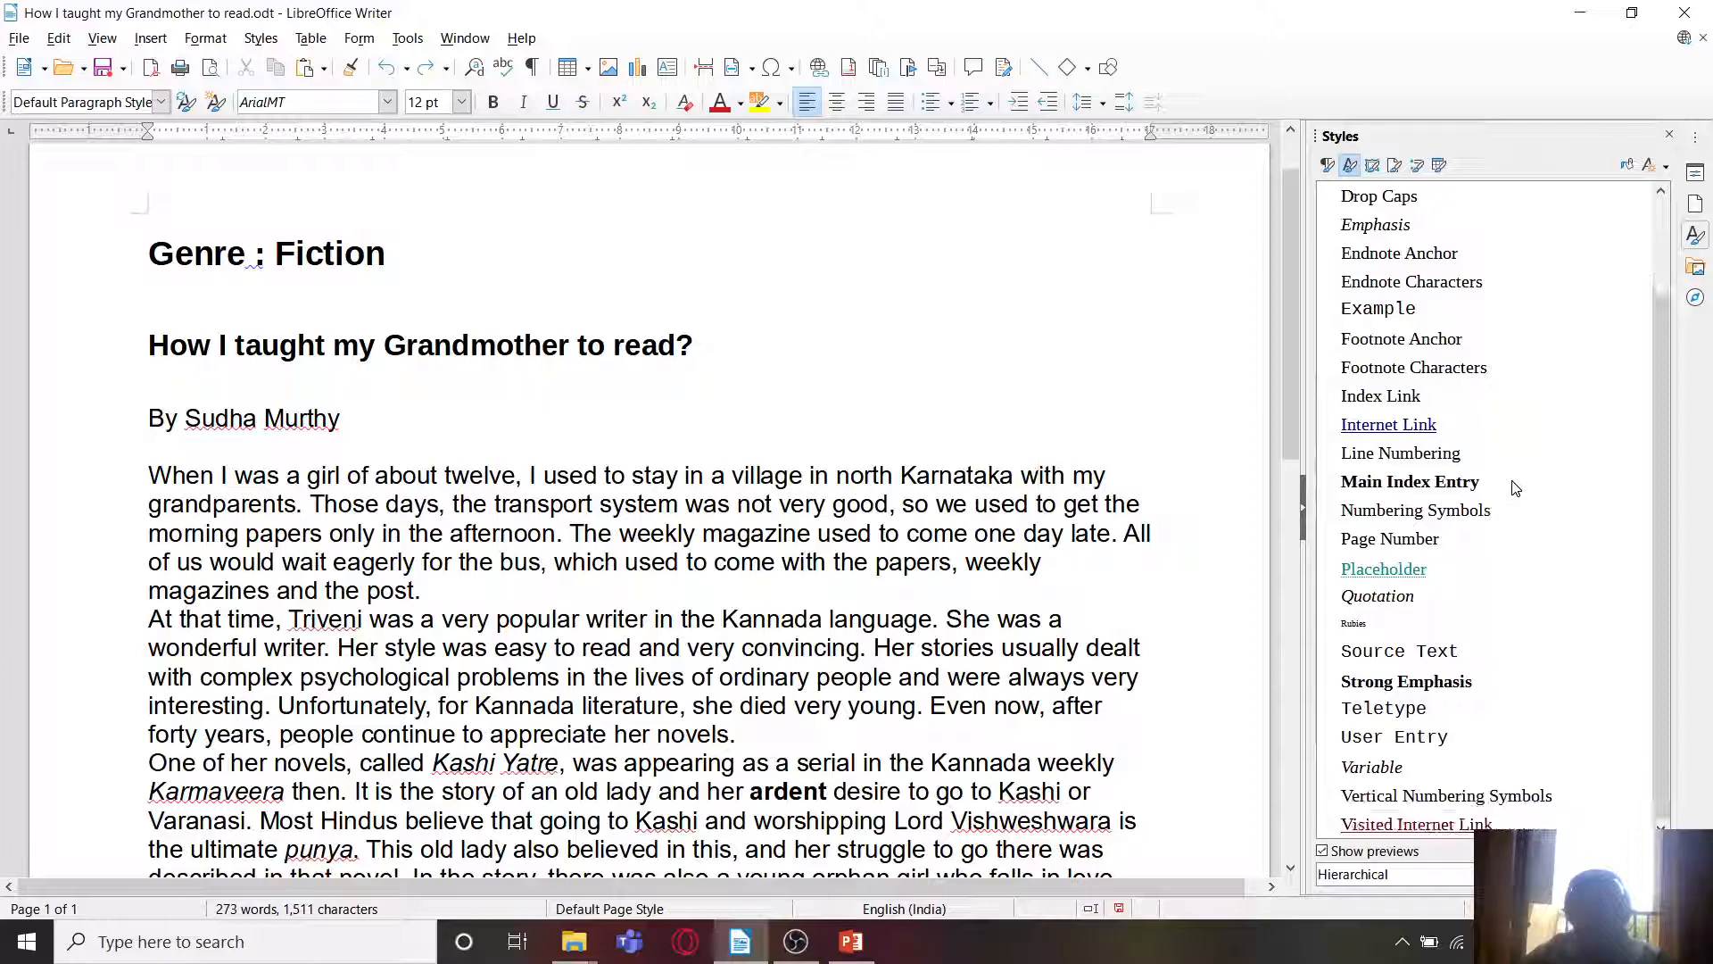
scroll(1515, 486, "up", 2)
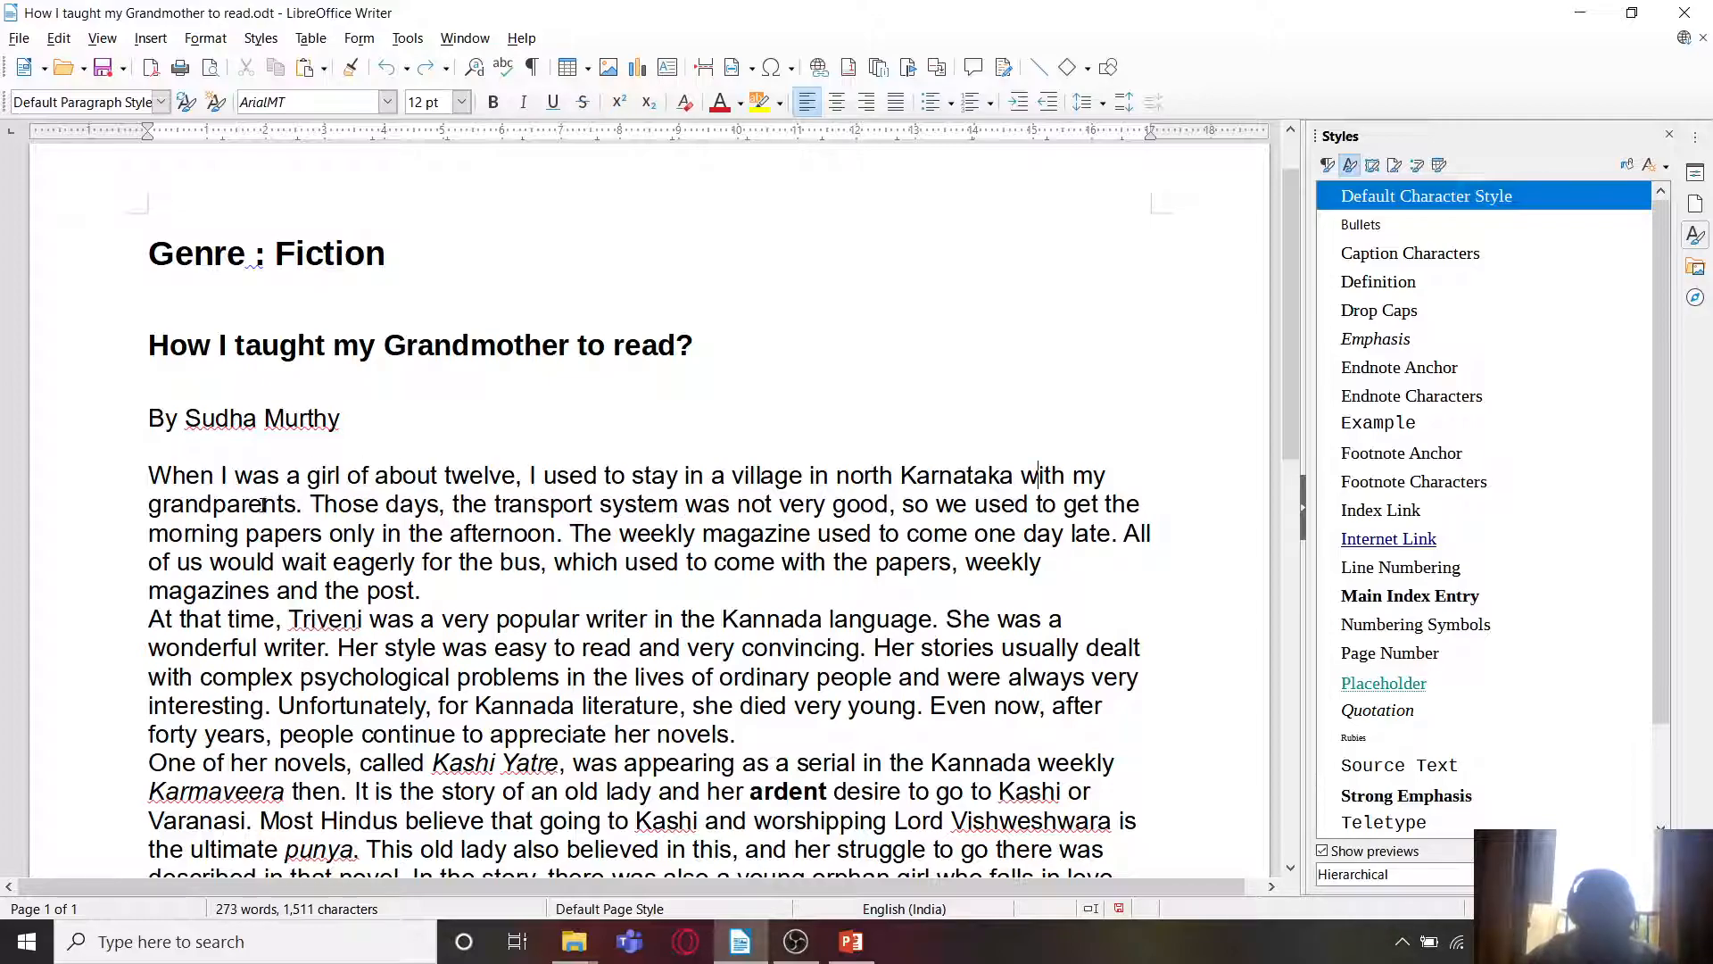
left_click_drag(148, 474, 530, 486)
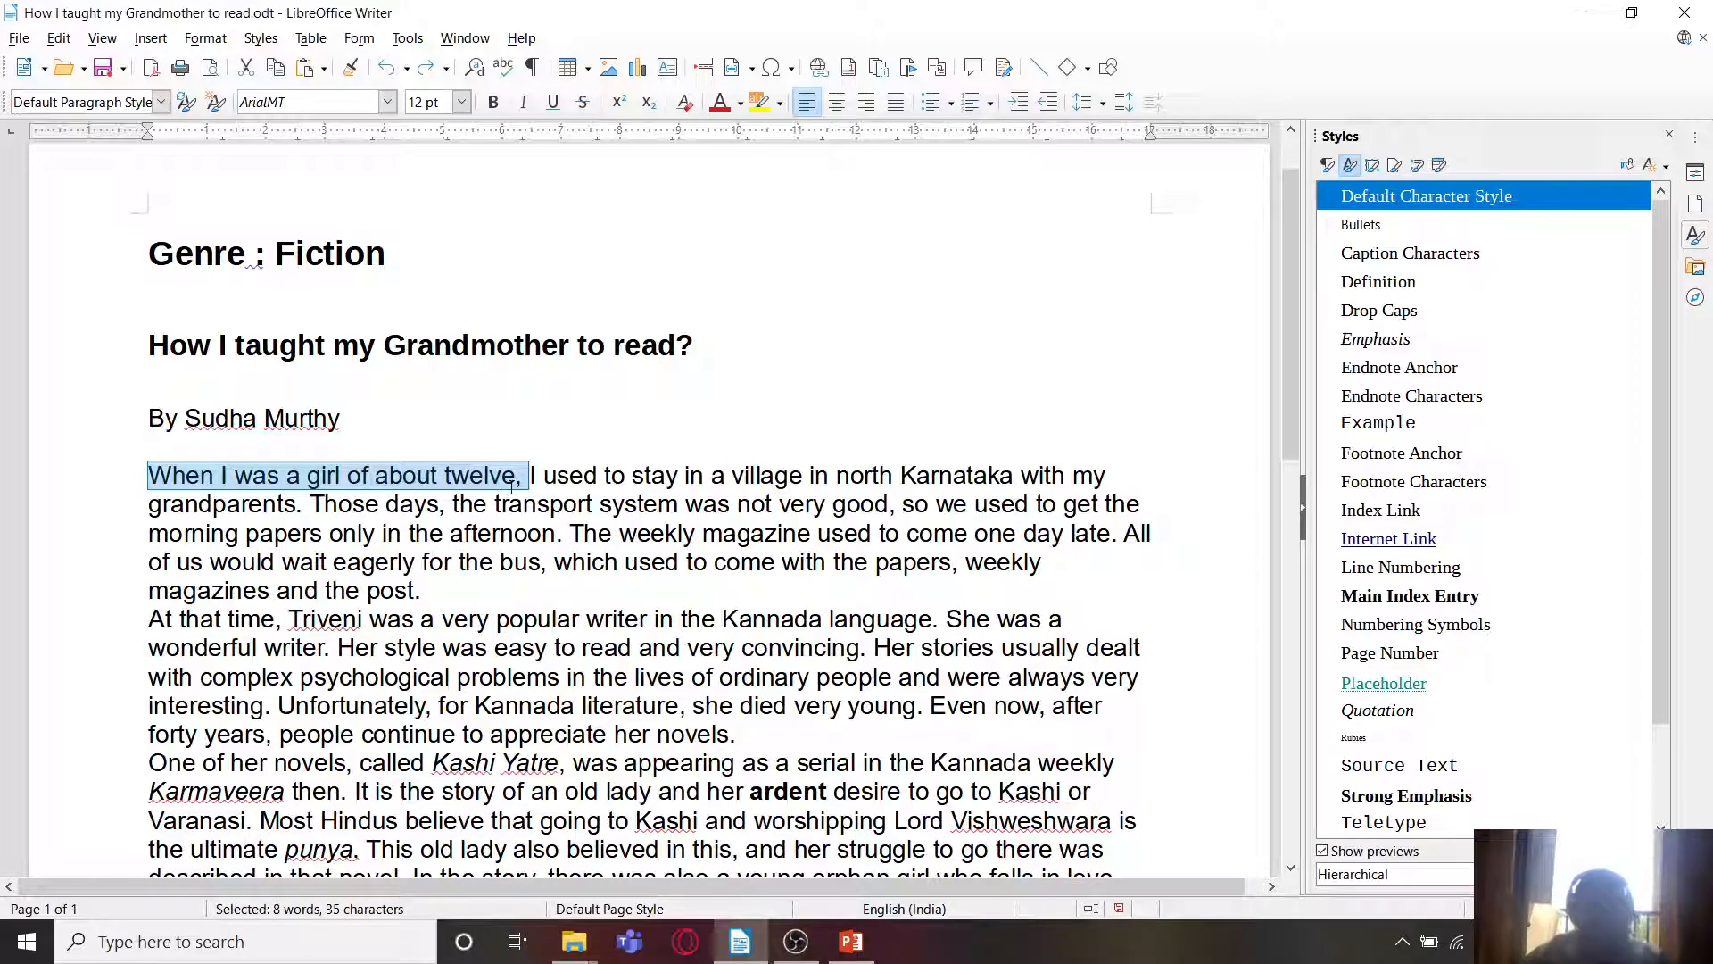
double_click(1383, 339)
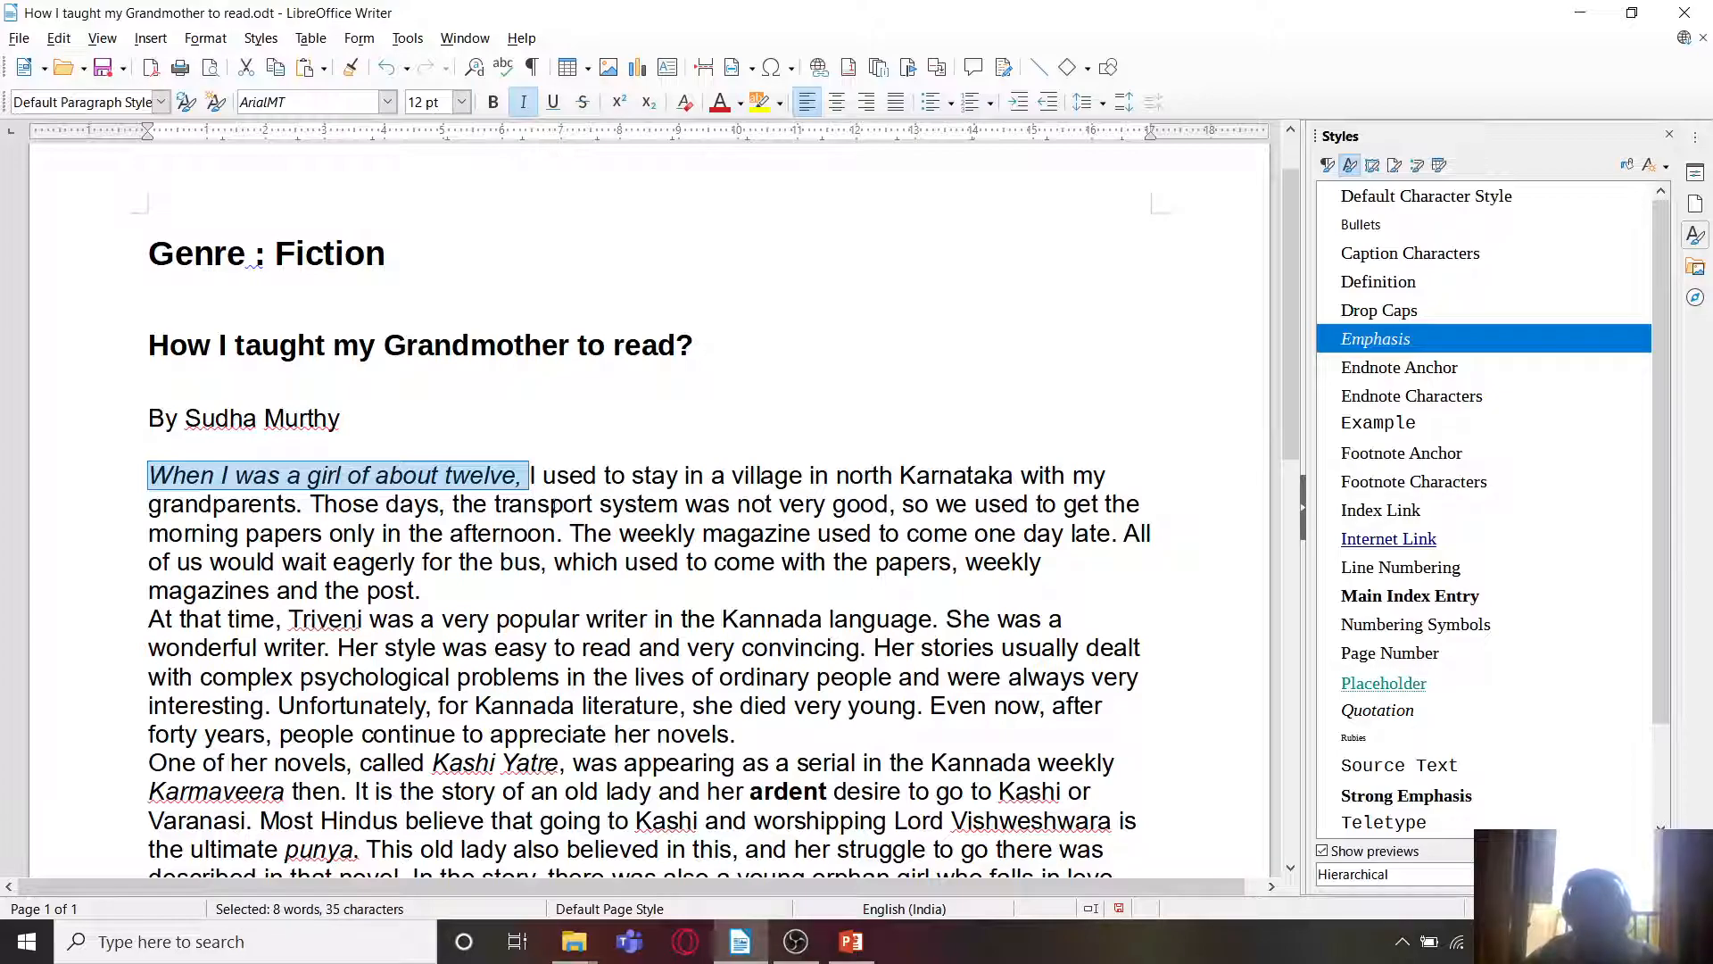
left_click(637, 504)
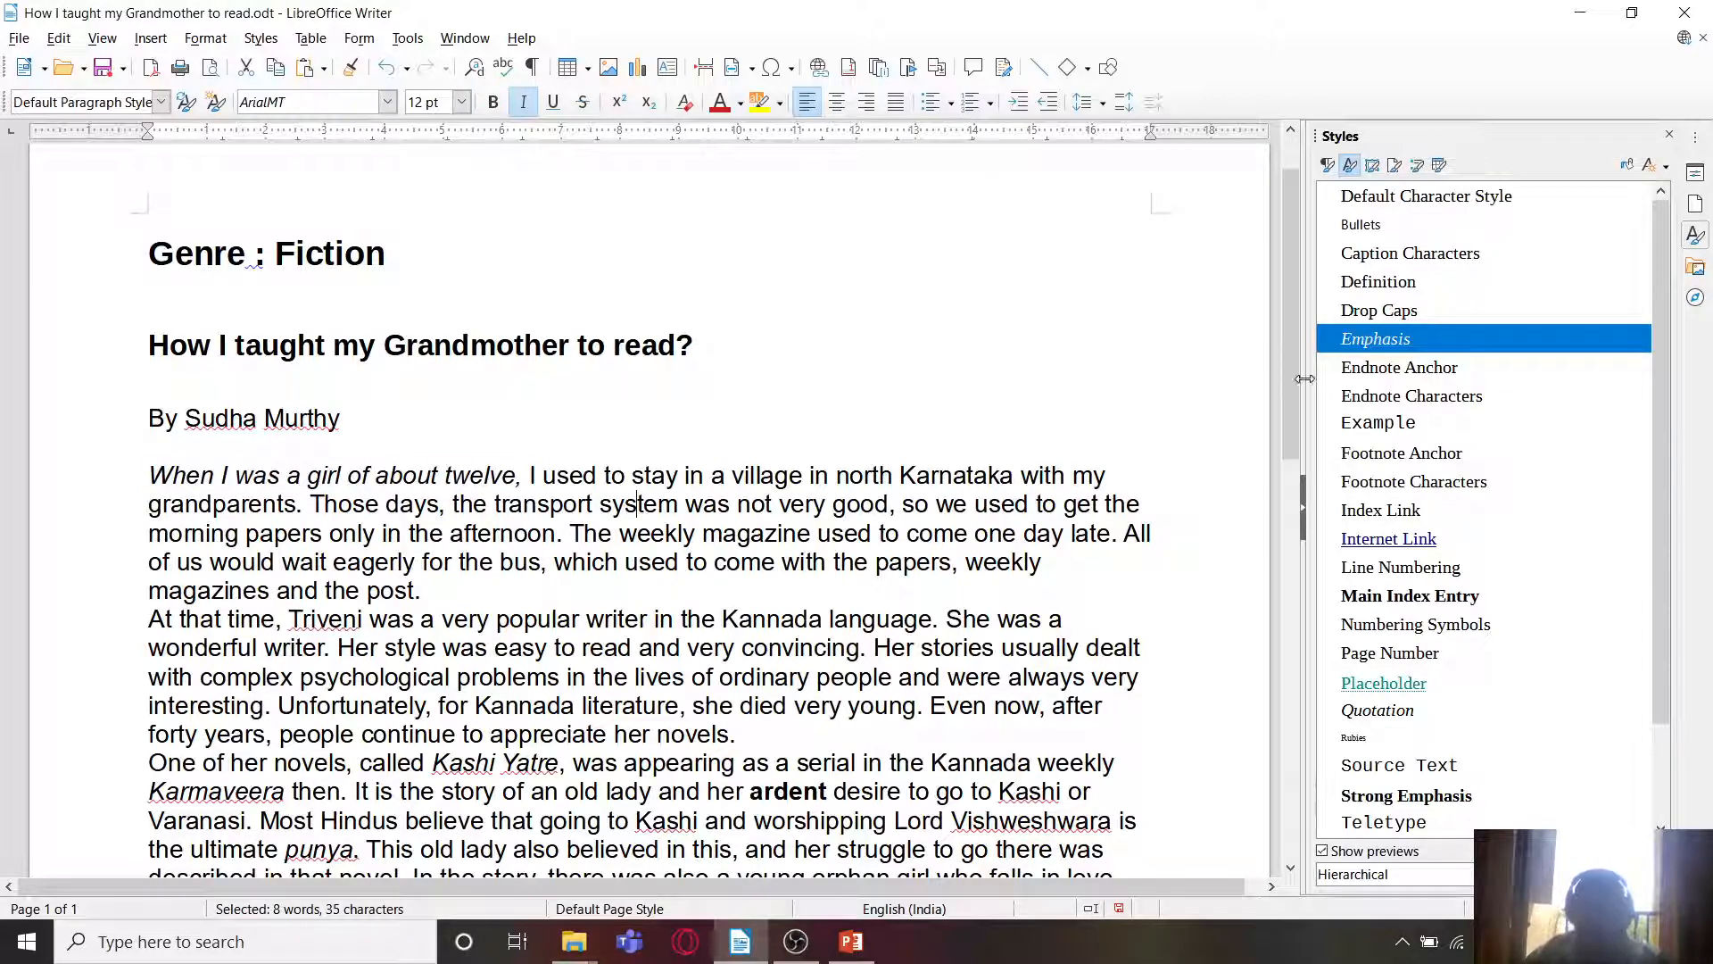
Step: List the frame styles and add an empty line after the last paragraph of the story
left_click(1373, 166)
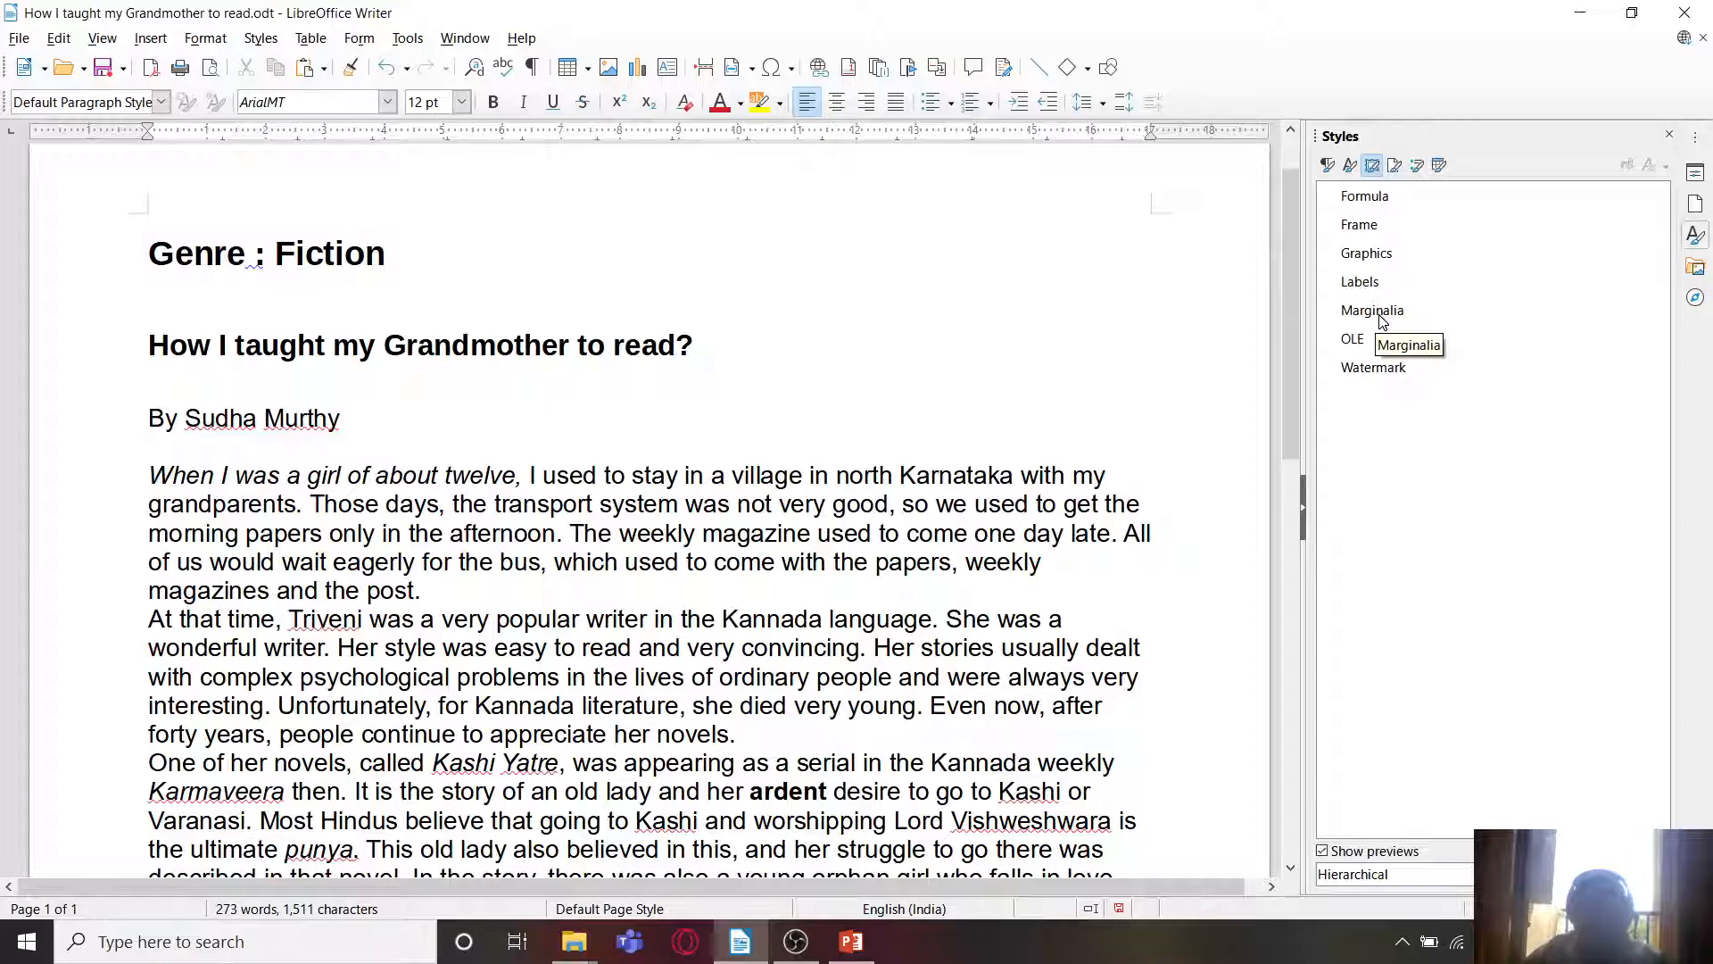
scroll(832, 551, "down", 7)
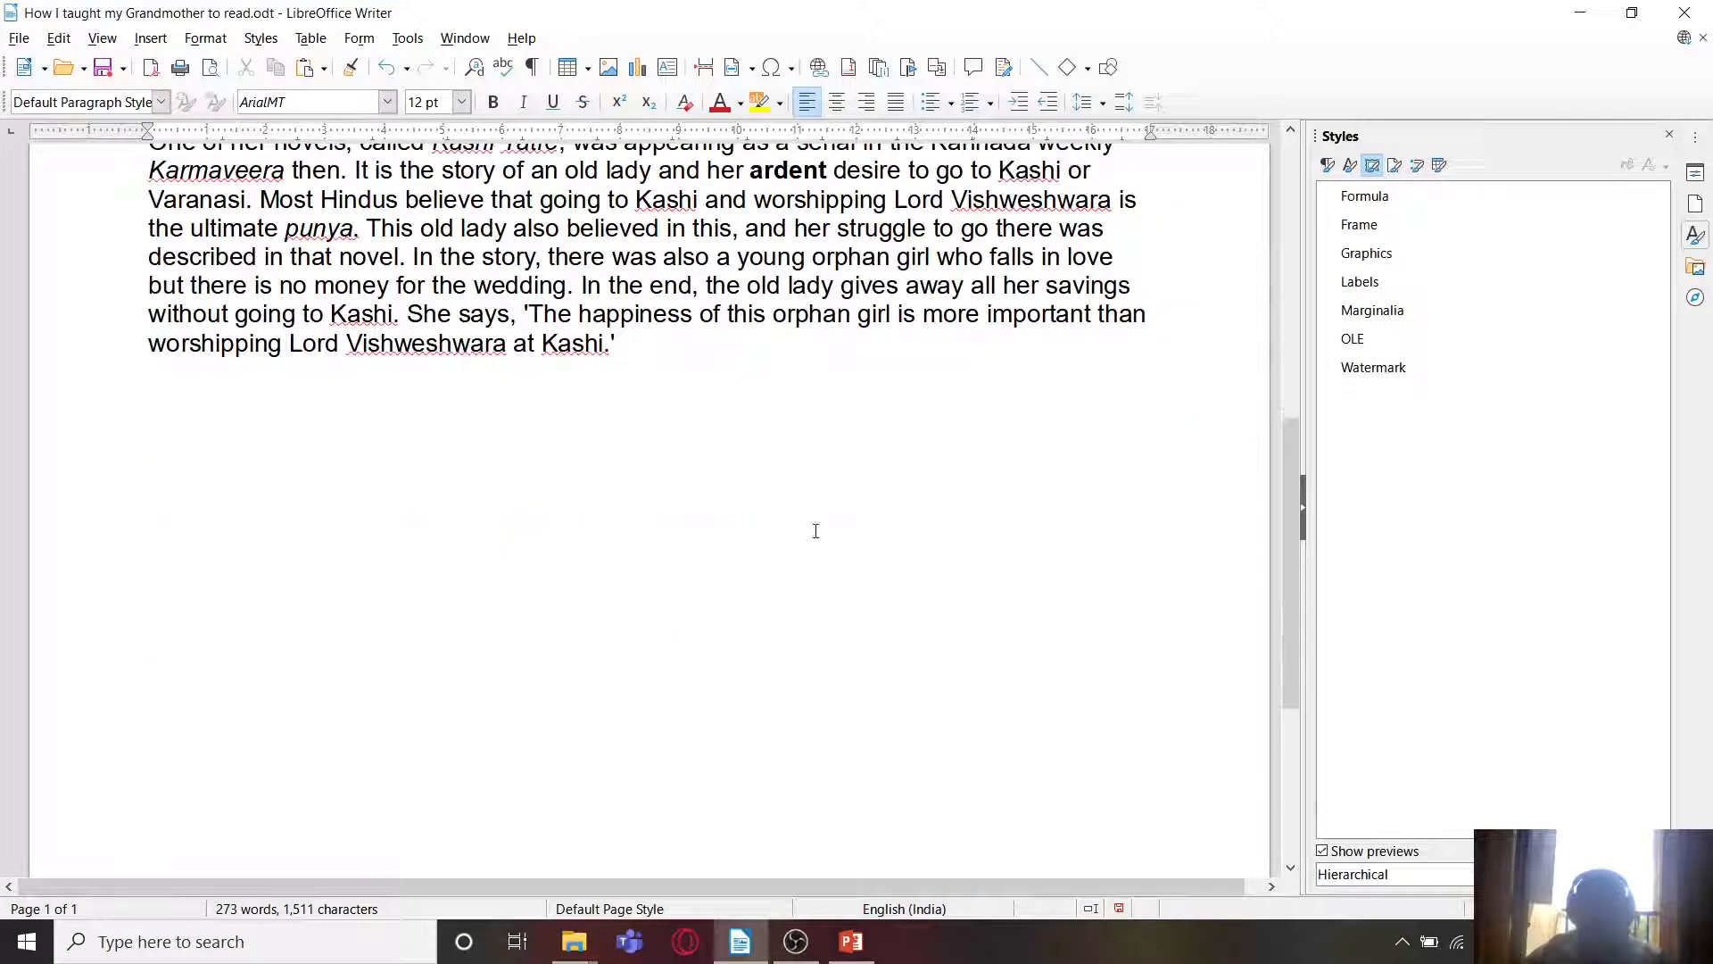
key("Return")
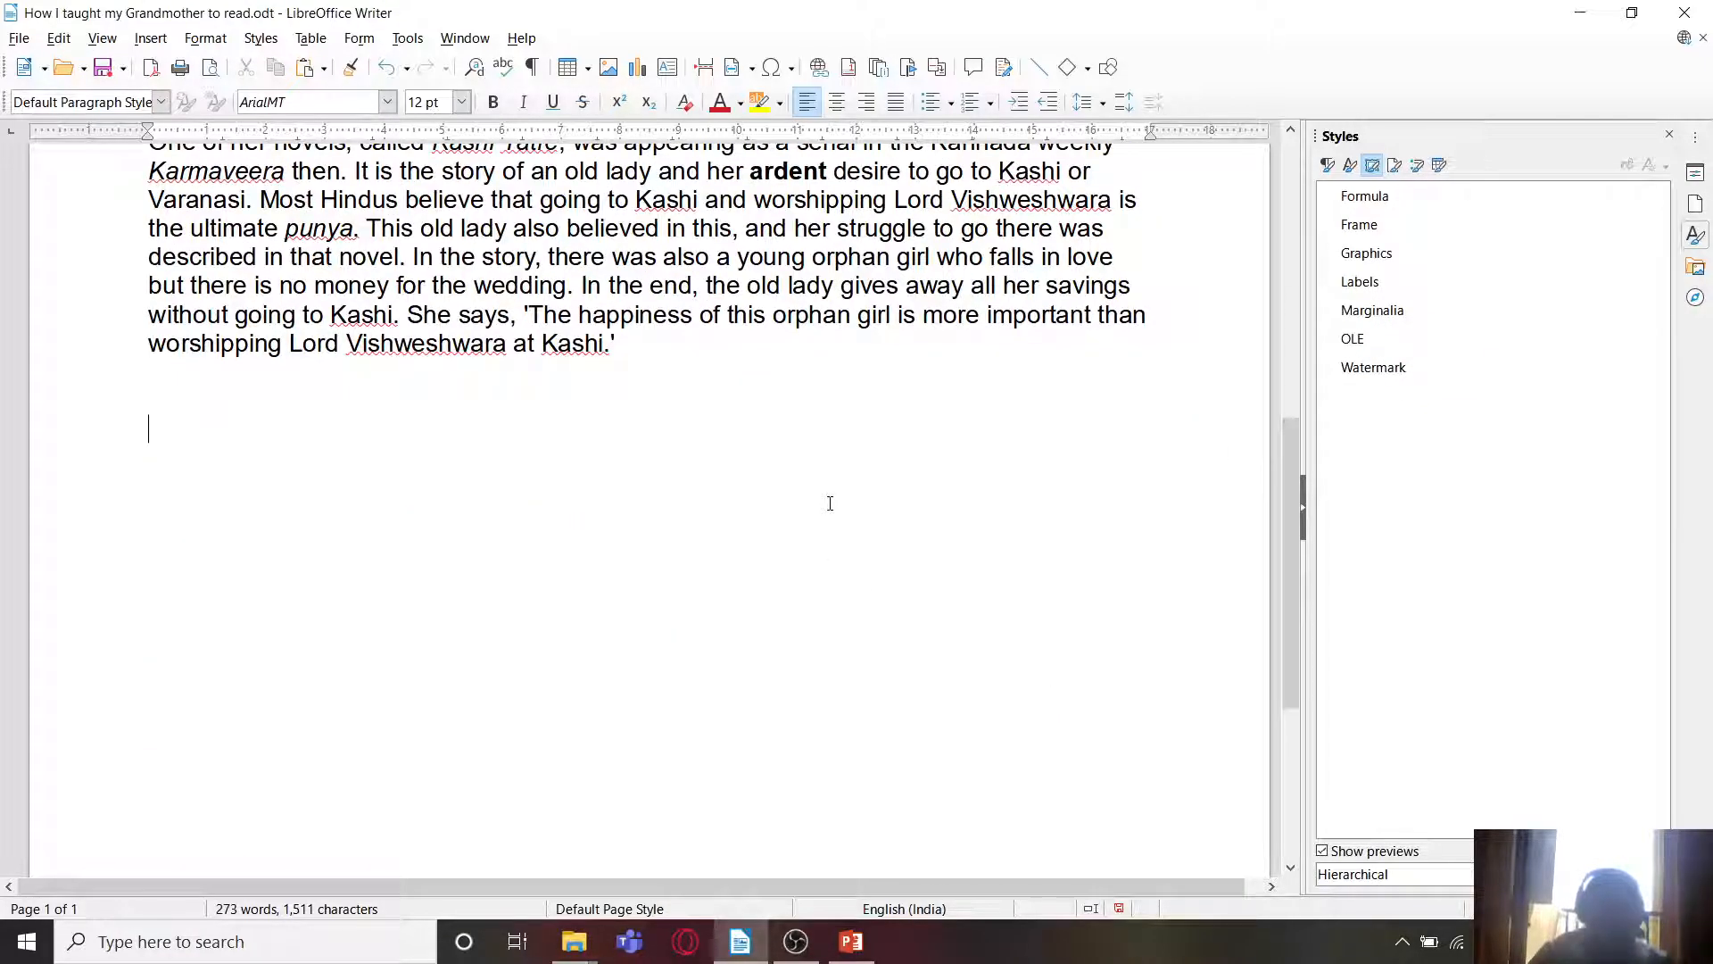
Step: Insert the image 2021-04-14_19h52_06 from the images folder of CLASS 10 below the story text
left_click(609, 69)
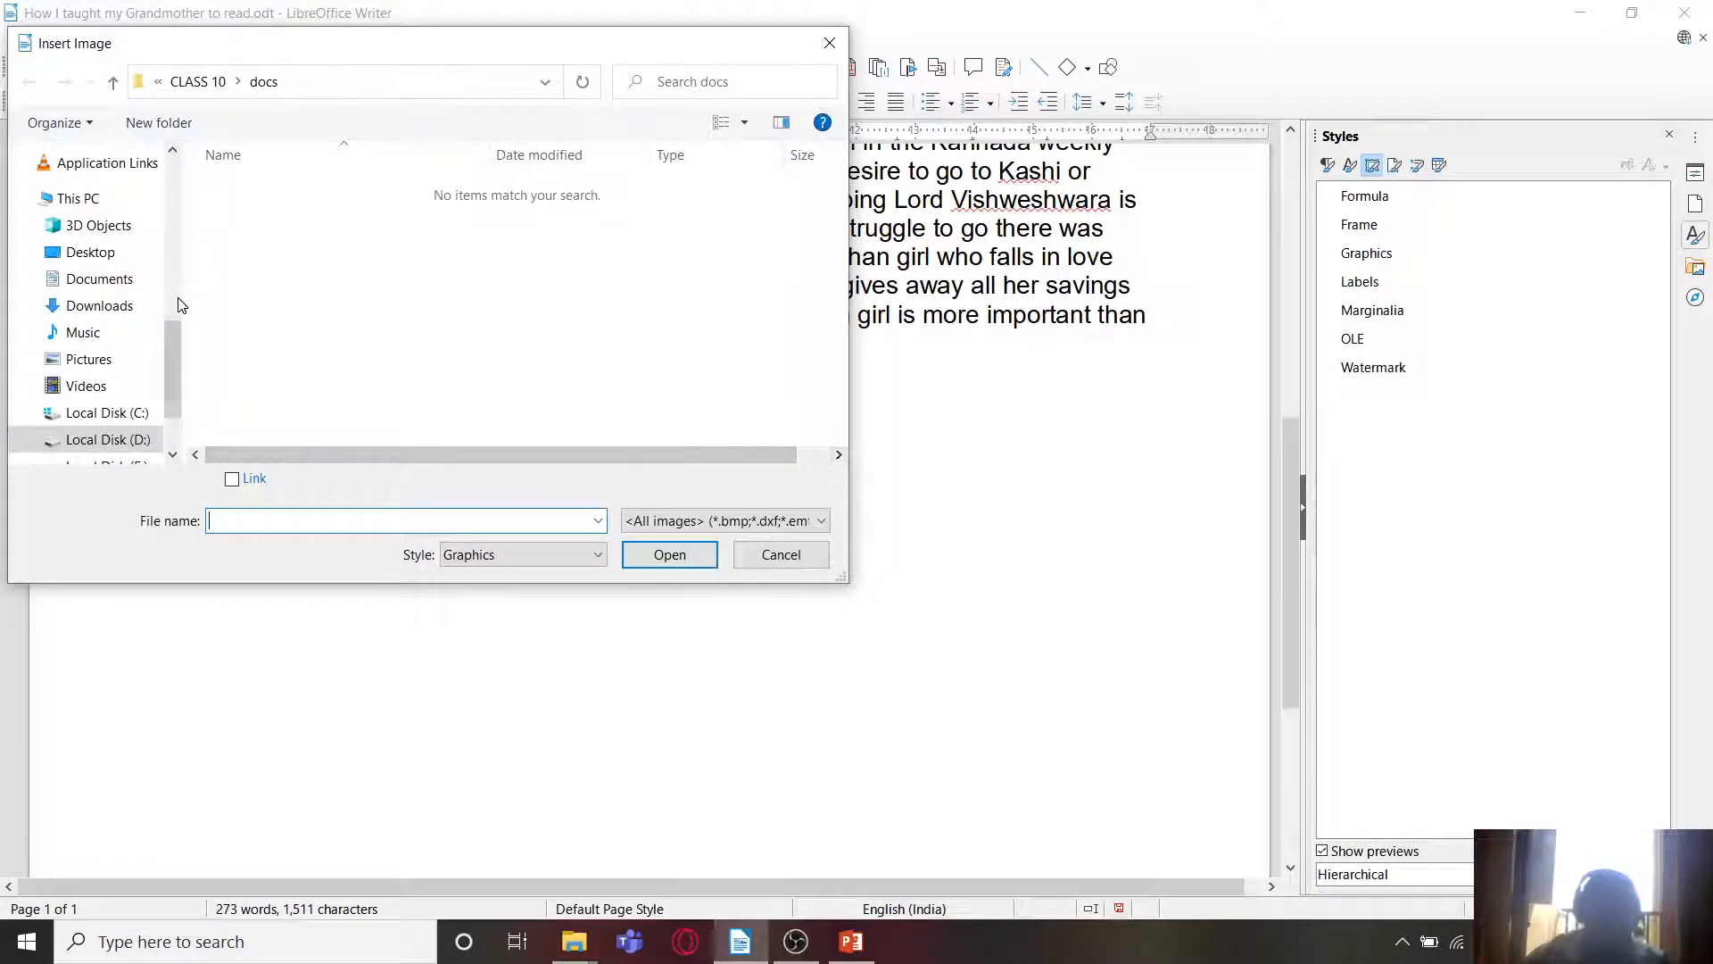
left_click(198, 91)
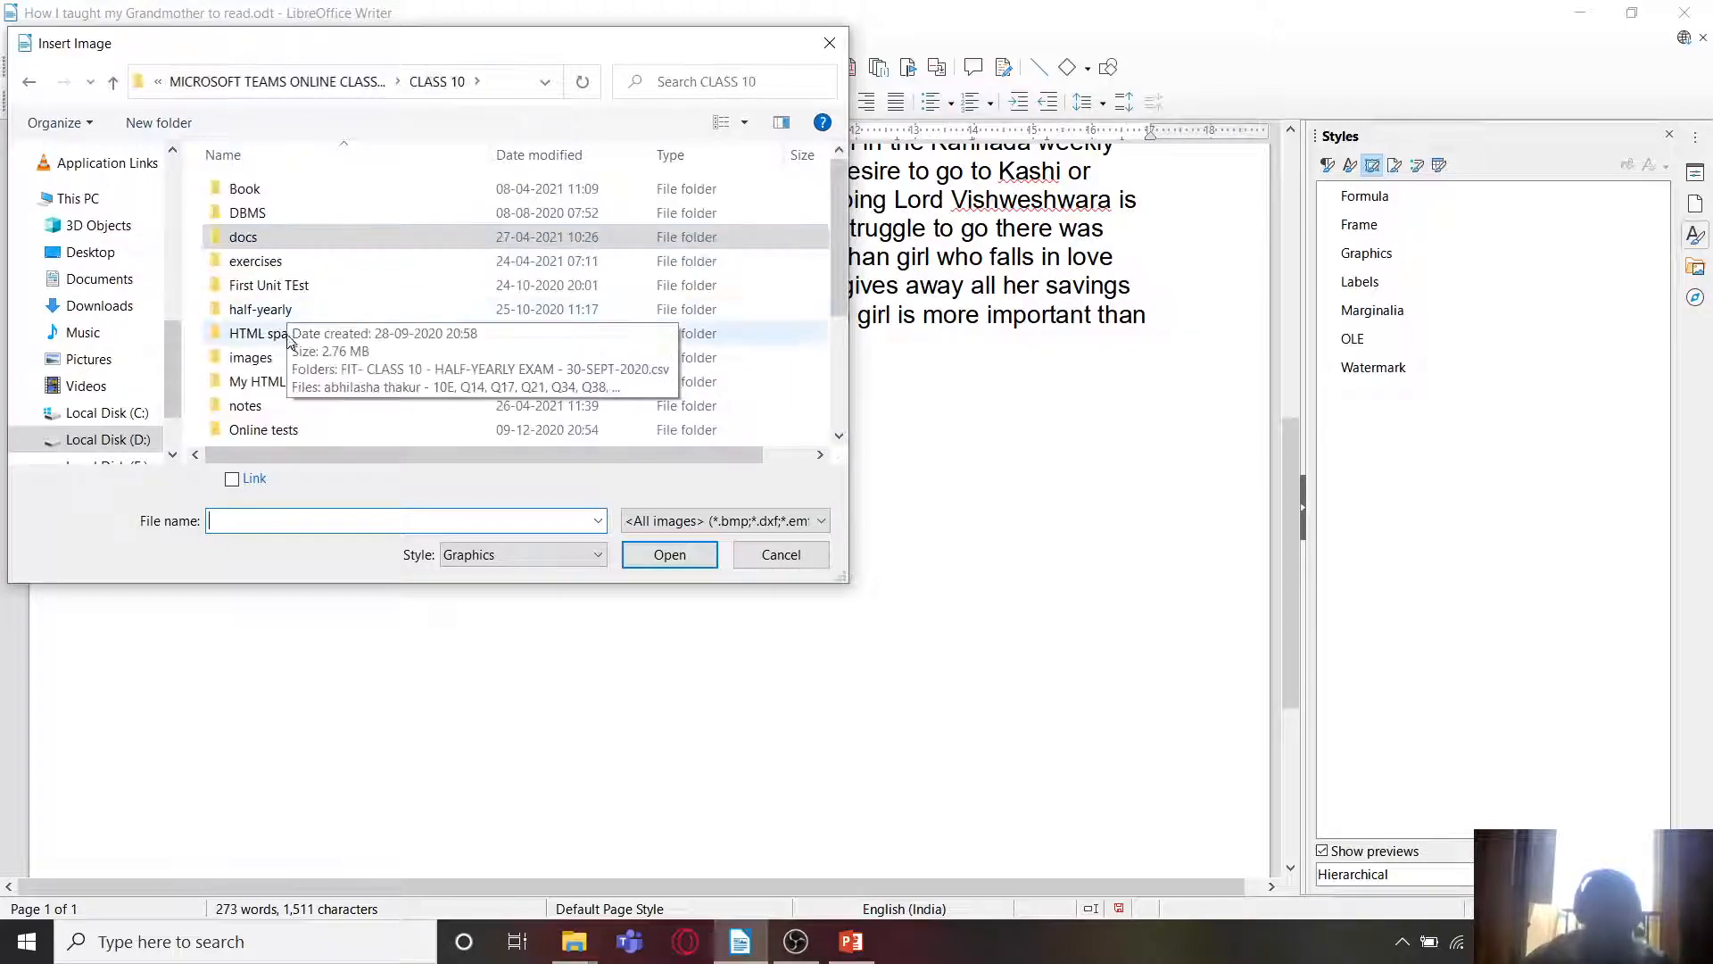
left_click(261, 361)
double_click(265, 366)
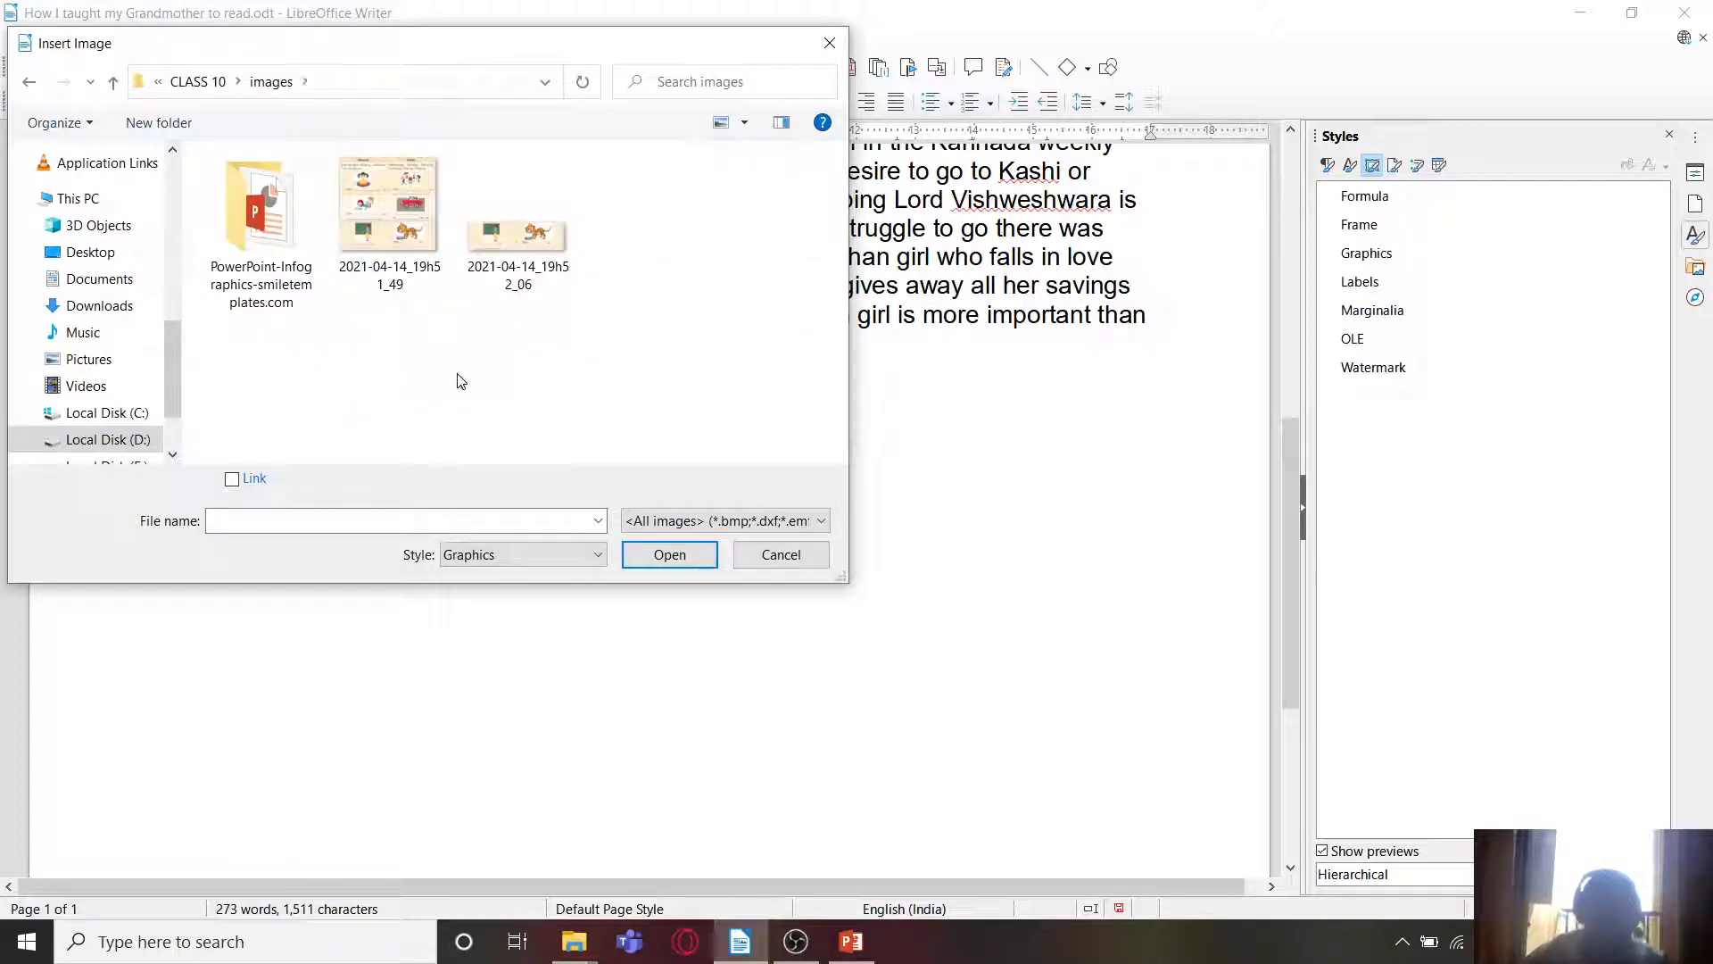
left_click(521, 245)
left_click(681, 558)
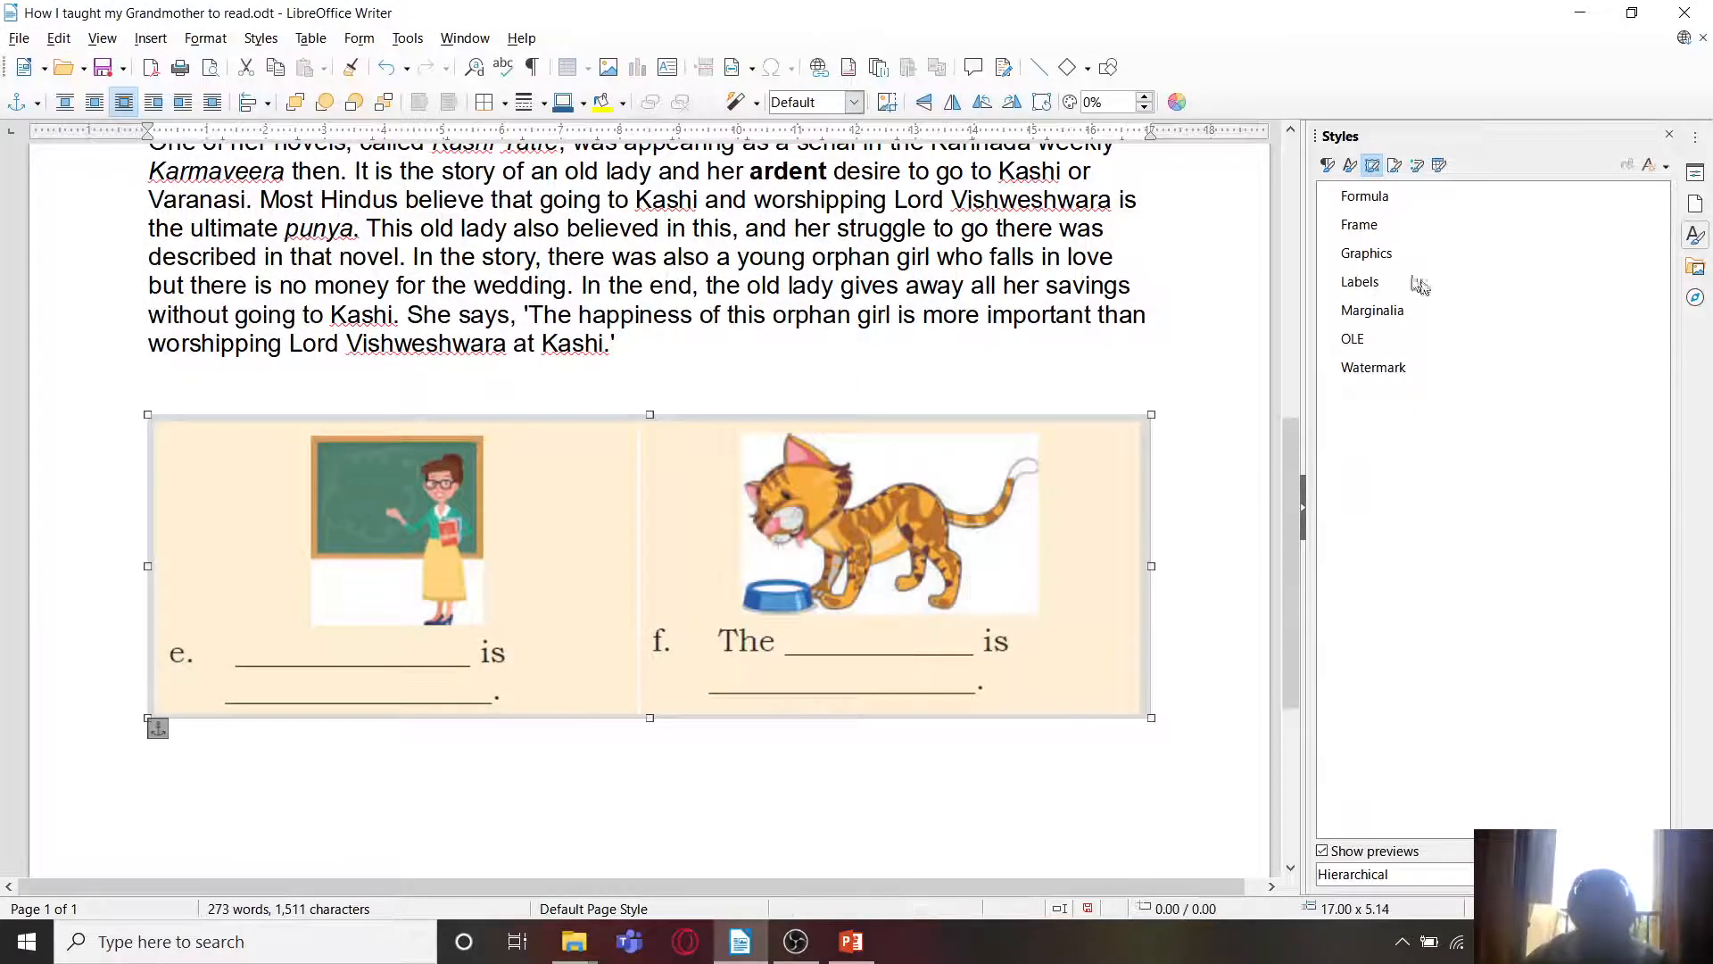
Step: Apply the Frame style to the inserted image, and delete the image from the document
left_click(1380, 259)
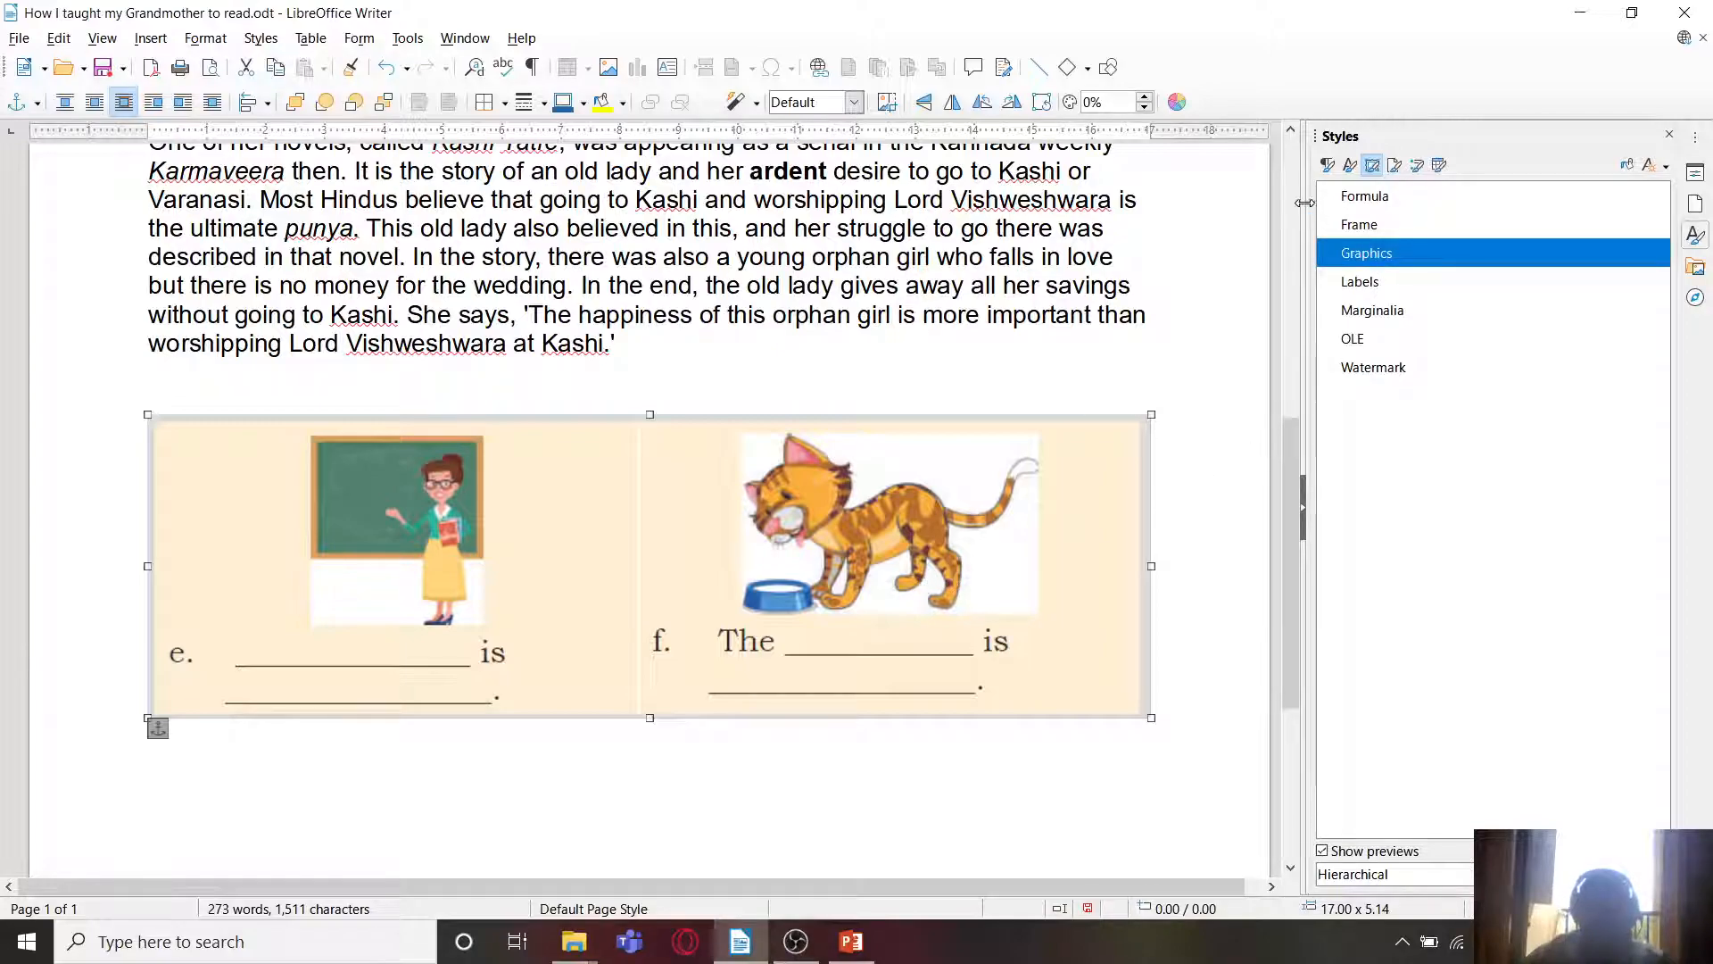
double_click(1358, 225)
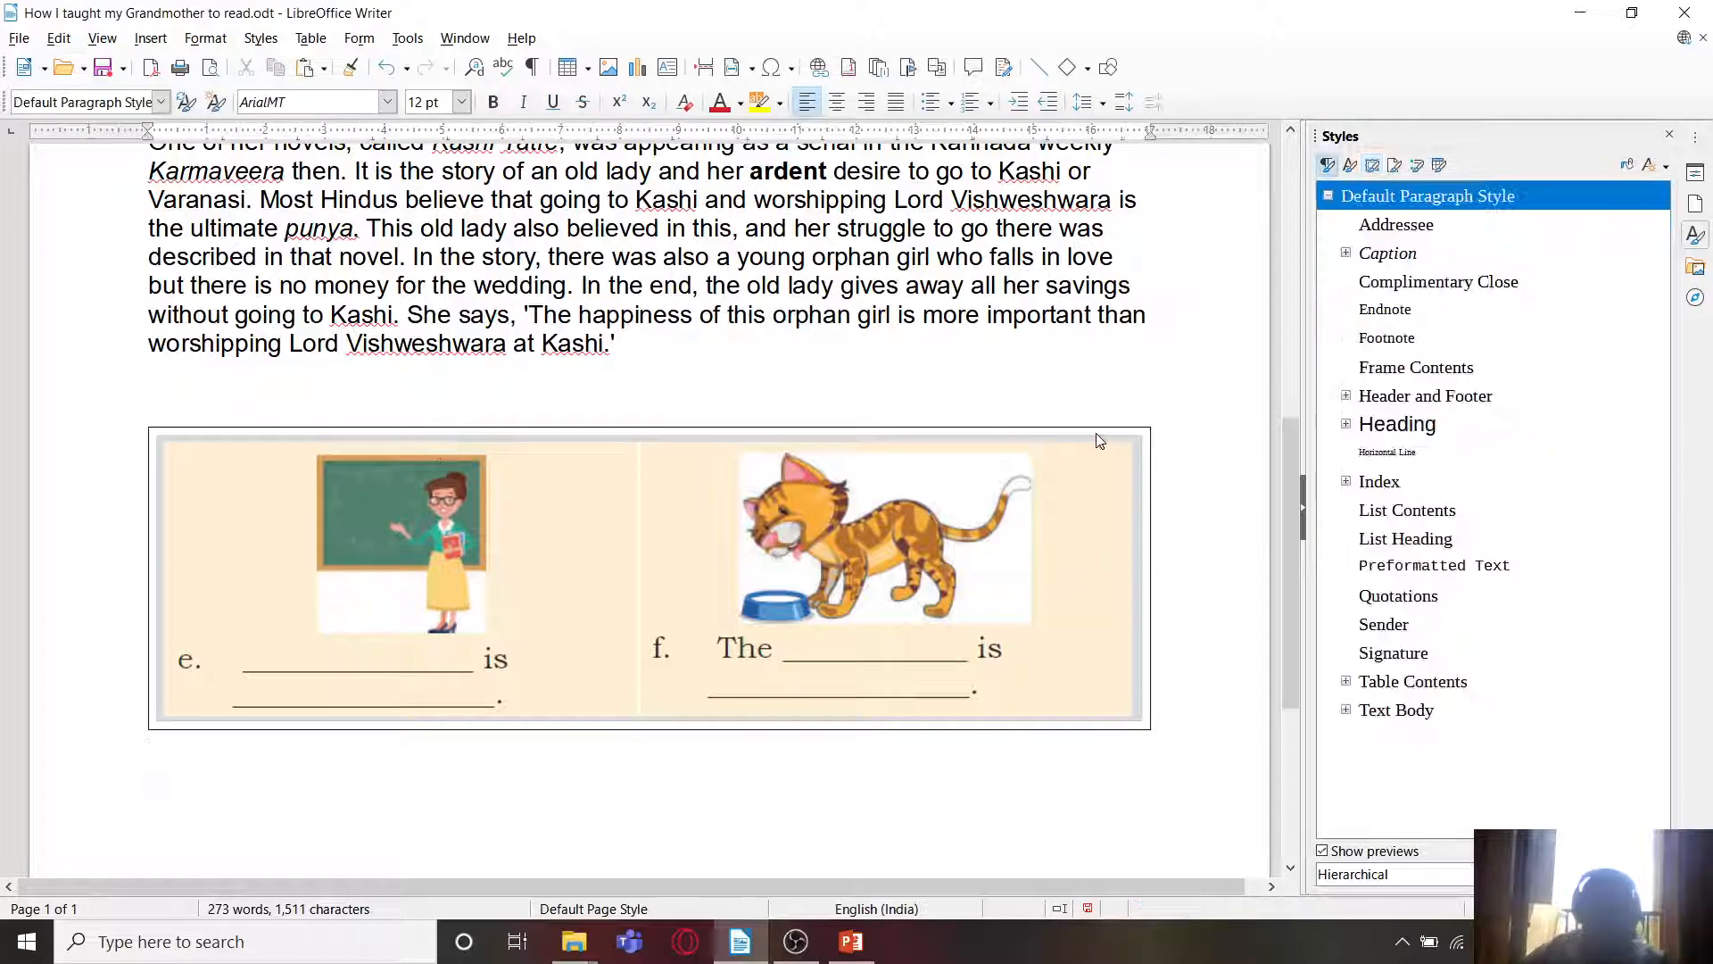
left_click(398, 582)
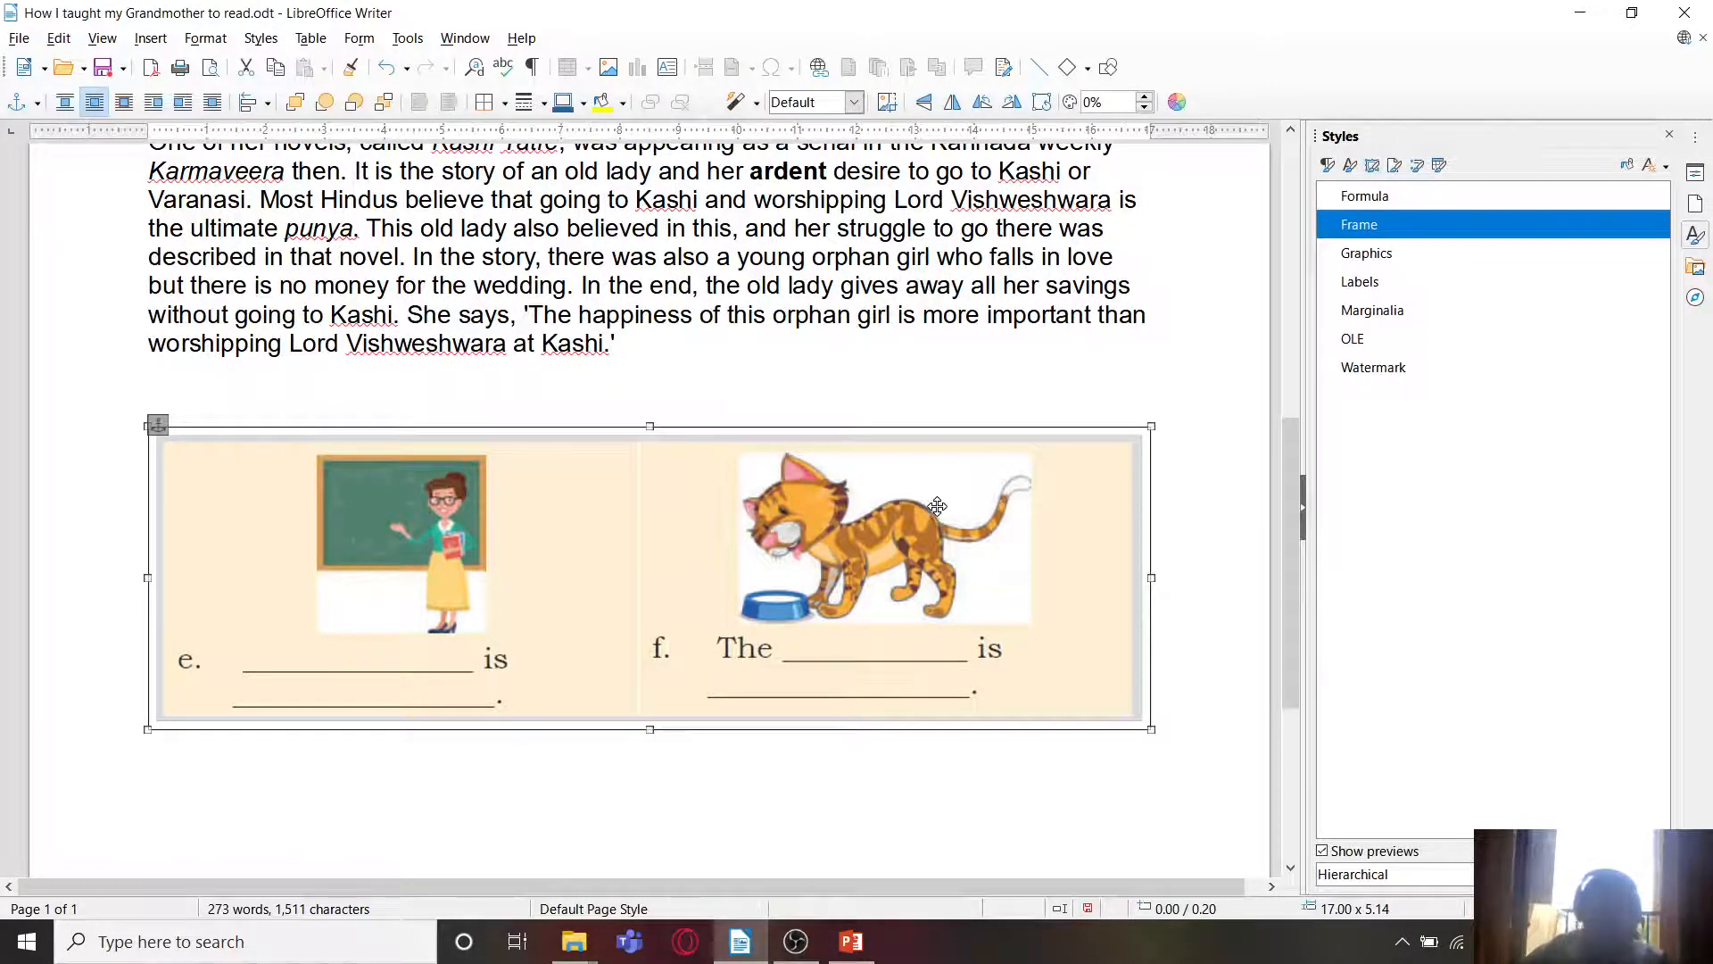
key("Delete")
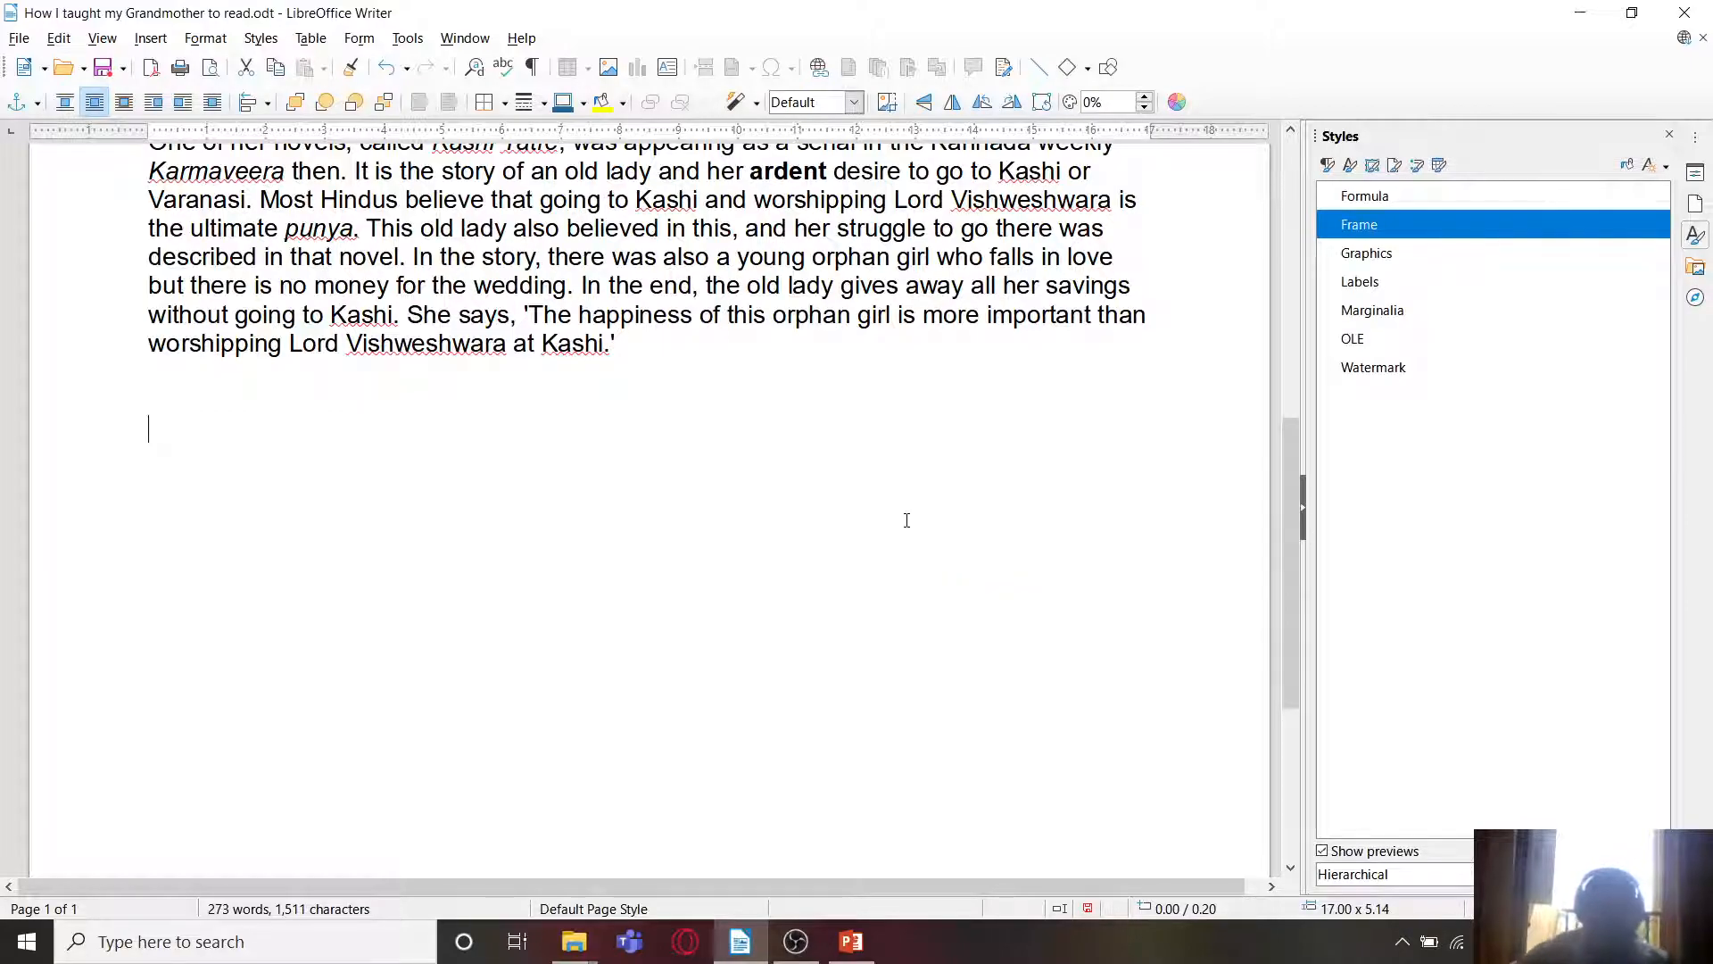
Step: Apply the Landscape page style to the document and view the whole page
left_click(1395, 165)
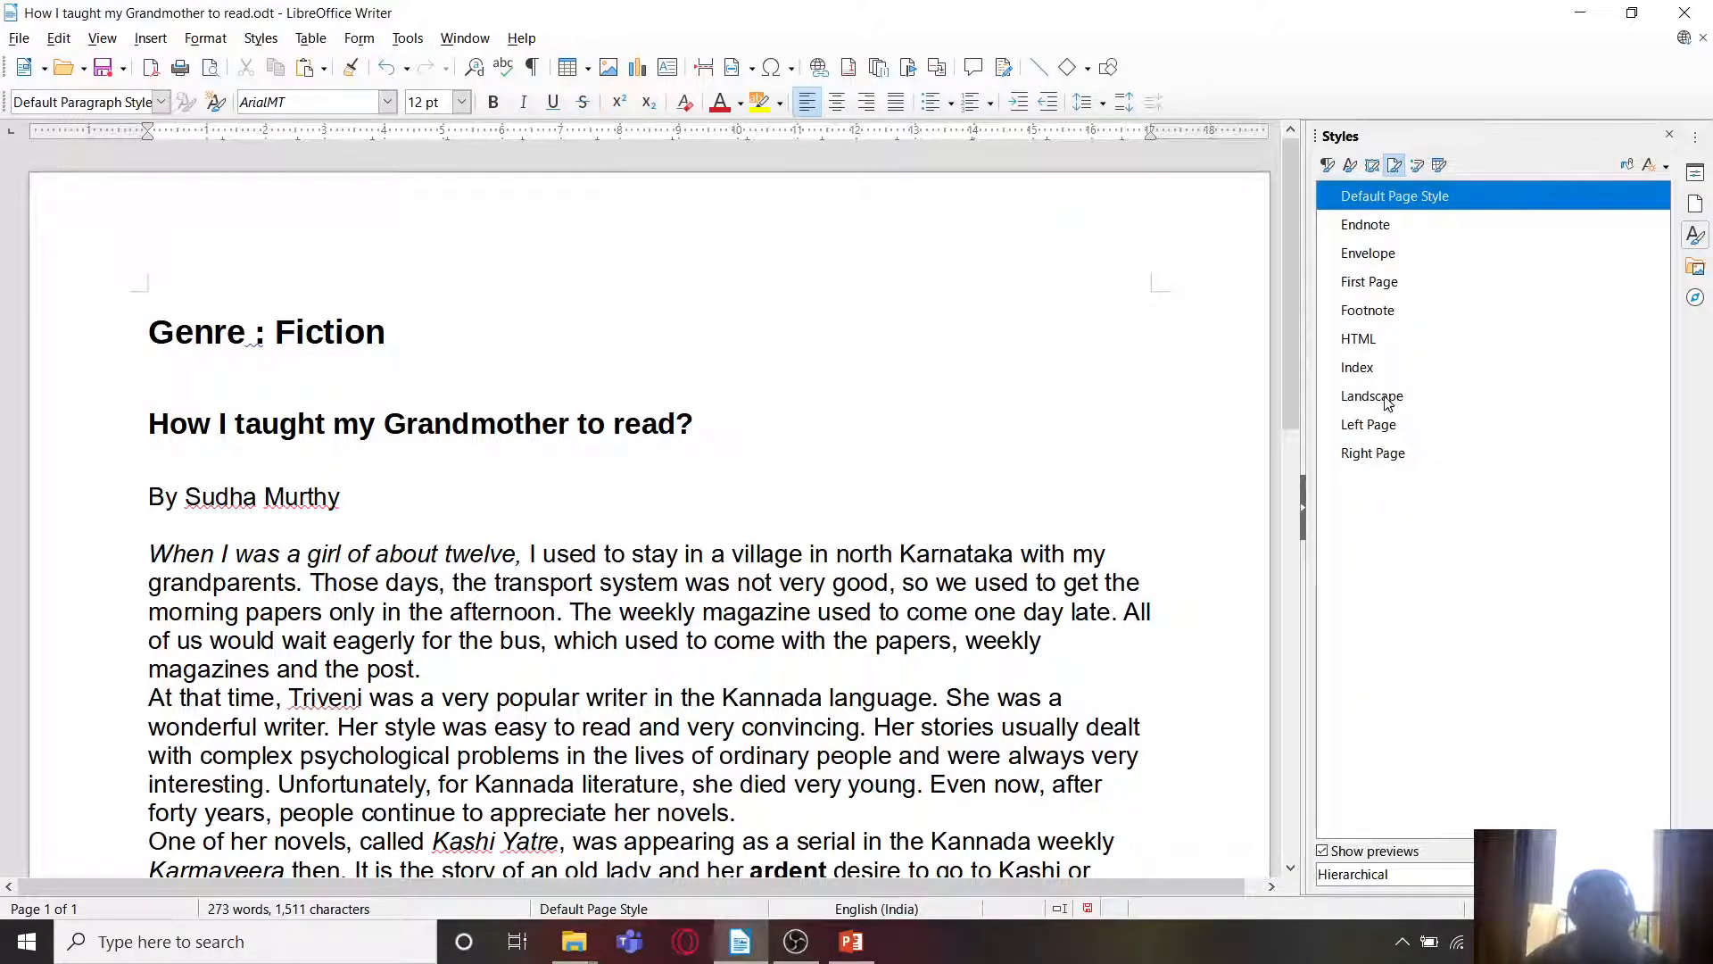
double_click(1373, 396)
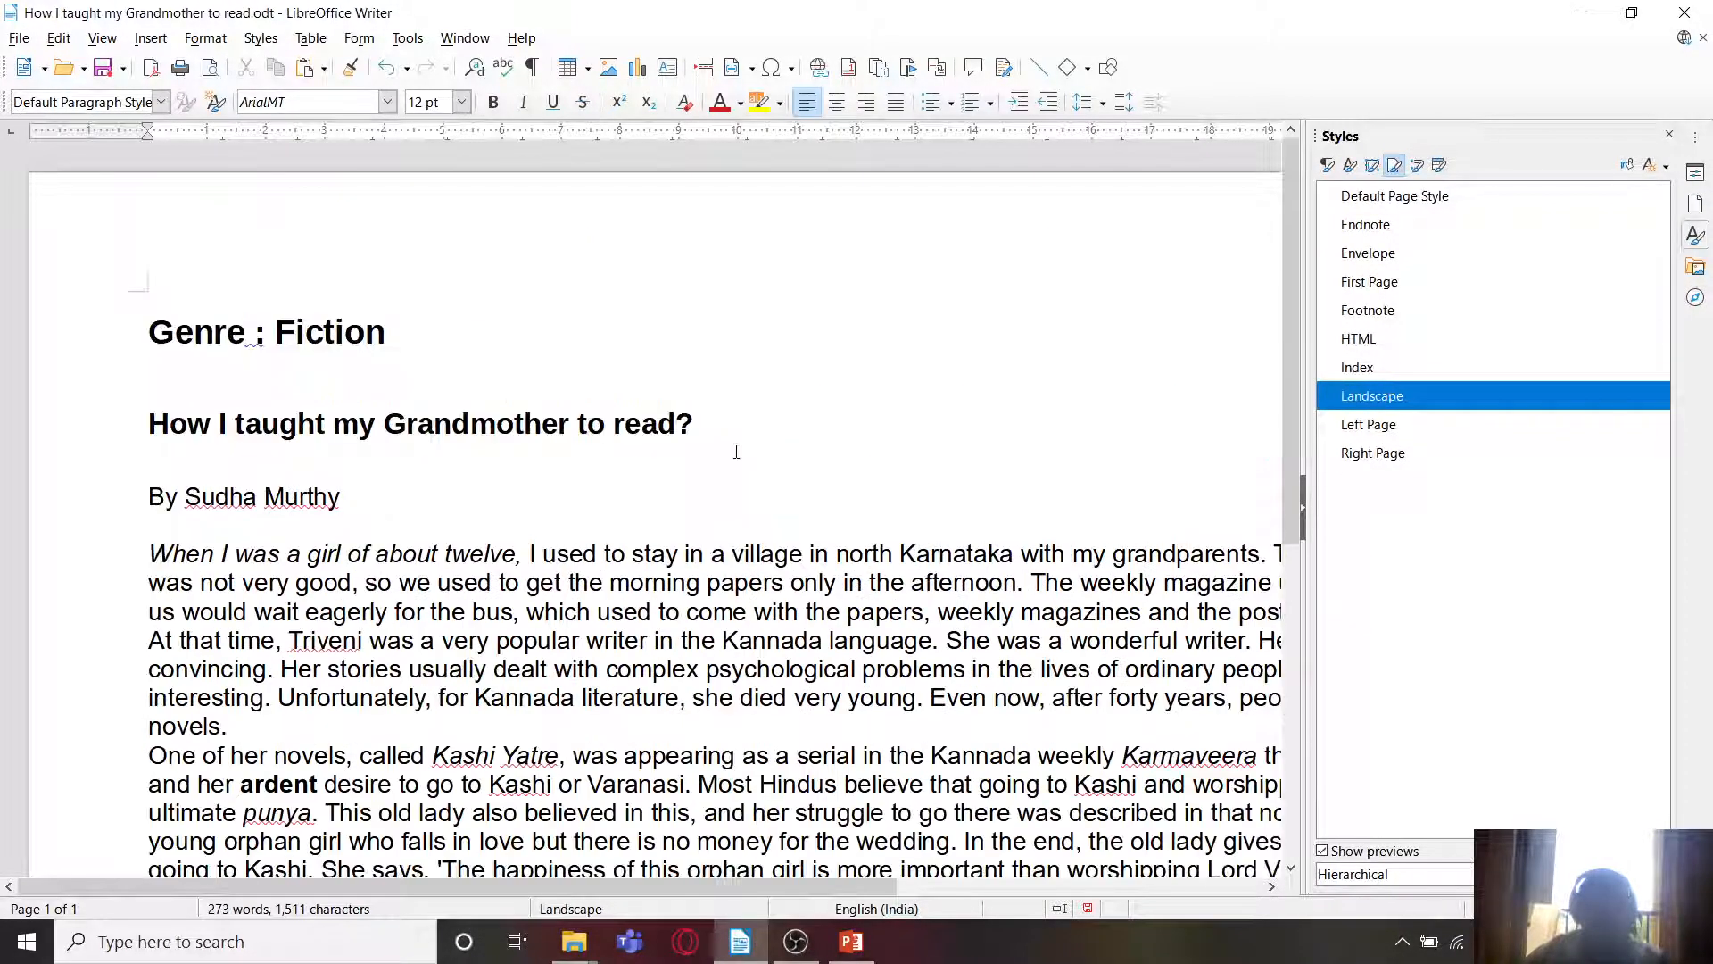
scroll(736, 452, "down", 5)
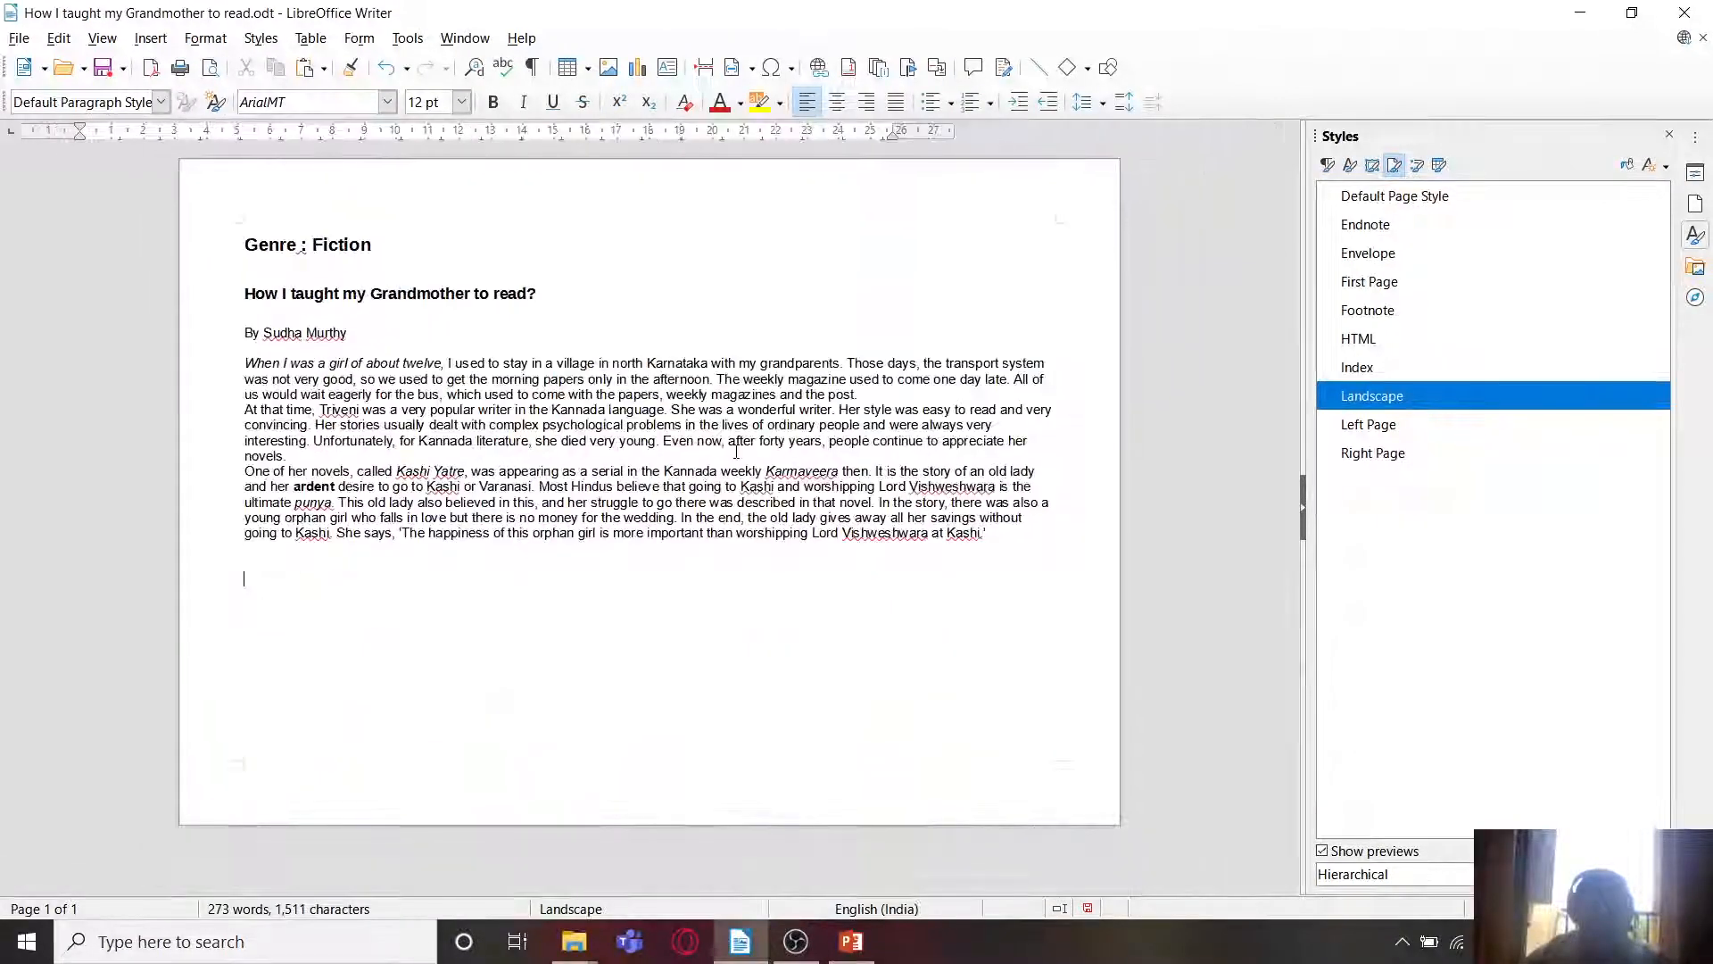
Step: Switch the page from Landscape back to the Default Page Style
left_click(1397, 201)
double_click(1397, 202)
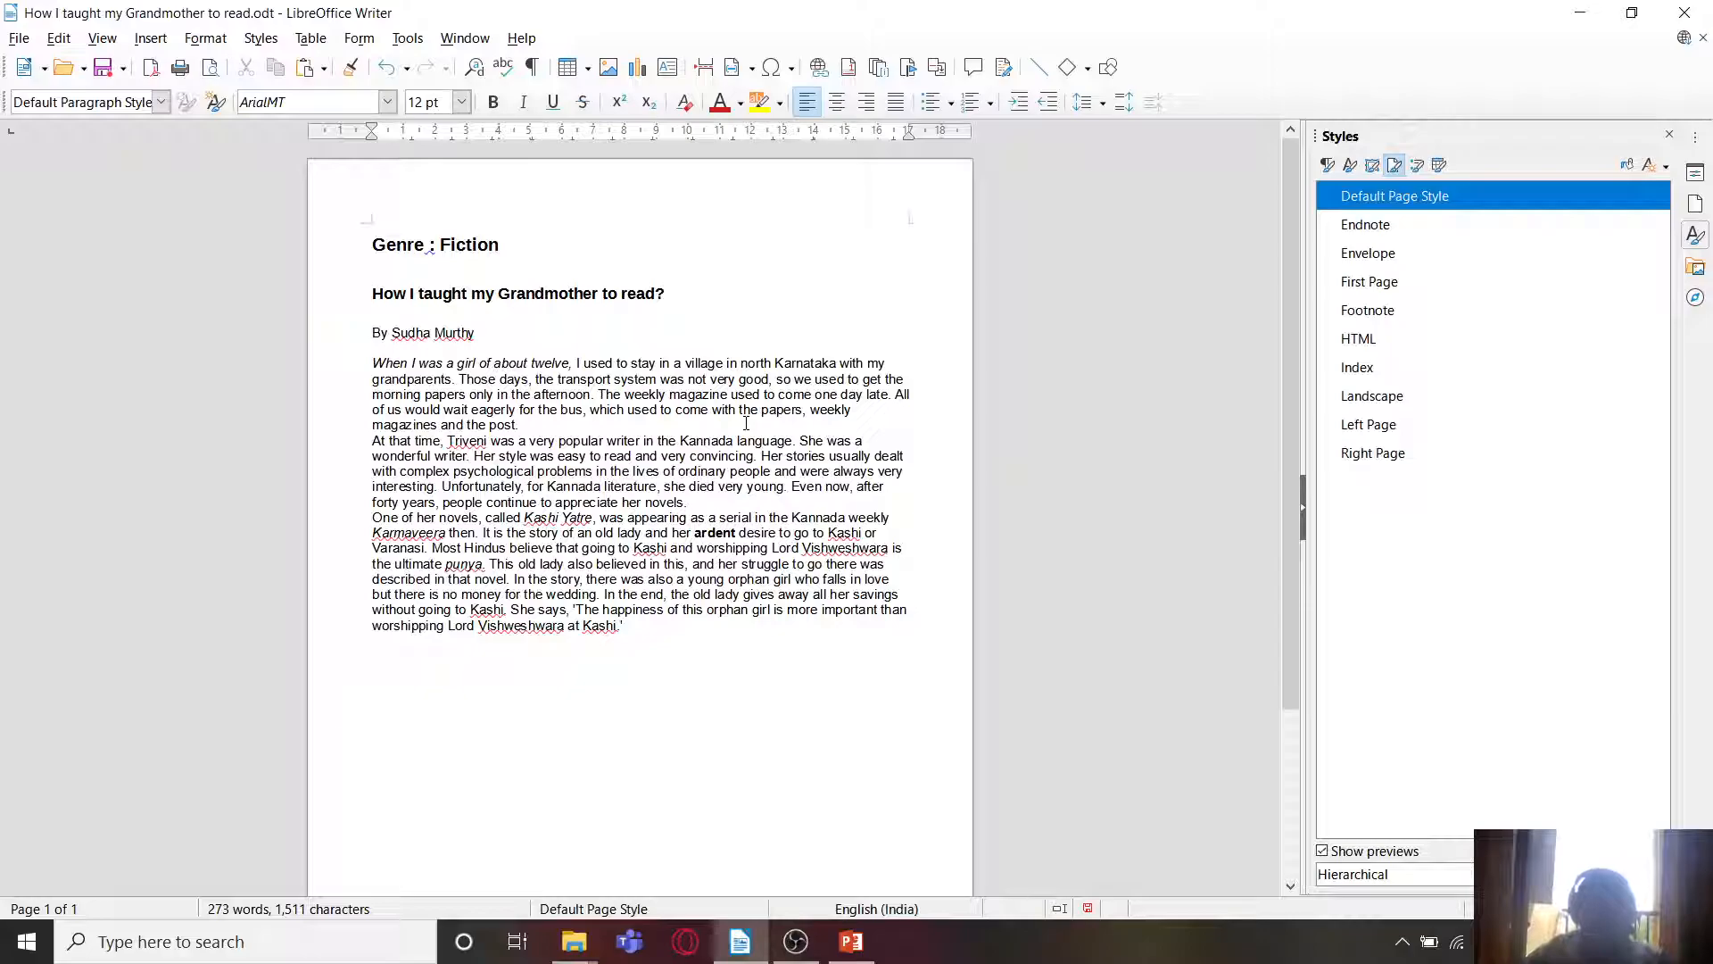
scroll(746, 423, "up", 4)
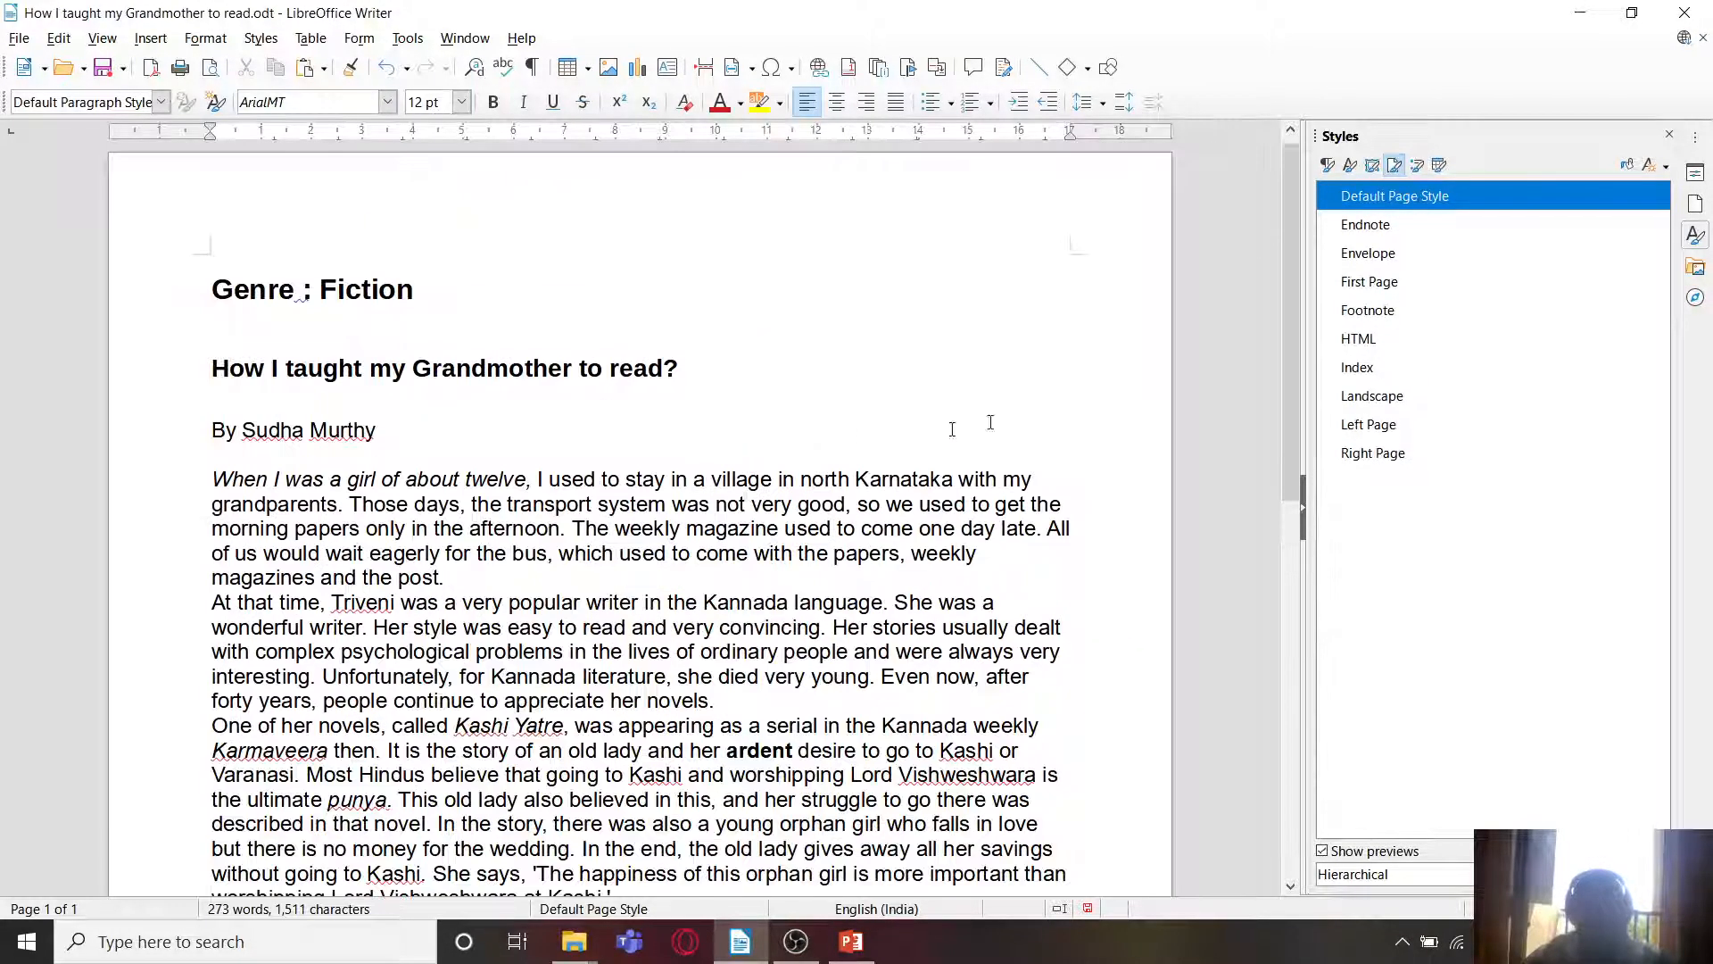
Step: Try the Envelope page style on the document, followed by the First Page style
scroll(1120, 343, "down", 3)
scroll(1116, 348, "down", 4)
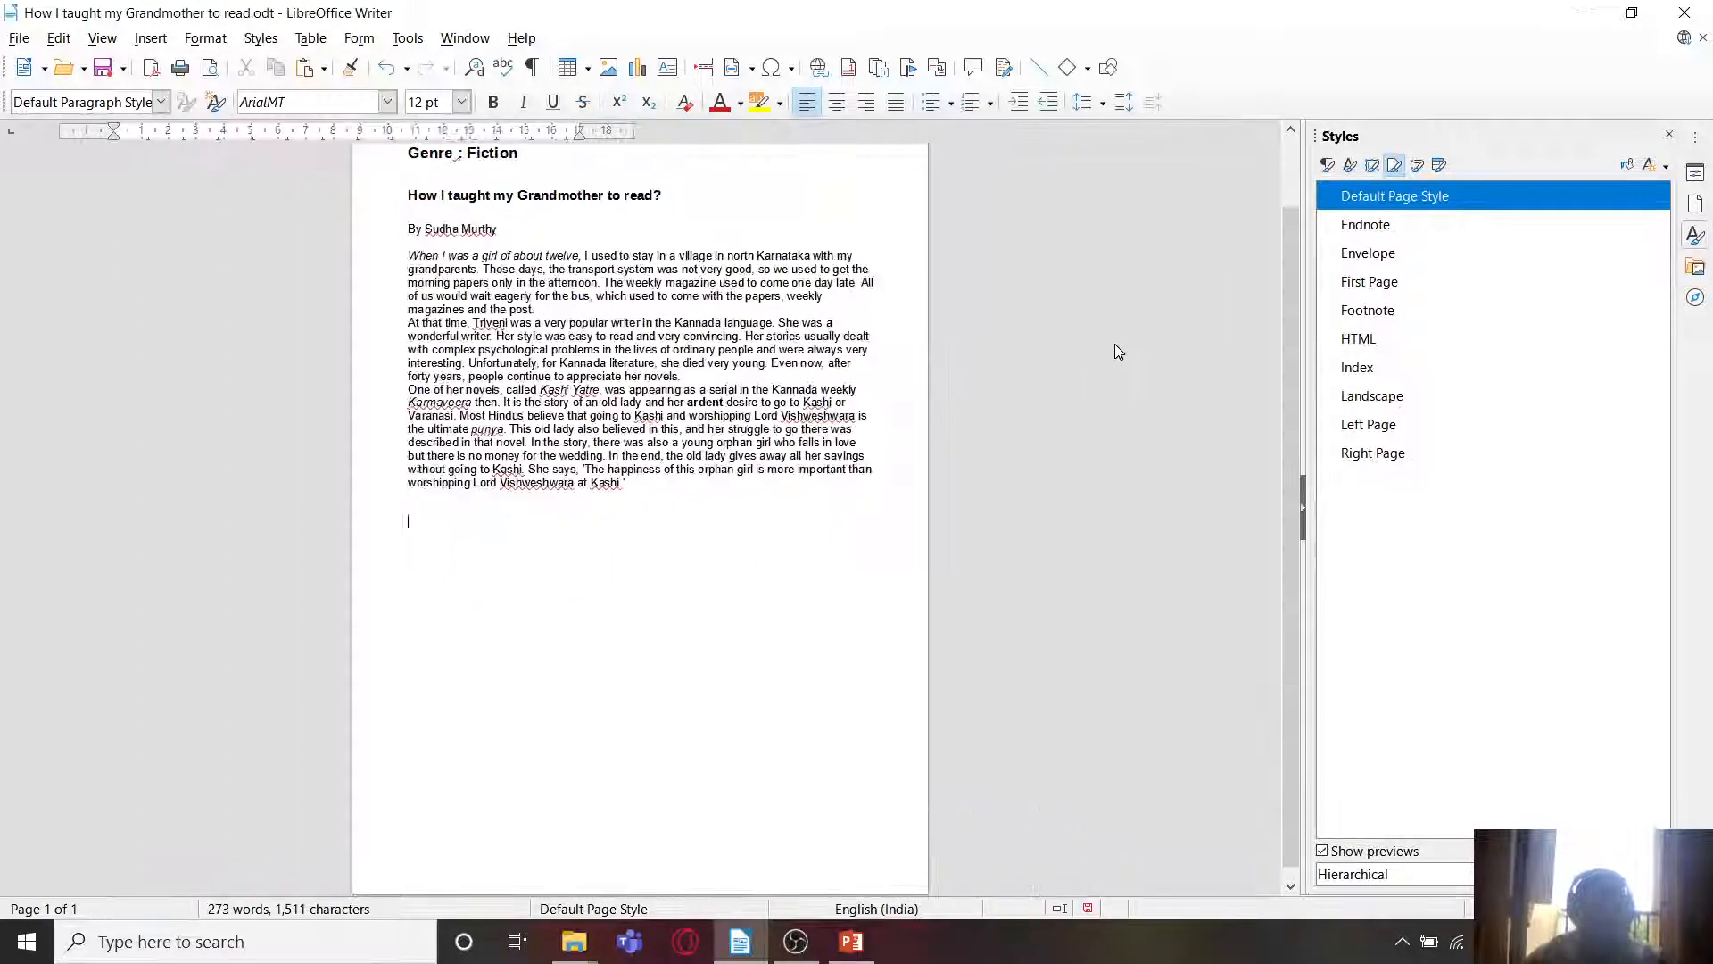
scroll(1116, 345, "down", 1)
double_click(1356, 253)
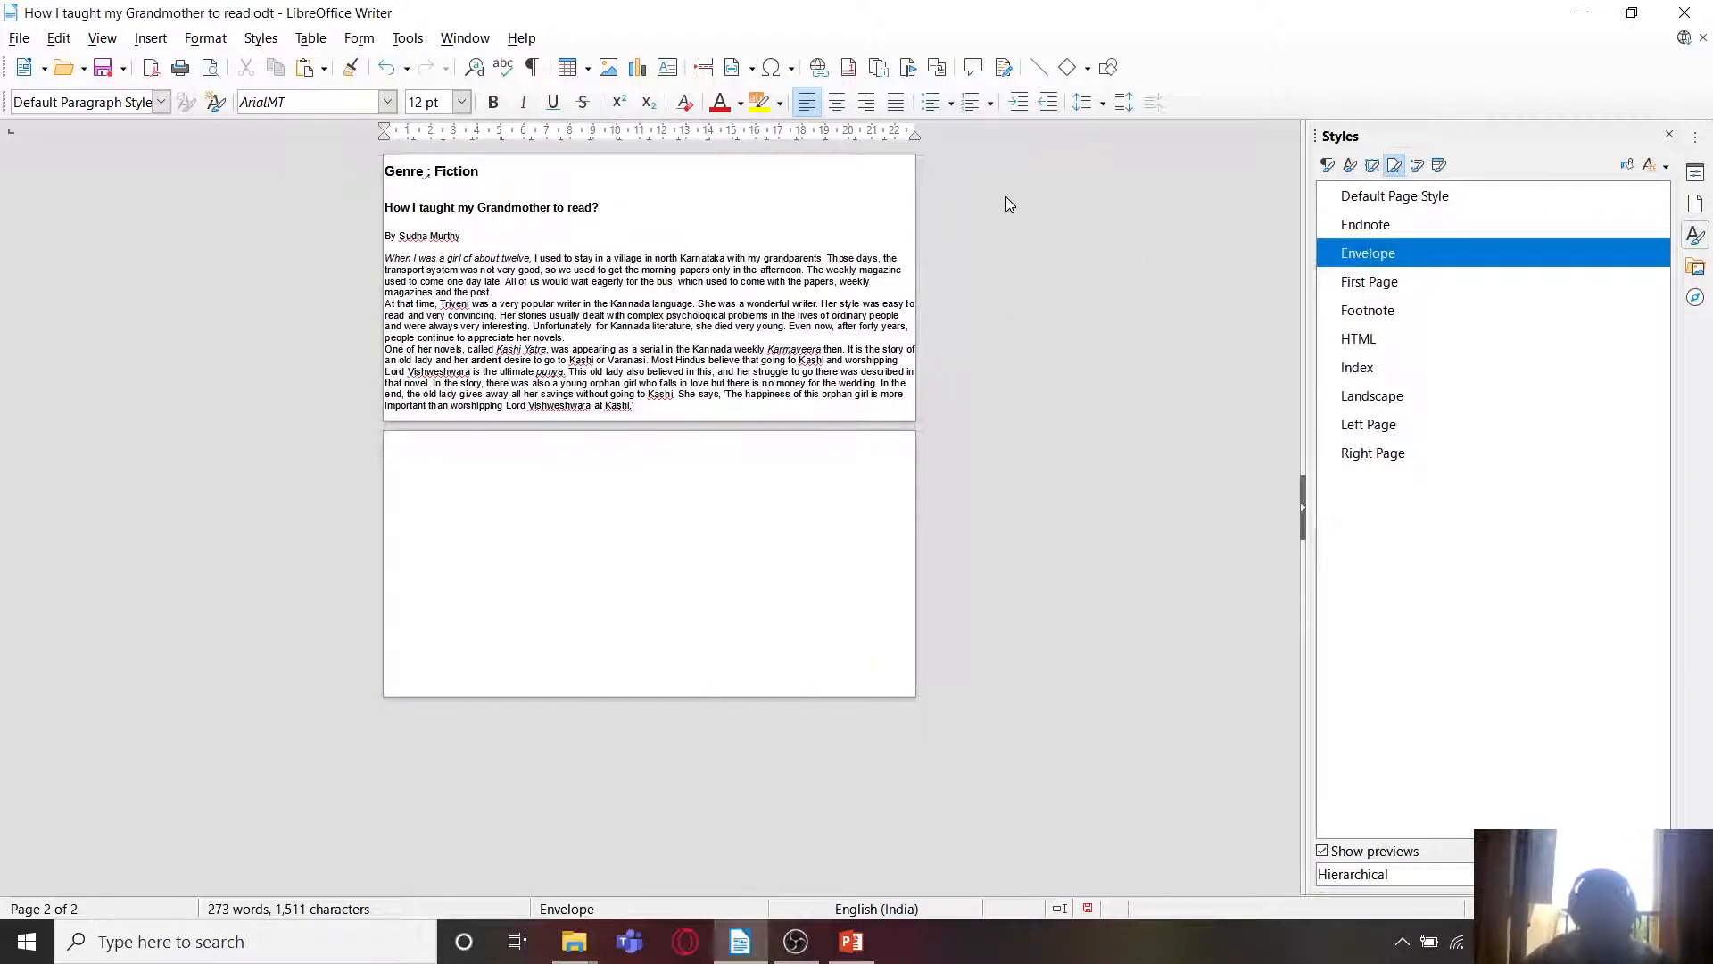
double_click(1373, 314)
double_click(1374, 286)
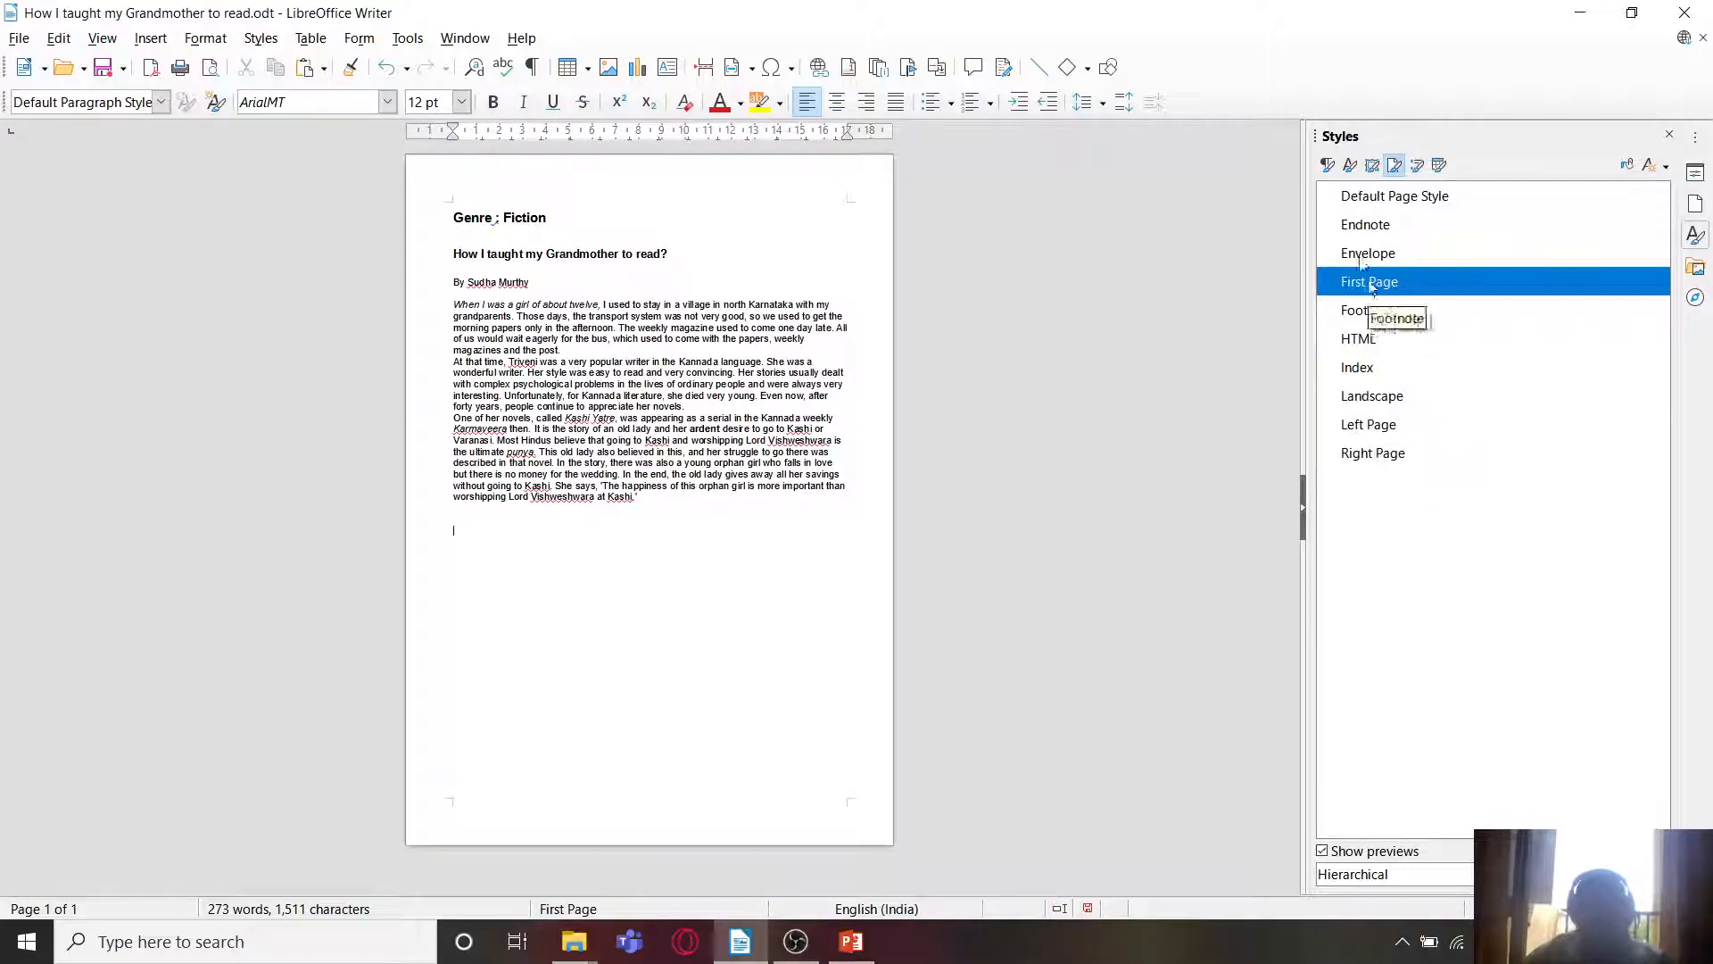
Step: Restore the Default Page Style in place of the First Page style
double_click(1374, 198)
scroll(971, 453, "up", 5)
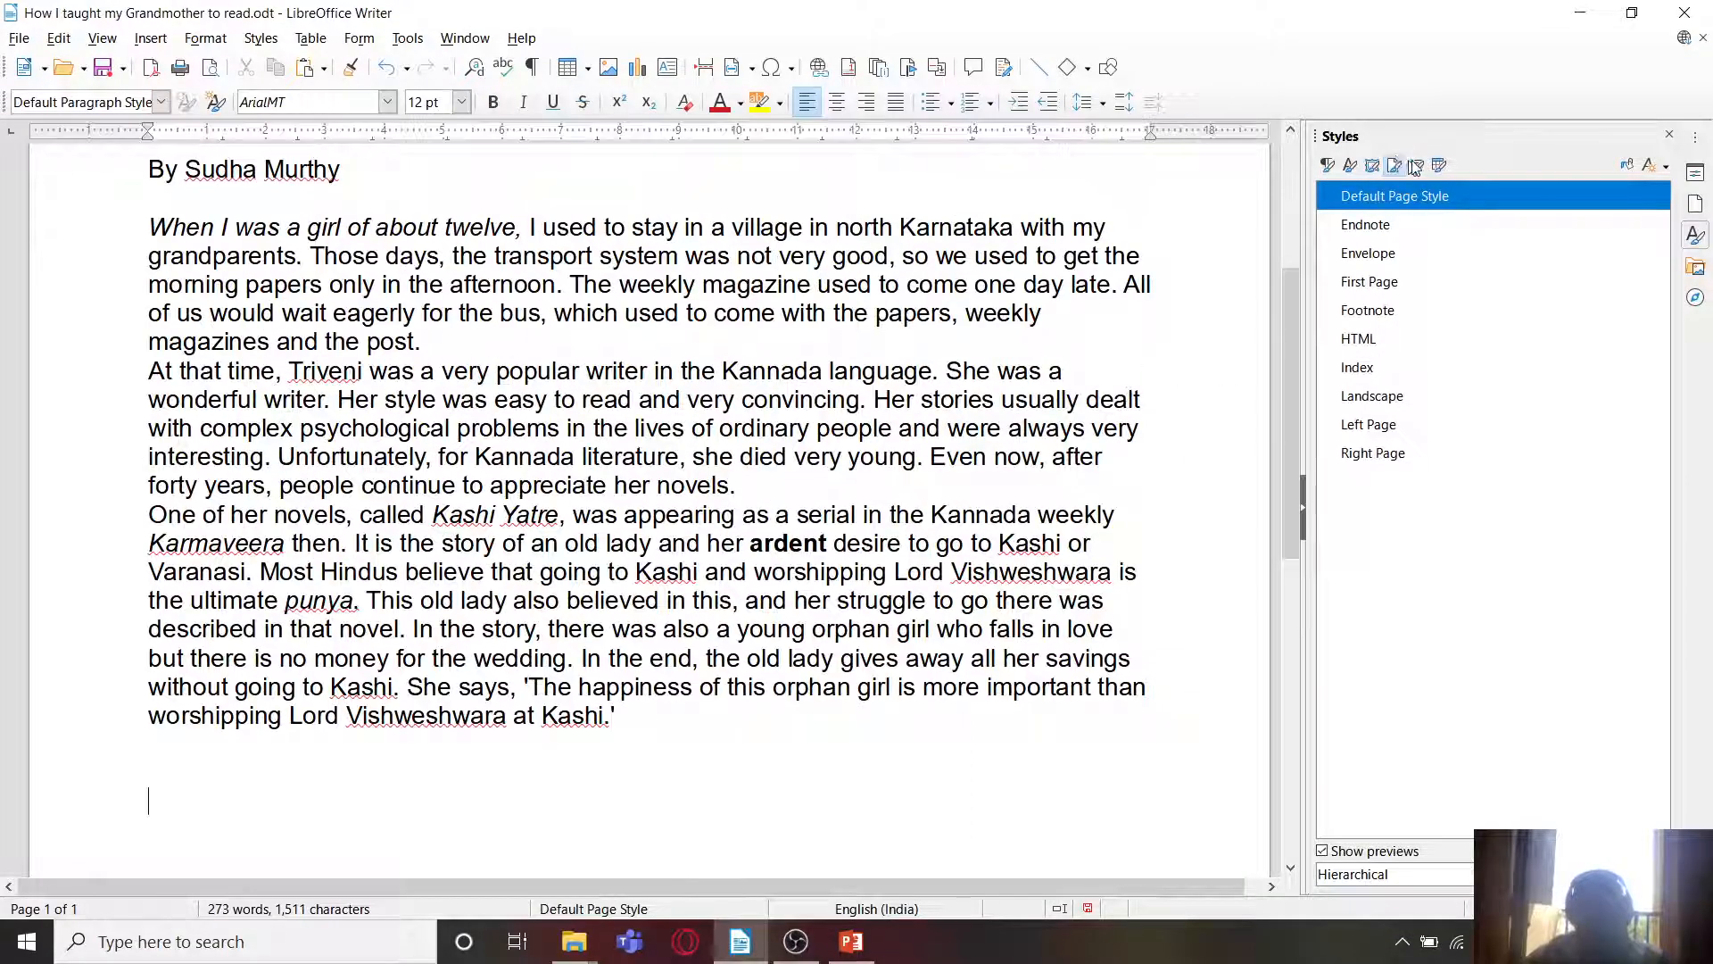
Step: Display the list styles and go to the empty line below the last paragraph
left_click(1416, 165)
scroll(667, 442, "down", 5)
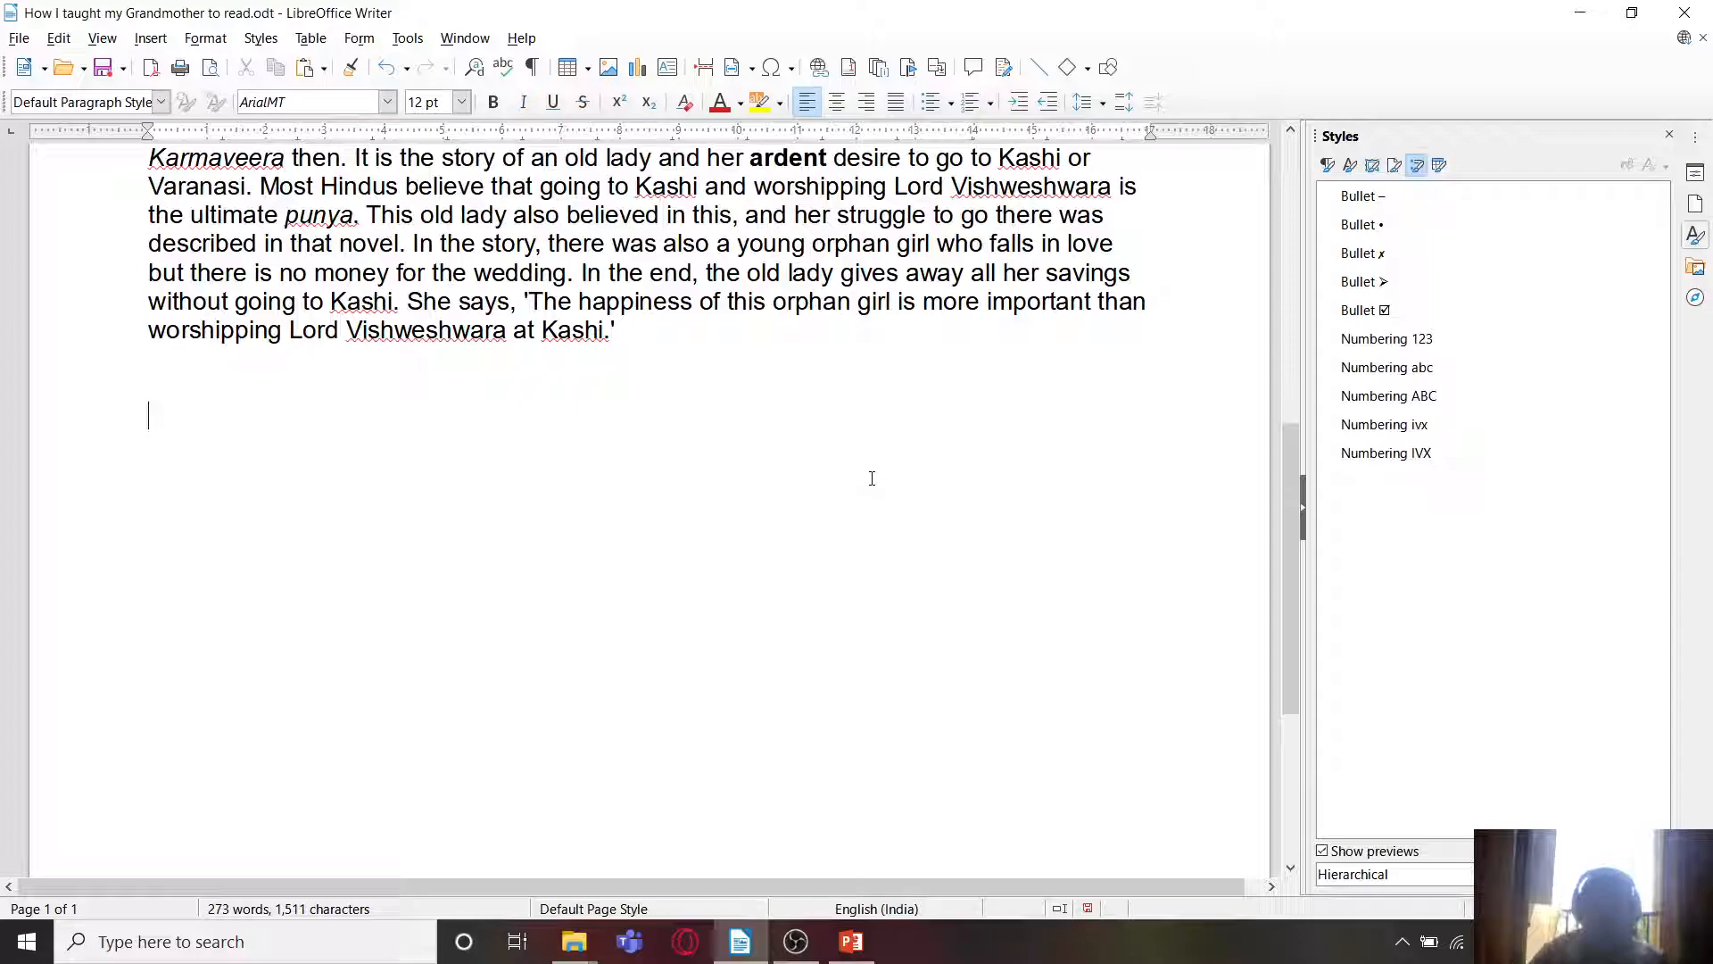
type("Lis")
key("BackSpace")
key("BackSpace")
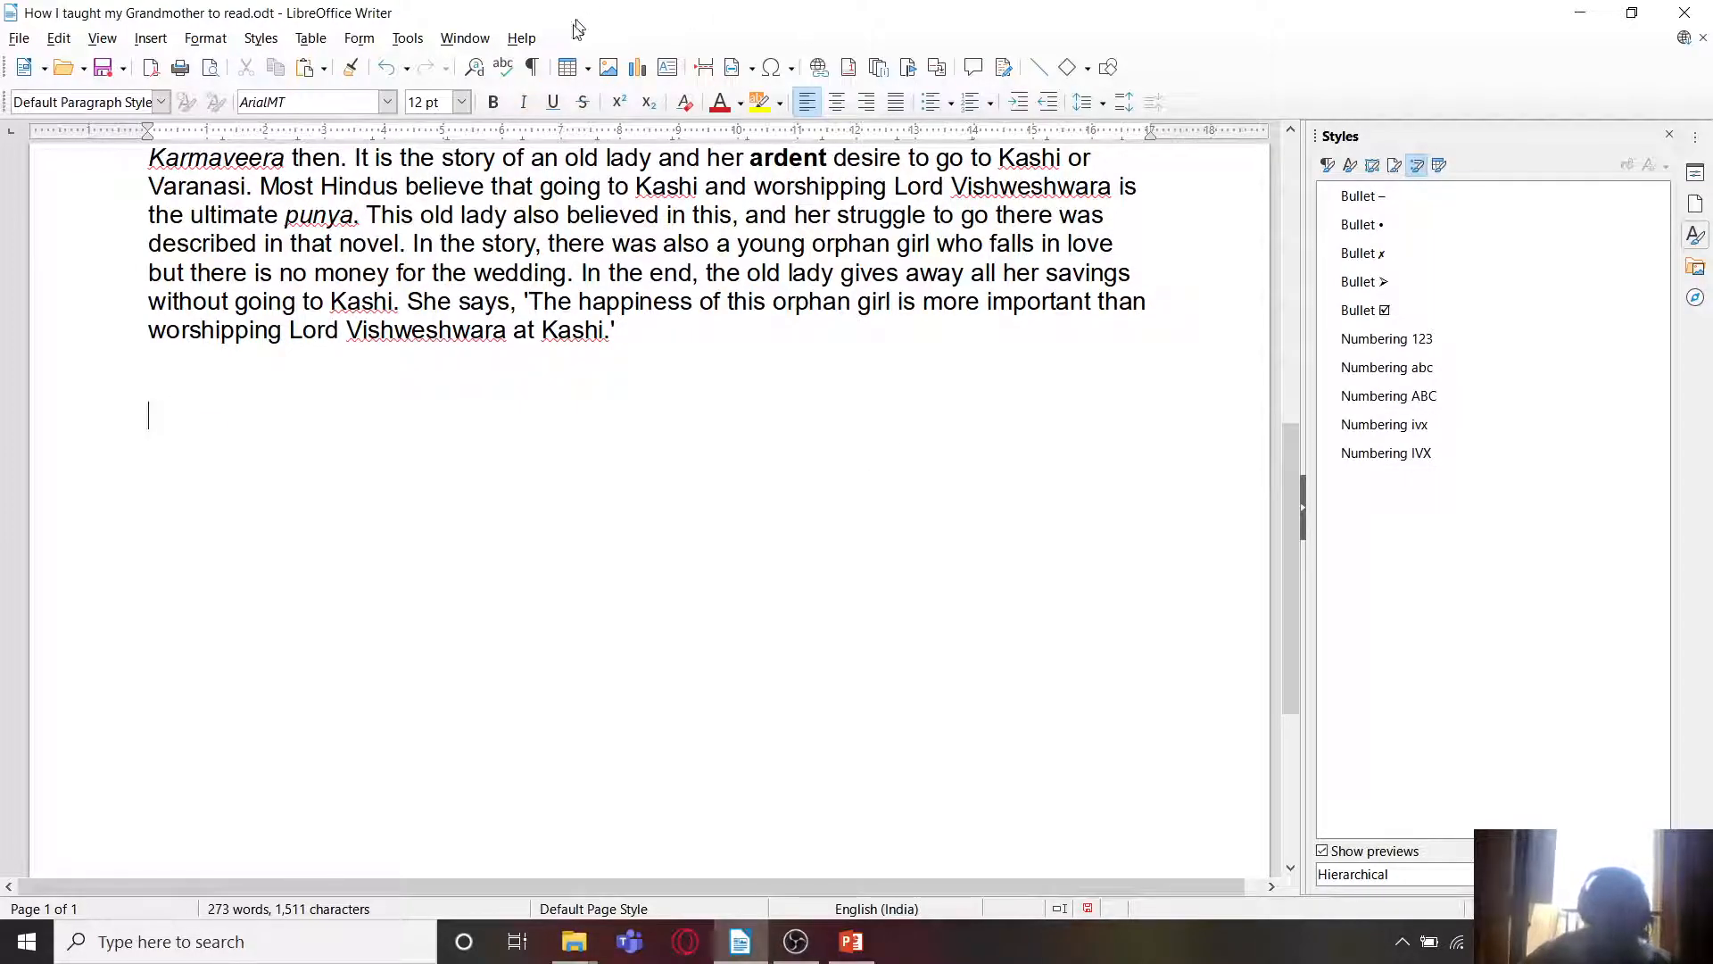
Step: Create a bulleted list below the story with the items apple, mango and guava
left_click(937, 107)
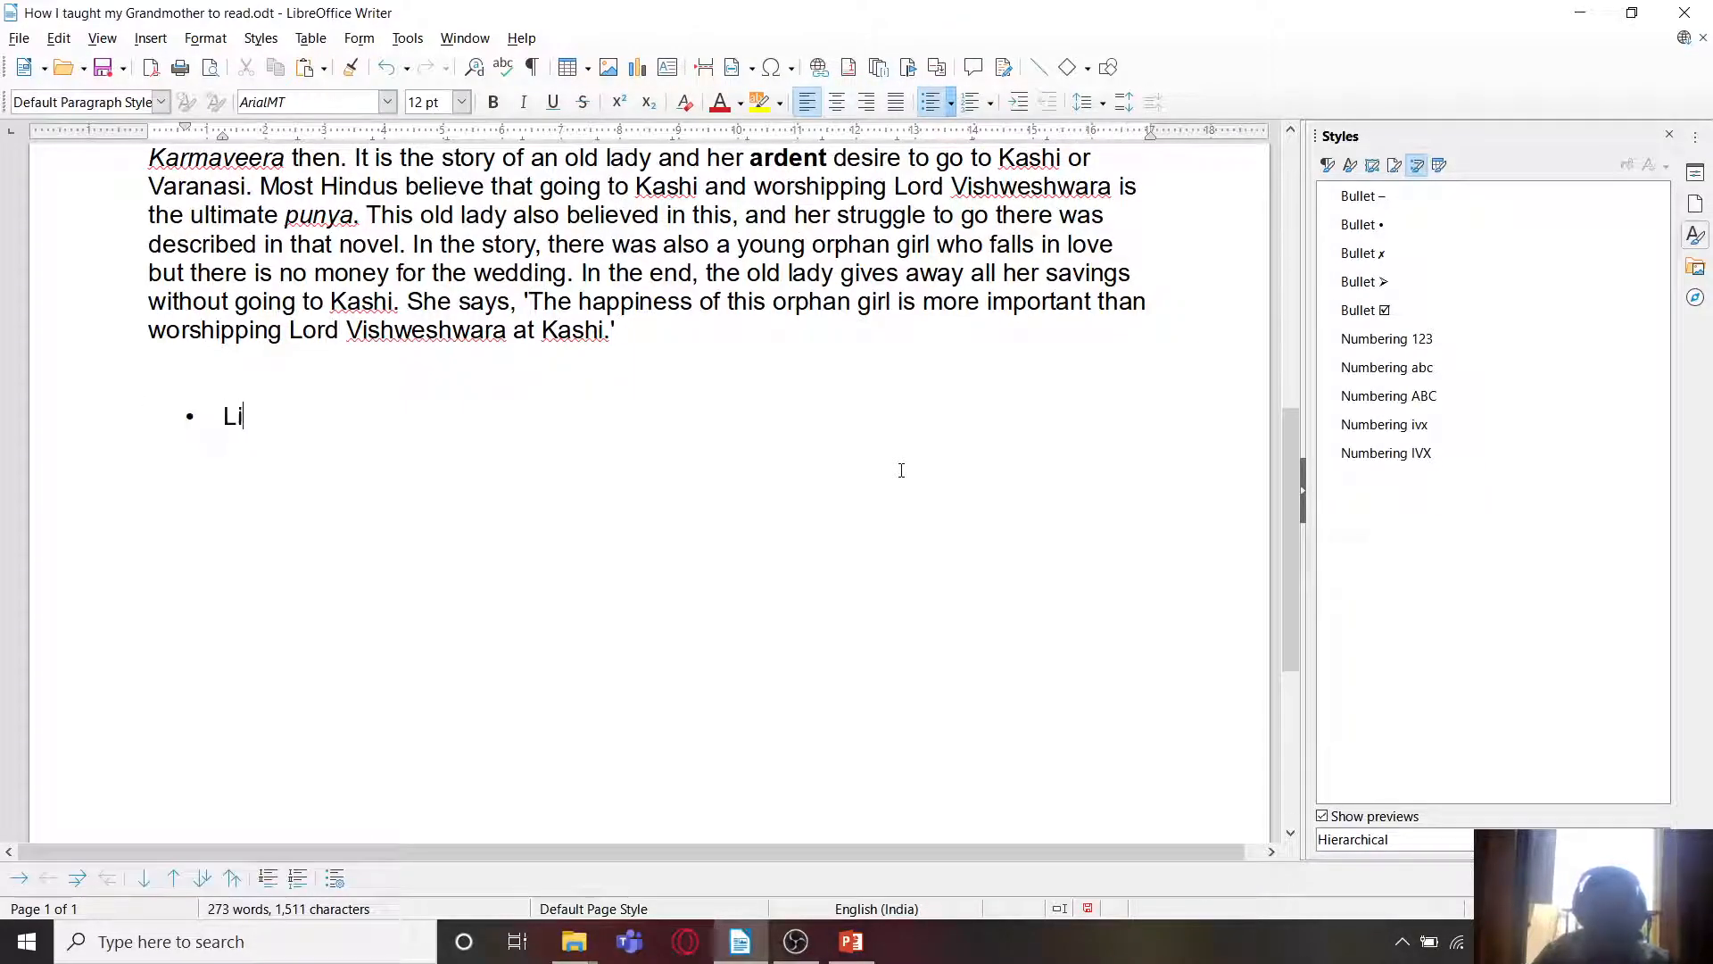
key("BackSpace")
key("BackSpace")
key("BackSpace")
key("BackSpace")
type("apple")
key("Return")
type("mango")
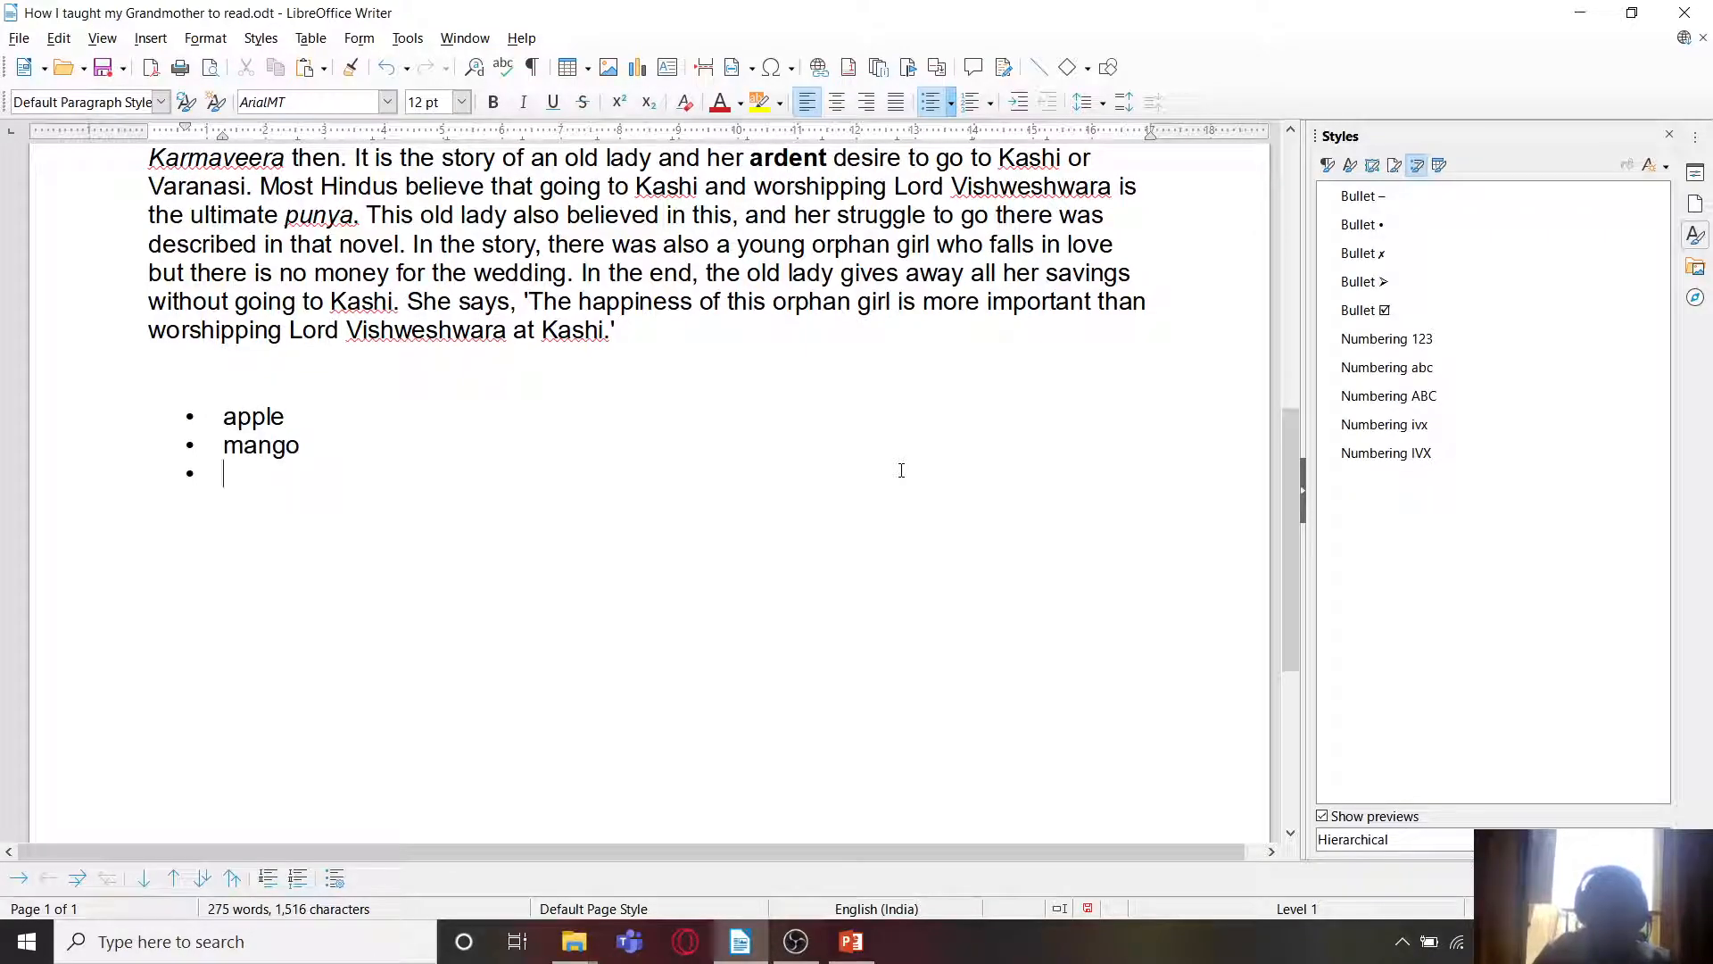
type(" guava")
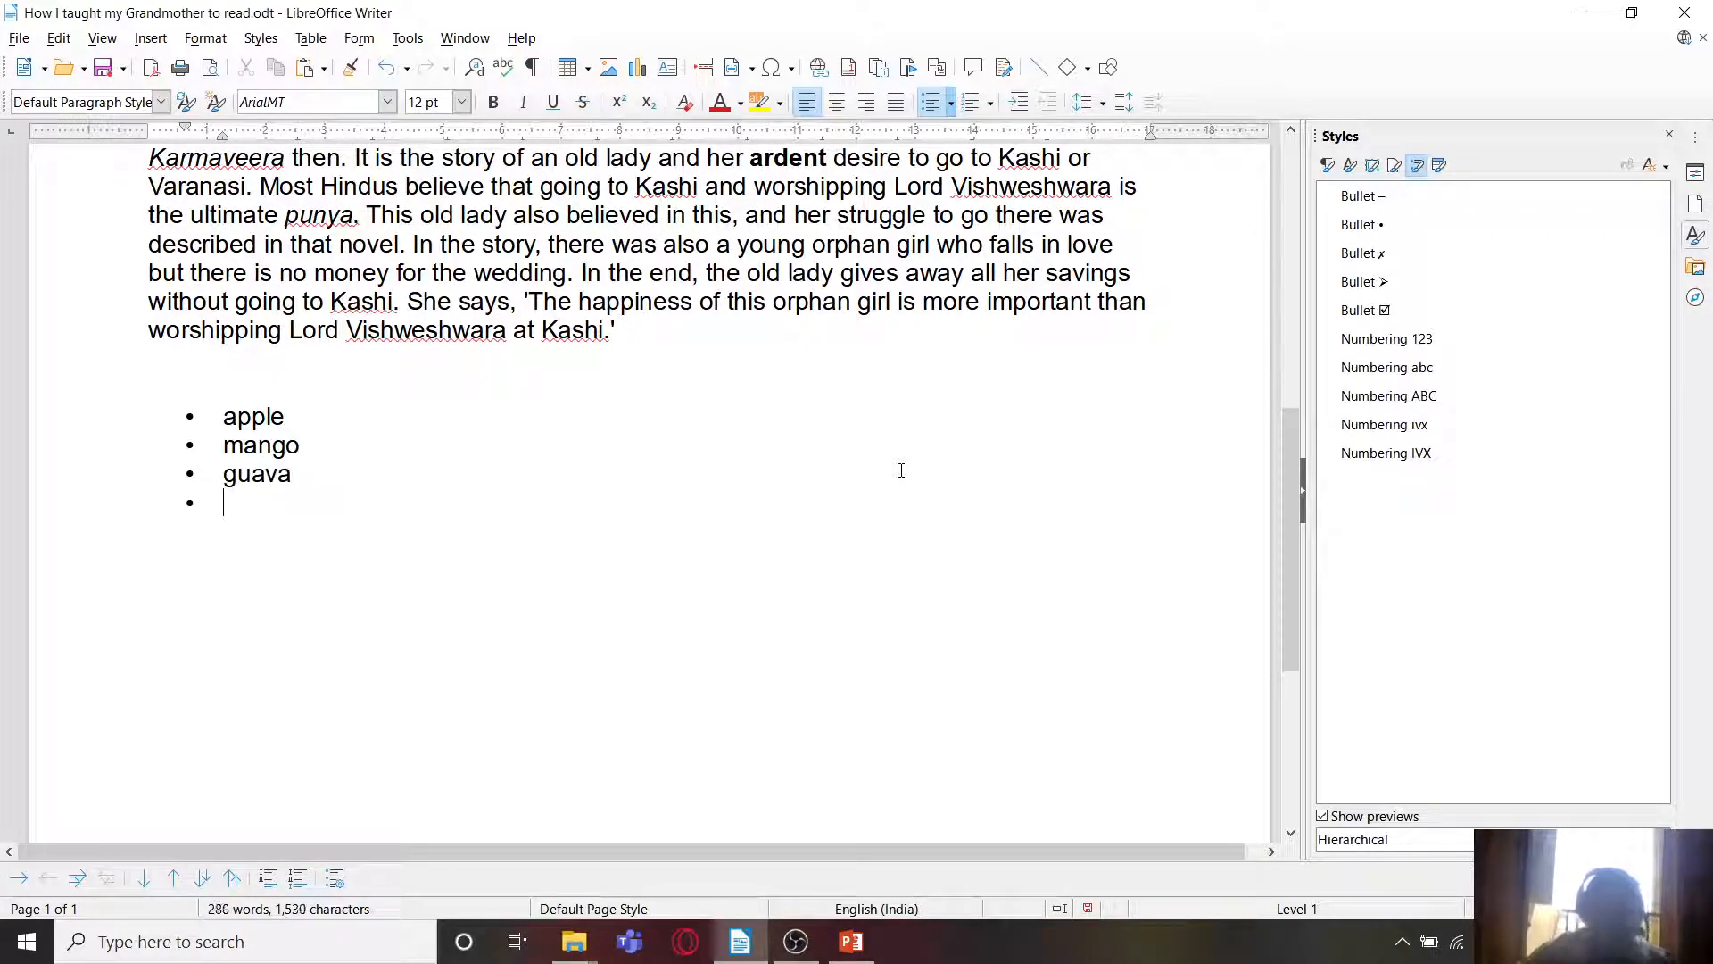
Step: Apply the arrowhead Bullet list style to the three fruit items, and replace it with the ticked-box Bullet style
left_click_drag(140, 415, 303, 479)
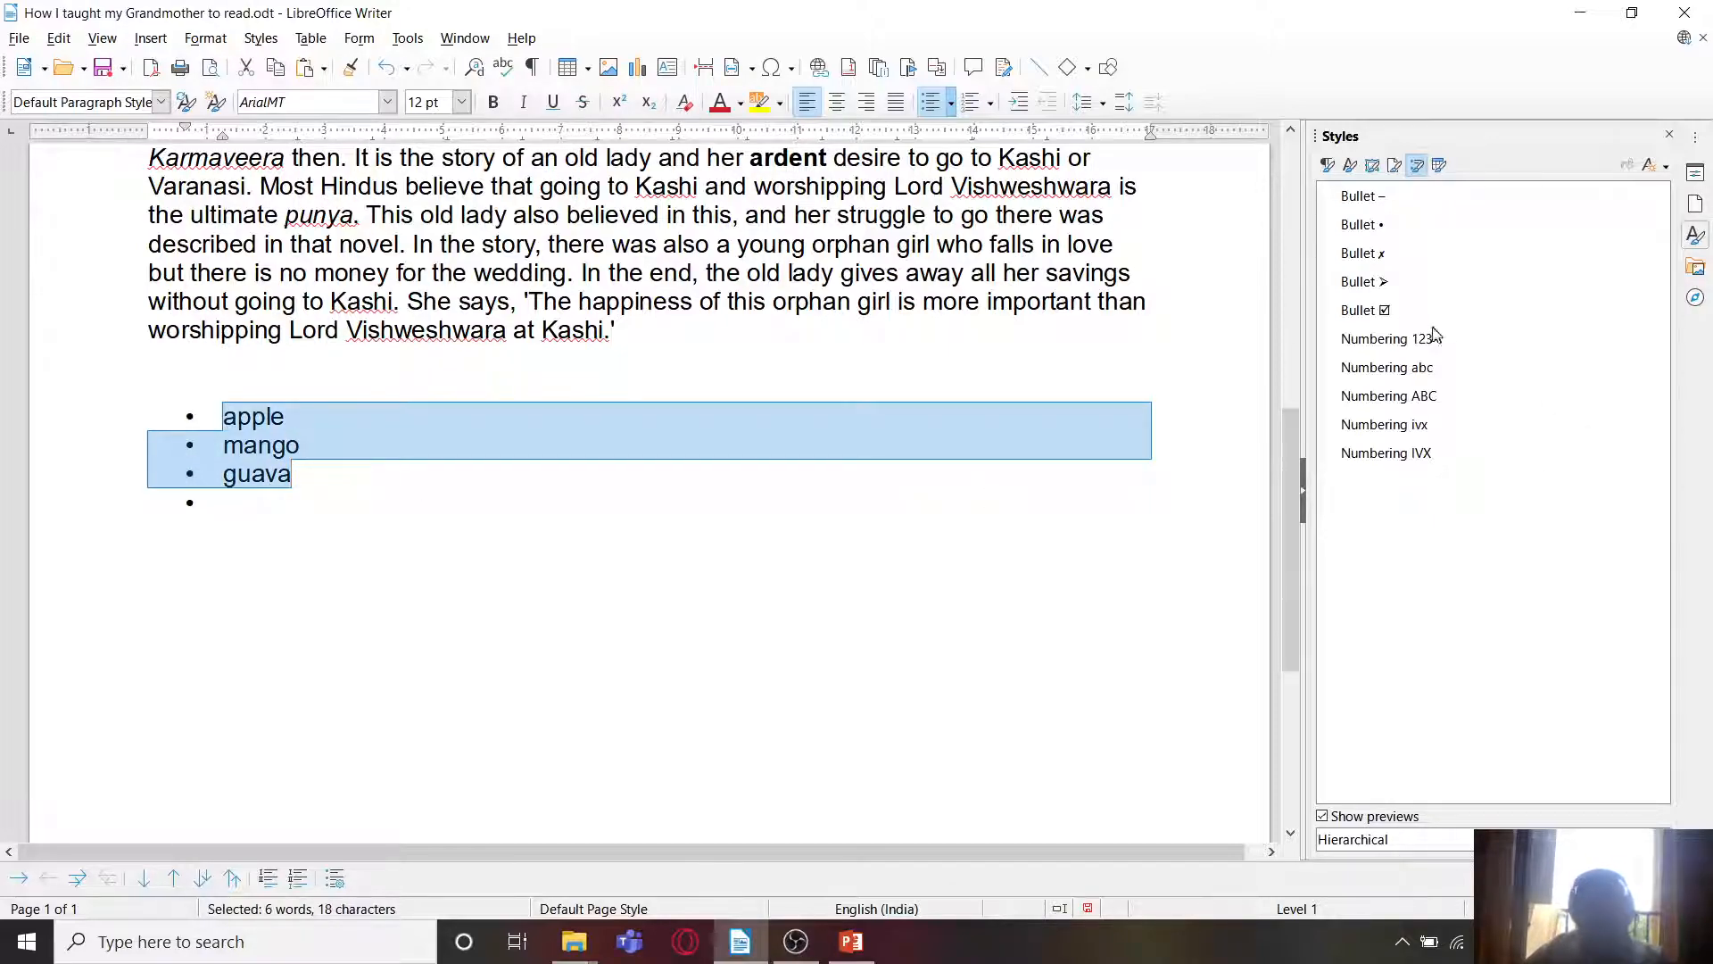
left_click(1376, 283)
double_click(1376, 284)
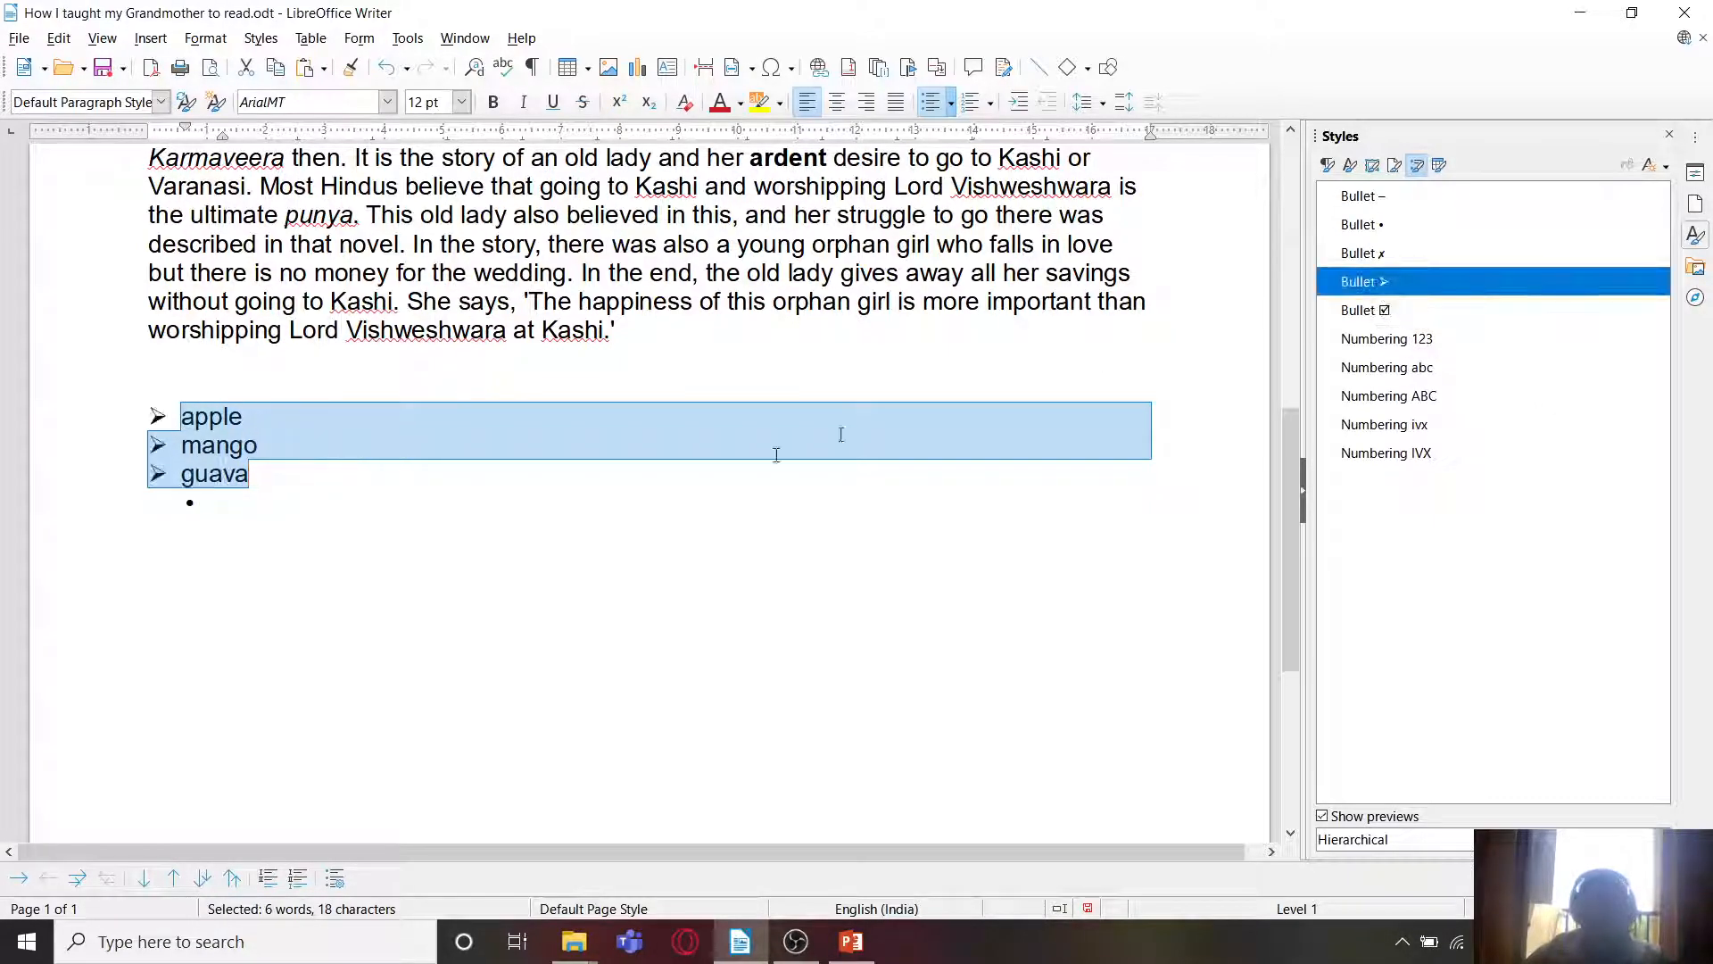
double_click(1370, 311)
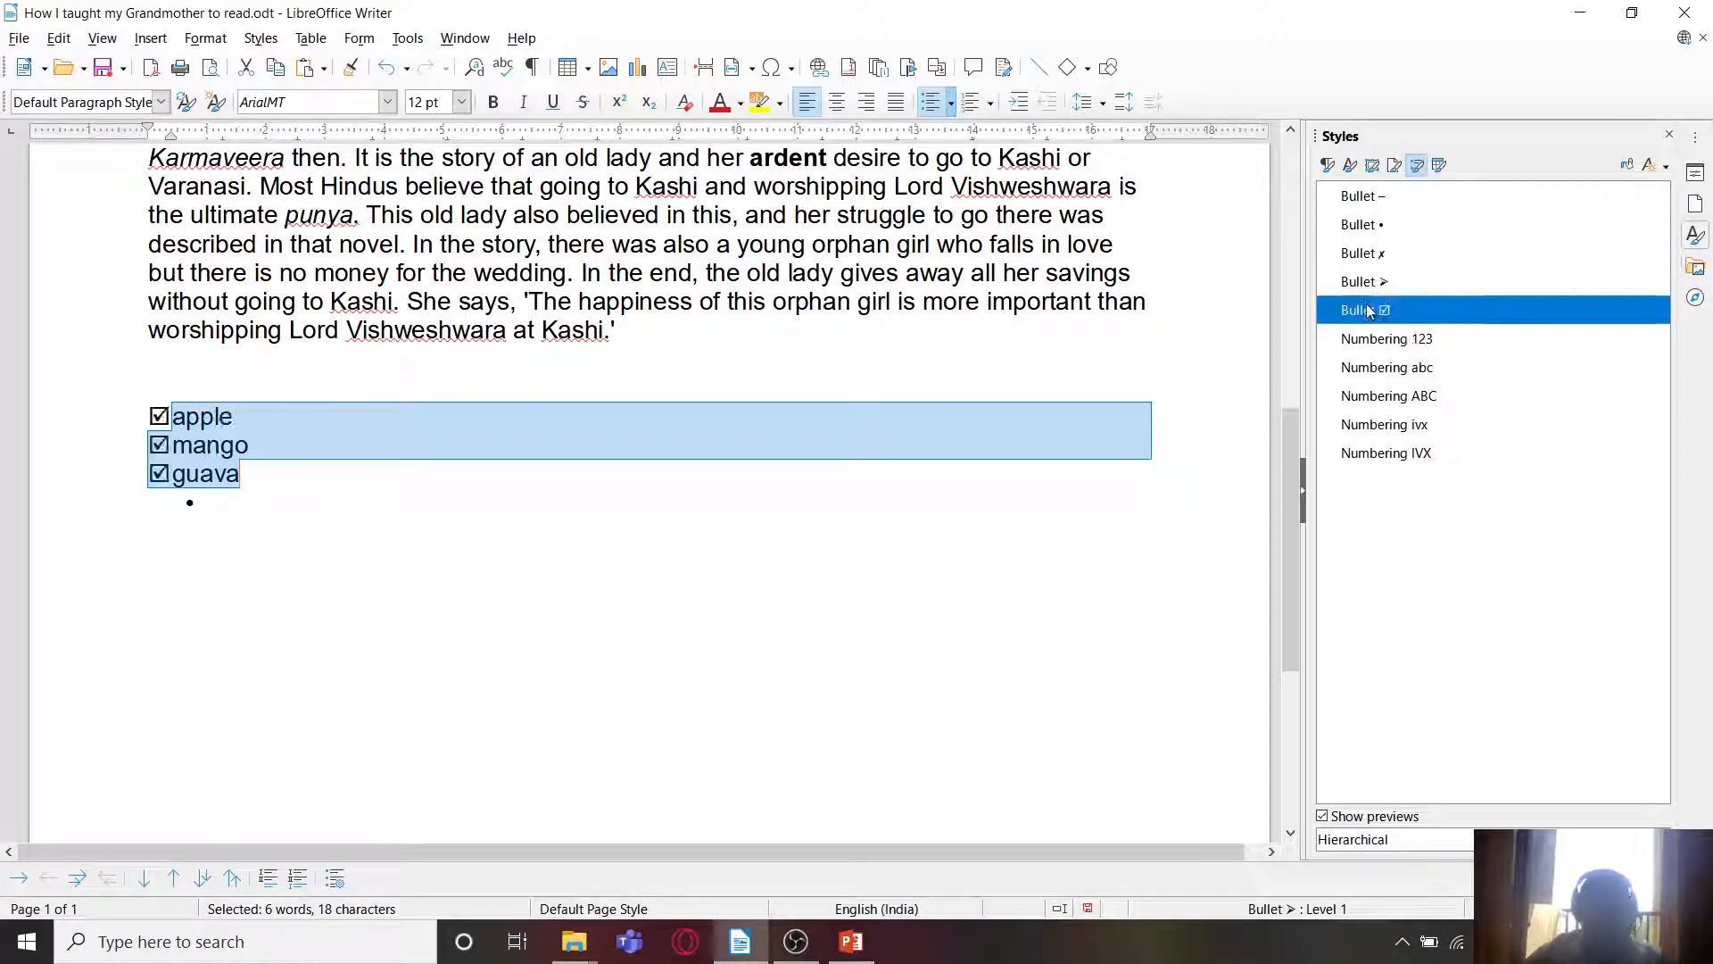
Step: Apply the round-dot Bullet list style to the three fruit items and view the available bullet formats
double_click(1372, 226)
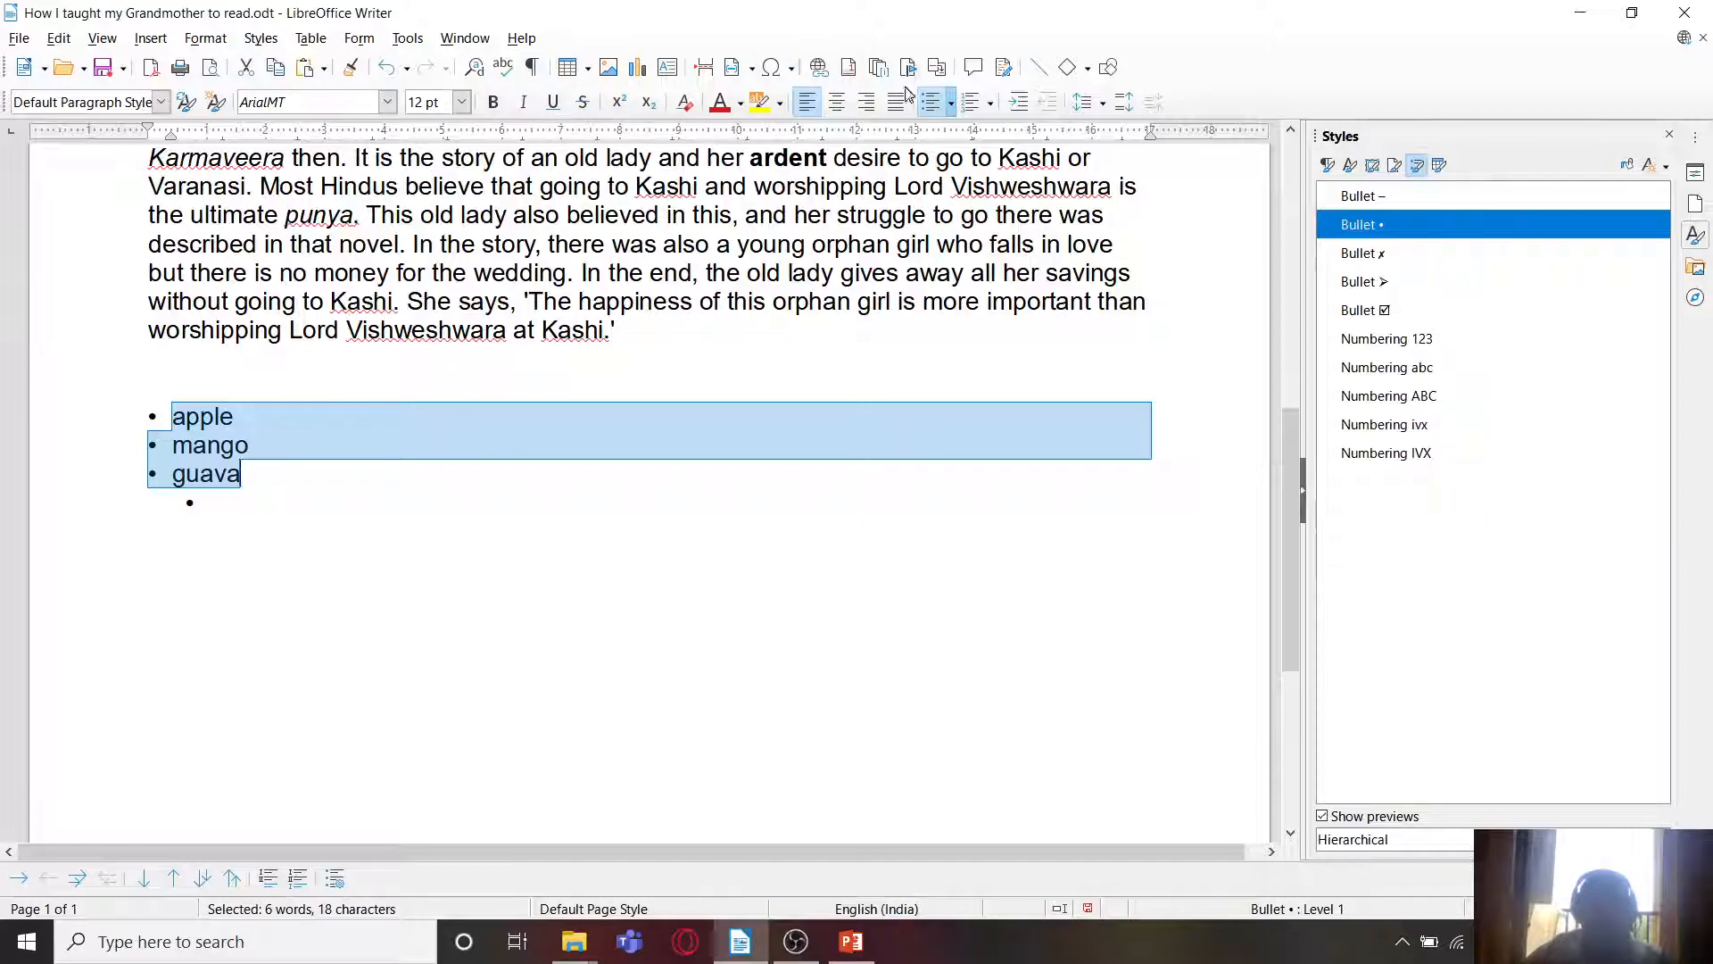
left_click(950, 104)
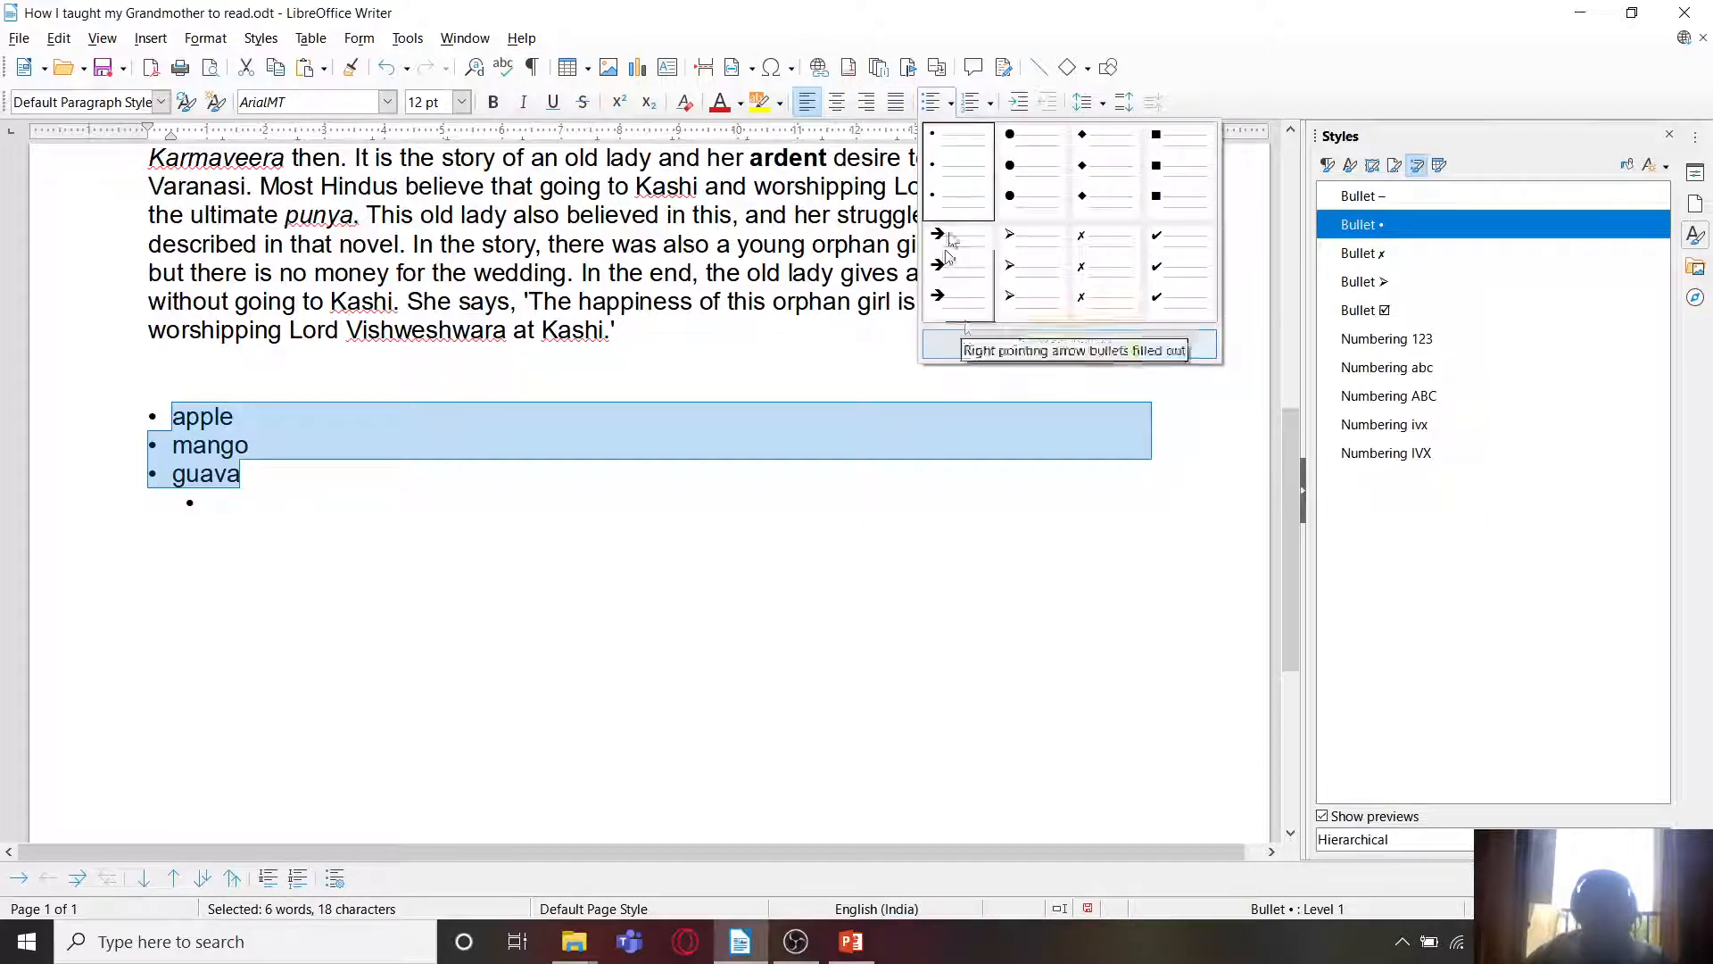
left_click(276, 546)
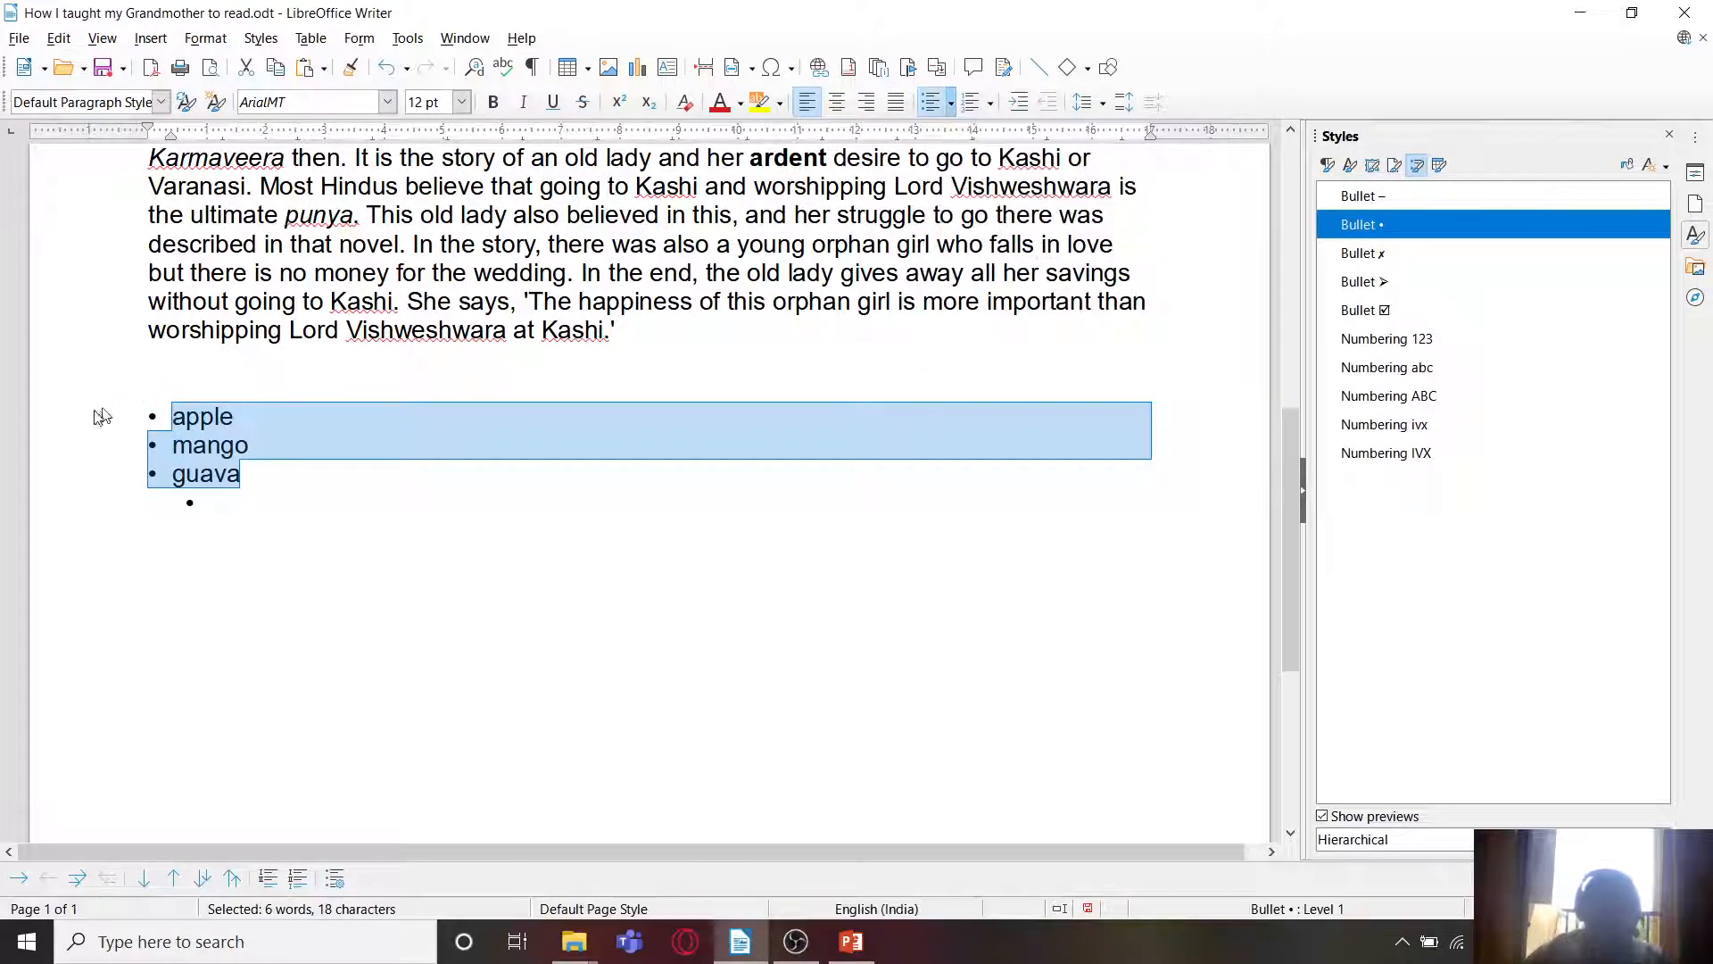
Step: Remove the whole fruit list below the story
key("Tab")
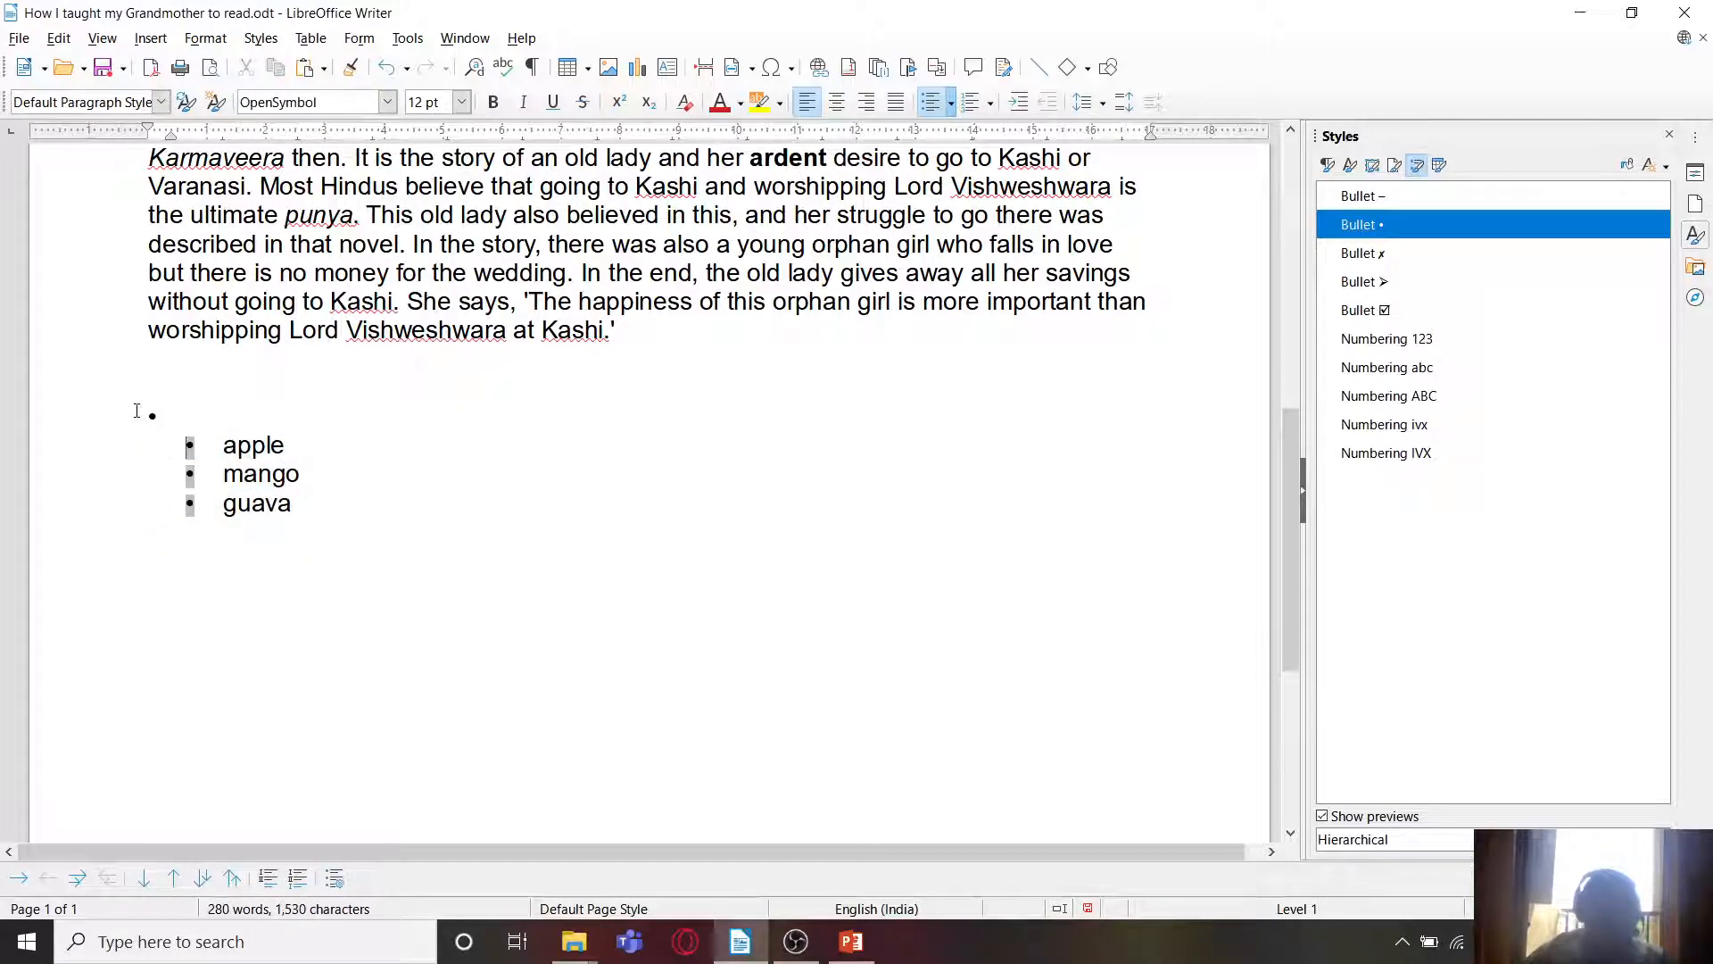
key("BackSpace")
key("BackSpace")
key("BackSpace")
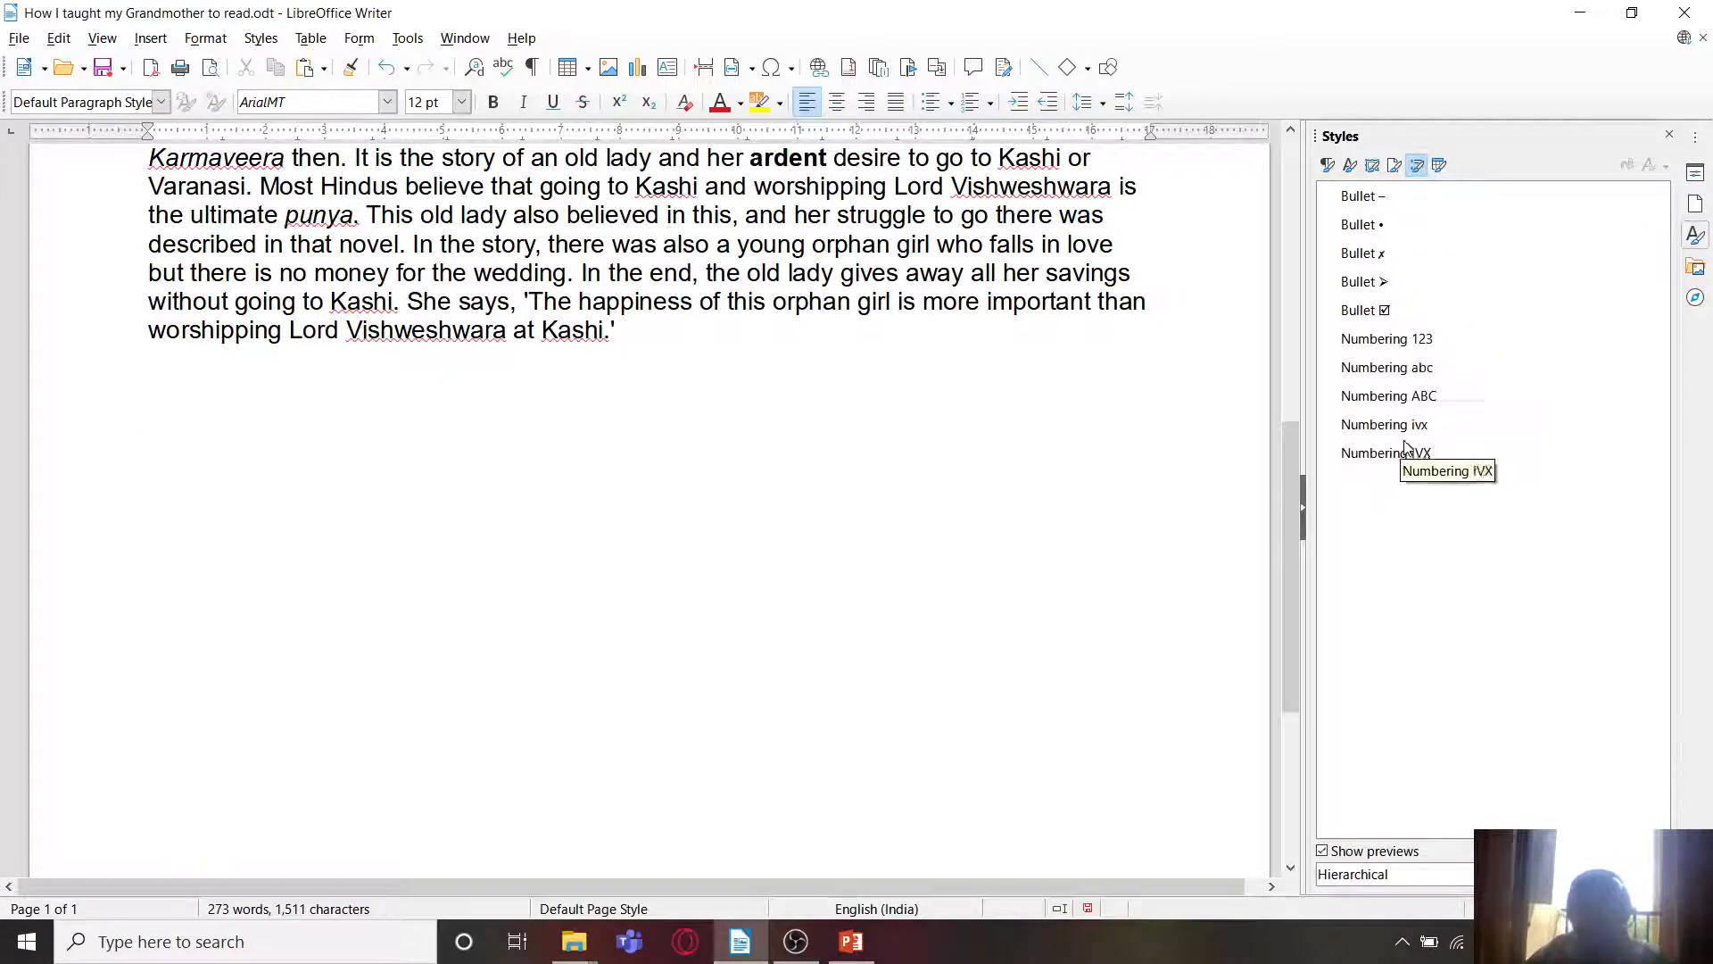
Step: Display the table styles and insert a table of three columns and two rows below the story
left_click(1439, 164)
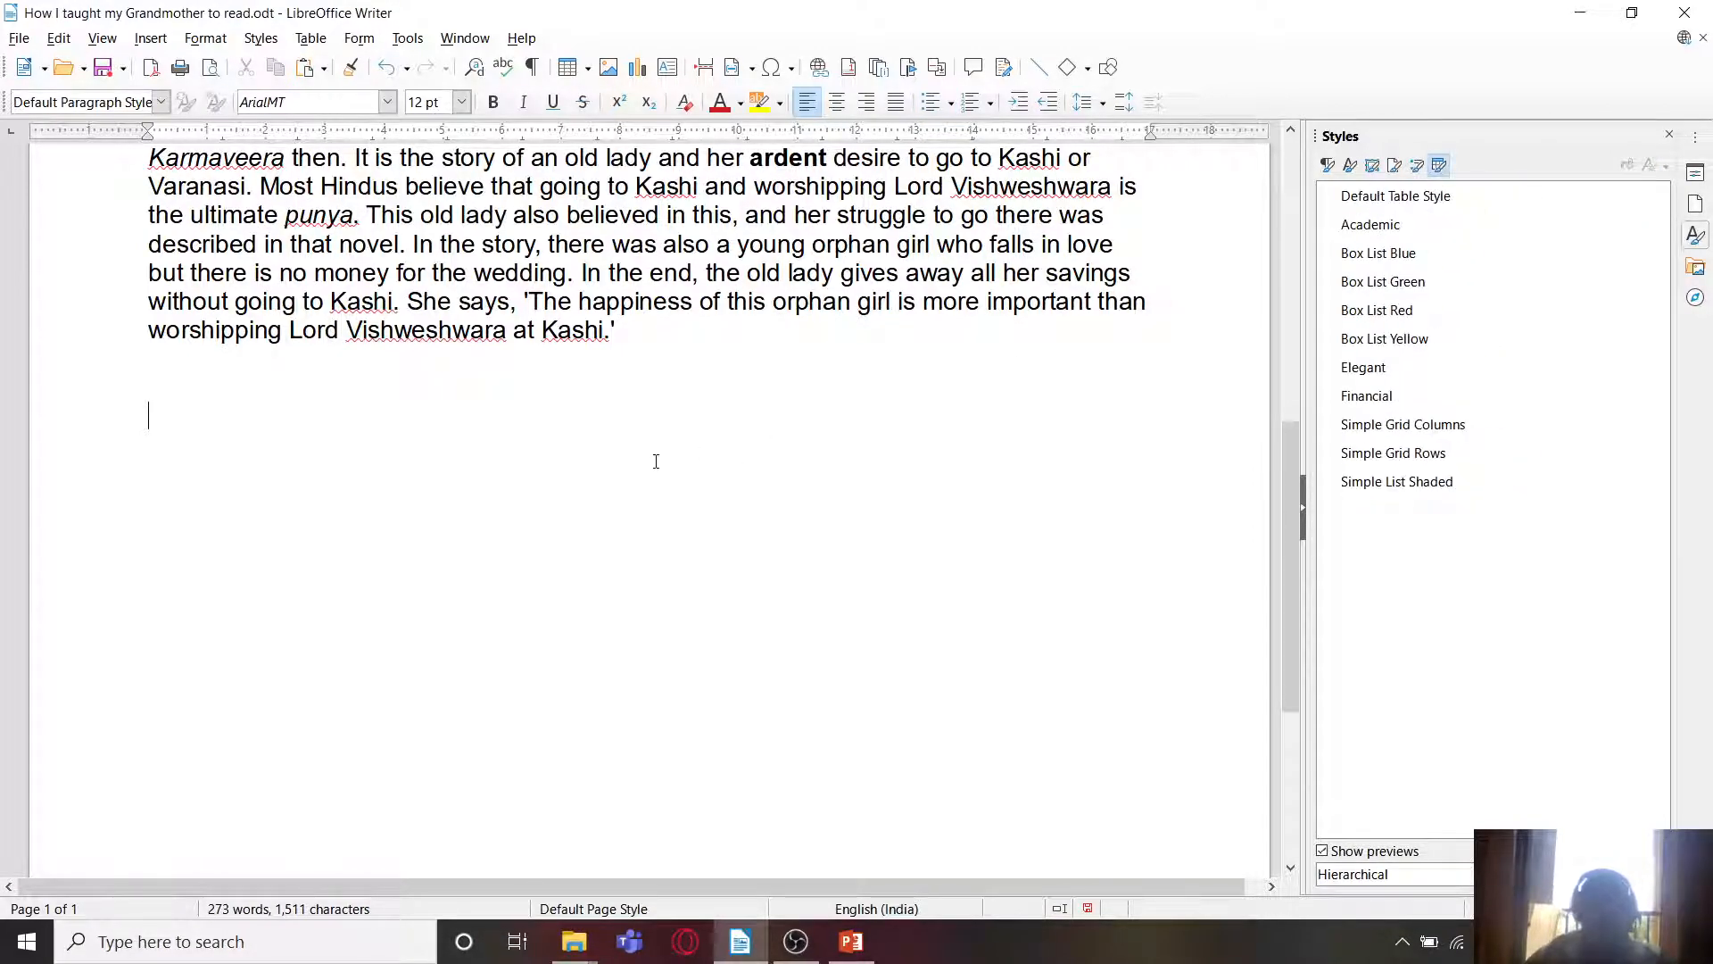
left_click(572, 68)
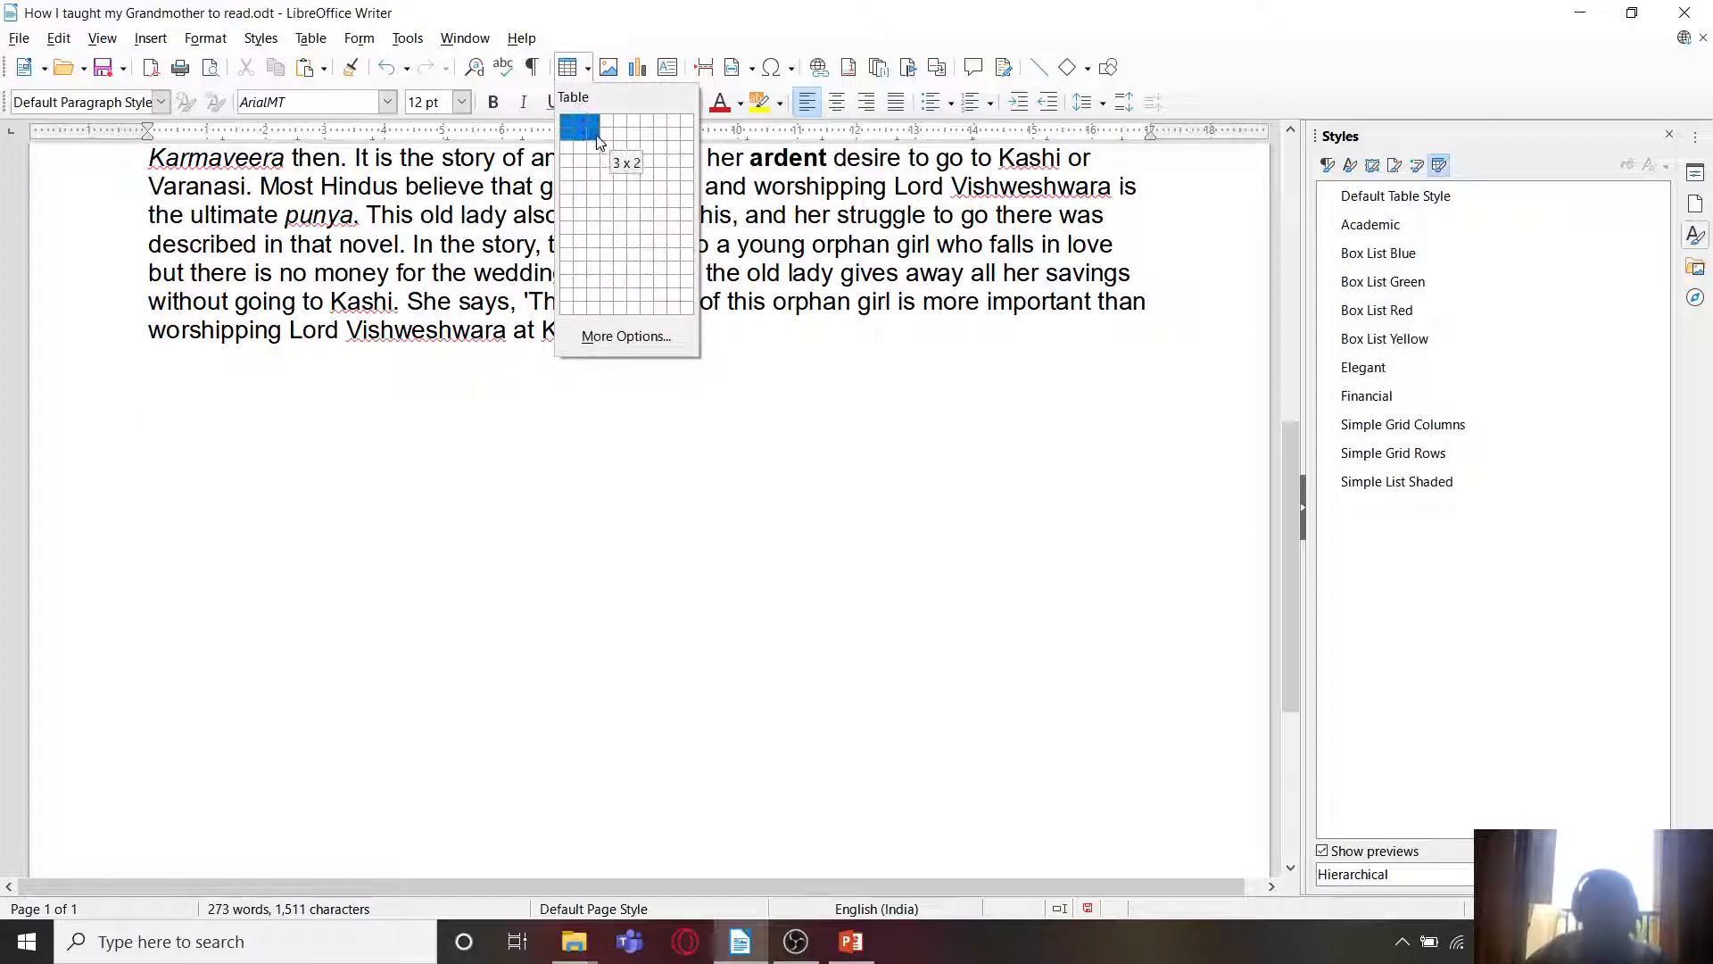
left_click(636, 168)
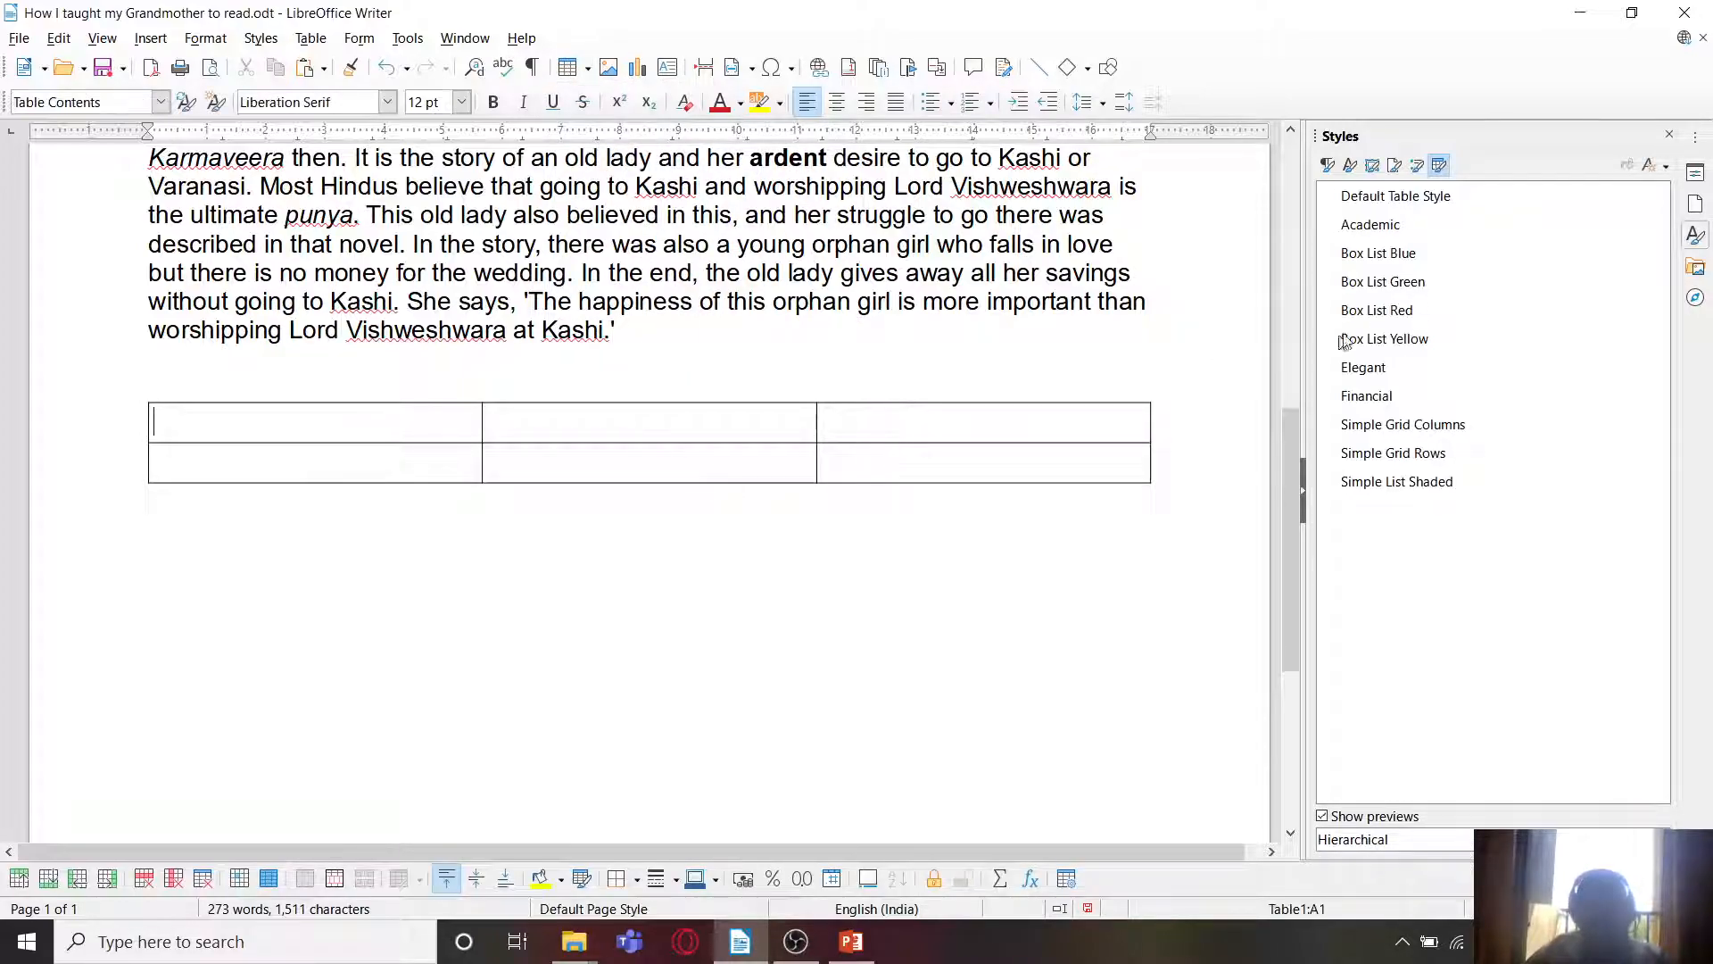
Step: Try the Box List Green, Box List Yellow and Simple Grid Columns styles on the table
double_click(1383, 282)
left_click(600, 436)
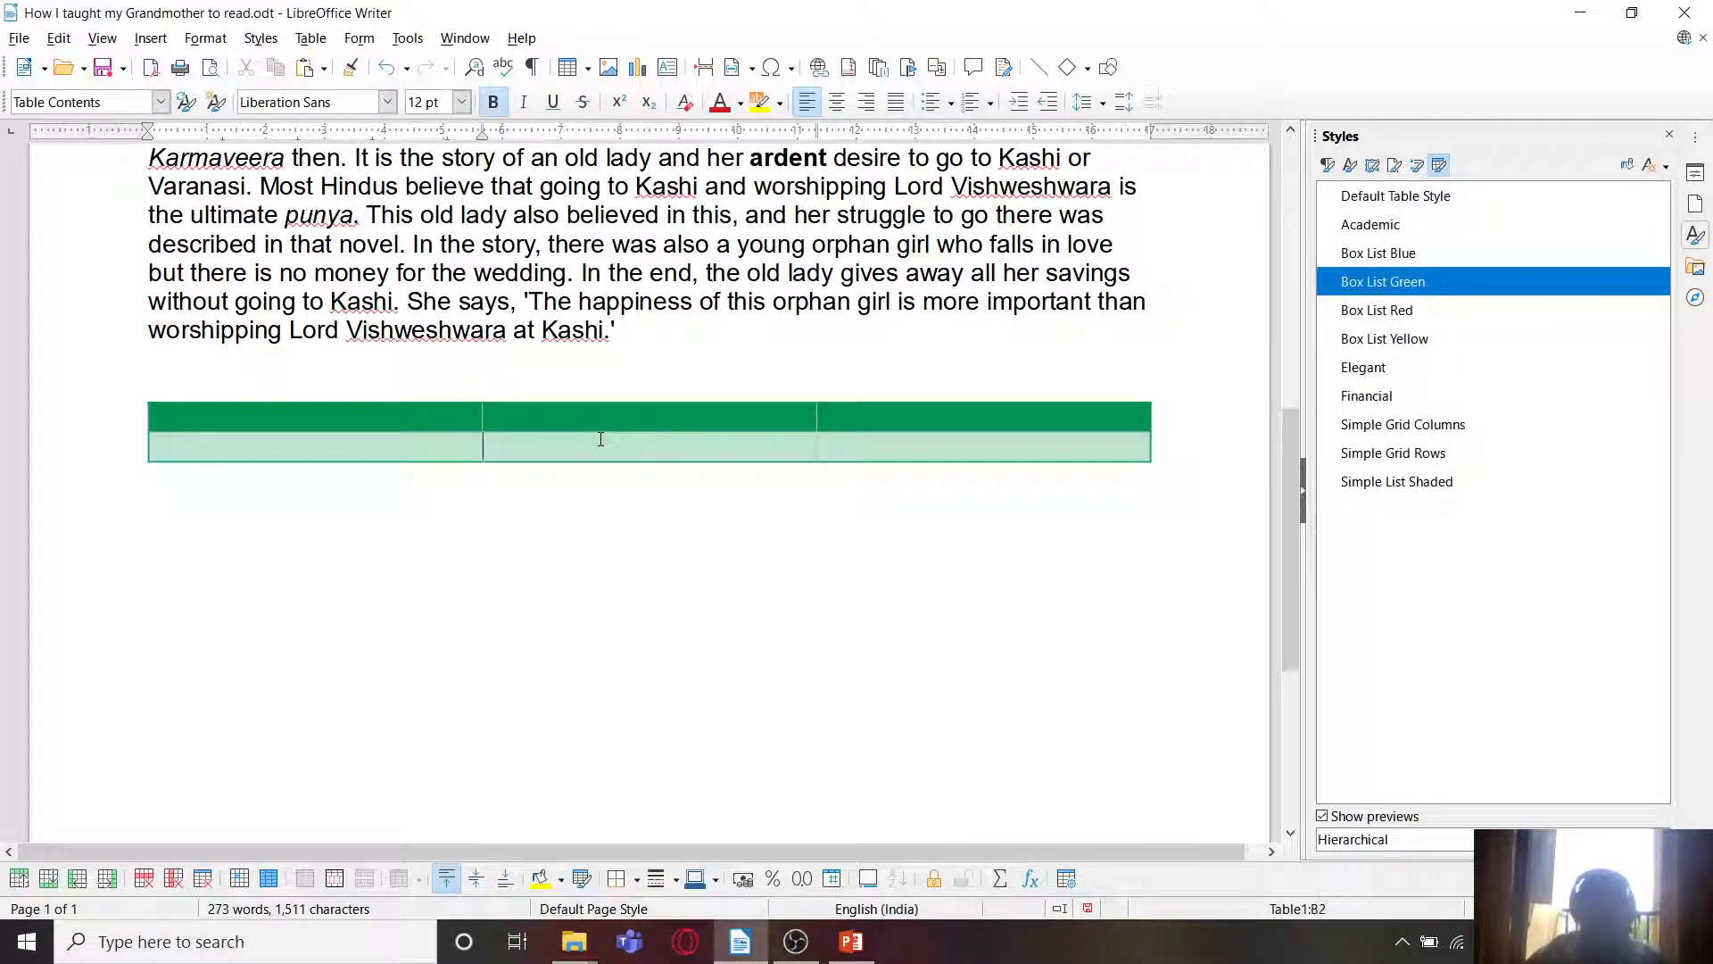
left_click(1402, 348)
double_click(1402, 348)
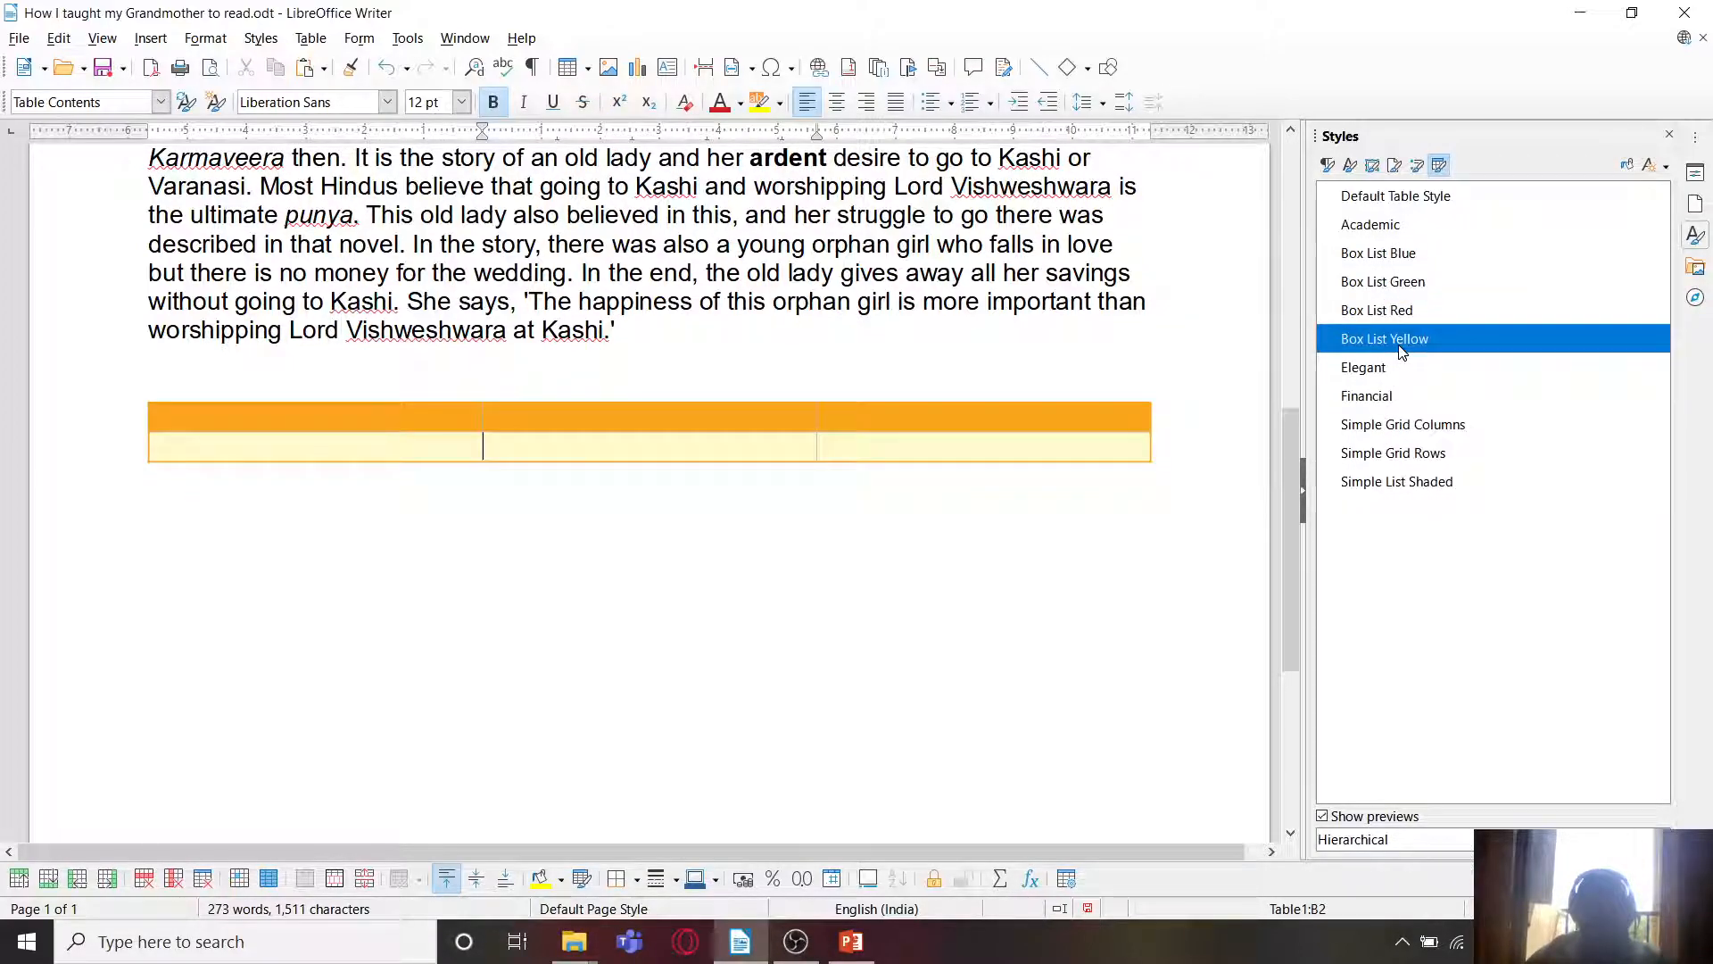
double_click(1386, 428)
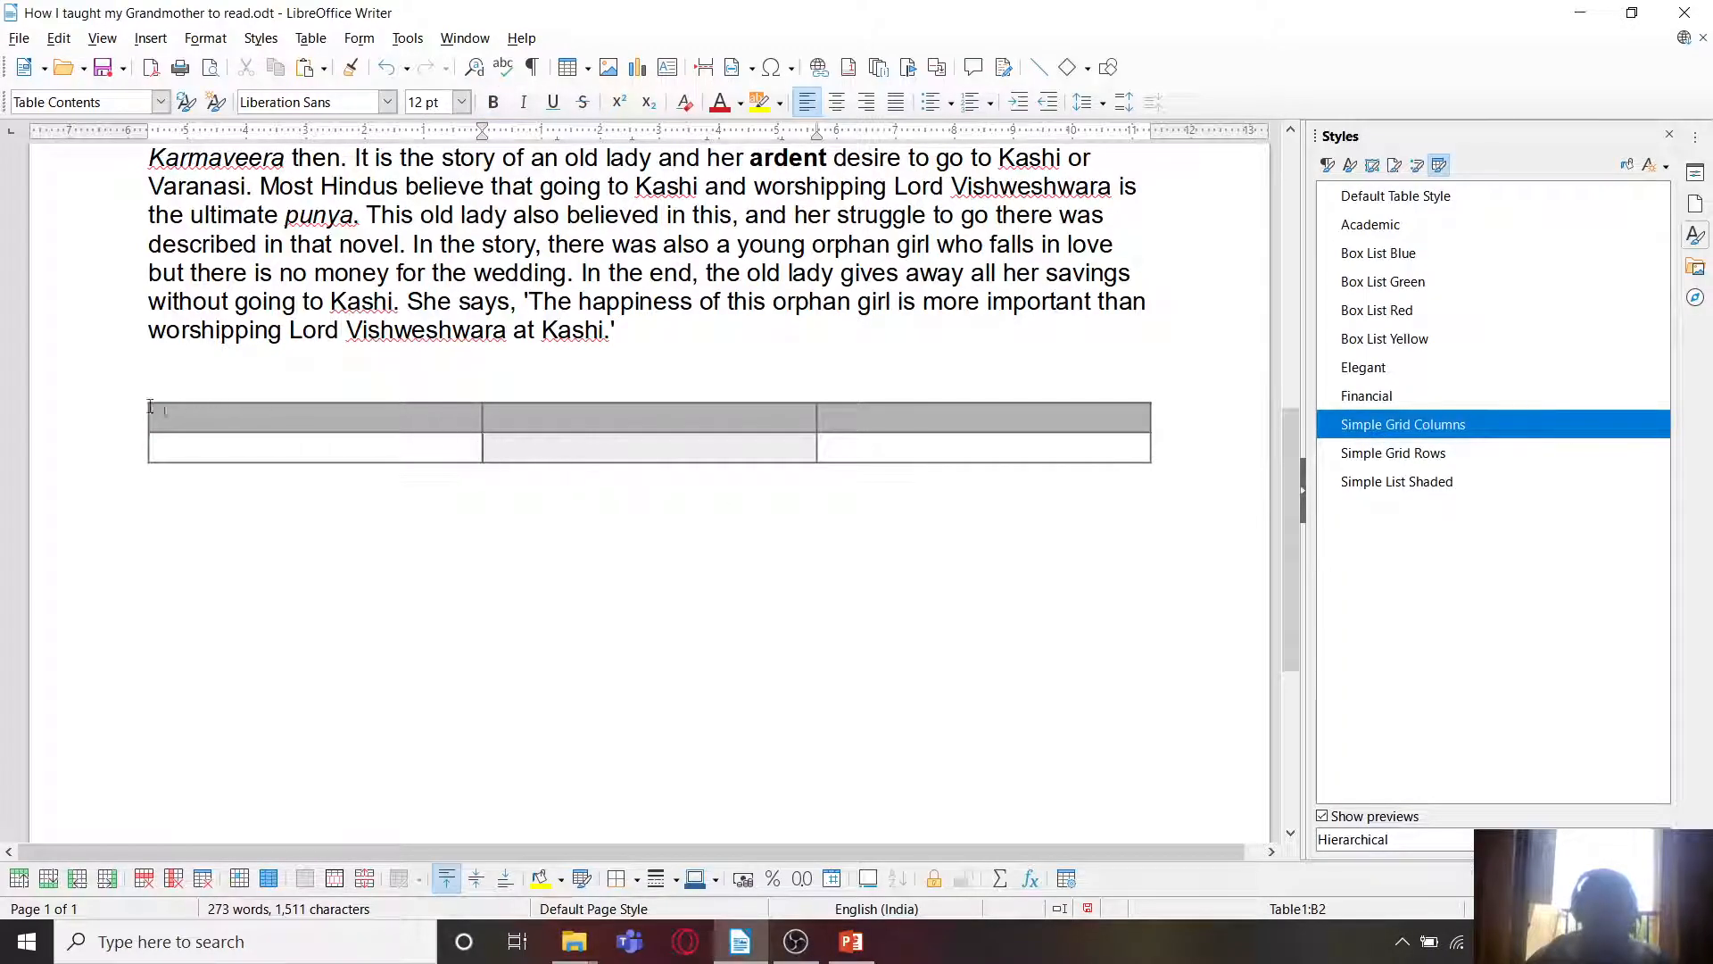
Step: Delete the table below the story and display the paragraph styles
left_click_drag(84, 382, 214, 486)
key("Delete")
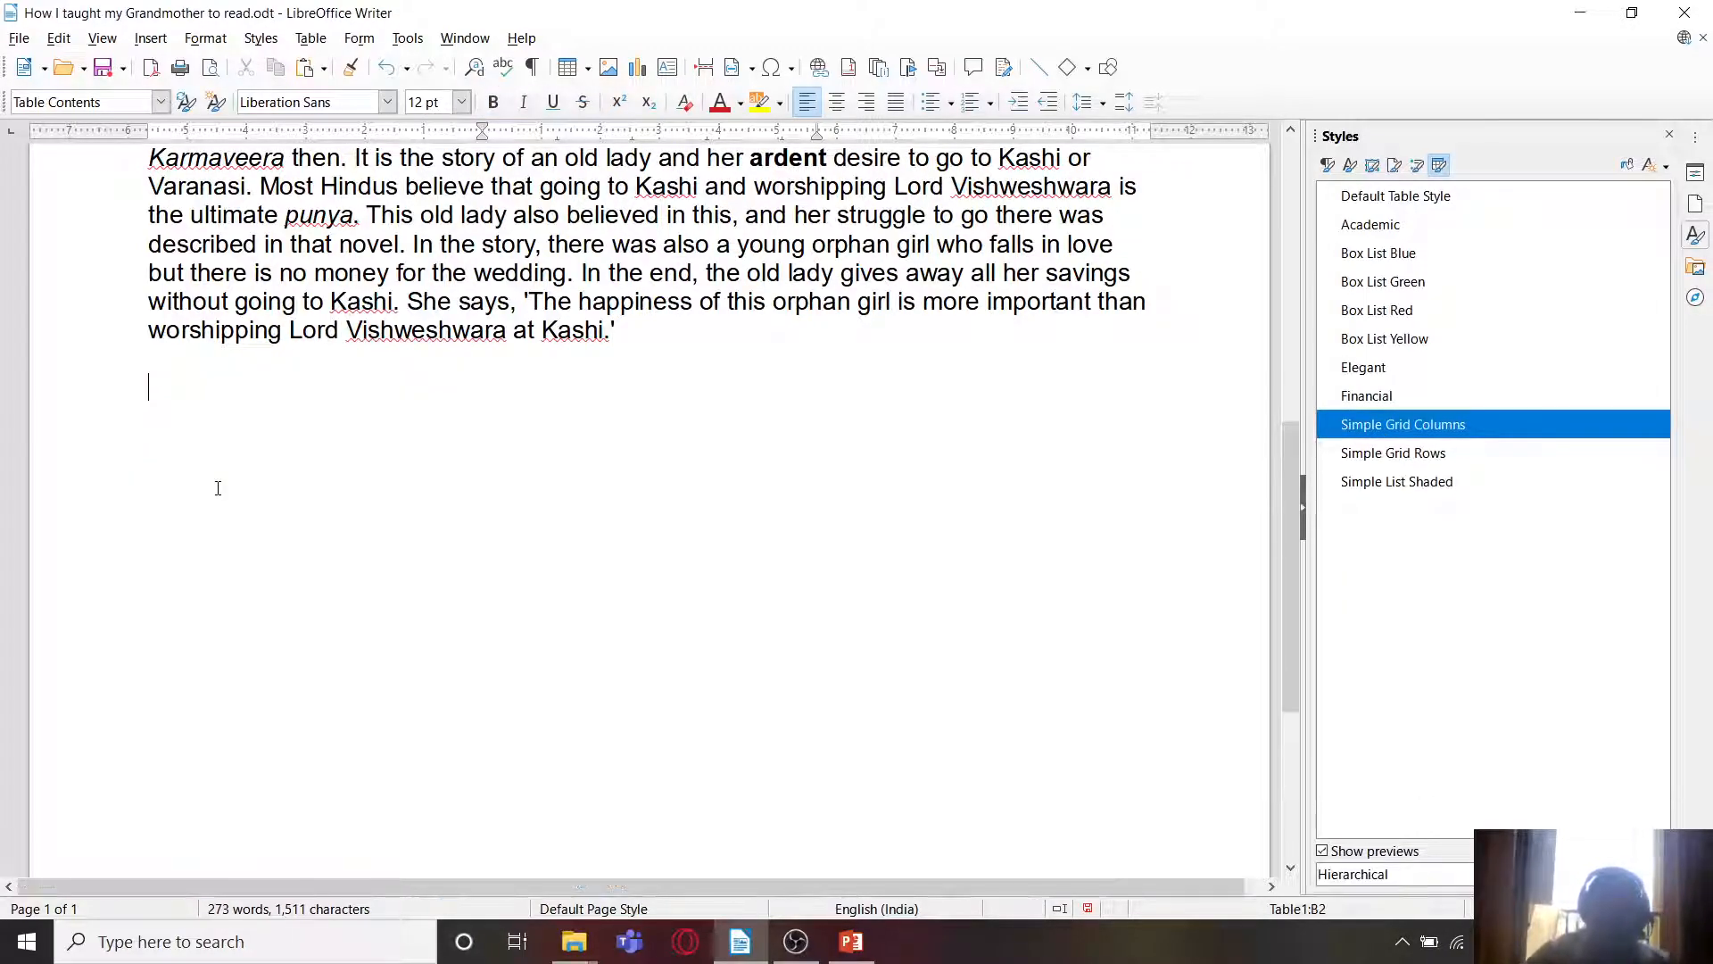
left_click(1332, 165)
scroll(891, 446, "up", 5)
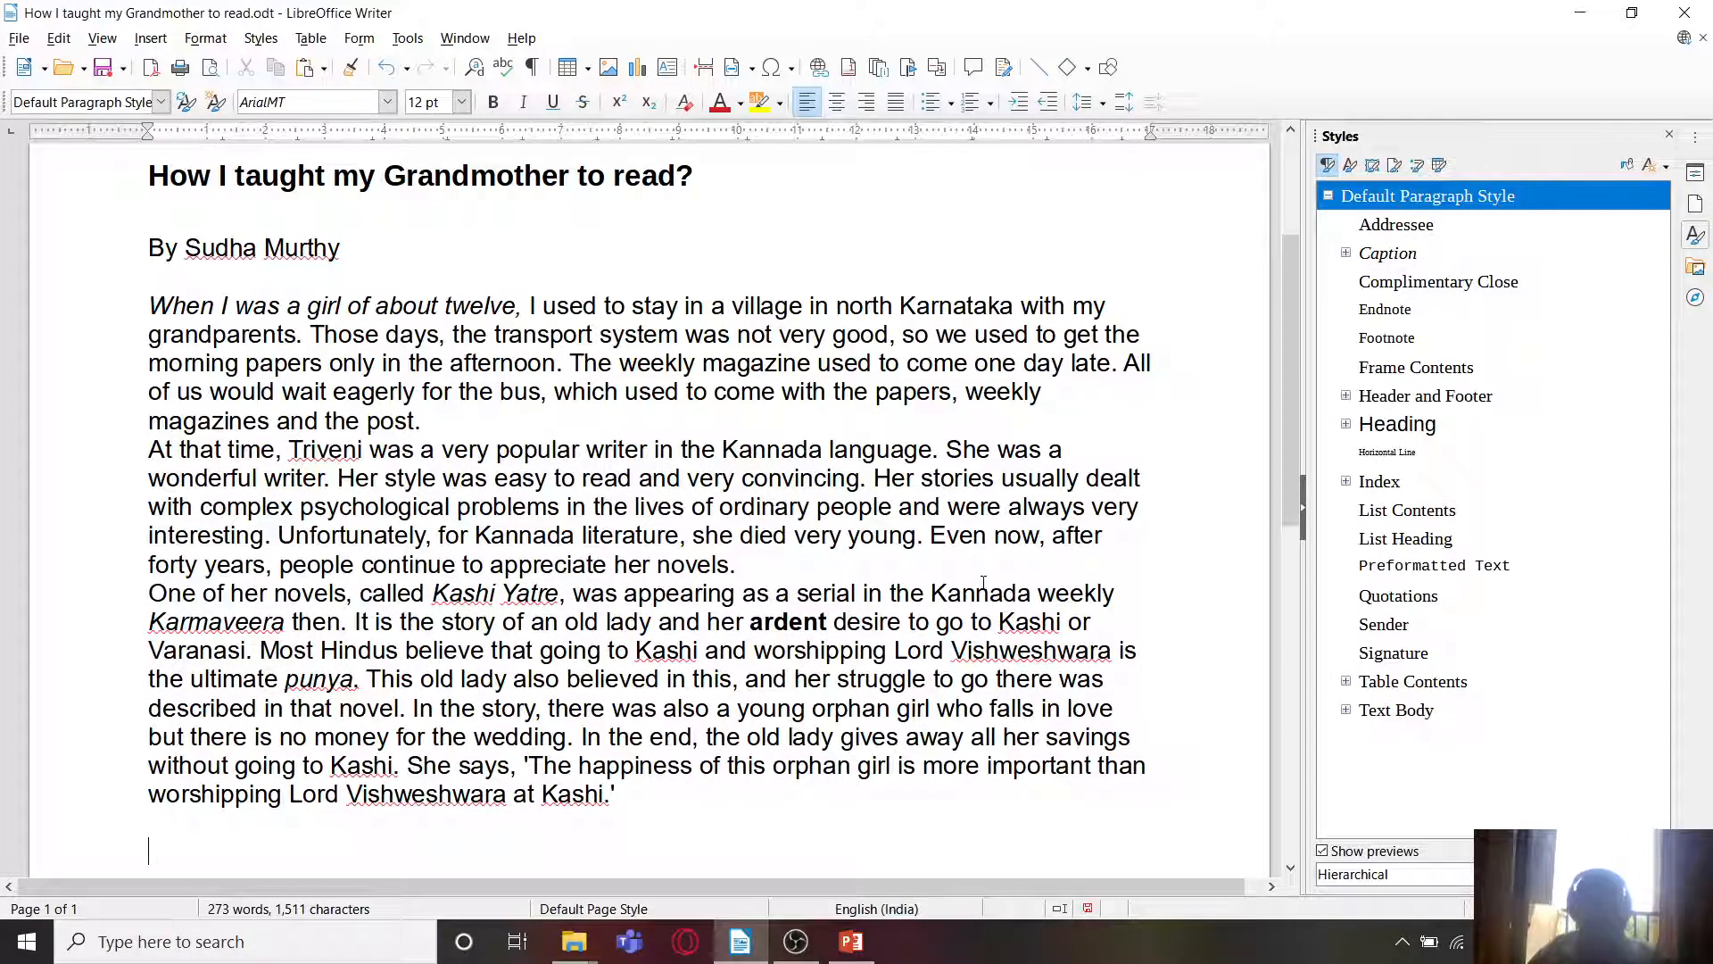
scroll(983, 582, "up", 2)
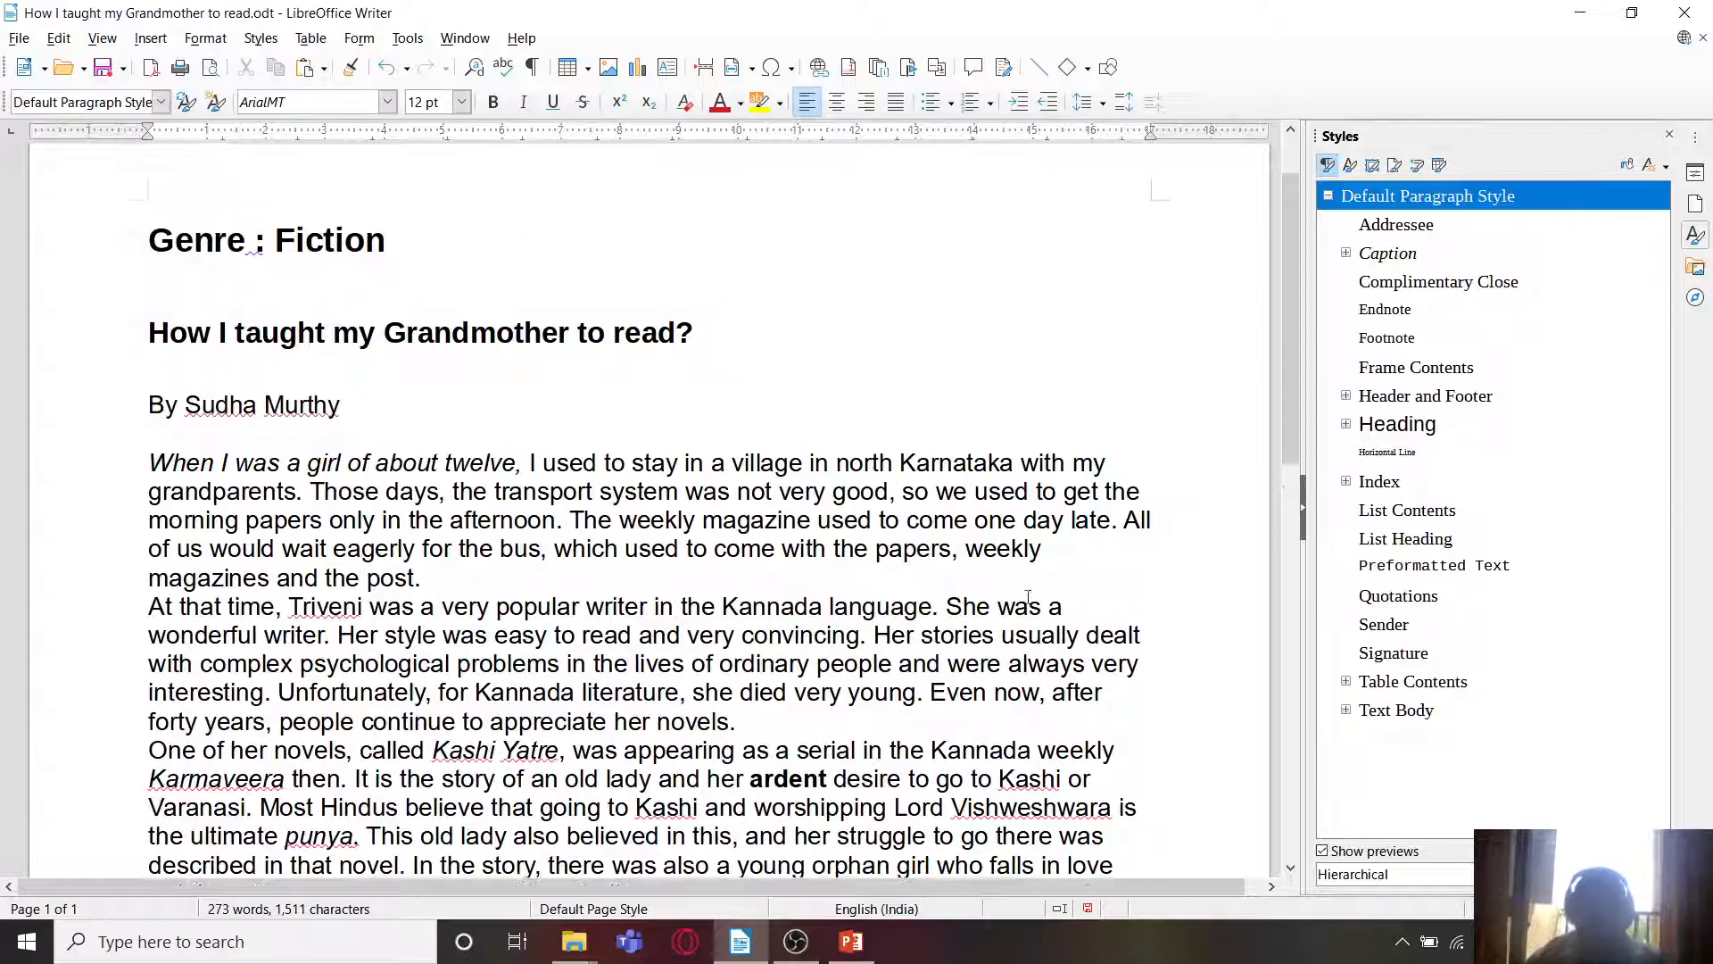
scroll(904, 606, "down", 5)
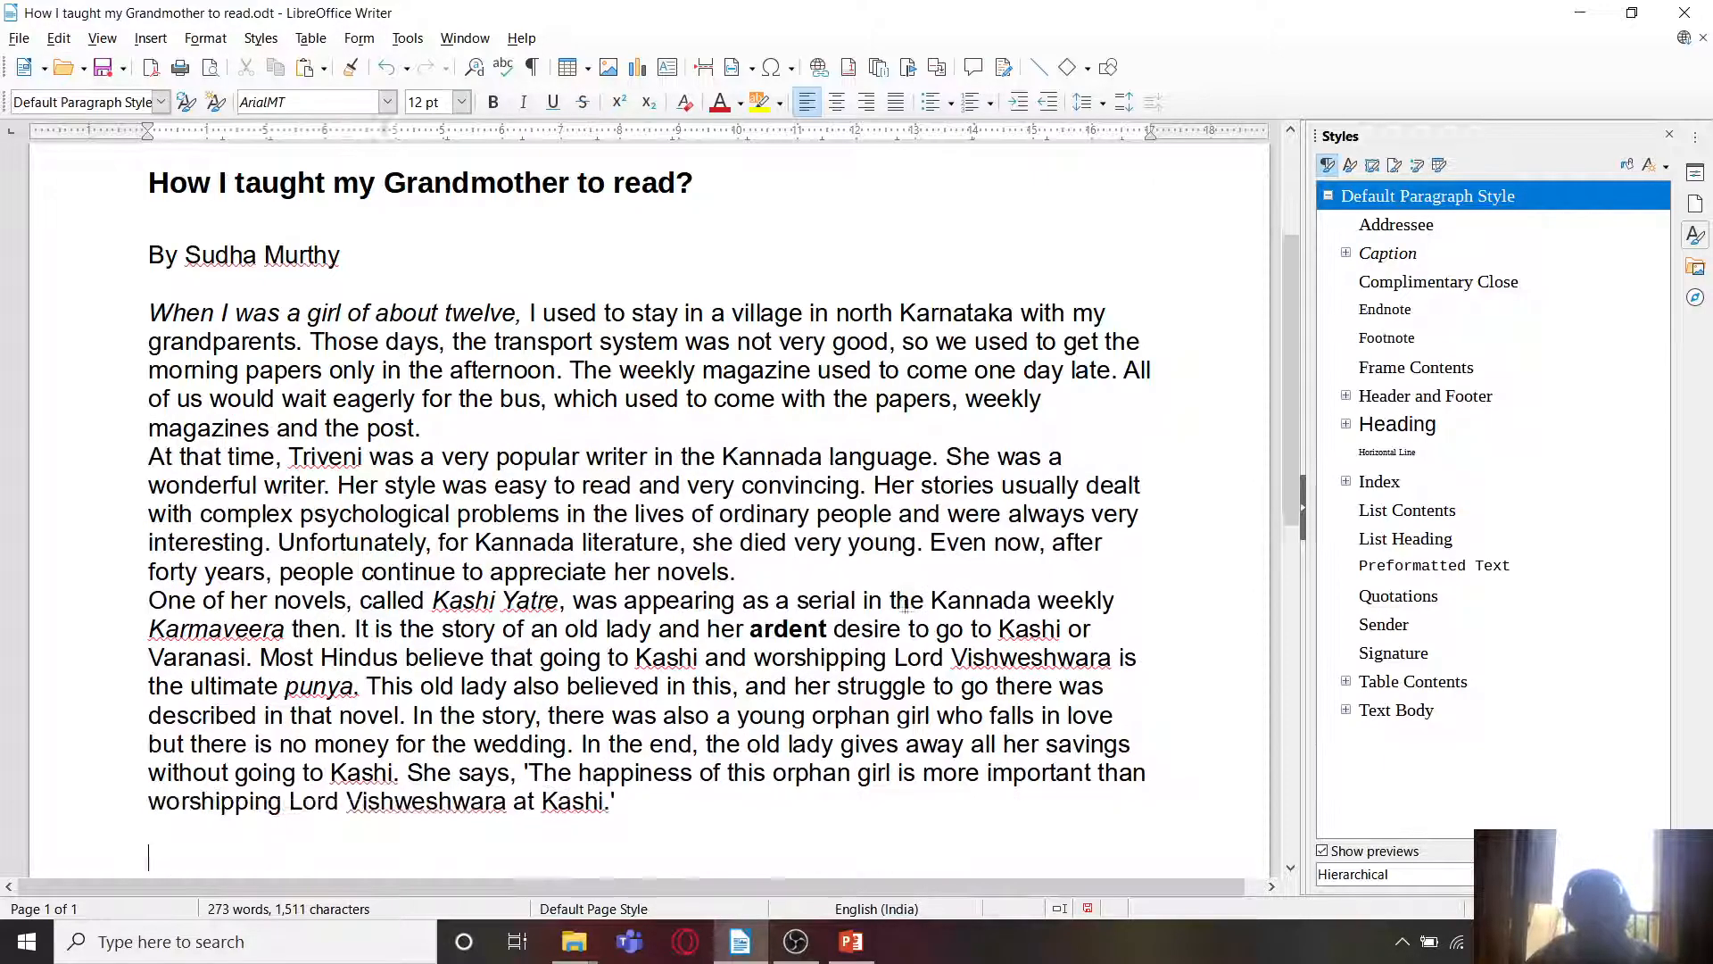
scroll(901, 612, "down", 2)
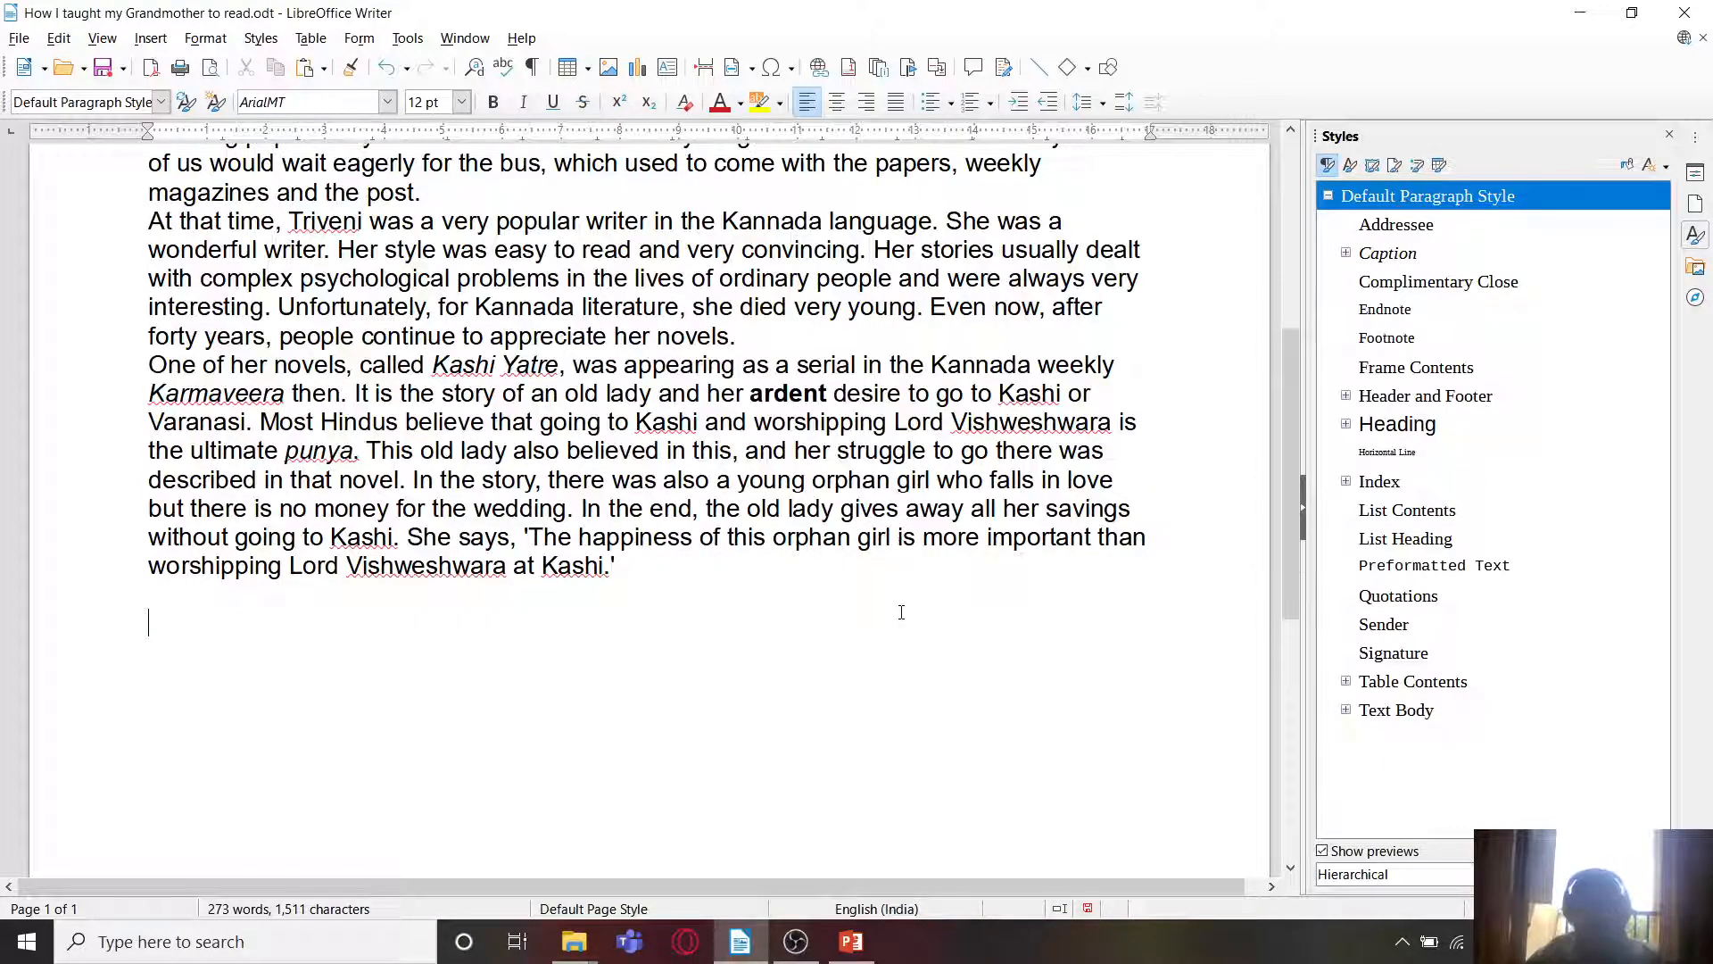
scroll(902, 612, "up", 5)
scroll(902, 612, "up", 3)
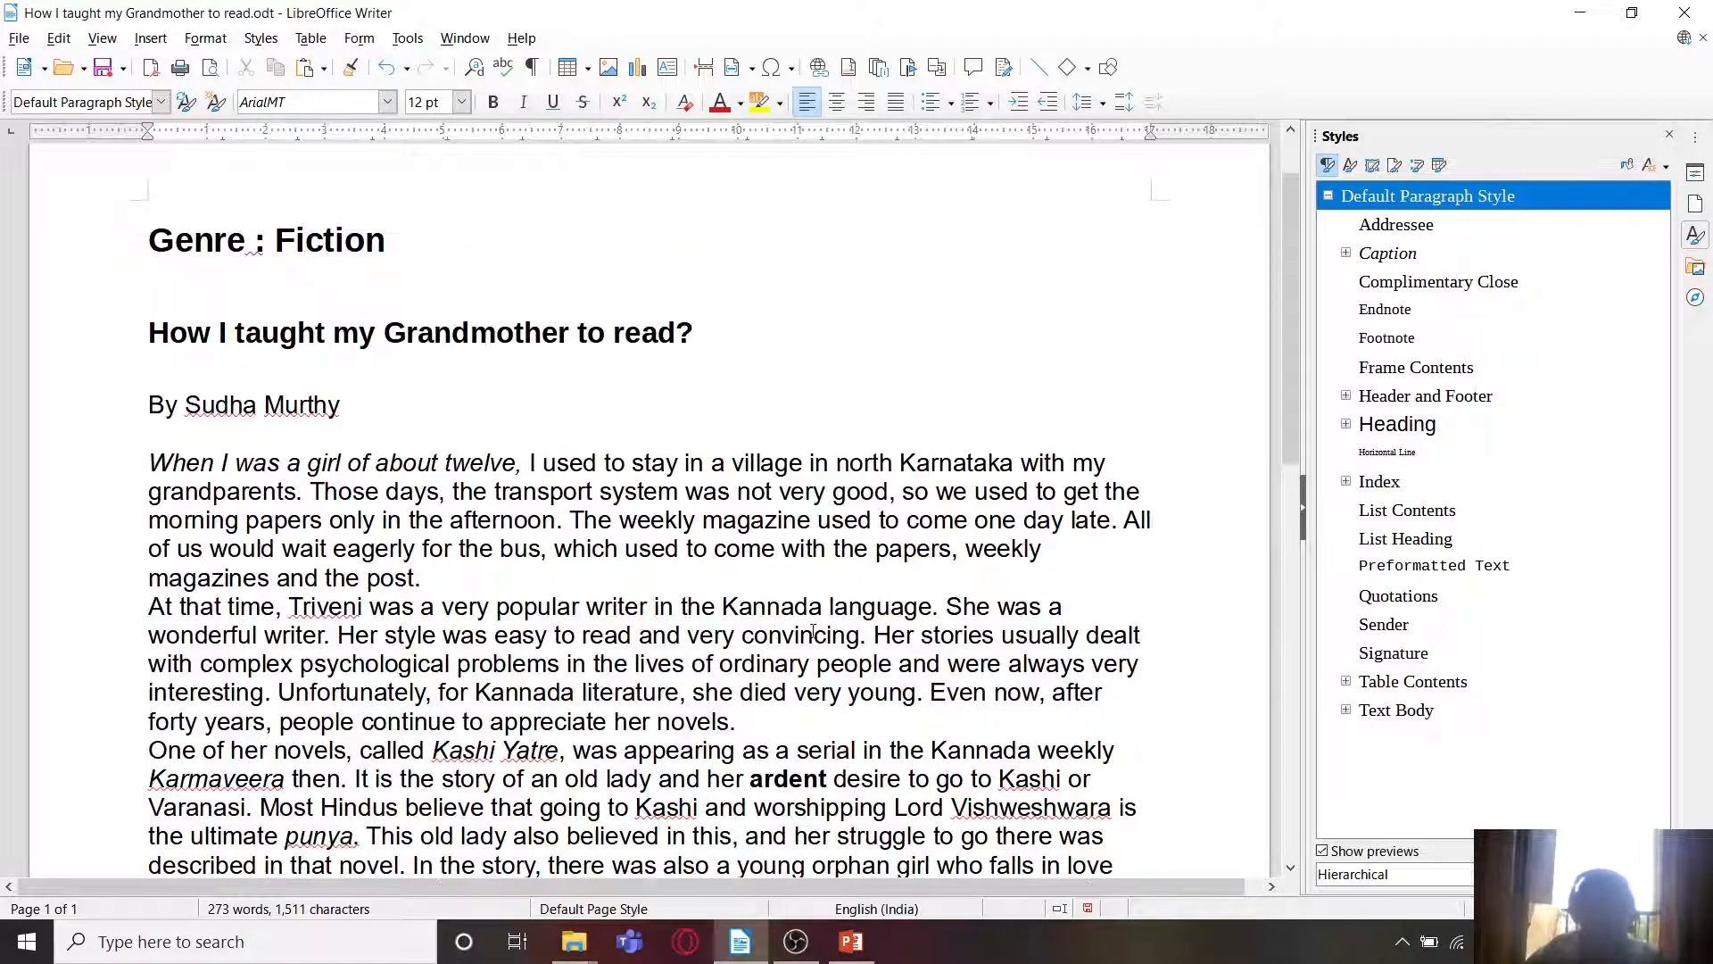
scroll(806, 631, "down", 3)
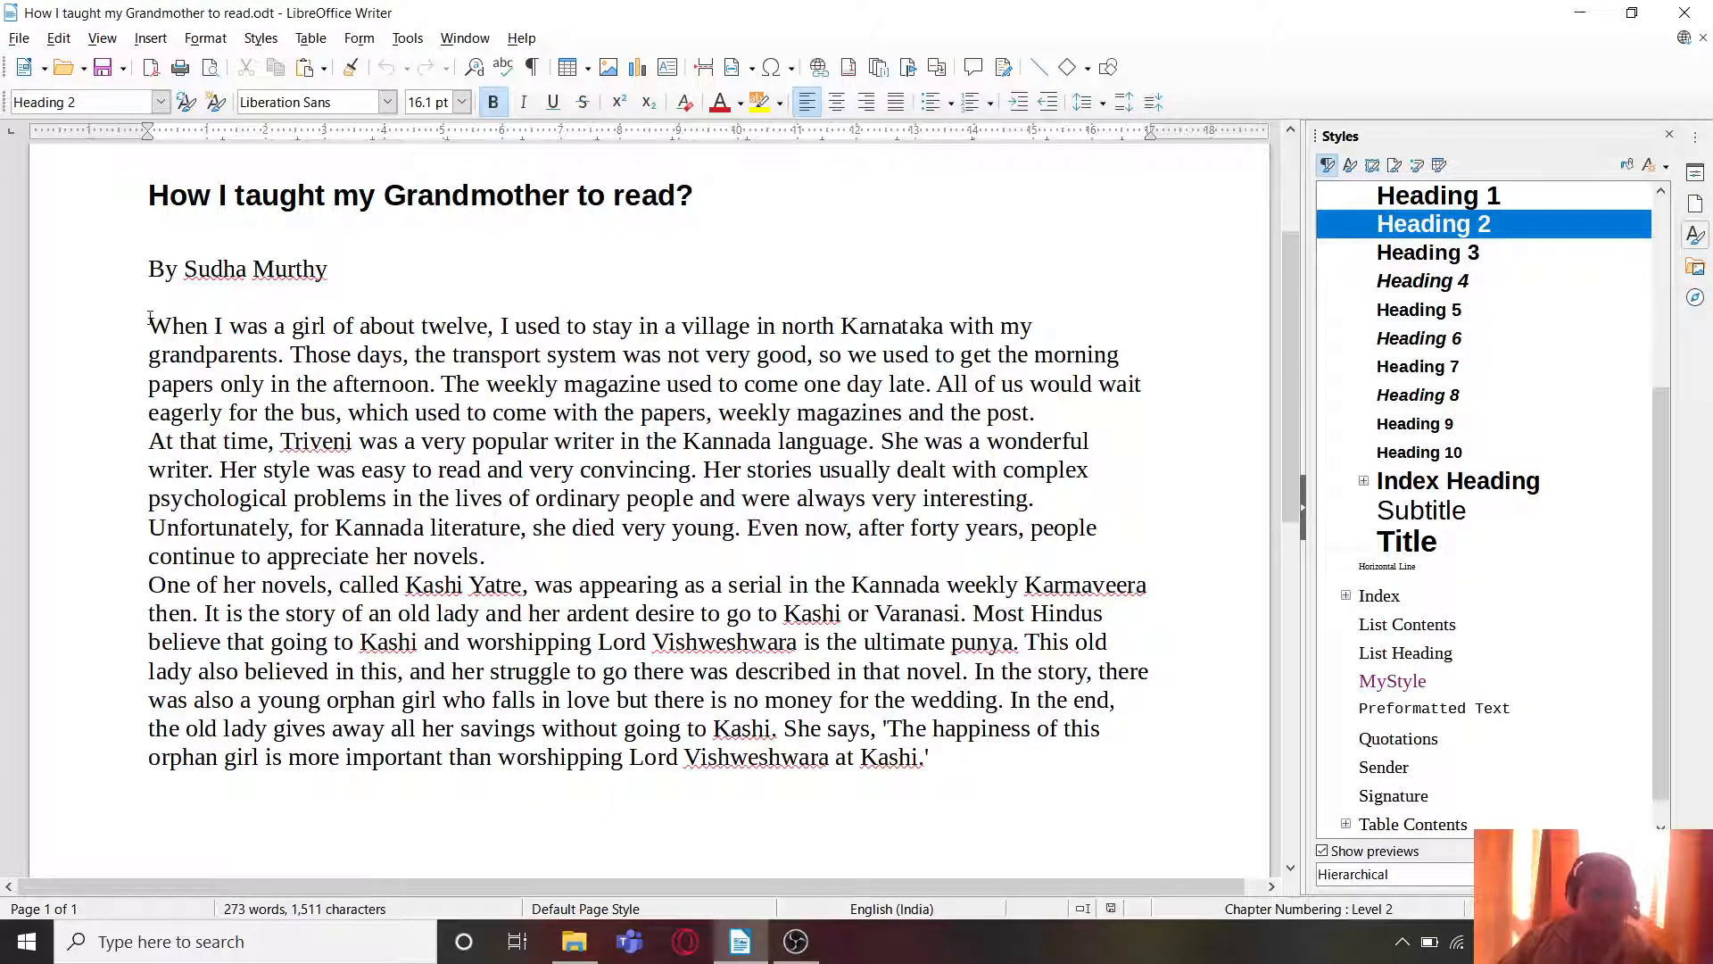
left_click_drag(149, 326, 185, 327)
left_click_drag(887, 382, 1049, 403)
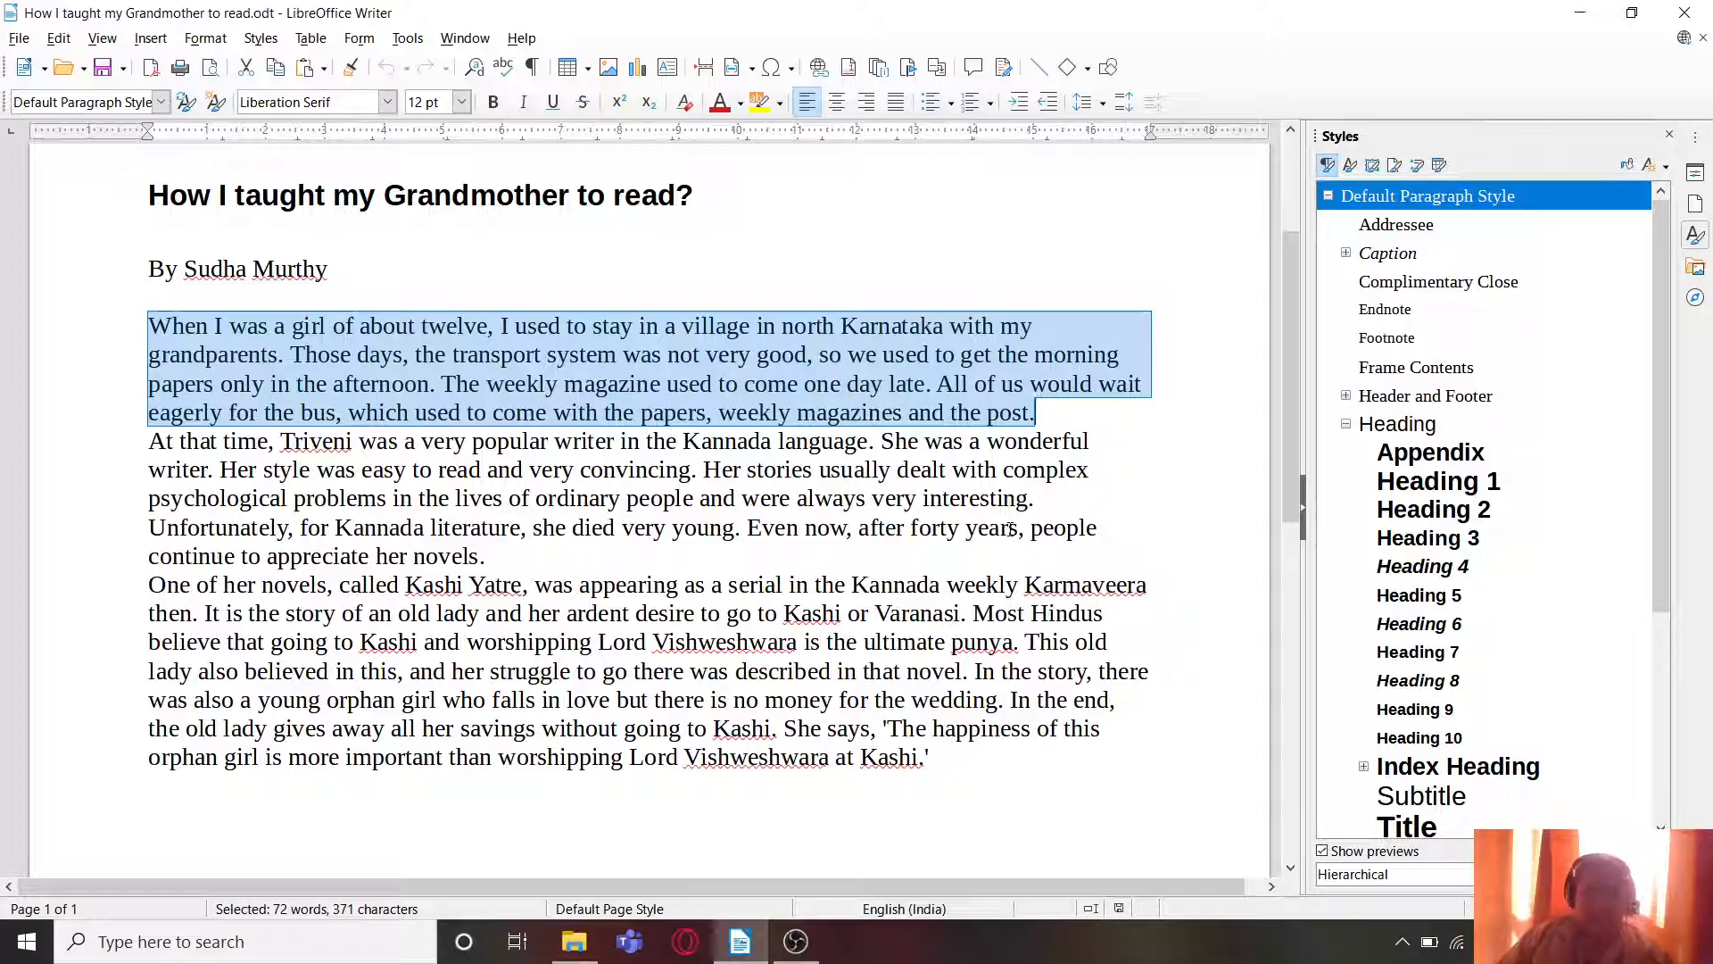
scroll(1398, 606, "down", 5)
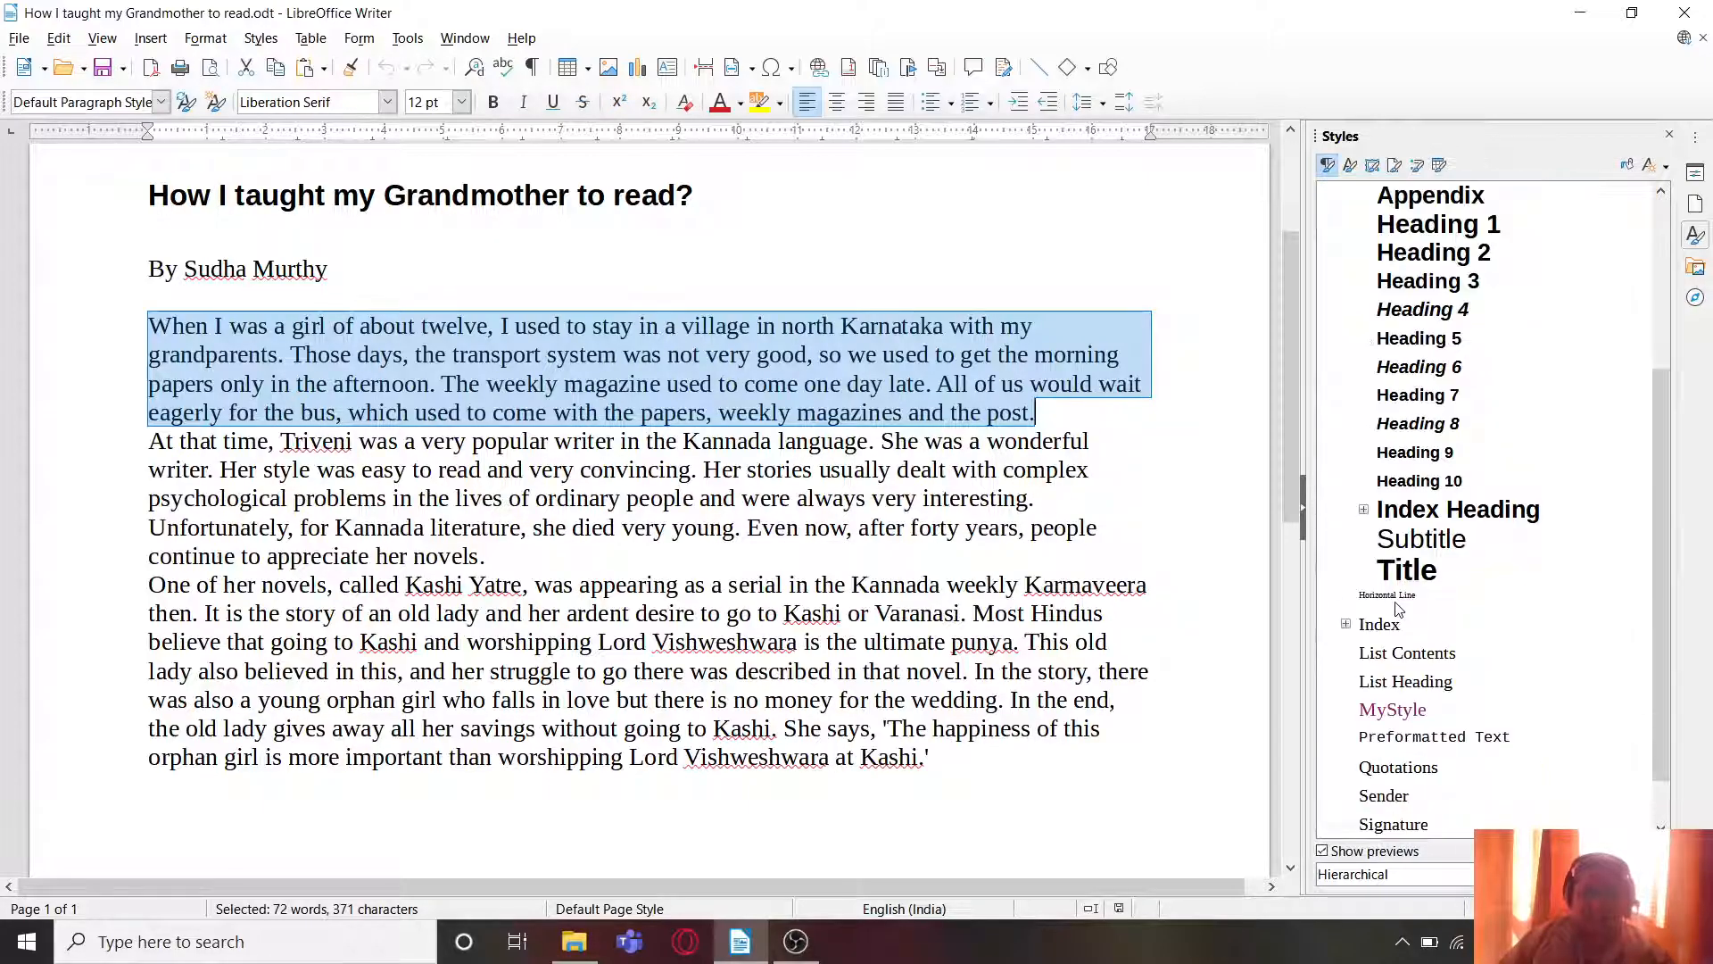
left_click(1197, 360)
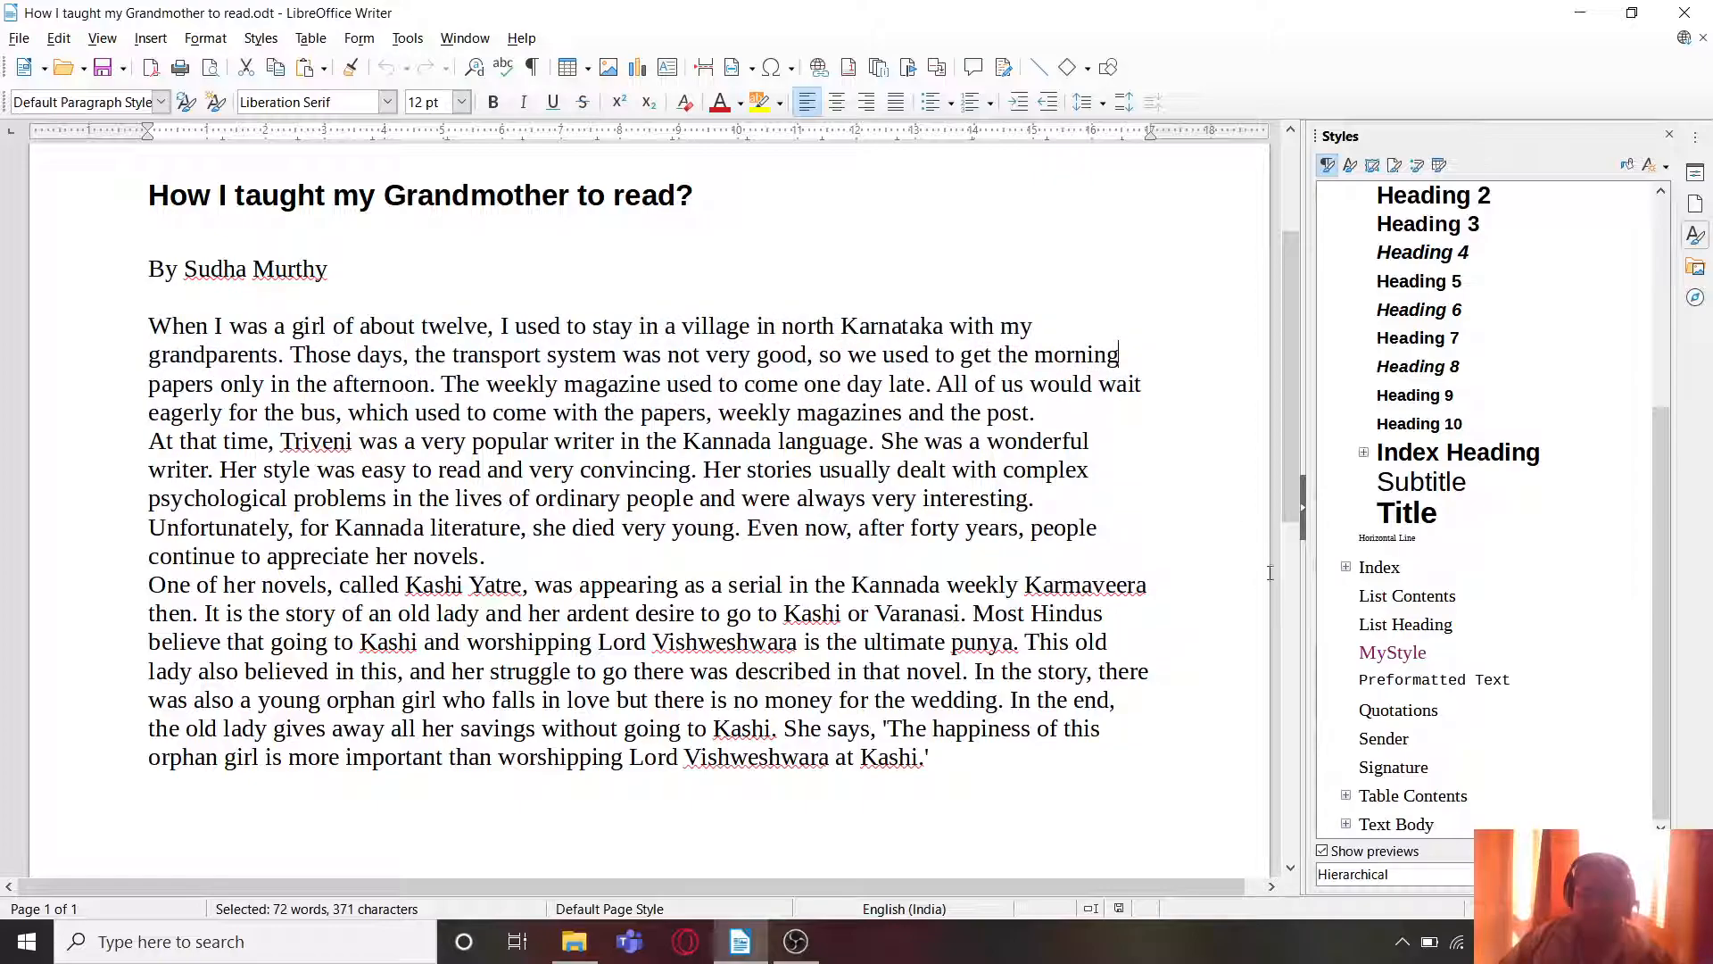
Step: Delete the custom MyStyle paragraph style
right_click(1395, 652)
left_click(1452, 729)
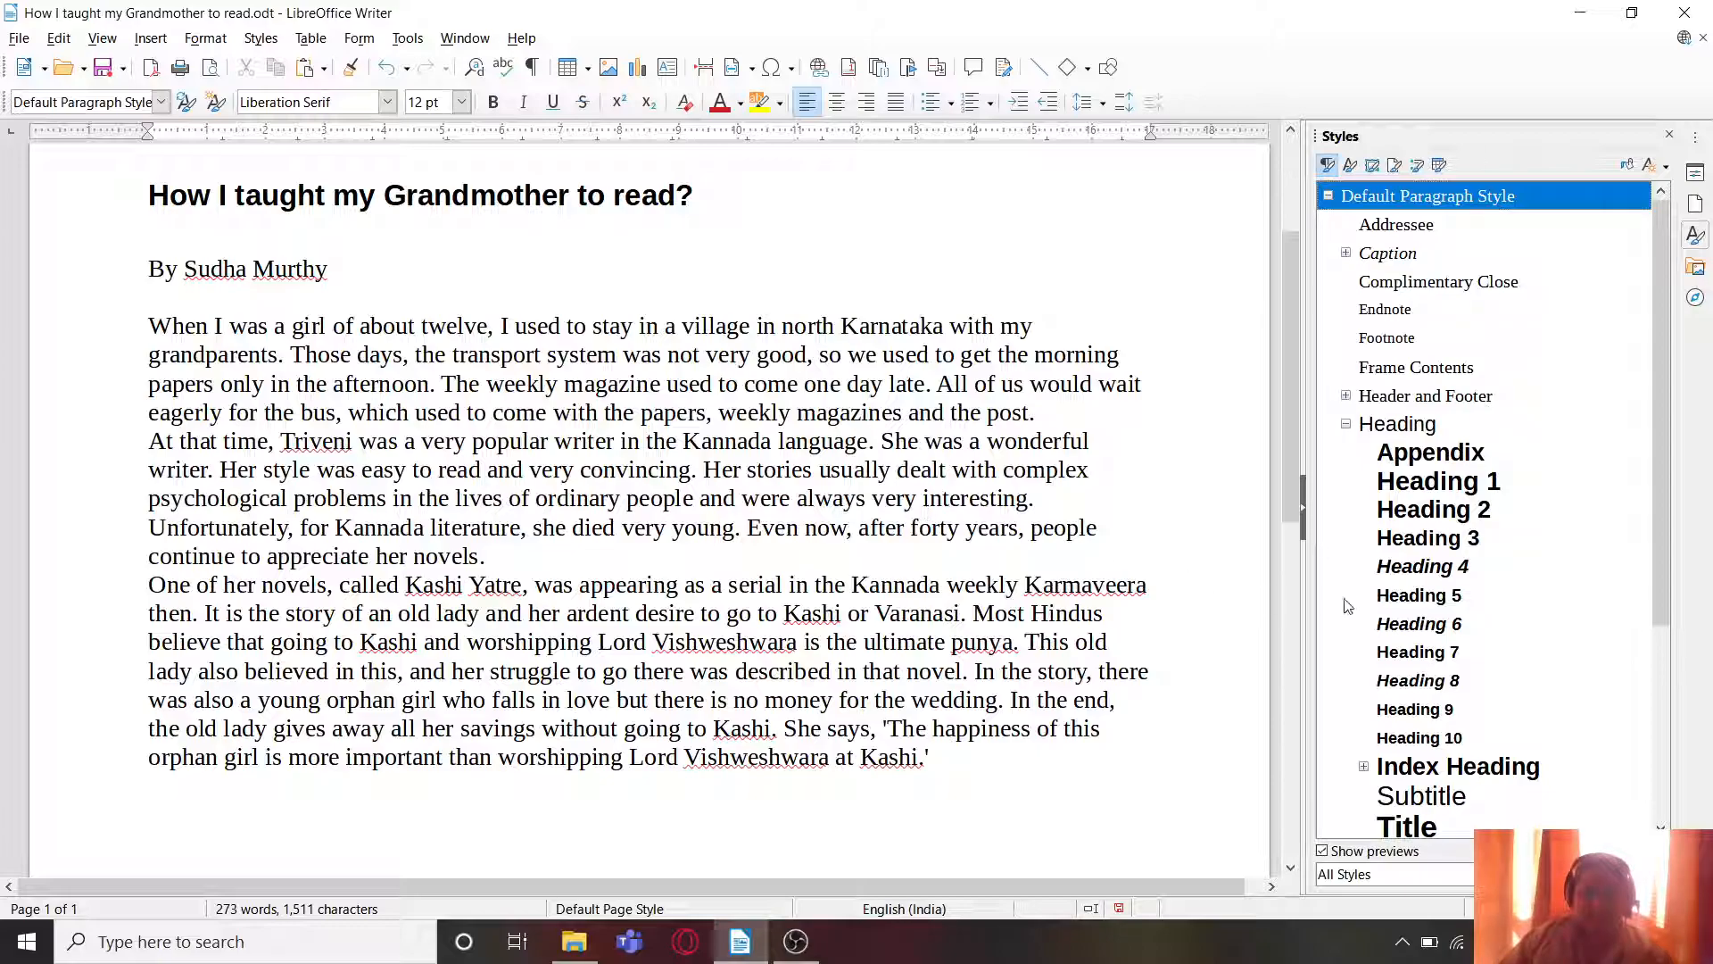
scroll(1340, 604, "down", 3)
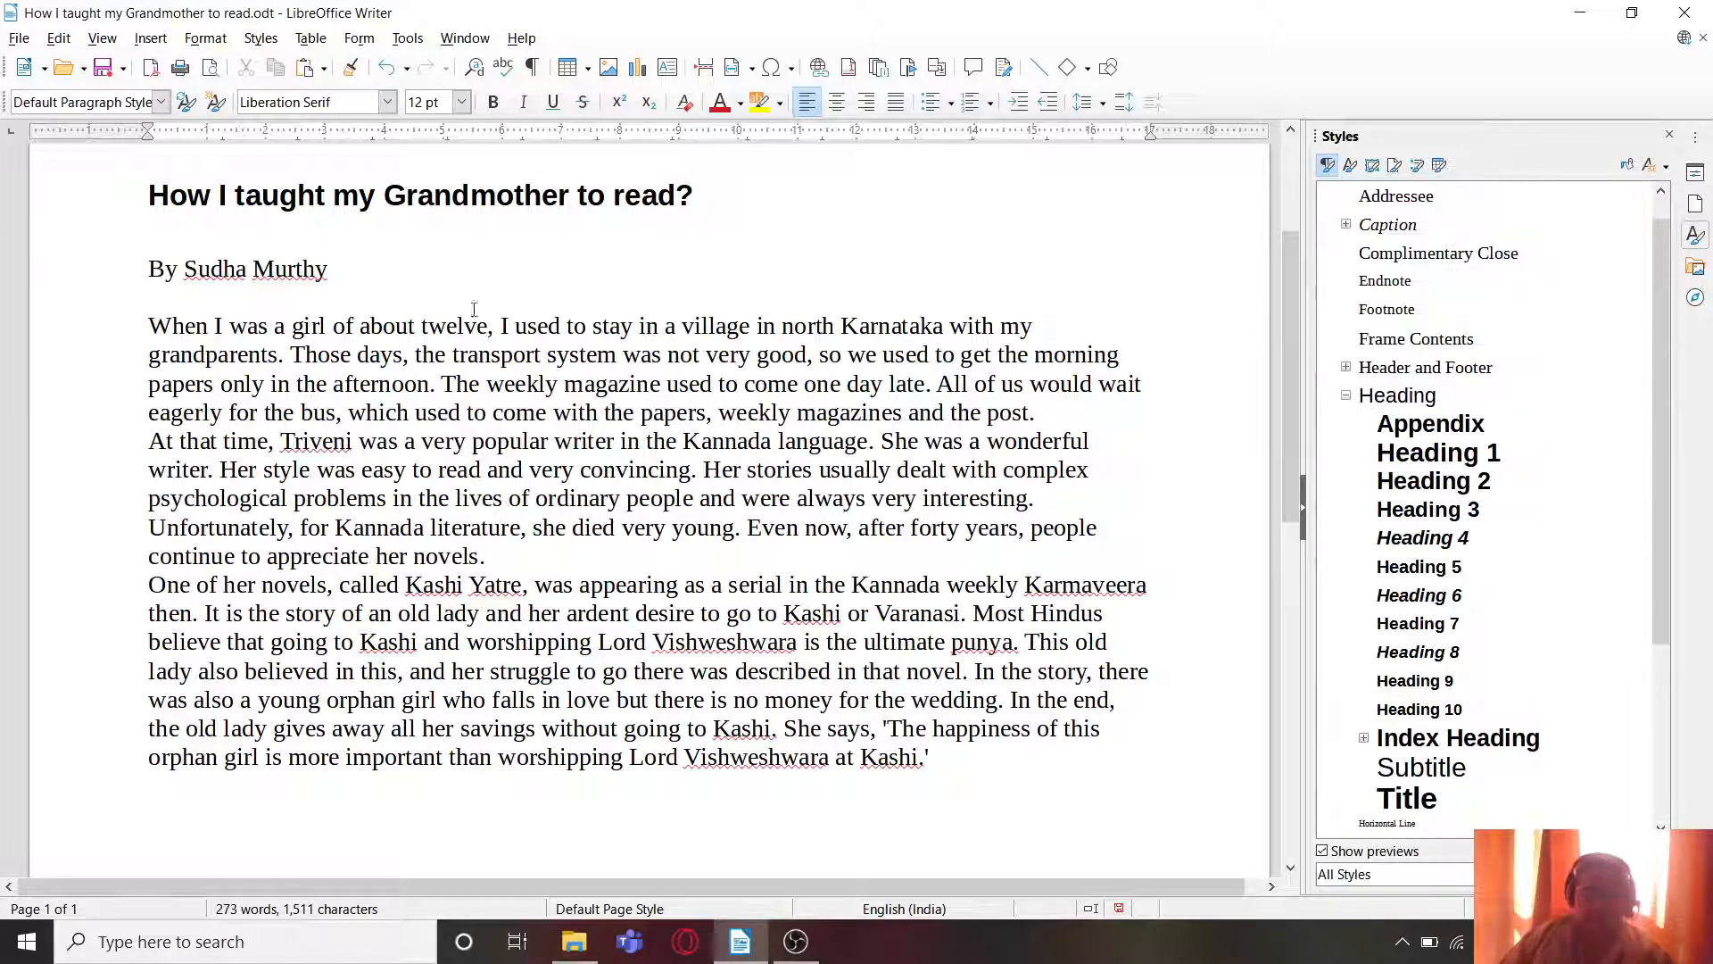
Step: Select the story's first body paragraph, beginning "When I was a girl", and set its font to Lucida Handwriting
left_click_drag(148, 325, 1035, 416)
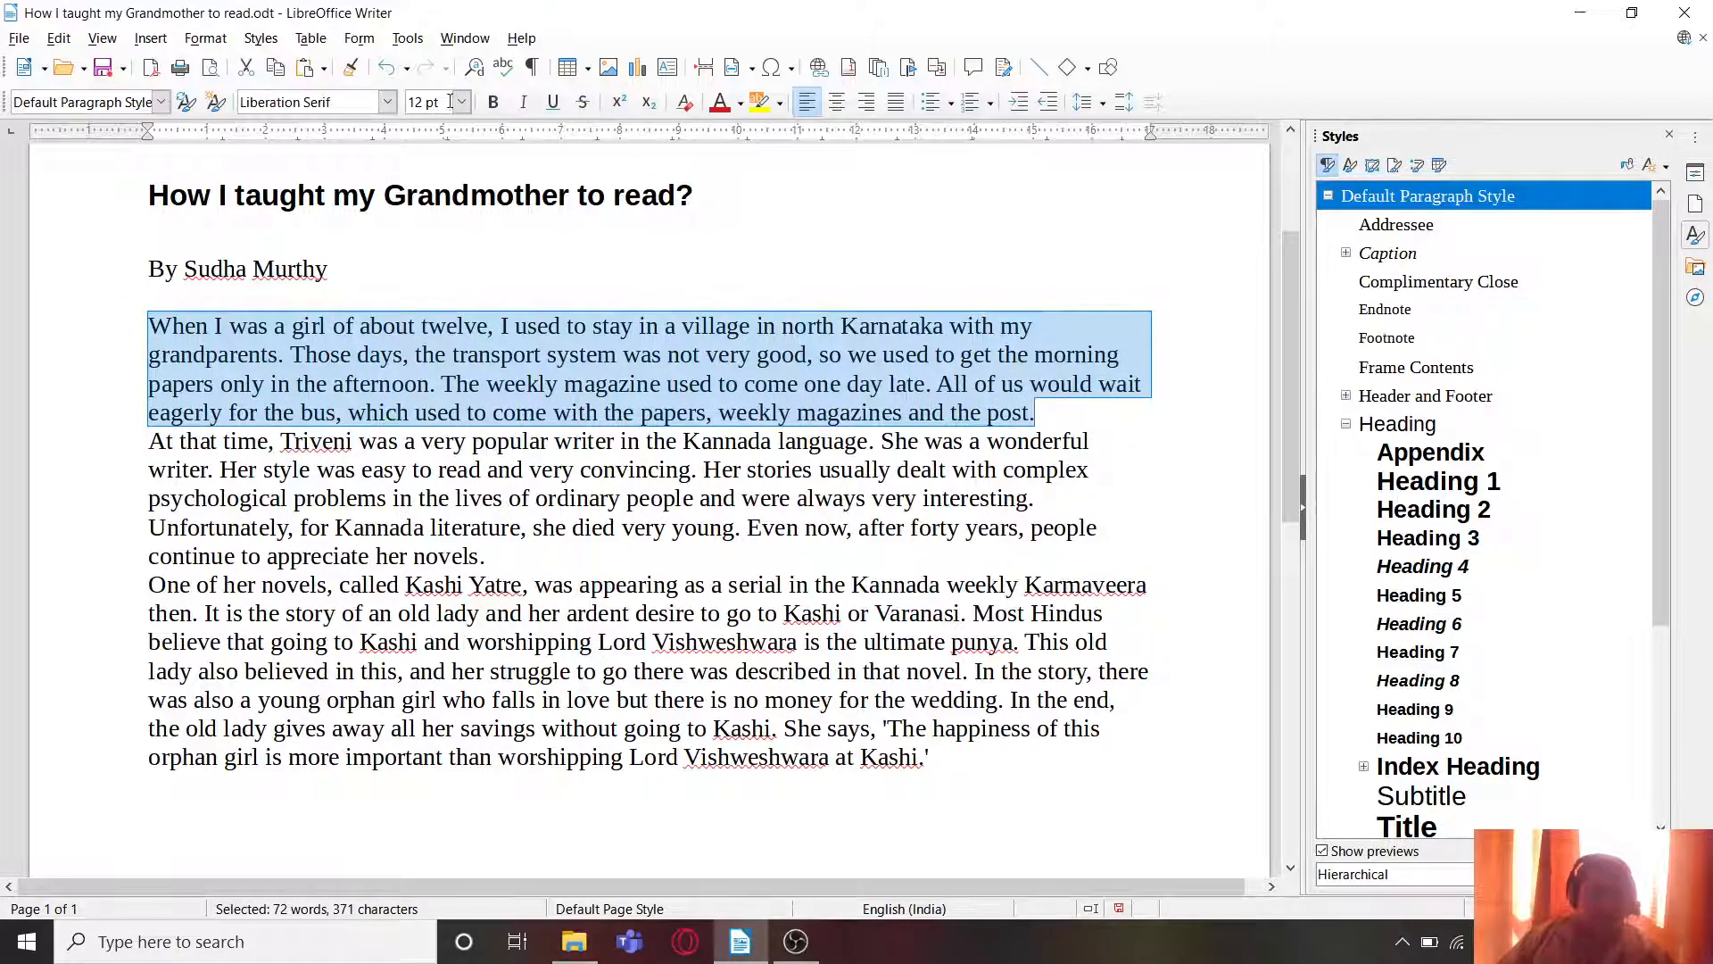
left_click(25, 941)
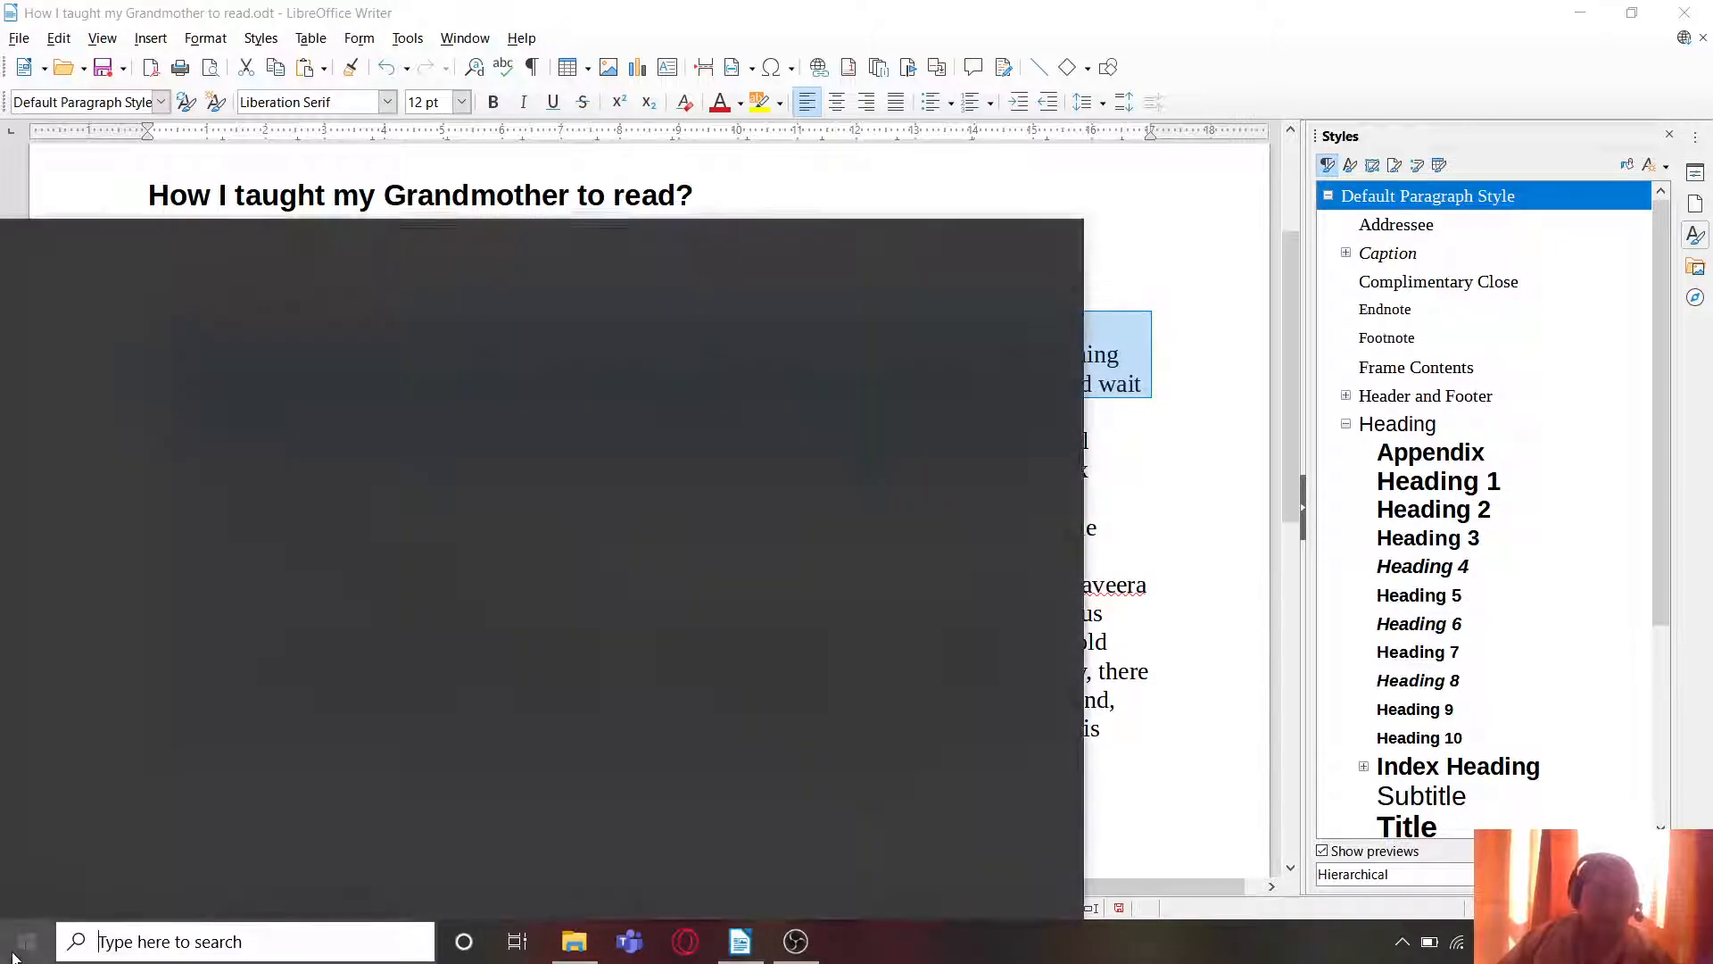
left_click(423, 801)
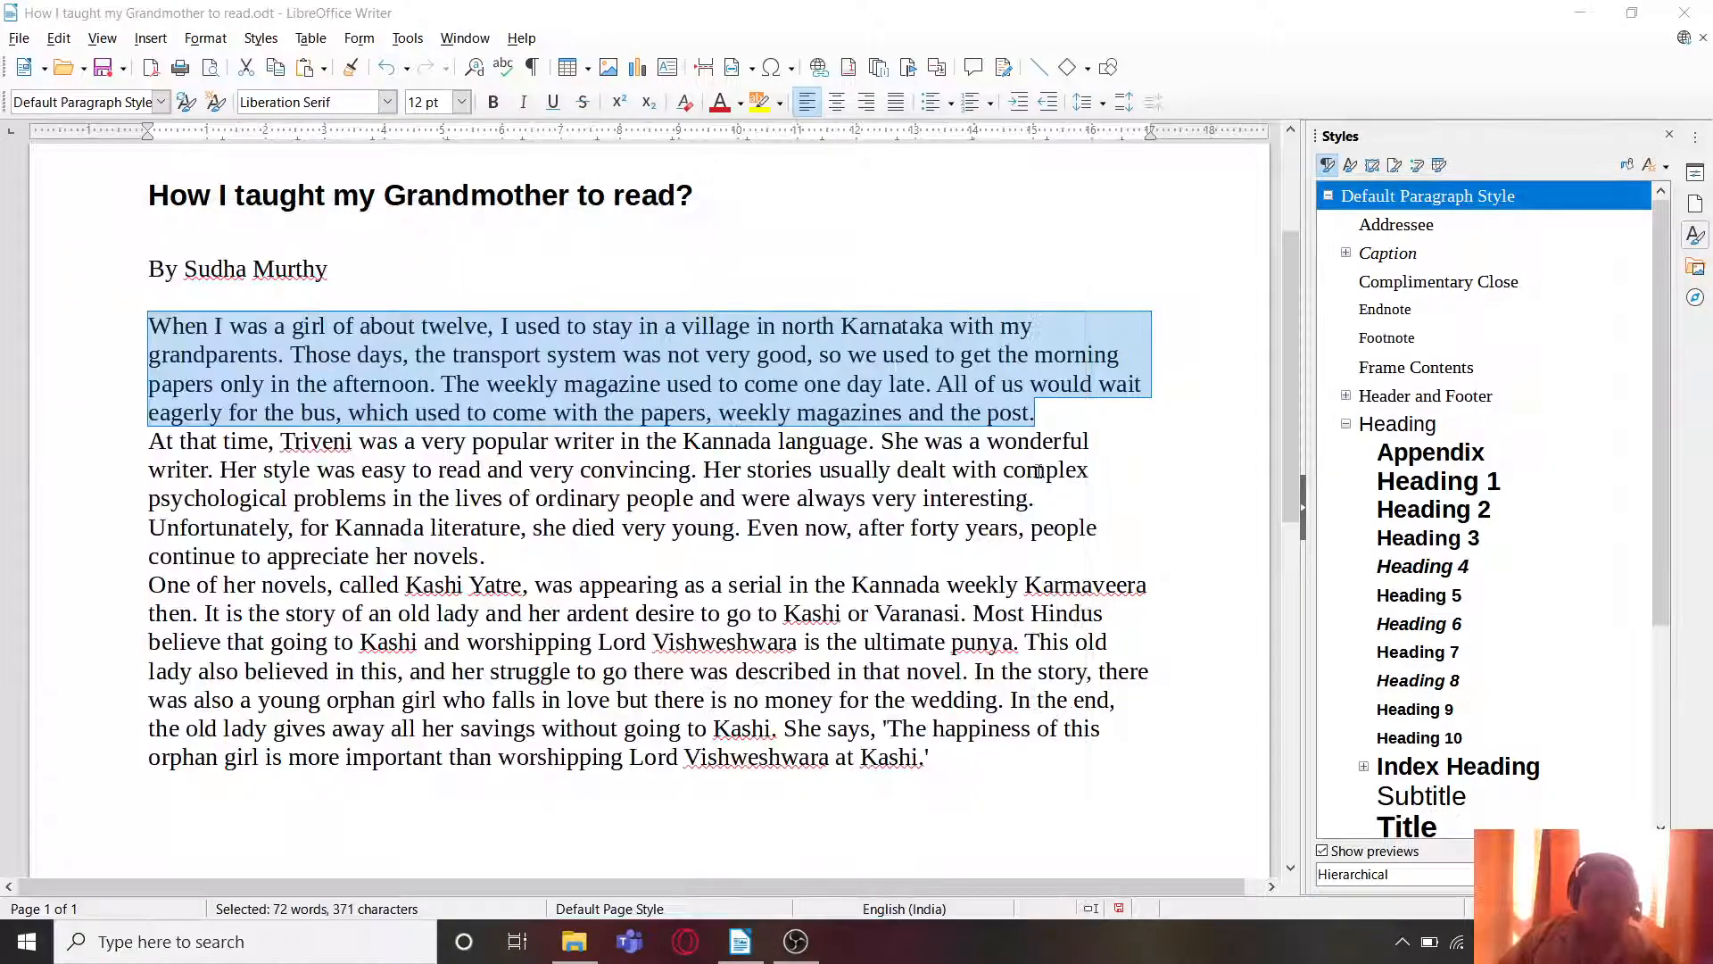
left_click(388, 101)
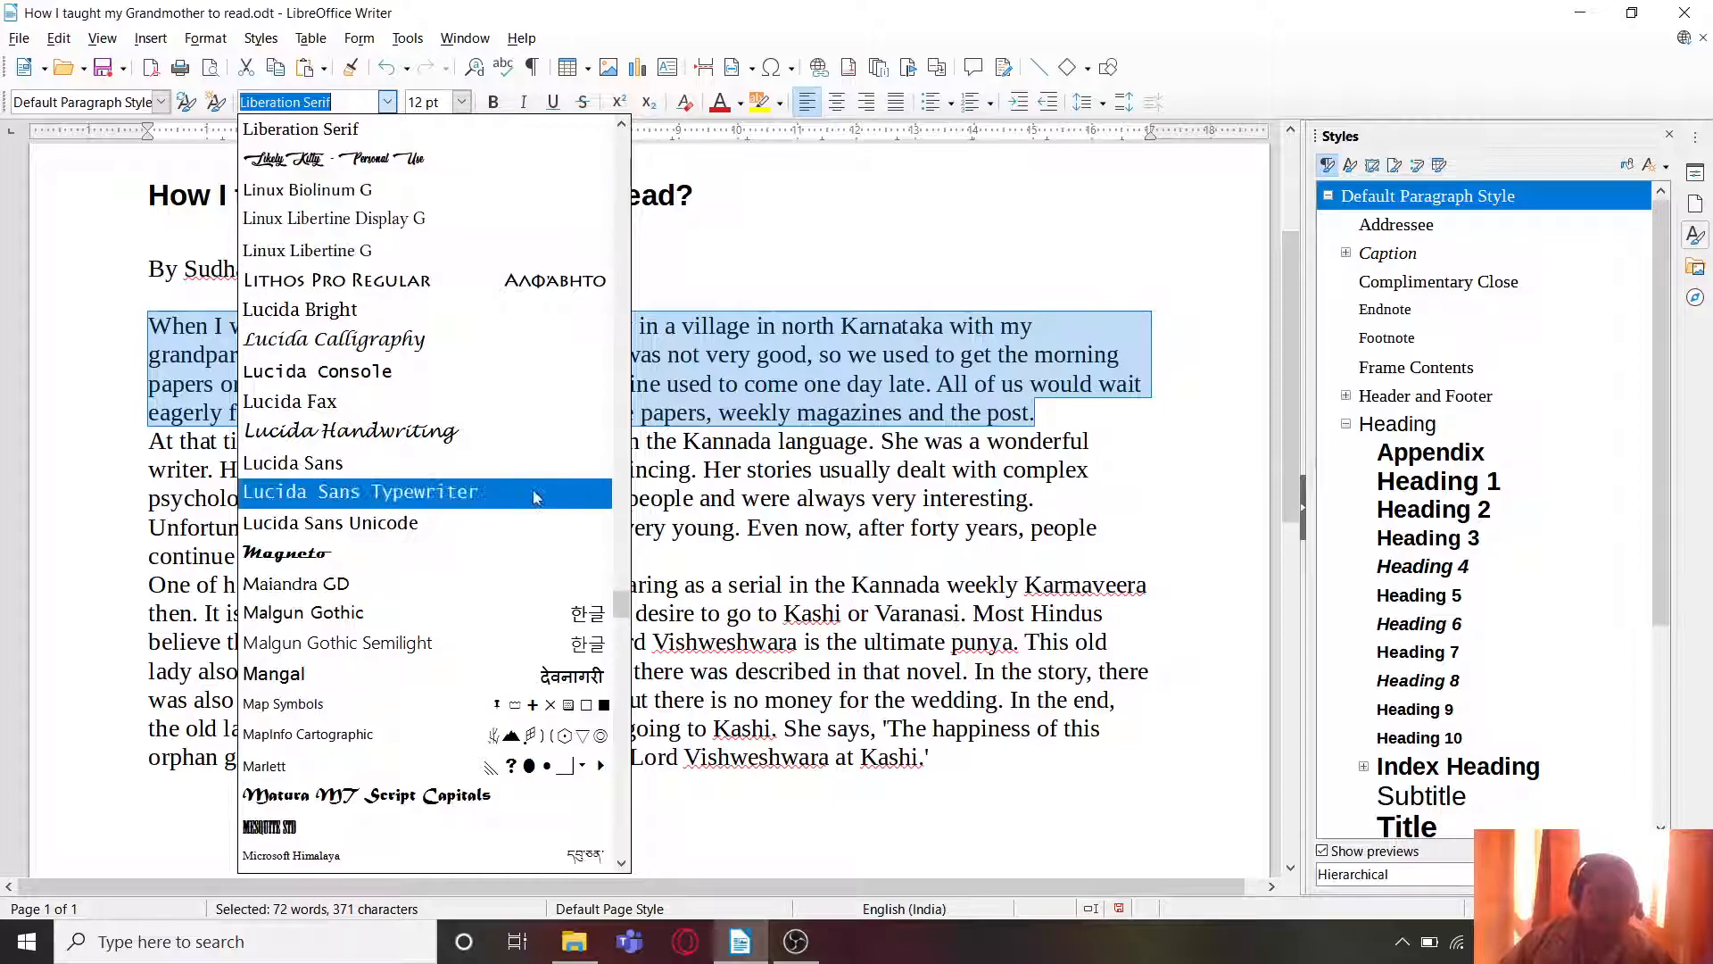
left_click(488, 430)
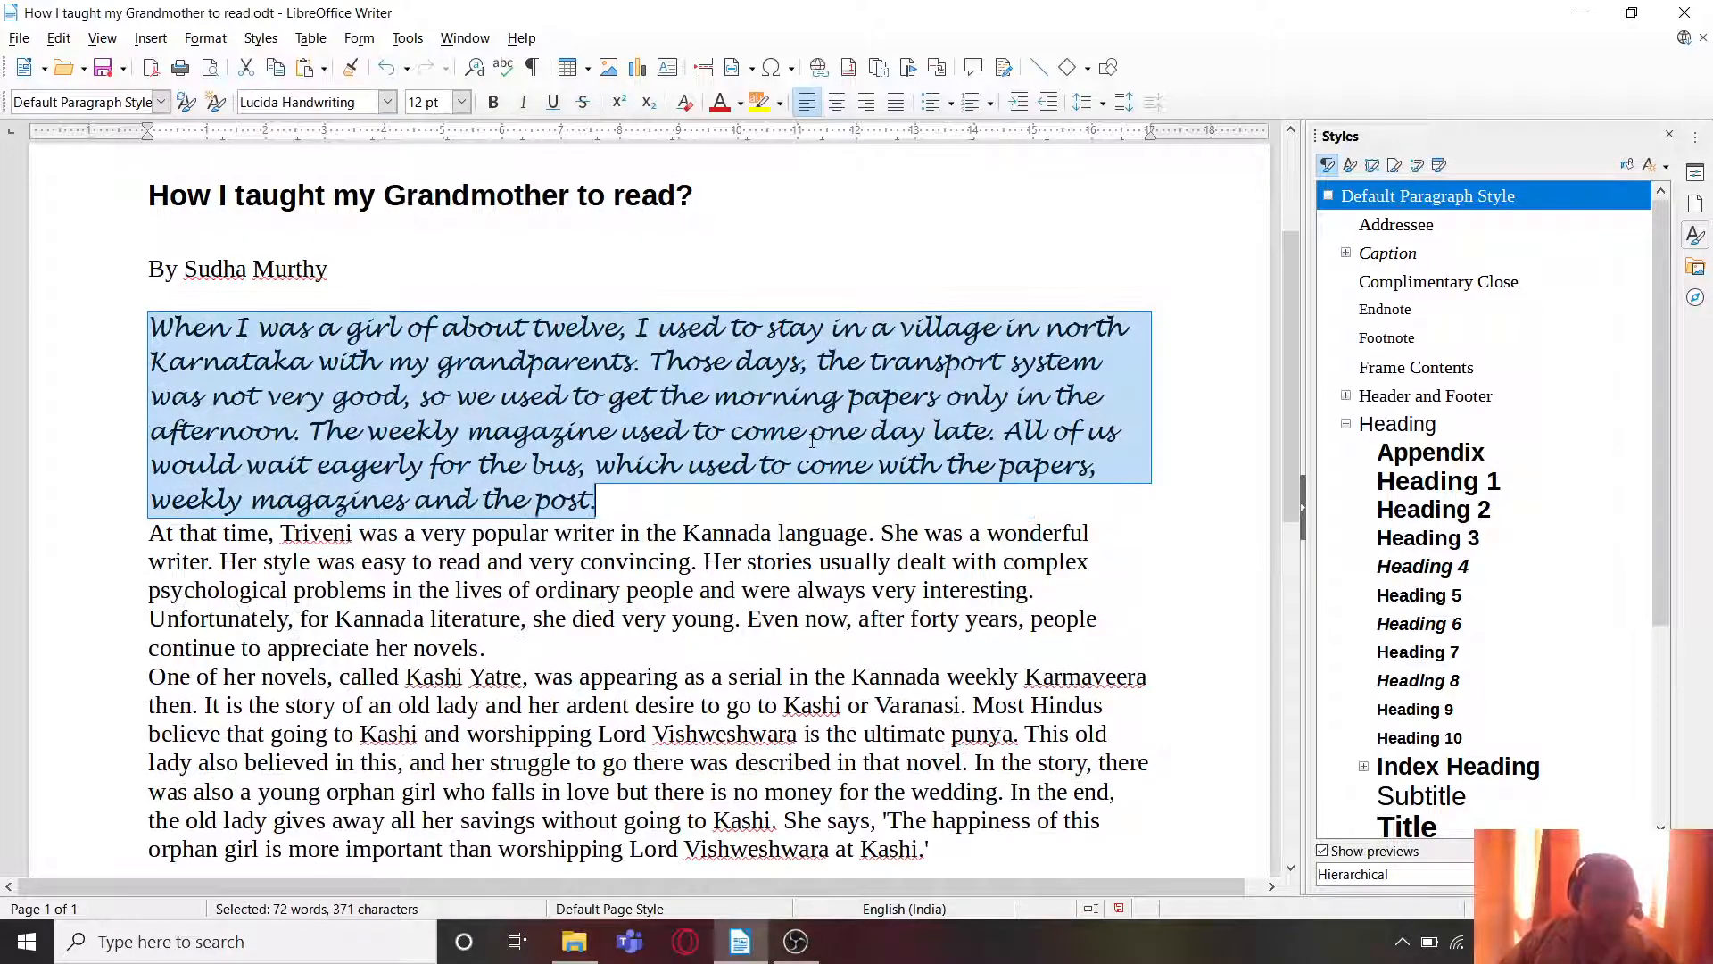
Step: Set the font size of the first body paragraph to 13 pt
left_click(461, 102)
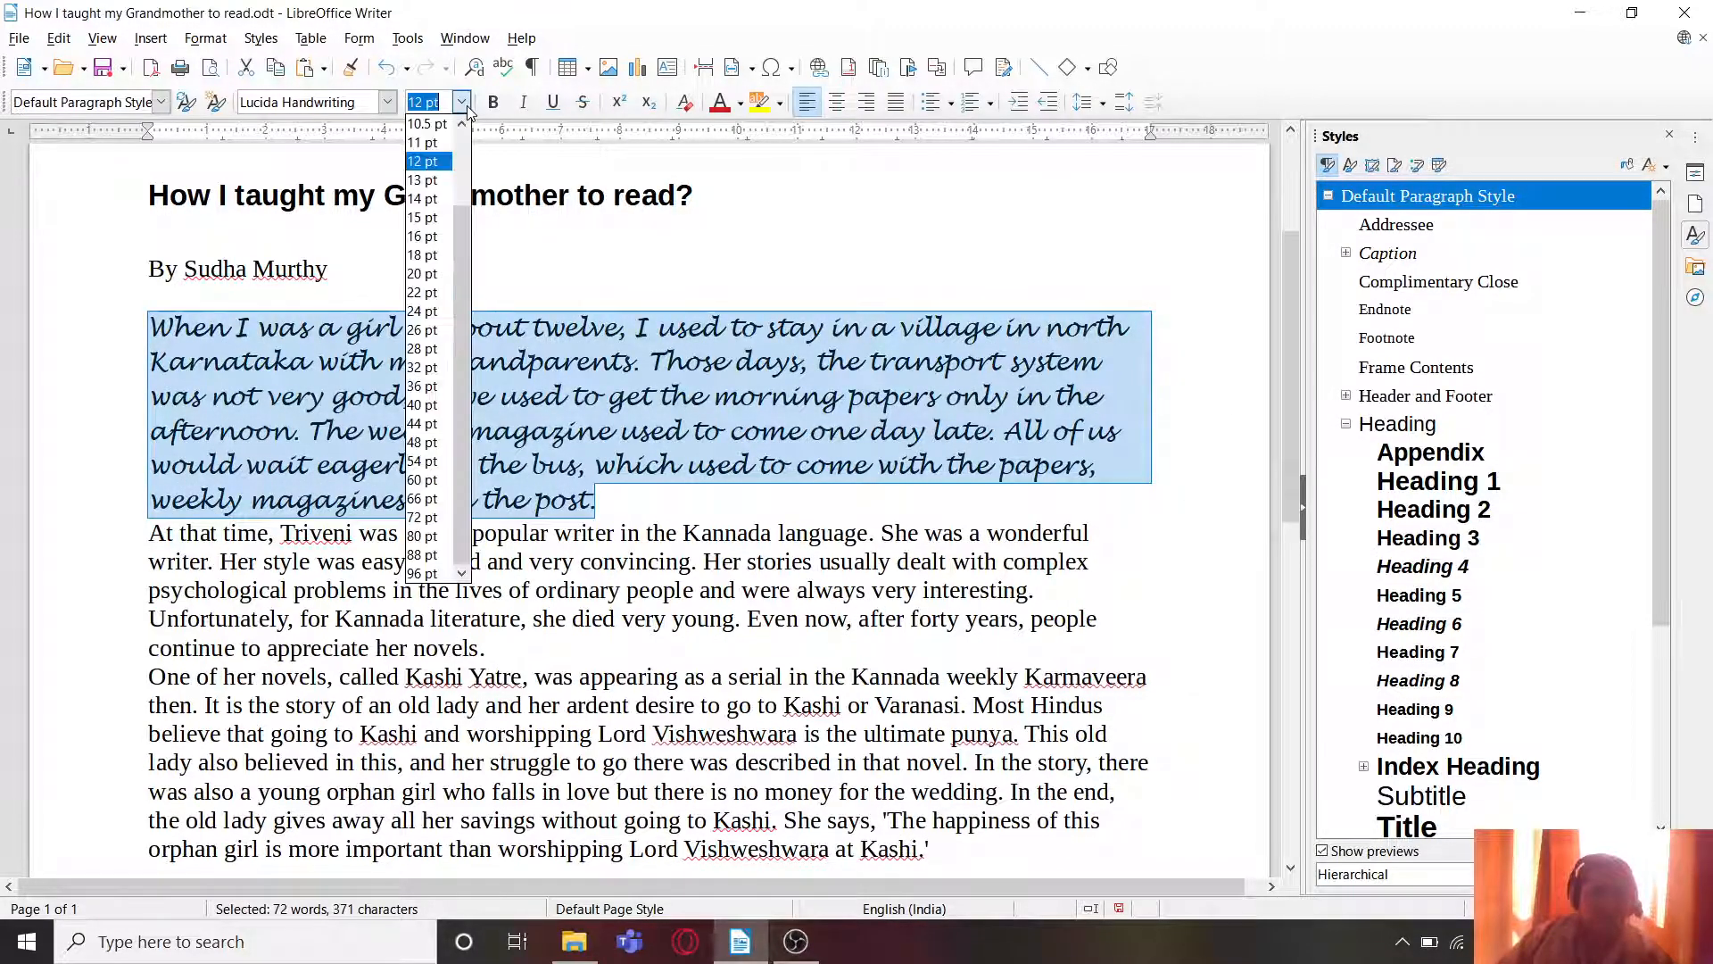
left_click(428, 181)
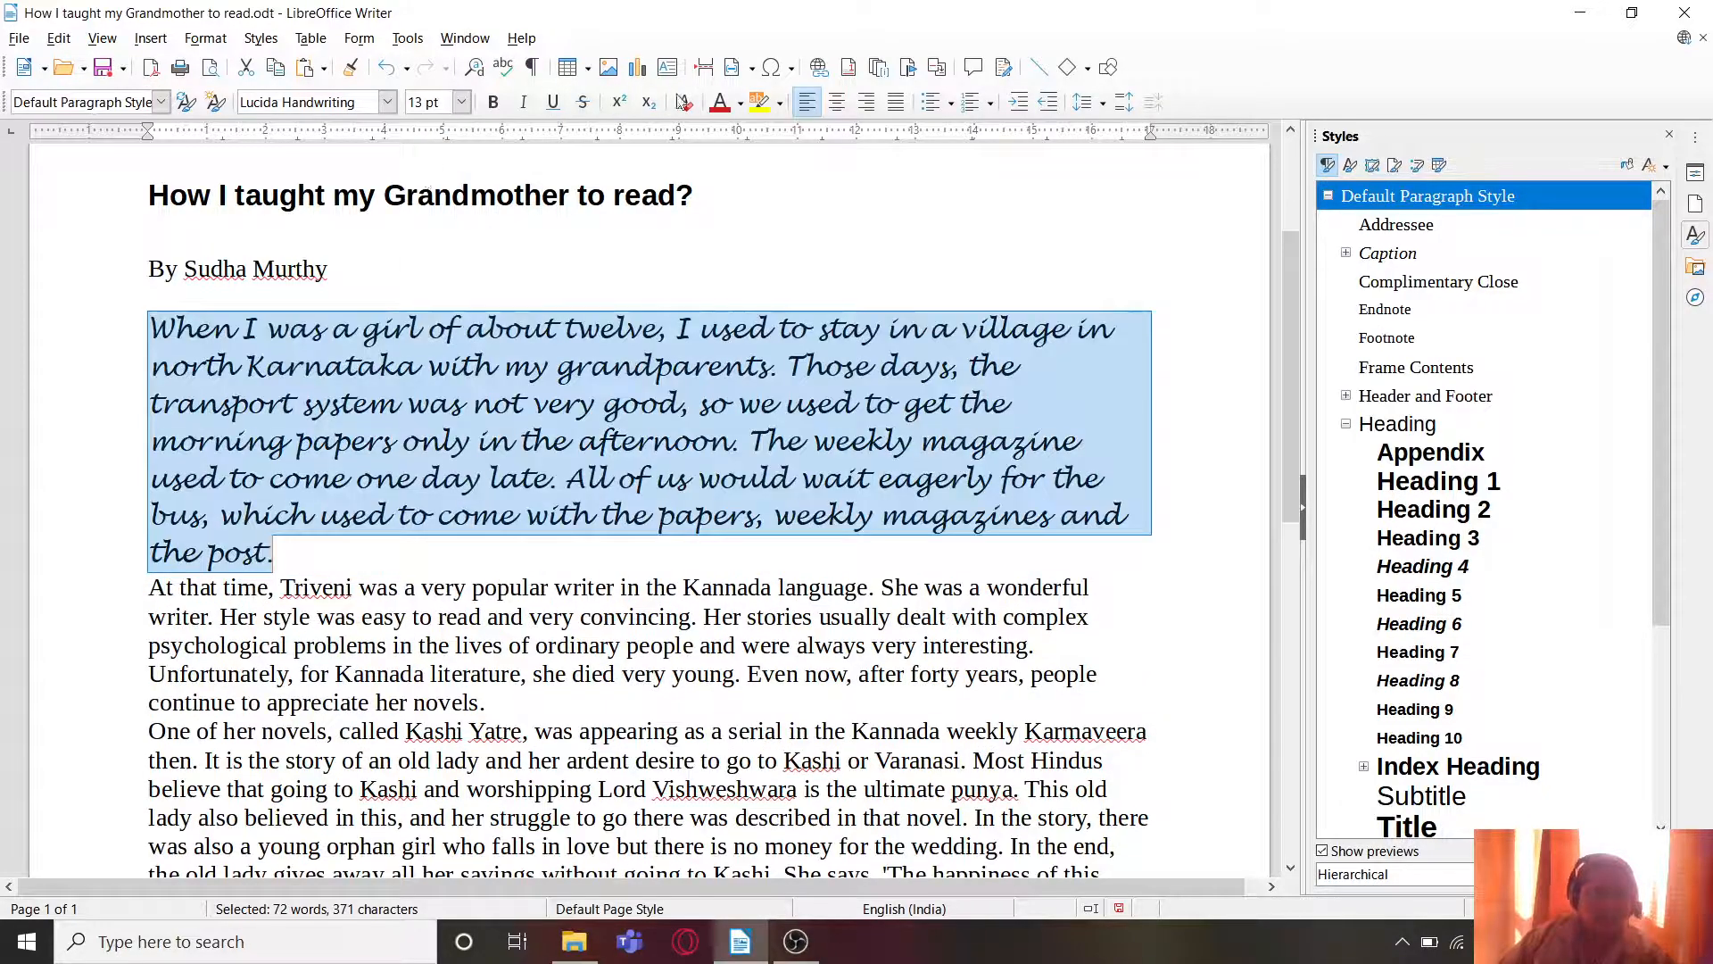
left_click(527, 105)
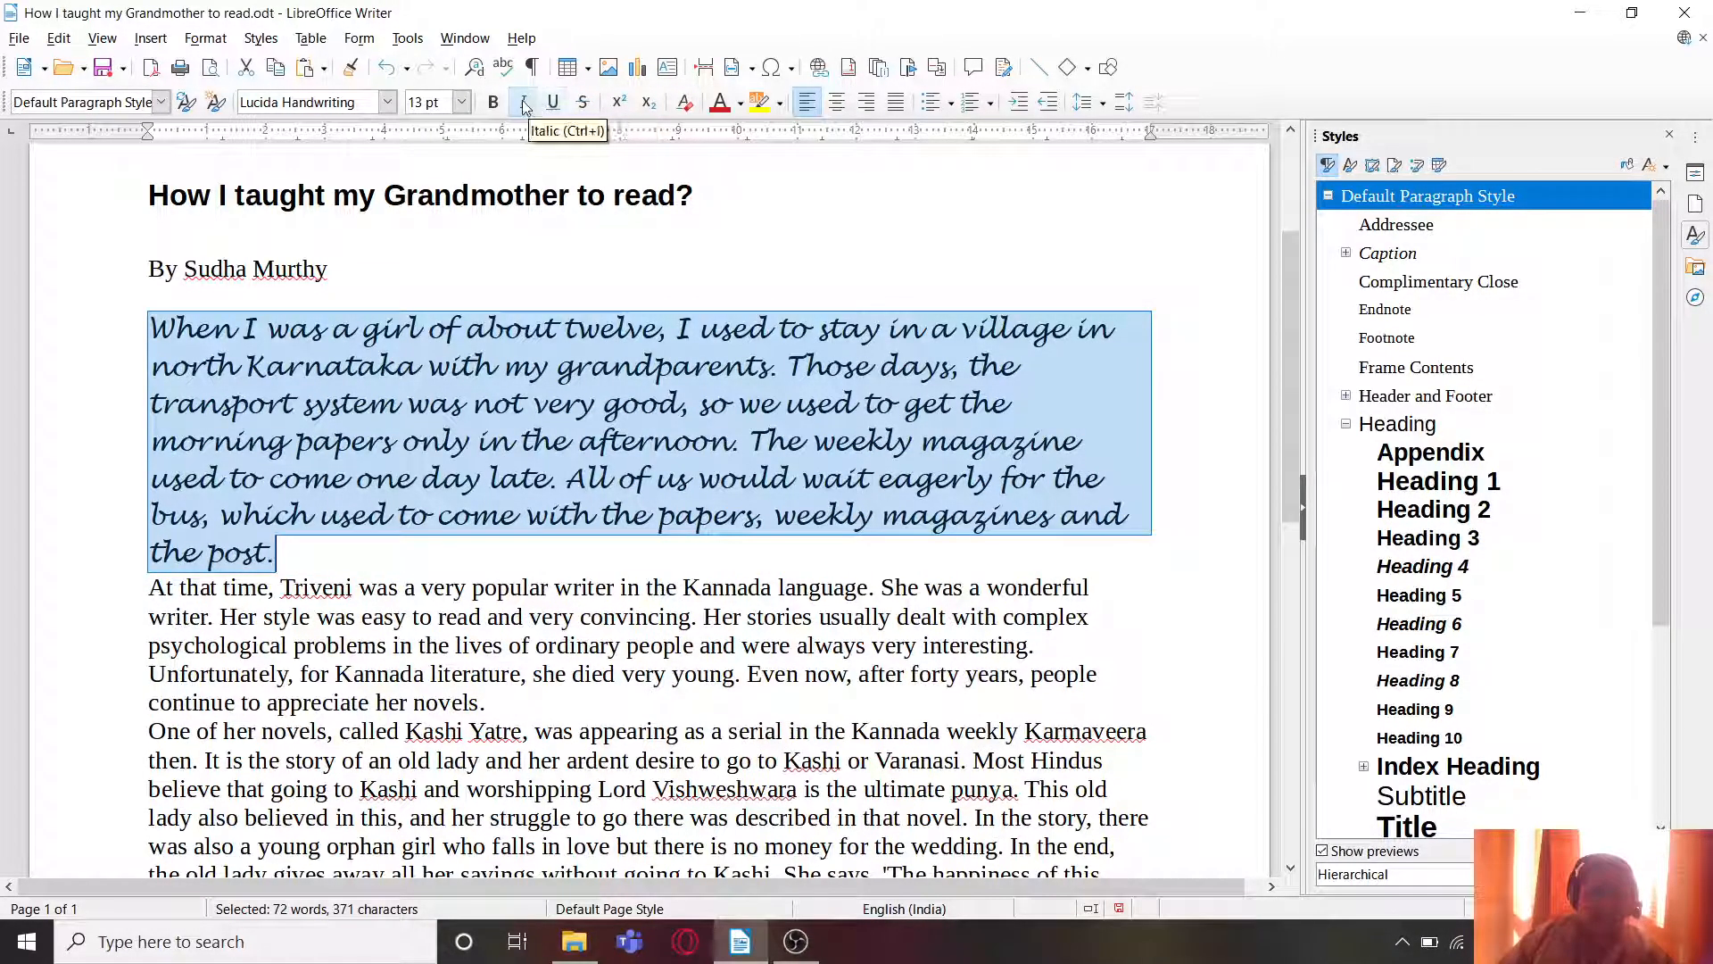
Step: Change the first body paragraph's text colour to dark purple, and replace it with red
left_click(741, 103)
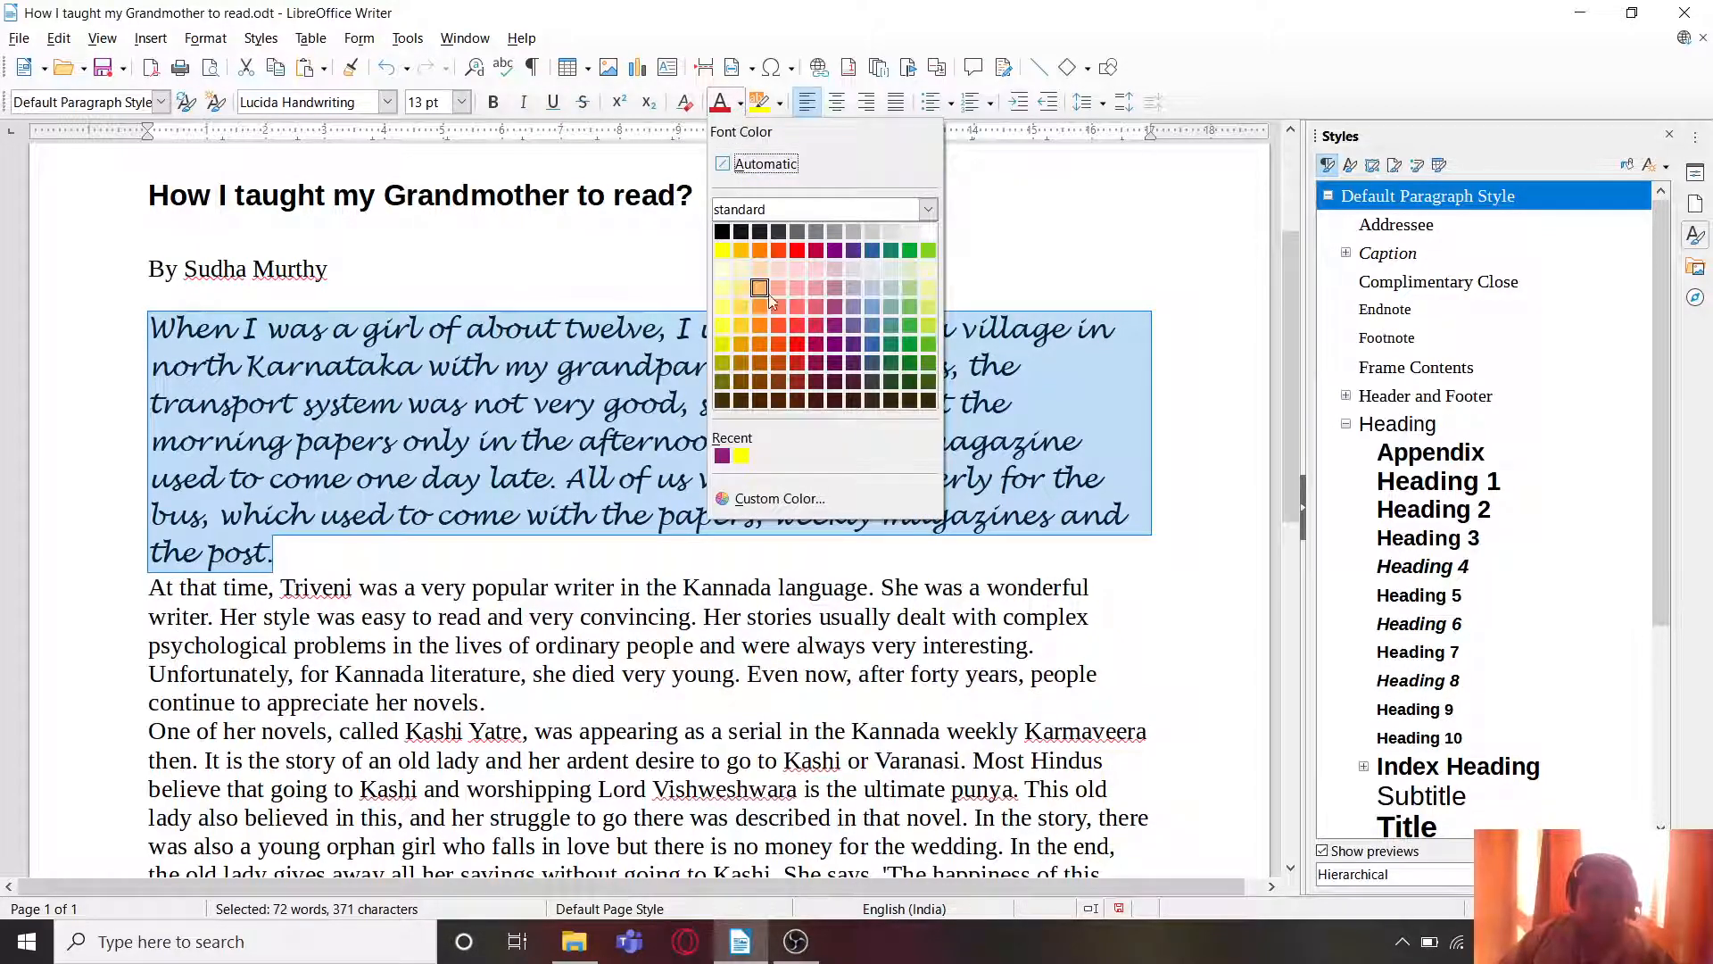
left_click(835, 362)
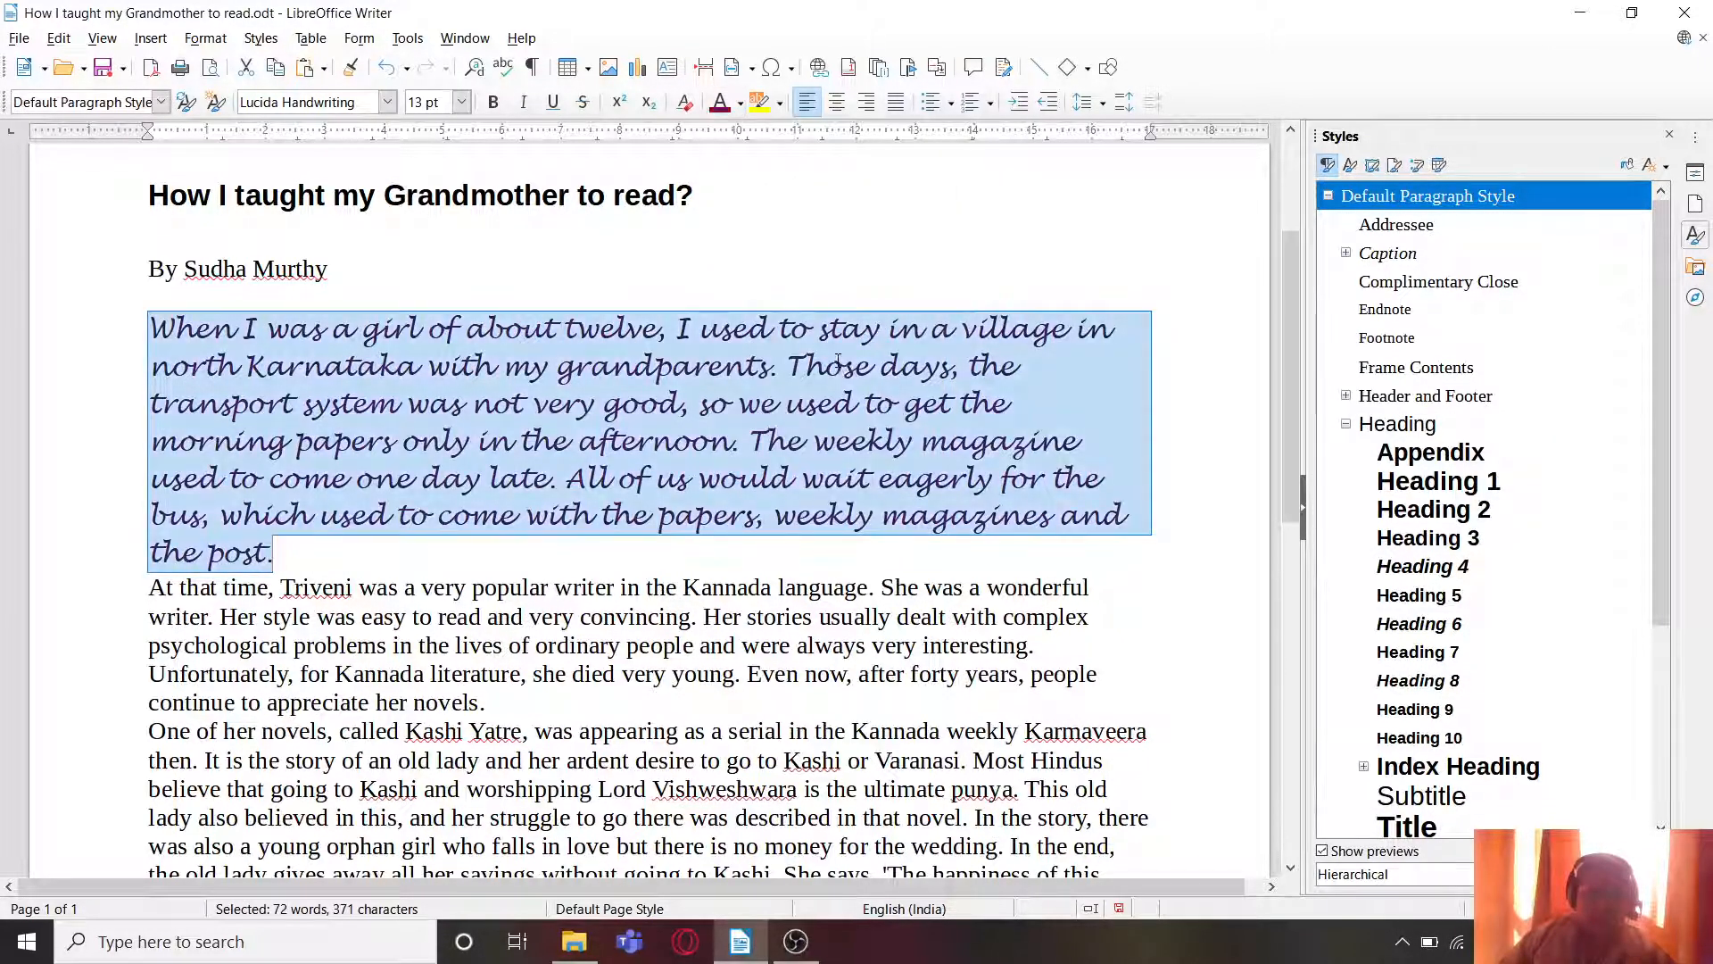
left_click(740, 105)
left_click(803, 248)
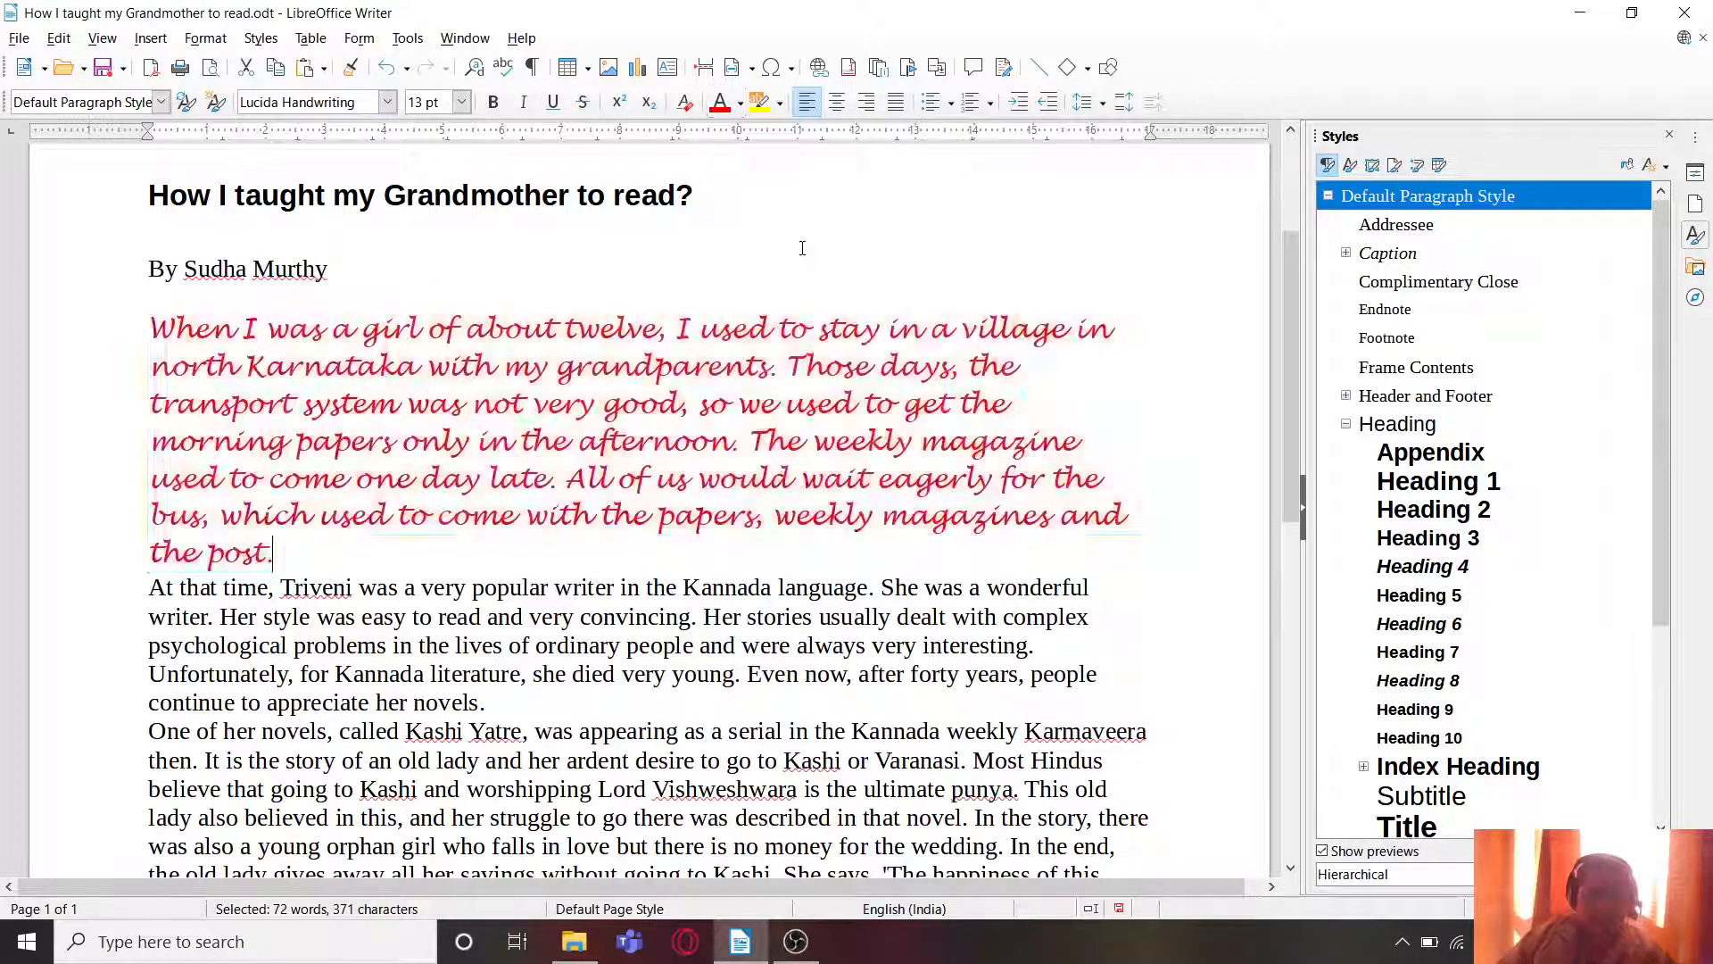
left_click(788, 427)
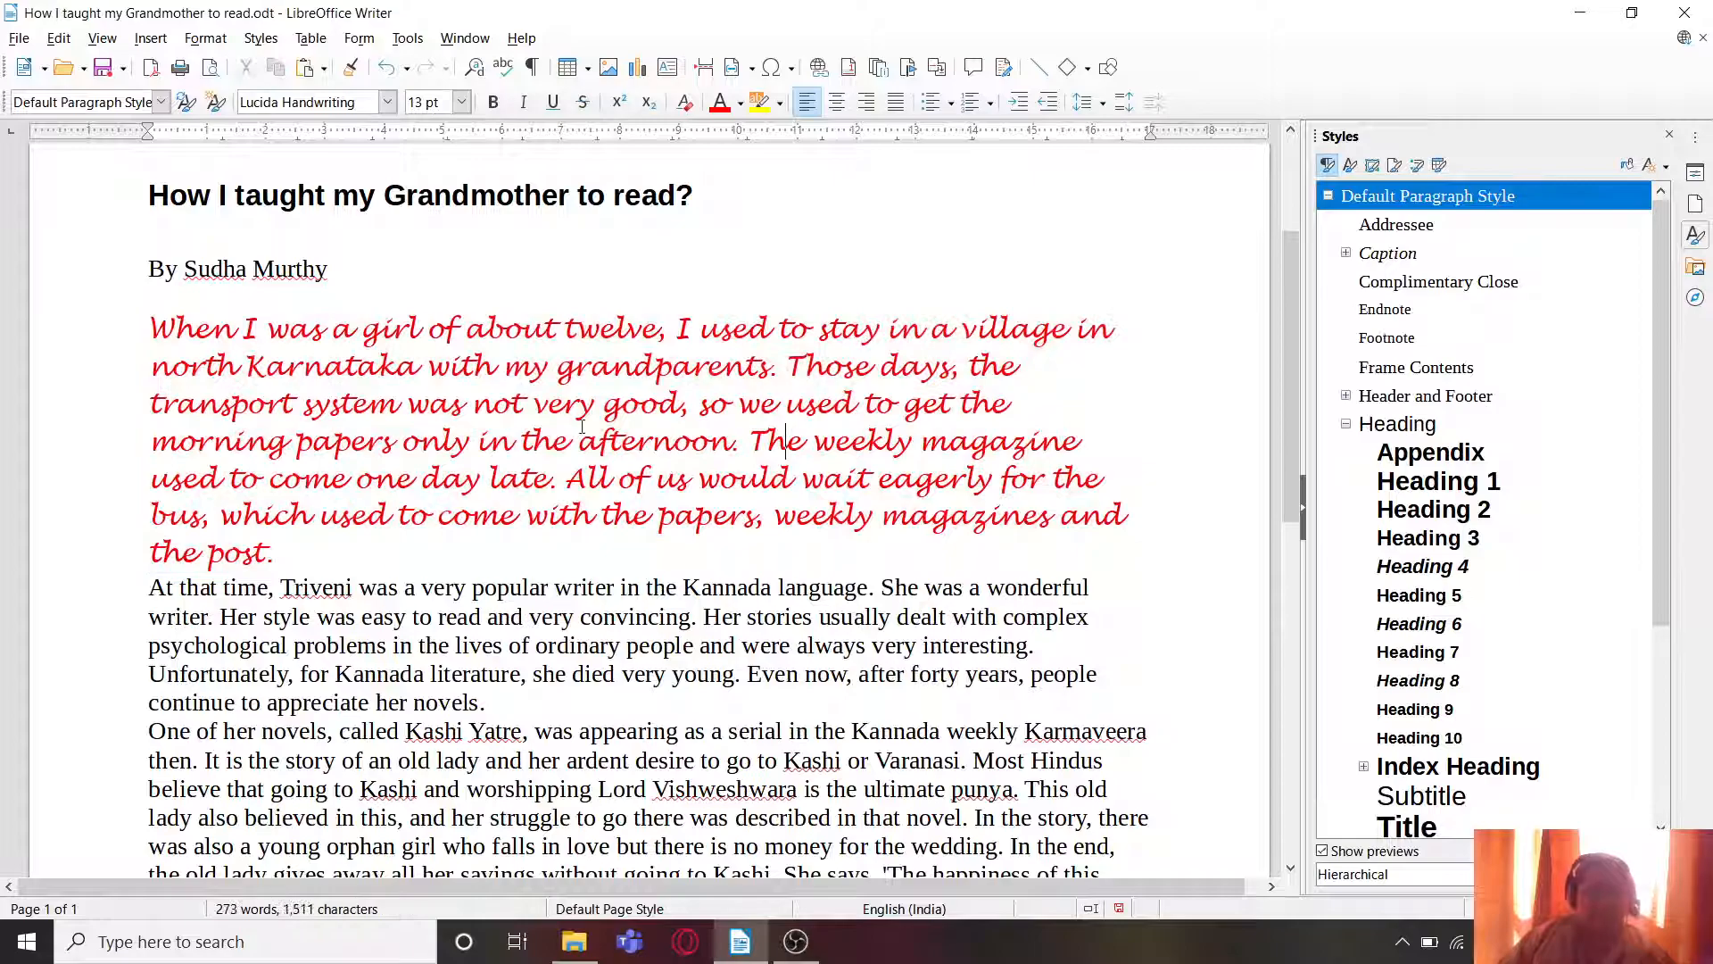
Step: Select the first body paragraph, beginning "When I was a girl", and set its first-line indent to 1.00 cm
left_click_drag(140, 333, 276, 561)
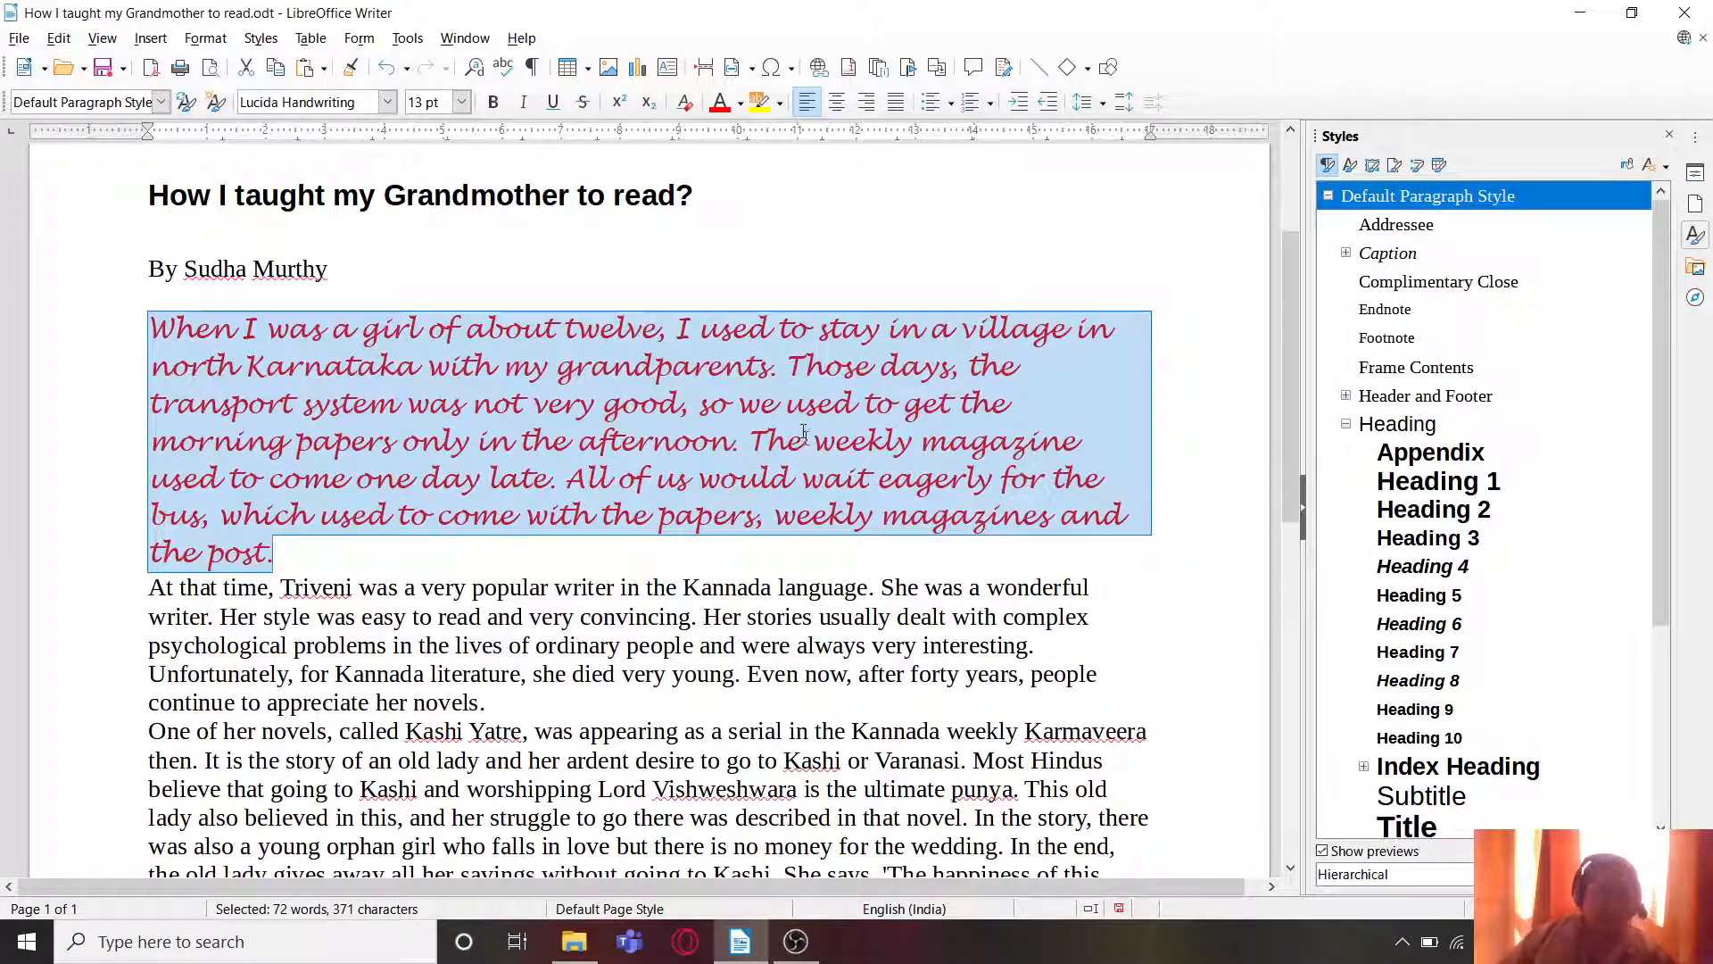
left_click(207, 39)
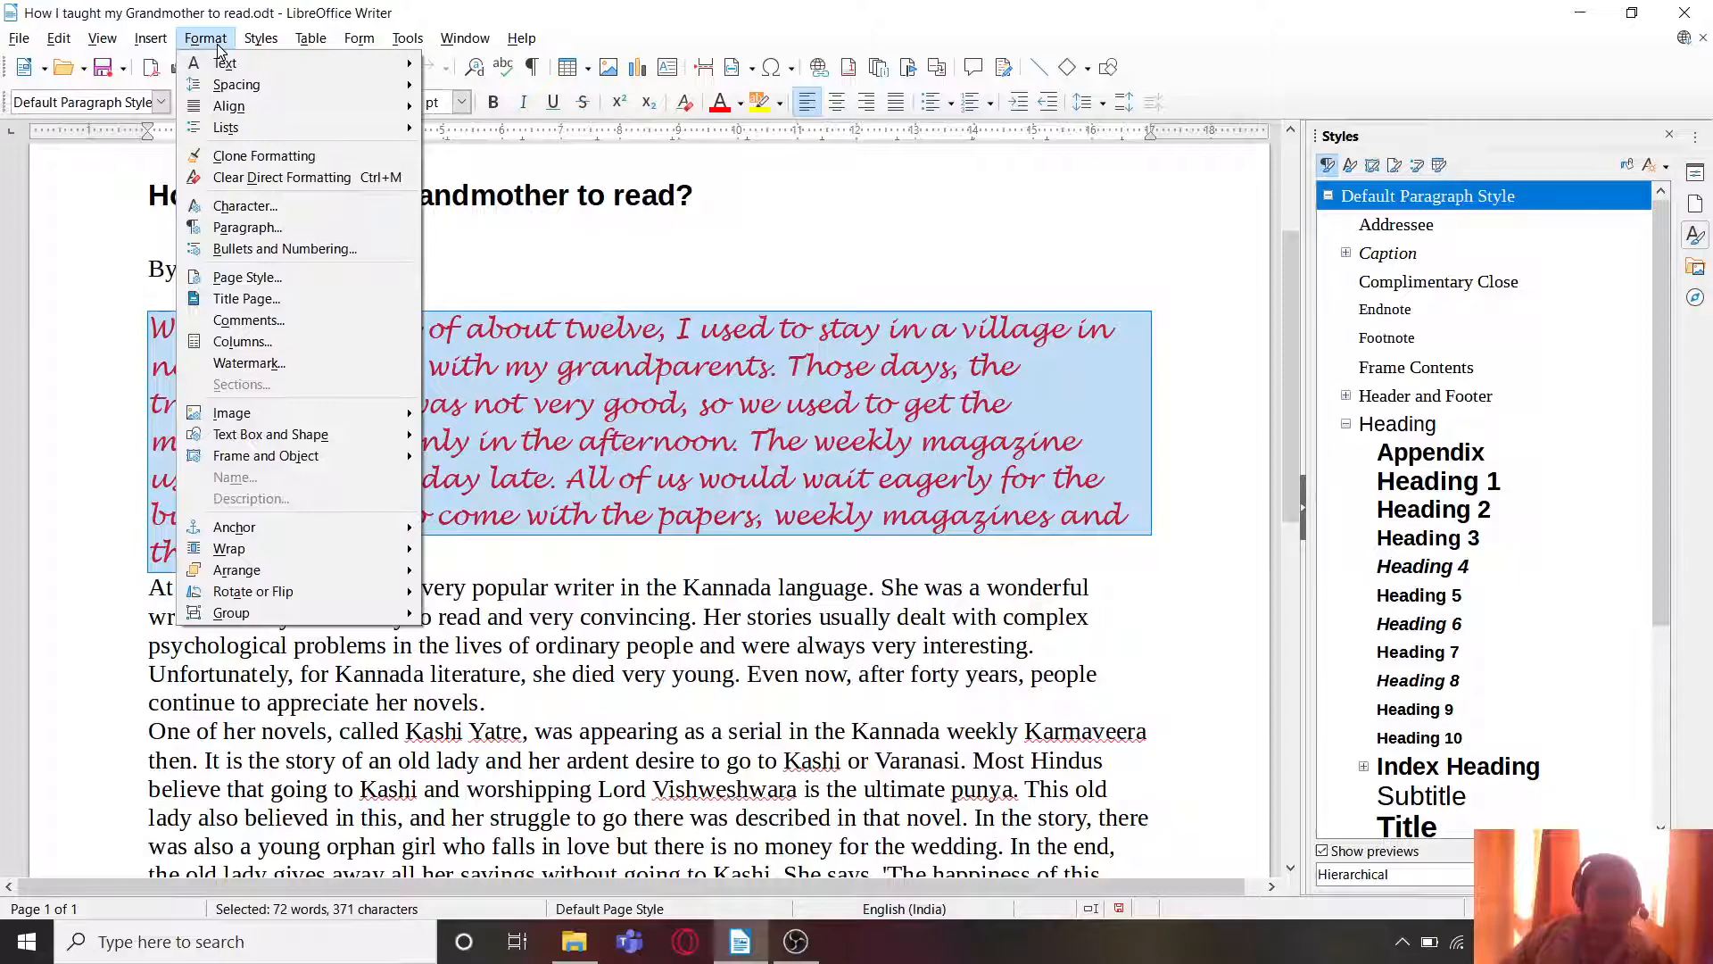
mouse_move(241, 81)
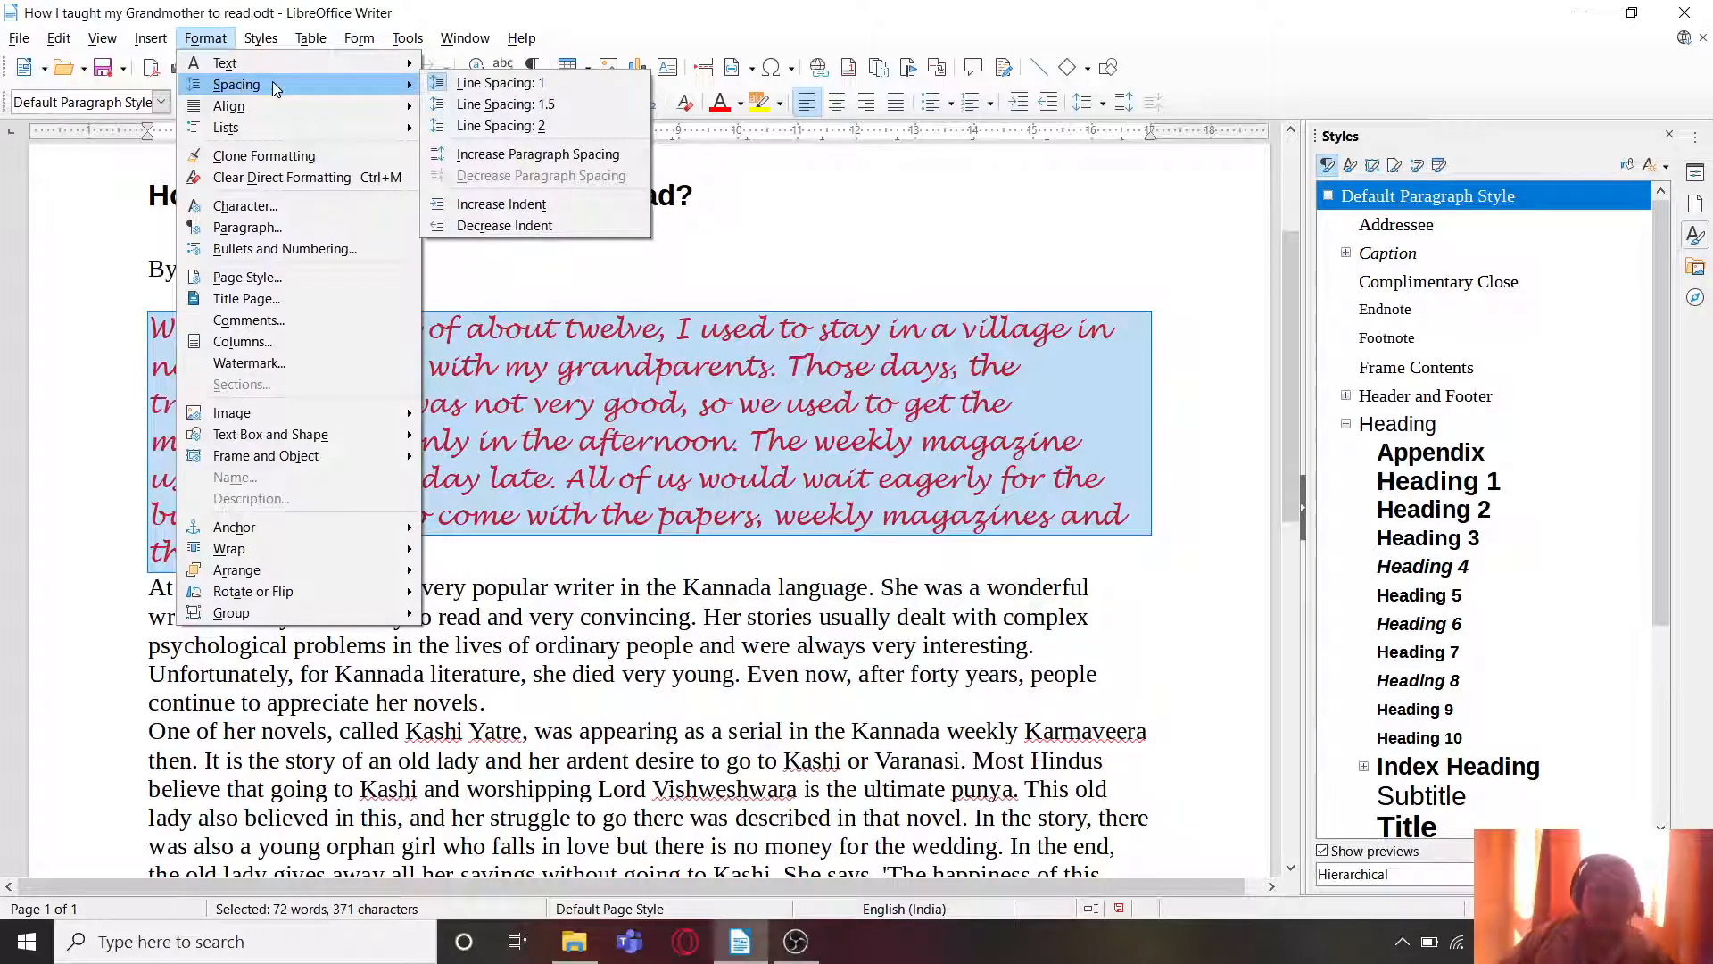
key("Escape")
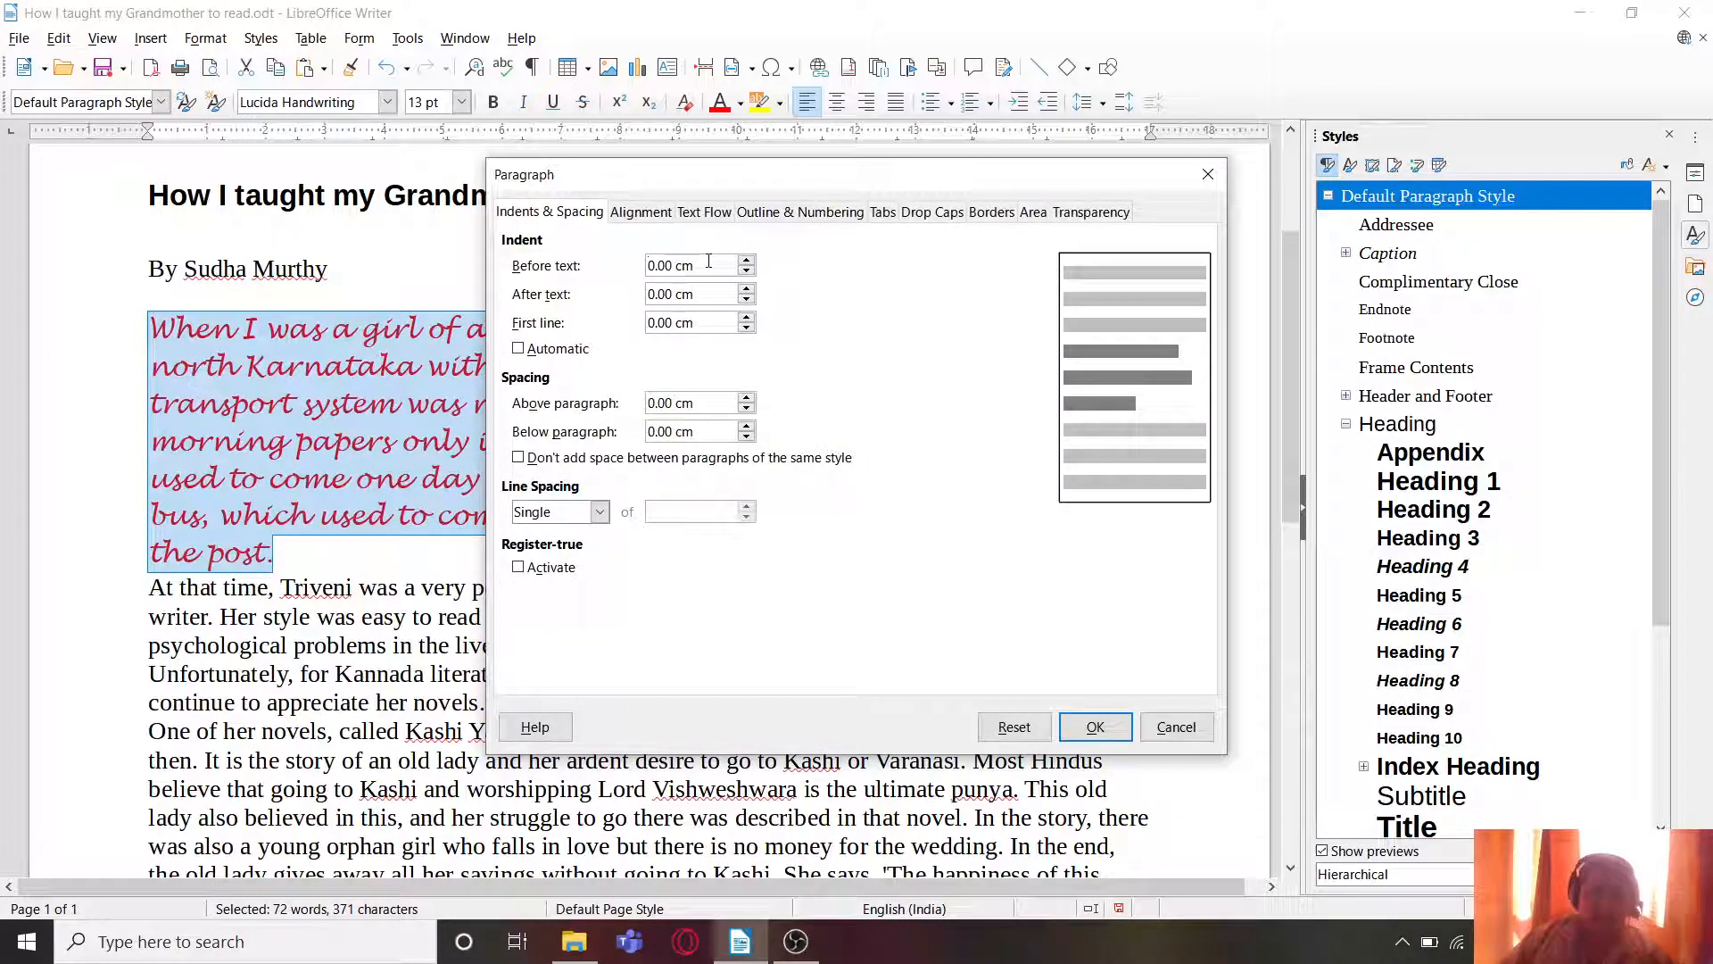
left_click(747, 319)
left_click(747, 319)
left_click(747, 318)
left_click(747, 318)
left_click(747, 318)
left_click(747, 319)
left_click(746, 319)
left_click(747, 319)
left_click(747, 319)
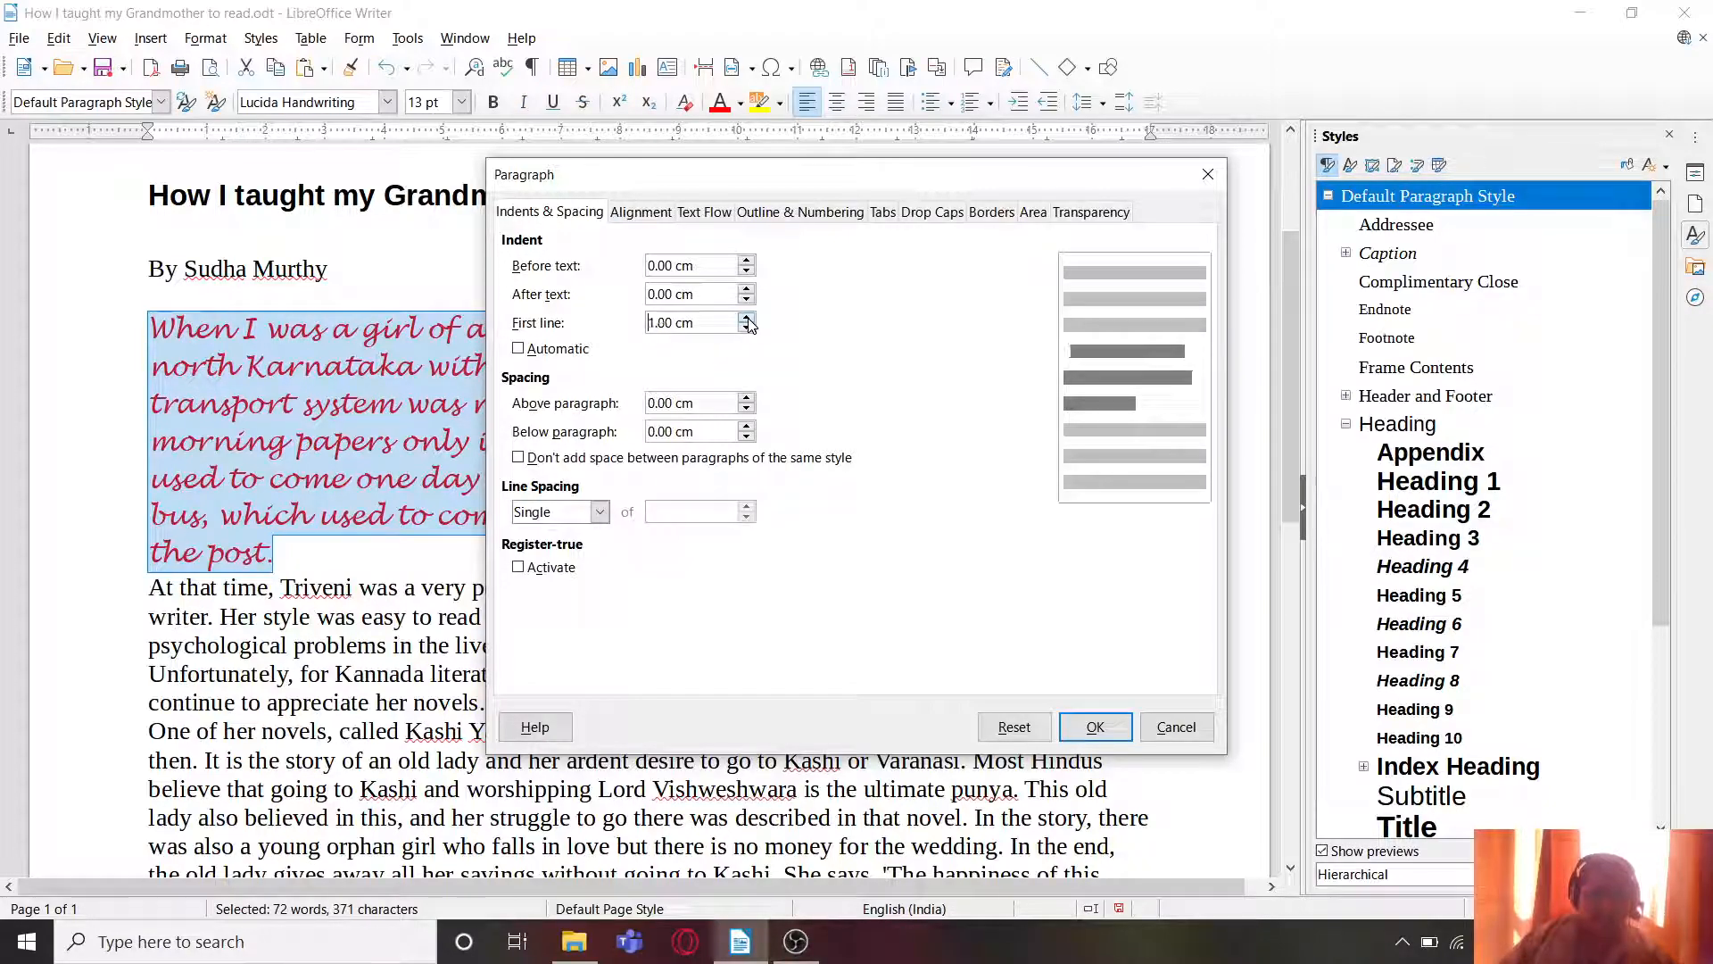
Step: Set the paragraph's spacing to 0.20 cm above and below, and its line spacing to 1.5 lines
left_click(747, 399)
left_click(747, 399)
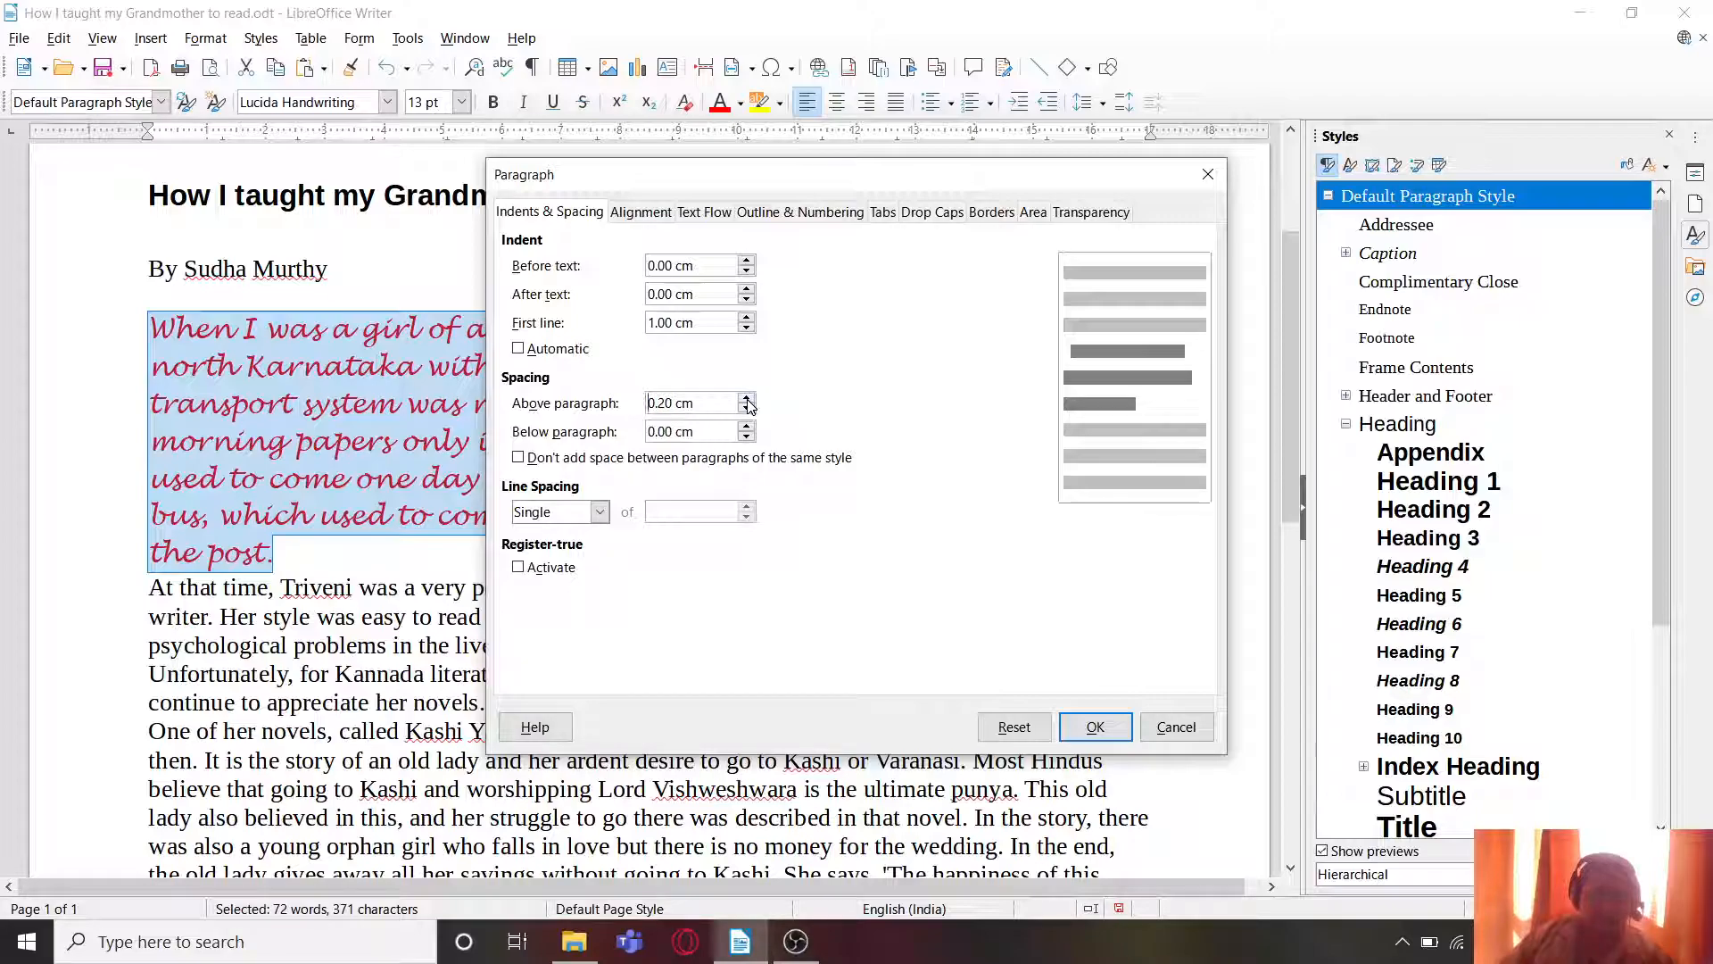
left_click(747, 427)
left_click(578, 513)
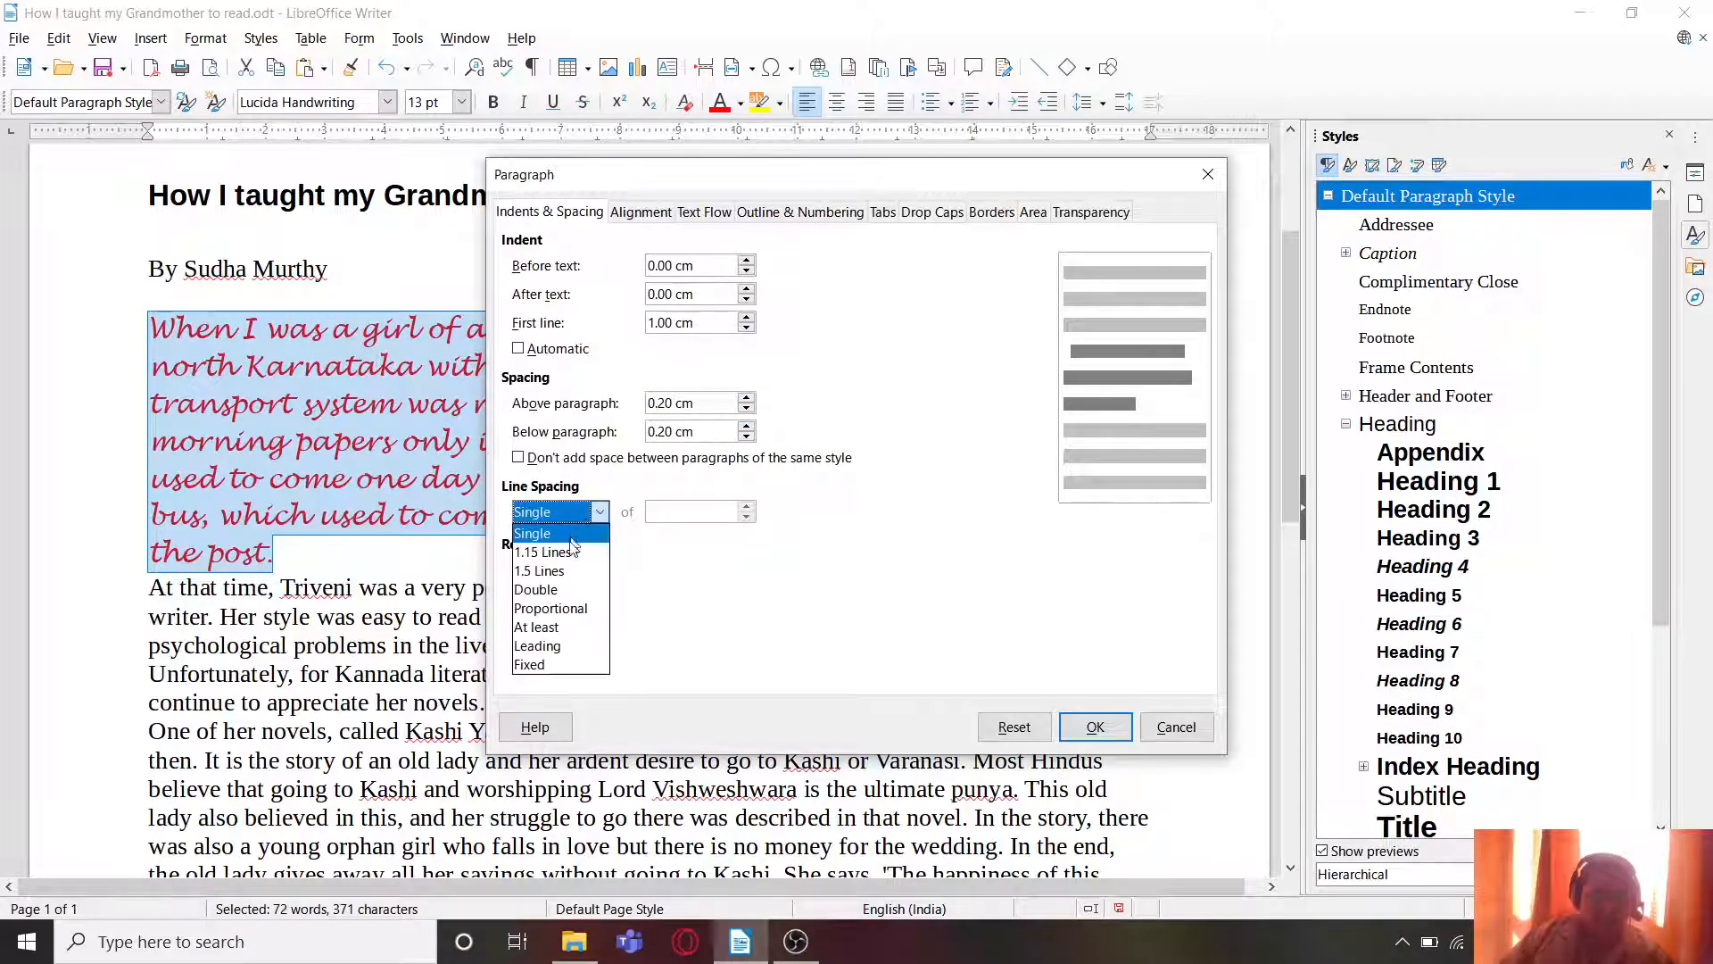
left_click(569, 552)
left_click(589, 516)
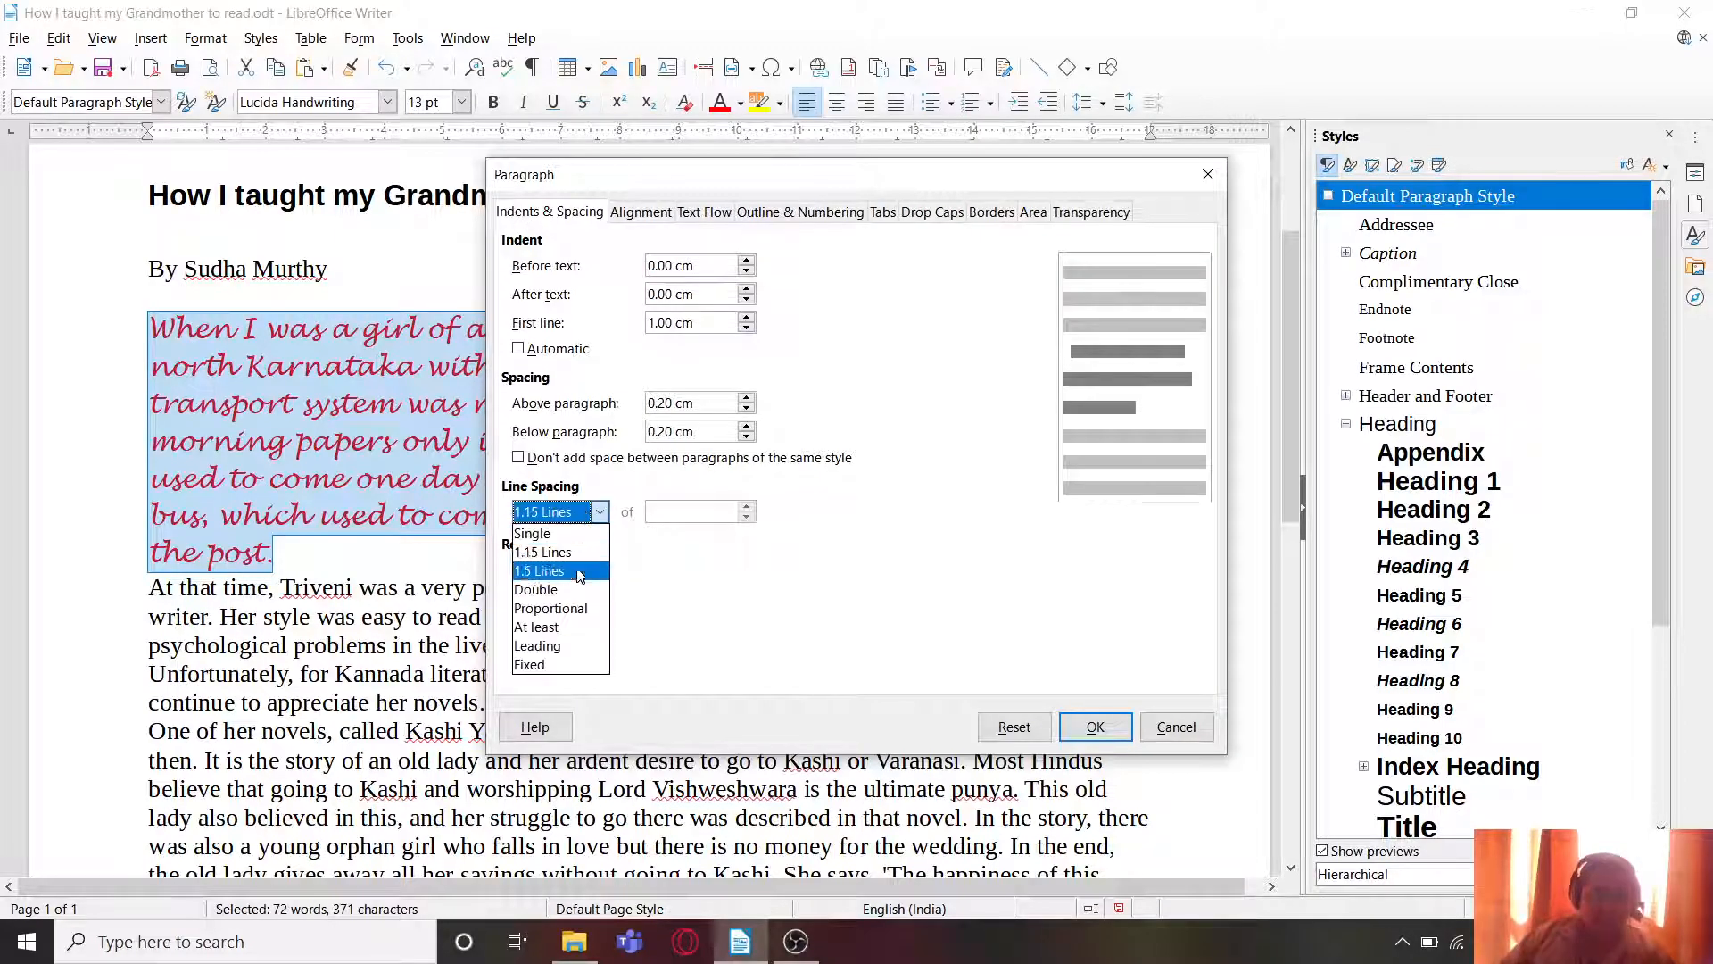
left_click(576, 570)
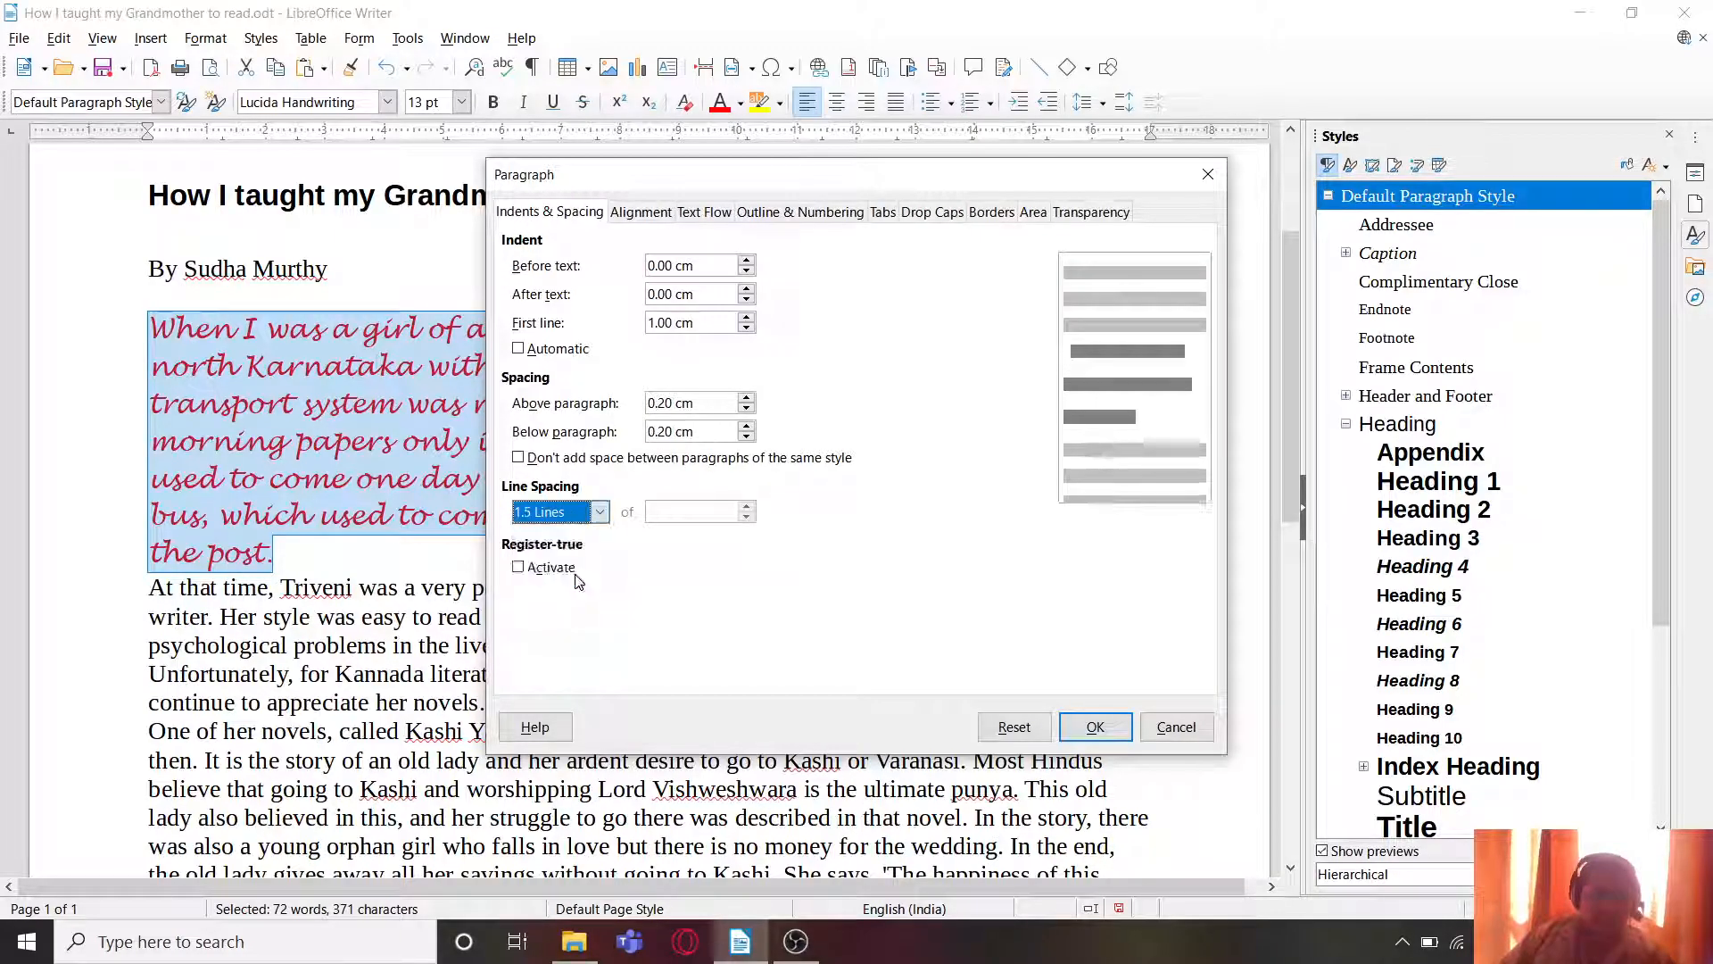
left_click(1096, 726)
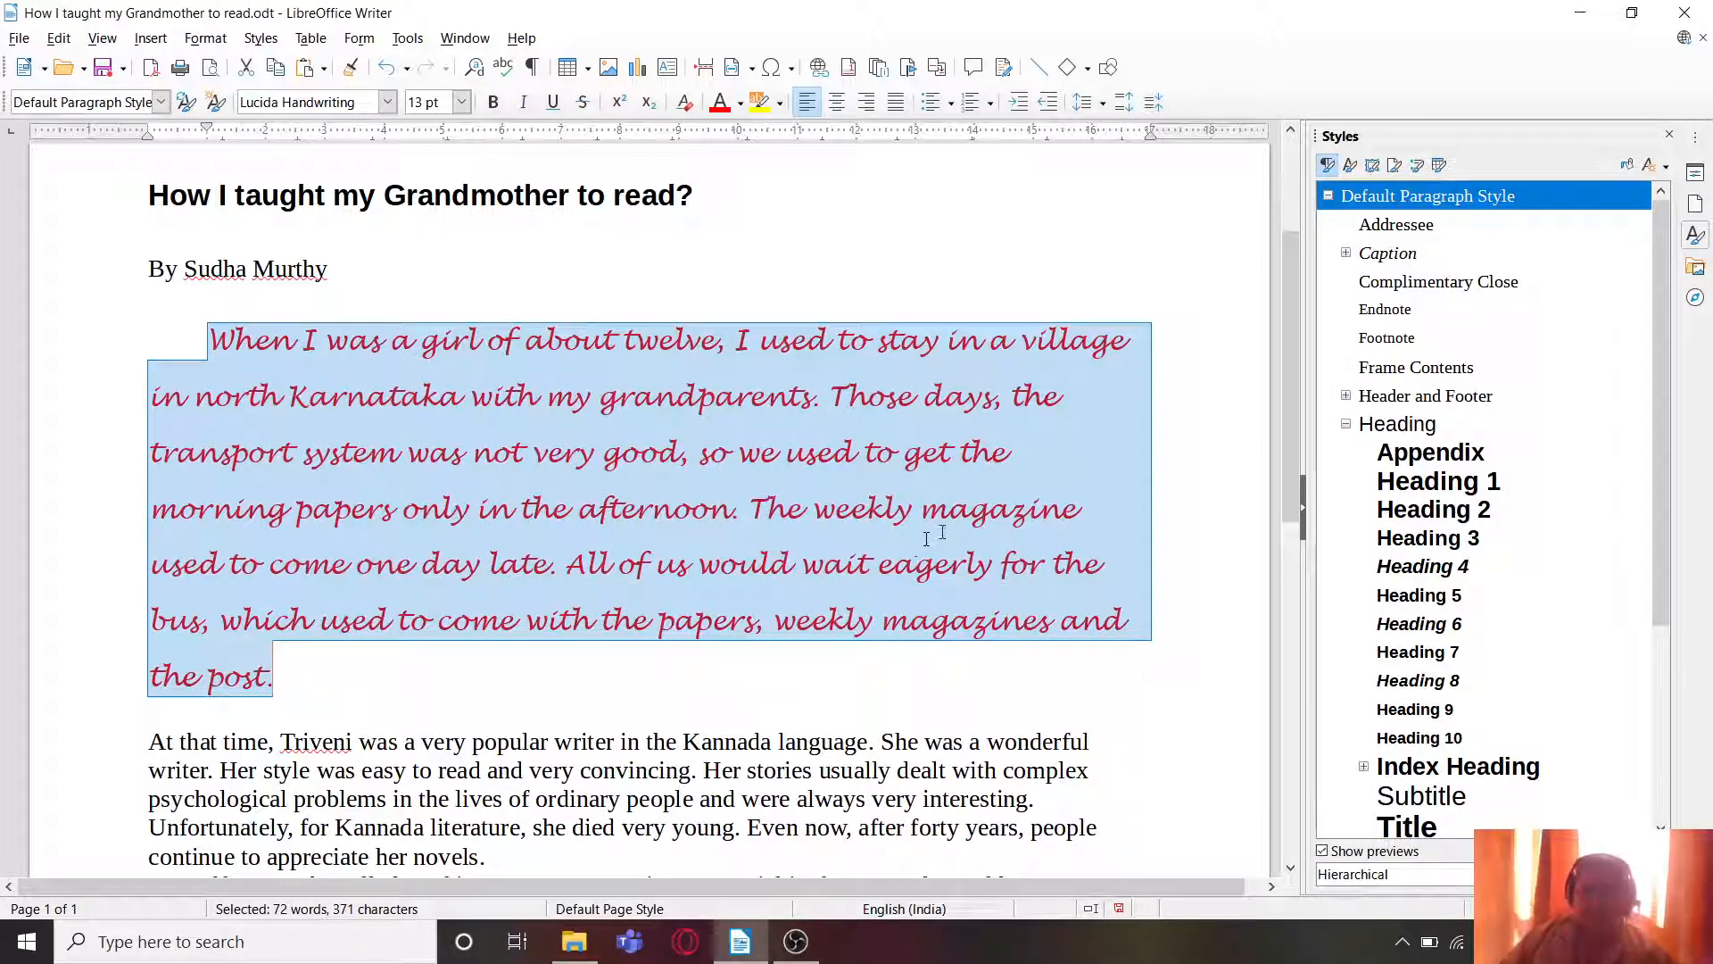
Step: Create a new paragraph style named MyStyle from the selected paragraph
left_click(1665, 172)
left_click(1624, 194)
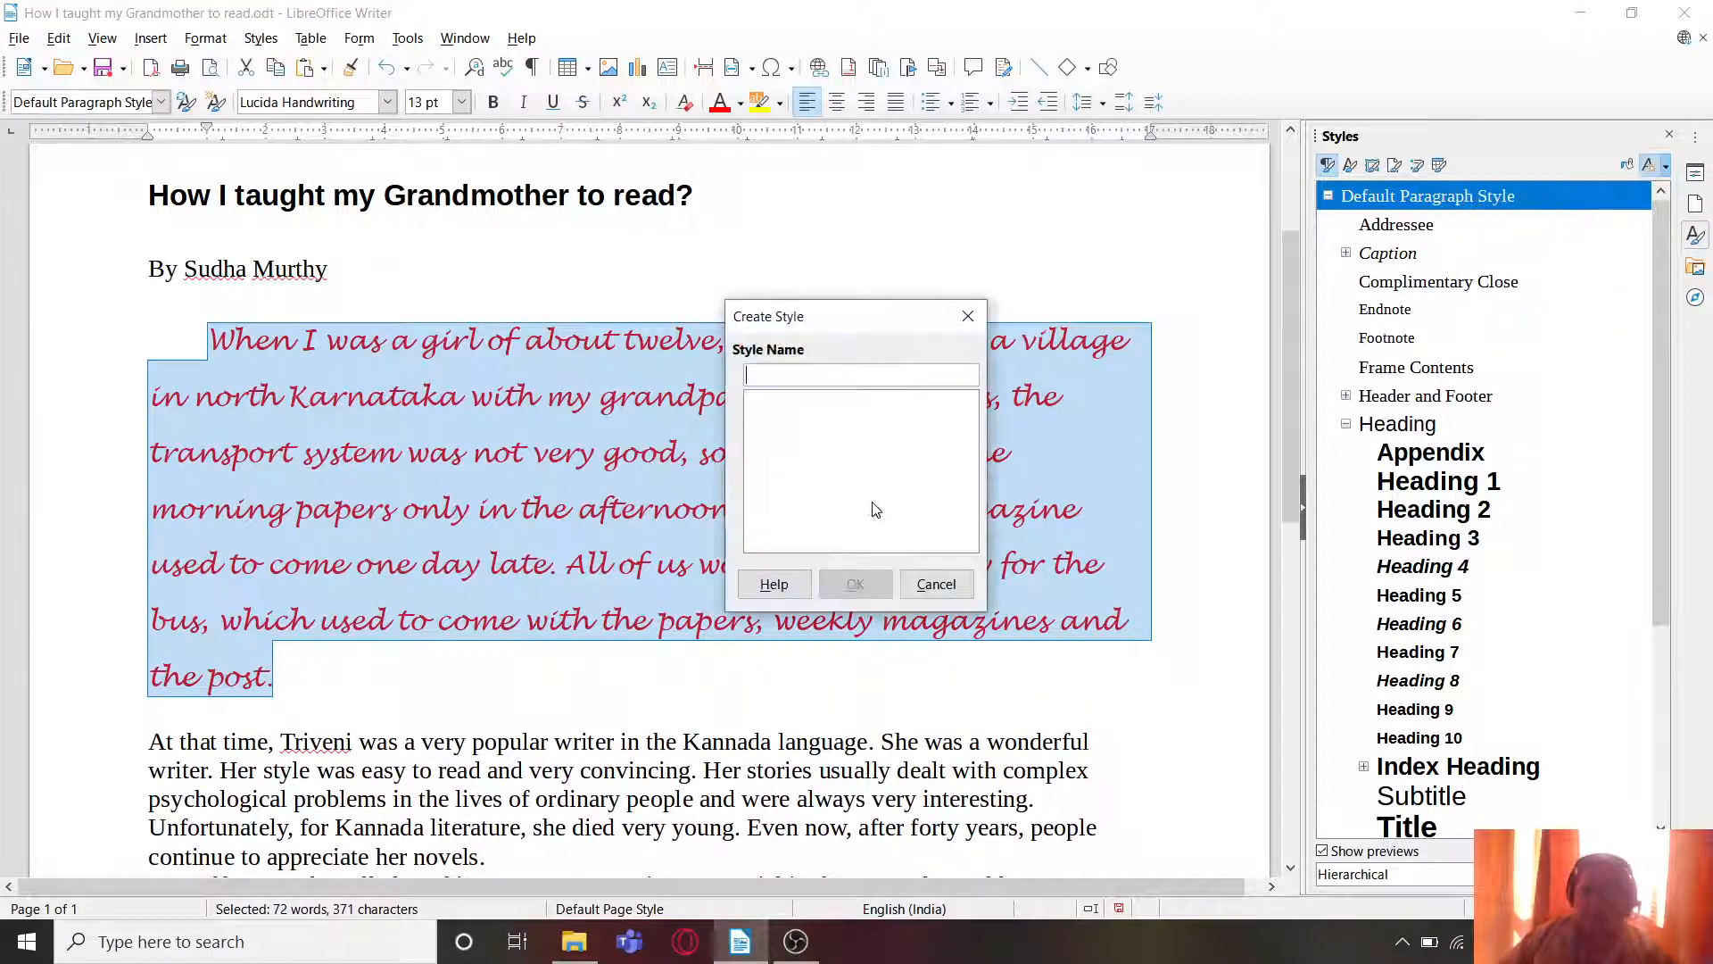
type("MyStyle")
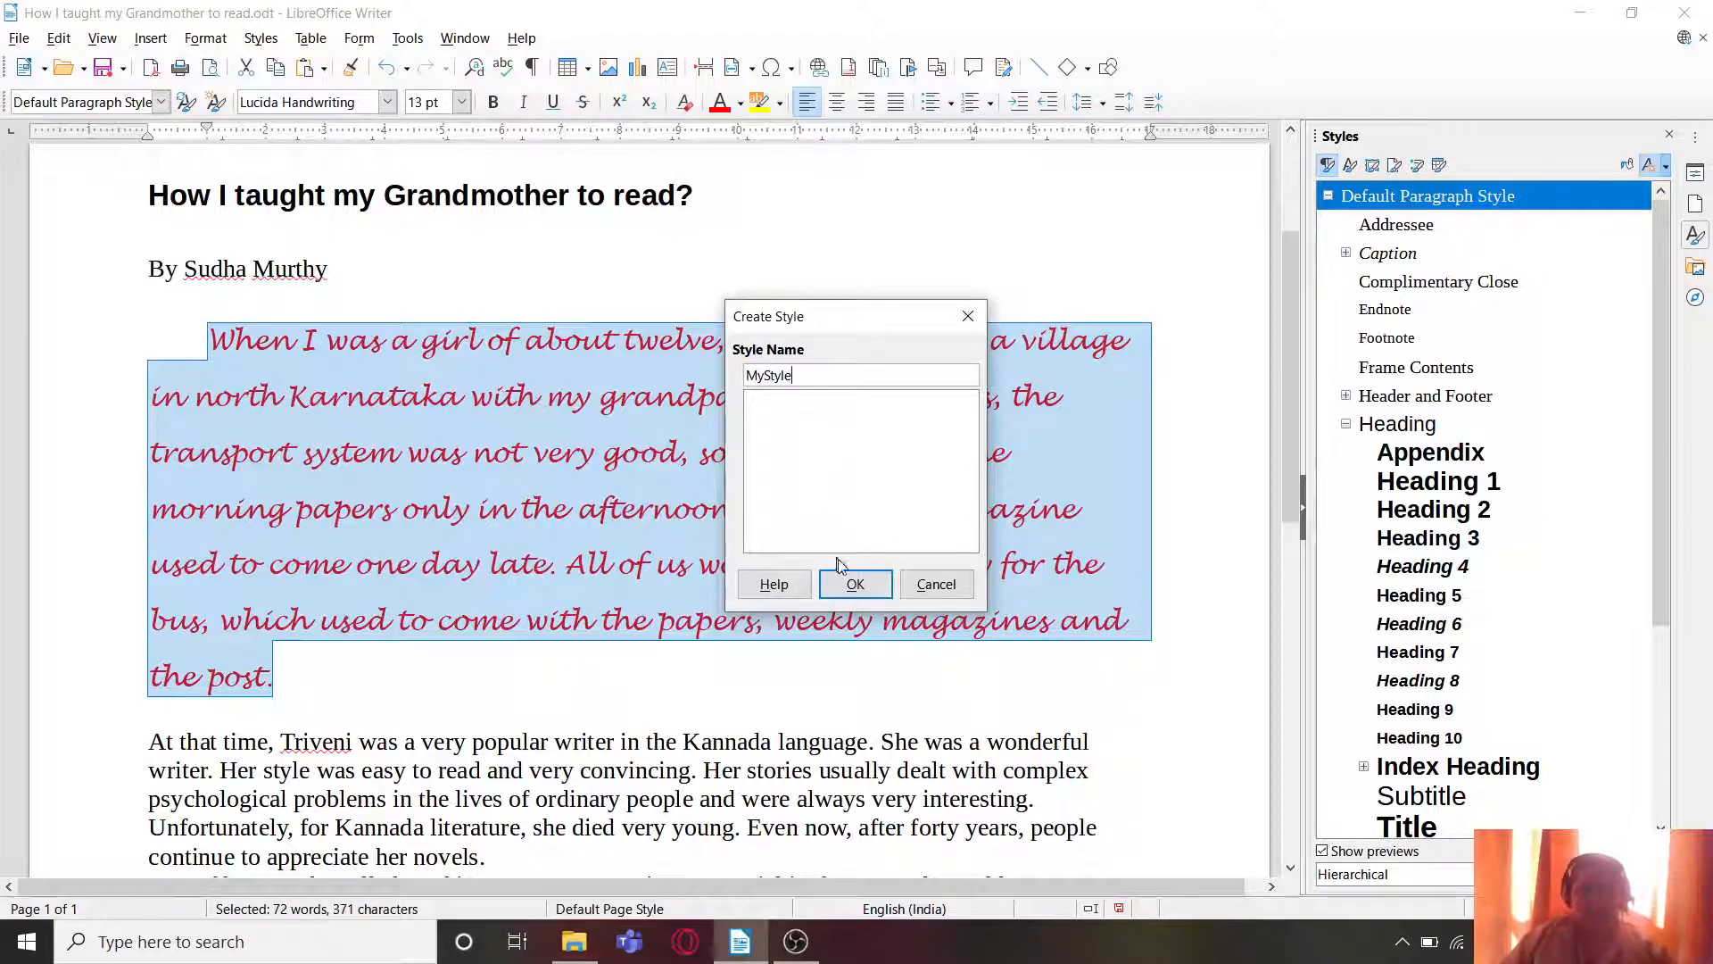
left_click(853, 584)
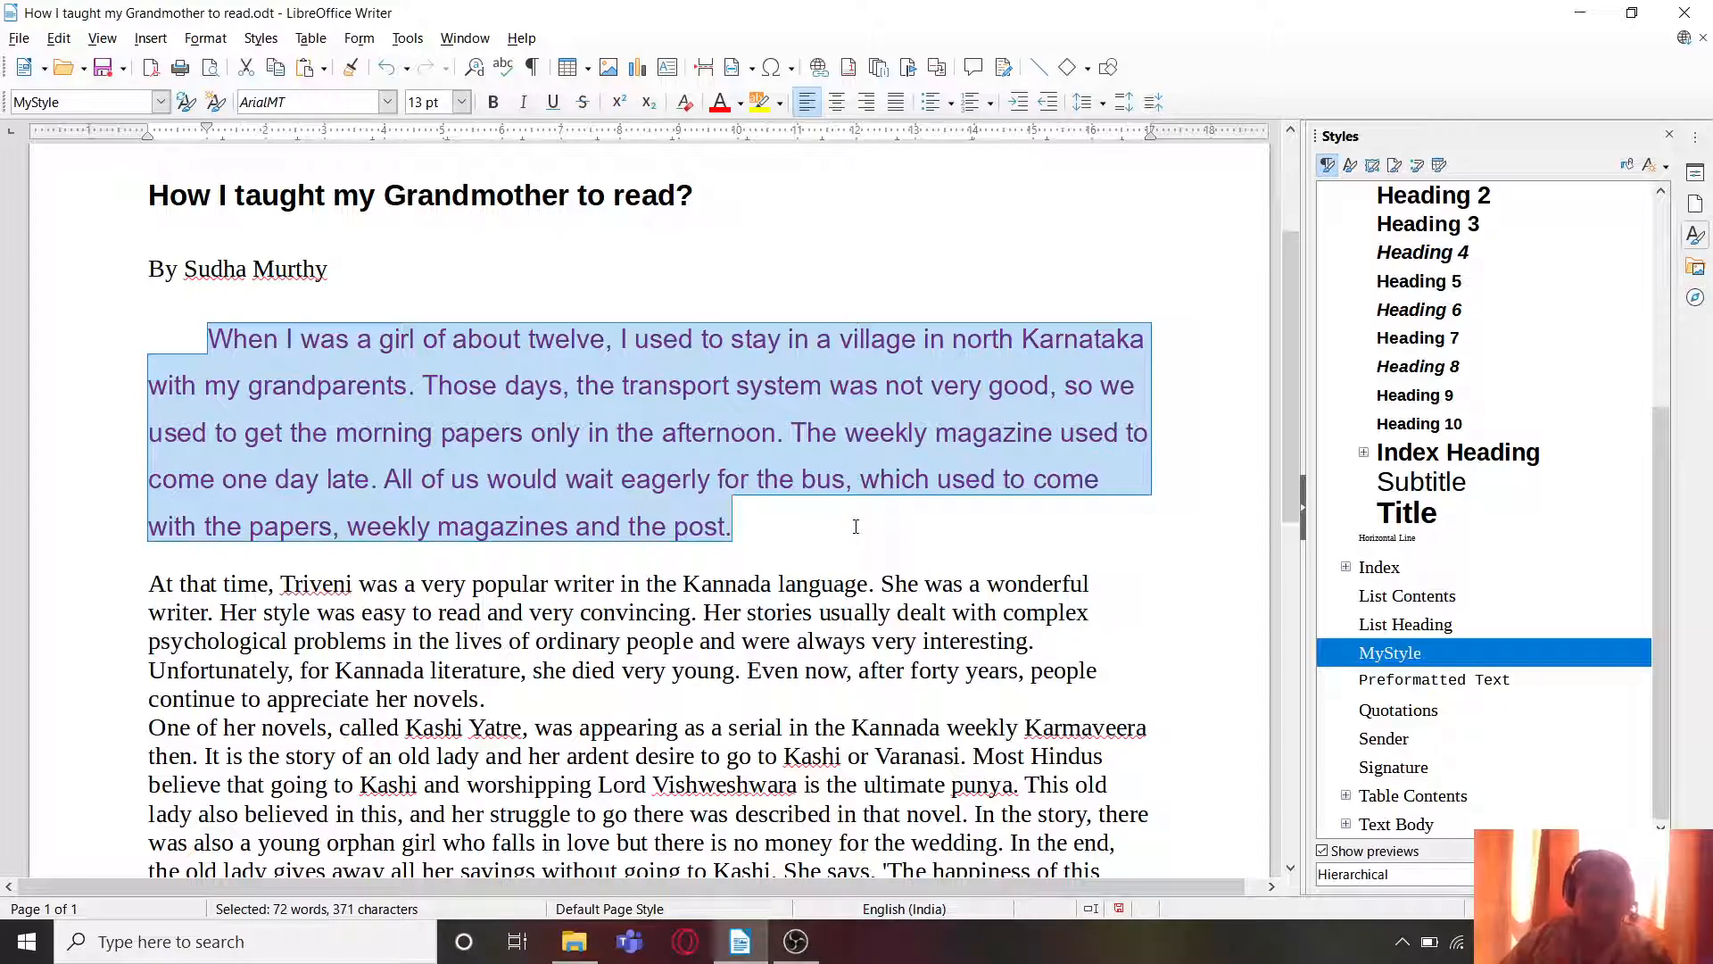
Step: Reapply Lucida Handwriting and red text to the selected paragraph, and update MyStyle from it
left_click(391, 102)
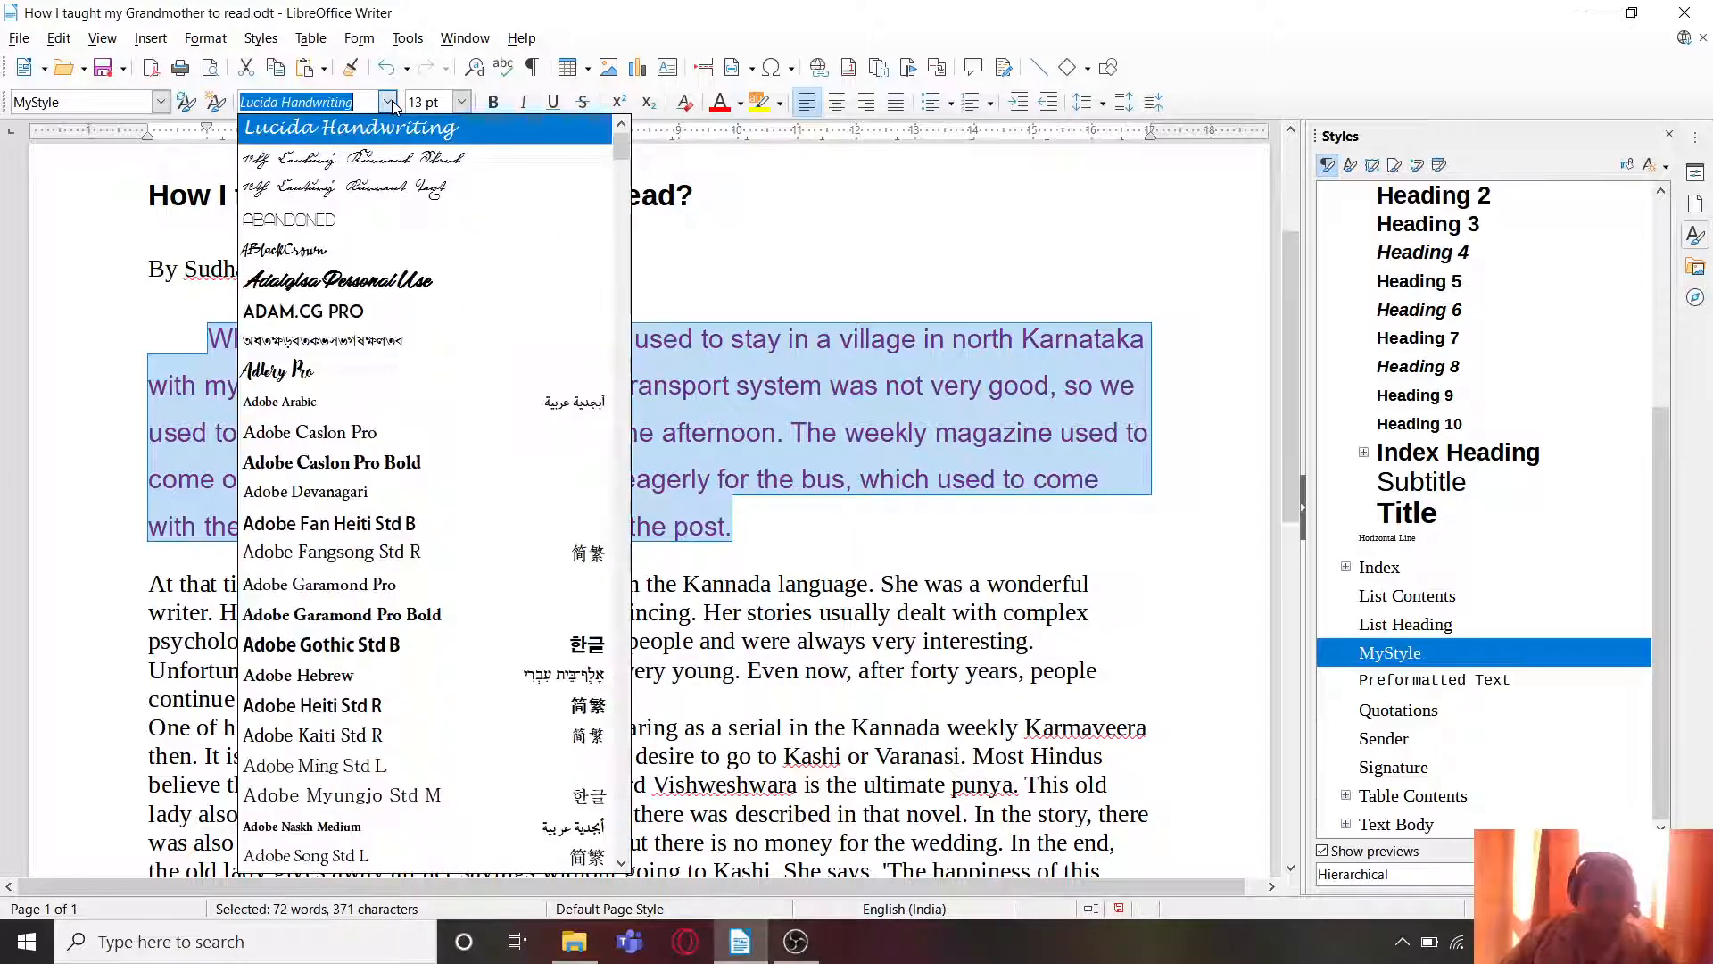
left_click(384, 132)
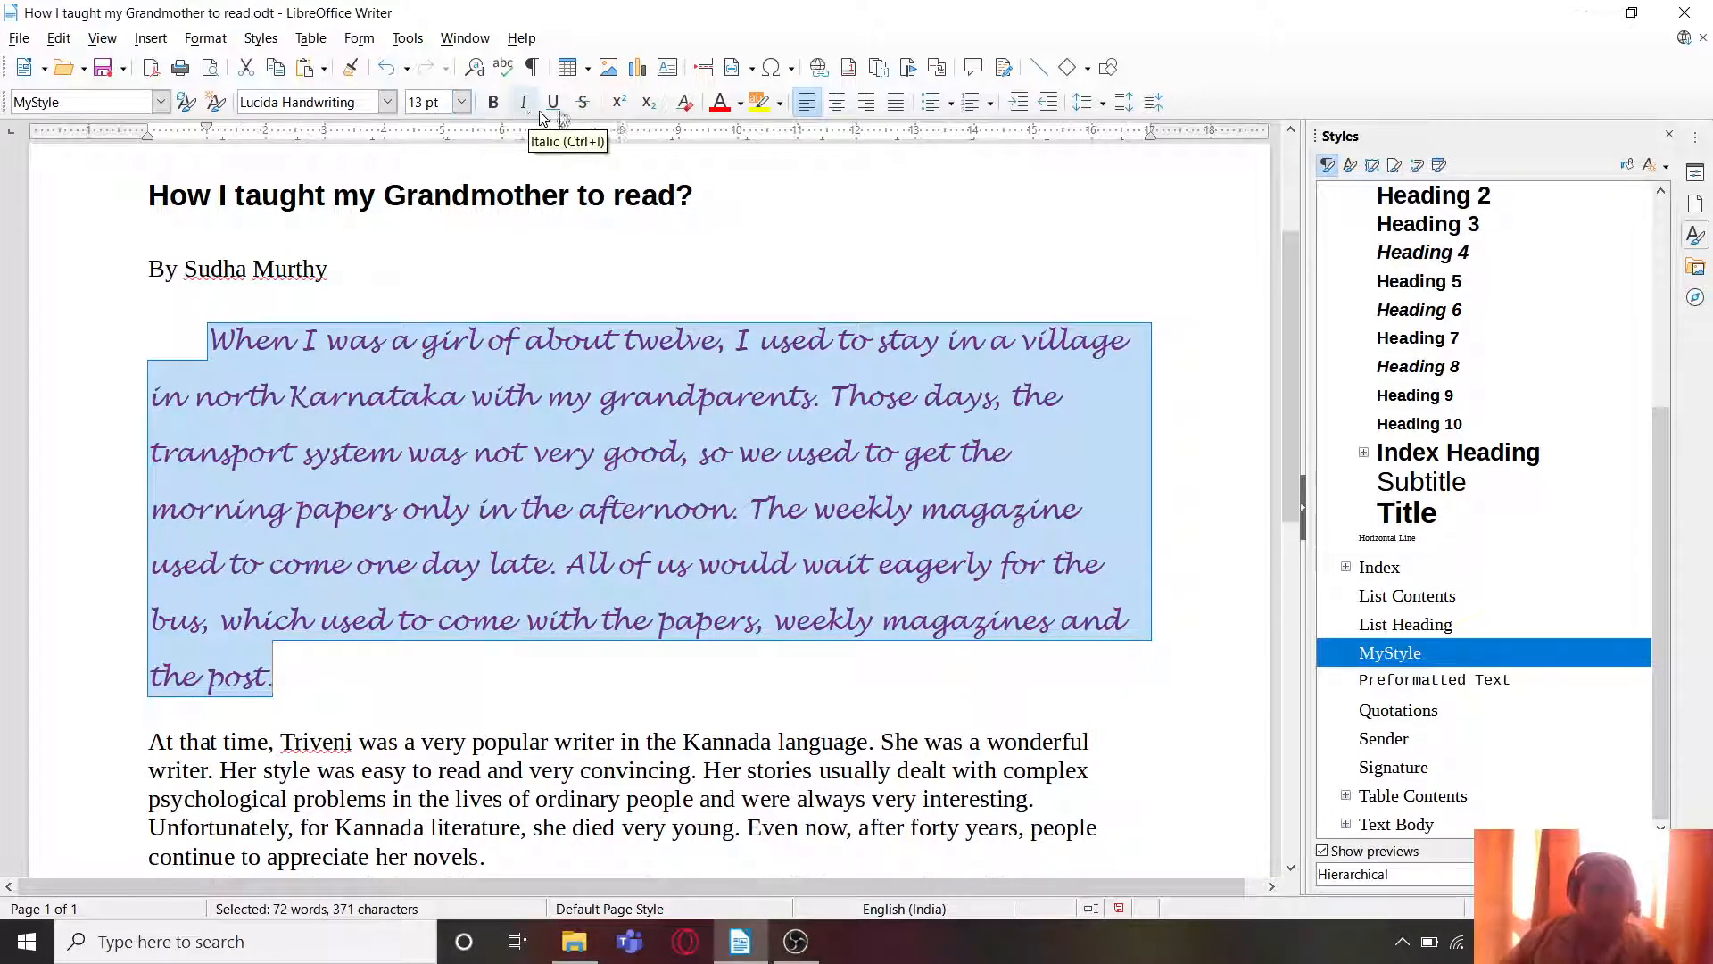
left_click(723, 108)
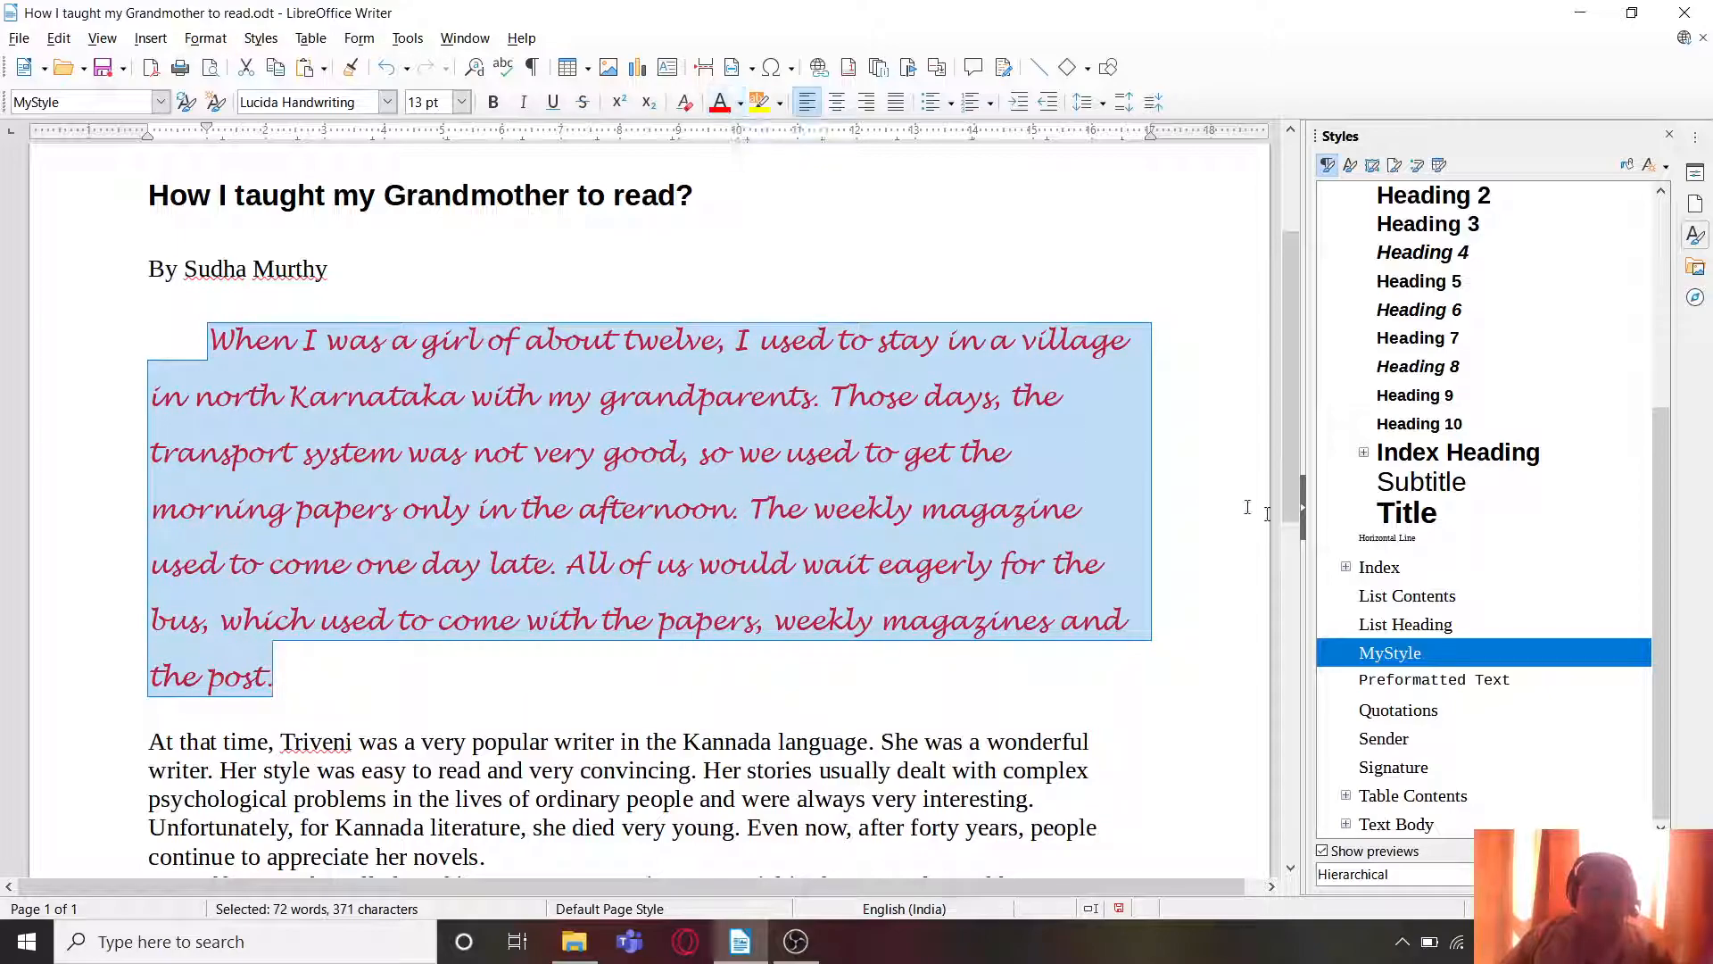
left_click(1665, 167)
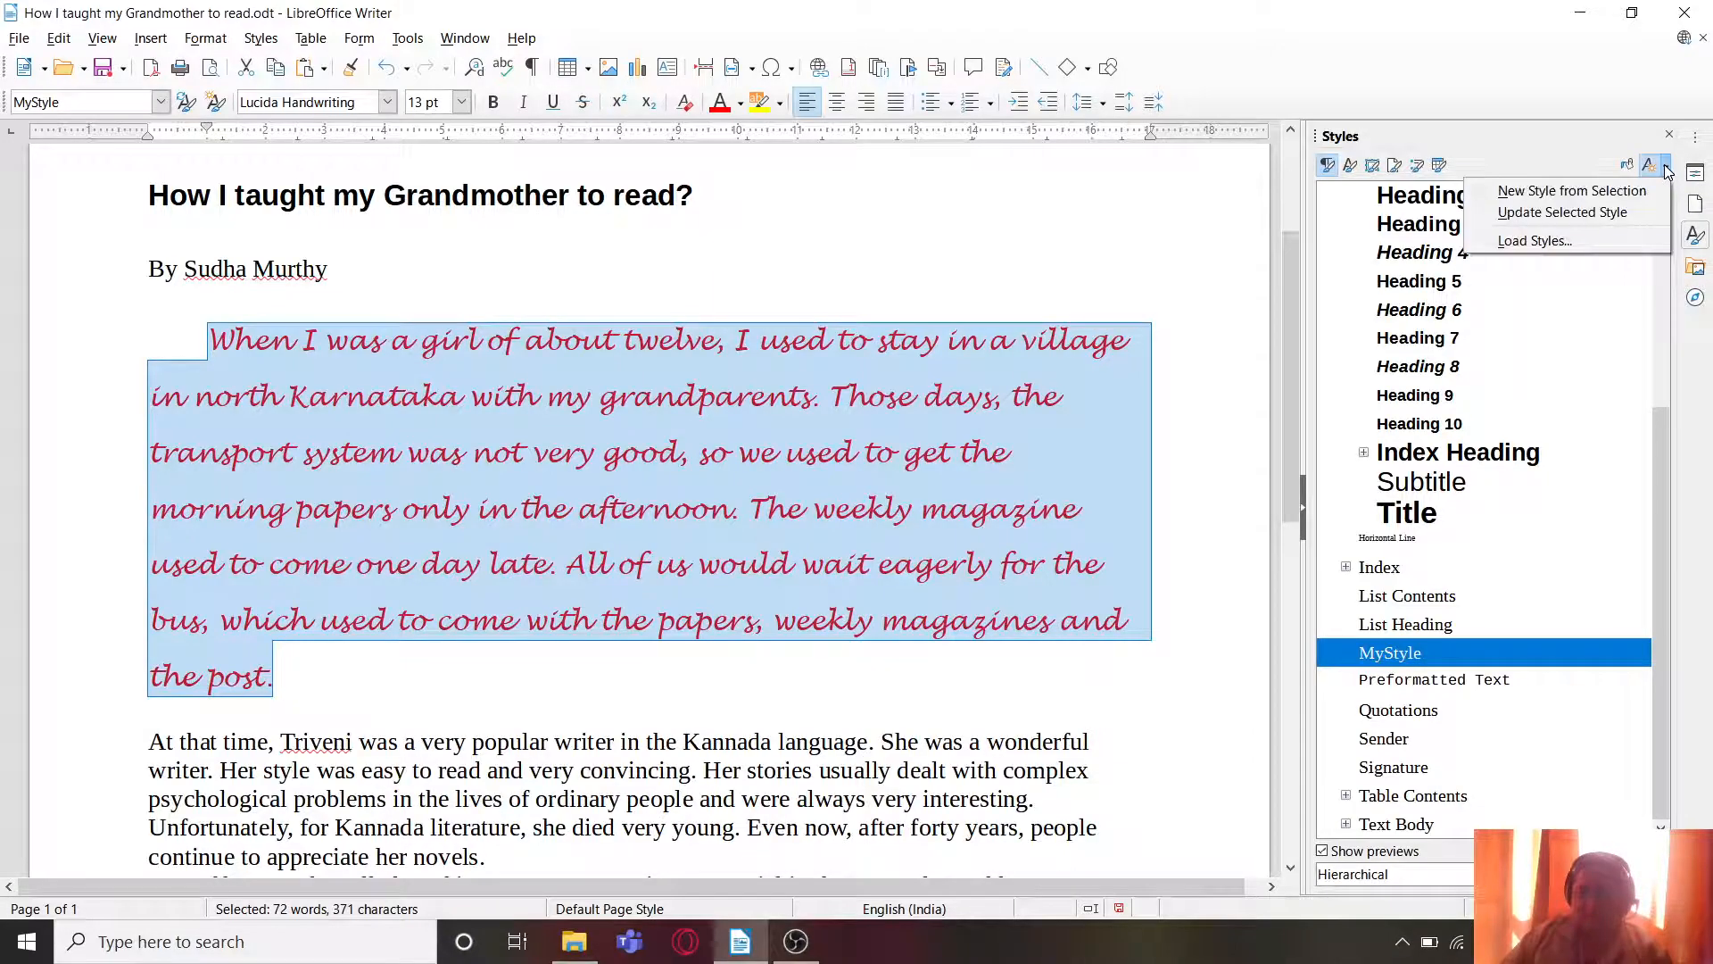
left_click(1597, 213)
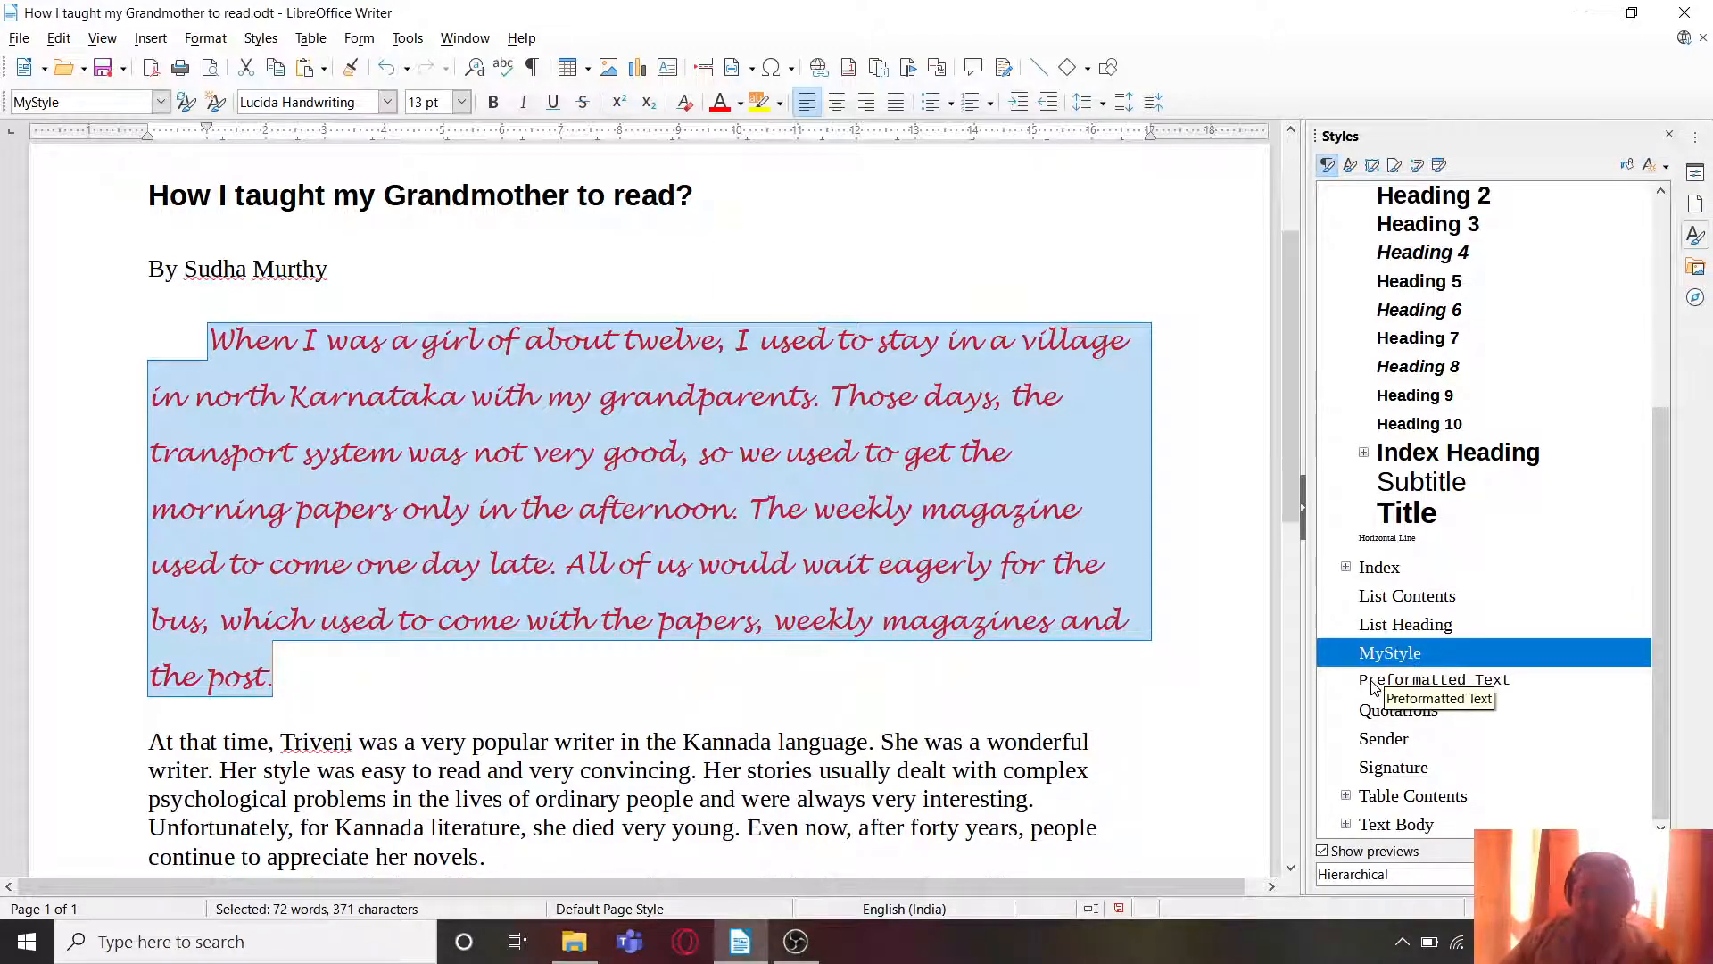
Step: Apply MyStyle to the second body paragraph, beginning "At that time"
left_click(1401, 680)
left_click(881, 743)
scroll(880, 750, "down", 5)
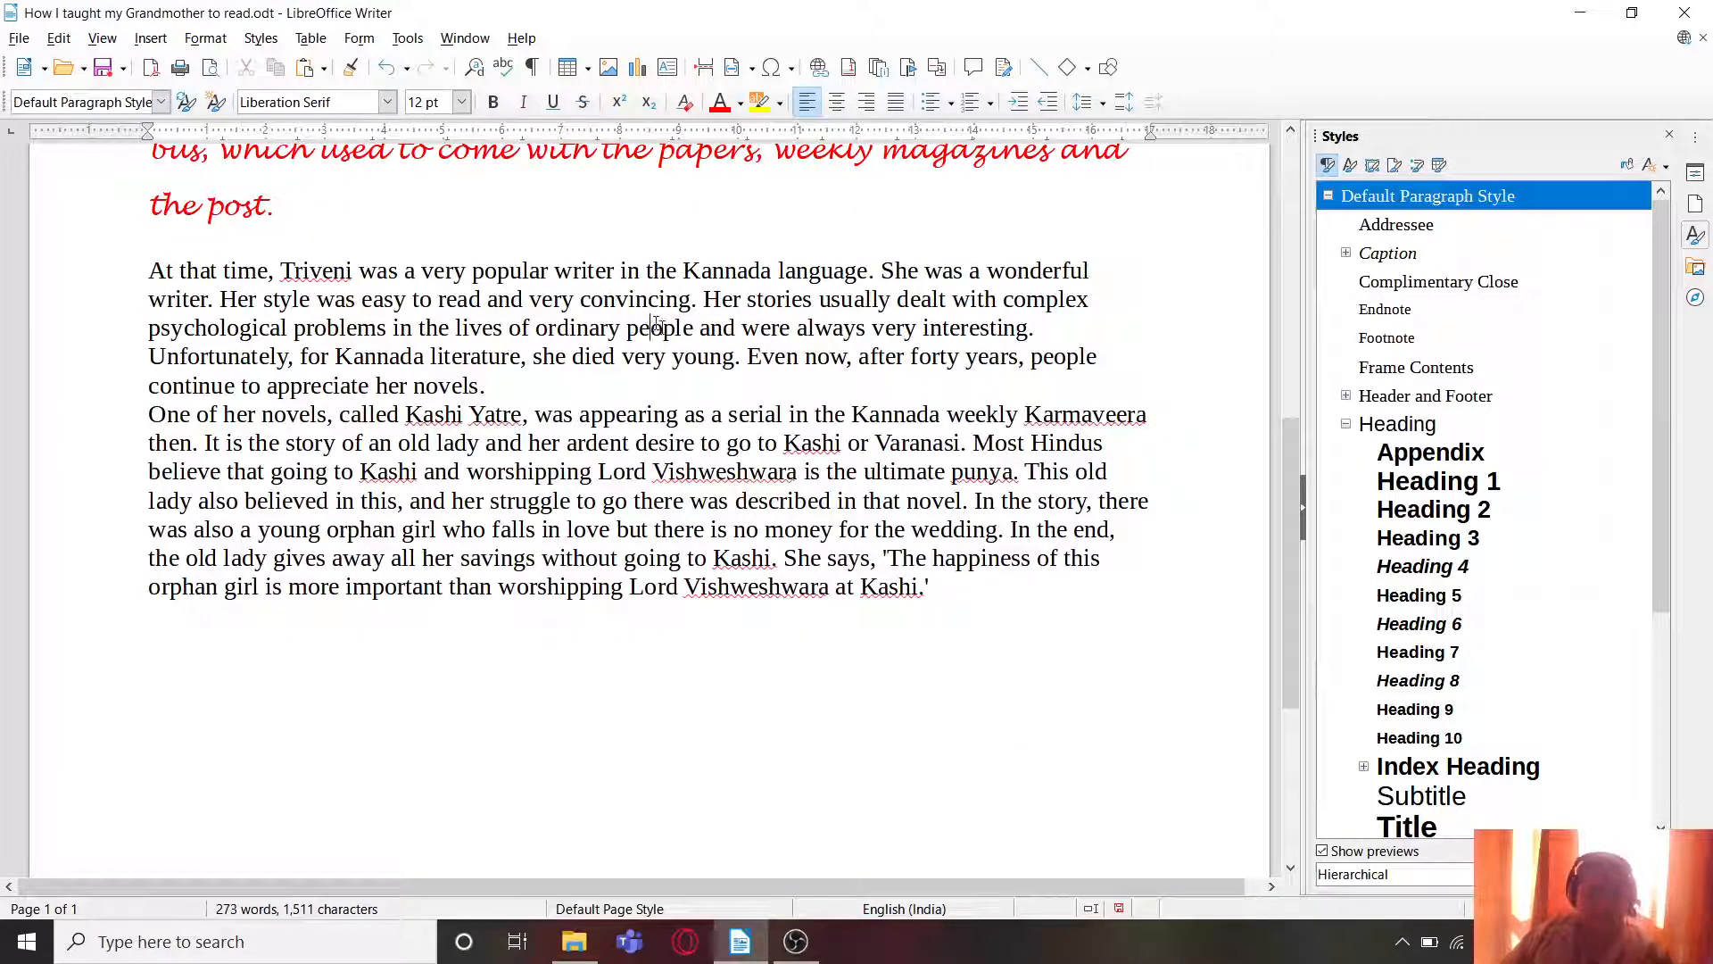
scroll(1403, 601, "down", 4)
scroll(1431, 730, "up", 3)
scroll(1431, 730, "down", 3)
double_click(1390, 652)
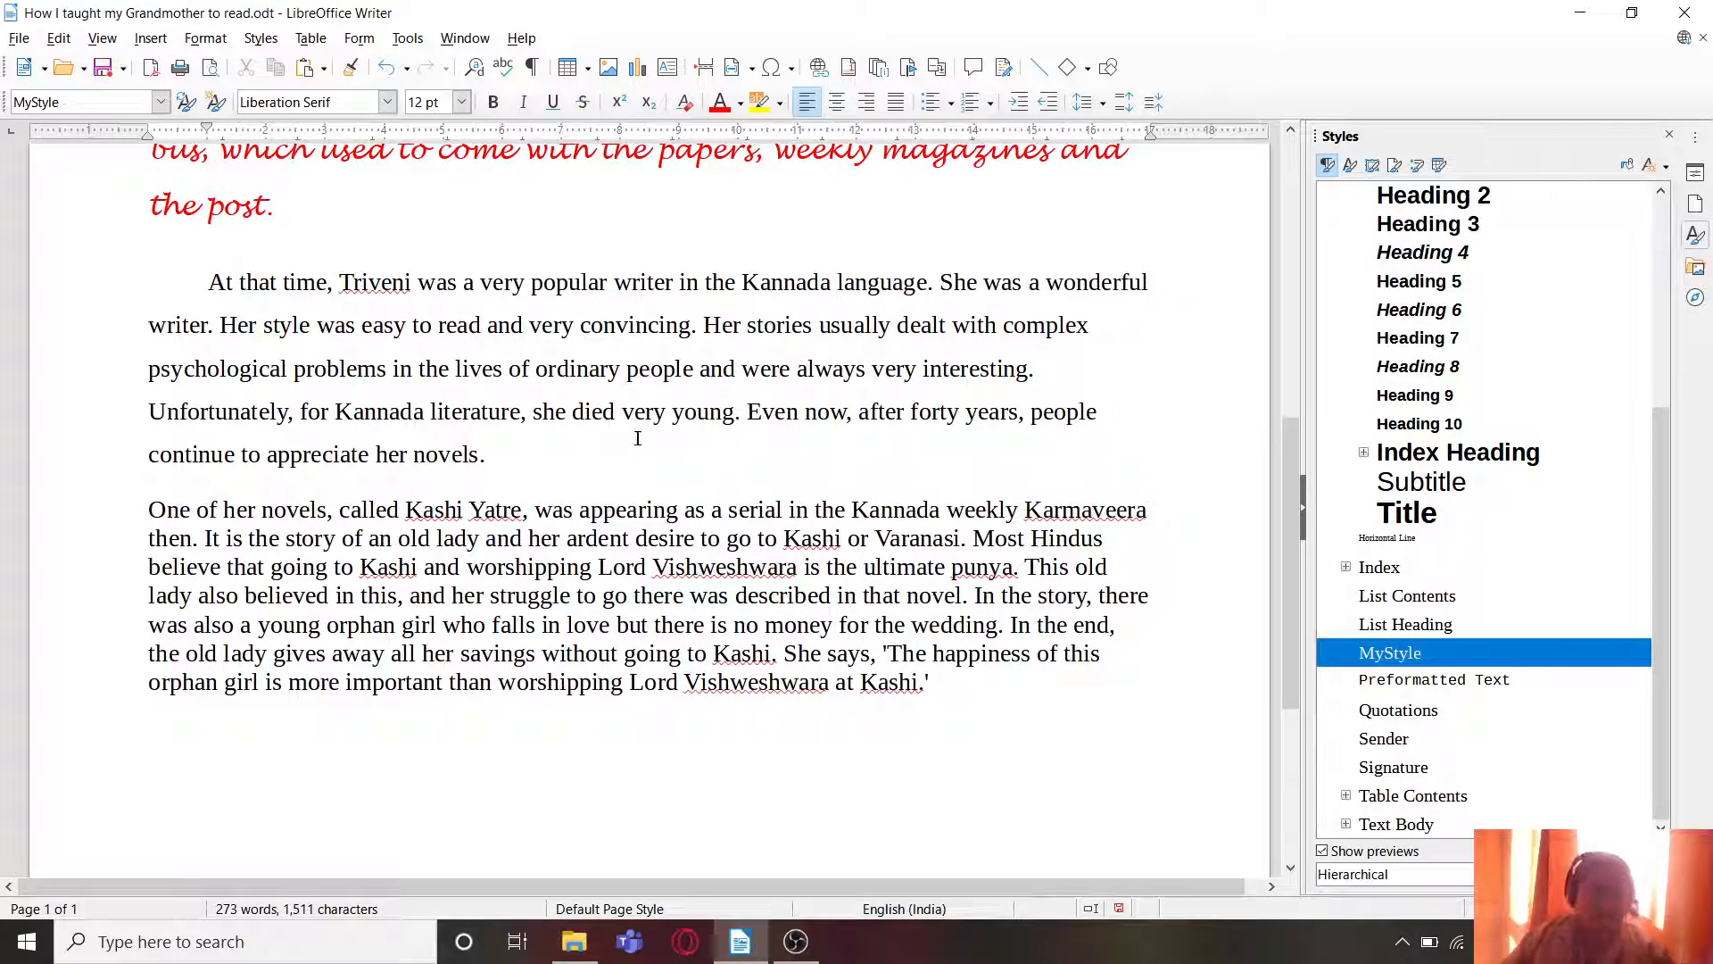
Step: Undo the application of MyStyle to the second body paragraph
key("ctrl+z")
scroll(230, 319, "up", 5)
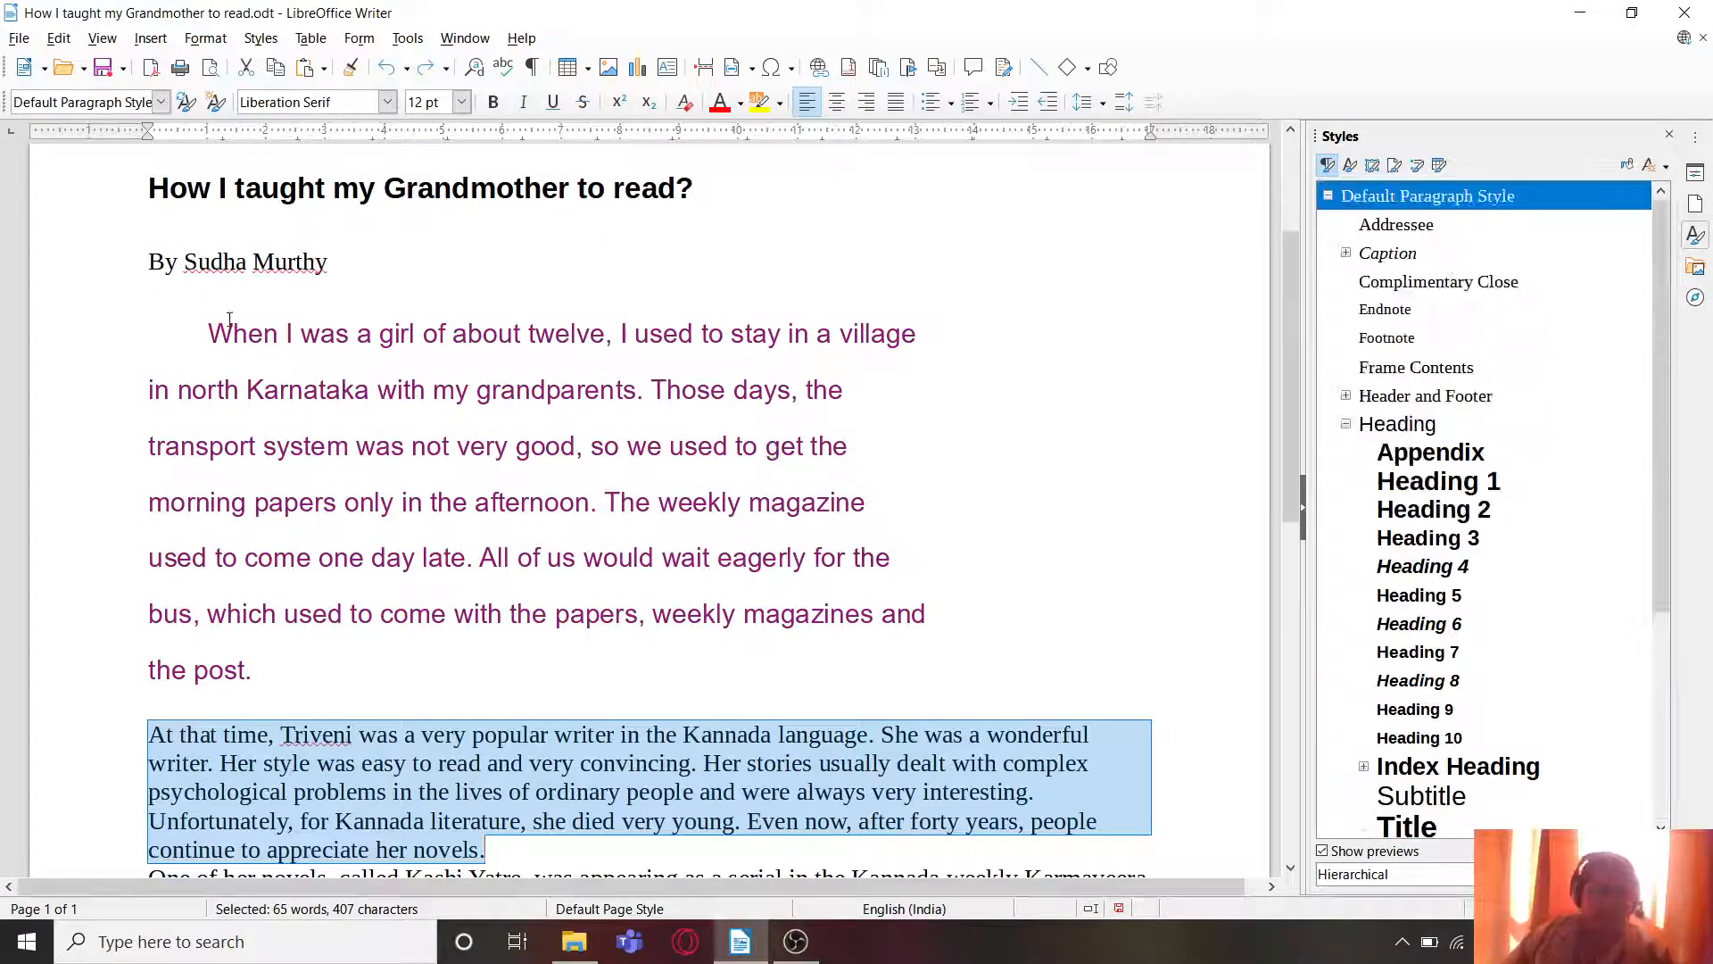
key("ctrl+z")
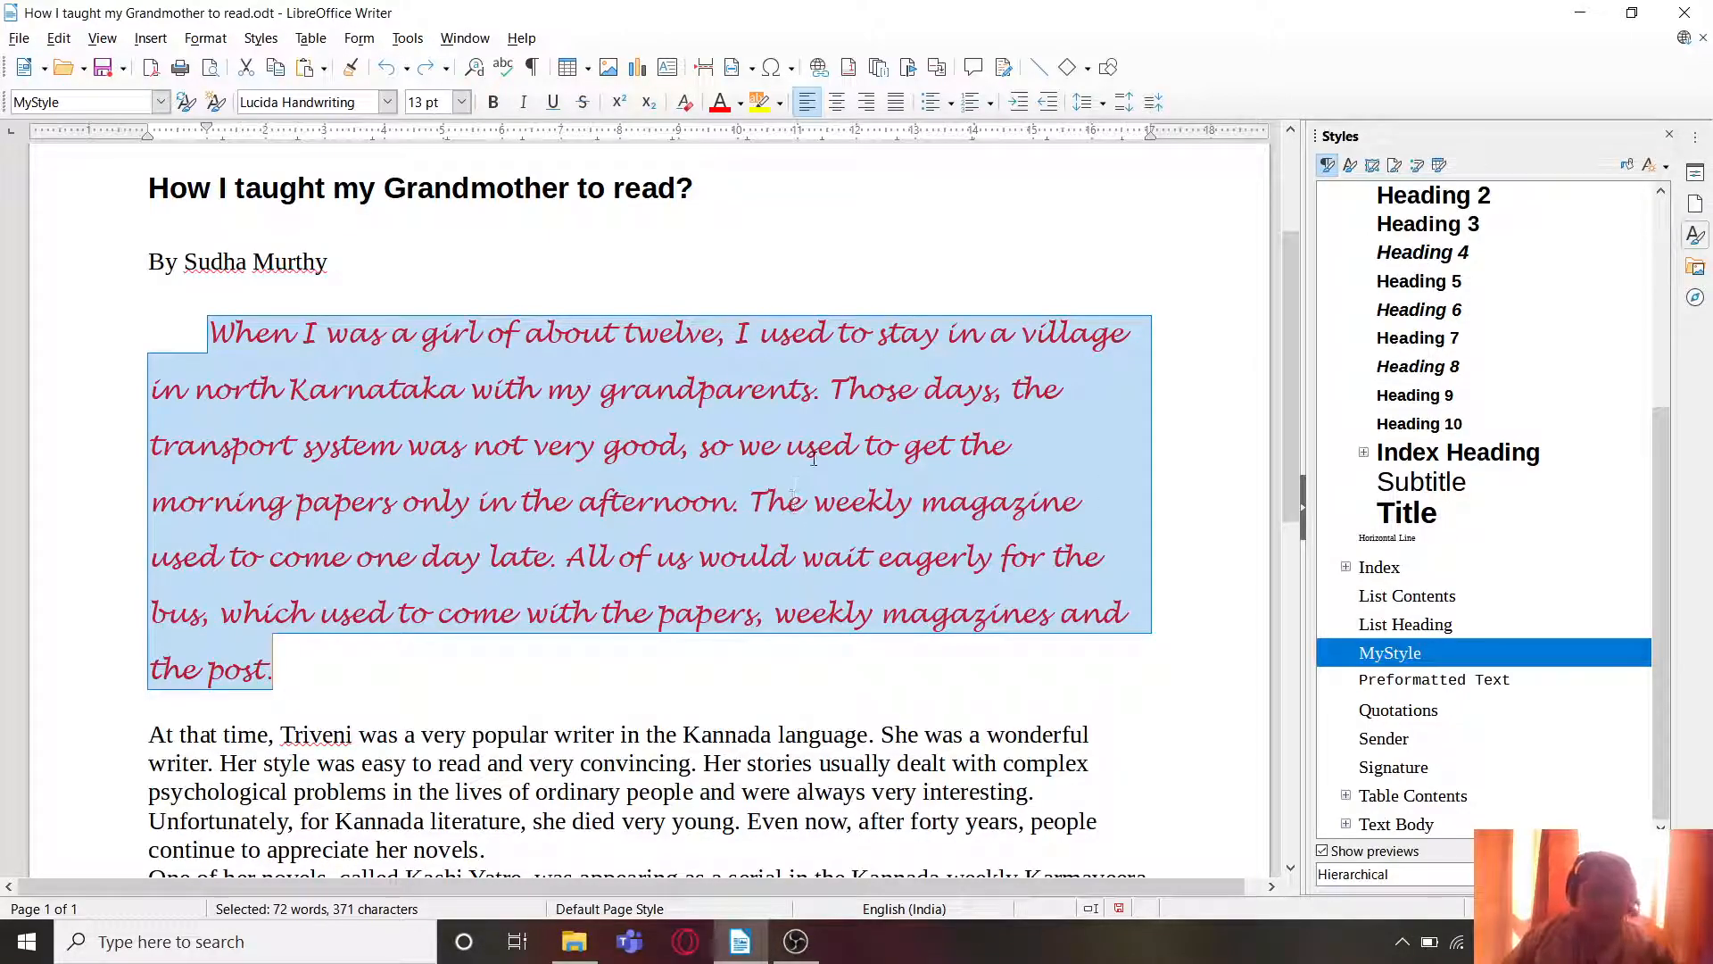
Step: Modify MyStyle to use the Lucida Handwriting font in red, and review its indents and spacing
right_click(1387, 658)
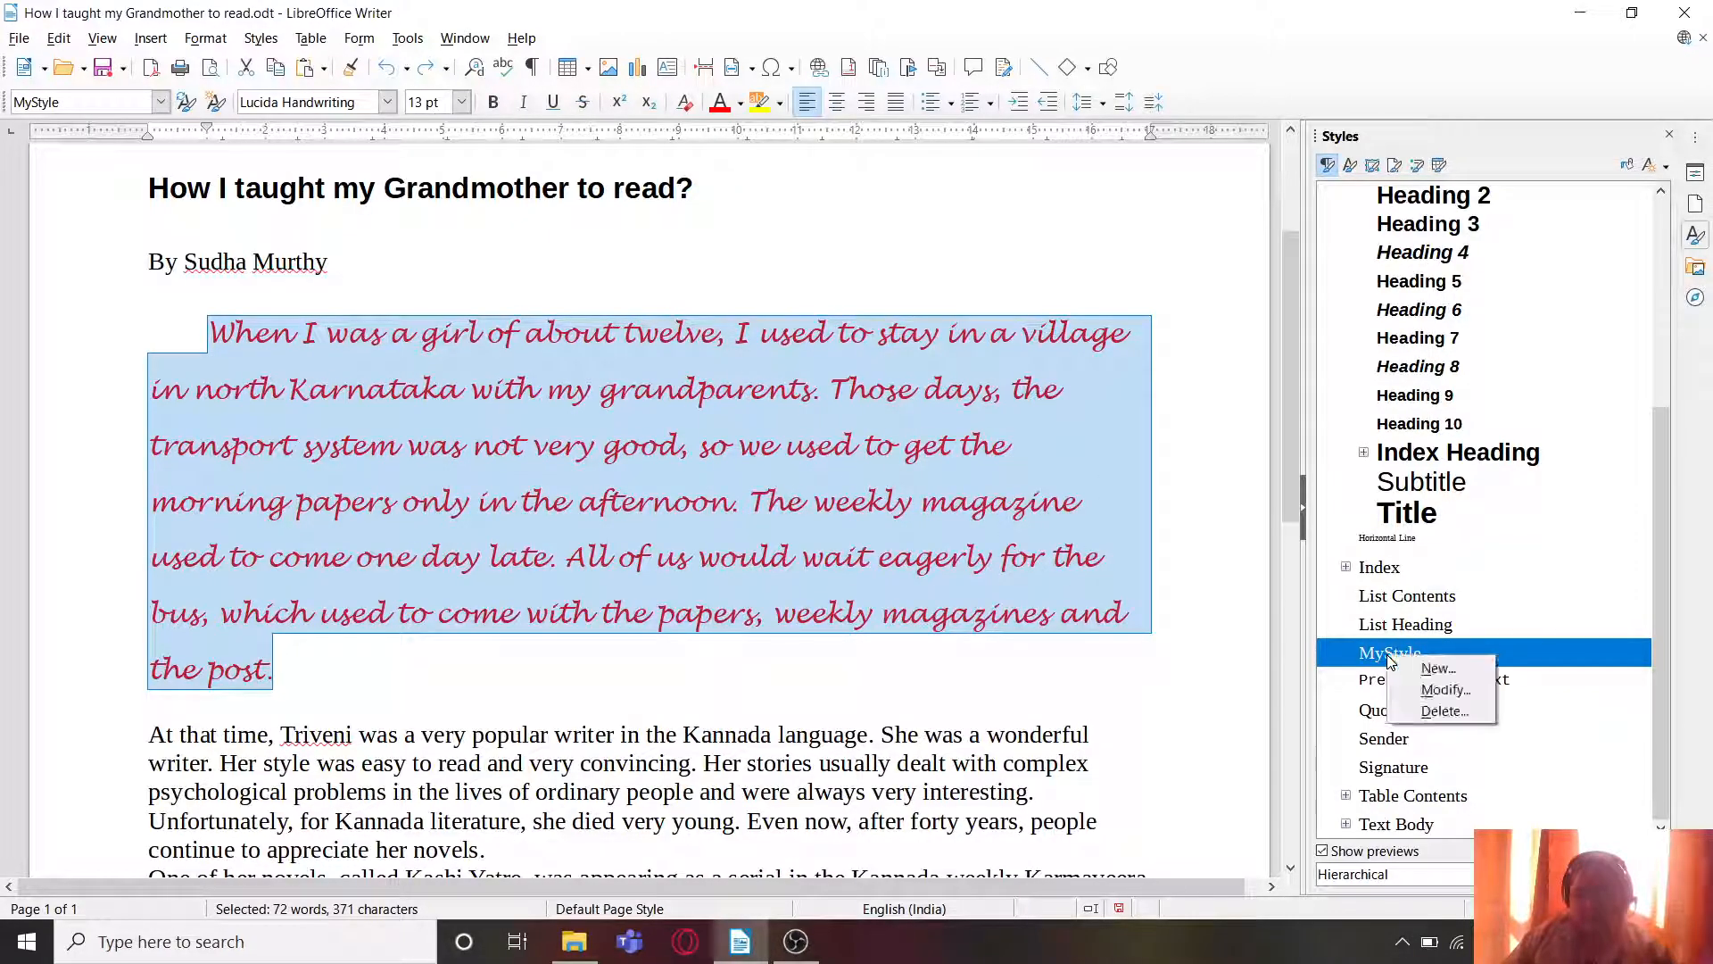
left_click(1434, 693)
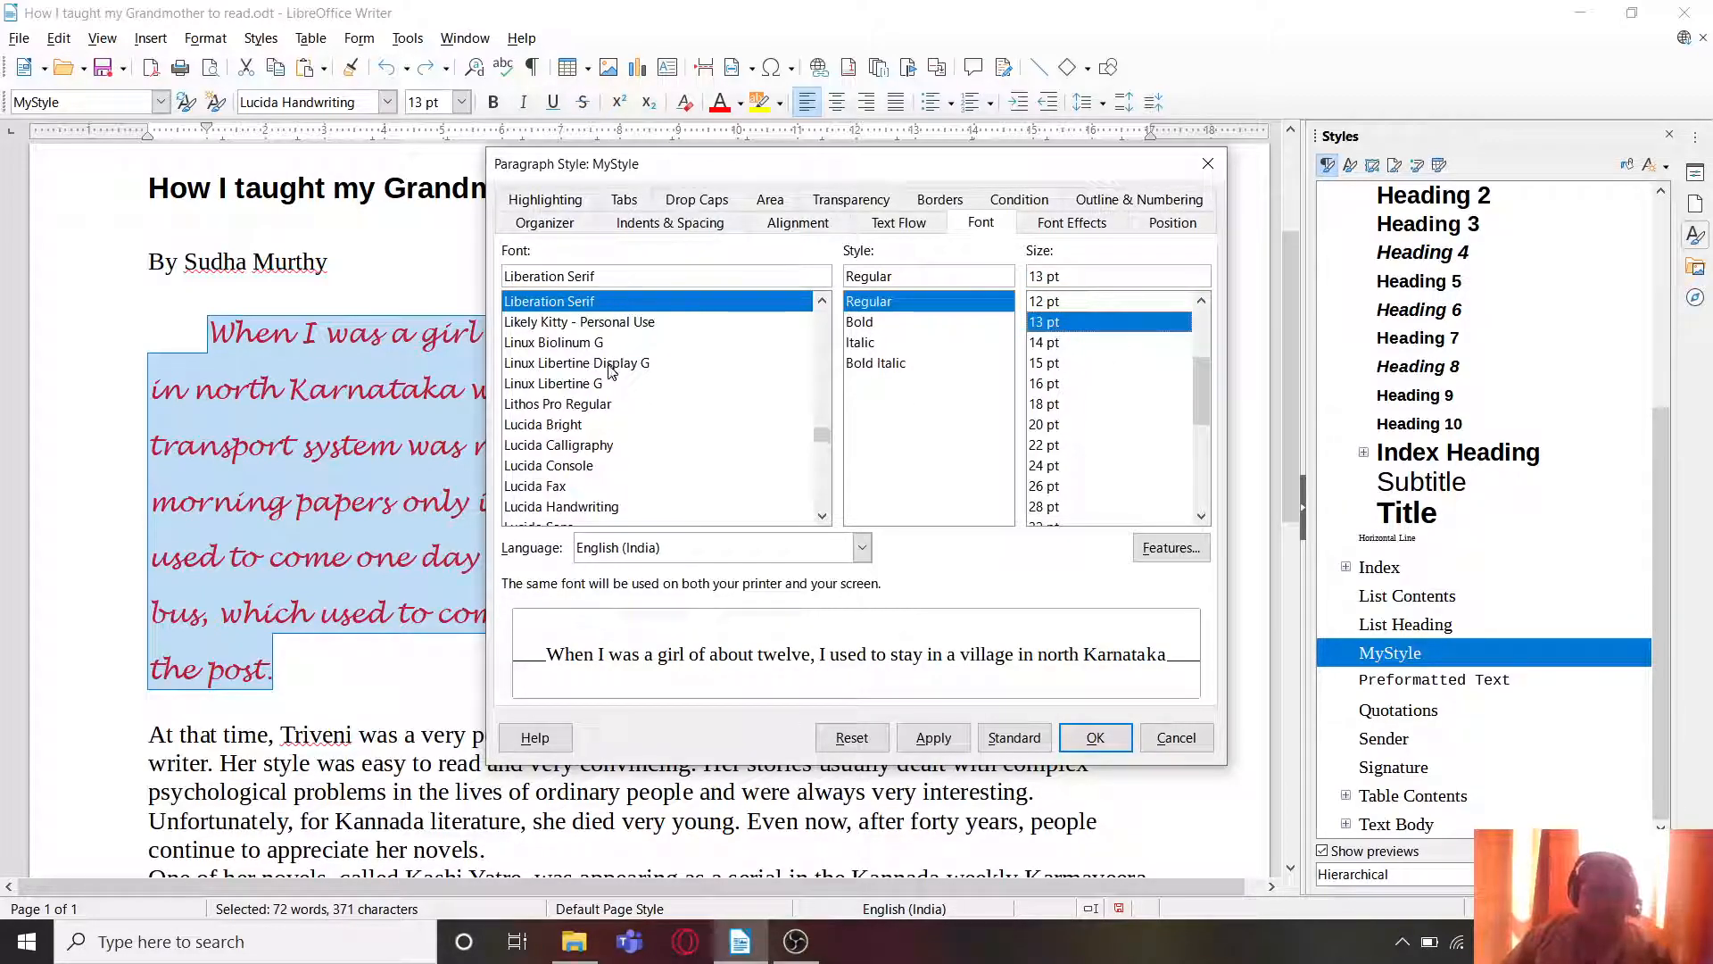
left_click(571, 507)
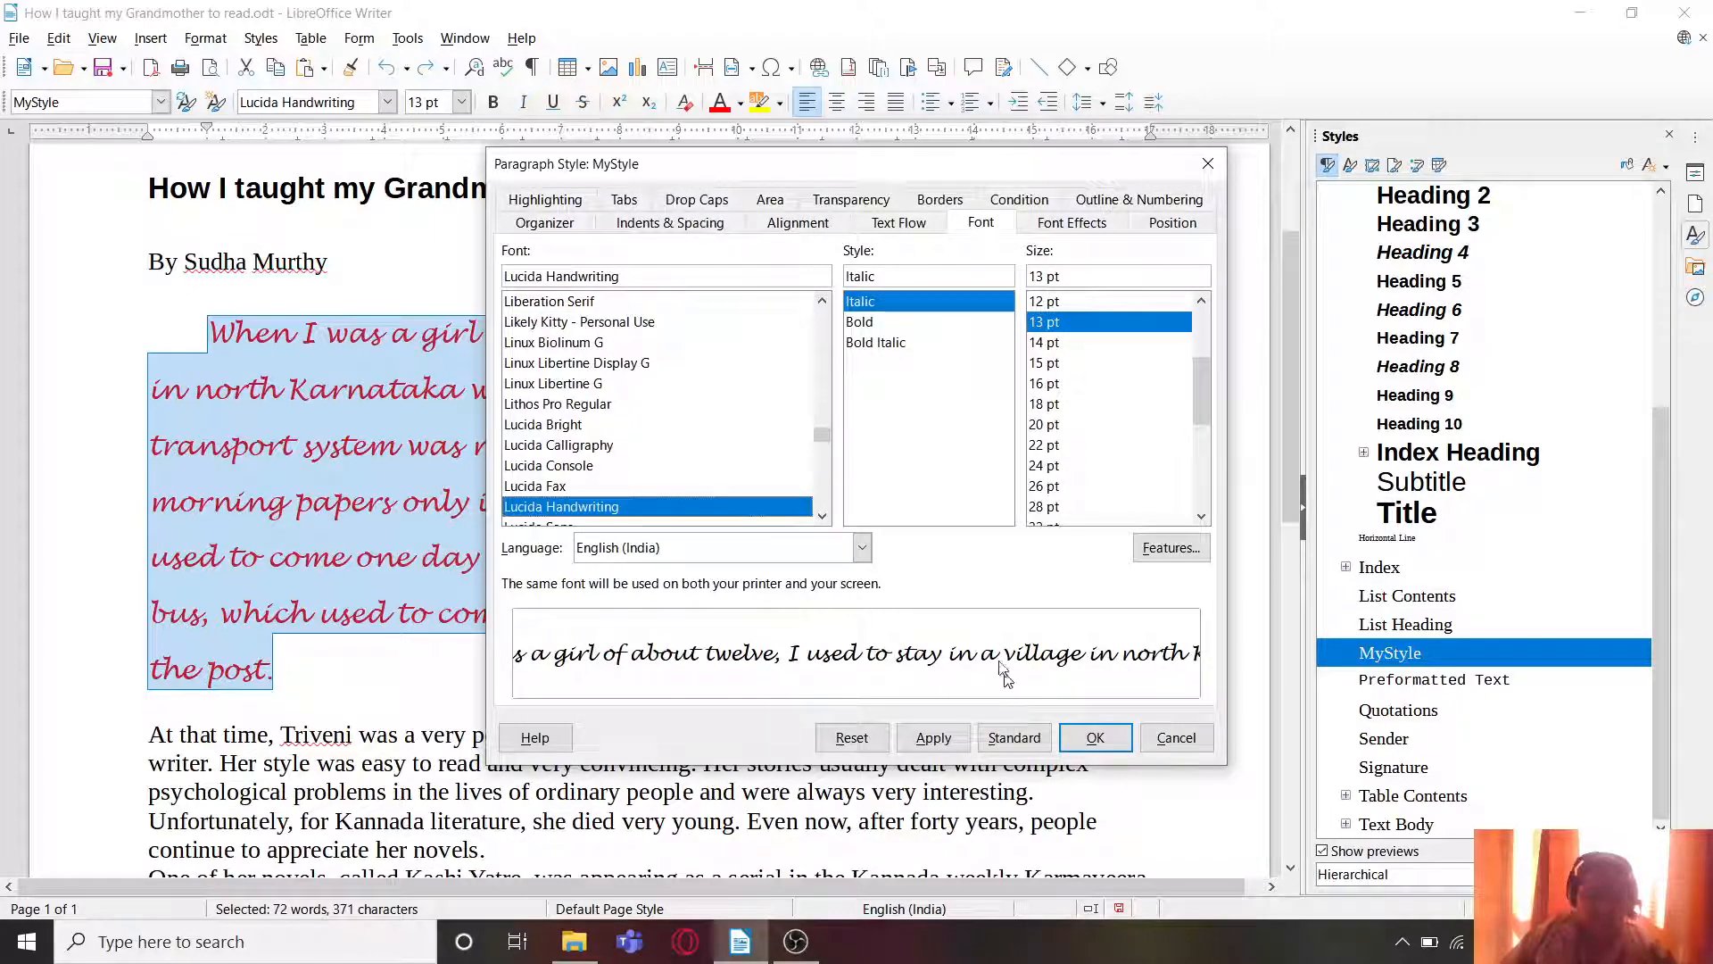
left_click(1071, 222)
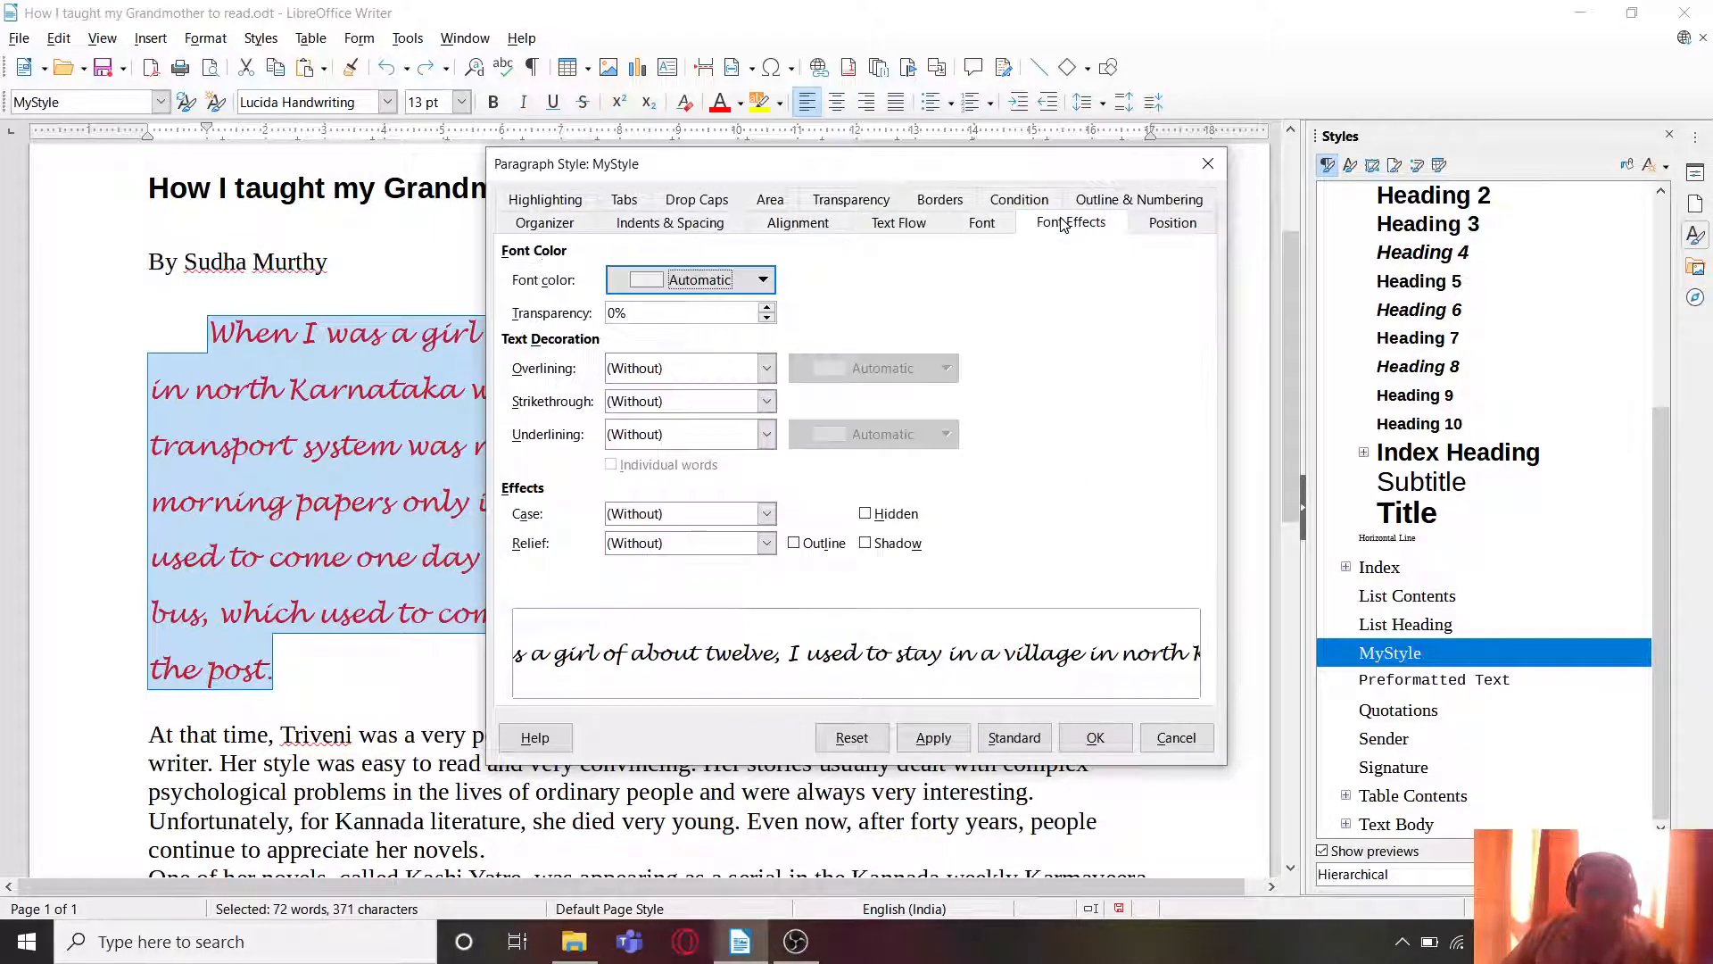
left_click(734, 280)
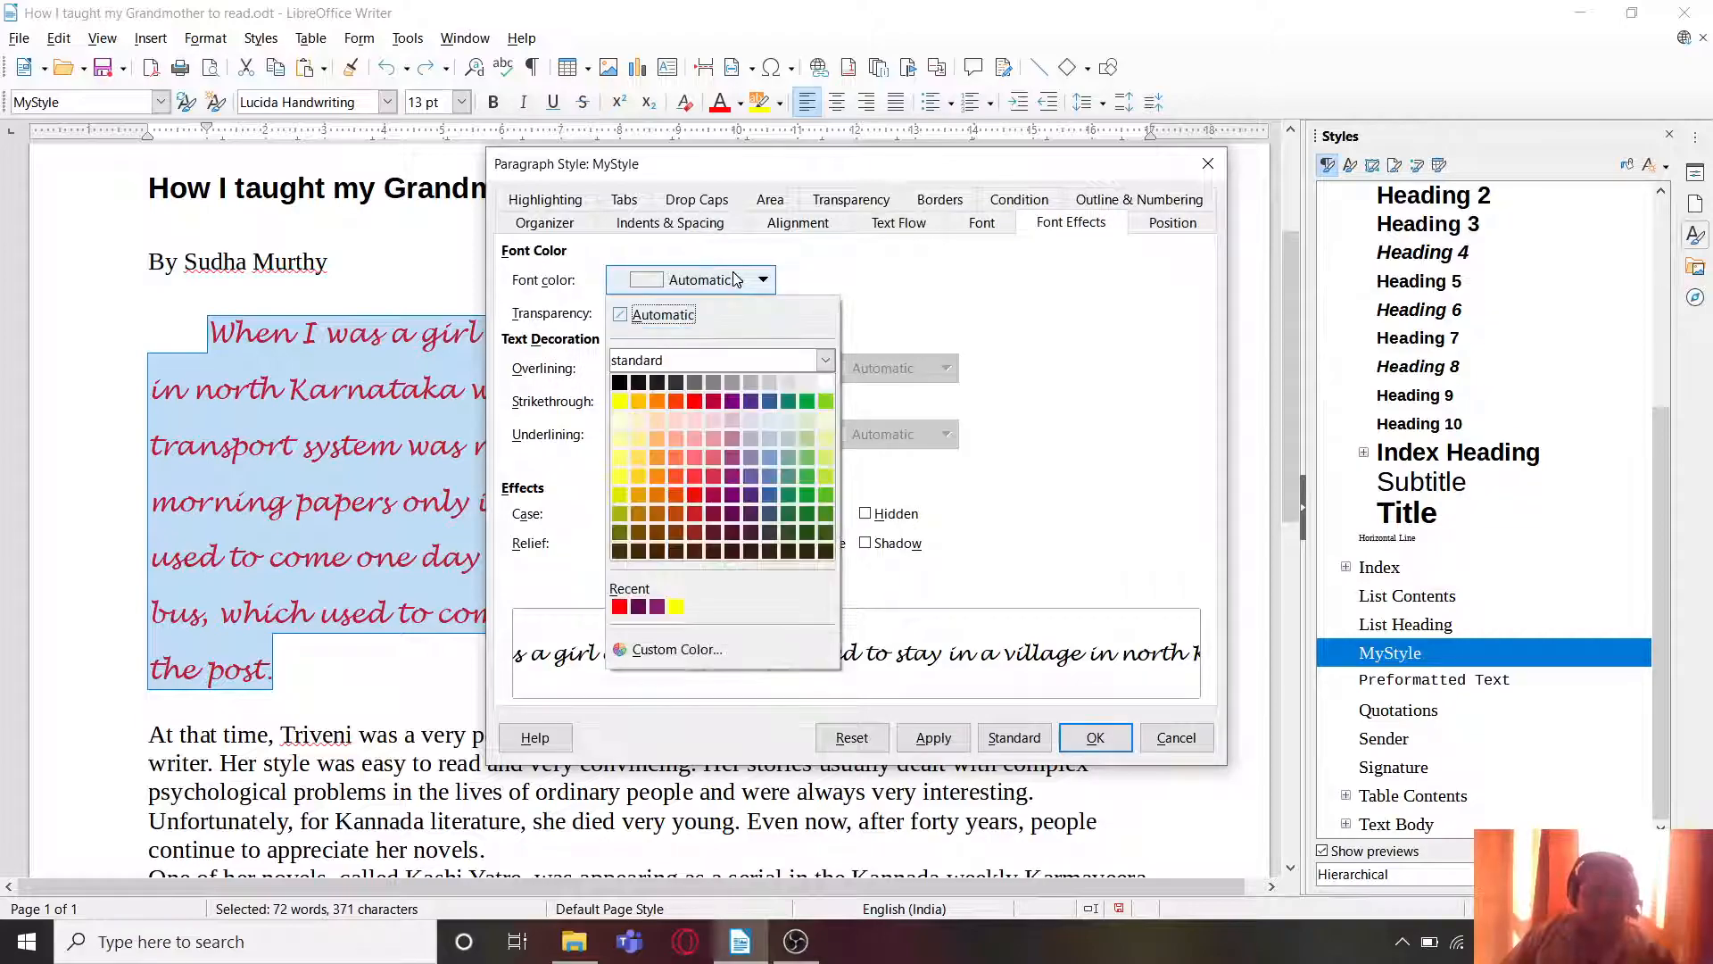
left_click(622, 609)
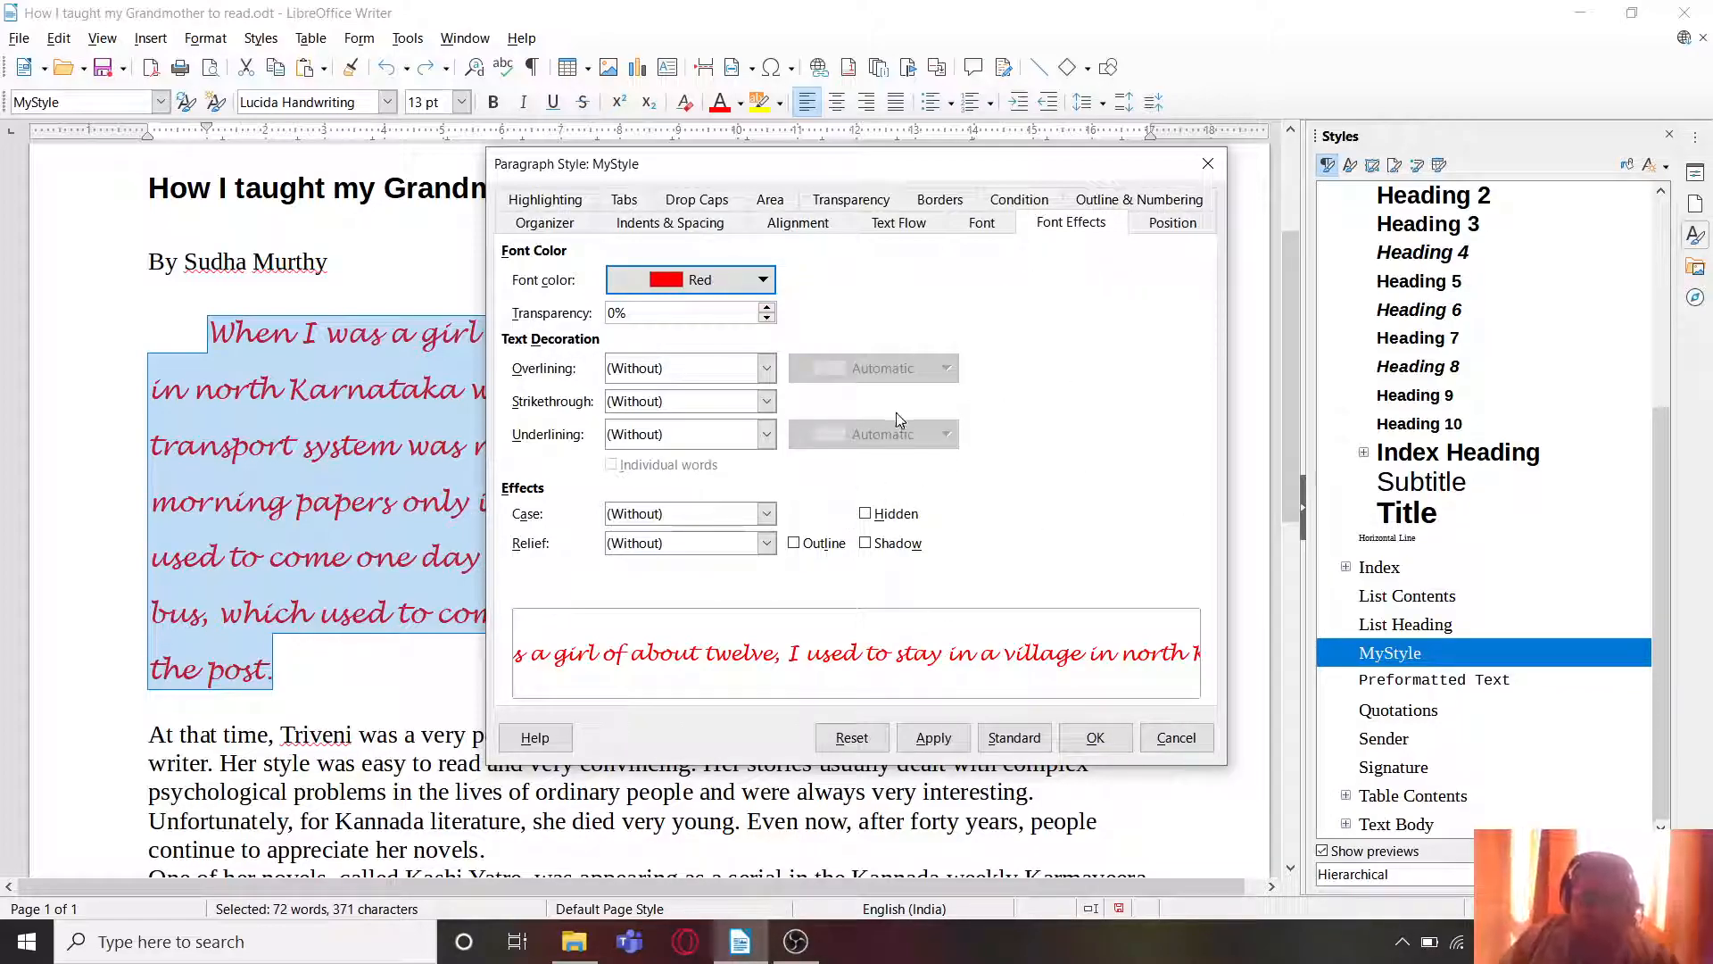
left_click(698, 227)
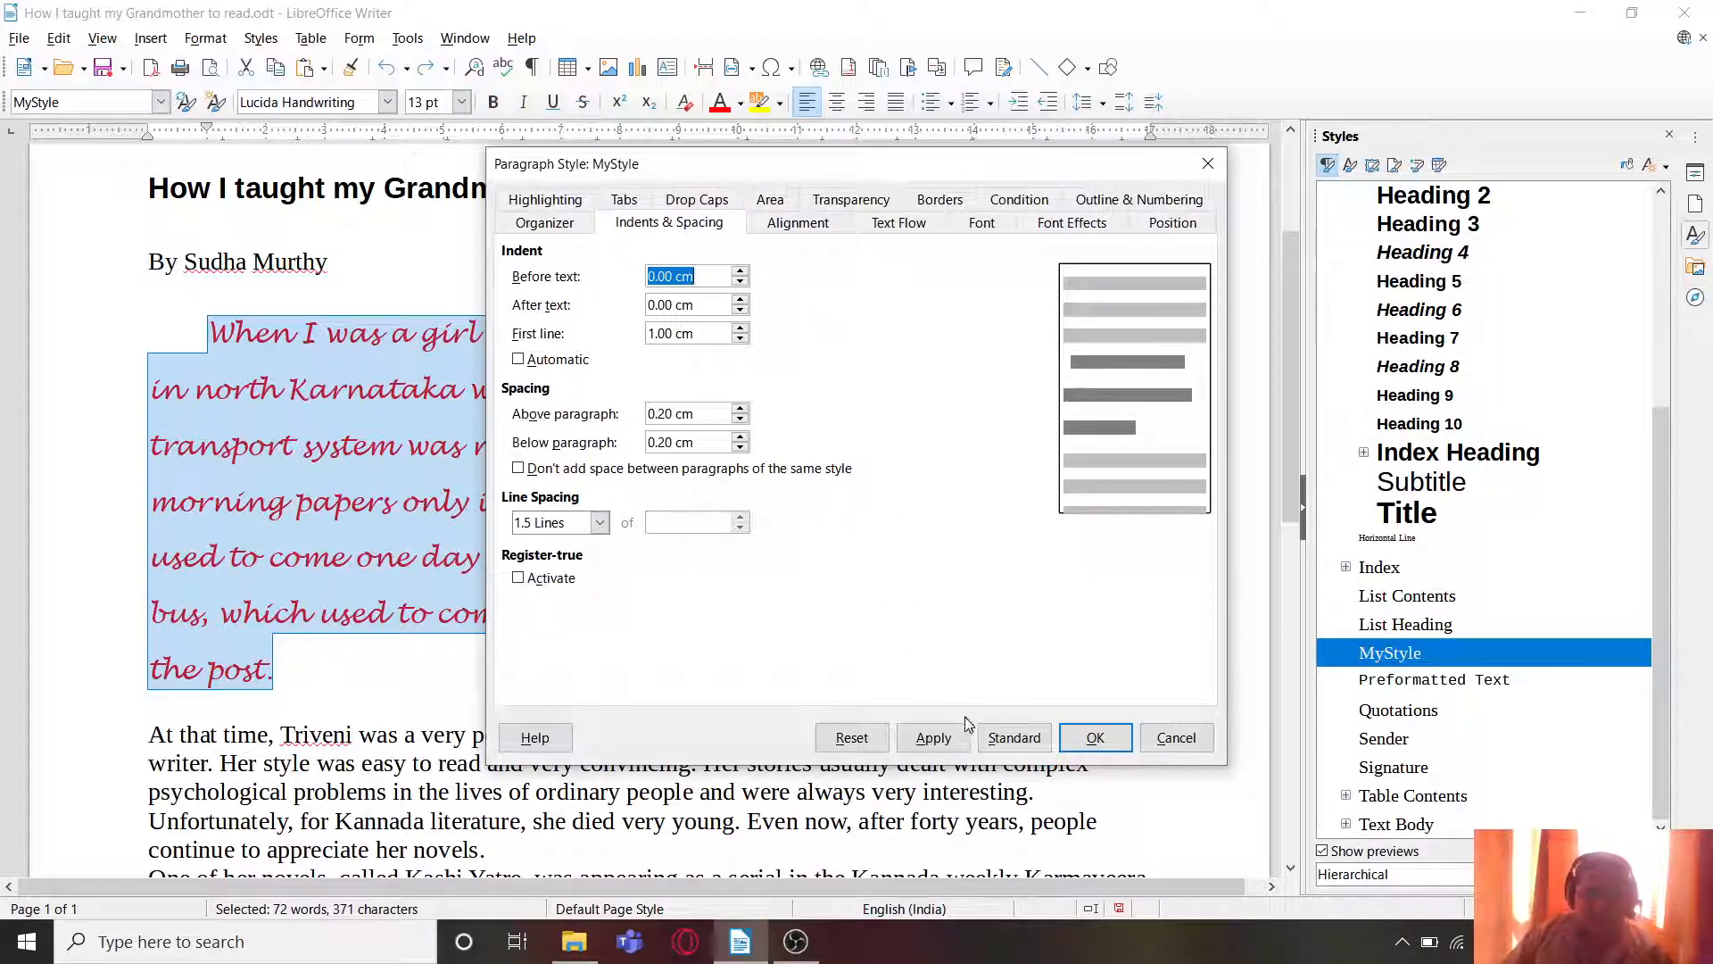
left_click(1092, 741)
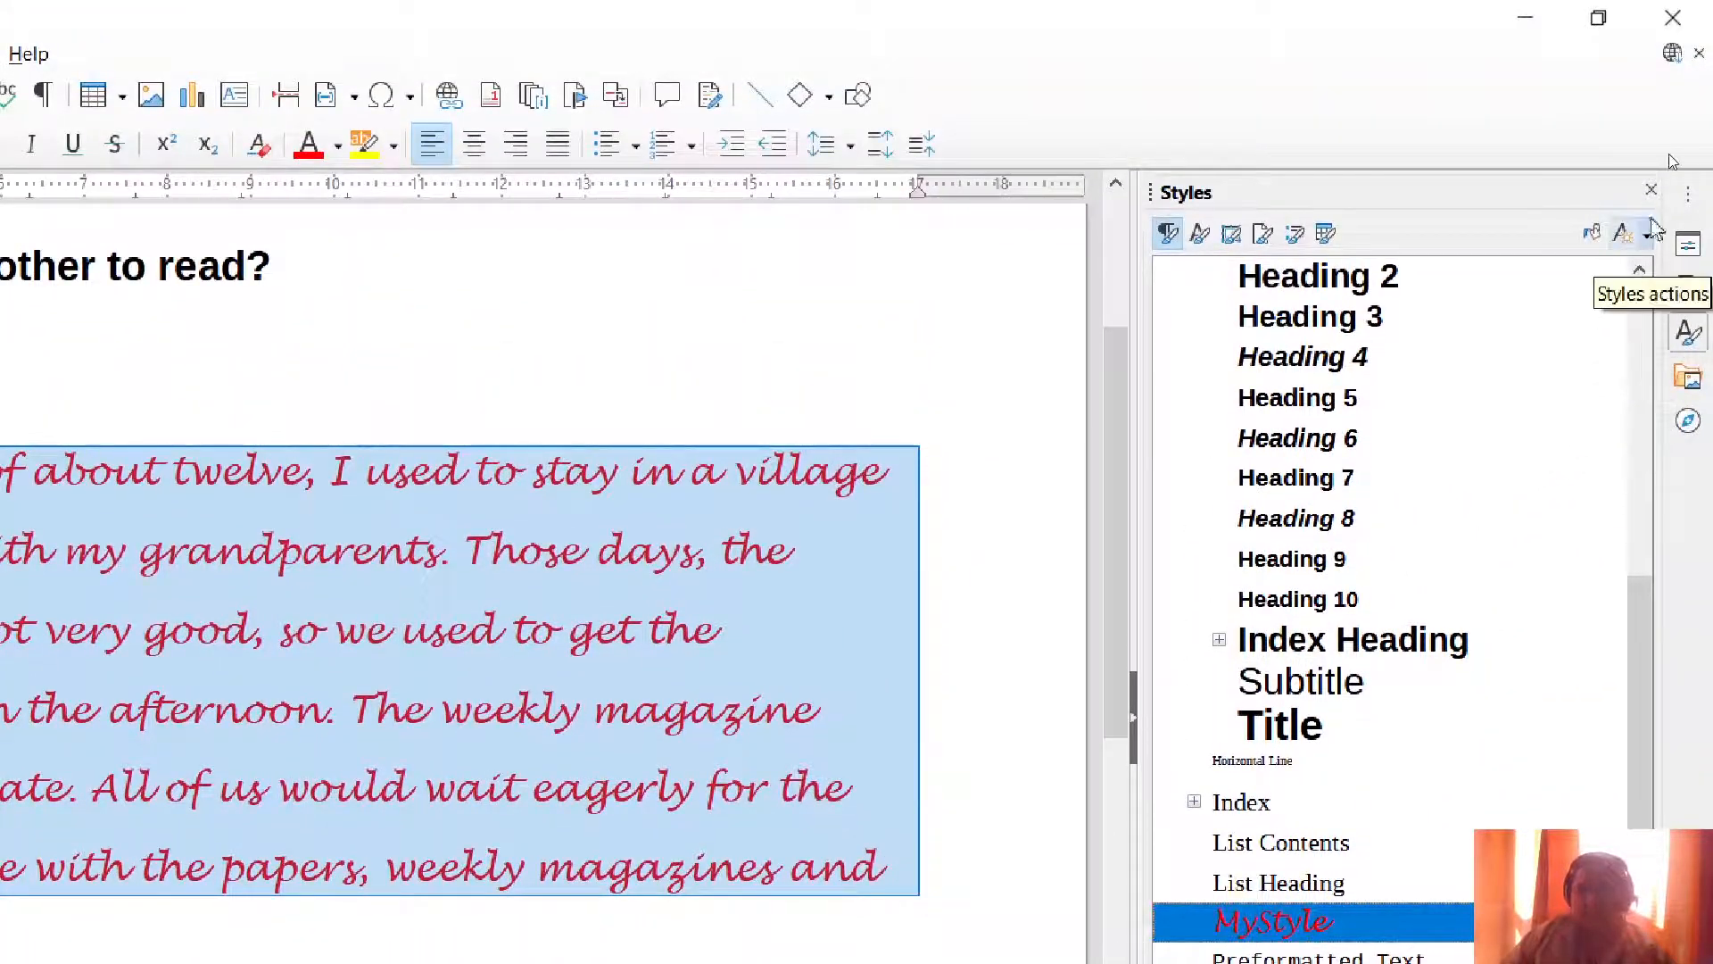
left_click(1648, 235)
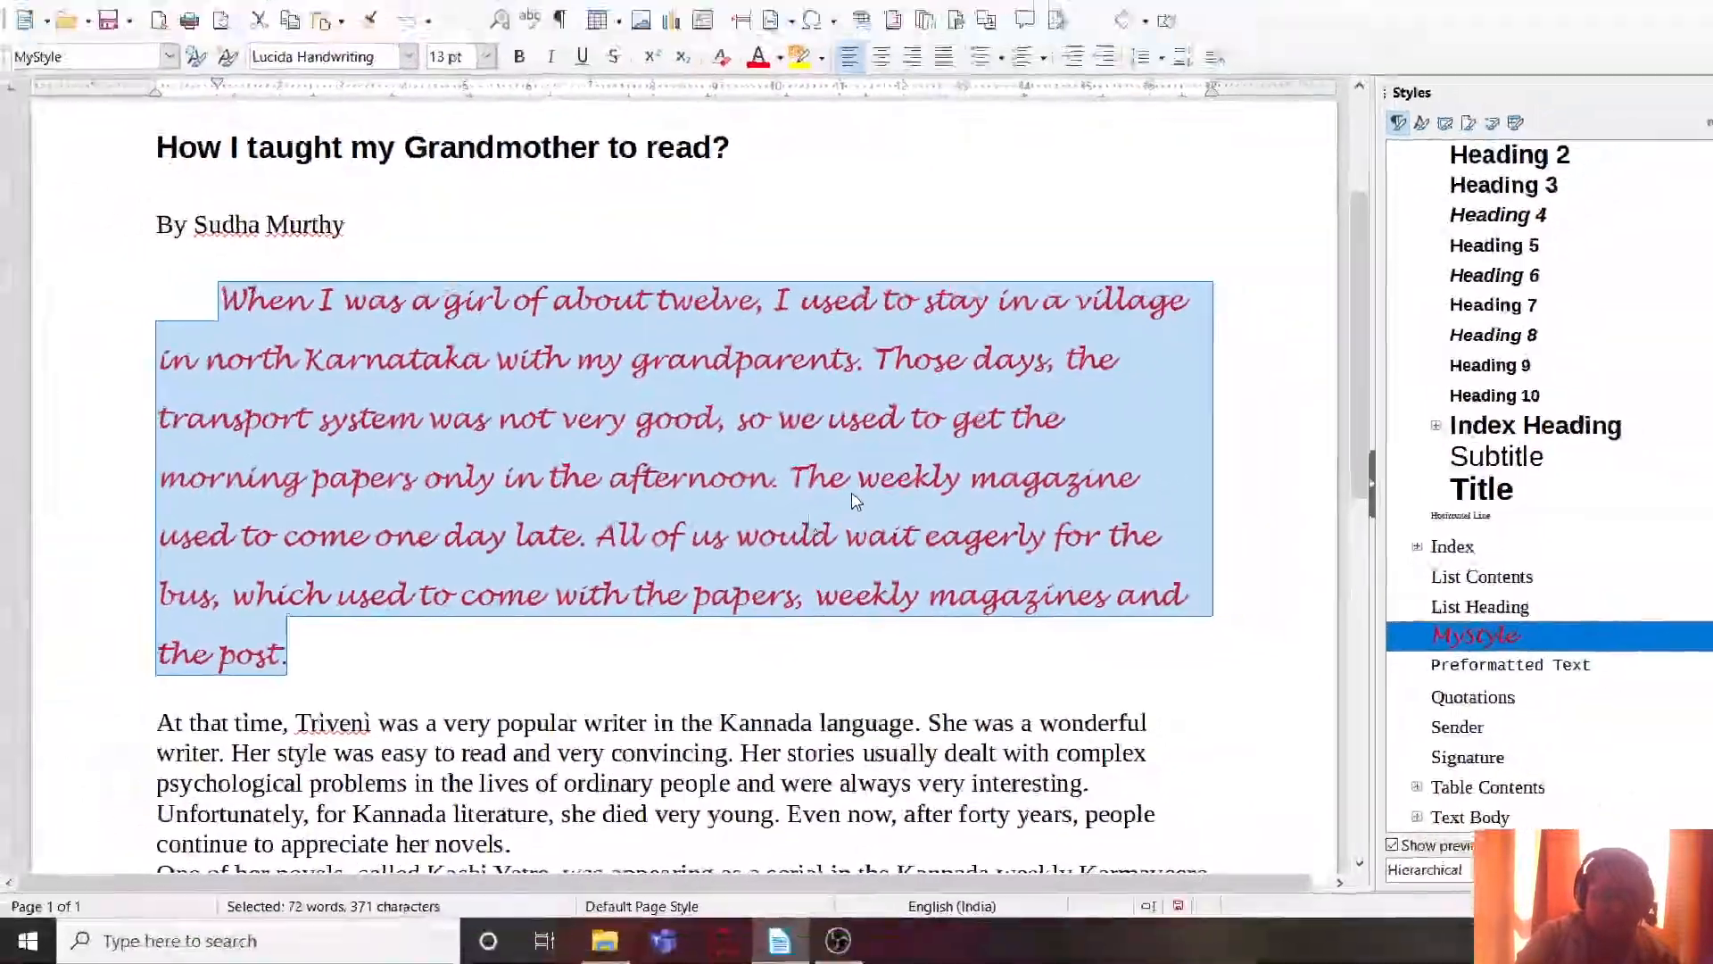
double_click(728, 460)
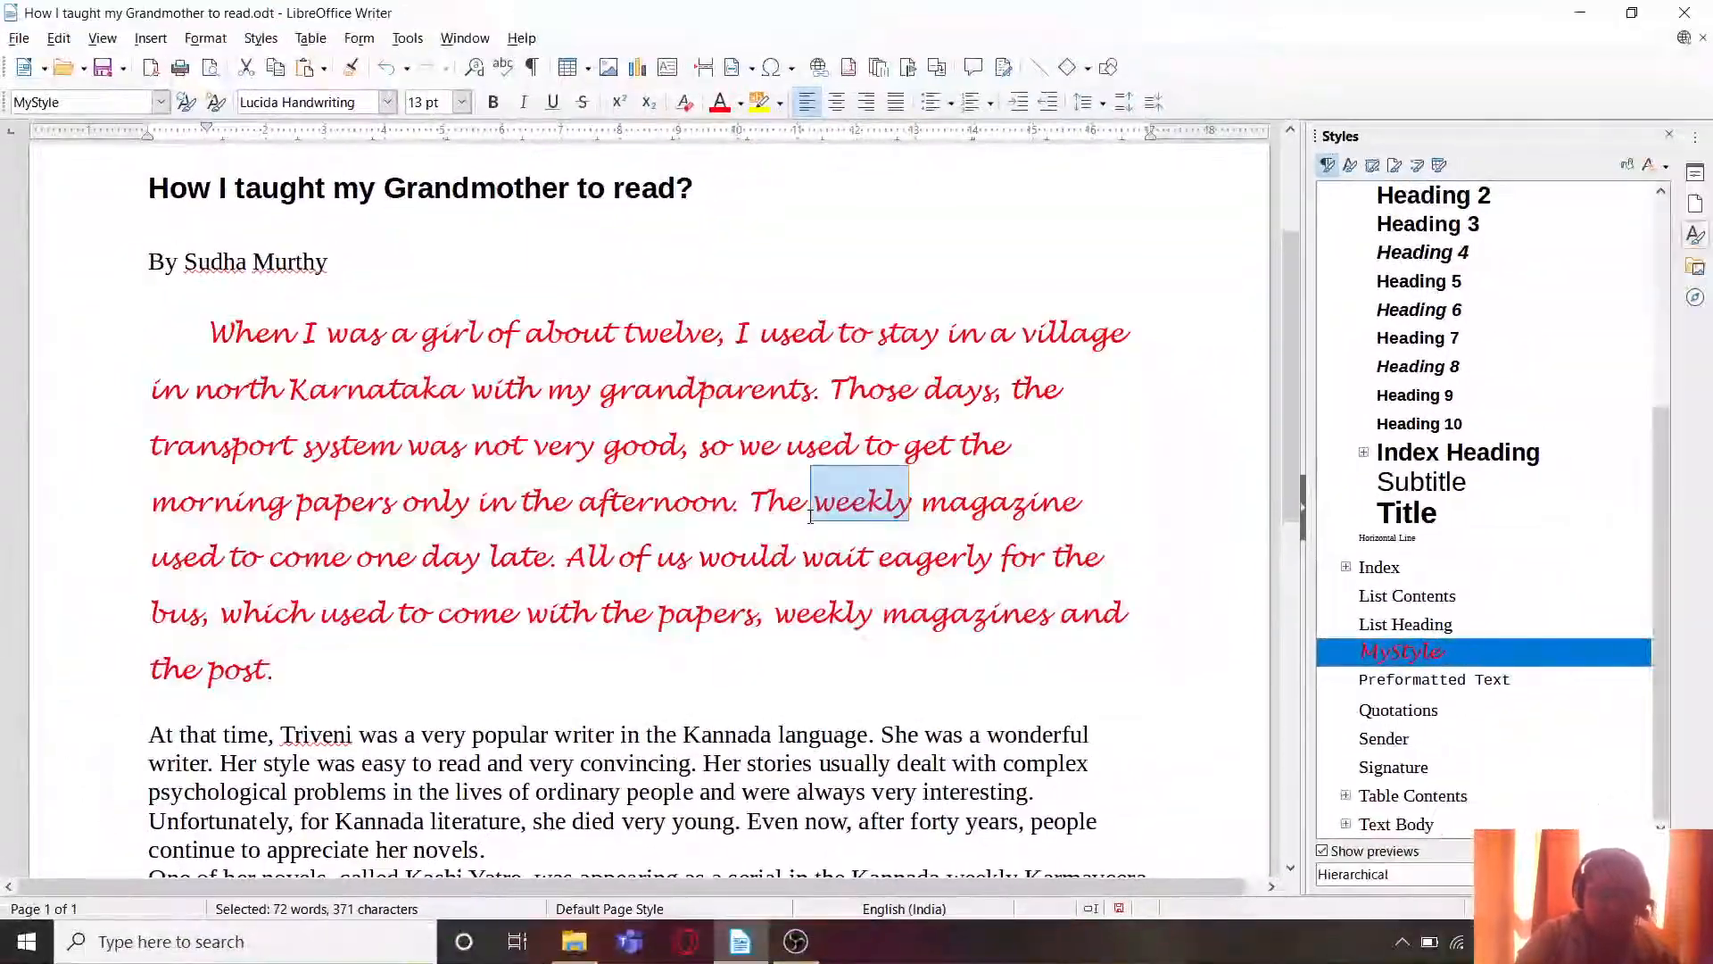
left_click(1059, 616)
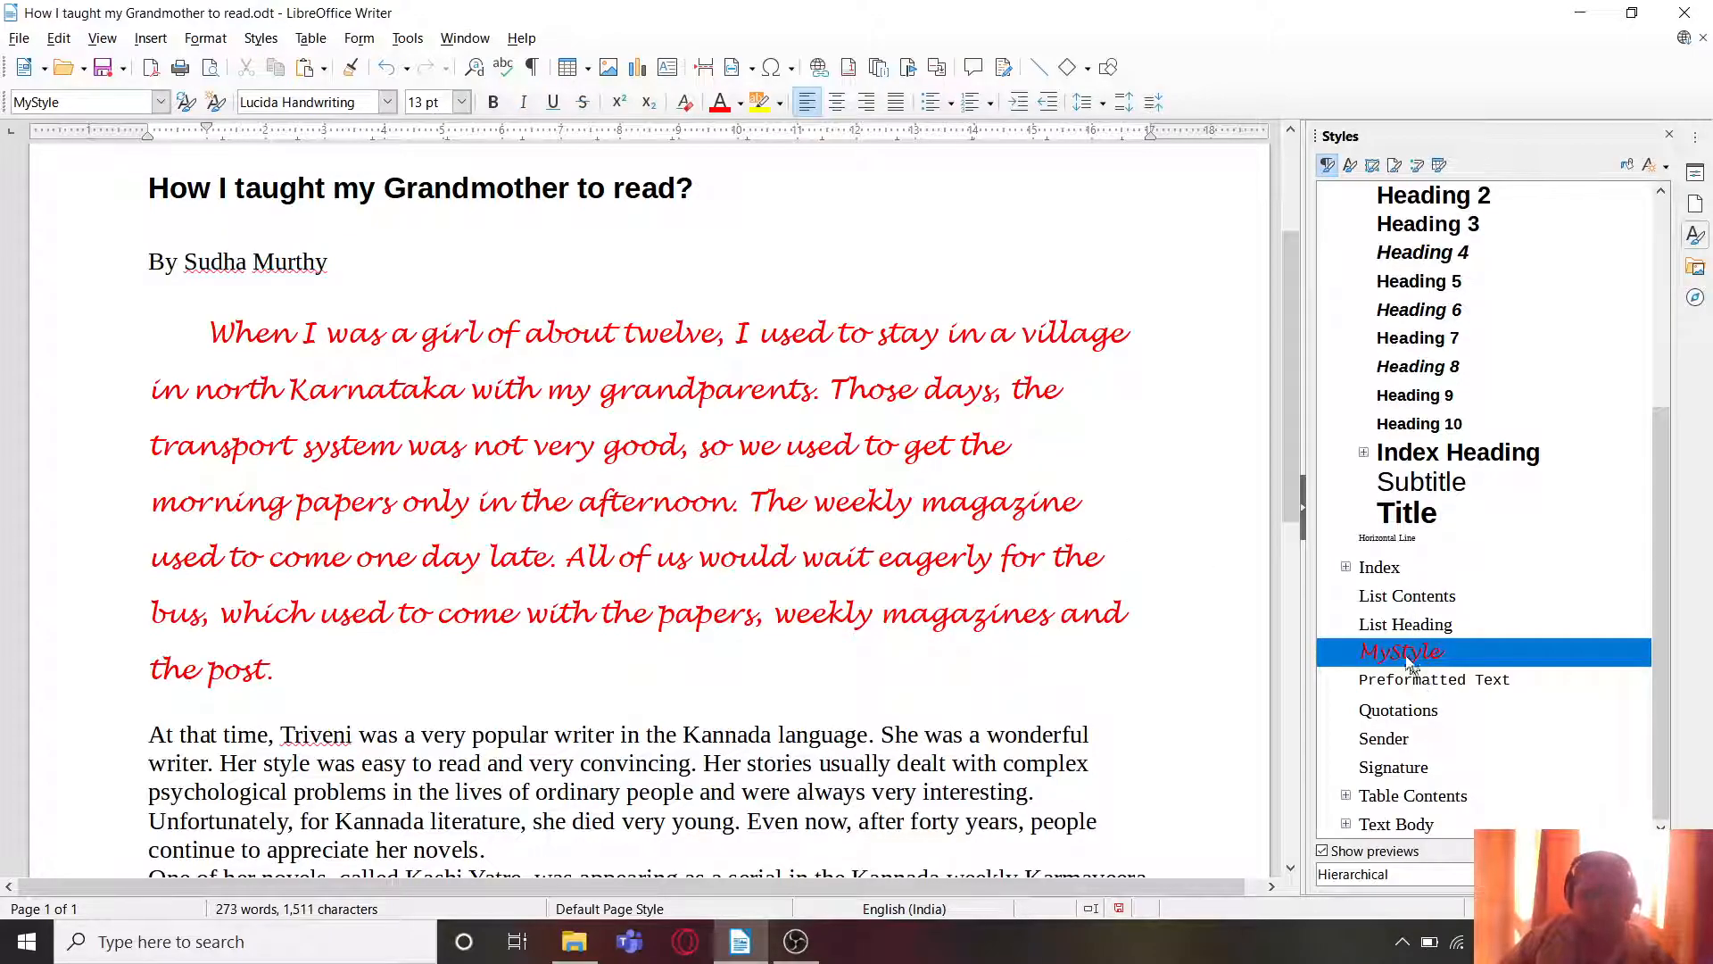
right_click(1399, 648)
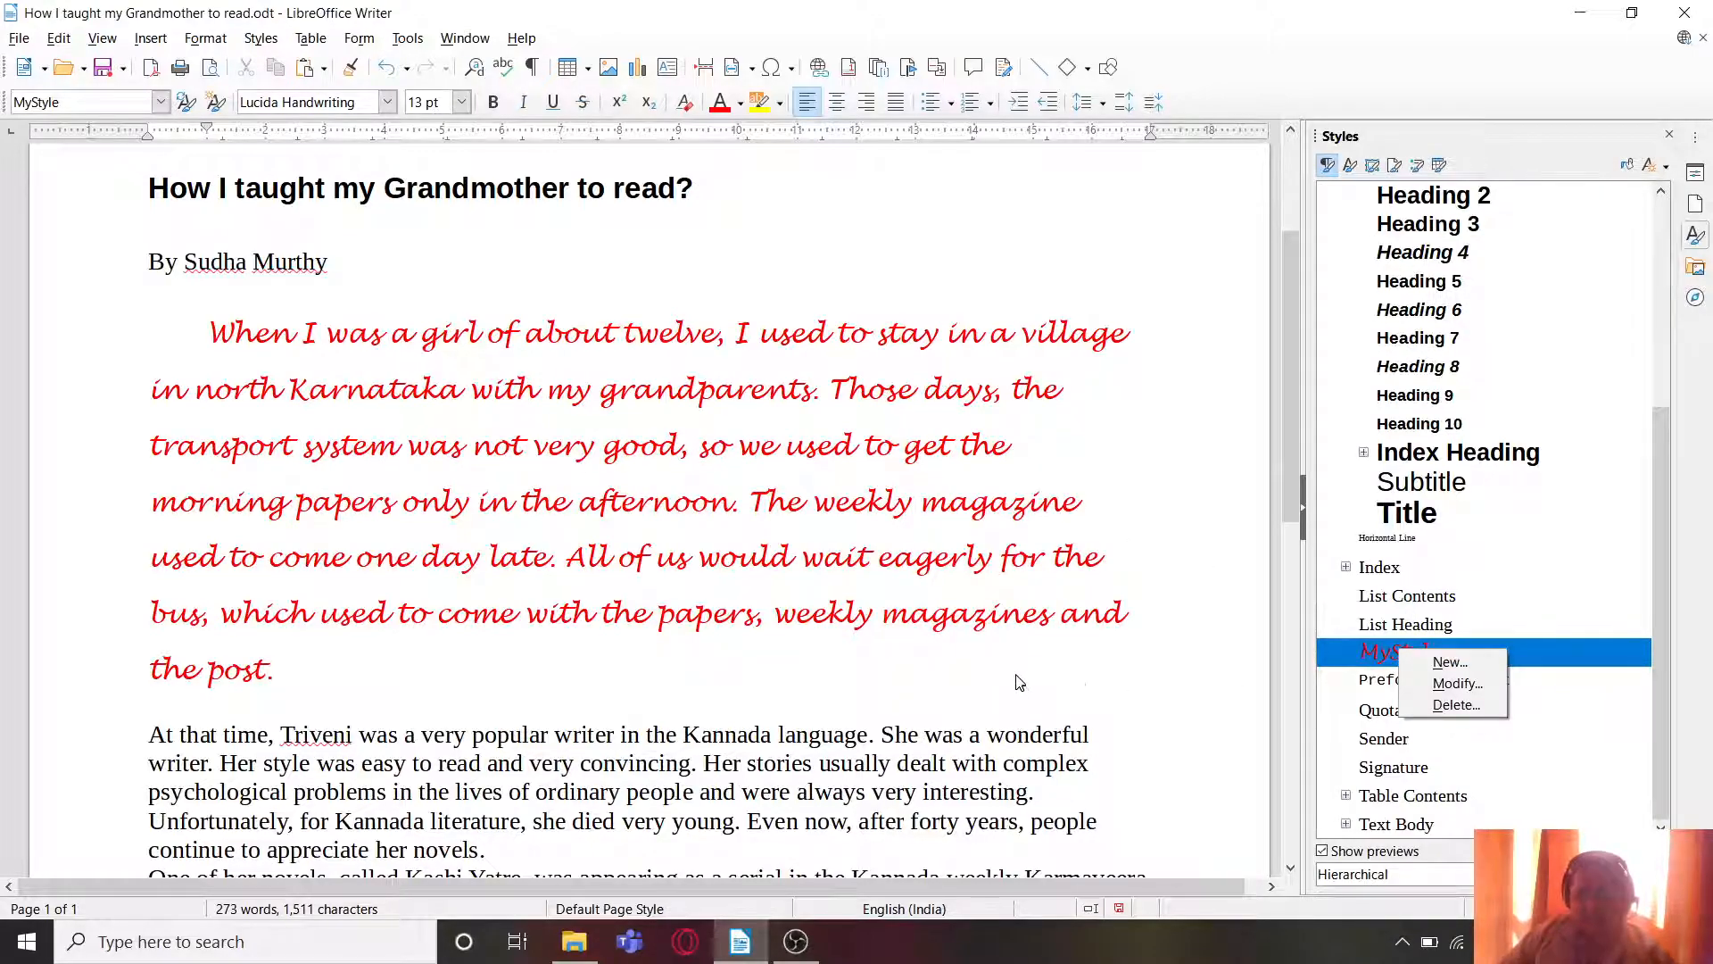
left_click(995, 573)
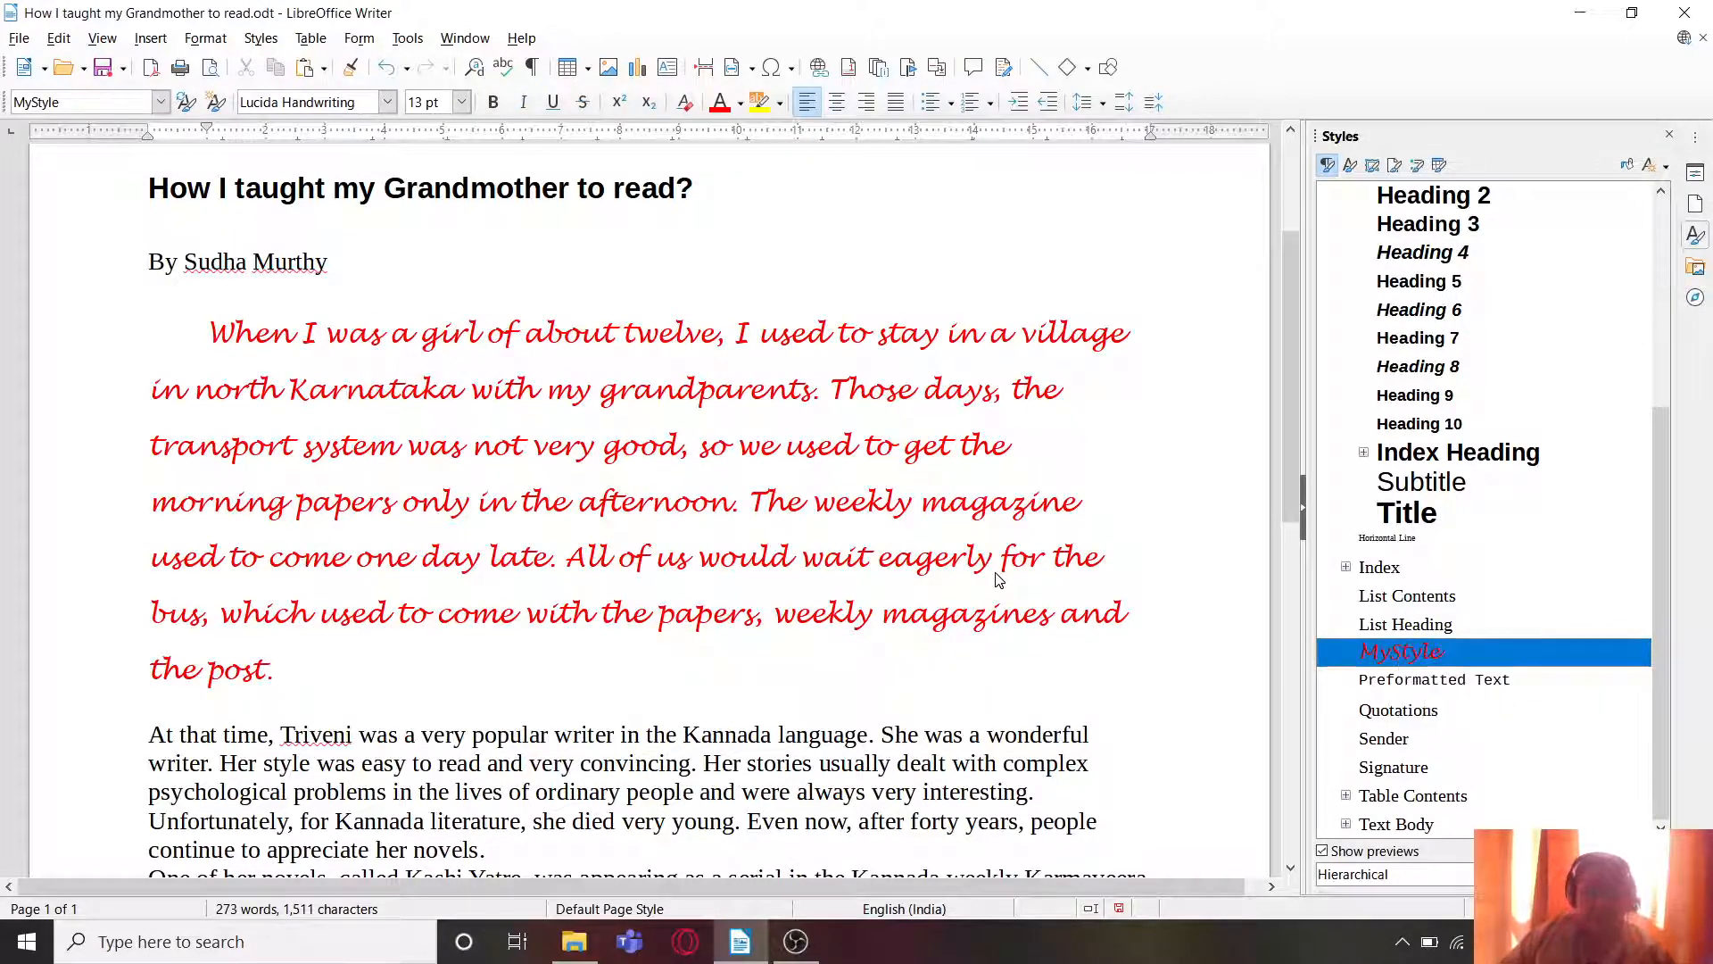
Step: Apply MyStyle to the third body paragraph, beginning "One of her novels"
scroll(995, 578, "down", 5)
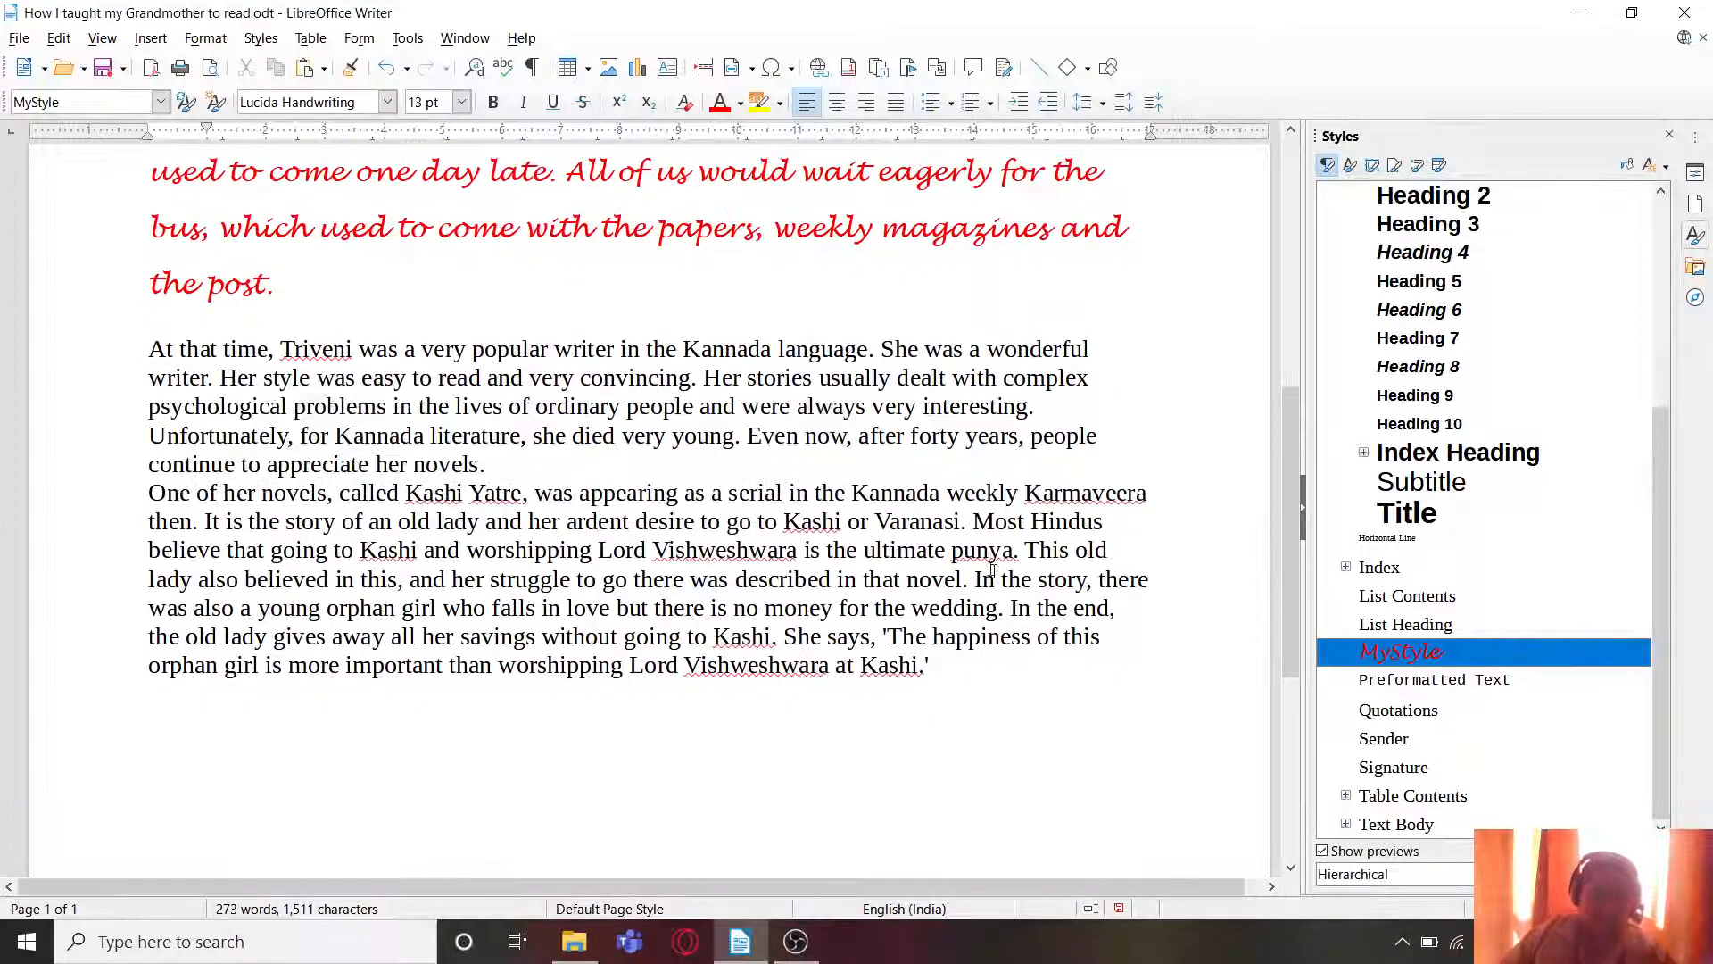
left_click(629, 551)
scroll(1497, 636, "down", 3)
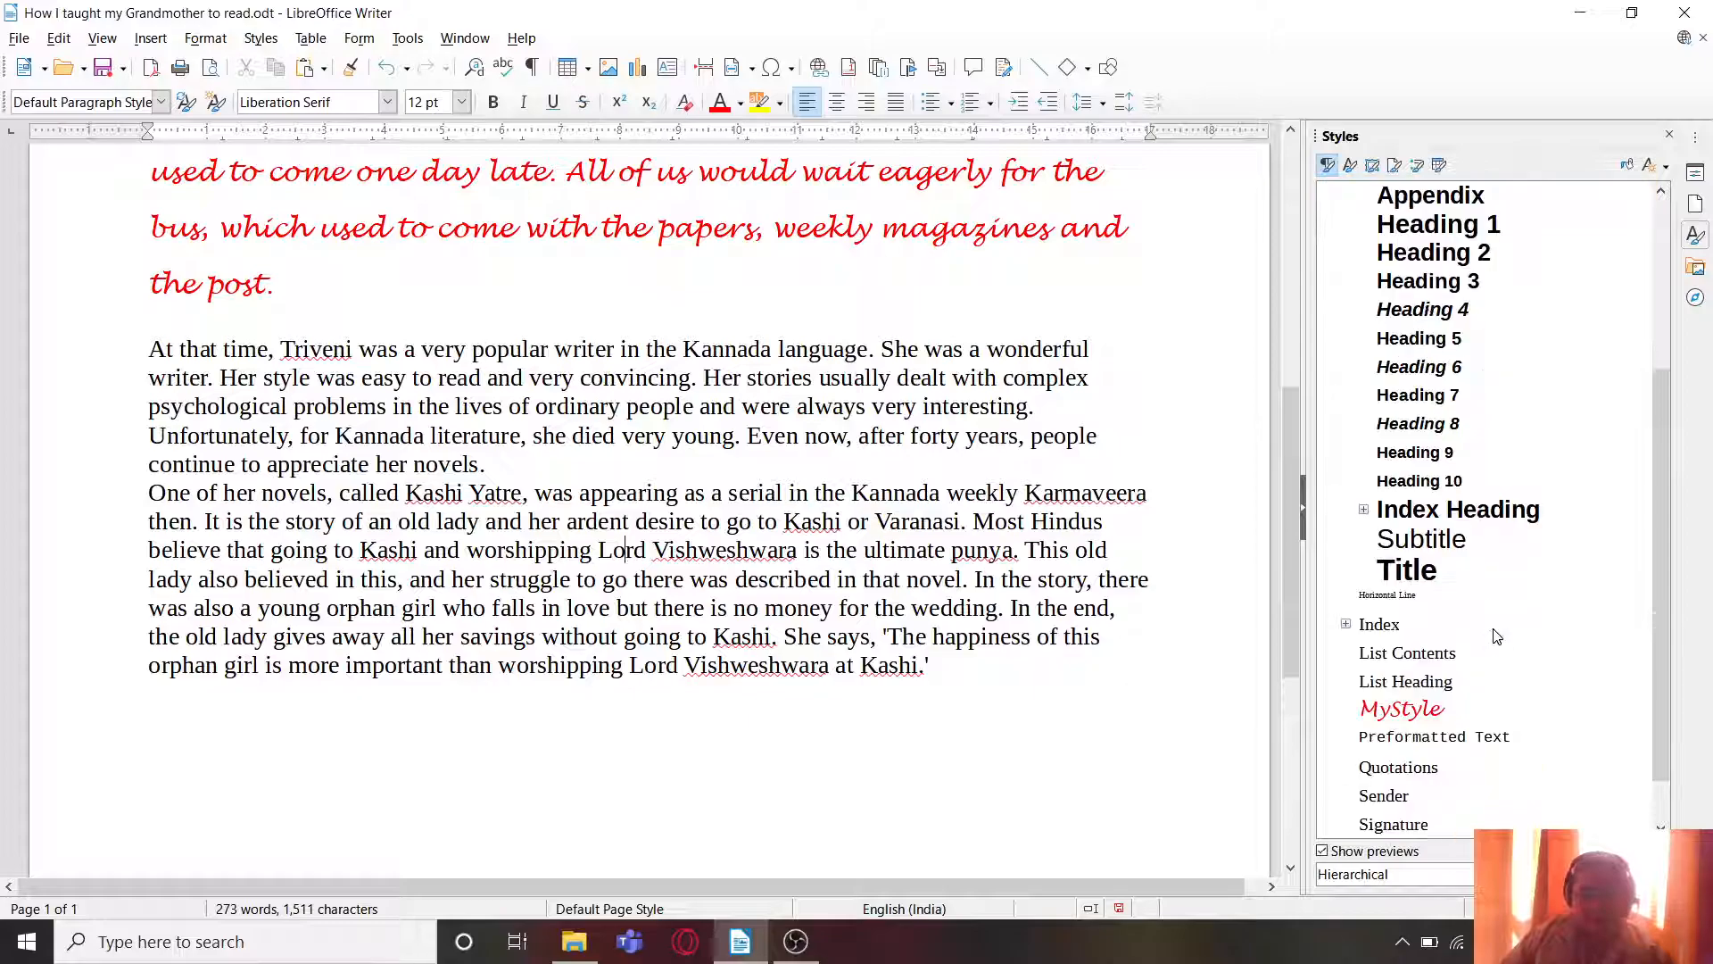
scroll(1453, 397, "down", 1)
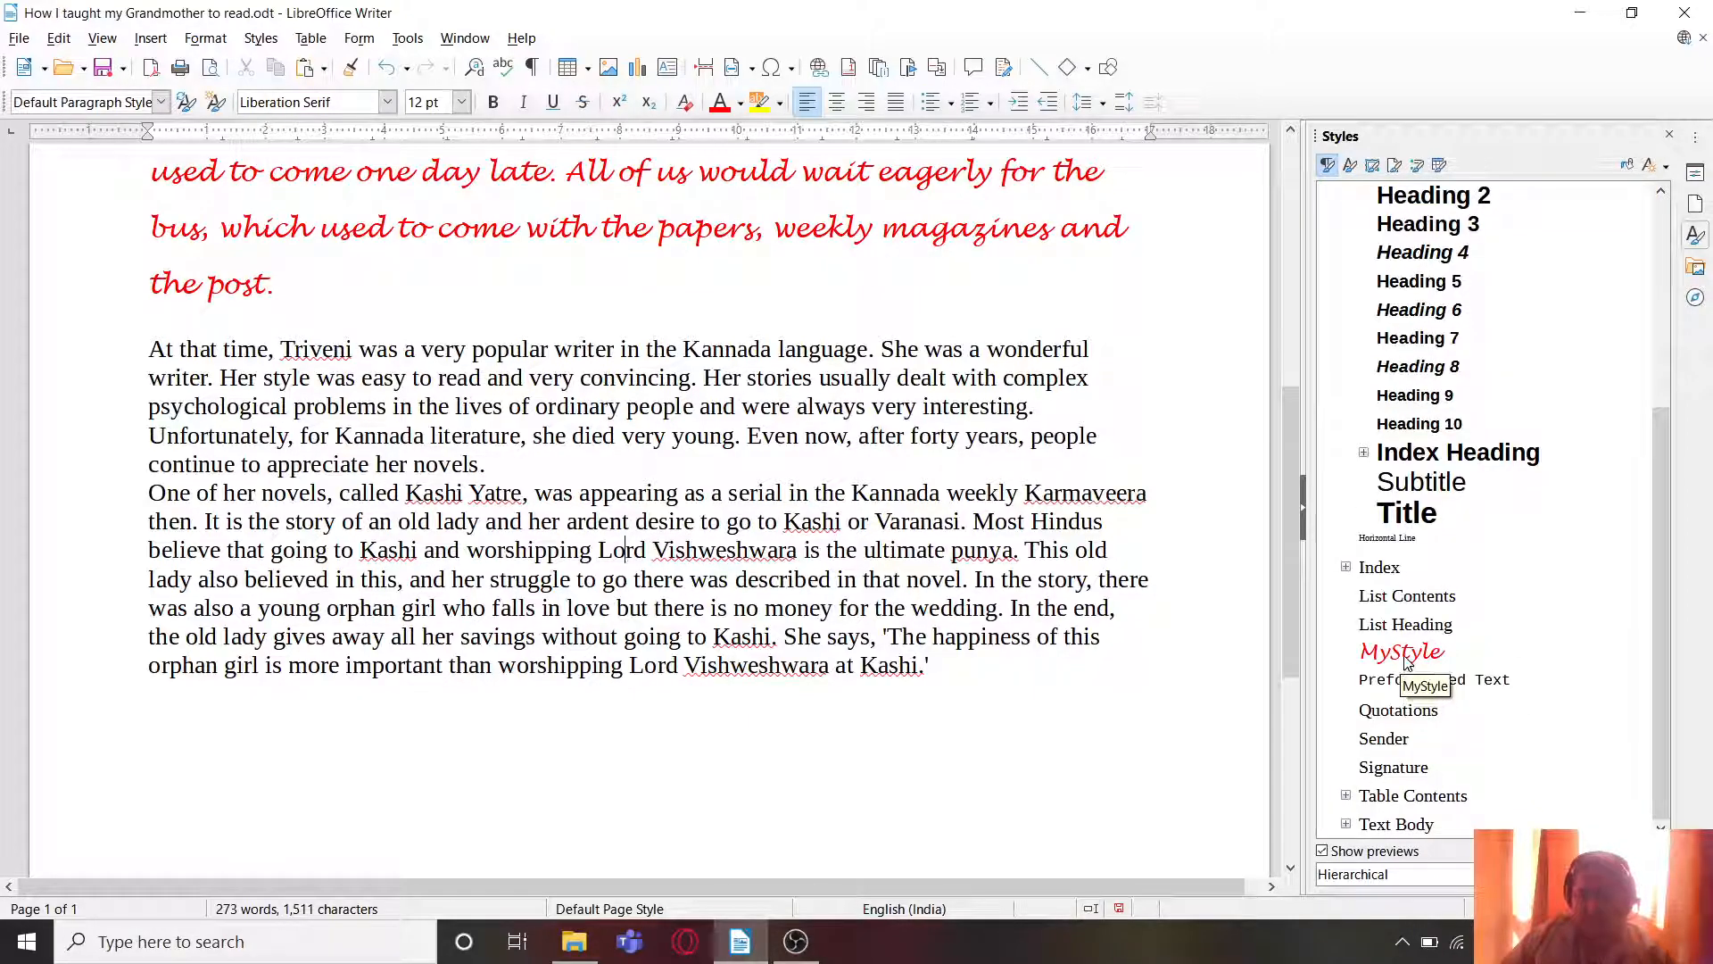
left_click(1405, 655)
double_click(1405, 655)
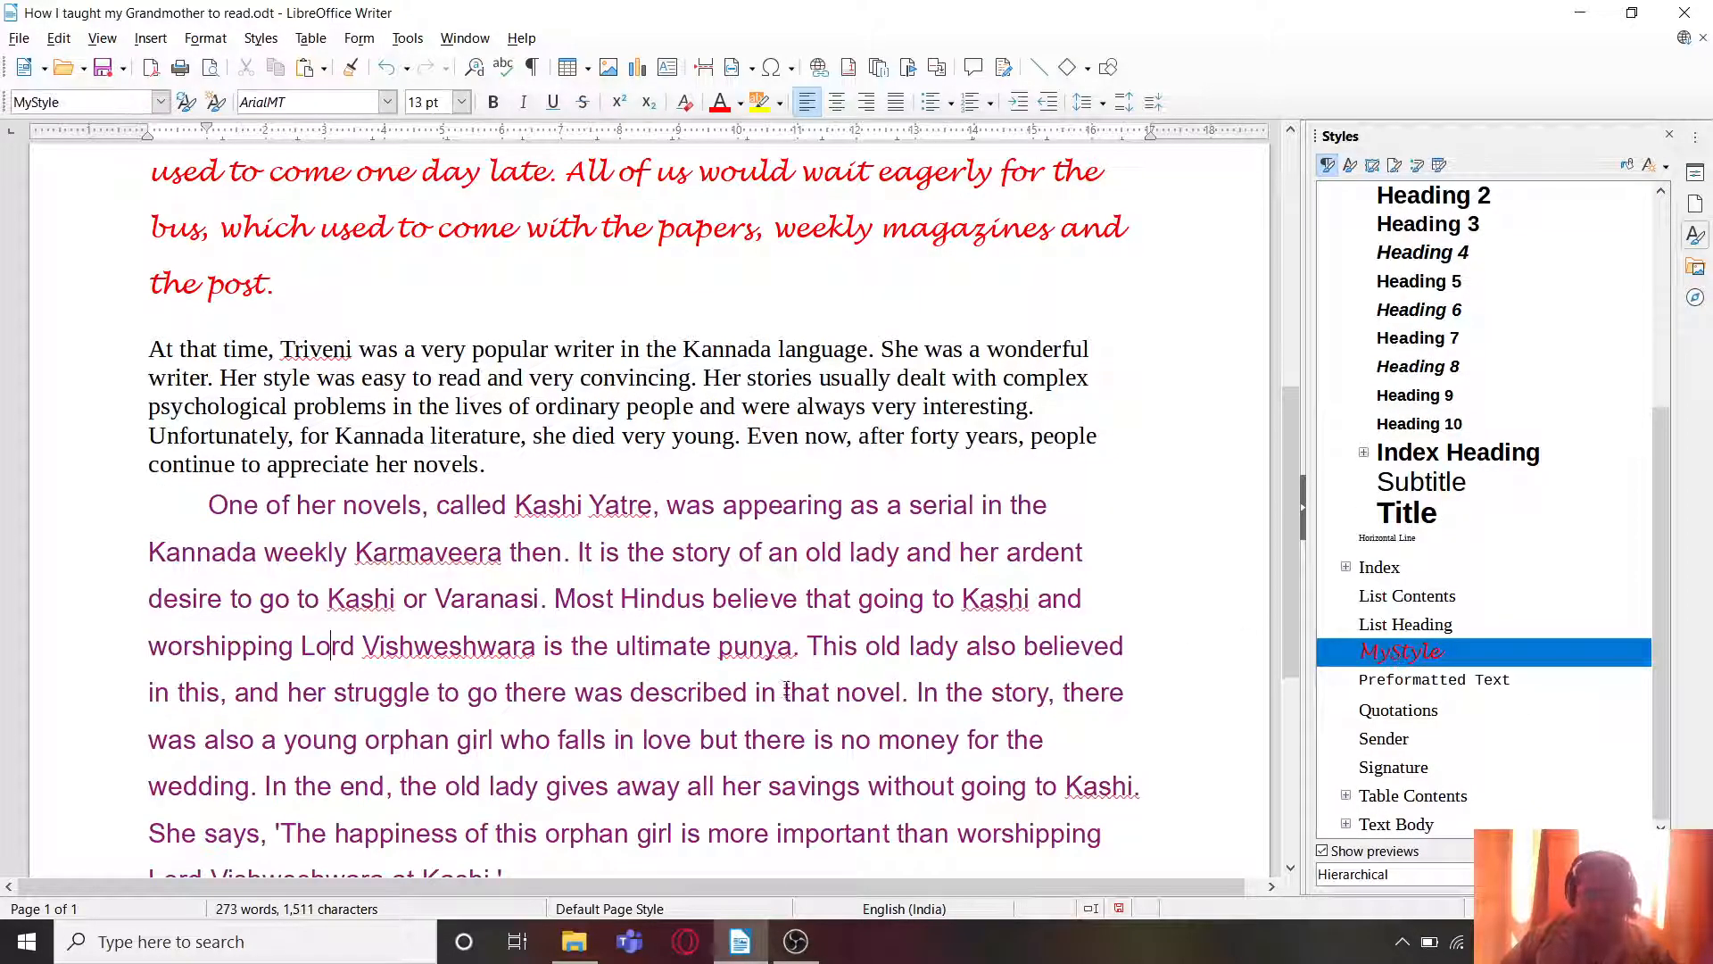
Step: Compare the font and color of the third body paragraph with those of the first body paragraph
scroll(790, 675, "down", 1)
scroll(789, 675, "down", 1)
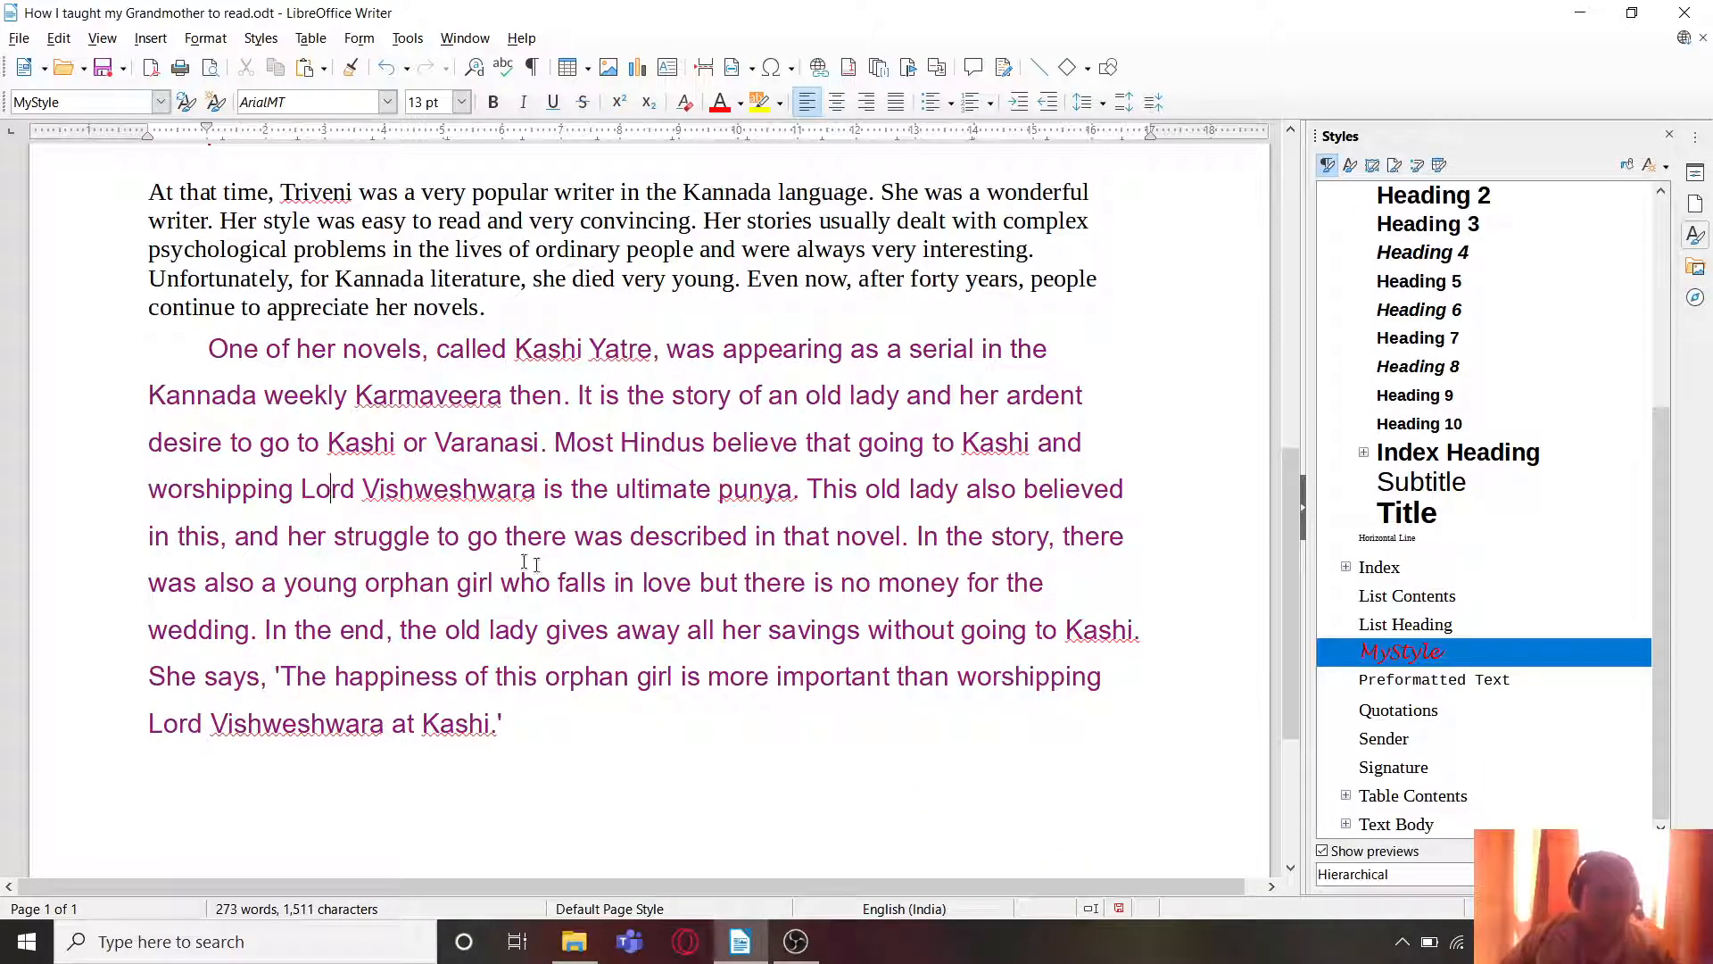
scroll(561, 582, "up", 4)
scroll(561, 581, "up", 2)
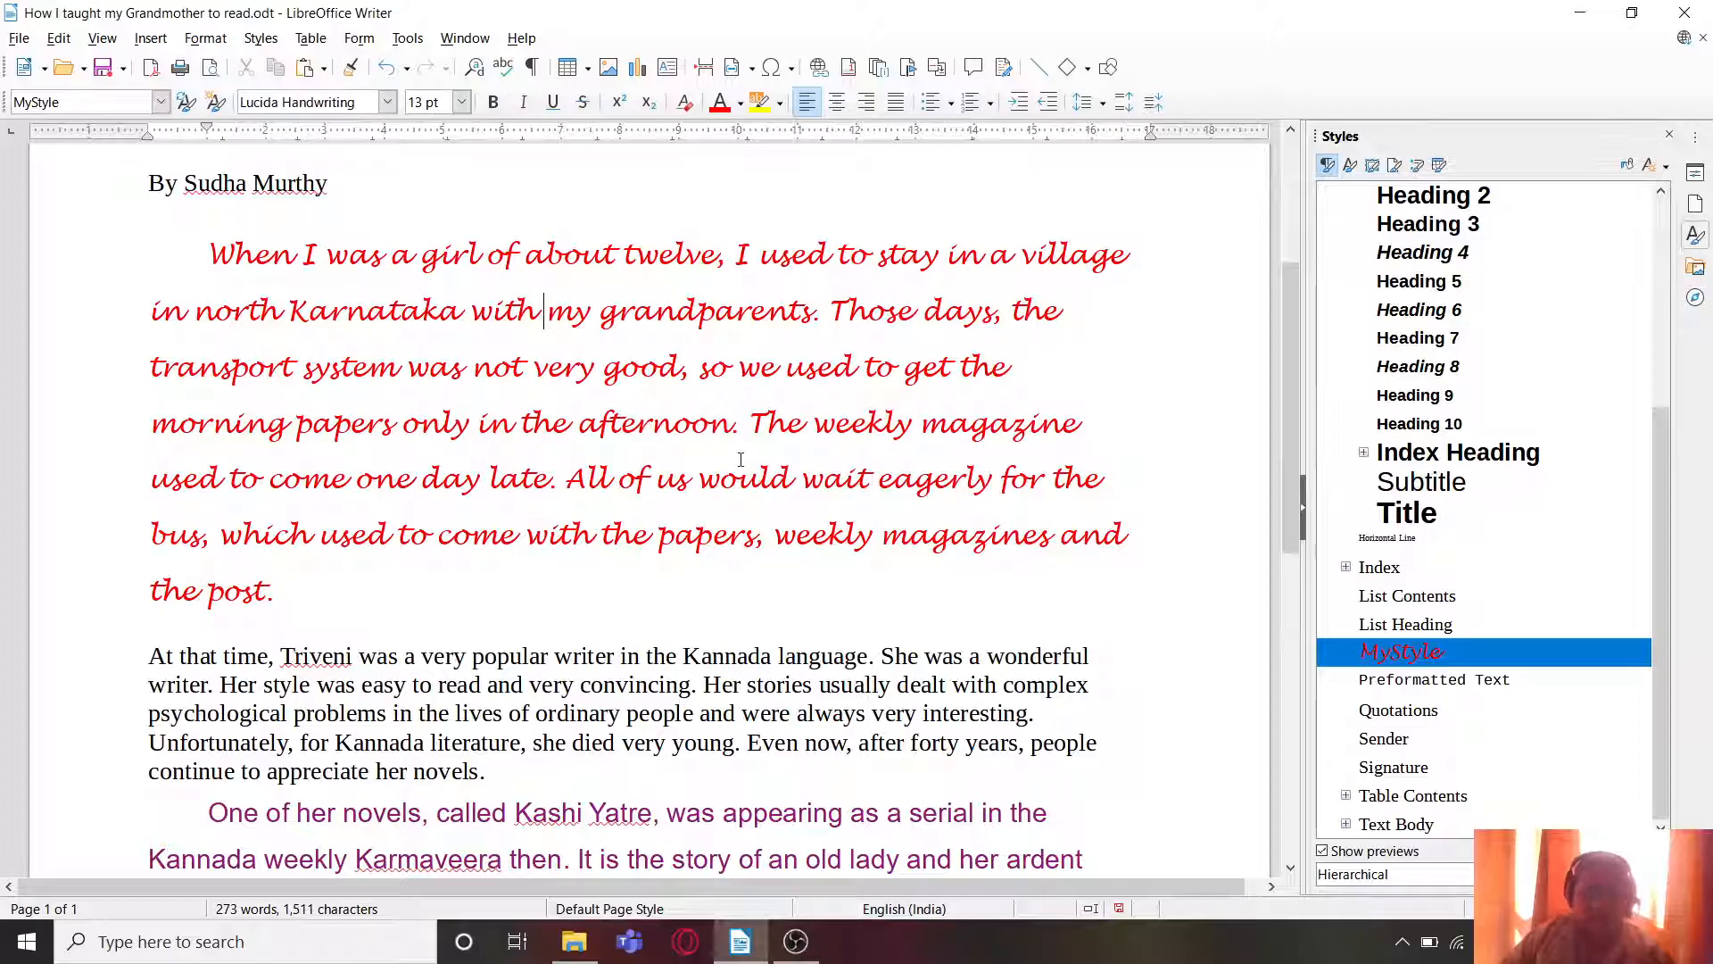
scroll(735, 467, "down", 3)
left_click(650, 632)
scroll(714, 669, "down", 4)
left_click(258, 321)
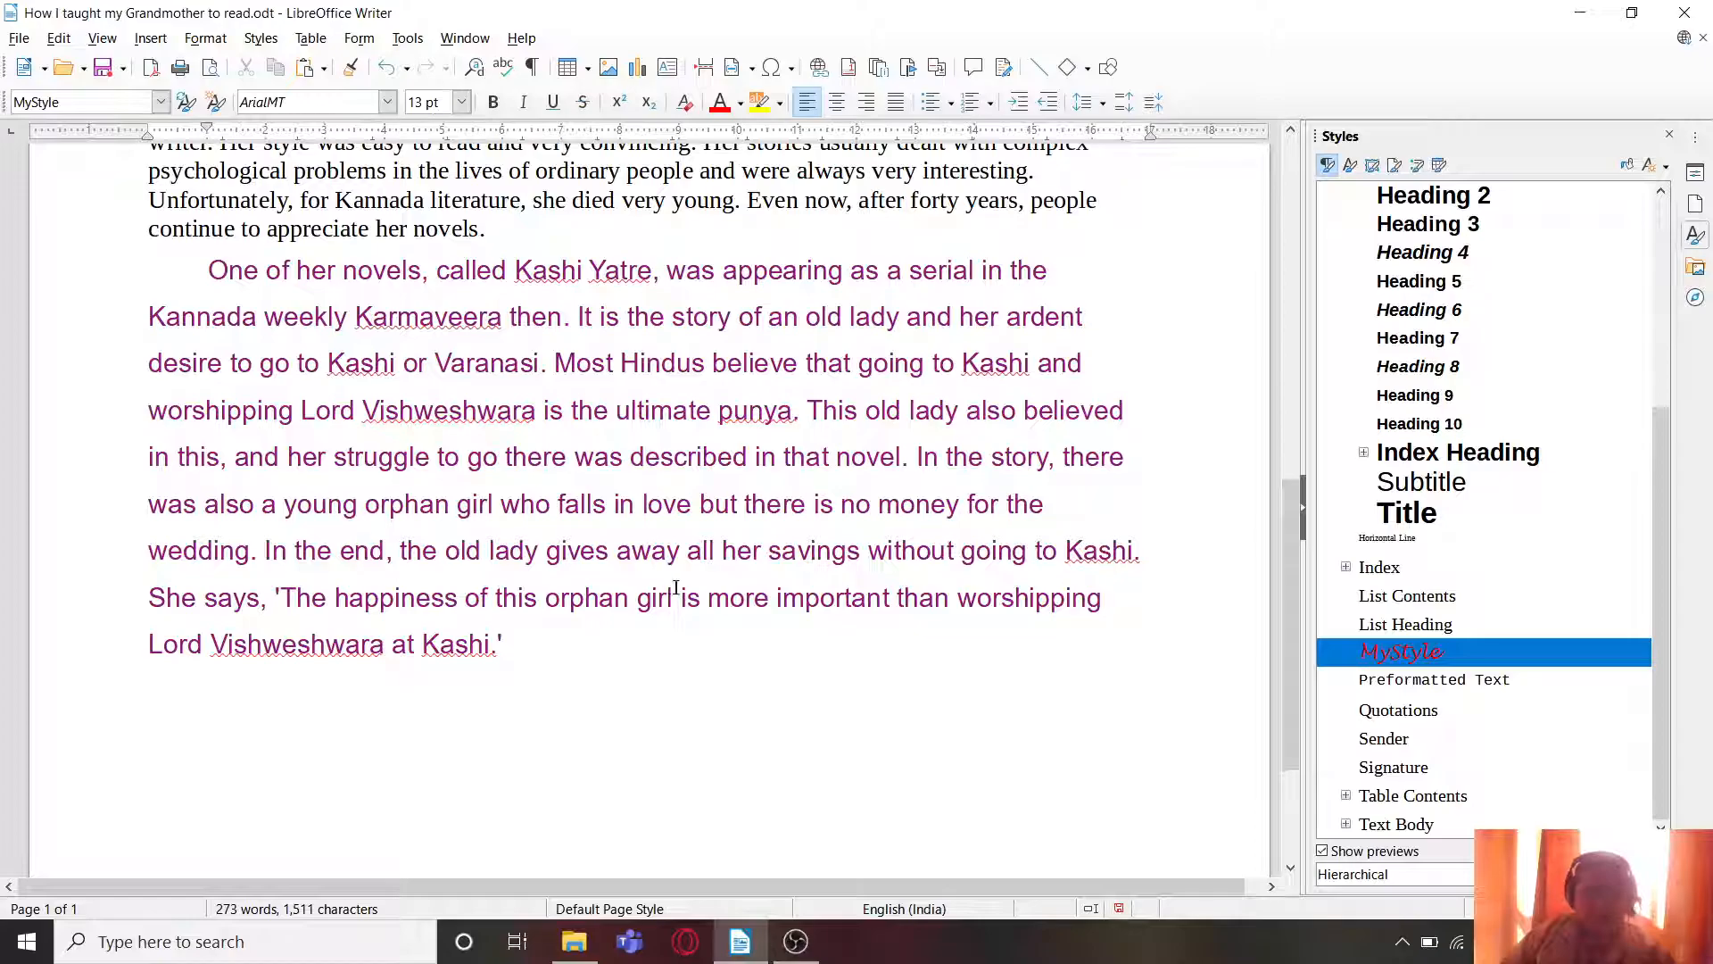
scroll(701, 576, "up", 5)
scroll(608, 540, "down", 5)
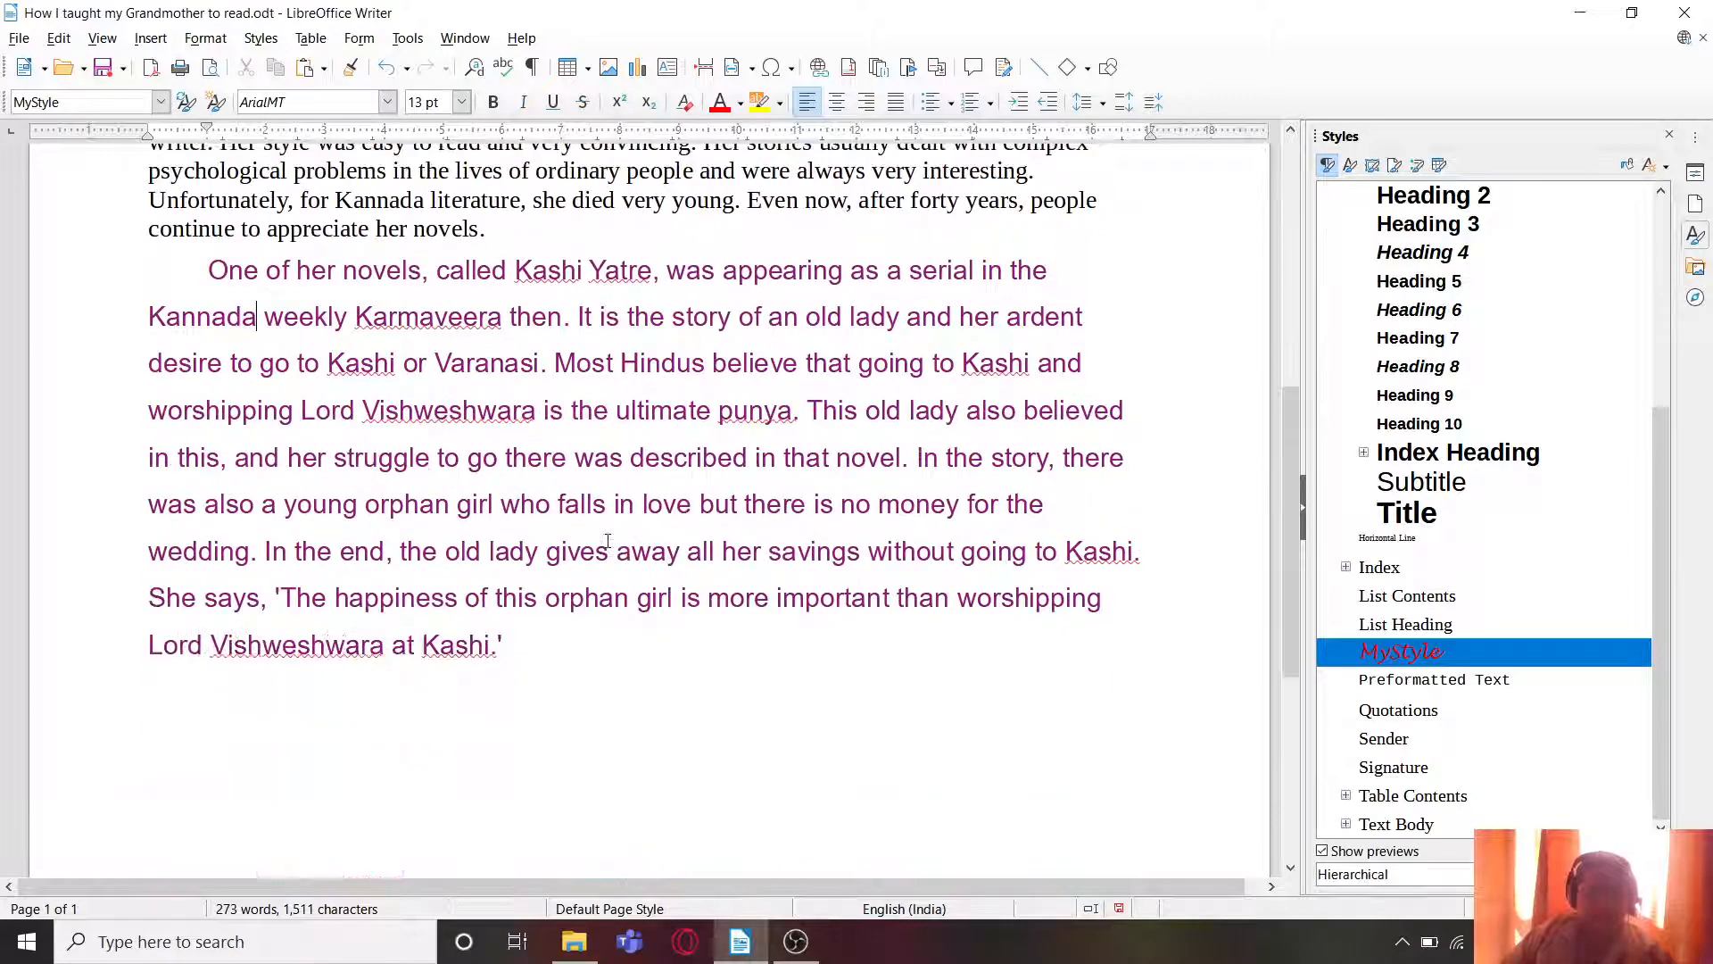
Step: Select the third body paragraph and review MyStyle's indents, spacing and font settings without changing them
scroll(608, 540, "up", 2)
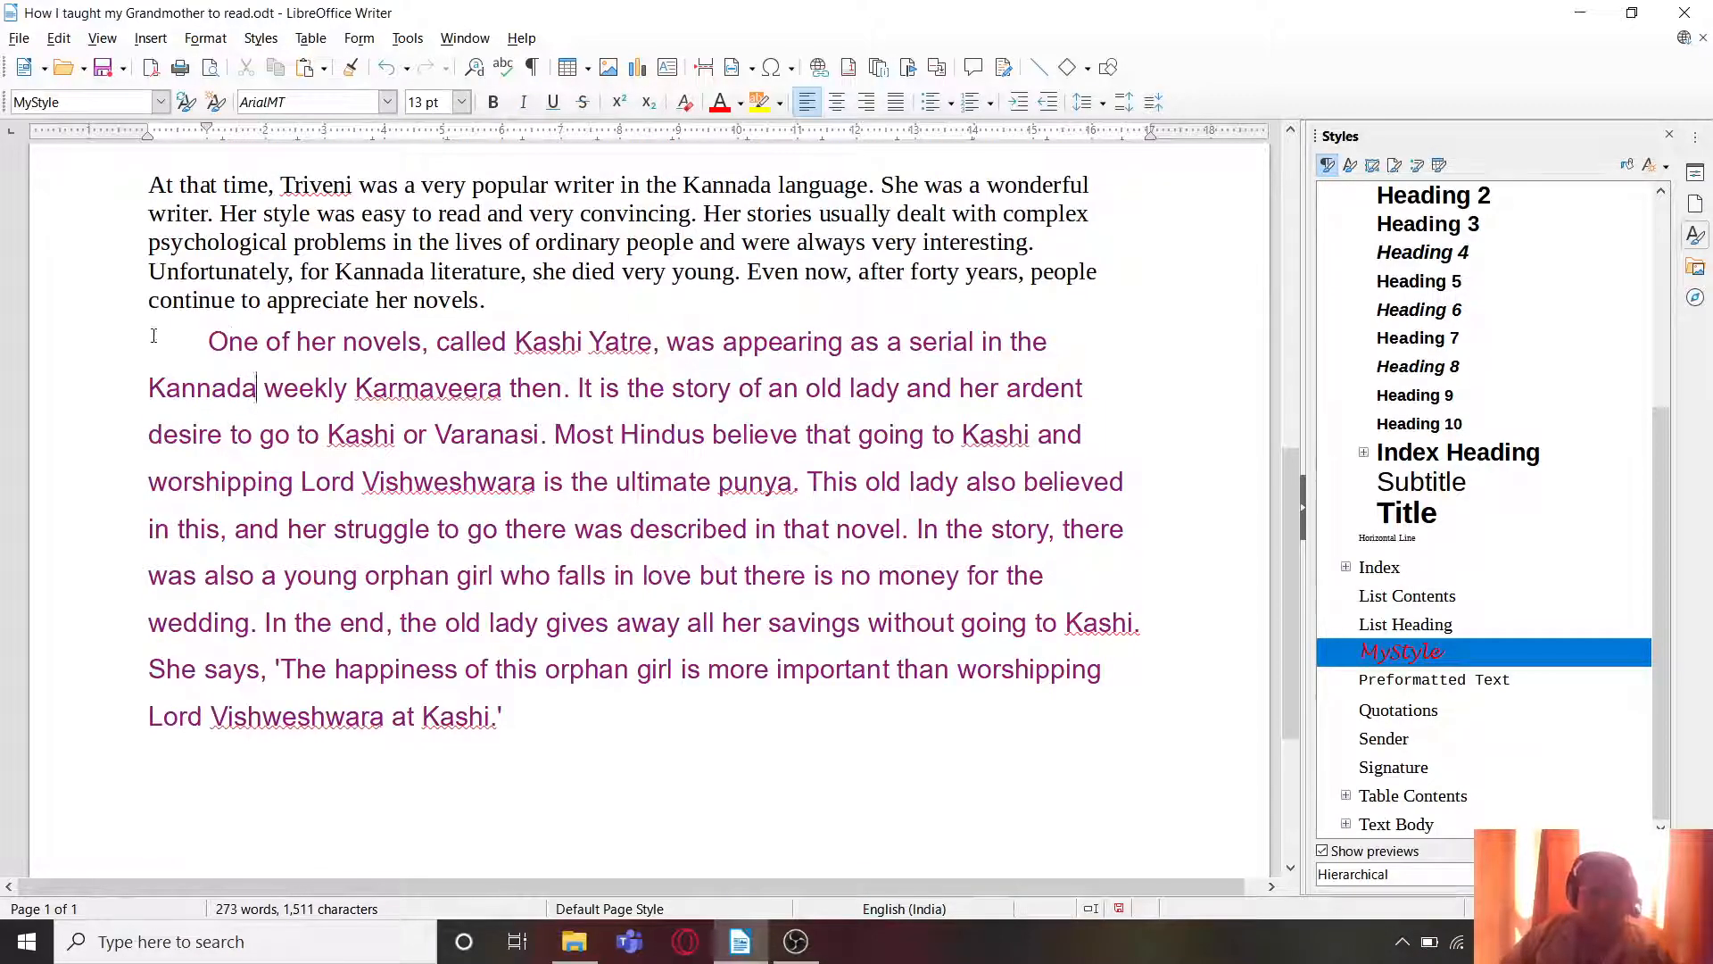
left_click_drag(154, 334, 544, 711)
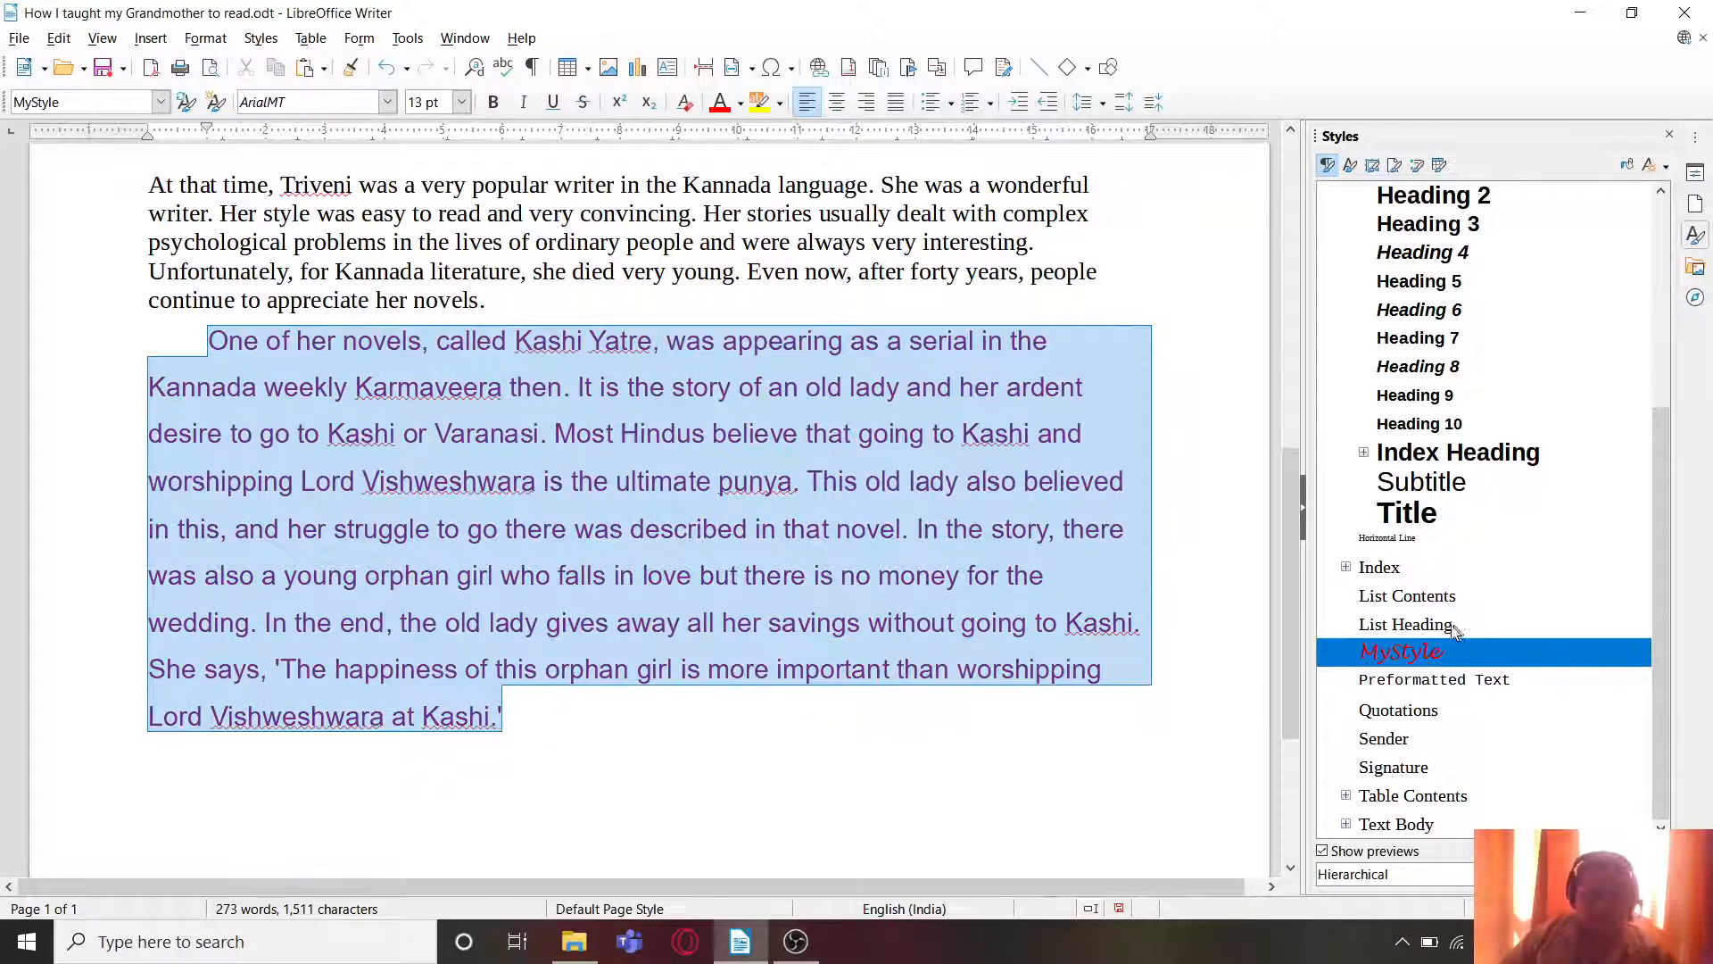
right_click(1431, 656)
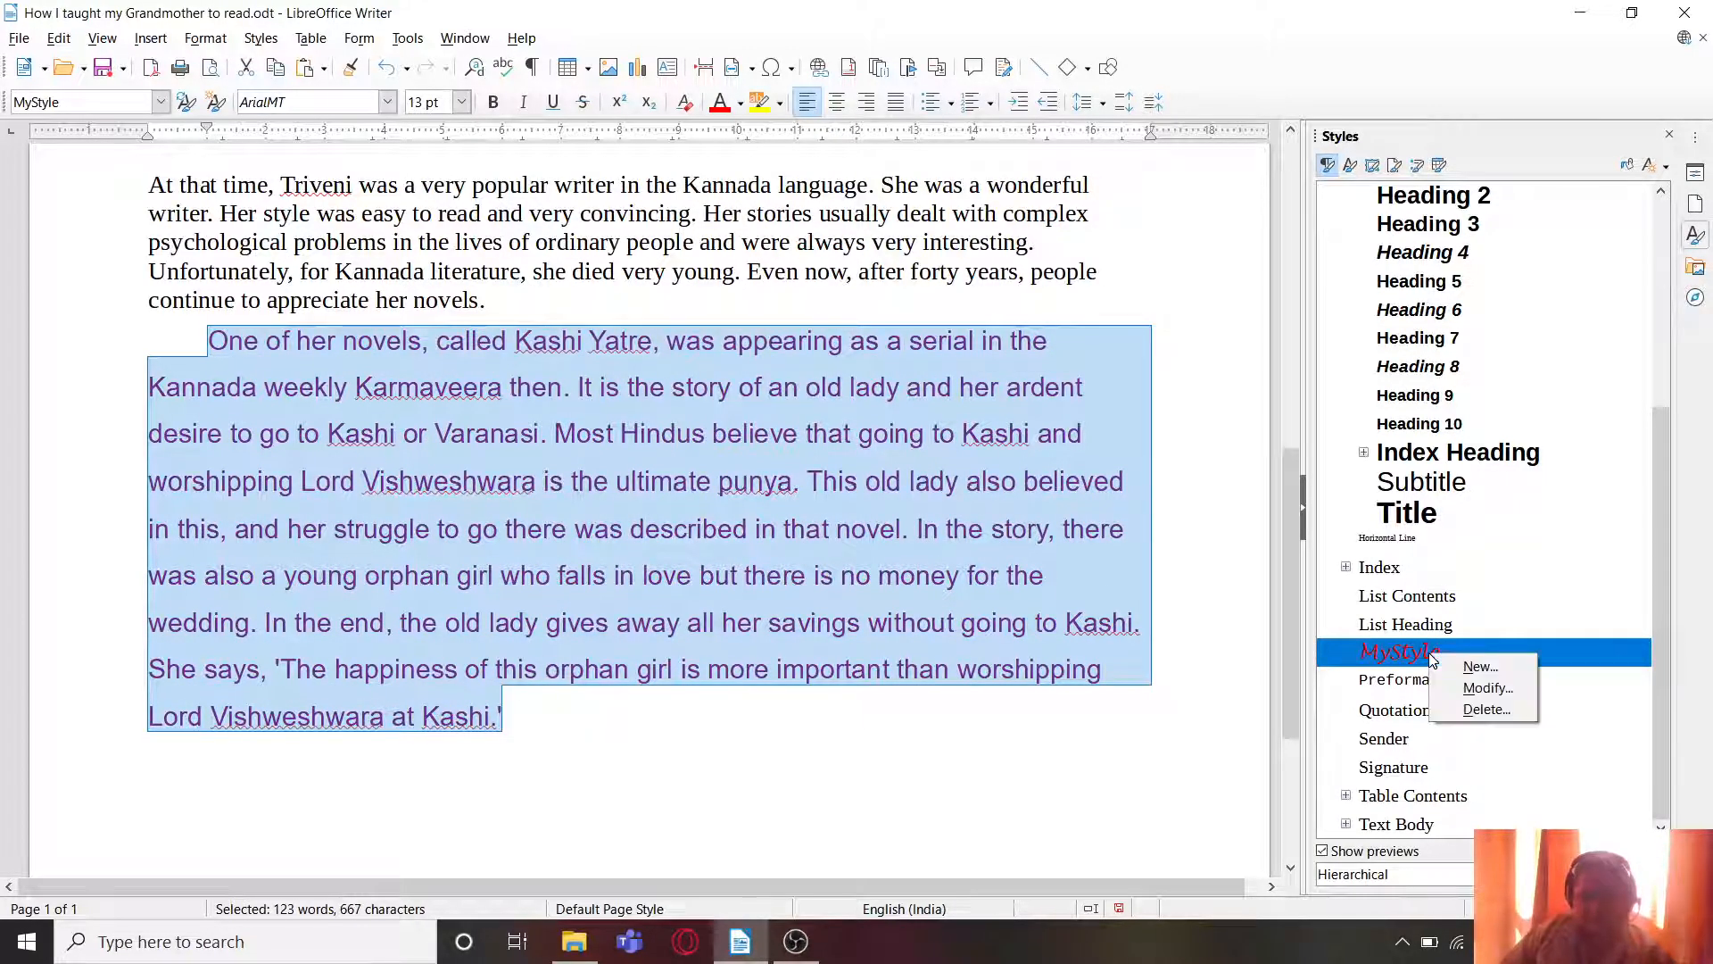
key("Escape")
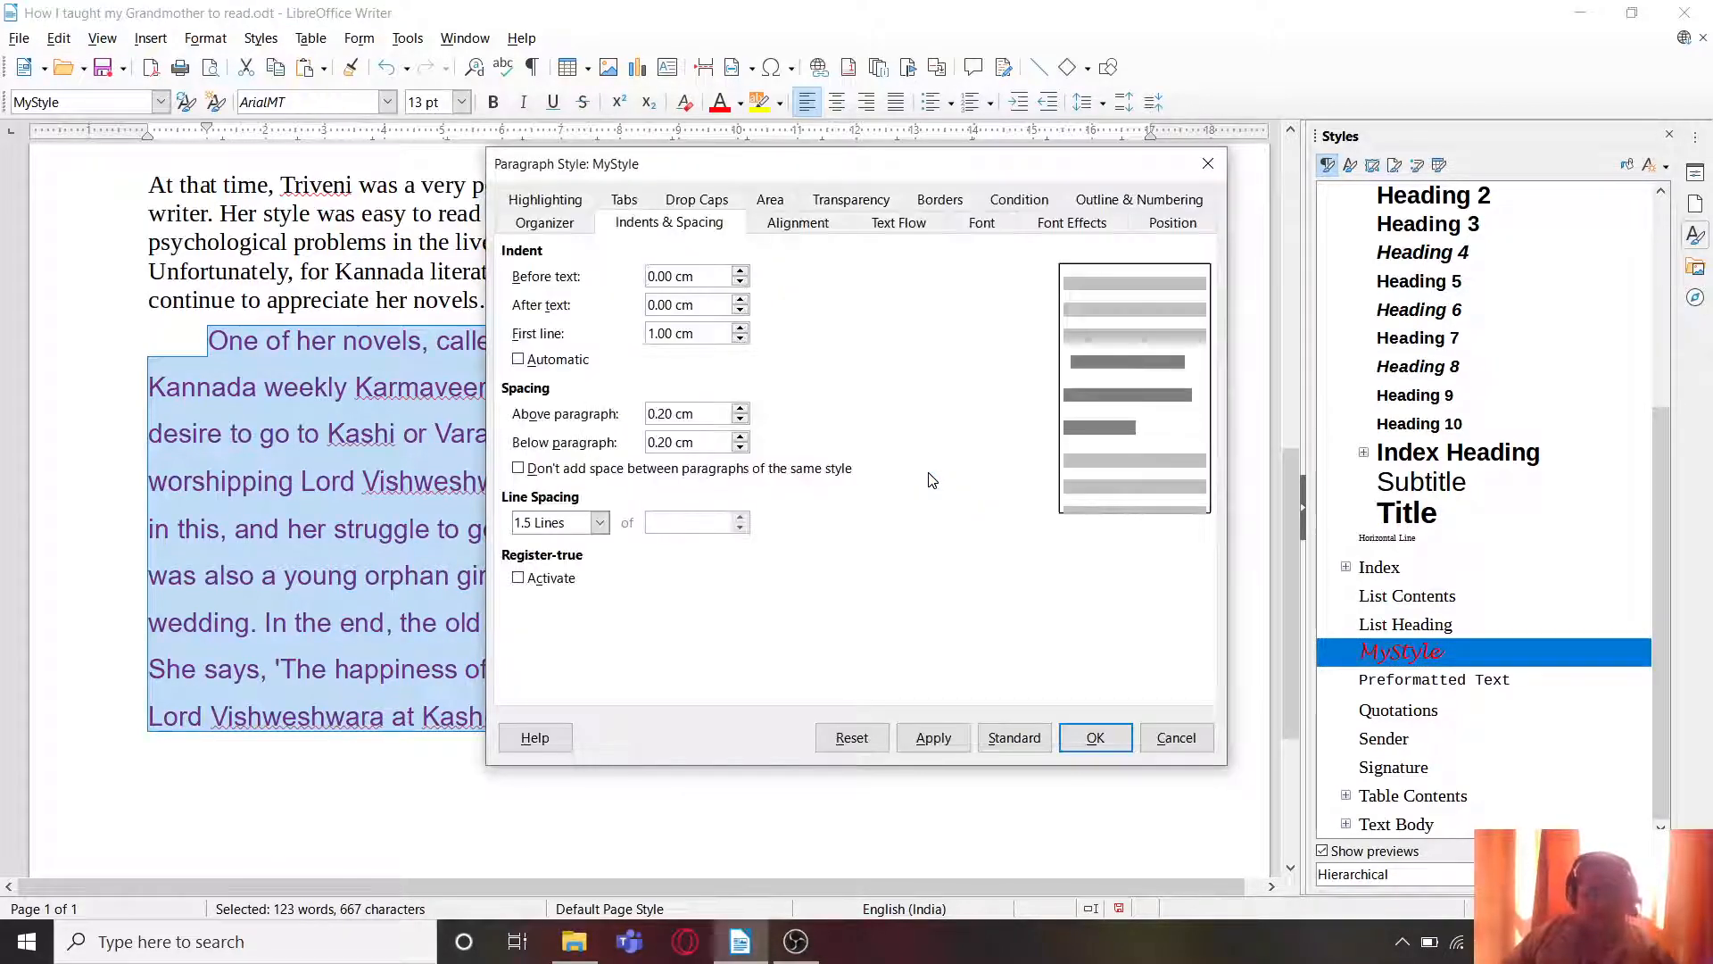
left_click(979, 225)
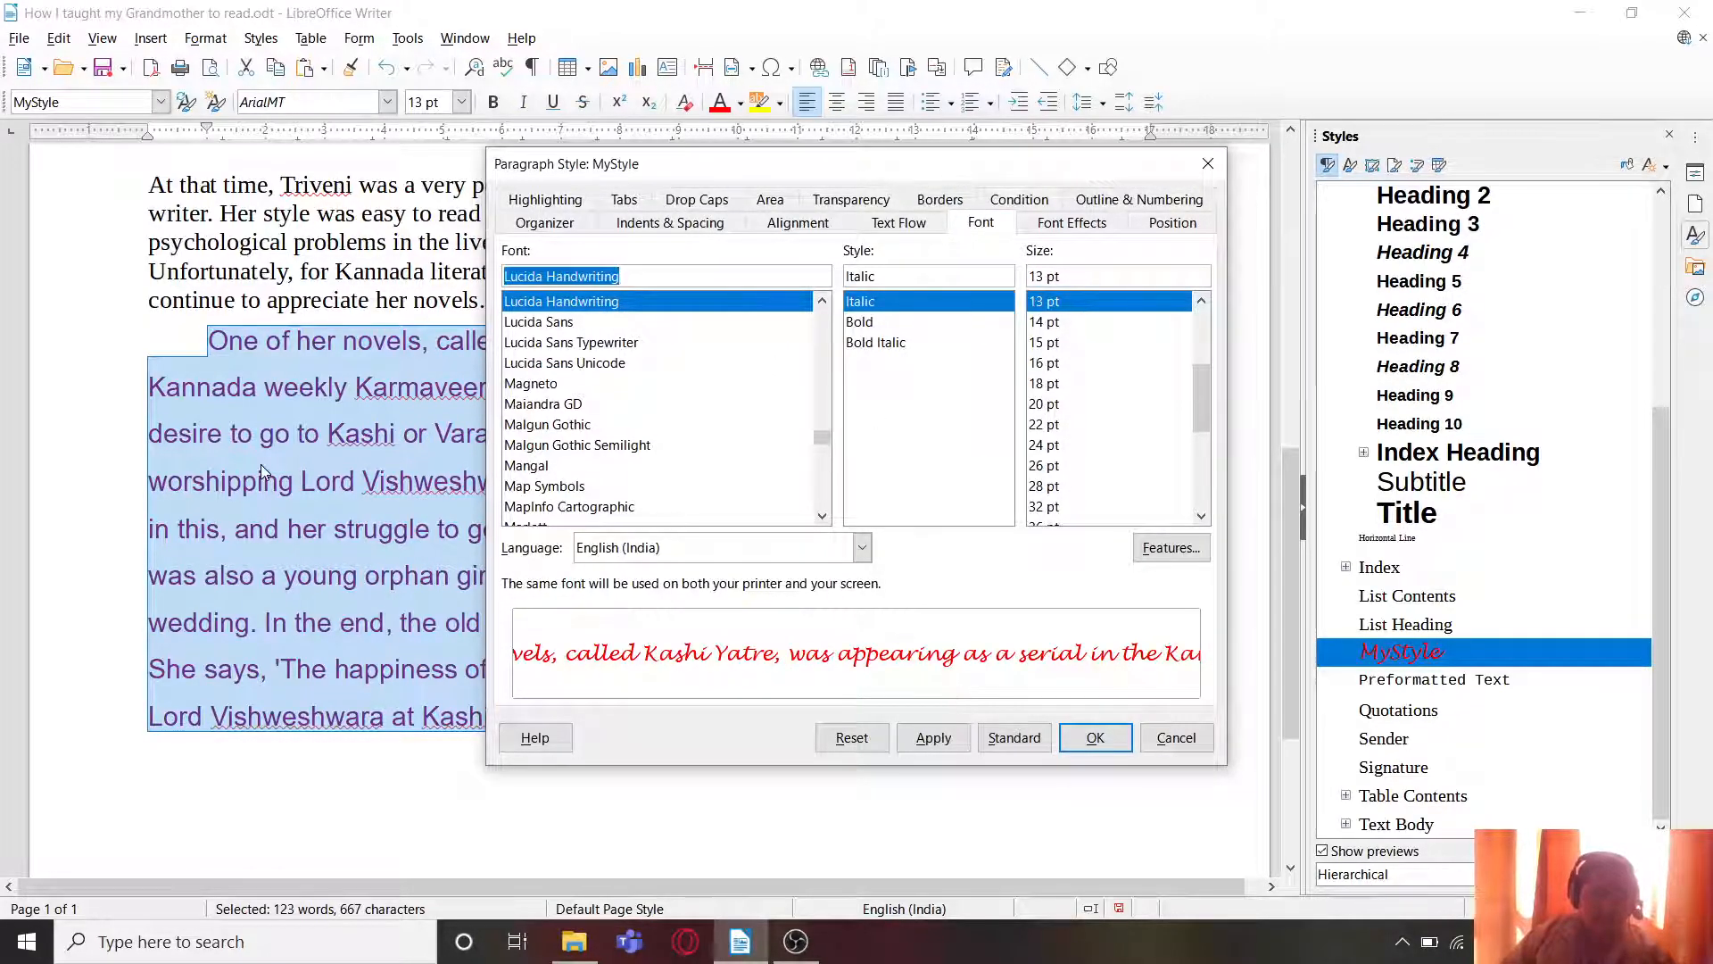
left_click(1209, 163)
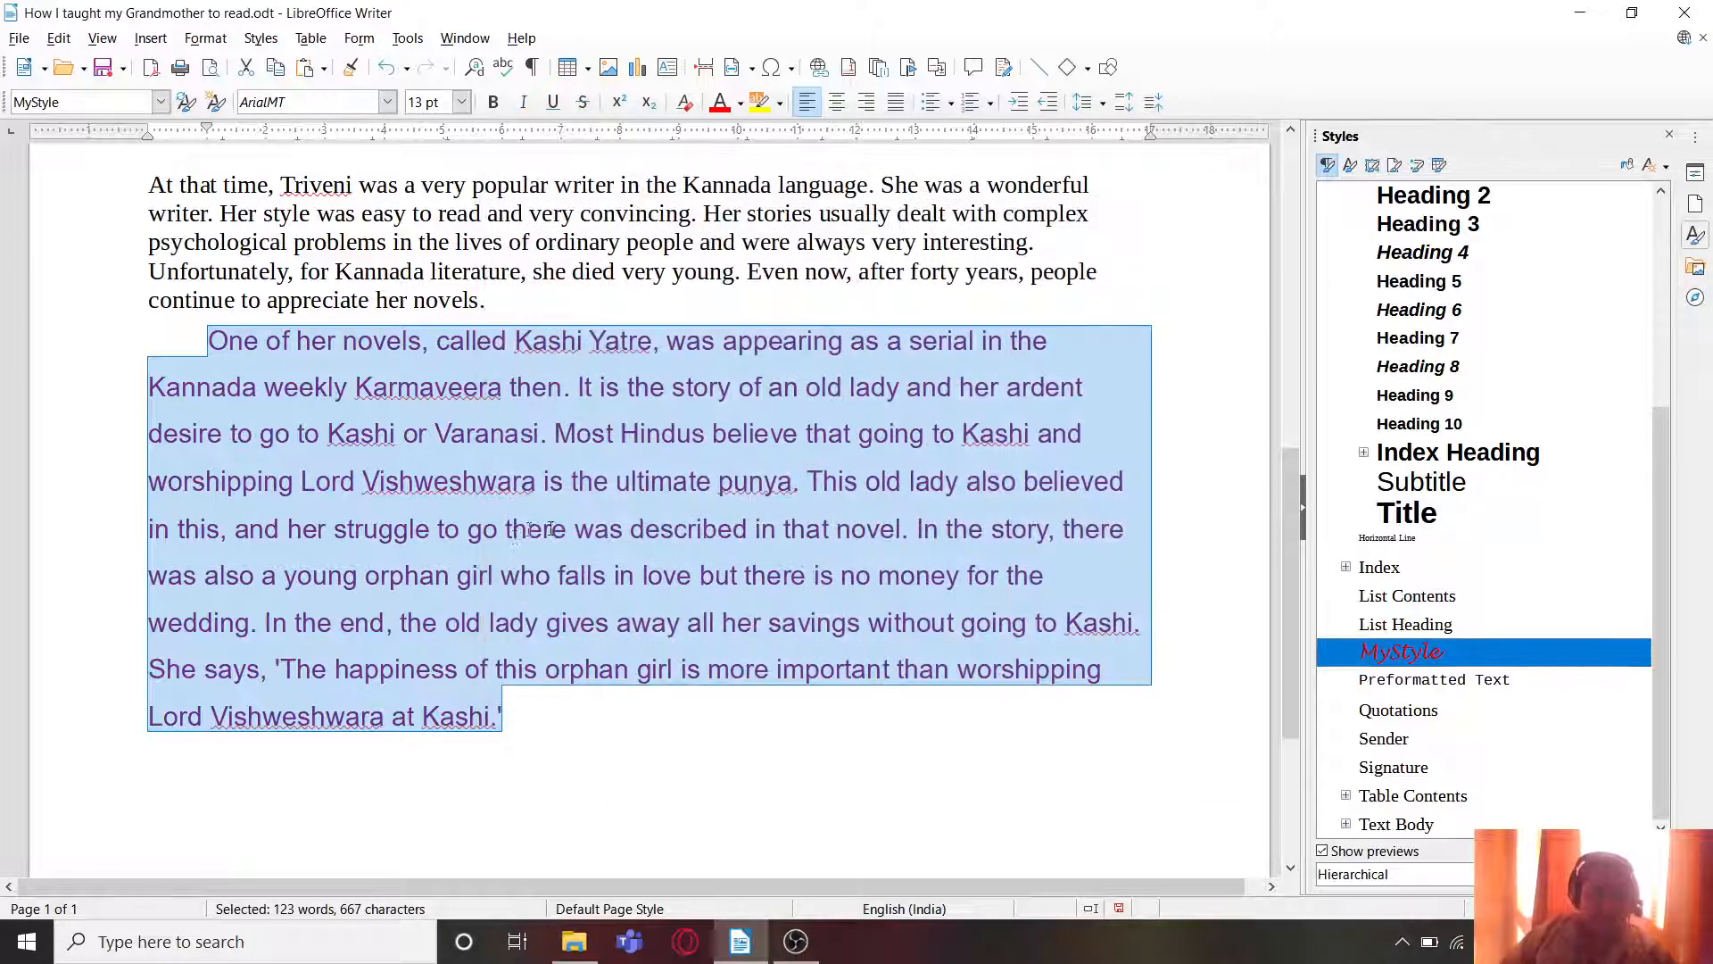
Step: Apply MyStyle to the second body paragraph, beginning "At that time"
scroll(598, 508, "up", 8)
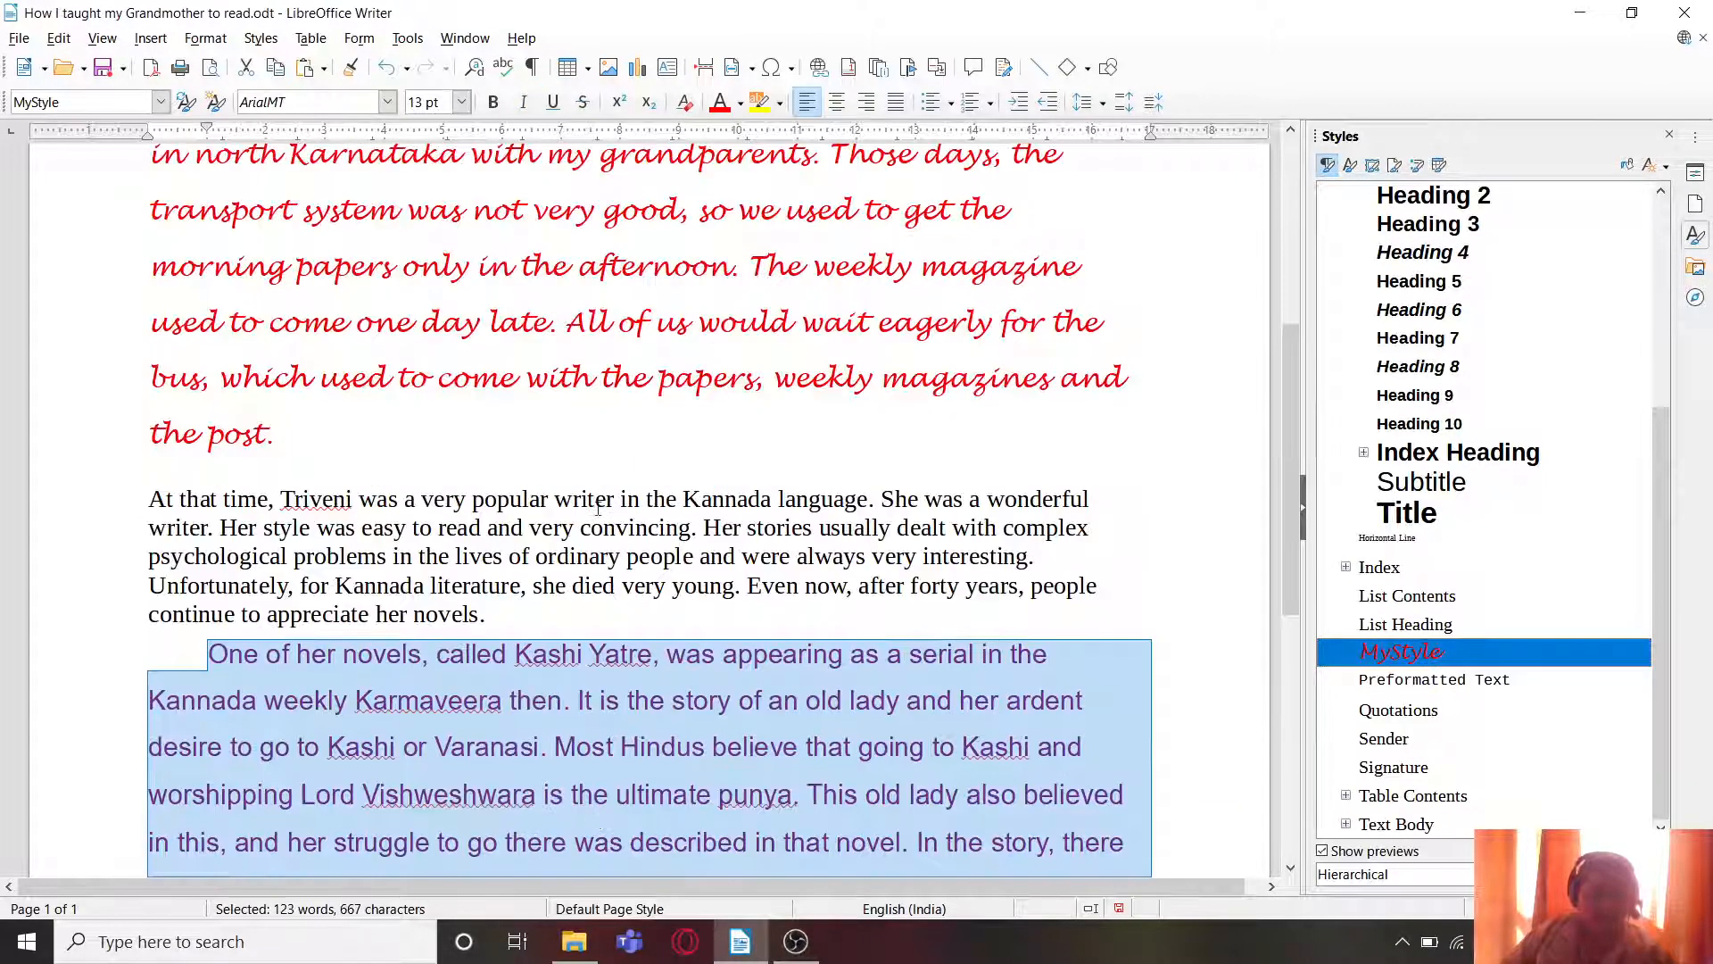
left_click(513, 470)
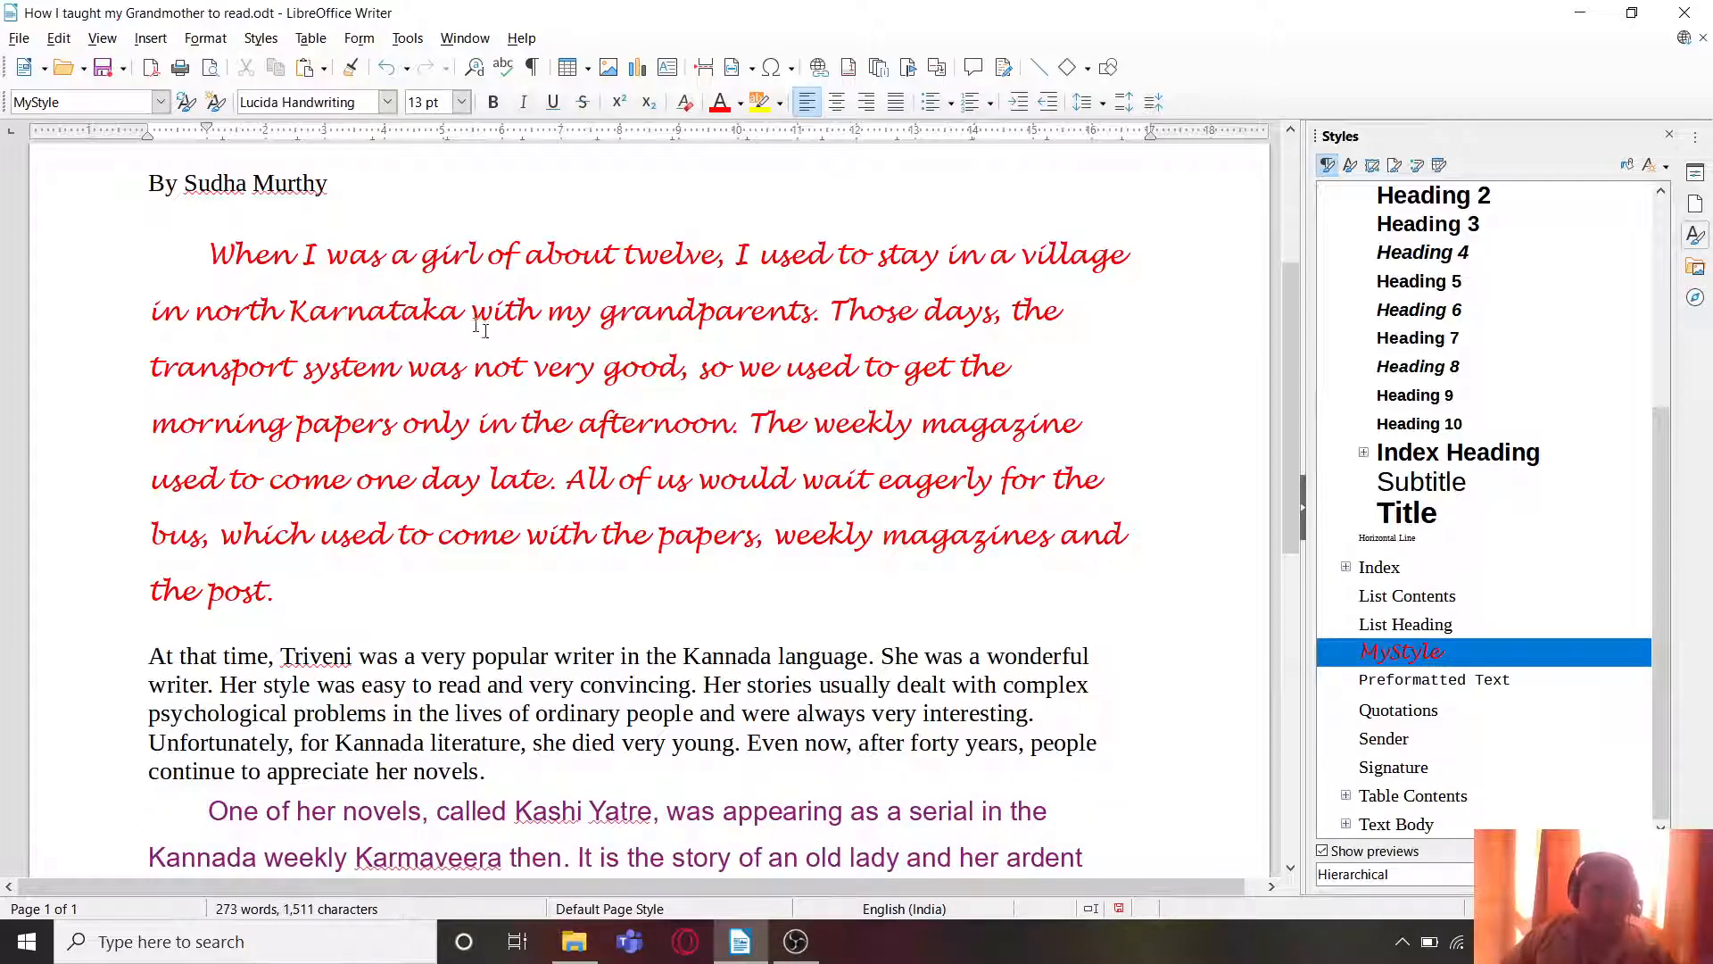
left_click(838, 550)
scroll(738, 603, "down", 3)
left_click(423, 455)
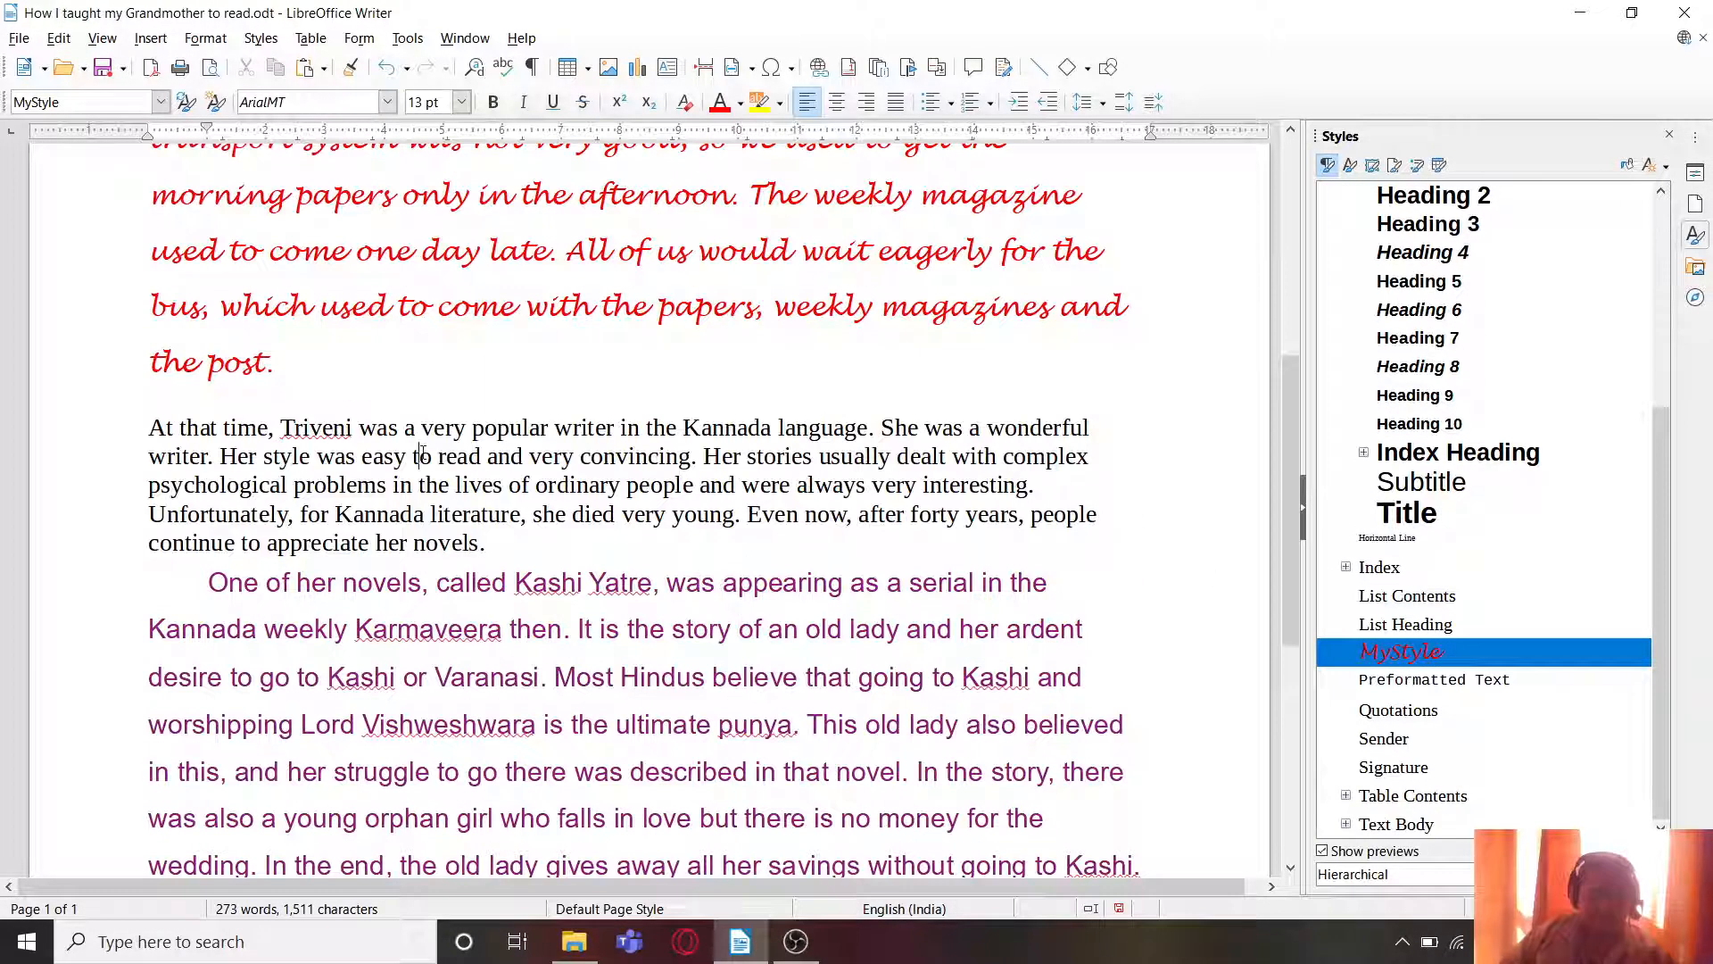
scroll(1446, 647, "down", 4)
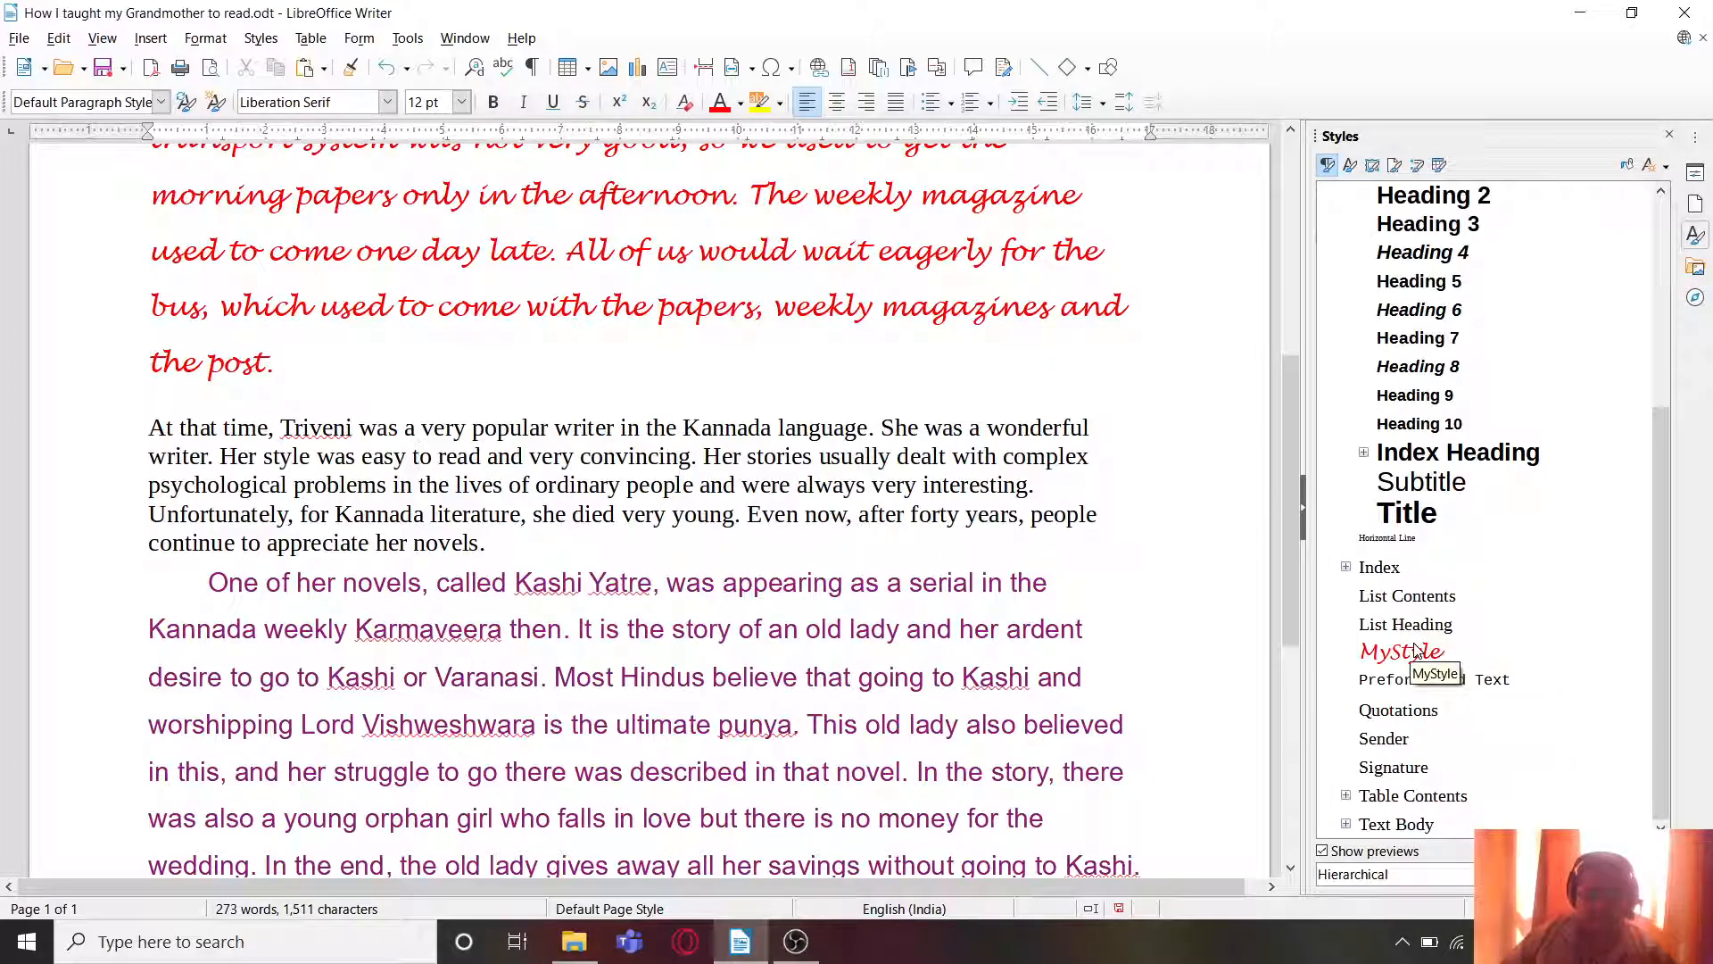
left_click(1416, 651)
double_click(1405, 651)
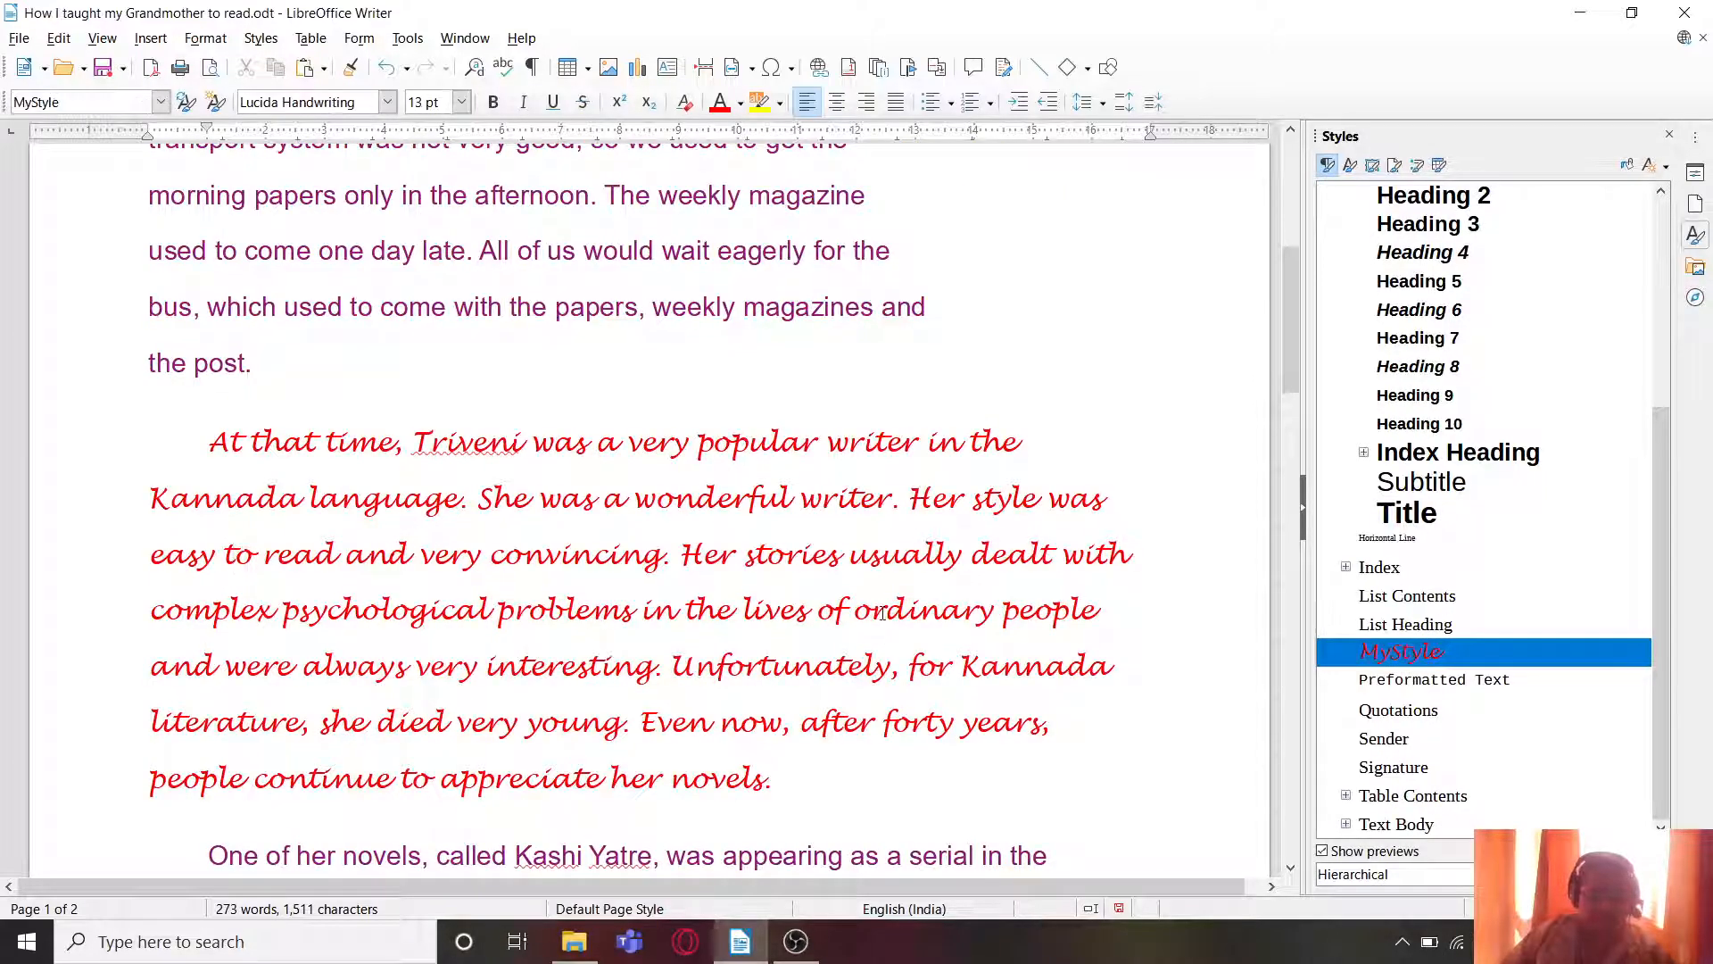
Step: Undo the application of MyStyle to the second body paragraph
scroll(882, 614, "up", 3)
scroll(748, 612, "down", 6)
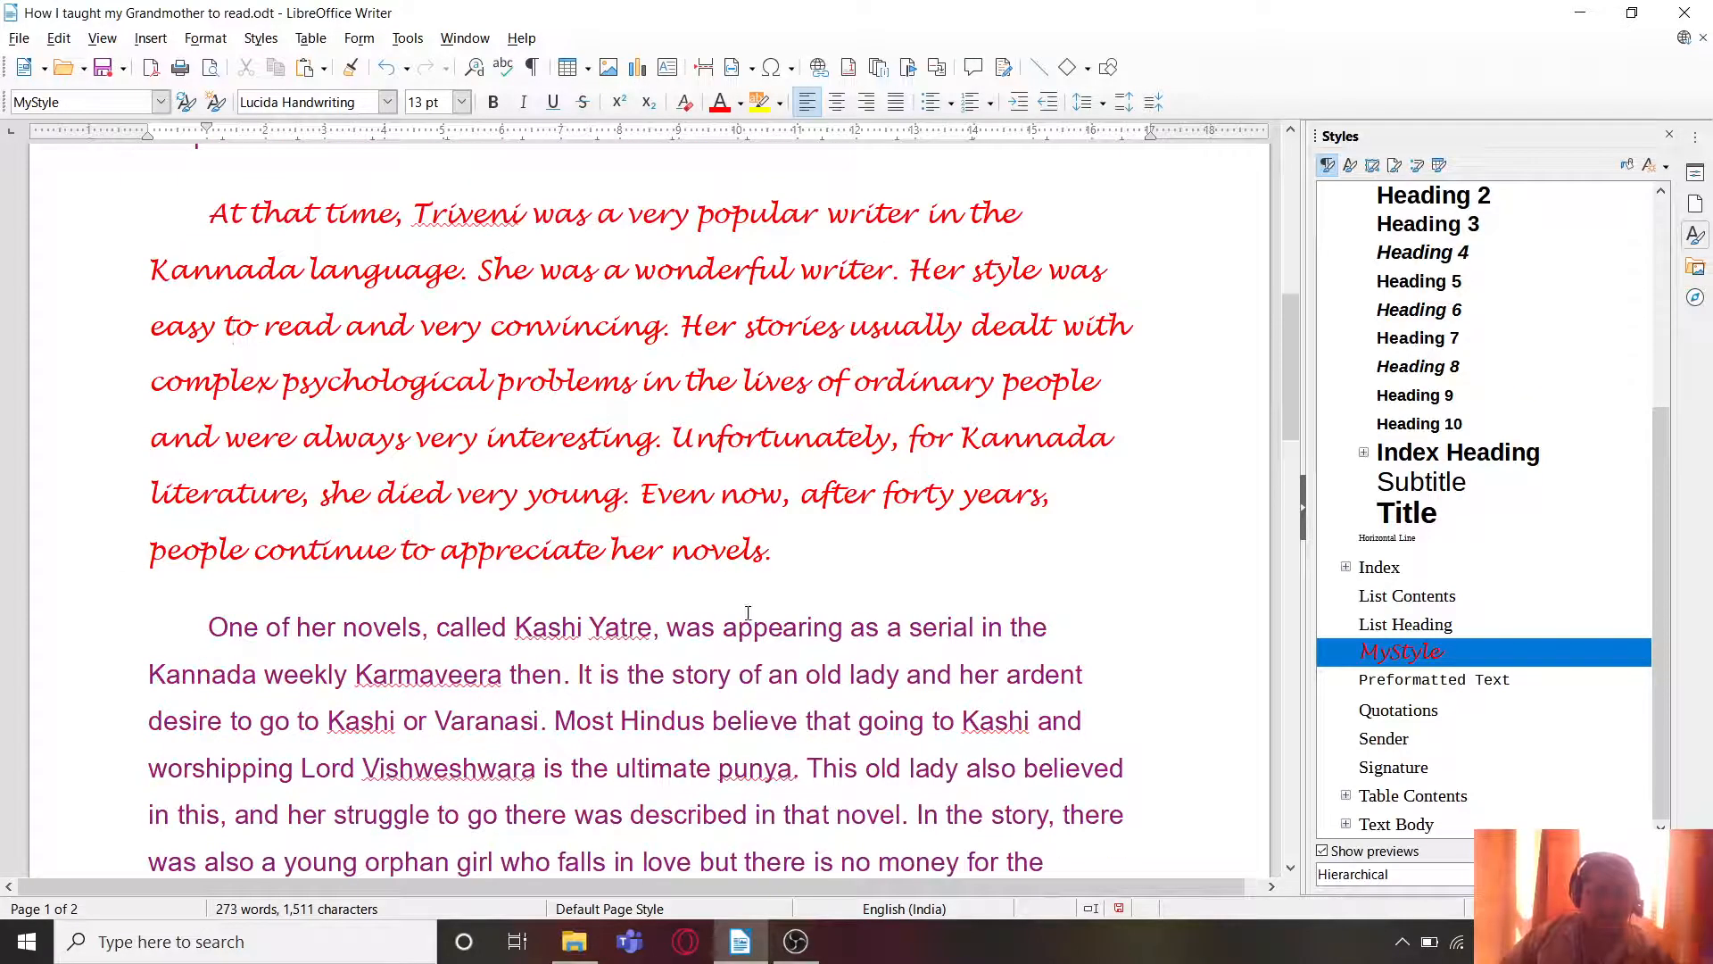
key("ctrl+z")
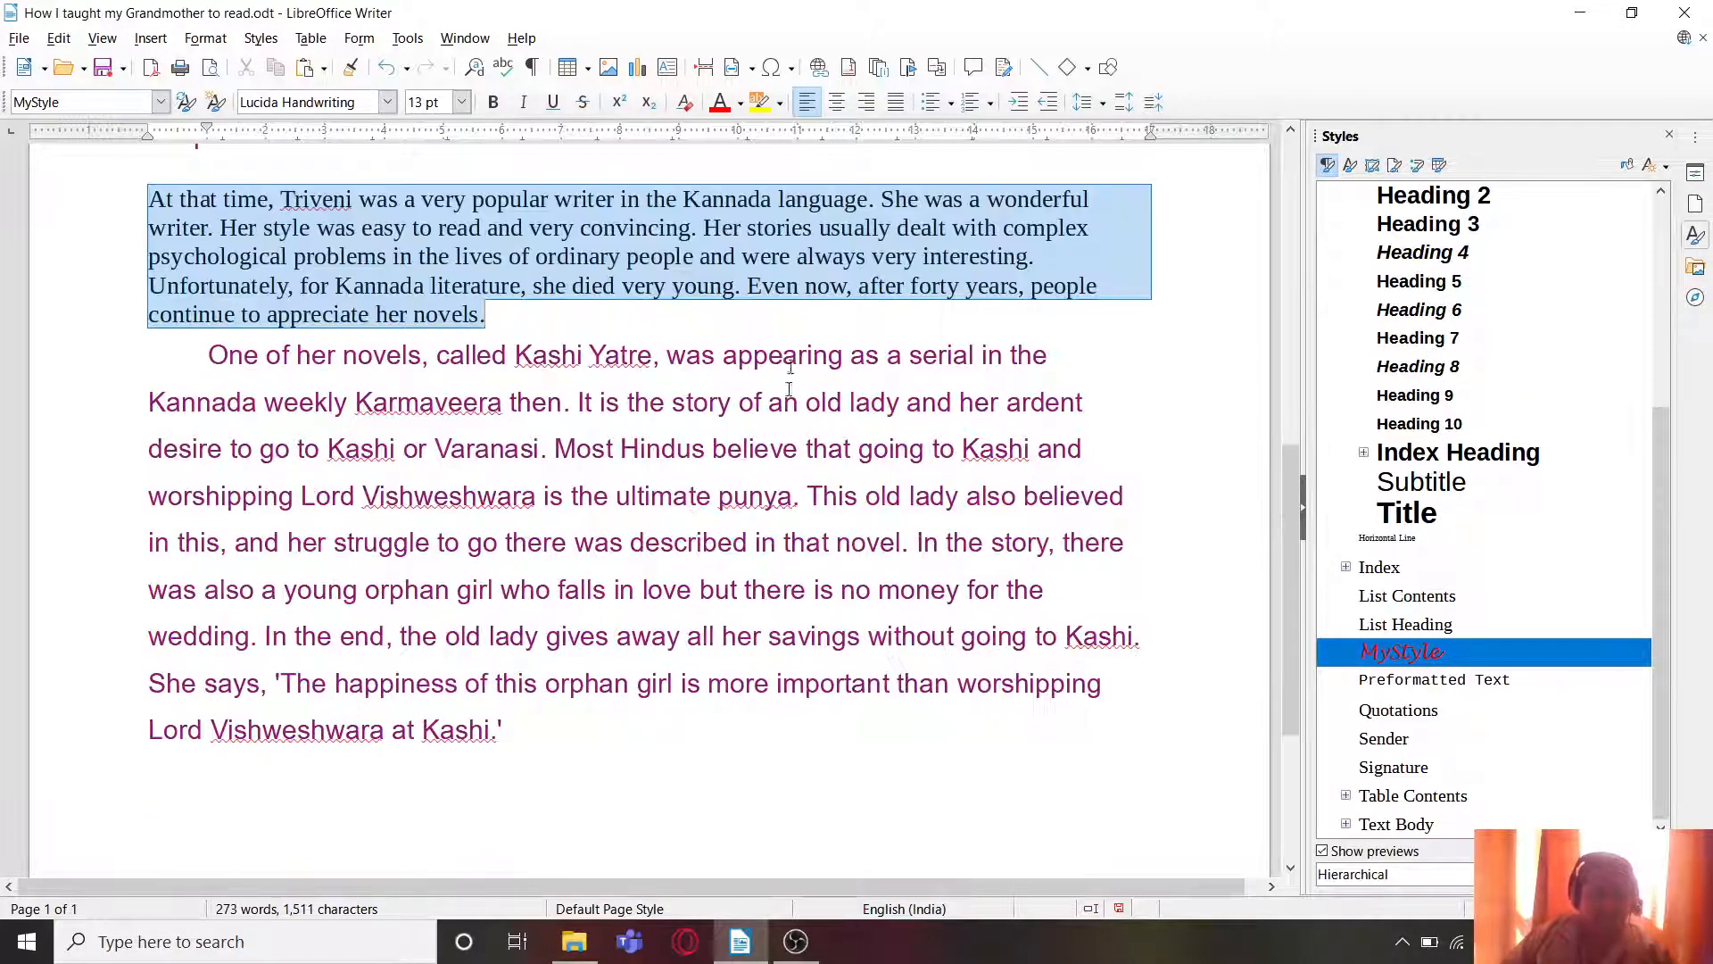
Step: Reapply MyStyle to the selected second body paragraph and check the paragraph below it
scroll(1535, 707, "down", 4)
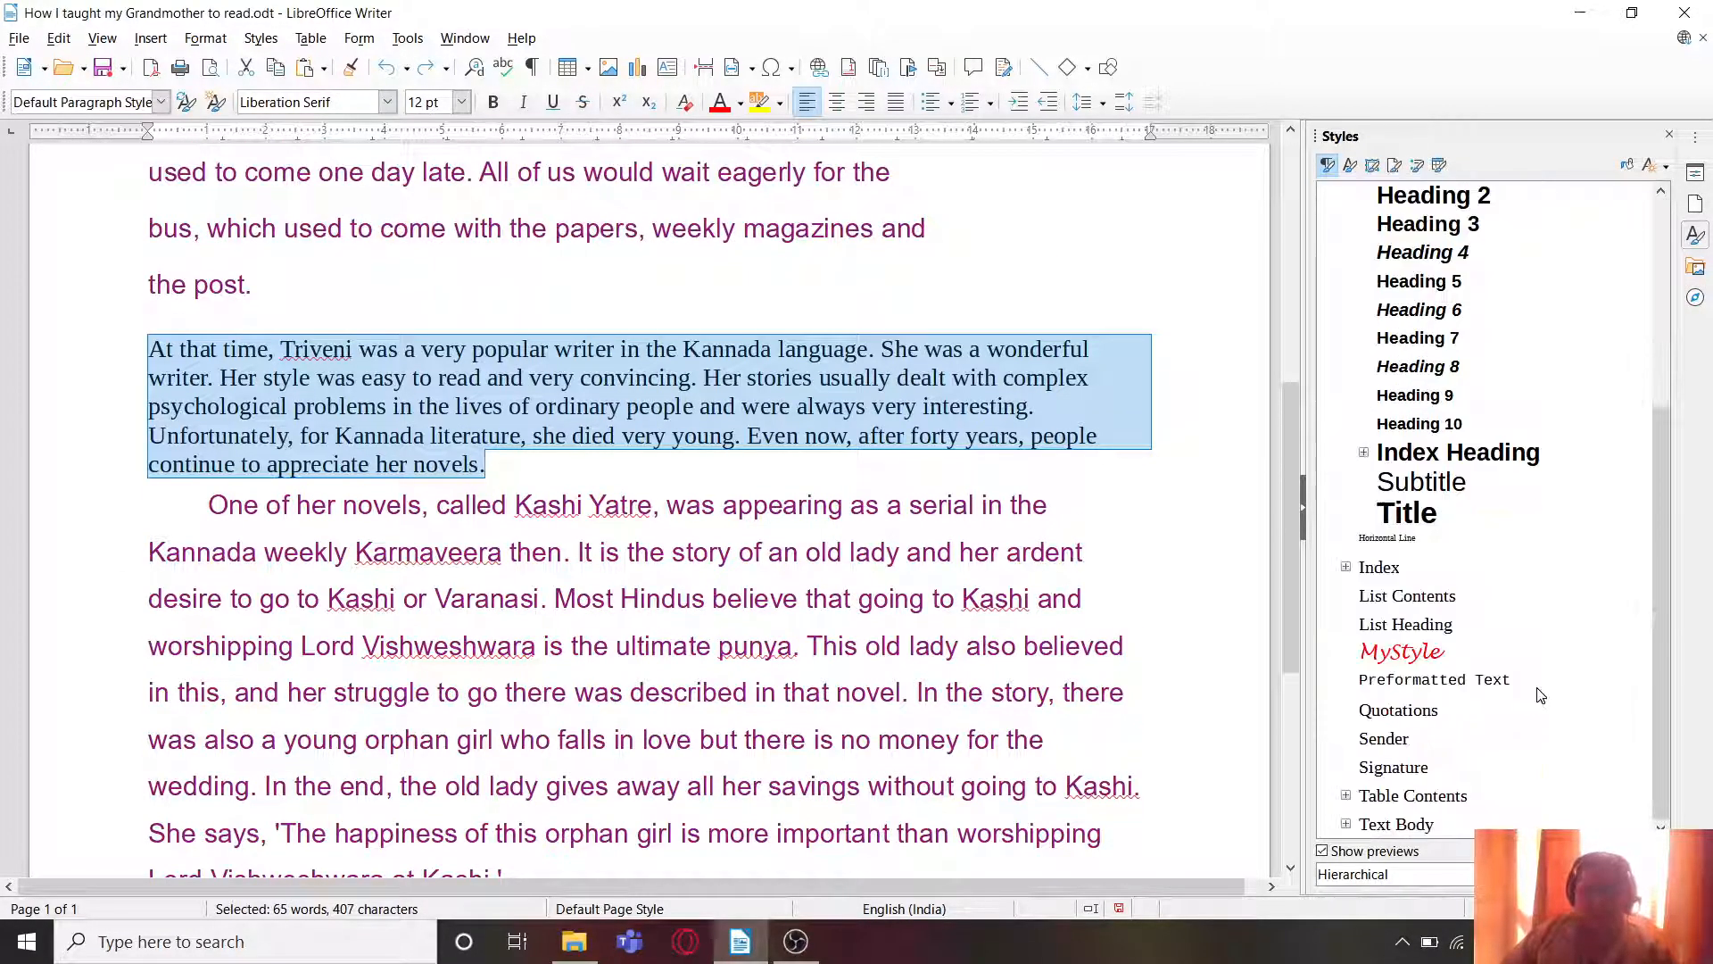
left_click(1412, 660)
double_click(1412, 661)
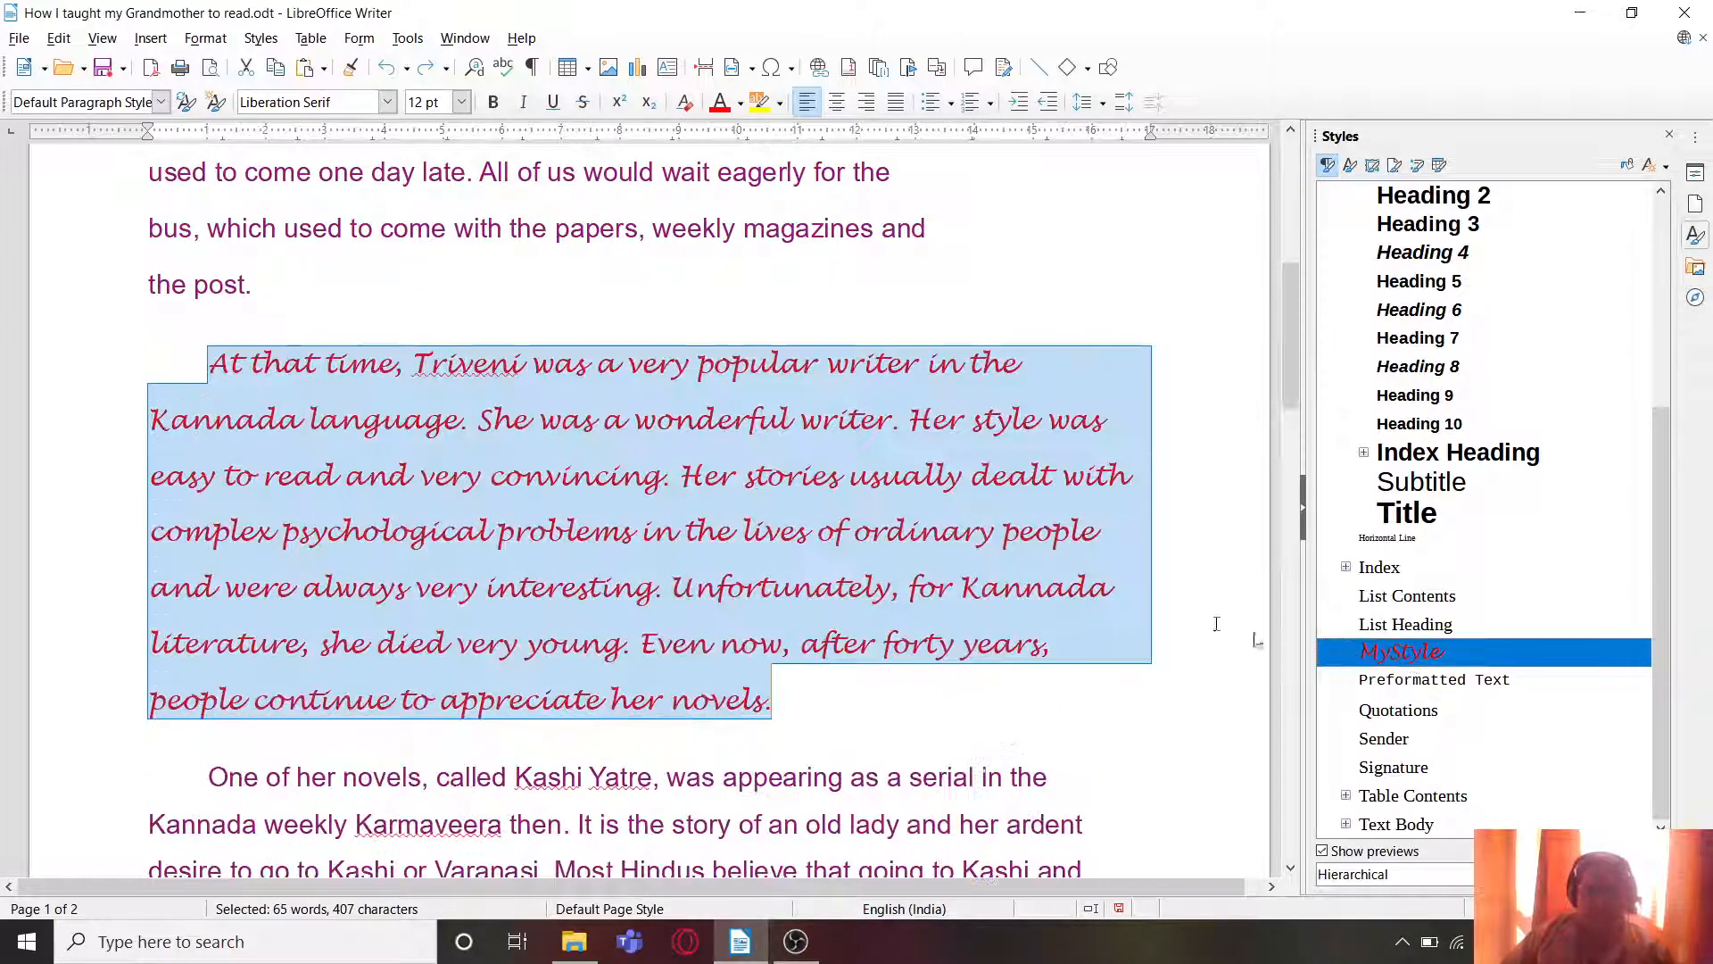
scroll(658, 632, "down", 5)
left_click(659, 631)
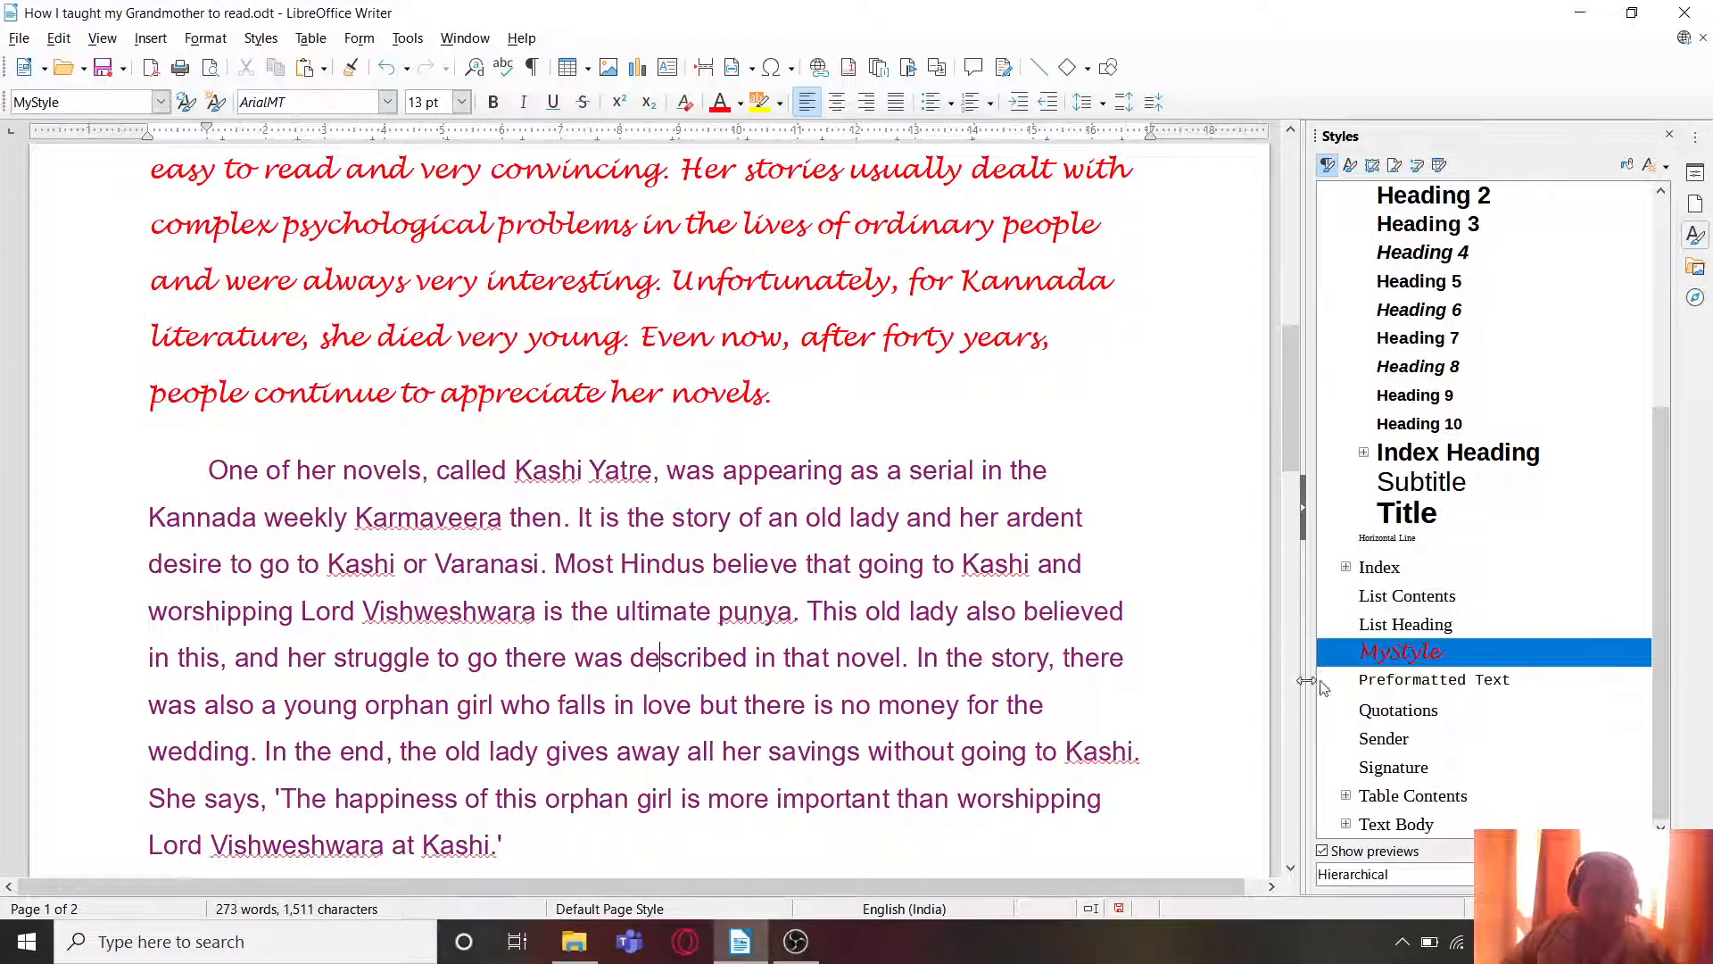
left_click_drag(209, 470, 505, 847)
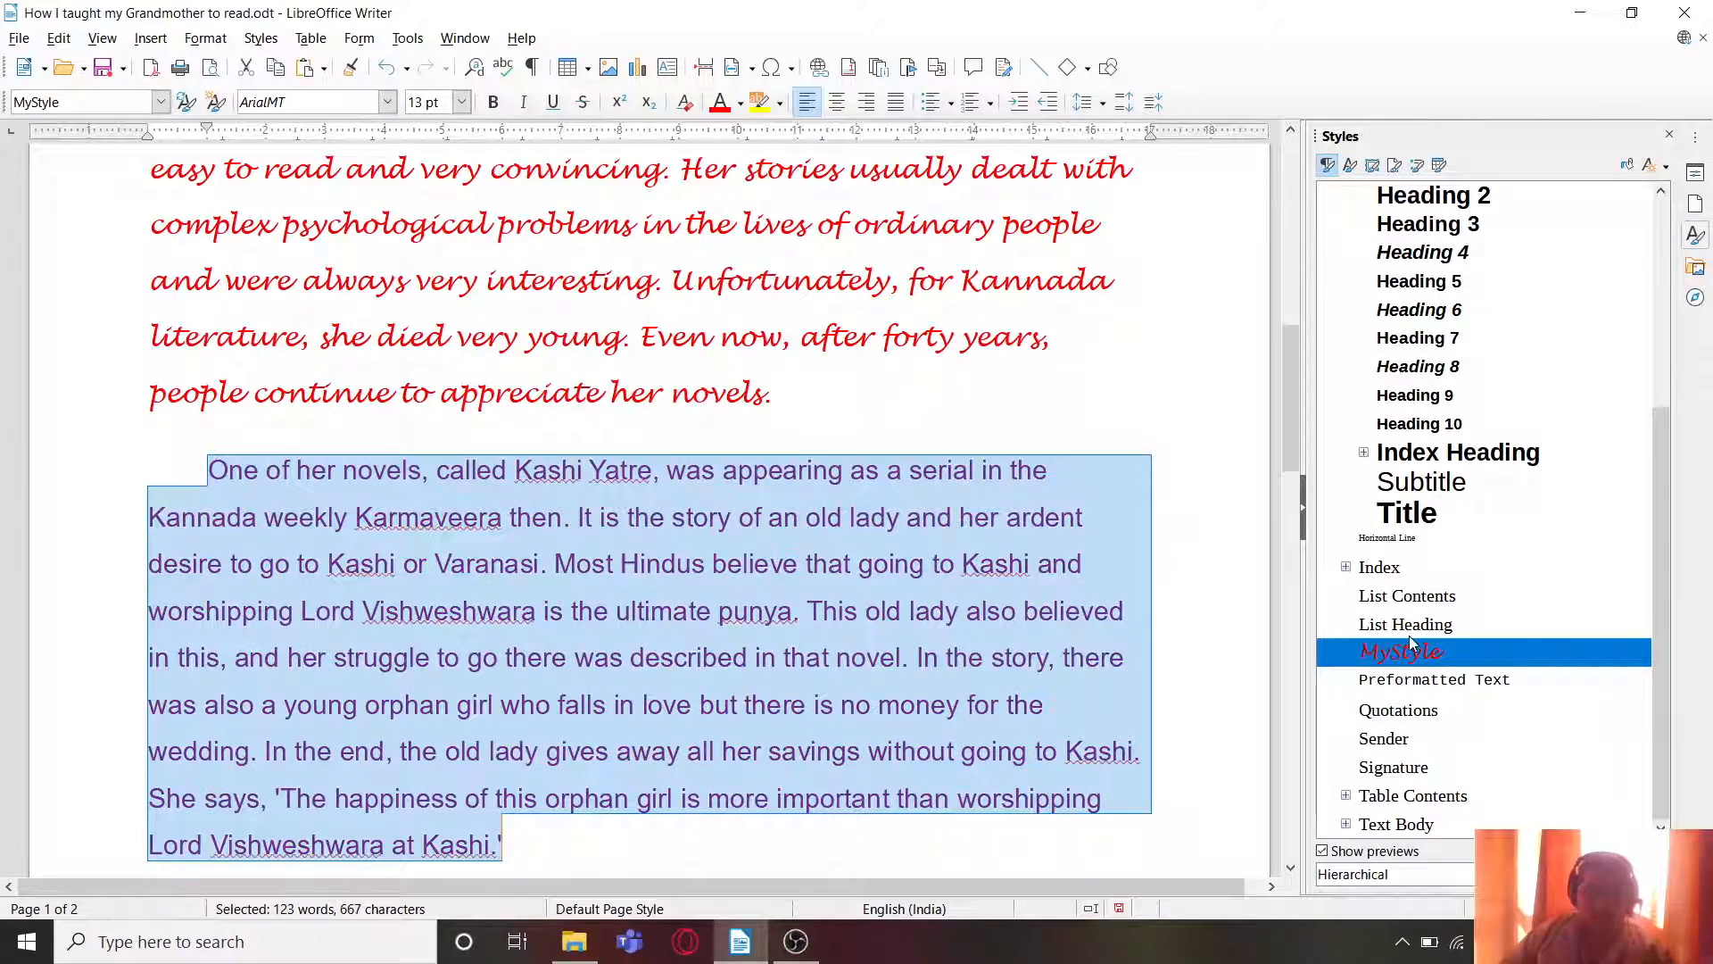
scroll(730, 732, "down", 3)
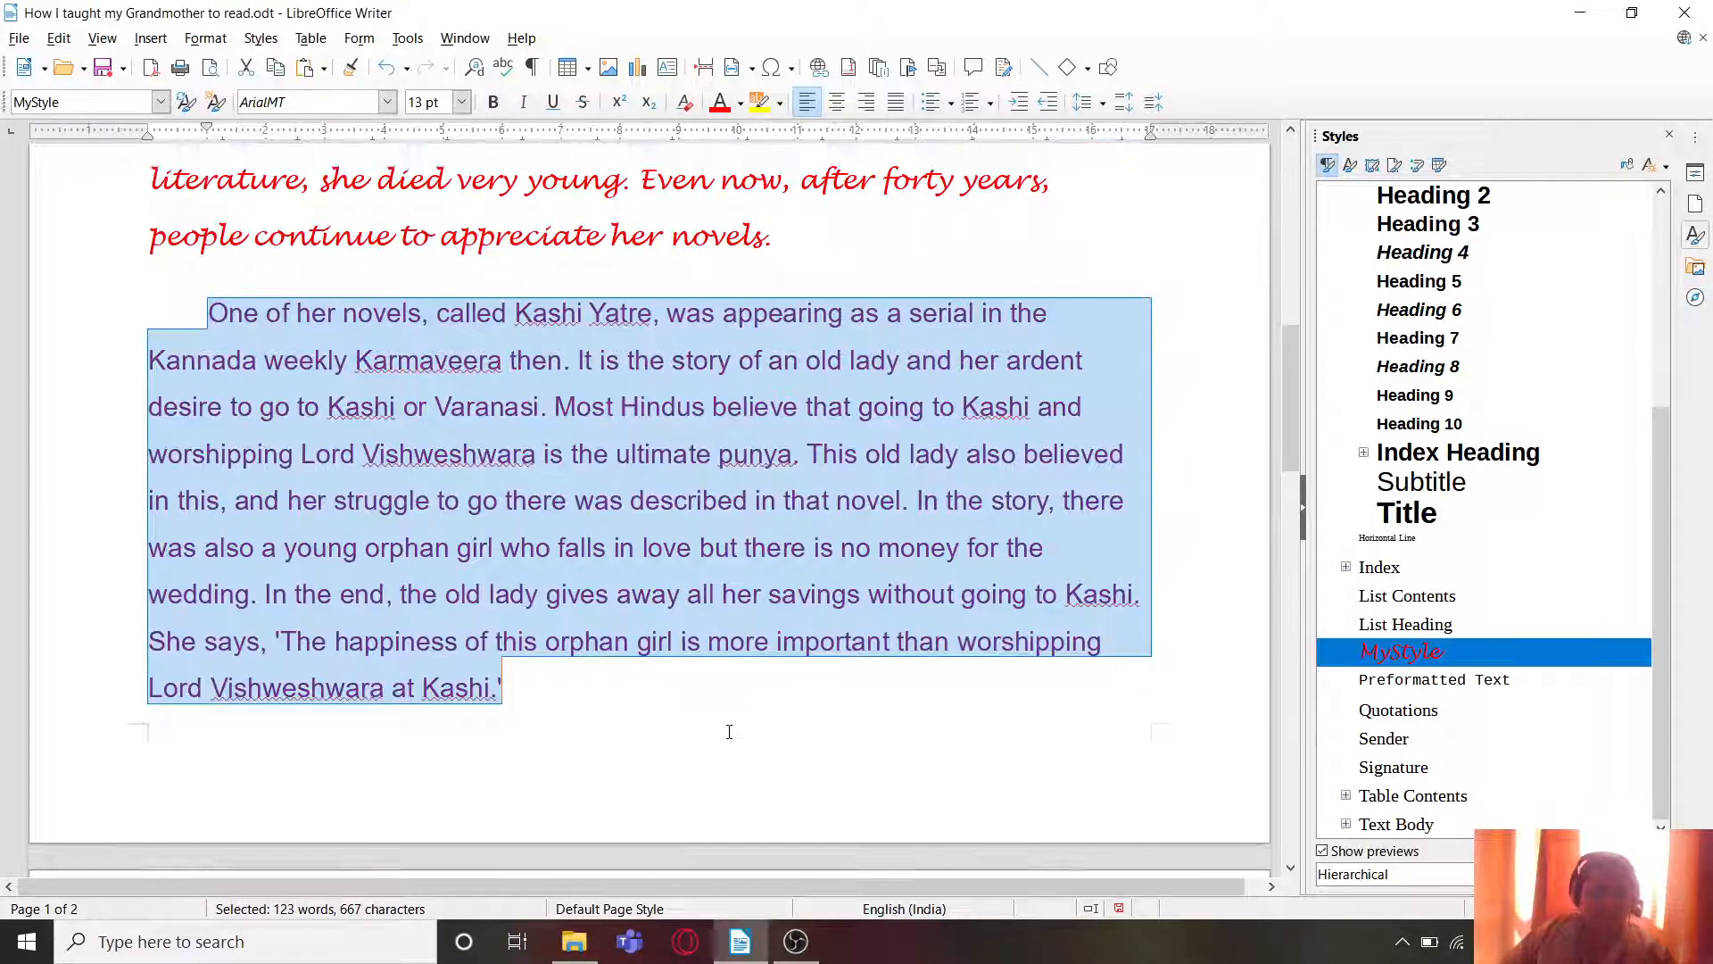
scroll(730, 732, "down", 3)
left_click(678, 581)
left_click(796, 942)
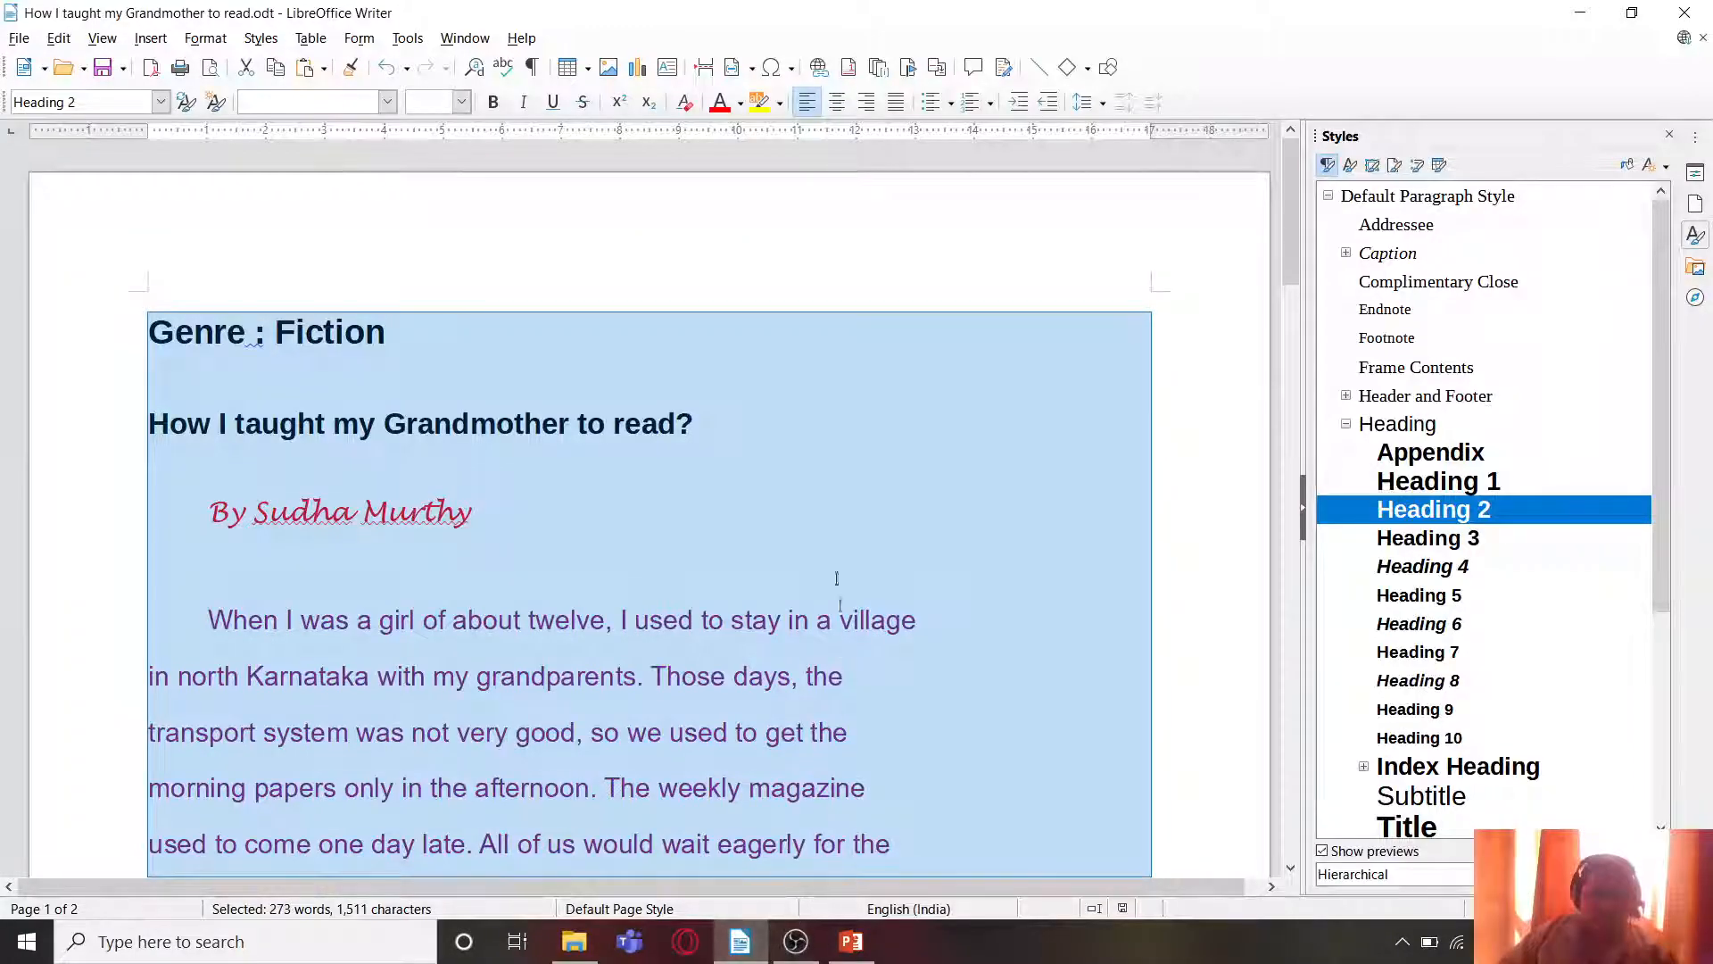
left_click(741, 942)
Step: Delete the document's entire selected text and paste the copied story text in its place
scroll(790, 471, "down", 4)
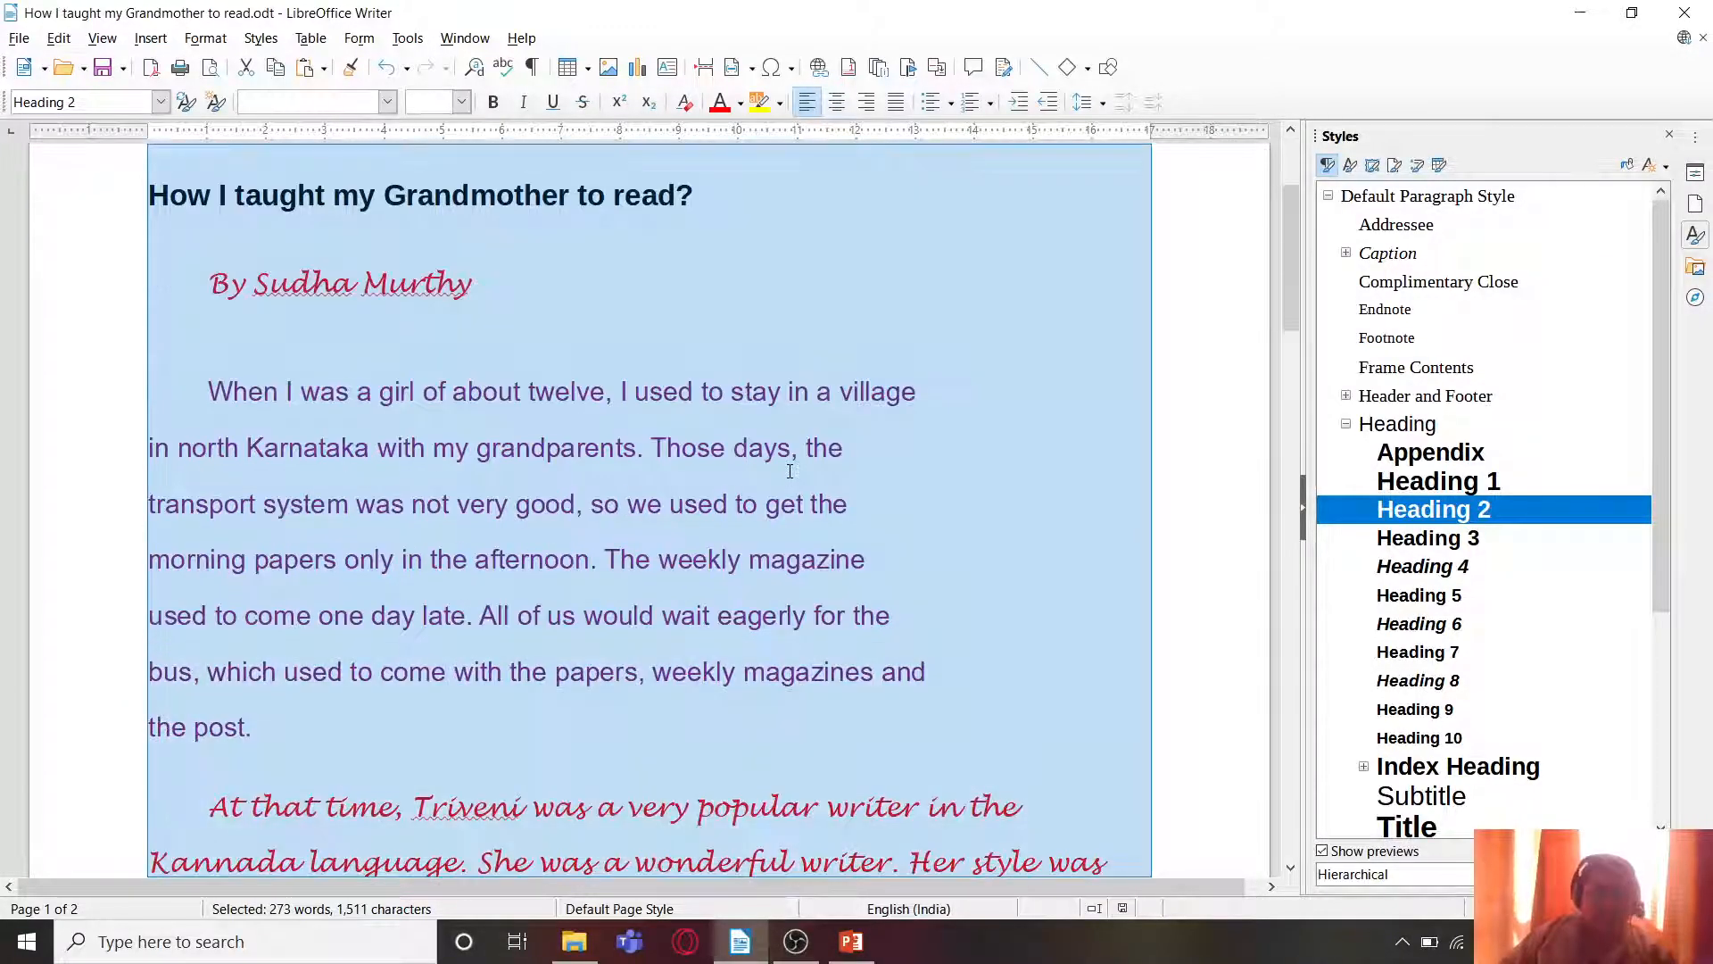
scroll(789, 471, "down", 4)
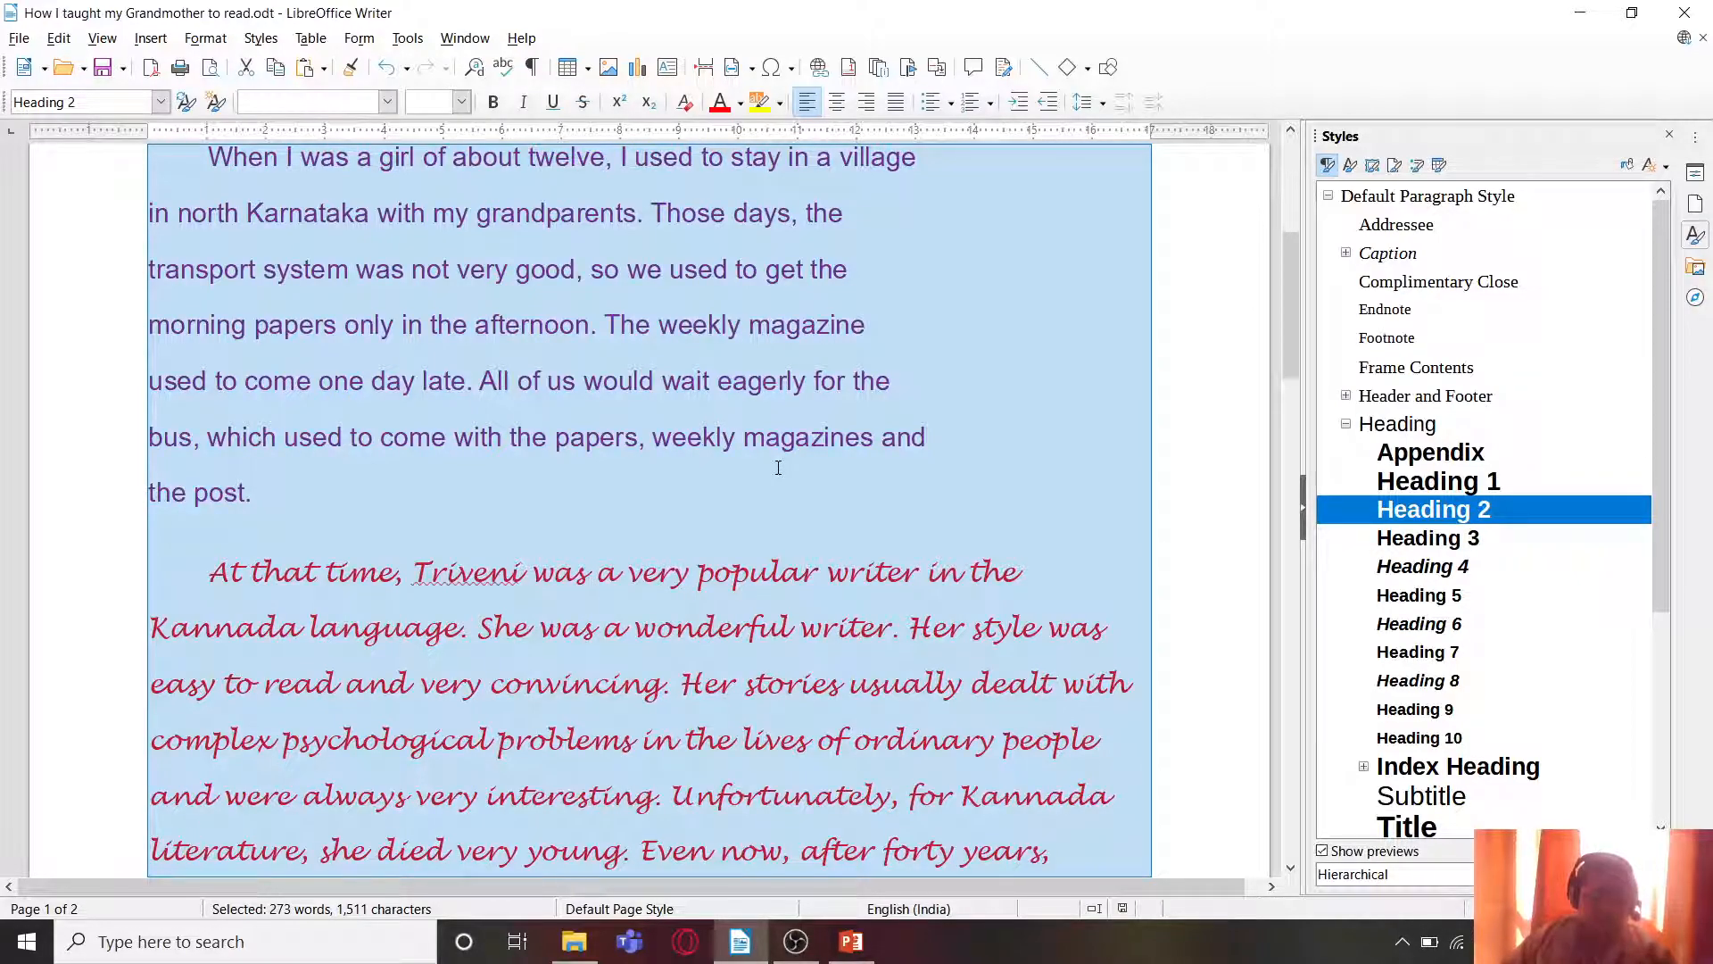
key("Delete")
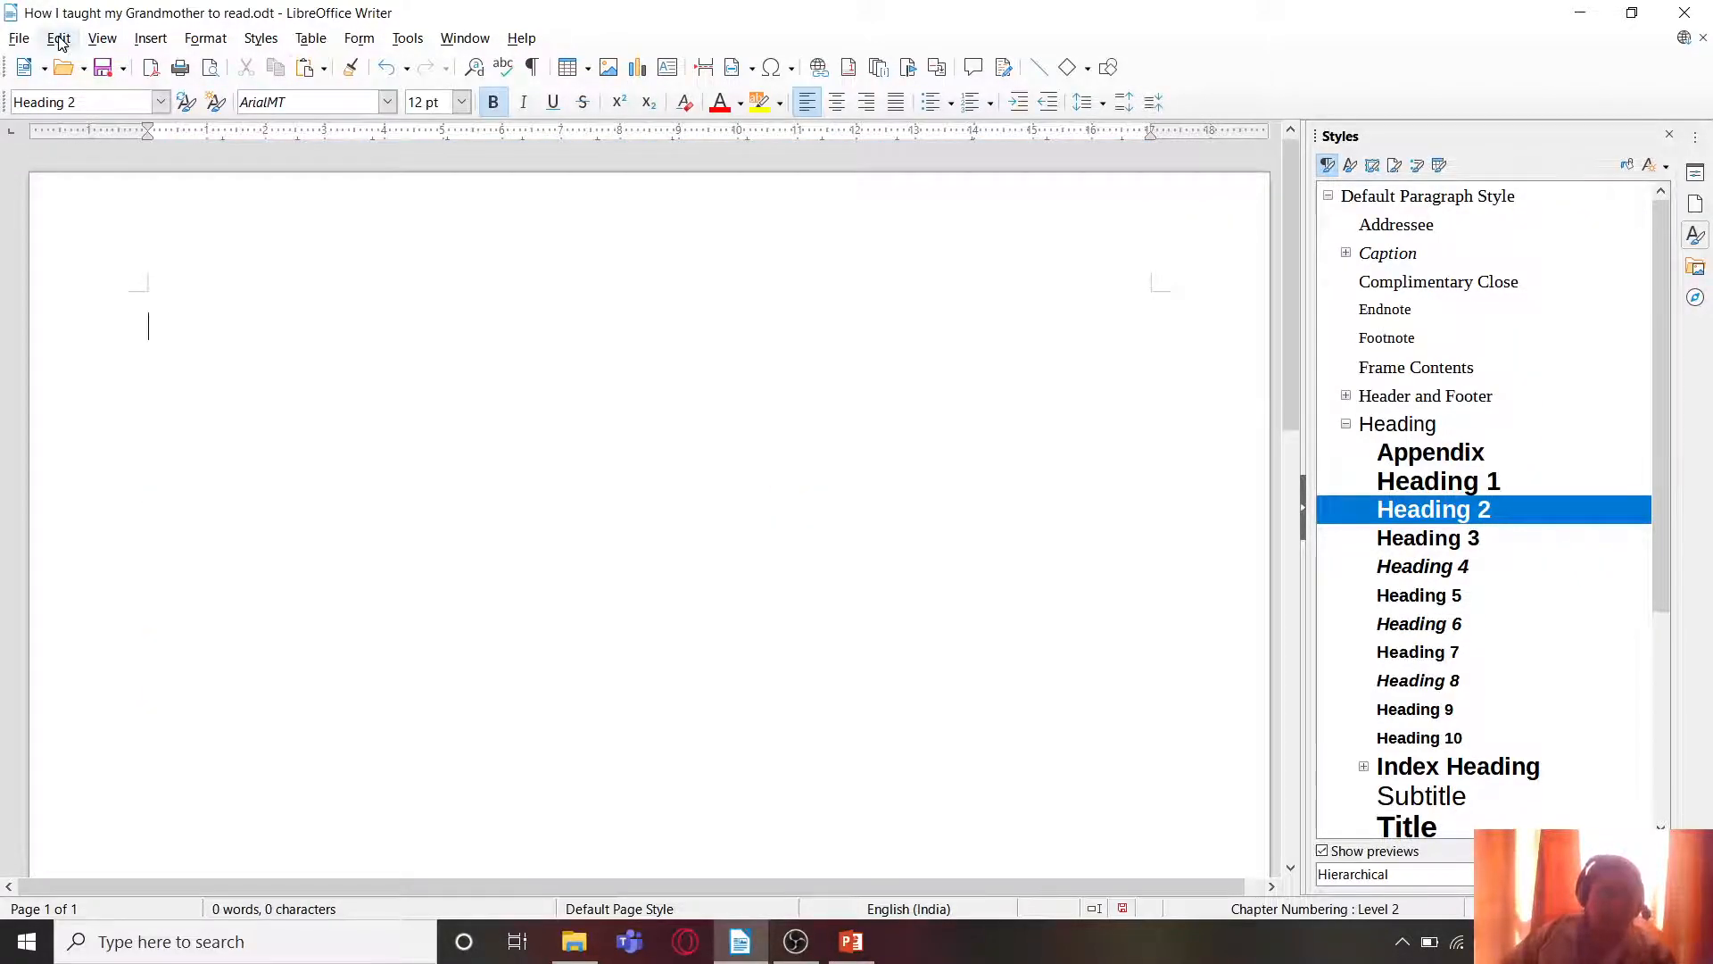
left_click(59, 38)
mouse_move(125, 200)
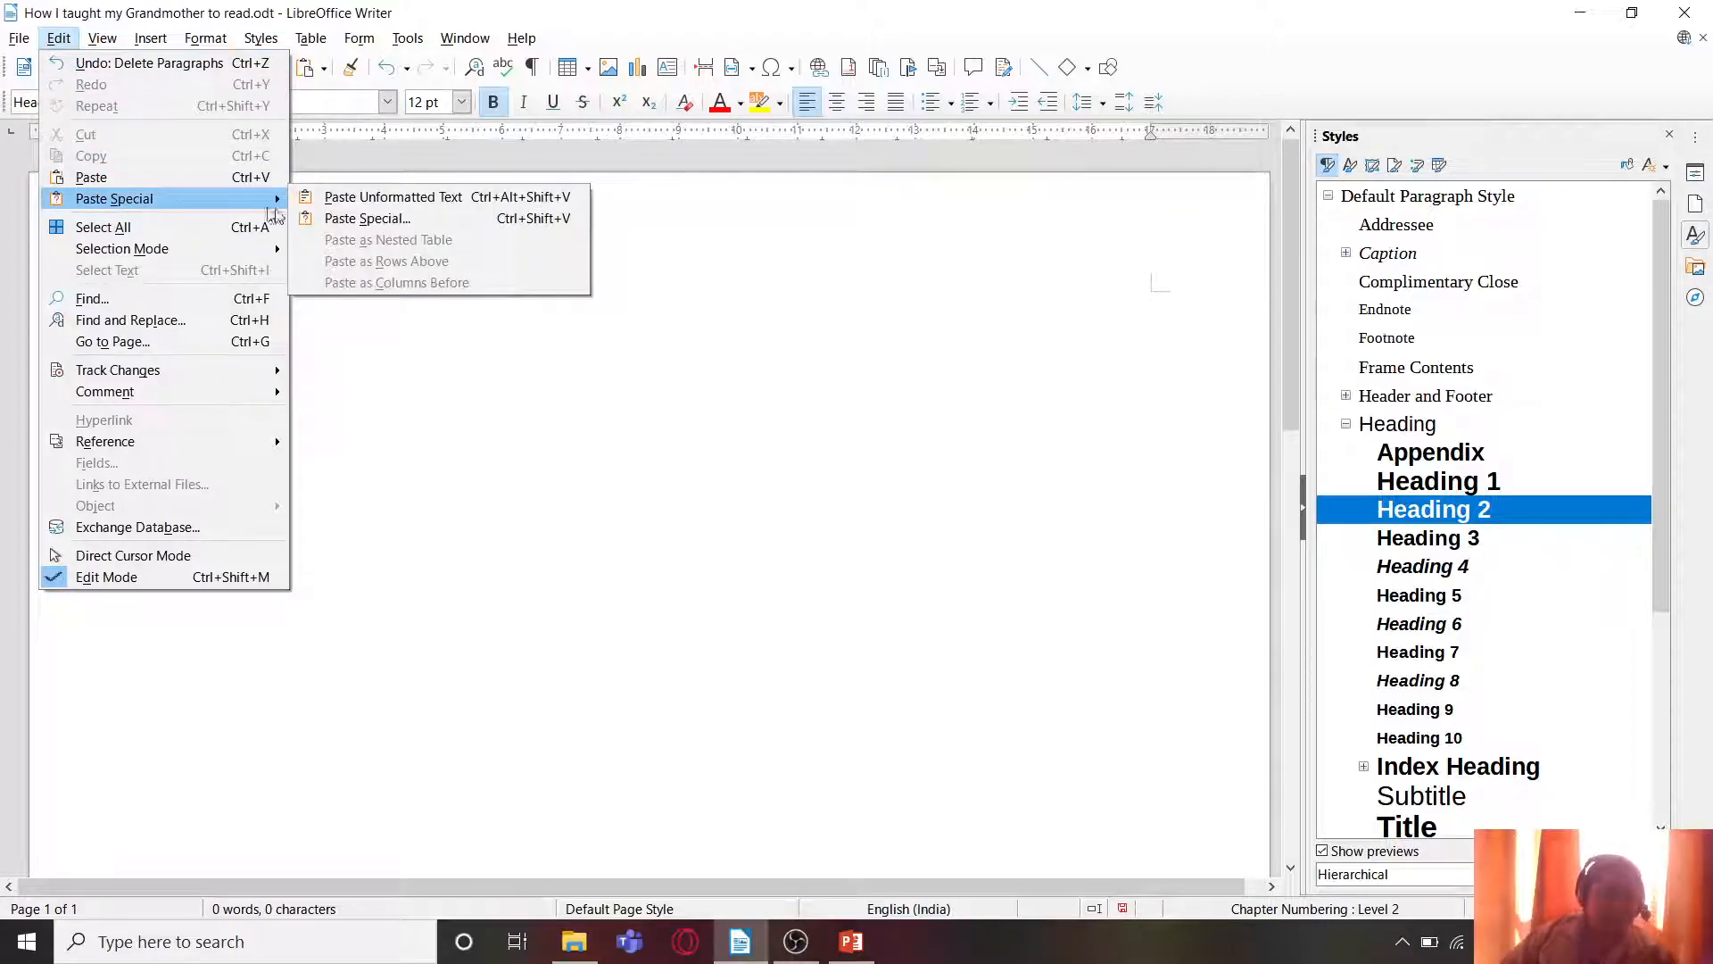
left_click(344, 205)
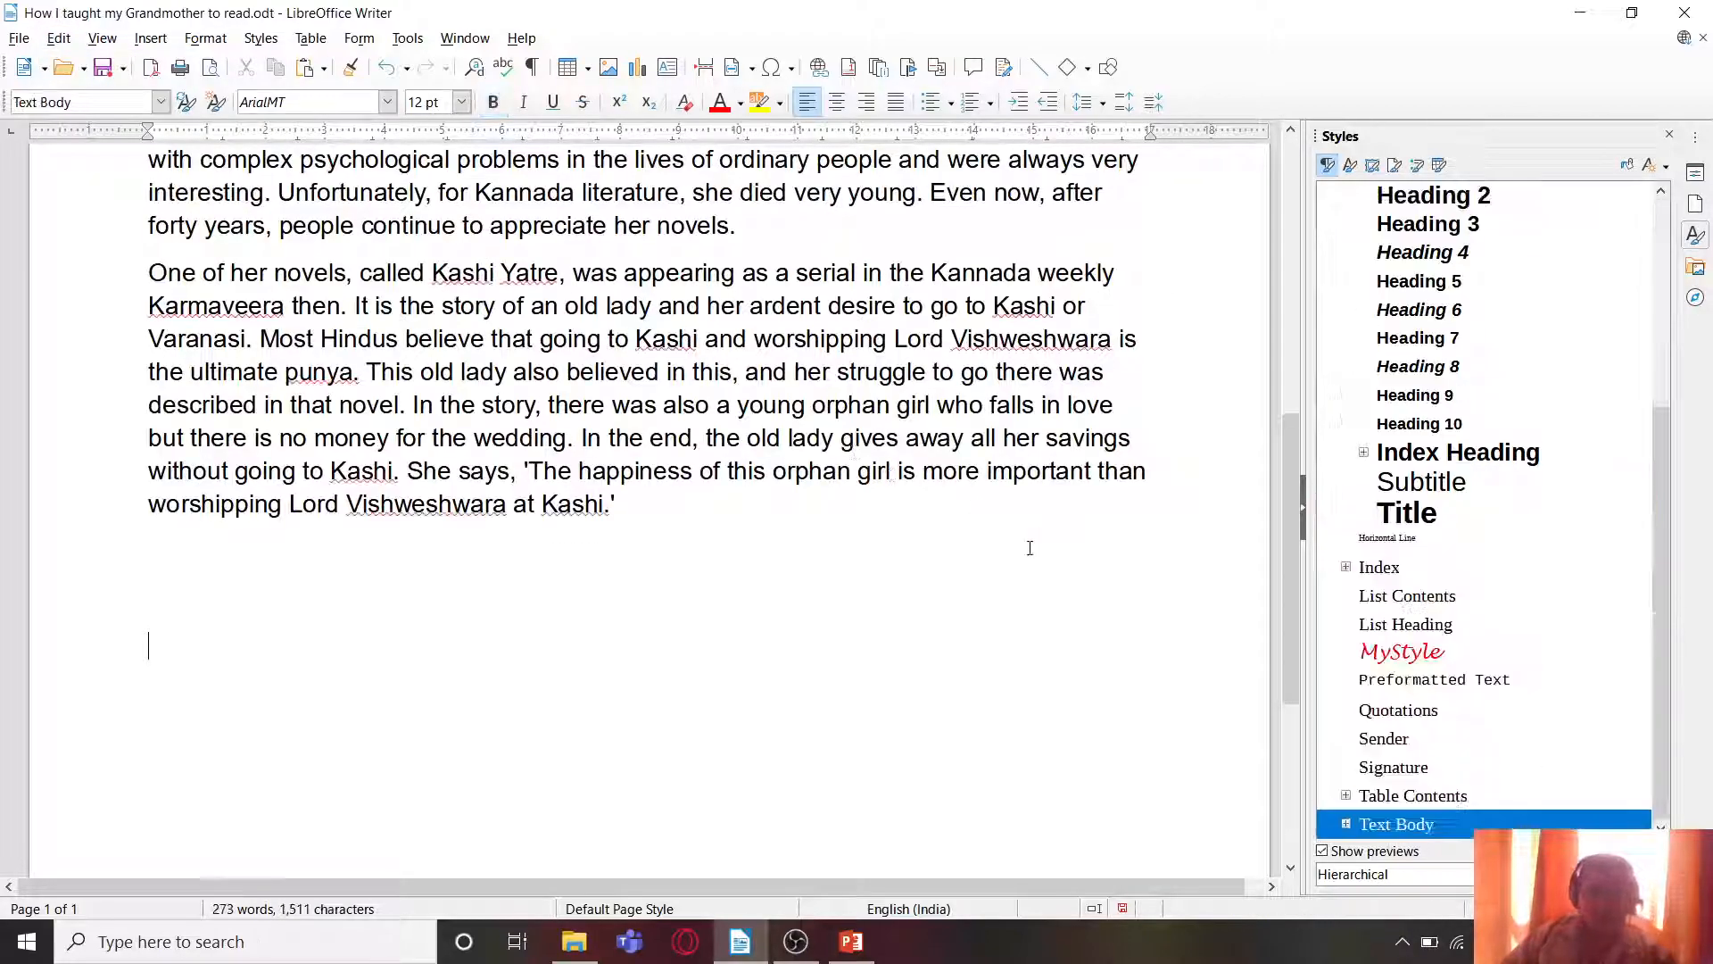
Step: Apply MyStyle to the first body paragraph, beginning "When I was a girl"
scroll(807, 362, "up", 5)
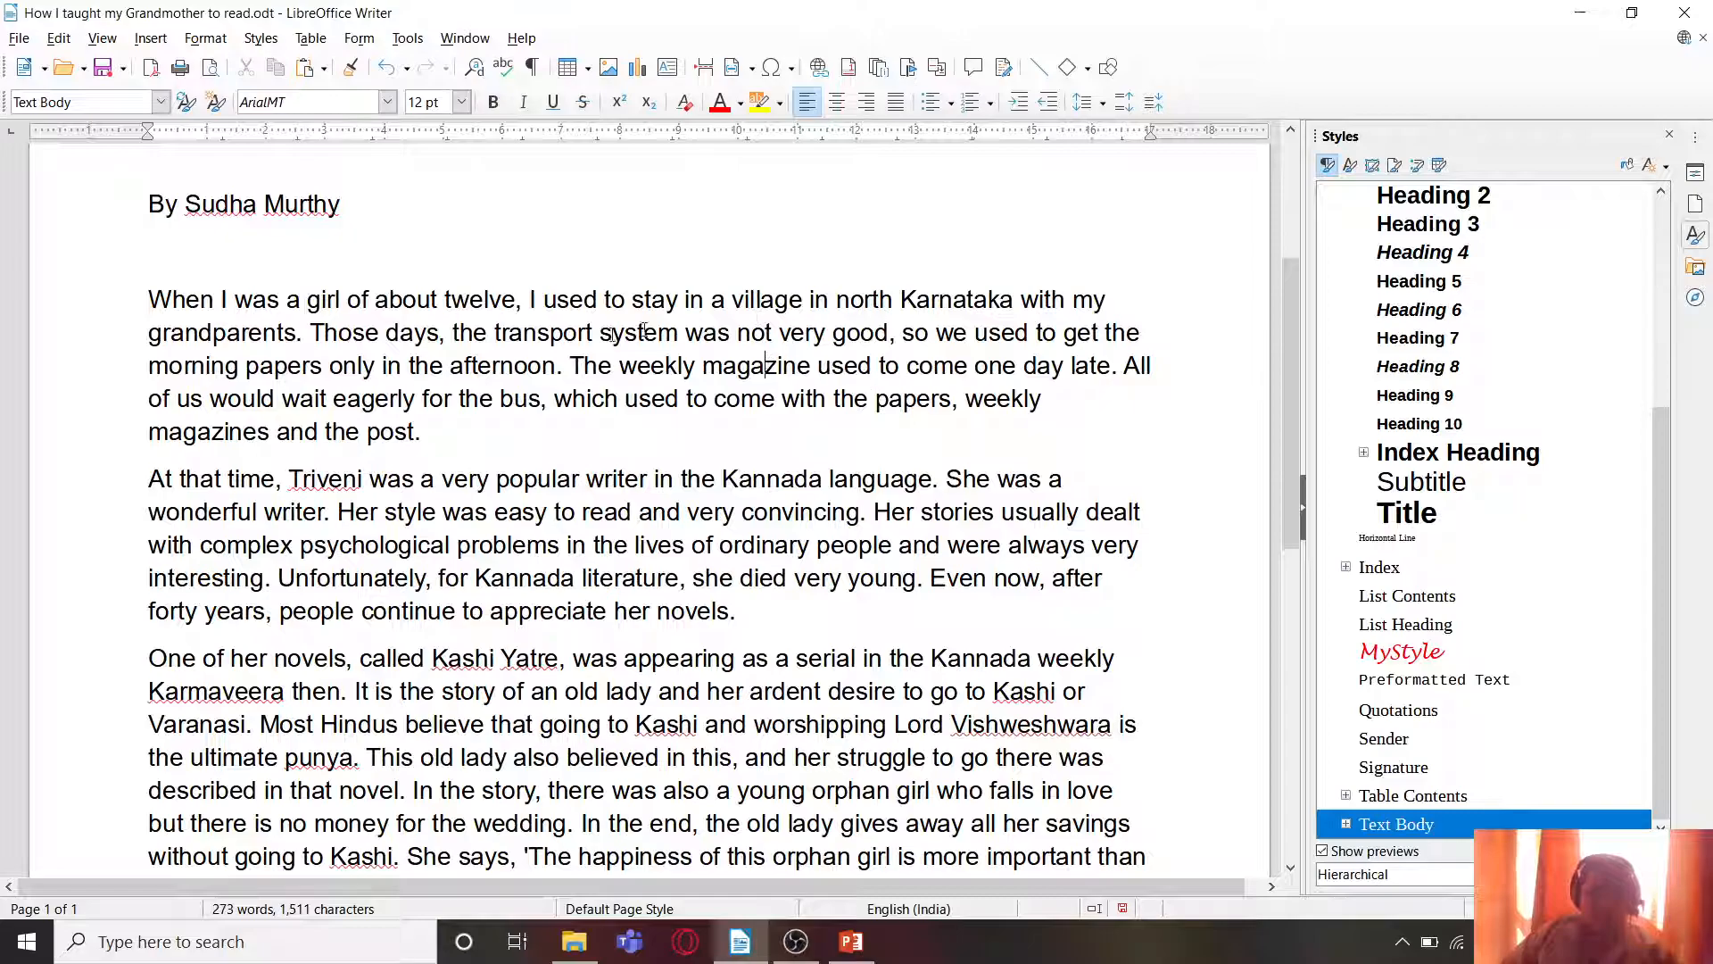
double_click(1423, 663)
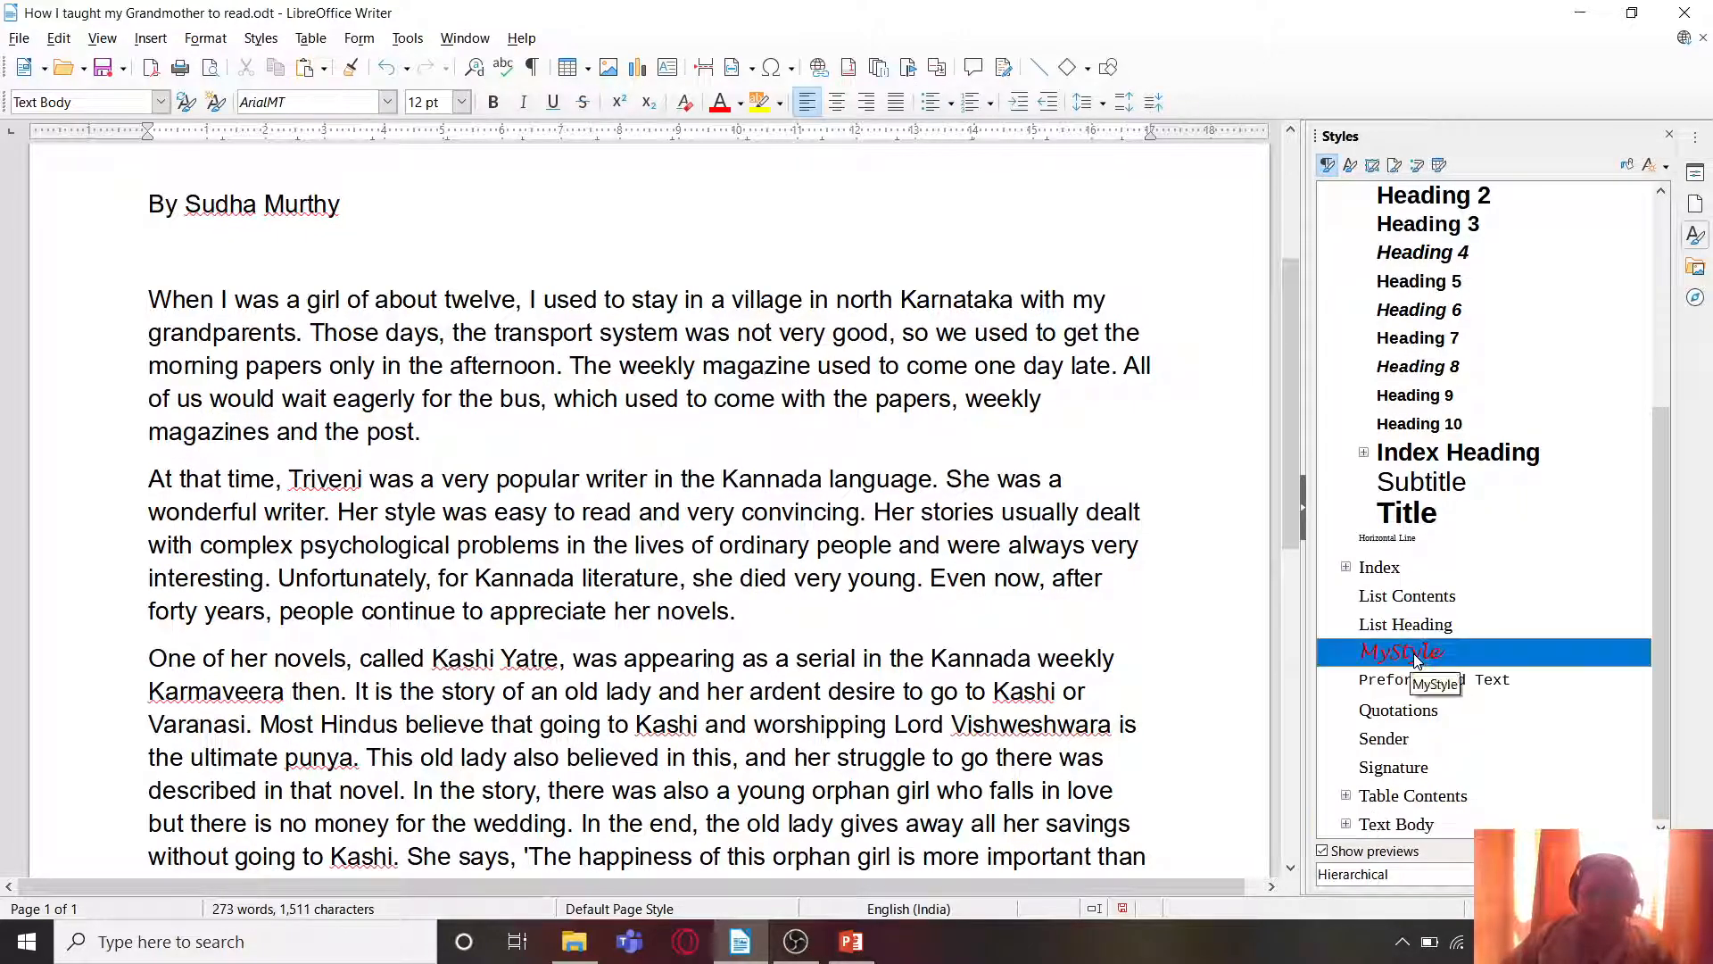
scroll(954, 578, "down", 1)
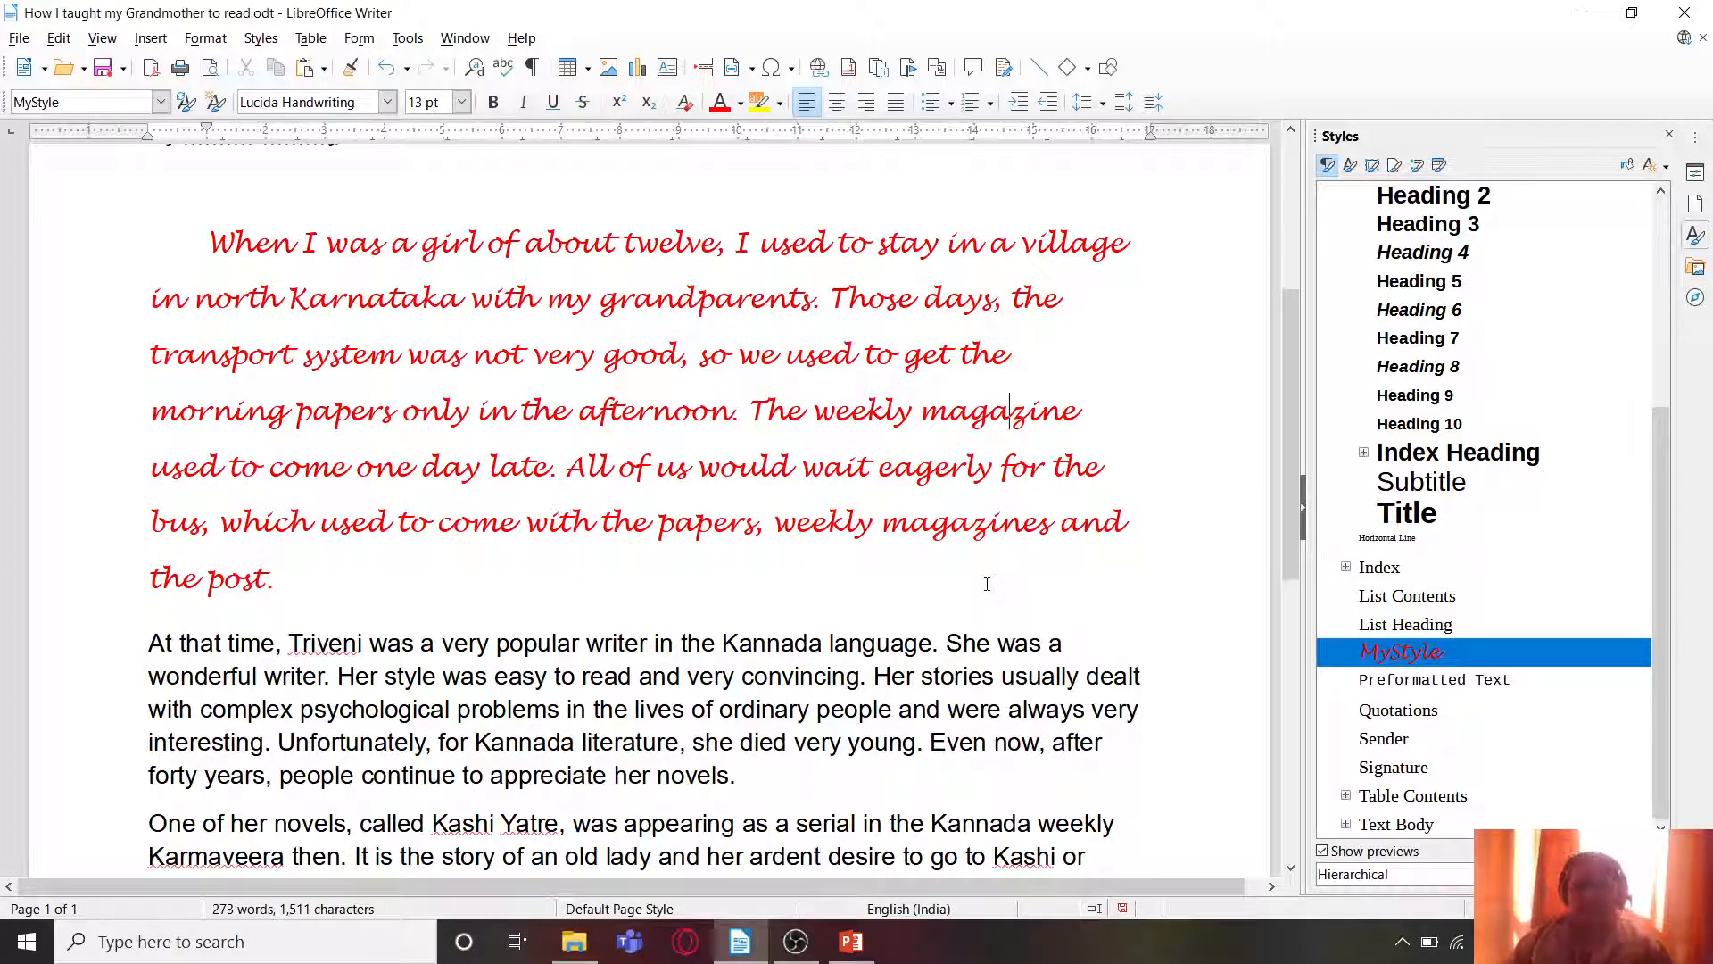
Step: Apply MyStyle to the last paragraph, beginning "One of her novels", and review the formatting across the document
scroll(987, 584, "down", 5)
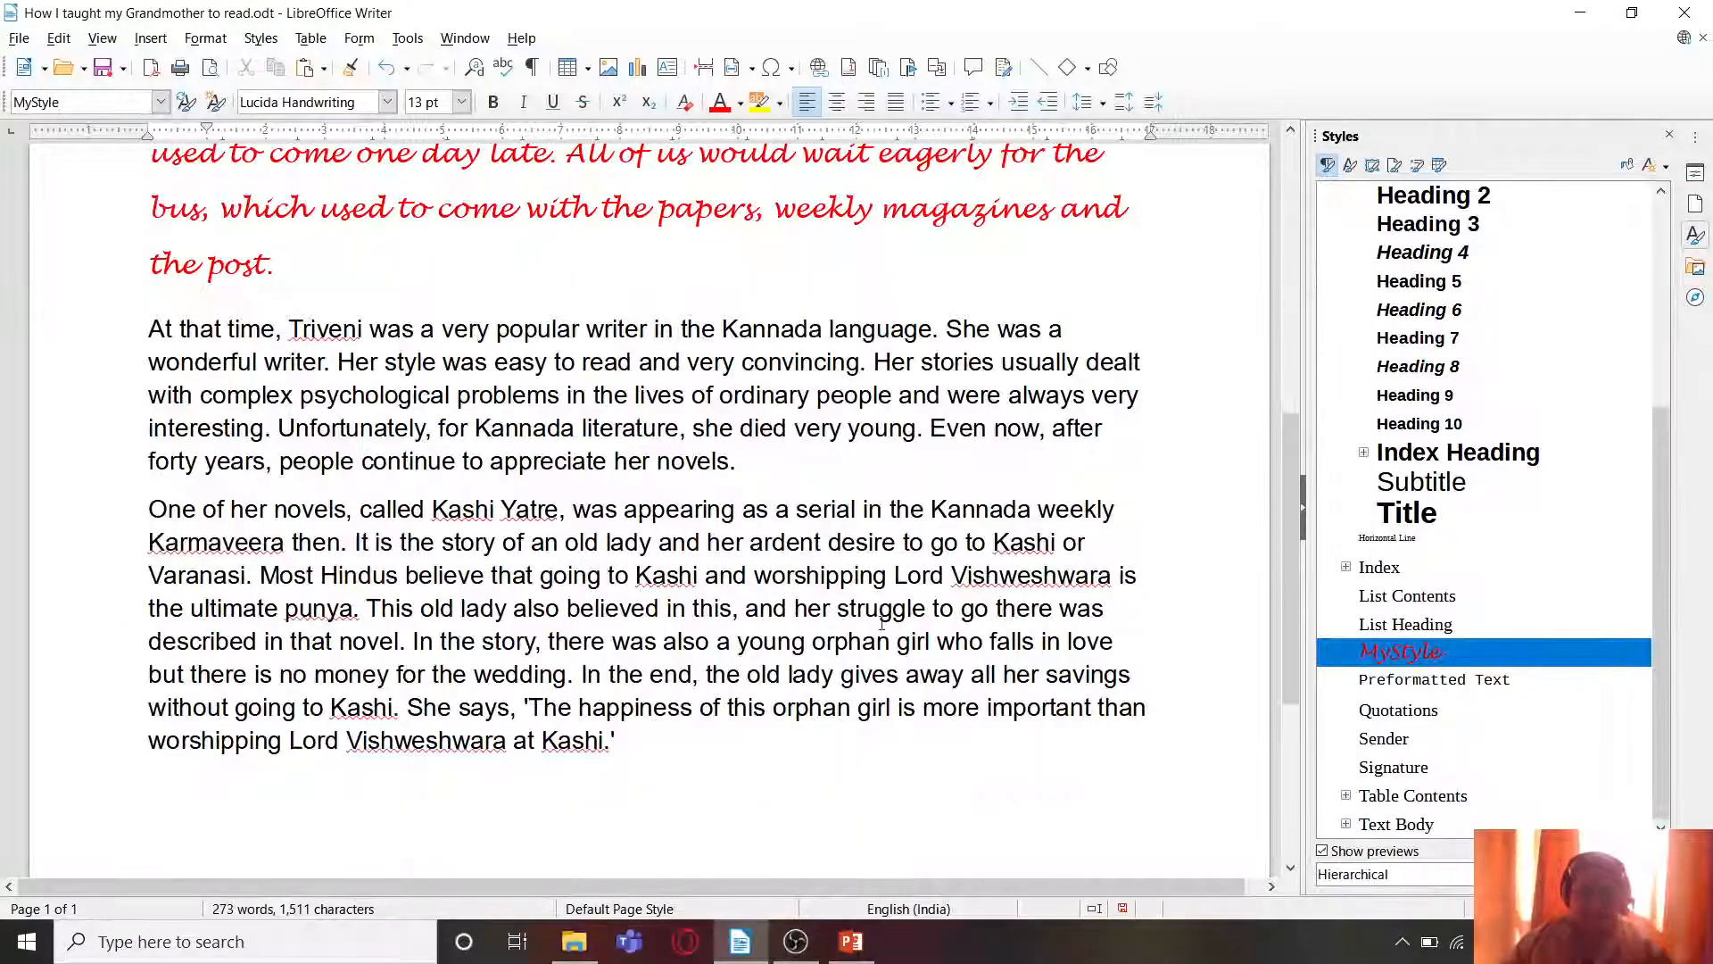
left_click(668, 607)
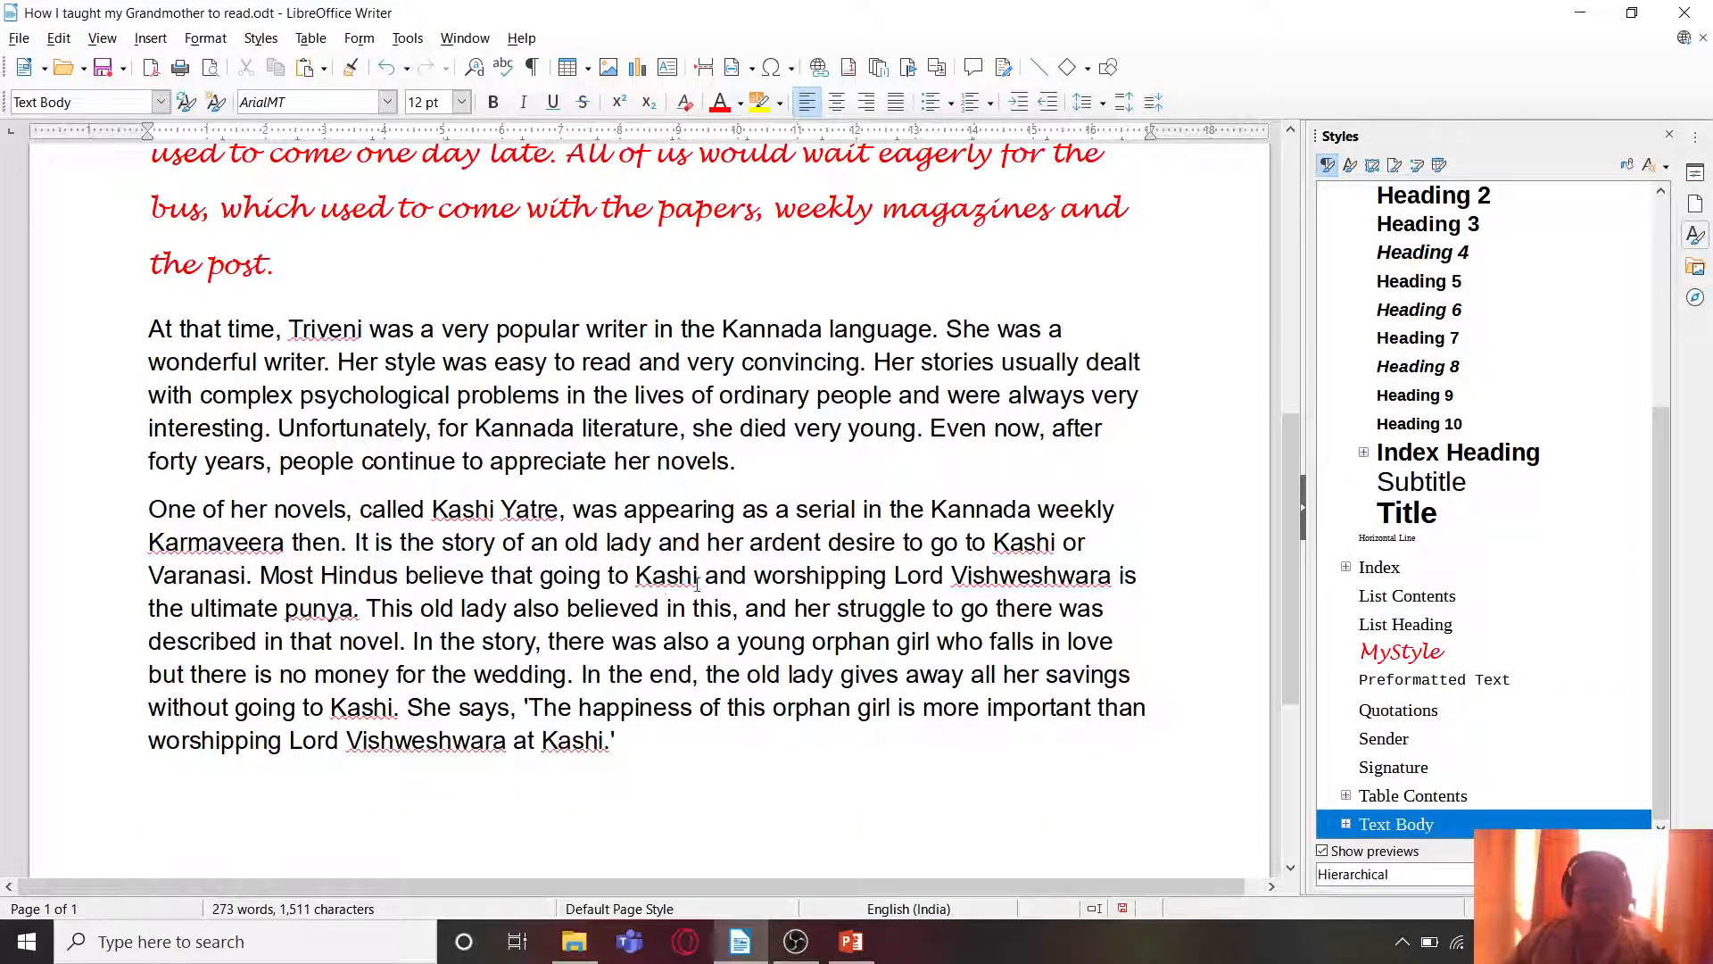
double_click(1410, 653)
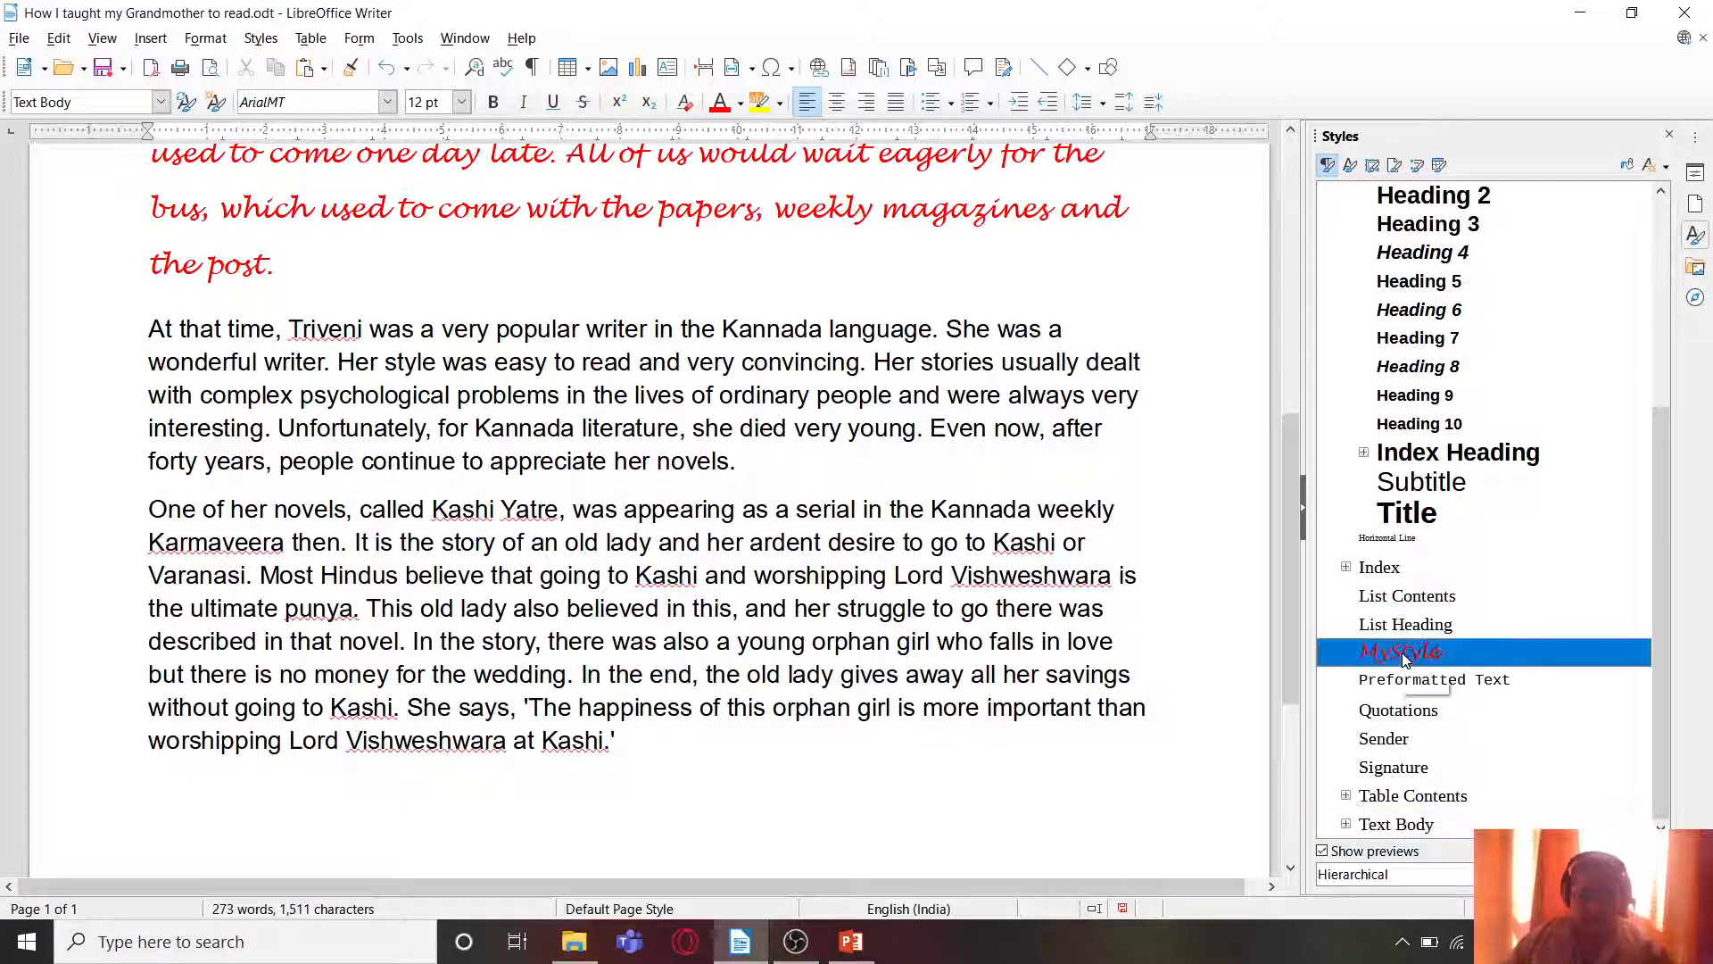
scroll(884, 661, "down", 5)
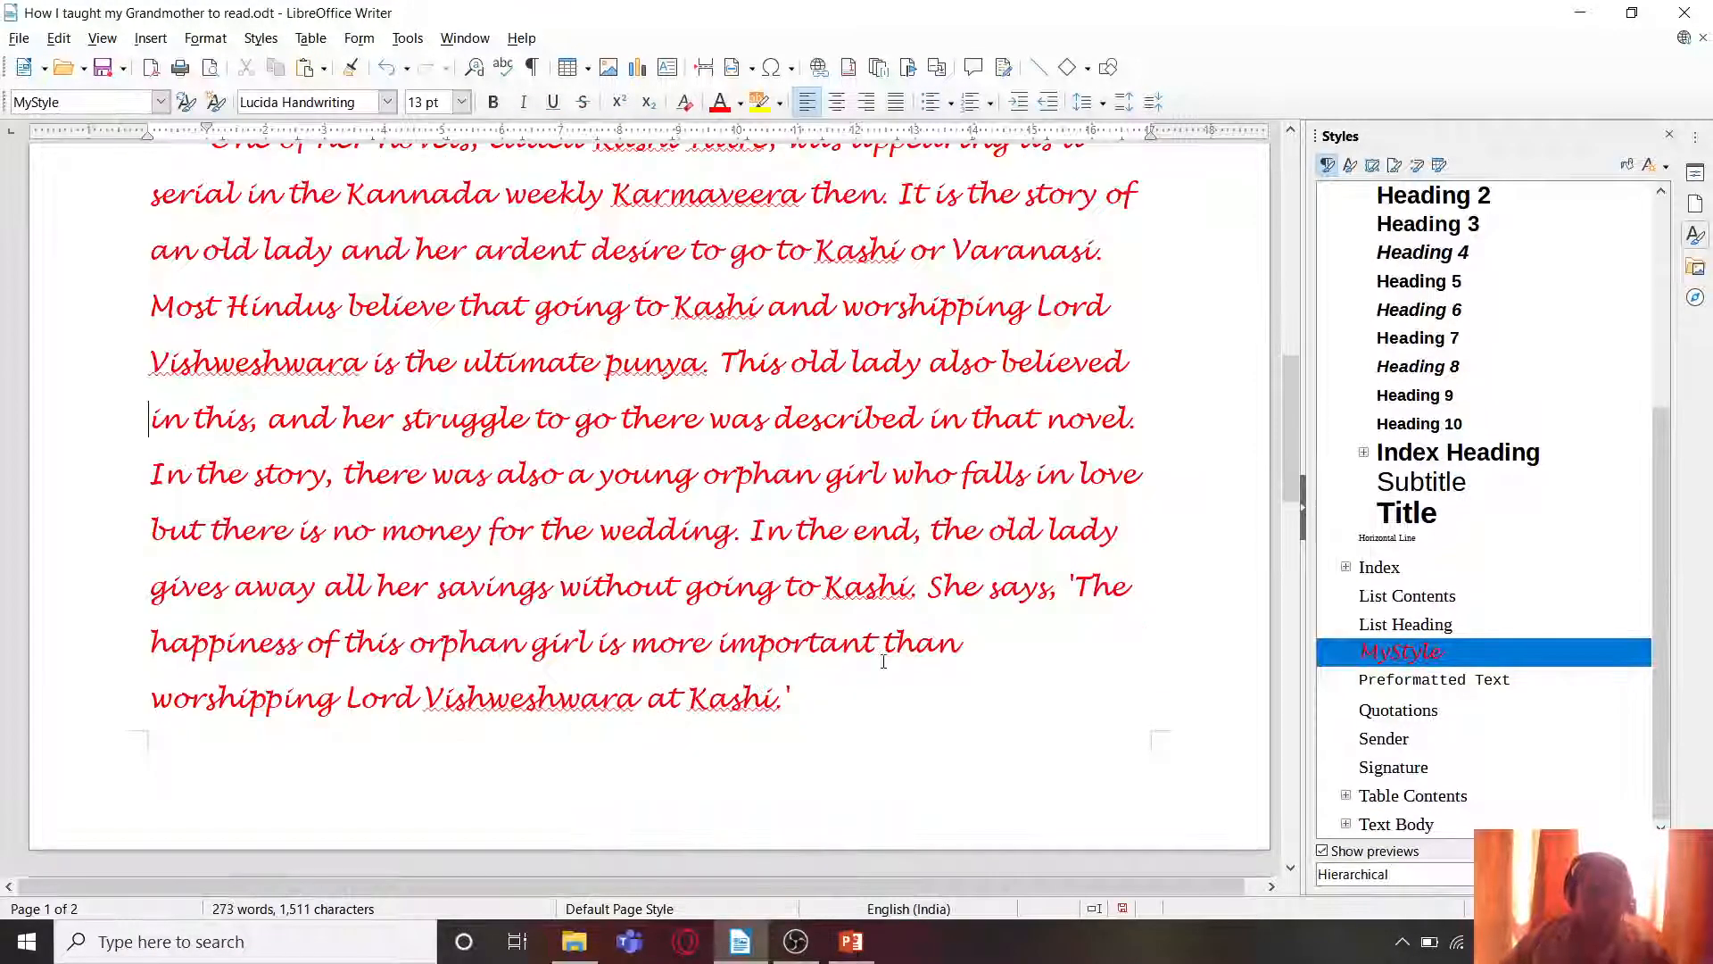
scroll(883, 662, "up", 2)
scroll(884, 662, "up", 9)
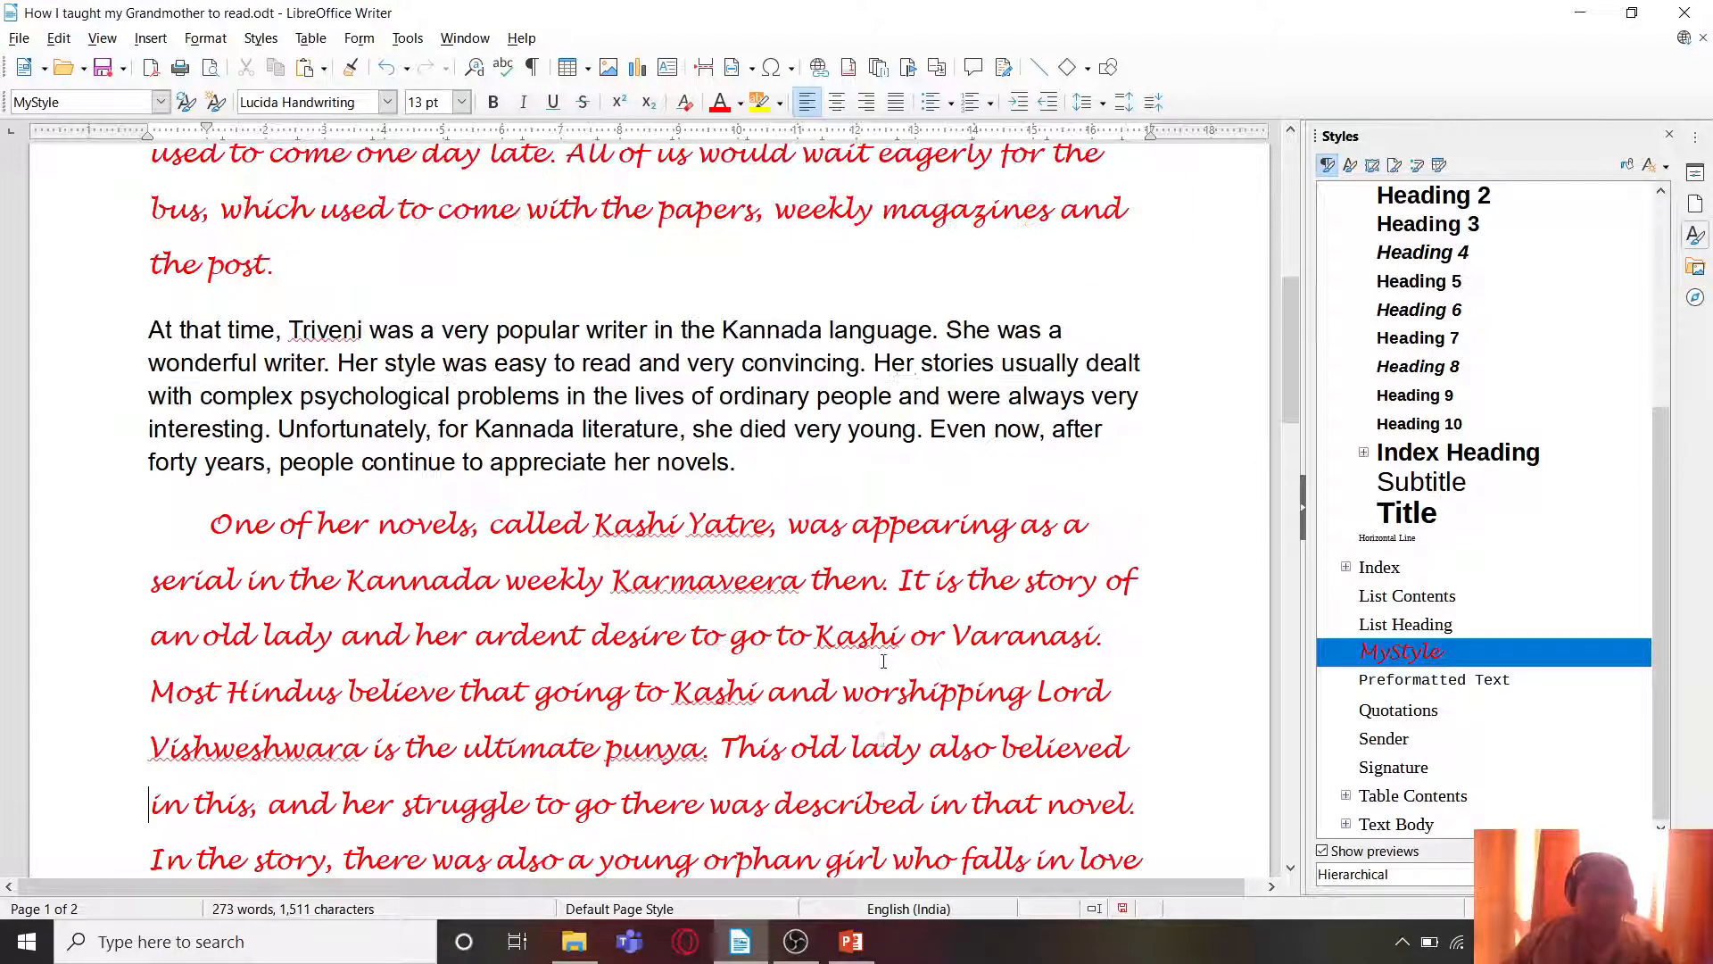
scroll(884, 661, "down", 9)
scroll(884, 661, "down", 3)
scroll(883, 661, "up", 9)
scroll(884, 661, "up", 2)
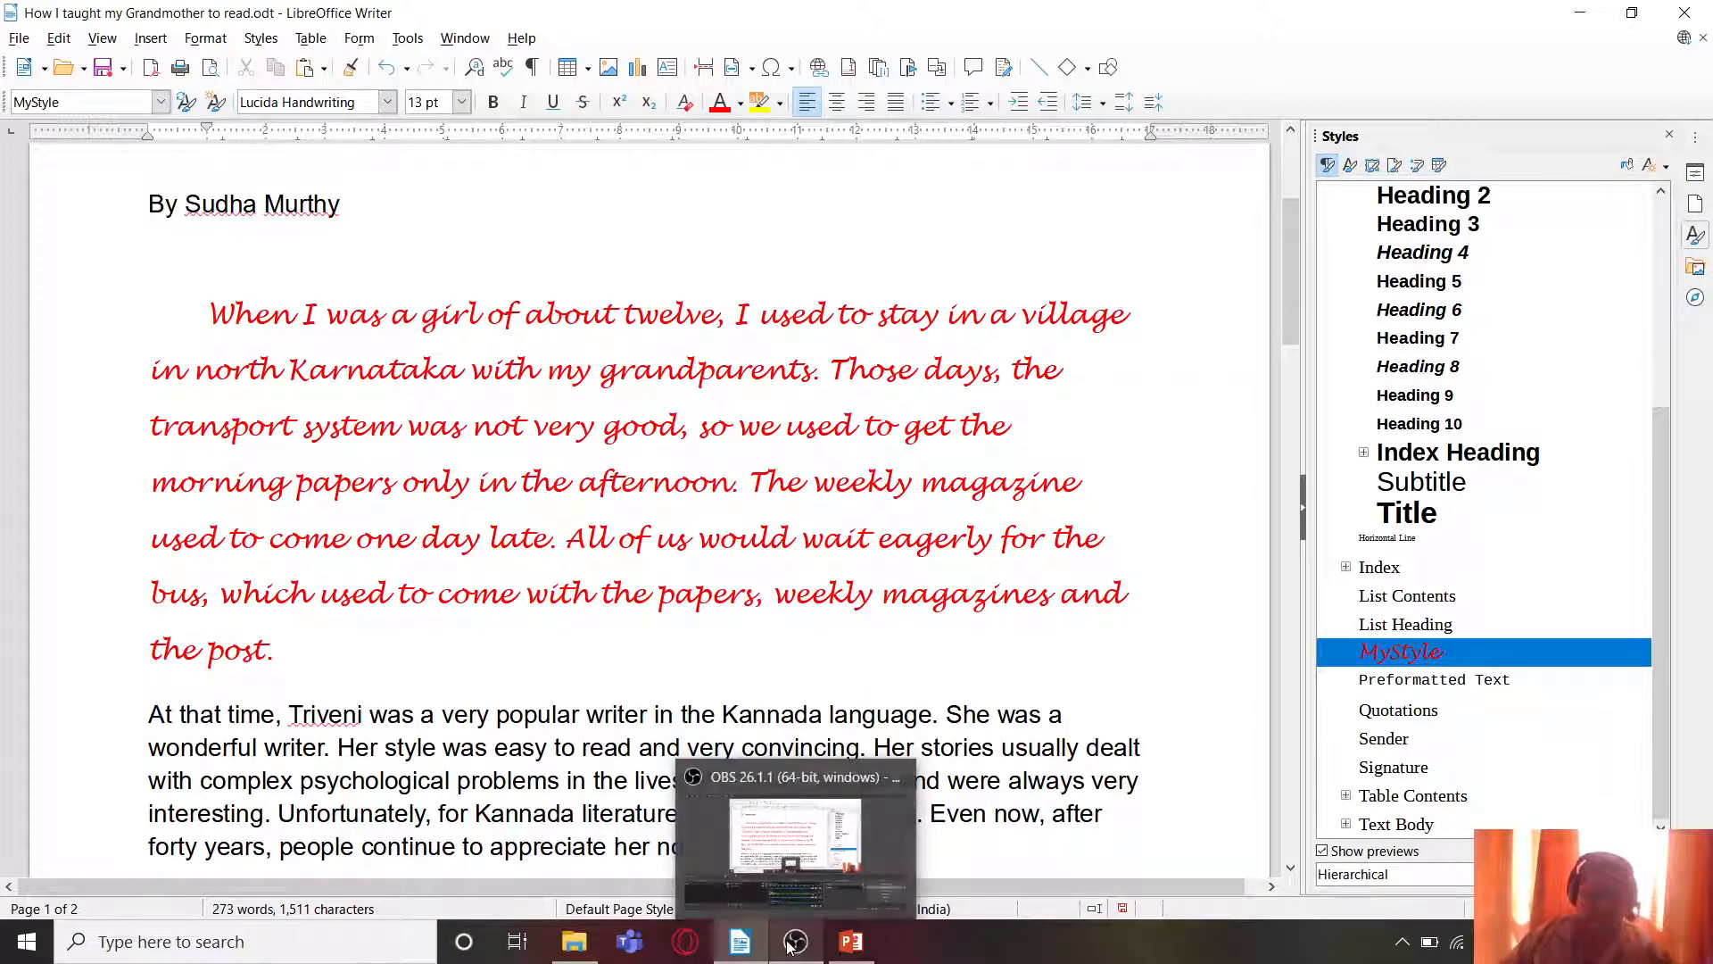
Step: Switch to PowerPoint, open the recent presentation "Unit - 6 Digital Documentation" and view the learning objectives on slide 7
left_click(852, 941)
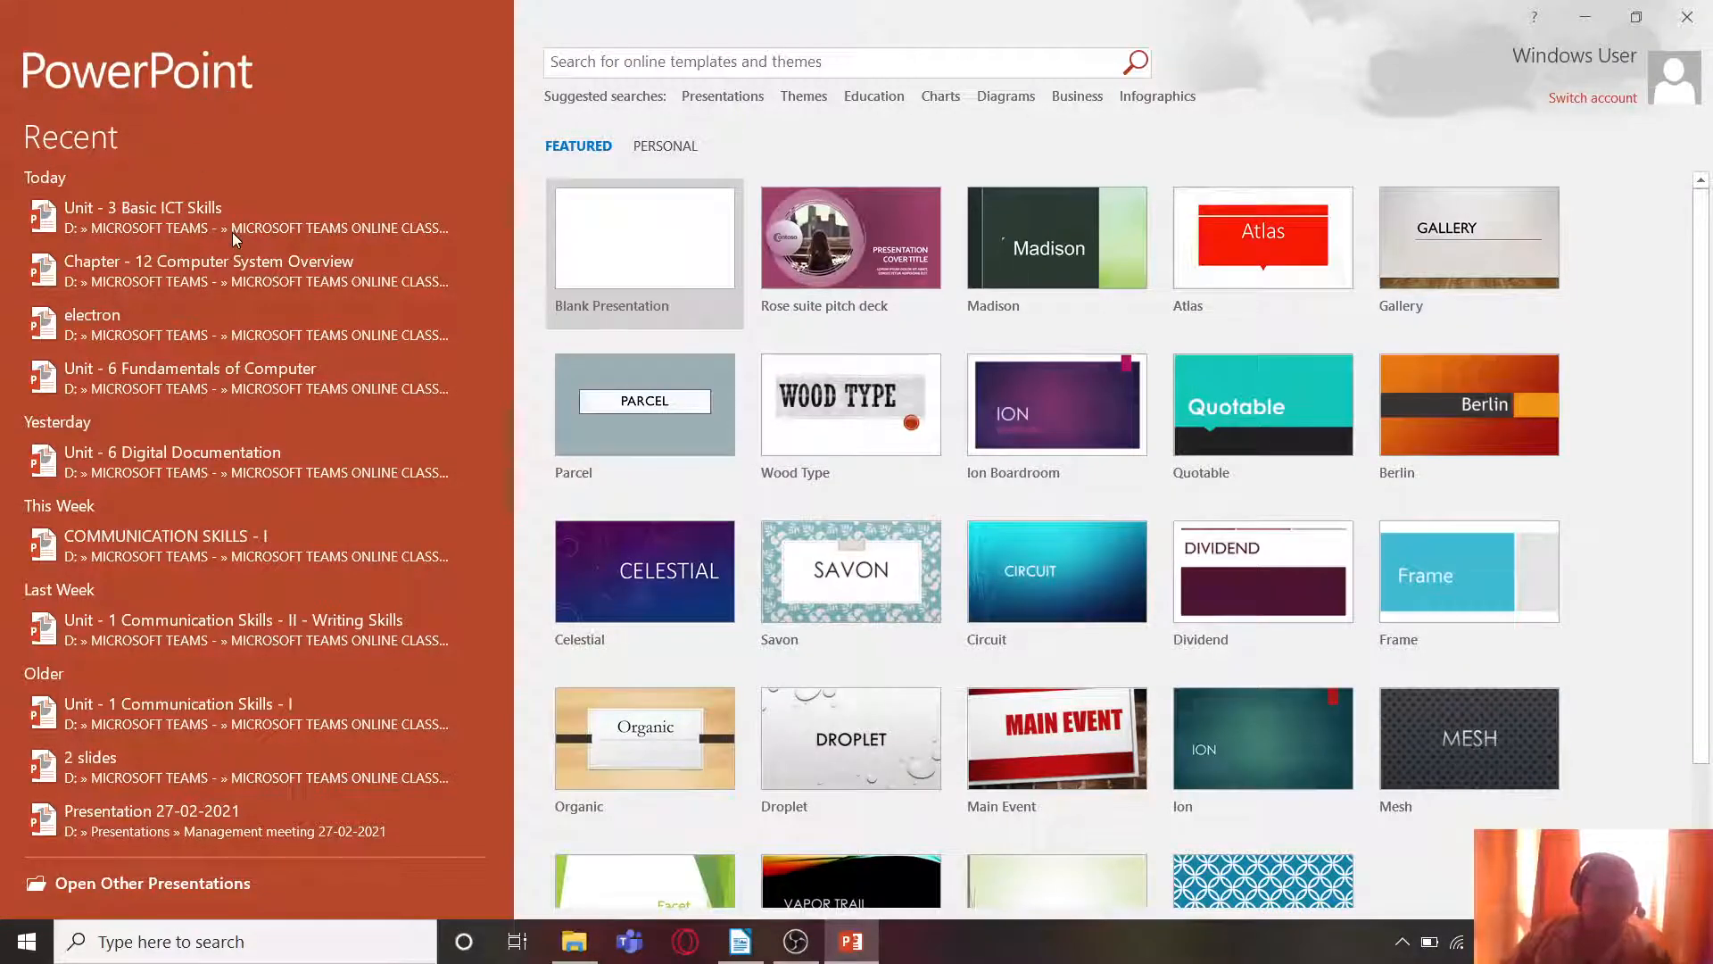
left_click(265, 470)
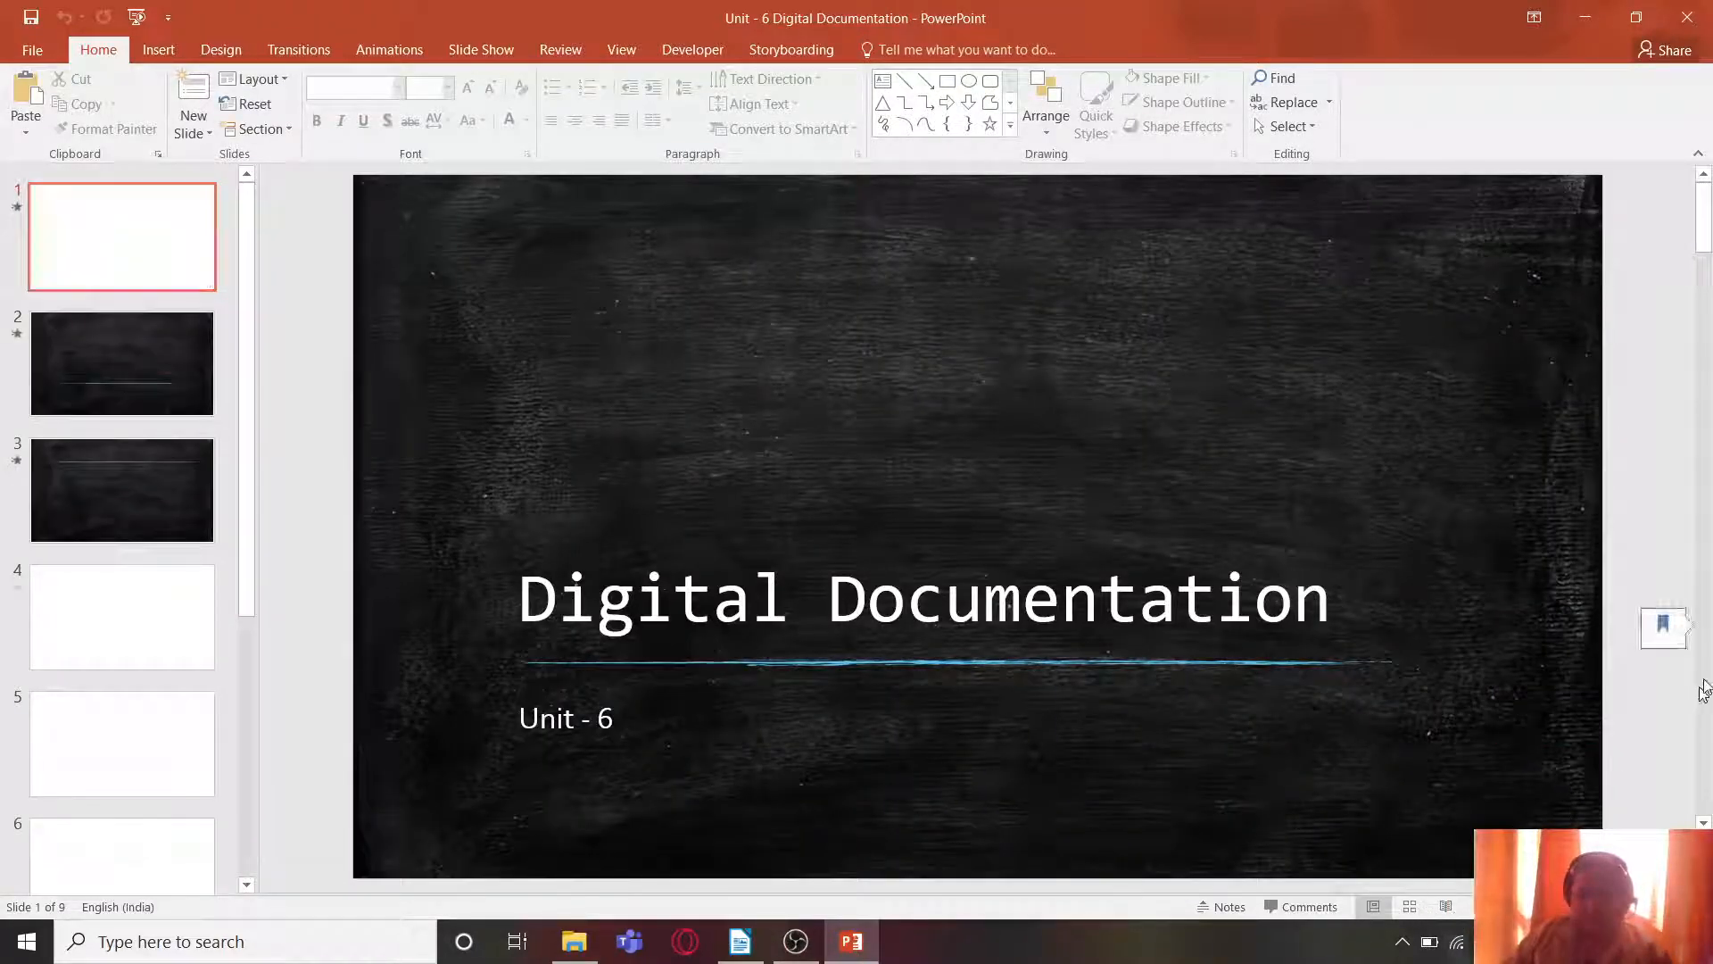
left_click(1619, 650)
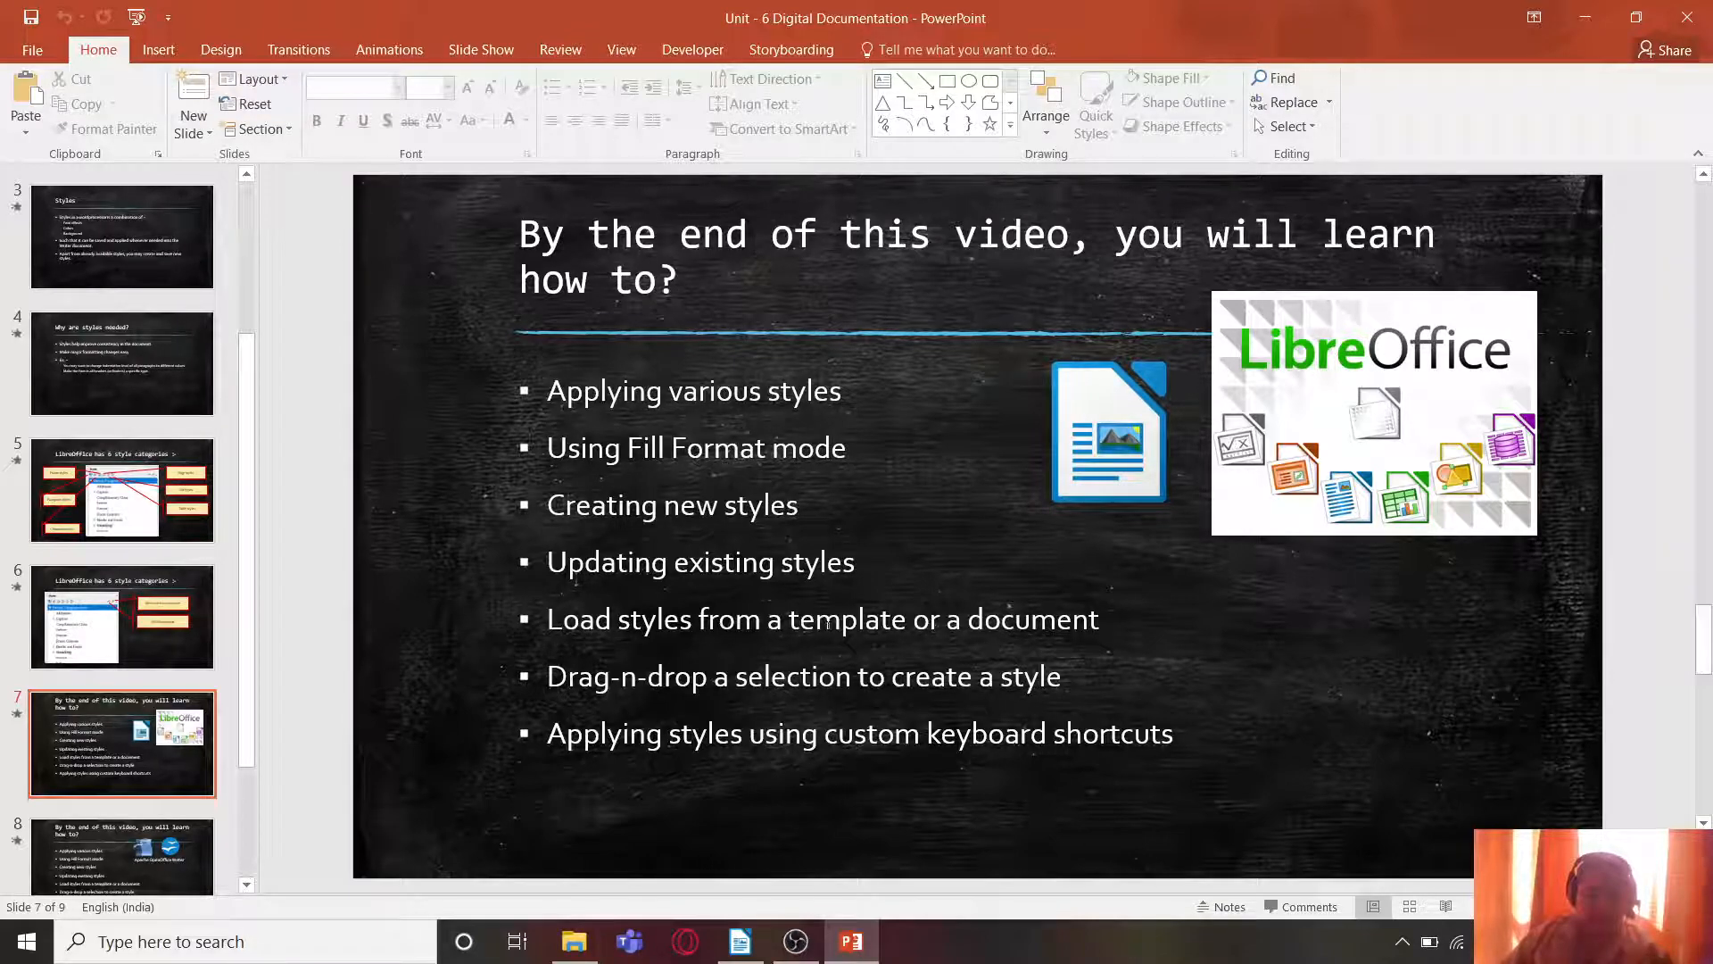
Step: Return to LibreOffice Writer, create a new blank text document and open the Load Styles dialog
left_click(740, 941)
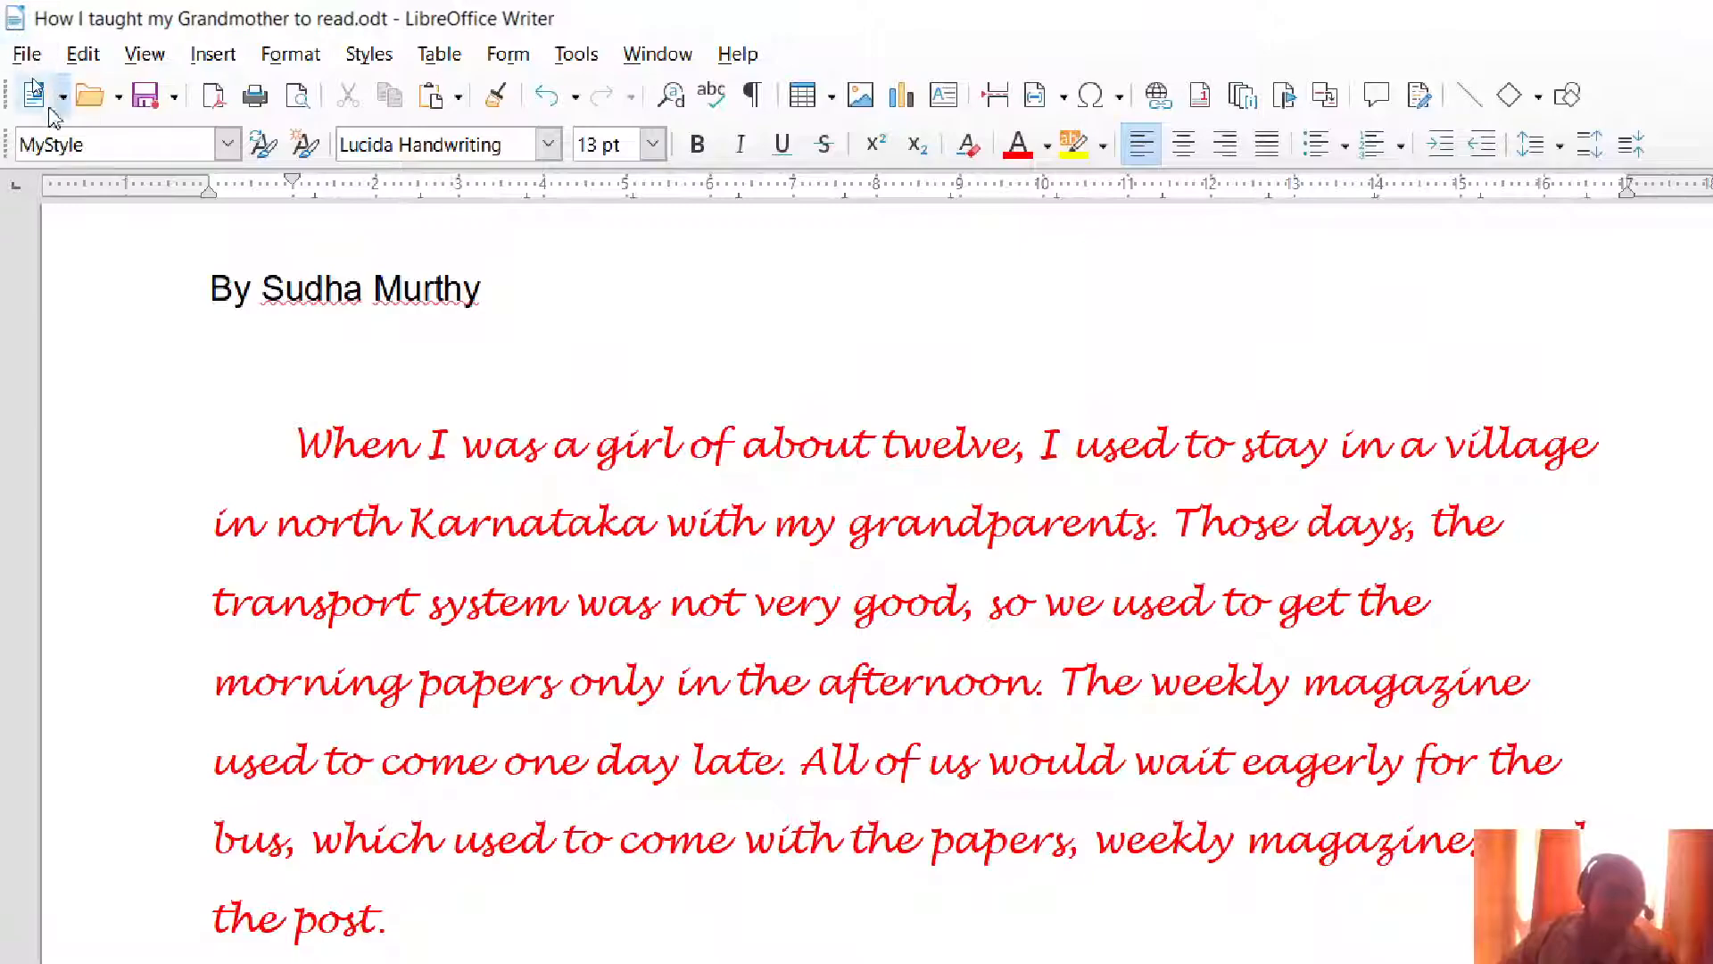
left_click(43, 96)
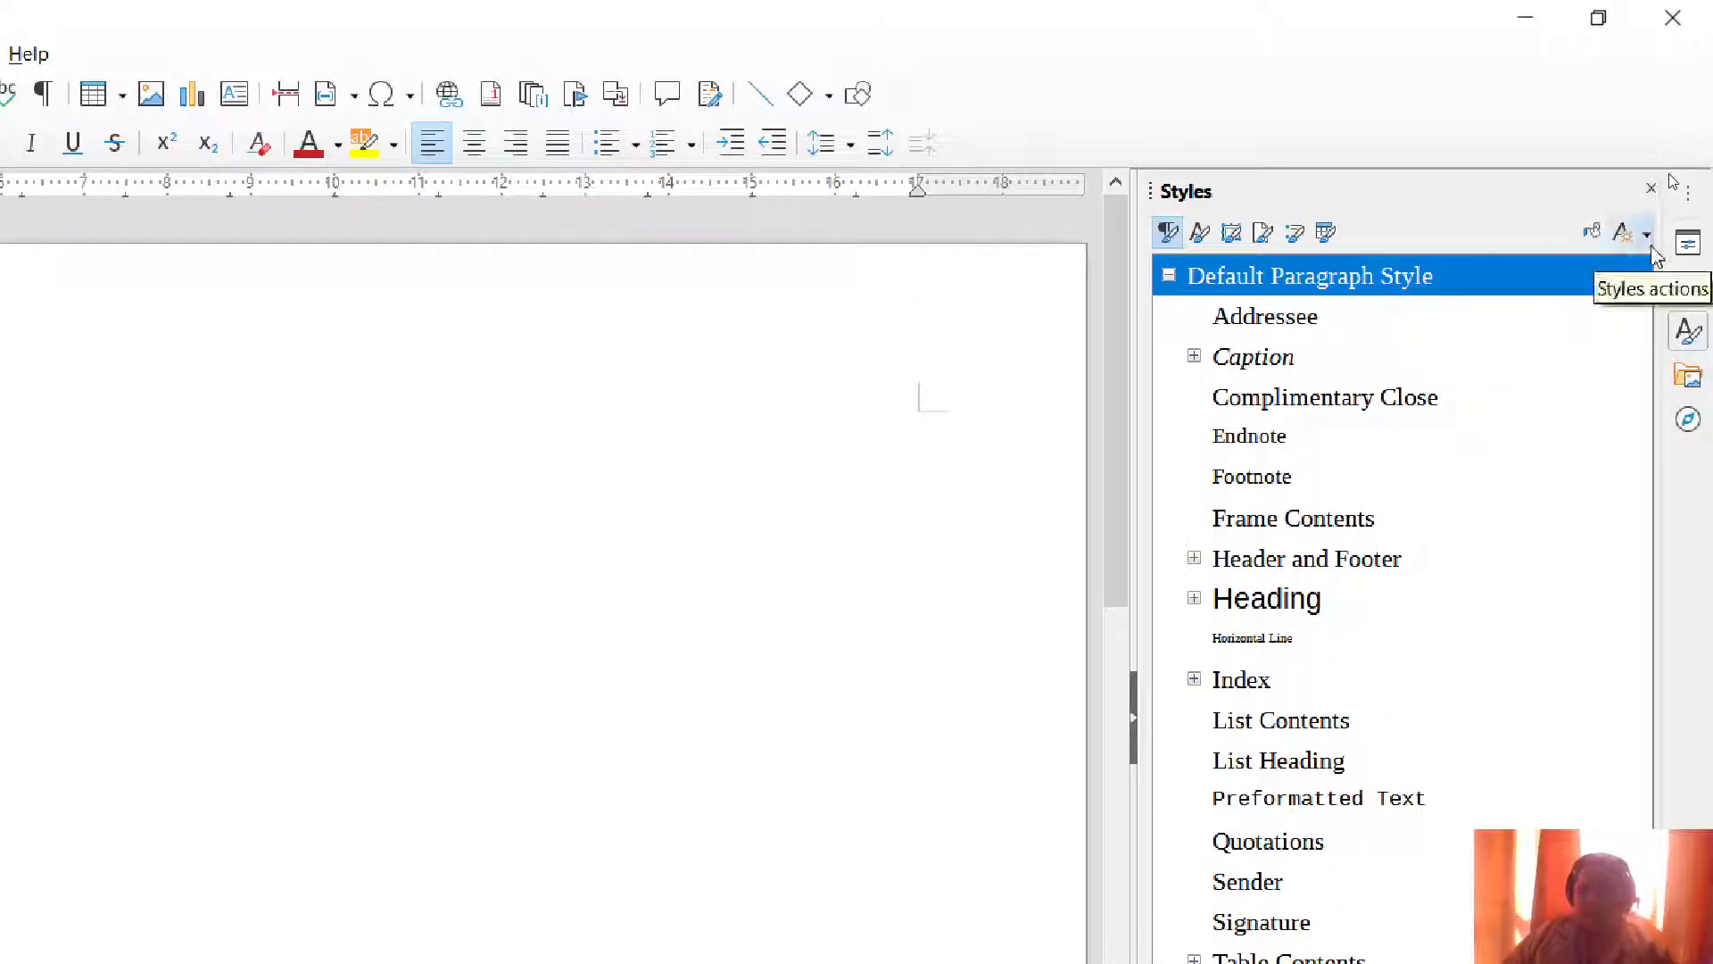
left_click(1646, 234)
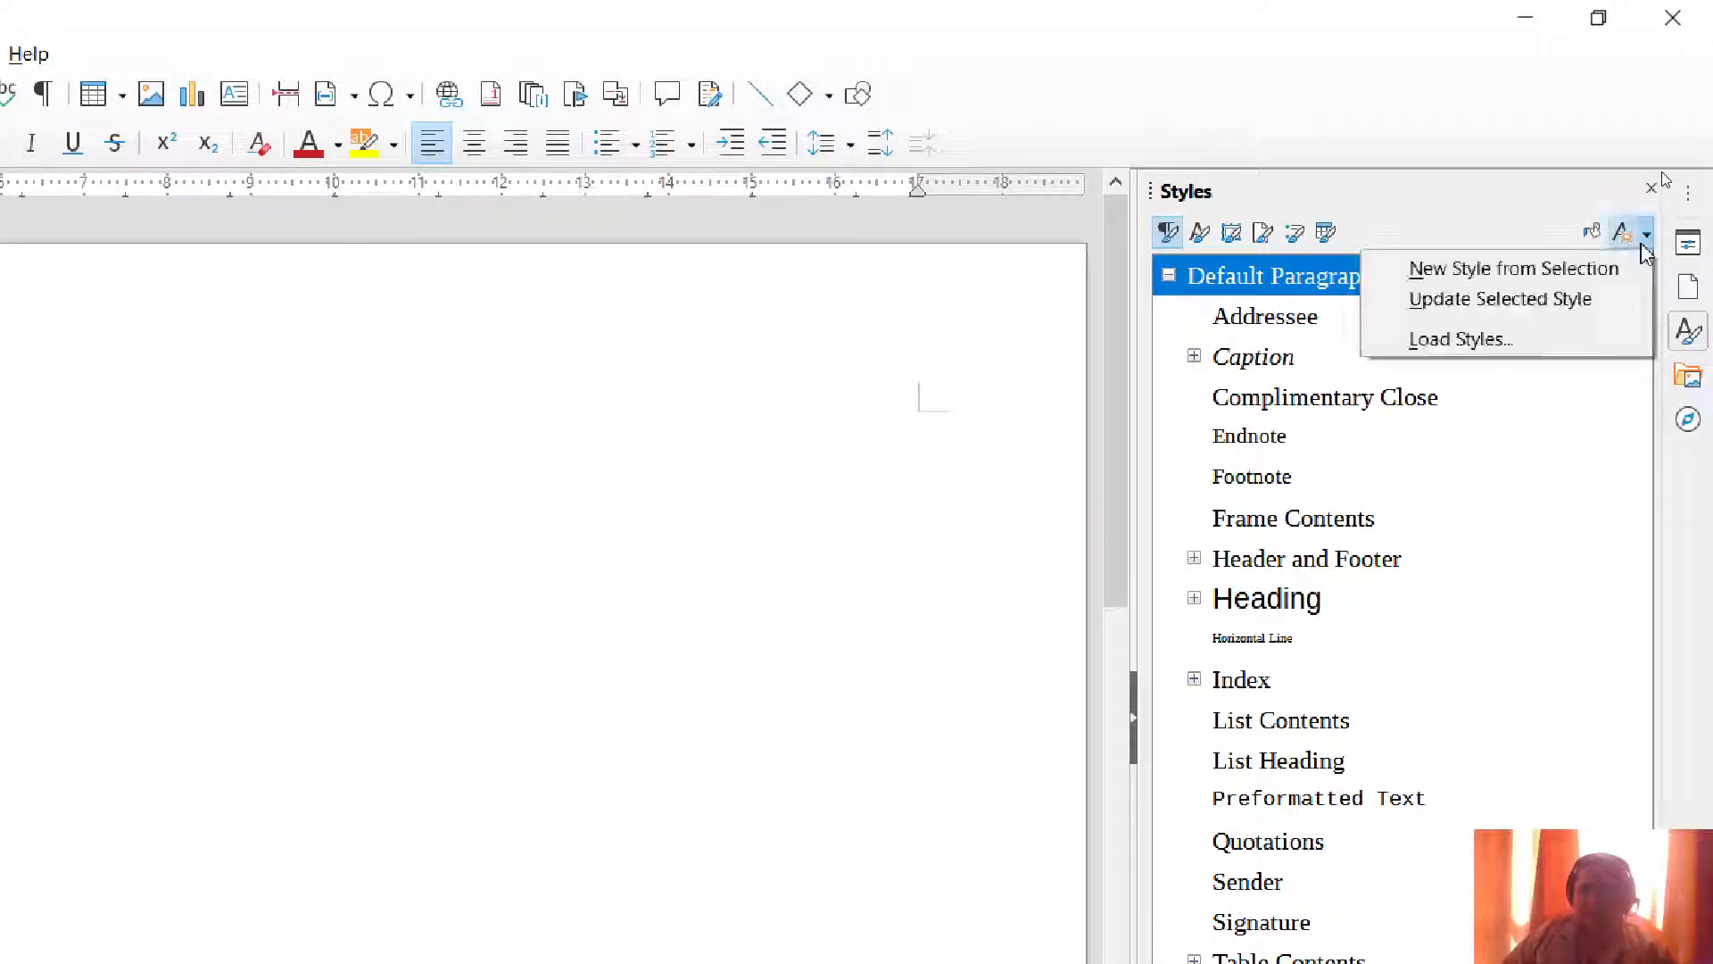
left_click(1455, 339)
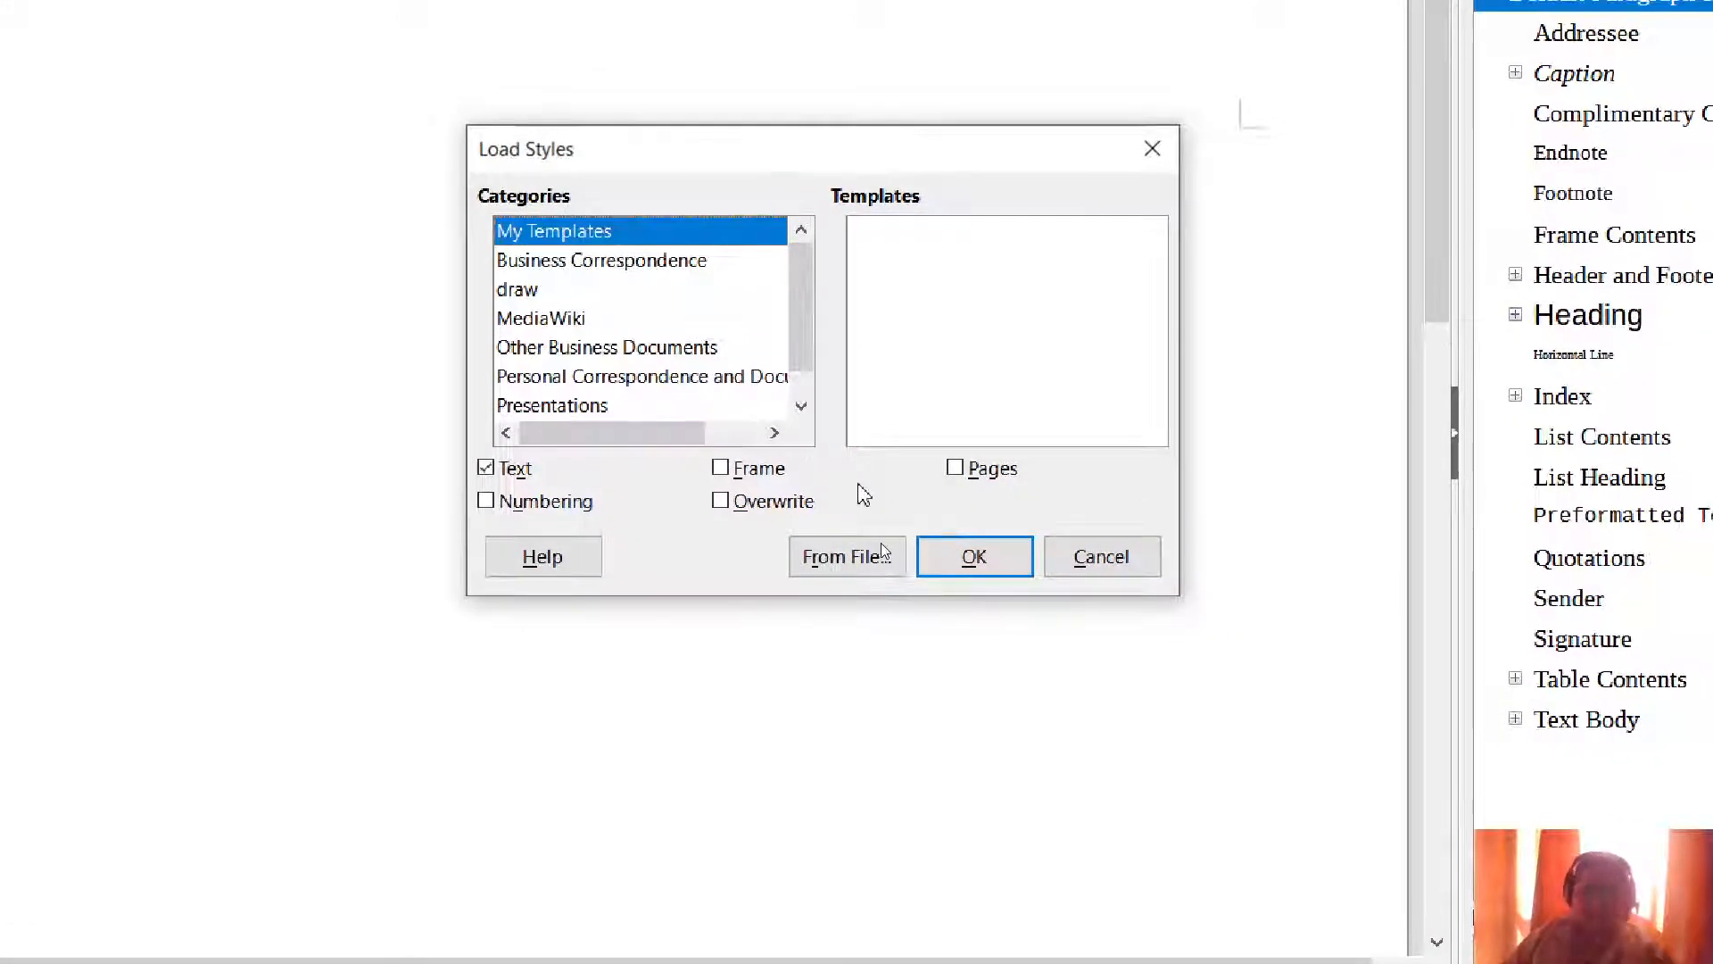
Step: Load the text styles from the file "How I taught my Grandmother to read" in the CLASS 10 docs folder
left_click(882, 551)
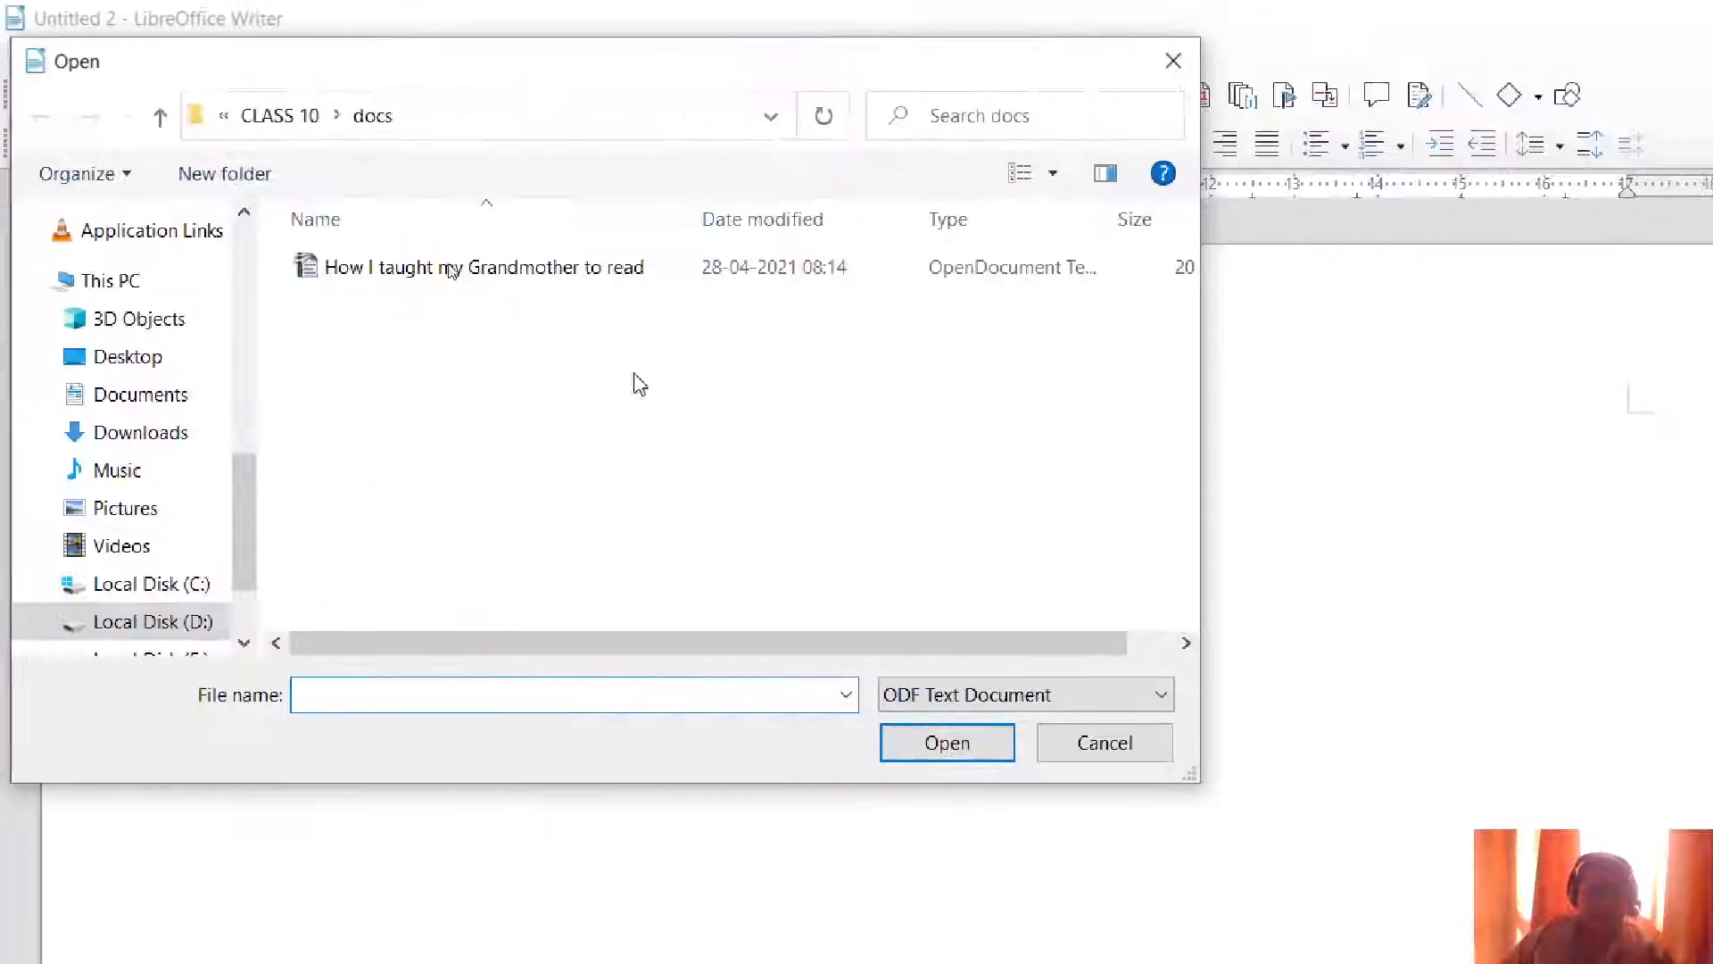
left_click(276, 117)
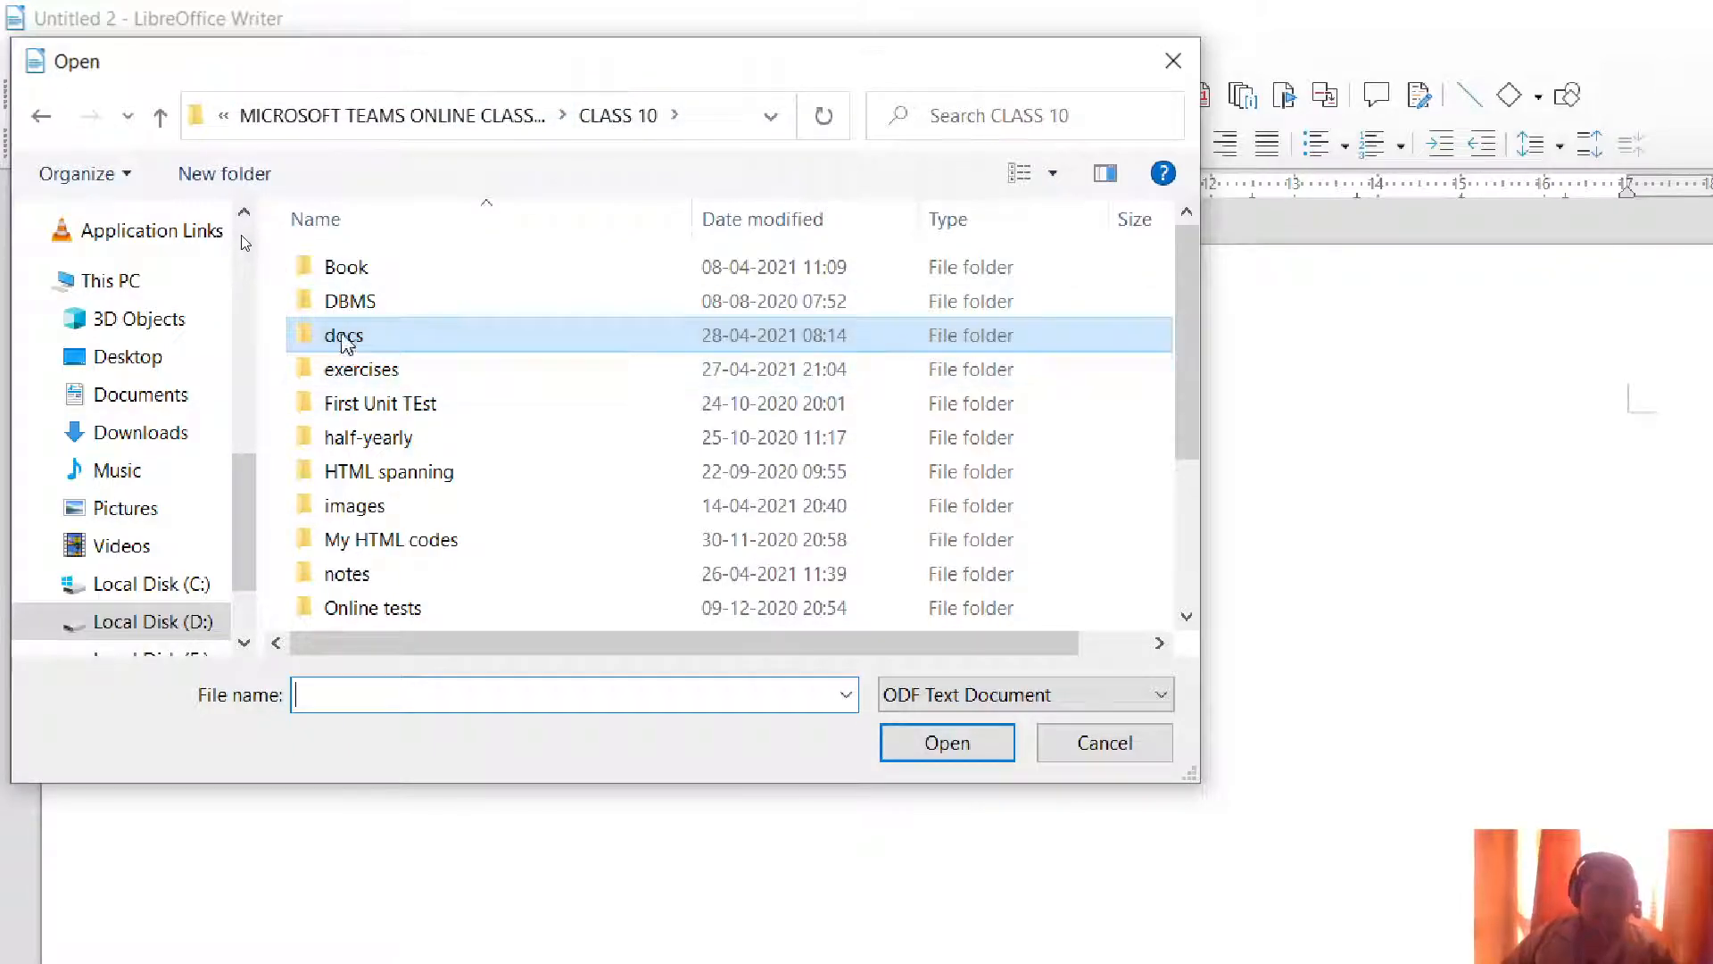
double_click(346, 343)
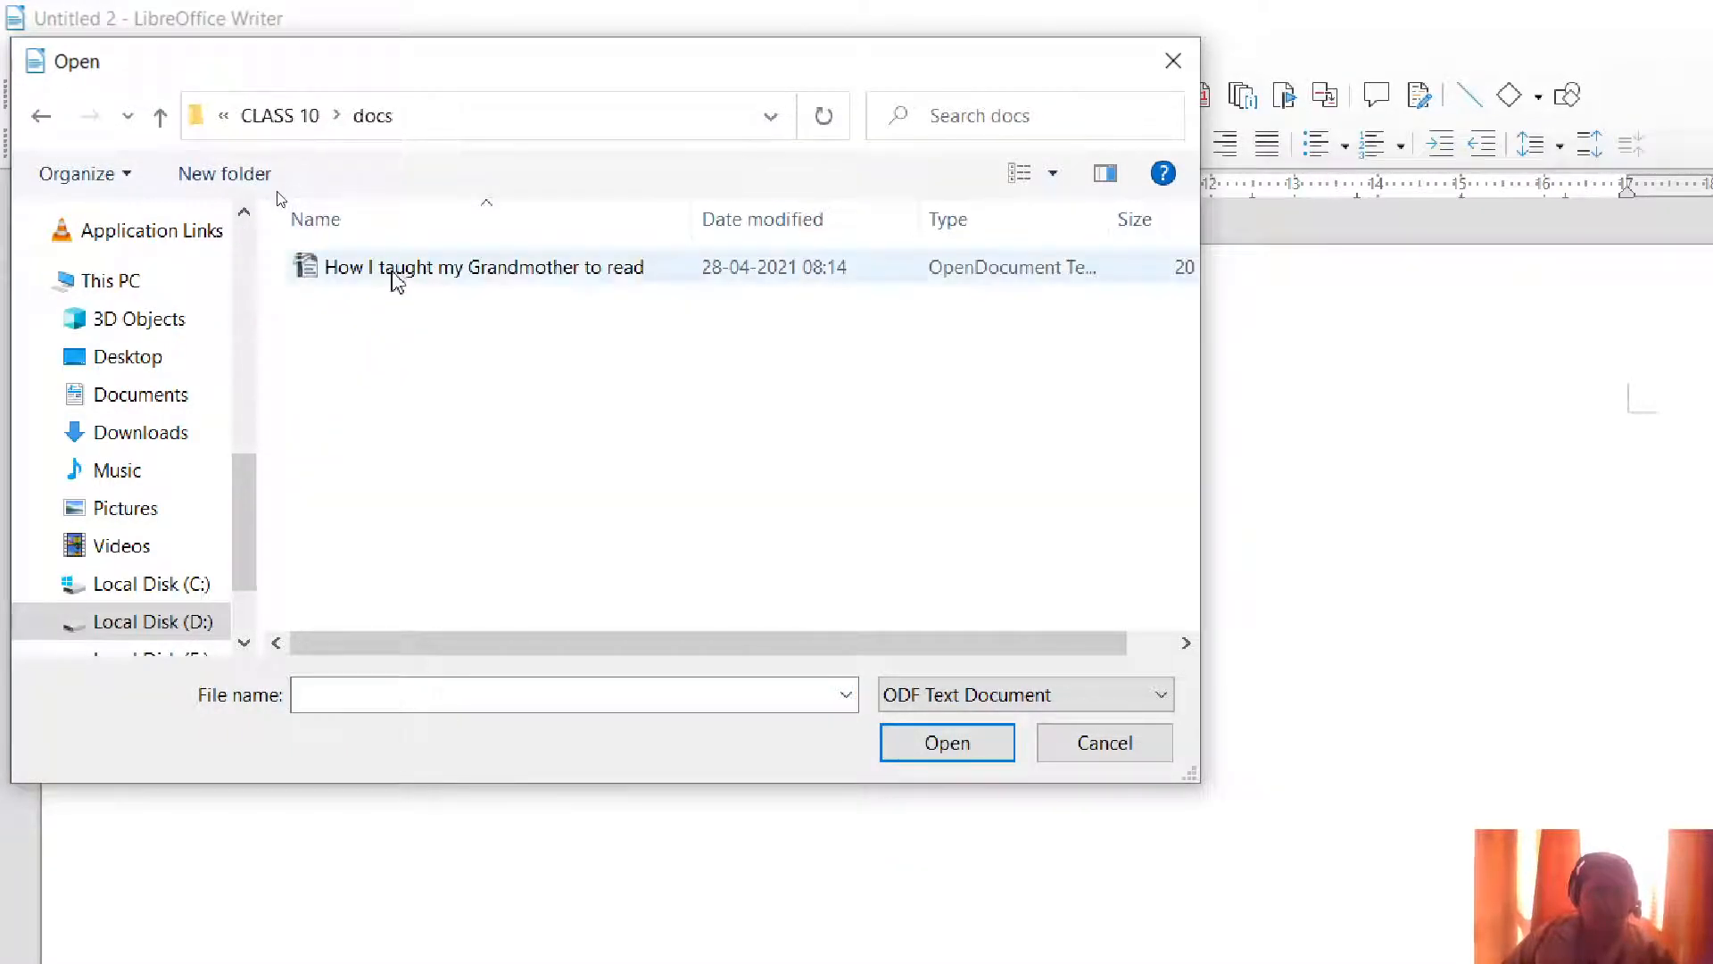
left_click(393, 272)
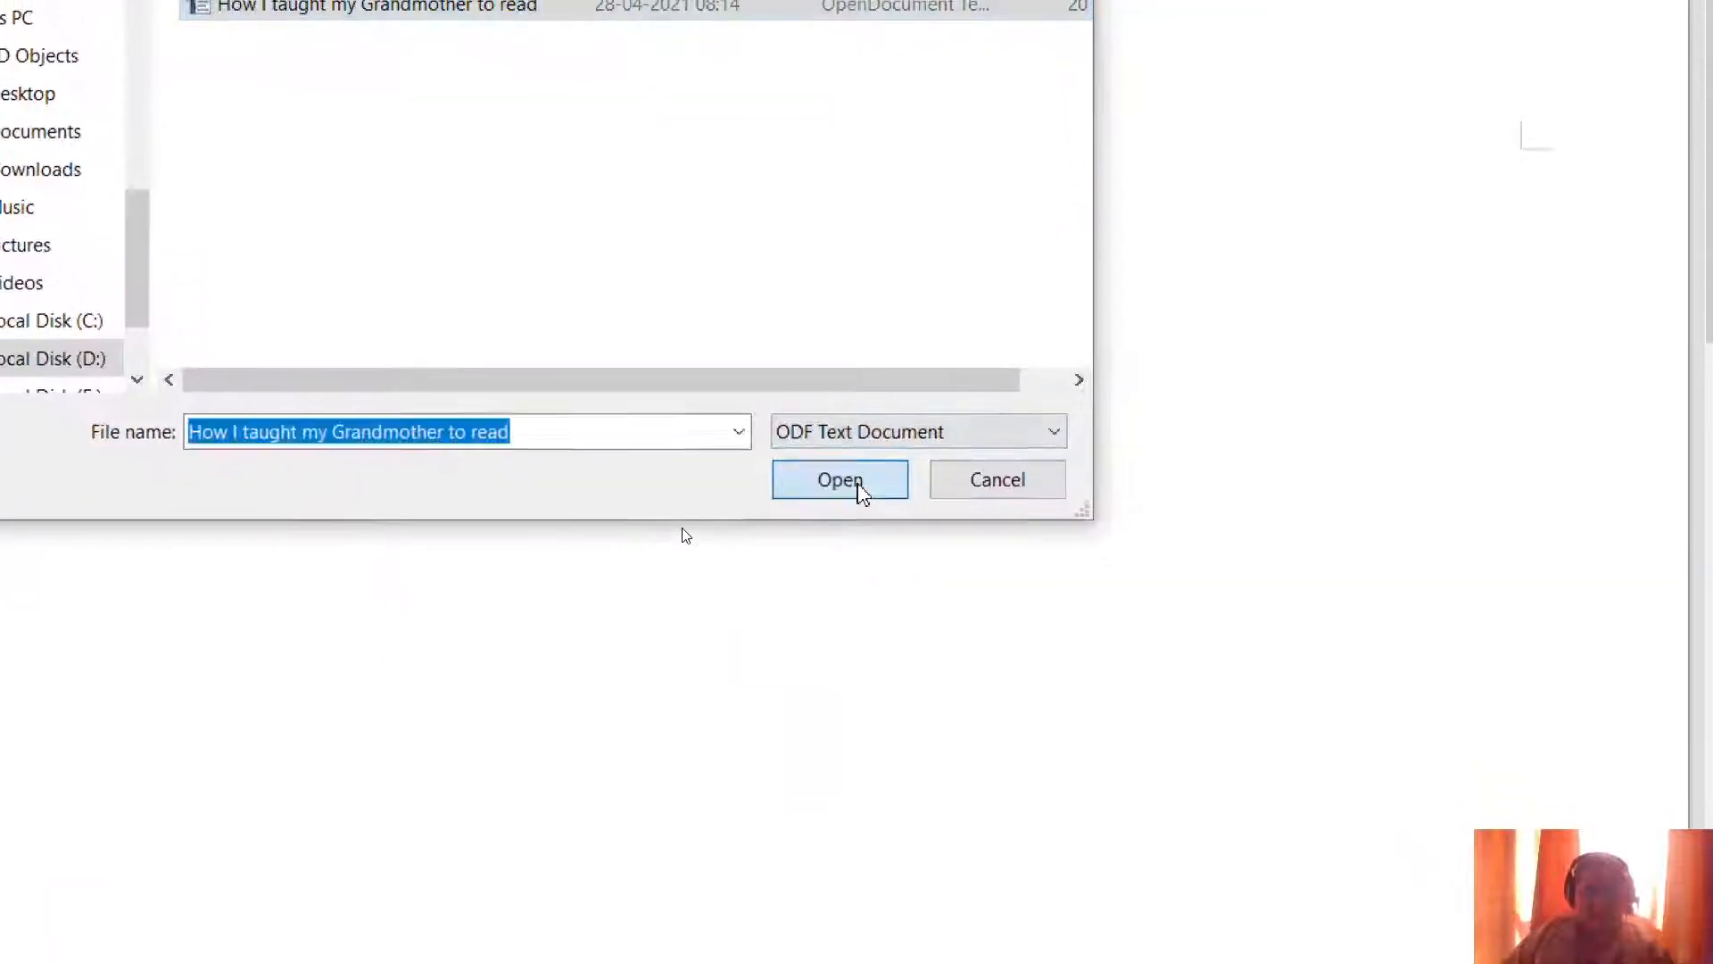
left_click(858, 484)
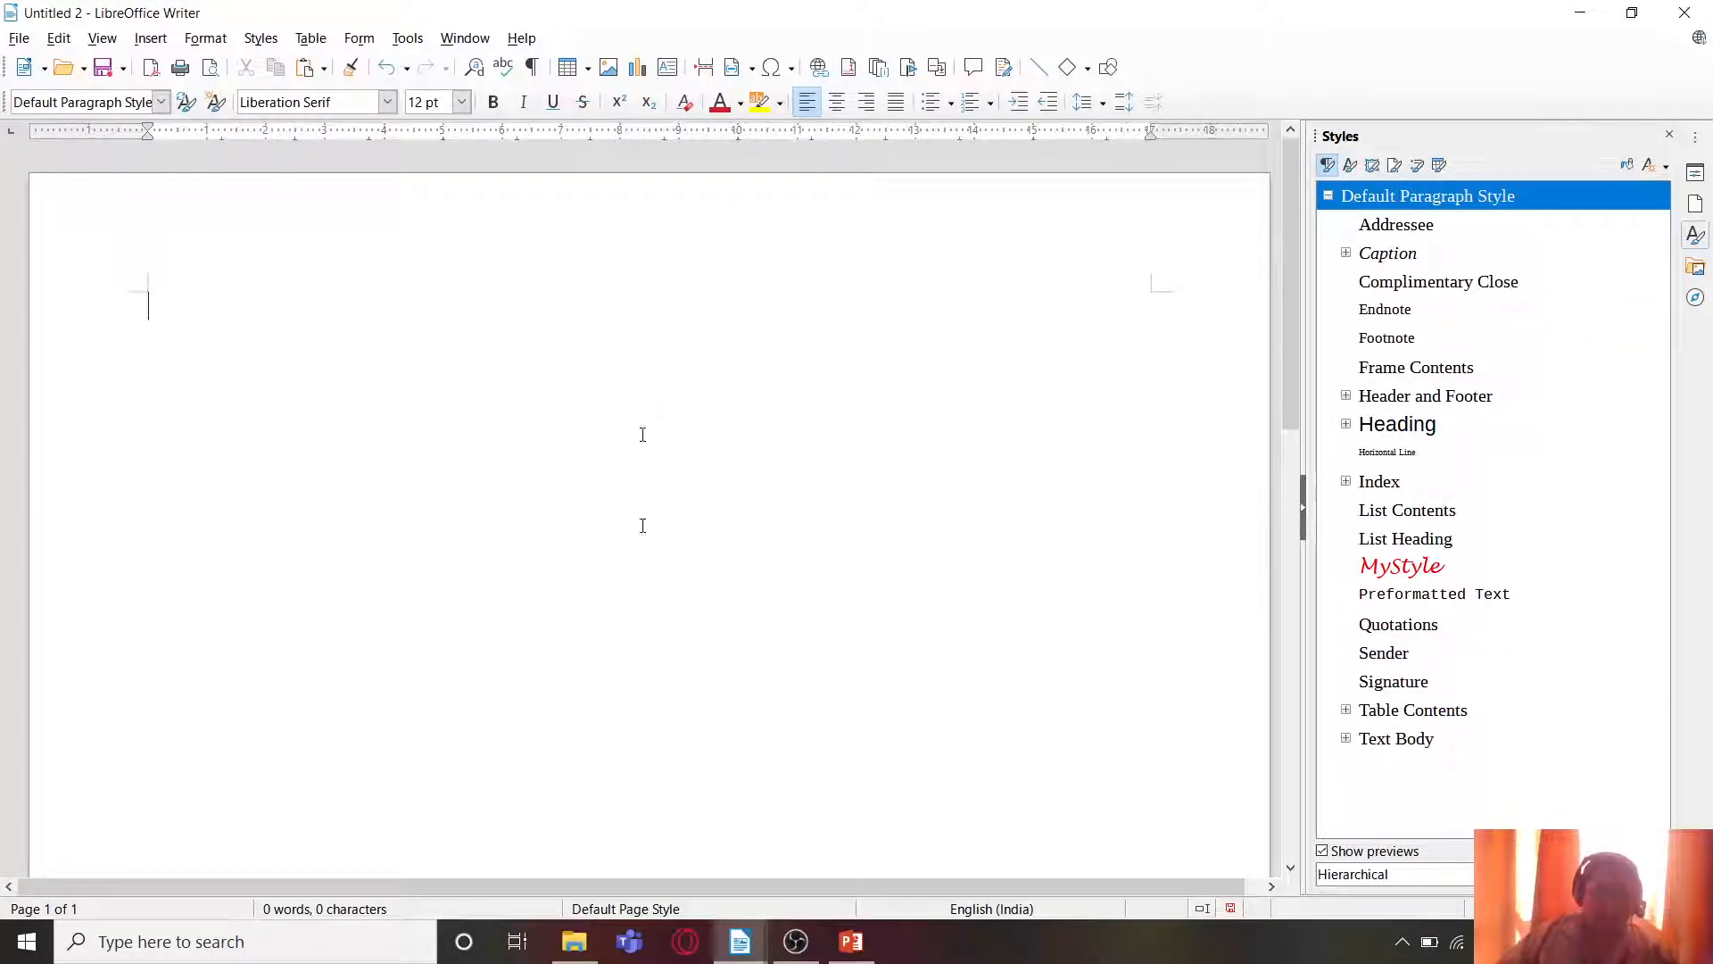
Step: Switch to File Explorer and open the PDF Main_Book_LR_IX from the Documents folder inside Downloads
left_click(573, 942)
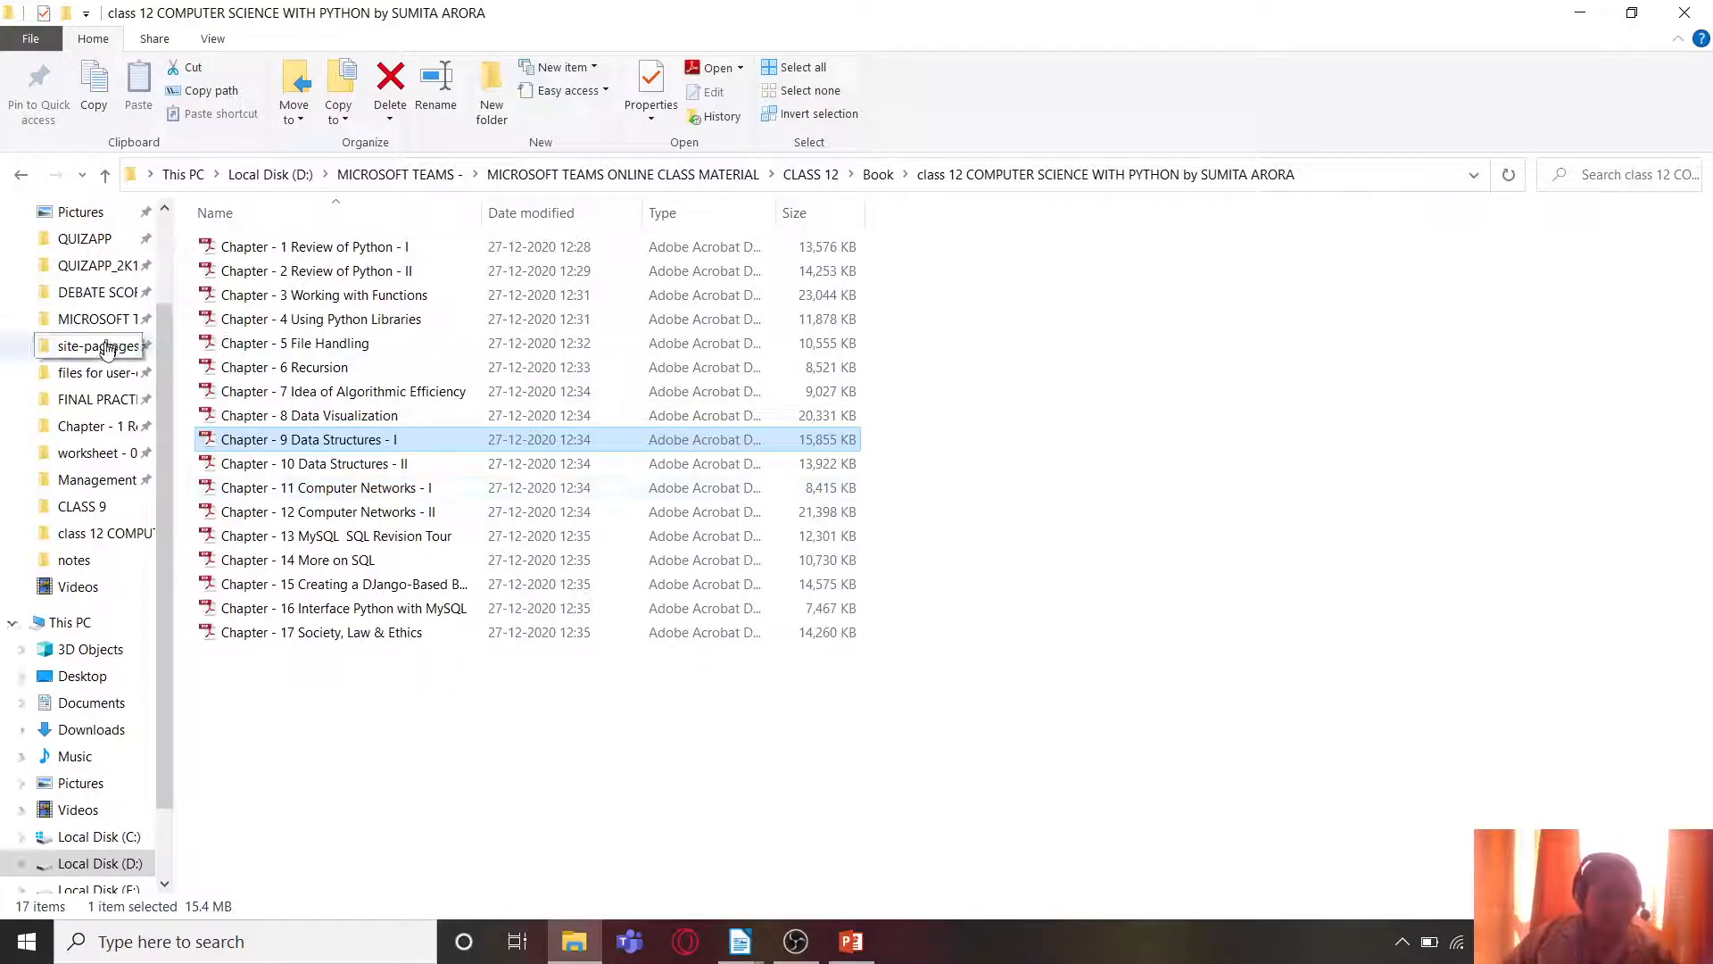
left_click(81, 730)
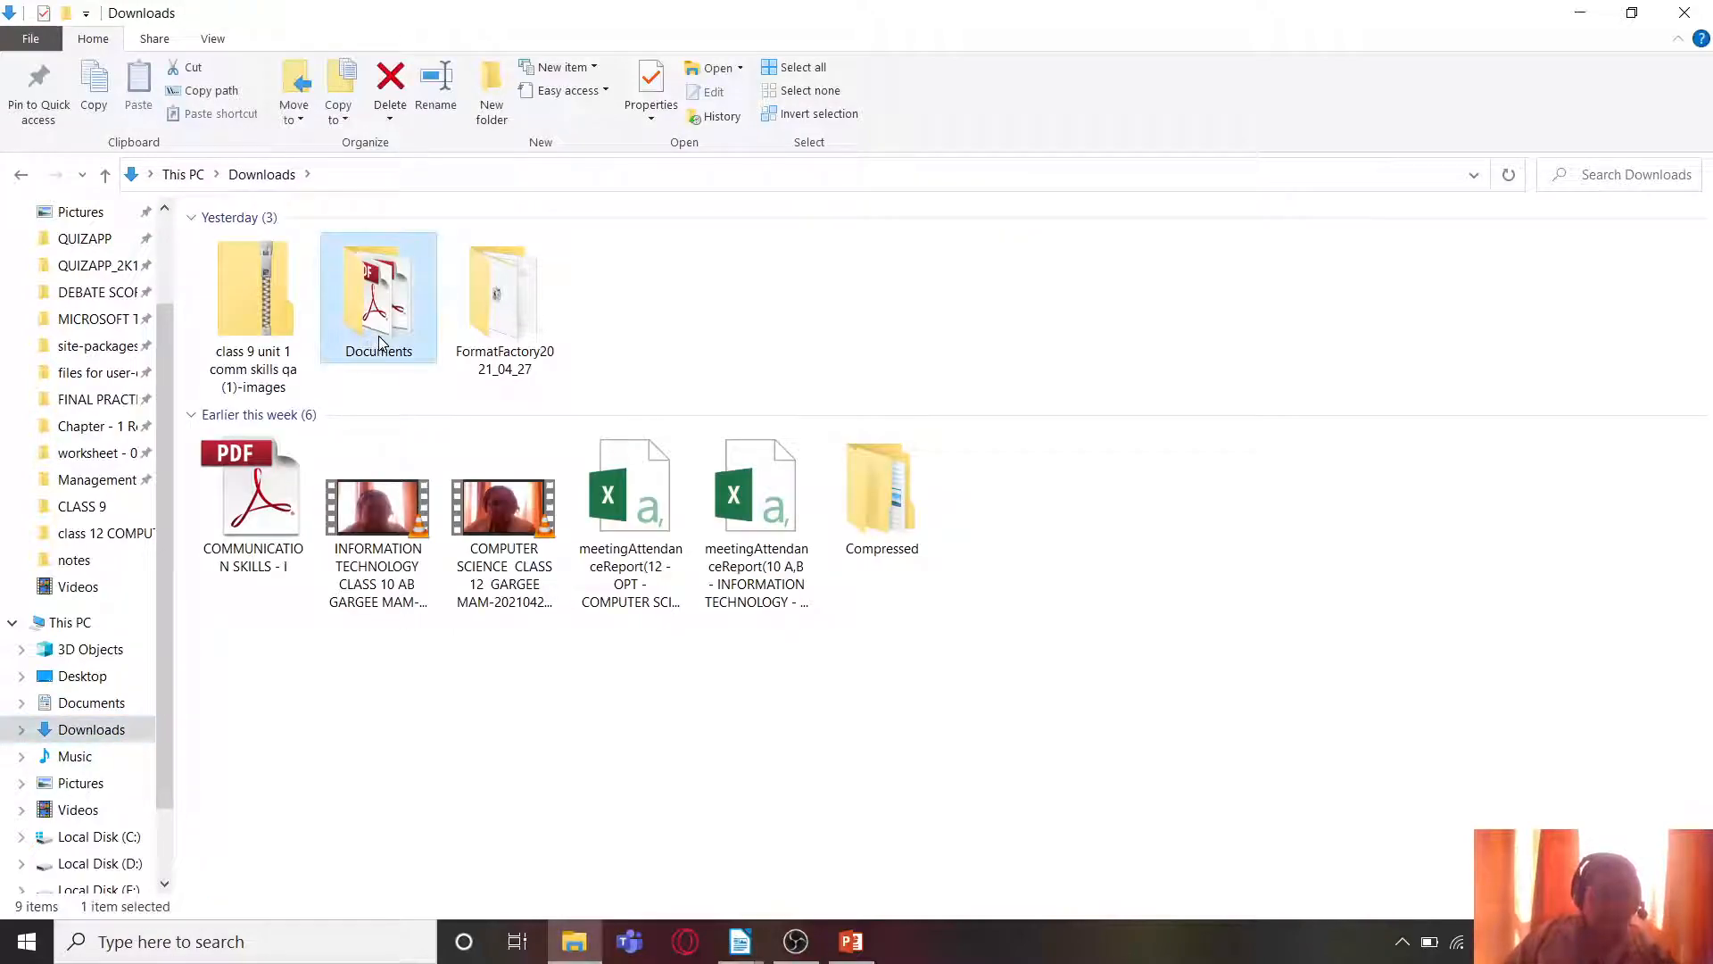
double_click(375, 345)
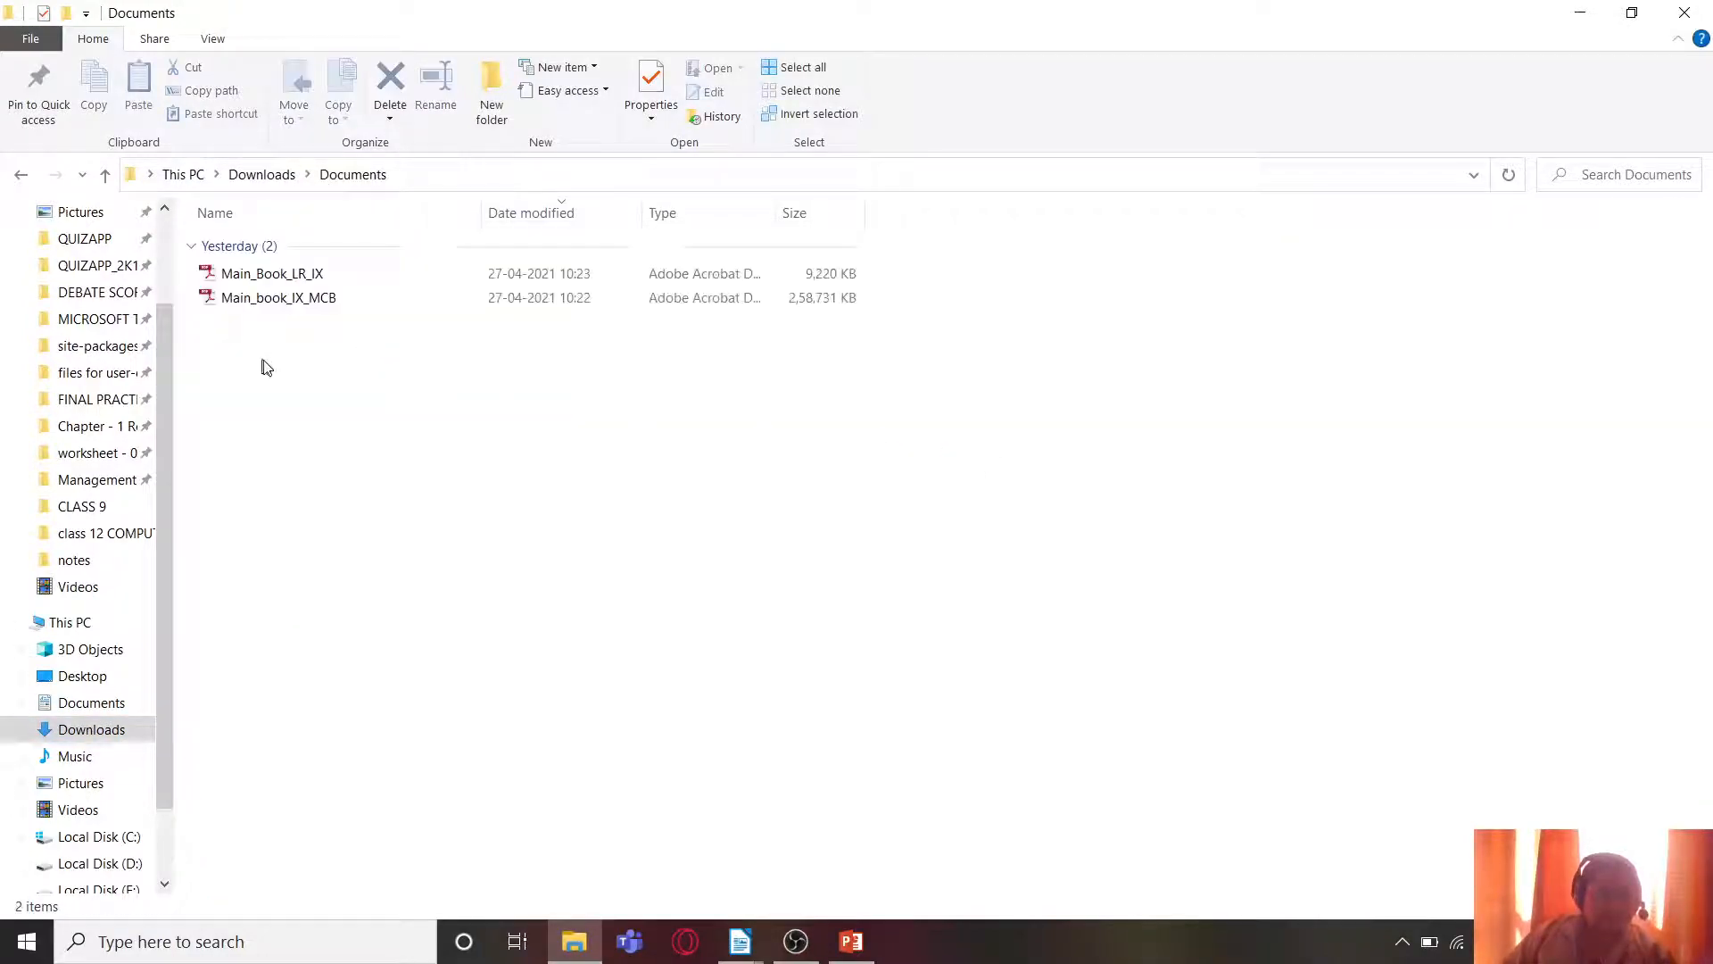
left_click(288, 280)
double_click(289, 279)
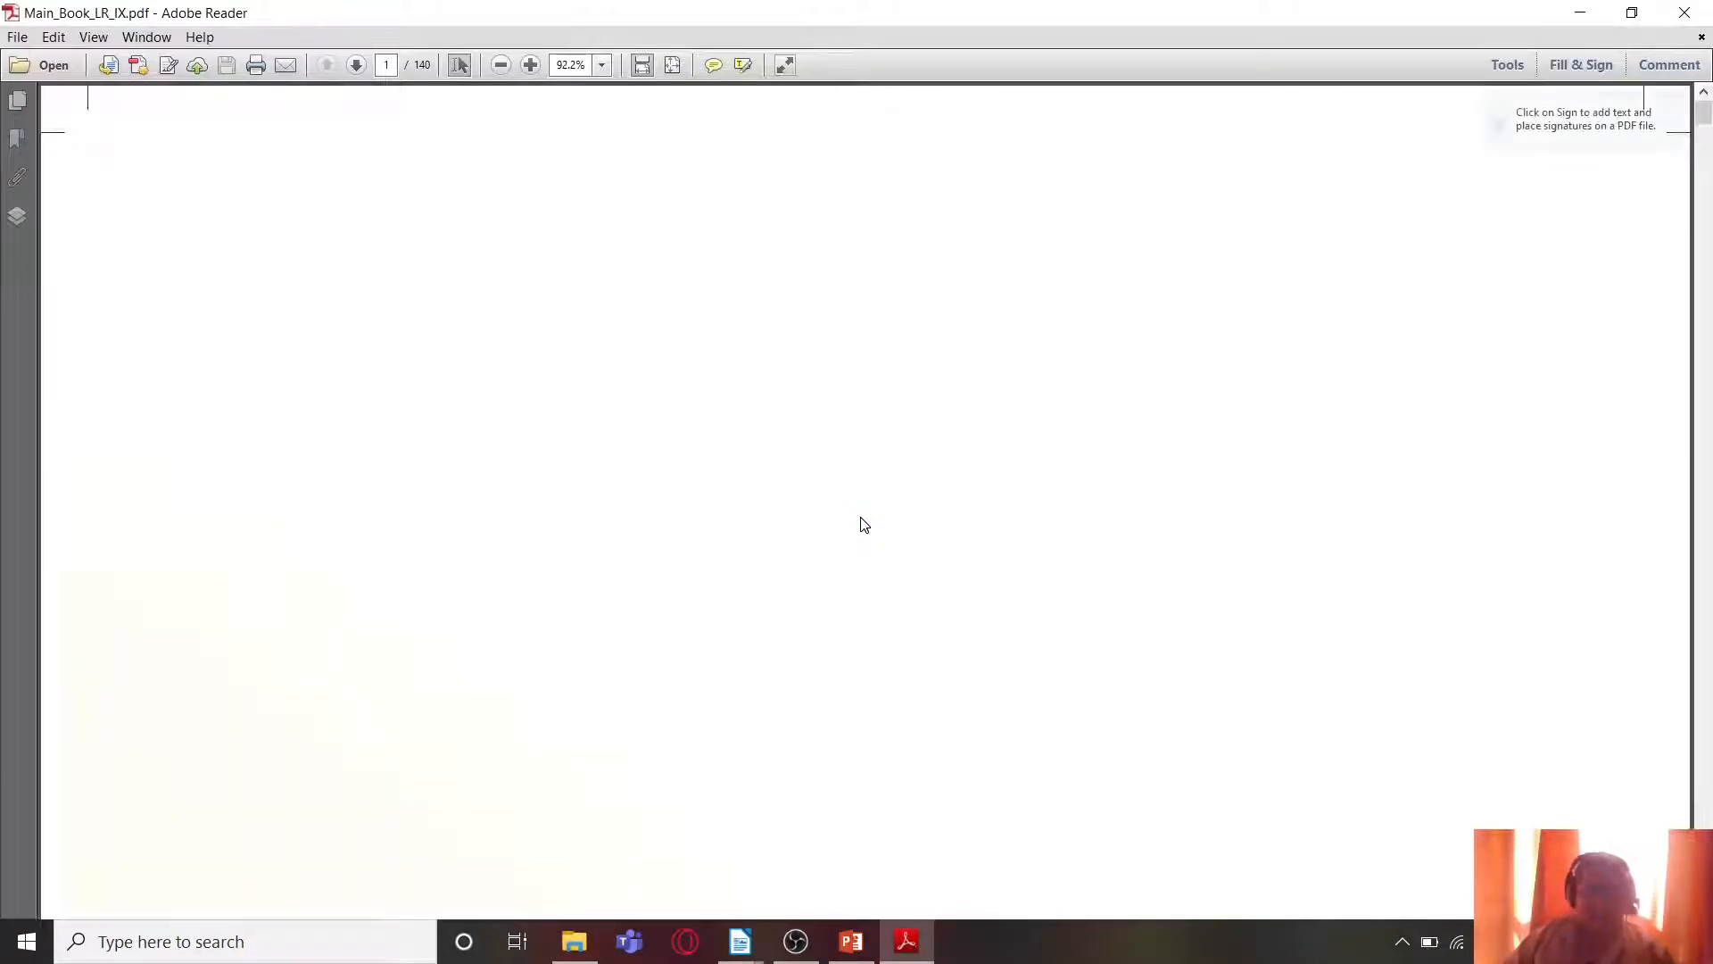
Step: Go to page 5 of the PDF and select the text of paragraphs 12 to 14 for copying
scroll(863, 525, "down", 8)
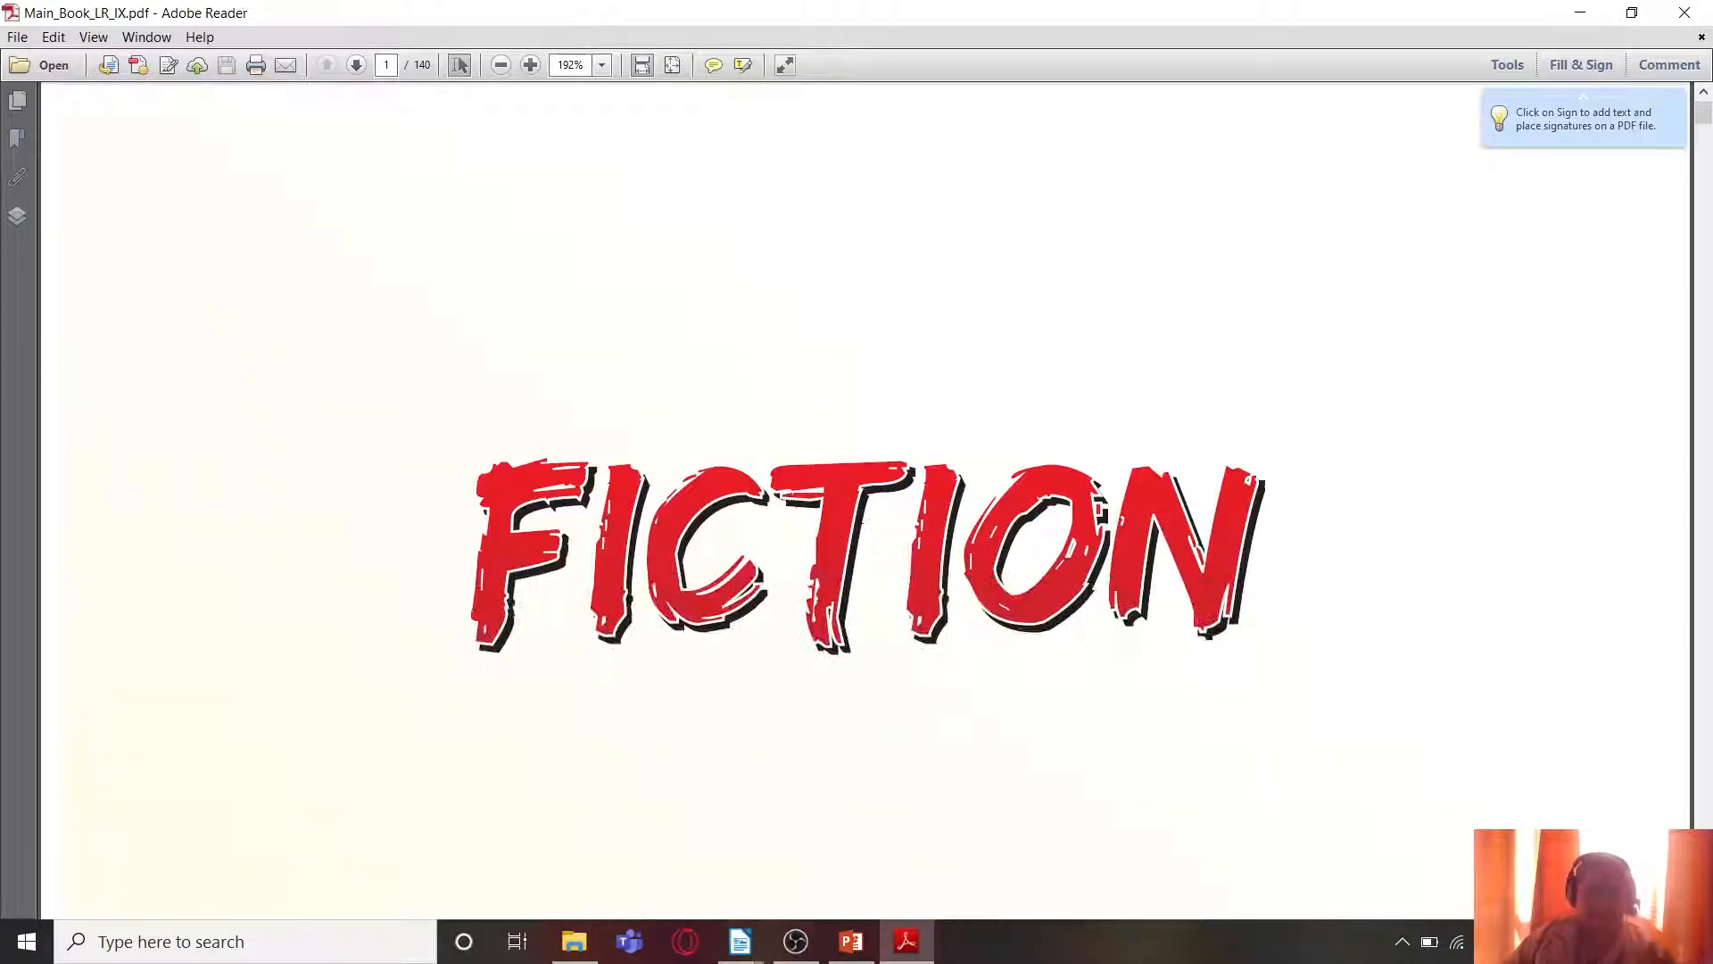
left_click(13, 141)
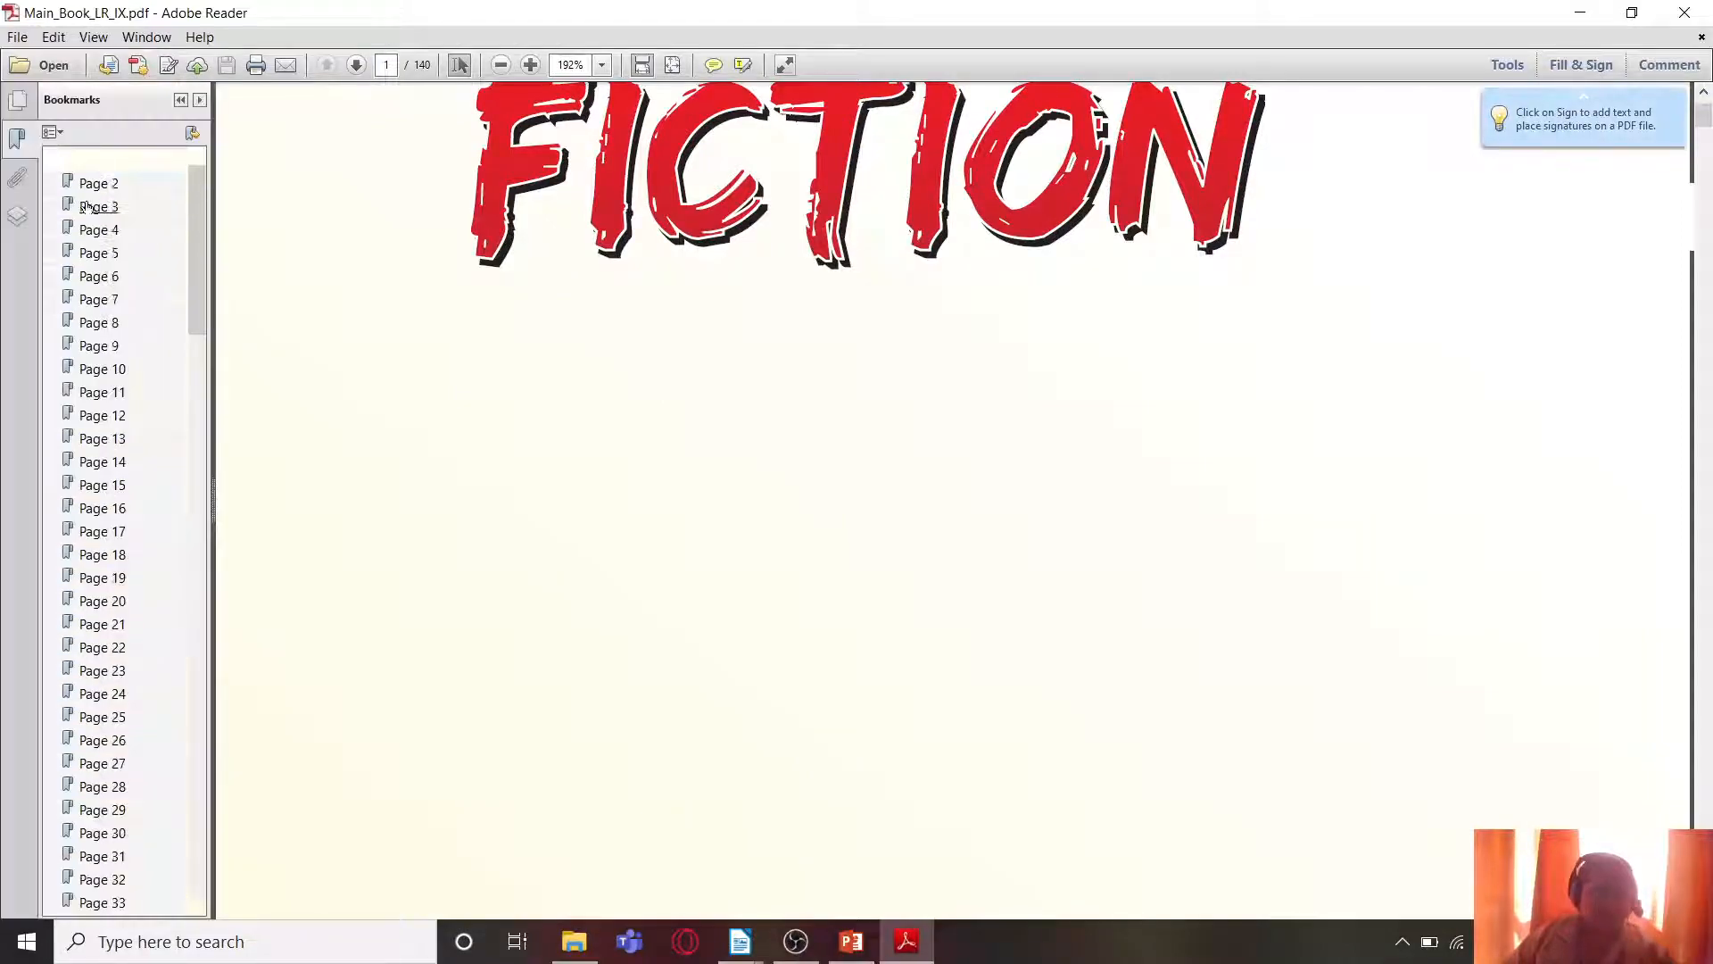
left_click(94, 257)
scroll(864, 476, "down", 2)
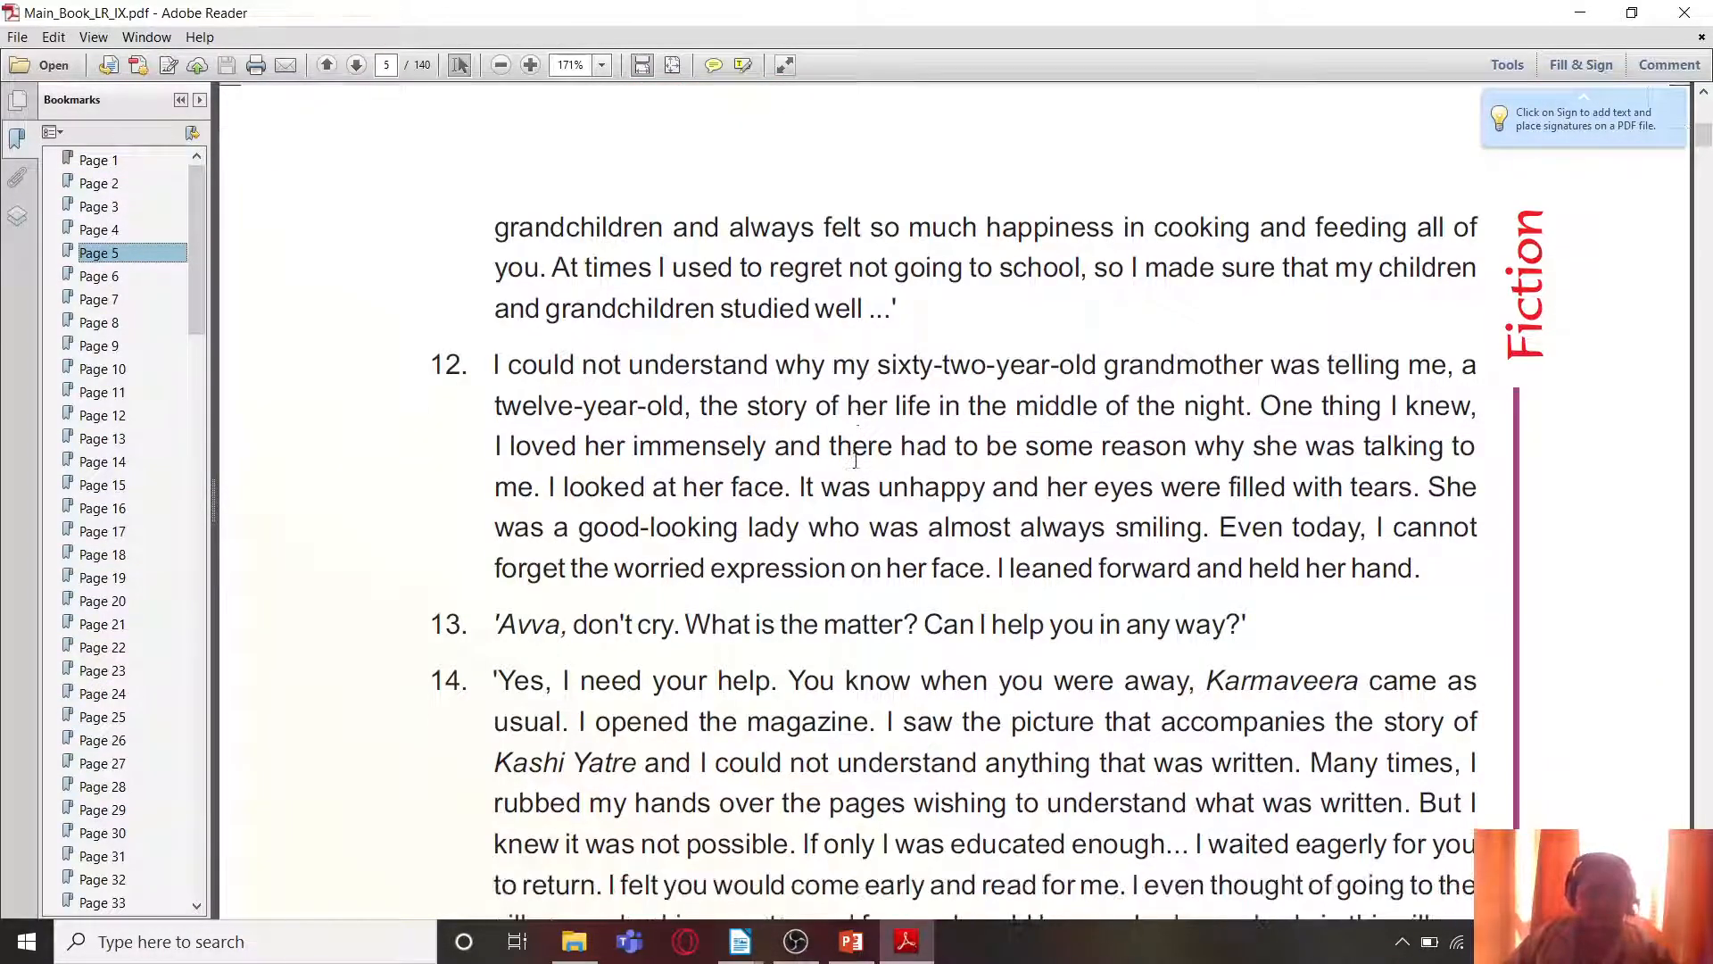
left_click_drag(487, 322, 1377, 546)
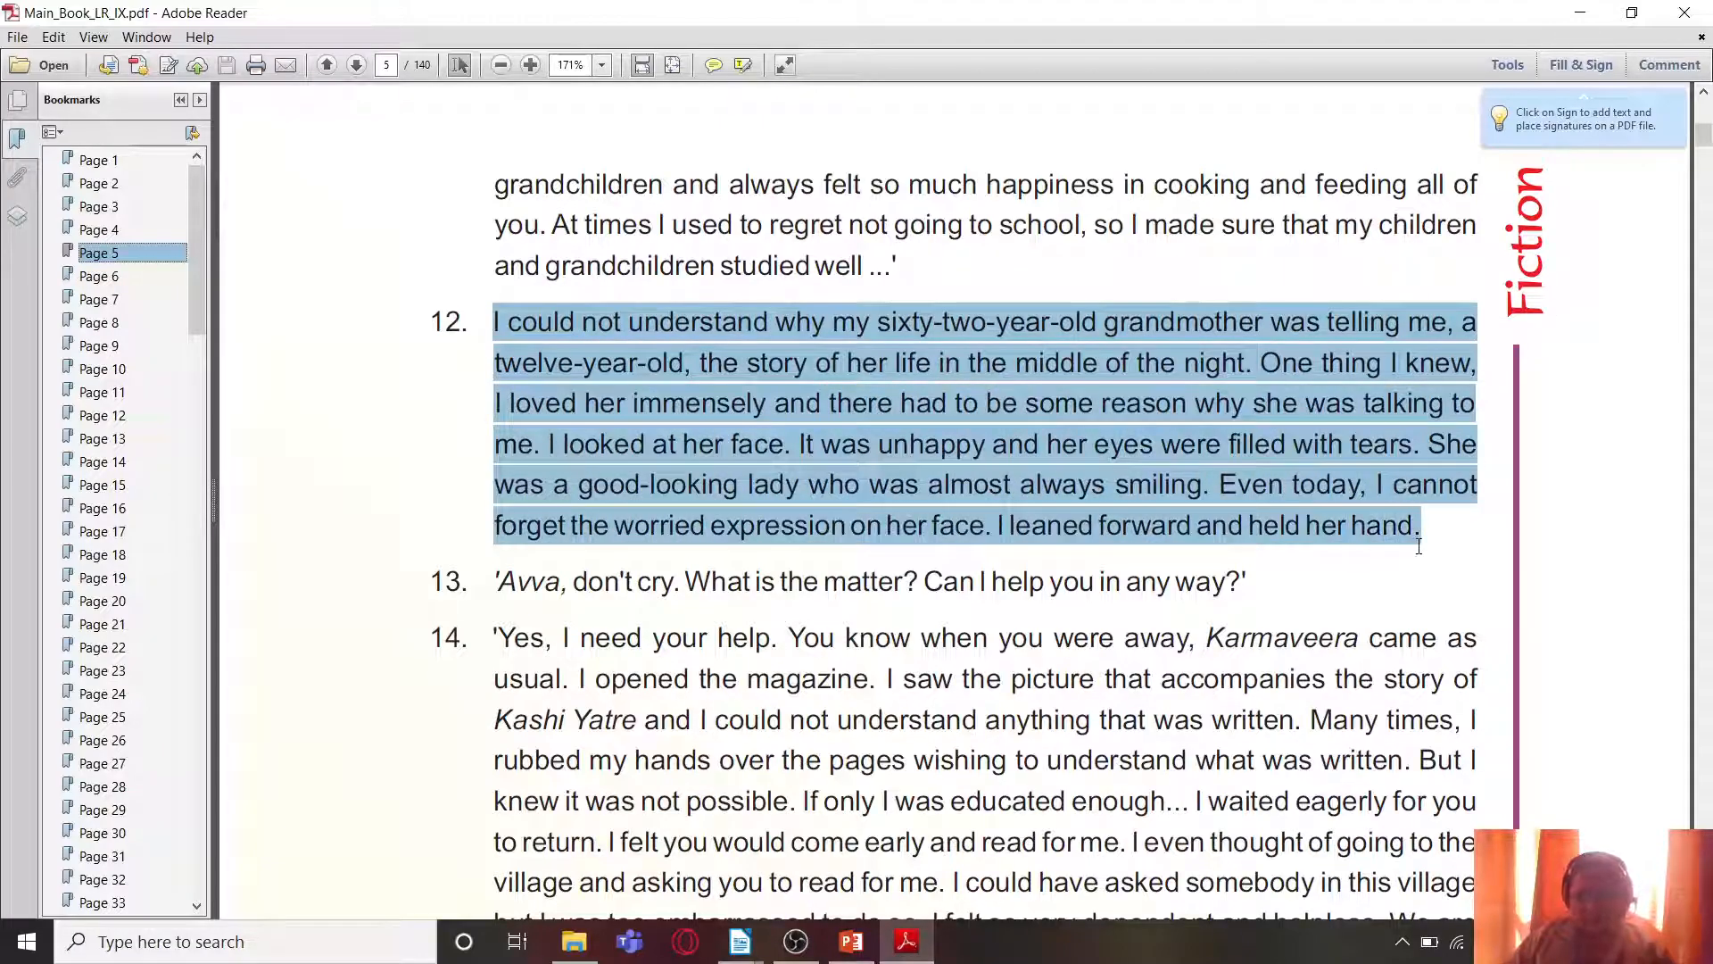
scroll(984, 589, "down", 9)
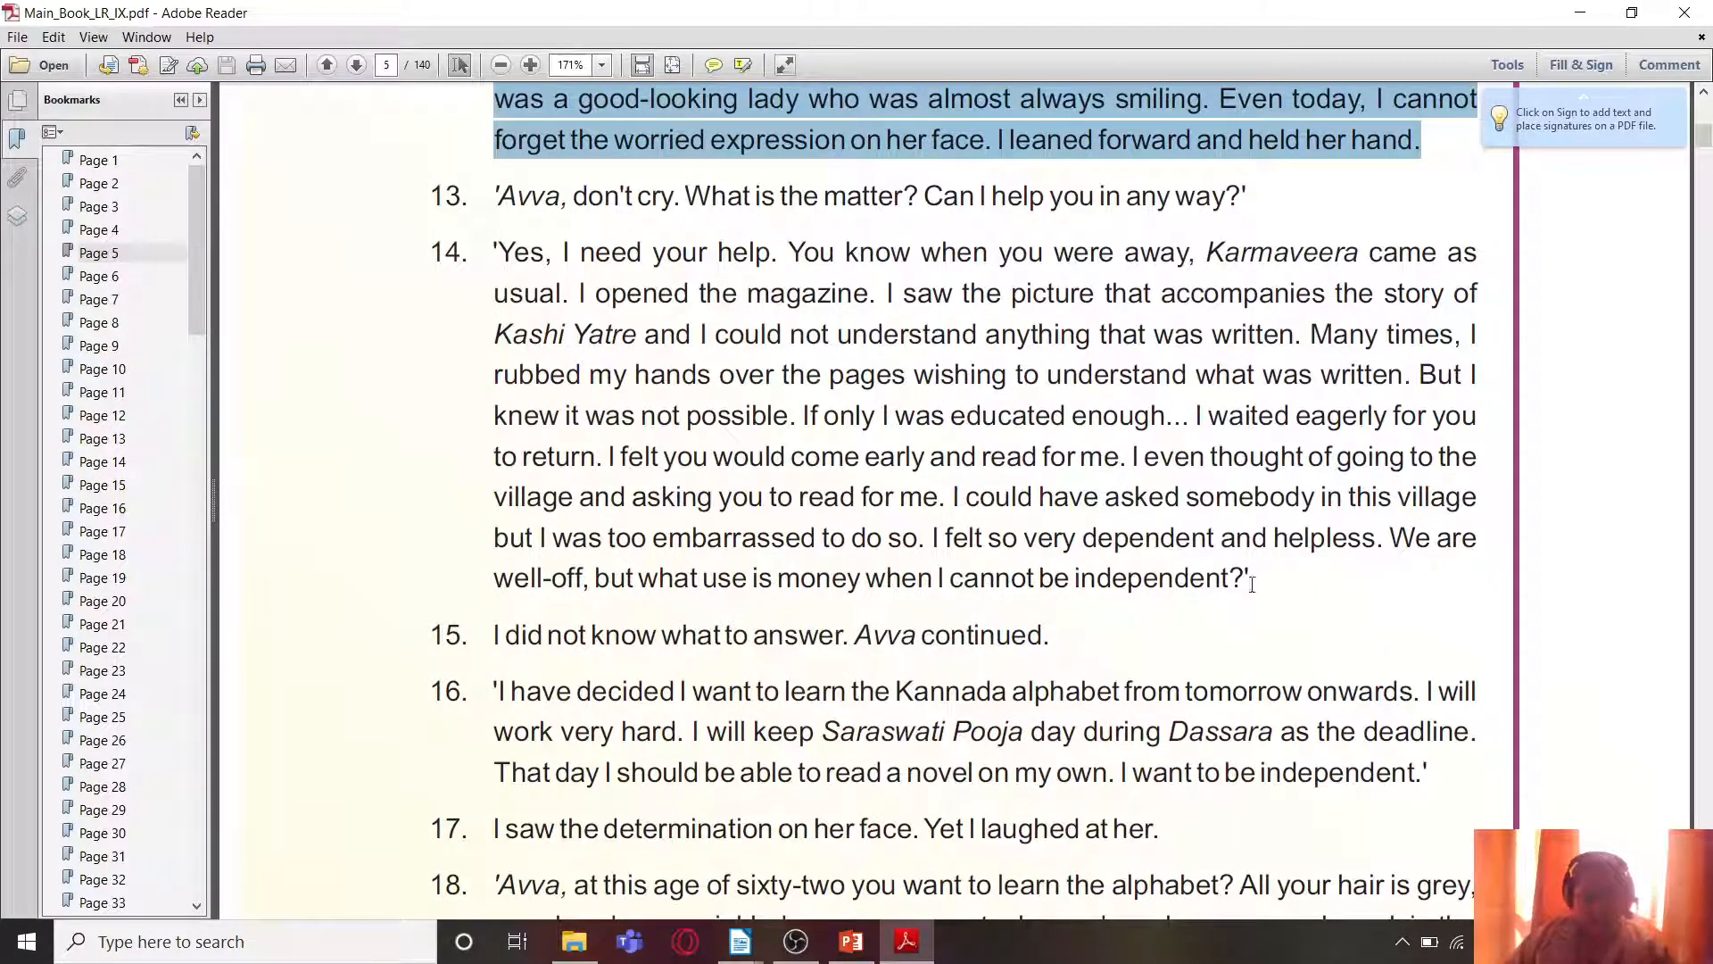
left_click(1252, 584, "shift")
Step: Switch to the blank Untitled 2 document in LibreOffice Writer and paste the copied story passage
left_click(741, 946)
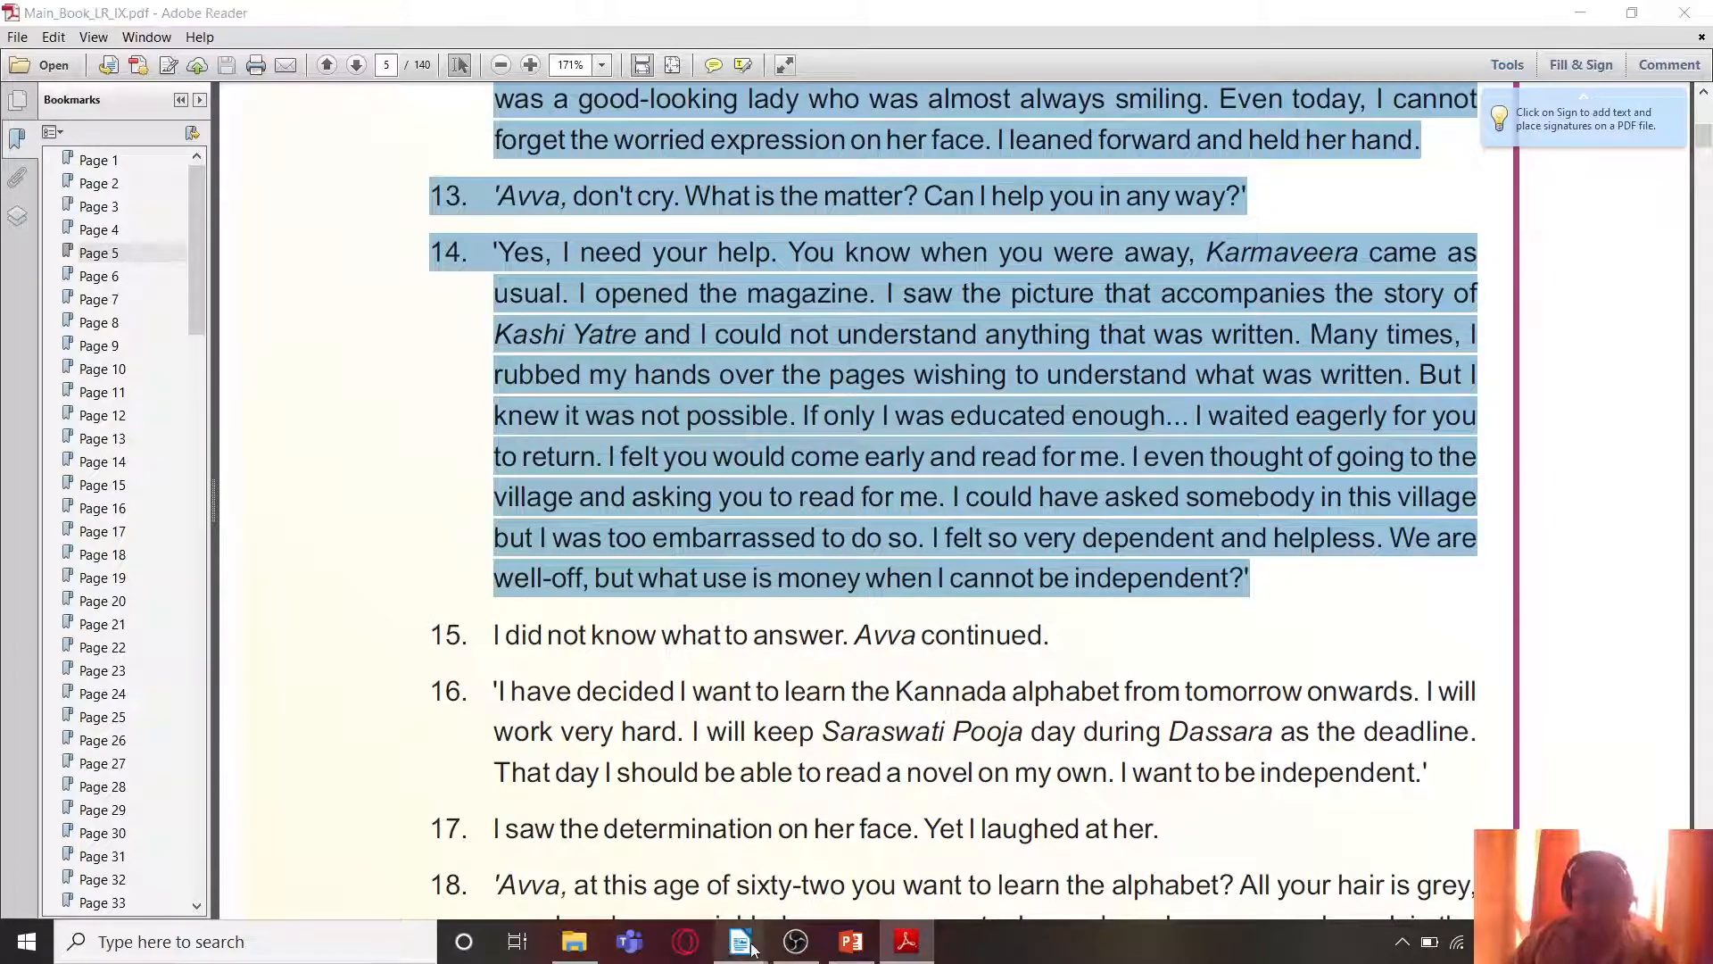
left_click(786, 839)
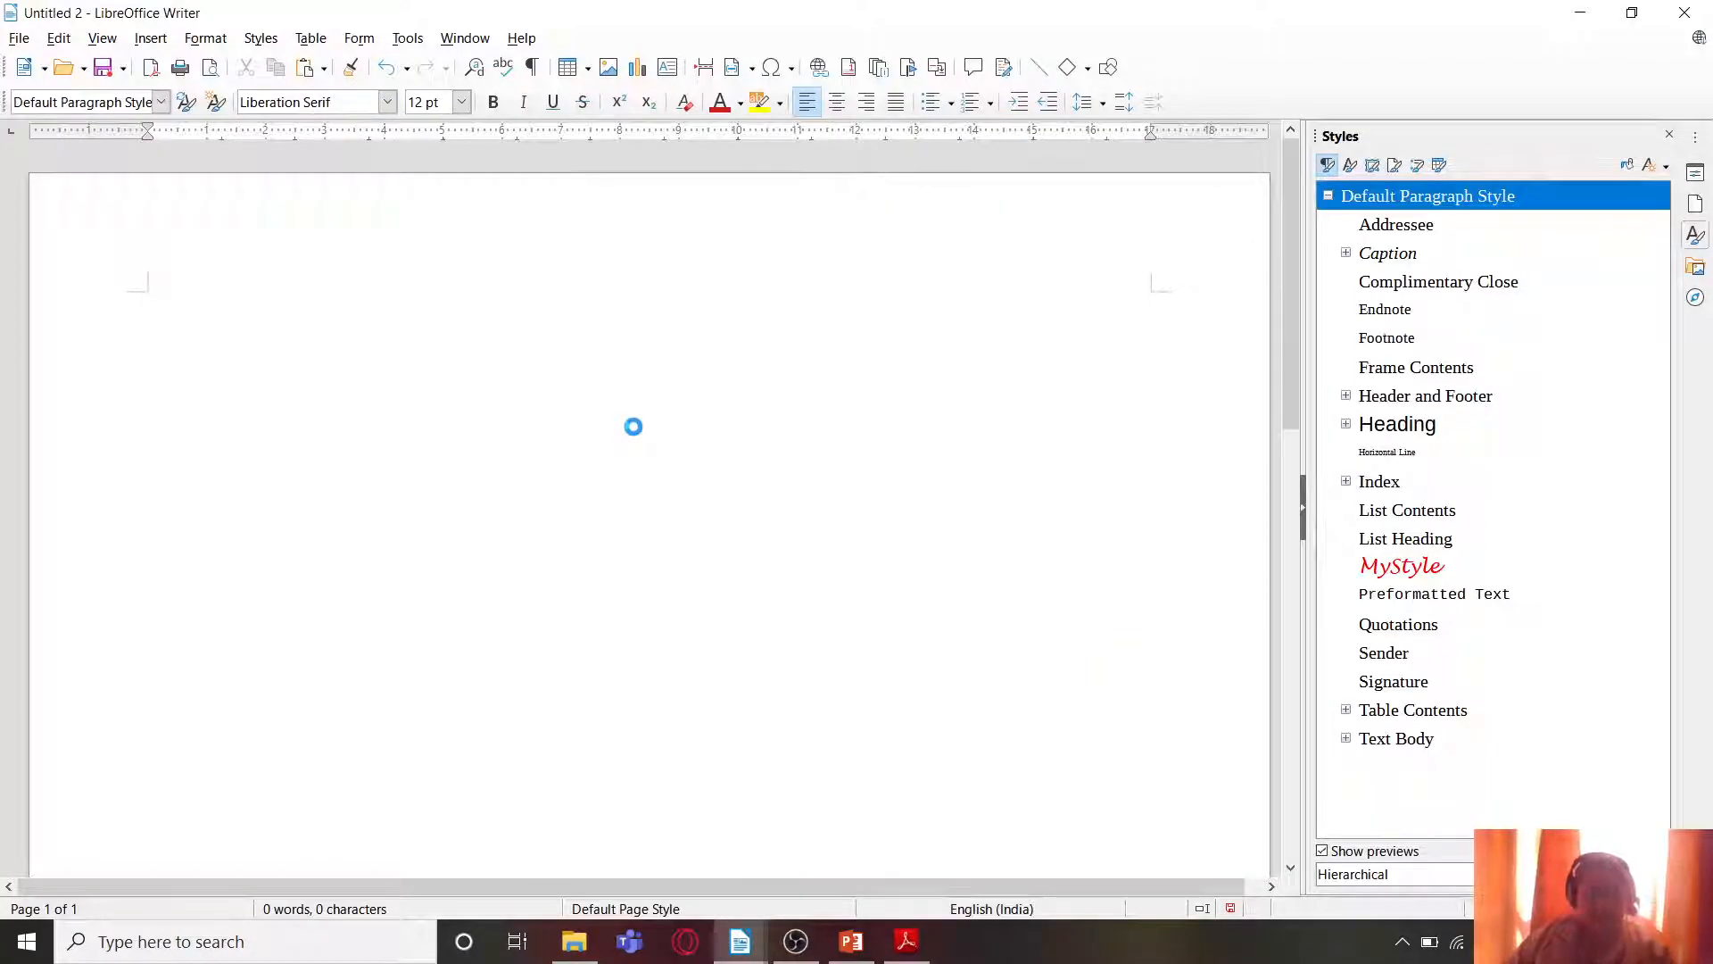
type("I could not understand why my sixty-two-year-old grandmother was telling me, a twelve-year-old, the story of her life in the middle of the night. One thing I knew, I loved her immensely and there had to be some reason why she was talking to me. I looked at her face. It was unhappy and her eyes were filled with tears. She was a good-looking lady who was almost always smiling. Even today, I cannot forget the worried expression on her face. I leaned forward and held her hand. 13. 'Avva, don't cry. What is the matter? Can I help you in any way?' 14. 'Yes, I need your help. You know when you were away, Karmaveera came as usual. I opened the magazine. I saw the picture that accompanies the story of Kashi Yatre and I could not understand anything that was written. Many times, I rubbed my hands over the pages wishing to understand what was written. But I knew it was not possible. If only I was educated enough... I waited eagerly for you to return. I felt you would come early and read for me. I even thought of going to the village and asking you to read for me. I could have asked somebody in this village but I was too embarrassed to do so. I felt so very dependent and helpless. We are well-off, but what use is money when I cannot be independent?'")
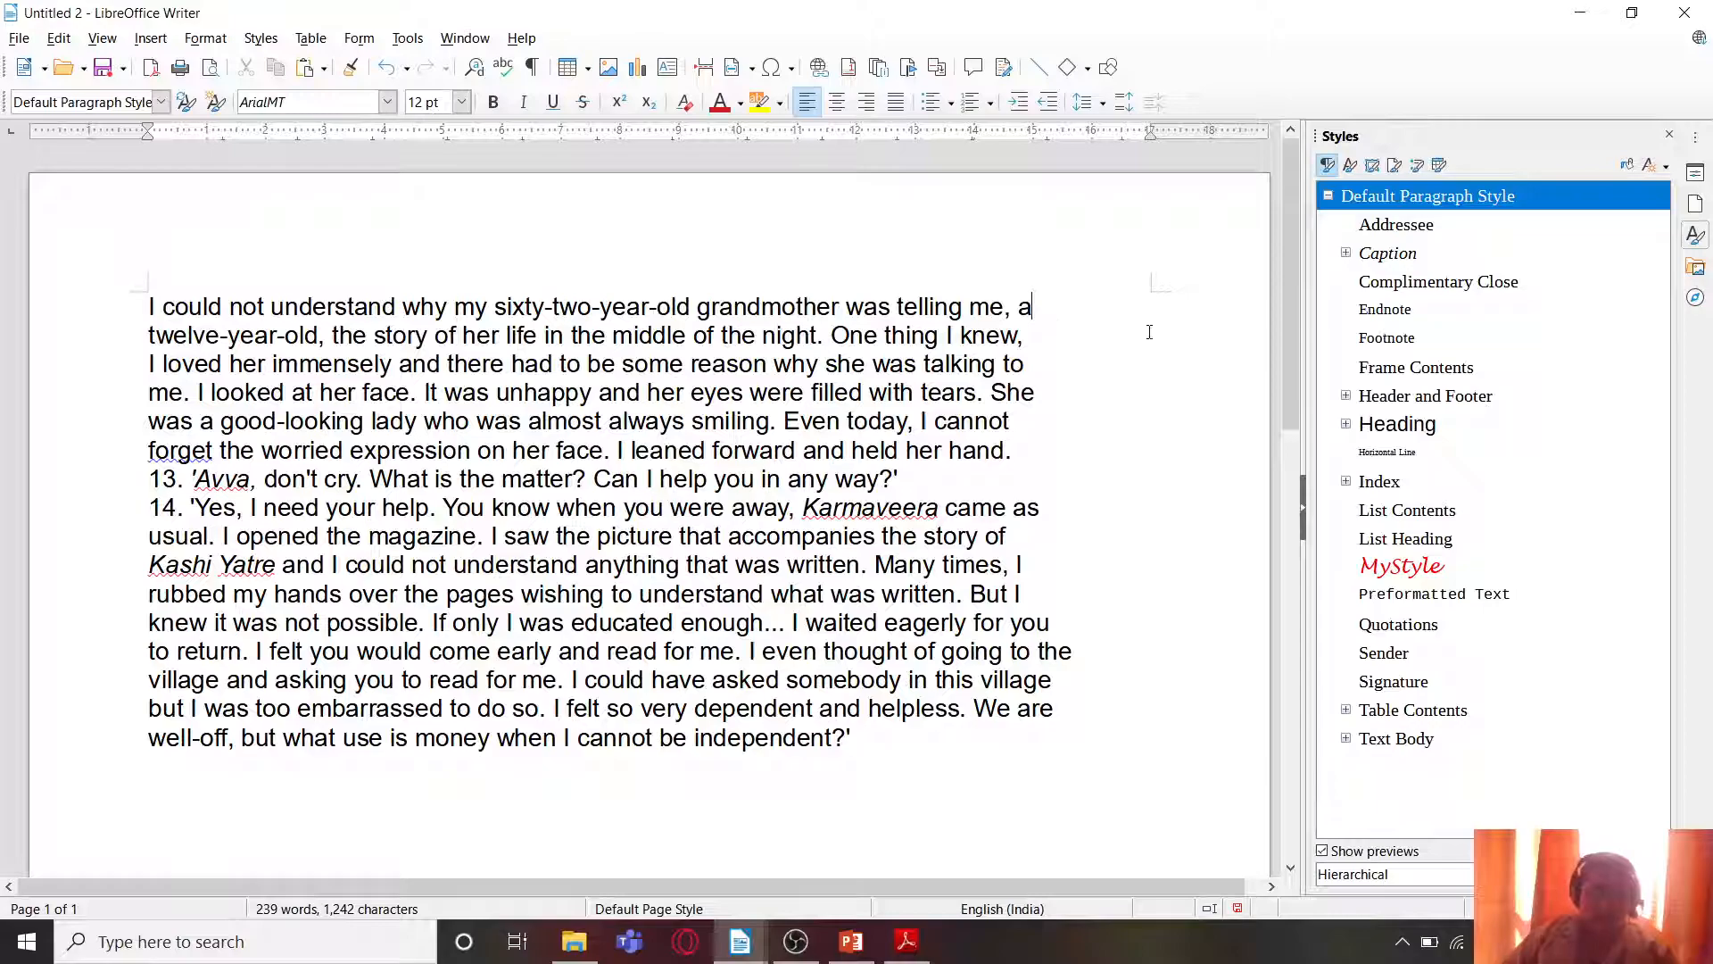
Step: Remove the line breaks within the first pasted passage, joining its lines into one continuous paragraph
key("Delete")
left_click(1149, 332)
key("Delete")
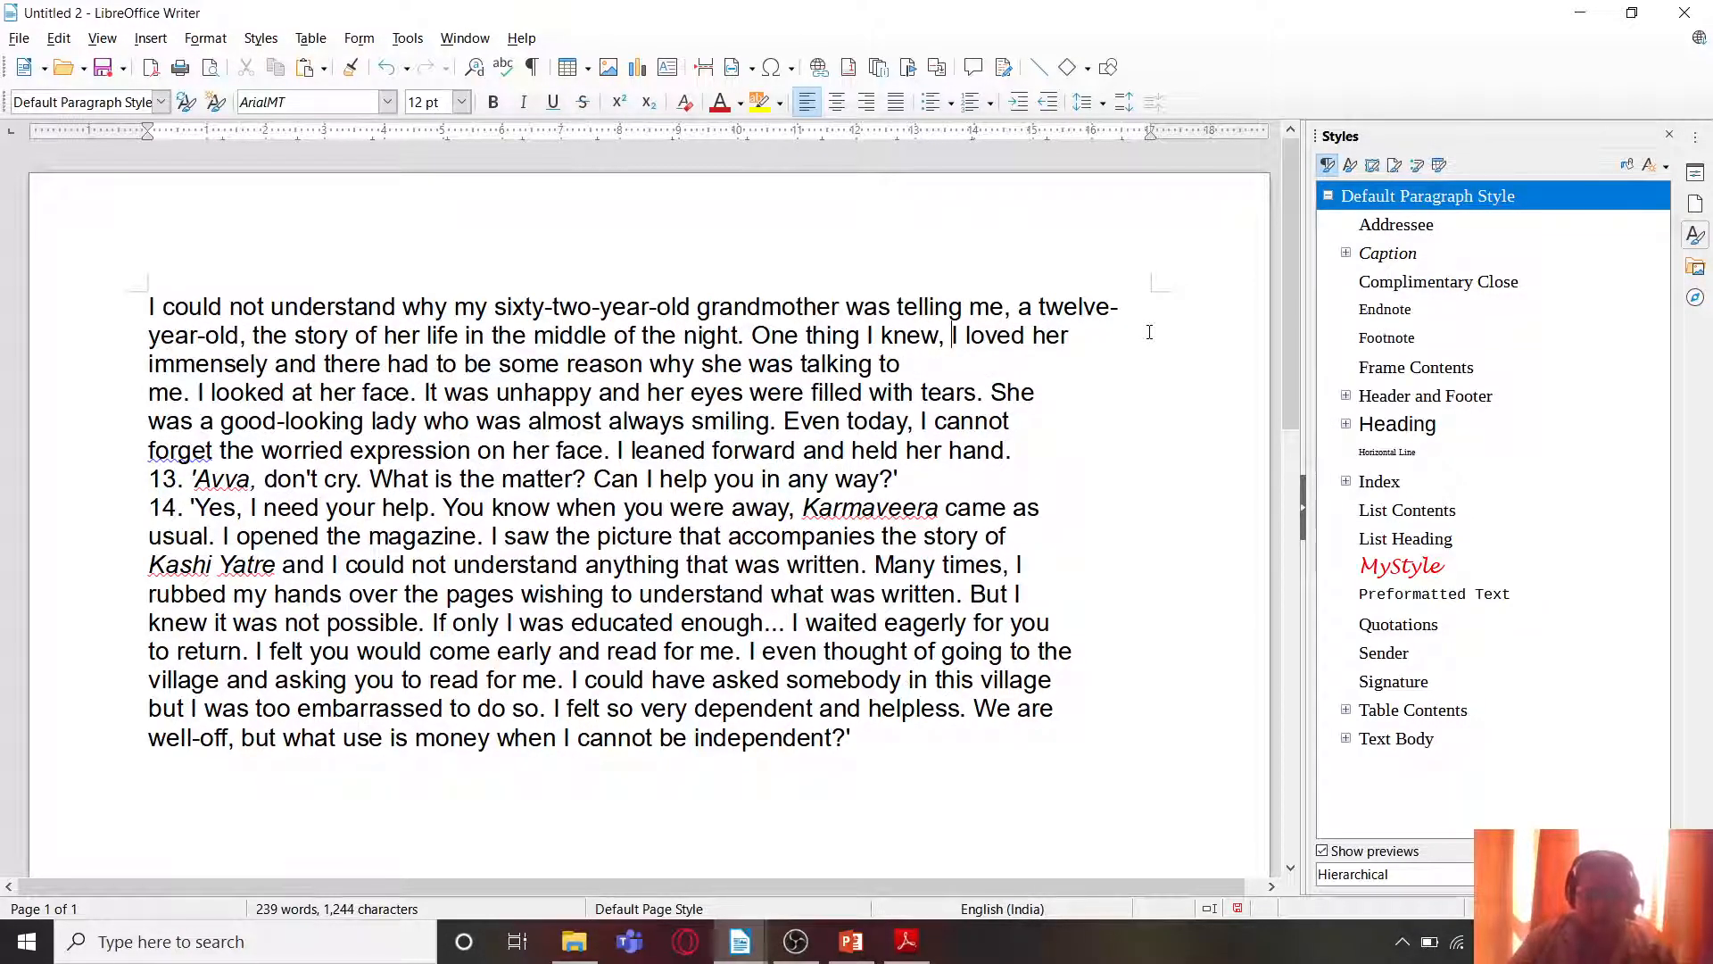
key("Delete")
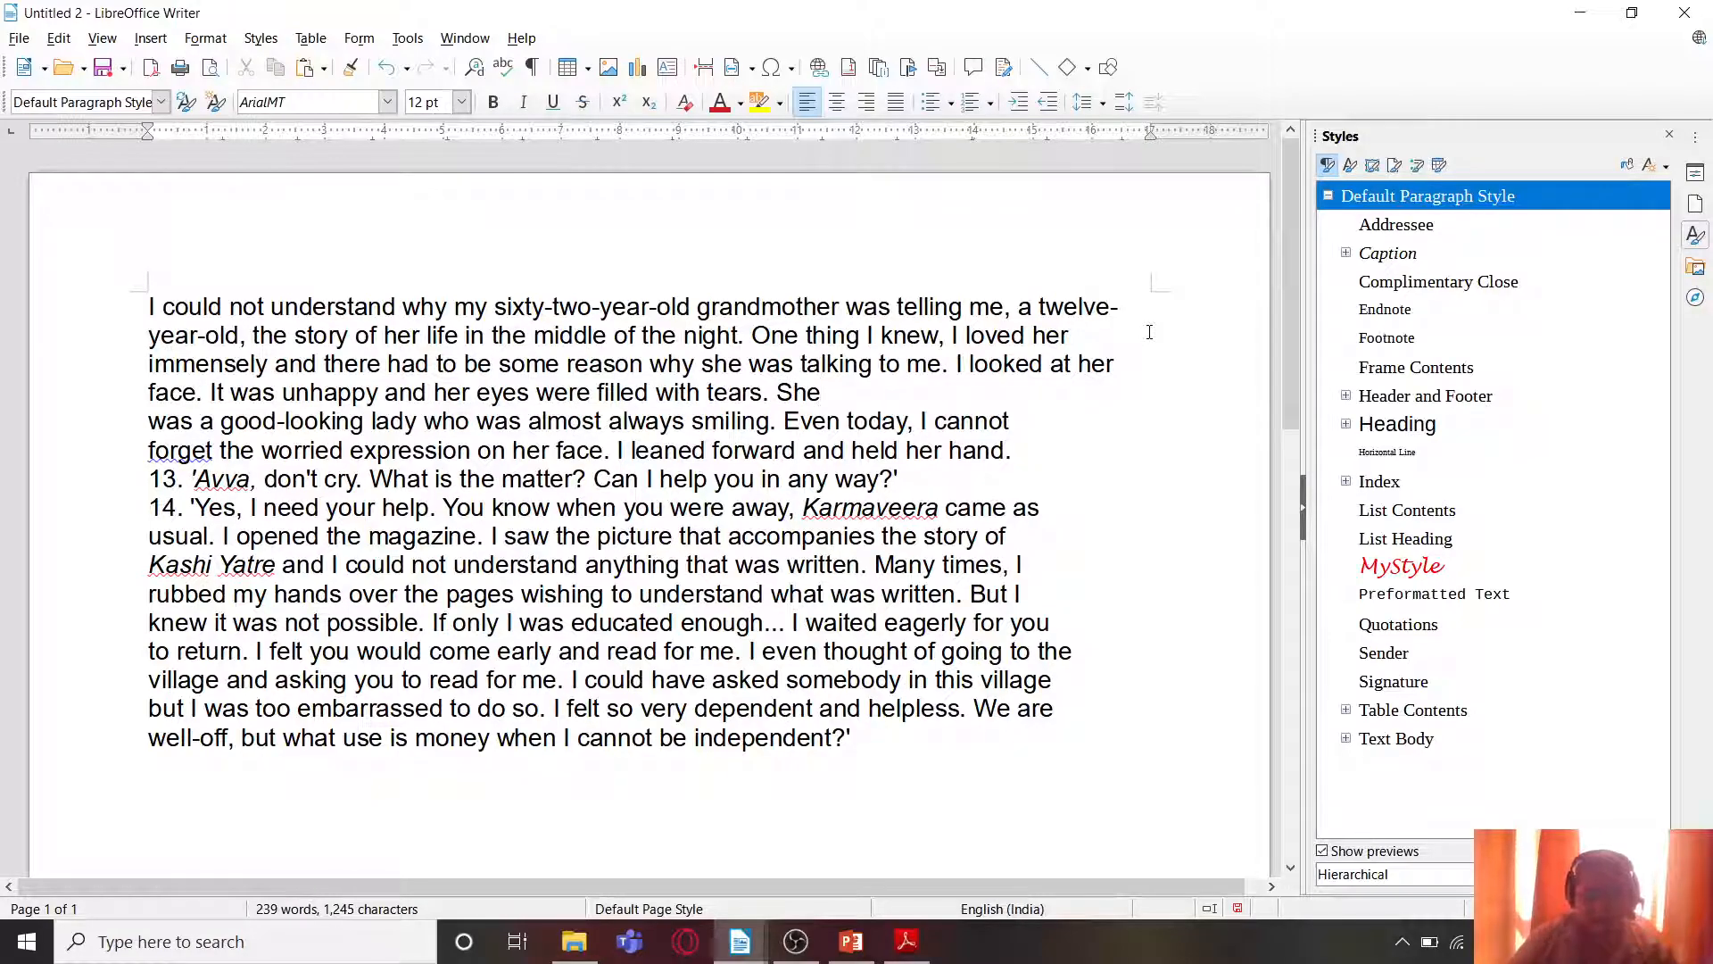
key("Delete")
key("Delete")
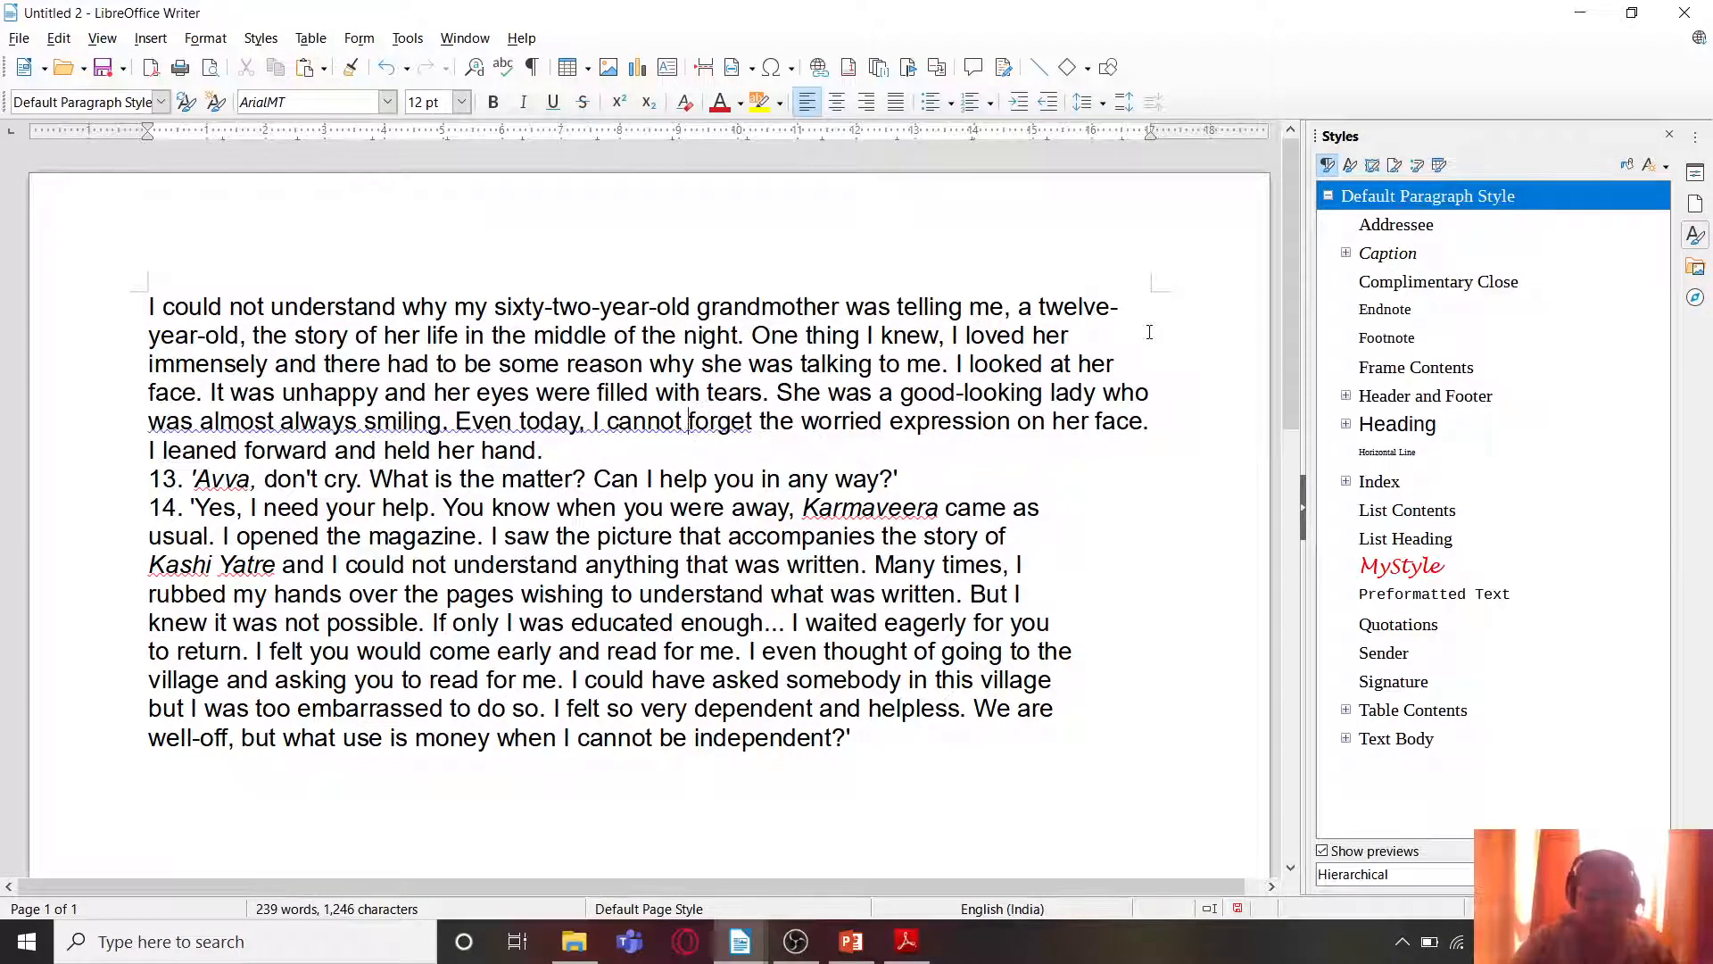
Step: Delete the number "13." and its trailing space from the start of the line beginning "'Avva, don't cry"
key("Down")
key("End")
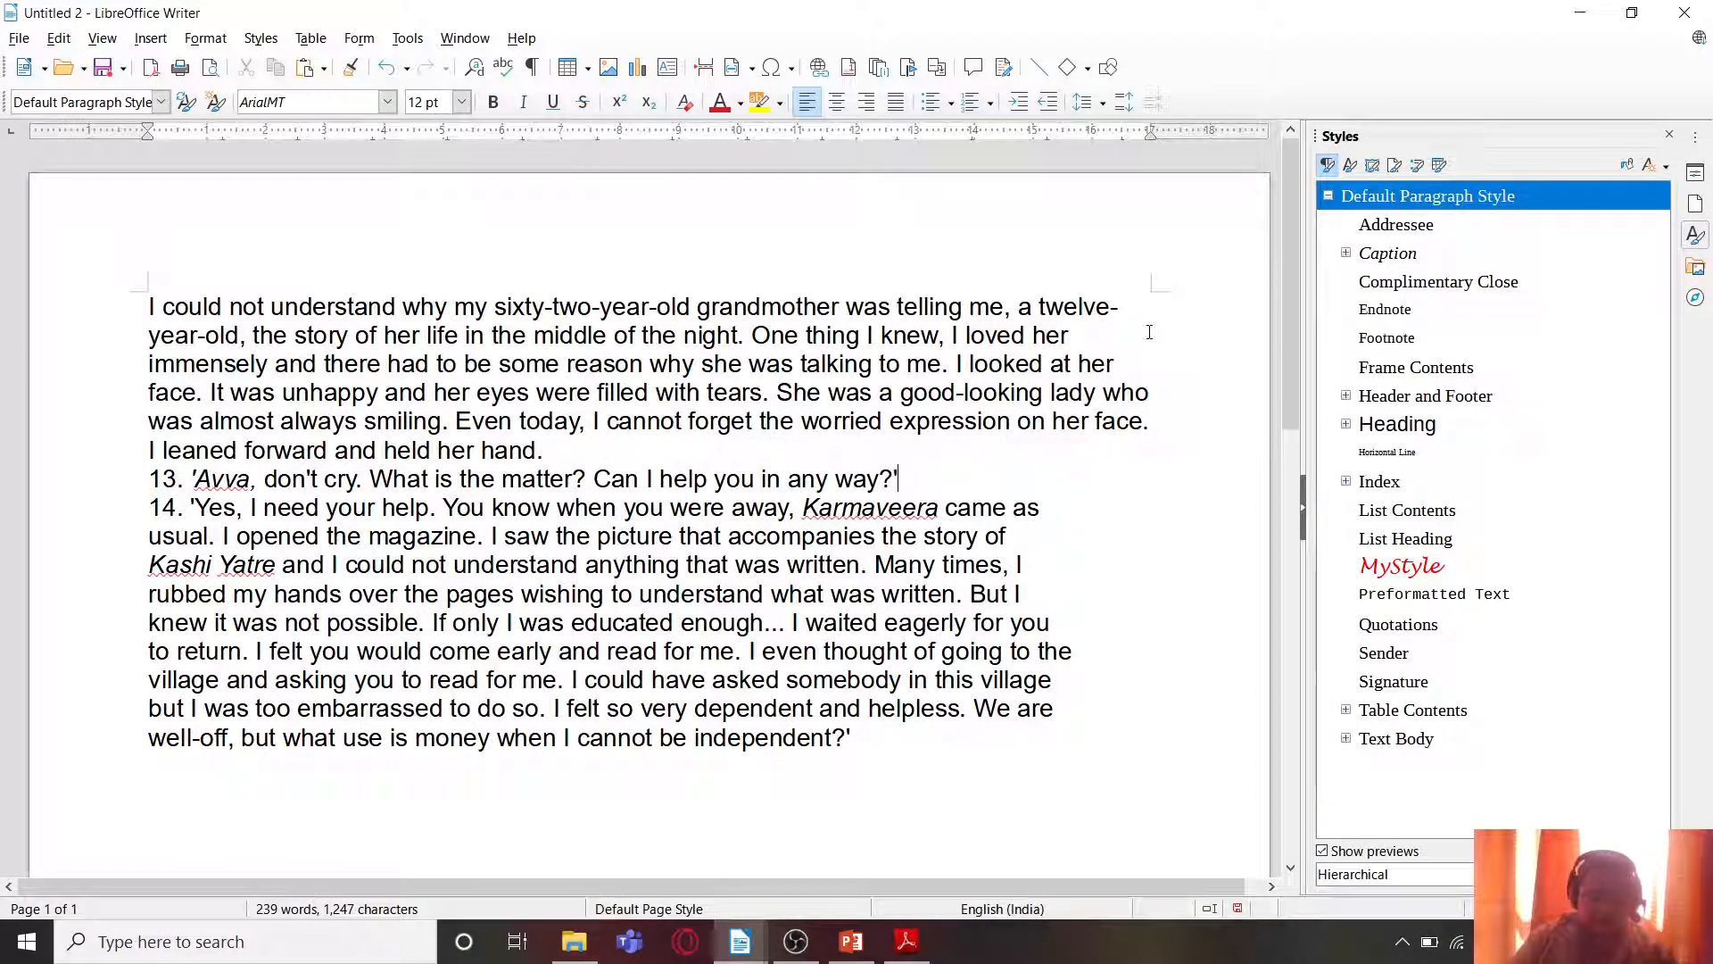
key("Home")
key("Delete")
key("Delete")
key("Delete")
key("Delete")
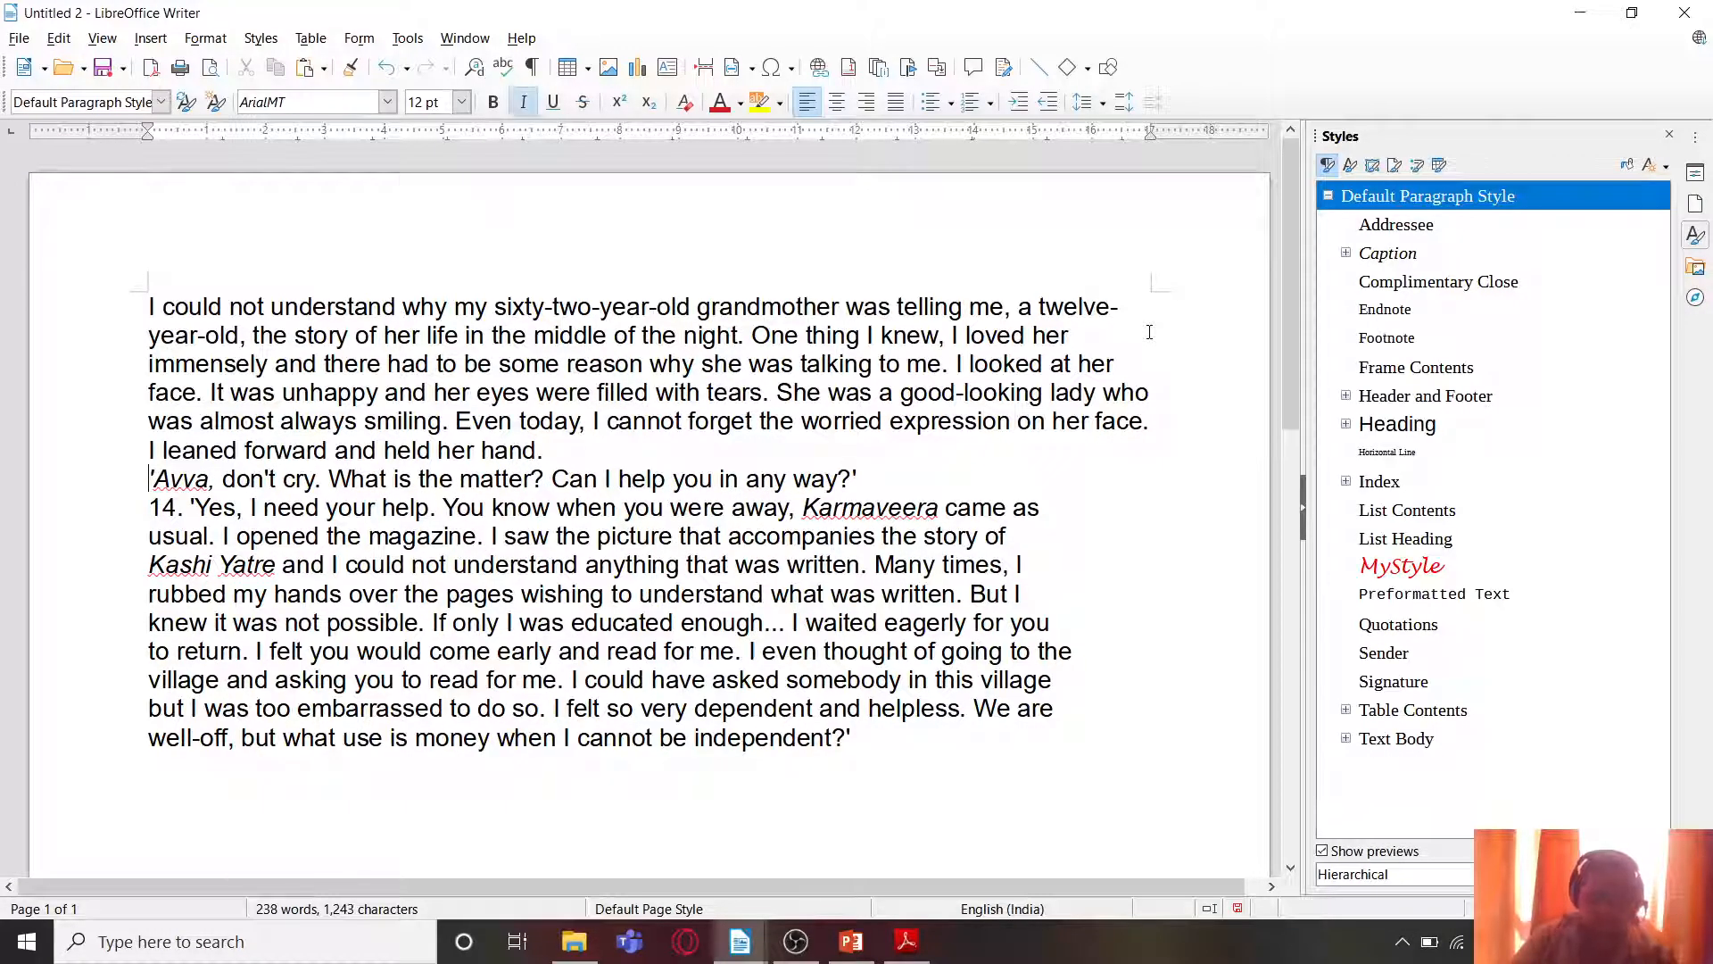
Step: Delete the number "14." and its trailing space from the start of the line beginning "'Yes, I need your help"
key("Delete")
key("Delete")
key("Delete")
key("Delete")
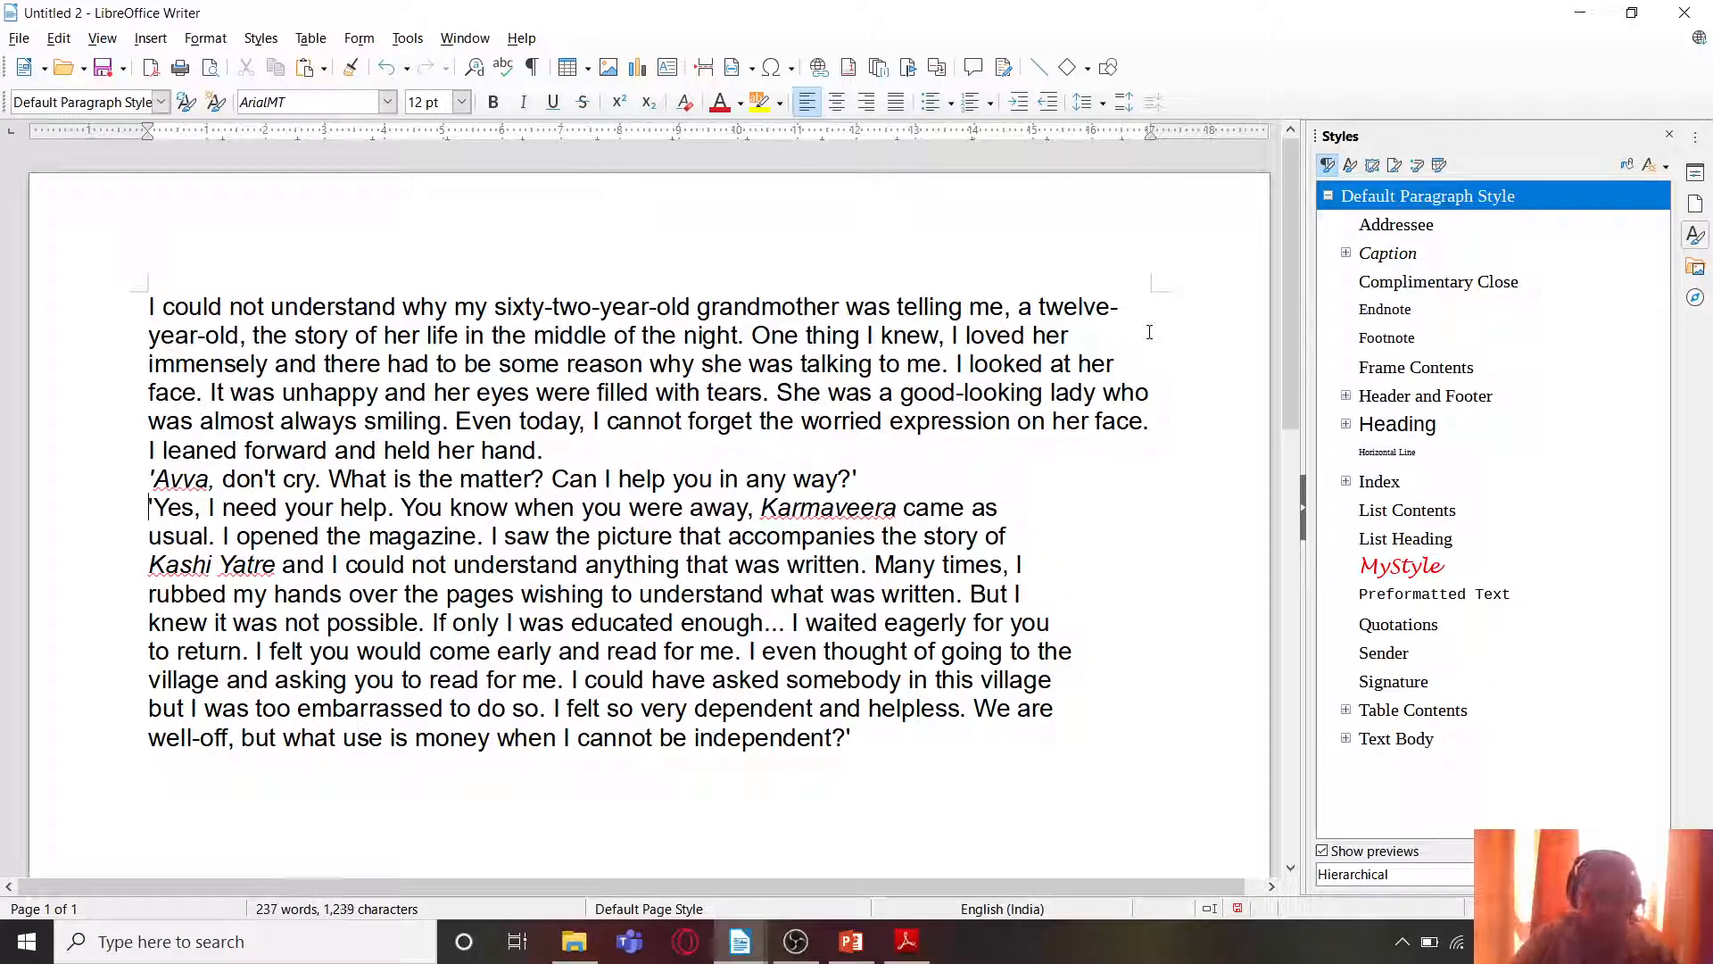
Step: Join the lines of the "'Yes, I need your help" passage into one continuous paragraph and check the breaks with formatting marks shown briefly
key("End")
key("Delete")
key("Delete")
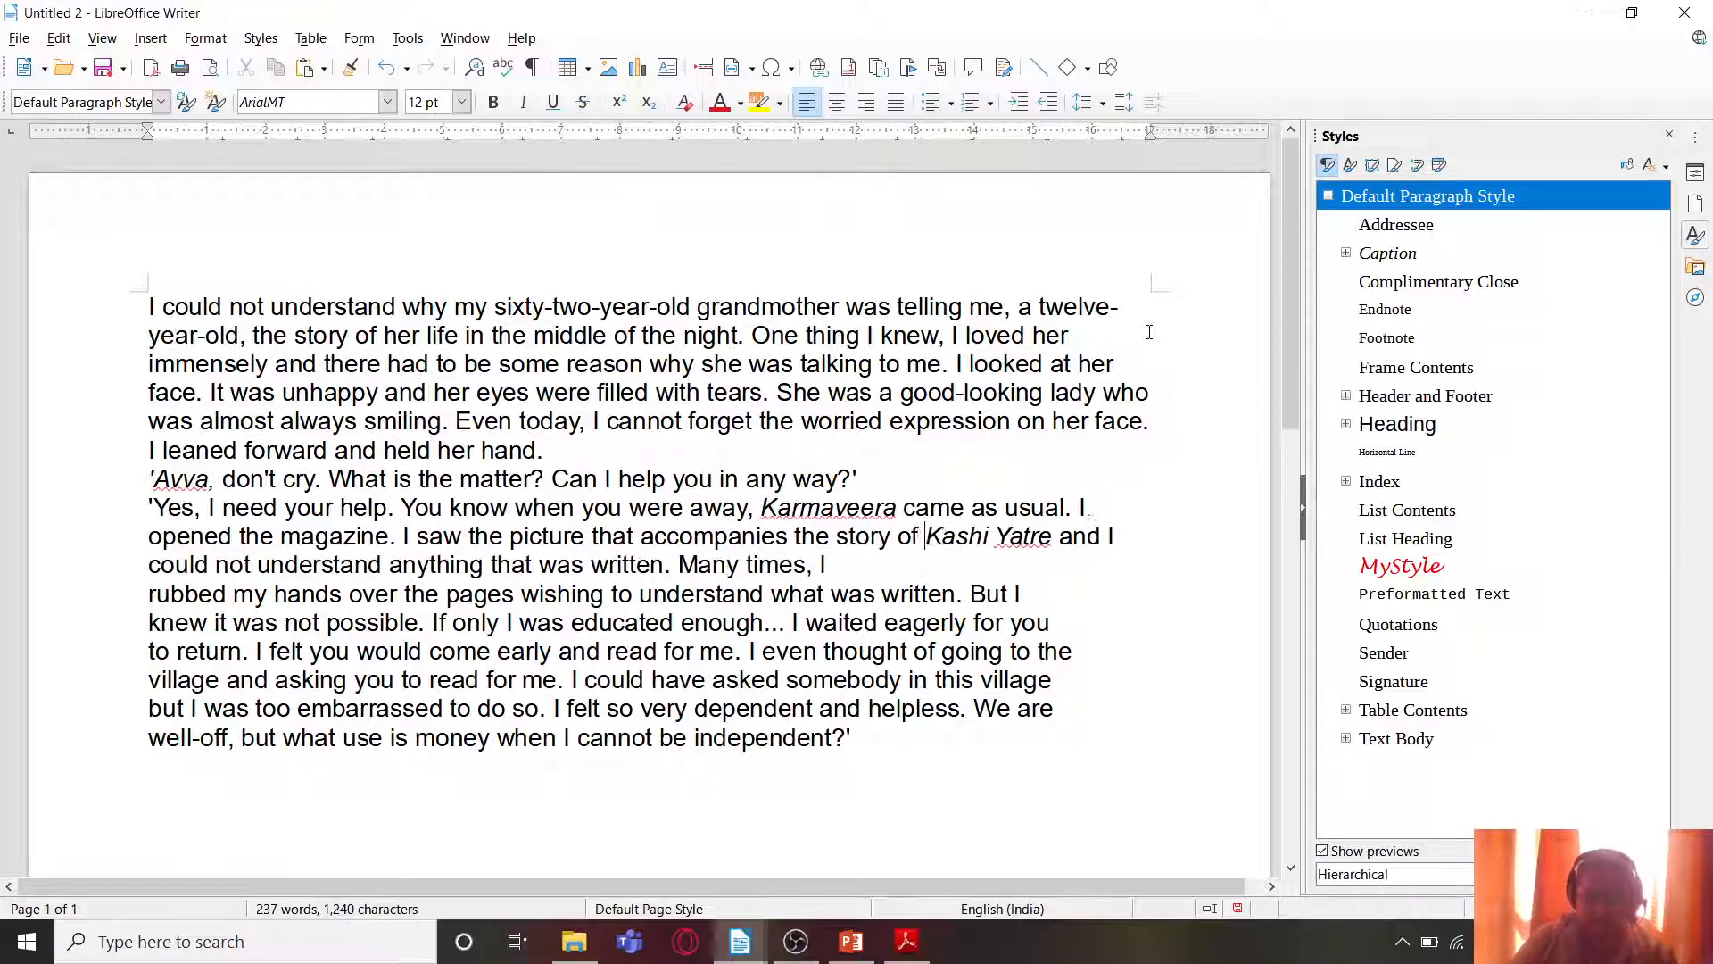
key("Delete")
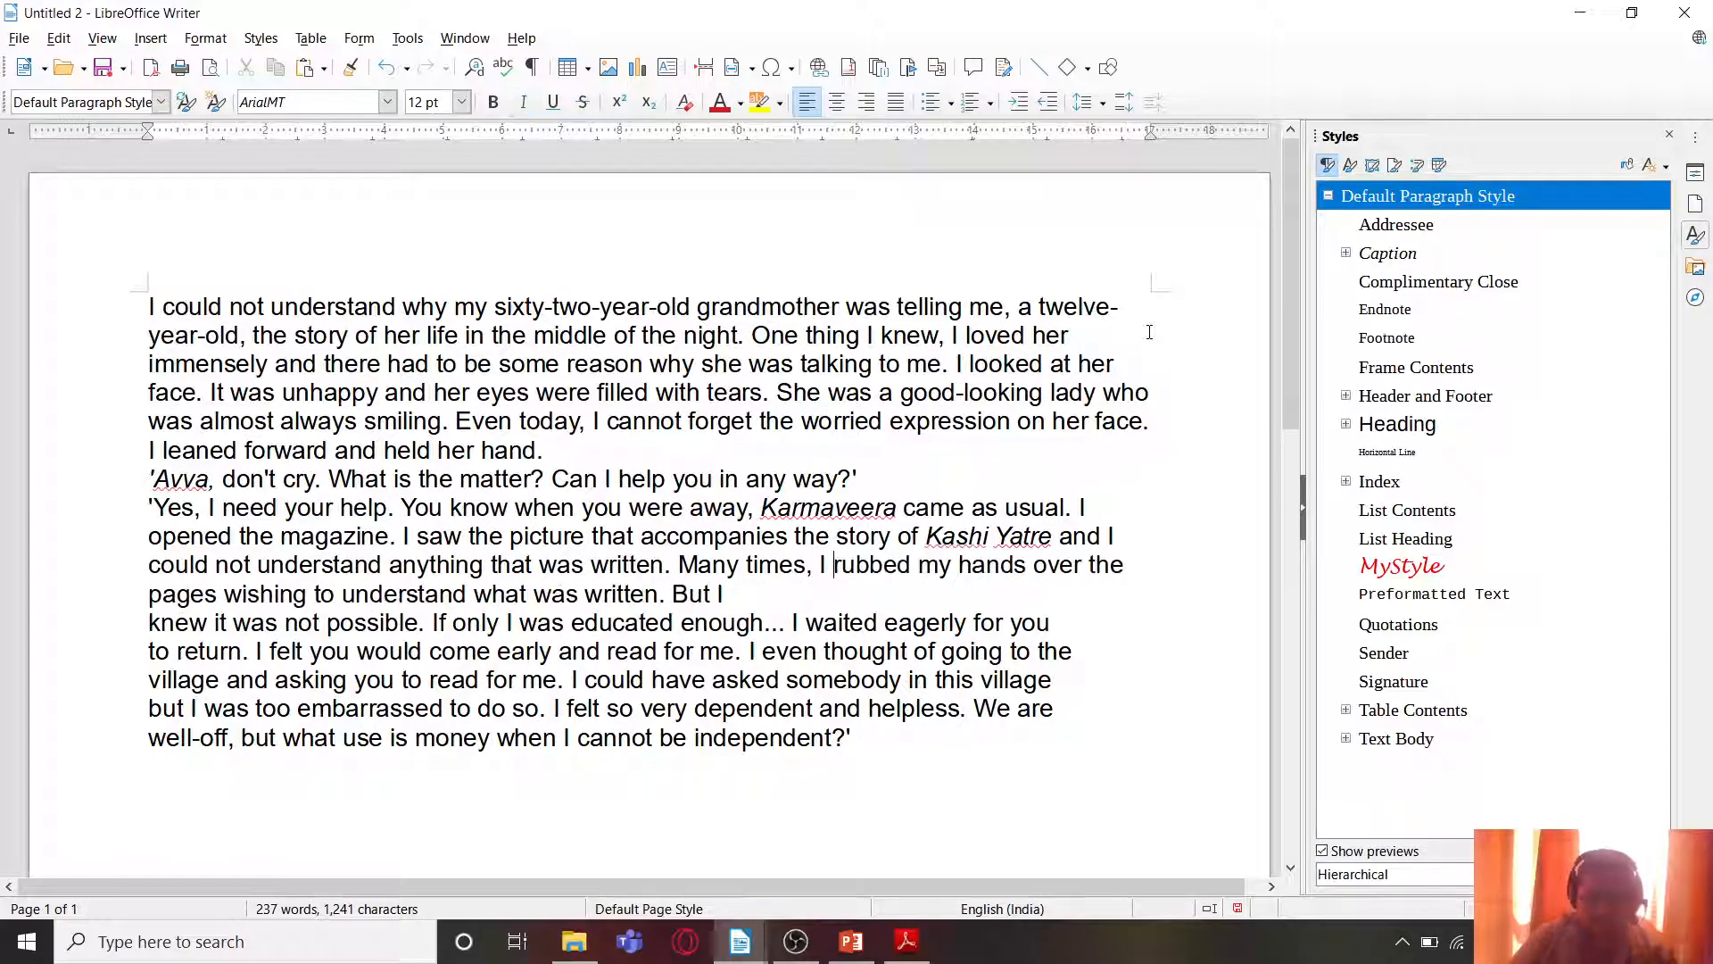
key("Delete")
key("Down")
key("End")
key("Delete")
key("Down")
key("Delete")
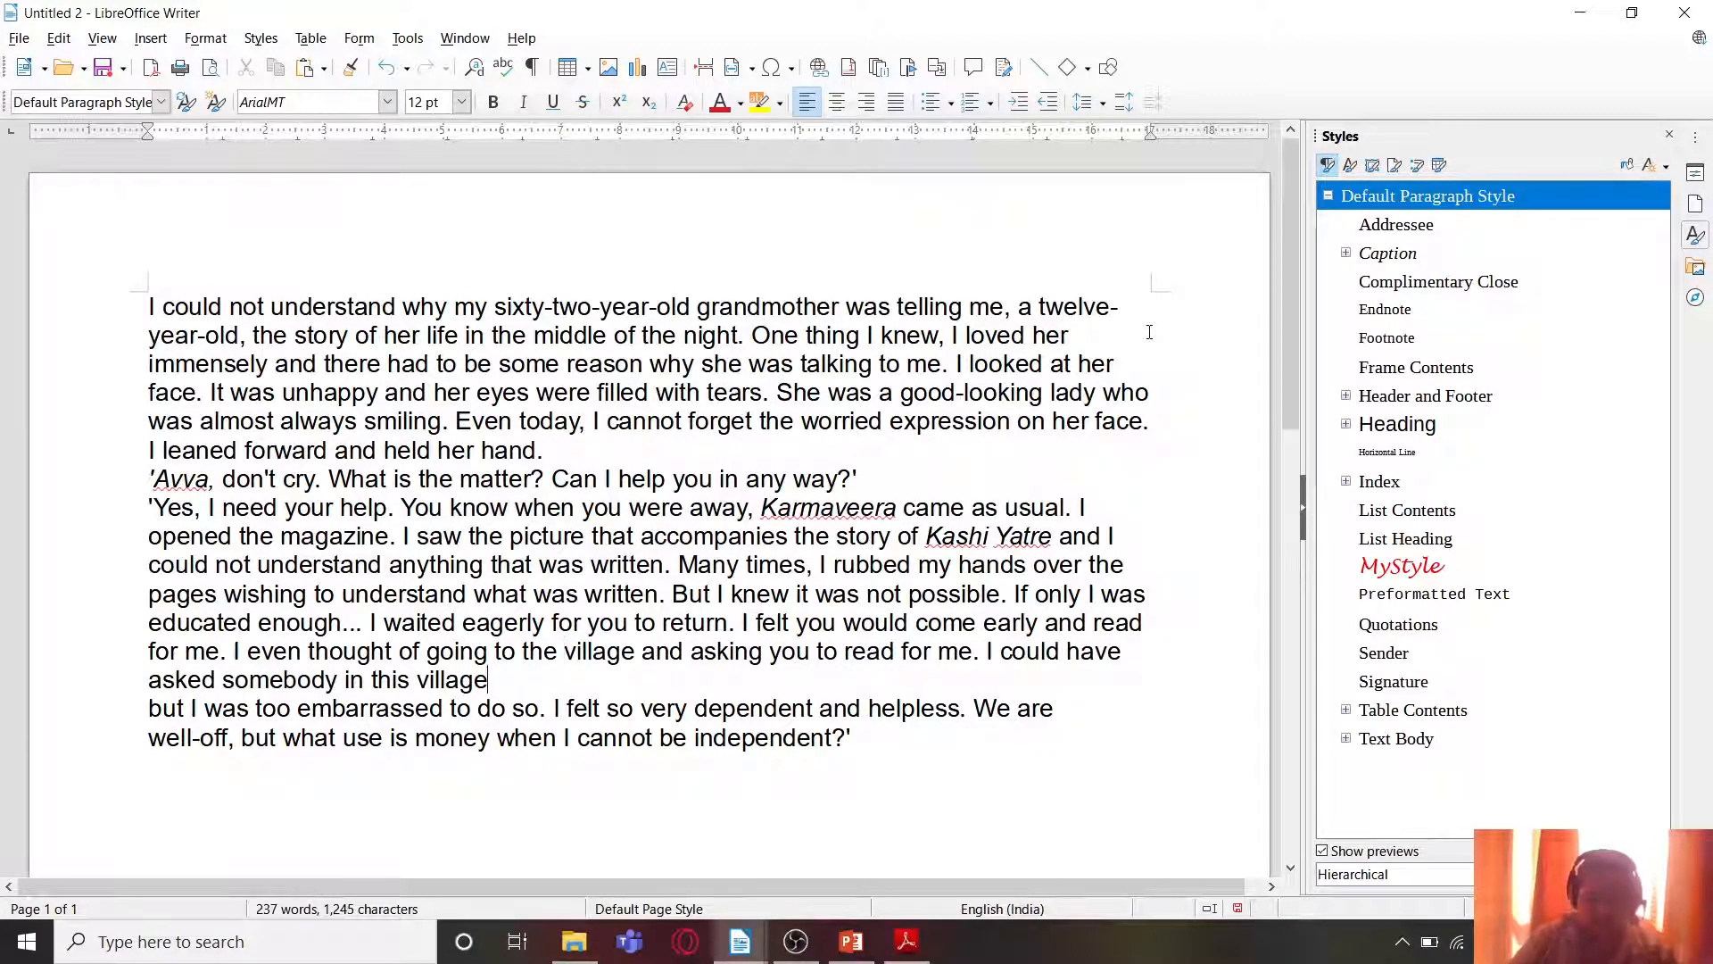
key("Delete")
key("Delete")
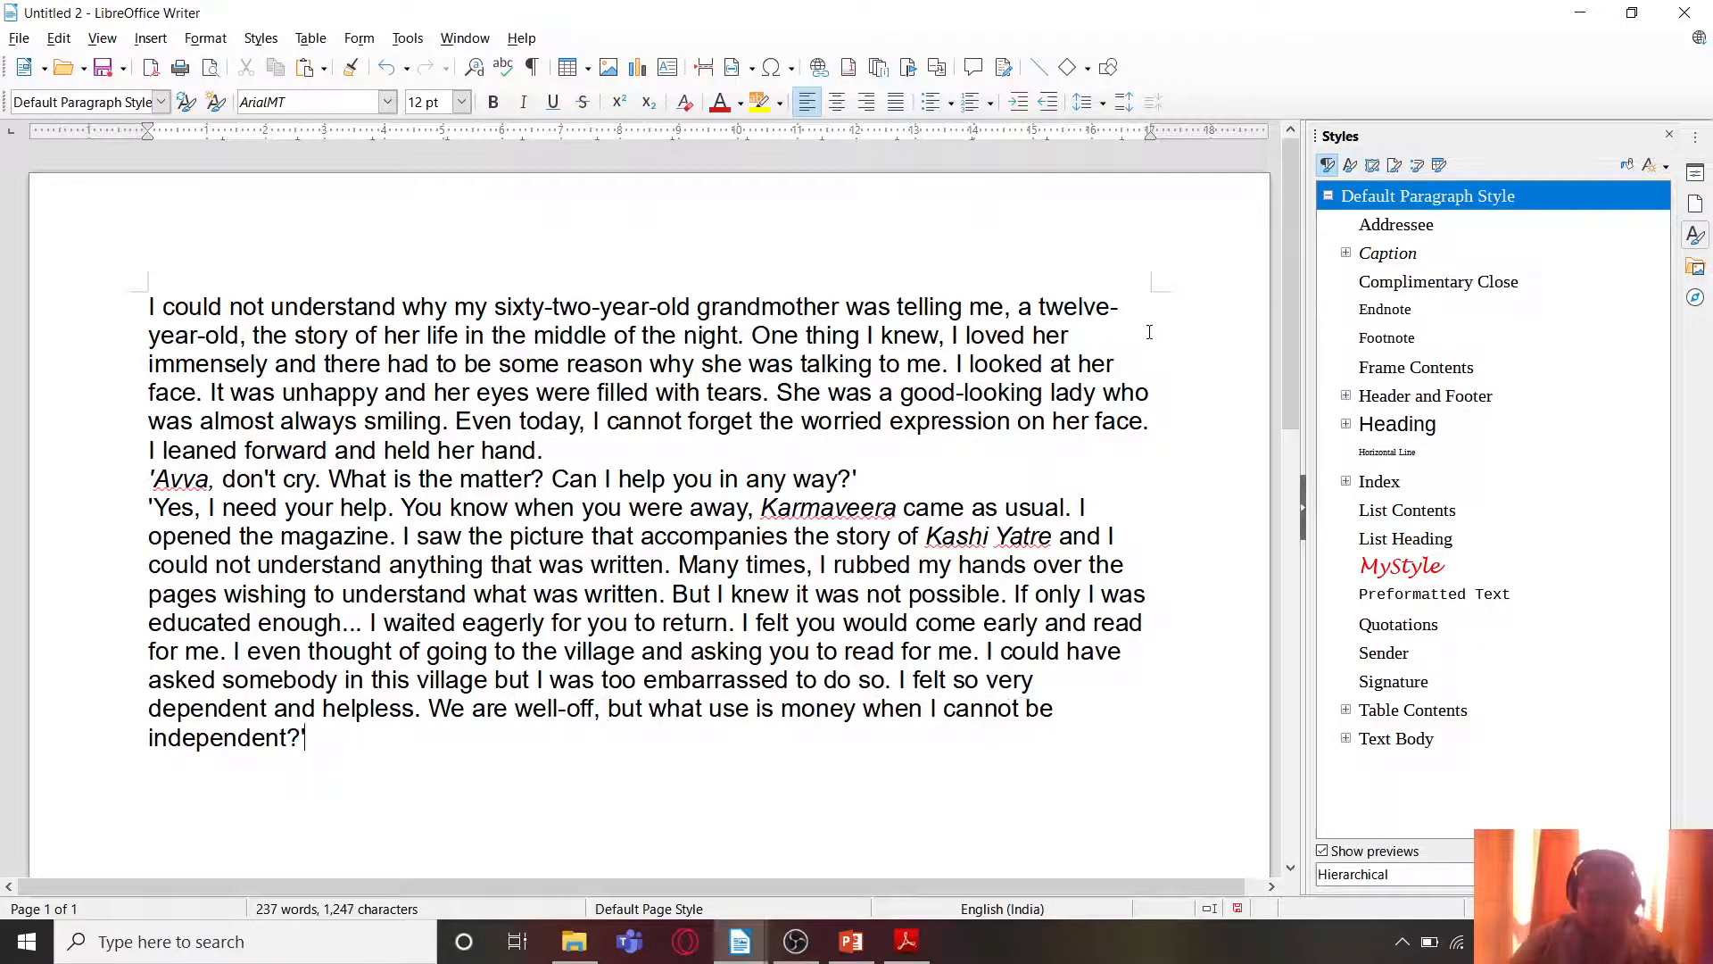
left_click(532, 67)
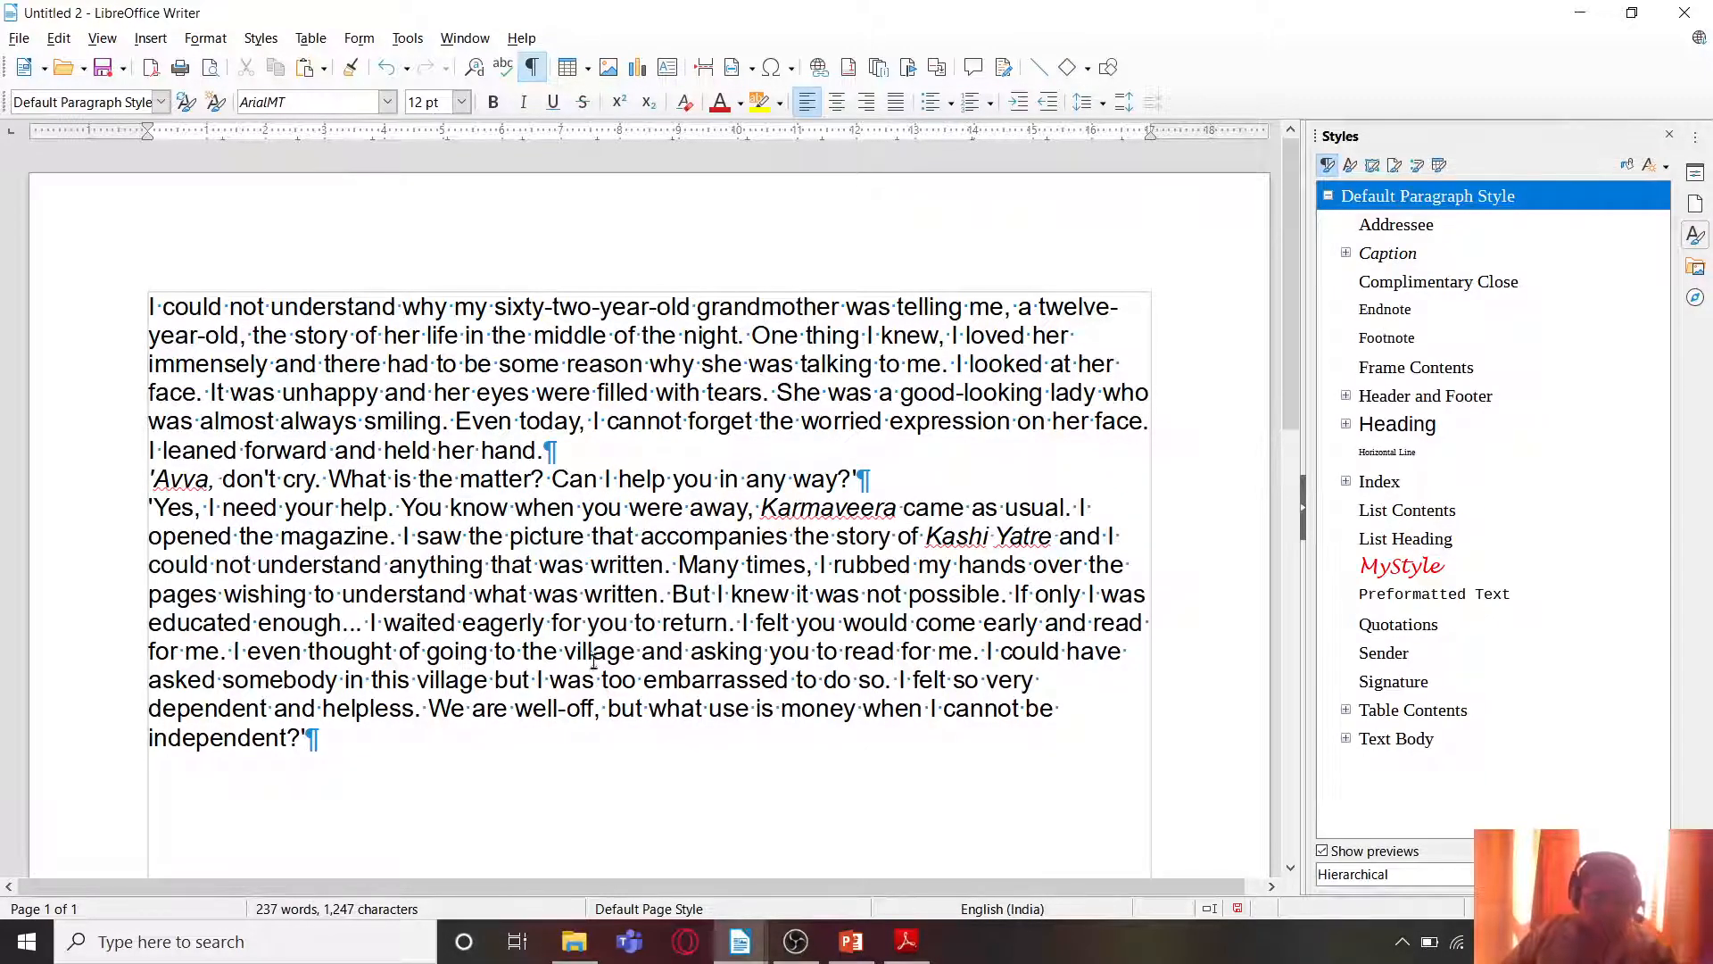
left_click(532, 67)
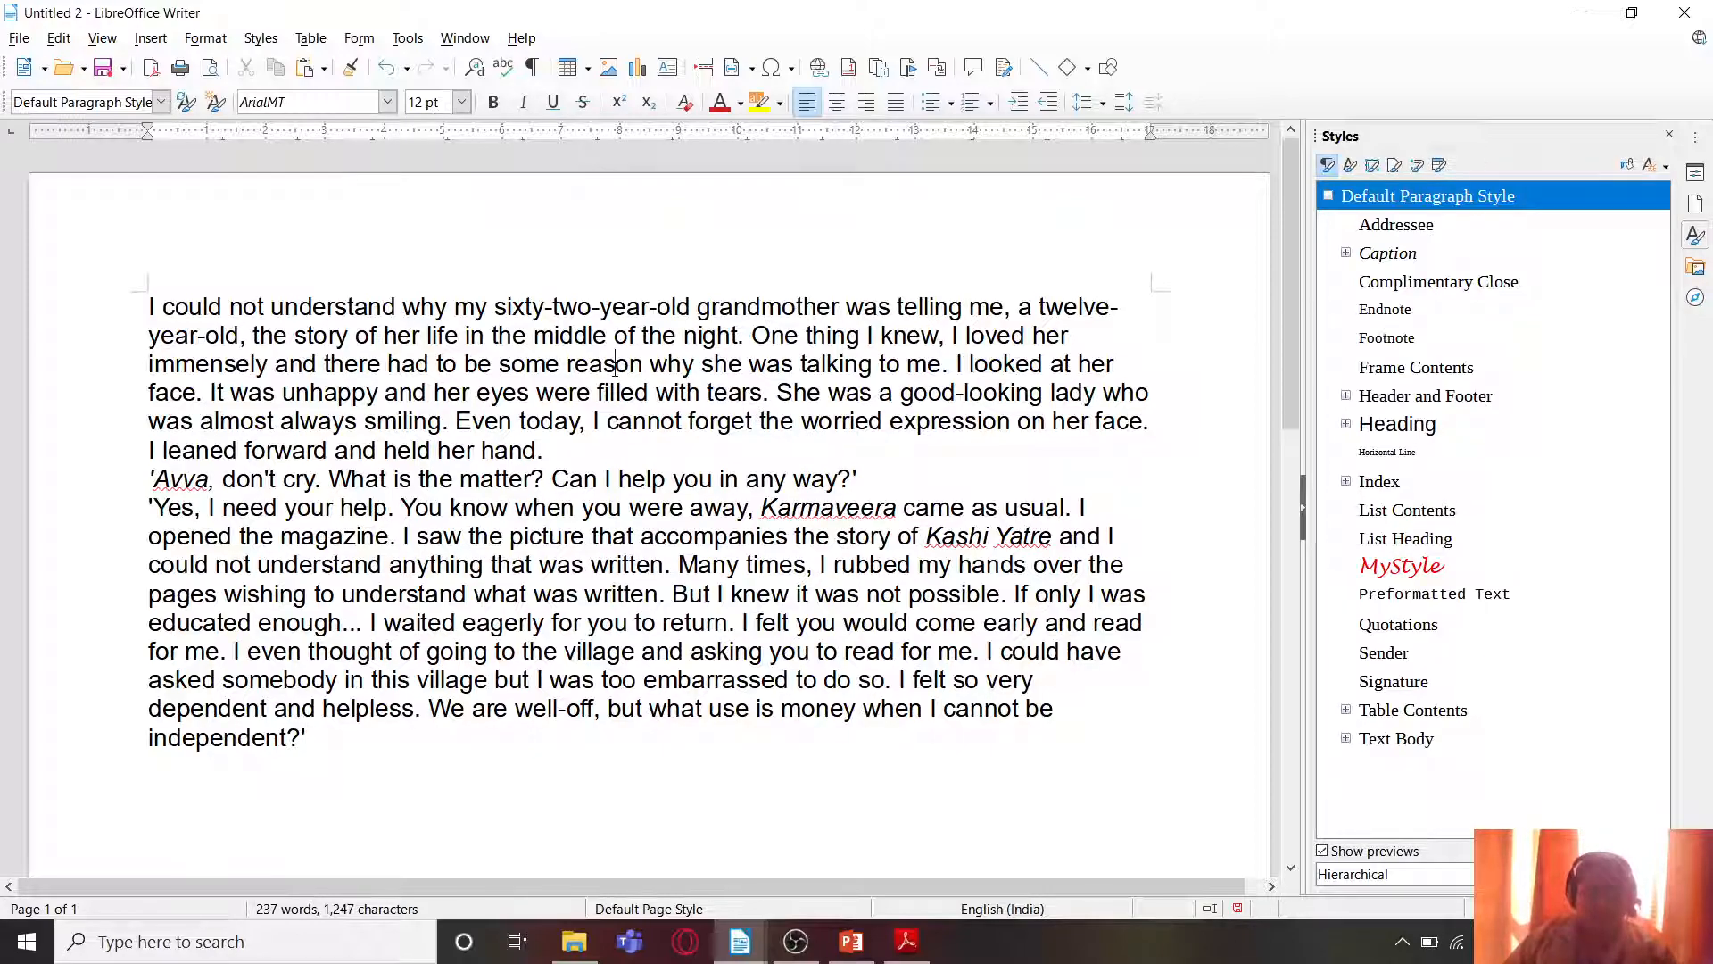
Step: Apply MyStyle to the first paragraph and to the "'Avva, don't cry" paragraph
double_click(1403, 566)
scroll(748, 482, "down", 3)
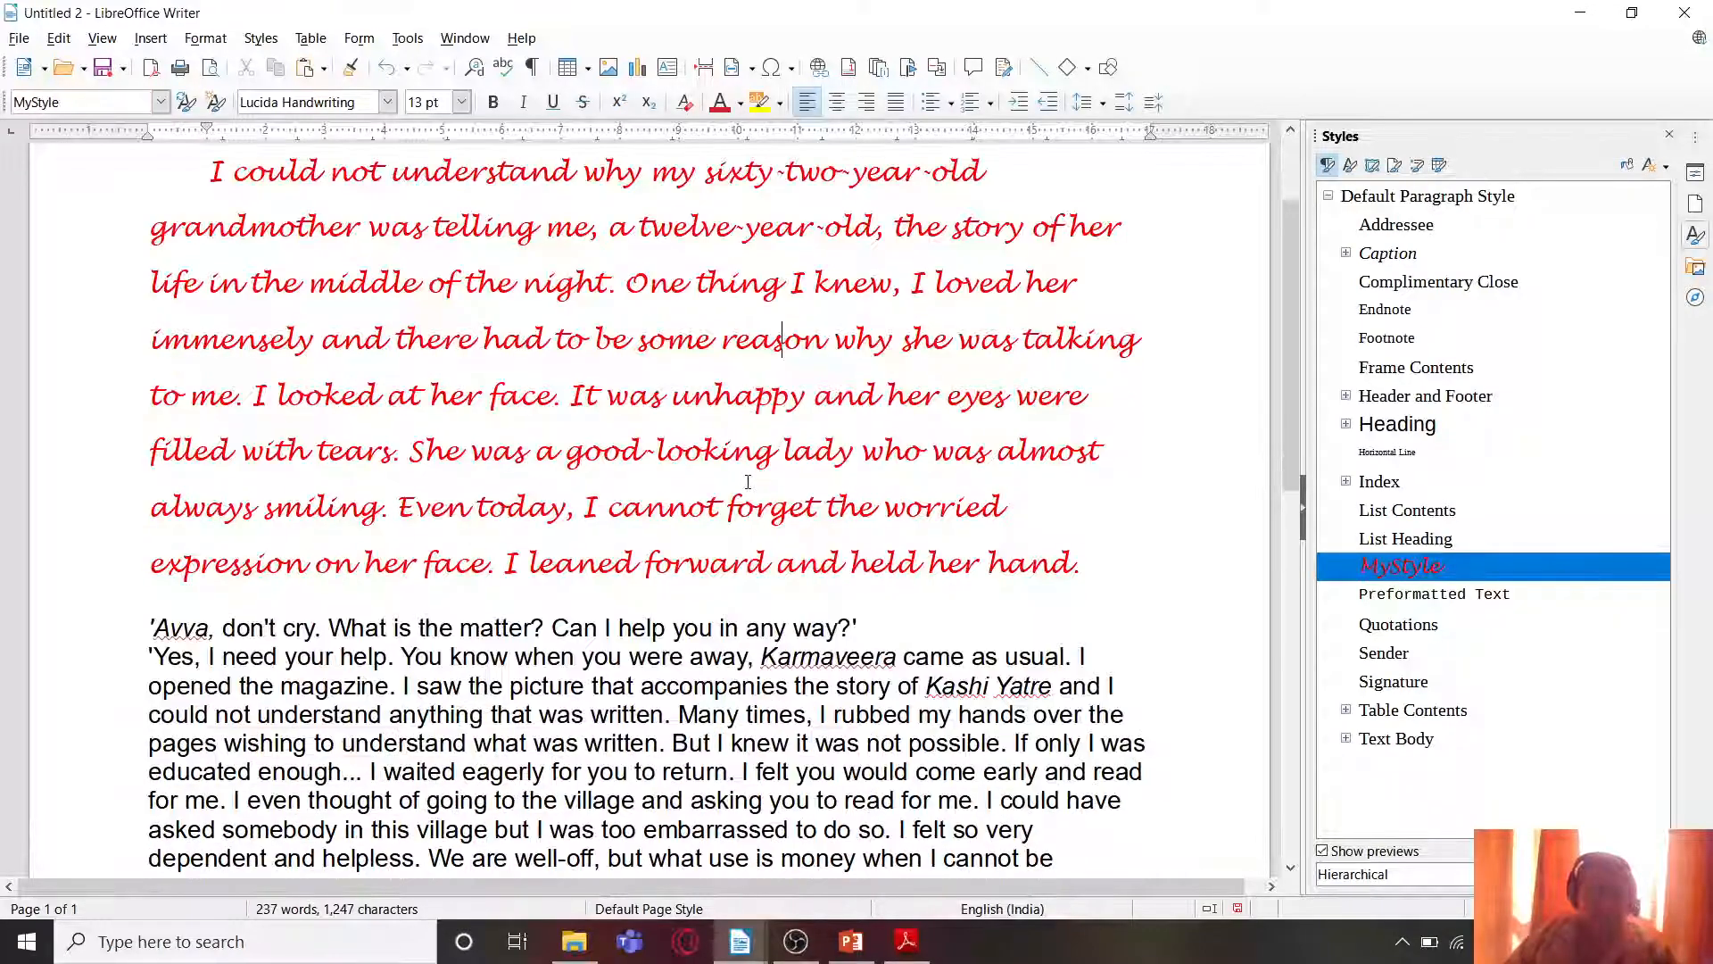
scroll(745, 502, "down", 3)
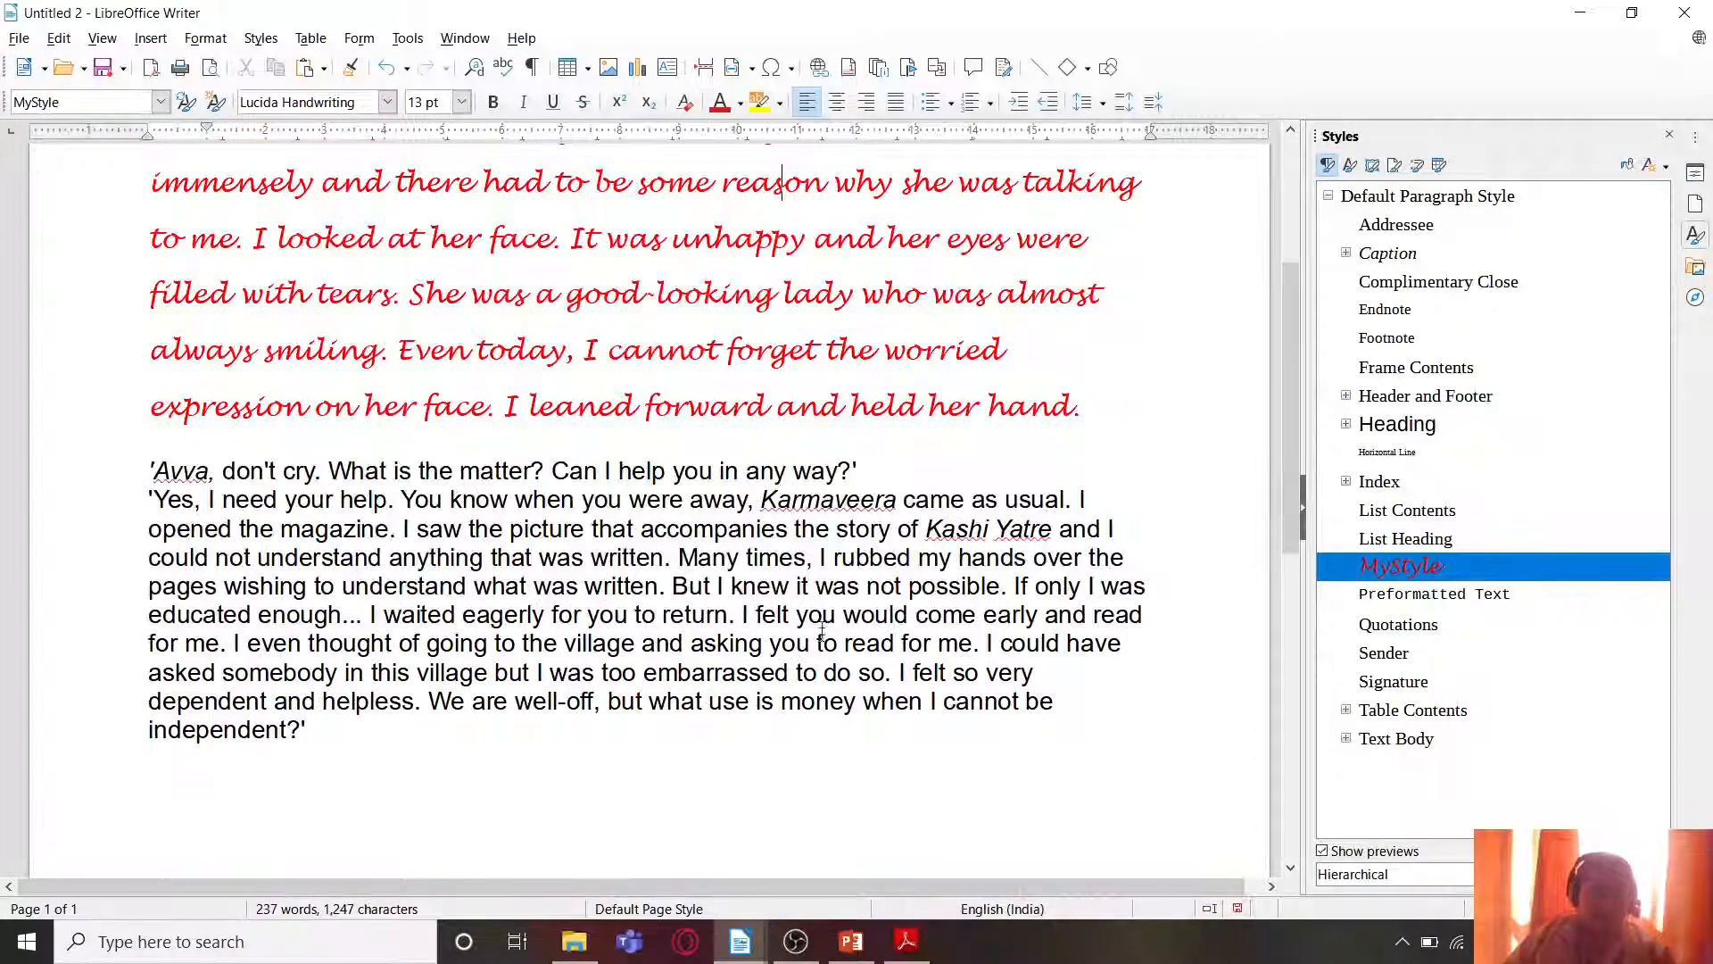
left_click(658, 473)
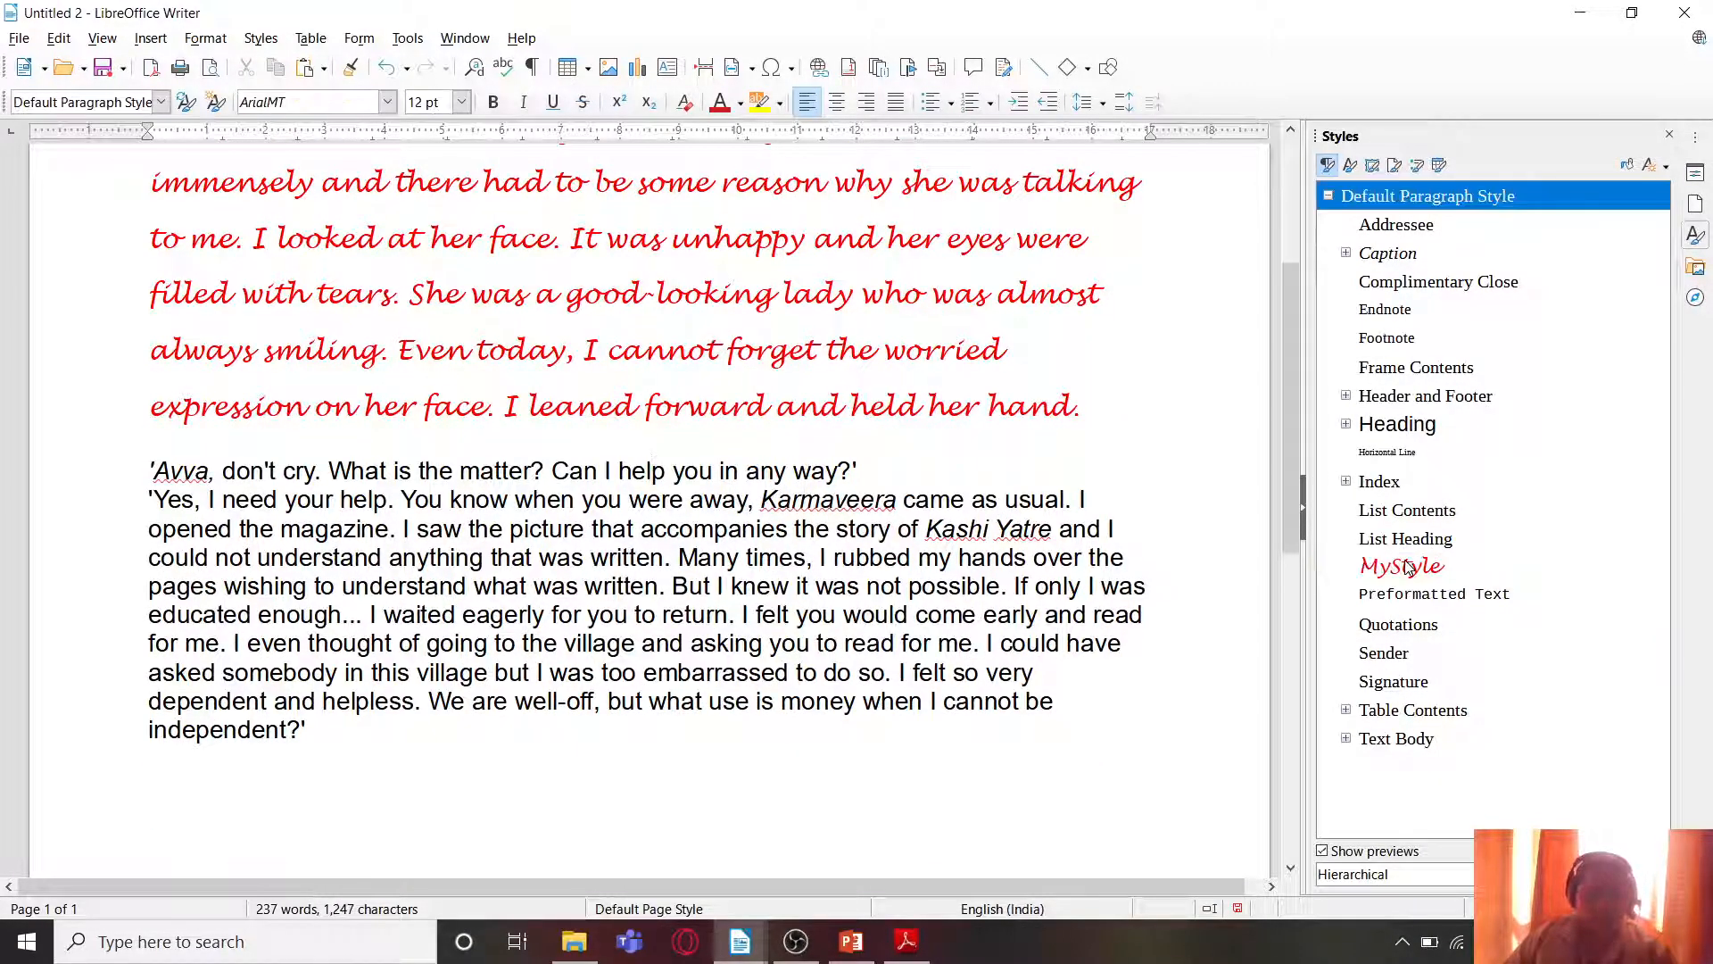
double_click(1408, 568)
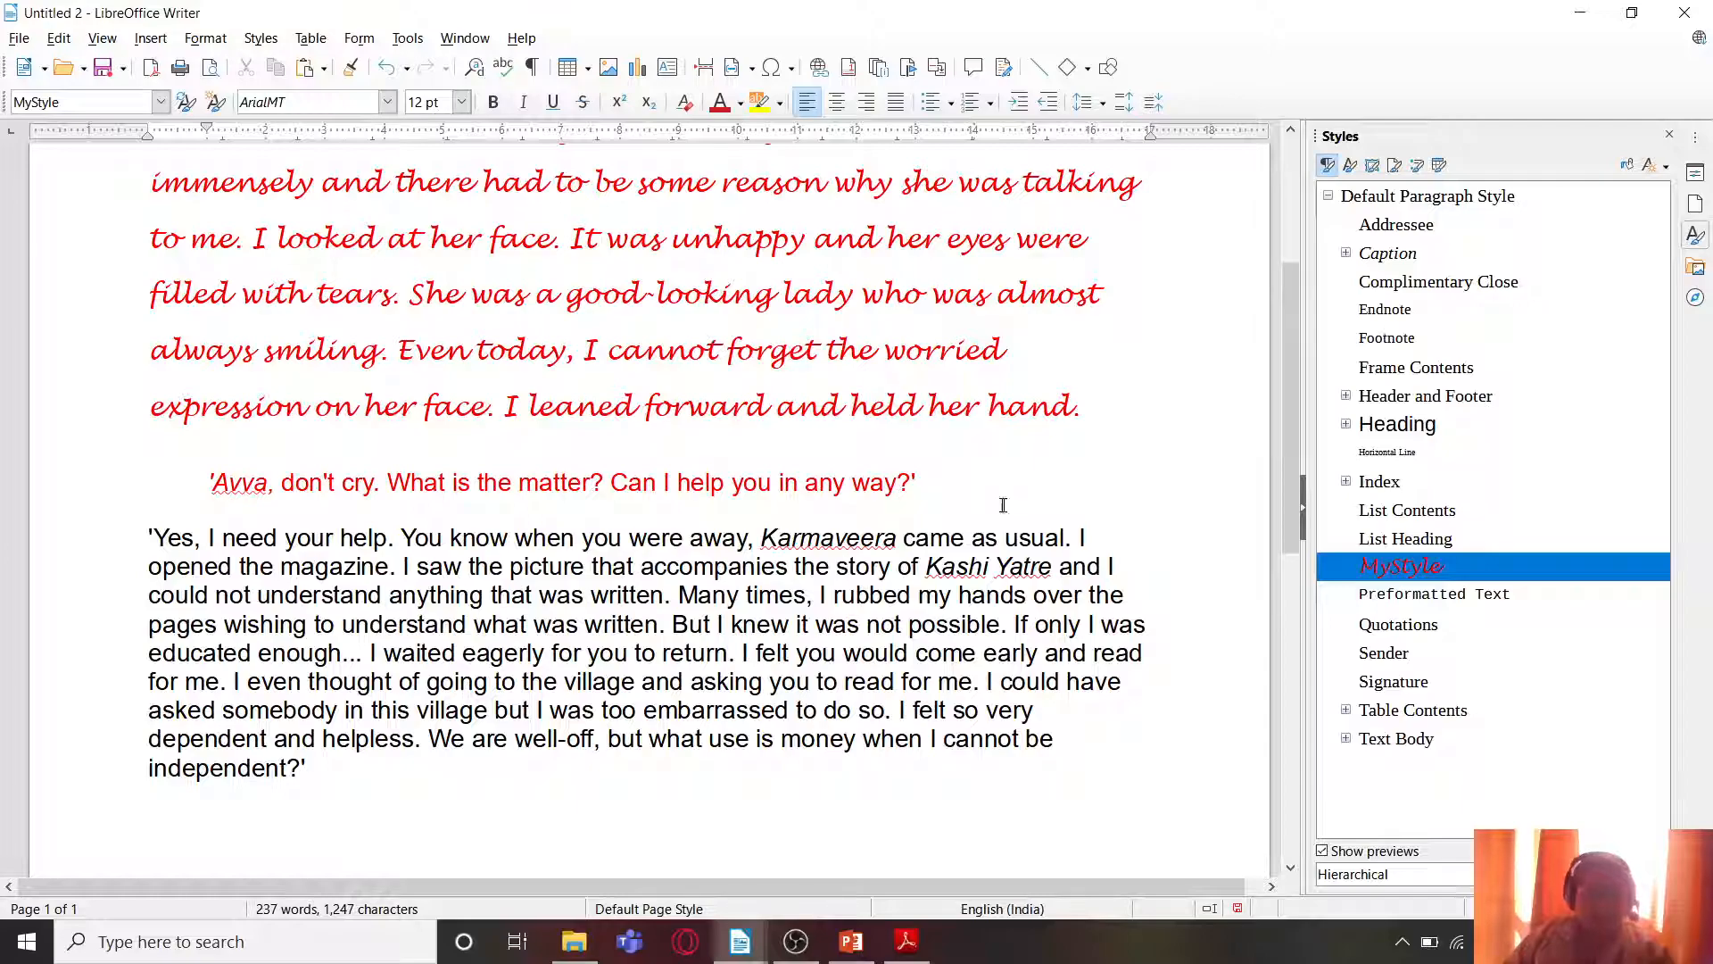
Step: Cut all of the document's text and paste it back as unformatted text
key("ctrl+a")
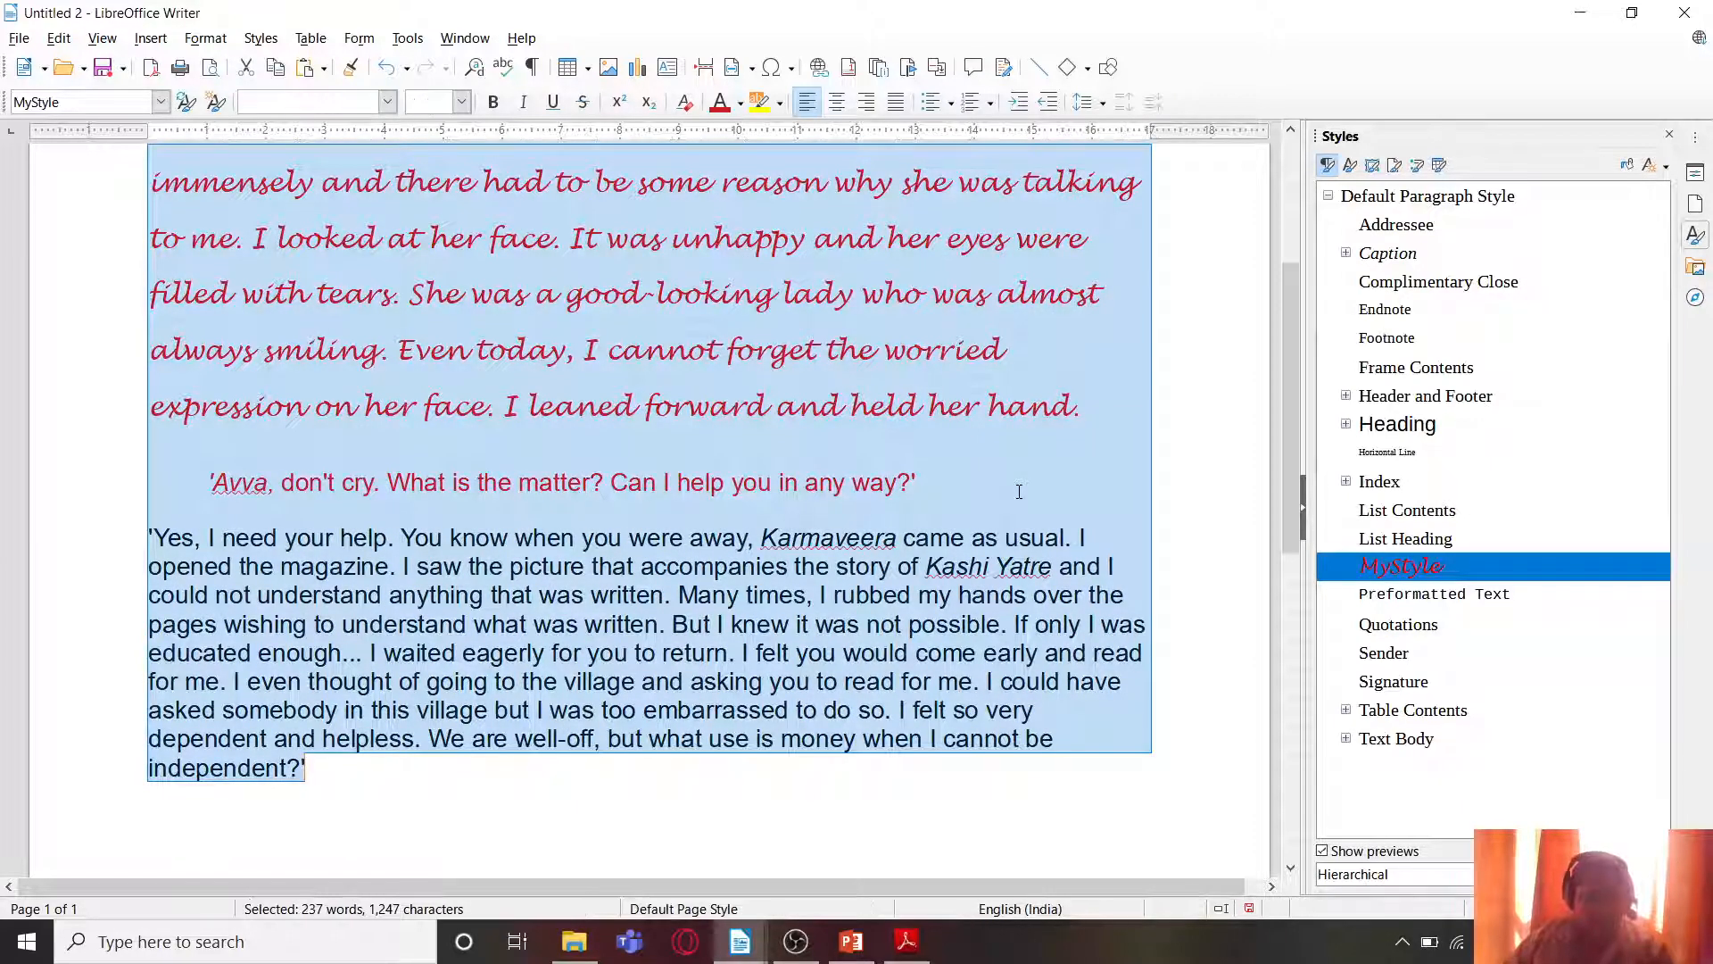
key("Delete")
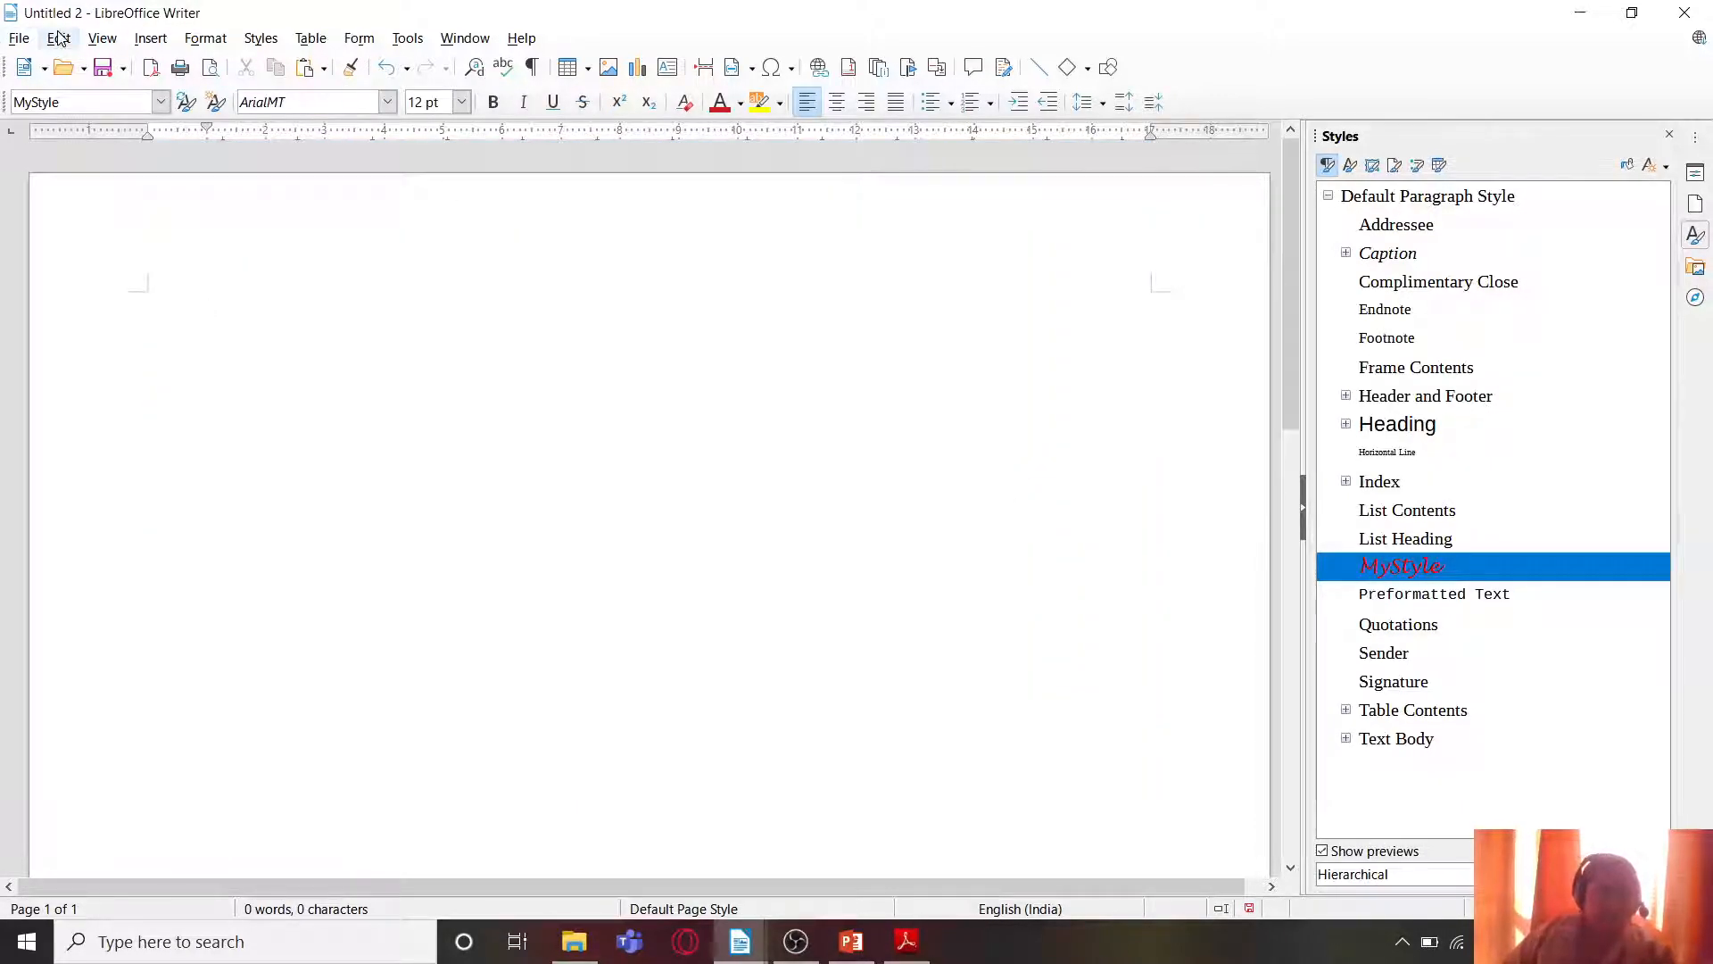
left_click(59, 38)
mouse_move(258, 199)
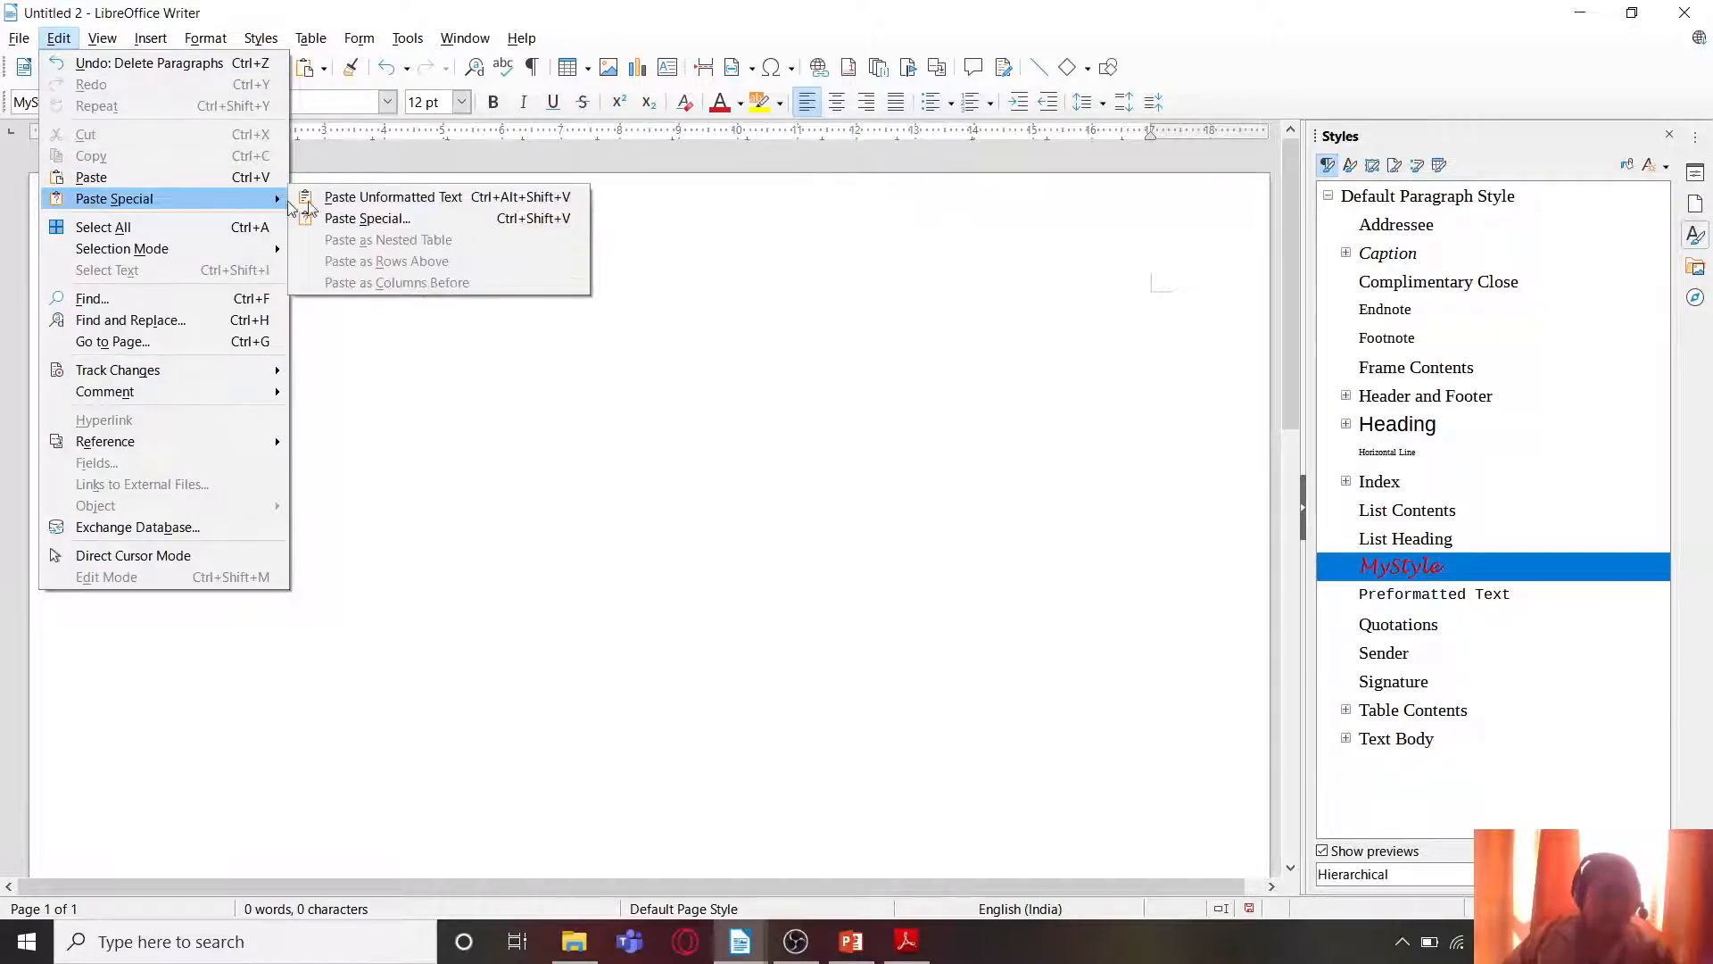
left_click(366, 204)
scroll(946, 526, "up", 4)
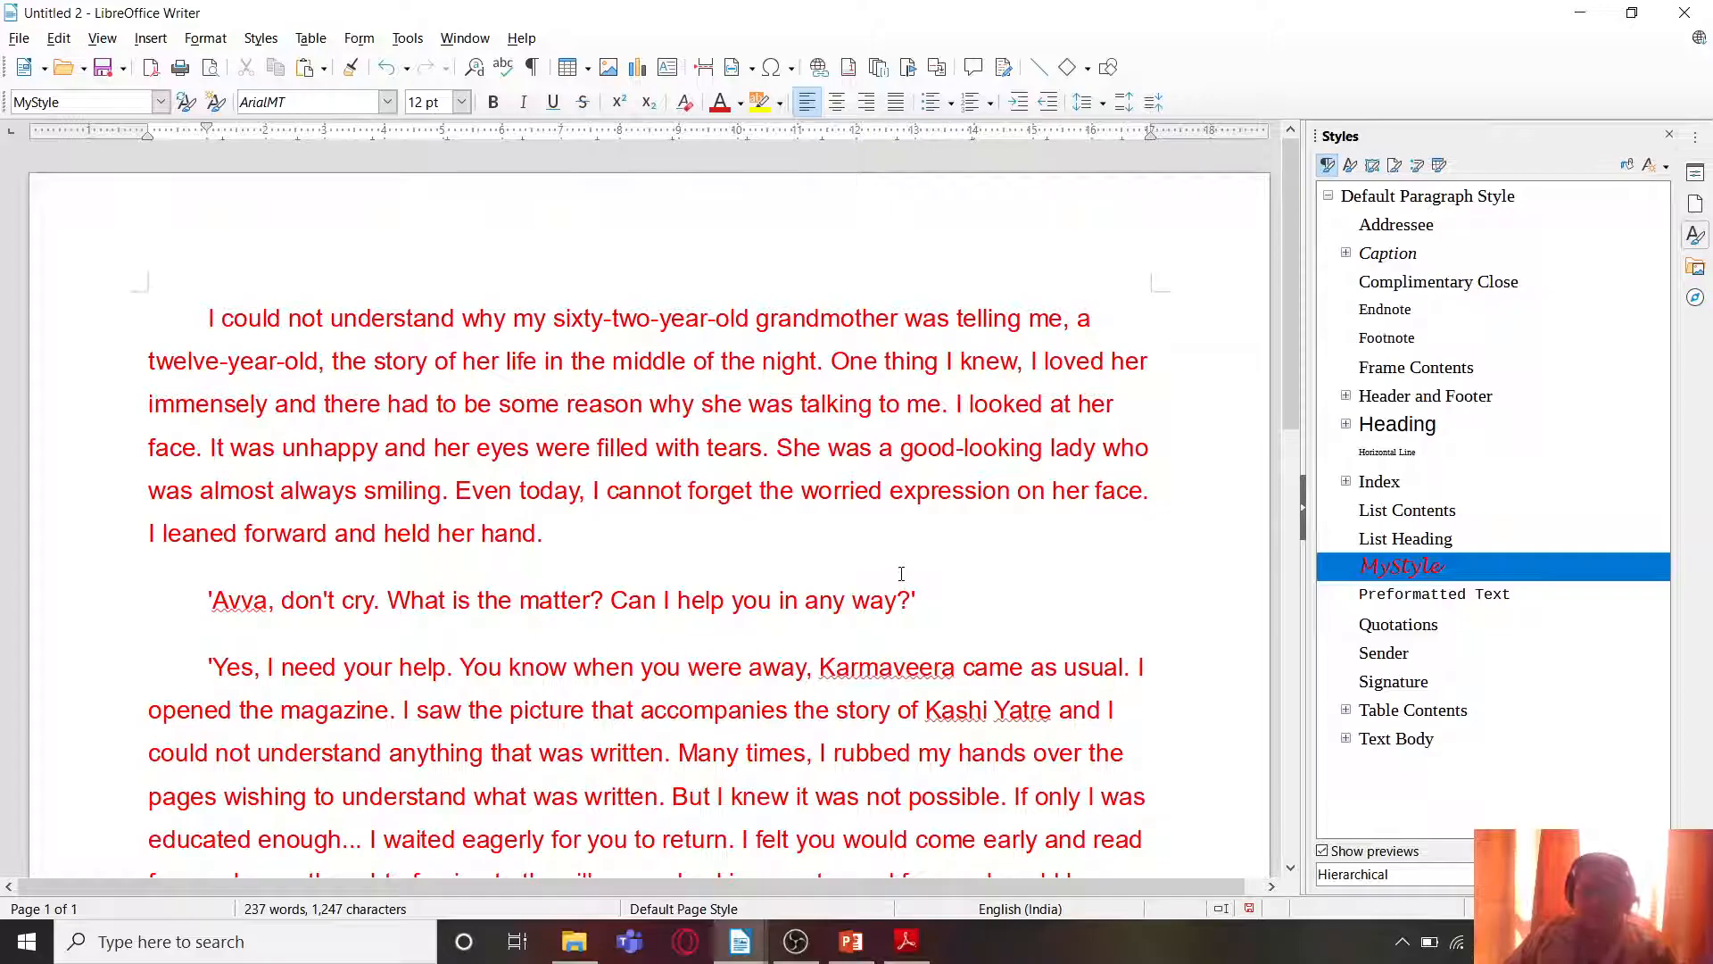
Step: Reapply MyStyle to the "'Avva, don't cry" paragraph and to the first paragraph of the pasted text
scroll(902, 574, "down", 4)
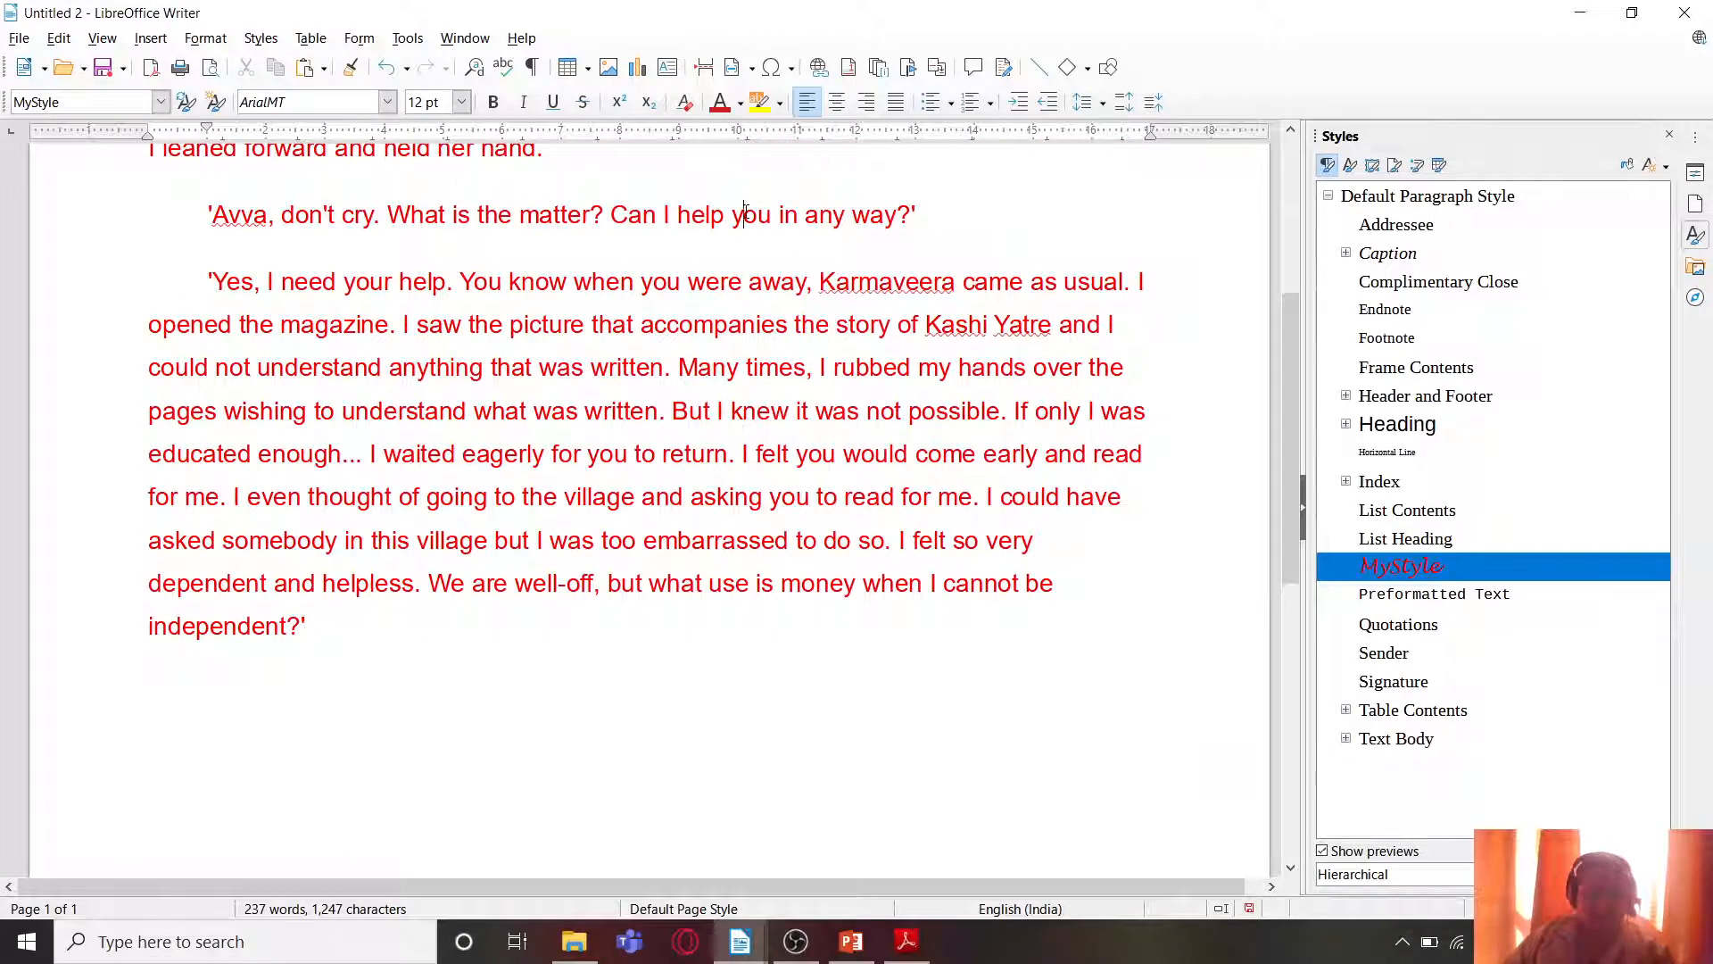
double_click(1384, 564)
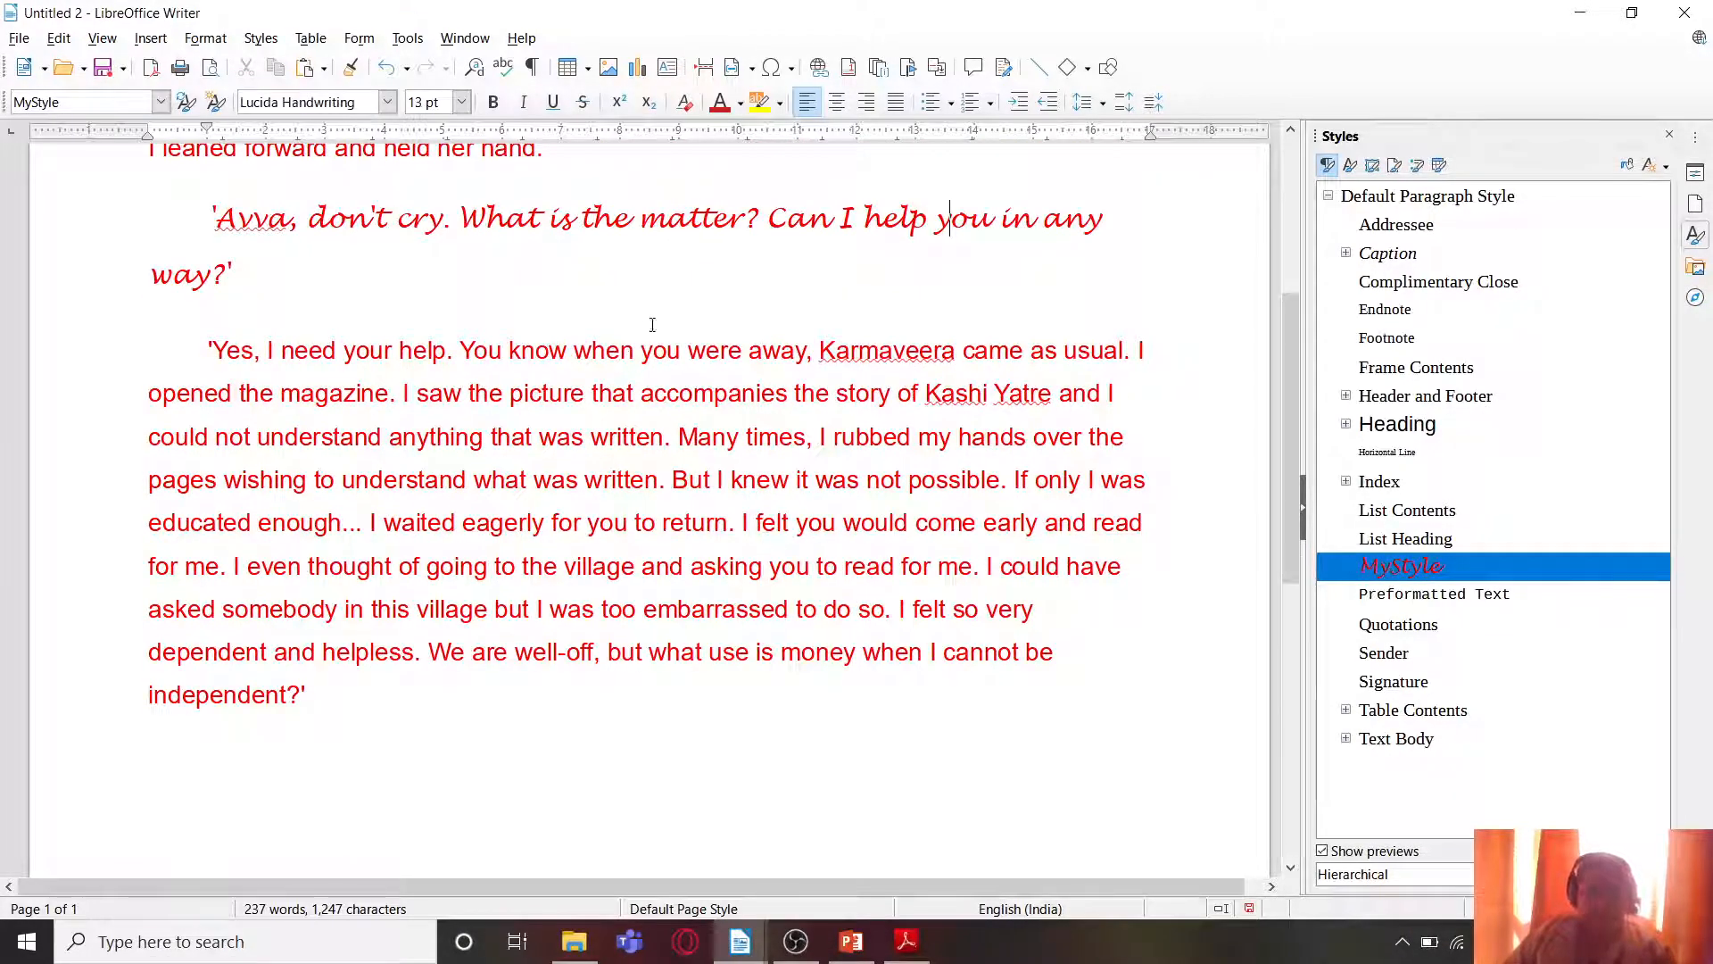
scroll(355, 324, "up", 1)
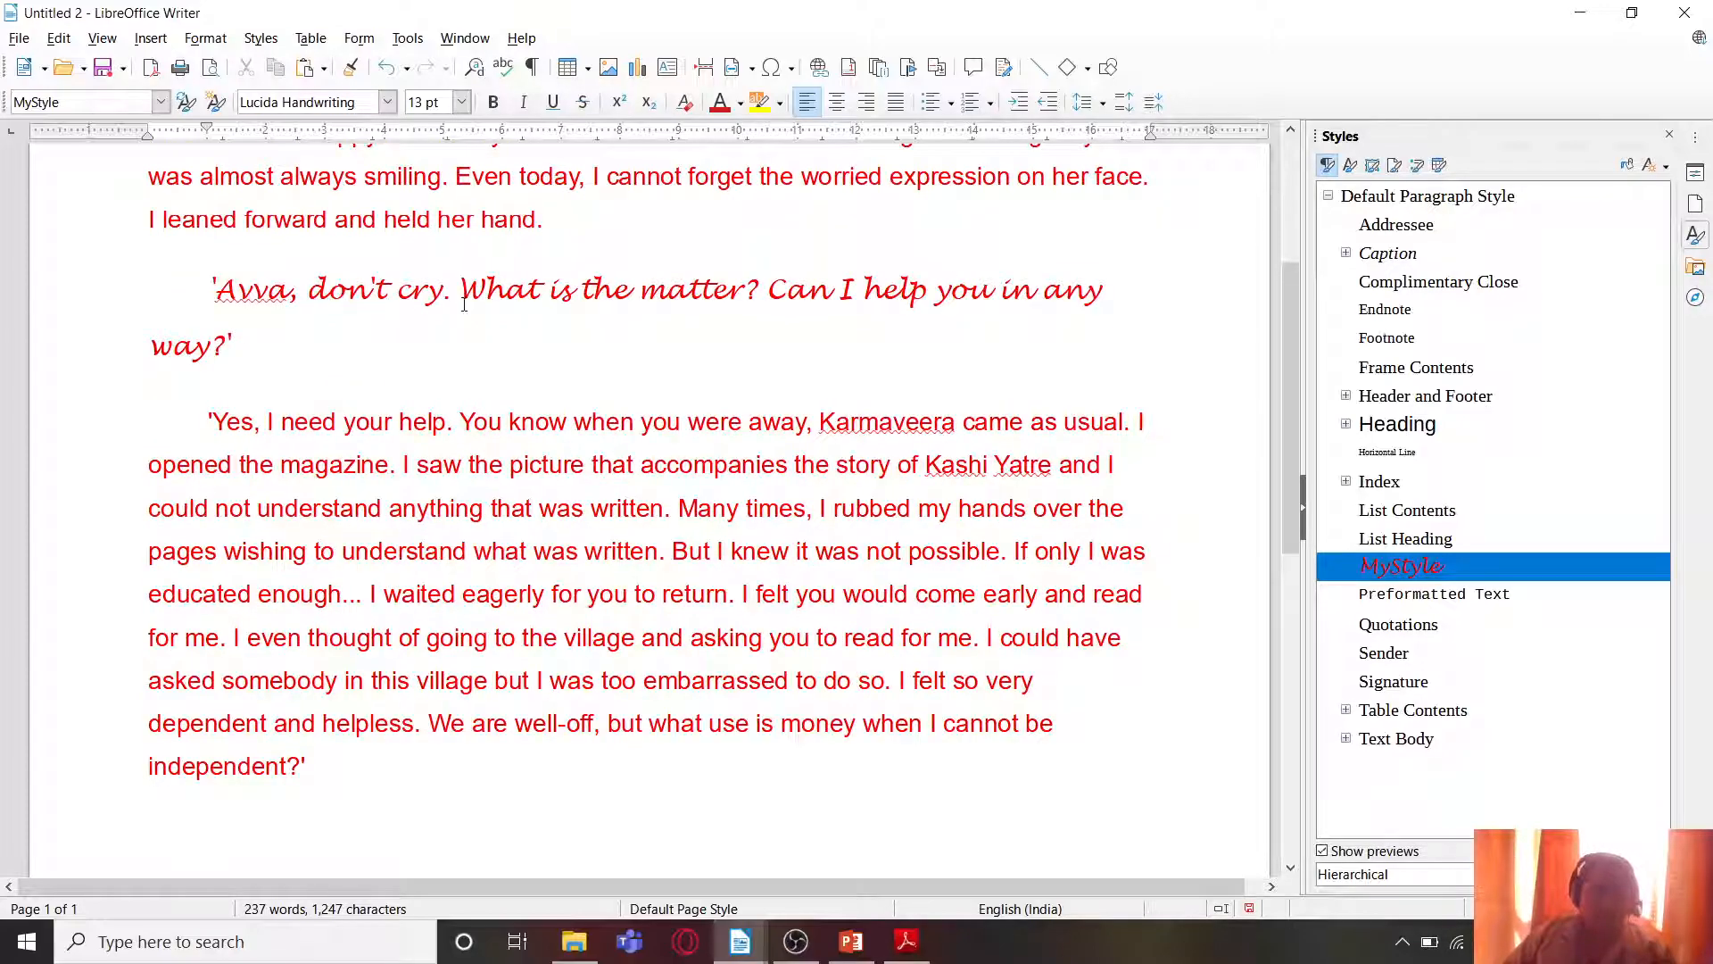
scroll(489, 287, "up", 3)
double_click(1393, 565)
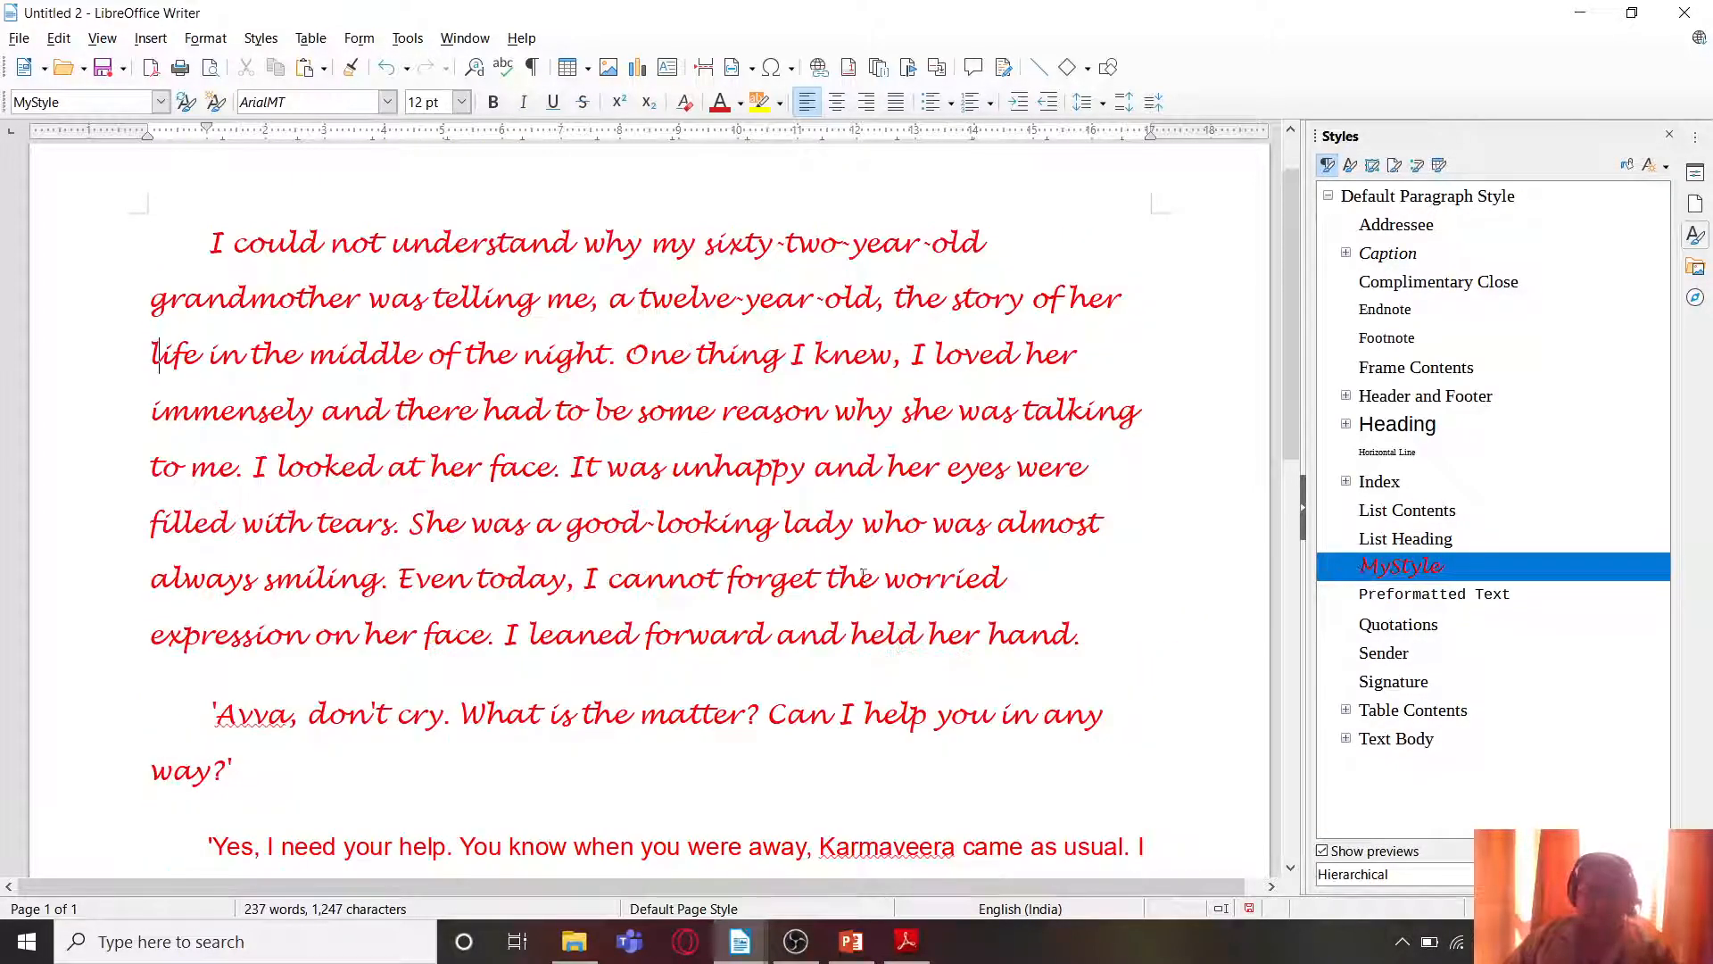
scroll(834, 585, "down", 4)
scroll(834, 585, "up", 5)
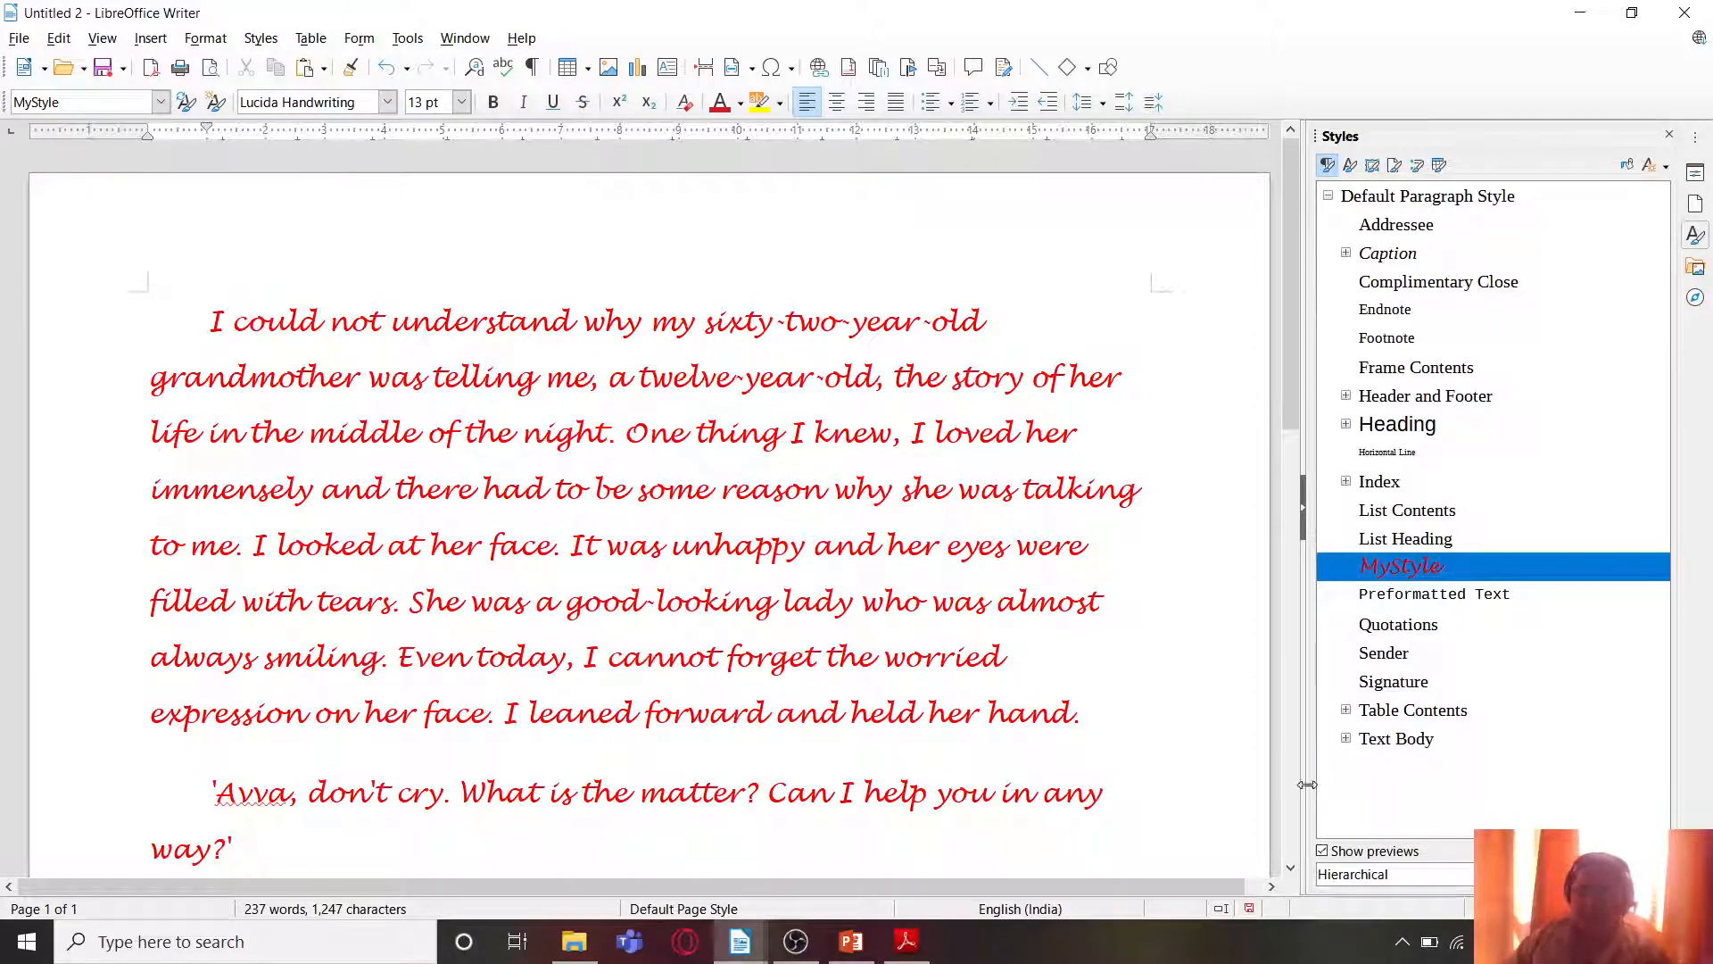
Step: Try to close the Untitled 2 document
left_click(1684, 14)
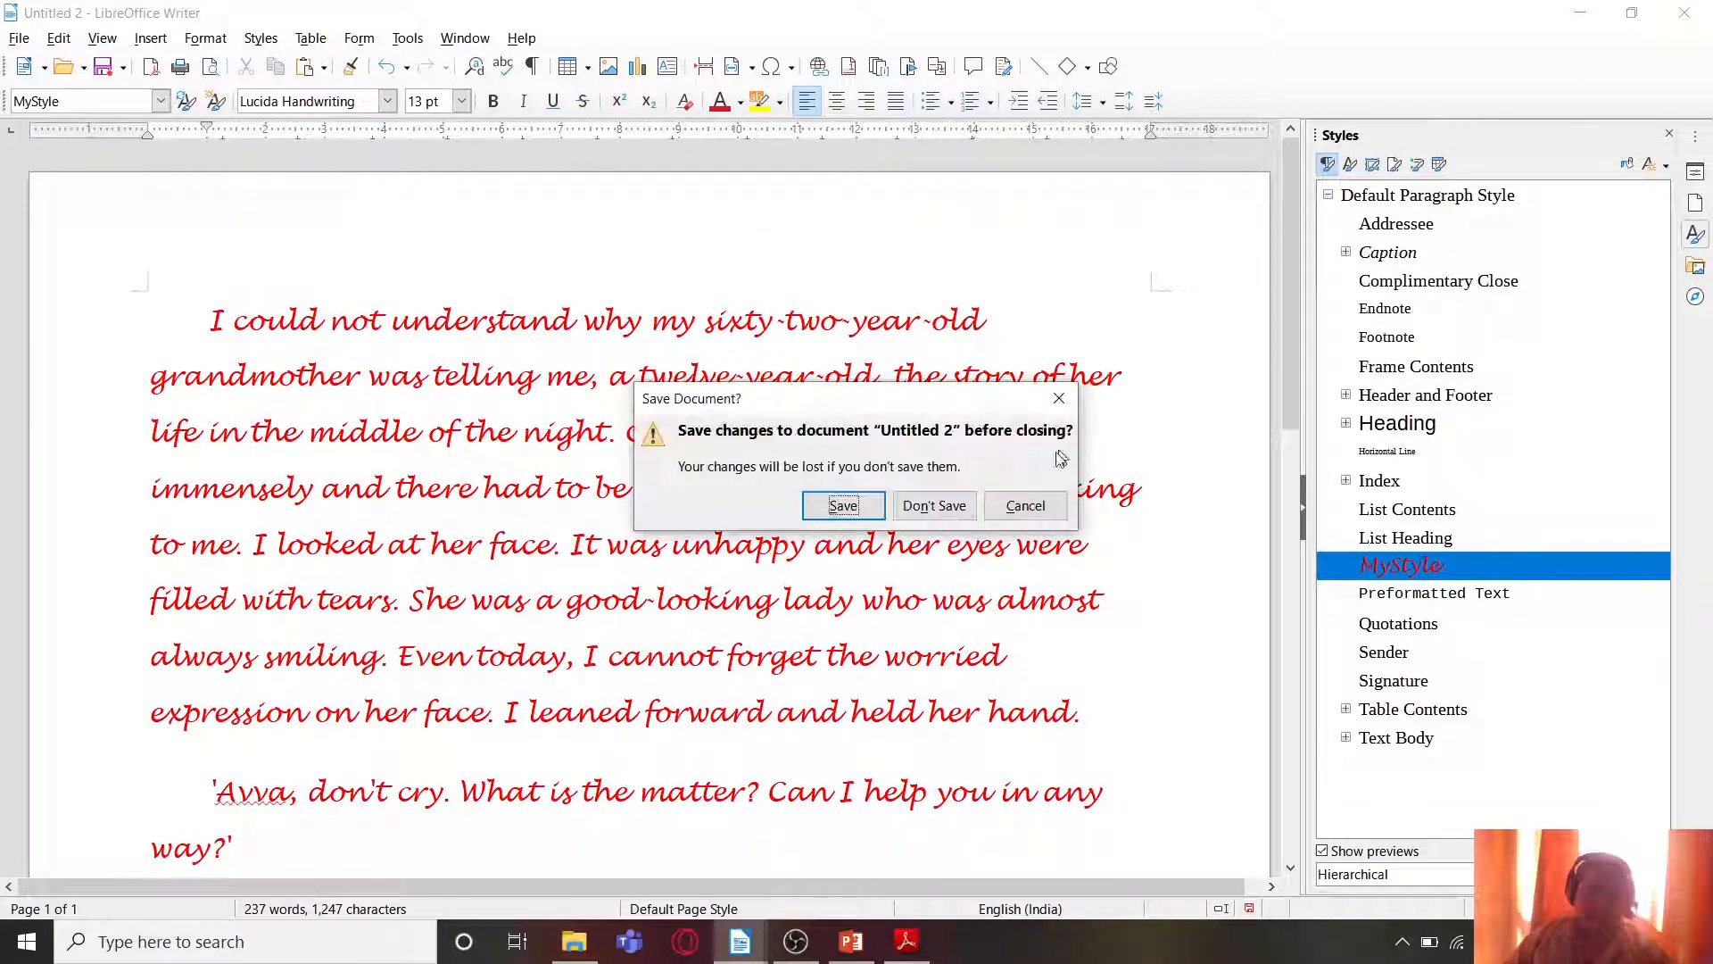
left_click(923, 513)
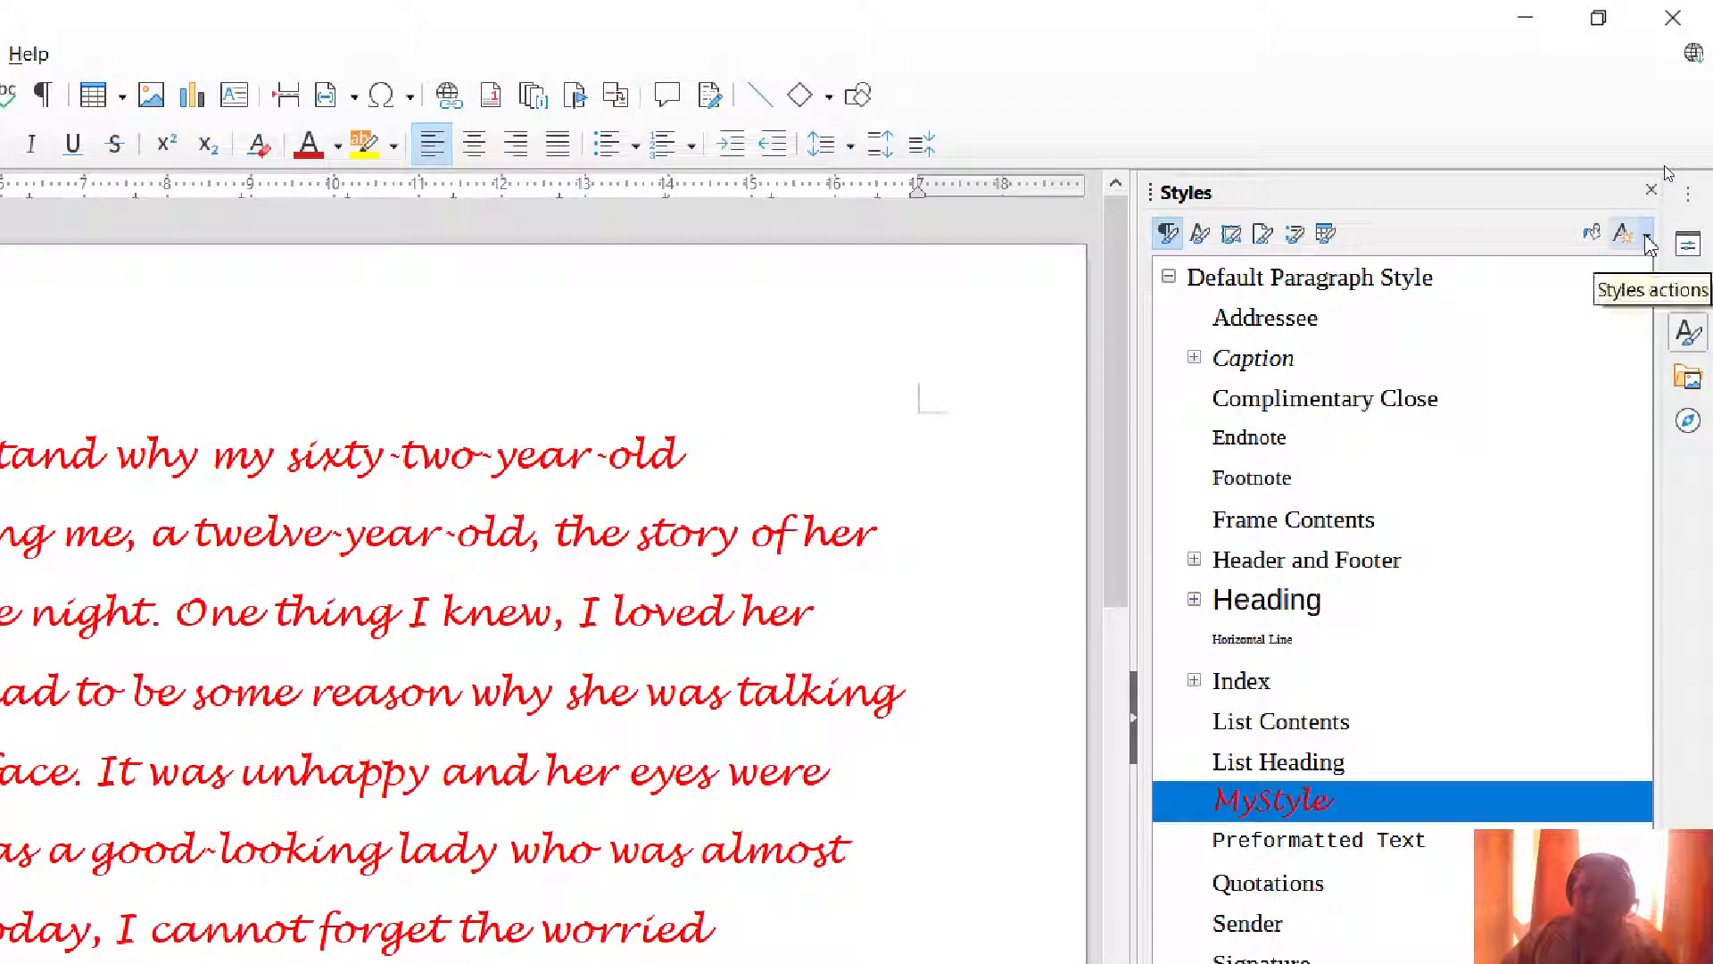
Step: Load the text styles of the Modern business letter serif template from Business Correspondence and look over the updated style list
left_click(1647, 240)
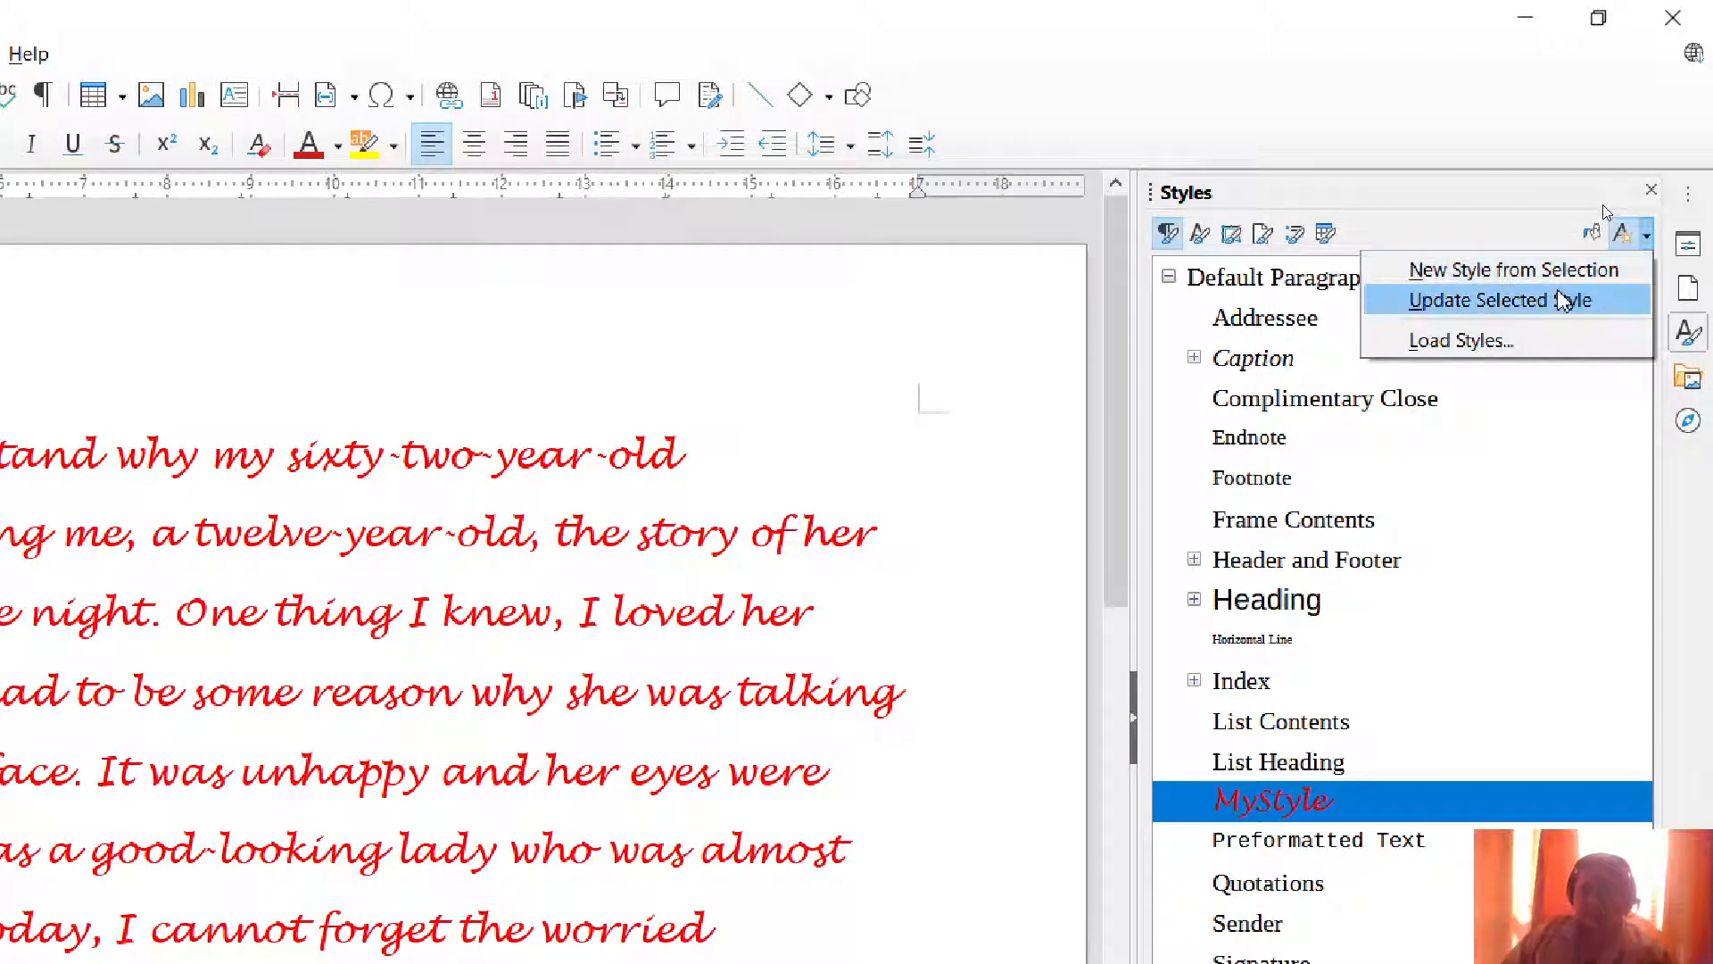
left_click(1460, 341)
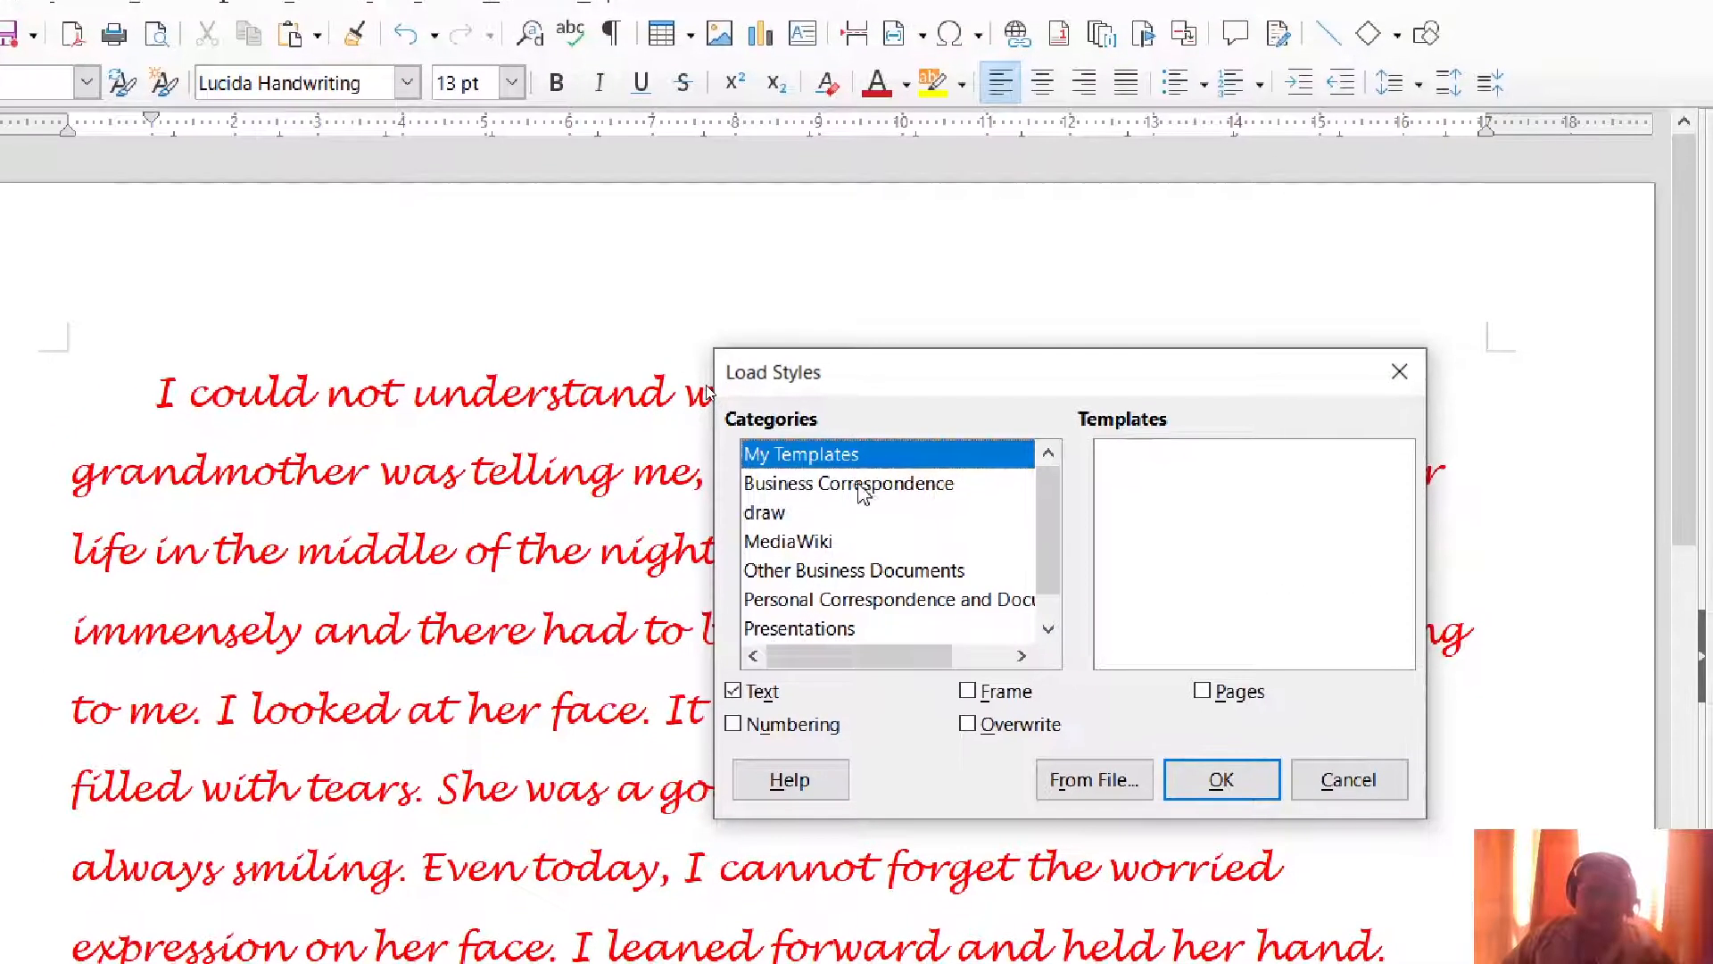
left_click(862, 486)
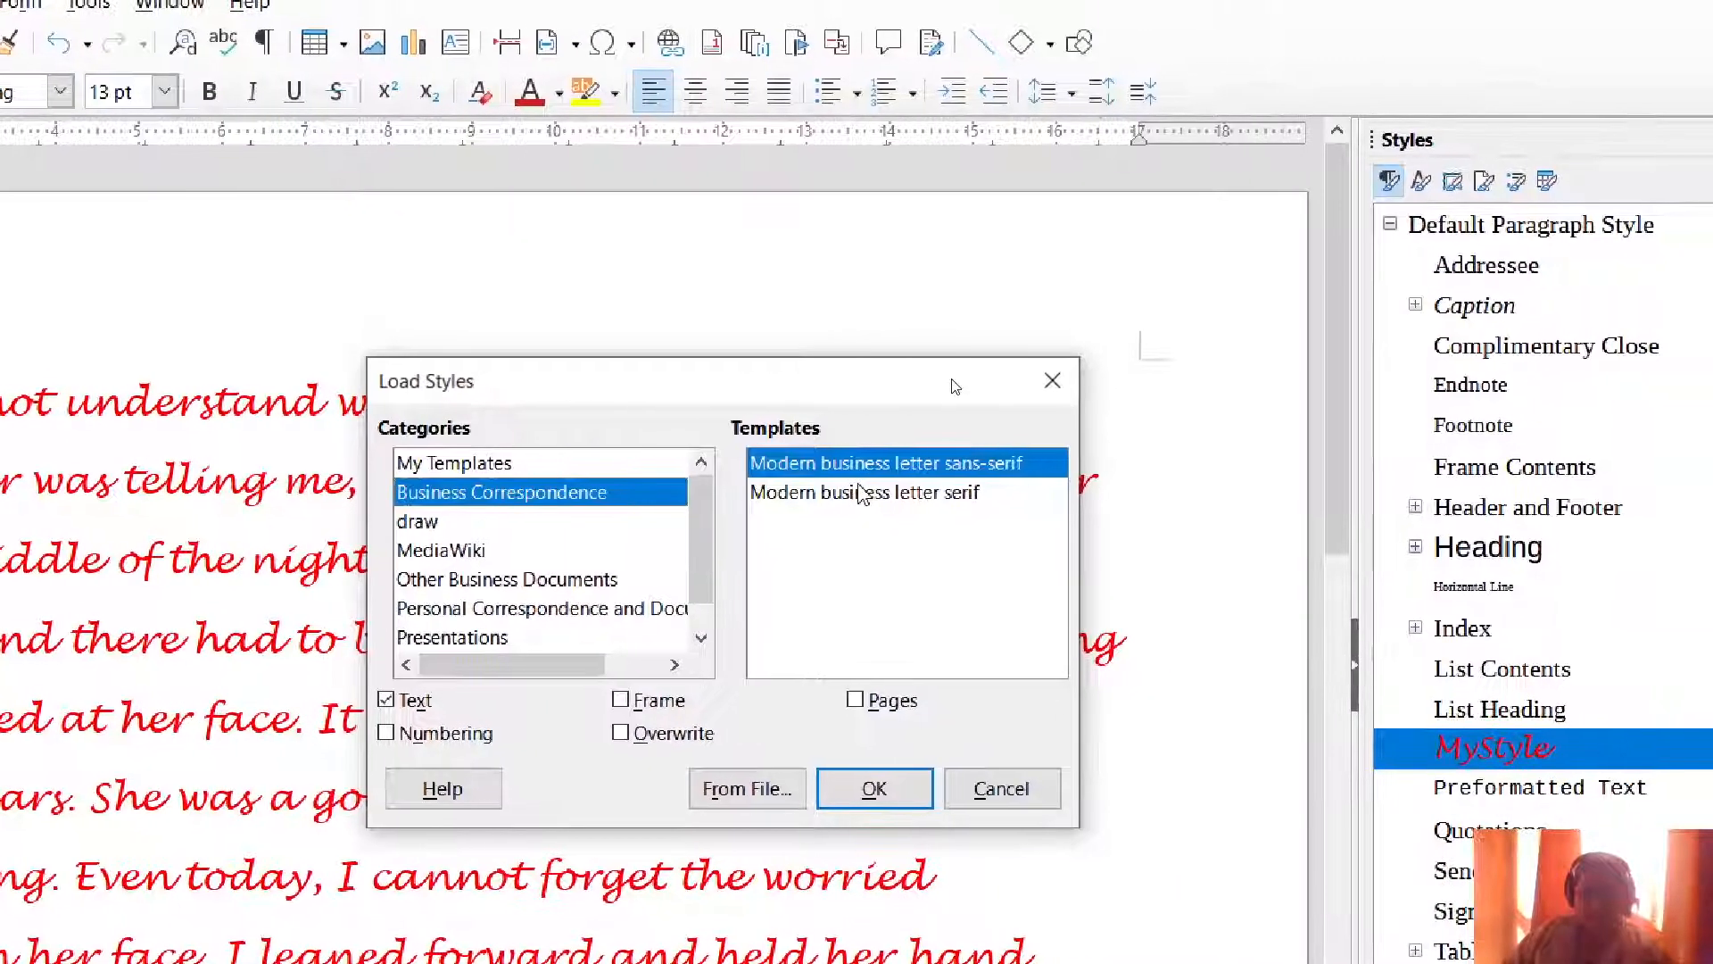
left_click(862, 493)
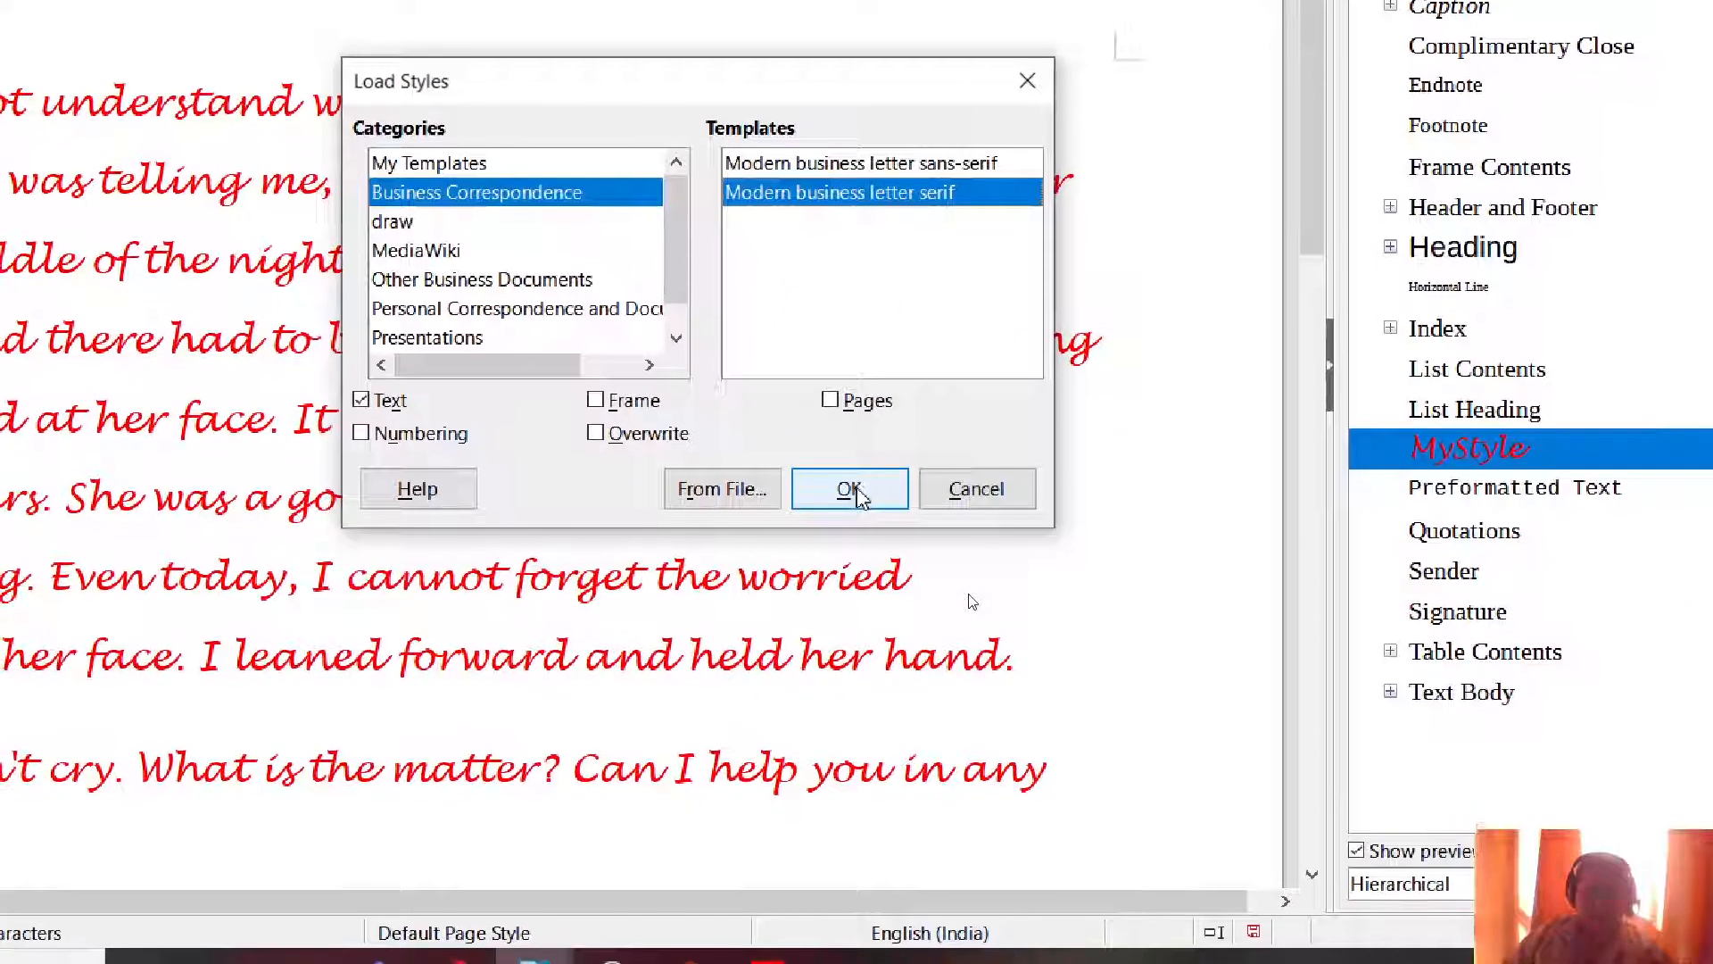
left_click(774, 763)
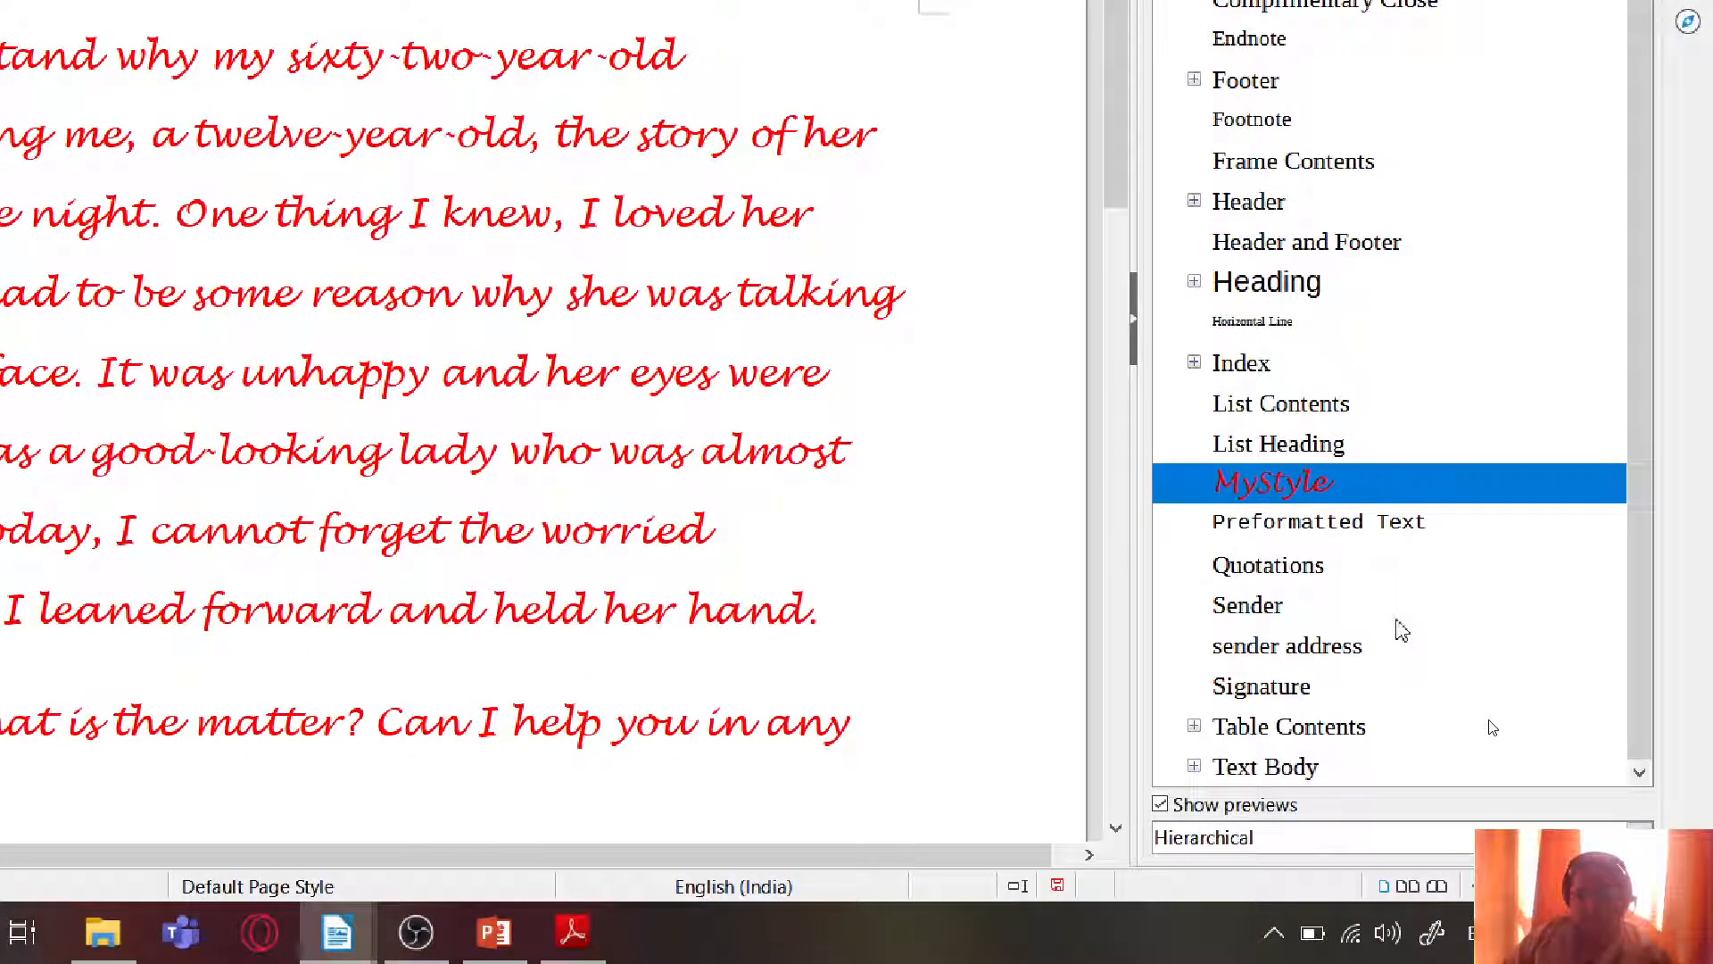
scroll(1401, 616, "up", 1)
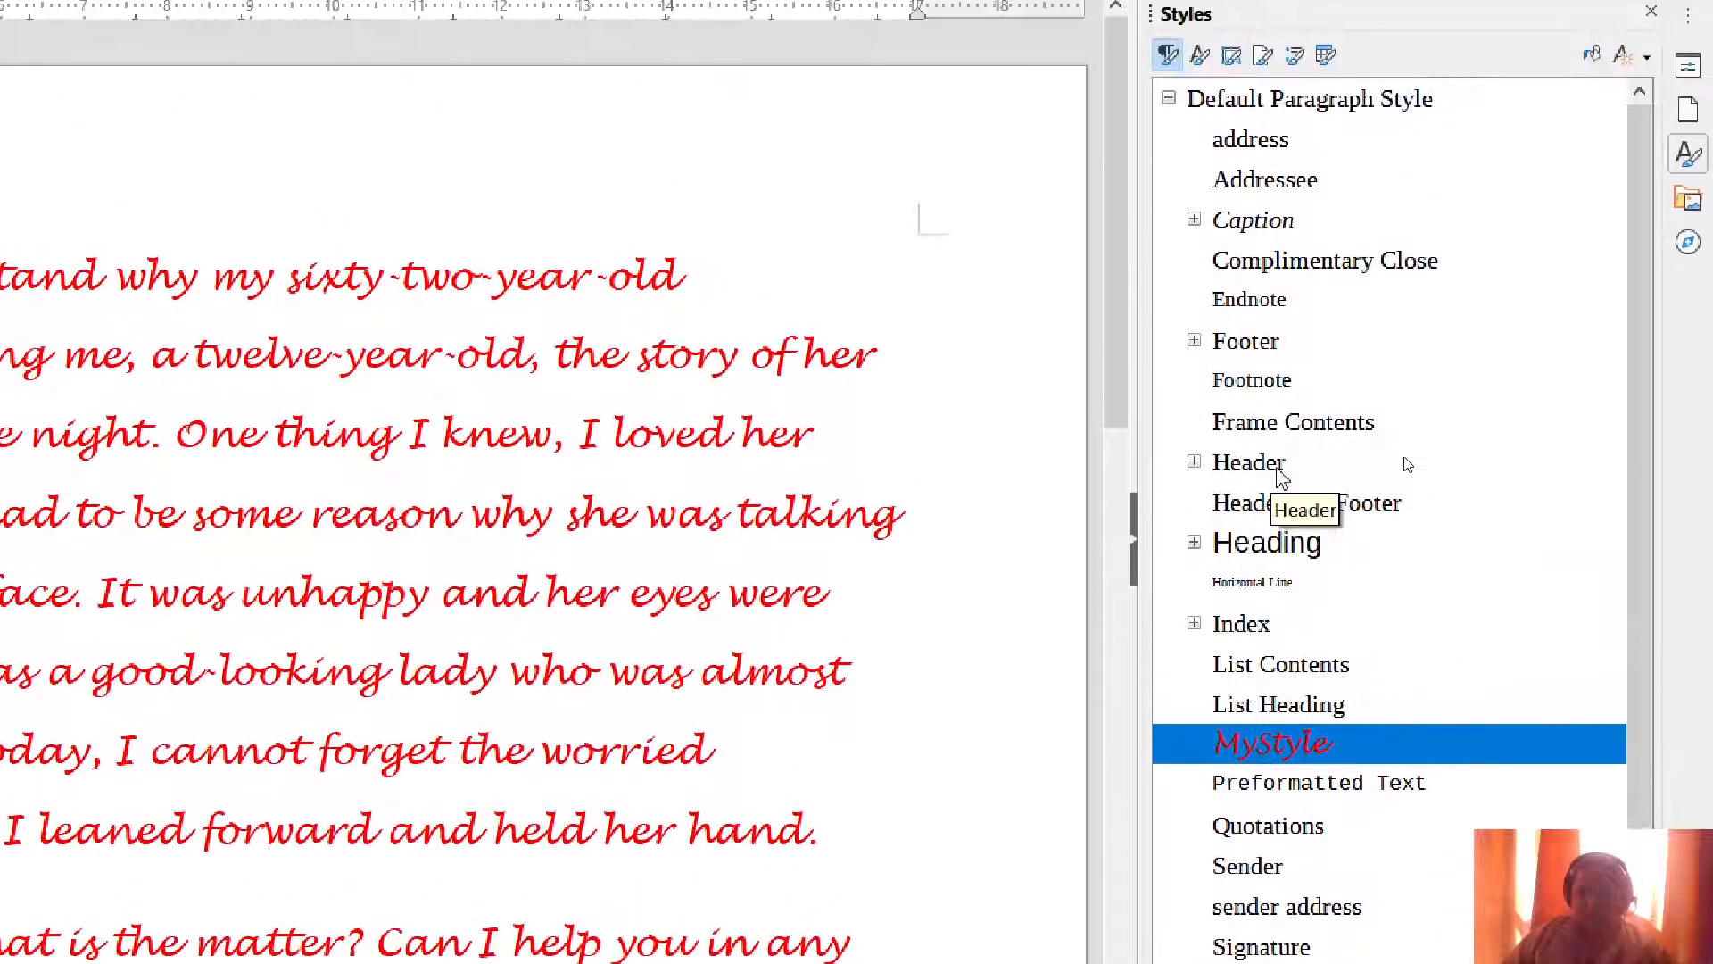
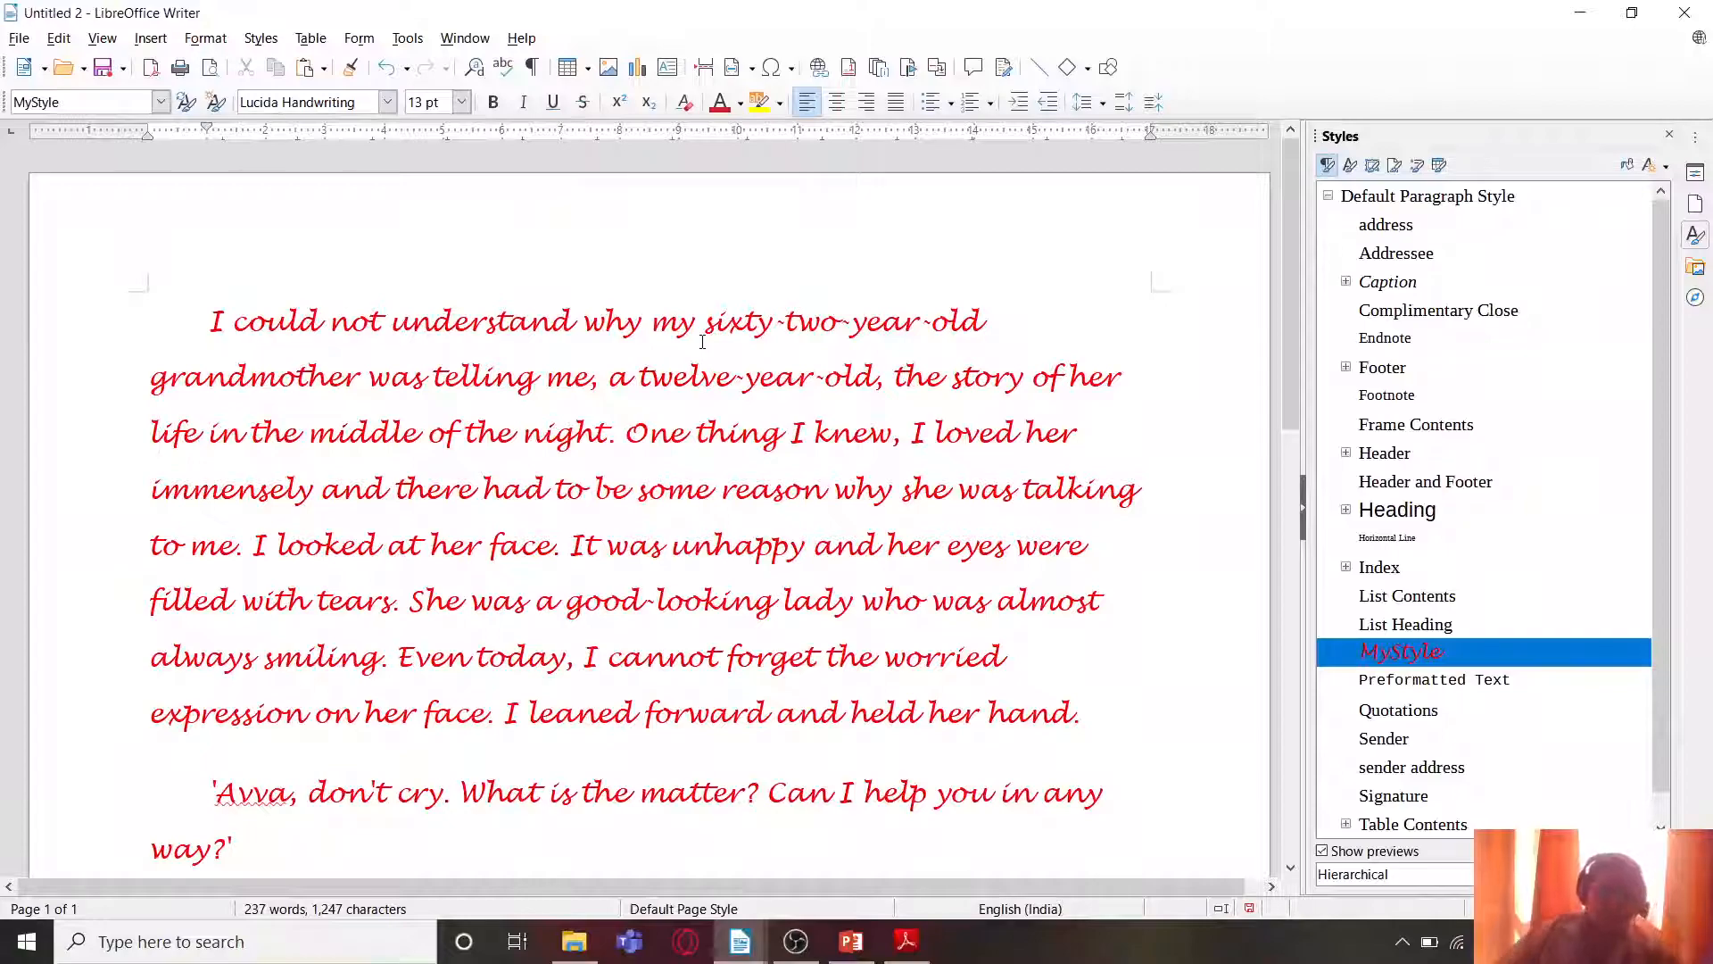
Step: Insert a page header for the Default Page Style
left_click(154, 39)
mouse_move(244, 629)
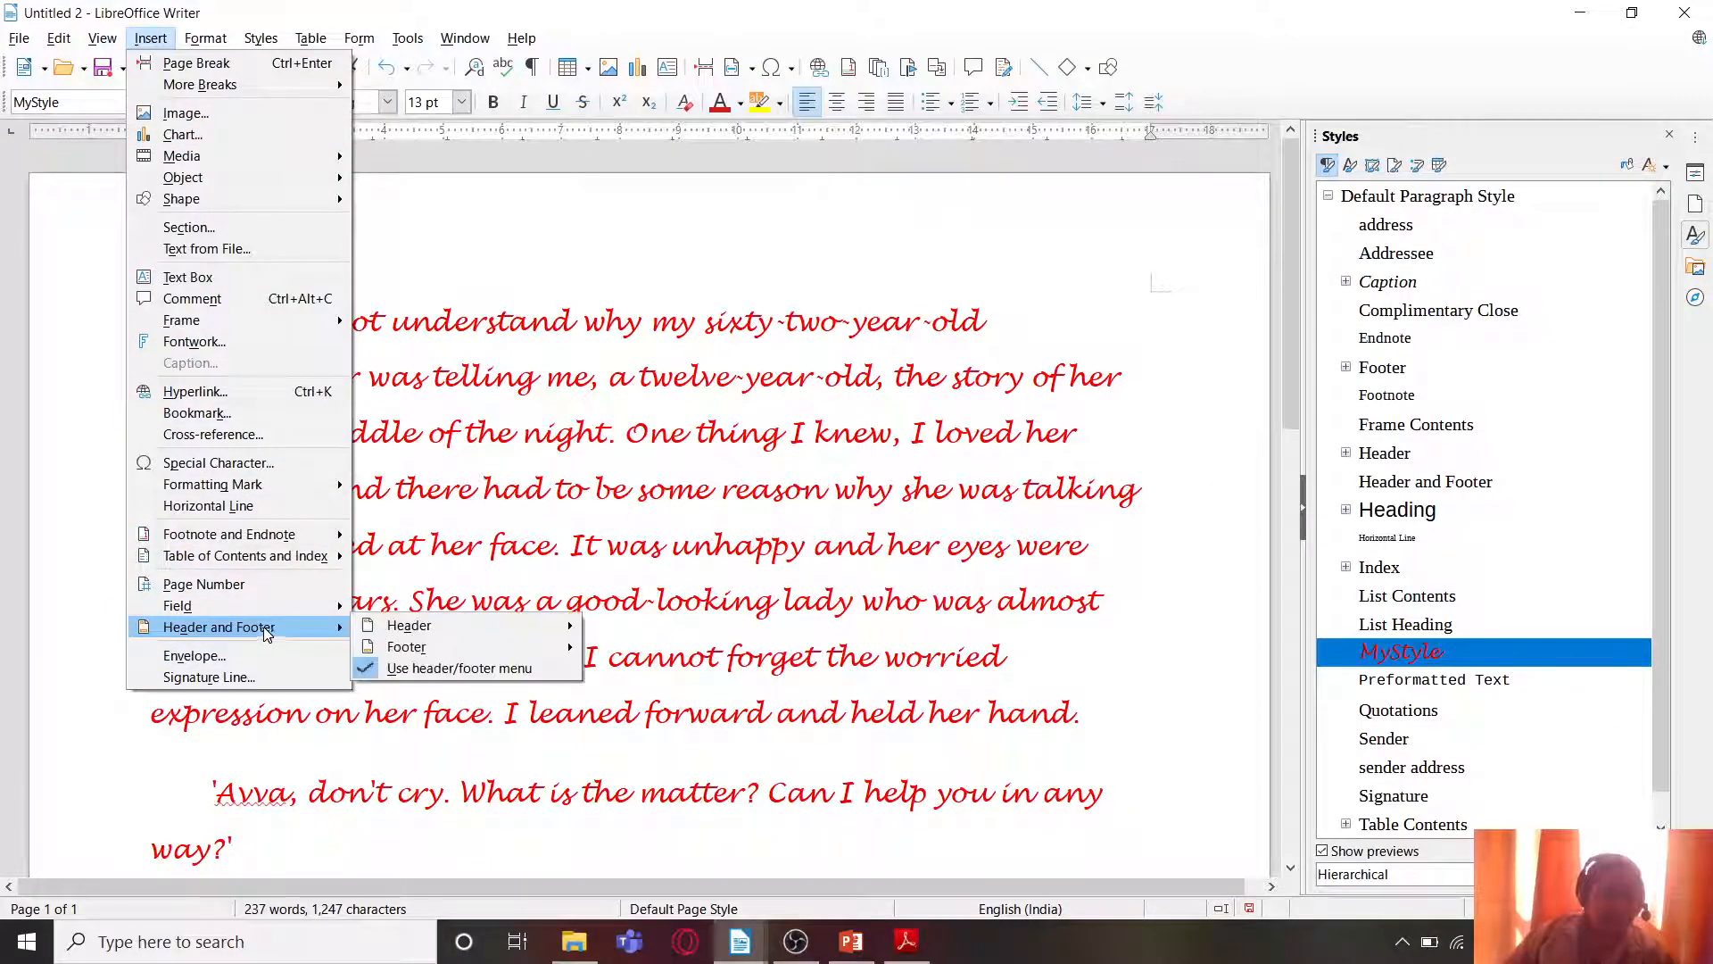
mouse_move(437, 633)
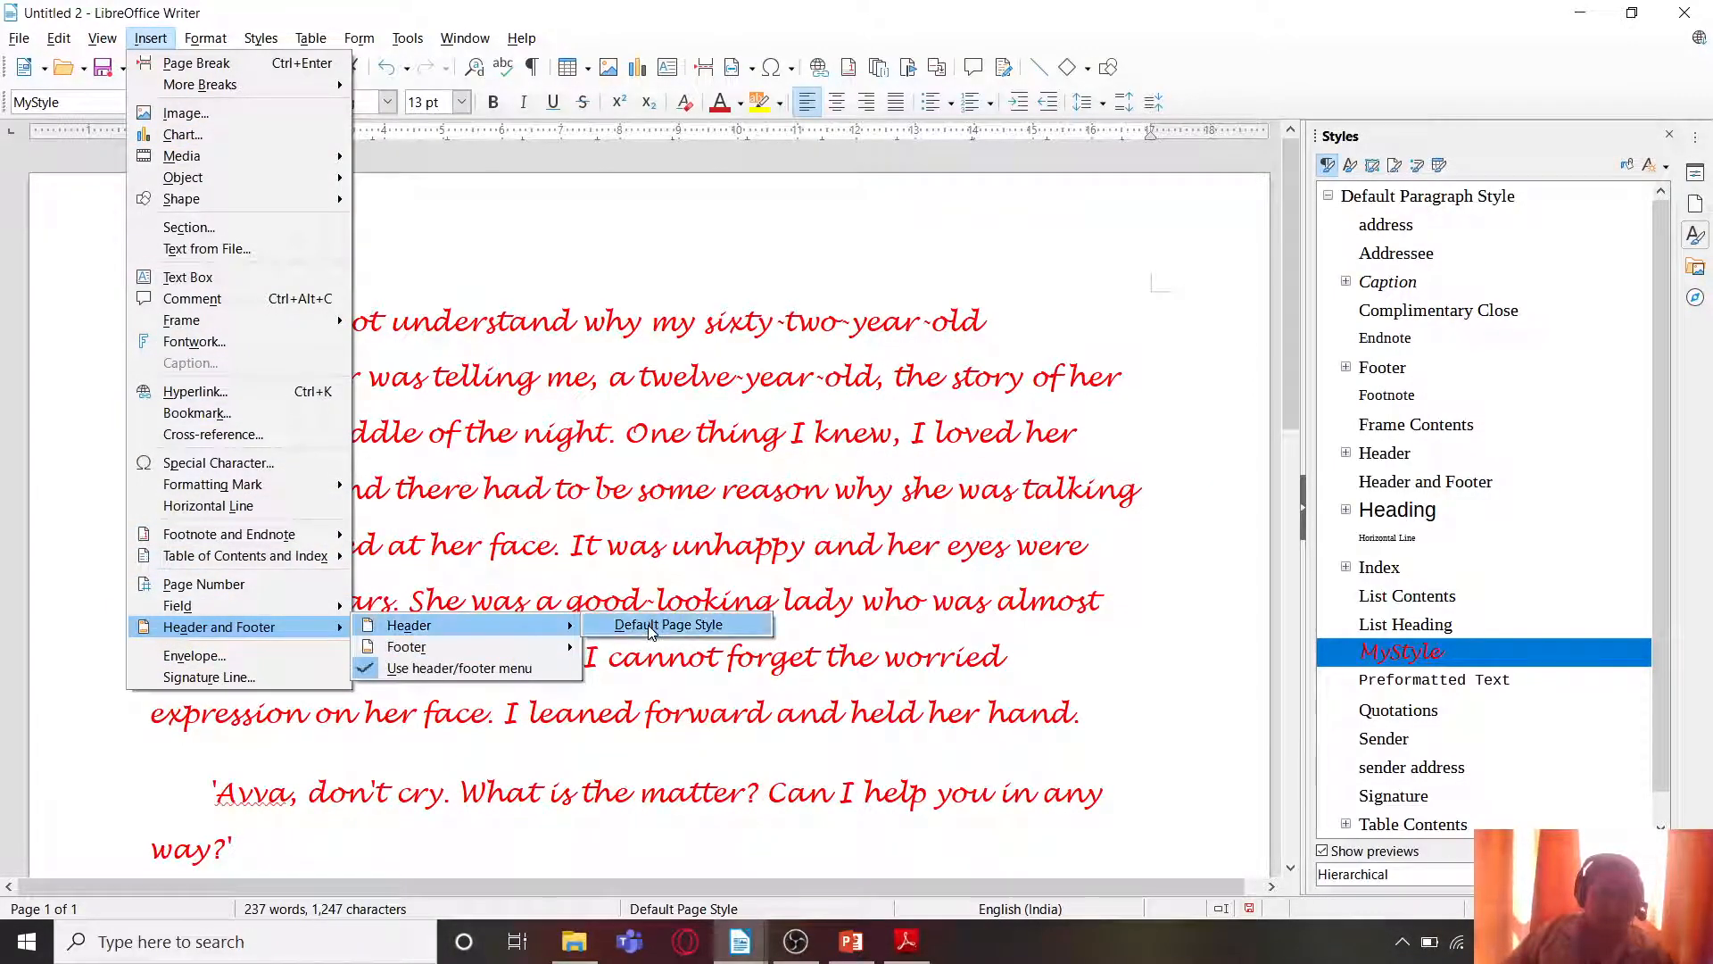
mouse_move(522, 652)
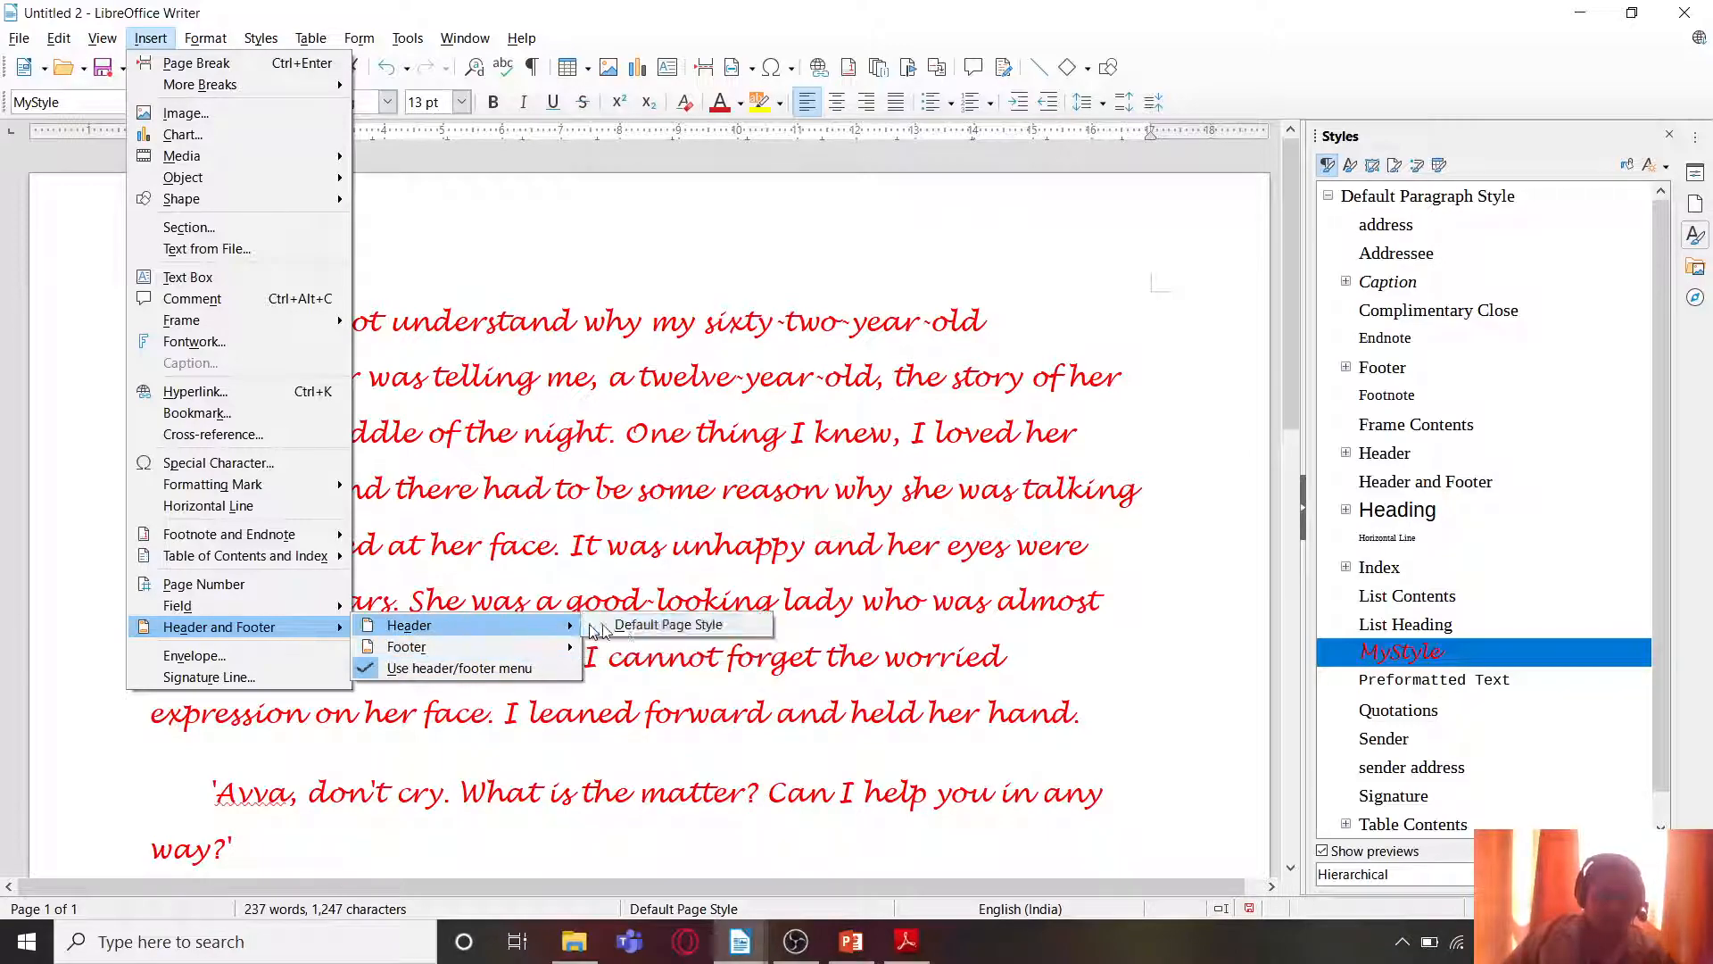
left_click(631, 630)
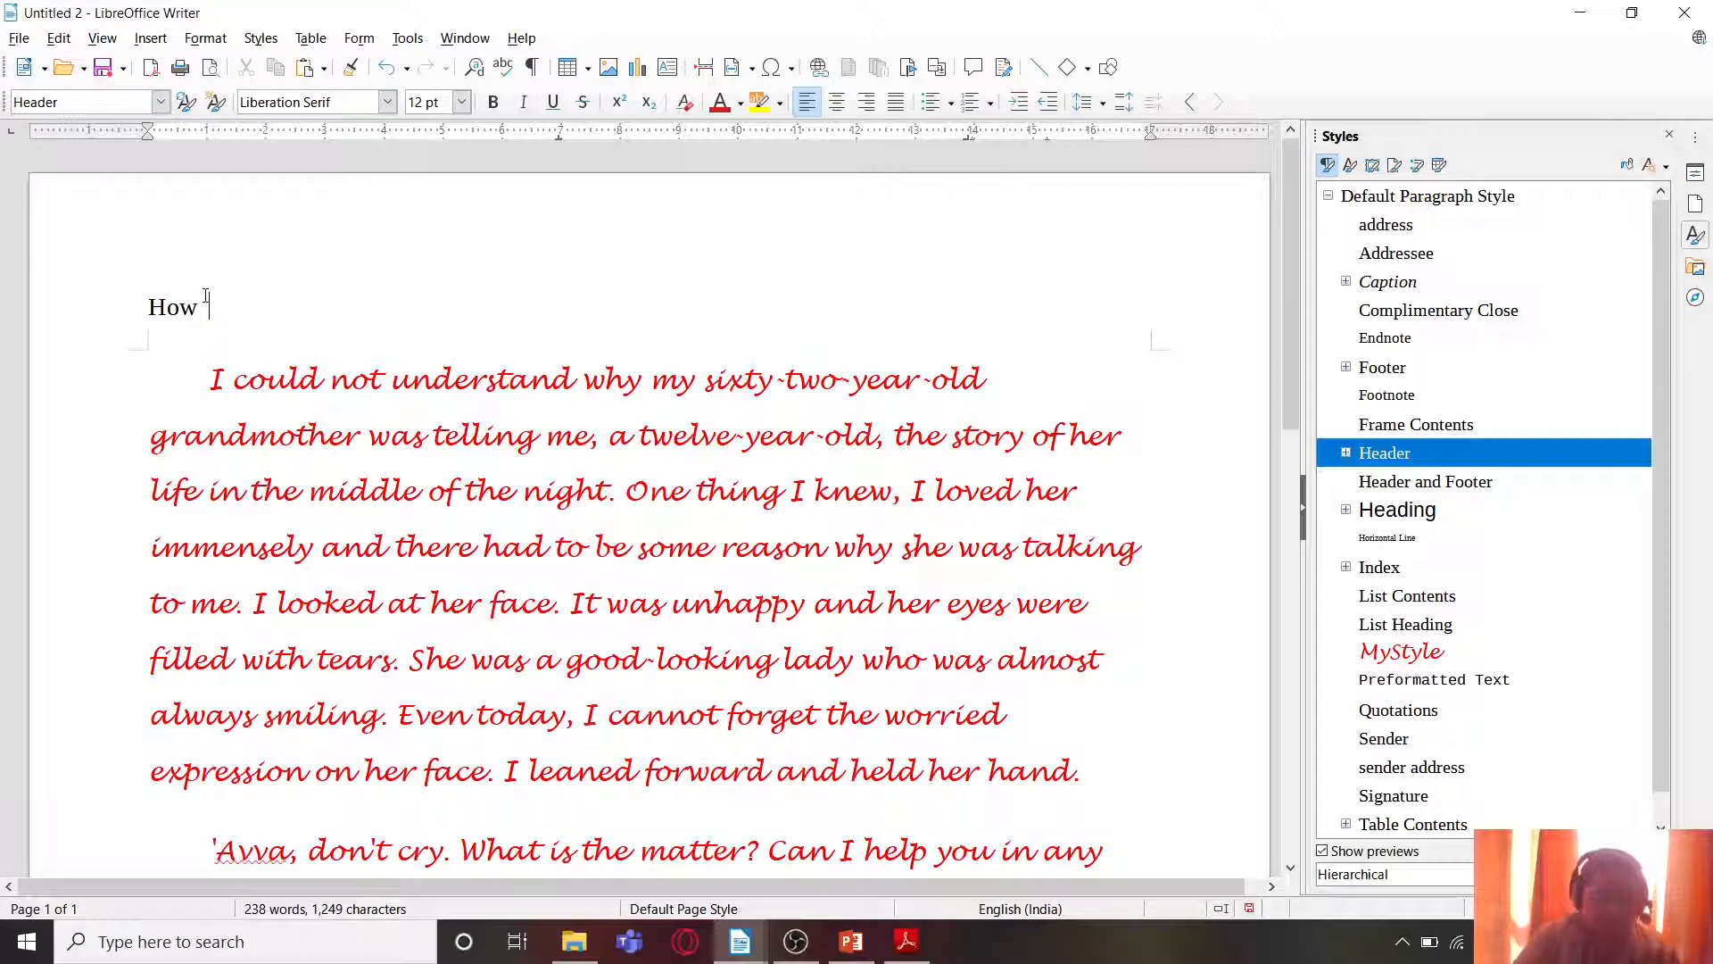
Step: Enter "How I taught my grandmother?" as the header text and apply the Header and Footer paragraph style to it
key("BackSpace")
key("BackSpace")
type("taught my grandmother?")
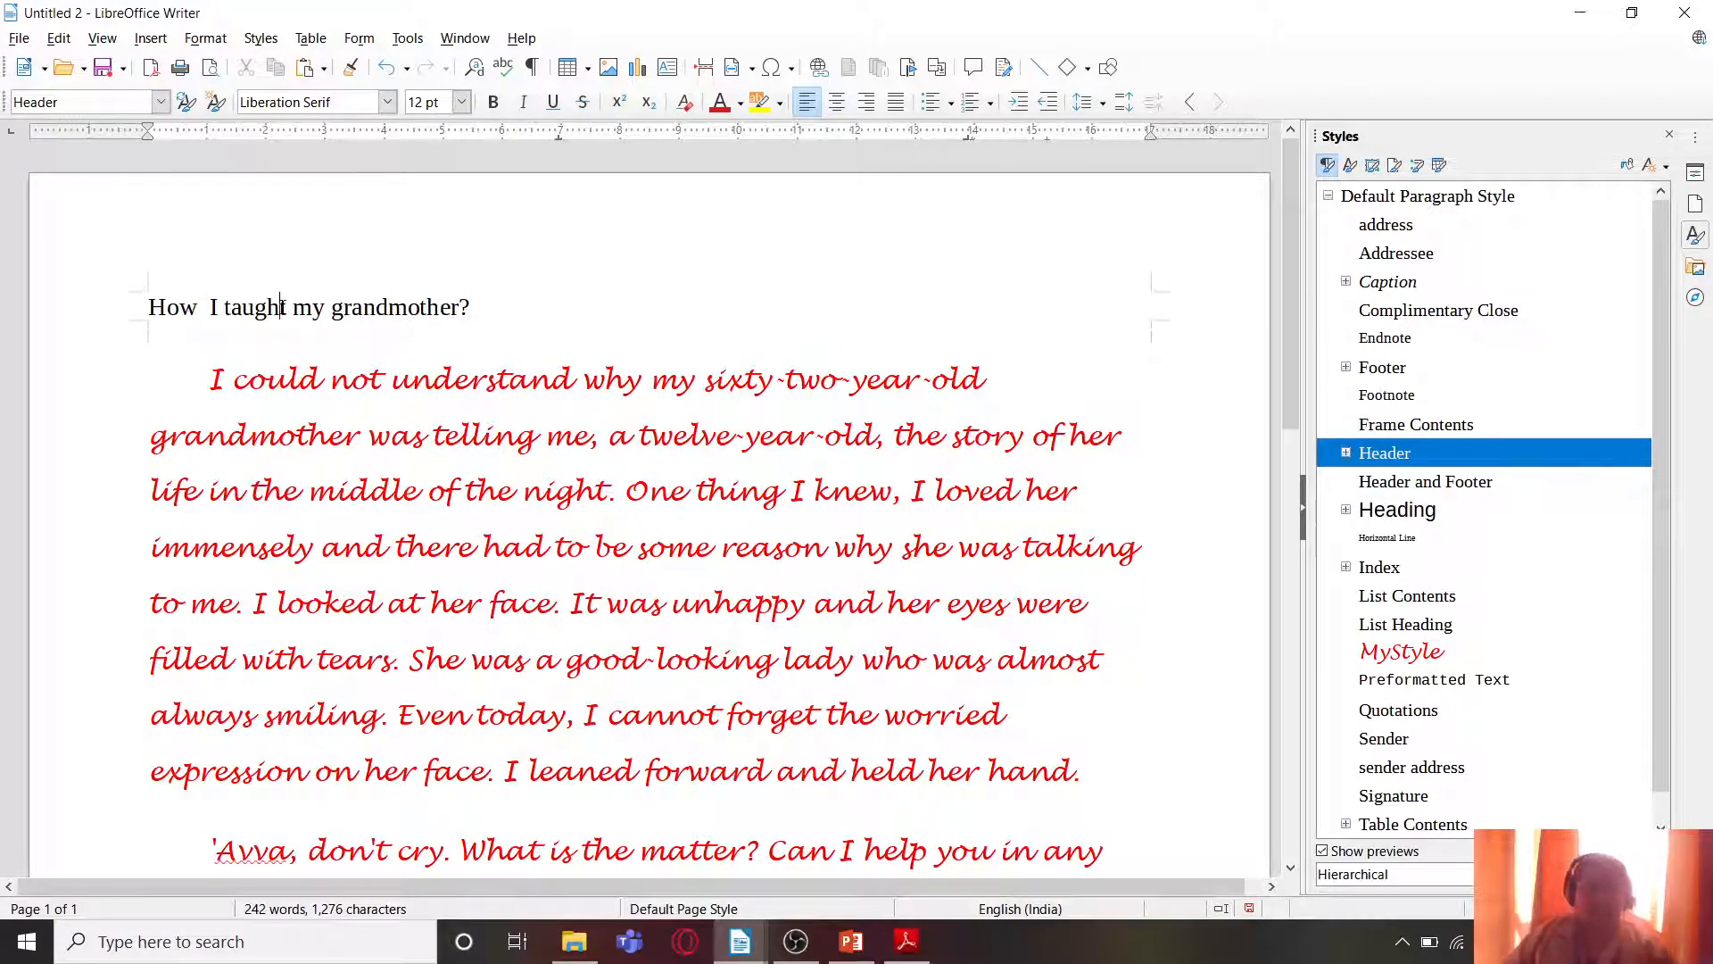
left_click(1443, 489)
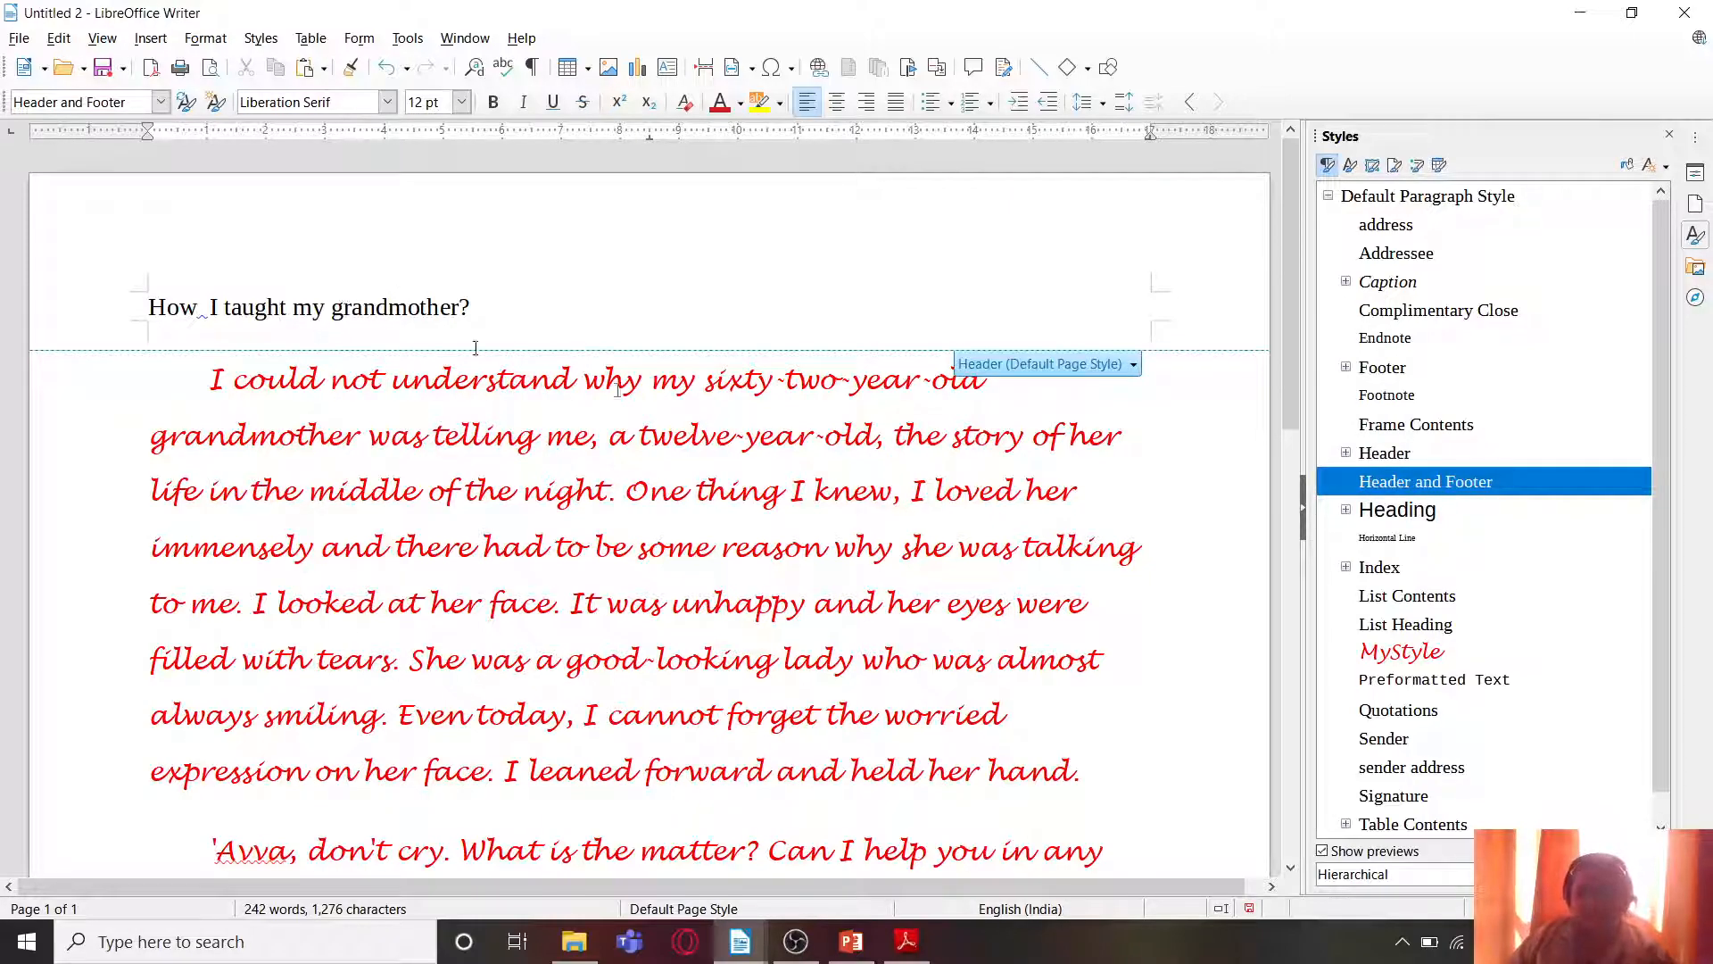
Step: Apply the Horizontal Line, Index and finally List Contents paragraph styles to the header text
scroll(1468, 575, "down", 1)
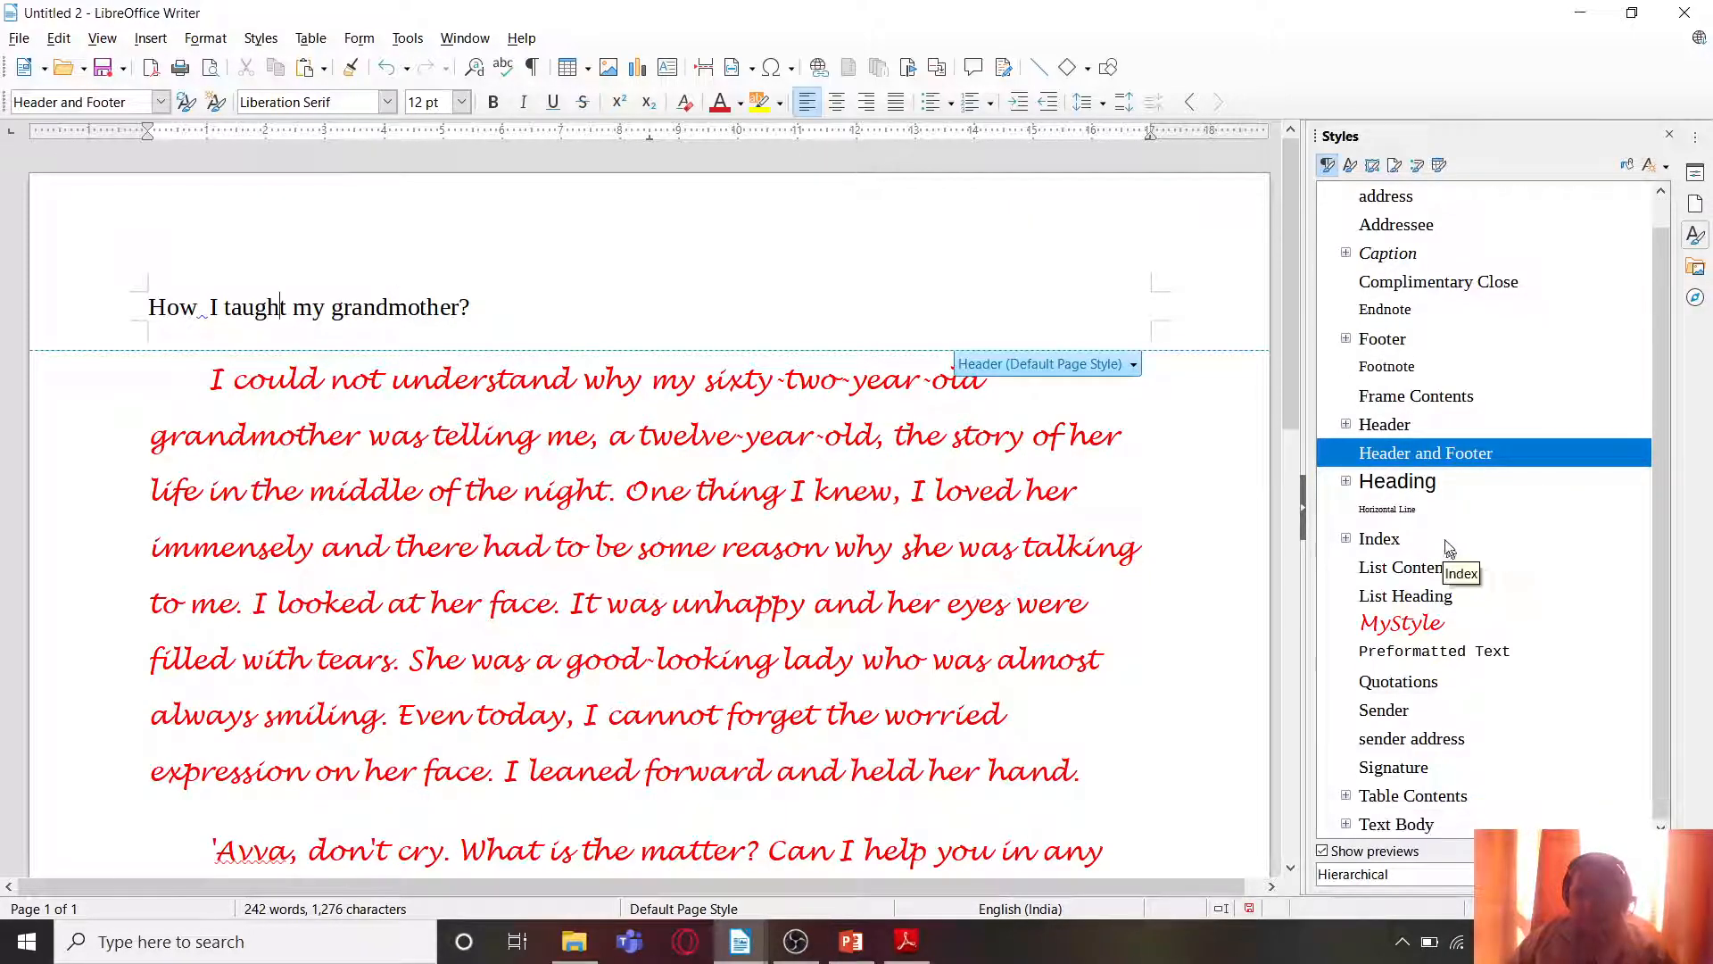
double_click(1395, 510)
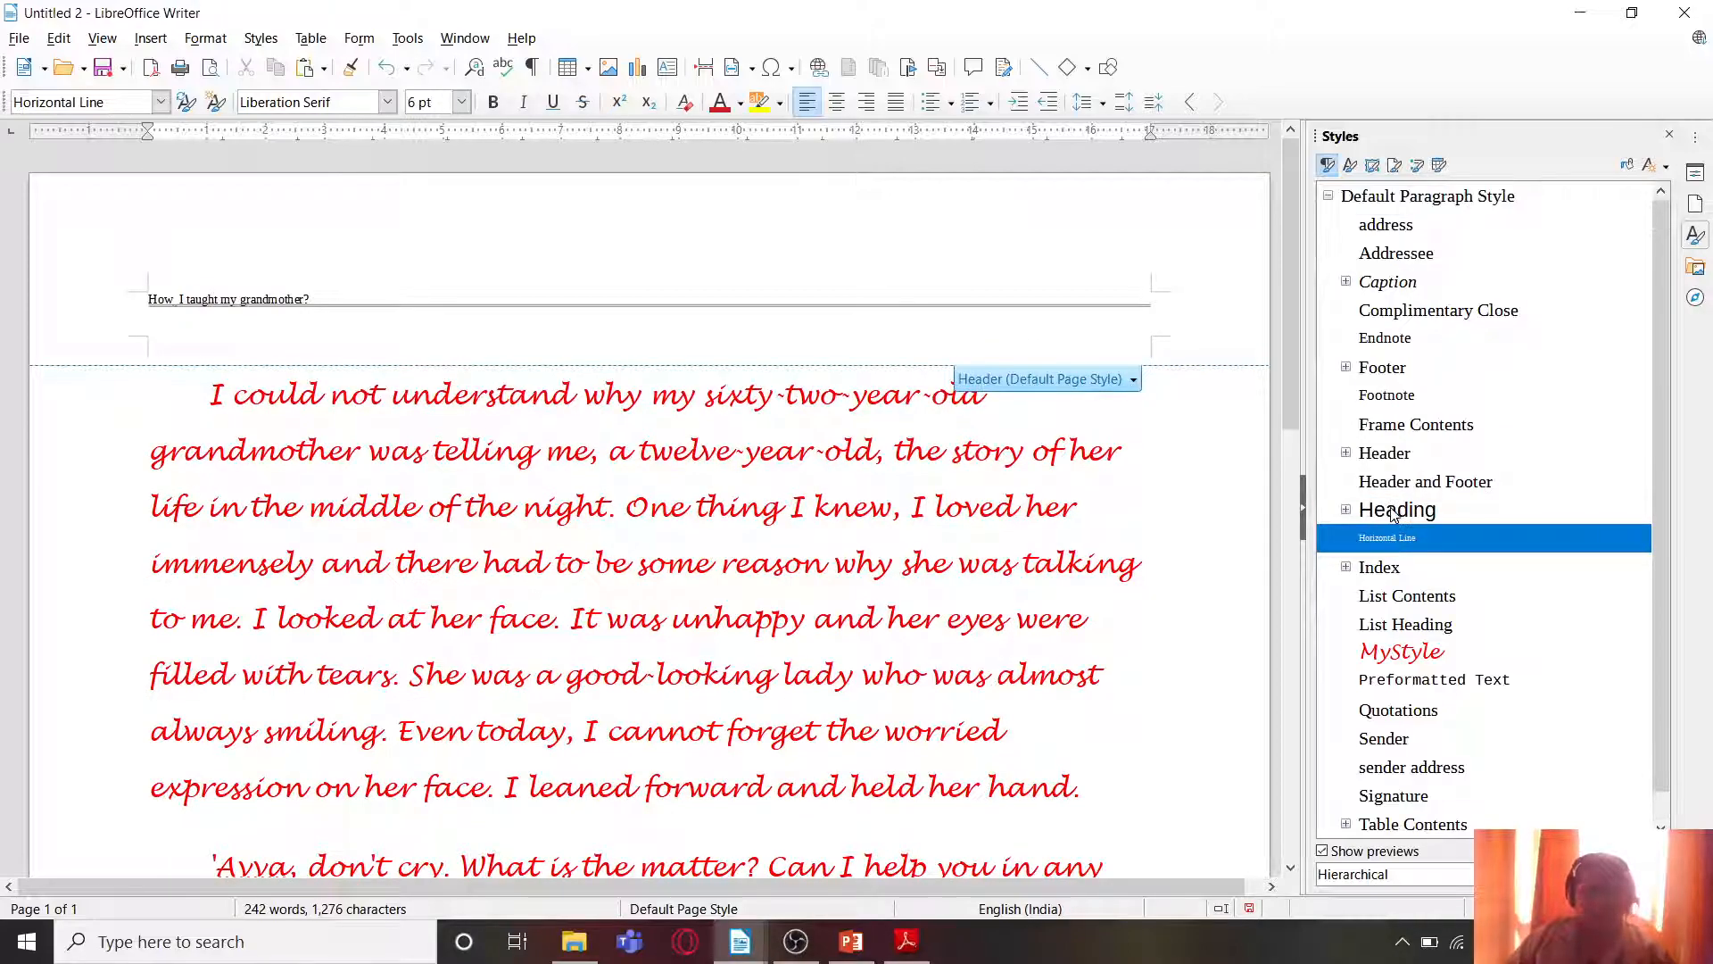
double_click(1379, 567)
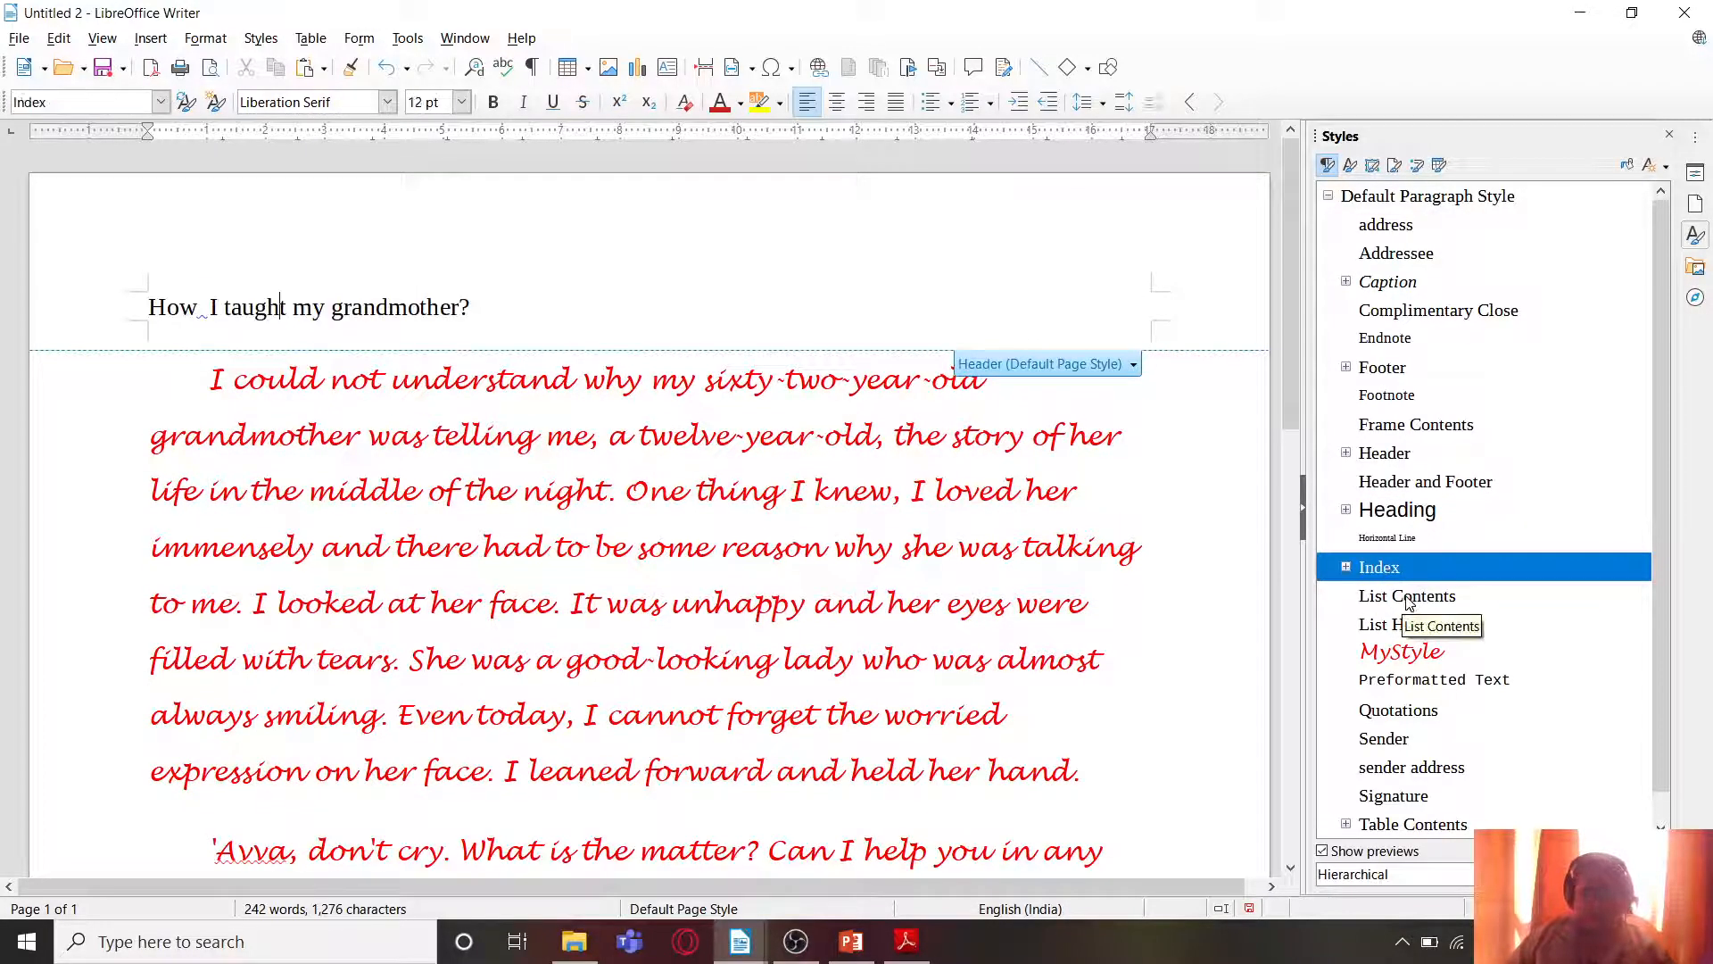
left_click(1408, 598)
double_click(1409, 598)
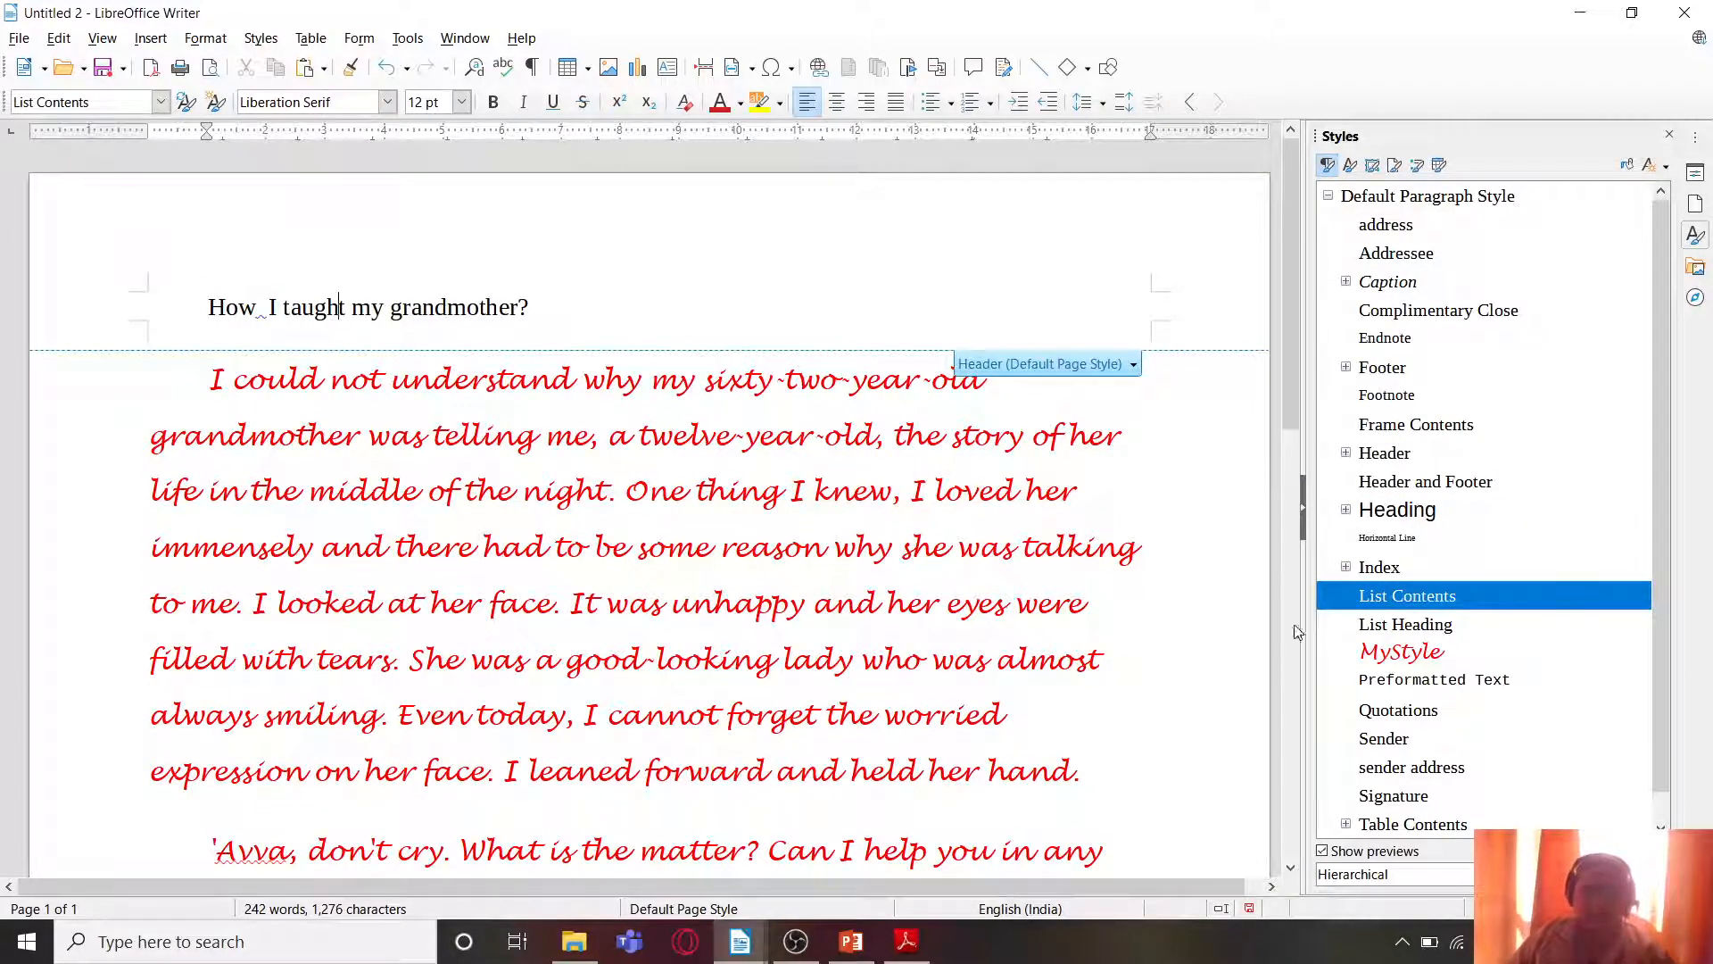
Step: Load the text styles of the Resume template from the Personal Correspondence category and look over the updated style list
left_click(1665, 168)
left_click(1571, 239)
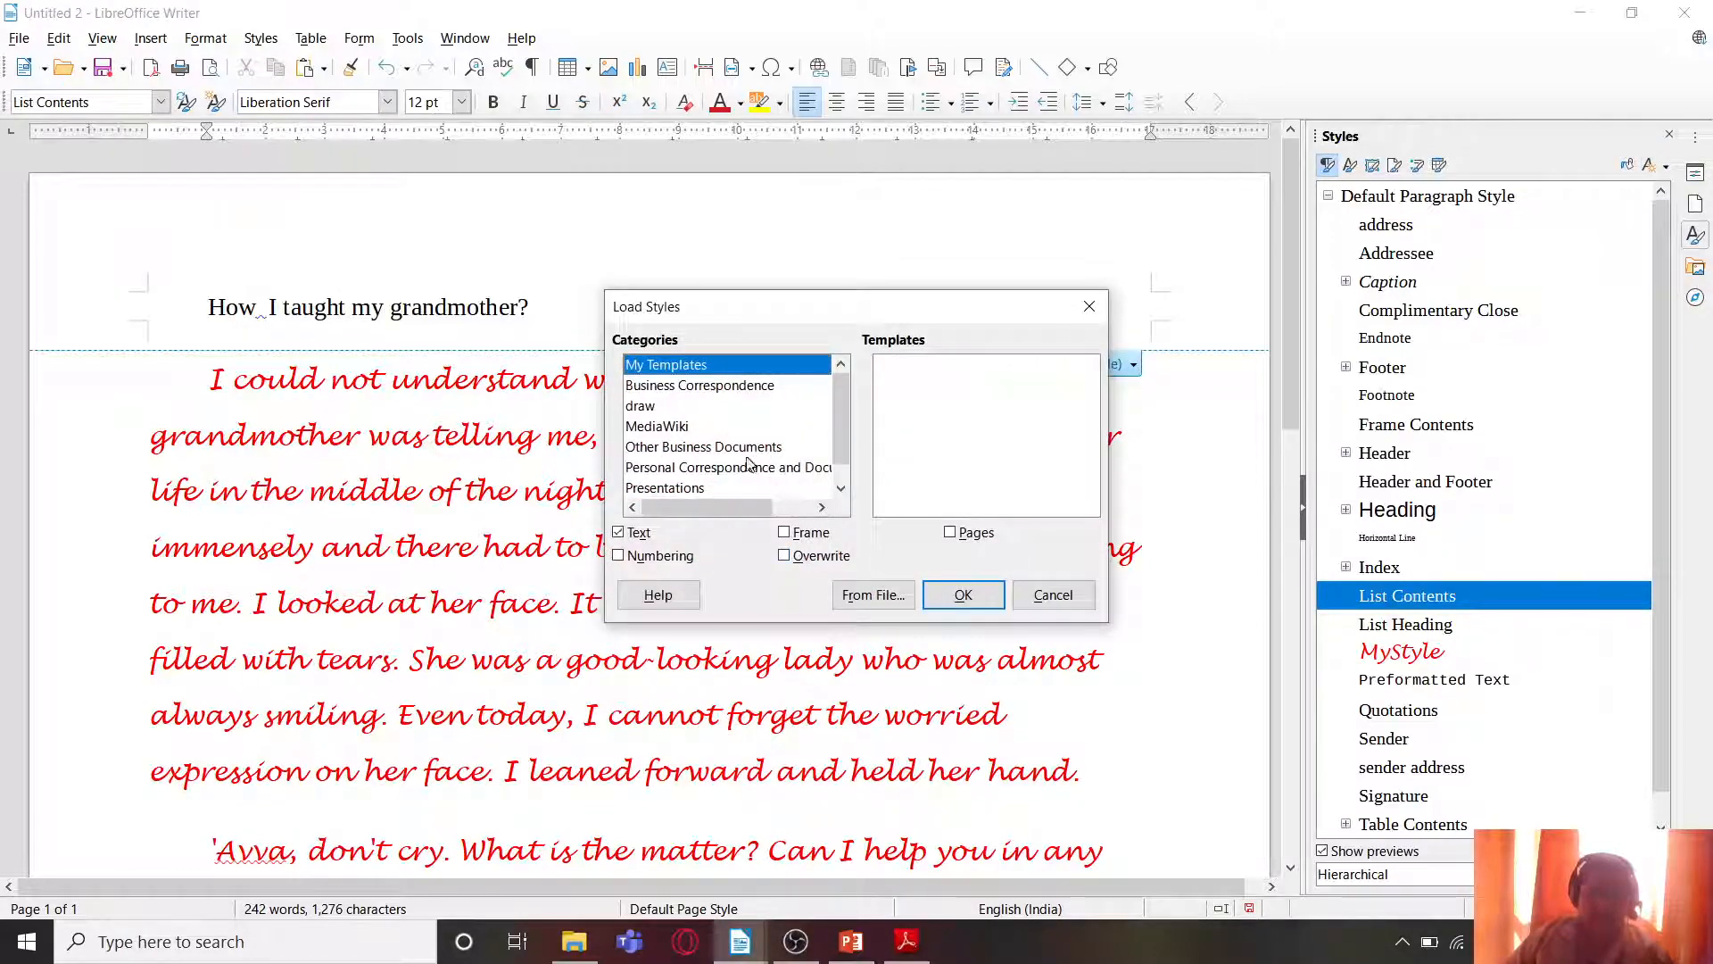
left_click(691, 447)
scroll(687, 450, "down", 1)
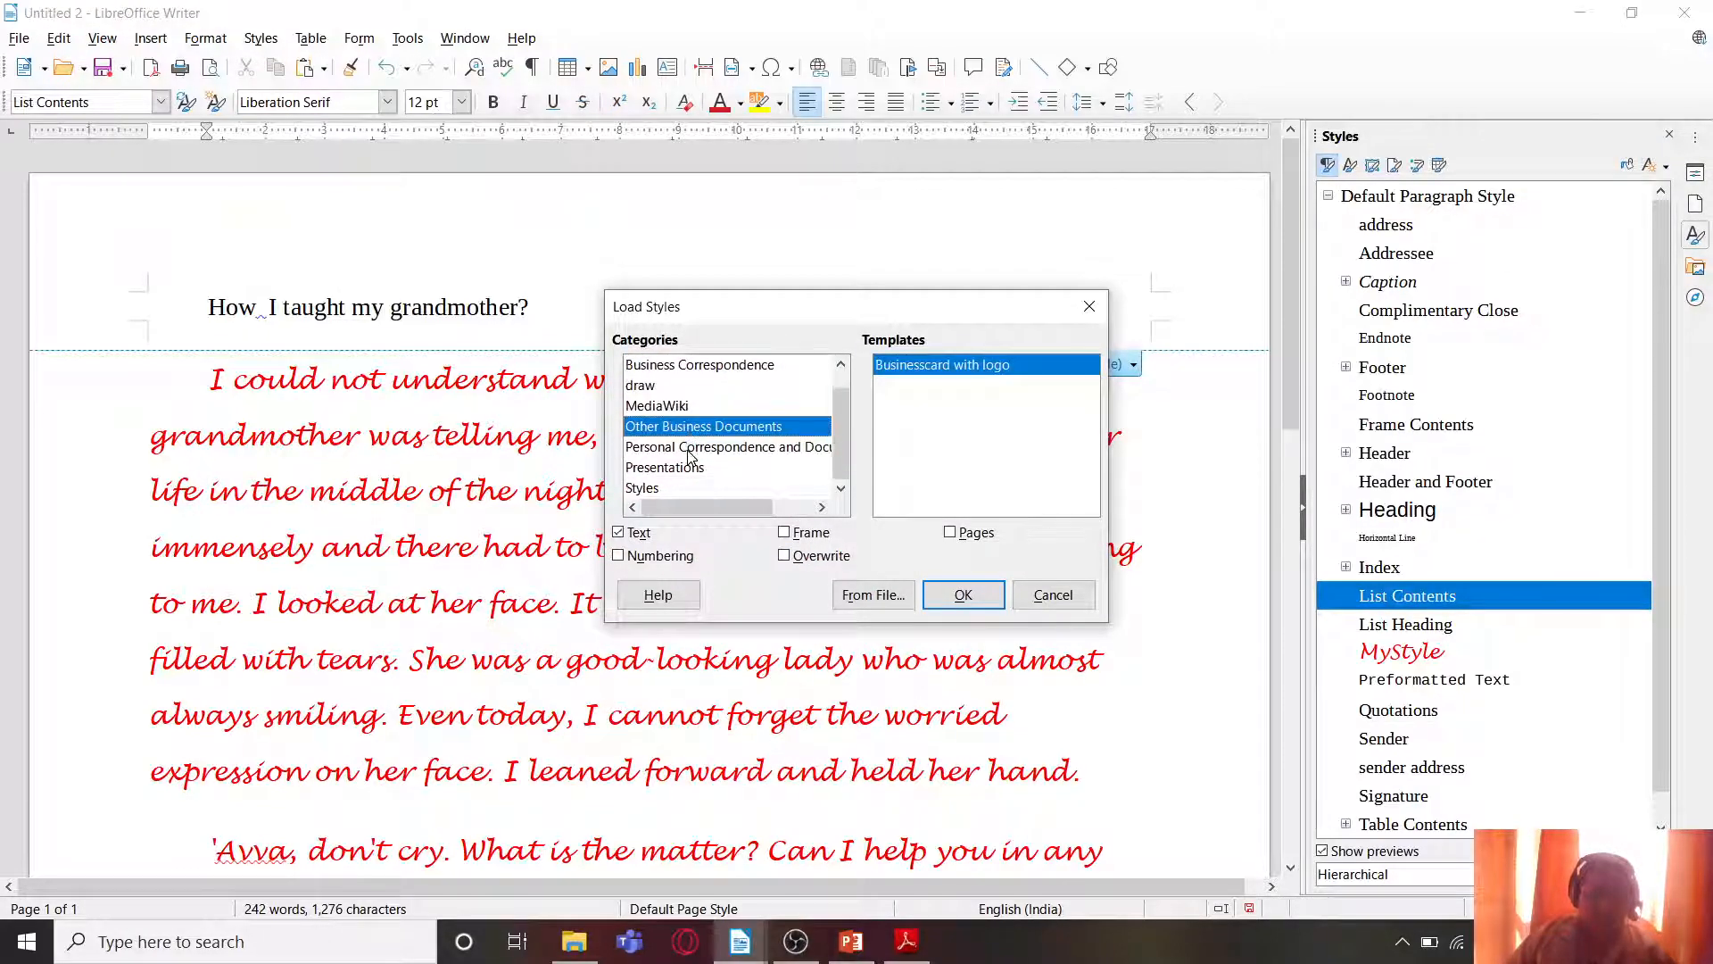
left_click(676, 468)
left_click(671, 445)
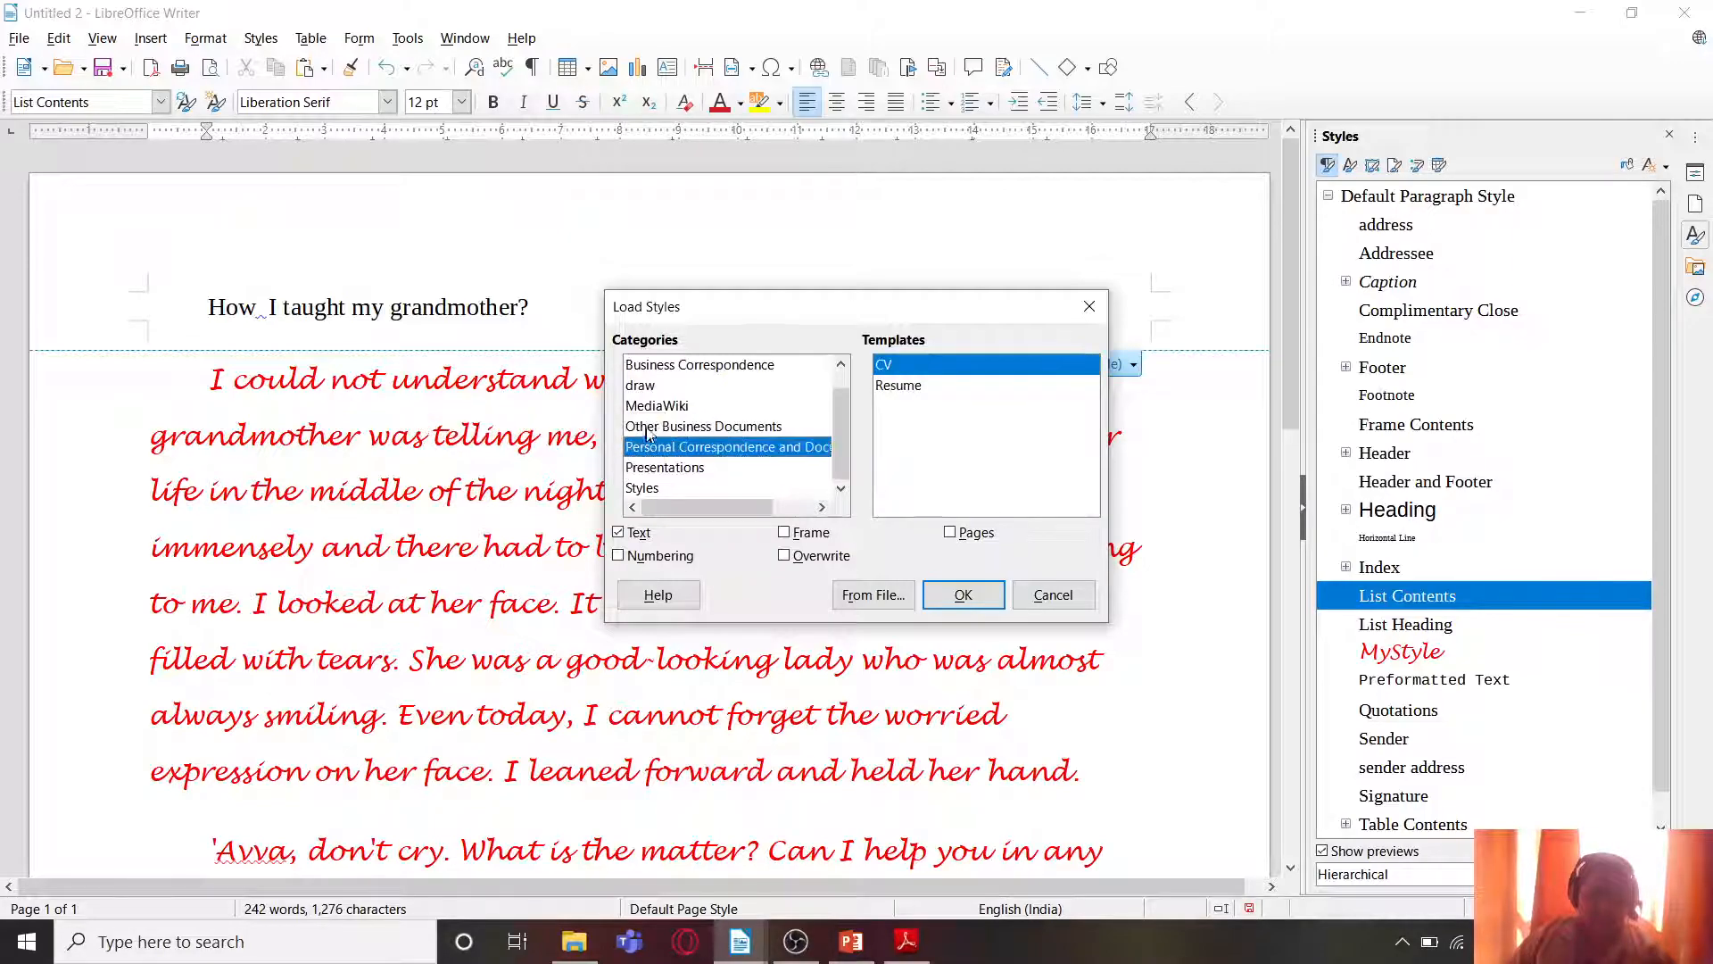
left_click(687, 432)
left_click(686, 449)
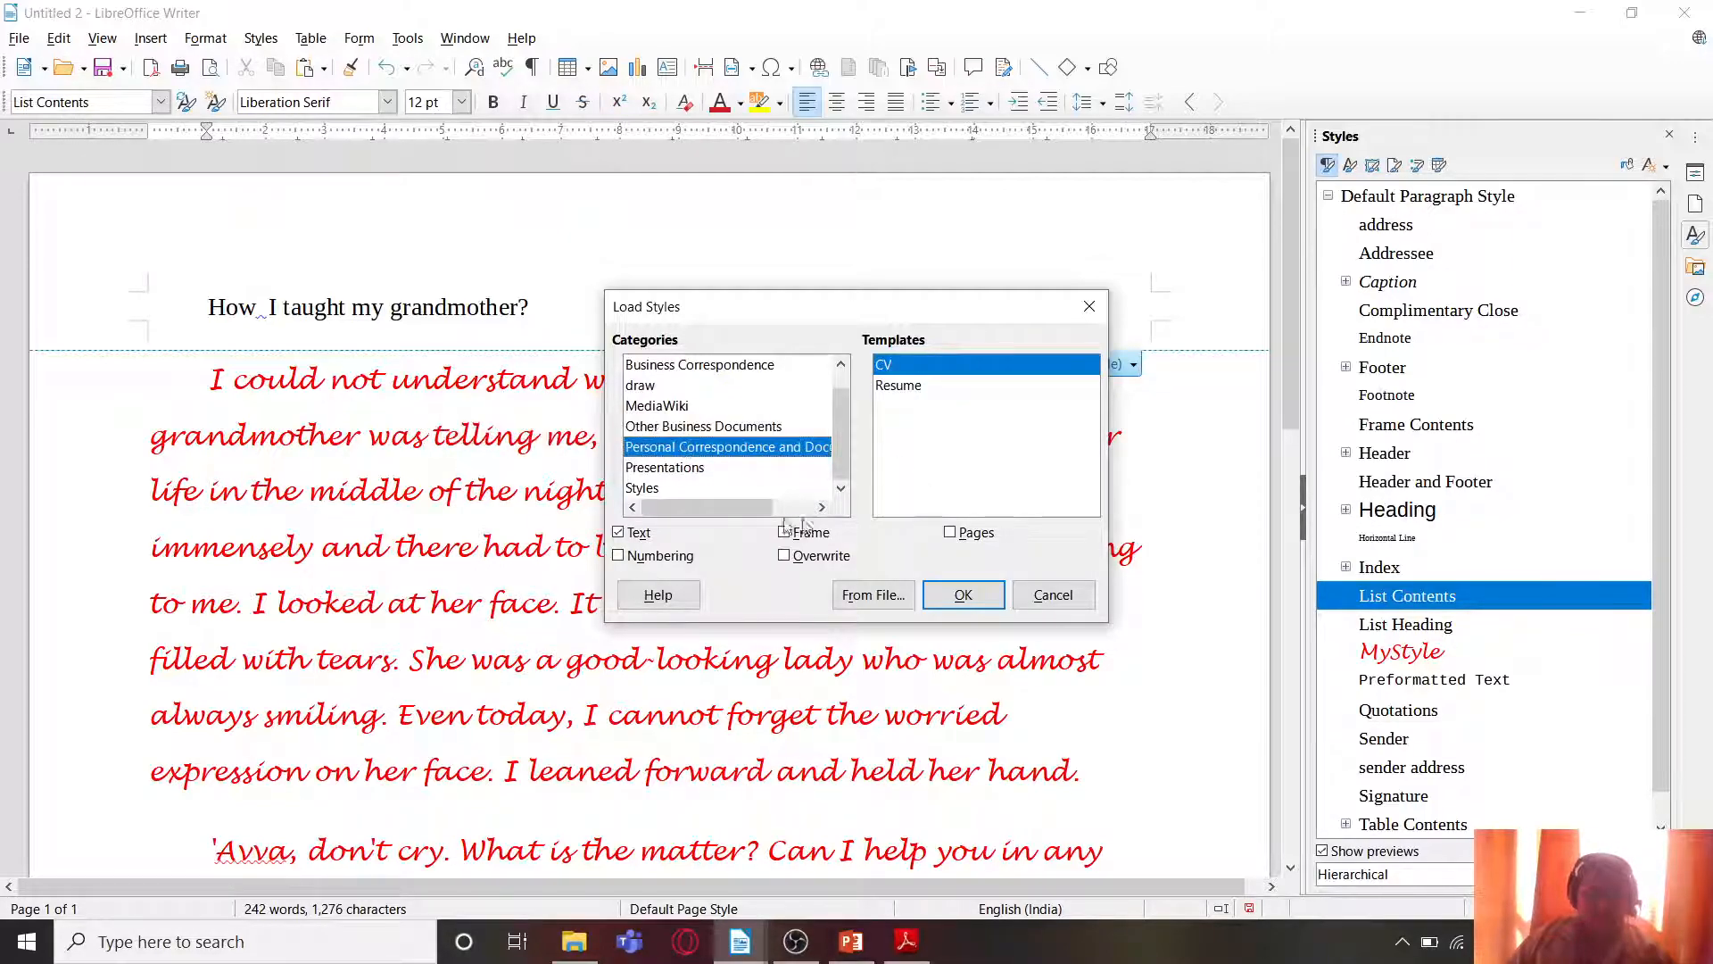
left_click(888, 394)
left_click(958, 598)
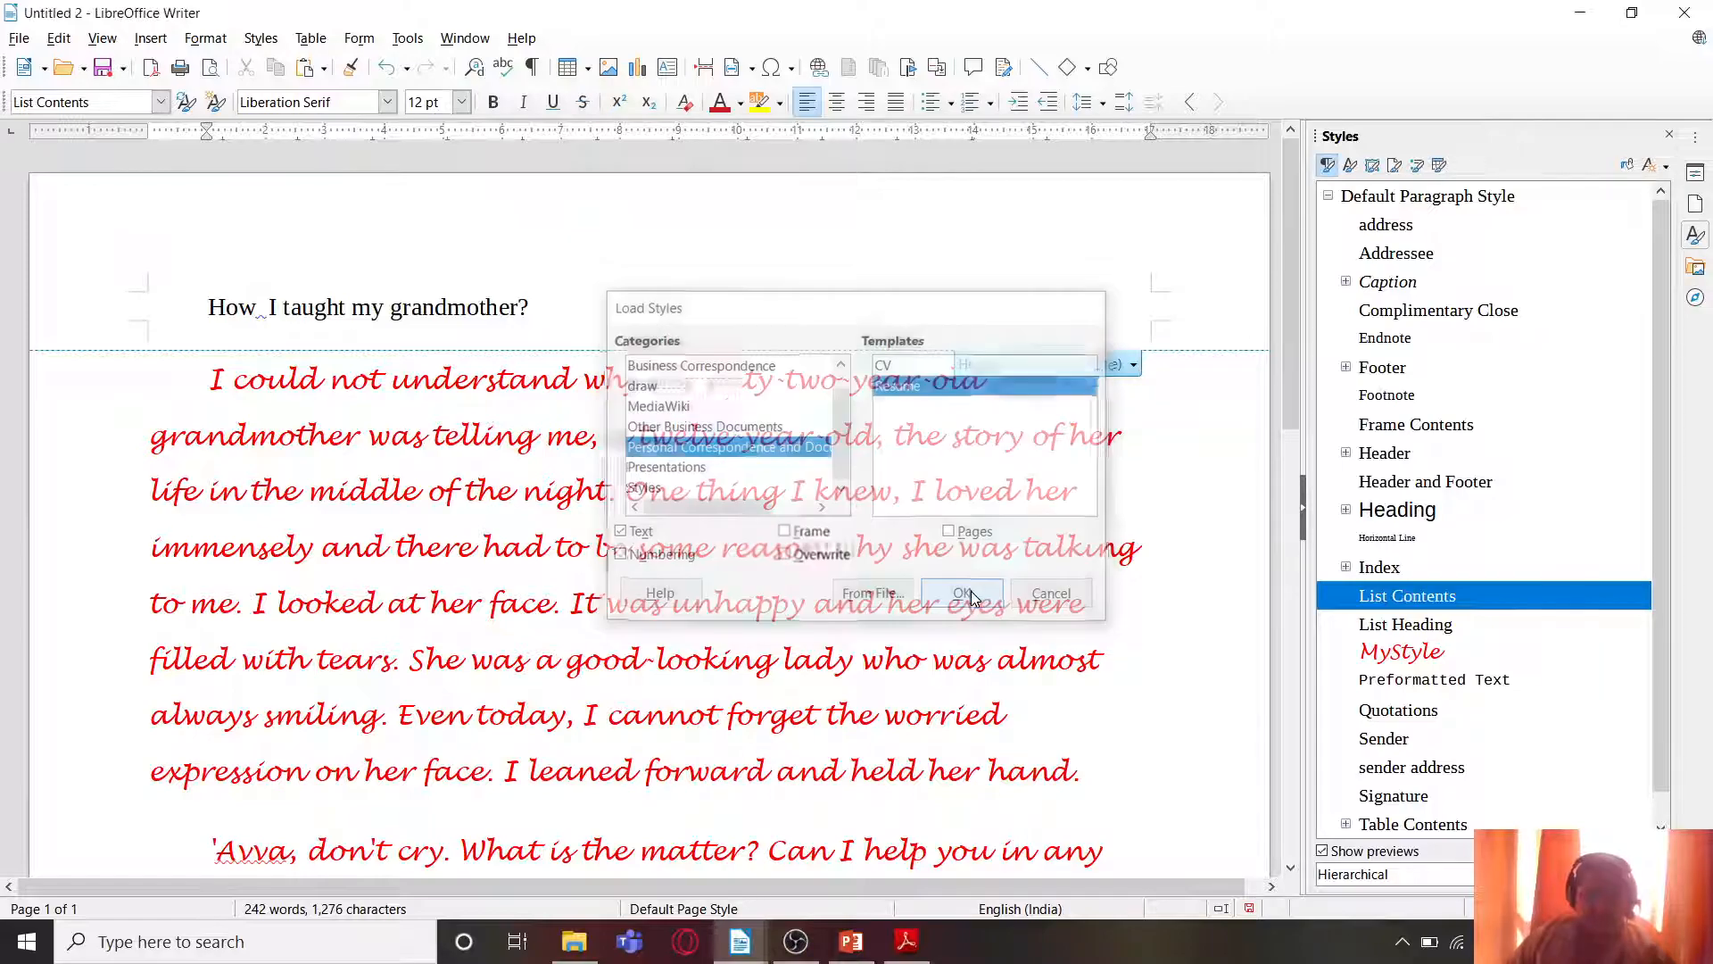
scroll(1539, 680, "down", 2)
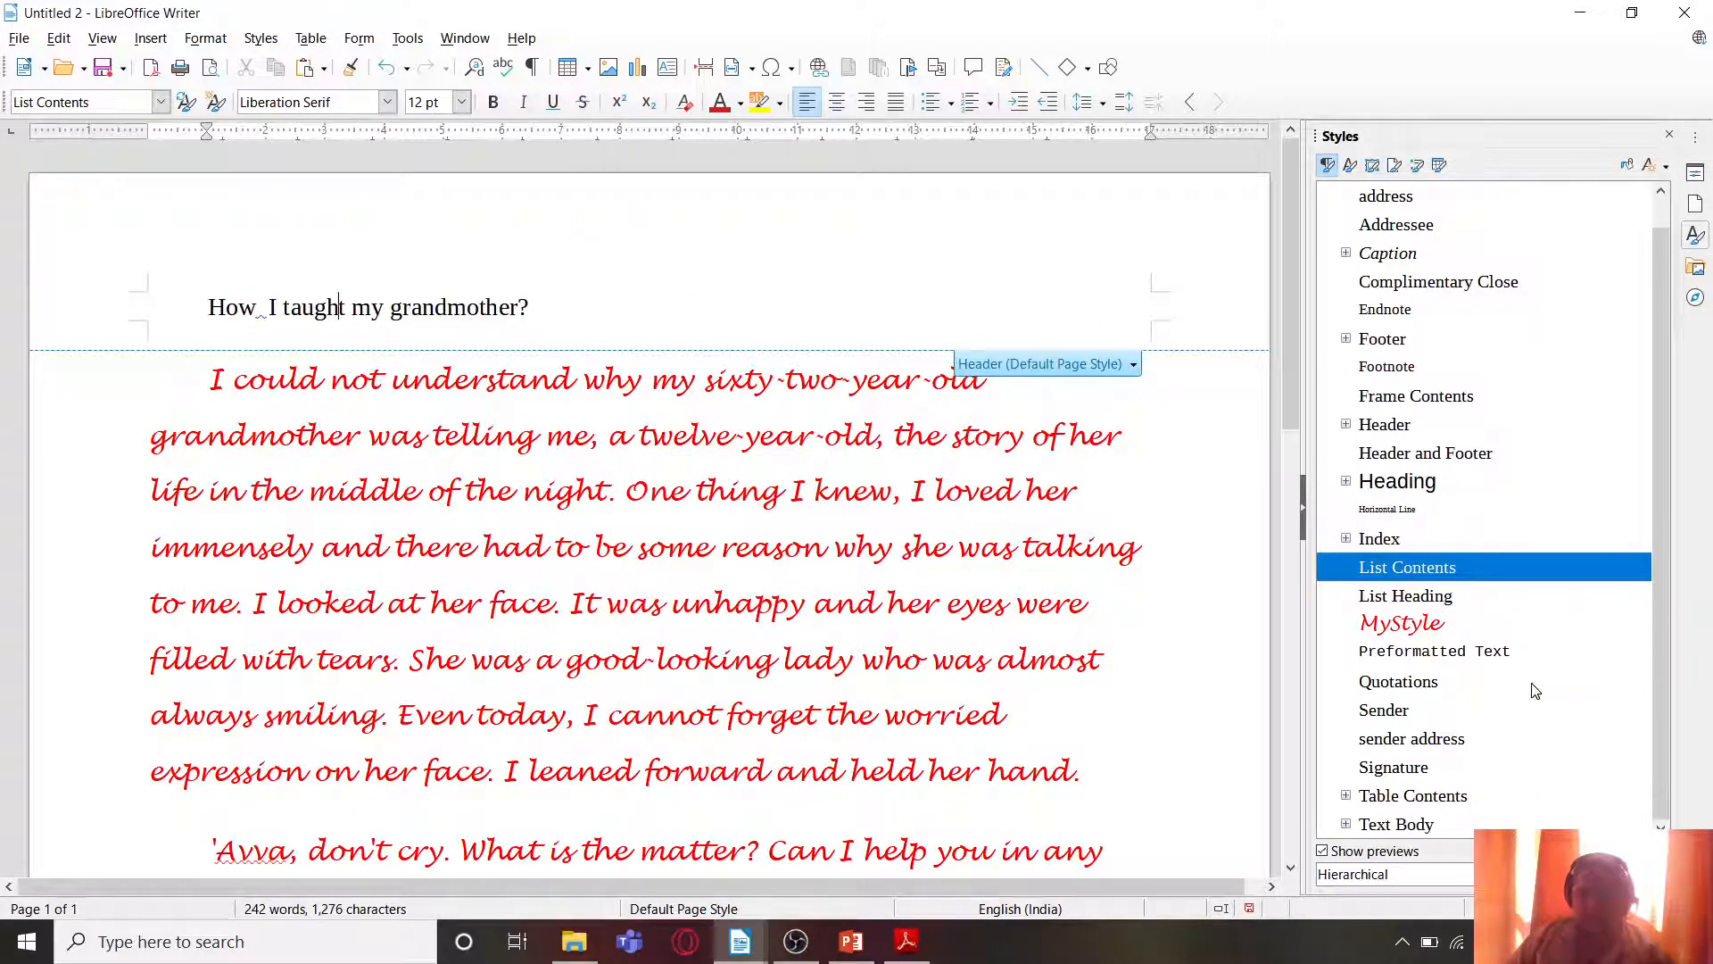
scroll(1518, 704, "up", 2)
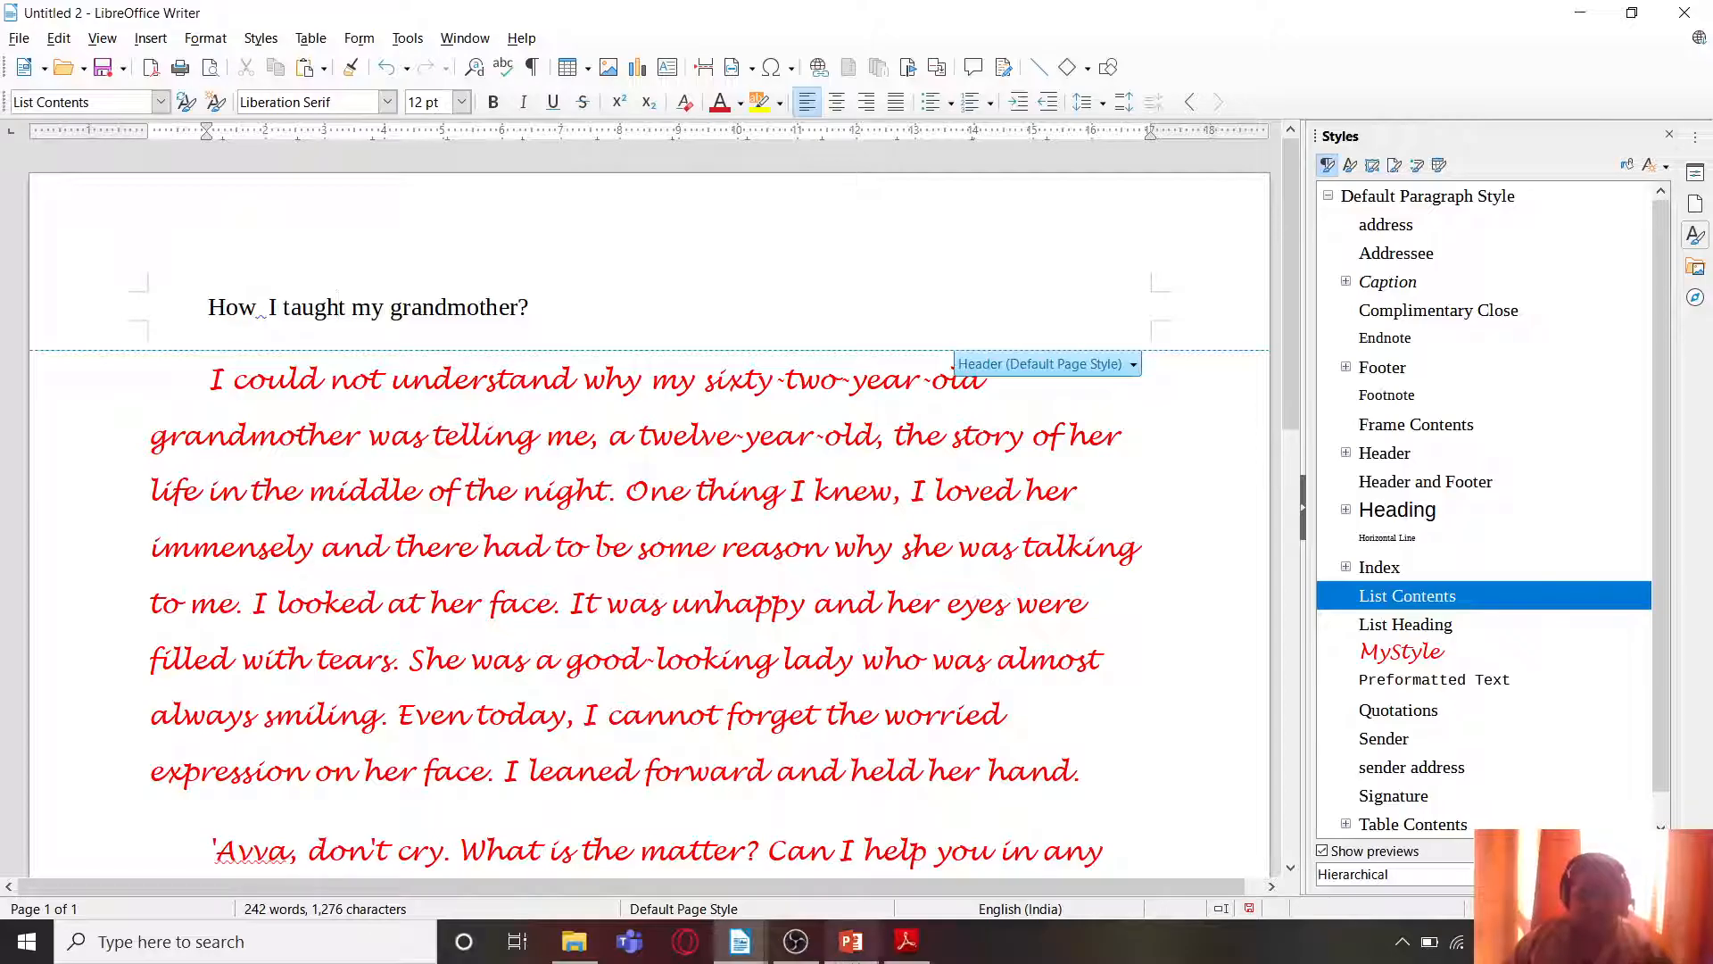
Step: Check the lesson outline in PowerPoint, then return to Writer and close the Untitled 2 document
key("alt+Tab")
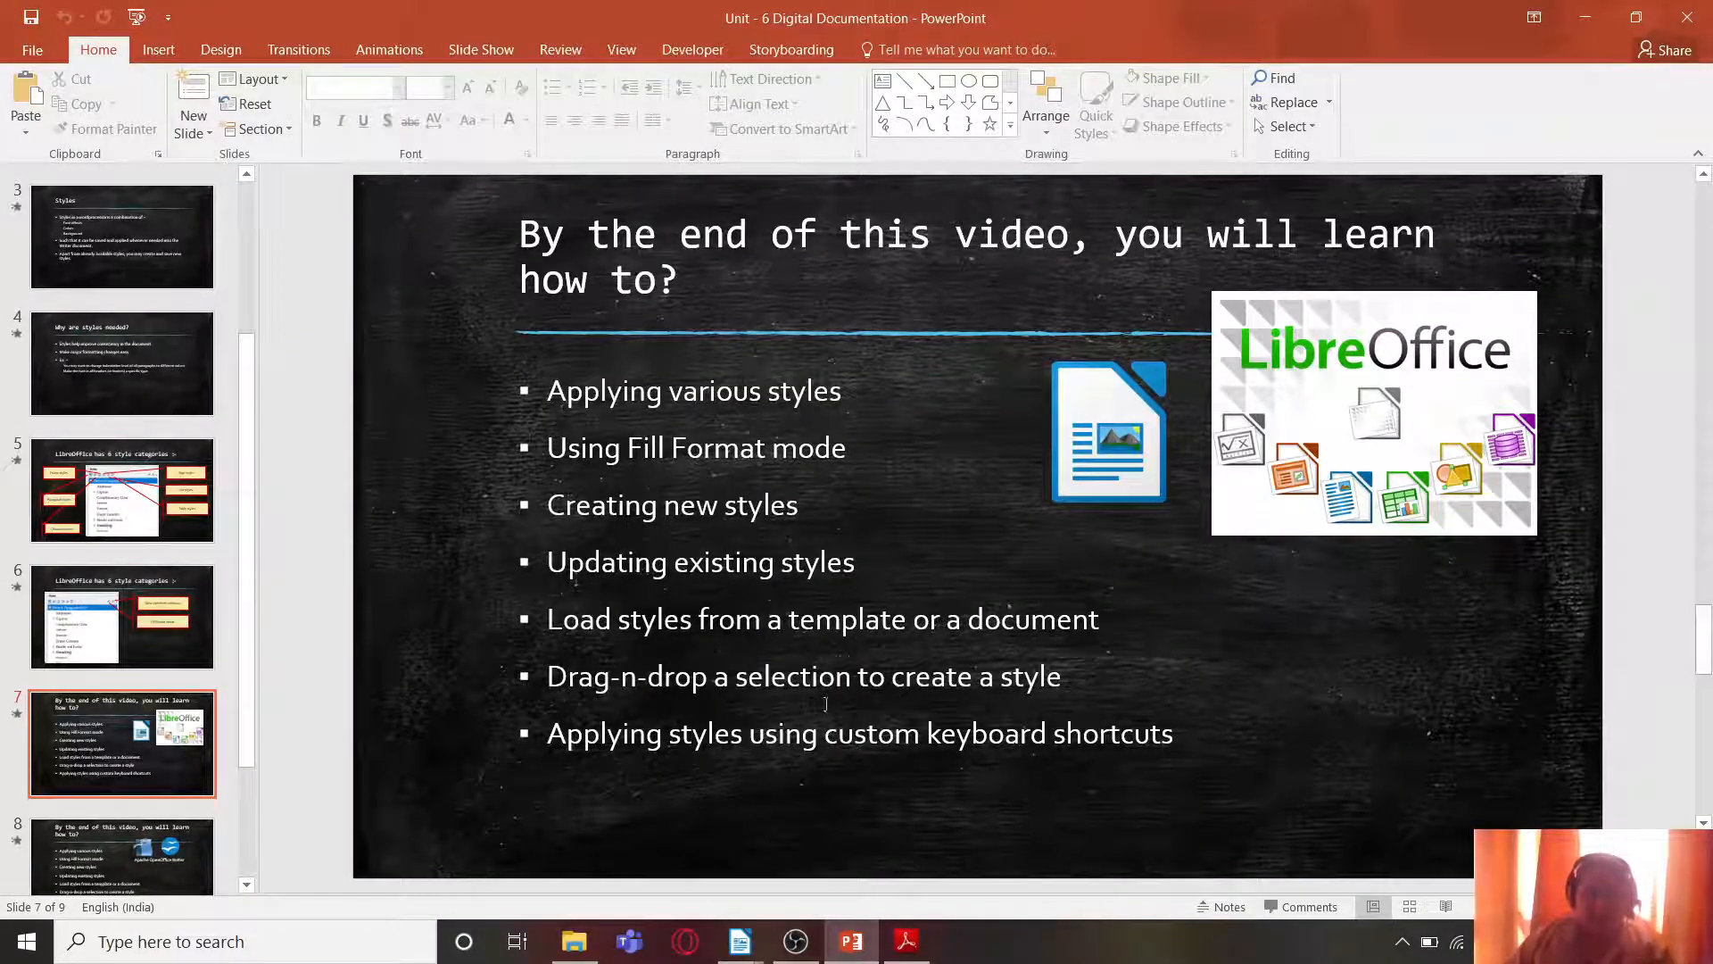
key("alt+Tab")
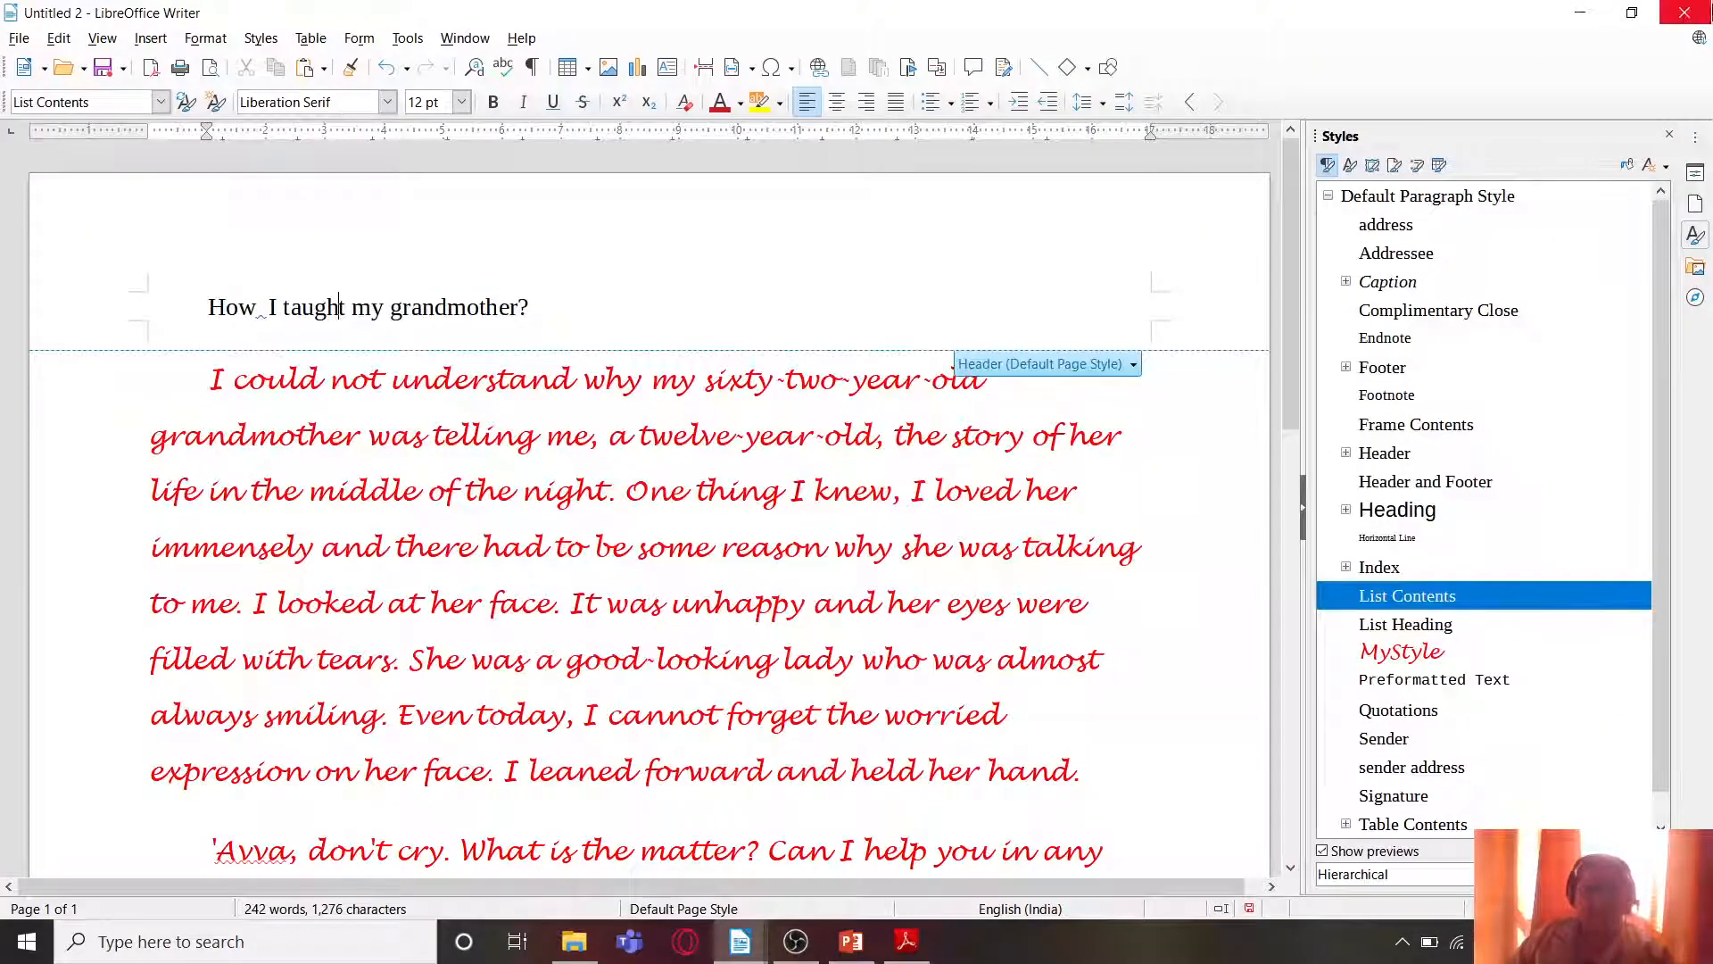
left_click(1689, 15)
left_click(908, 506)
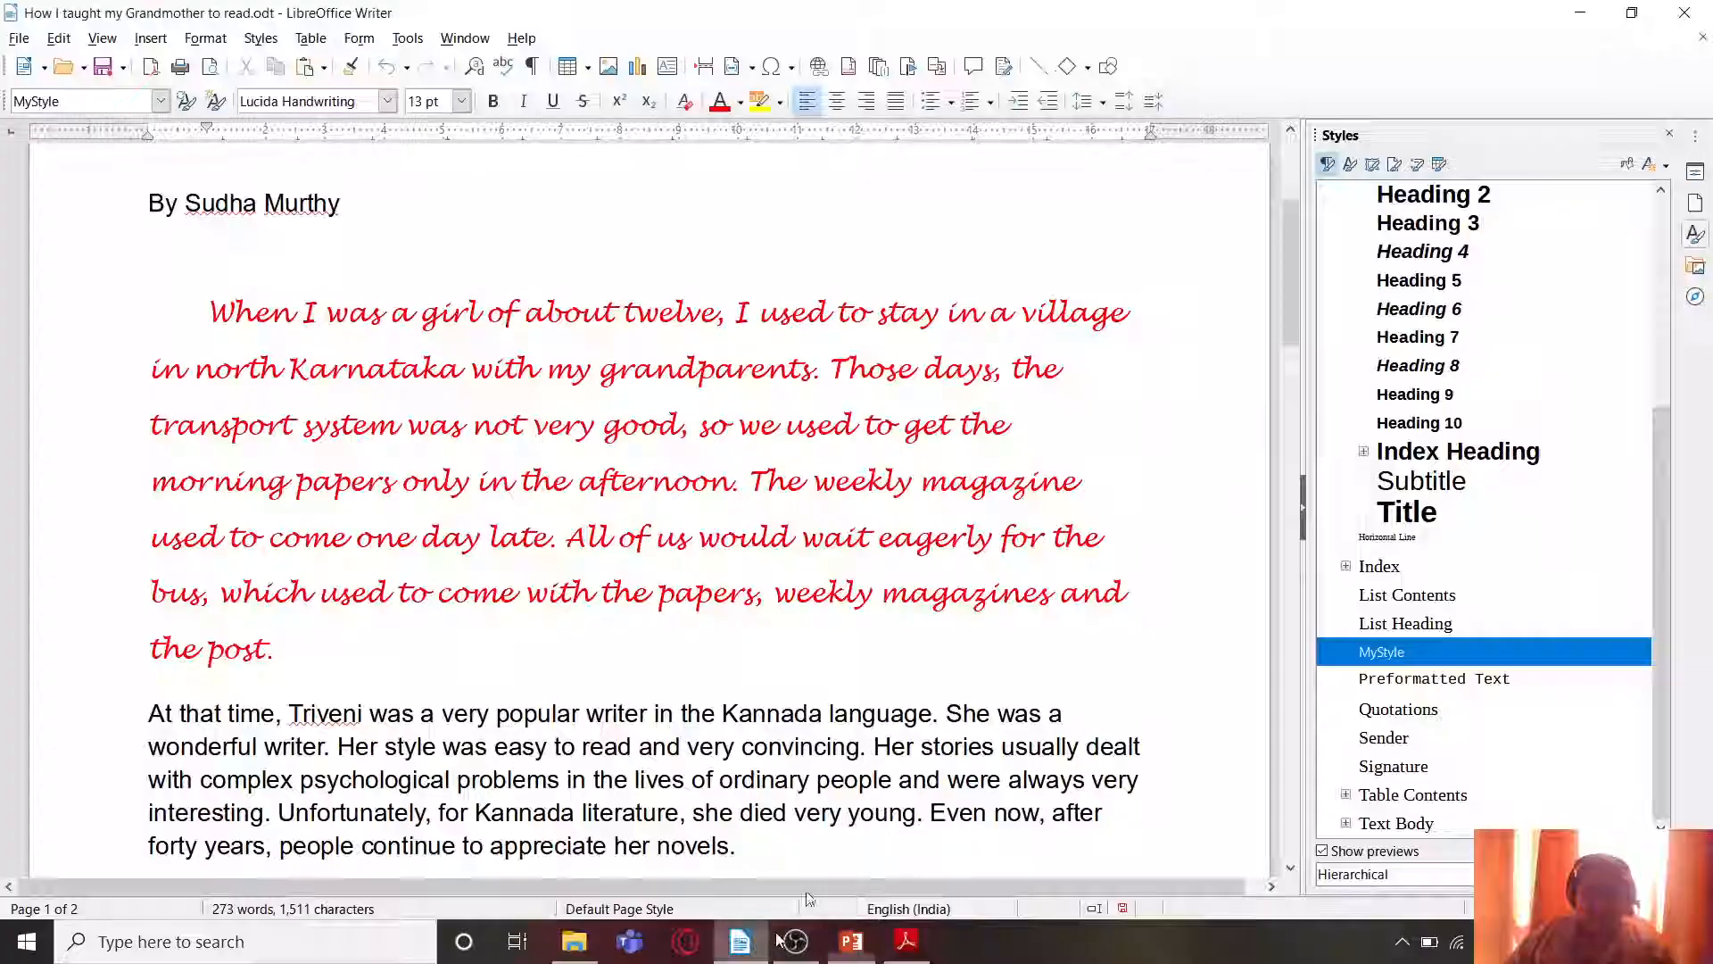
Step: Enter "This is the beginning of a new paragraph." on the empty second page of the grandmother story document
scroll(919, 636, "down", 15)
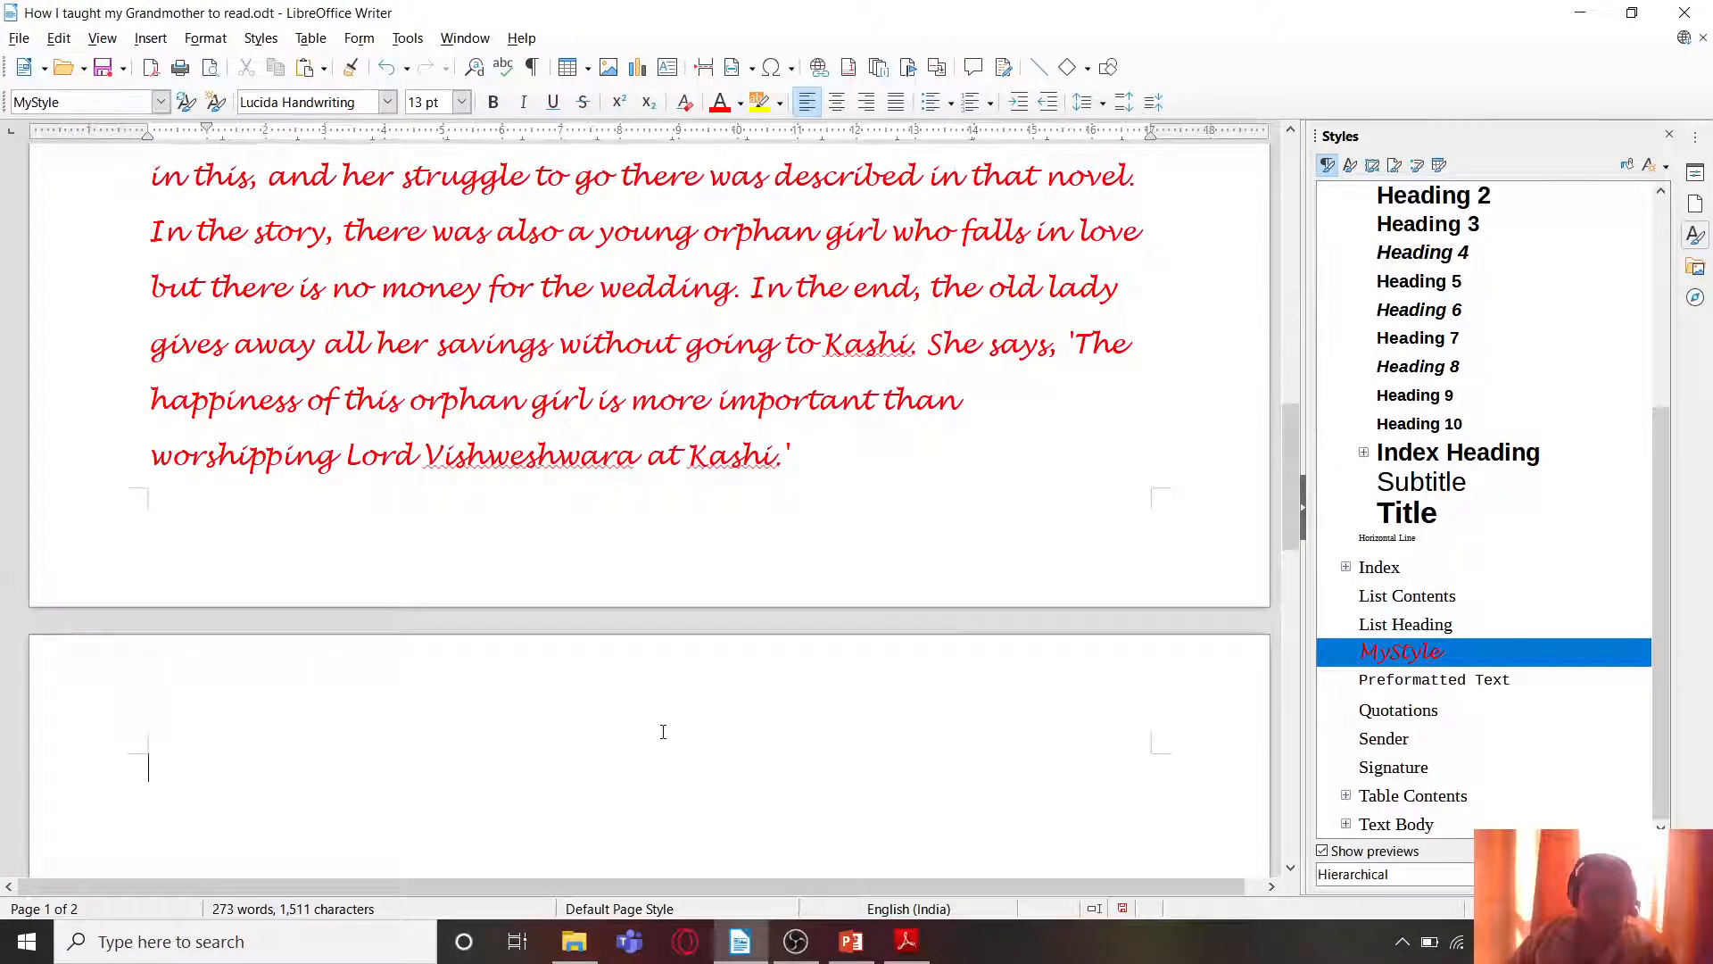
left_click(663, 731)
scroll(1045, 652, "down", 5)
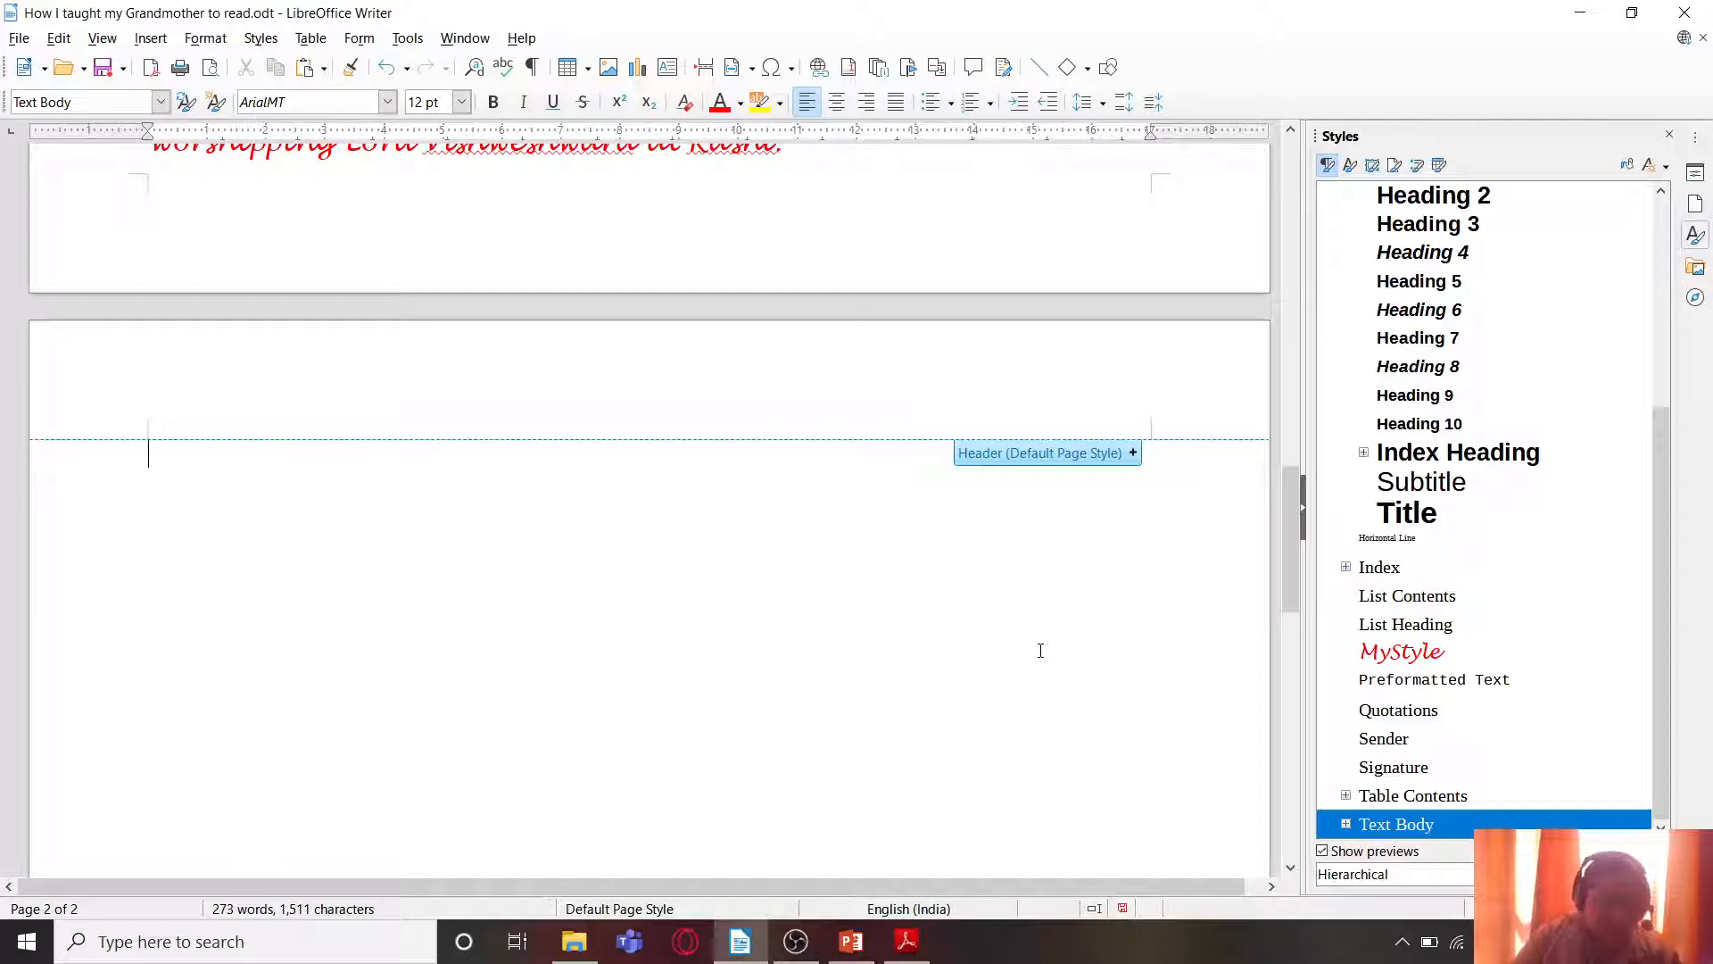
type("A")
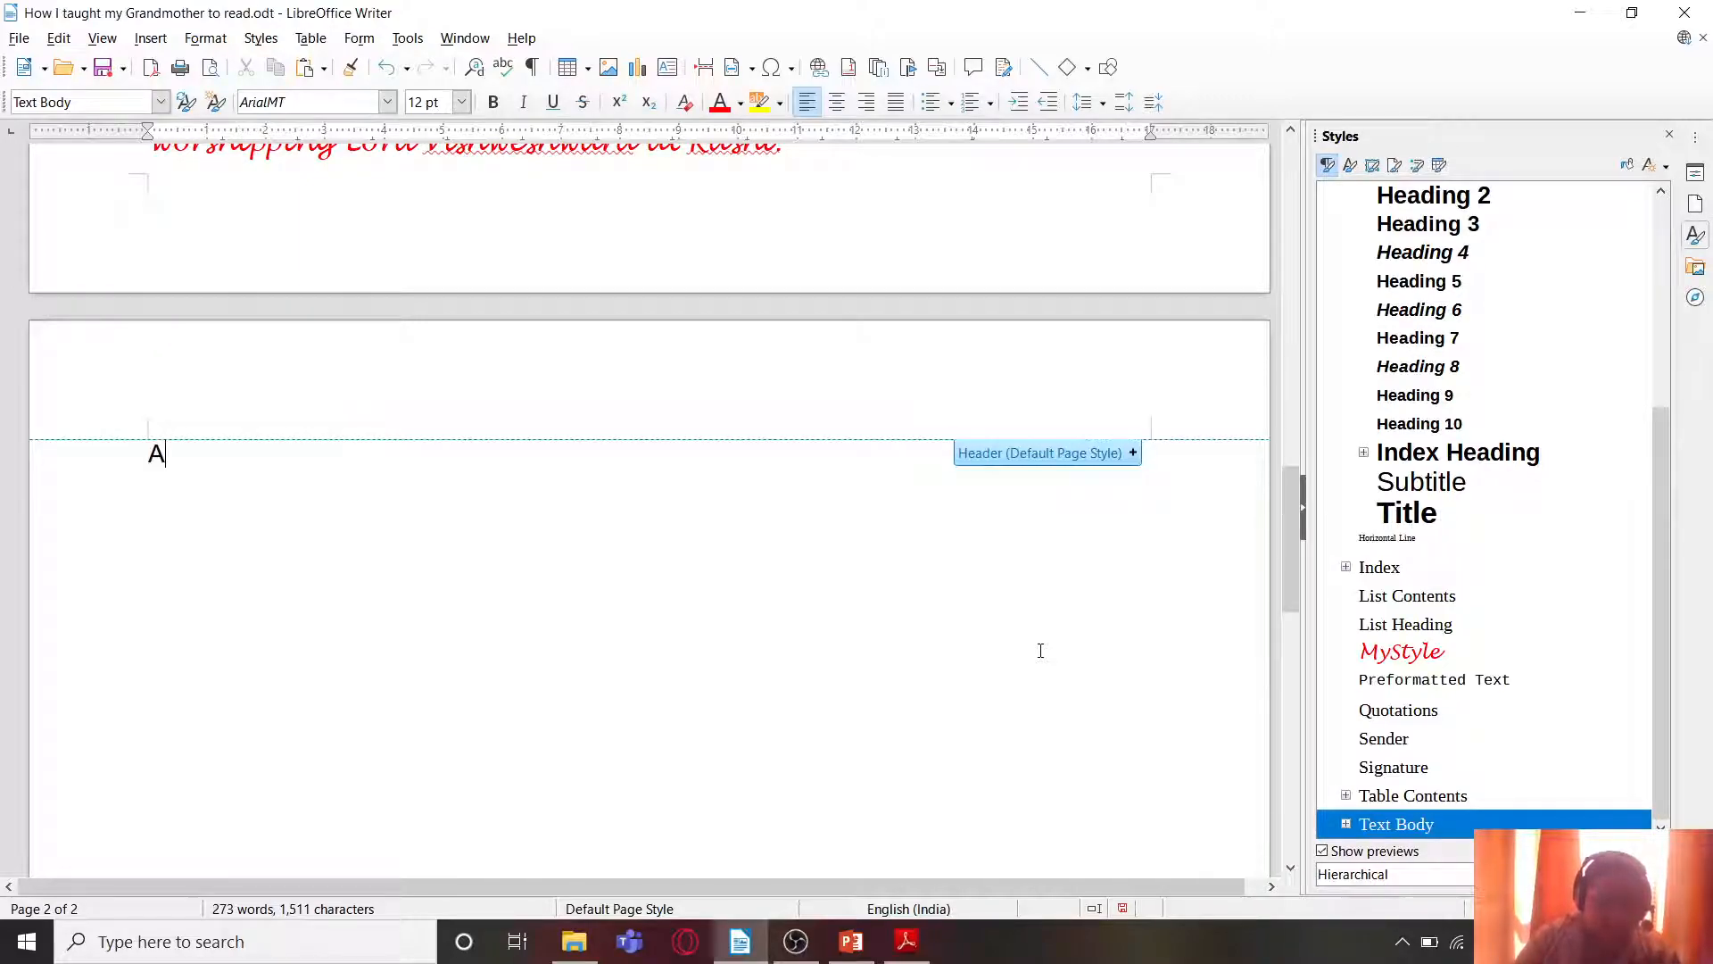
type("This is the beginnin")
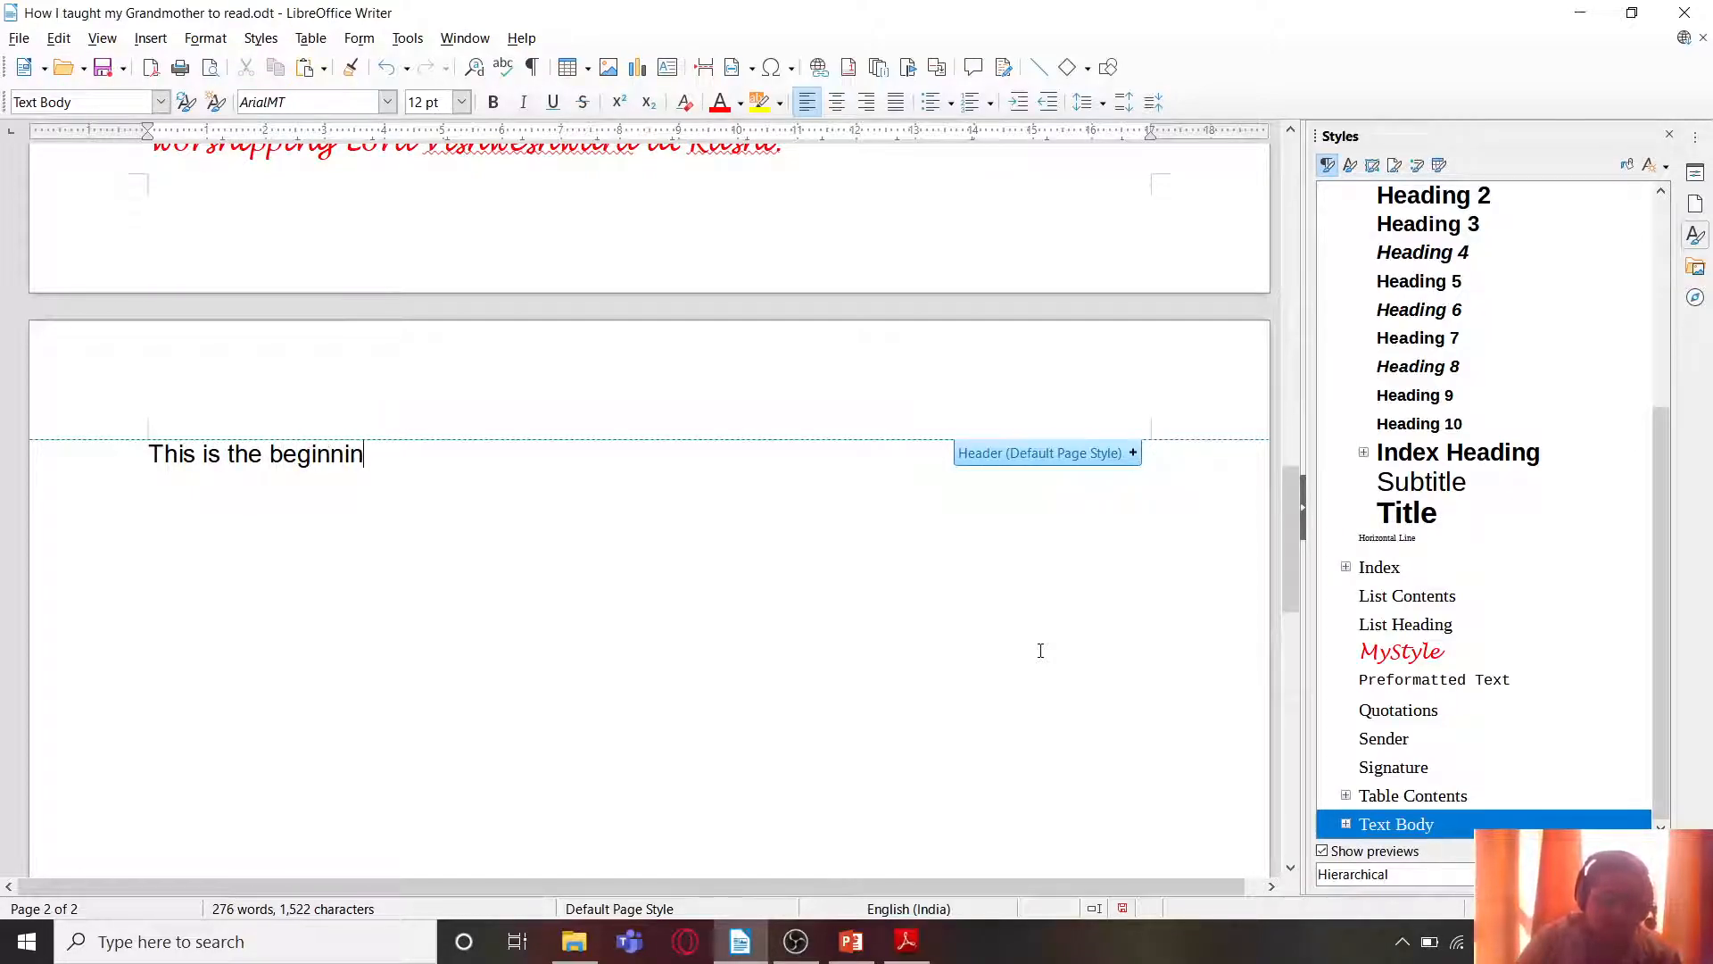
type("paragraph.")
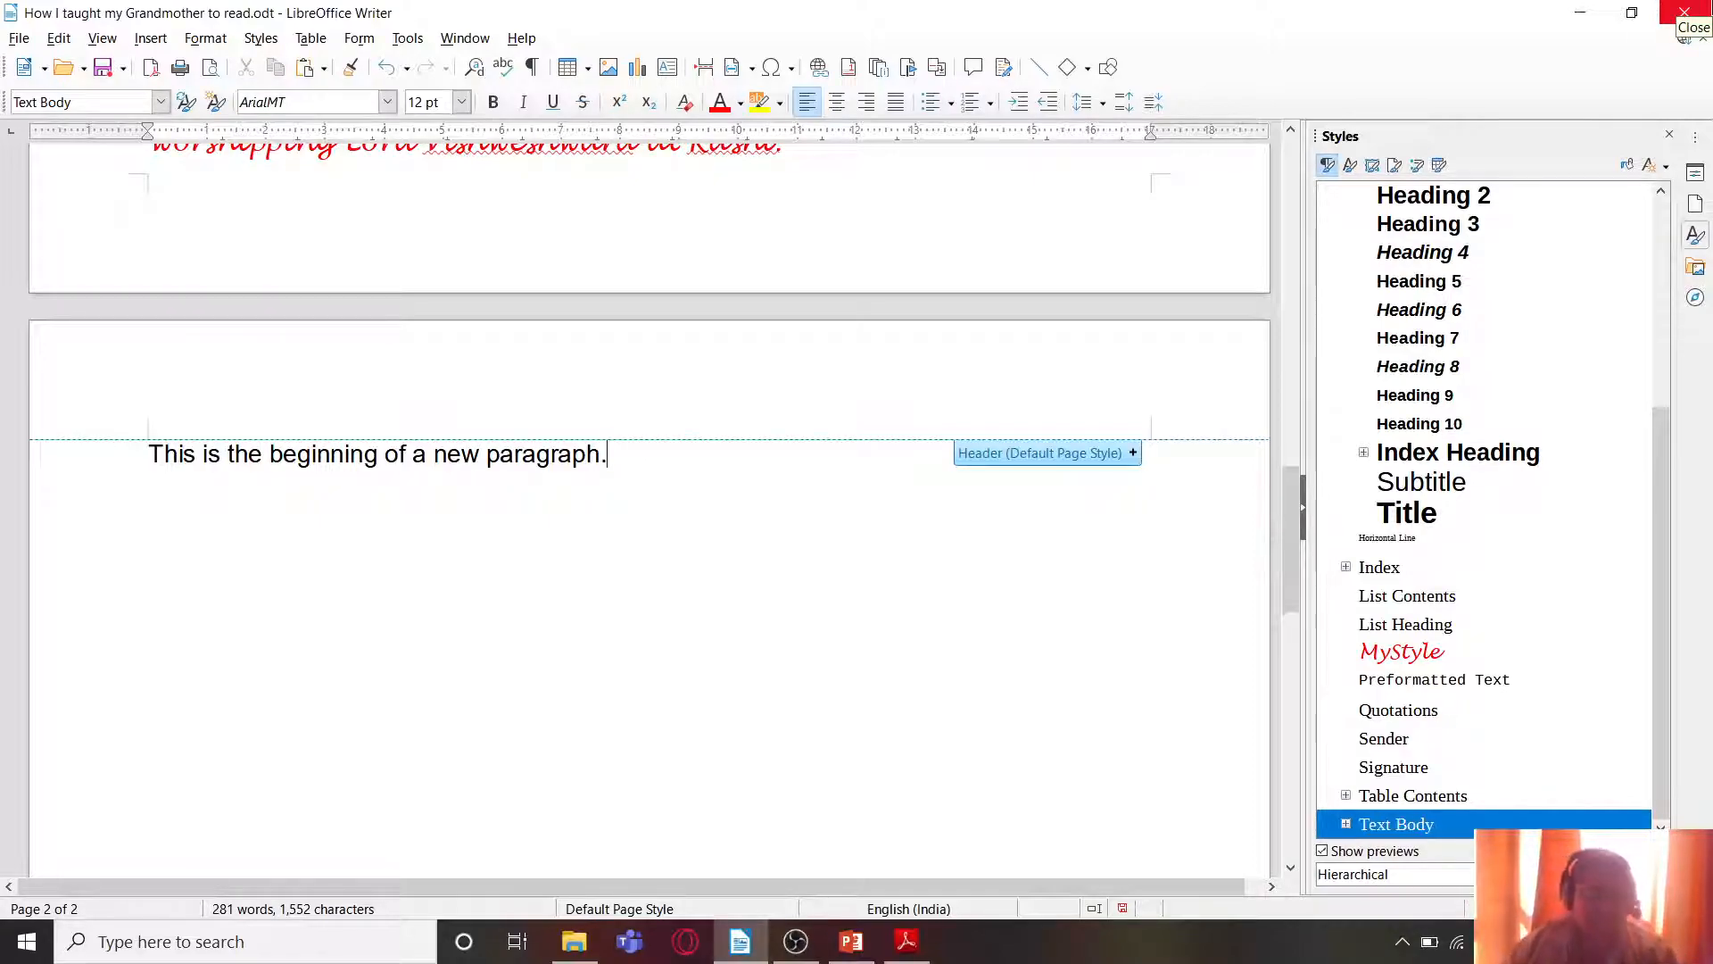
Step: Show the document's formatting marks for a brief check and hide them again
left_click(540, 69)
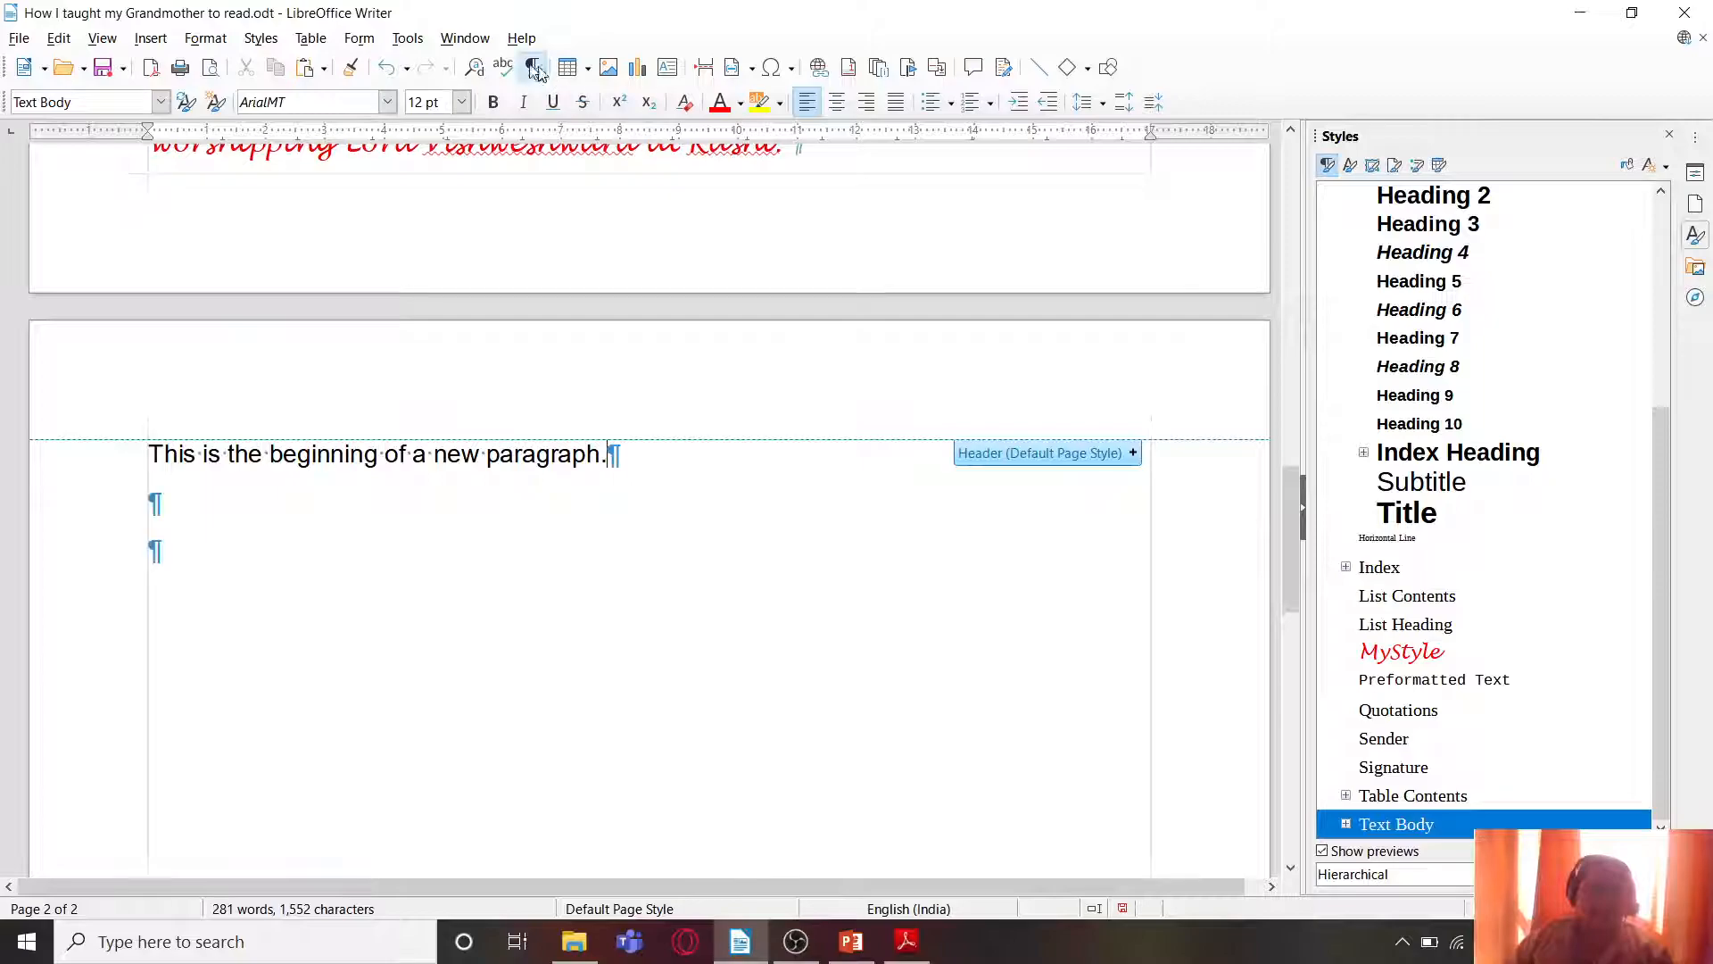
left_click(542, 70)
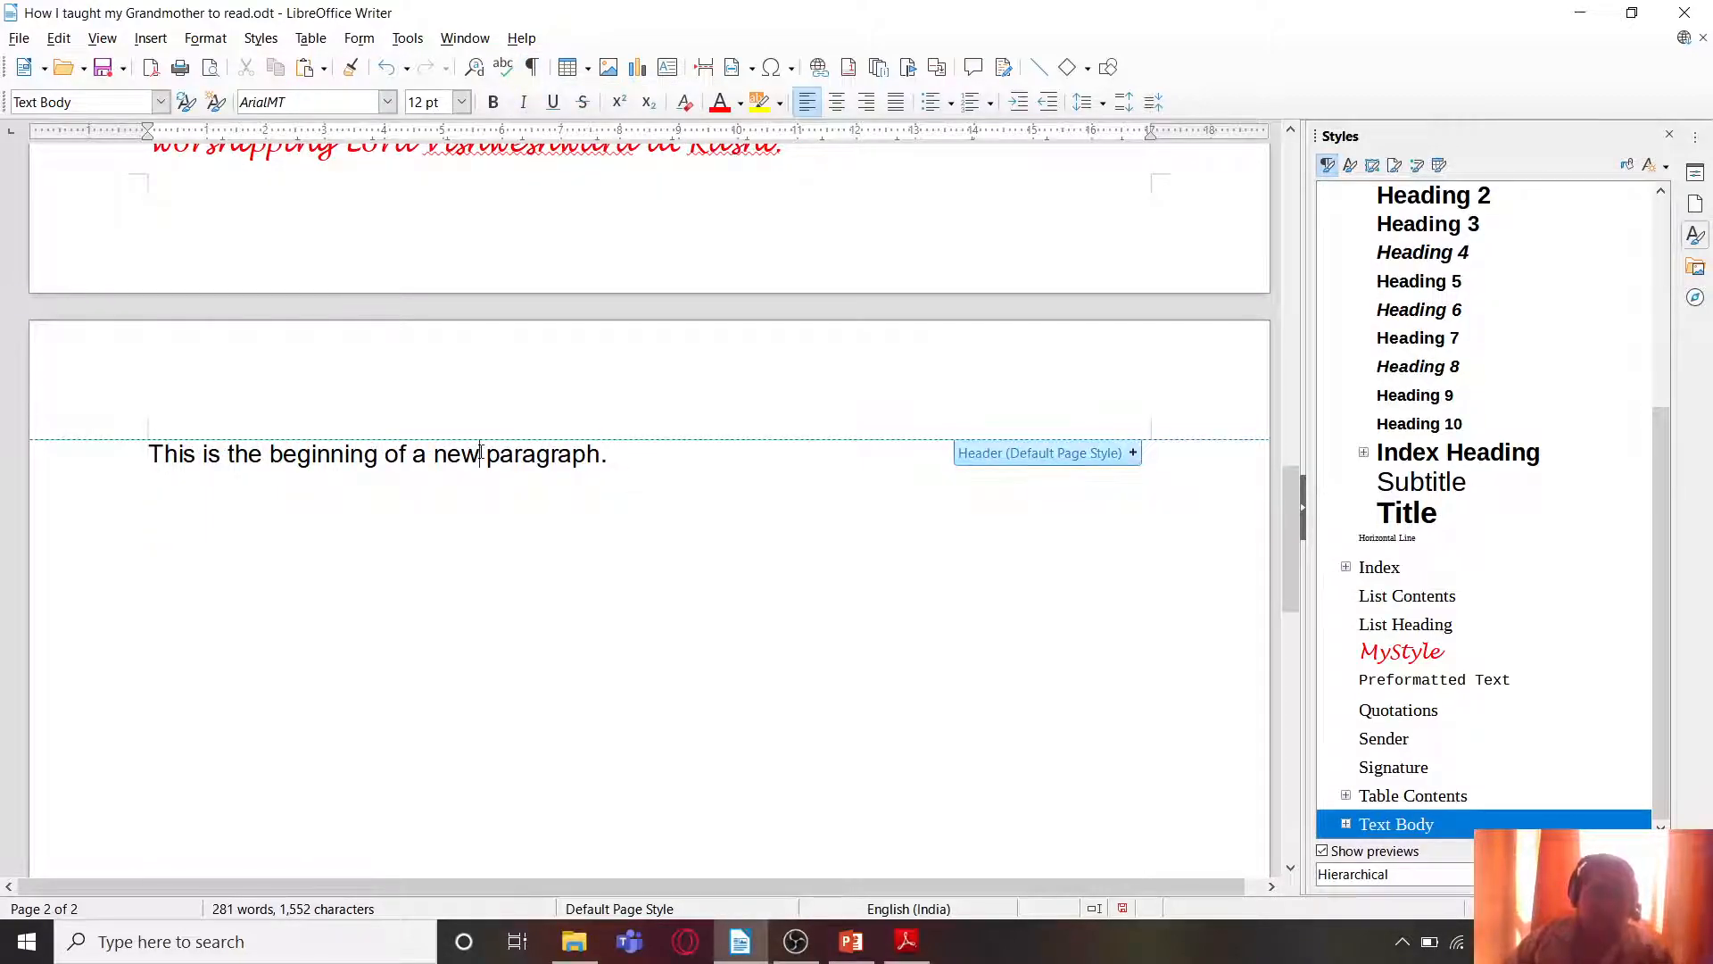
Step: Format the sentence "This is the beginning of a new paragraph." with red font colour and yellow highlighting
left_click_drag(511, 456, 635, 455)
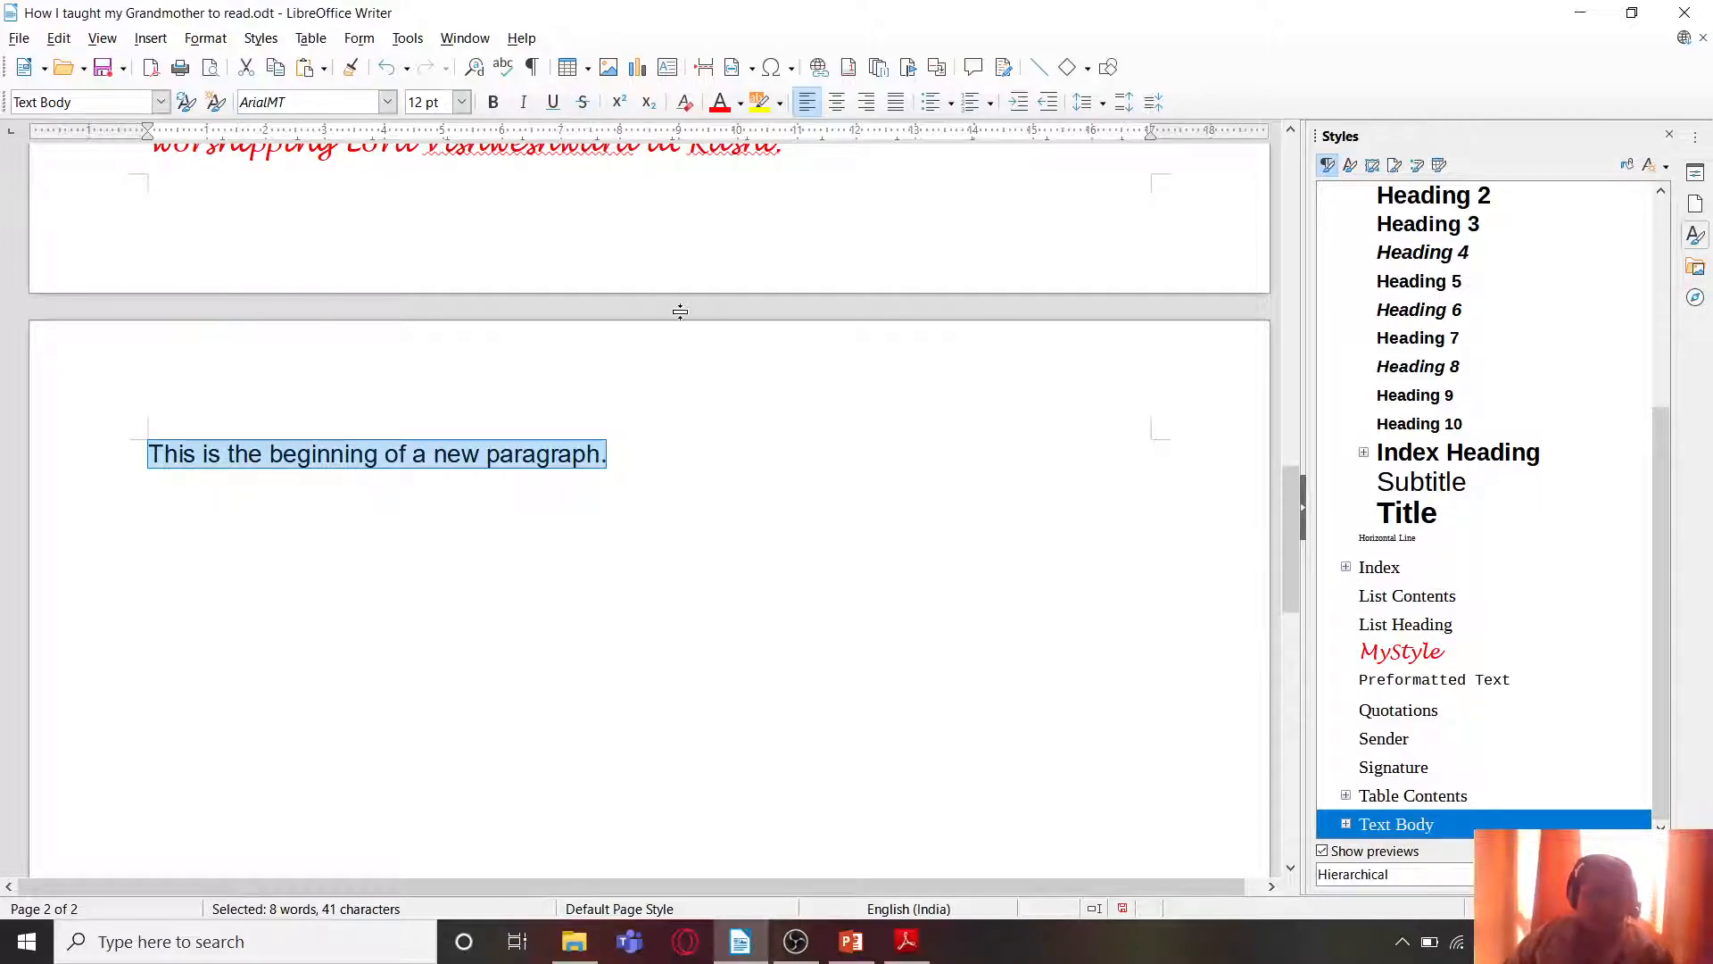
left_click(719, 102)
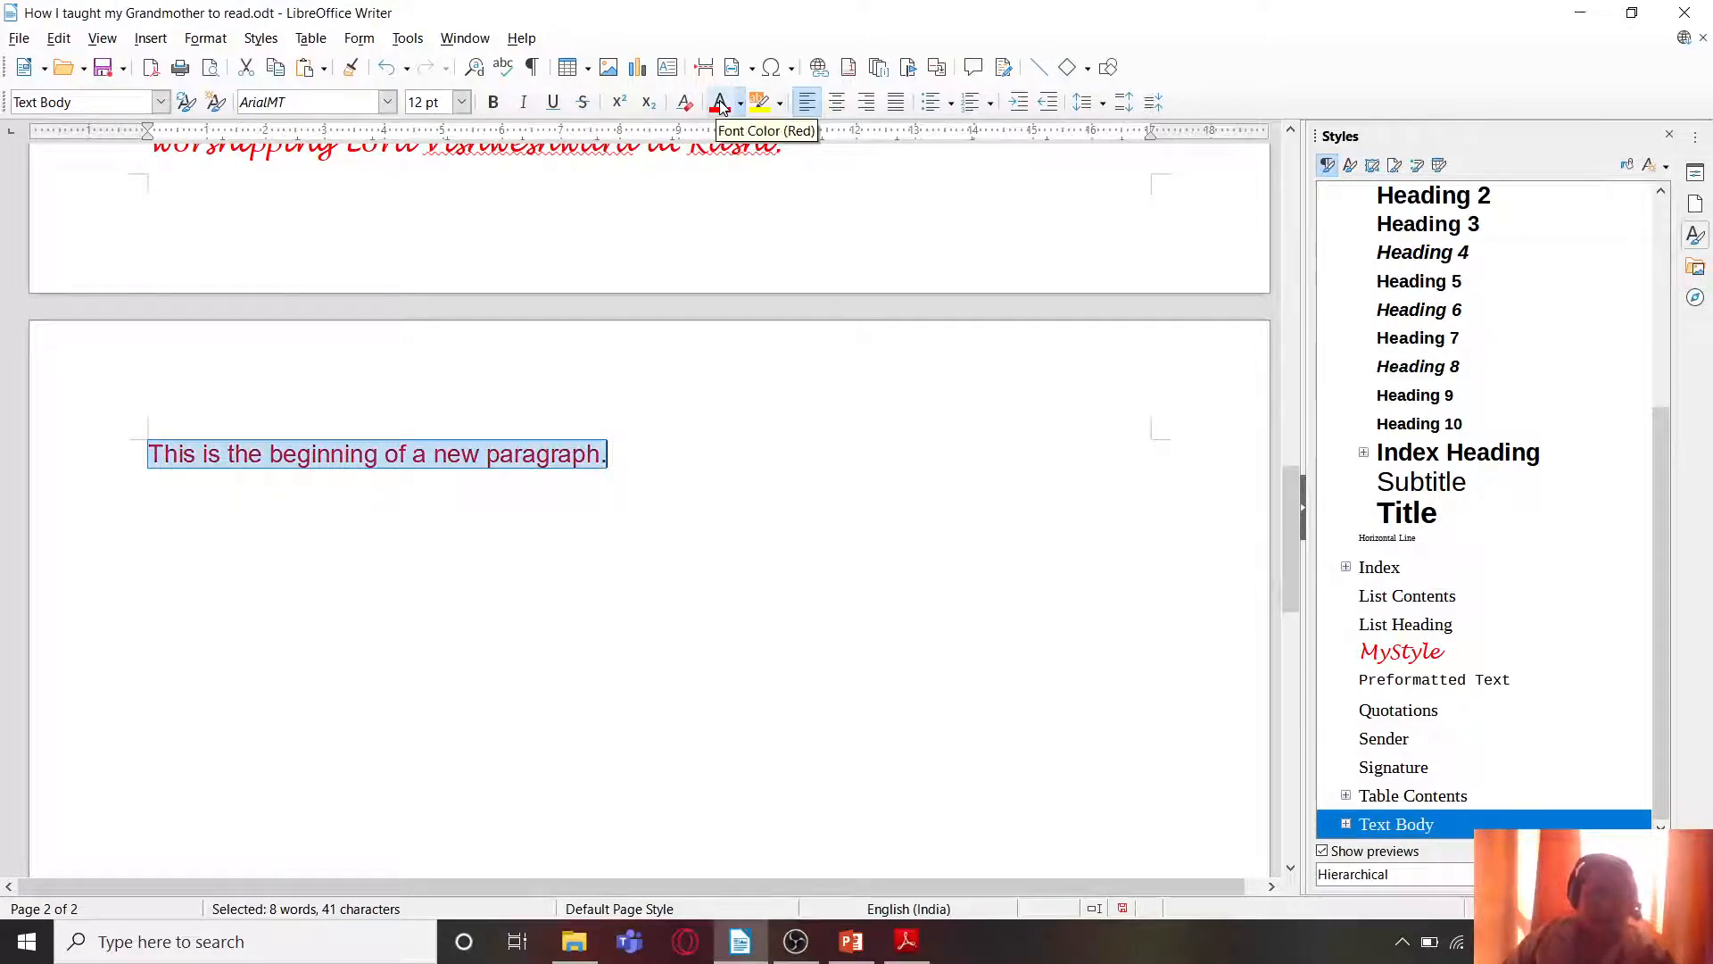
left_click(741, 102)
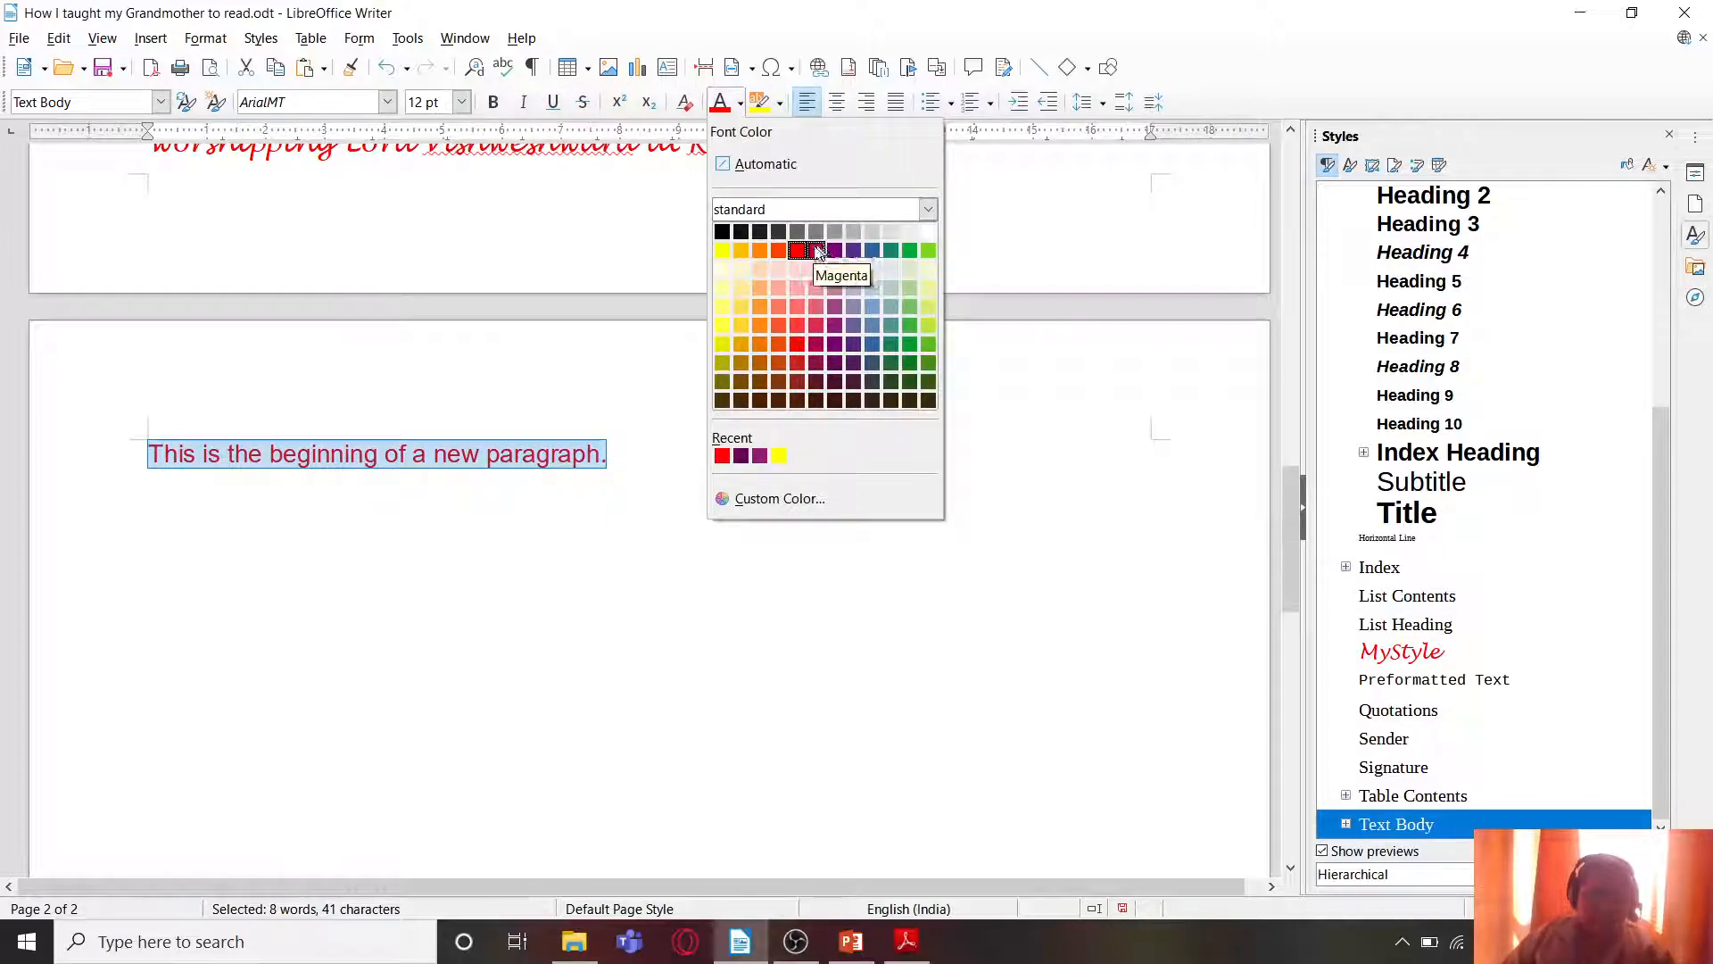
left_click(759, 104)
left_click(759, 104)
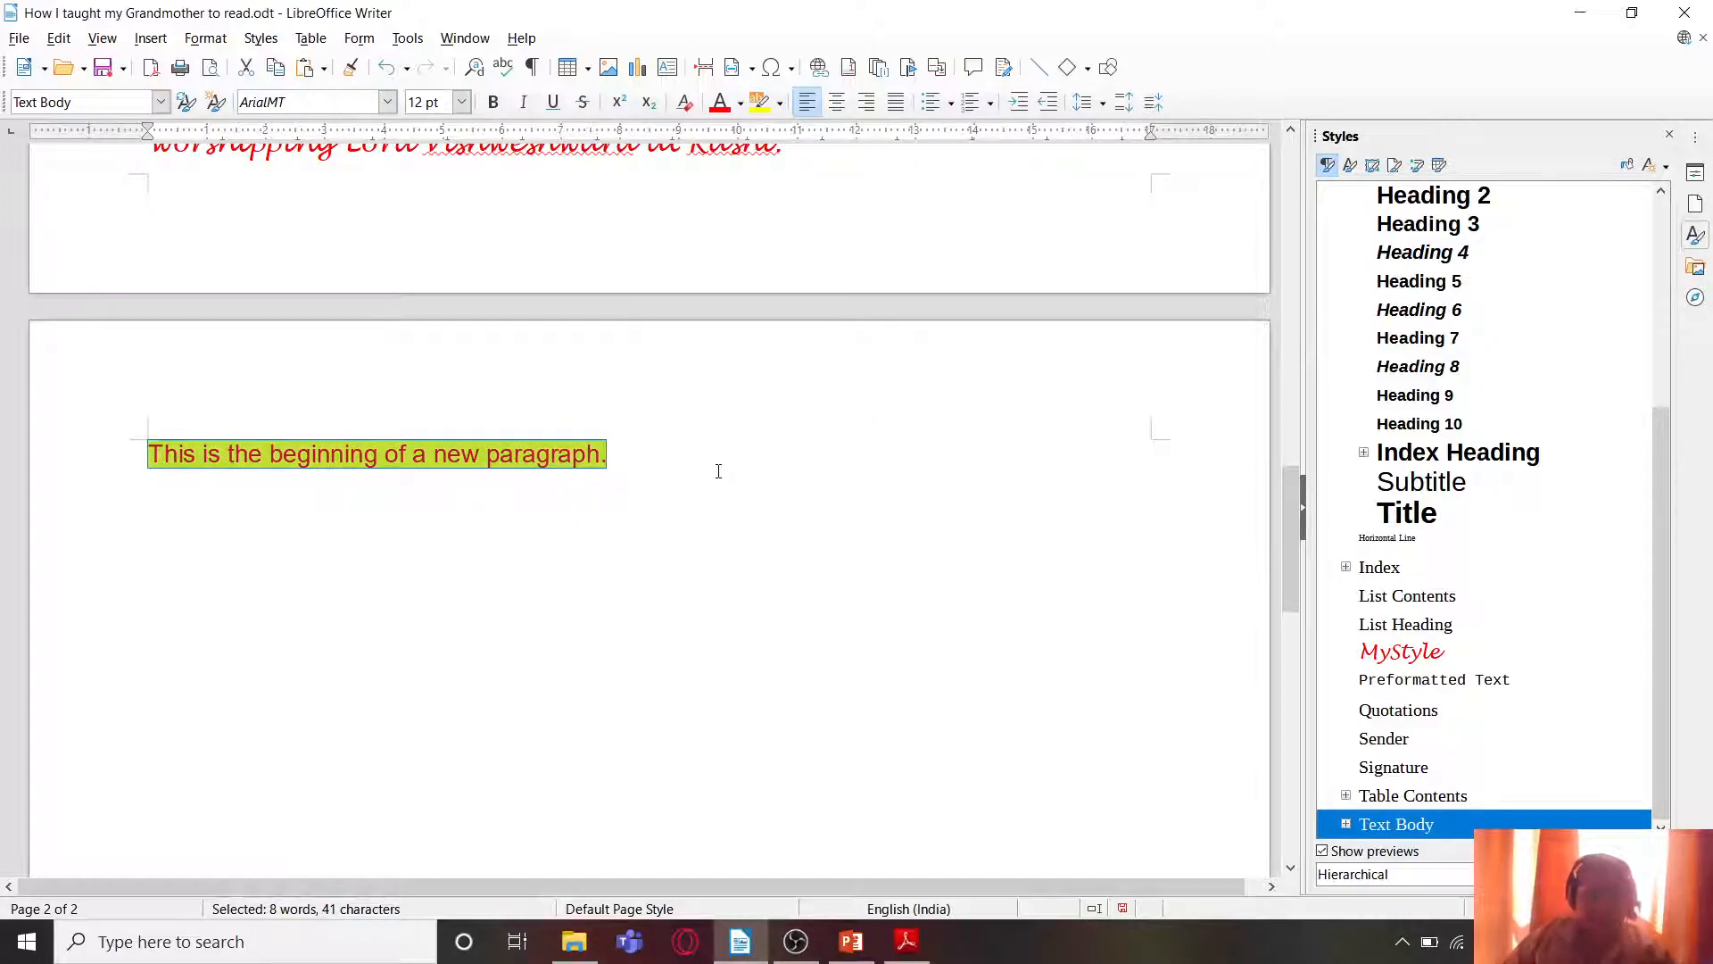
left_click(432, 503)
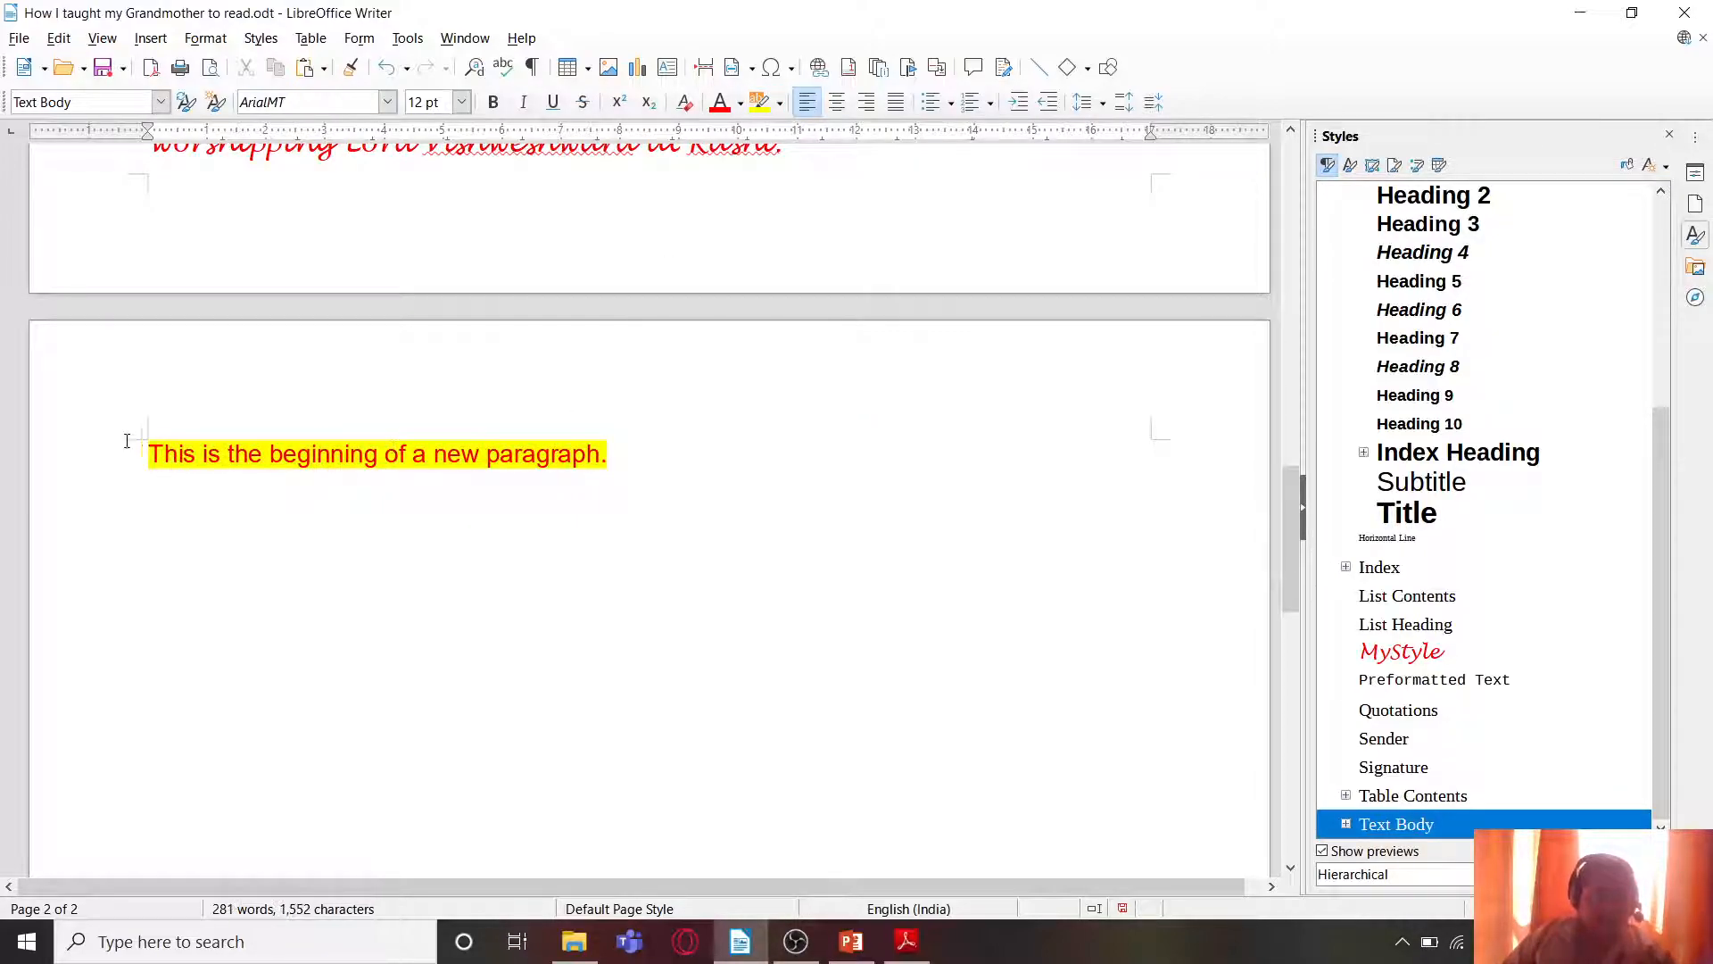
Step: Create a paragraph style named Highlight from the red, yellow-highlighted sentence and locate it in the style list
left_click_drag(152, 455, 284, 452)
left_click_drag(576, 453, 607, 454)
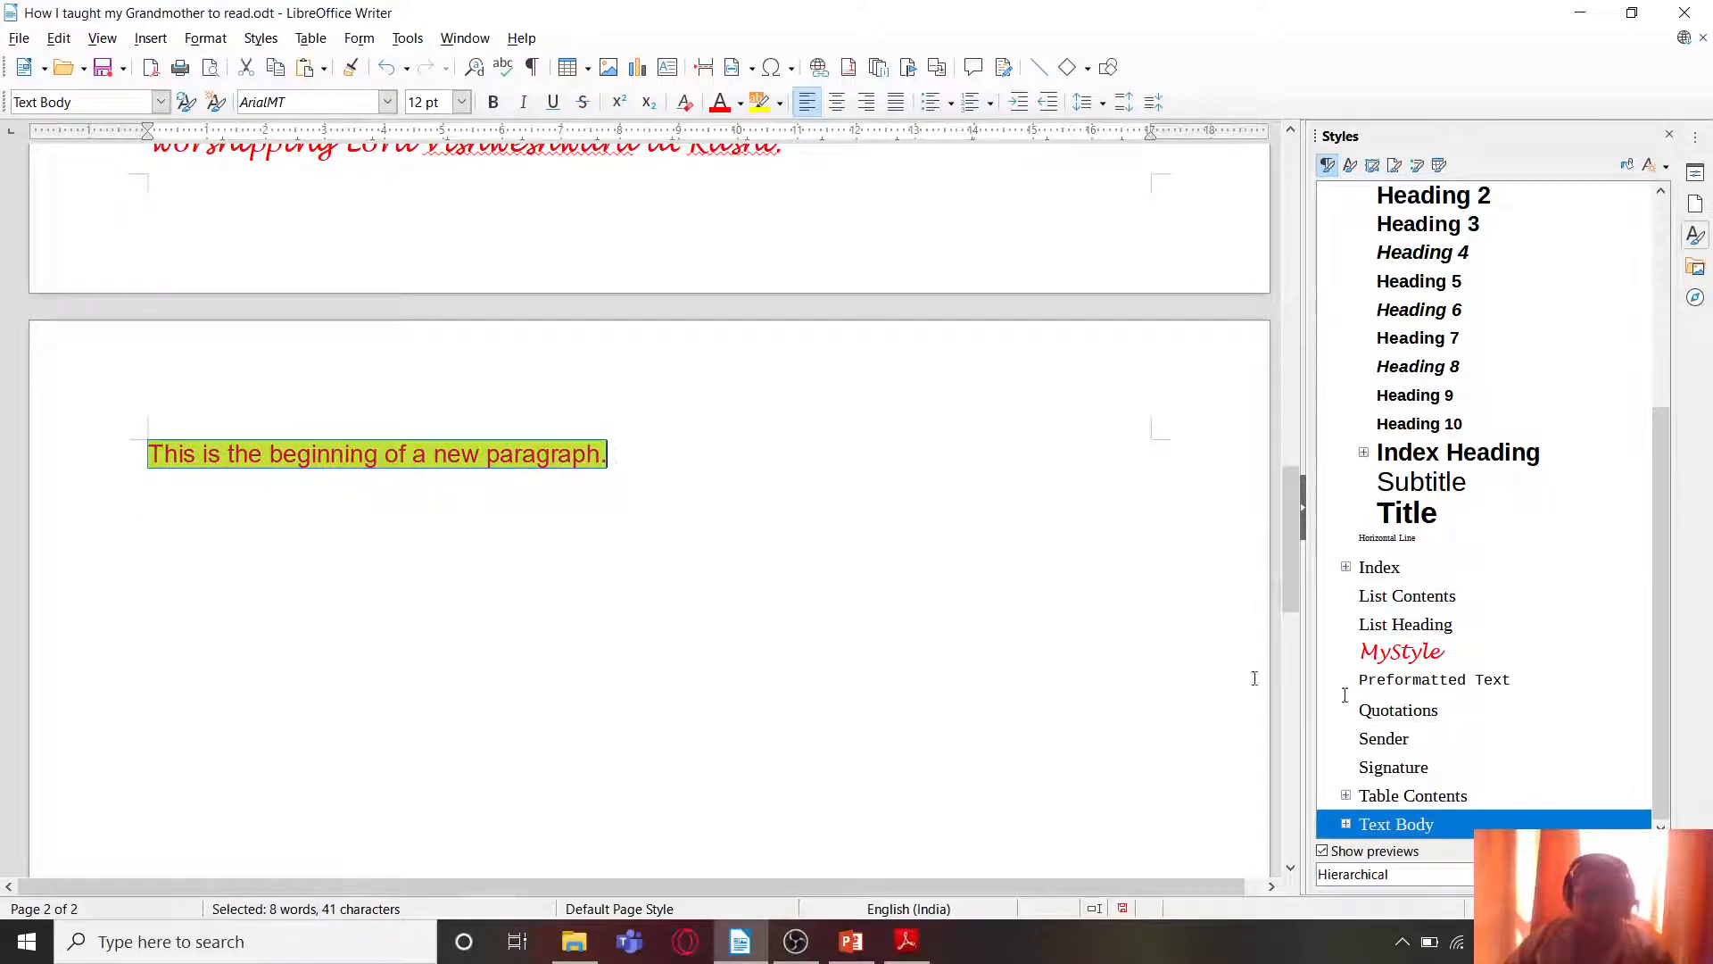
left_click_drag(1667, 505, 1663, 279)
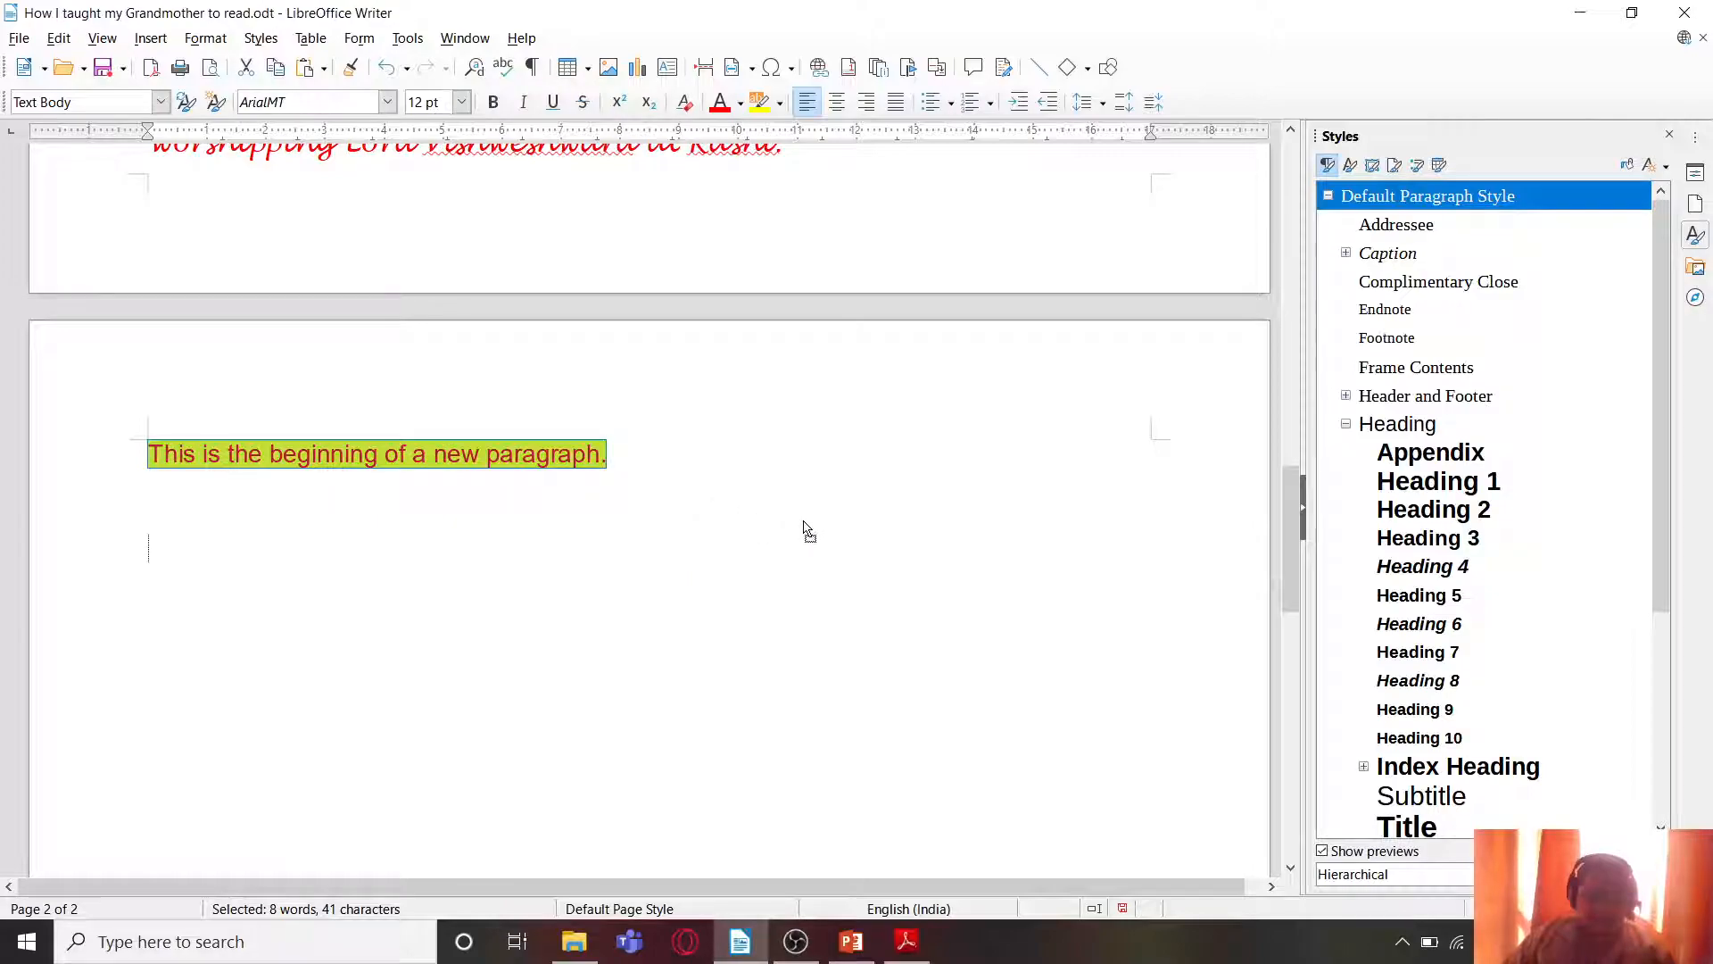
left_click_drag(1283, 480, 1627, 482)
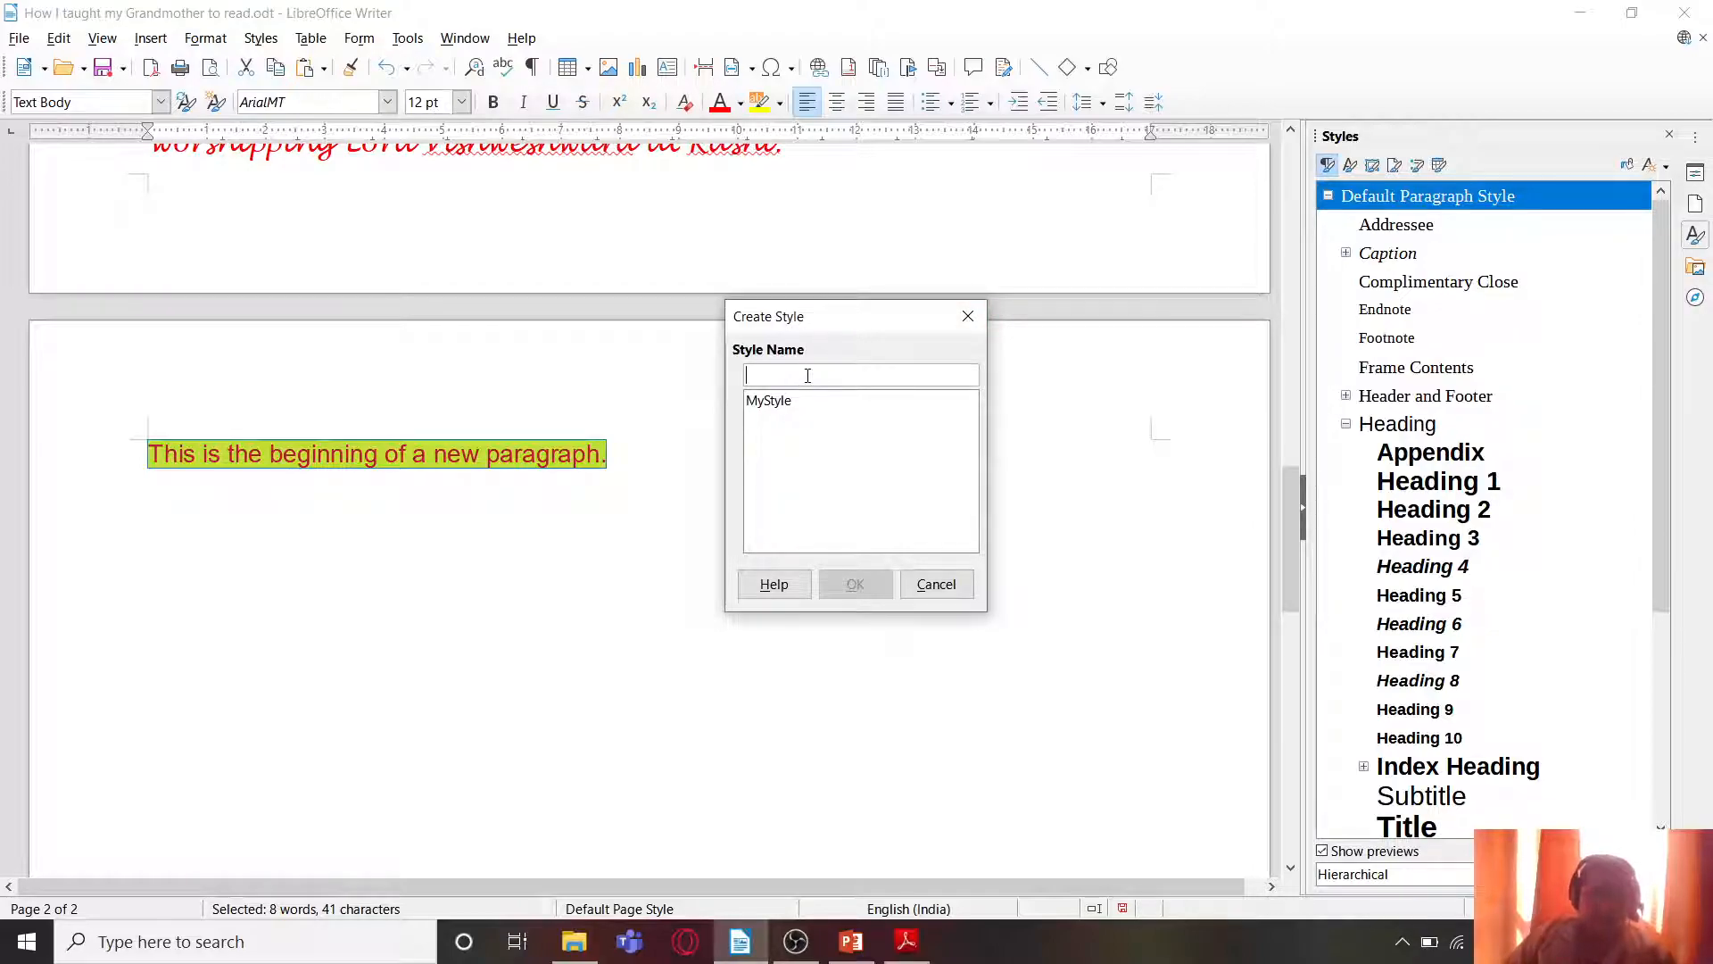
type("Highlight")
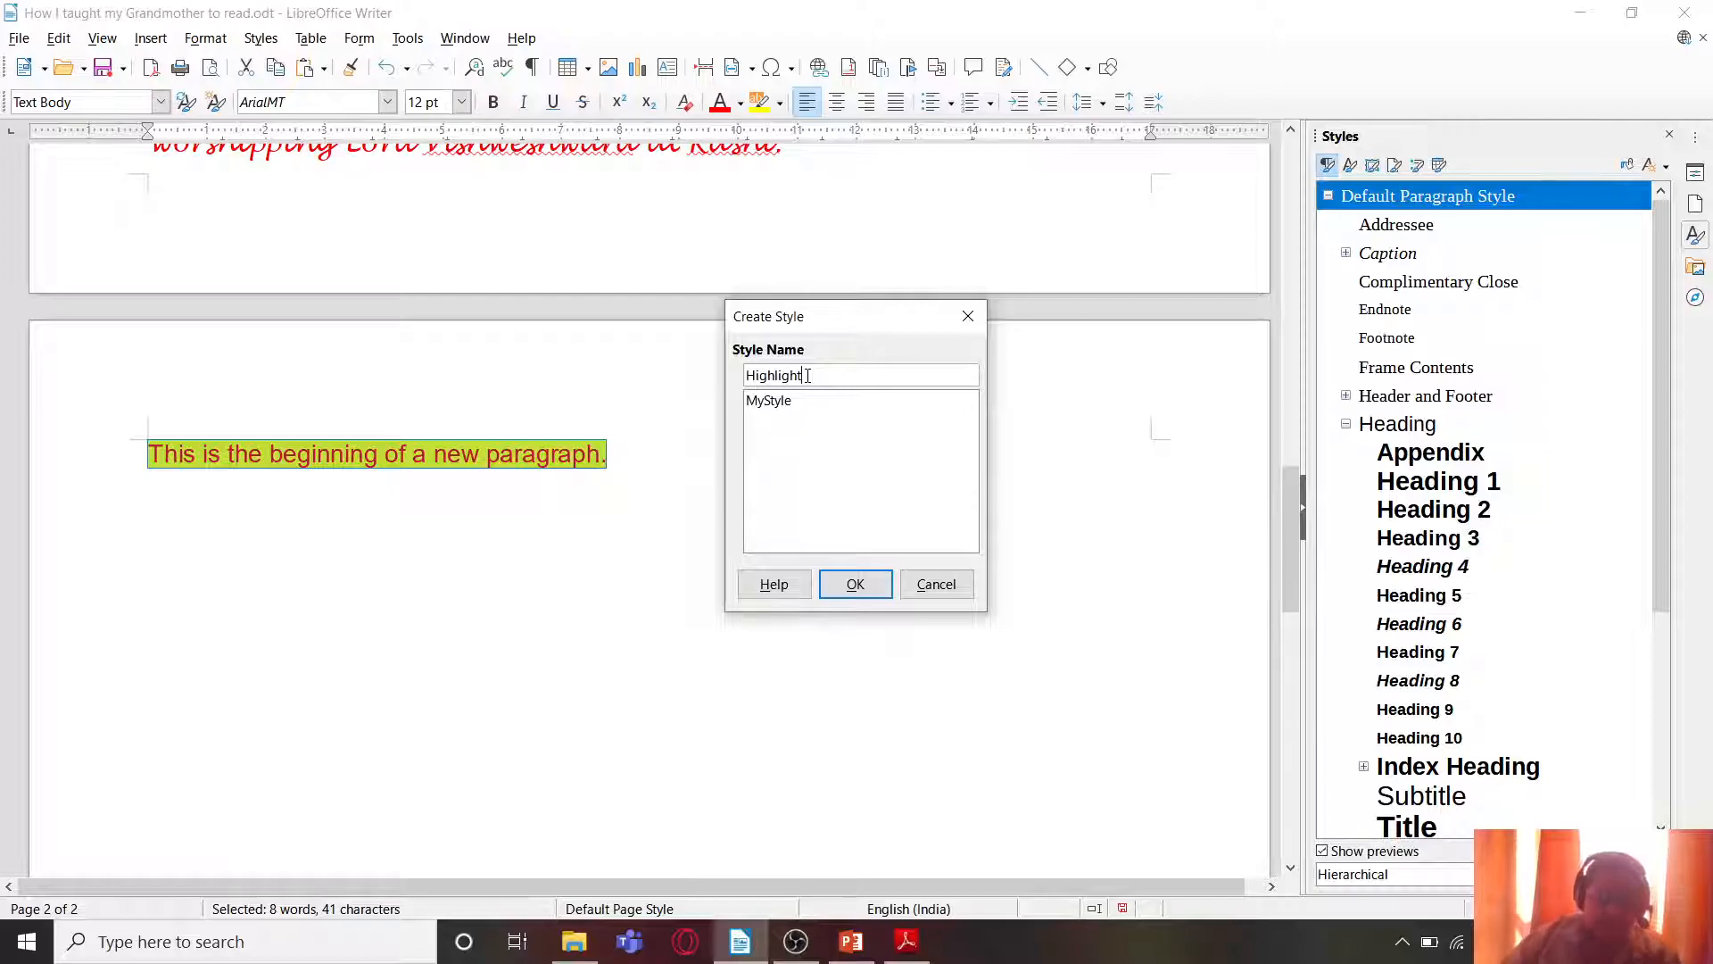
left_click(855, 584)
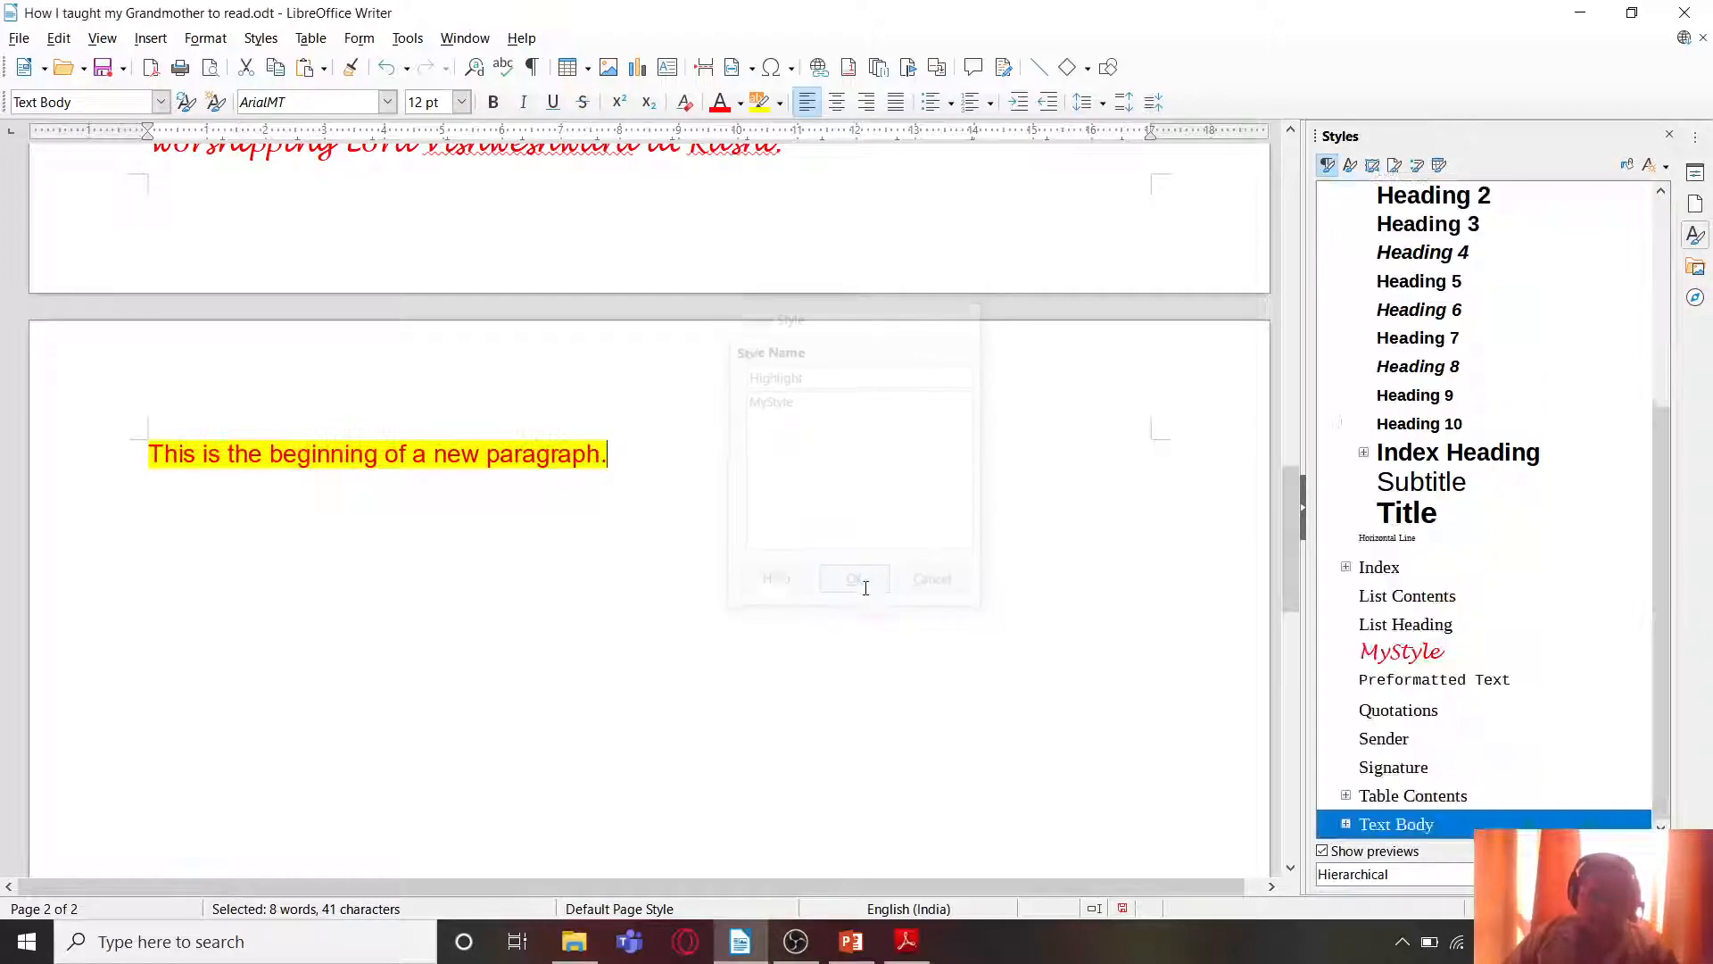
left_click(1395, 740)
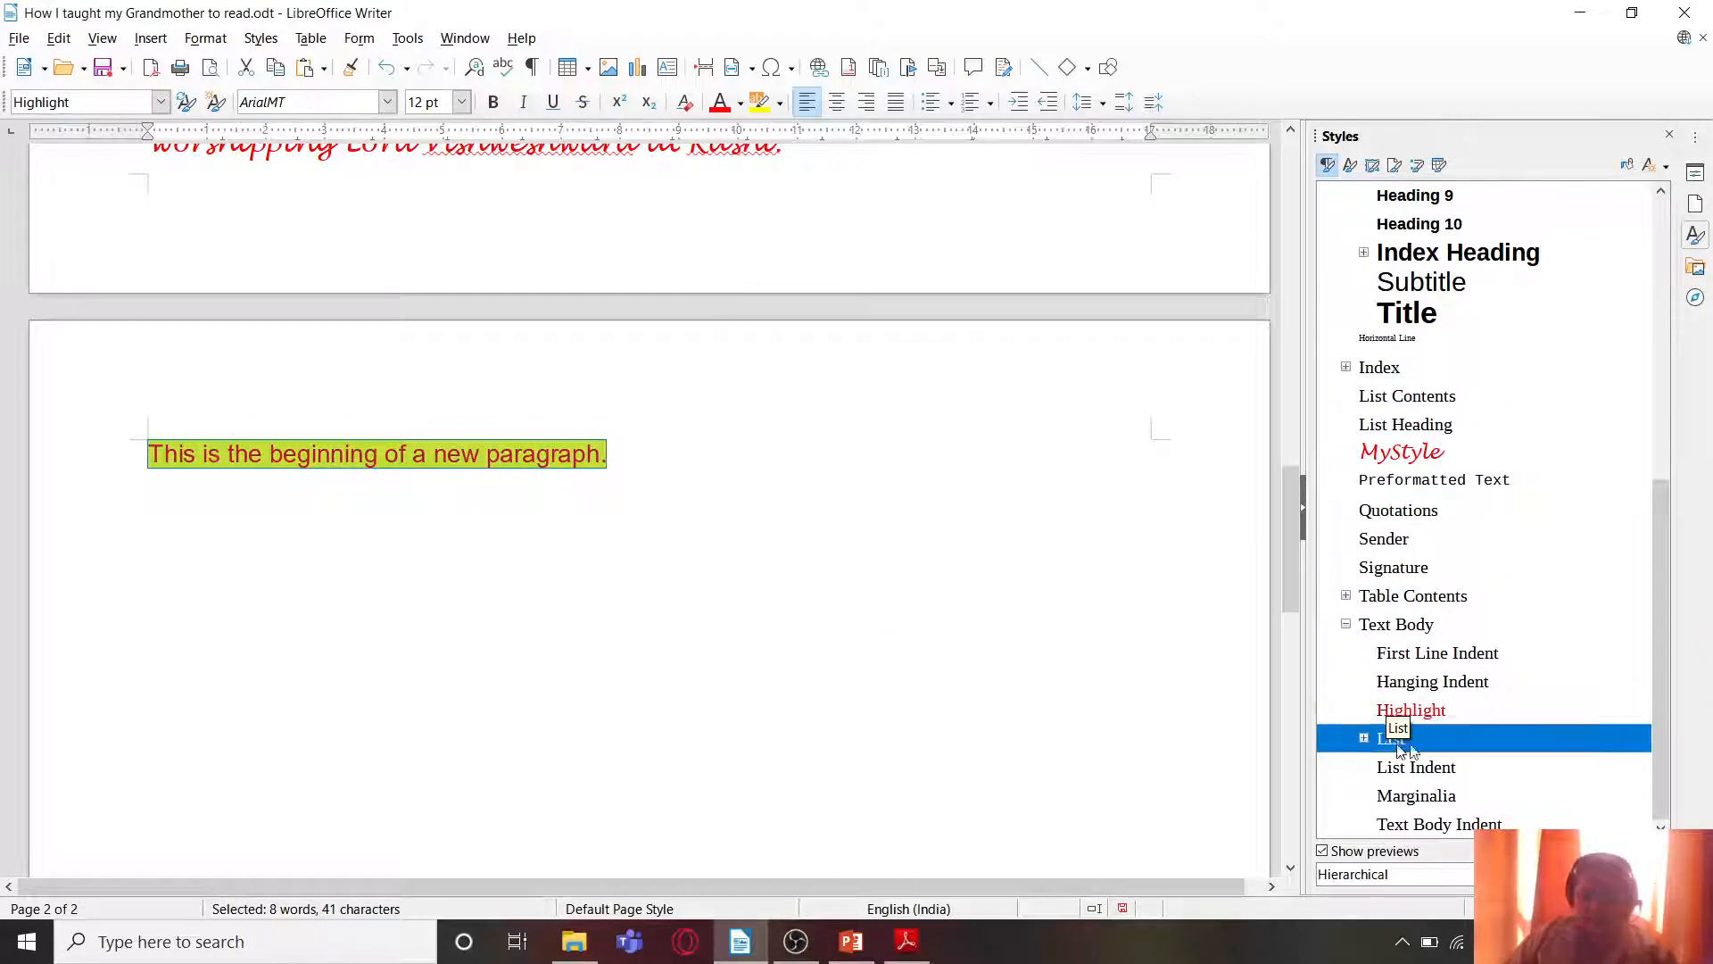
left_click(1448, 711)
left_click(639, 456)
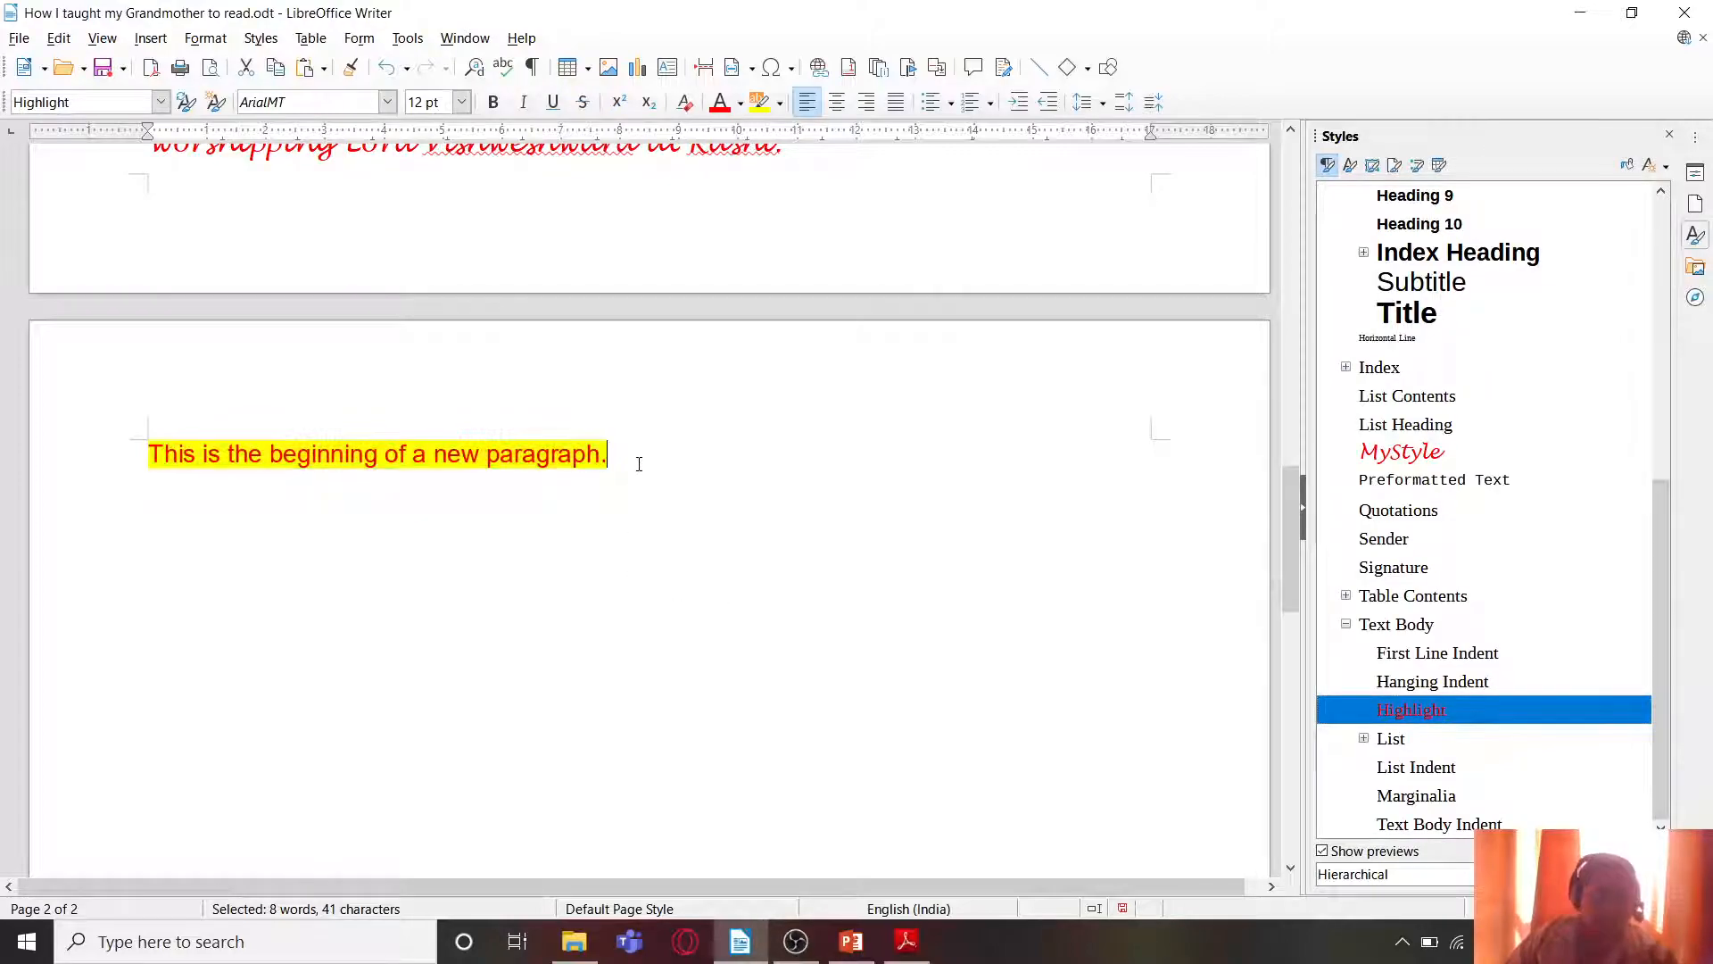
Step: Apply the Highlight paragraph style to the paragraph beginning "One of her novels, called Kashi Yatre"
scroll(696, 452, "up", 5)
scroll(706, 451, "up", 3)
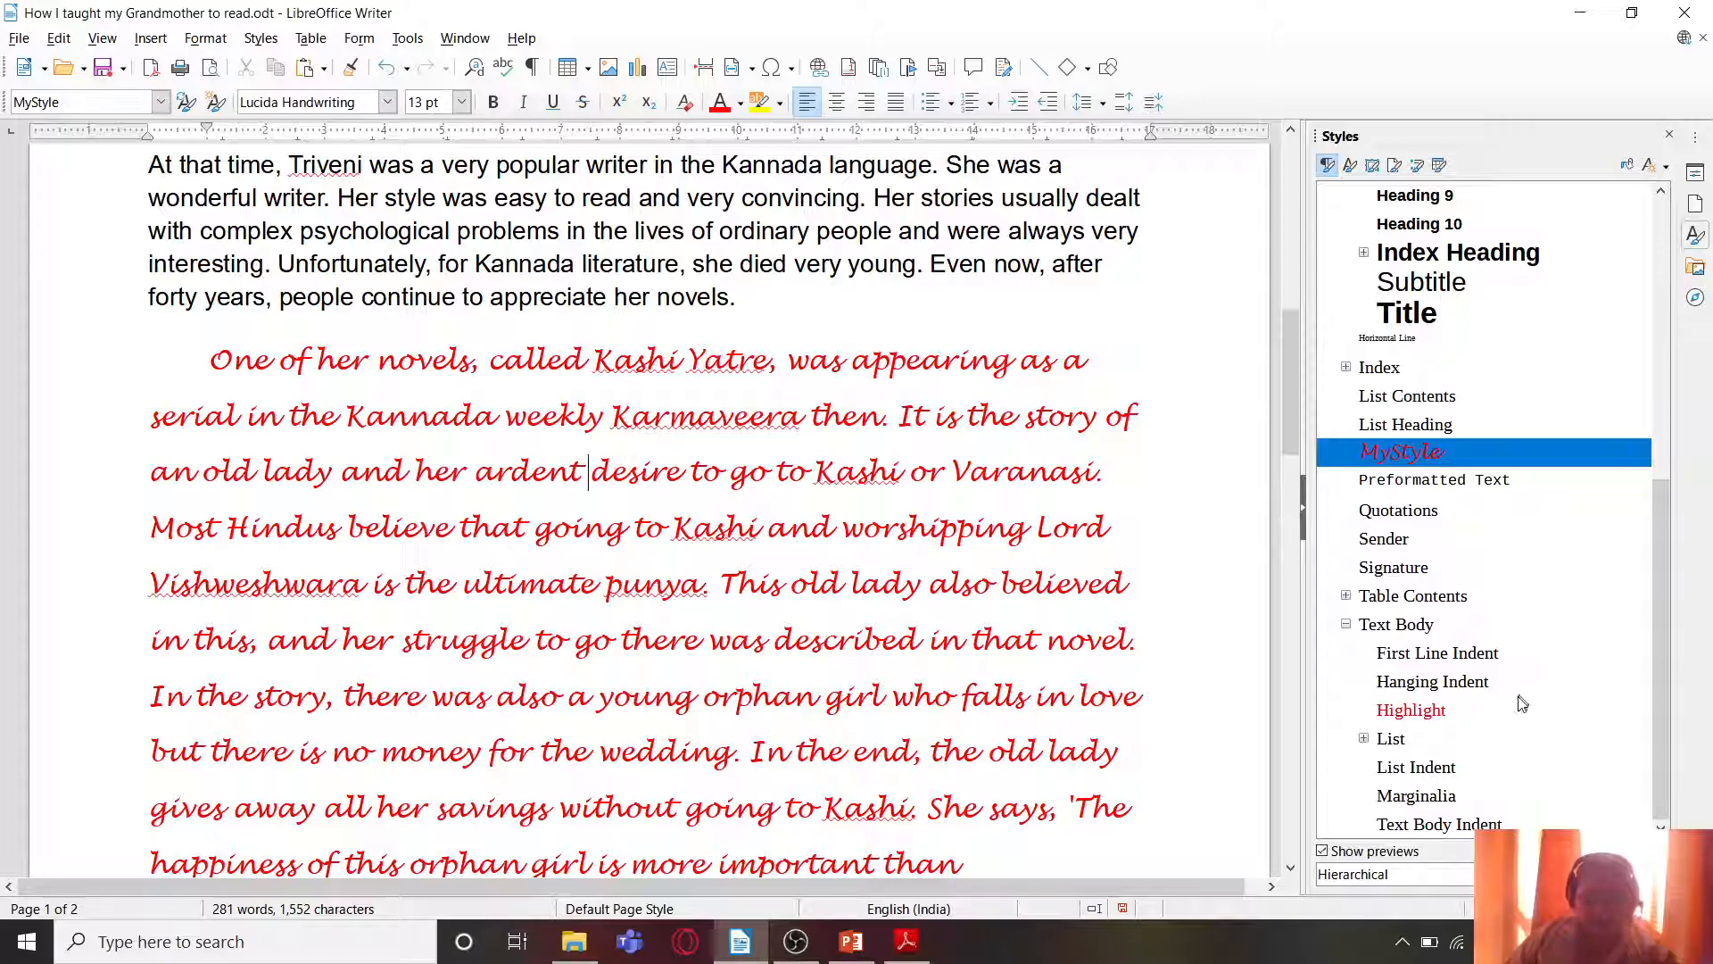
left_click(1419, 712)
double_click(1419, 711)
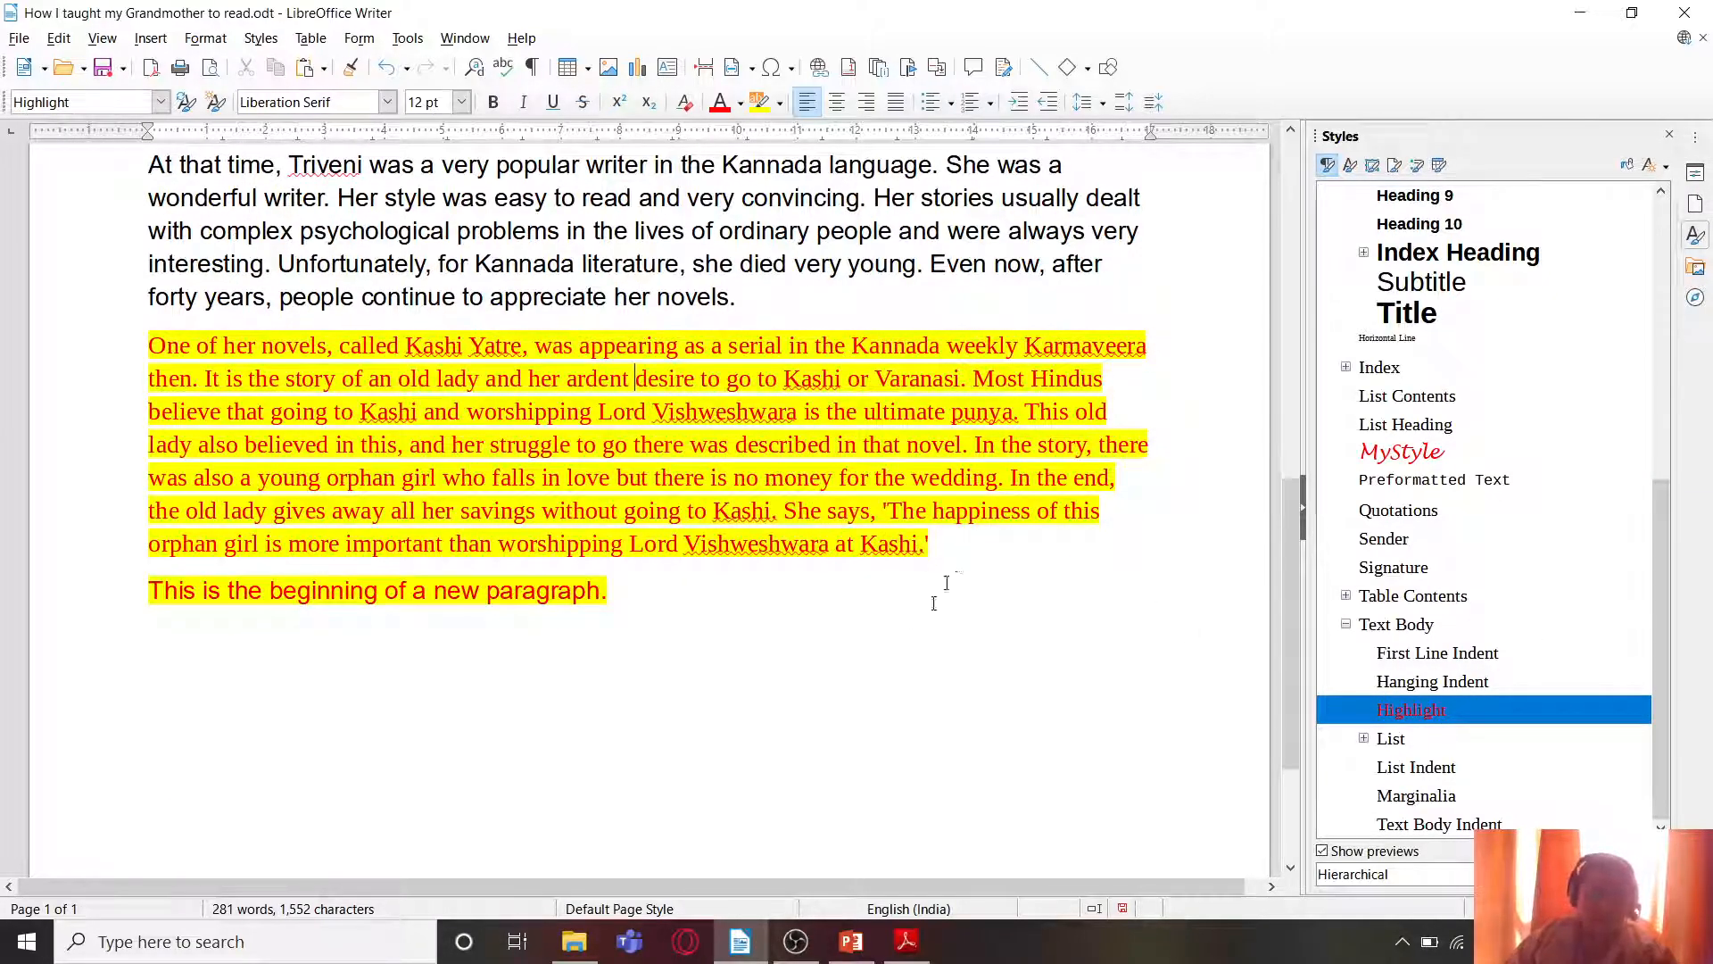
left_click(899, 642)
Step: Switch to PowerPoint to check the slide of learning topics, and return to the start of the Writer document
left_click(862, 955)
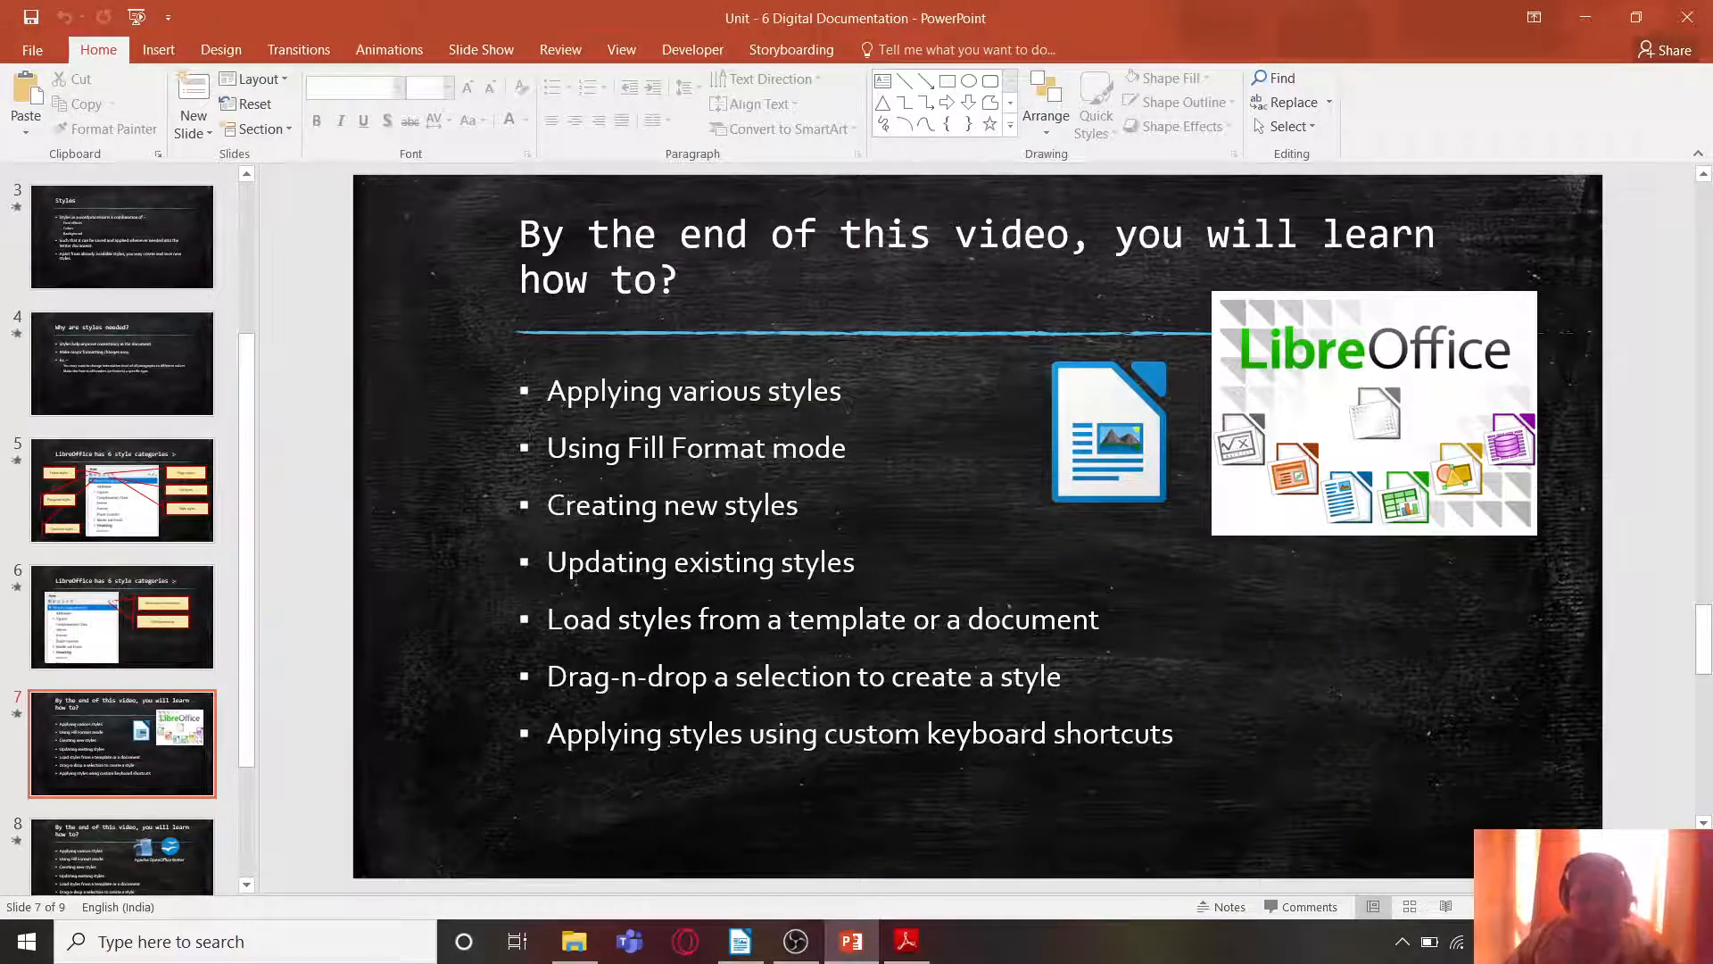
key("alt+Tab")
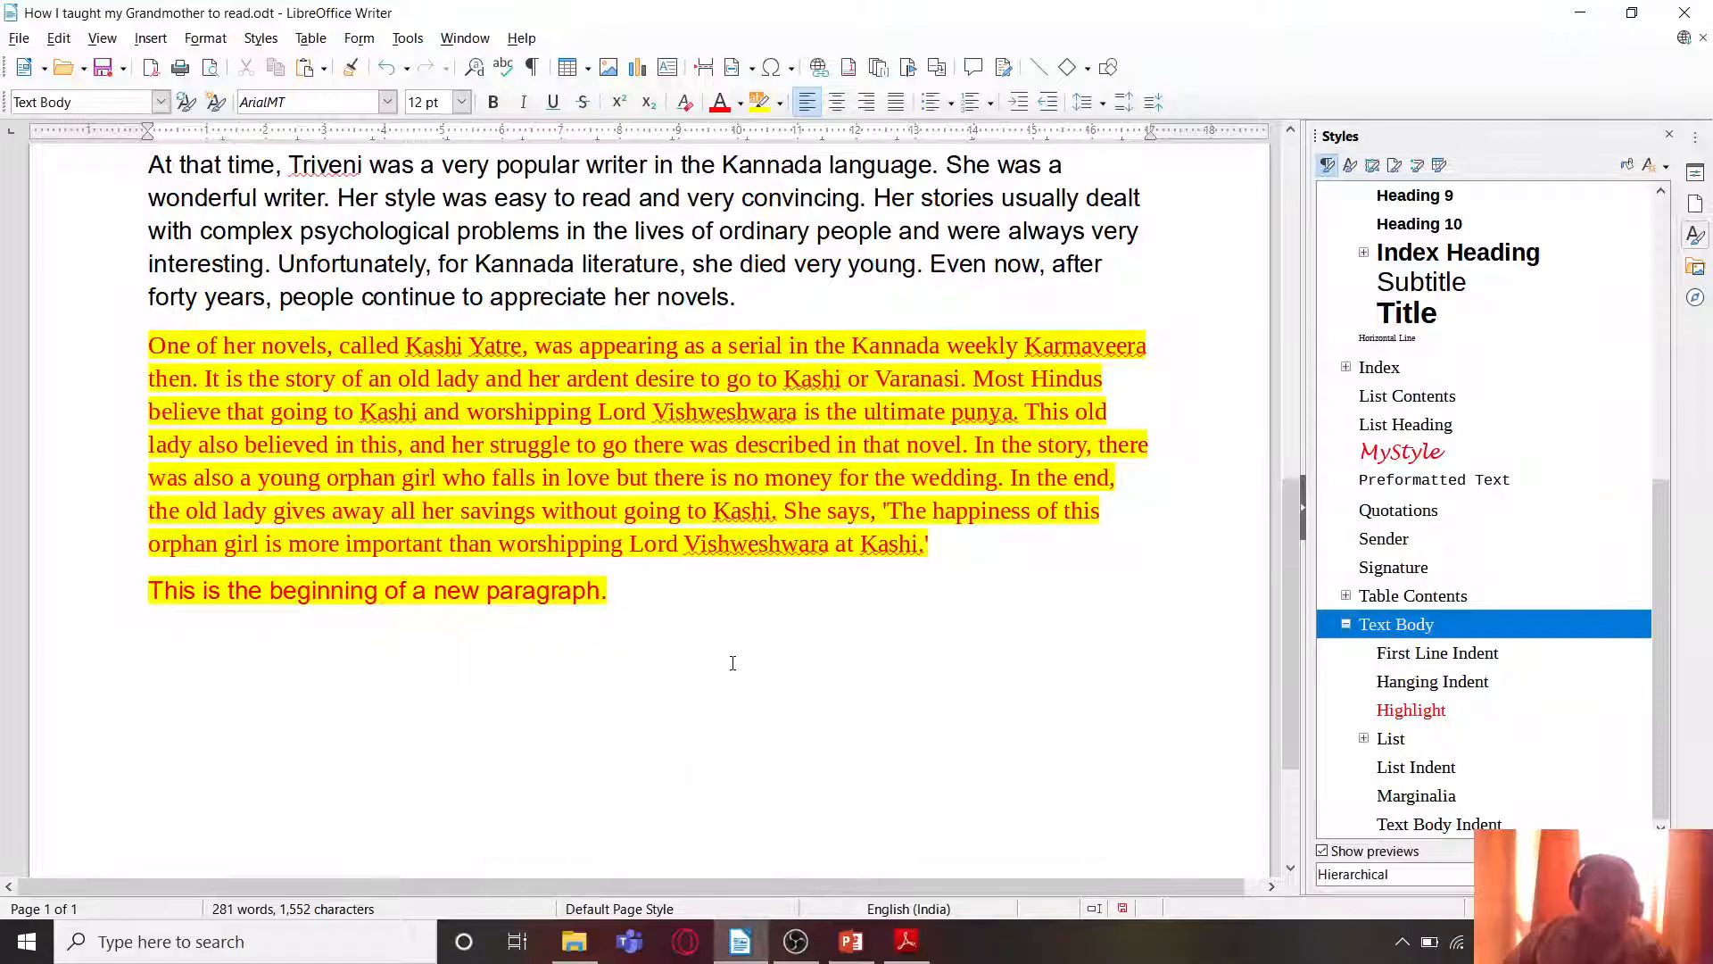
scroll(734, 666, "up", 10)
scroll(734, 666, "up", 3)
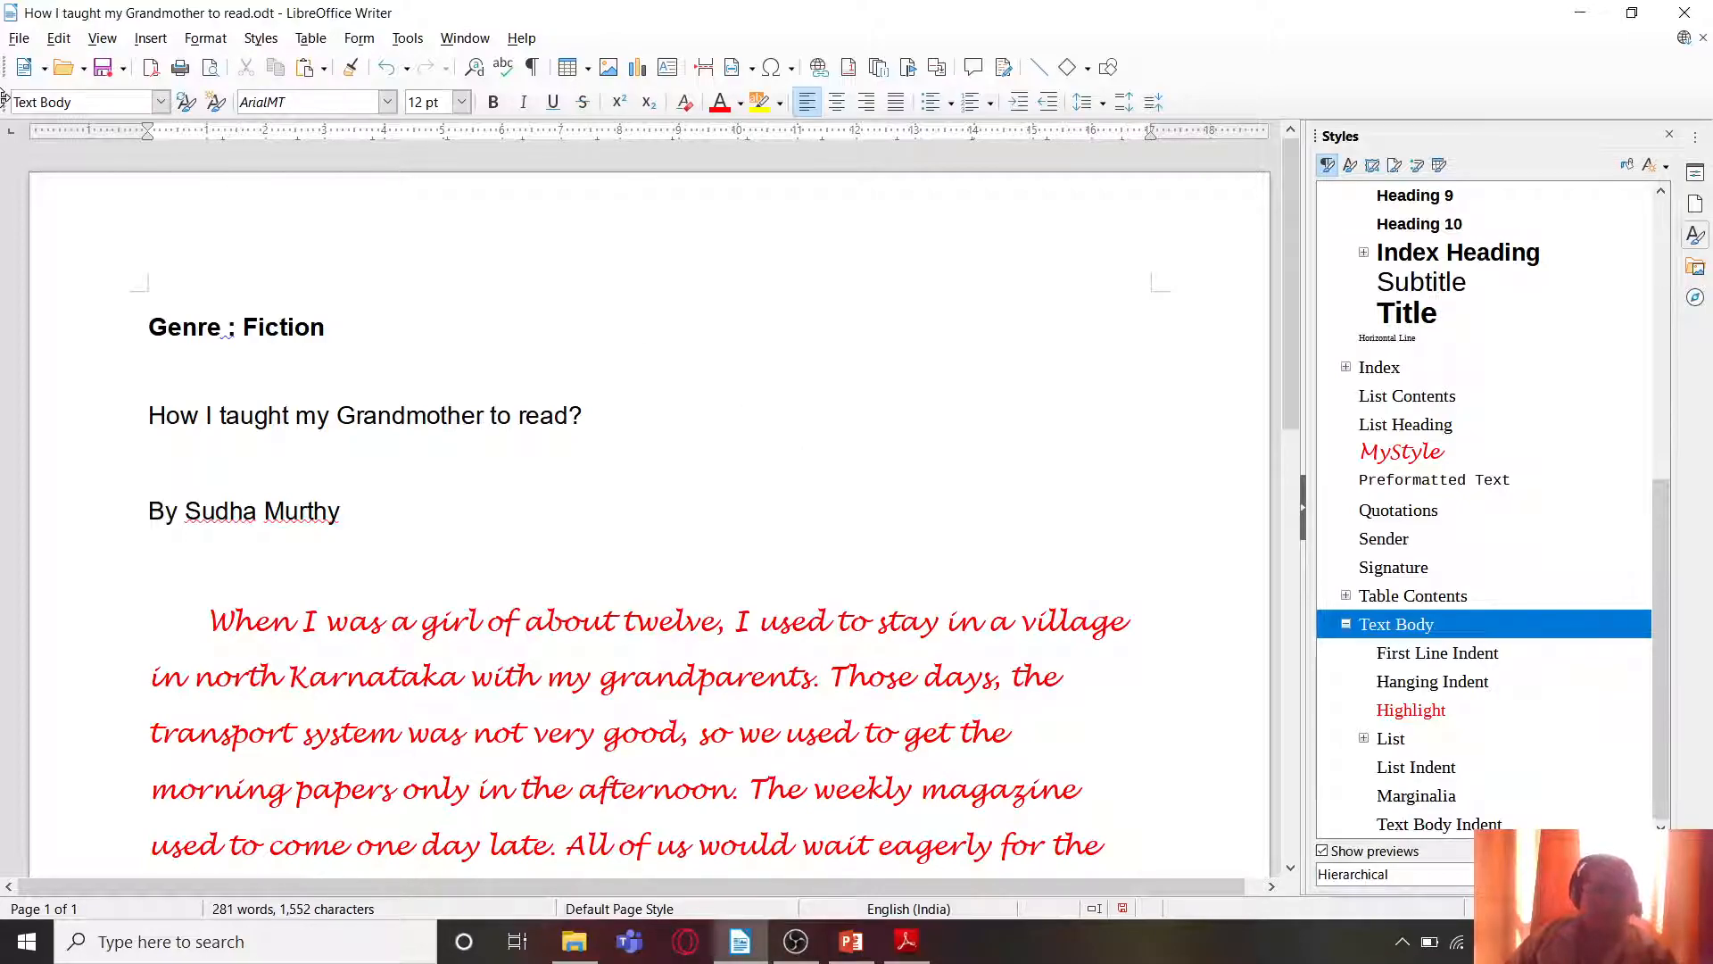
Step: Open the keyboard shortcut customization for Writer and select the F4 shortcut
left_click(407, 38)
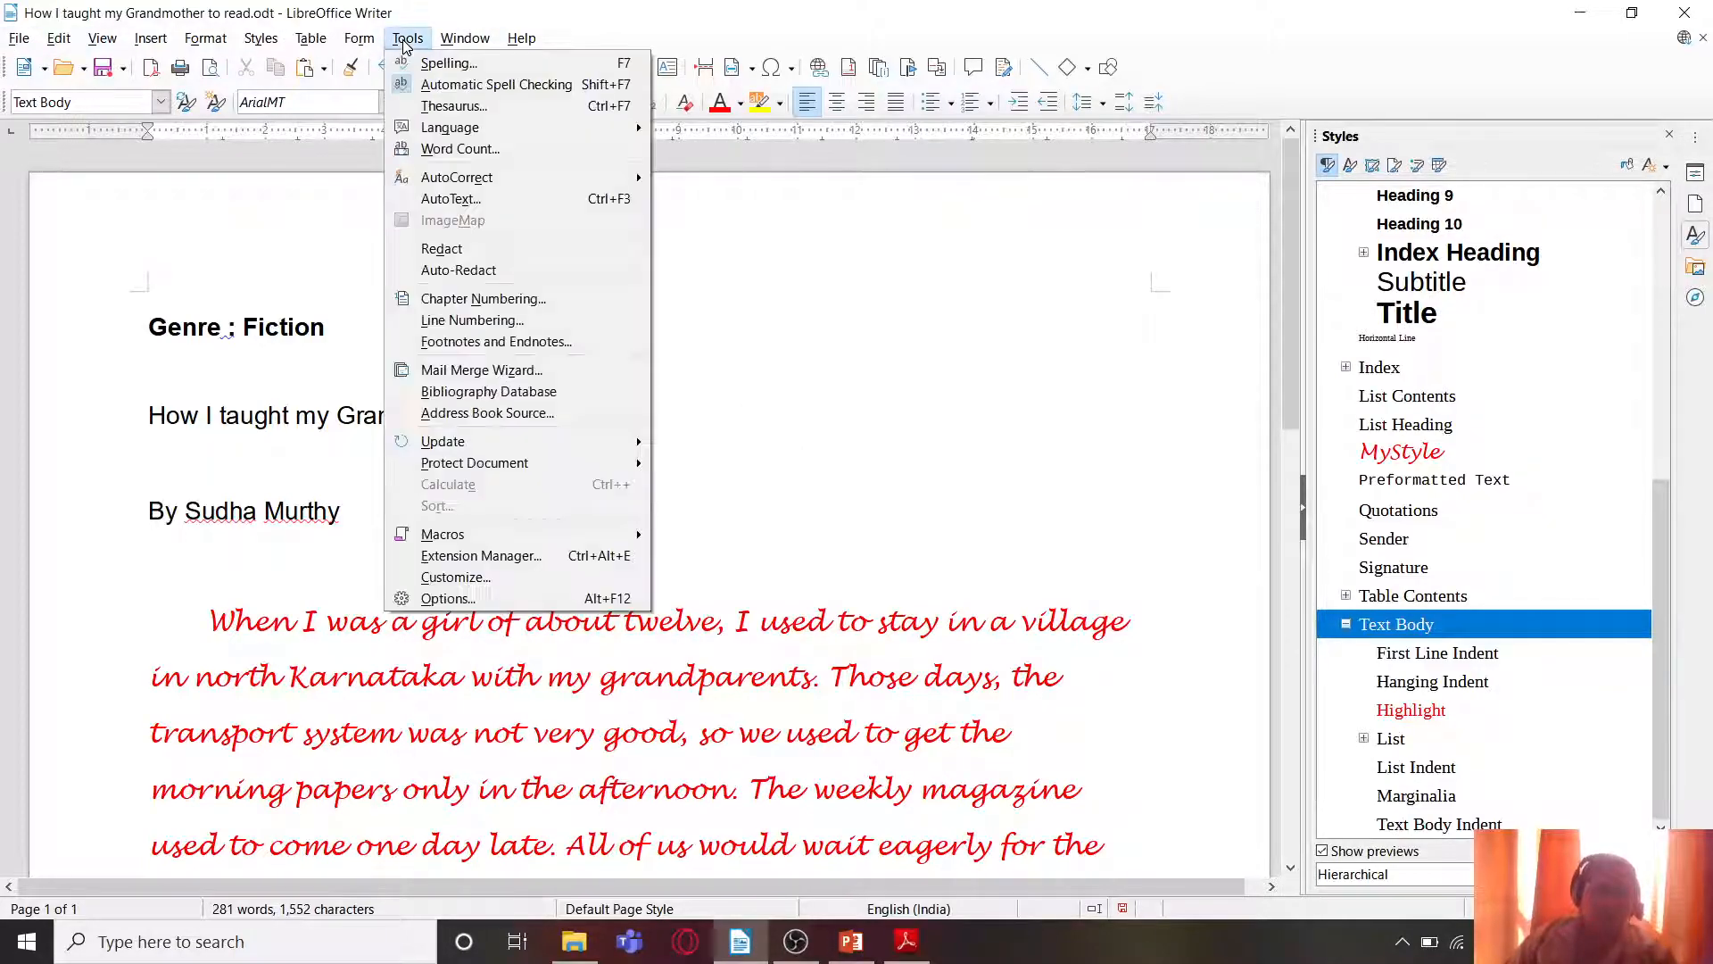
left_click(455, 578)
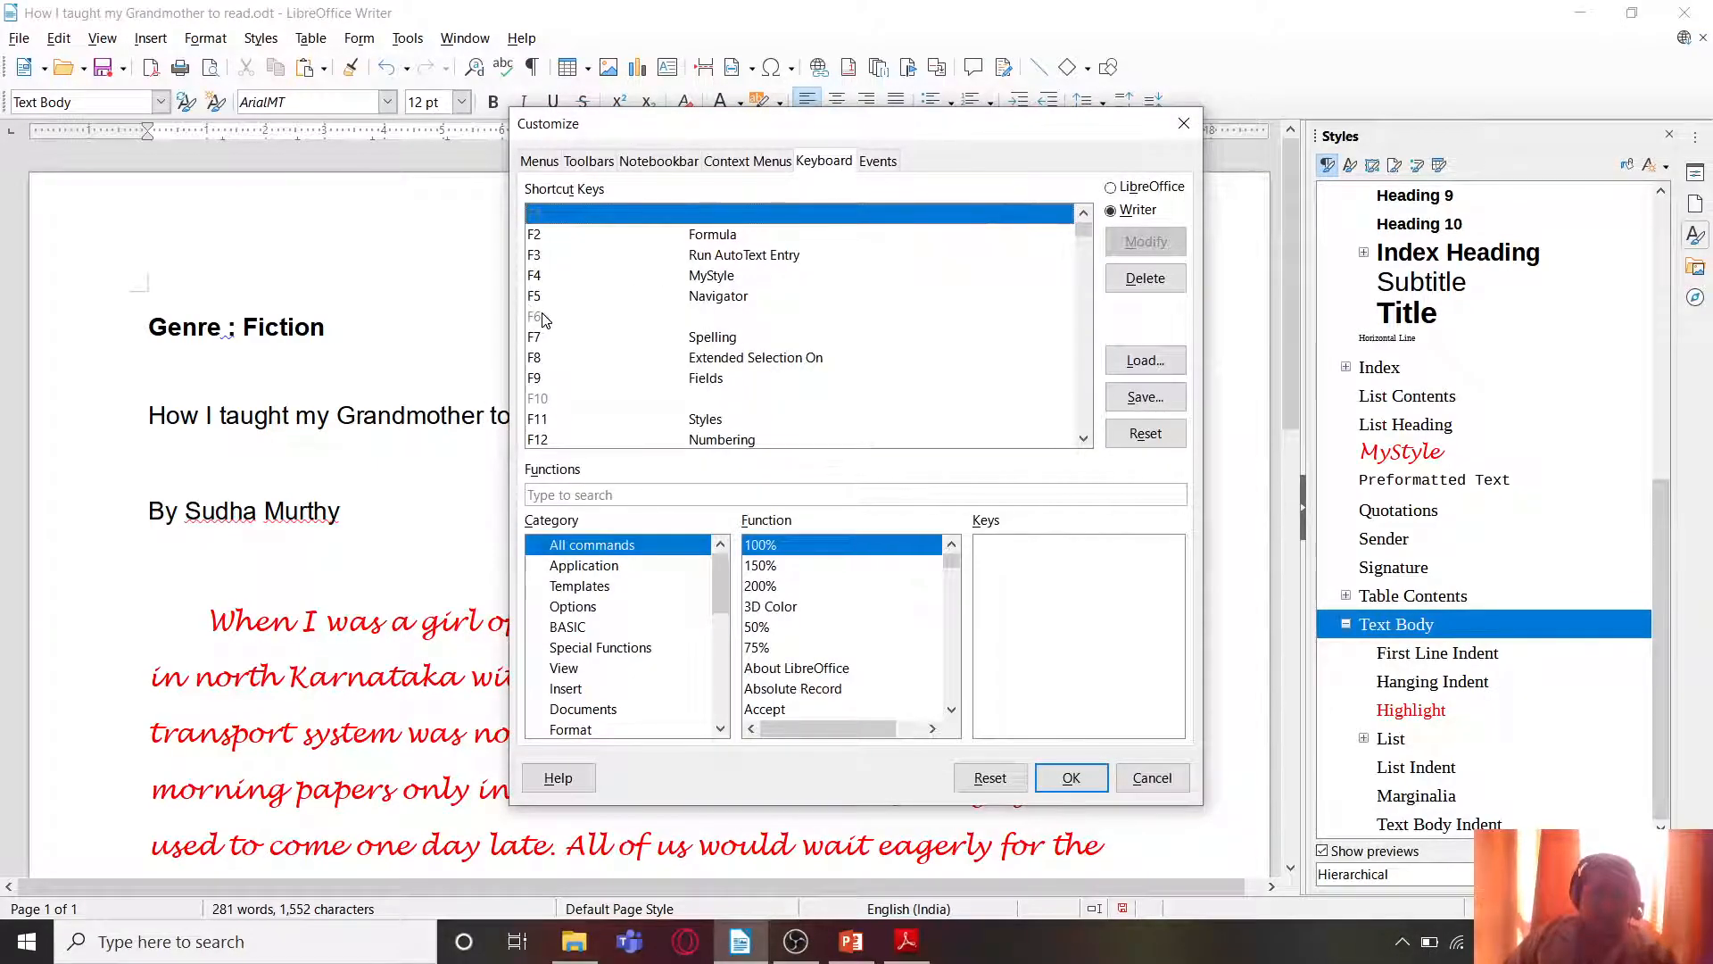
left_click(579, 317)
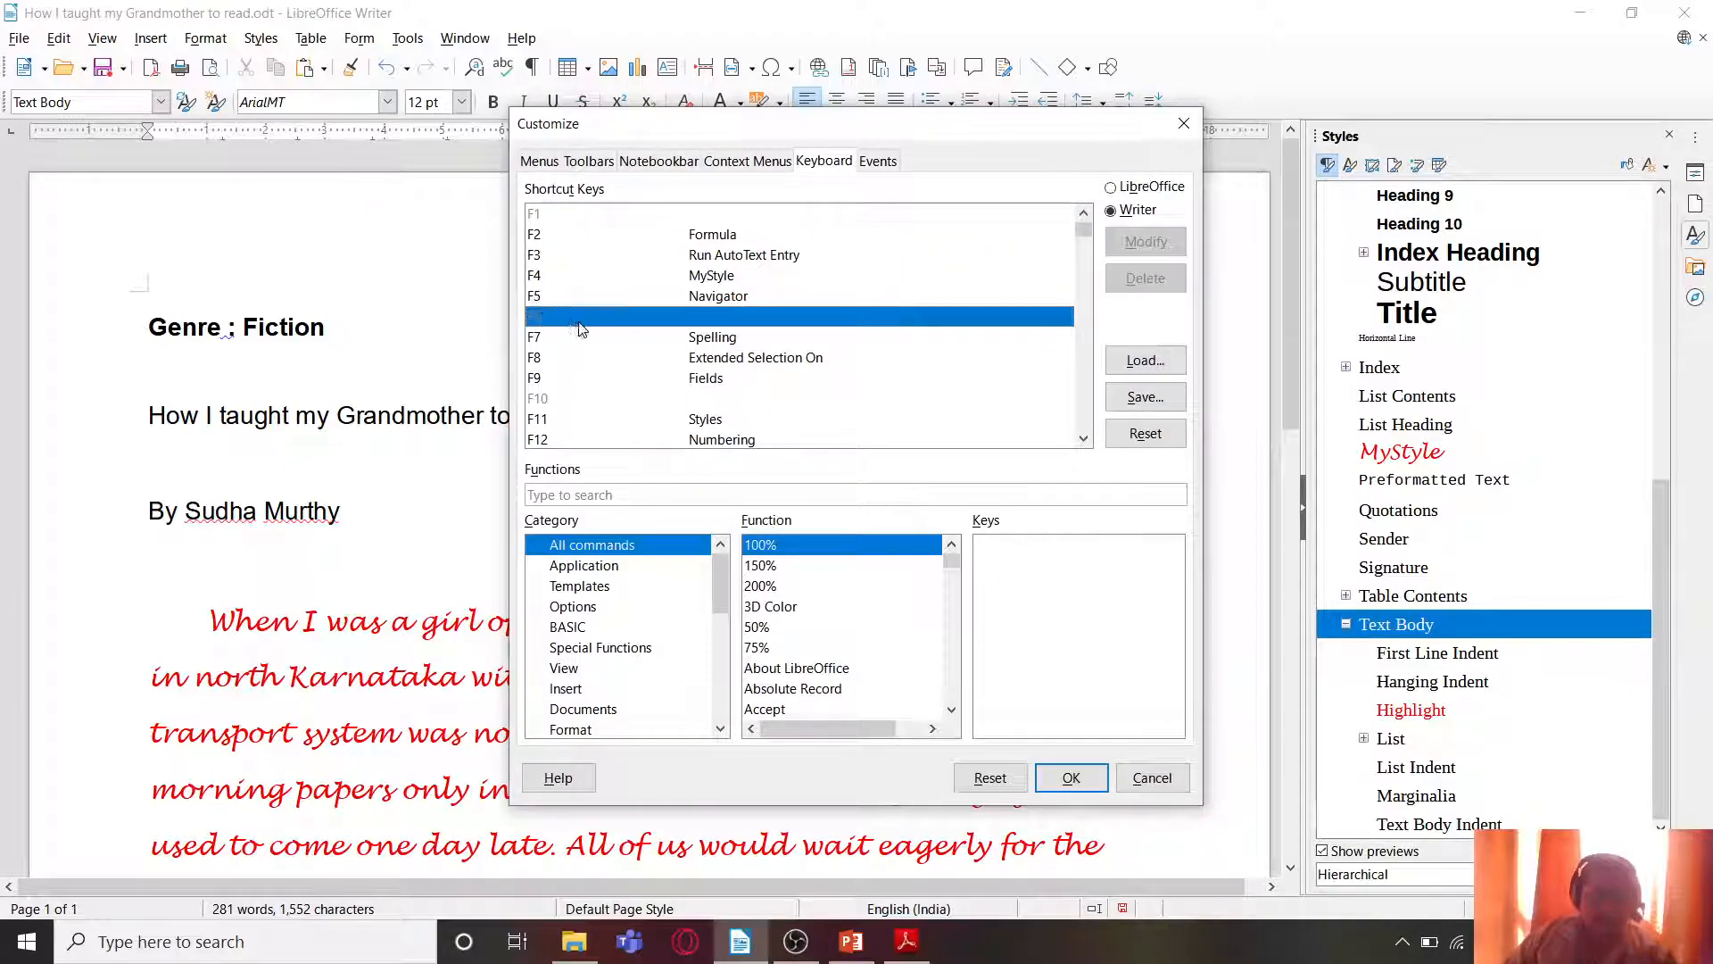
left_click(549, 218)
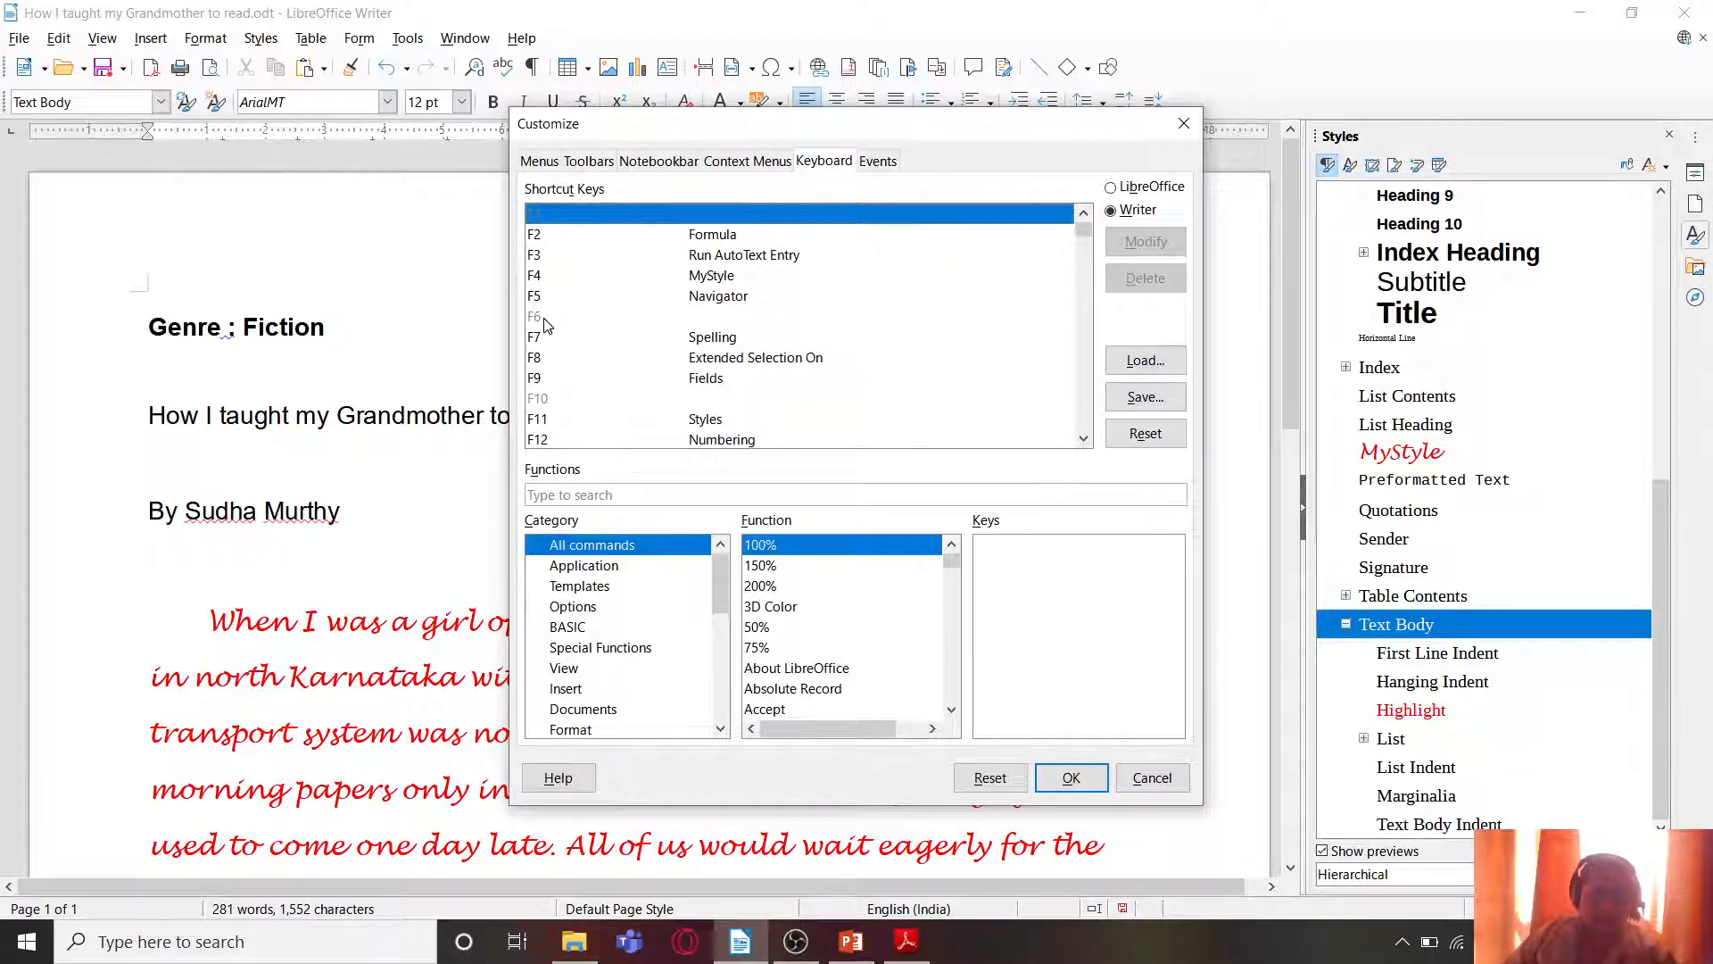
left_click(545, 321)
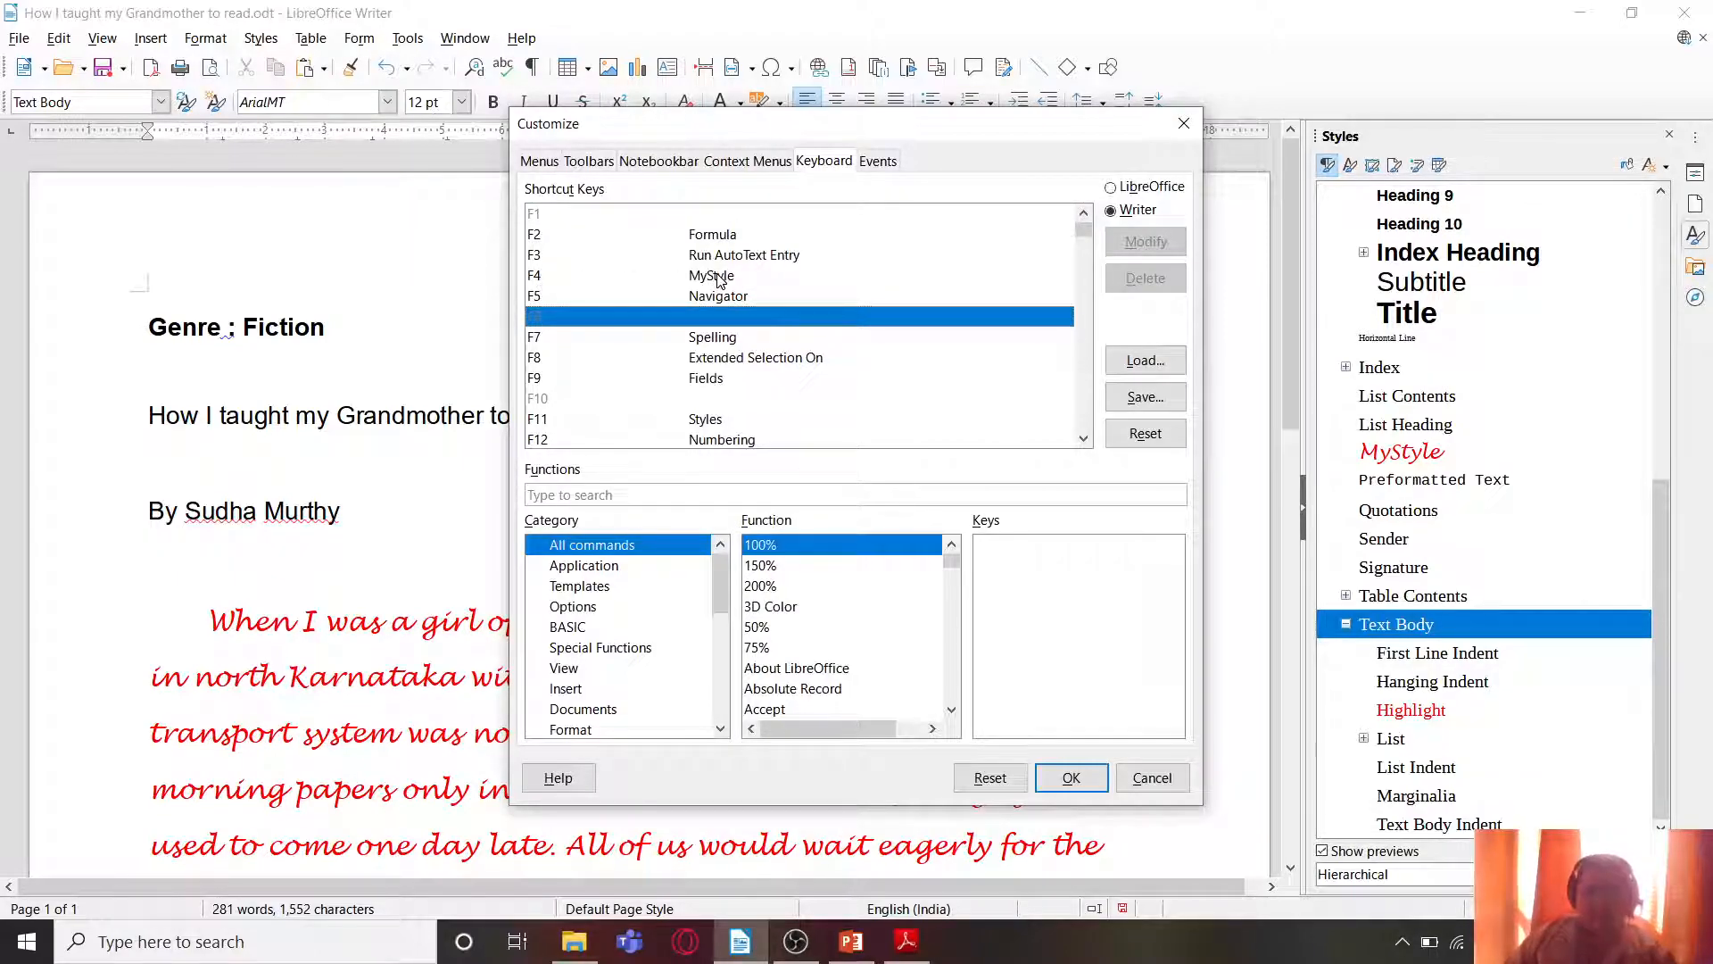
left_click(537, 278)
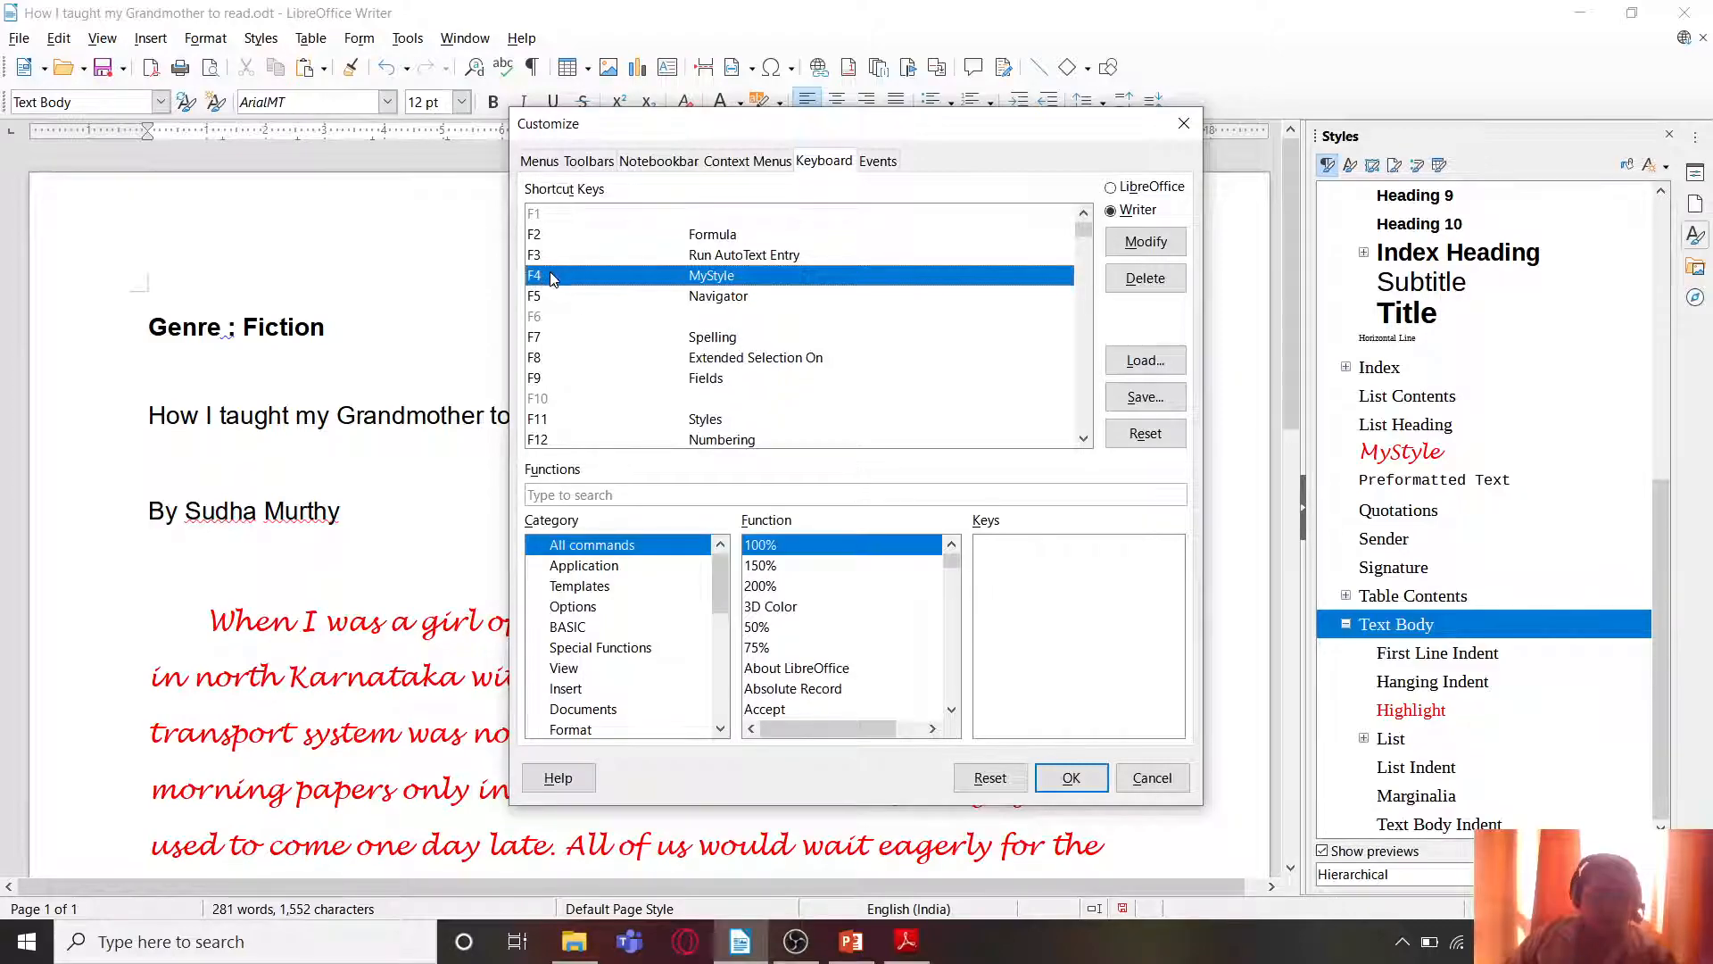
Step: Expand the Styles function category and list its Paragraph styles
scroll(605, 606, "down", 1)
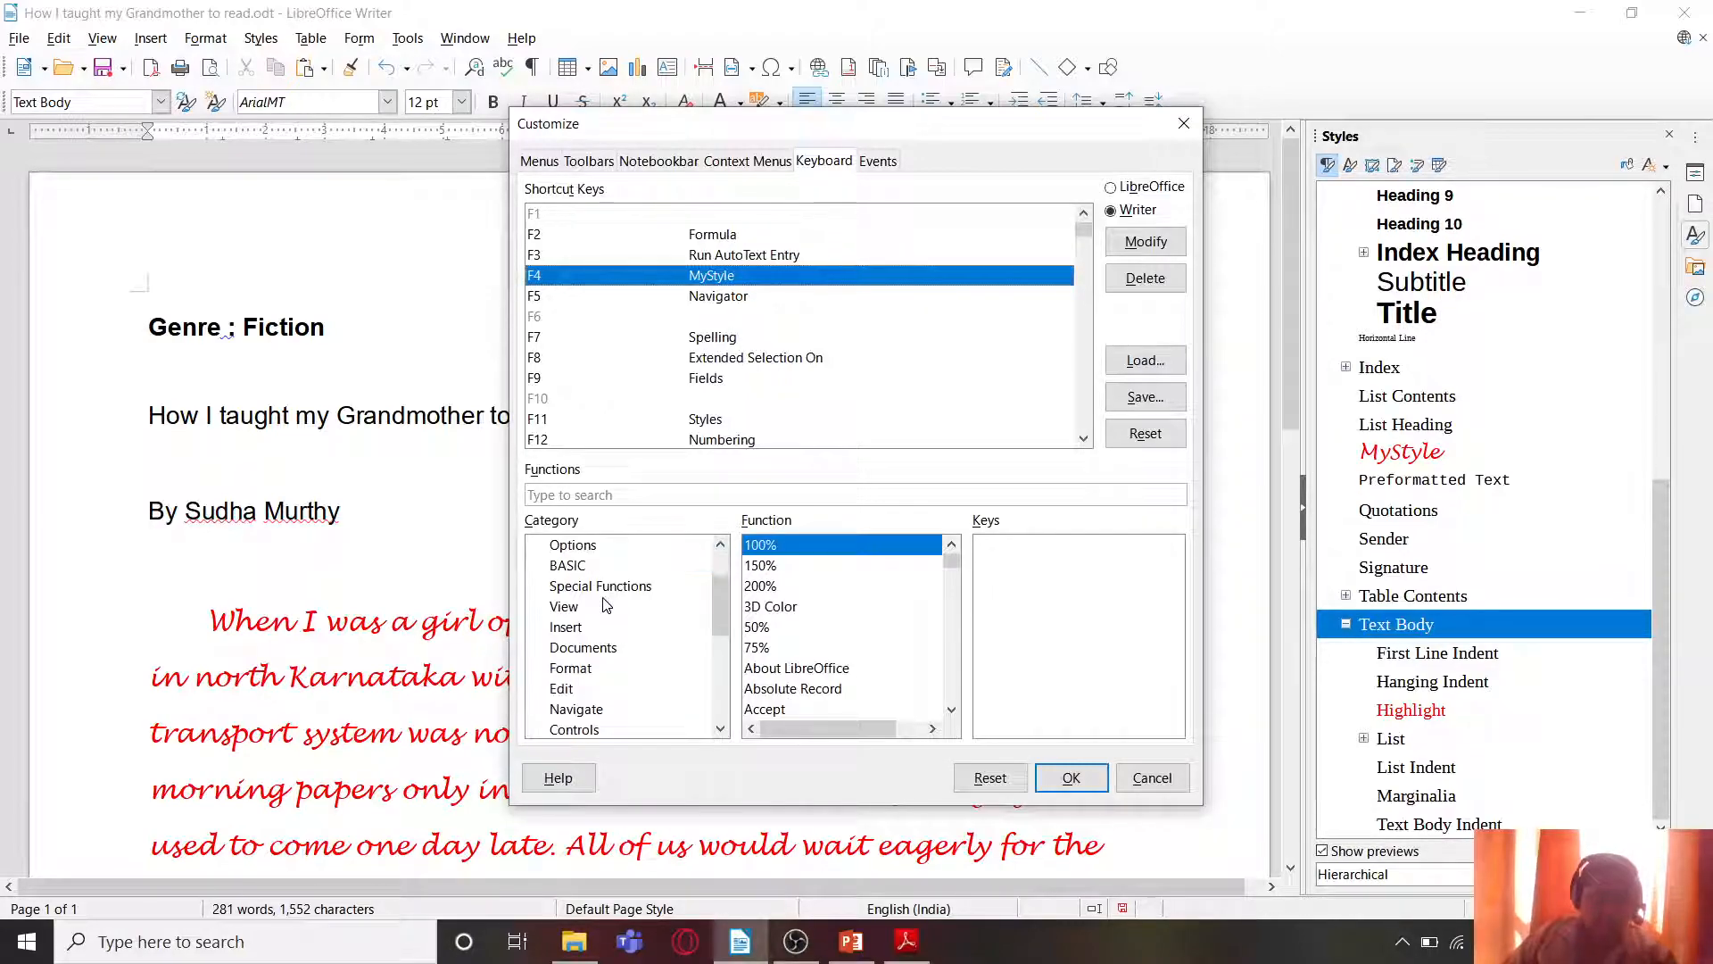
scroll(605, 606, "down", 1)
scroll(606, 606, "down", 3)
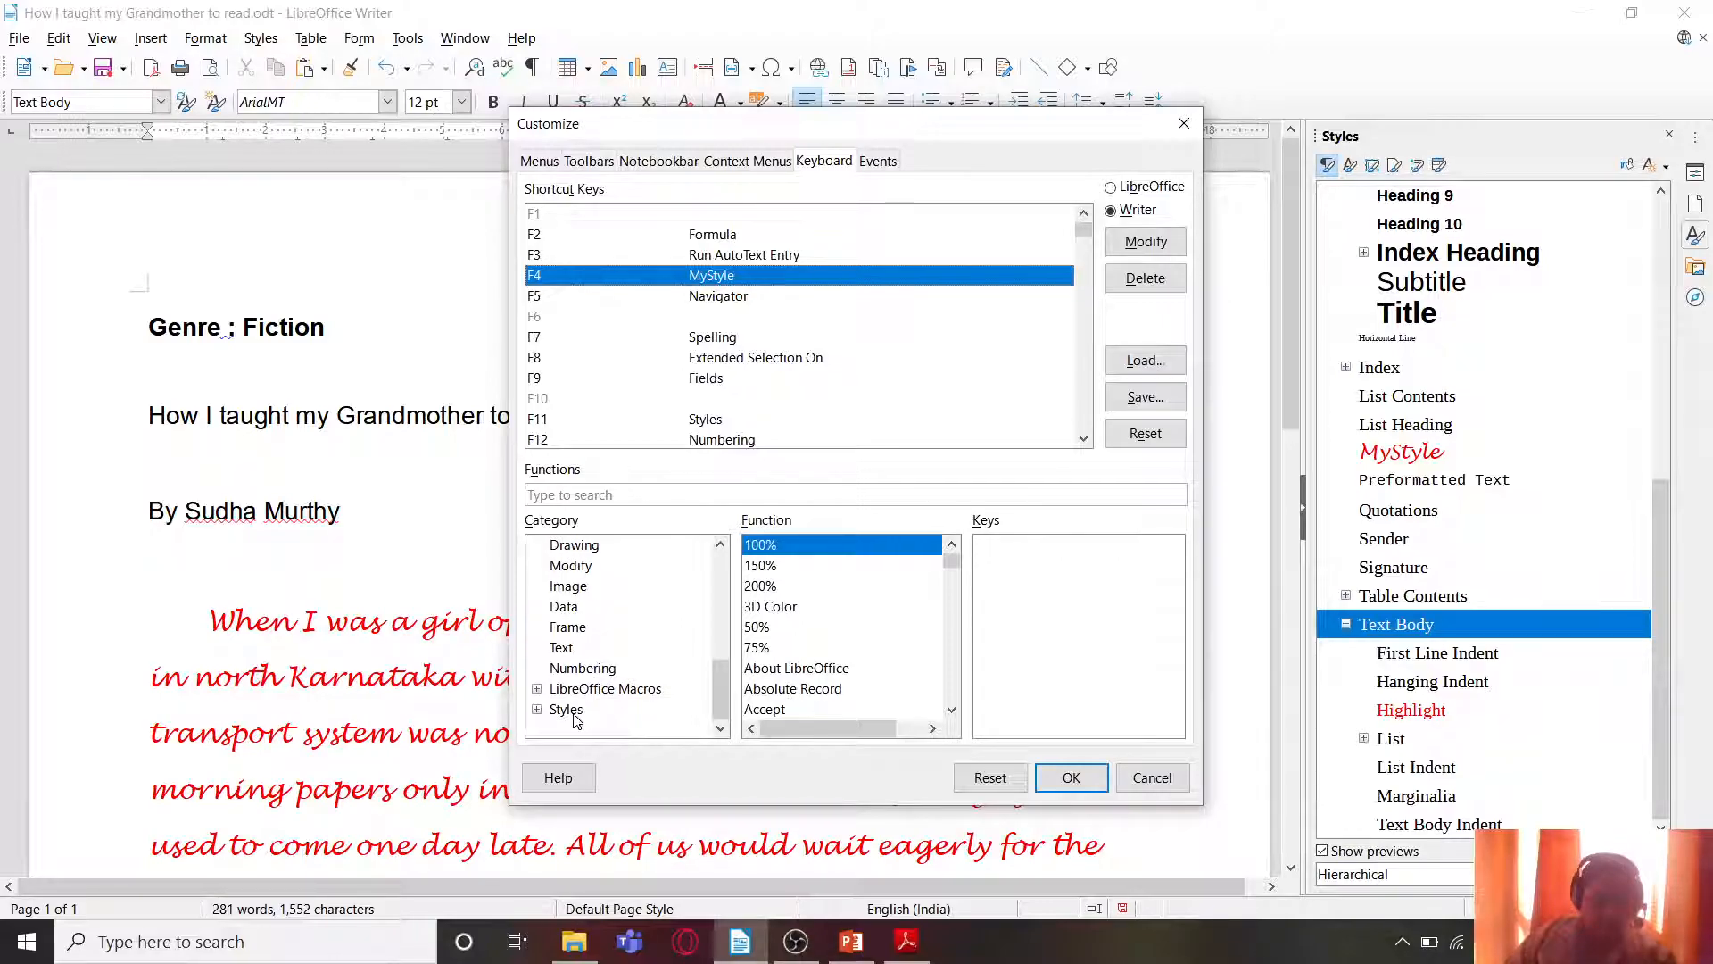
left_click(575, 711)
left_click(537, 711)
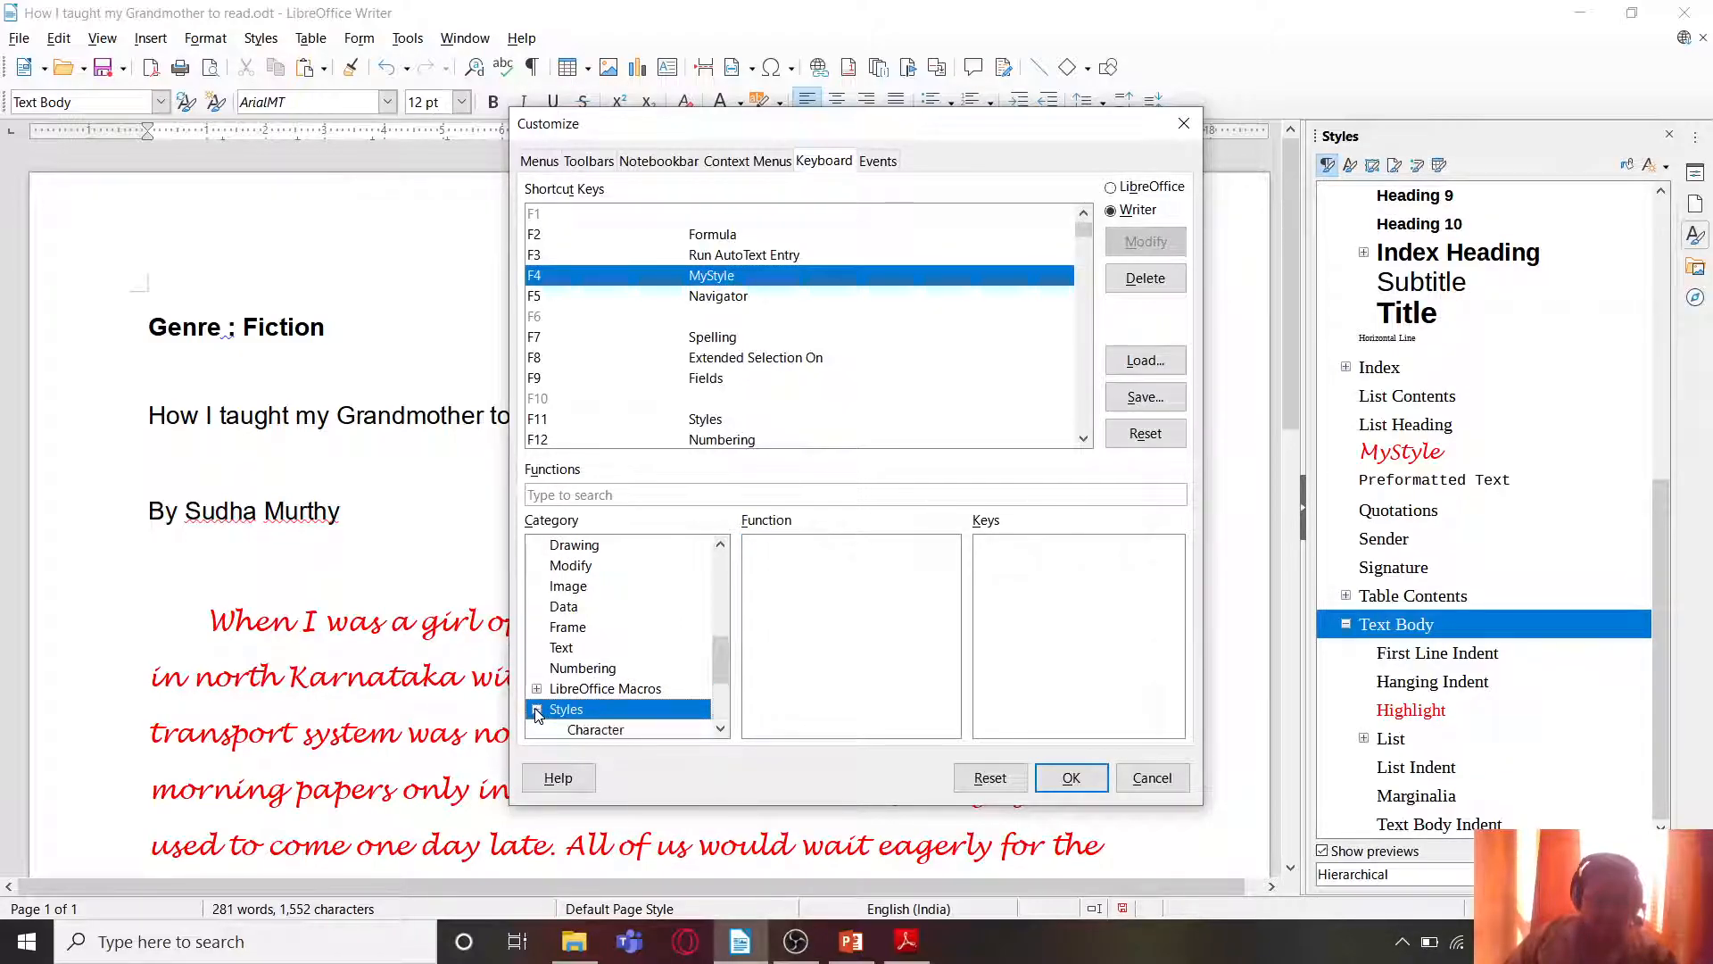
scroll(586, 703, "down", 1)
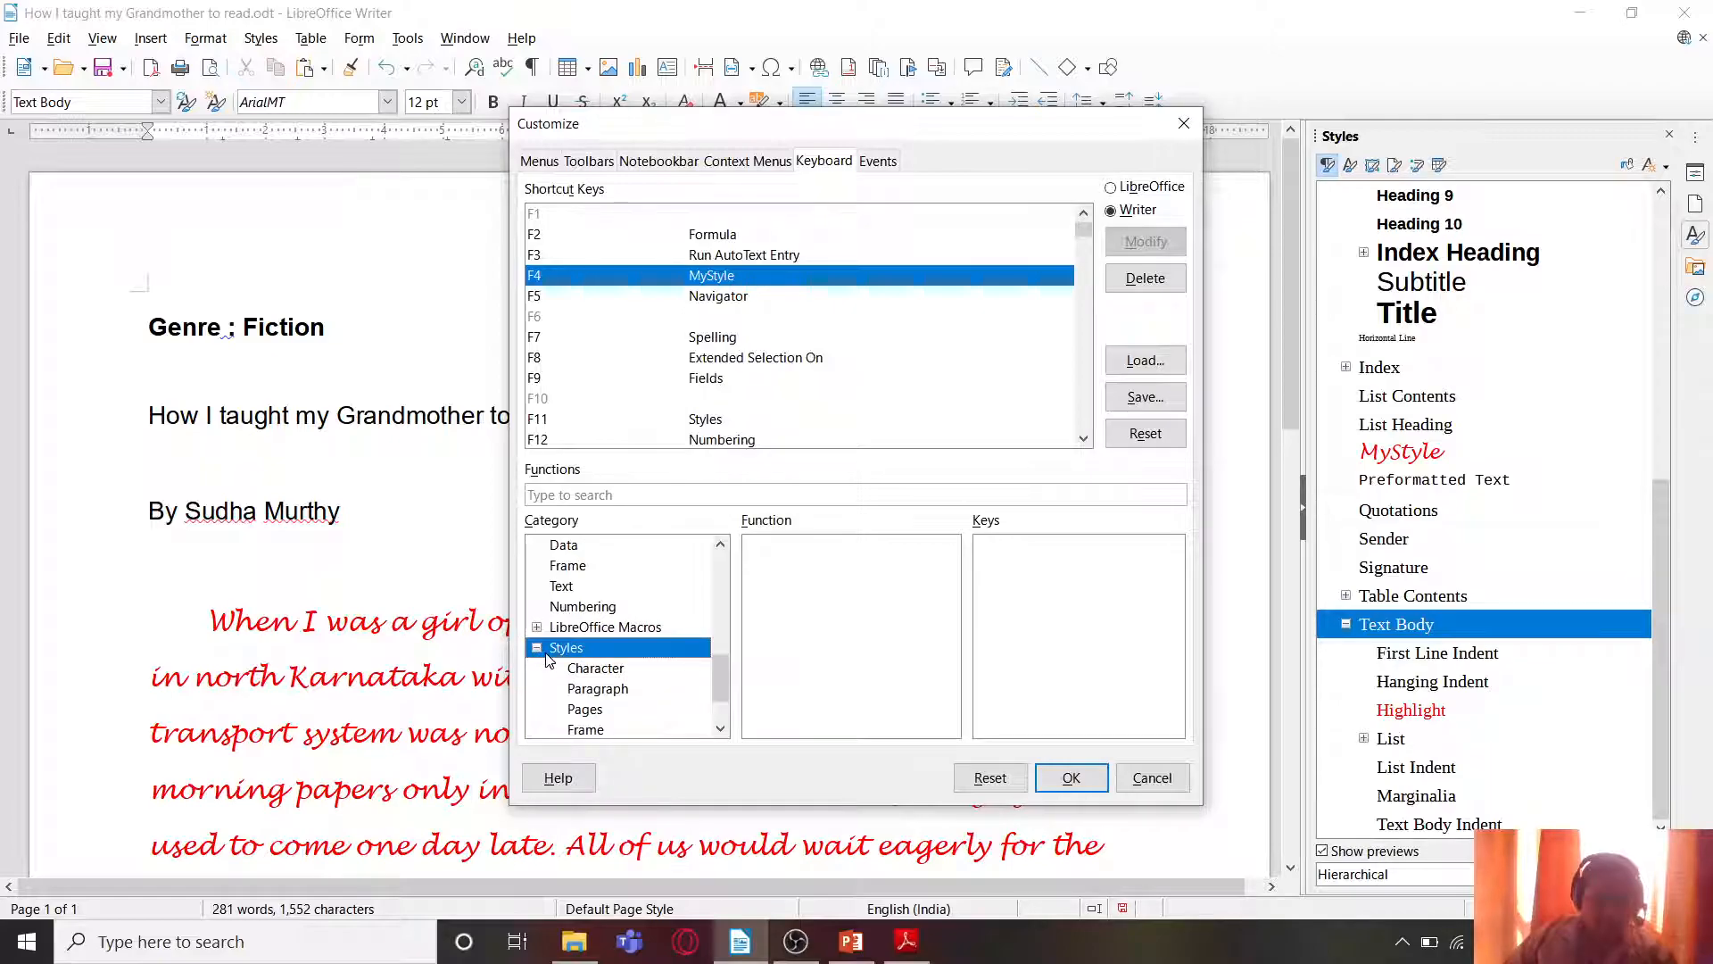
scroll(549, 660, "down", 1)
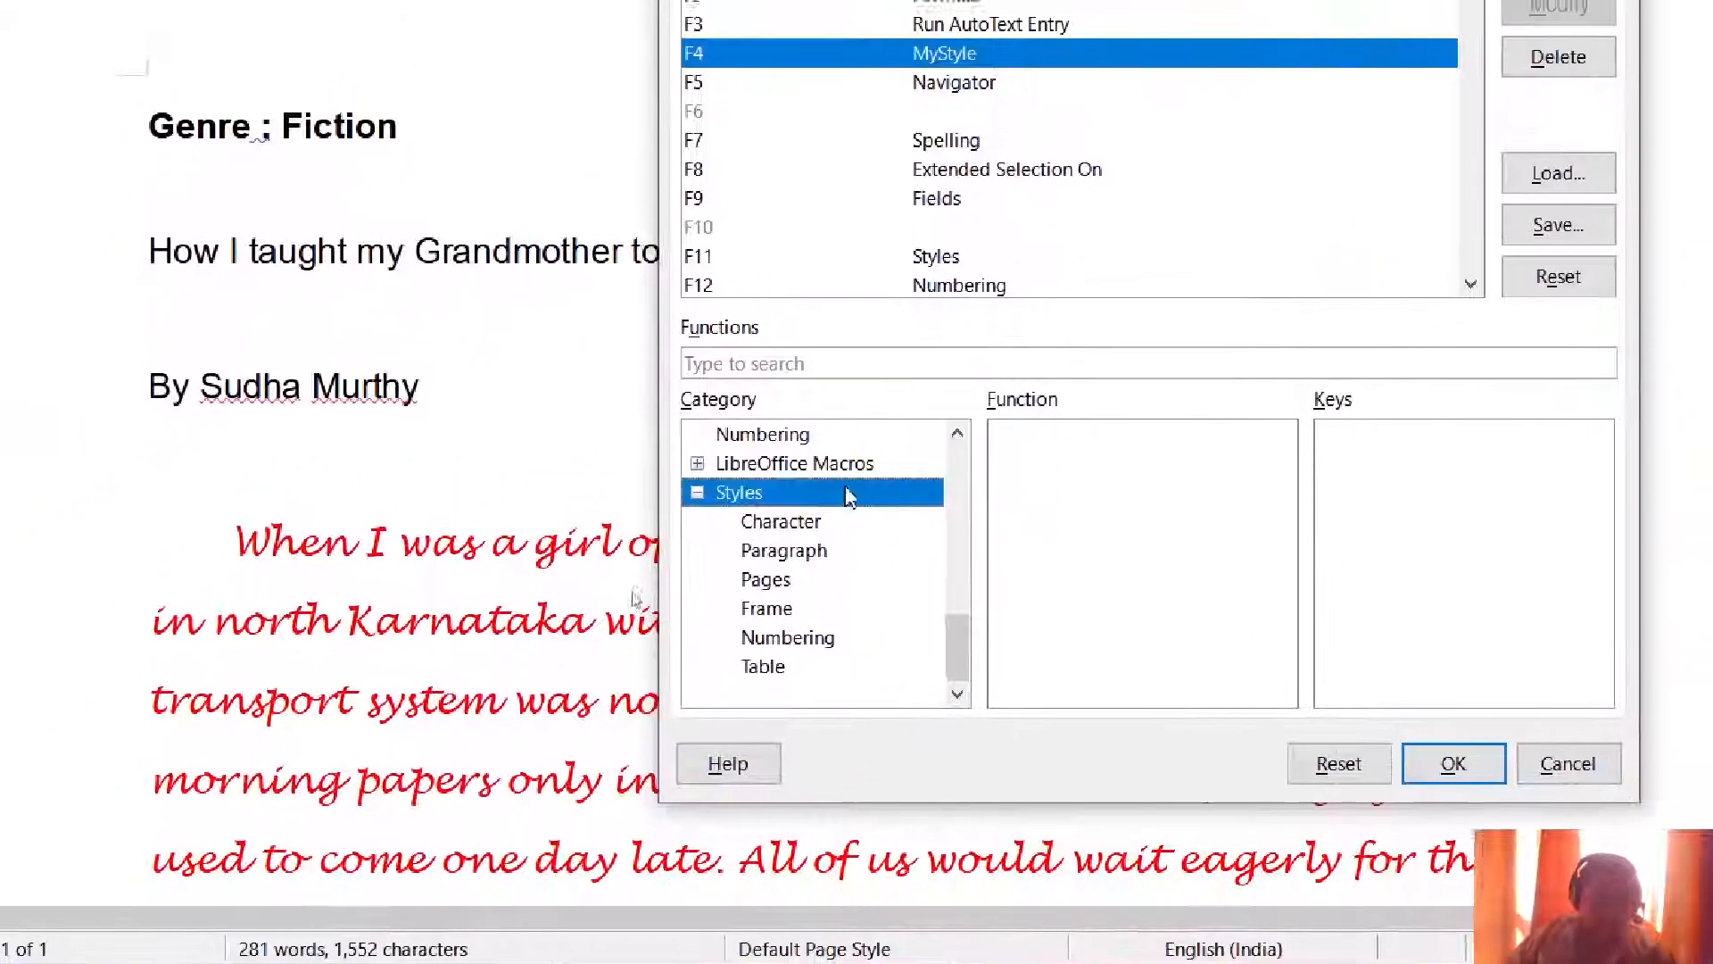
left_click(784, 551)
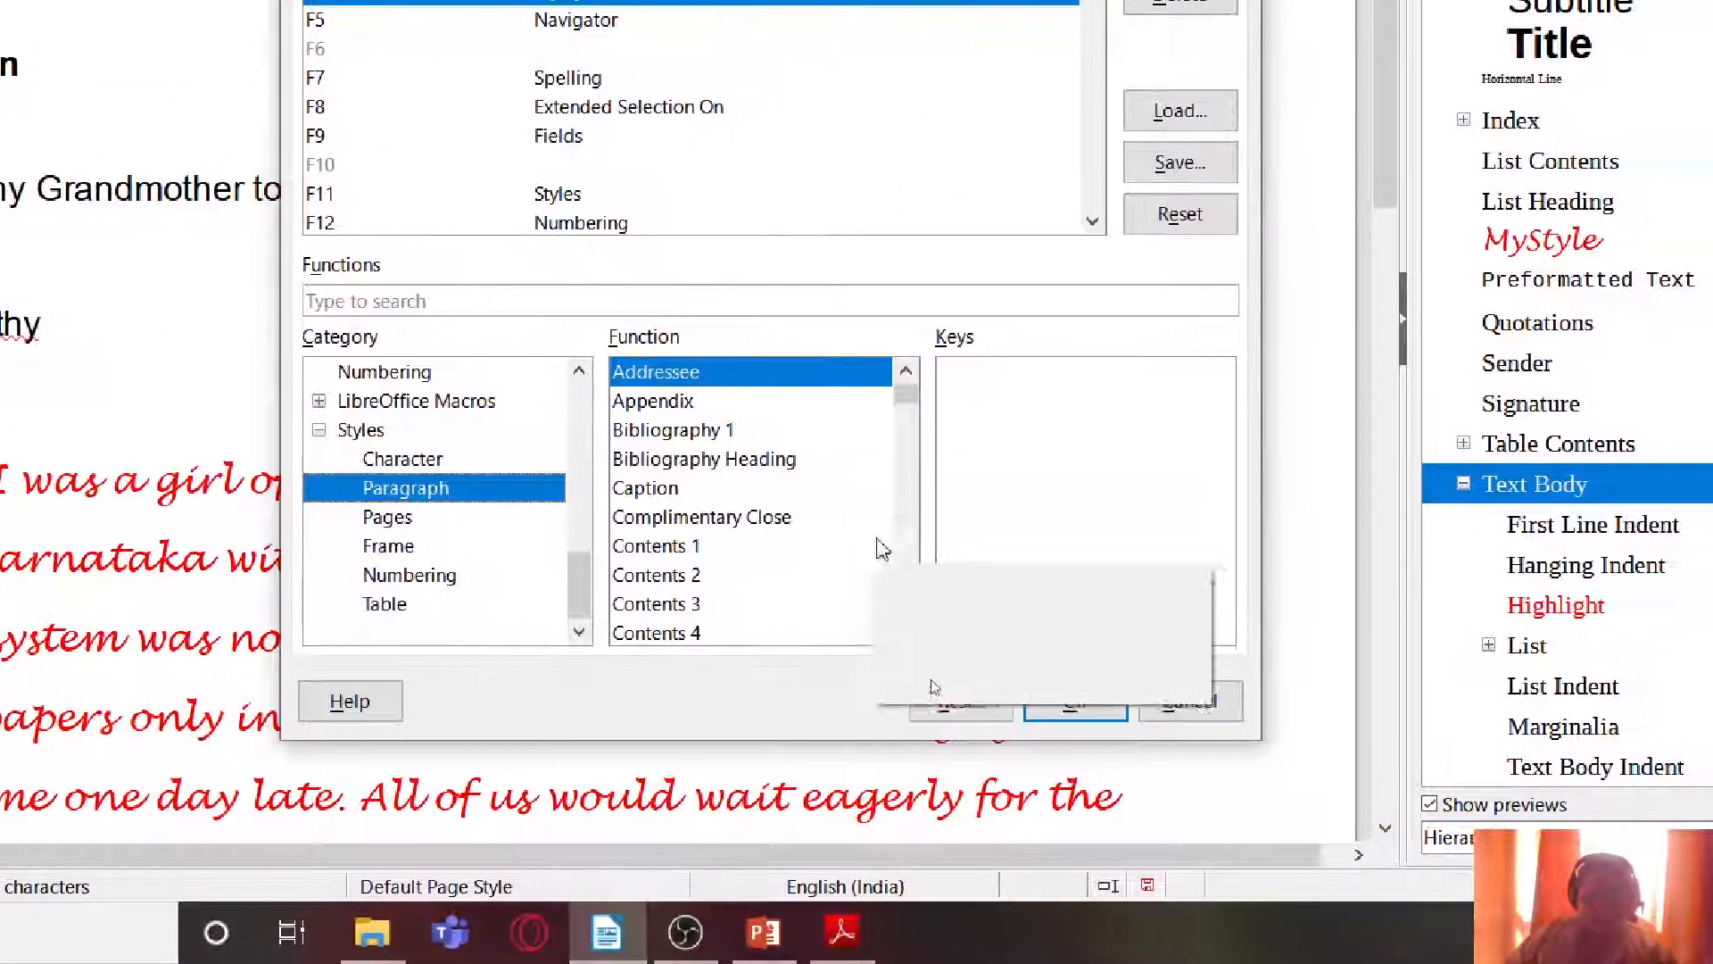
Step: Assign the F4 shortcut to the Highlight paragraph style and save the keyboard customization
left_click(782, 489)
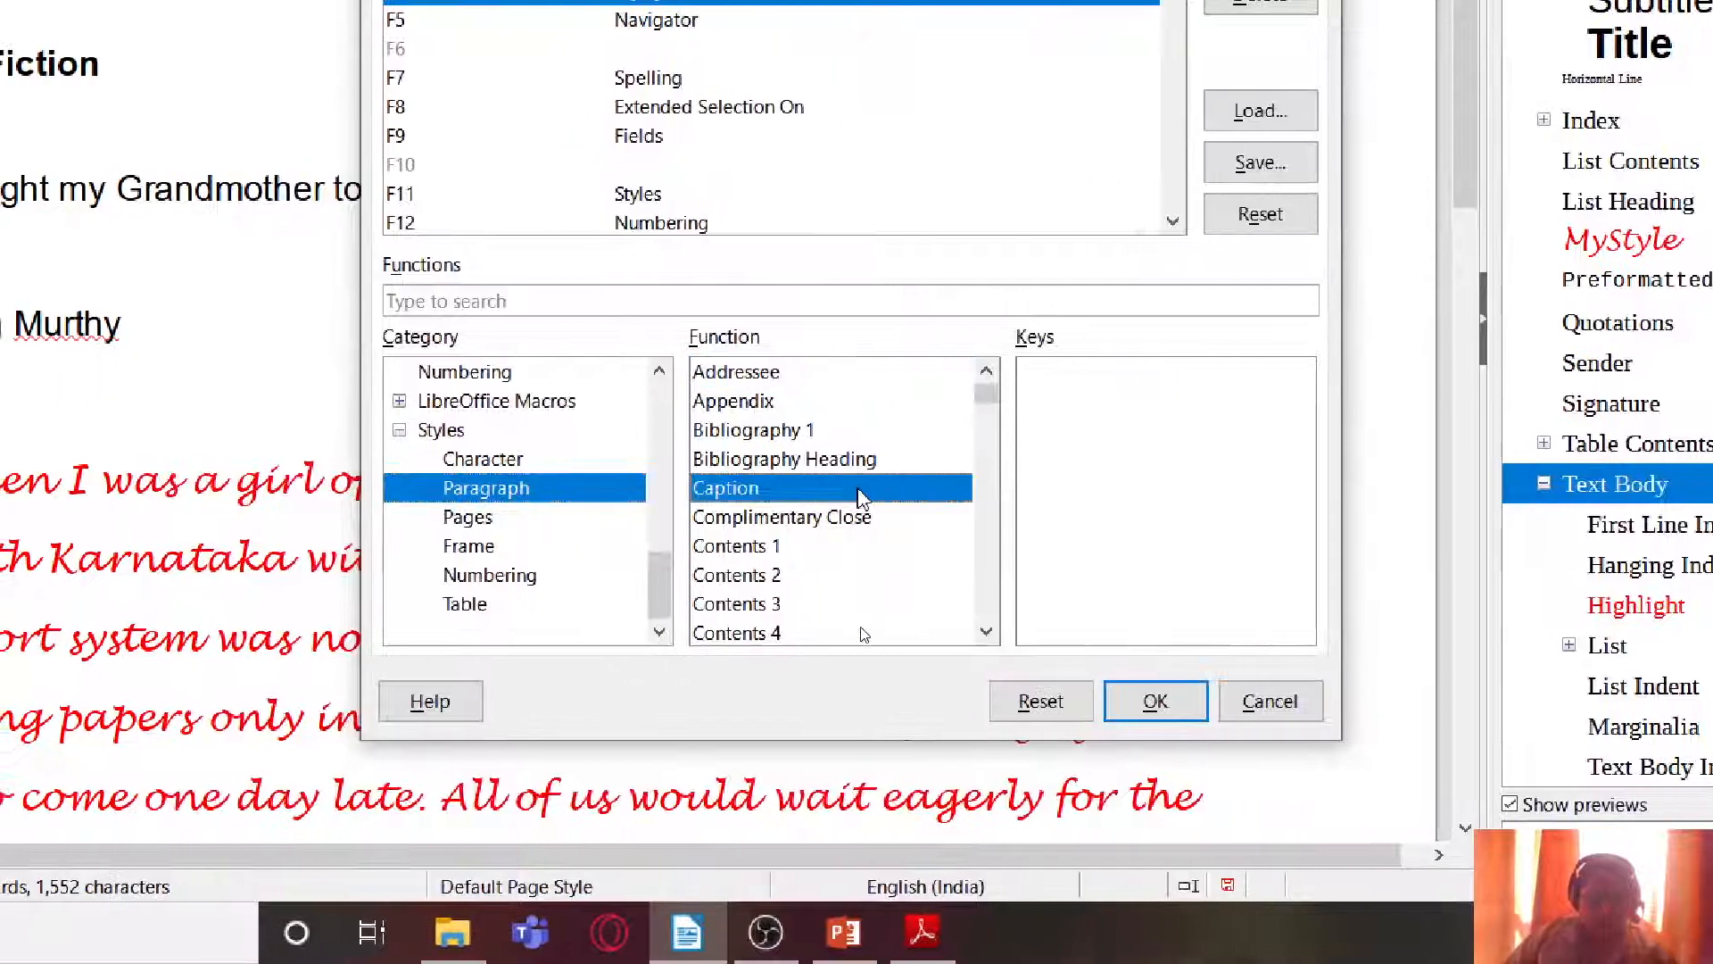
key("h")
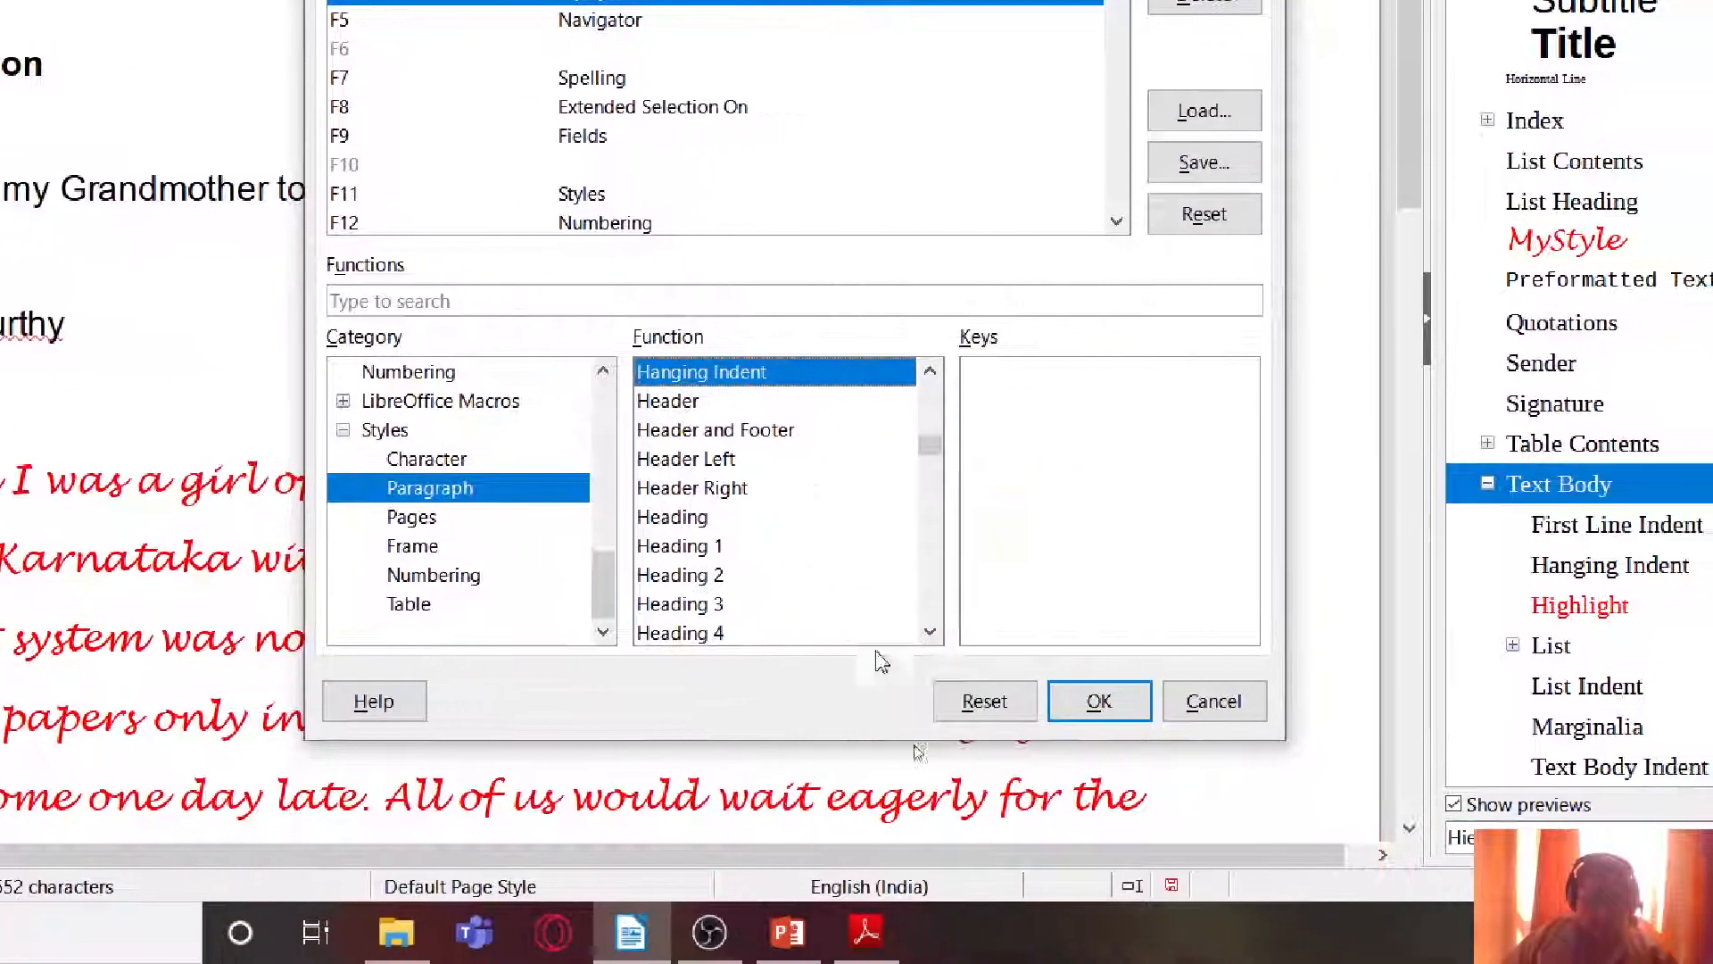
left_click(929, 631)
left_click(930, 632)
left_click(930, 632)
left_click(930, 632)
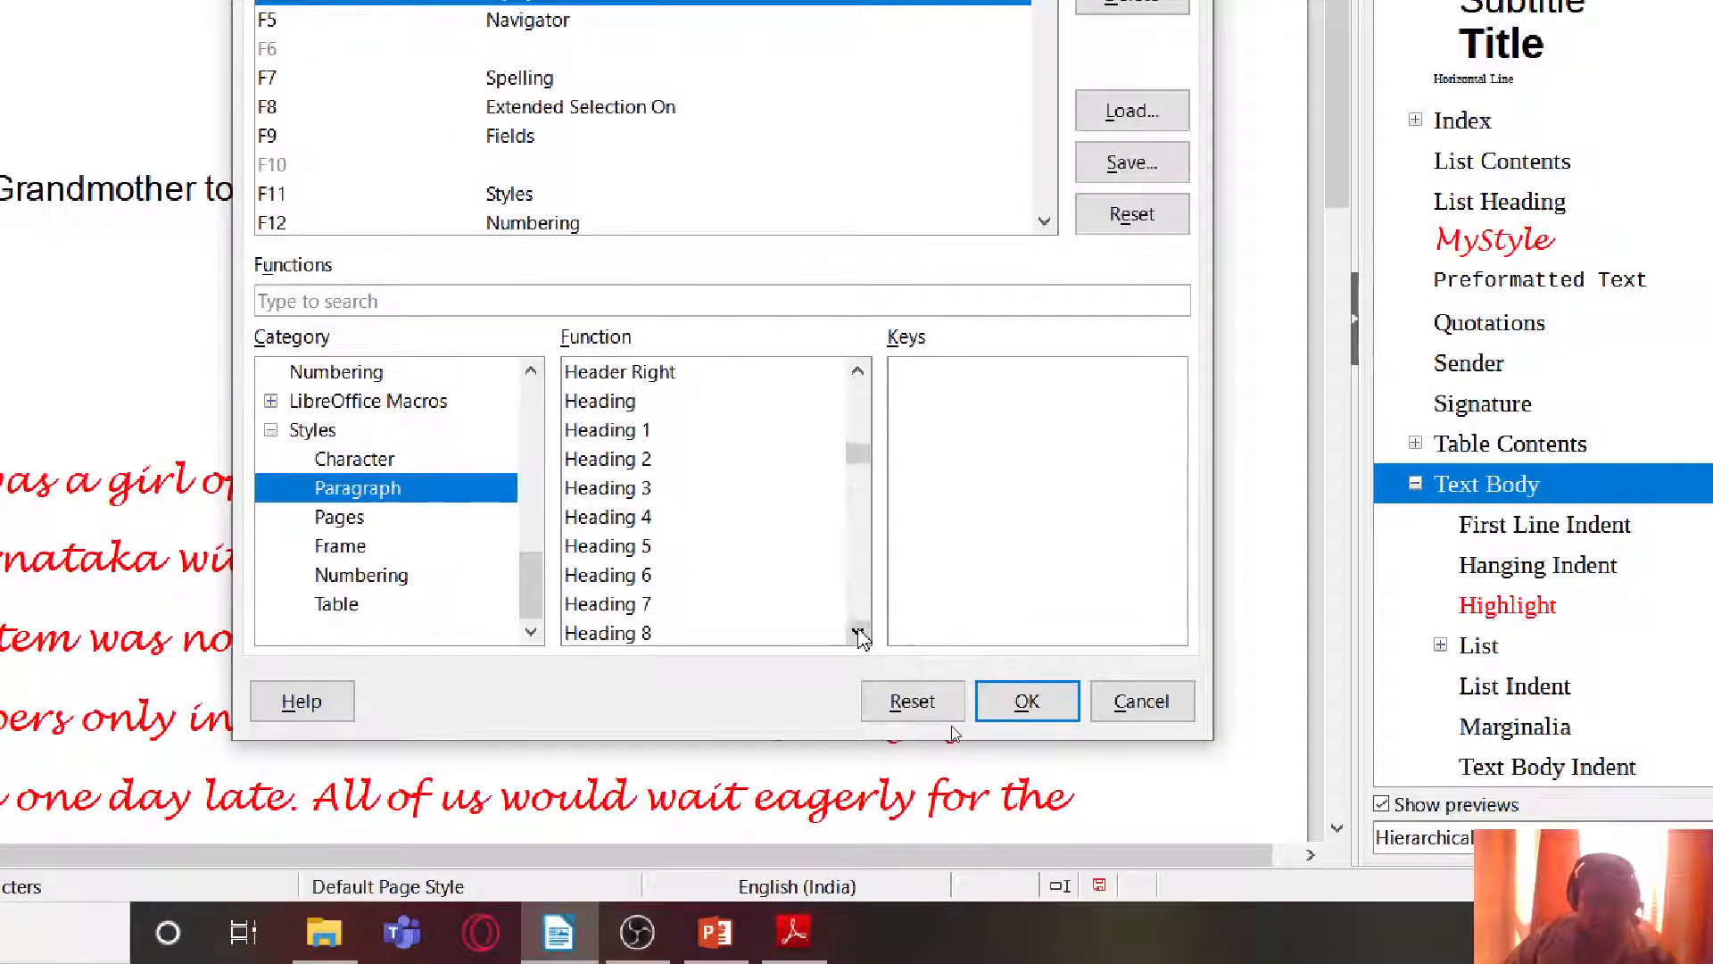
left_click(859, 636)
left_click(859, 635)
left_click(858, 635)
left_click(858, 636)
left_click(847, 606)
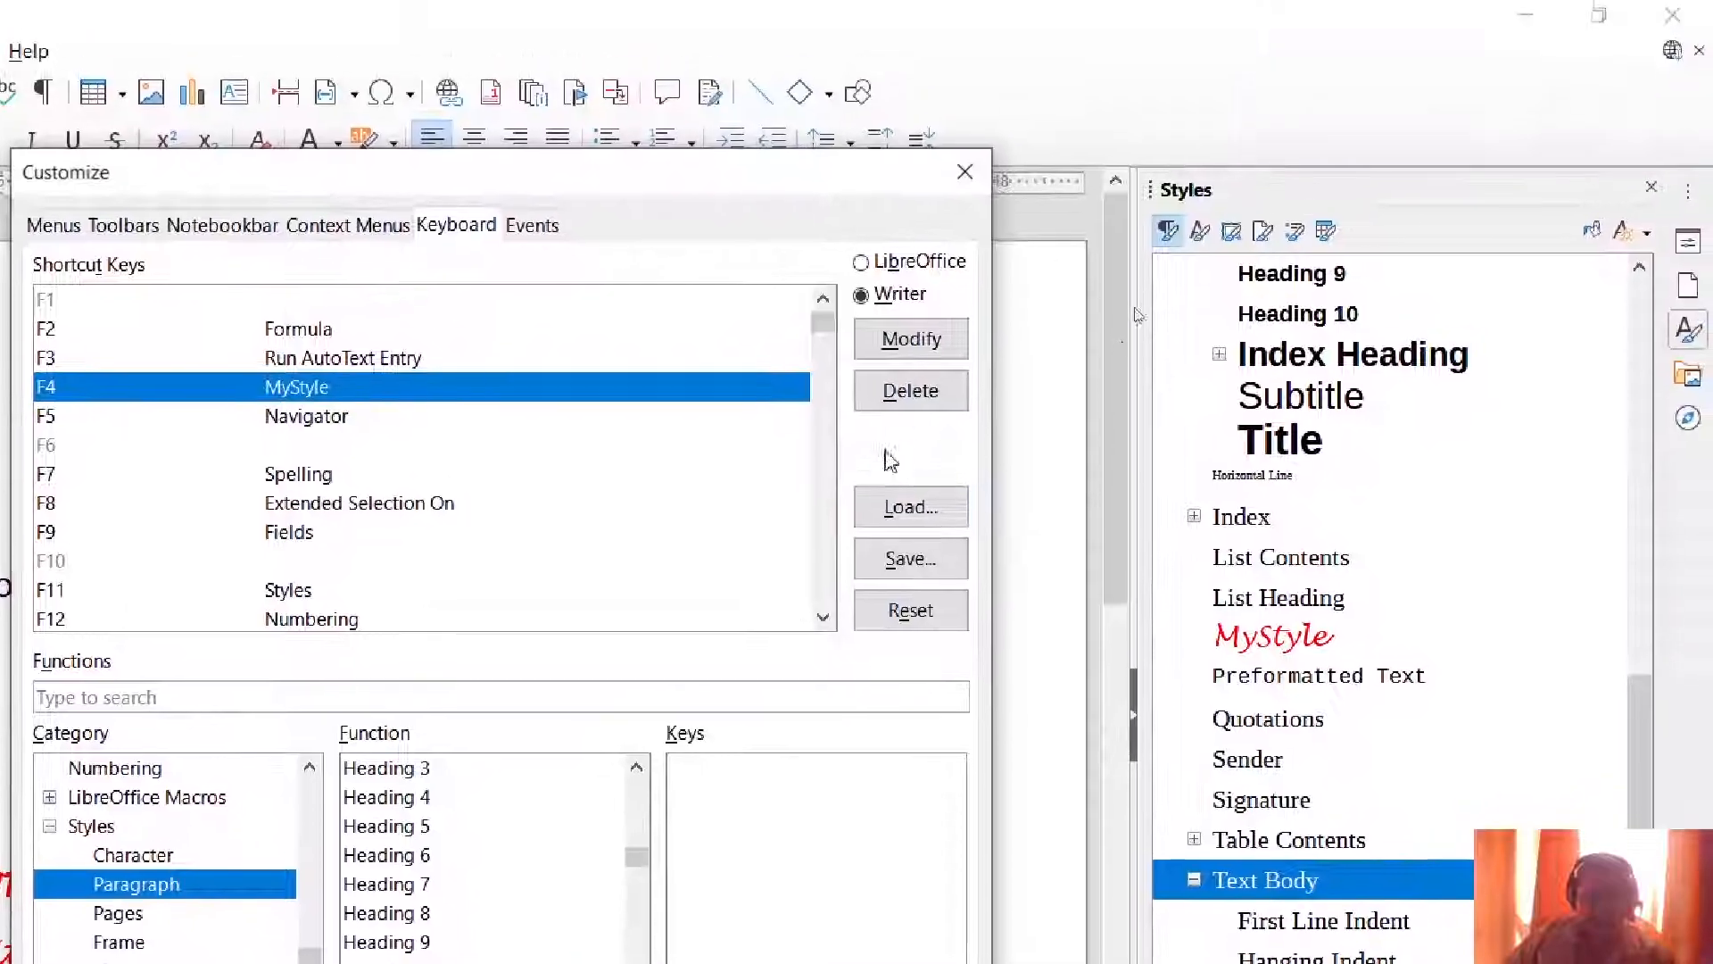
left_click(911, 340)
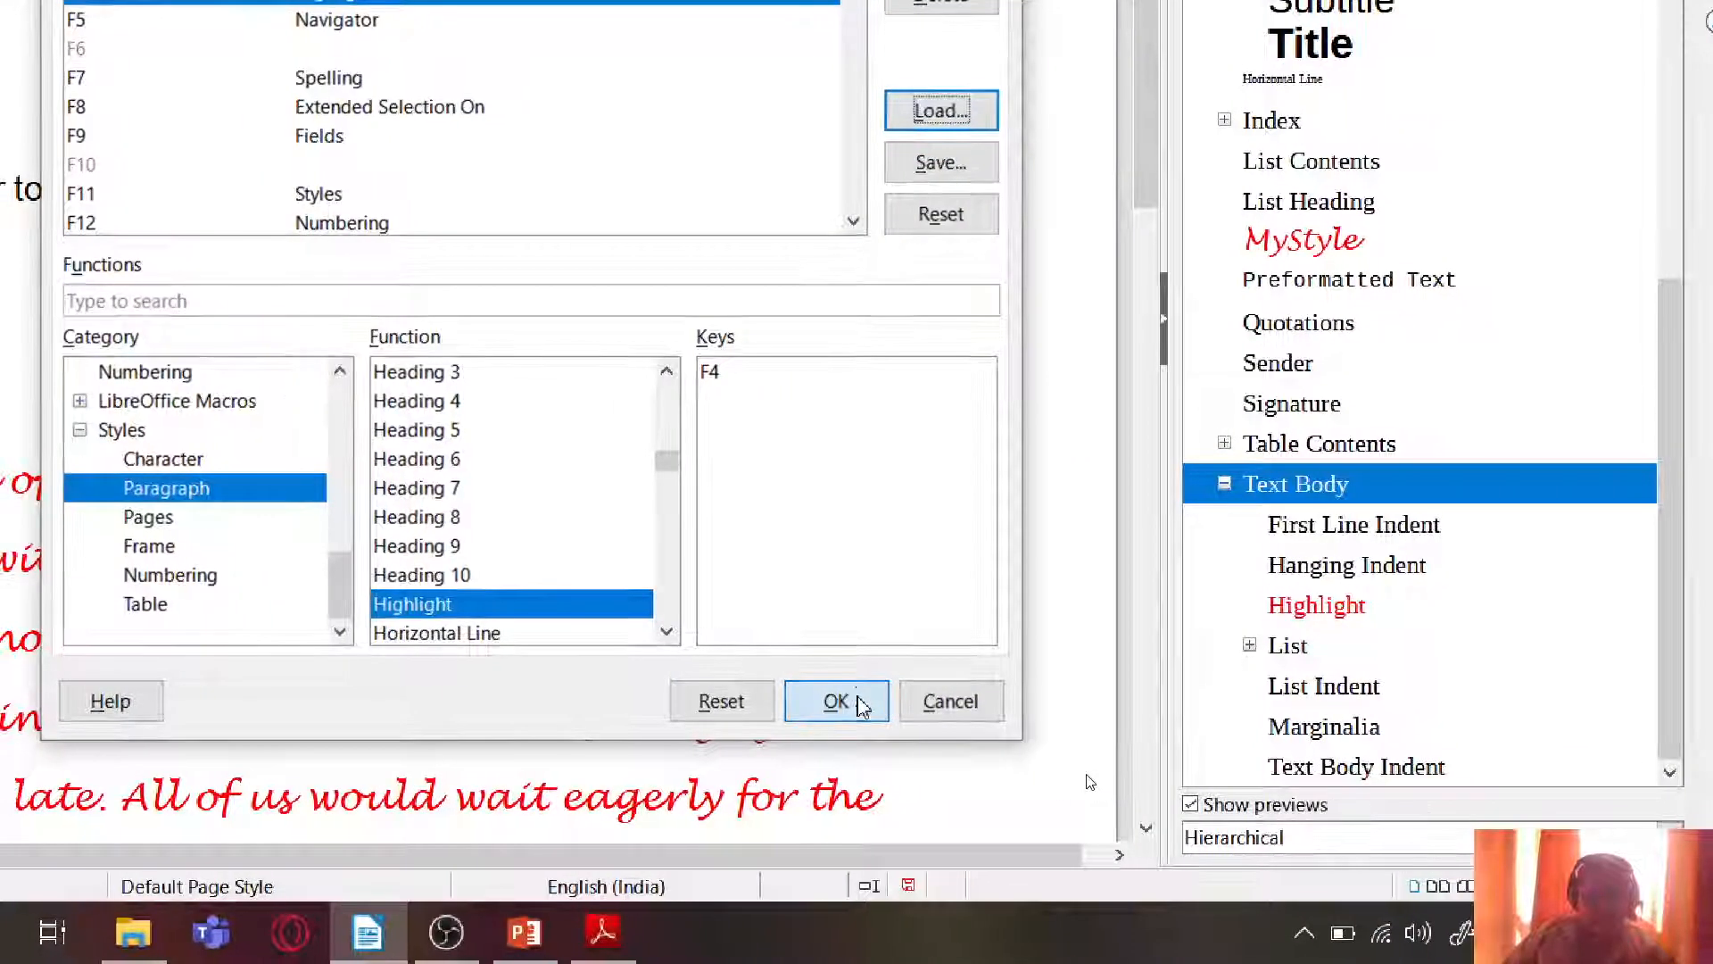
left_click(858, 702)
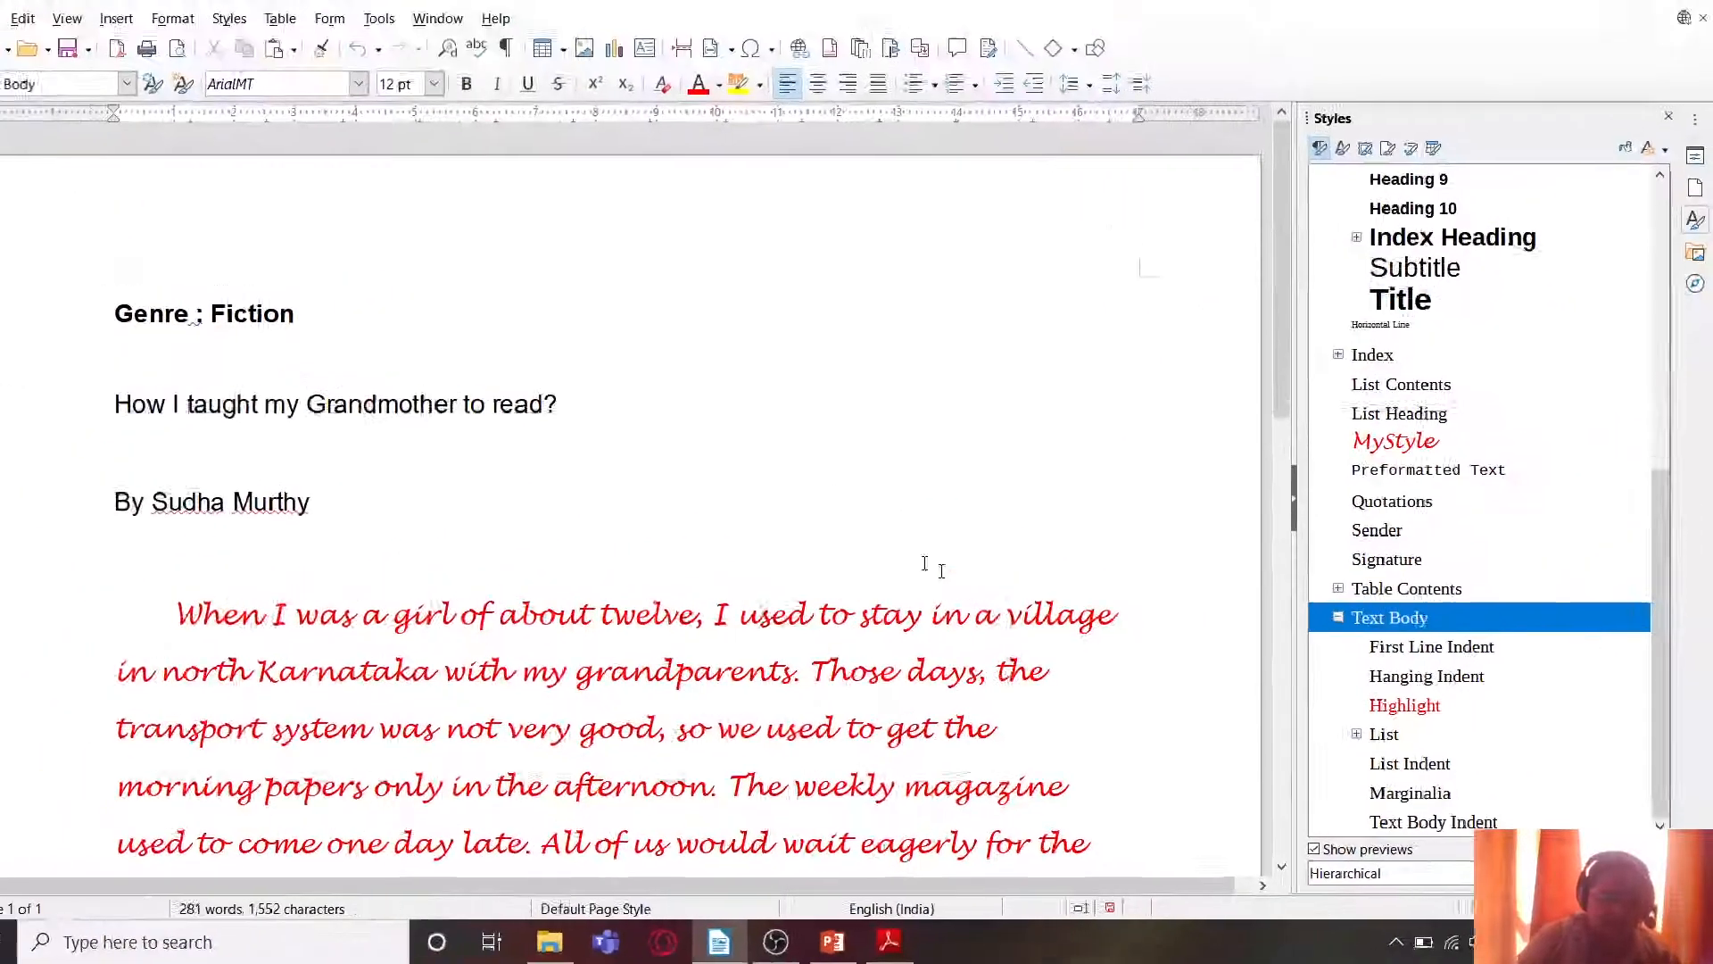
Step: Apply the Highlight style to the paragraph beginning "At that time, Triveni" using its newly assigned shortcut
scroll(521, 548, "down", 5)
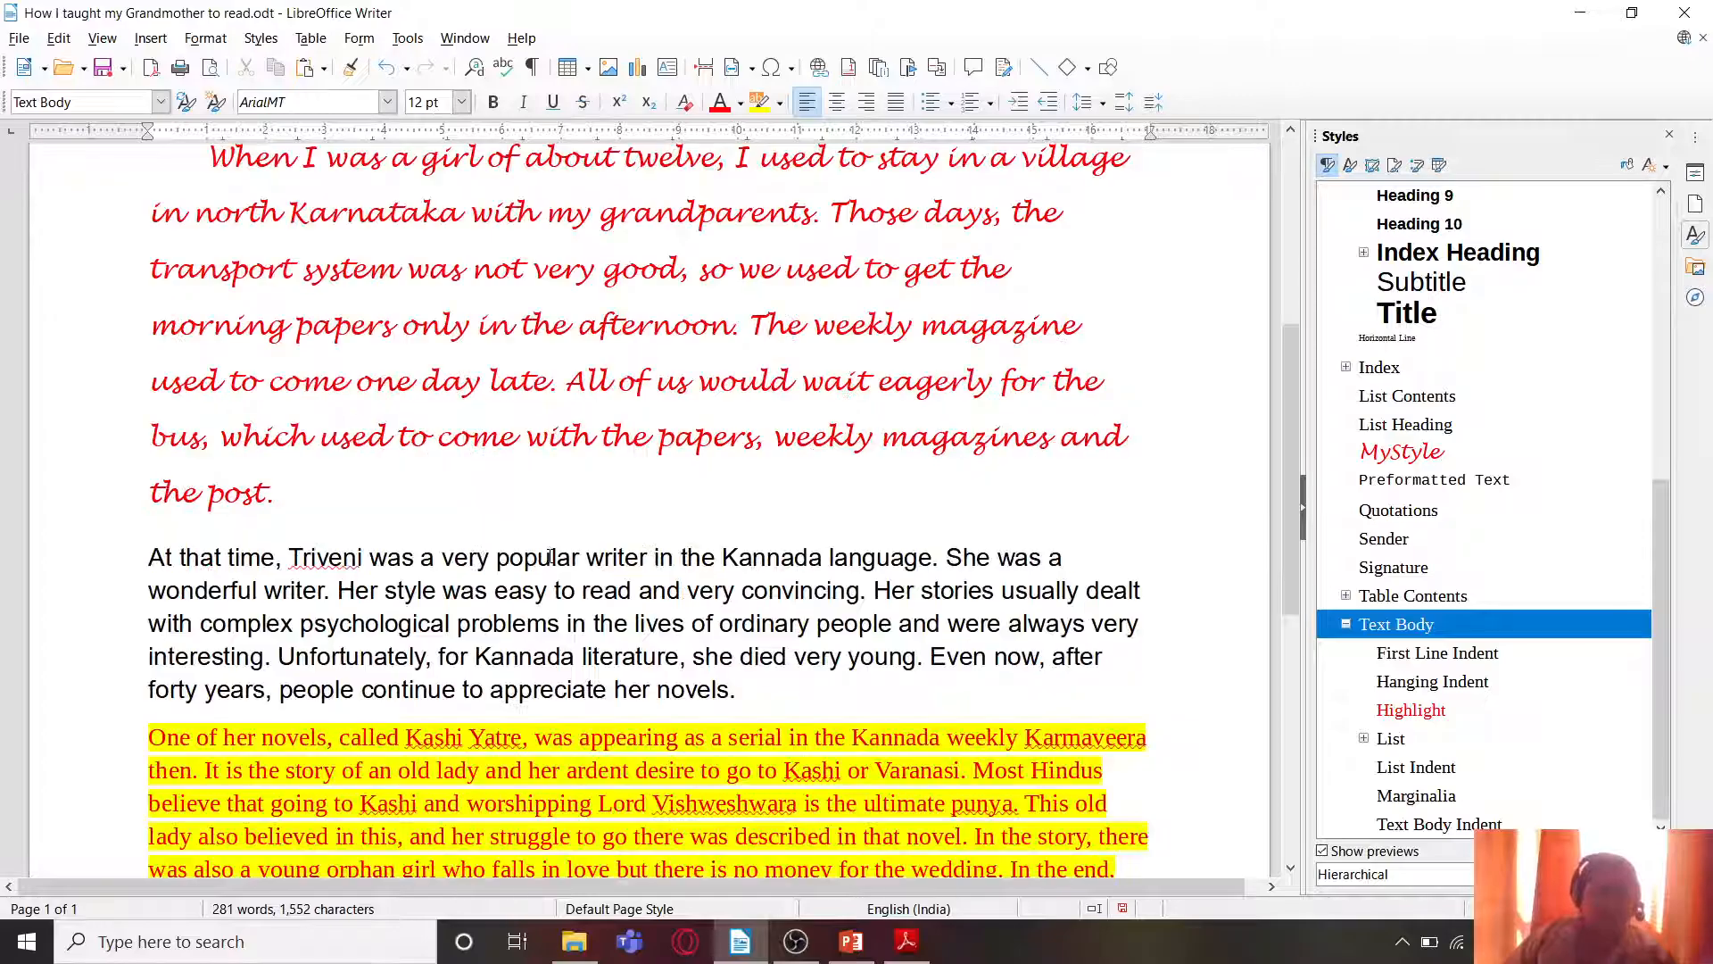
scroll(551, 555, "down", 8)
scroll(553, 547, "up", 3)
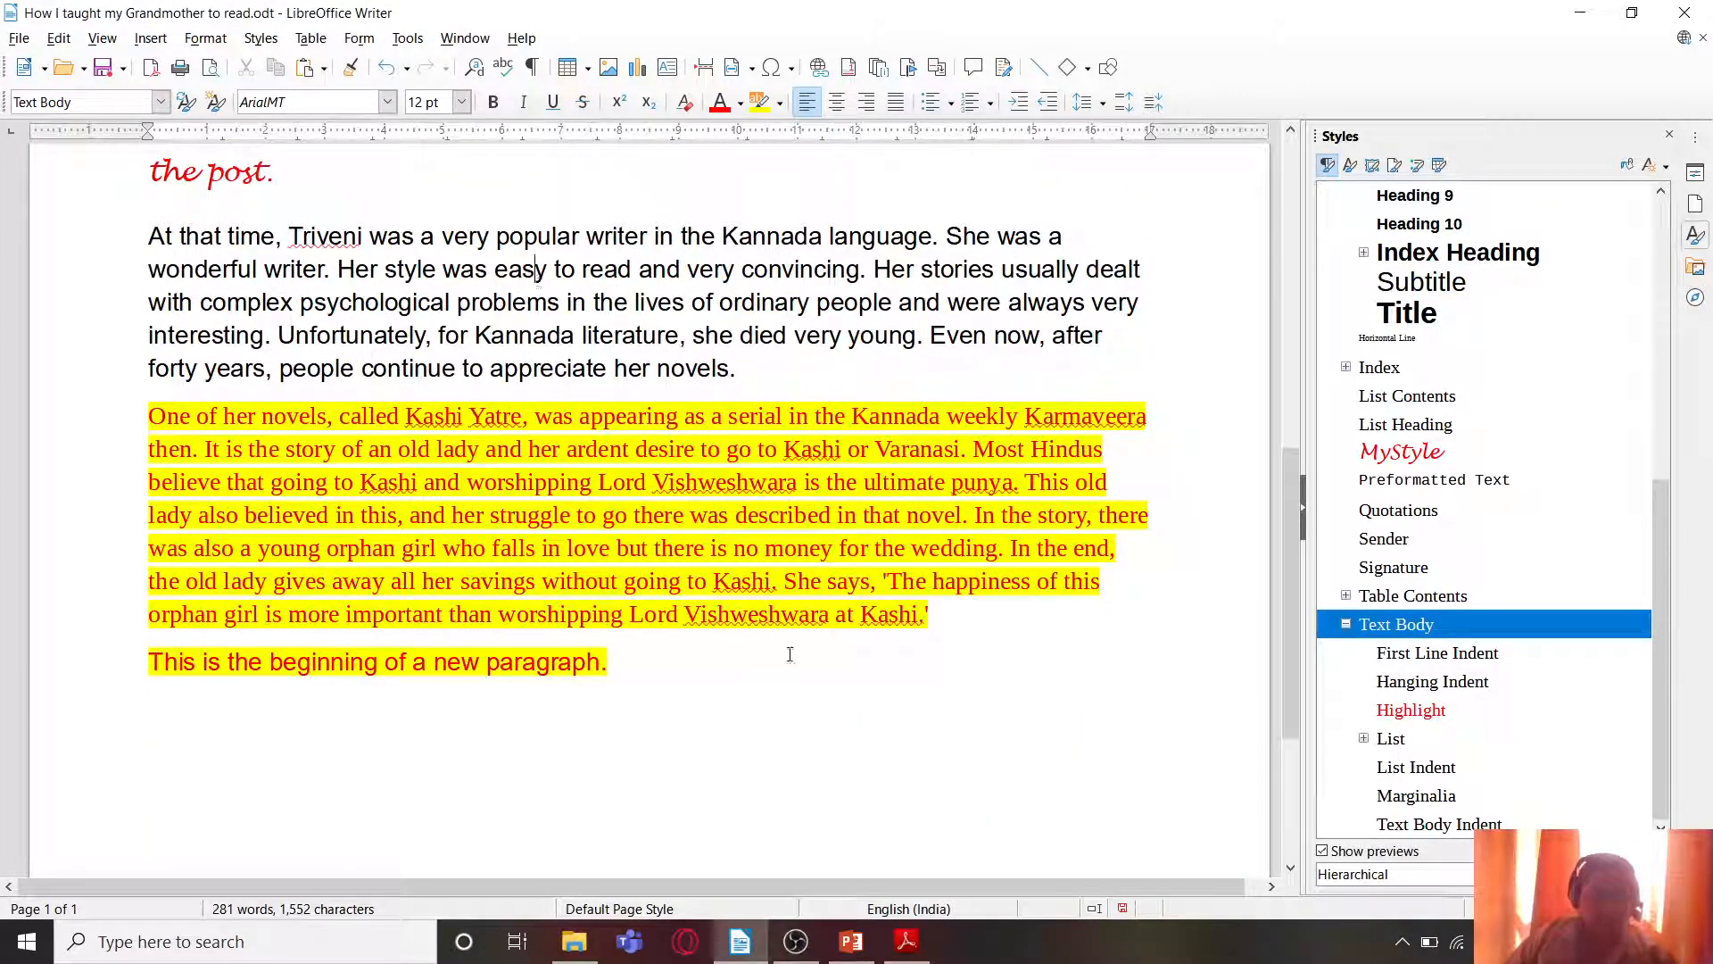
key("ctrl+9")
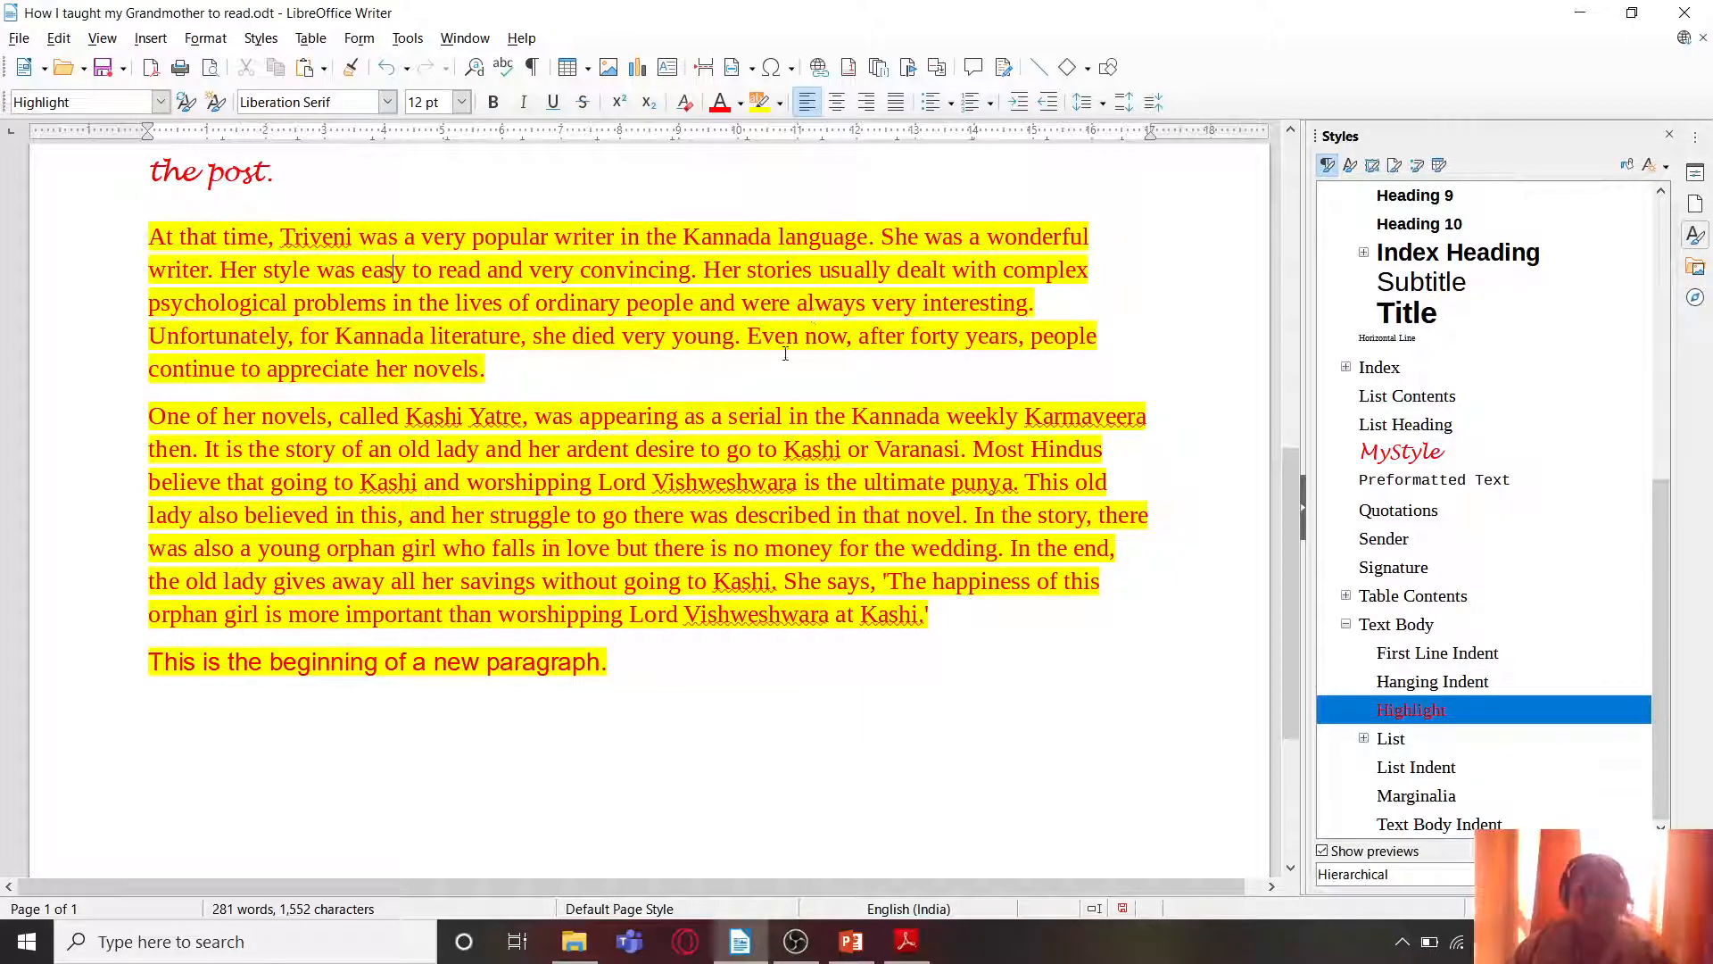
Step: Switch to PowerPoint to show the slide of Apache OpenOffice Writer topics, and close the LibreOffice Writer document
left_click(850, 941)
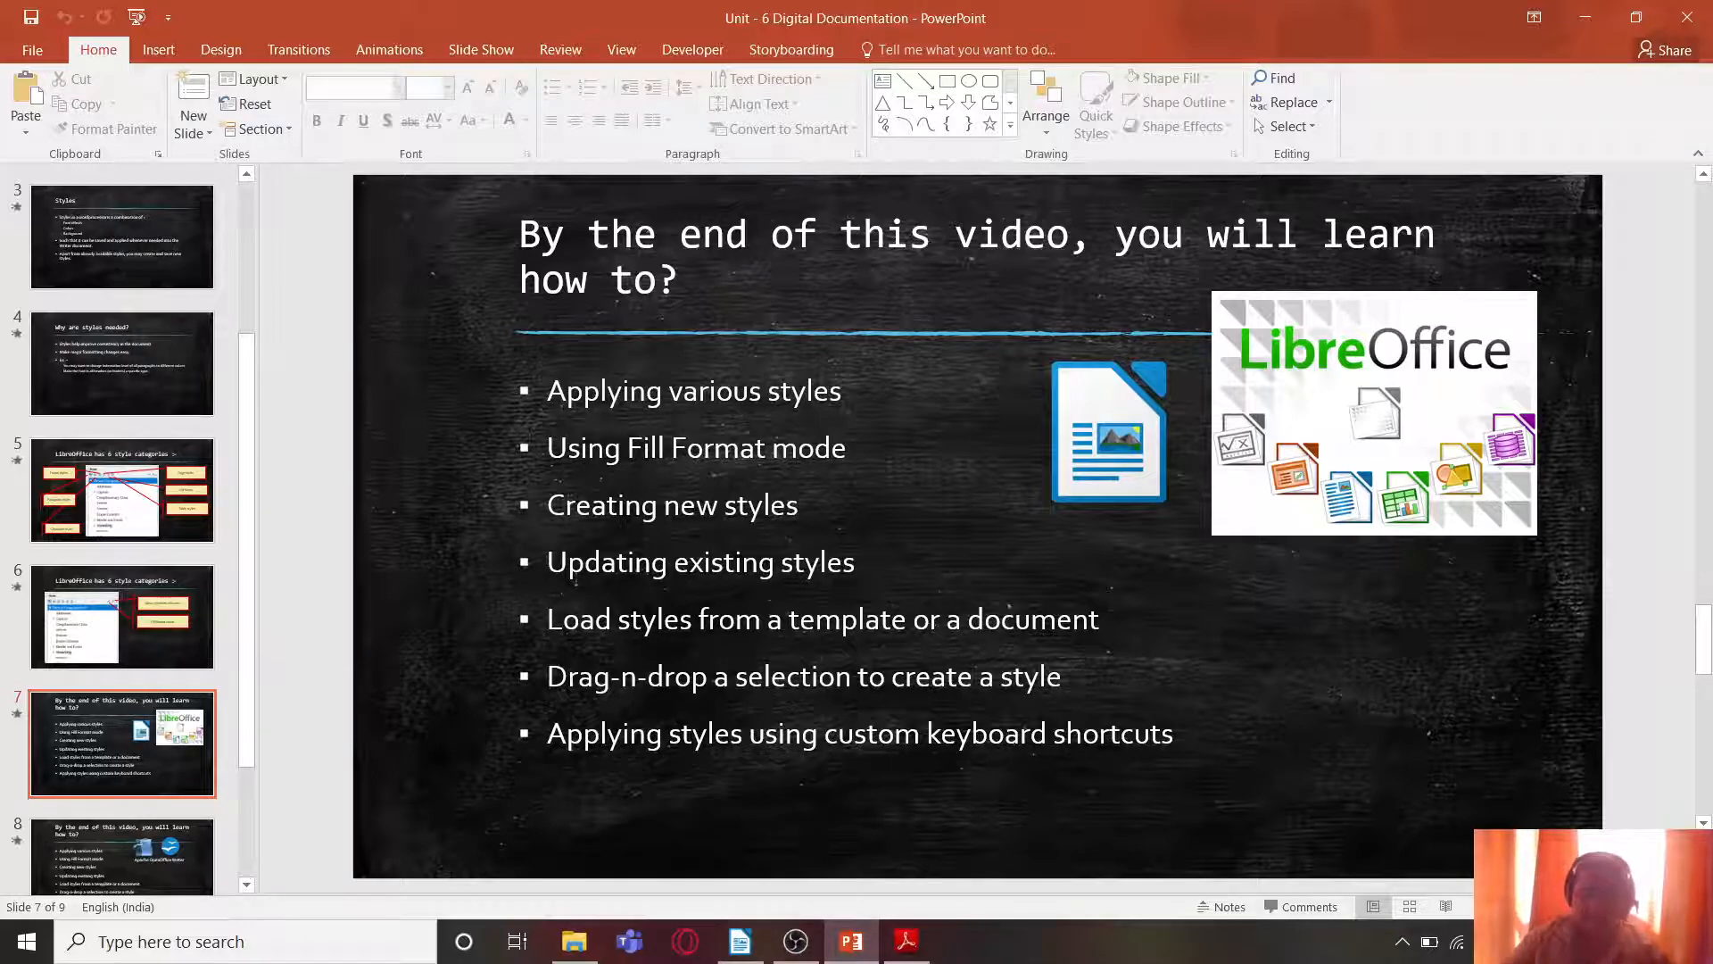
key("Down")
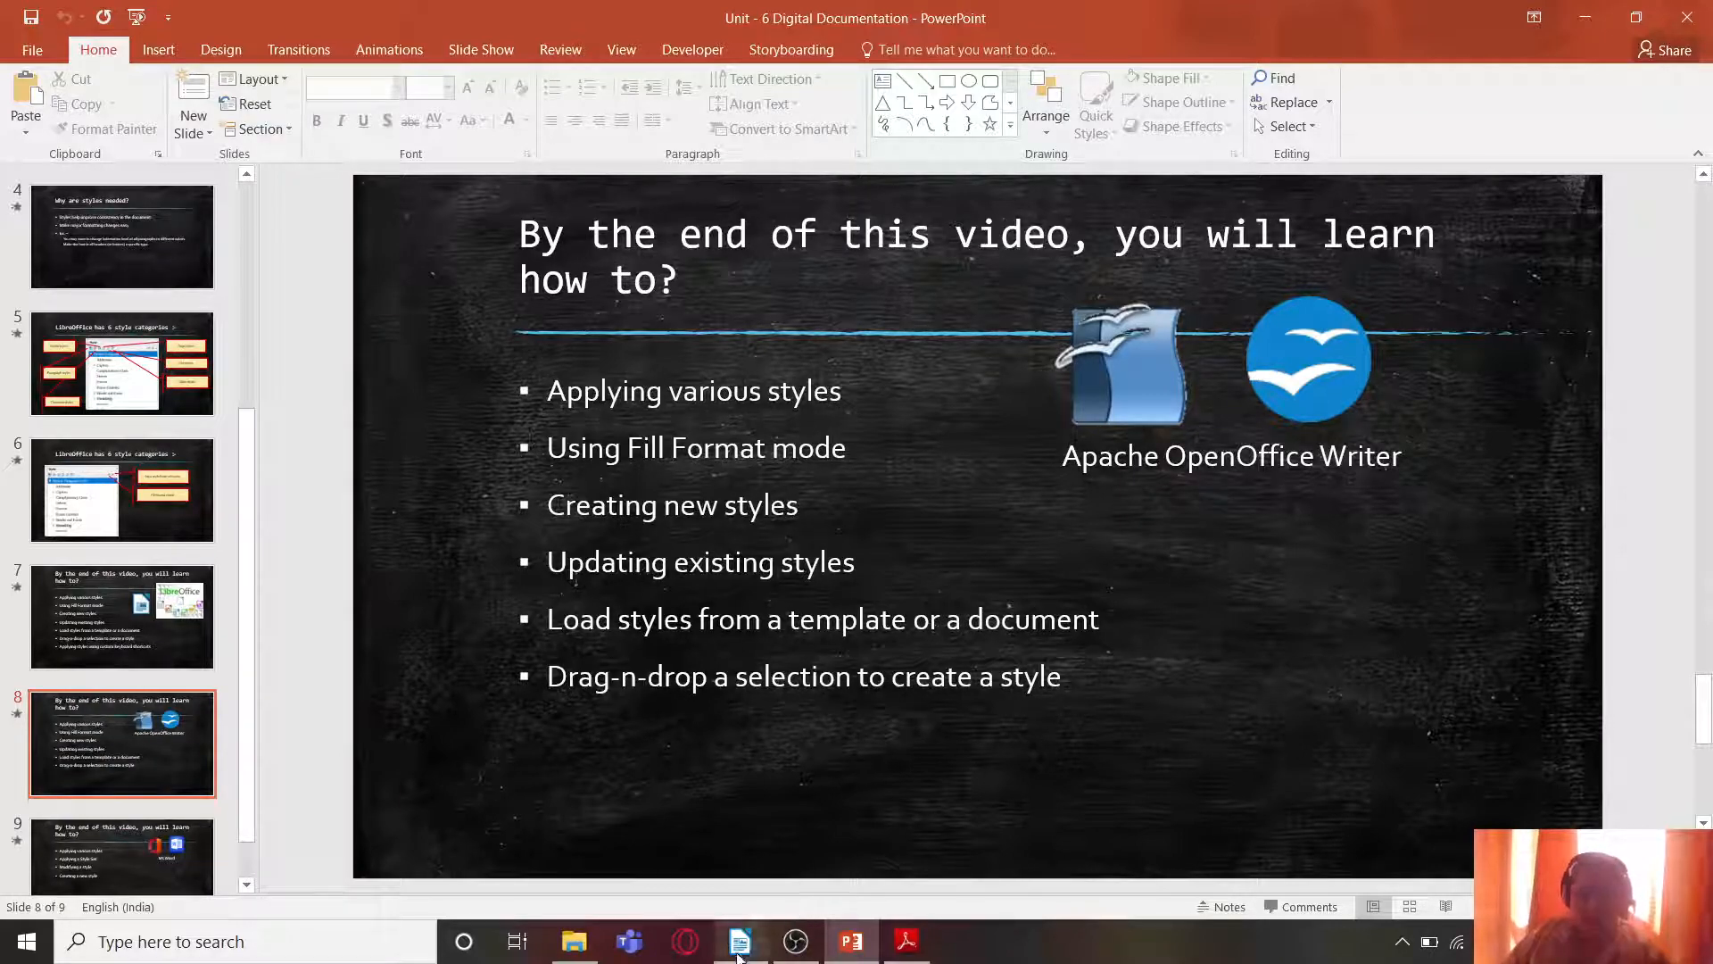
left_click(761, 937)
left_click(1685, 12)
left_click(947, 516)
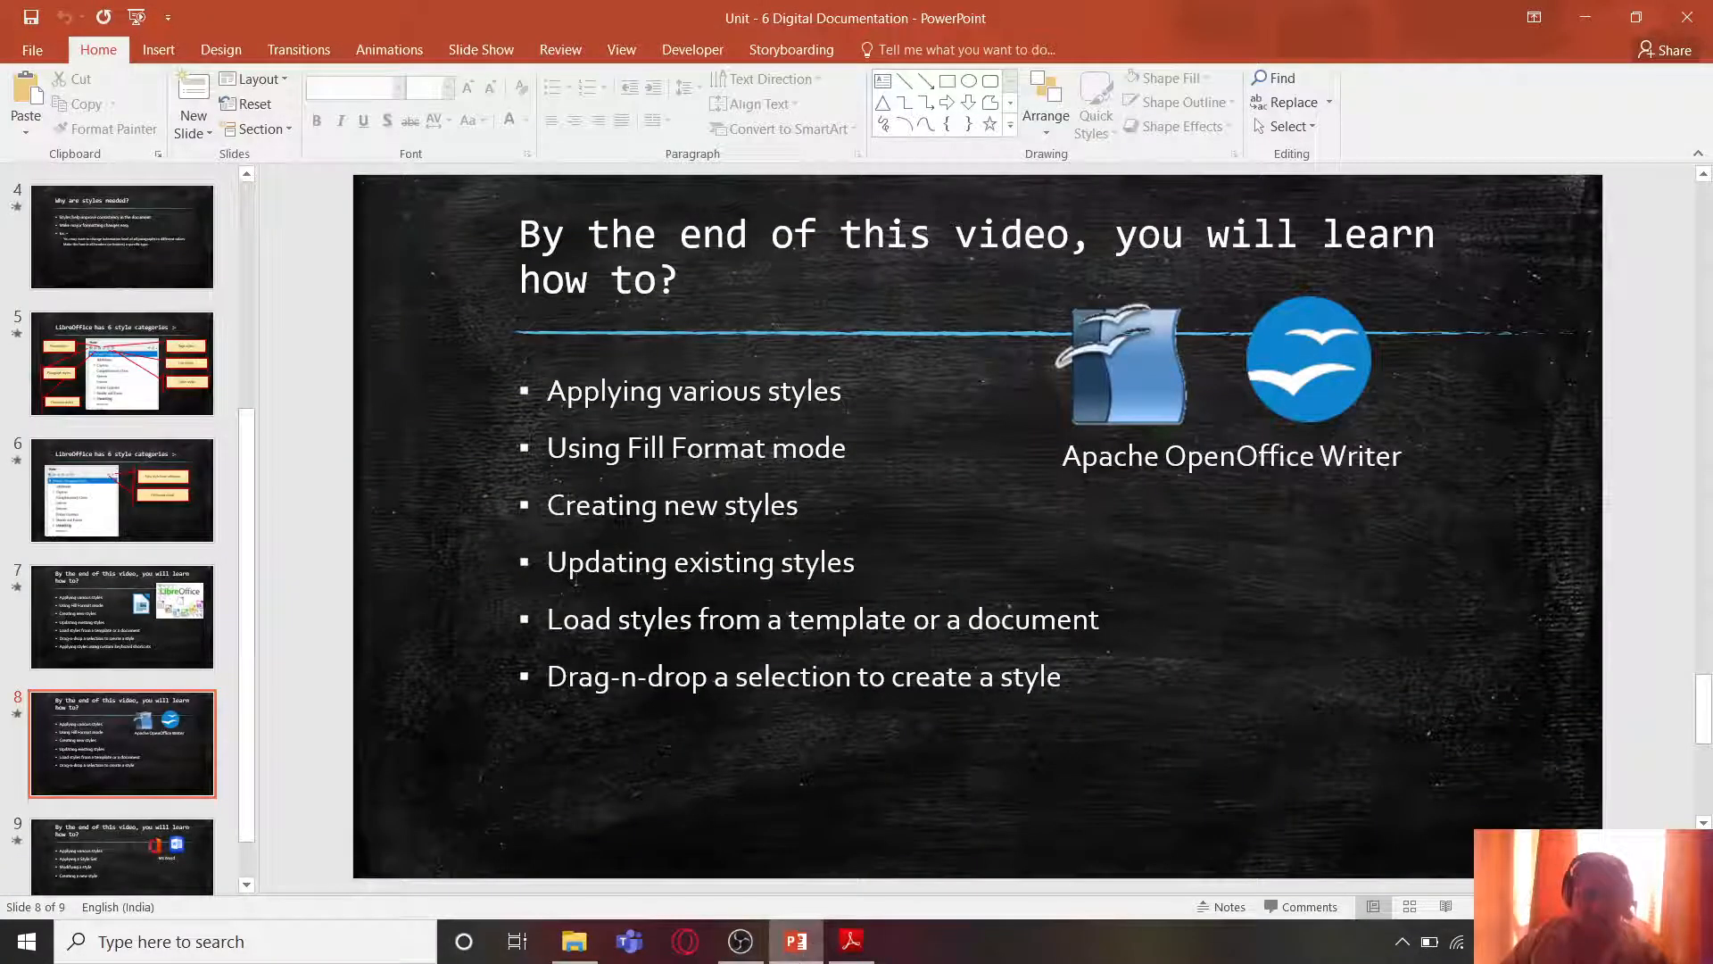
Step: Switch to Adobe Reader and copy page 3's story text from "When I was a girl" through "also believed in this, and"
left_click(851, 942)
scroll(1111, 596, "up", 5)
scroll(1111, 596, "up", 15)
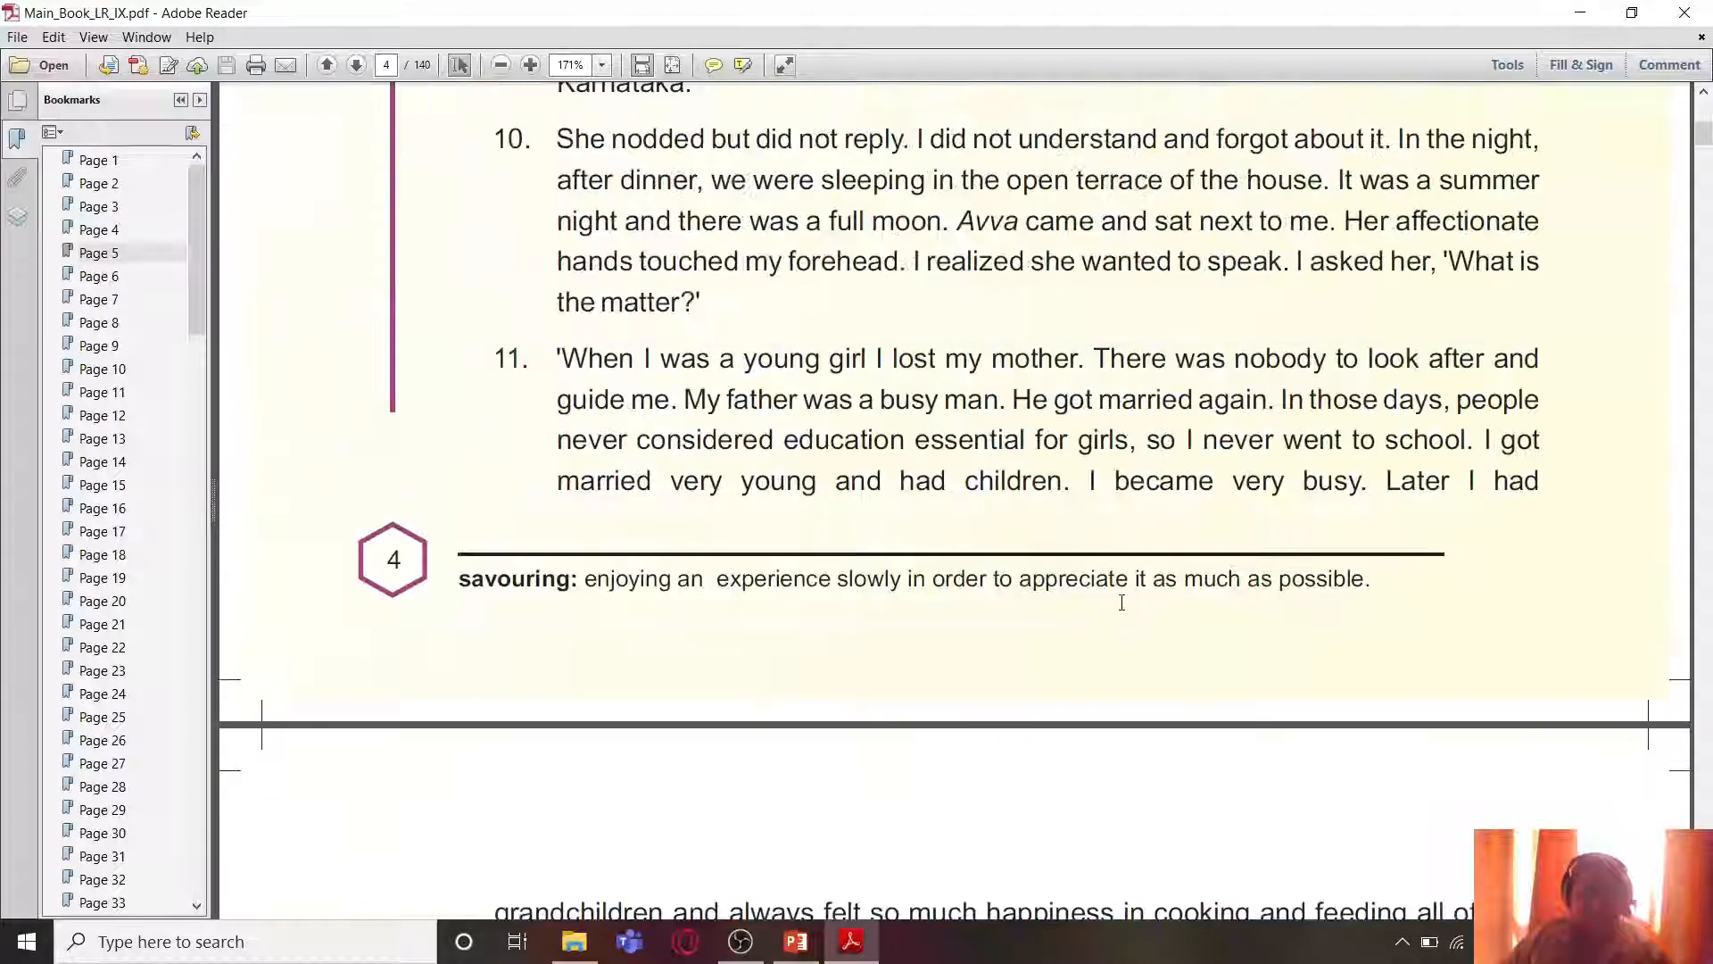
scroll(1120, 606, "up", 15)
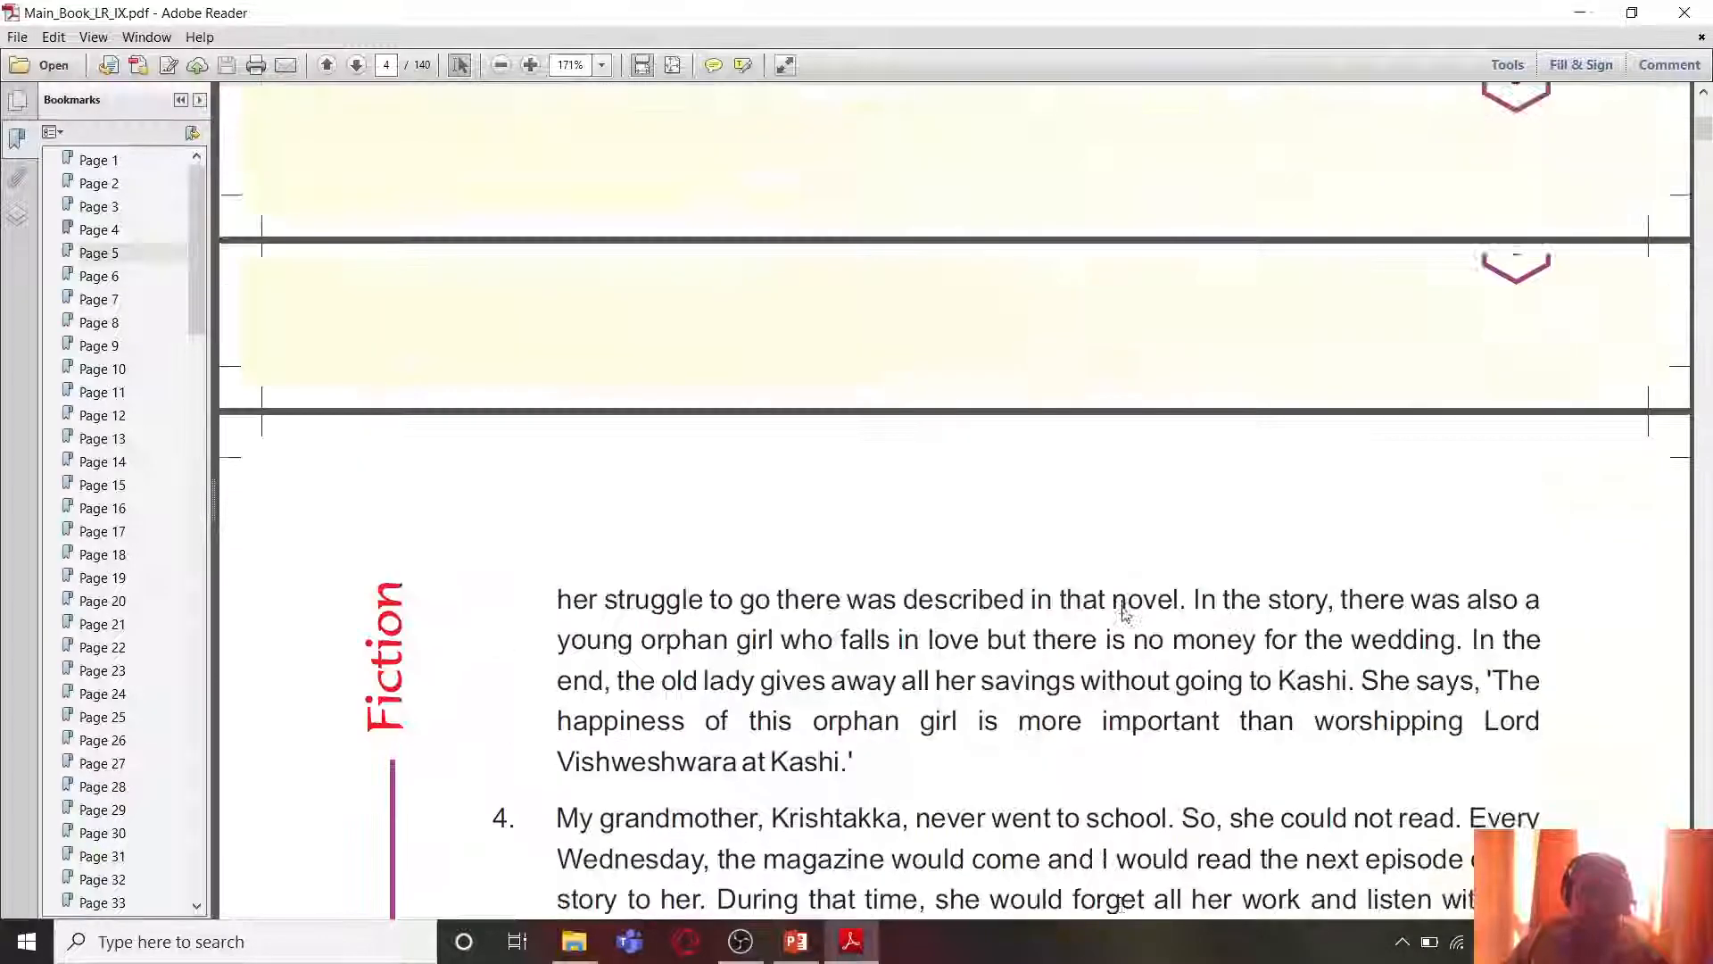
scroll(1118, 605, "down", 3)
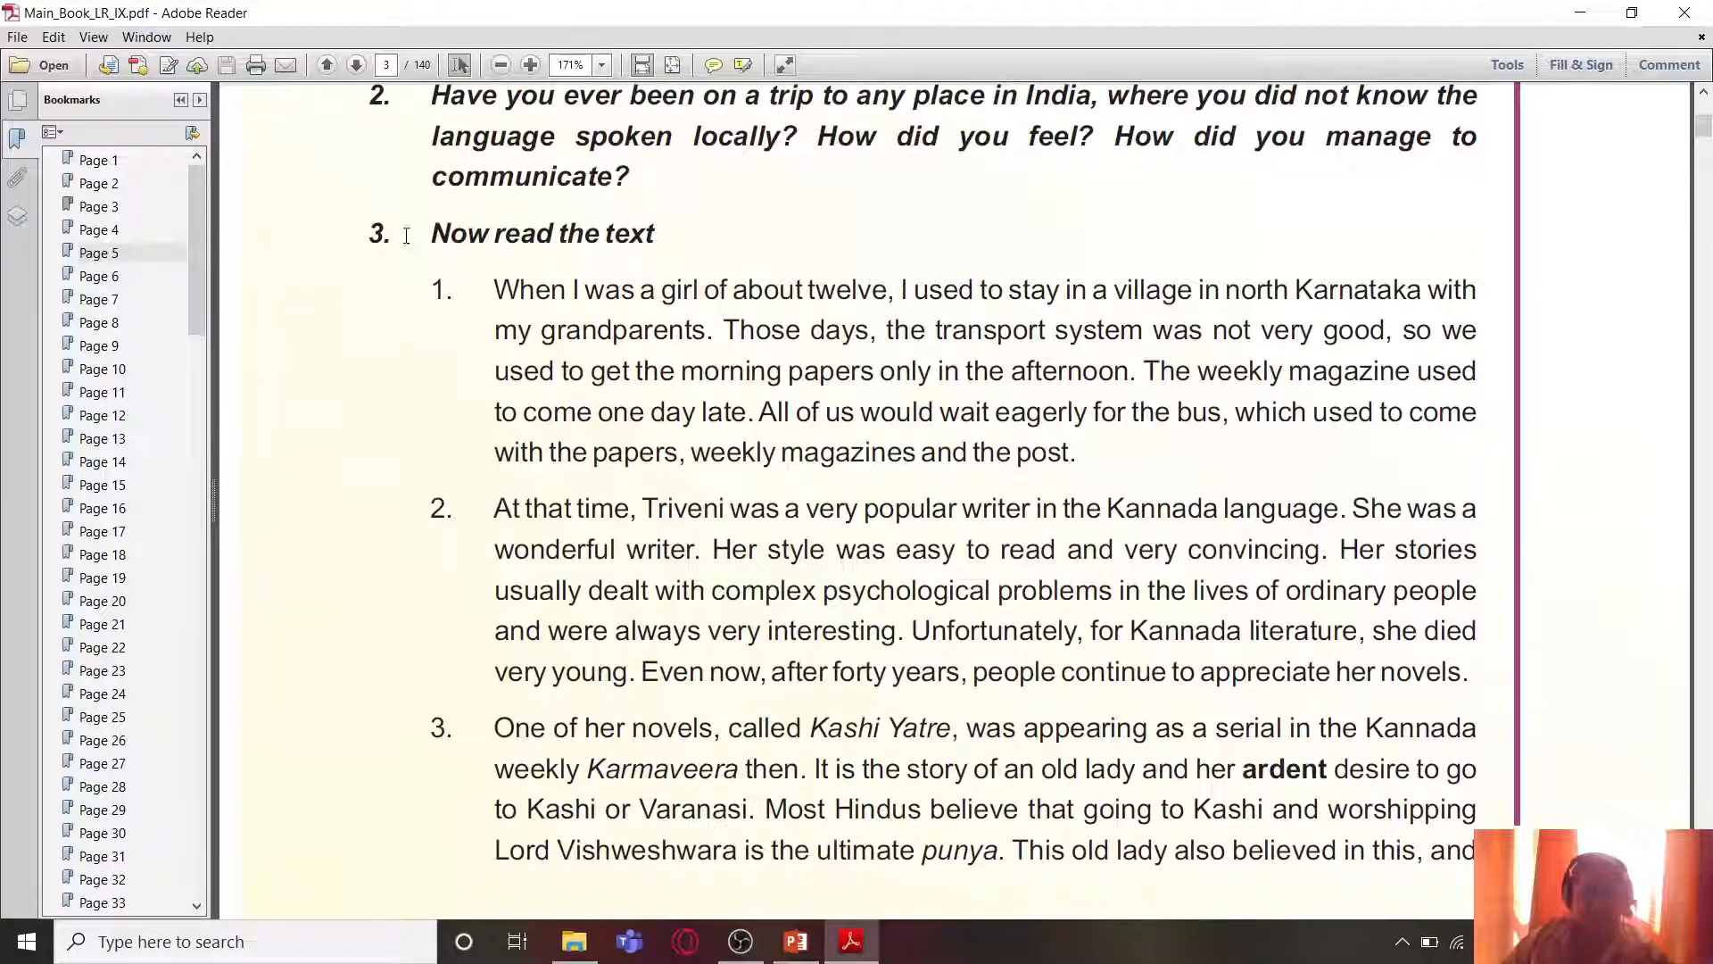
left_click_drag(489, 288, 1166, 671)
key("ctrl+c")
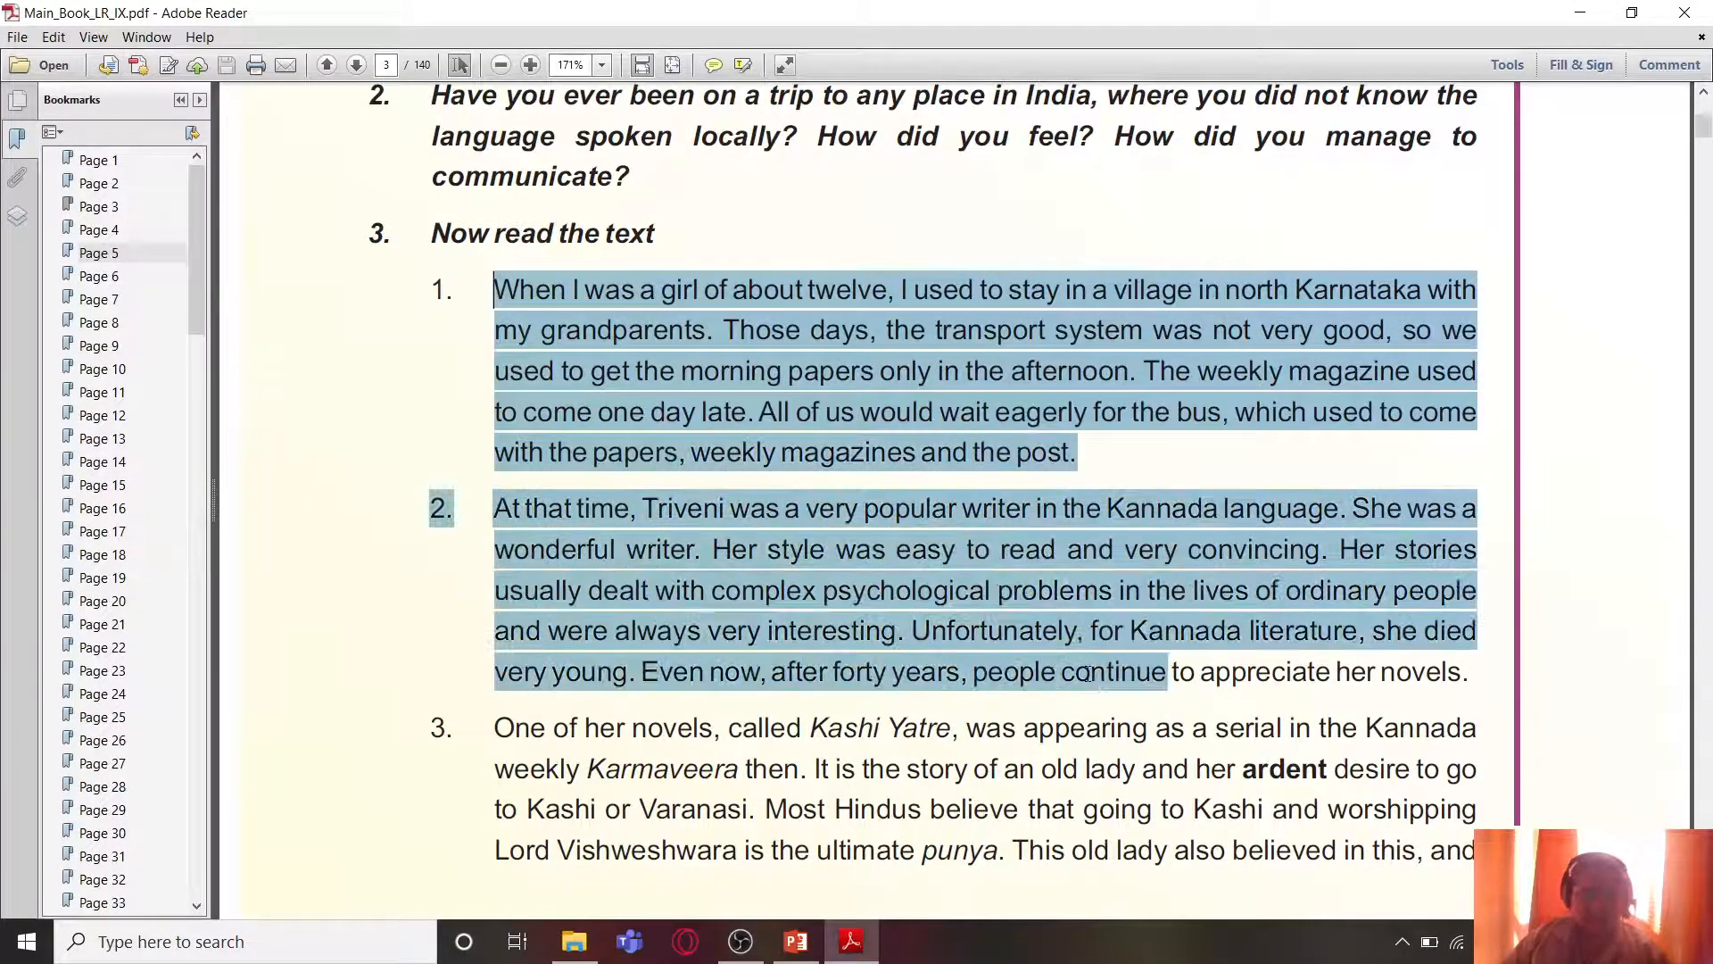
scroll(1427, 621, "down", 5)
left_click(1488, 609, "shift")
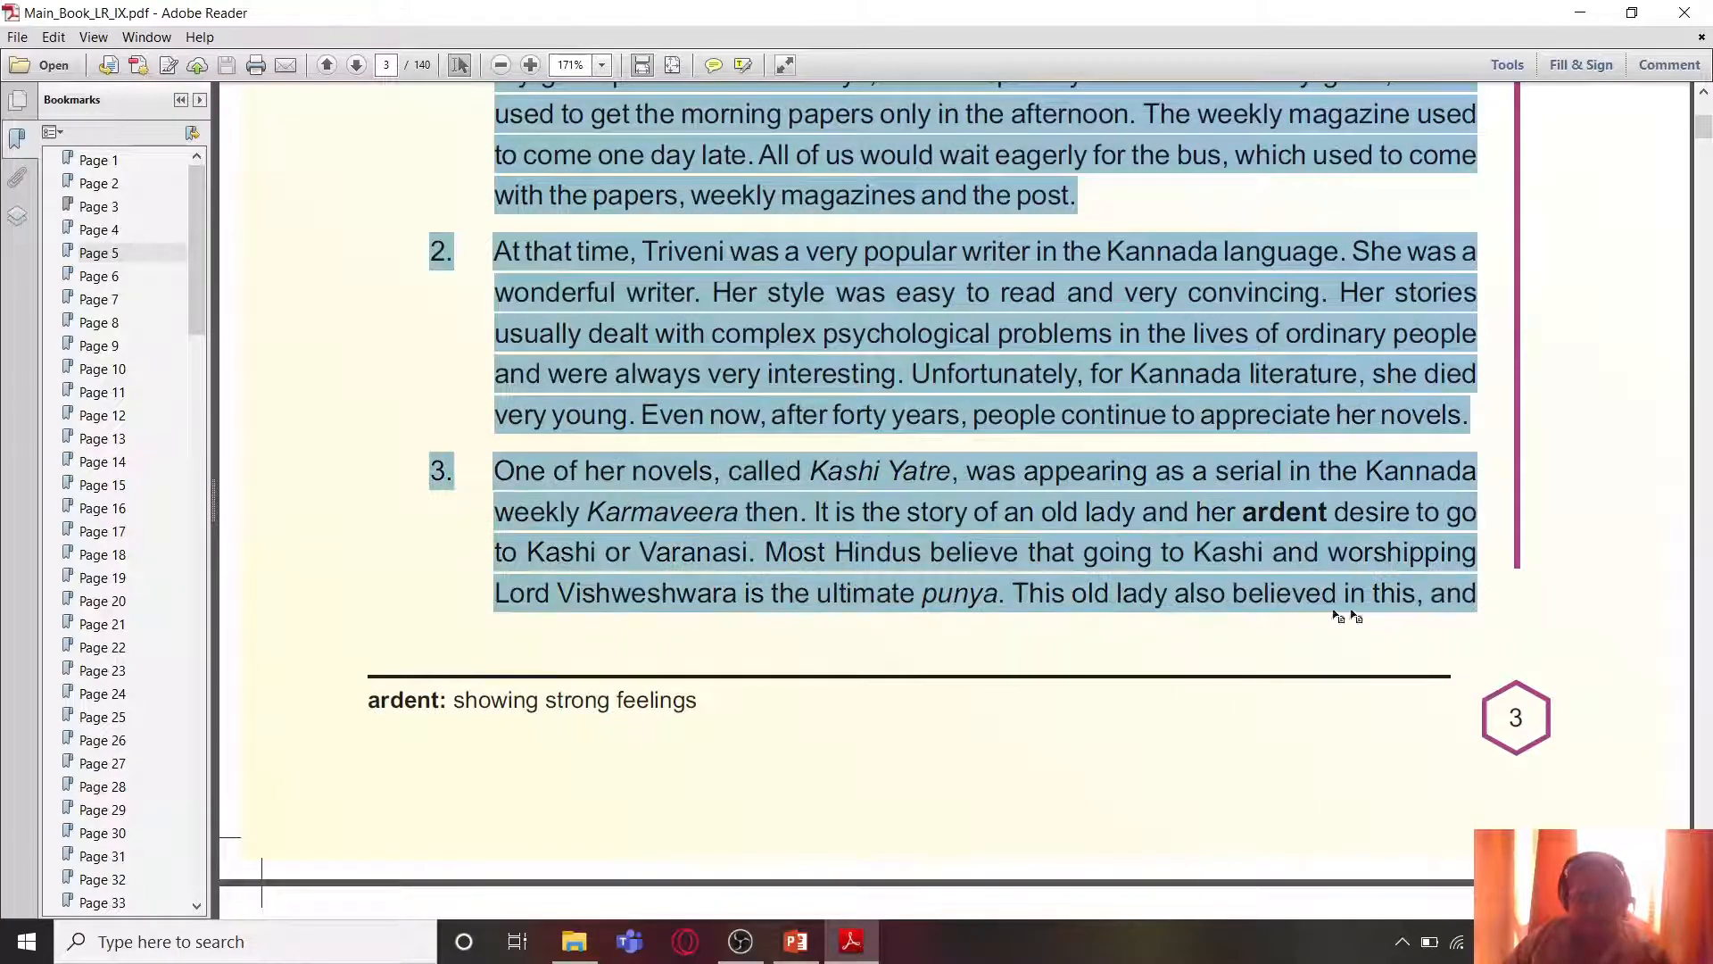
Step: Launch OpenOffice and create a new blank Writer text document
left_click(25, 942)
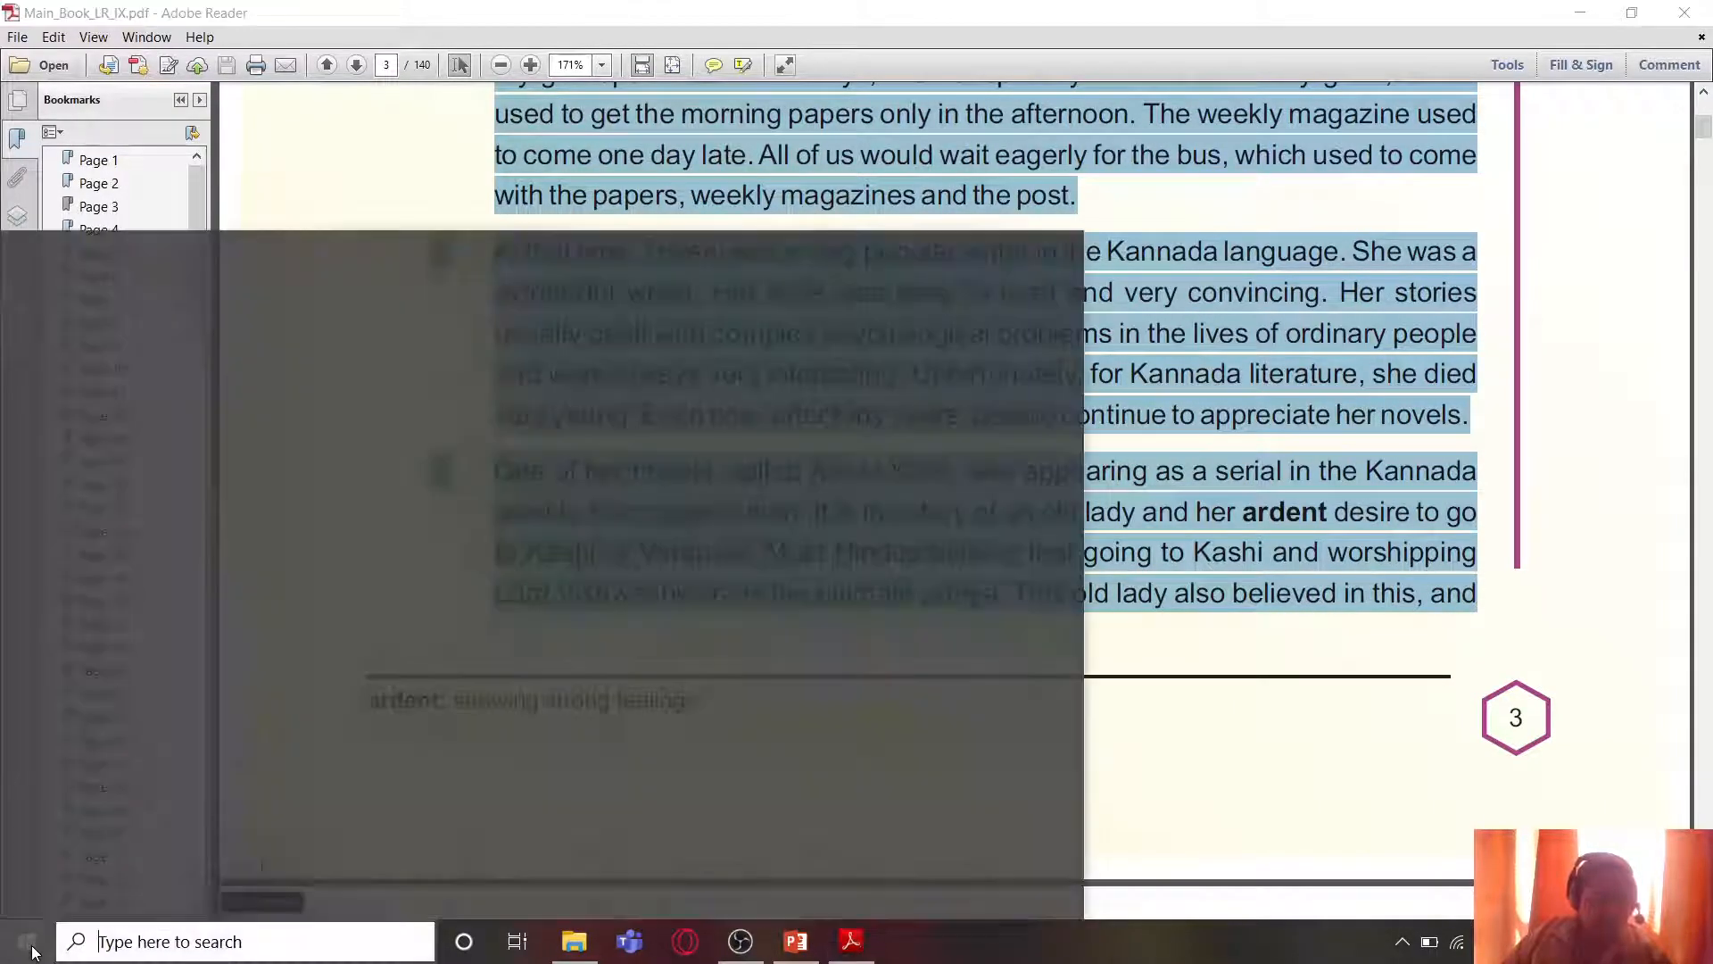
scroll(602, 767, "down", 2)
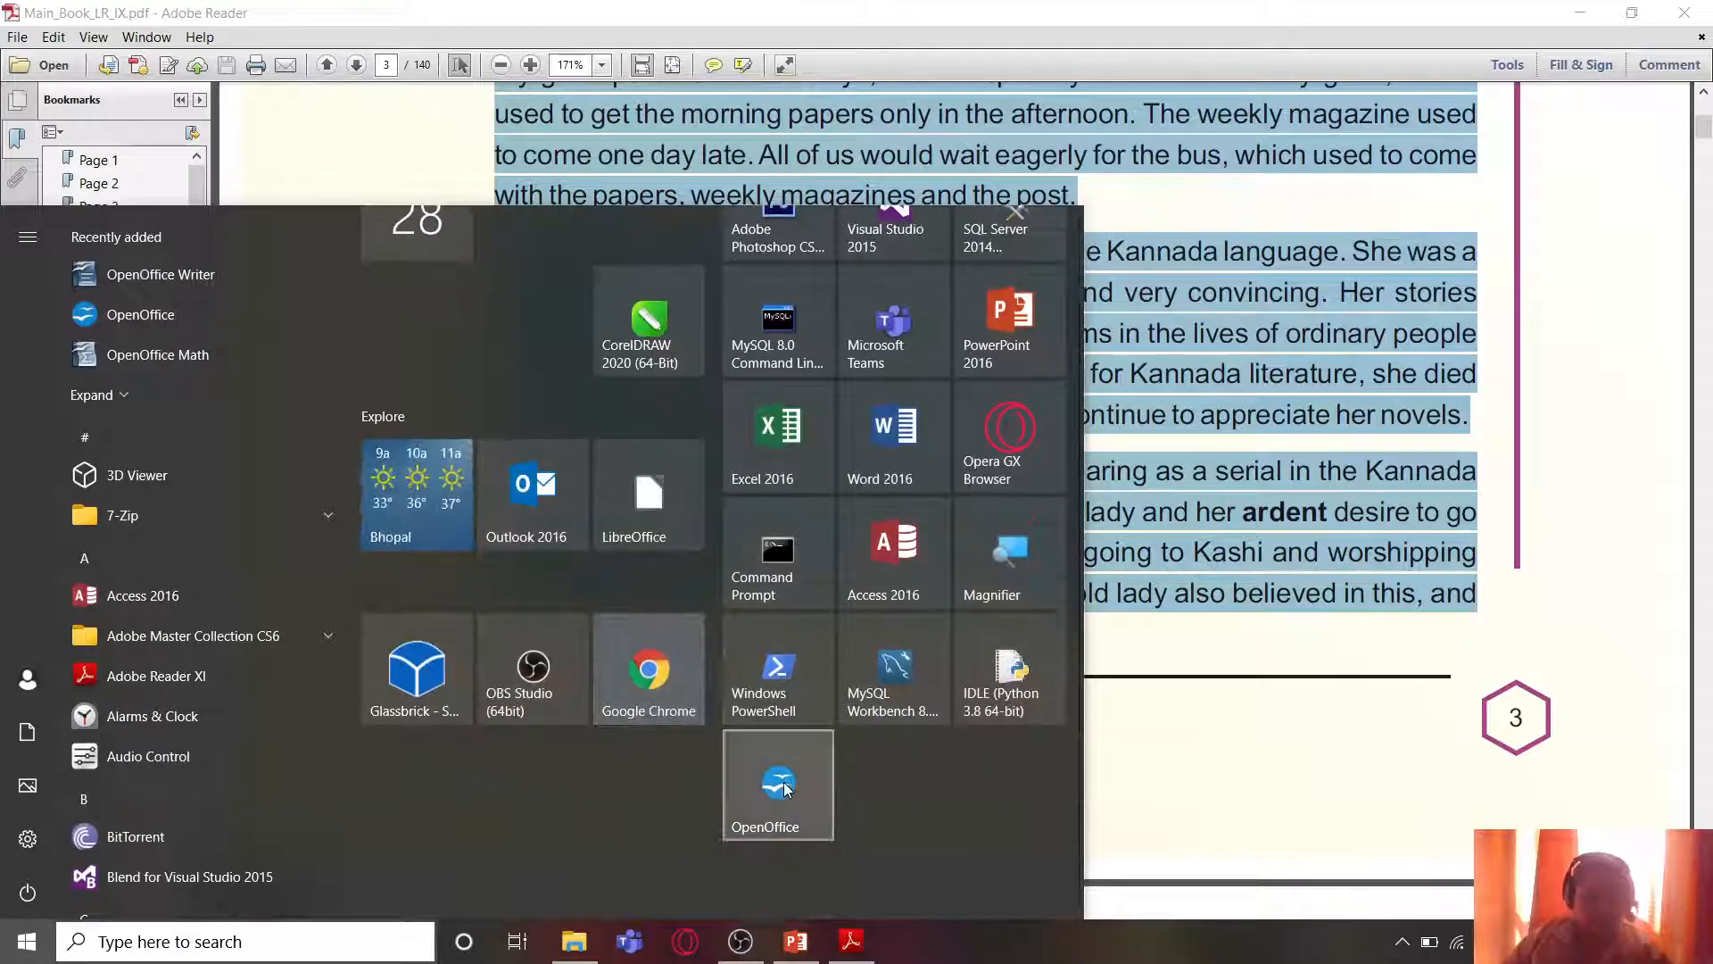
key("Escape")
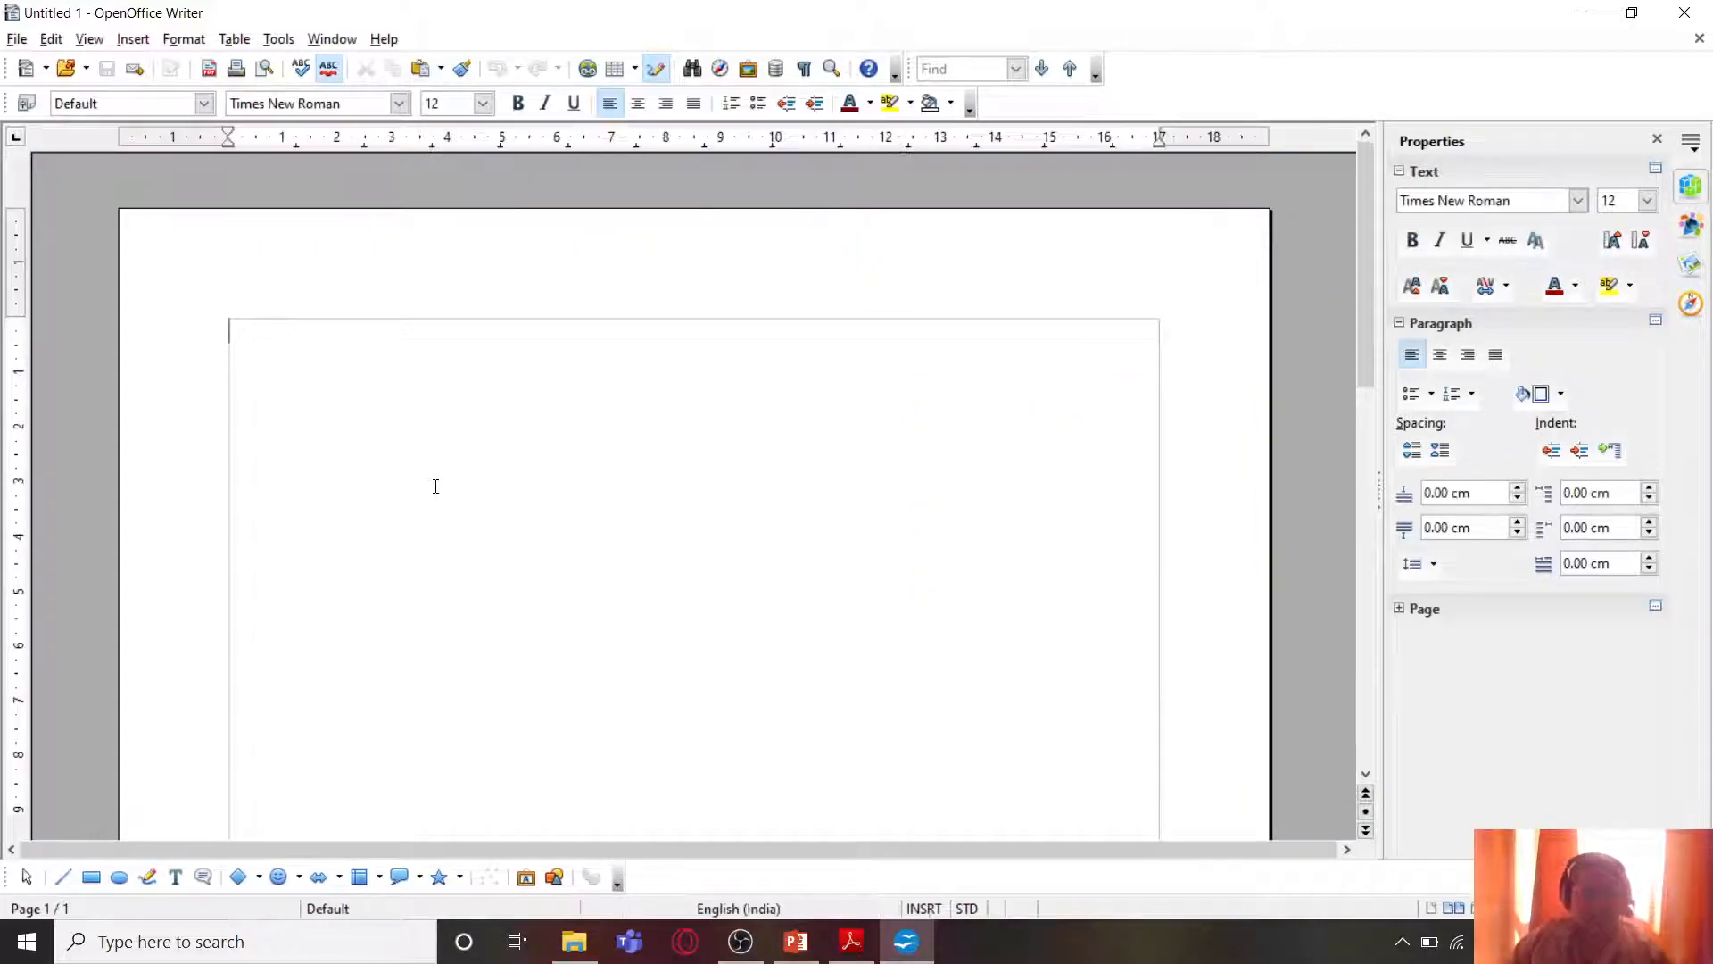
Step: Paste the copied story text into the blank document as unformatted text
left_click(51, 40)
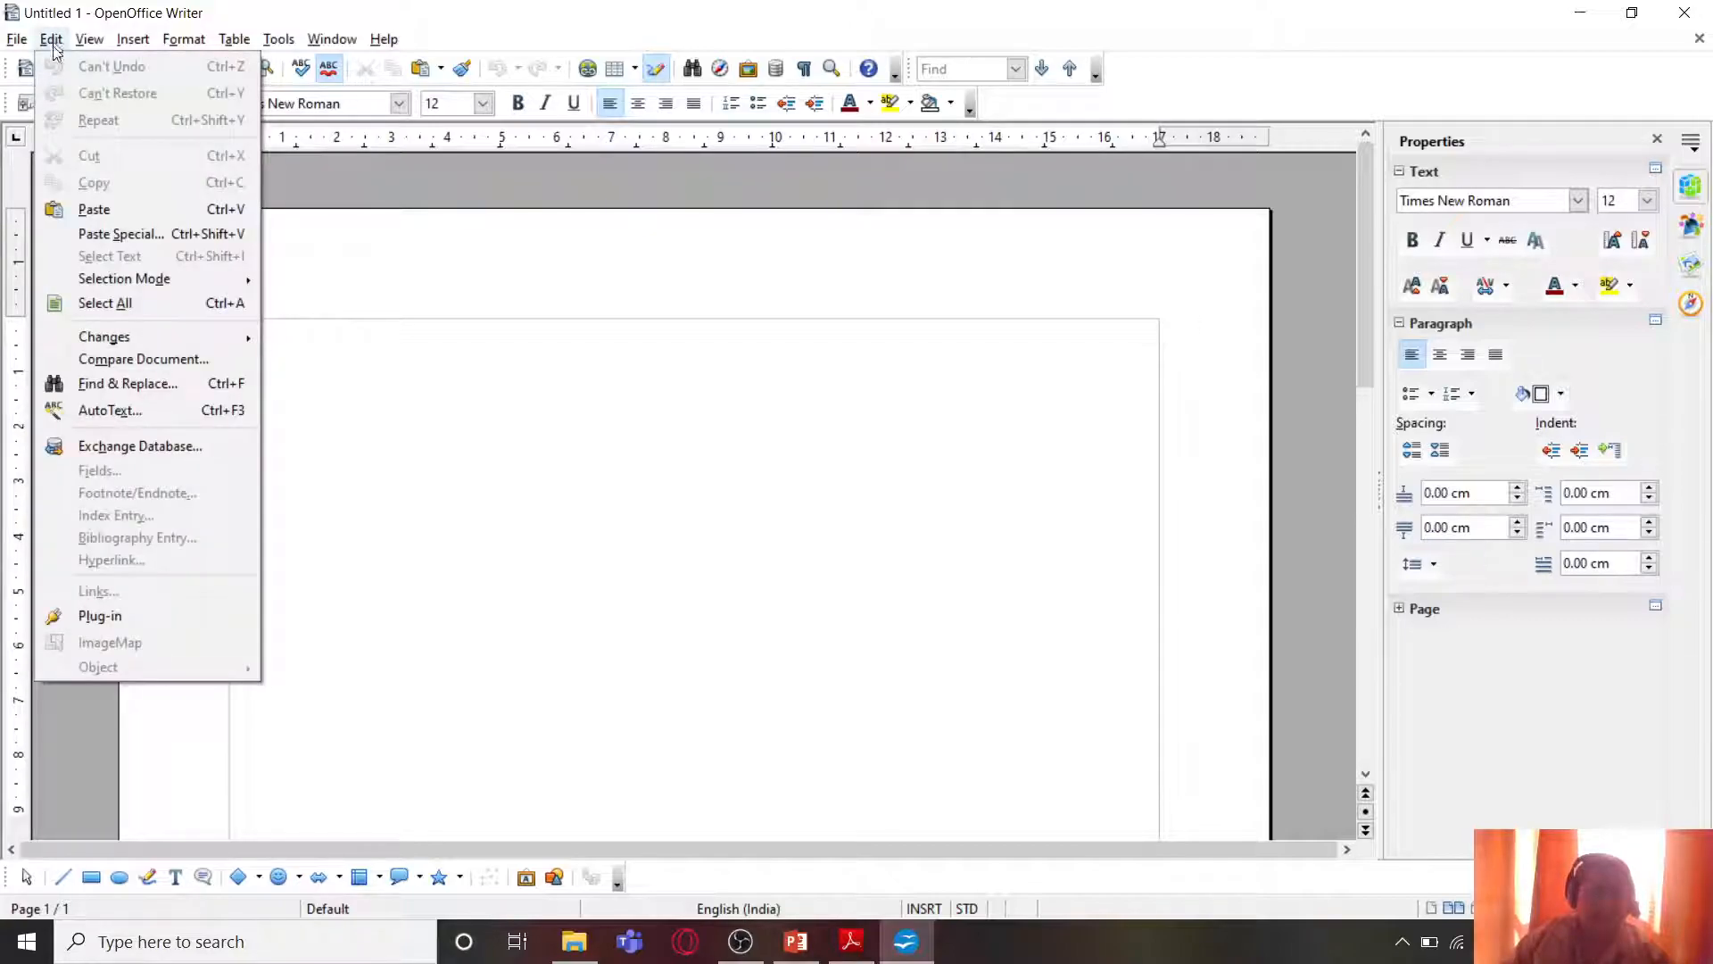
left_click(91, 236)
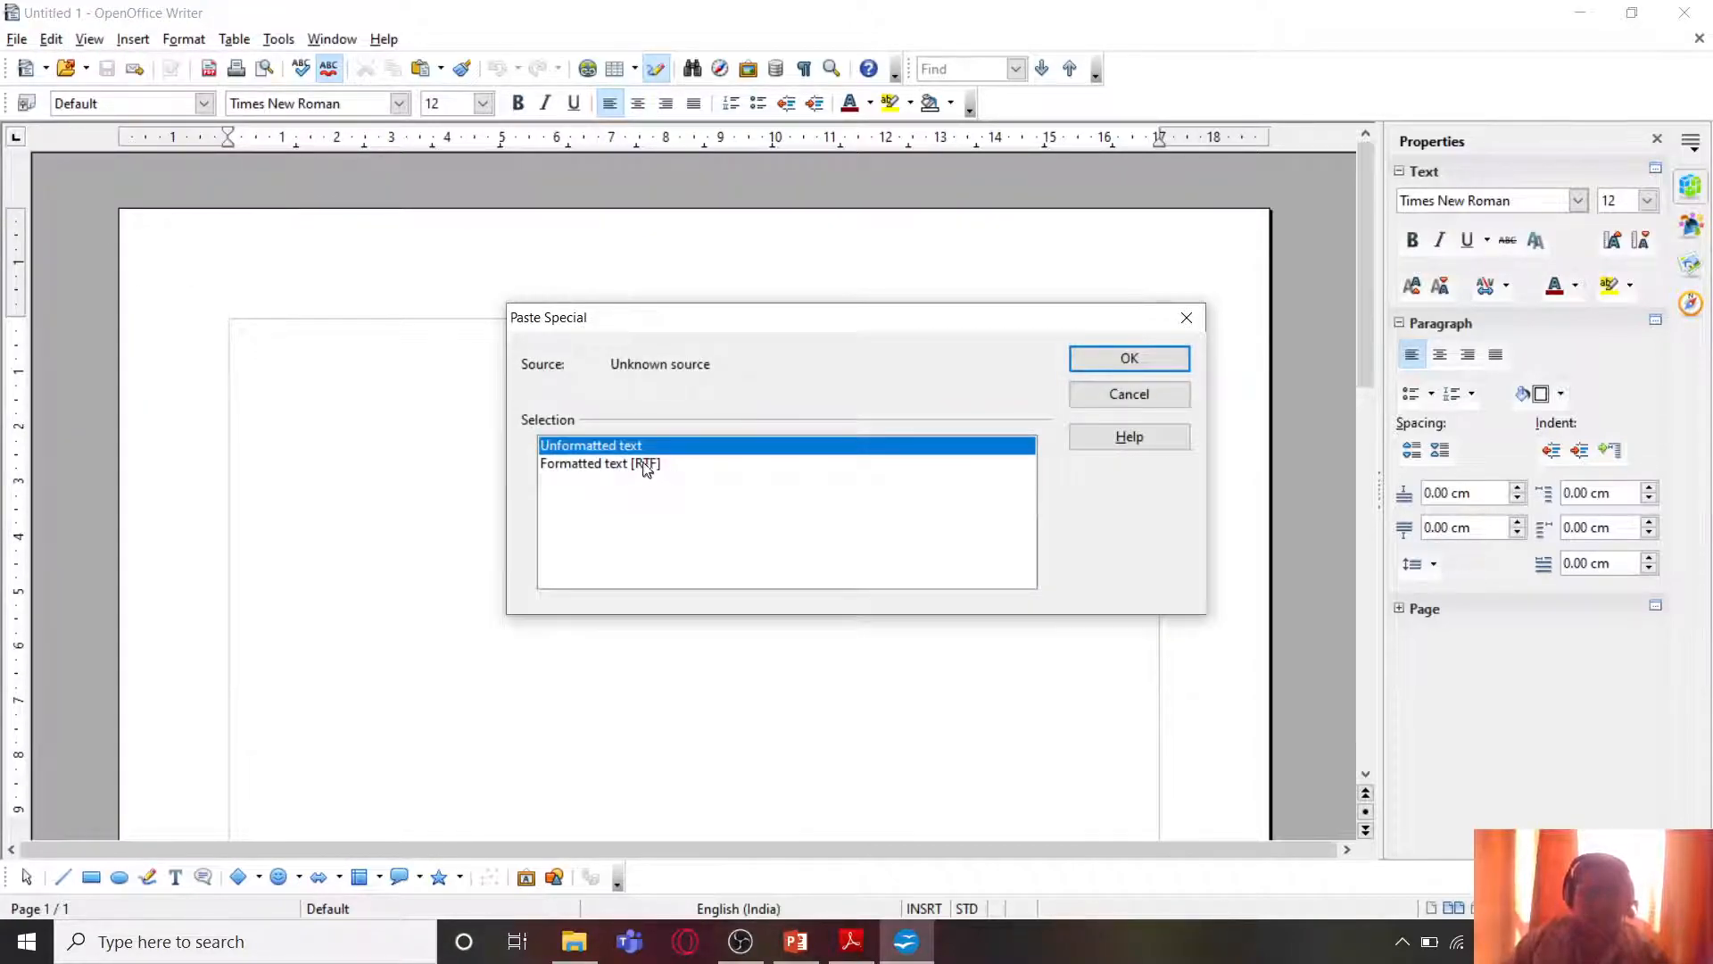
left_click(1186, 354)
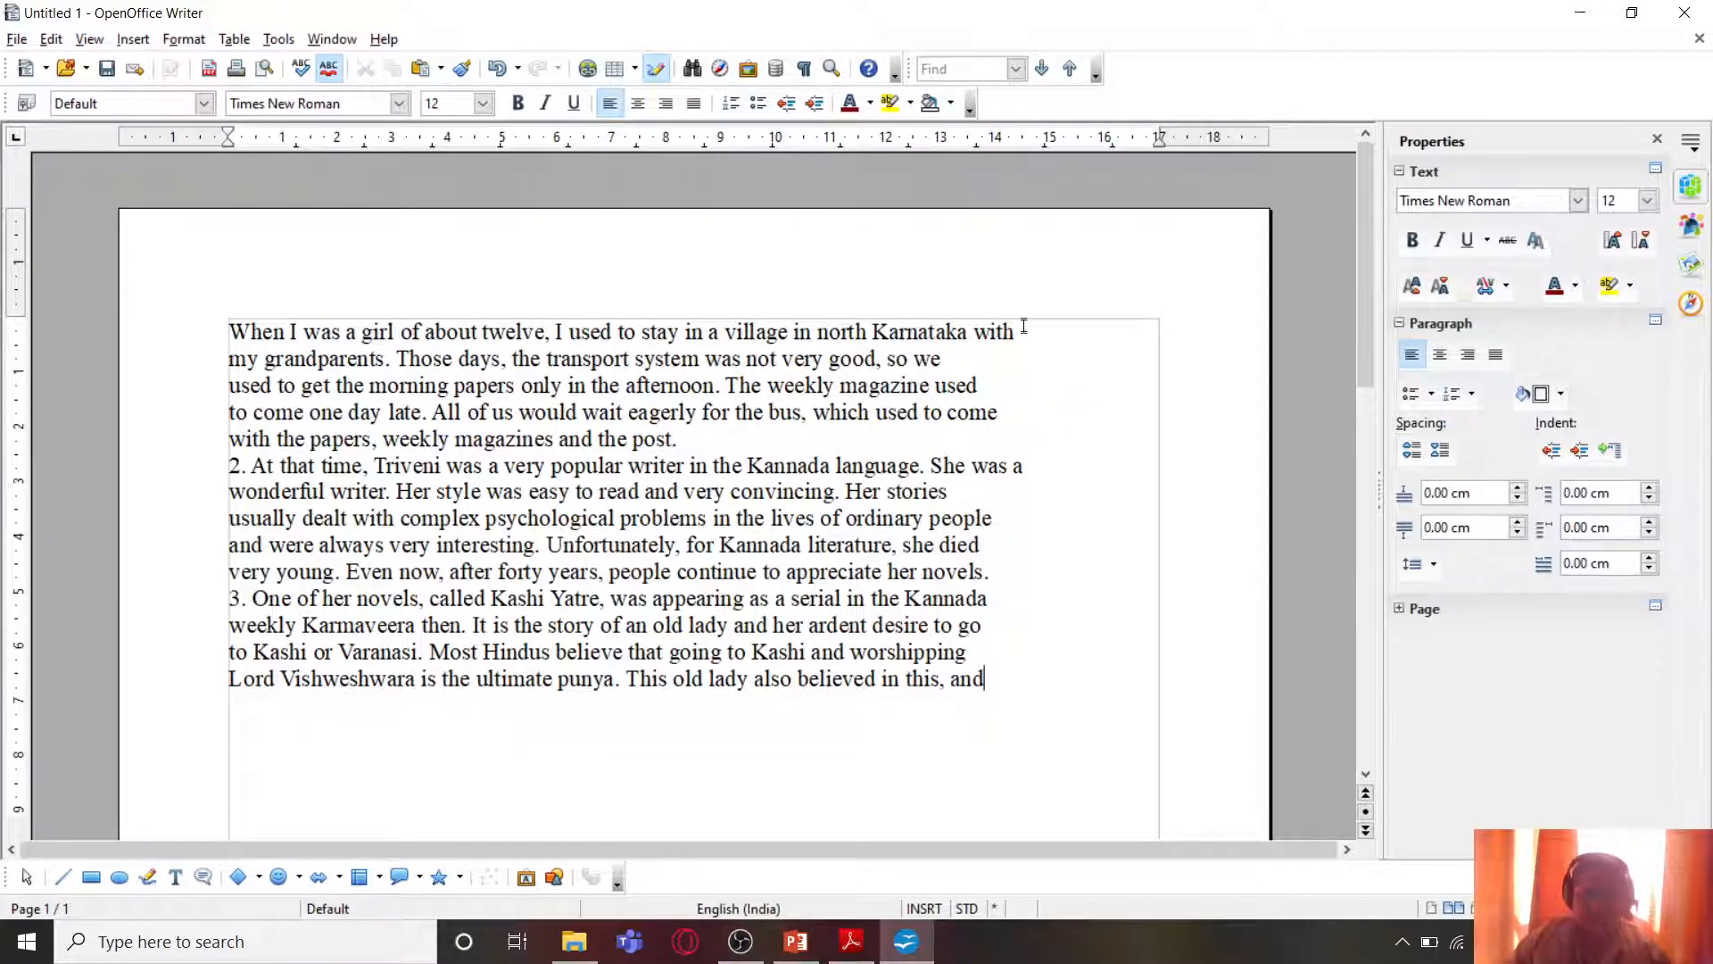
Step: Remove the line breaks inside the first paragraph so it runs continuously up to "weekly magazines and the post."
key("Delete")
key("Down")
key("Delete")
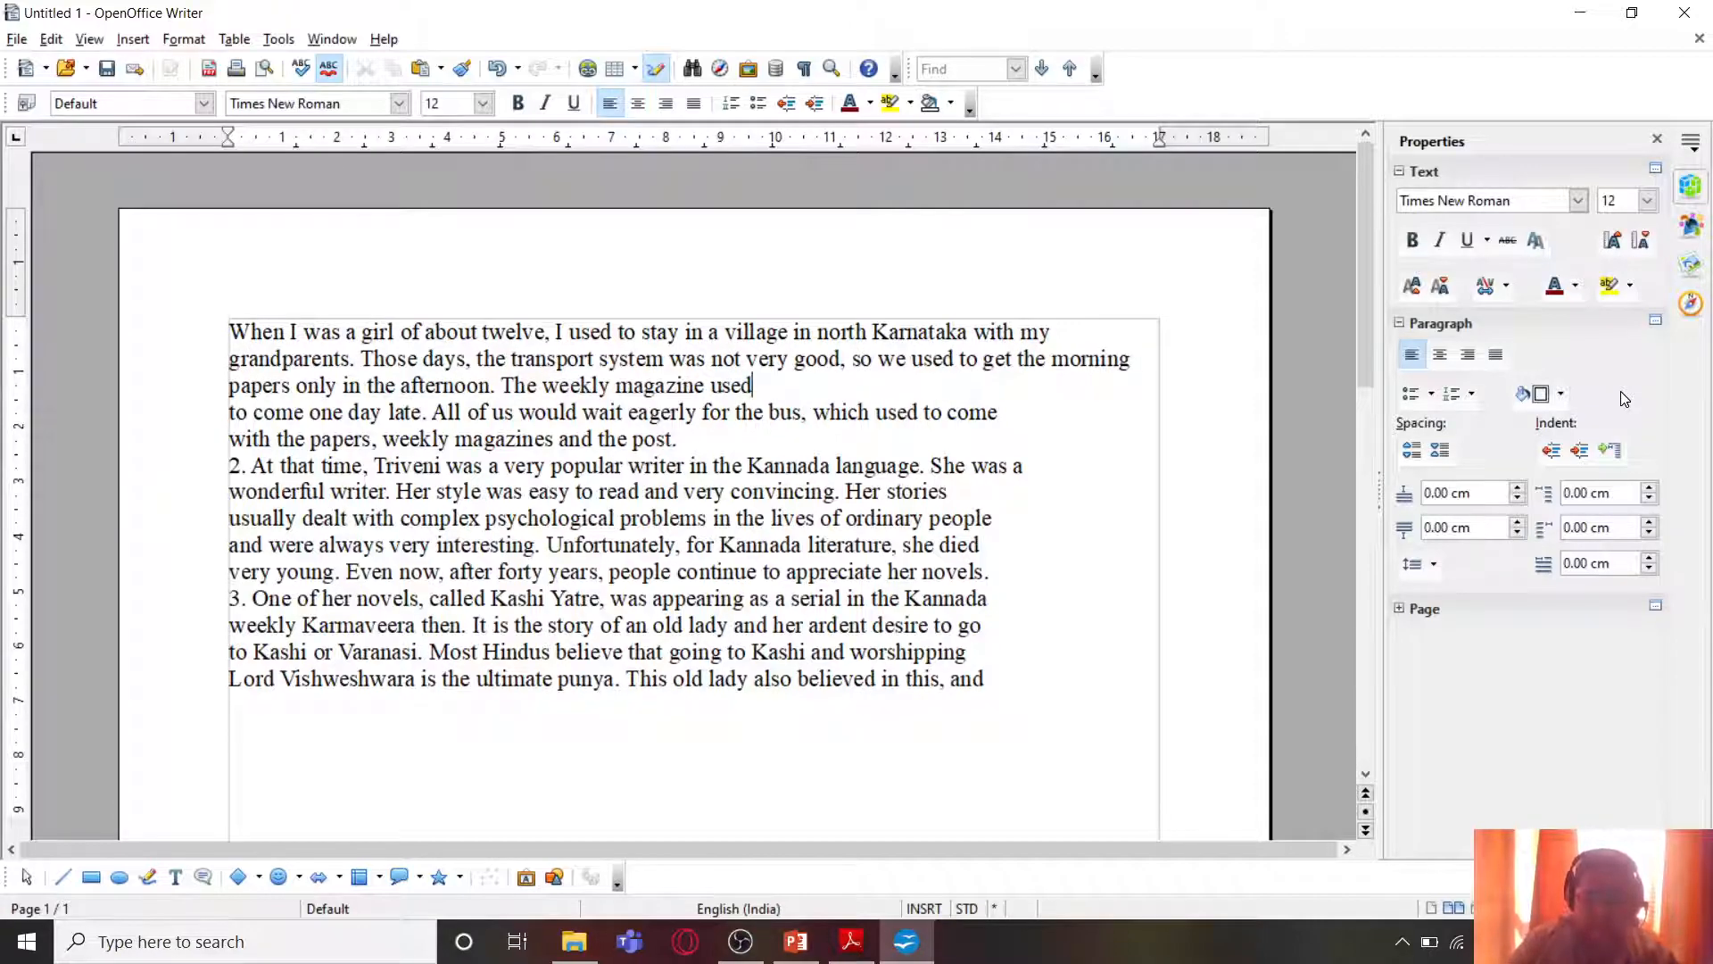
key("Delete")
key("Delete")
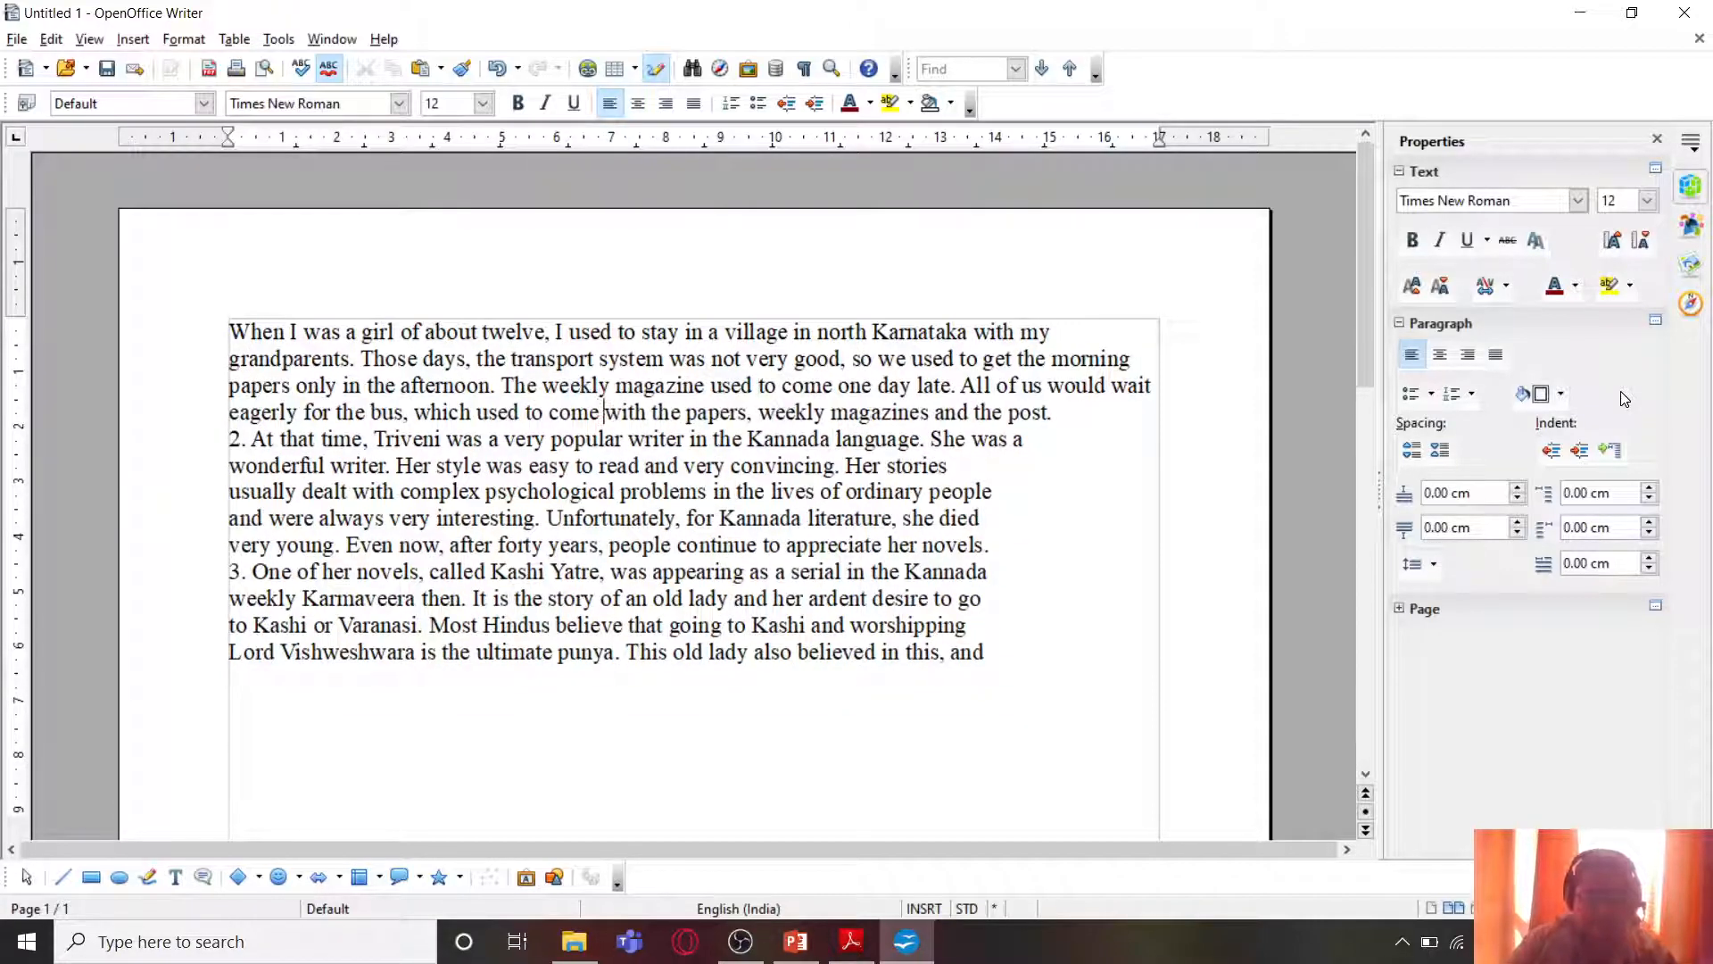
key("Delete")
Step: Delete the number "2." before "At that time" and join the broken lines of the second paragraph
key("Delete")
key("Delete")
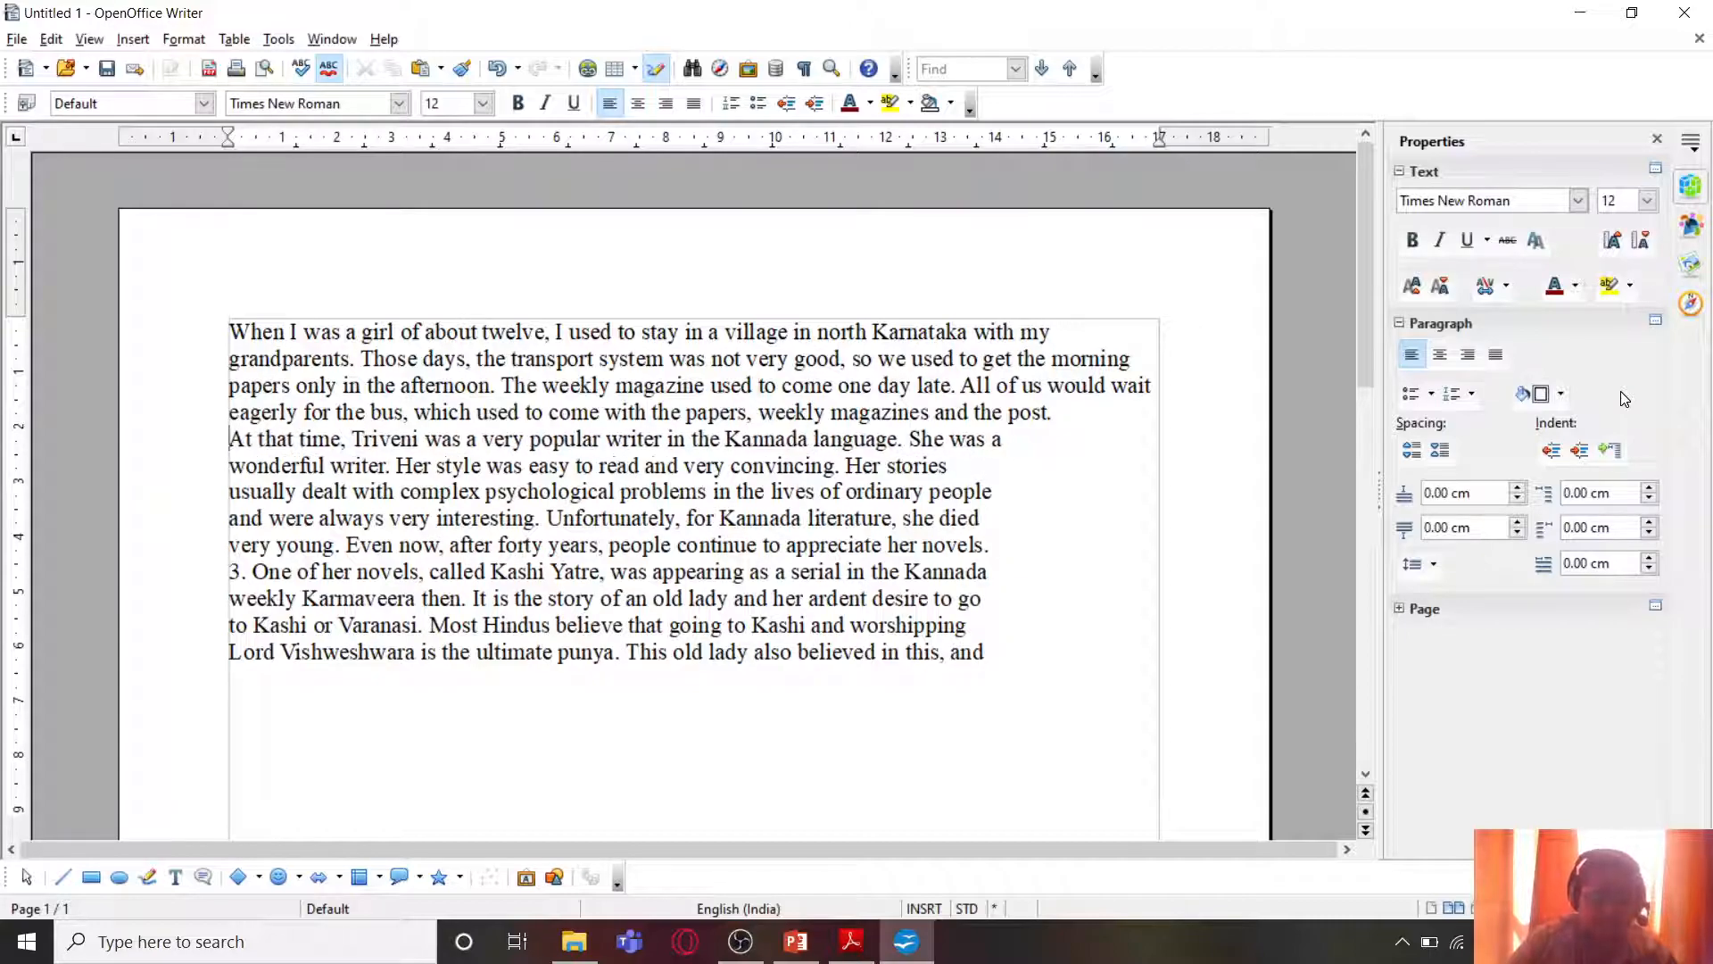
key("End")
key("Delete")
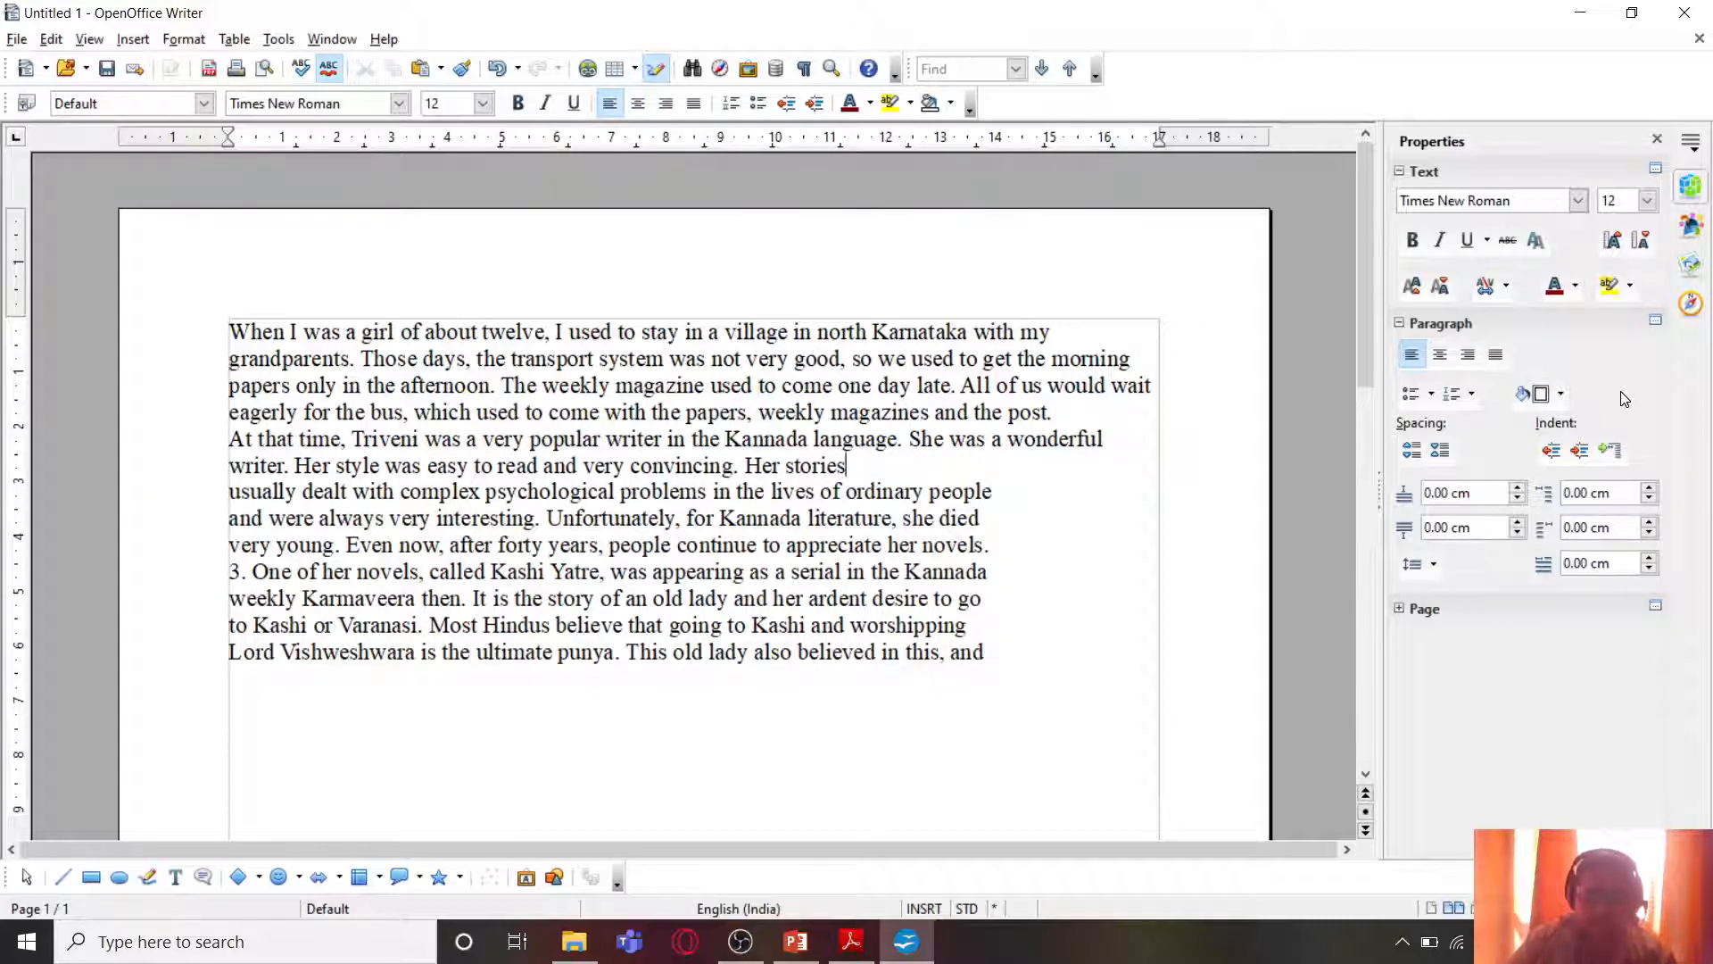
key("Delete")
key("Delete")
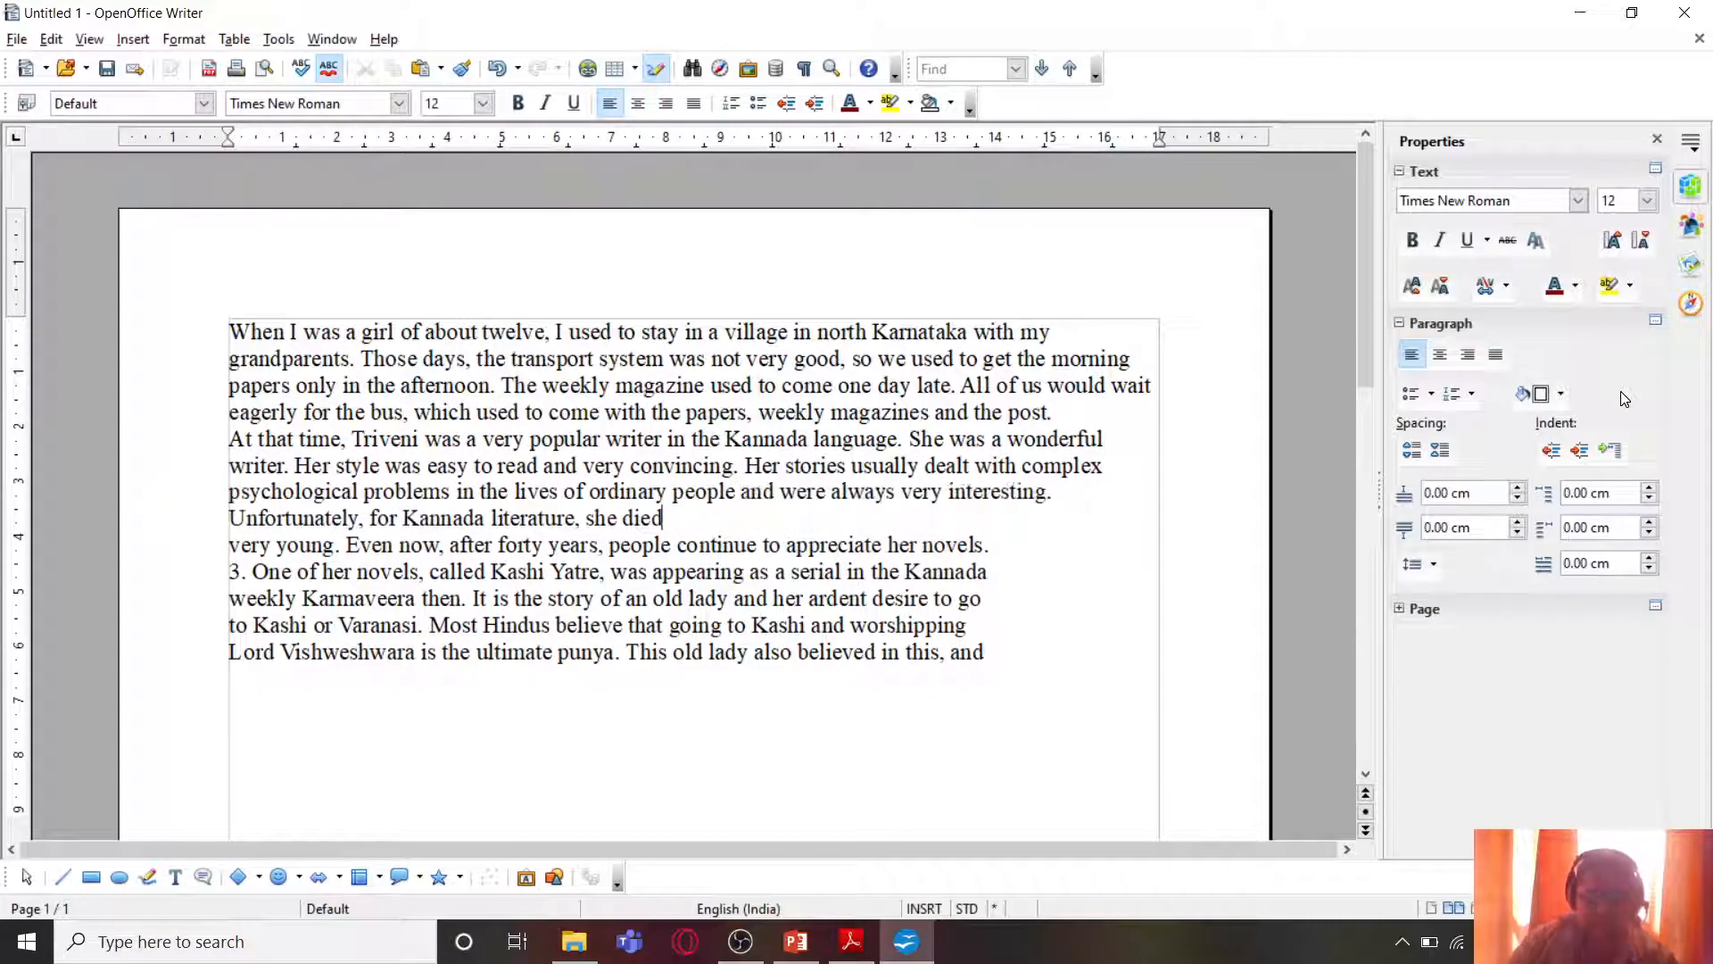
key("Down")
key("Delete")
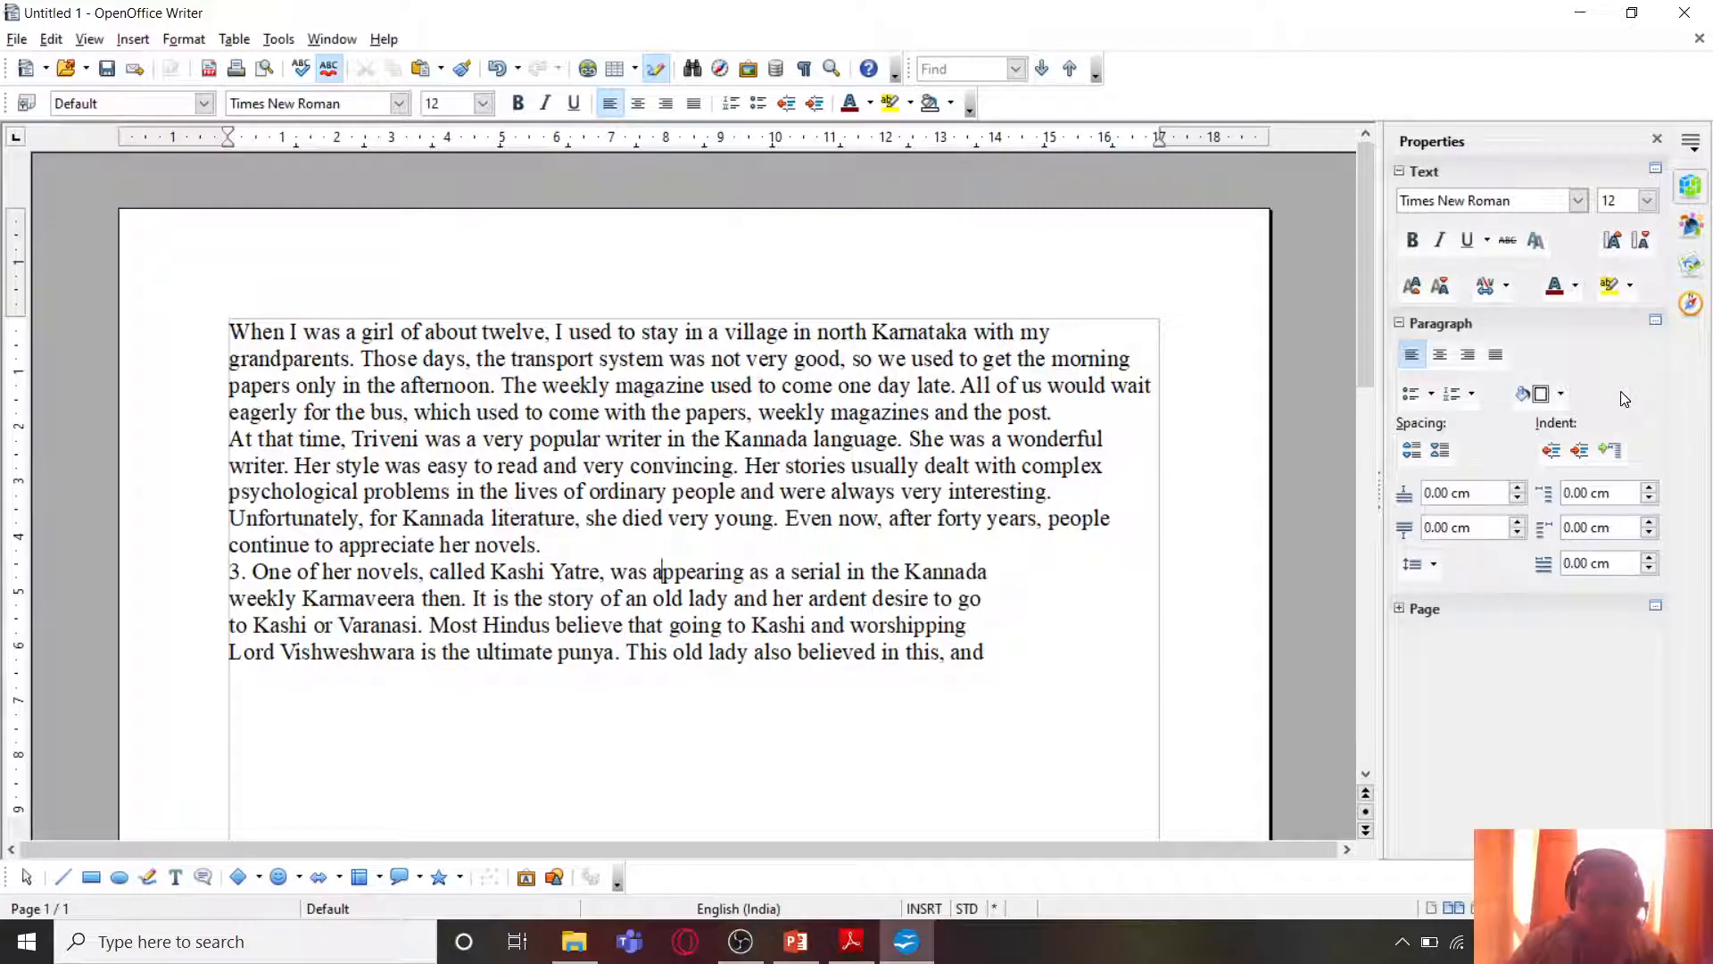
Step: Delete the number "3." before "One of her novels" and join the broken lines of the third paragraph
key("Delete")
key("Delete")
key("Delete")
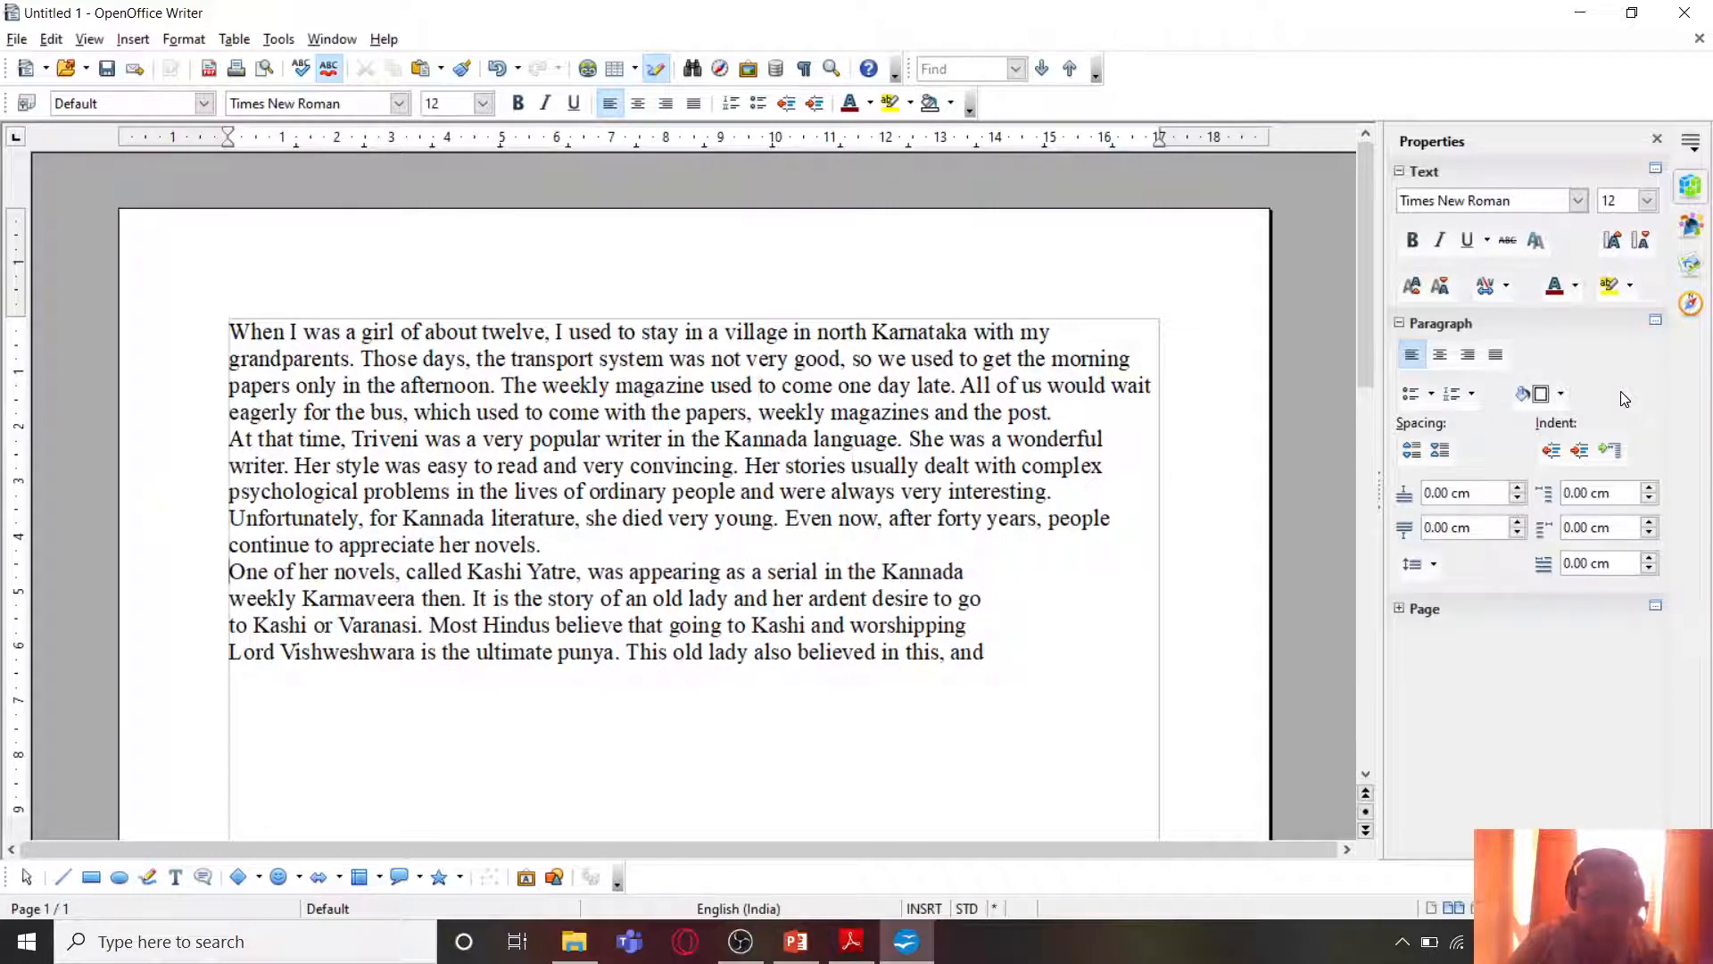
key("End")
key("Delete")
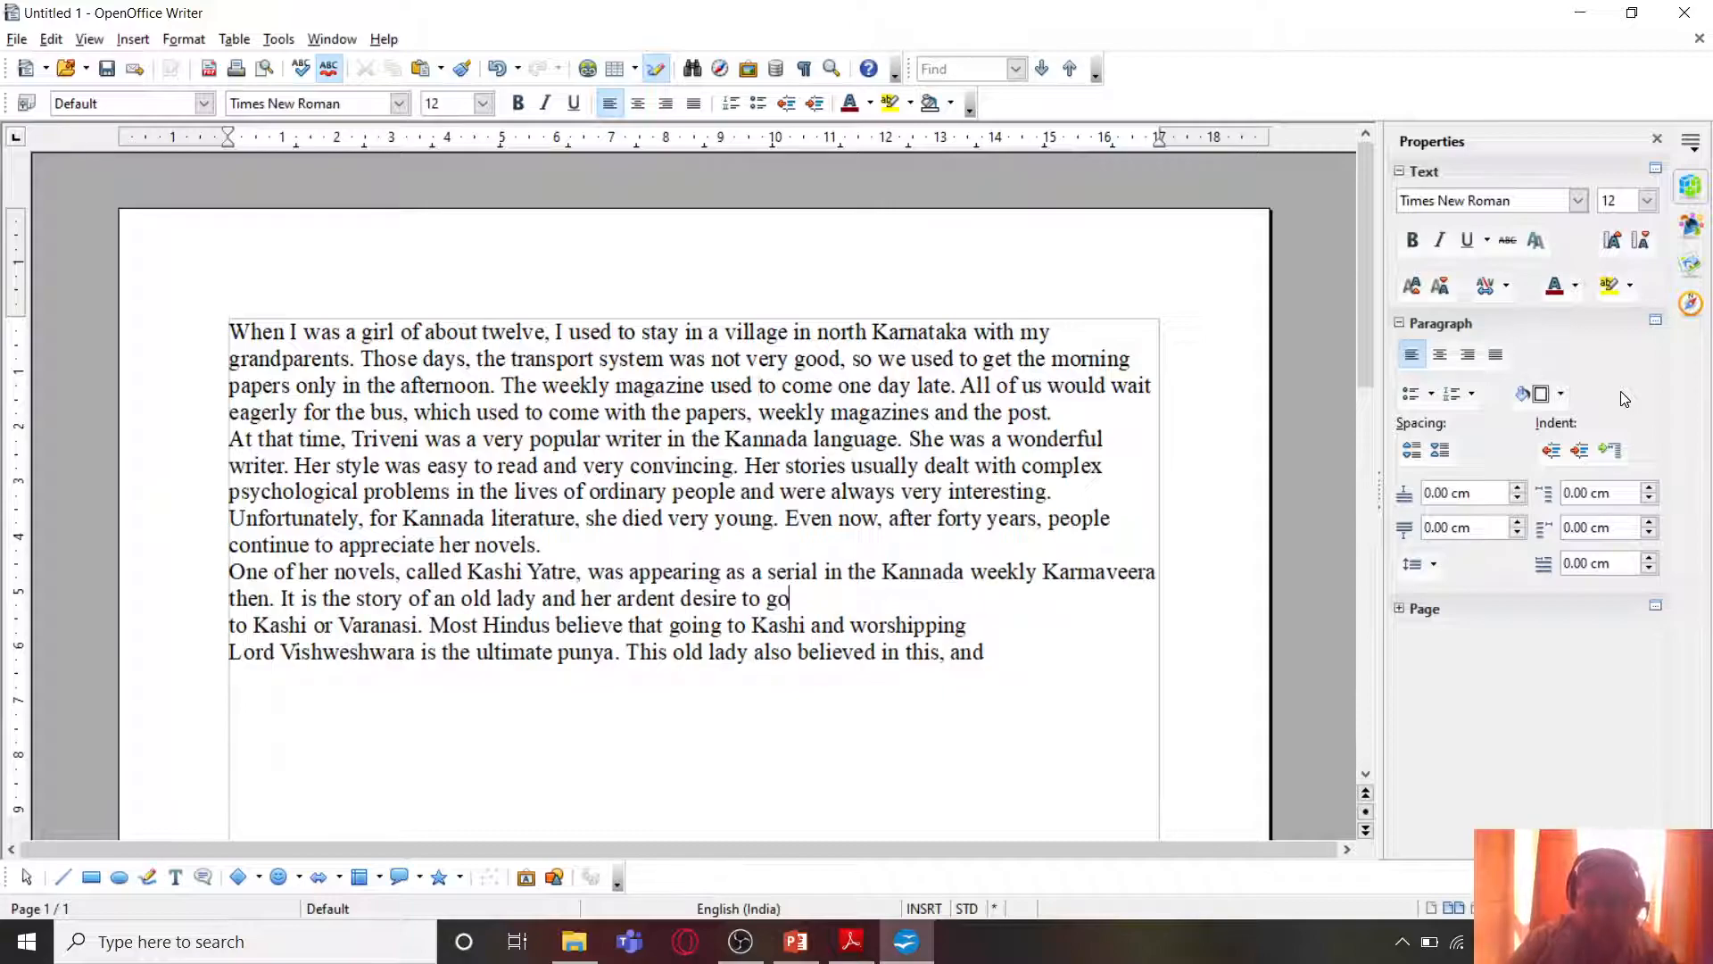
key("Delete")
key("Down")
key("Delete")
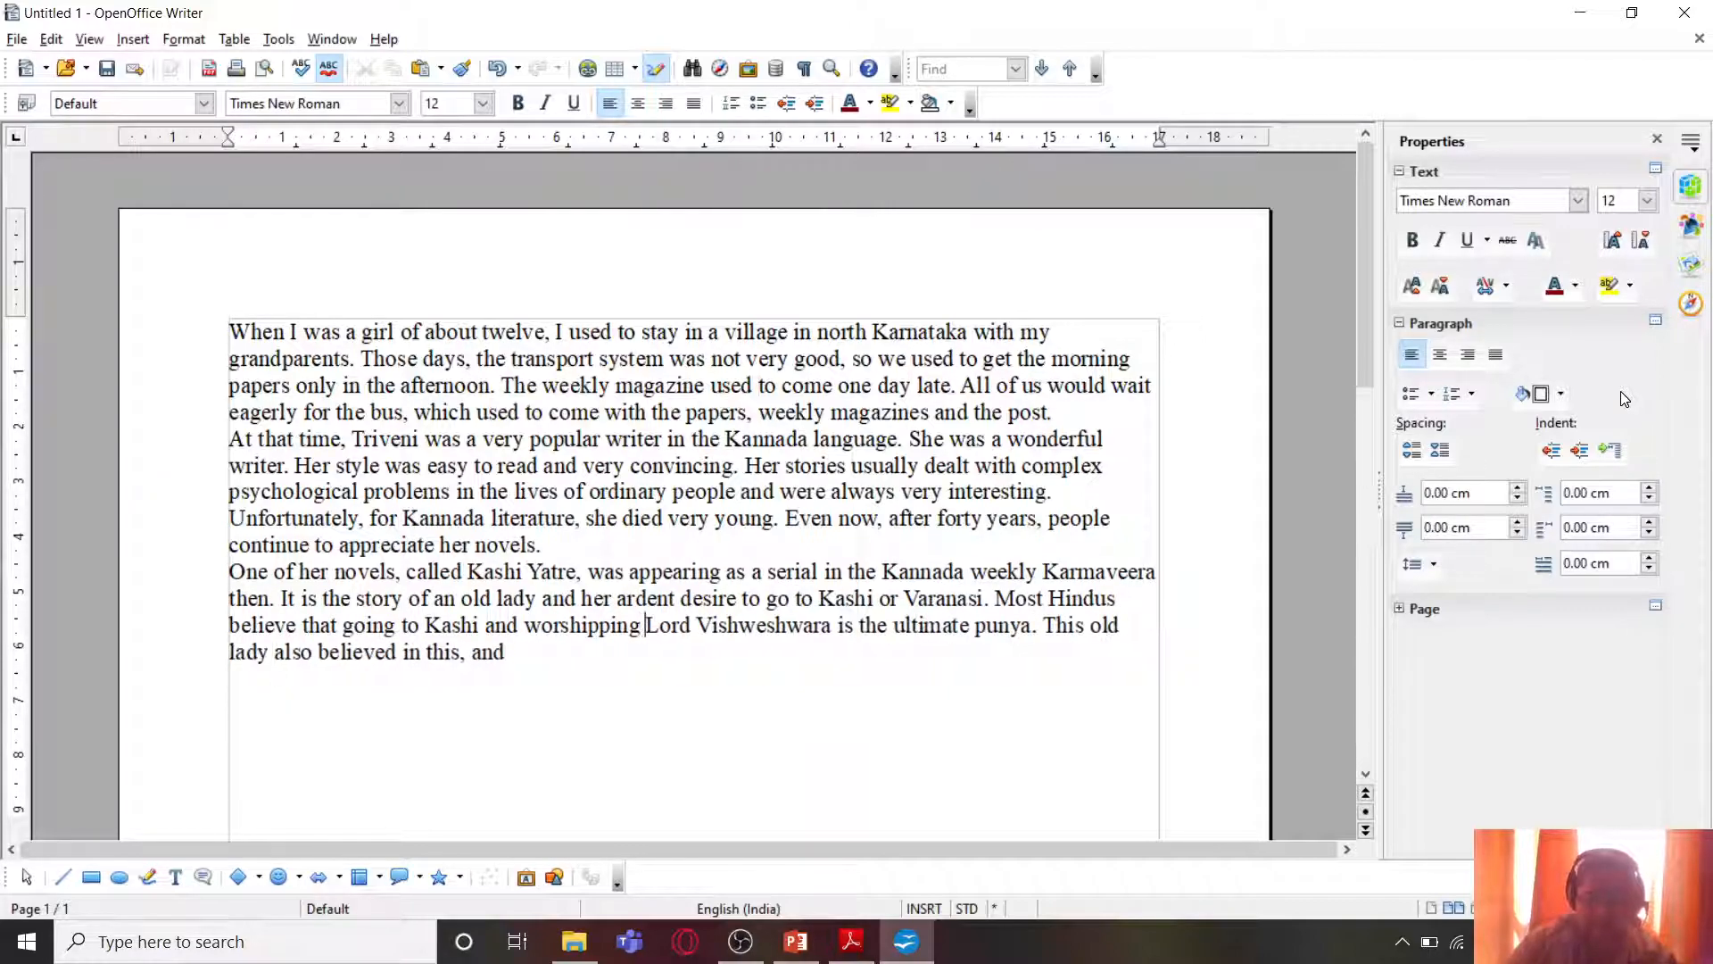
Step: Switch to Adobe Reader, copy the passage from "her struggle to go there" to "Vishweshwara at Kashi.'", and return to the story's end in OpenOffice Writer
left_click(850, 941)
scroll(893, 679, "down", 8)
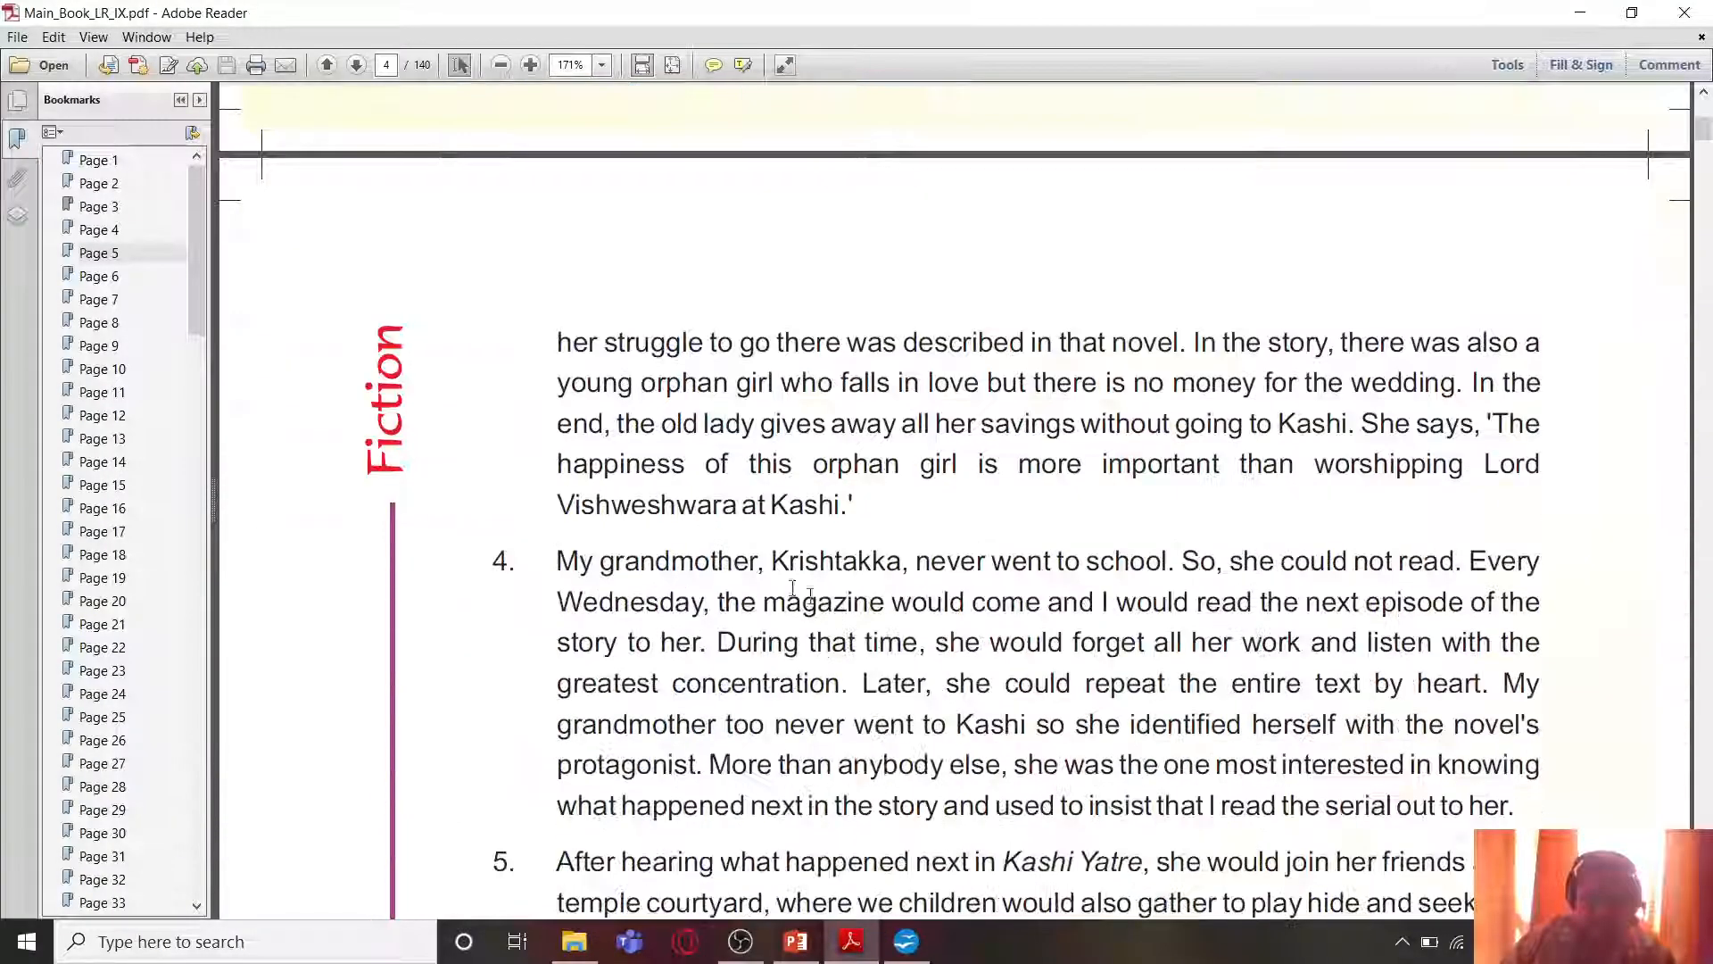
left_click_drag(562, 343, 863, 502)
key("ctrl+c")
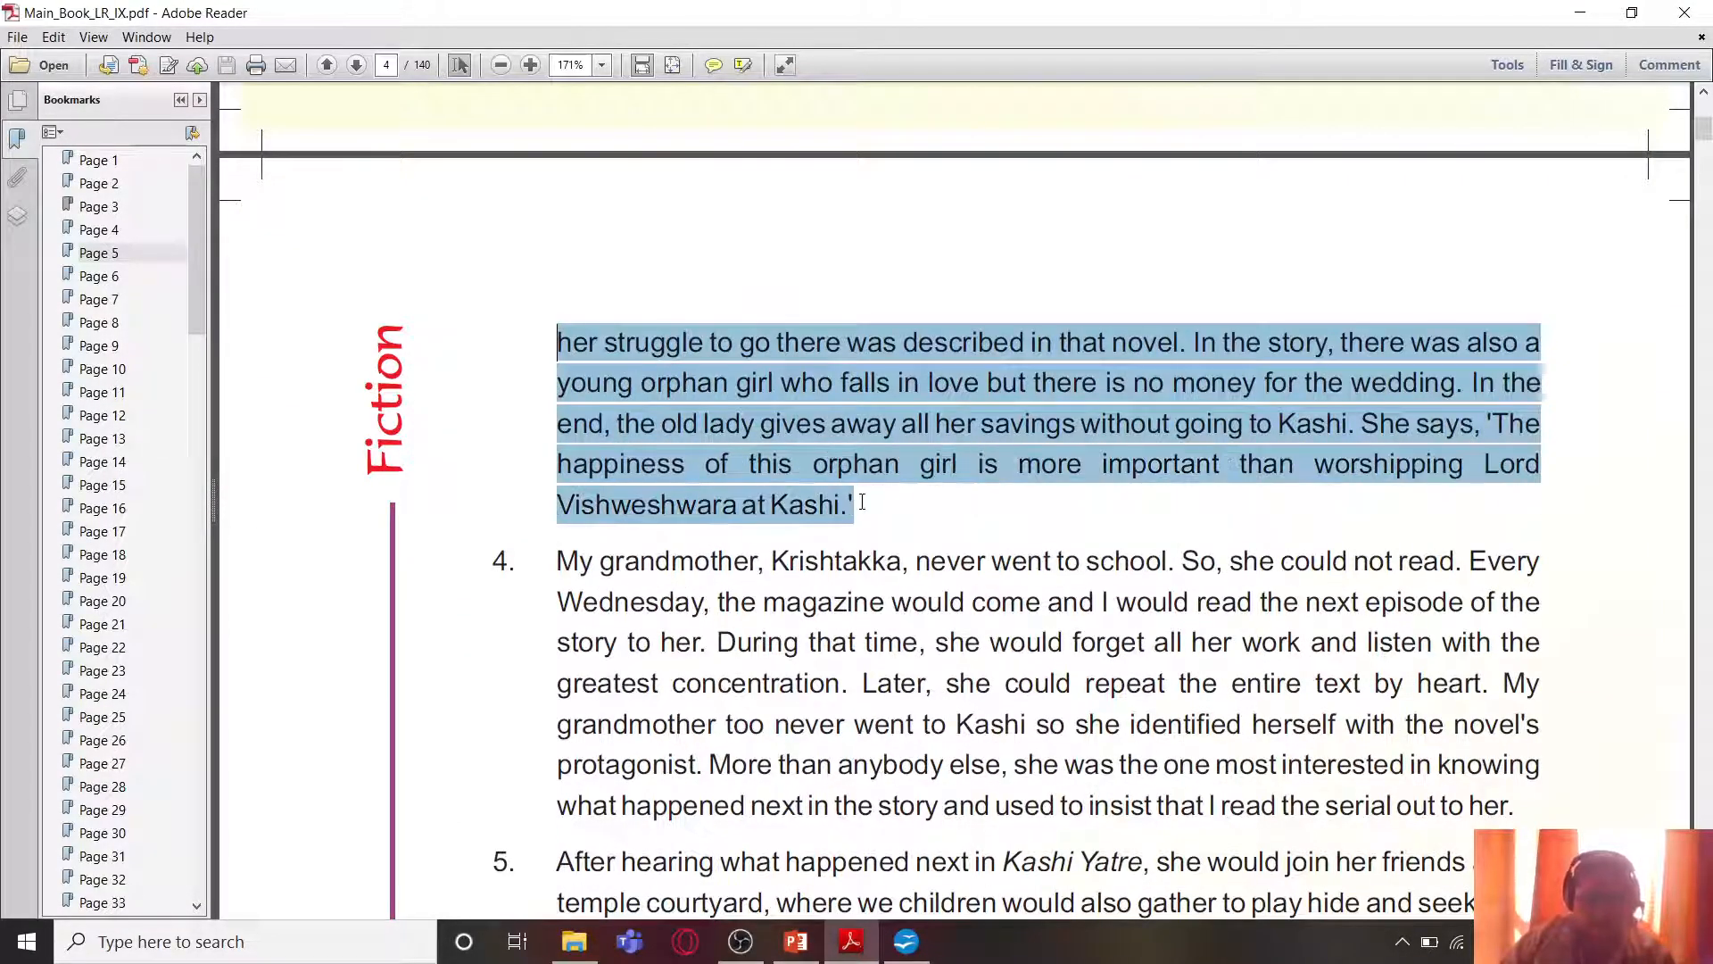
key("alt+Tab")
left_click(543, 651)
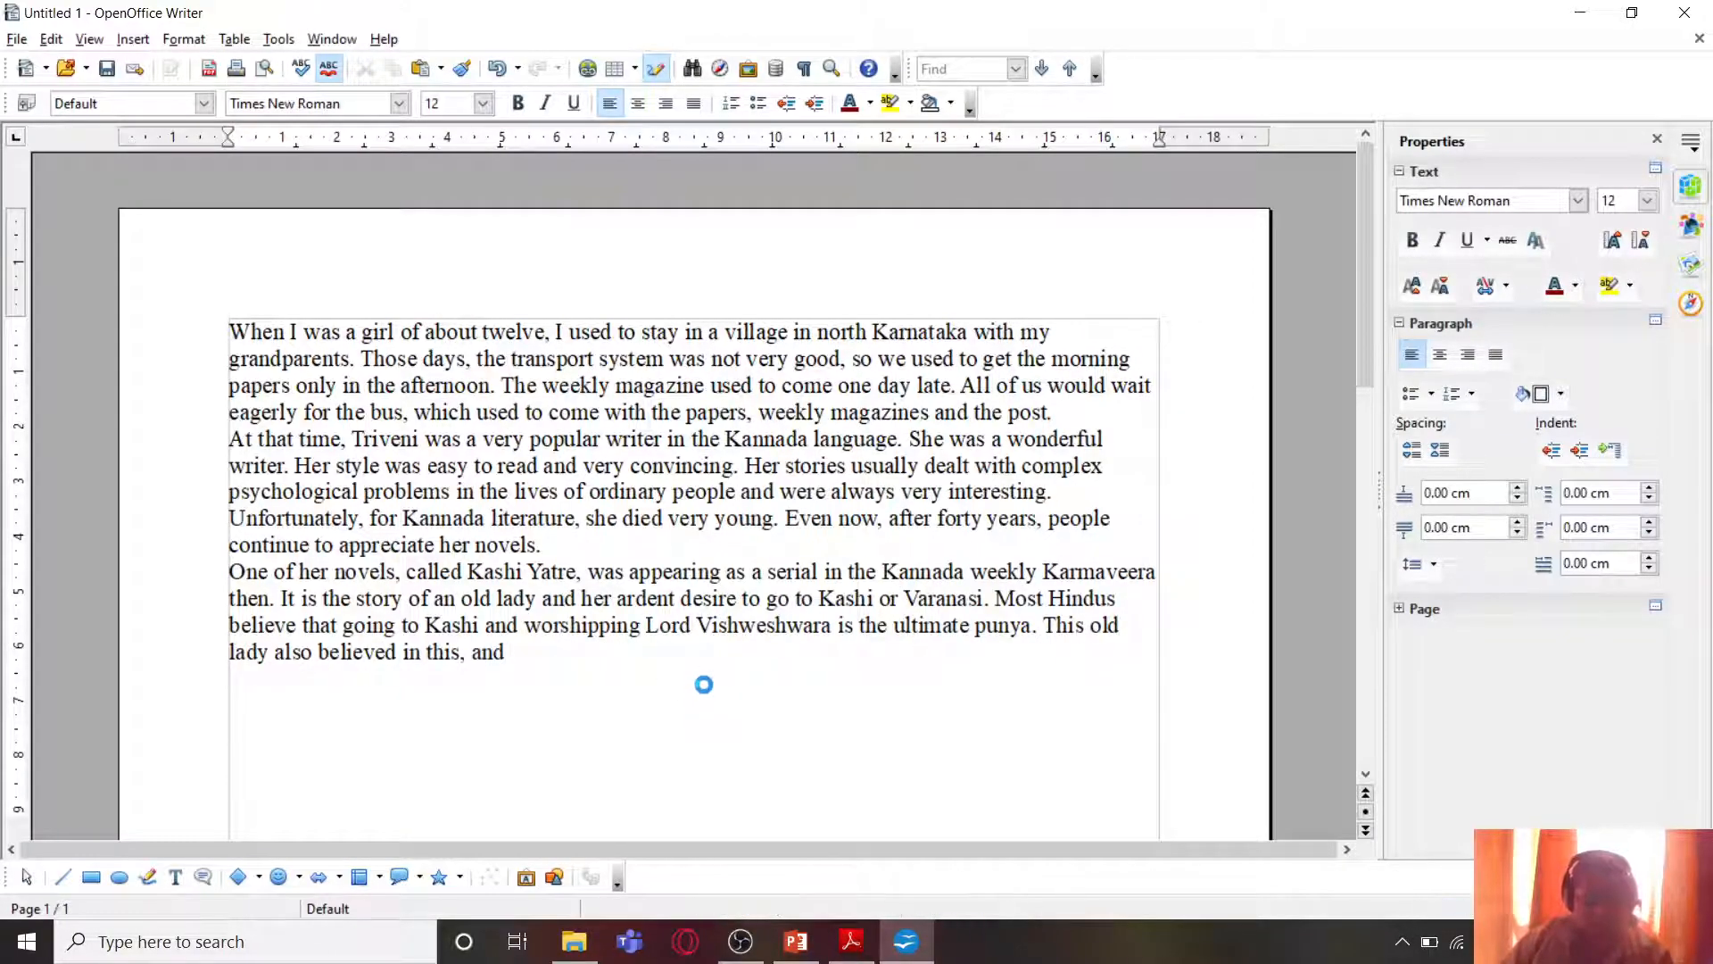
Step: Try pasting the copied passage after "lady also believed in this, and", both directly and with Paste Special, undoing each paste
key("ctrl+v")
key("ctrl+z")
left_click(51, 39)
left_click(54, 40)
left_click(64, 44)
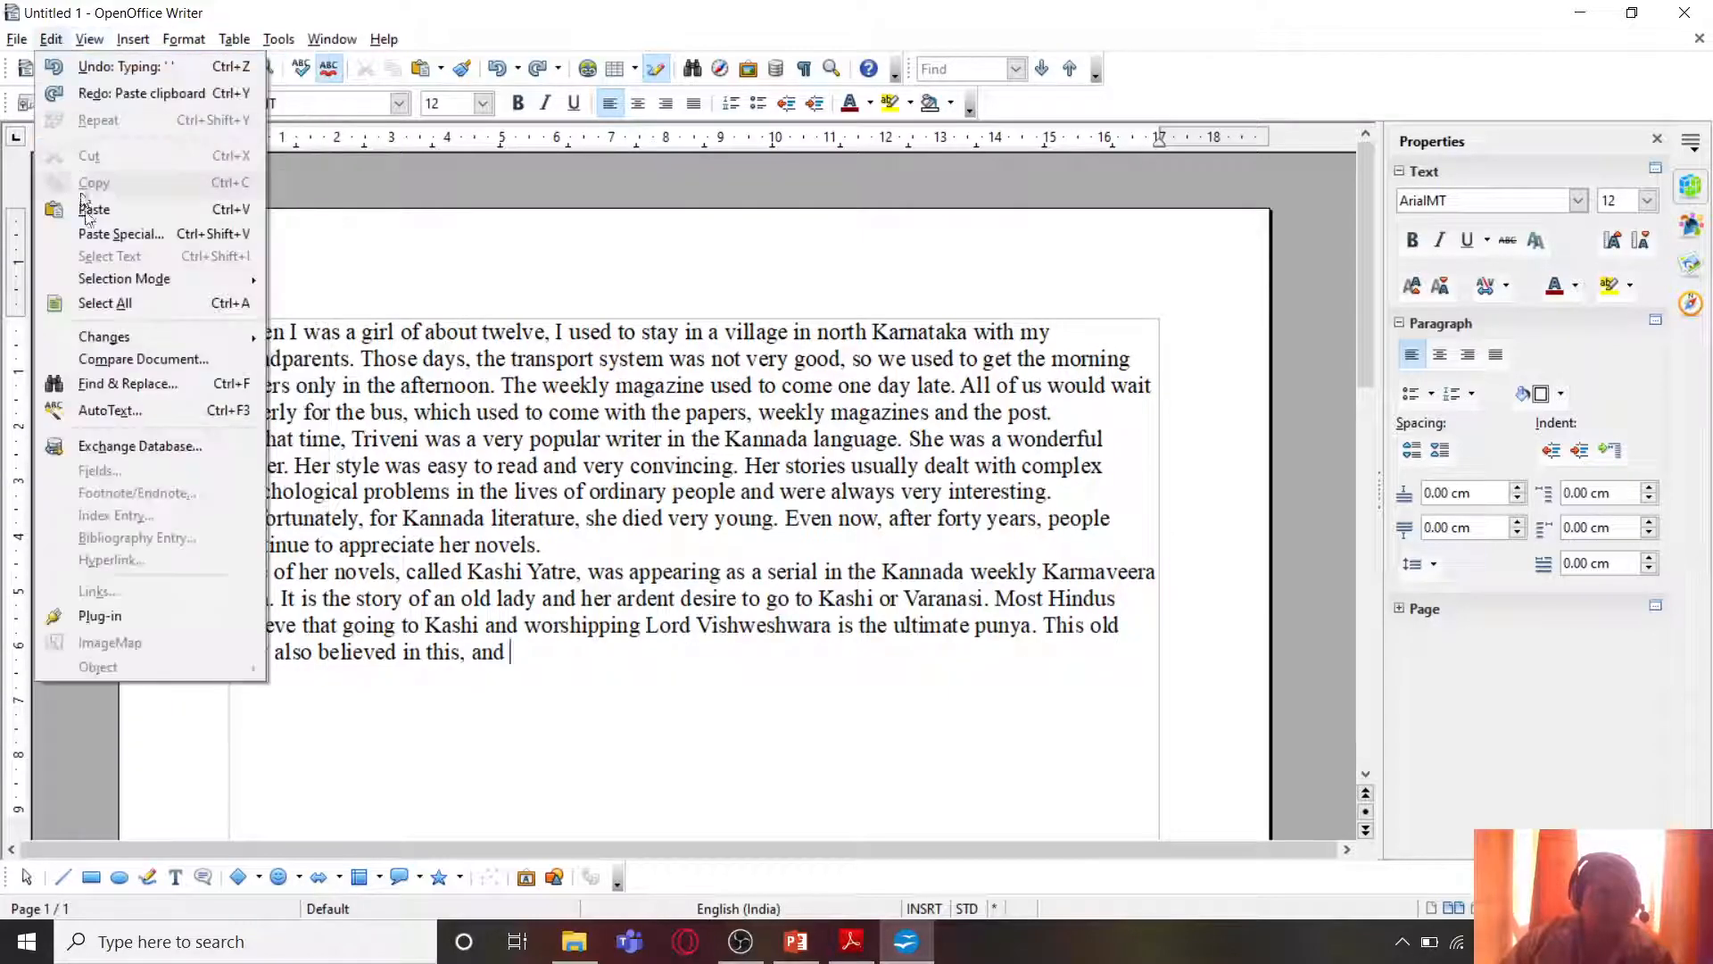
left_click(125, 232)
left_click(1138, 359)
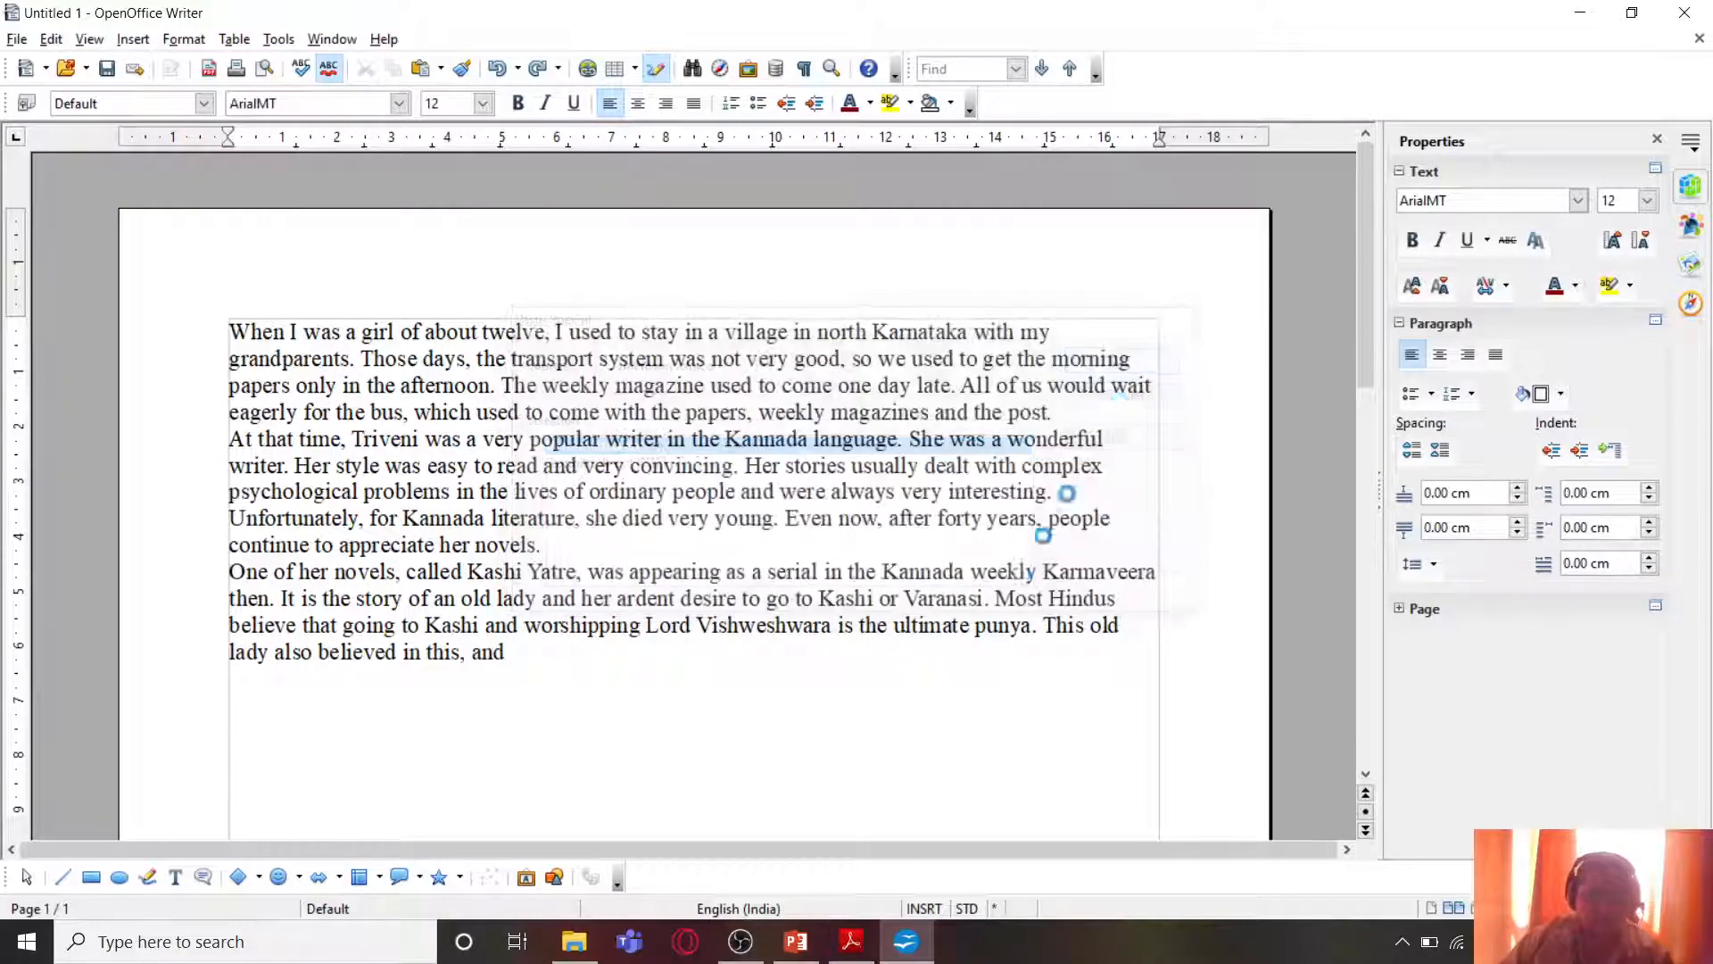
scroll(540, 650, "down", 3)
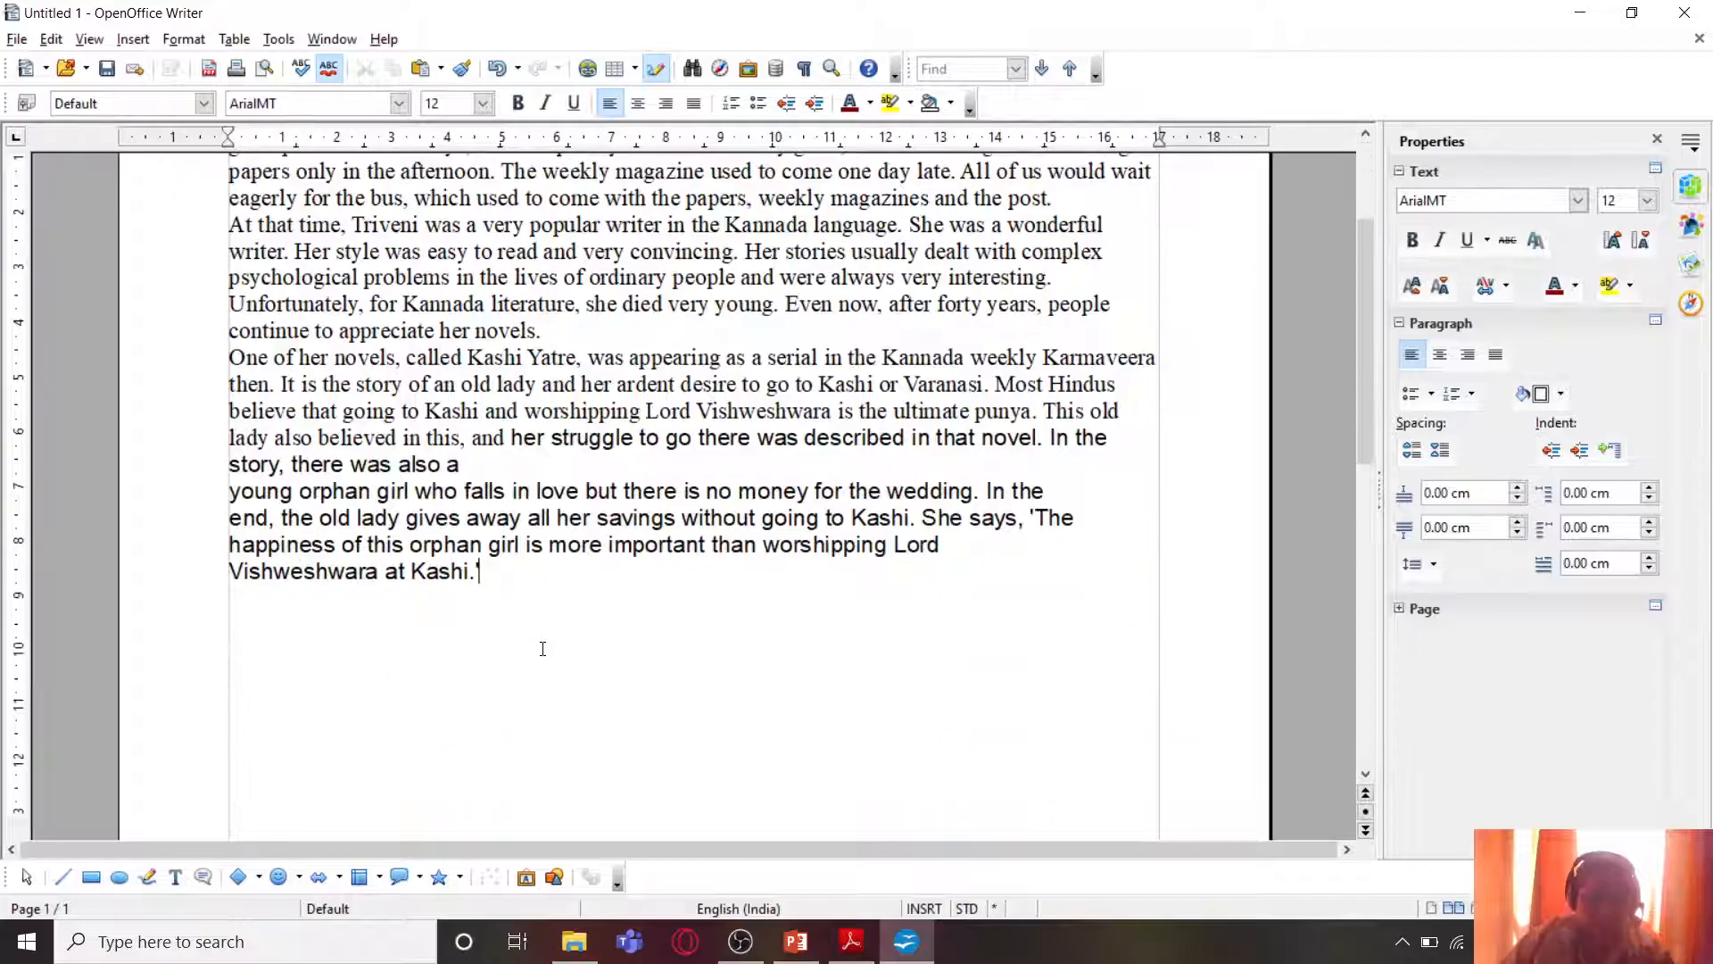
key("ctrl+z")
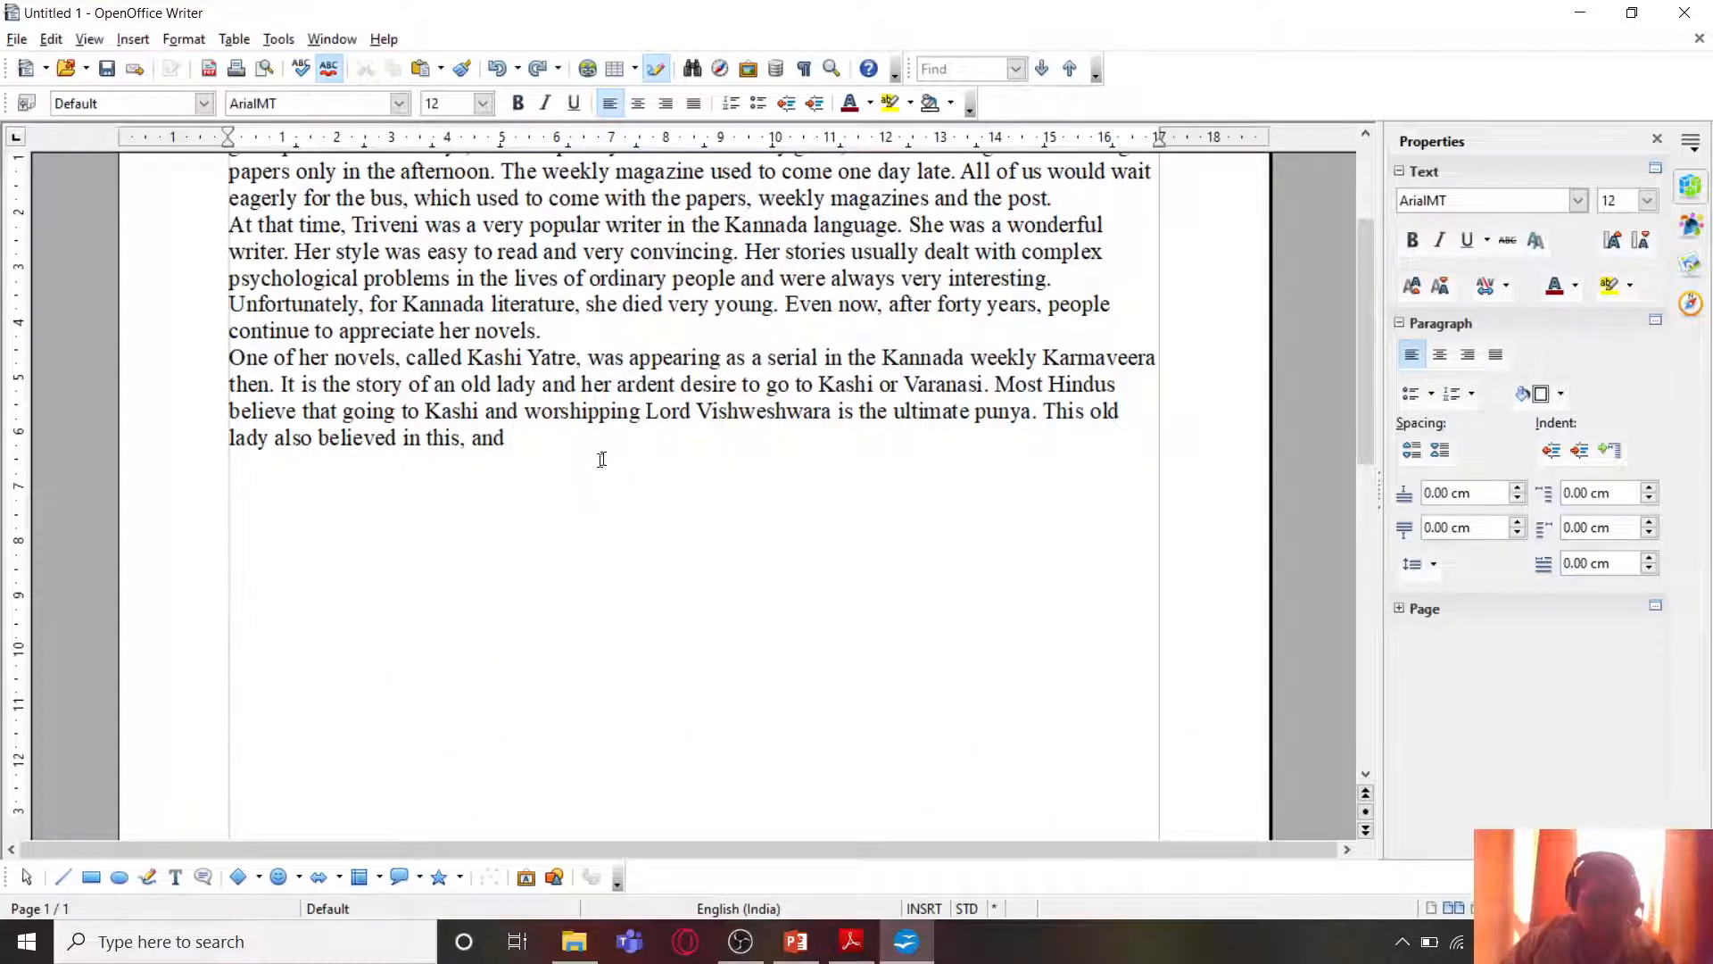
Step: Replace the trailing space after "believed in this, and" and paste the copied passage there as unformatted text
key("BackSpace")
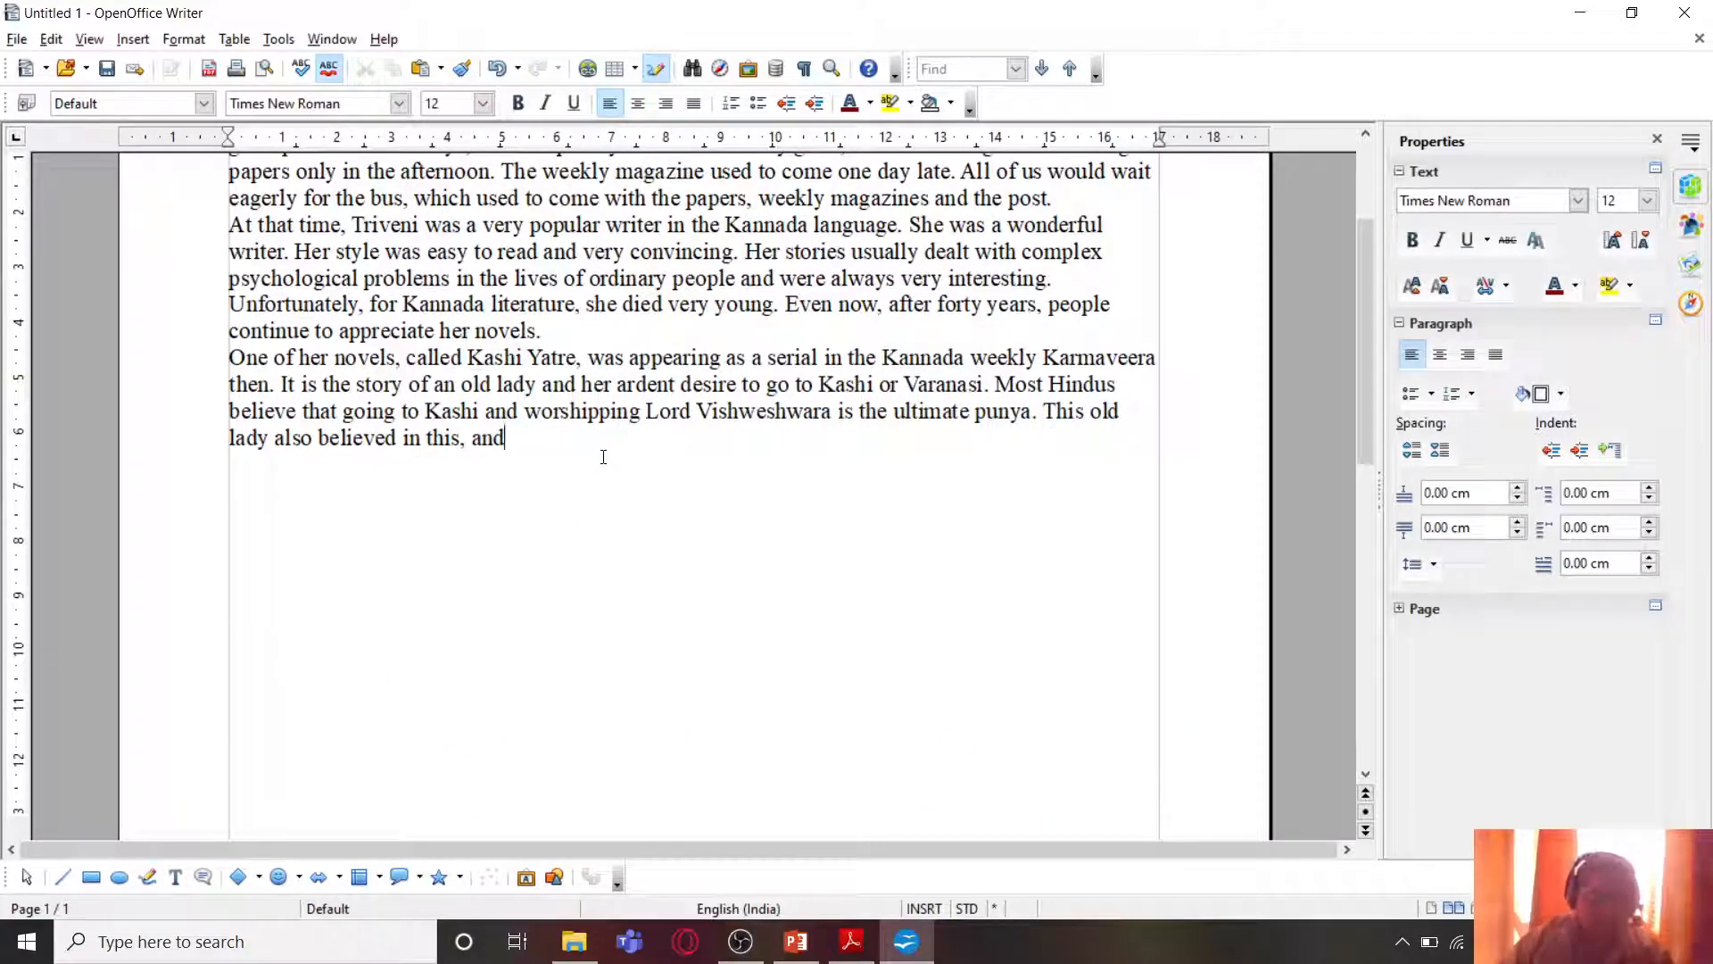
left_click(51, 39)
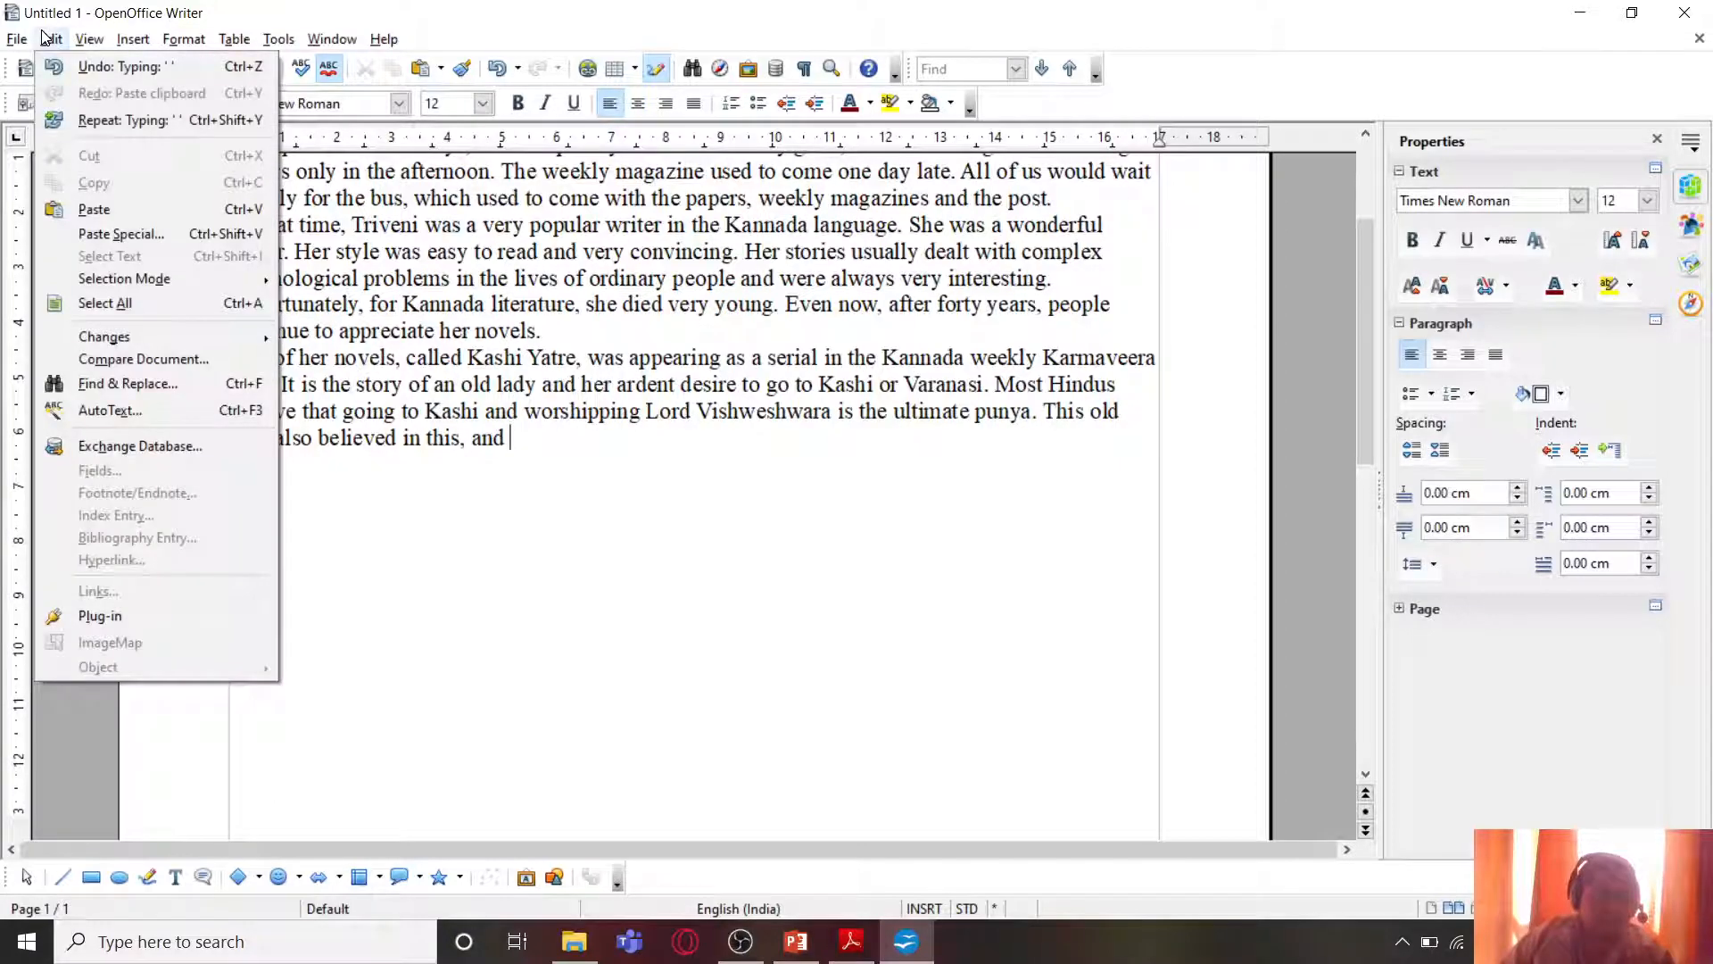
left_click(94, 217)
left_click(1129, 358)
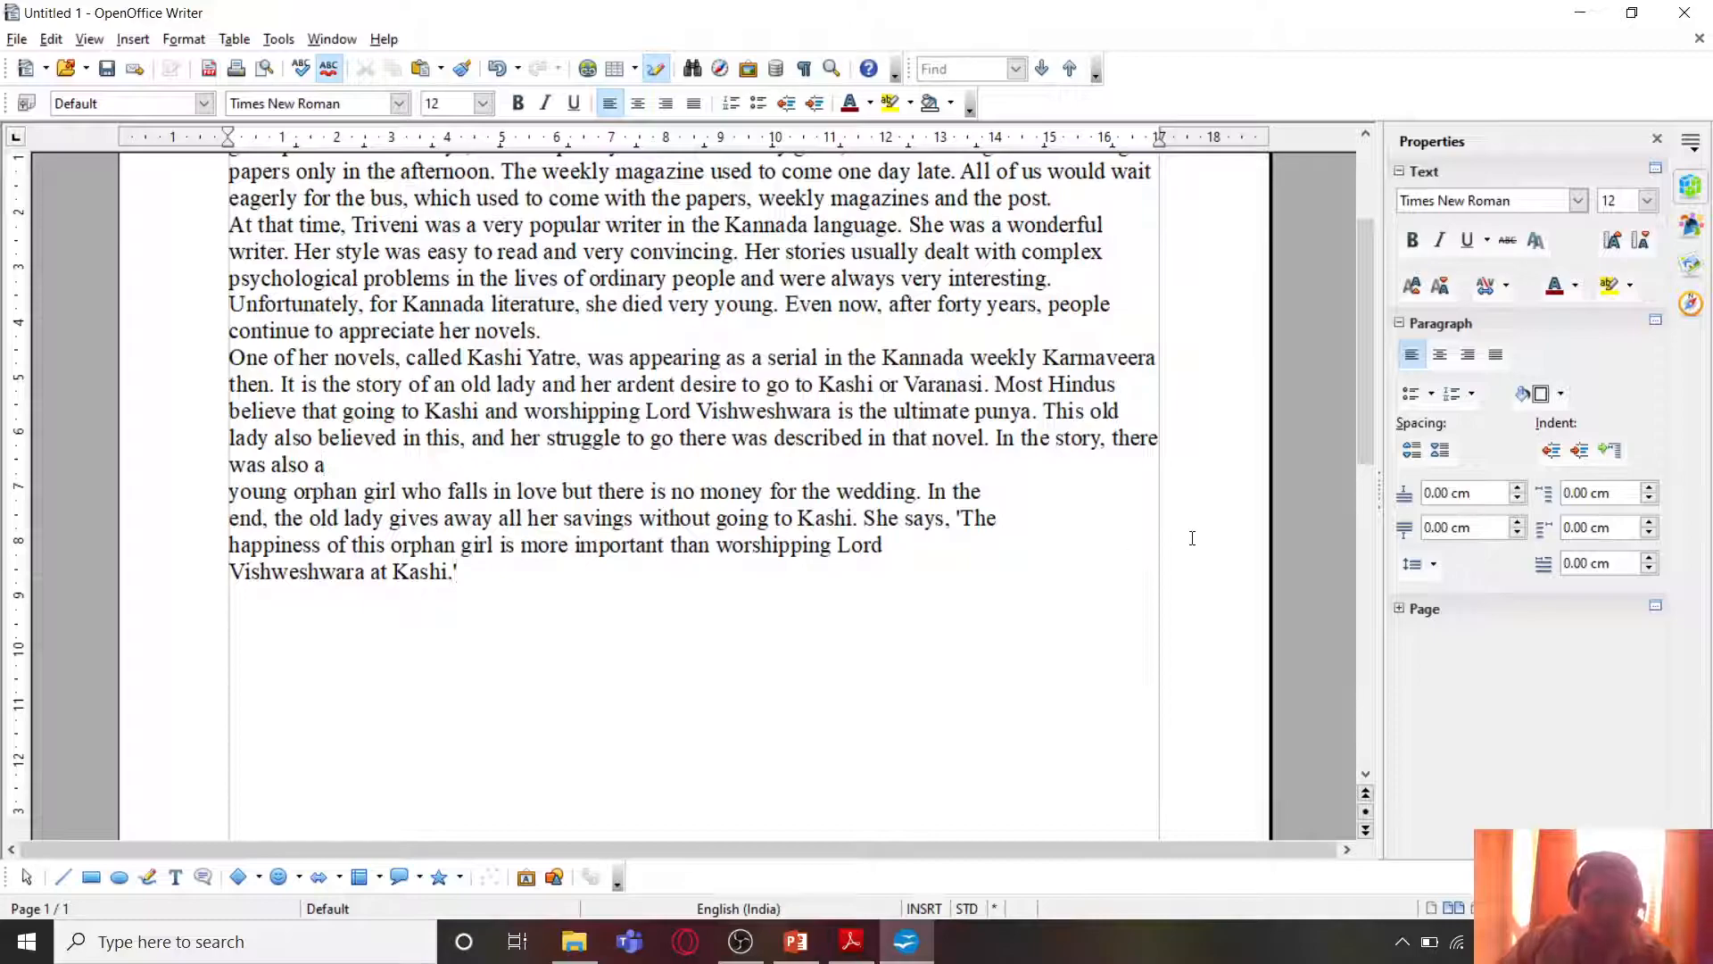
Step: Join the broken lines of the pasted passage so the third paragraph runs continuously up to "Vishweshwara at Kashi.'"
key("Delete")
key("End")
key("Delete")
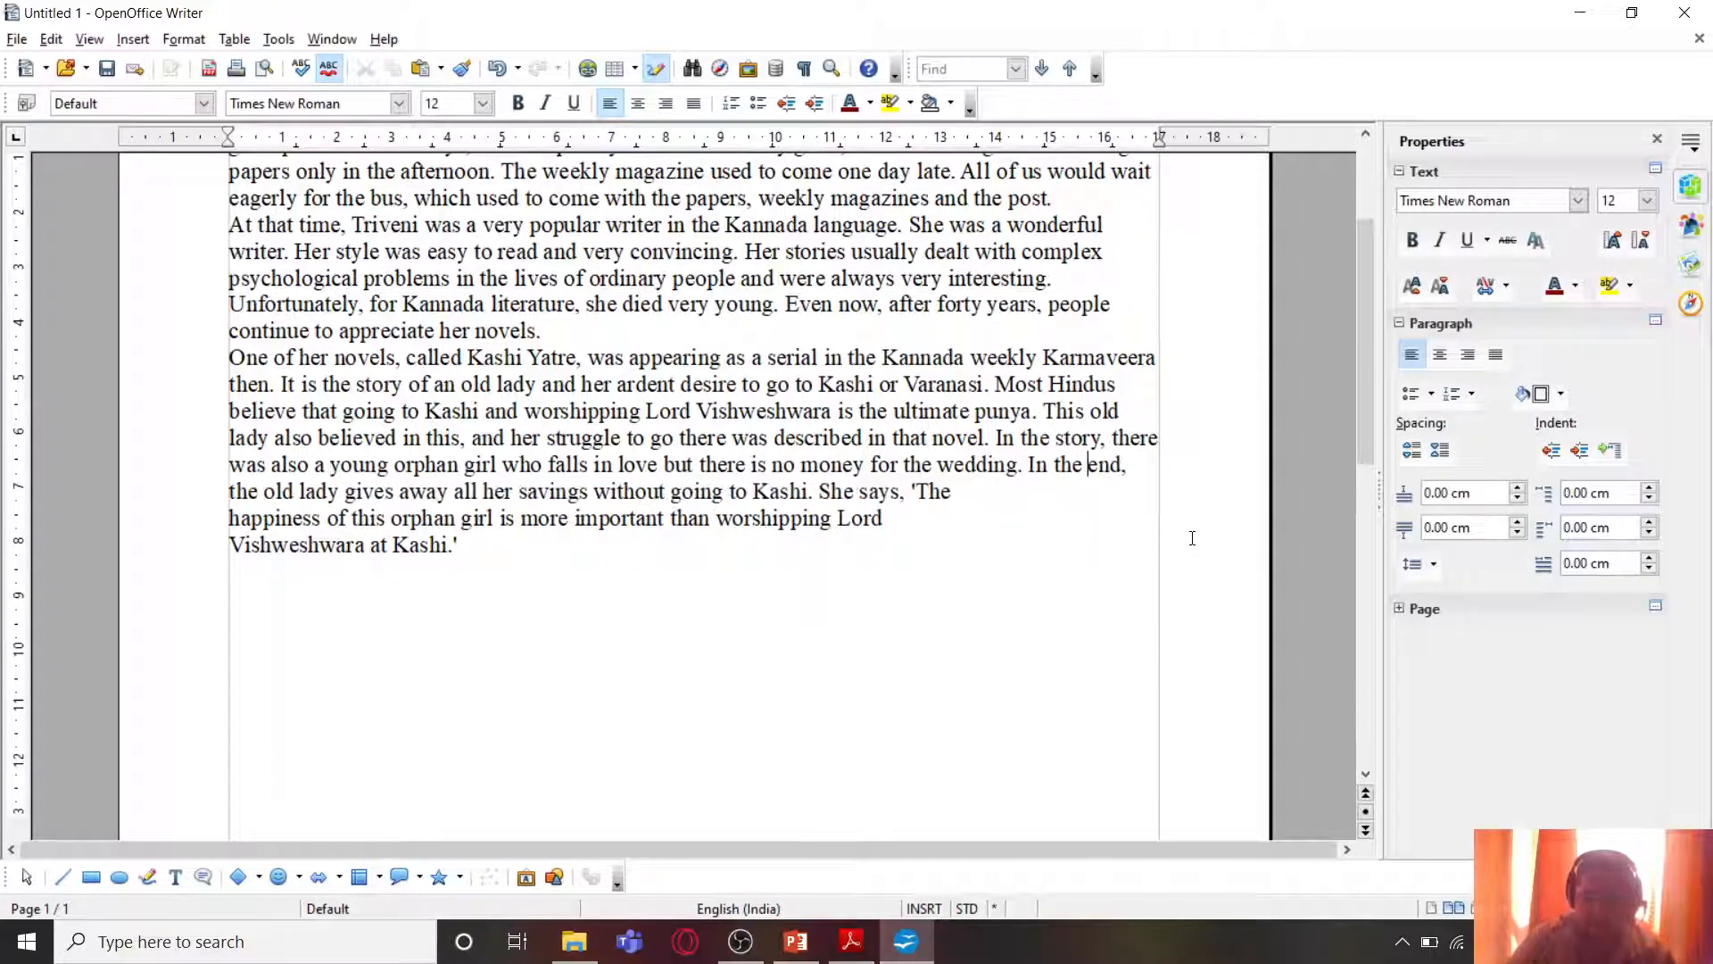
key("Delete")
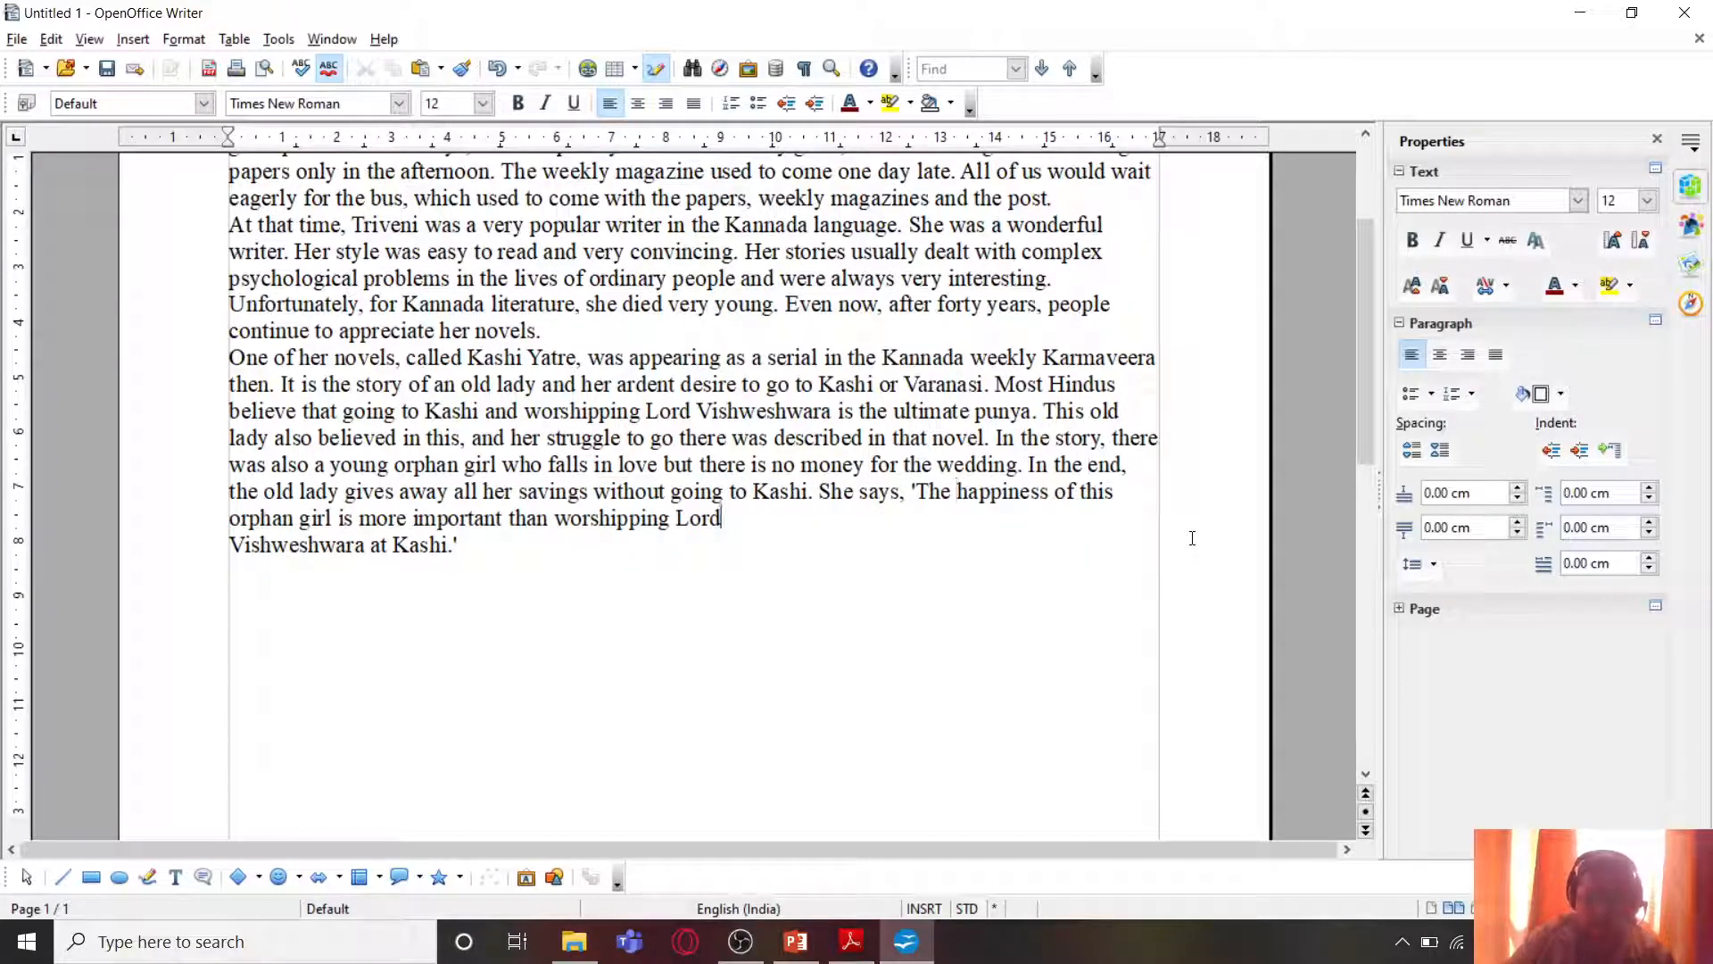
key("Delete")
Step: Display the nonprinting characters to check where the paragraphs end, and hide them again
scroll(1193, 538, "up", 3)
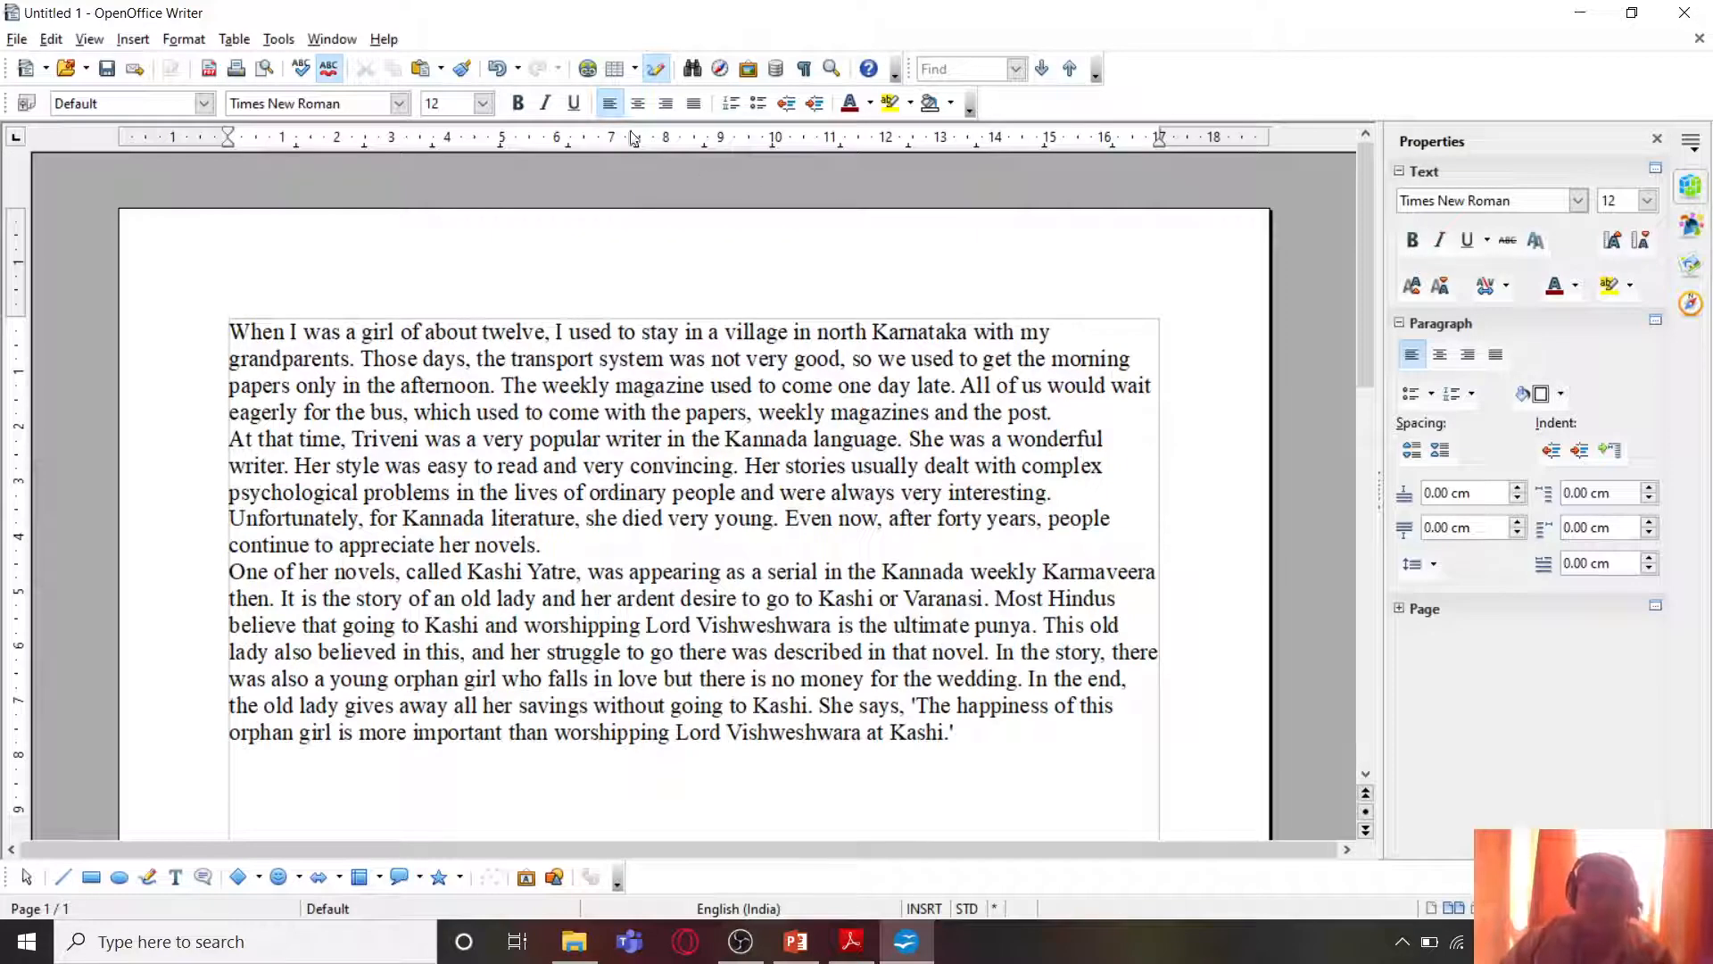
left_click(804, 69)
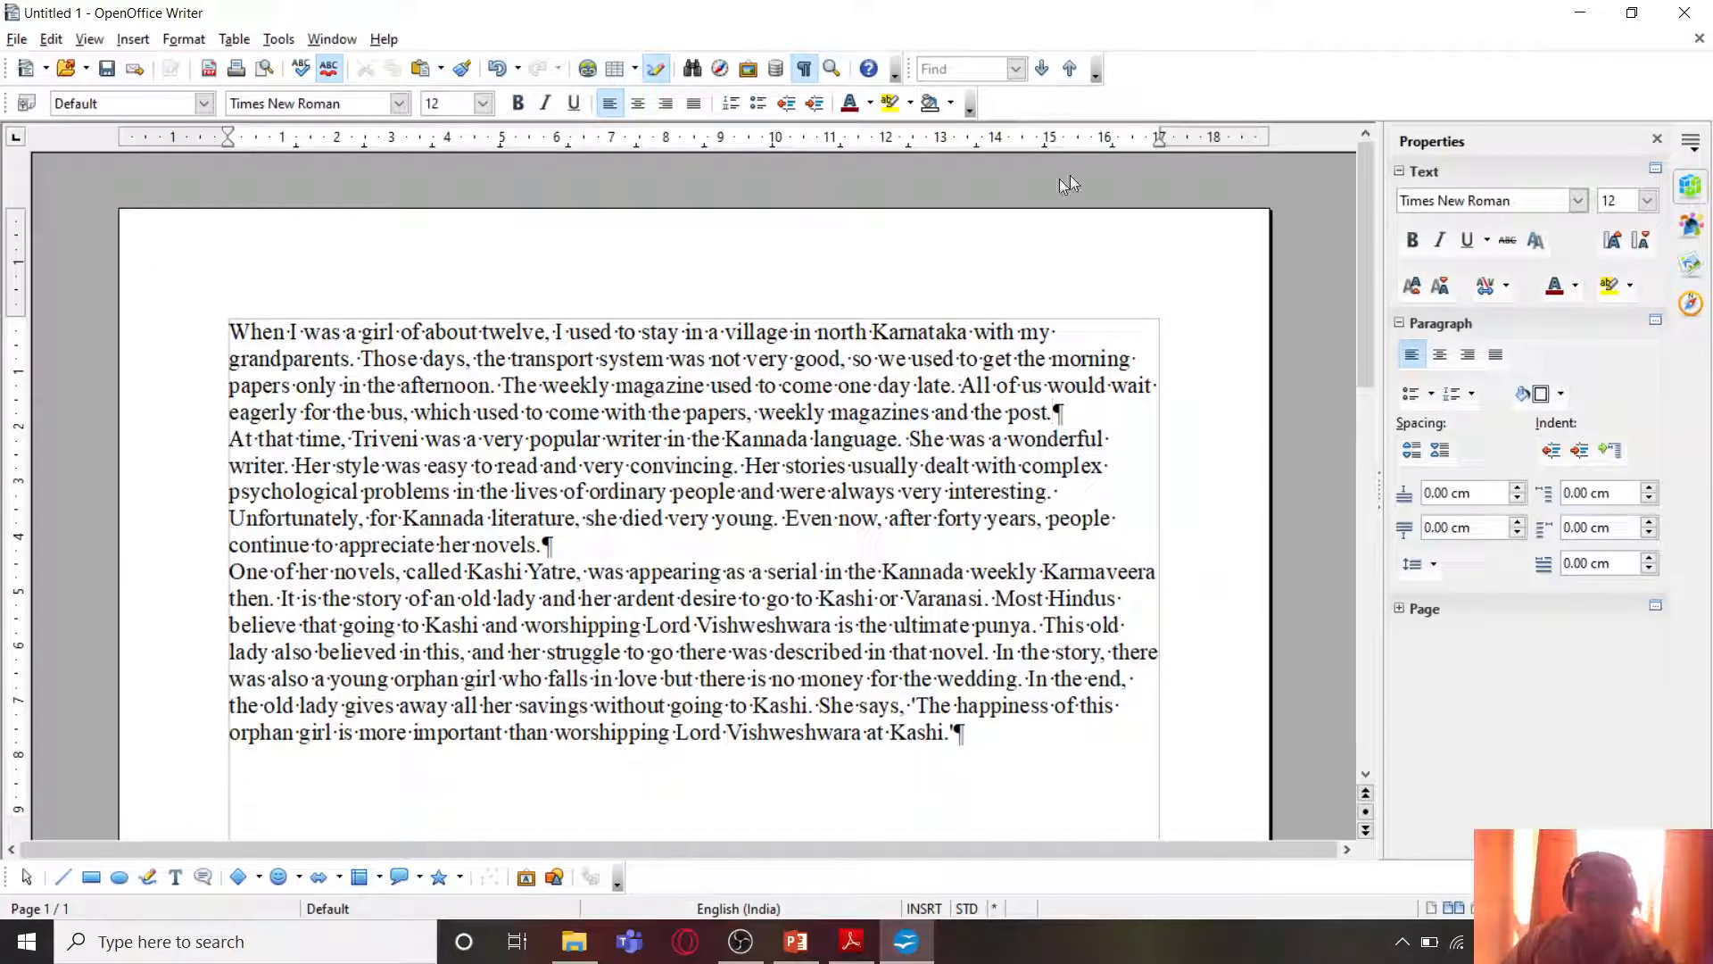
left_click(803, 69)
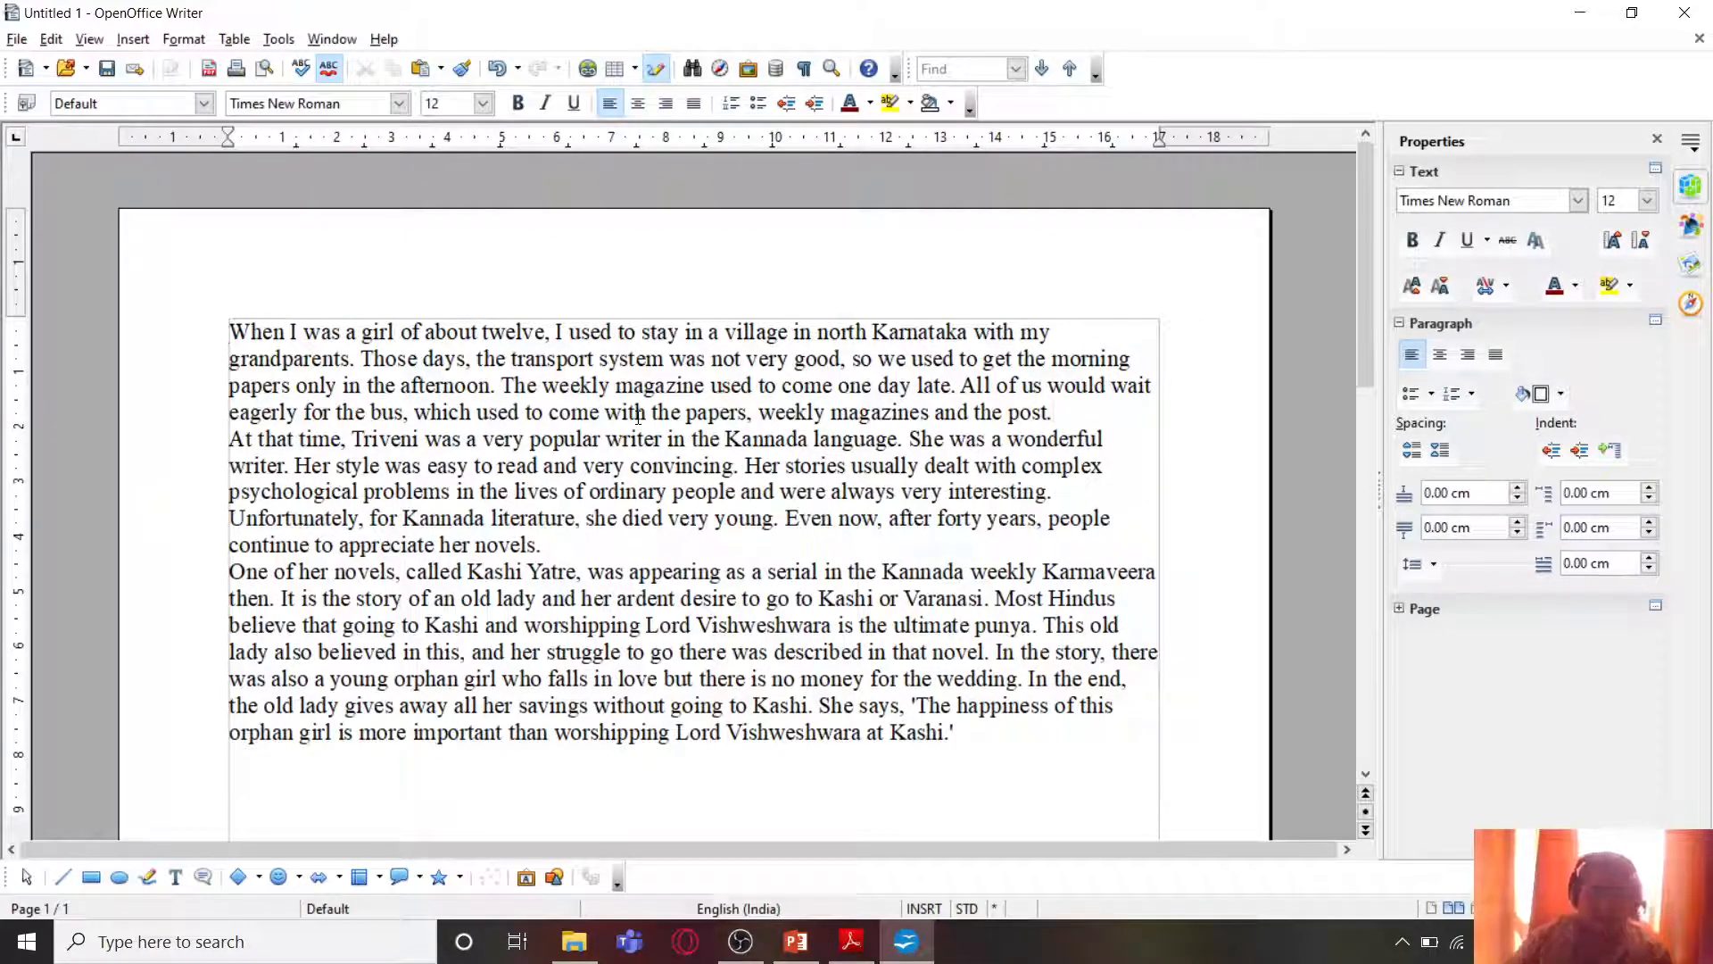
Step: Add the line "Fiction" followed by a blank line above the first paragraph of the story
key("Return")
key("Return")
key("Up")
key("Up")
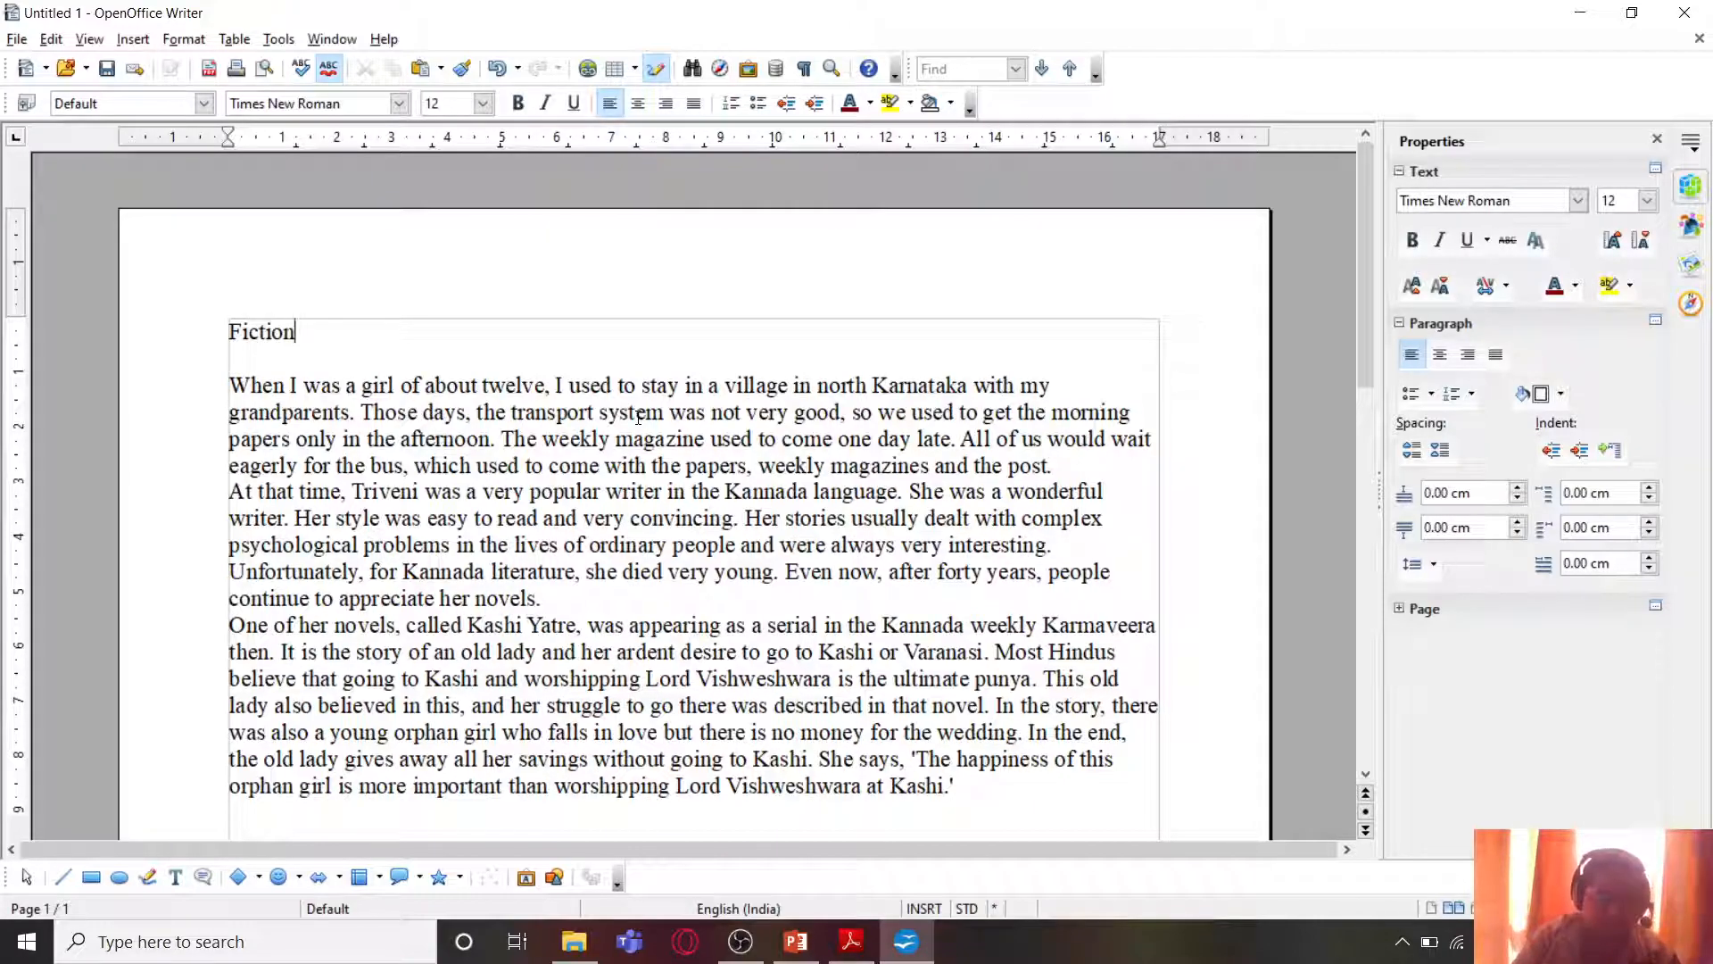
Step: Add the title "How I taught my Grandmother?" and the byline "By Sudha Murthy" below "Fiction", separated by blank lines
key("Return")
key("Return")
type("How I tau")
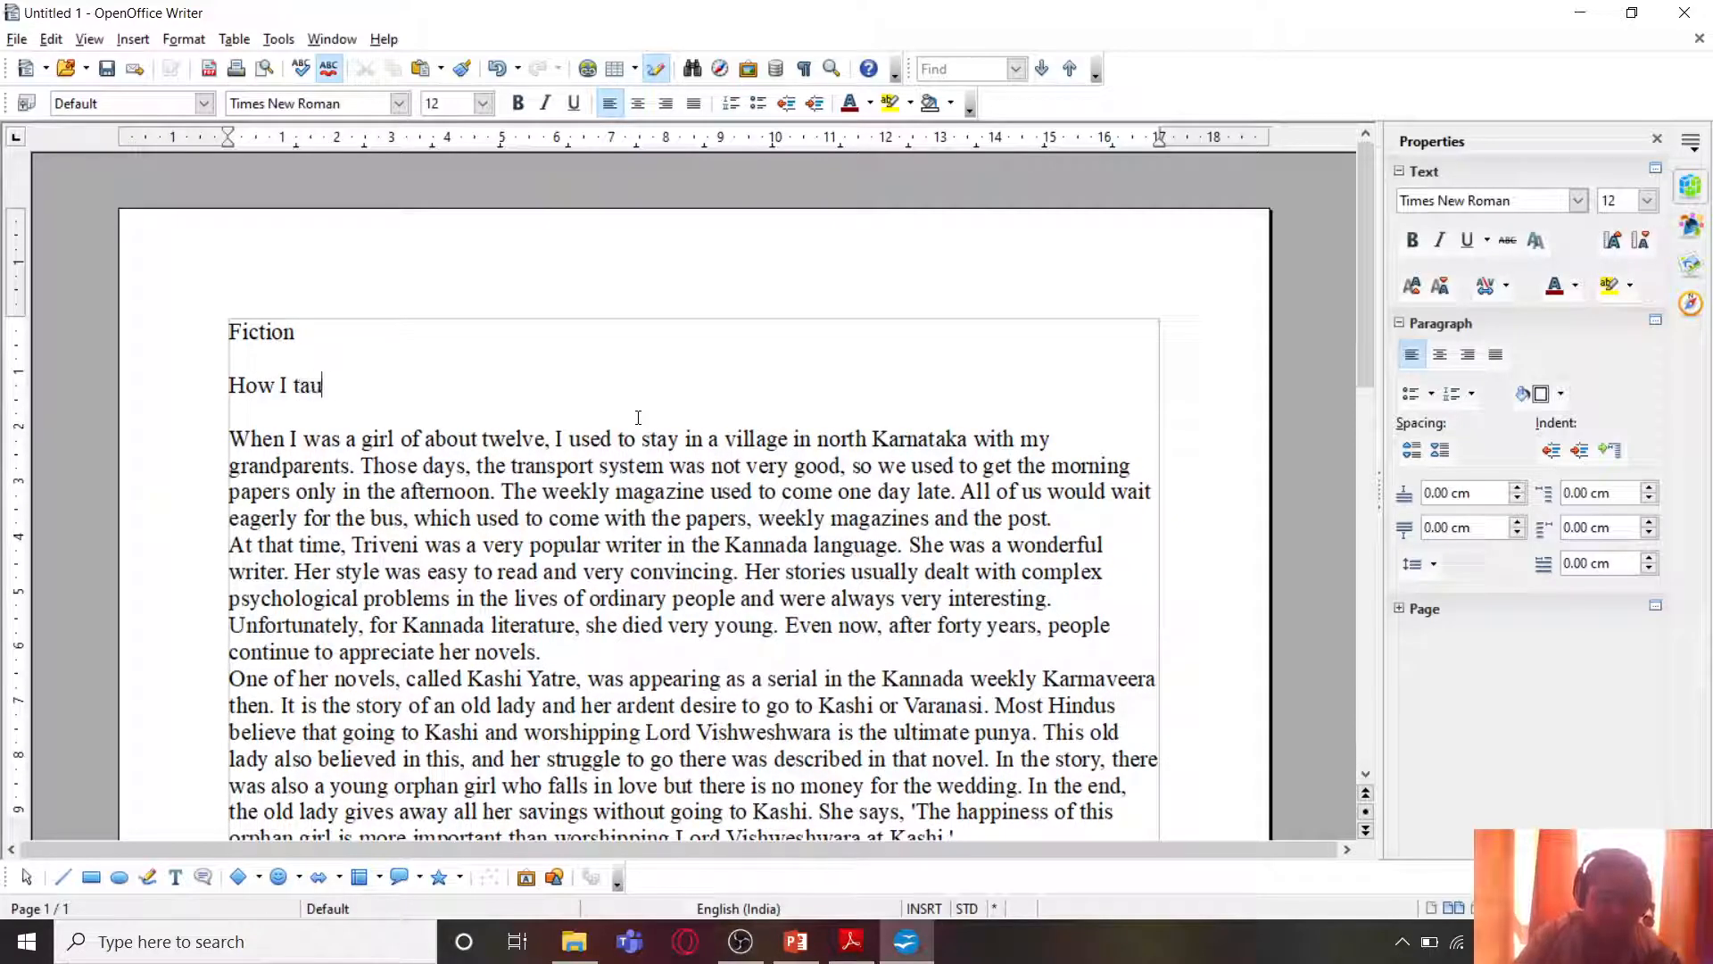
type("ght my Grandmother?")
key("Return")
key("Return")
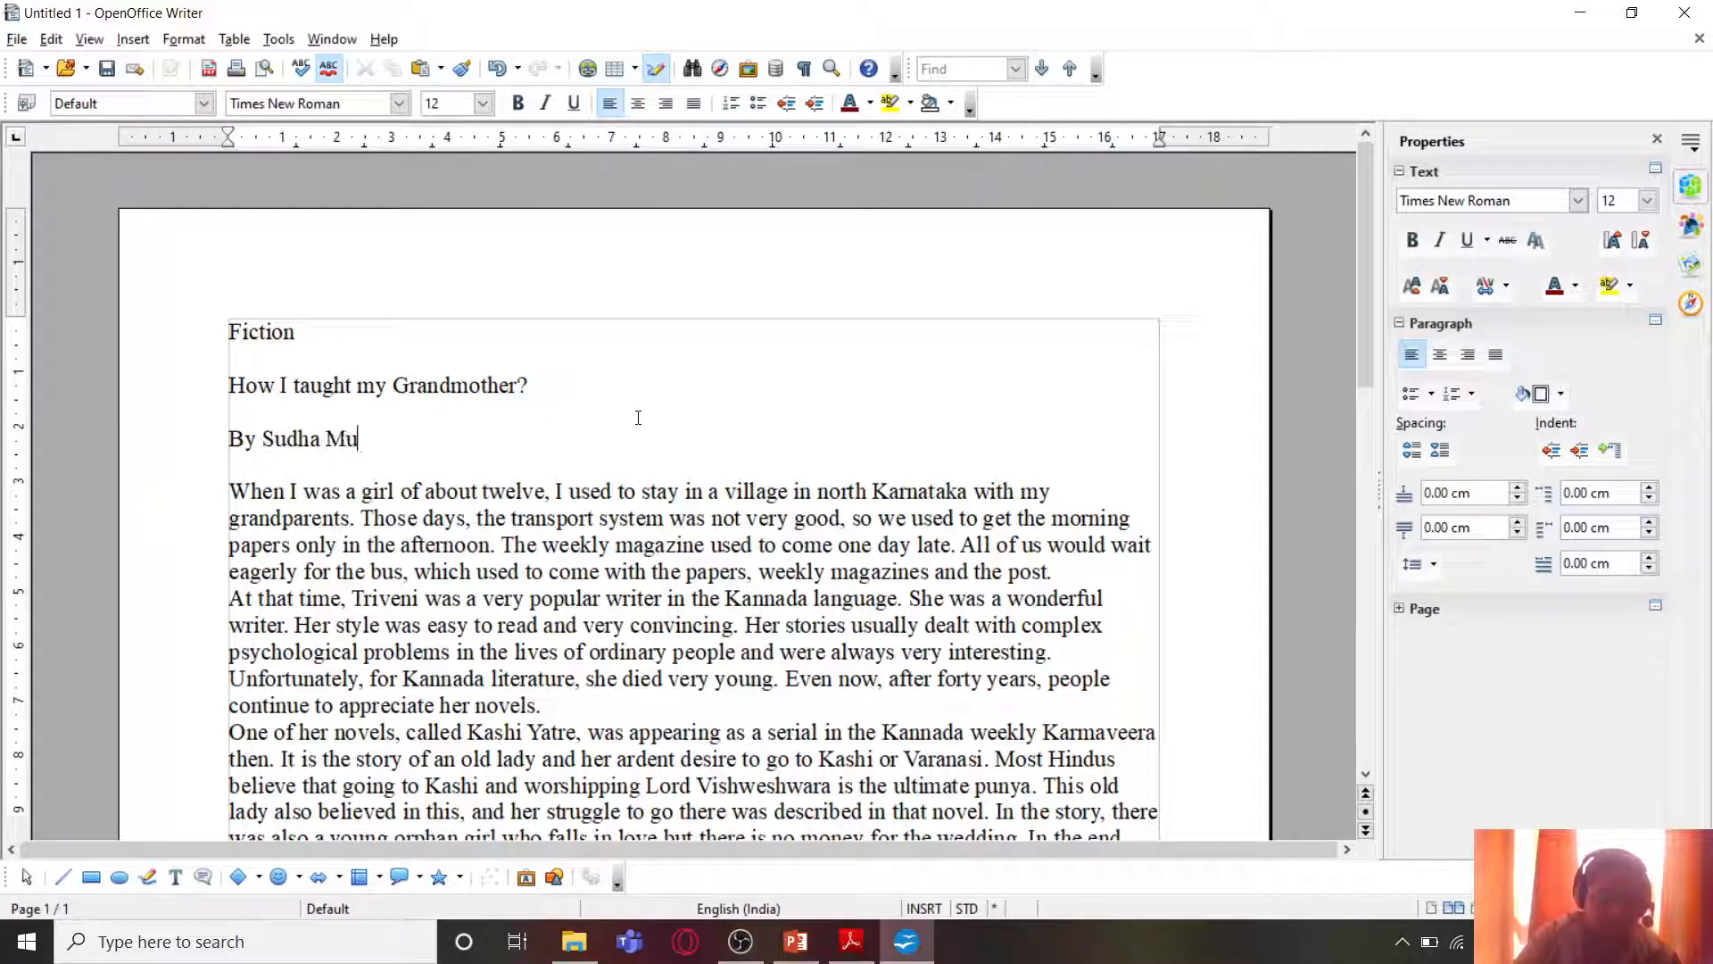
scroll(876, 509, "down", 3)
scroll(877, 509, "up", 3)
scroll(877, 509, "down", 1)
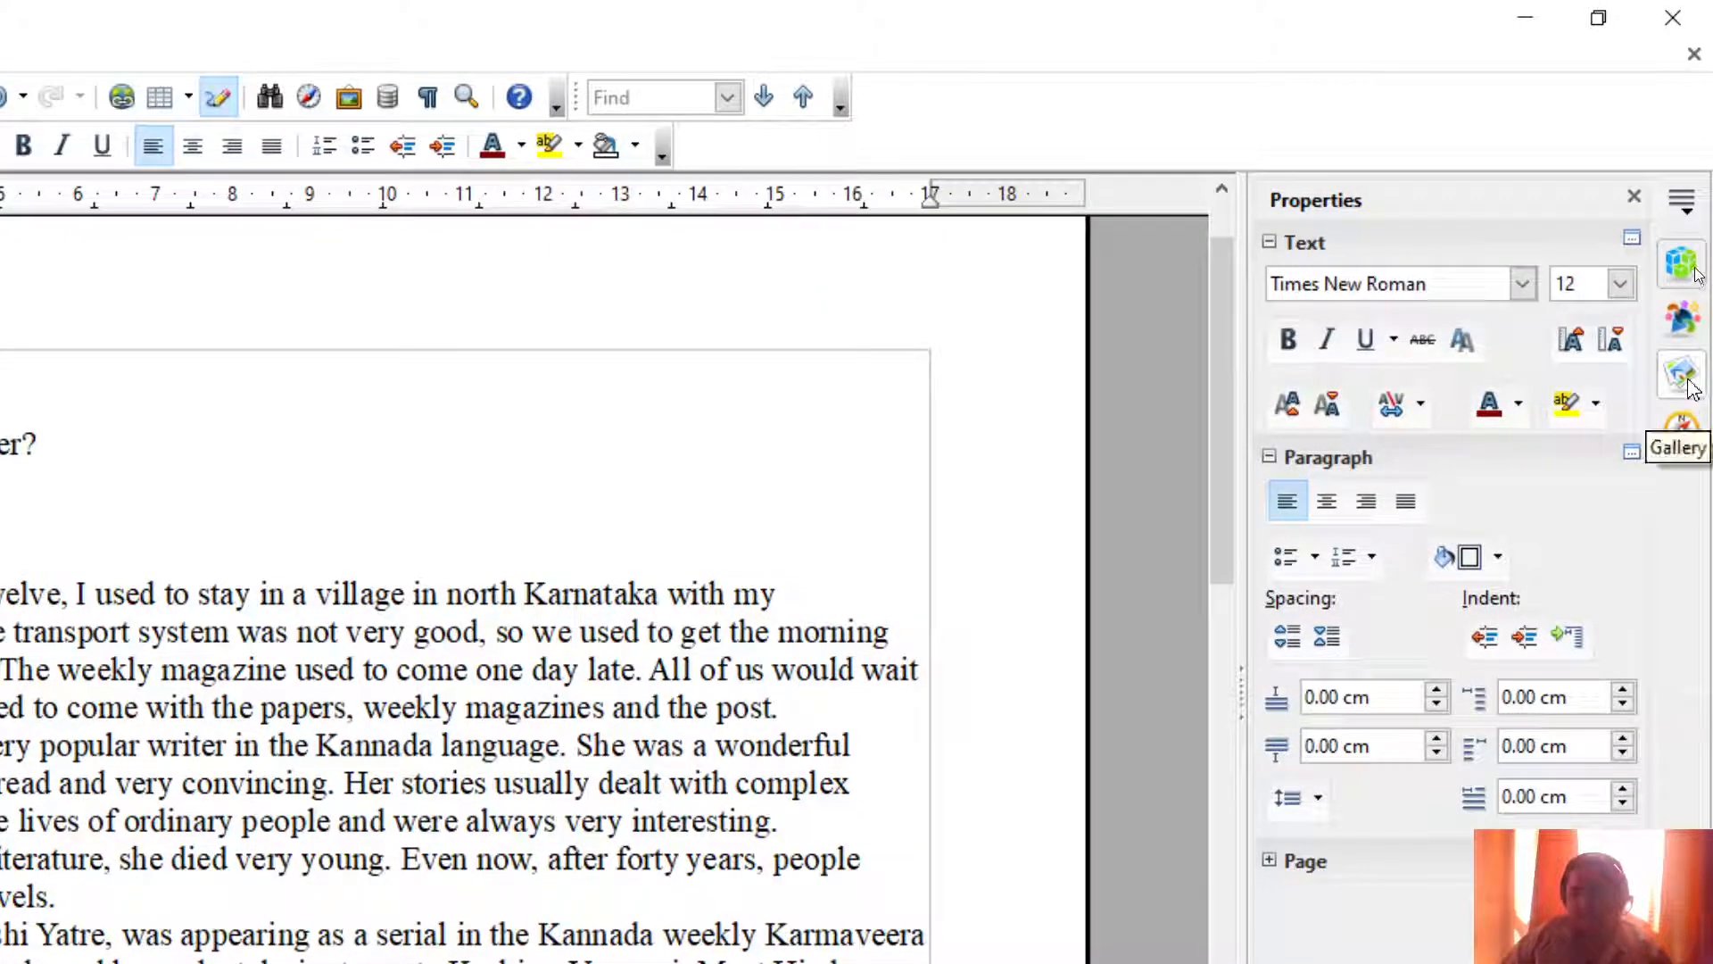
Step: Show Styles and Formatting beside the document and close its duplicate floating window
left_click(1684, 319)
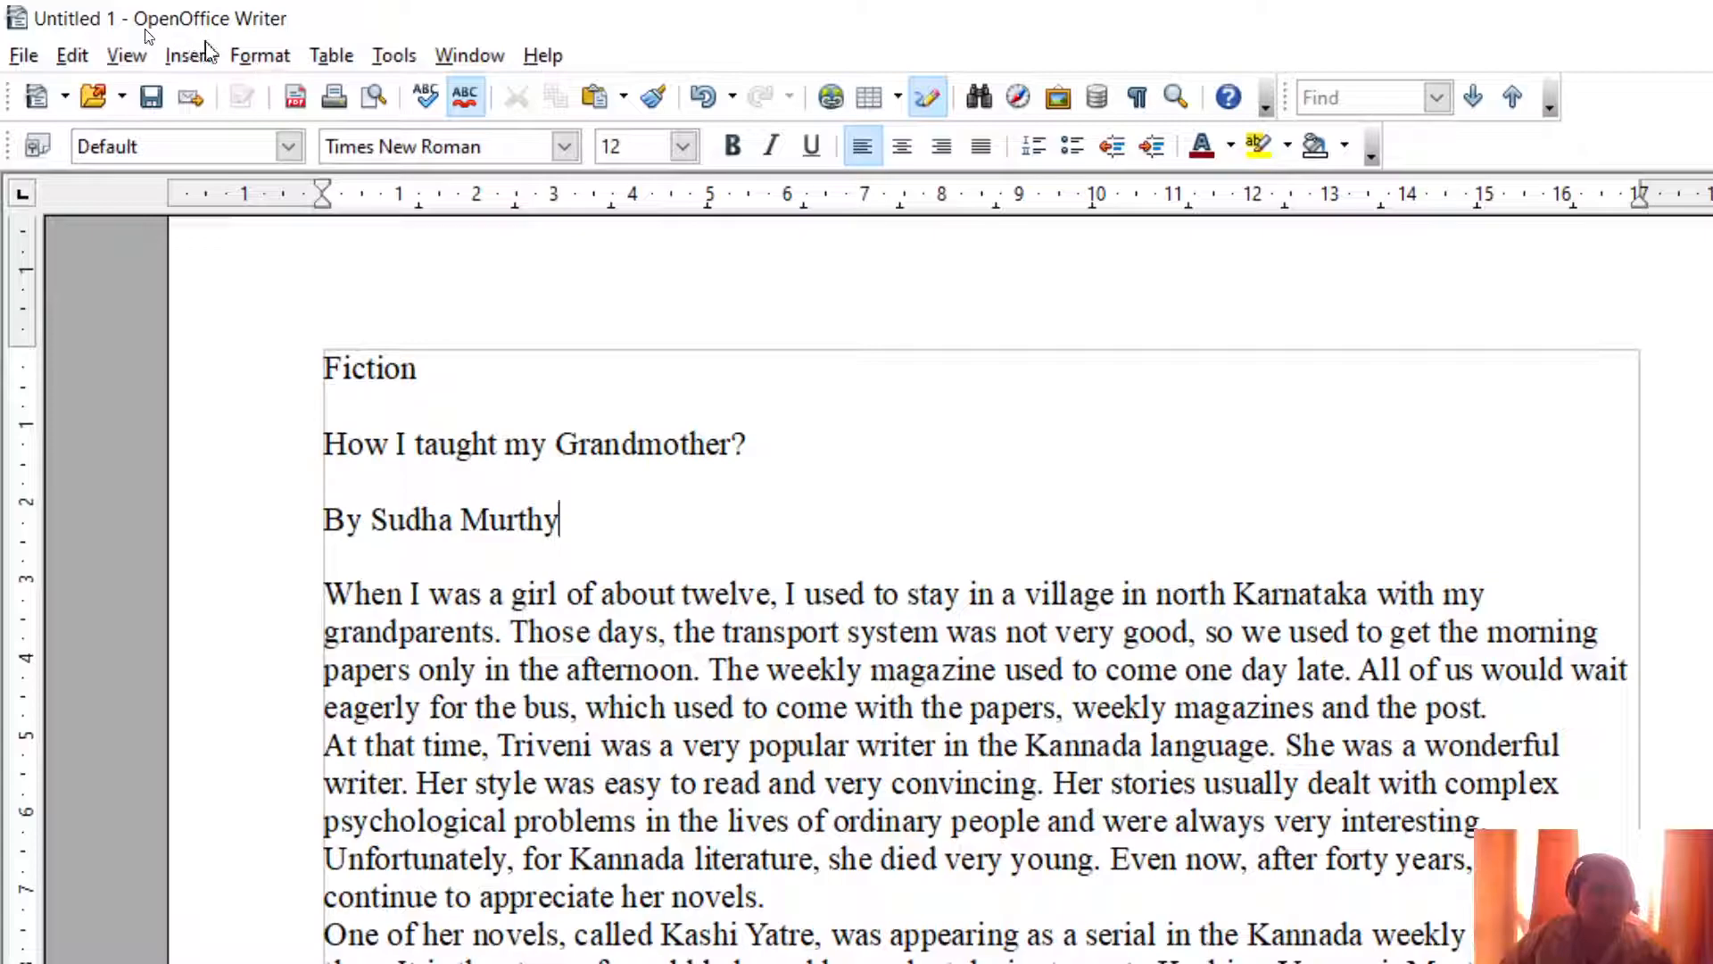
left_click(259, 57)
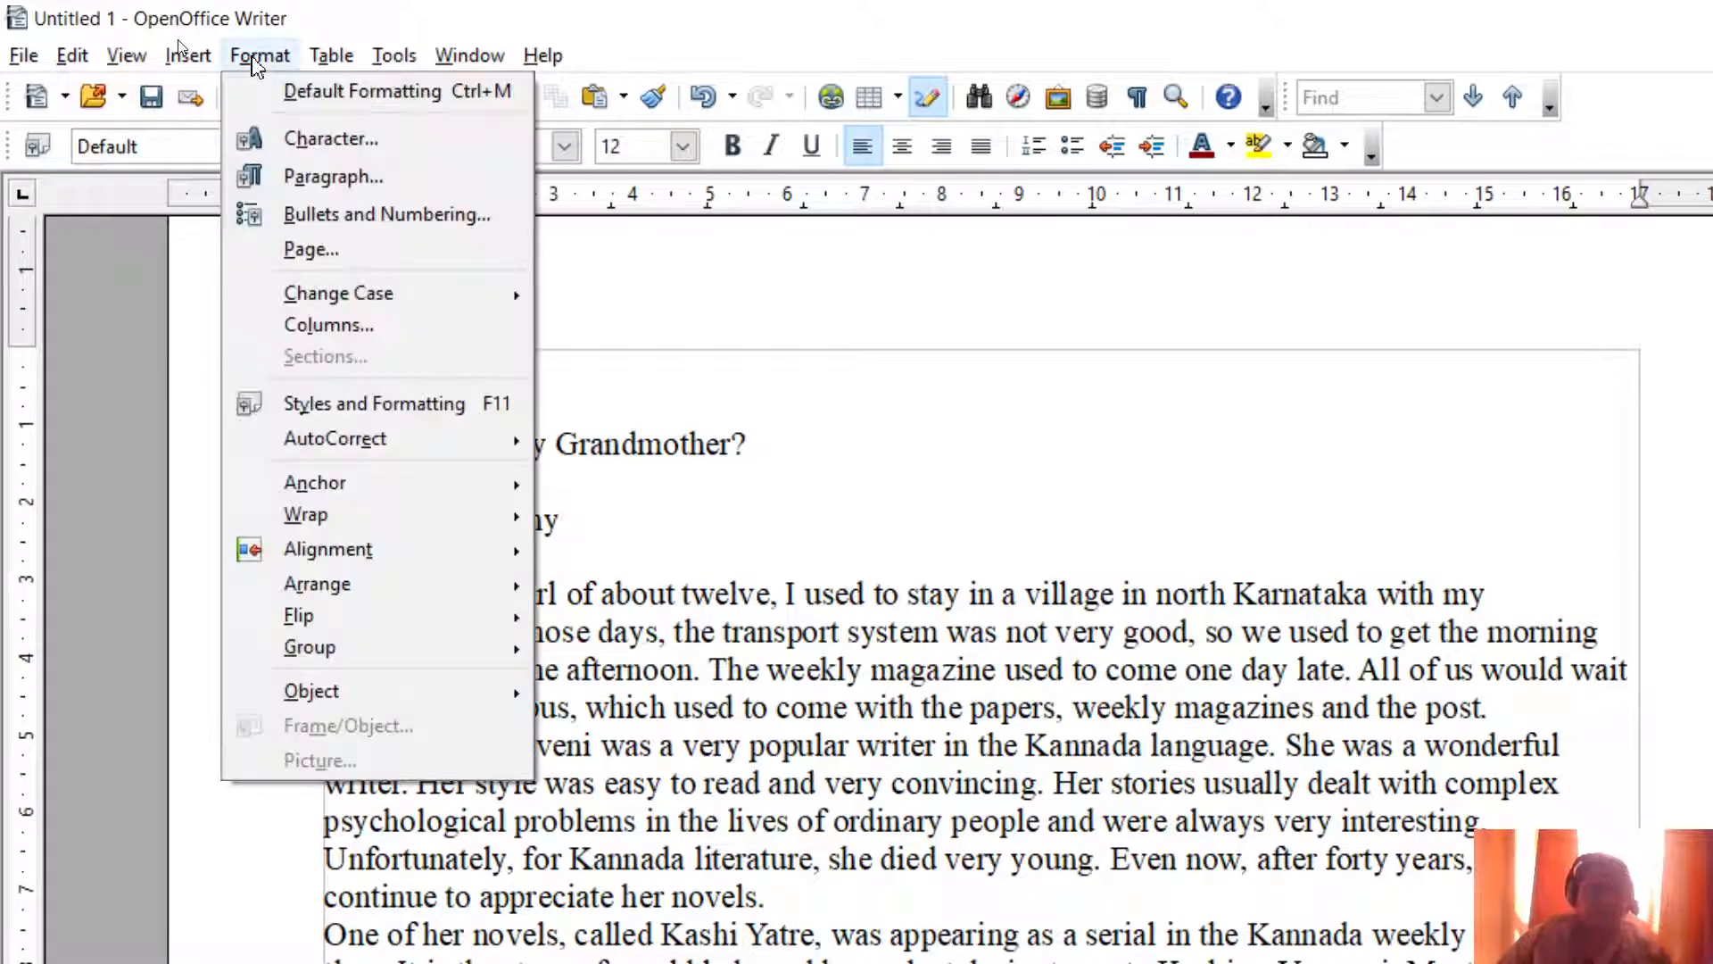
left_click(355, 417)
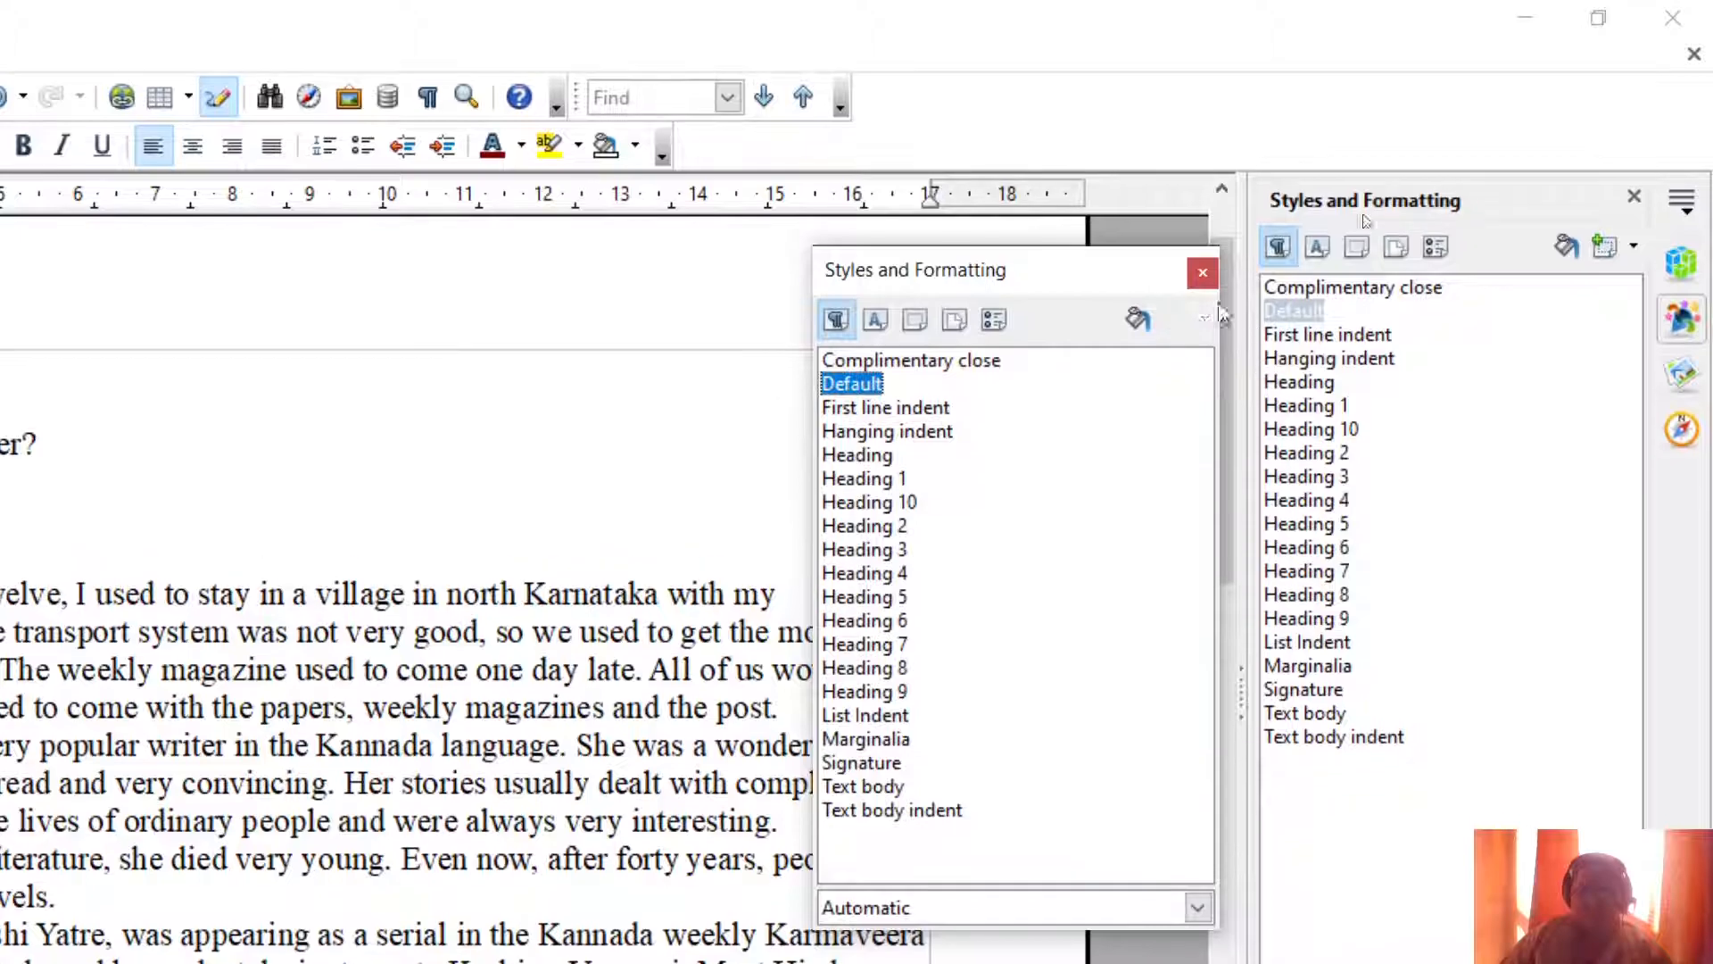
left_click(1201, 275)
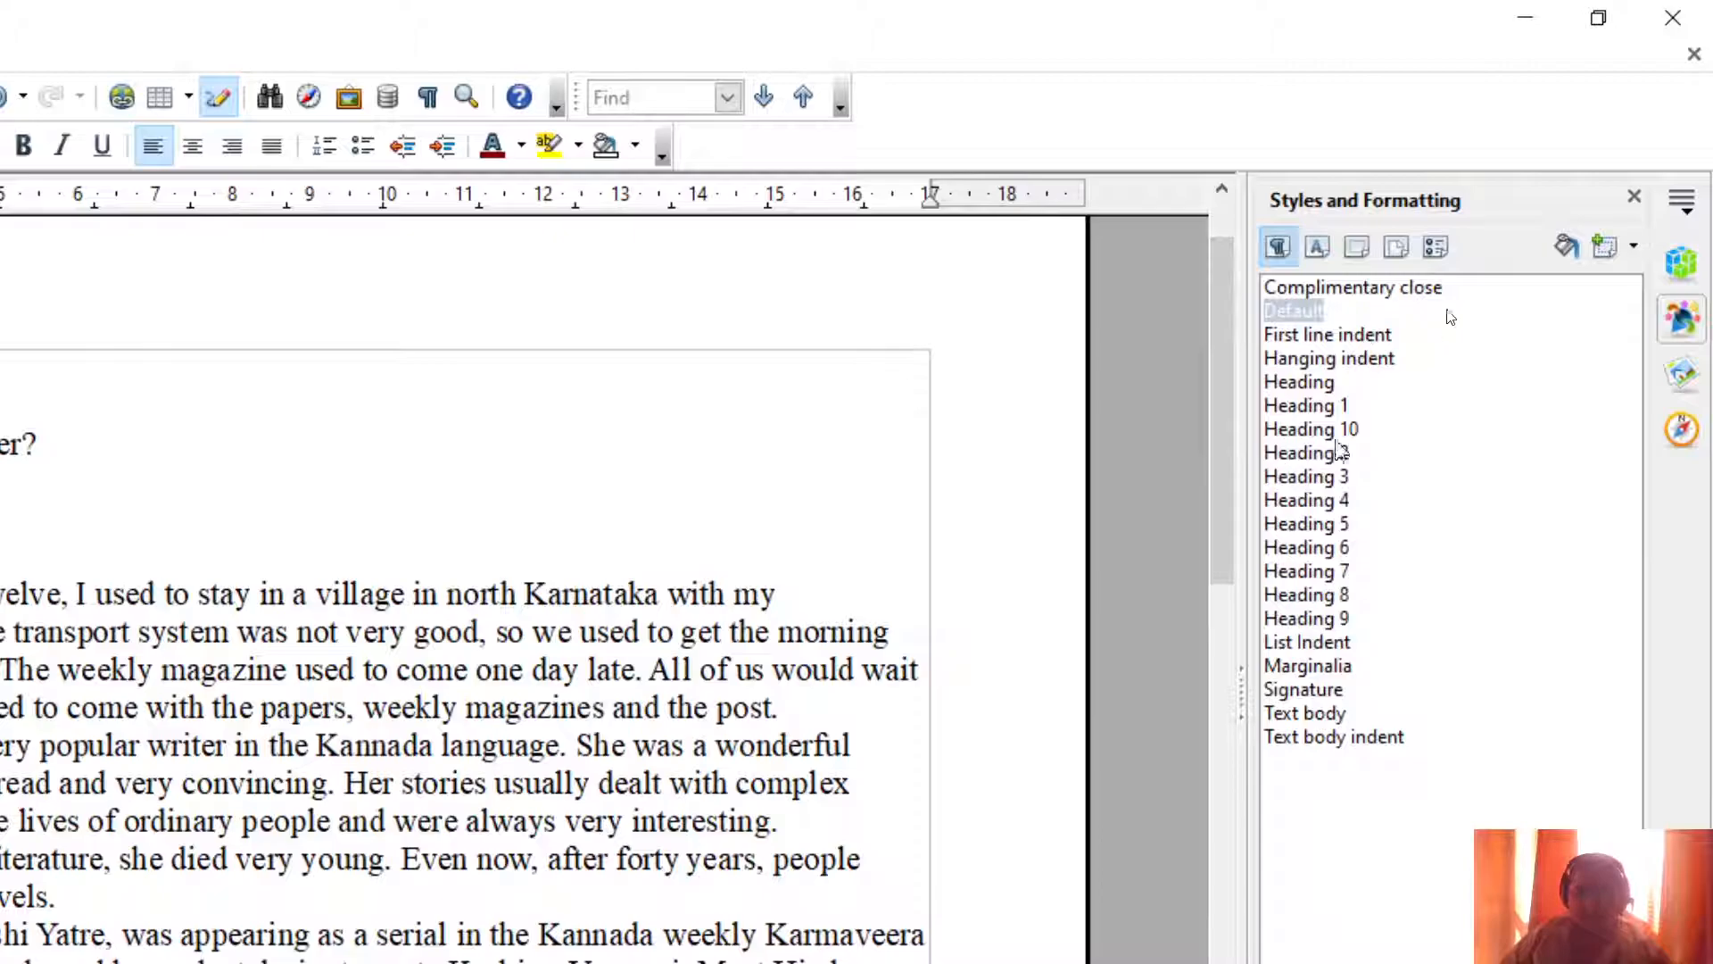
Step: Apply the Heading 1 style to the title "How I taught my Grandmother?" and Heading 3 to the author byline
double_click(1334, 406)
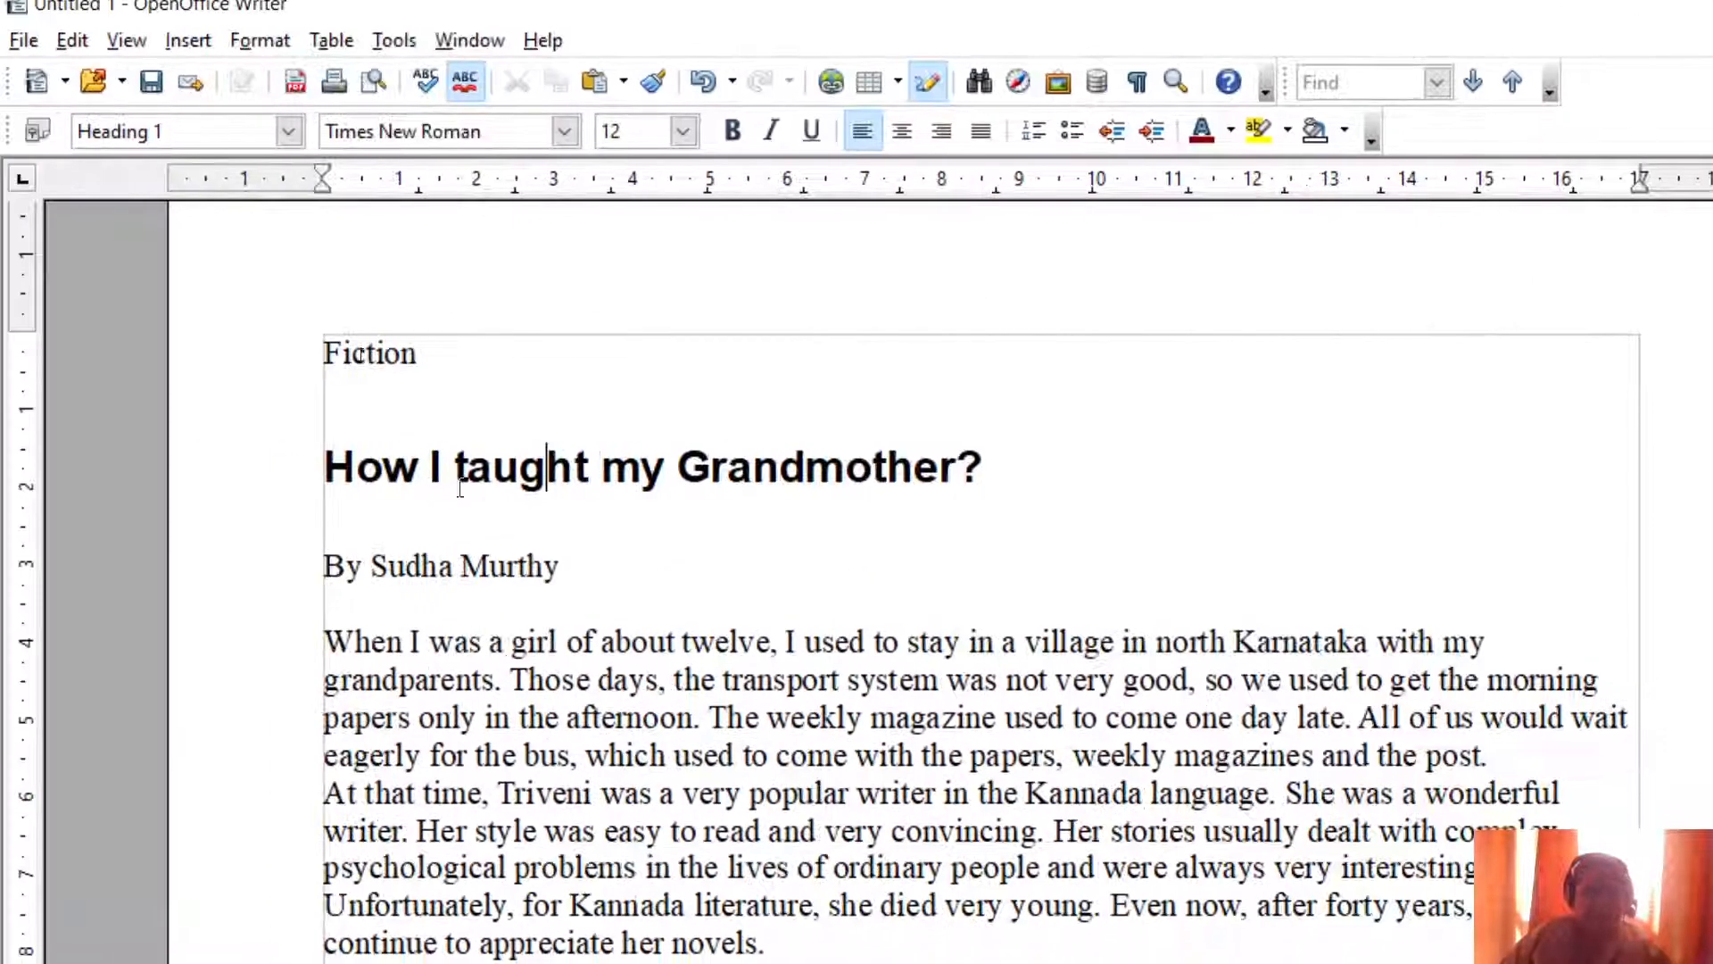
scroll(724, 483, "down", 2)
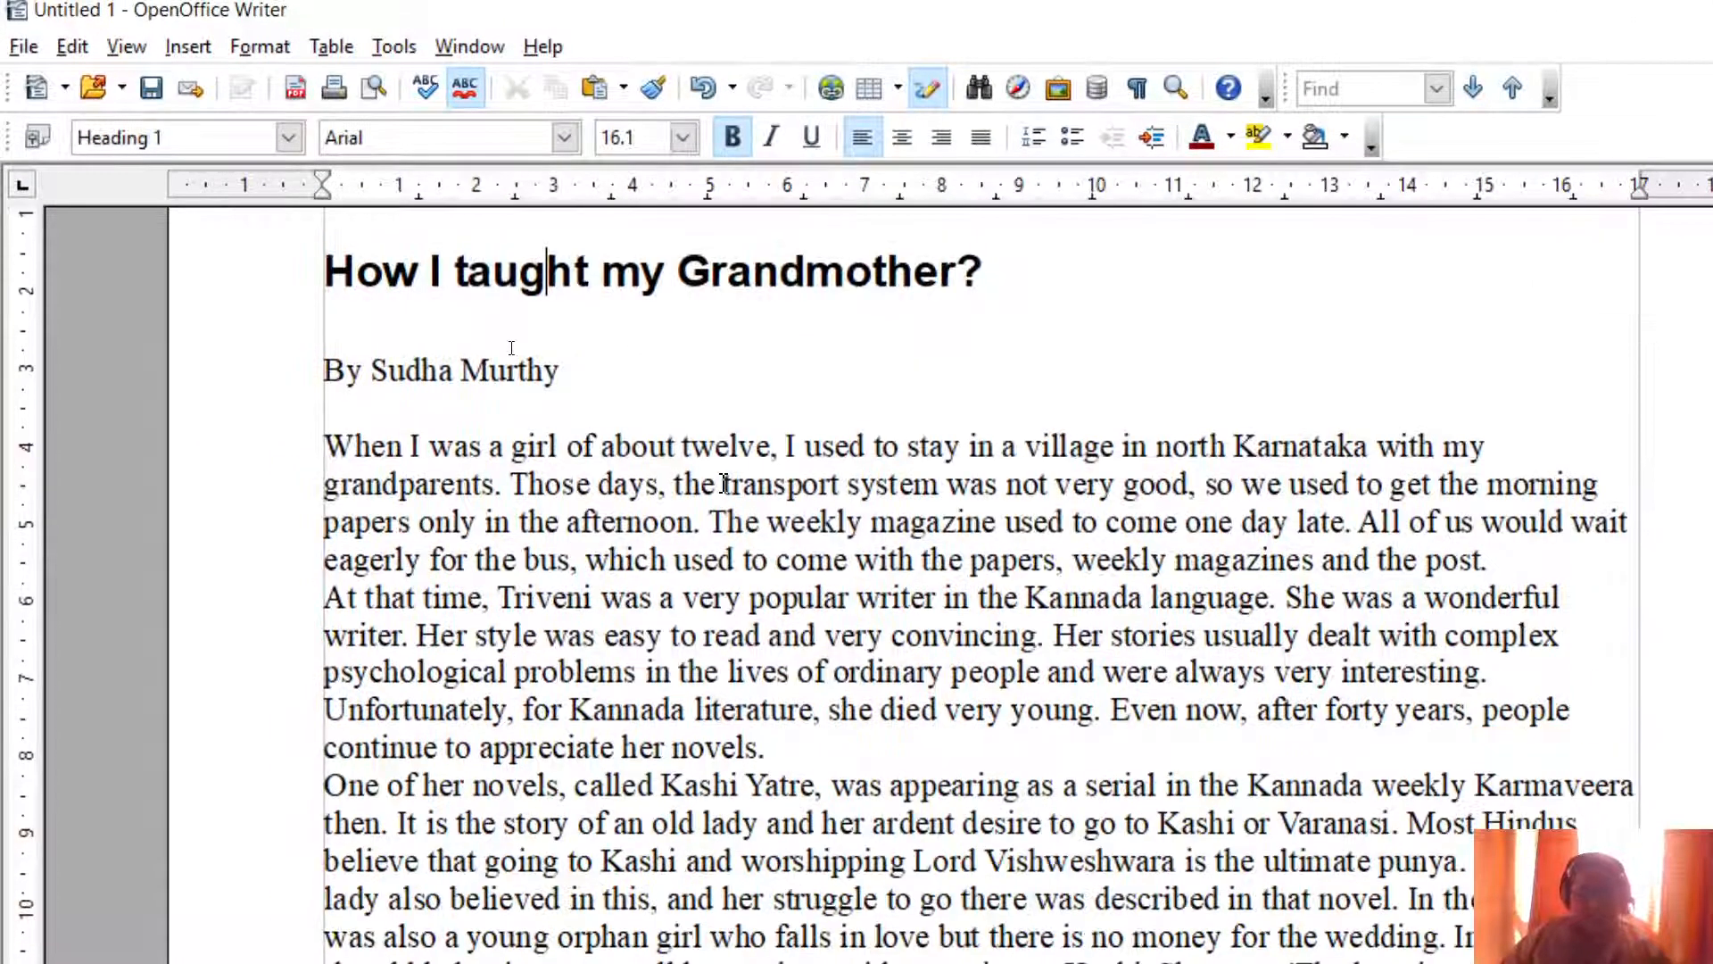
scroll(723, 483, "up", 2)
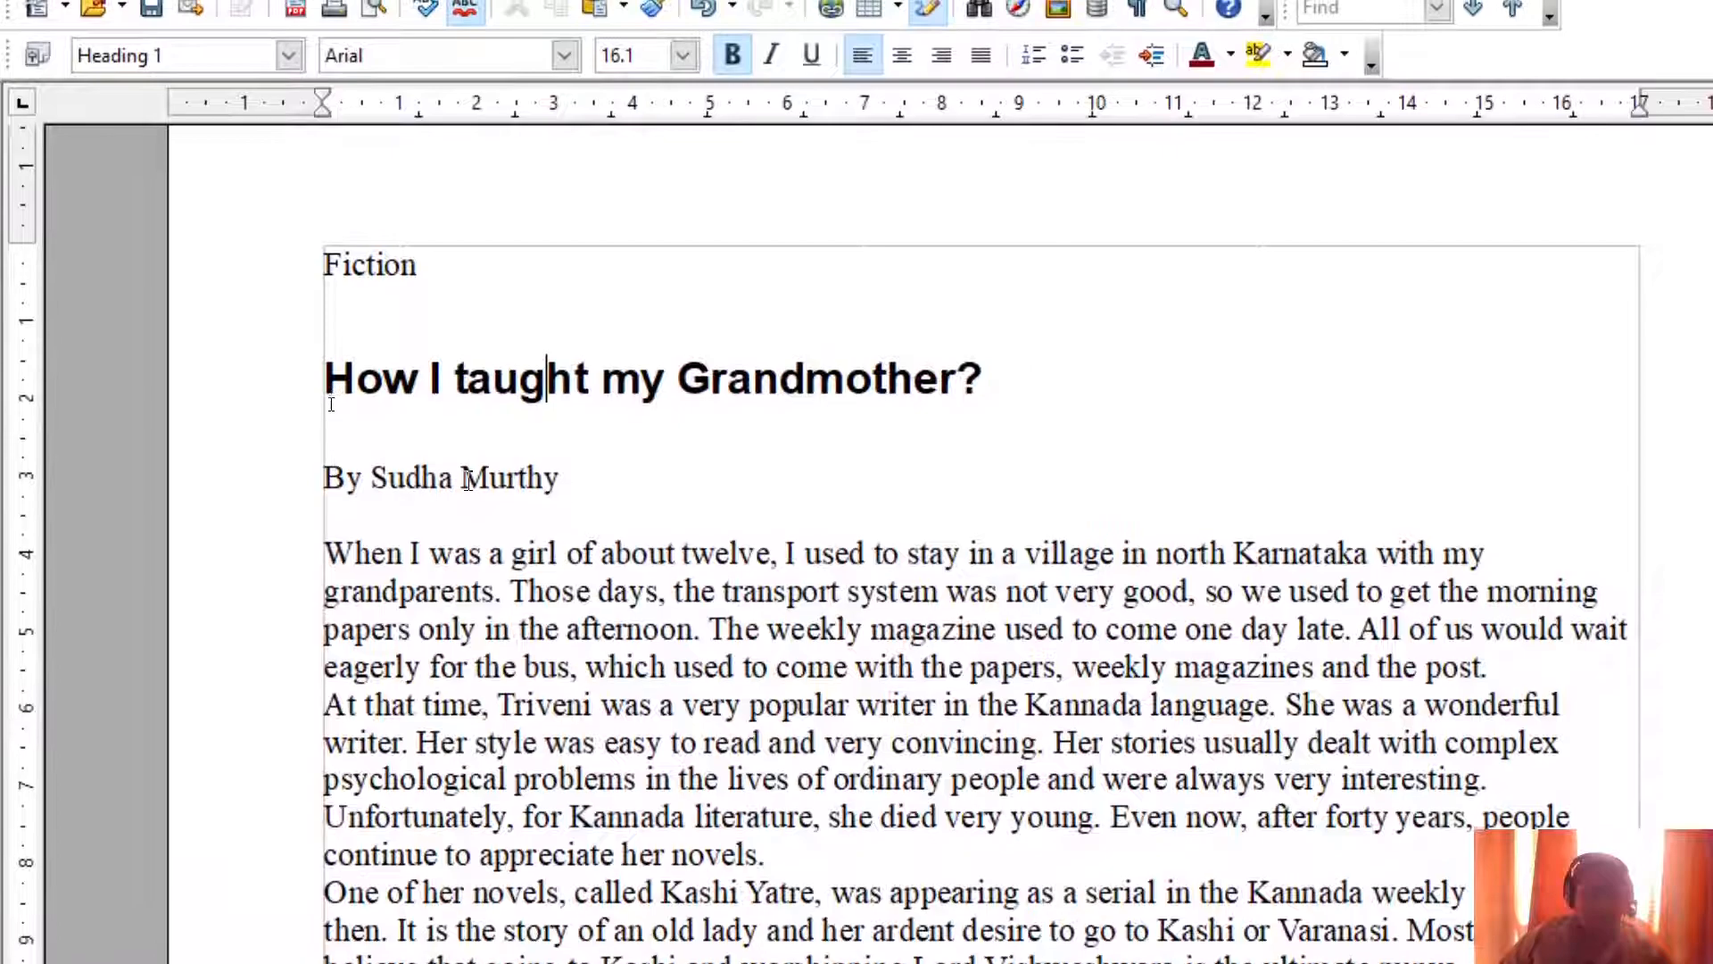
left_click(468, 483)
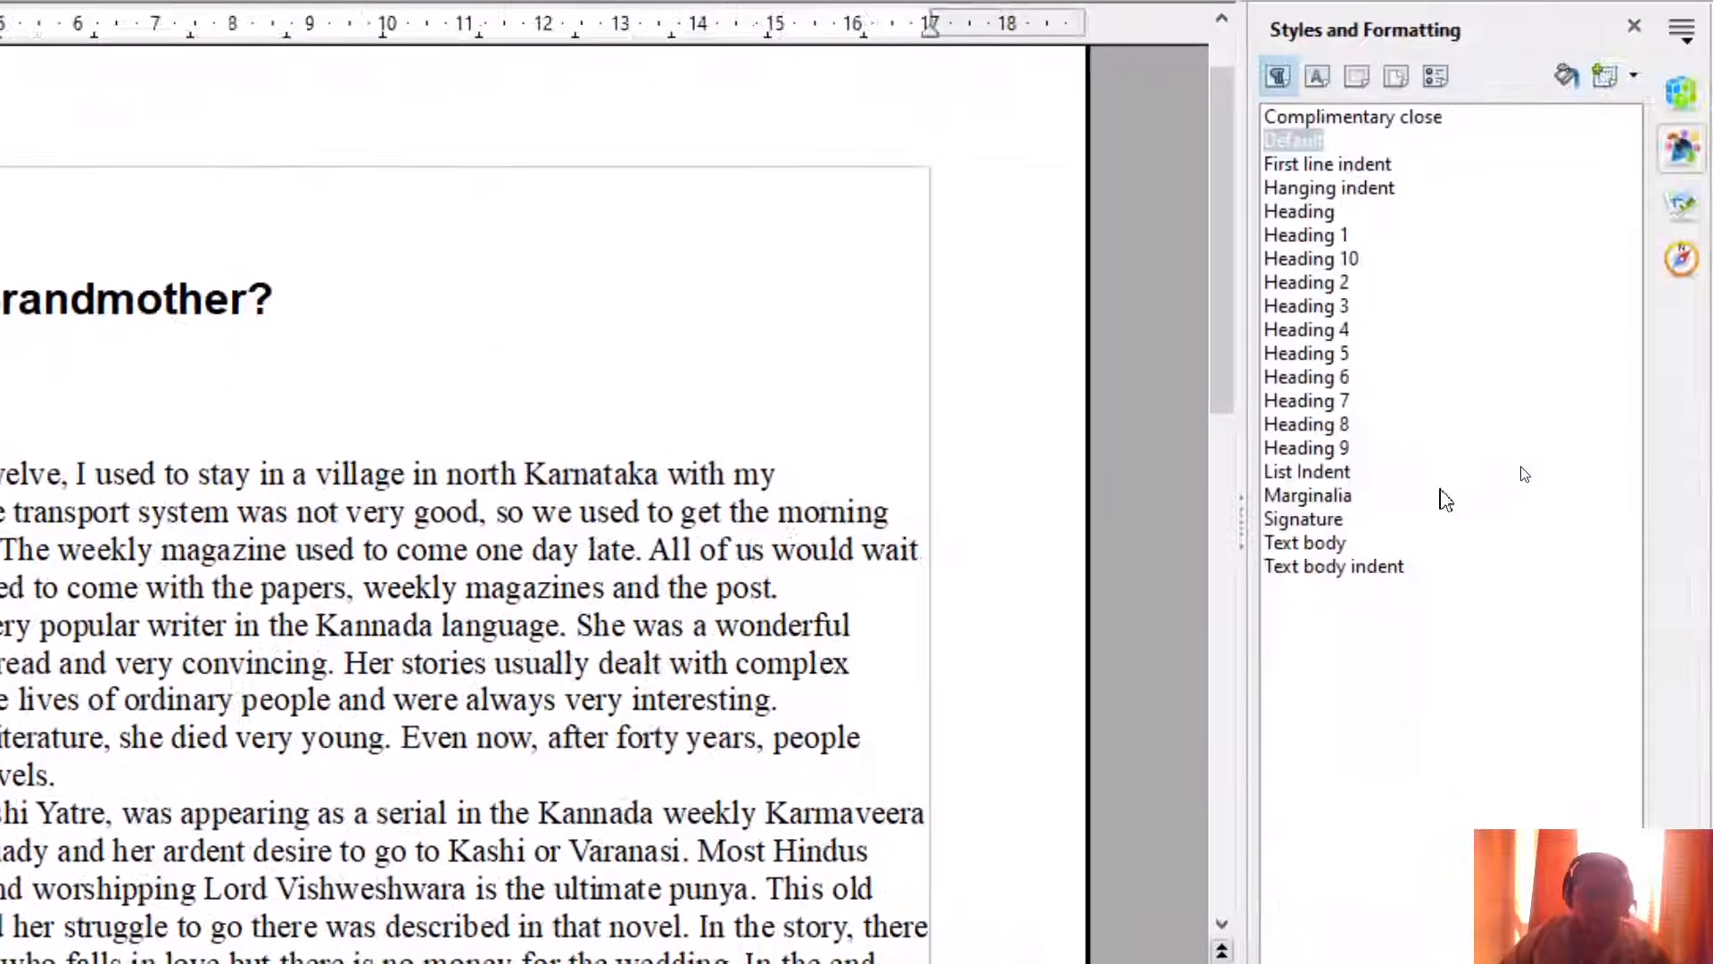
double_click(1322, 480)
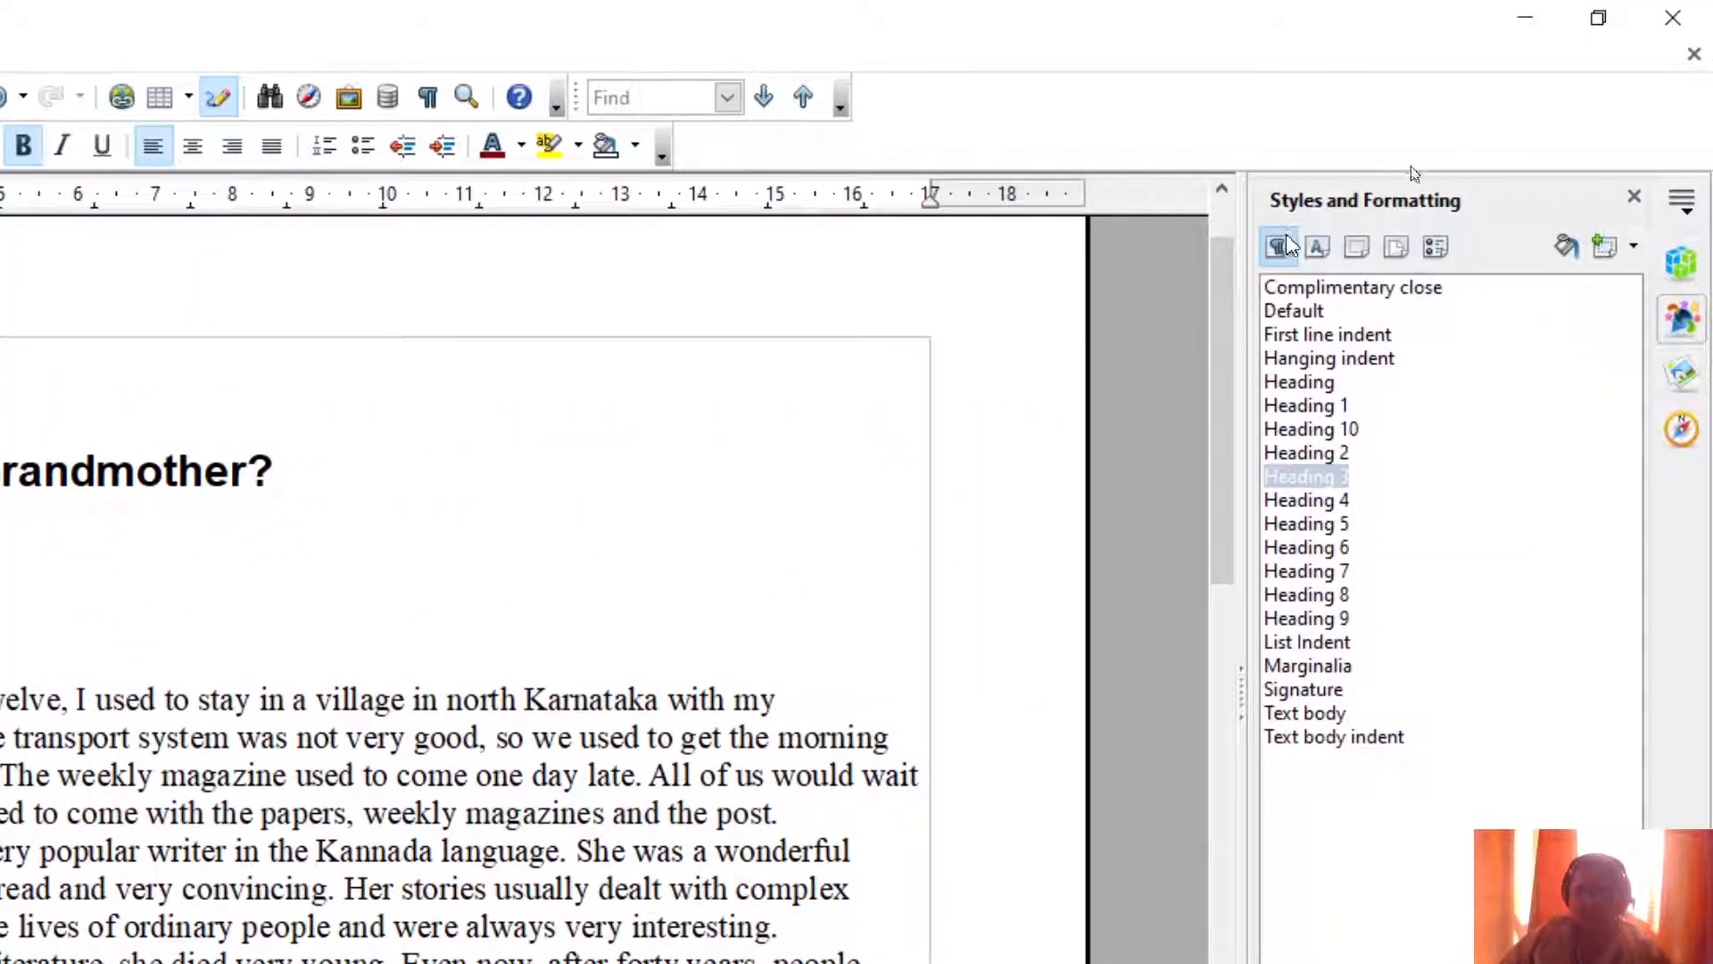
Step: Apply the Rubies character style to the first sentence, ending at "grandparents.", using Fill Format Mode
left_click(1317, 246)
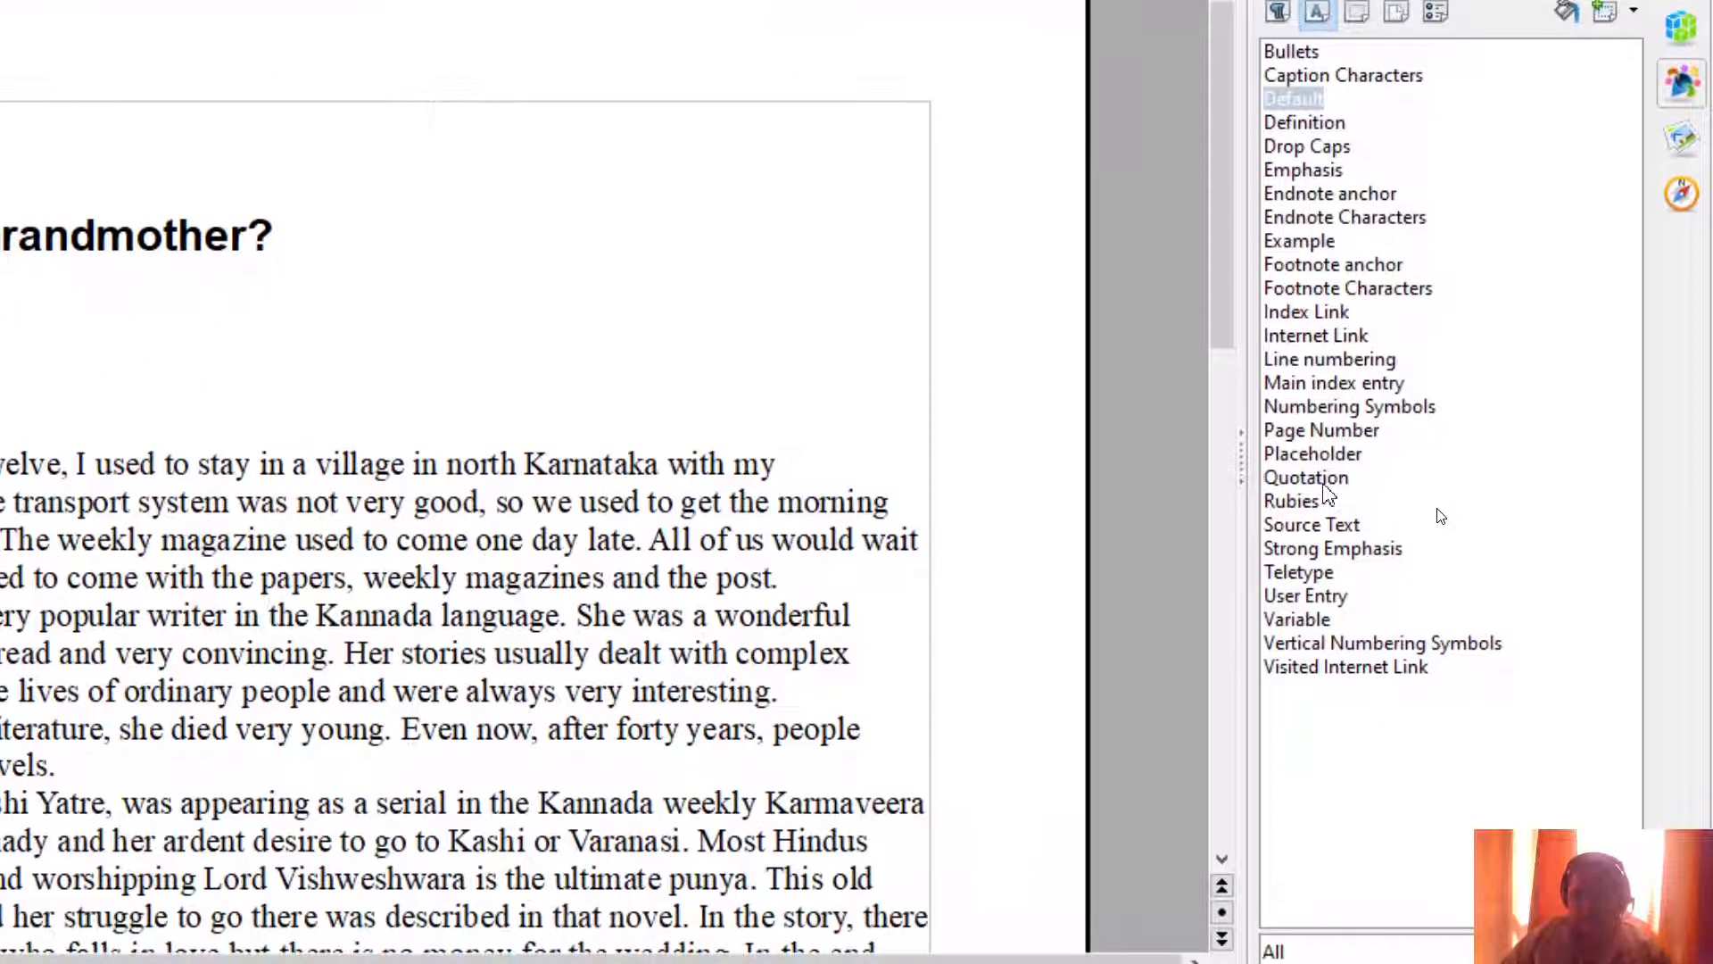
left_click(1294, 500)
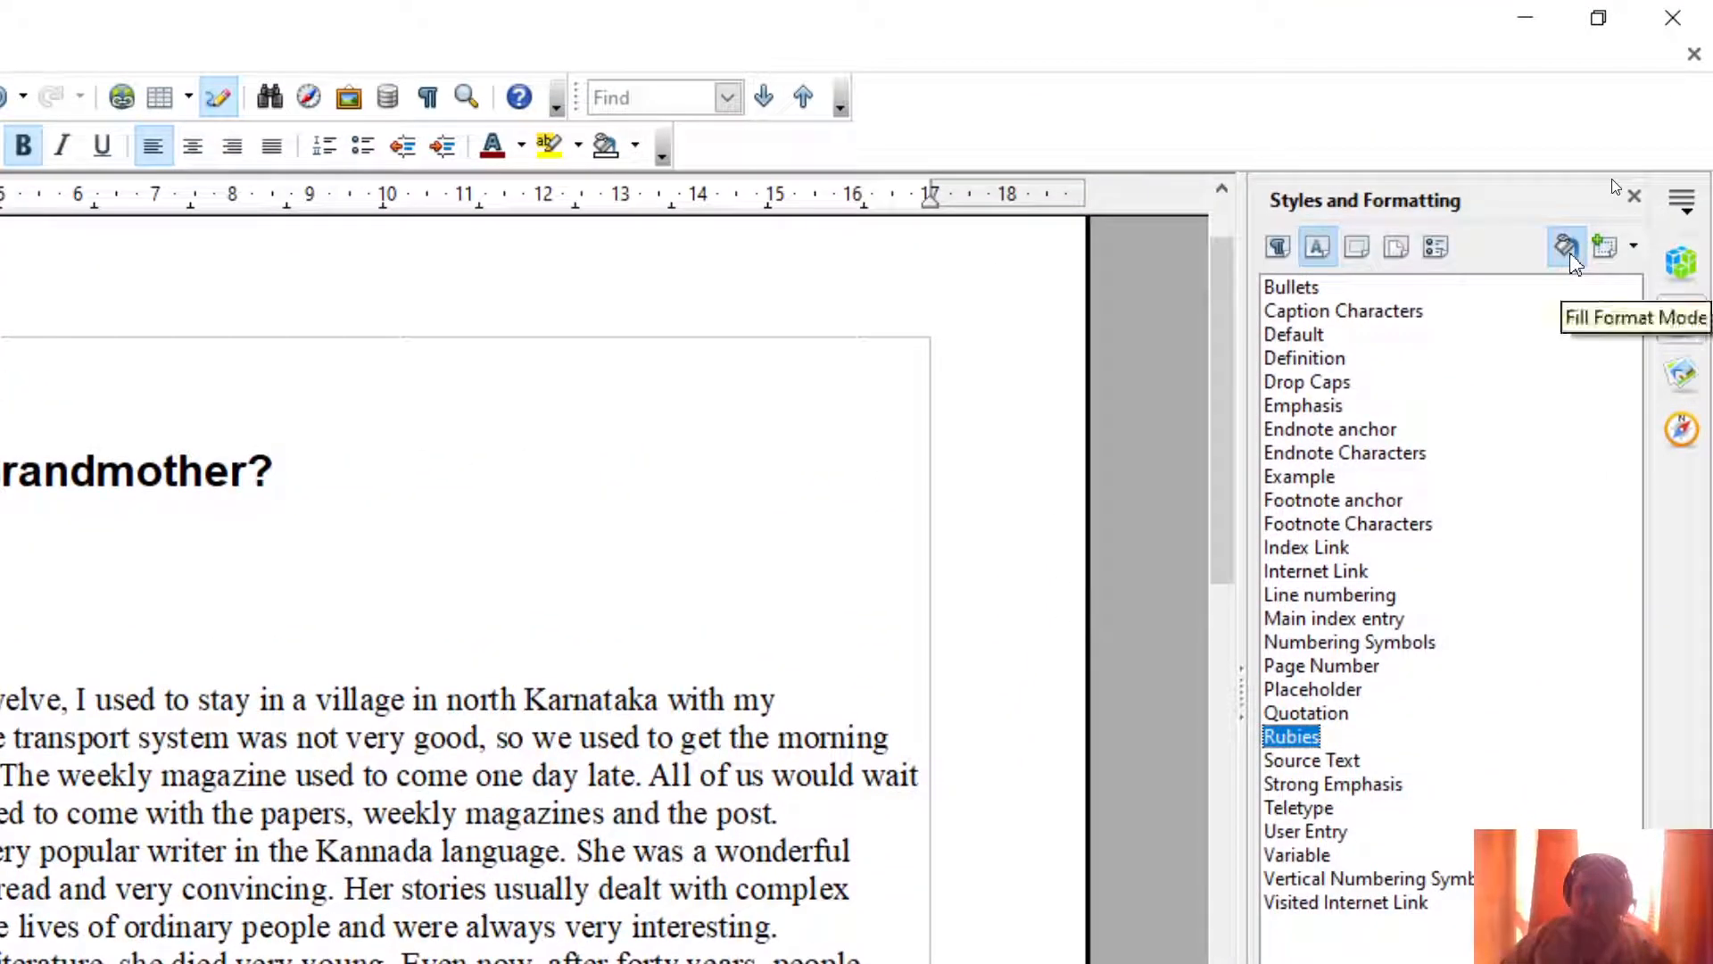
left_click(1570, 253)
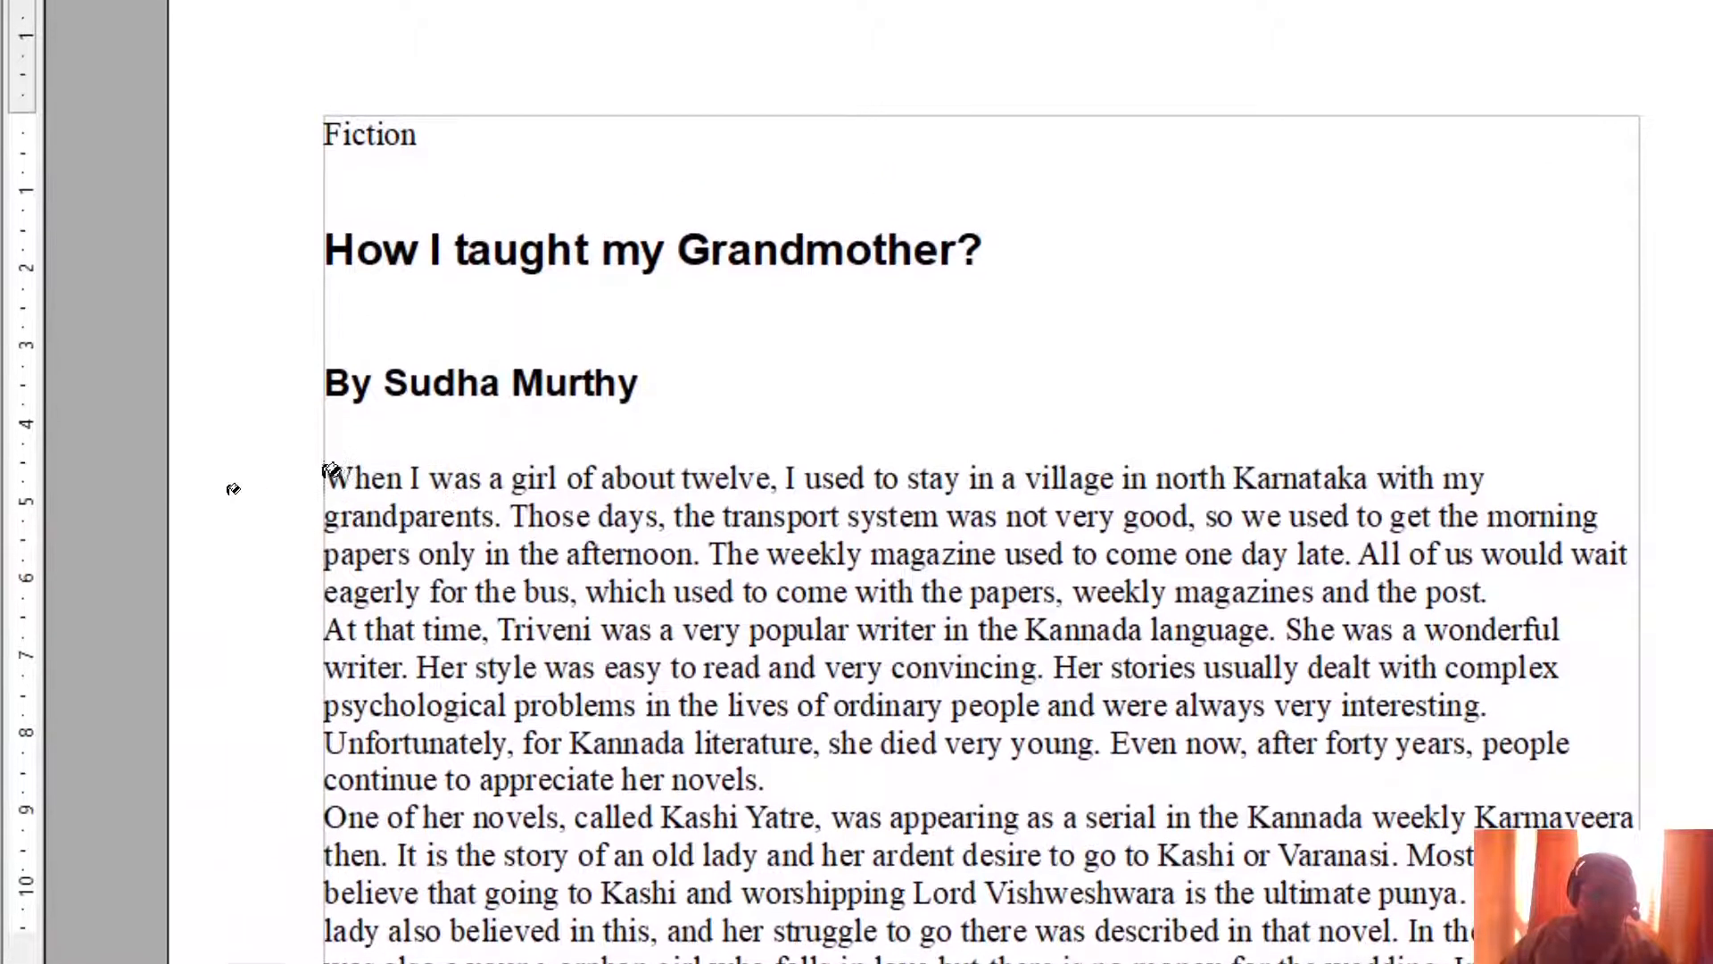
left_click_drag(327, 478, 509, 469)
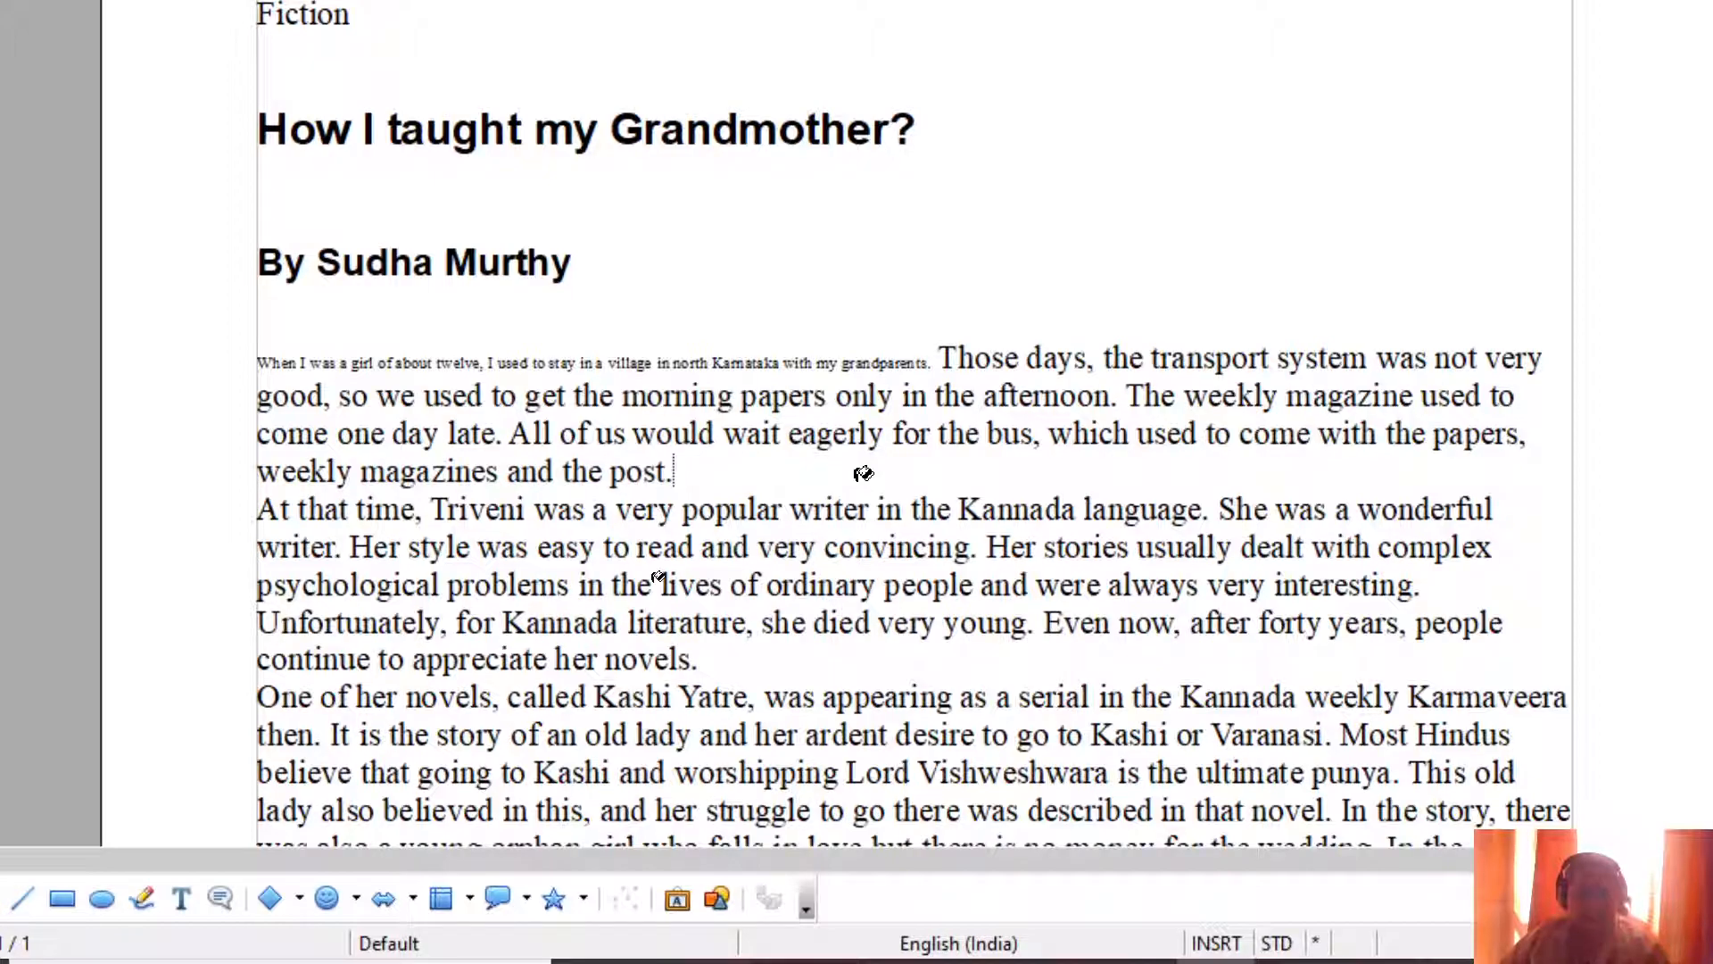
Step: Undo the Rubies style on the first sentence, turn off Fill Format Mode and deselect the text
key("ctrl+z")
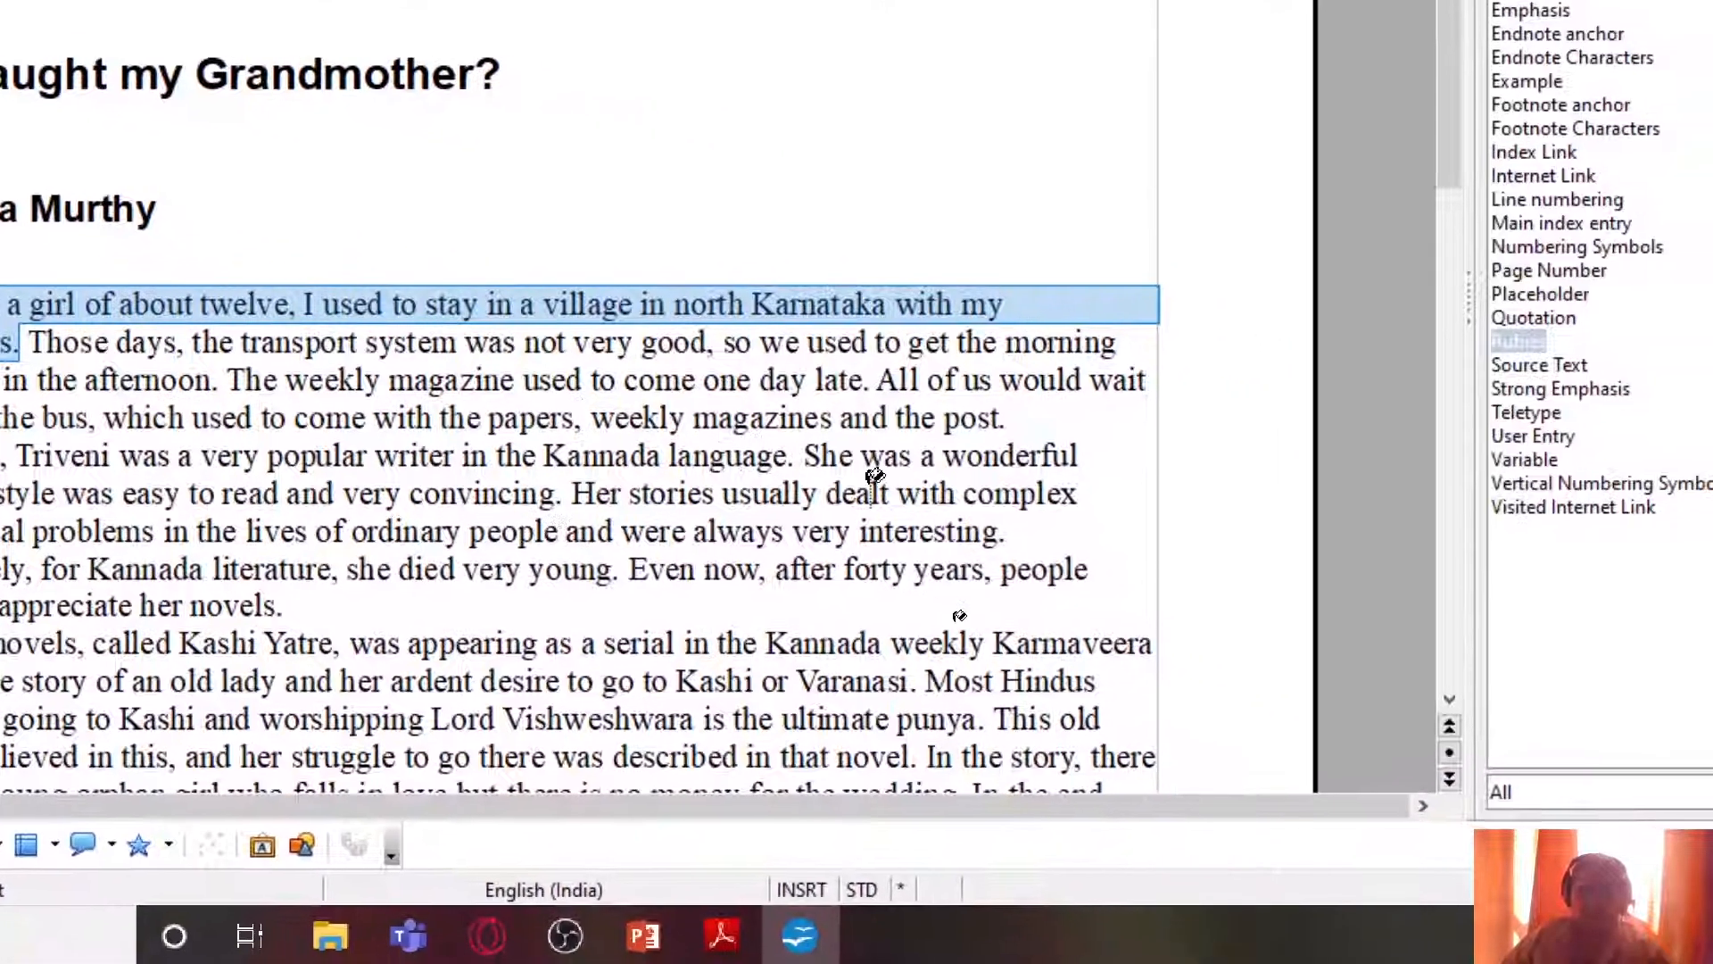
left_click(1567, 247)
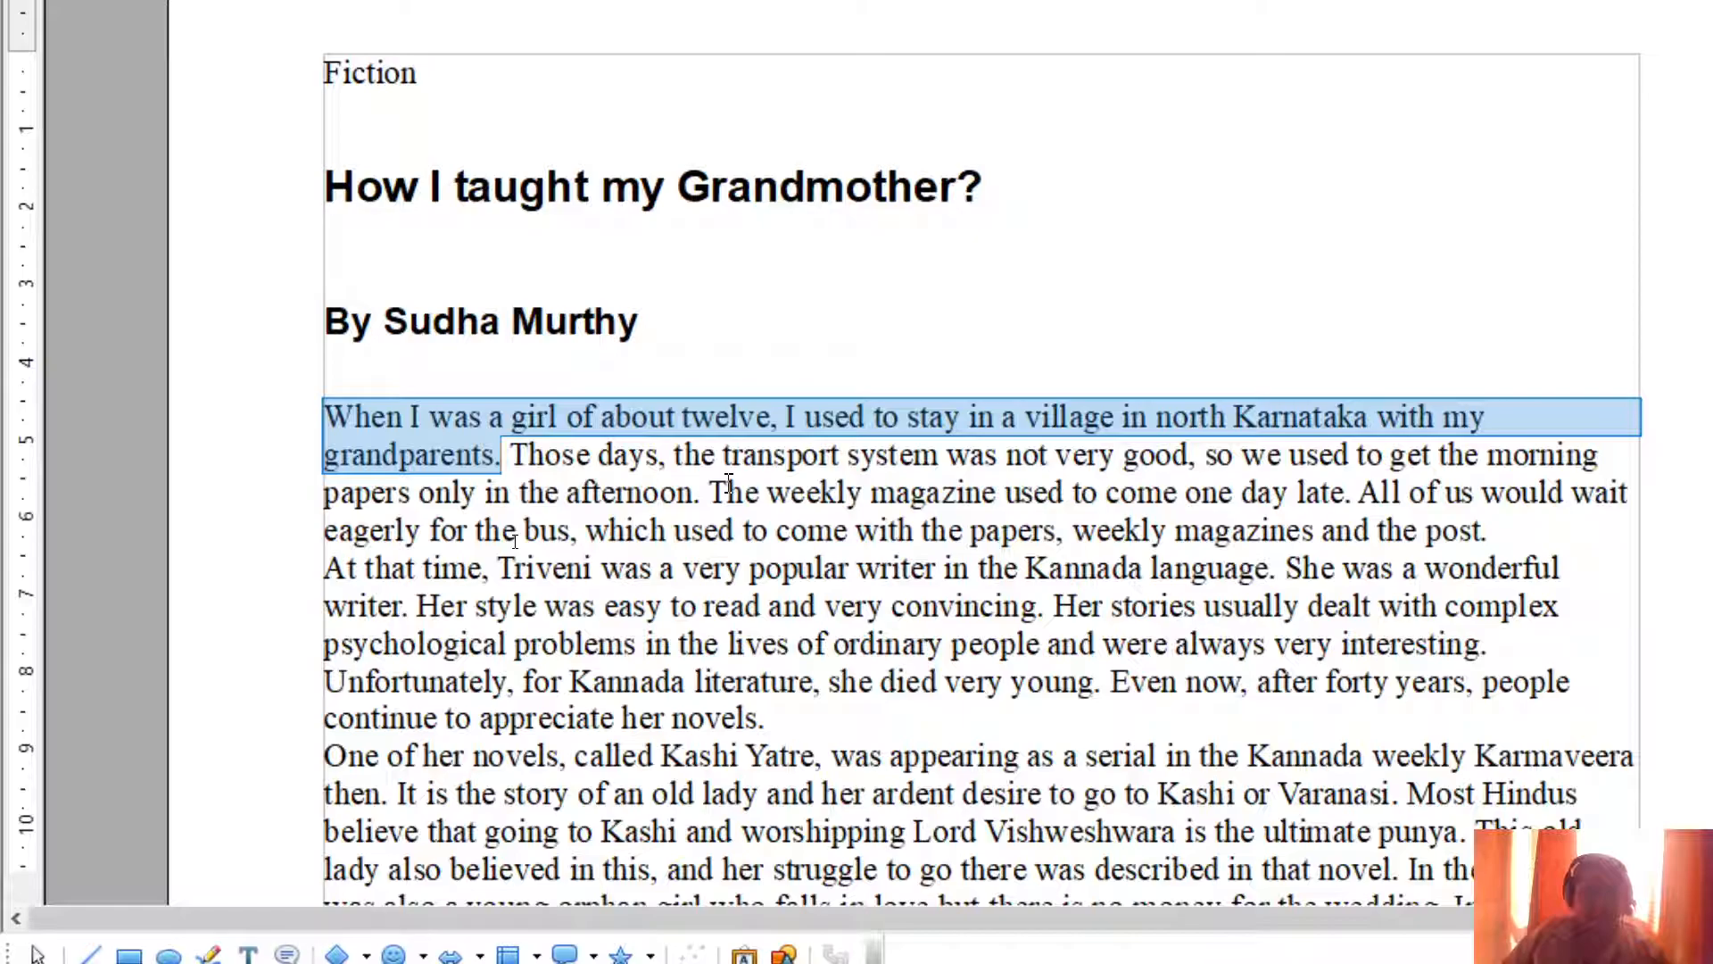
left_click(678, 496)
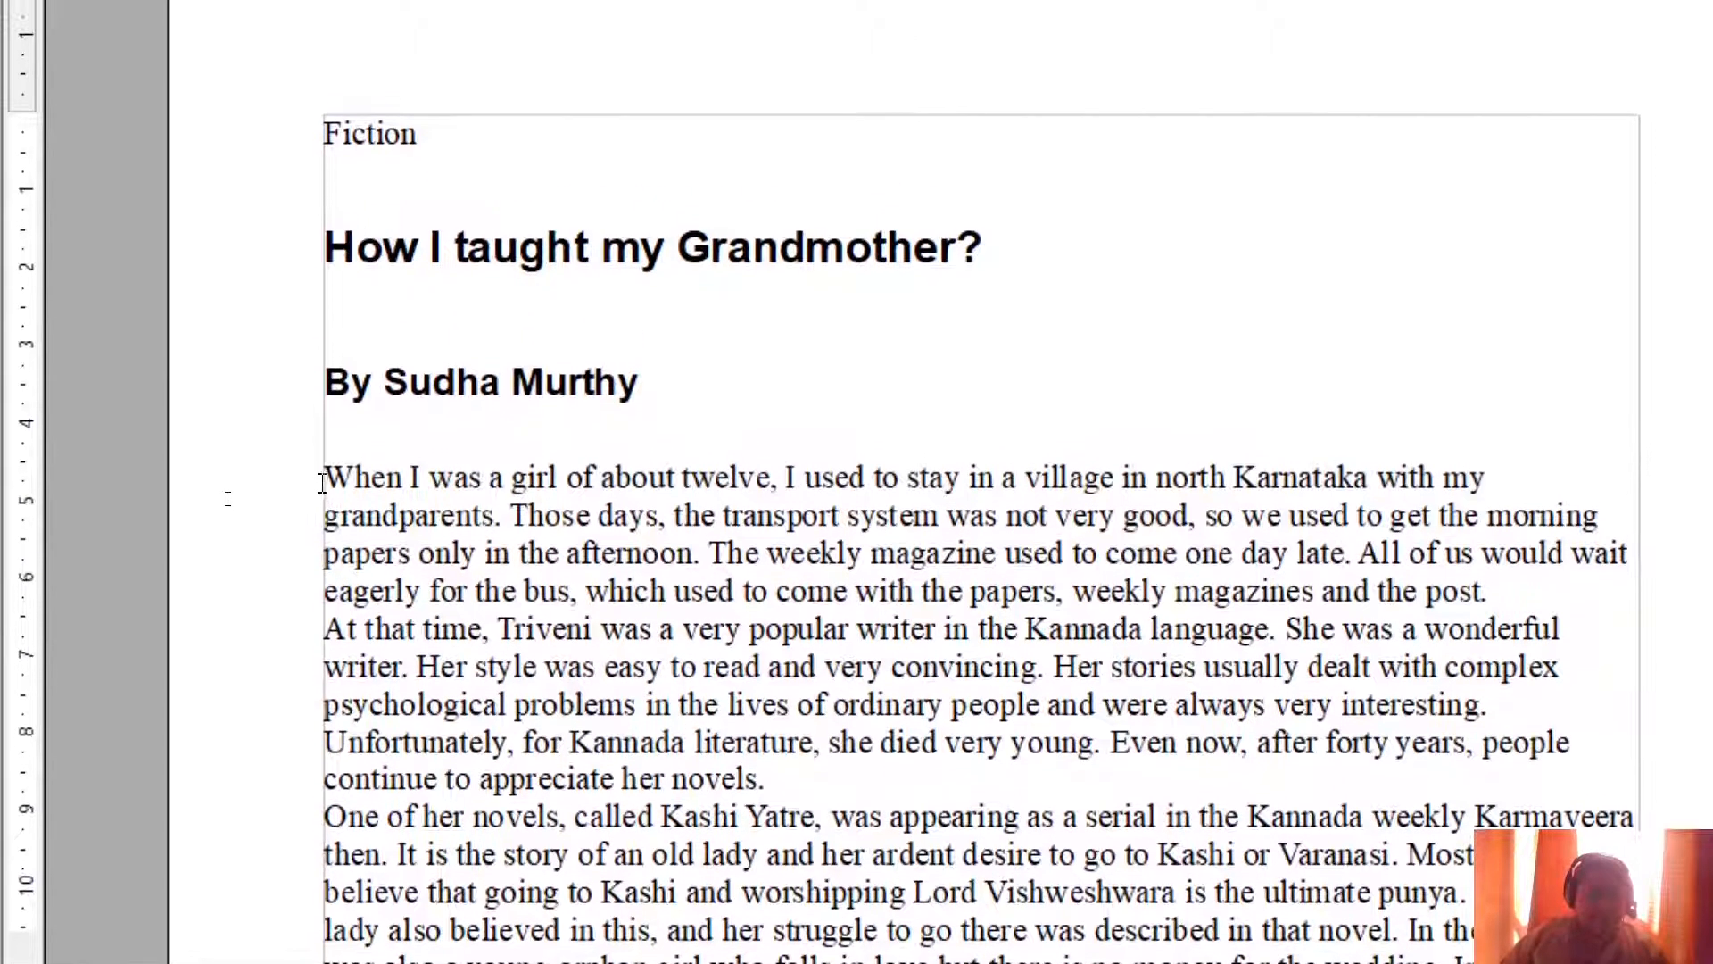
Step: Format the first story paragraph in Tw Cen MT Condensed Extra Bold, 13 pt, italic, with the font colour Green 4
left_click_drag(324, 477, 665, 589)
left_click_drag(737, 486, 1232, 459)
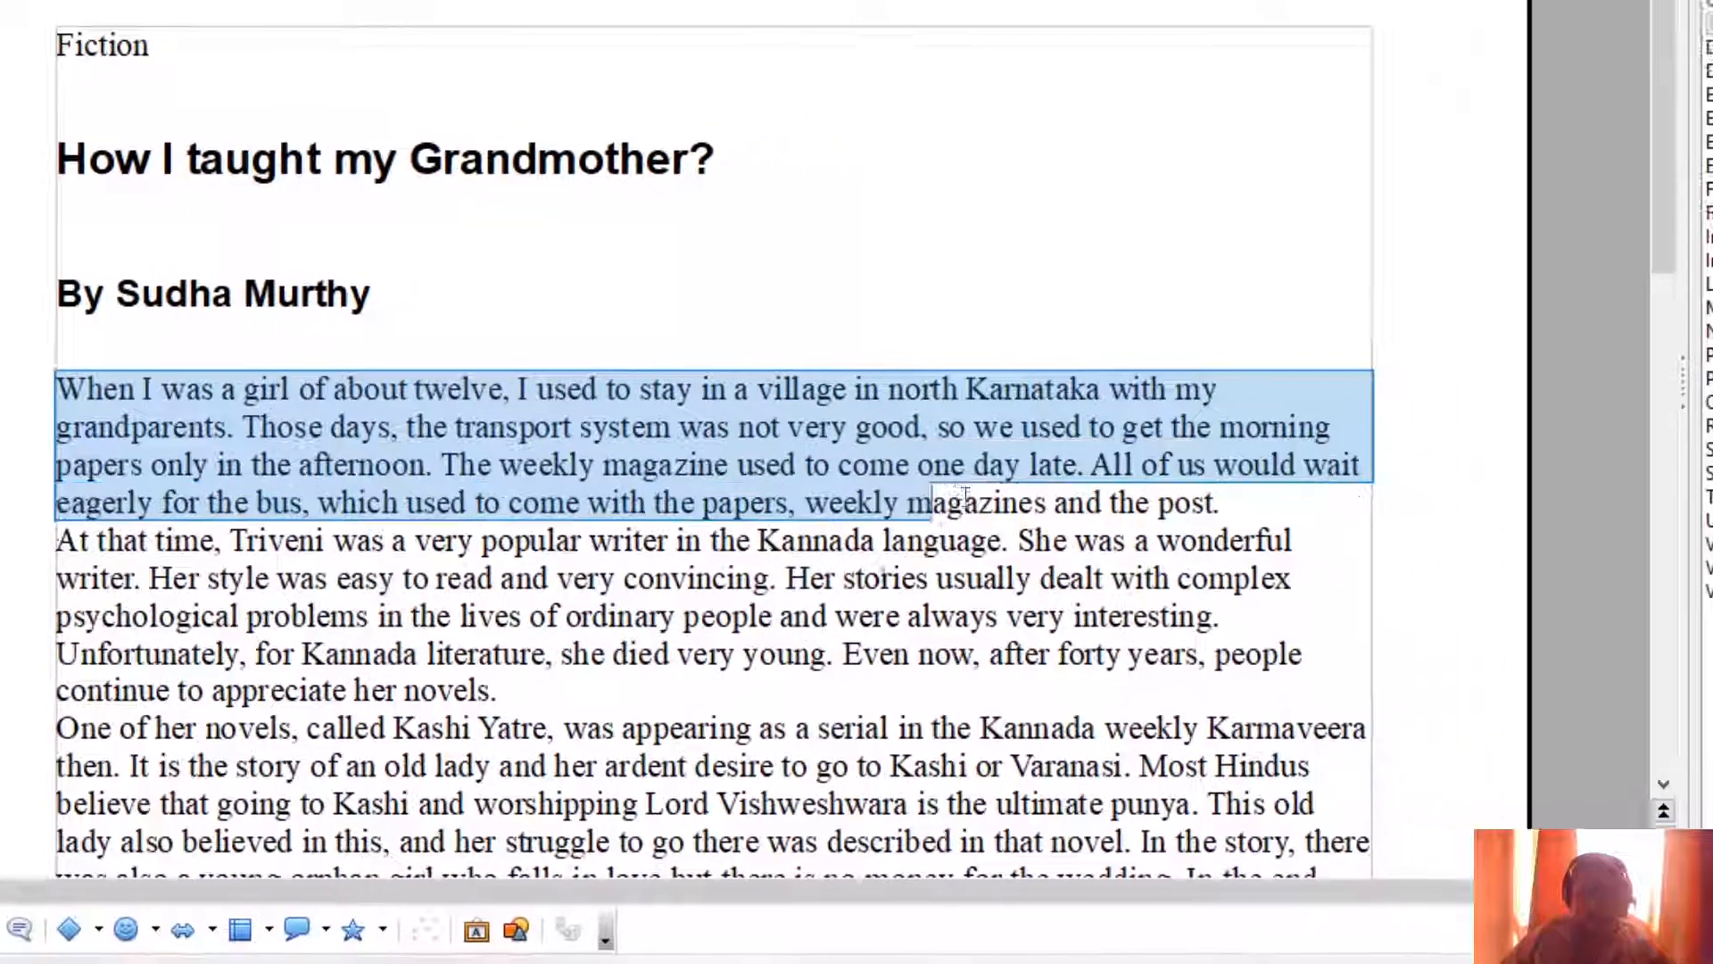
left_click_drag(965, 495, 1221, 504)
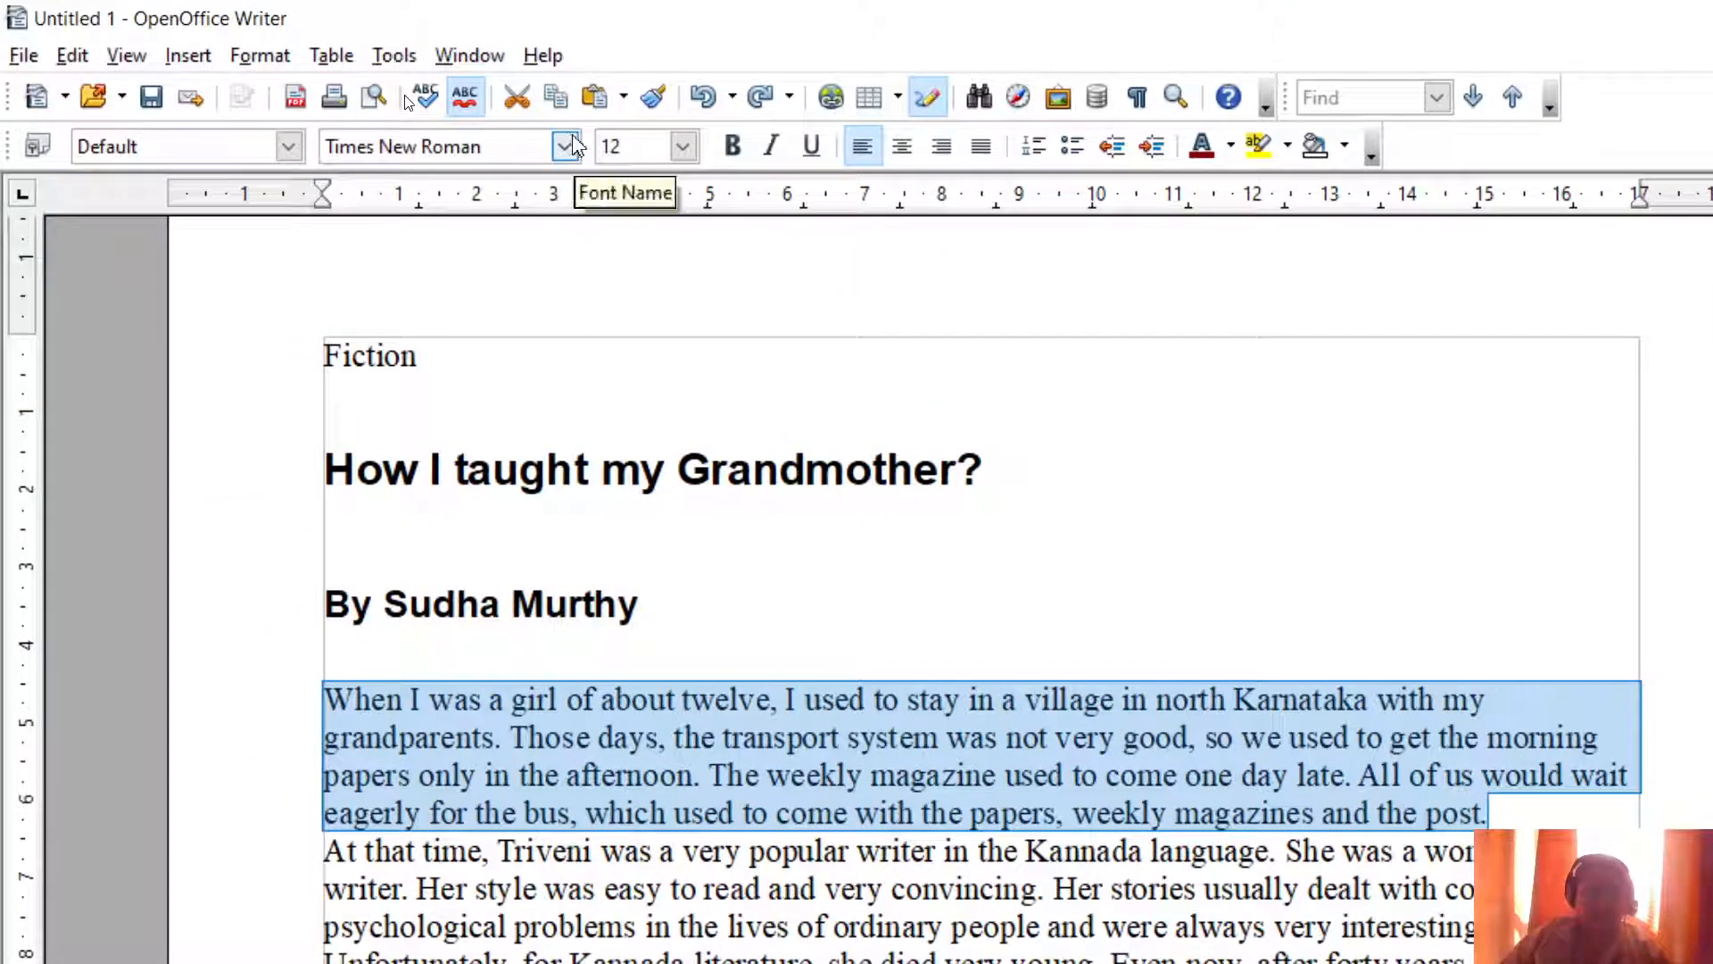
left_click(565, 147)
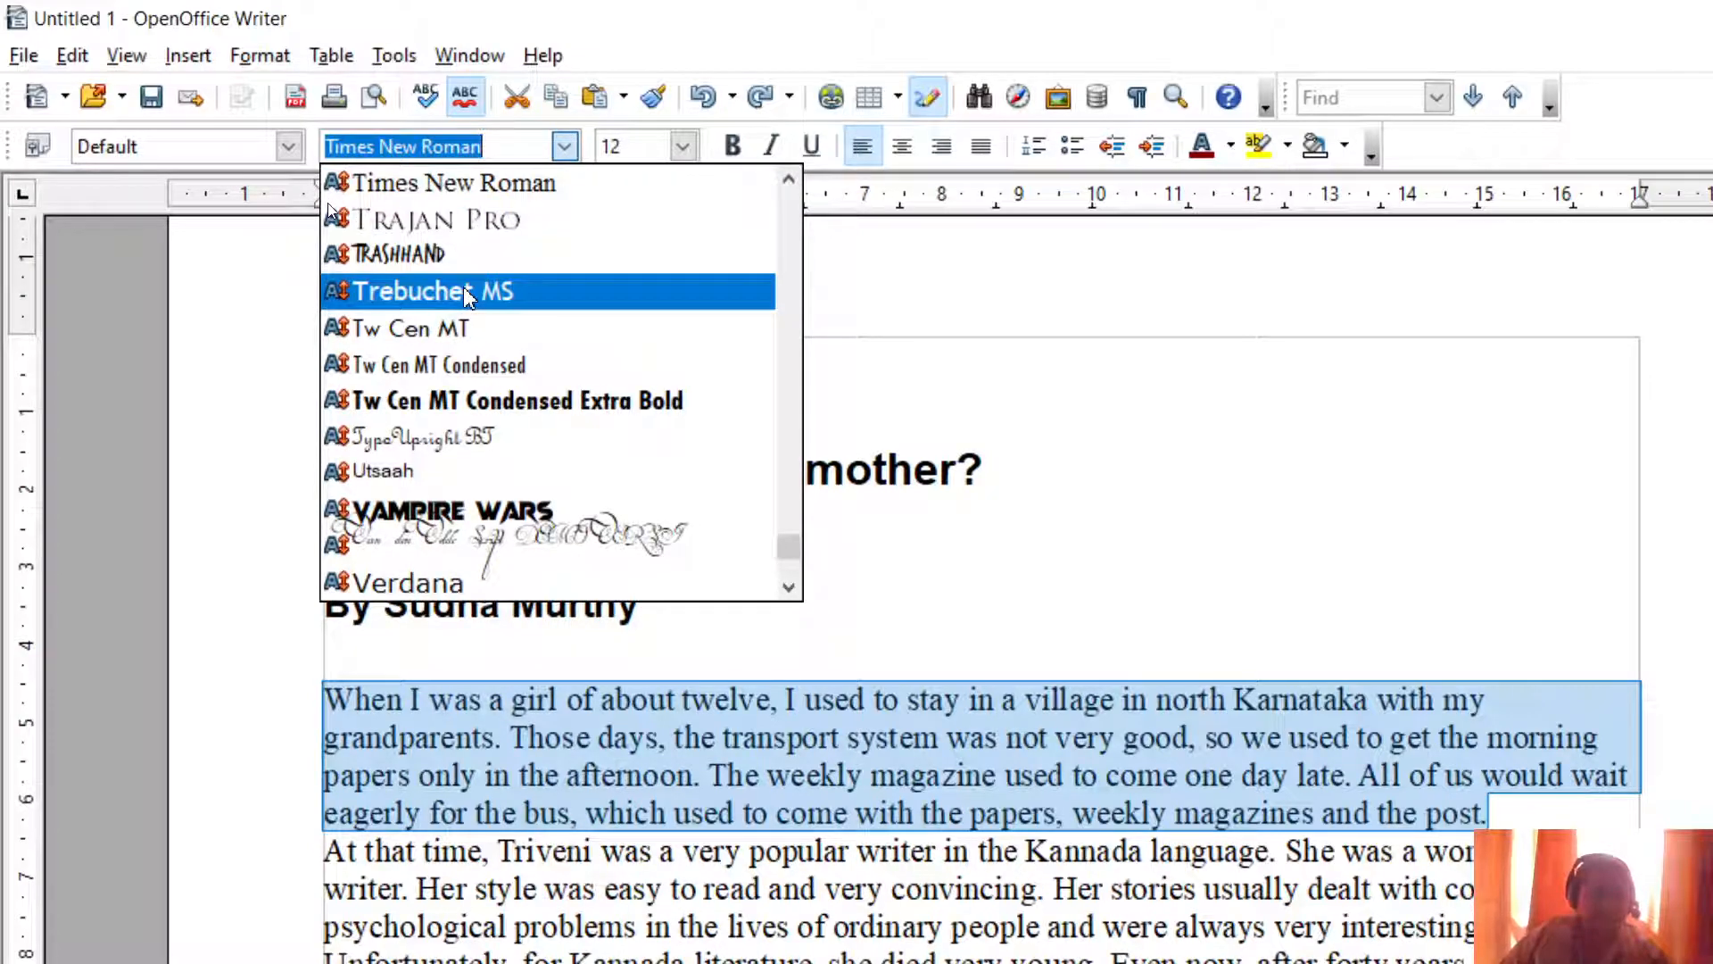
left_click(488, 400)
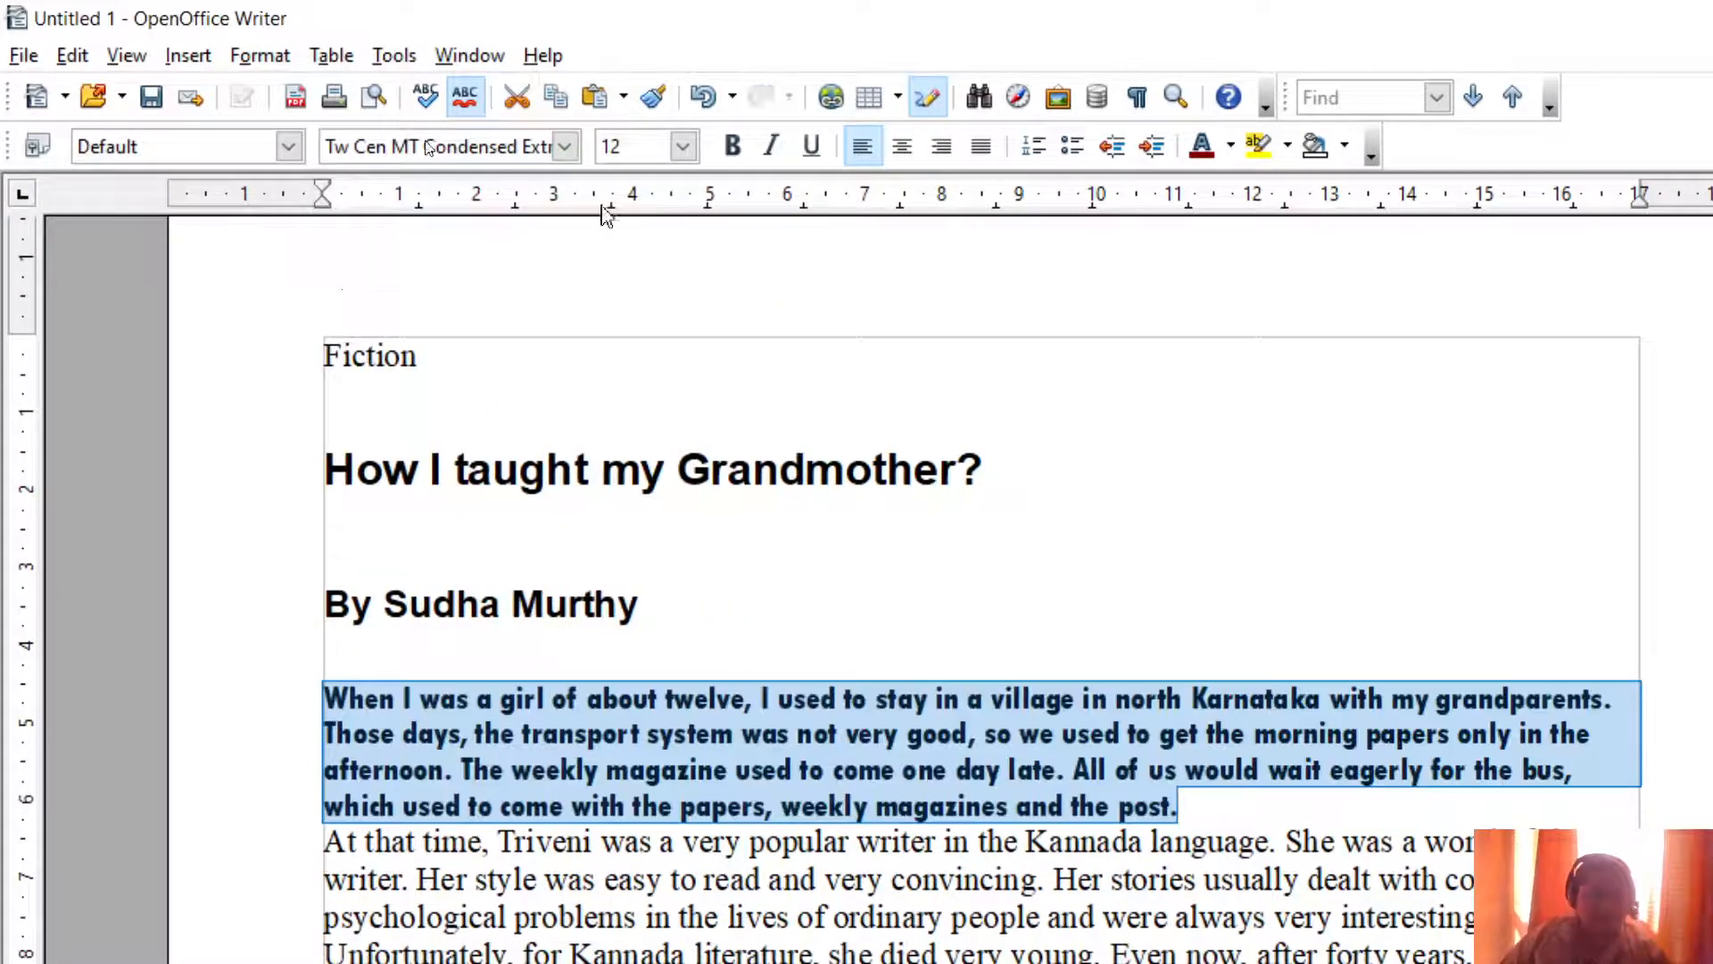
left_click(683, 146)
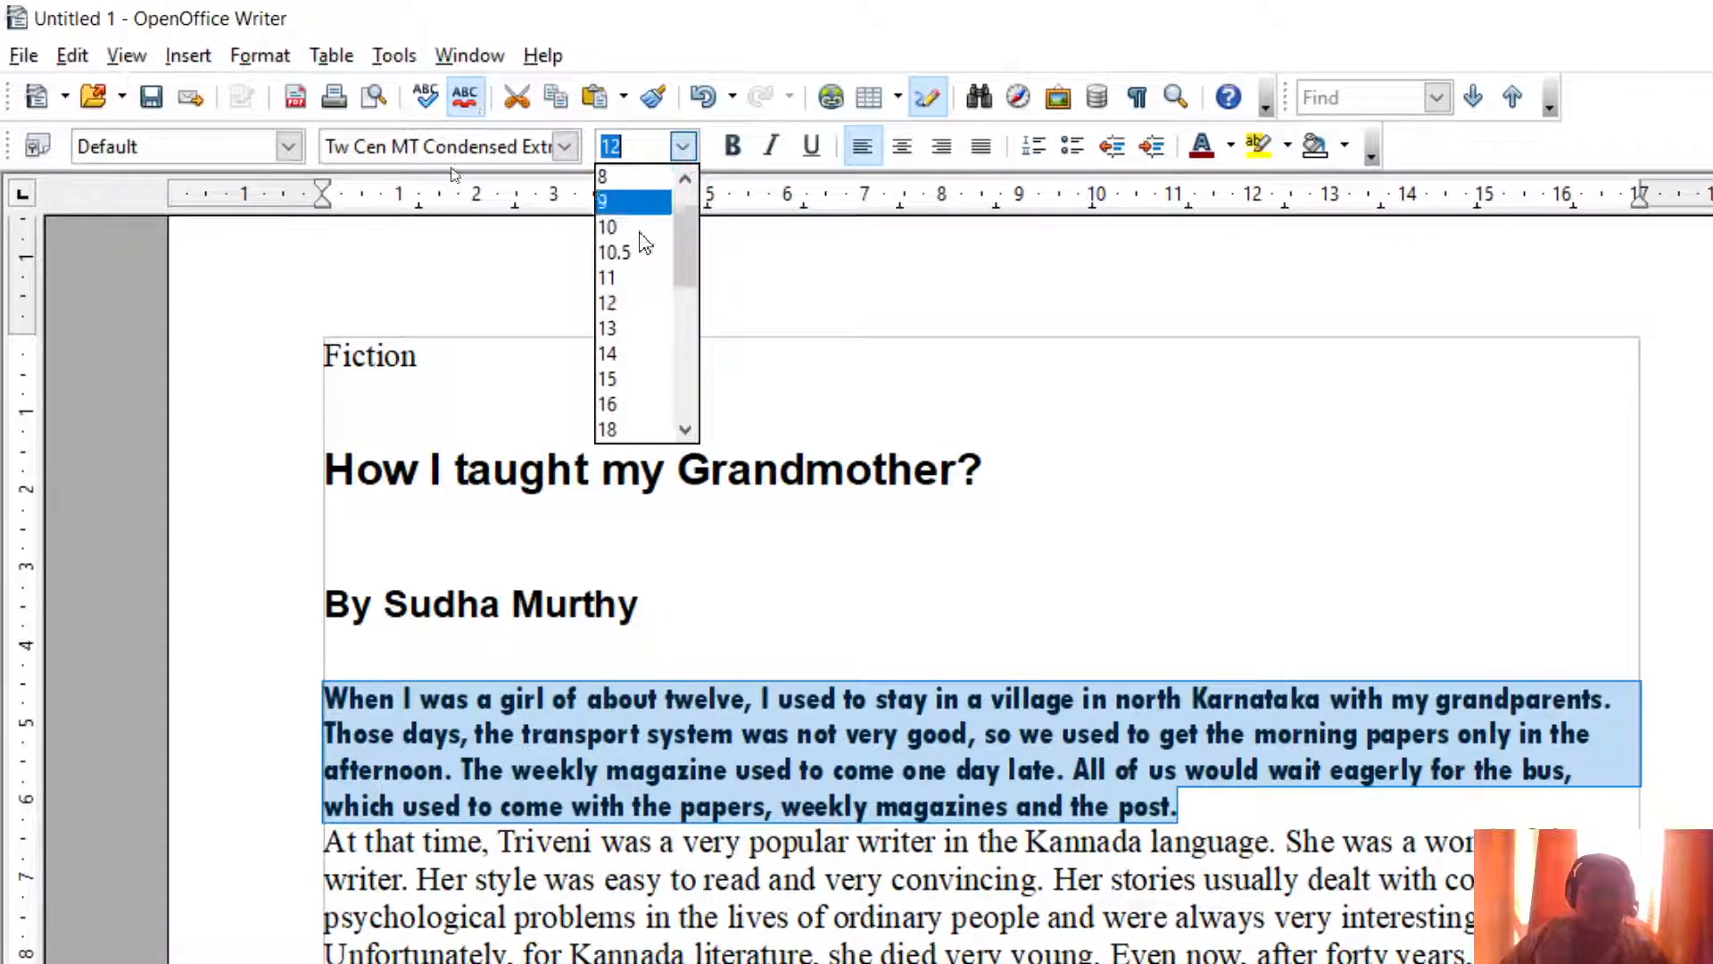
left_click(624, 329)
left_click(771, 147)
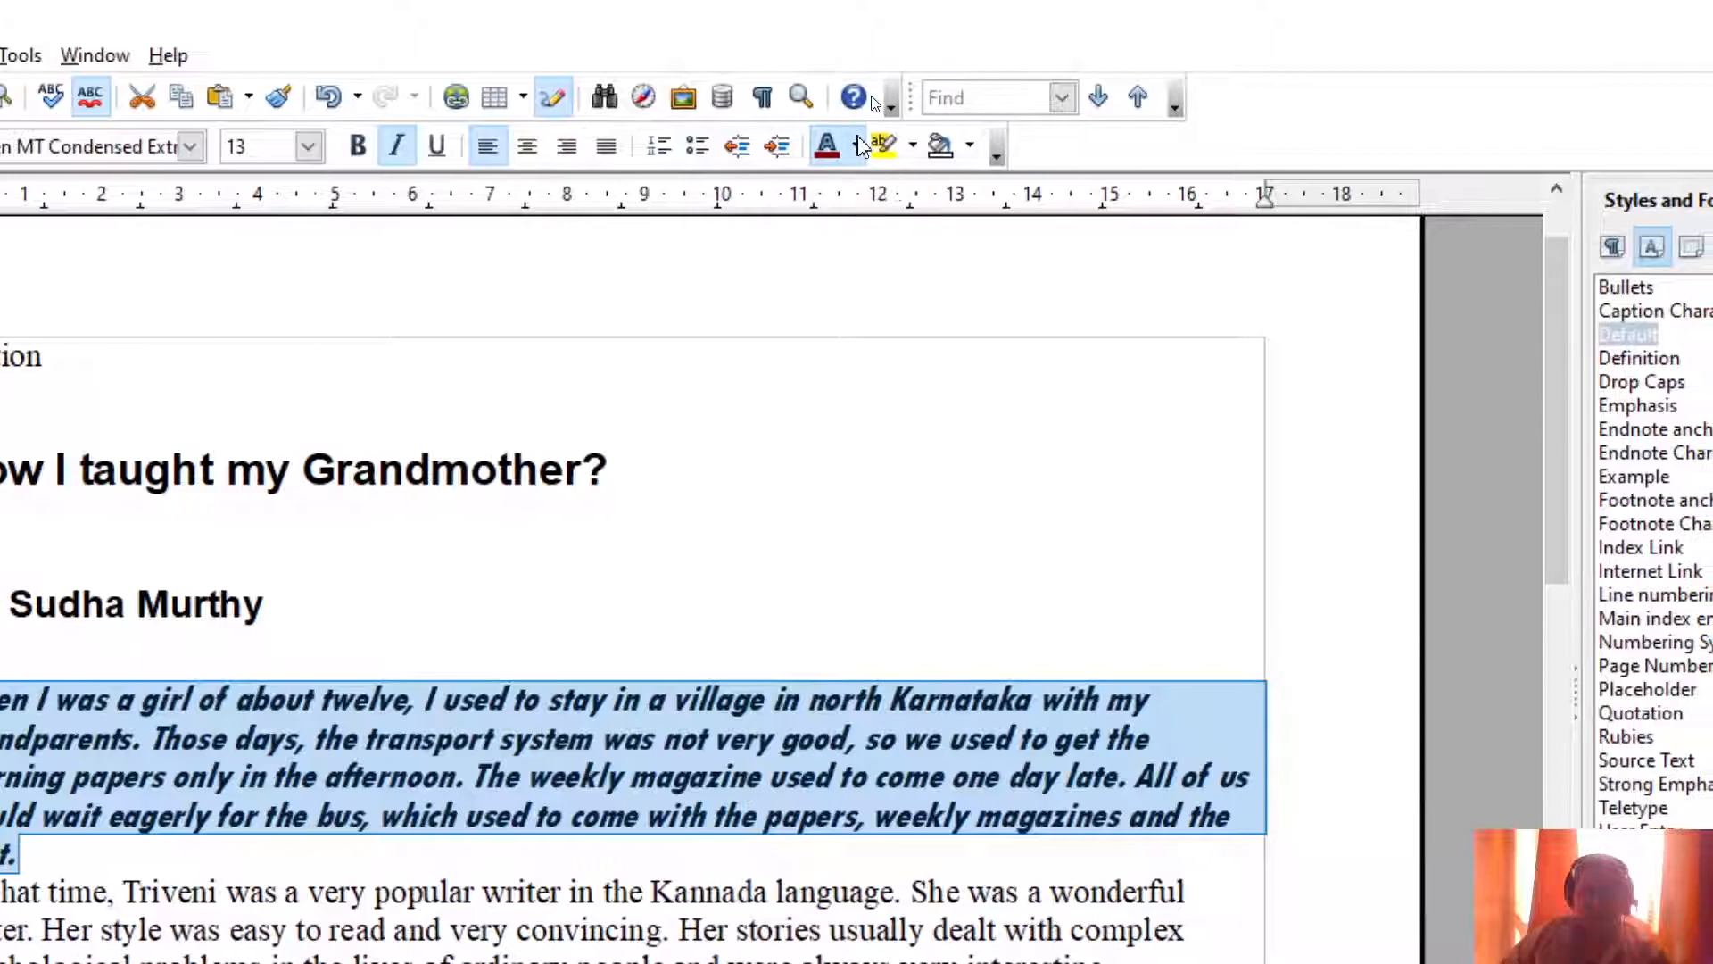
left_click(954, 146)
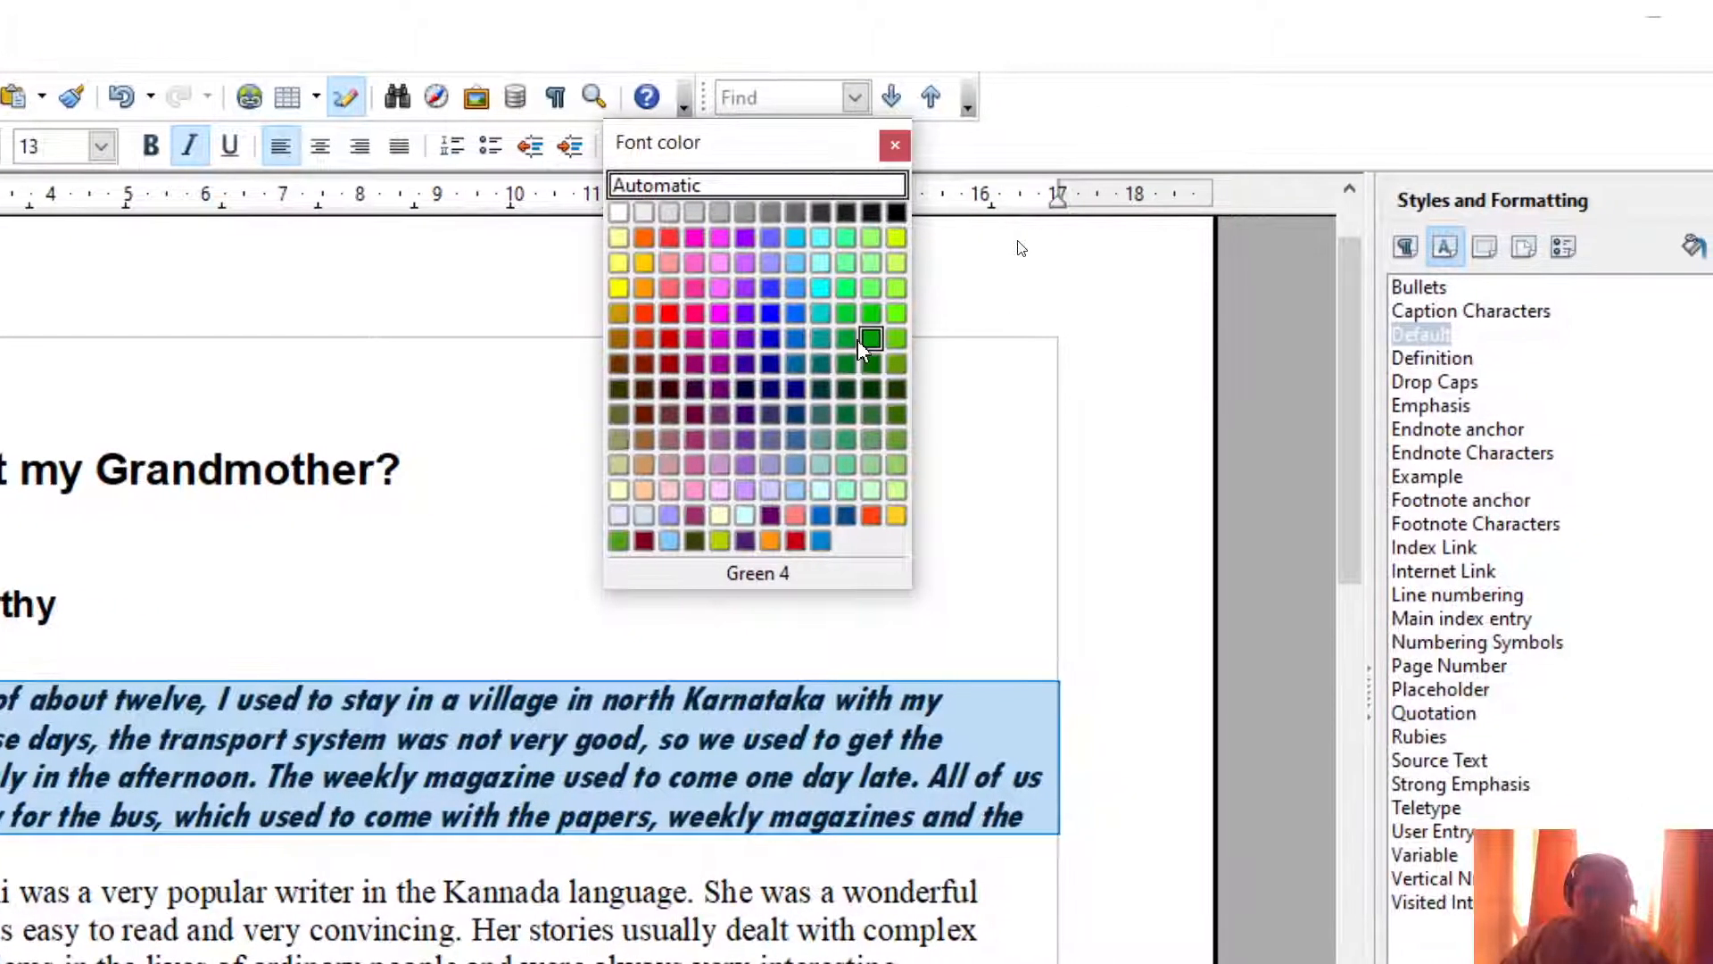
left_click(1019, 339)
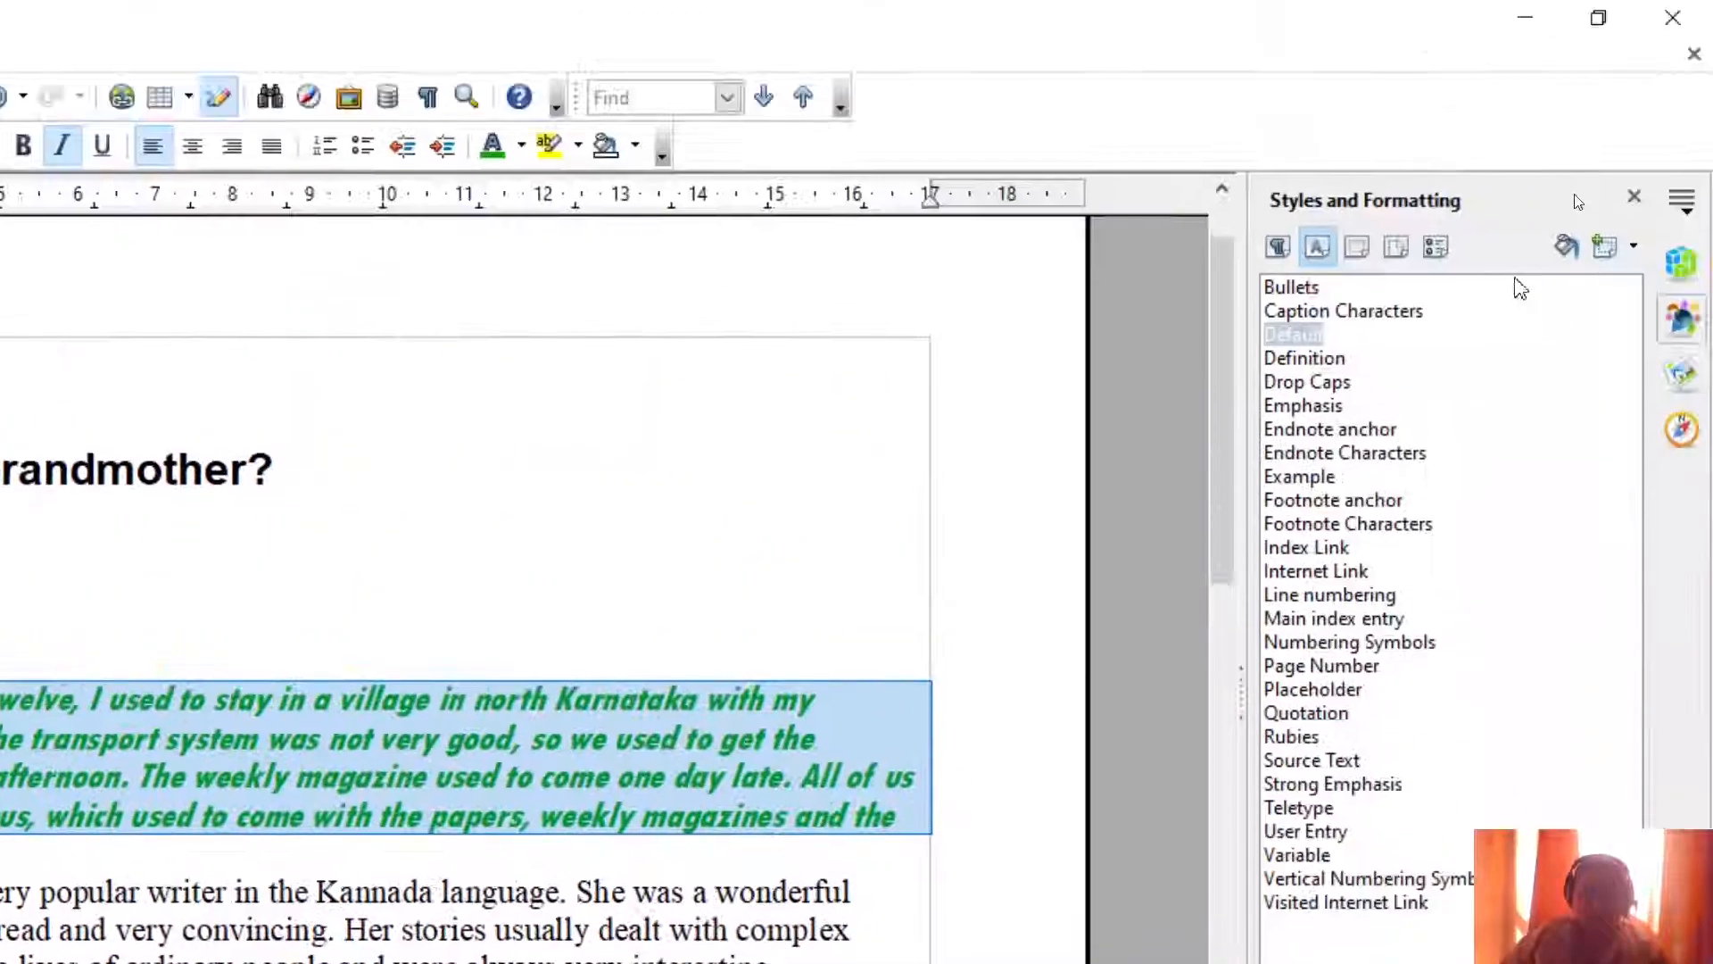
Step: Create a new character style named MyStyle from the selected paragraph's formatting
left_click(1636, 250)
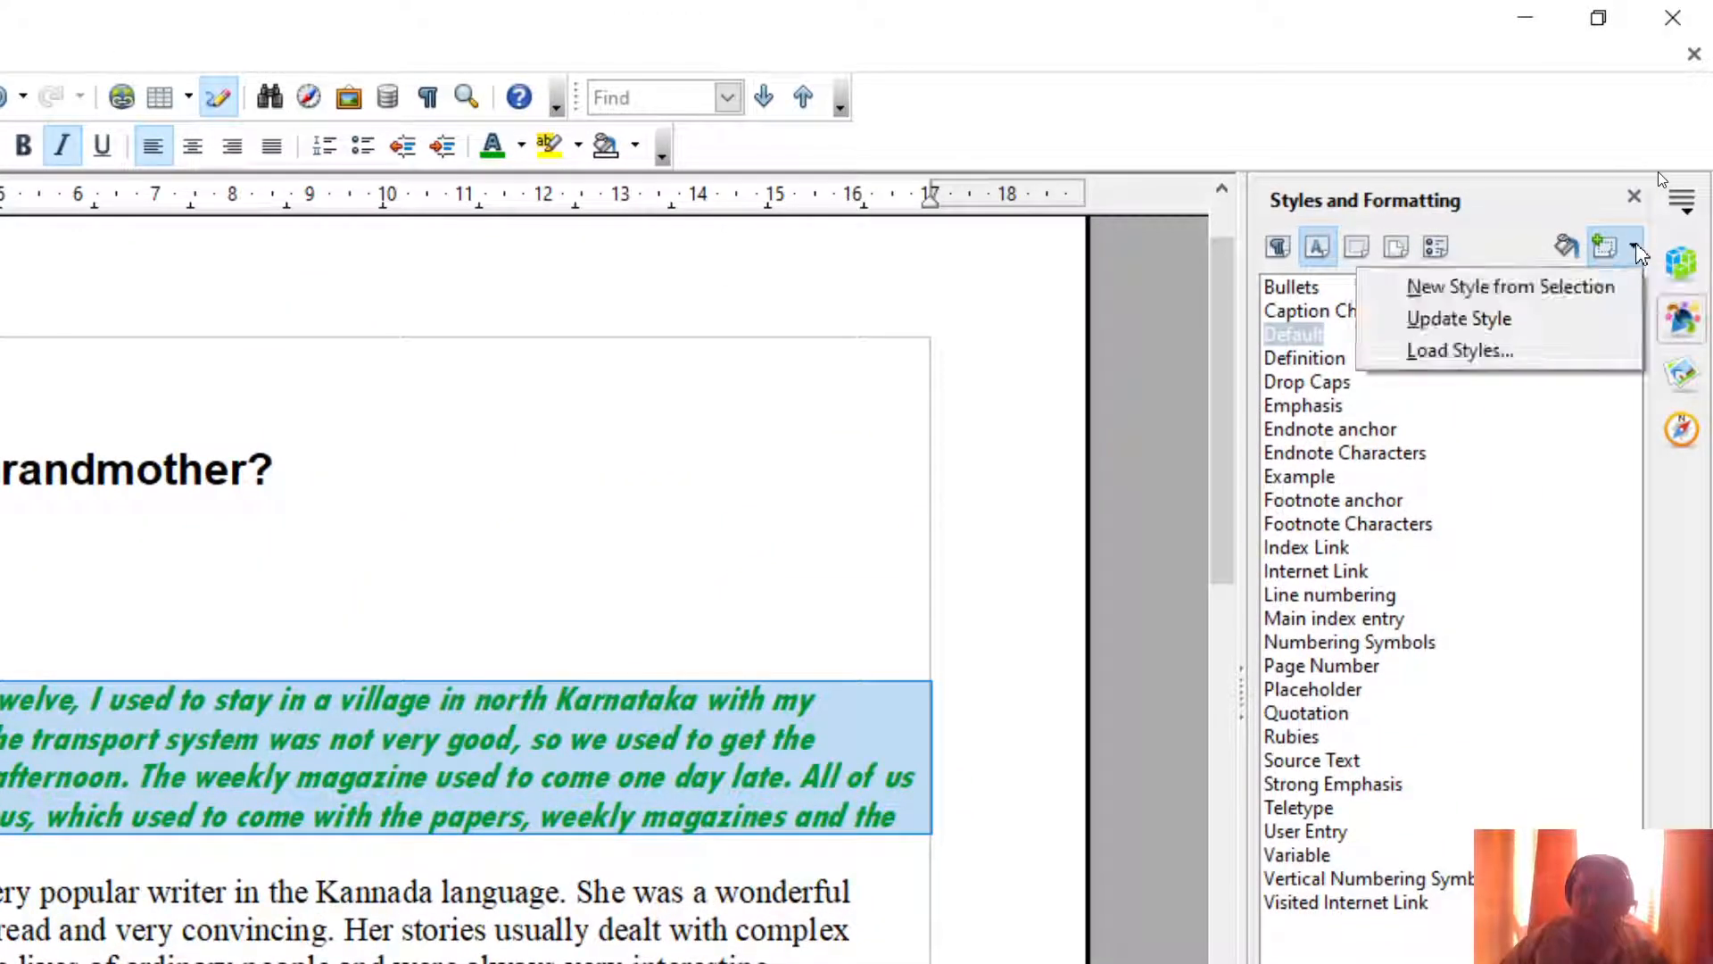
left_click(1604, 295)
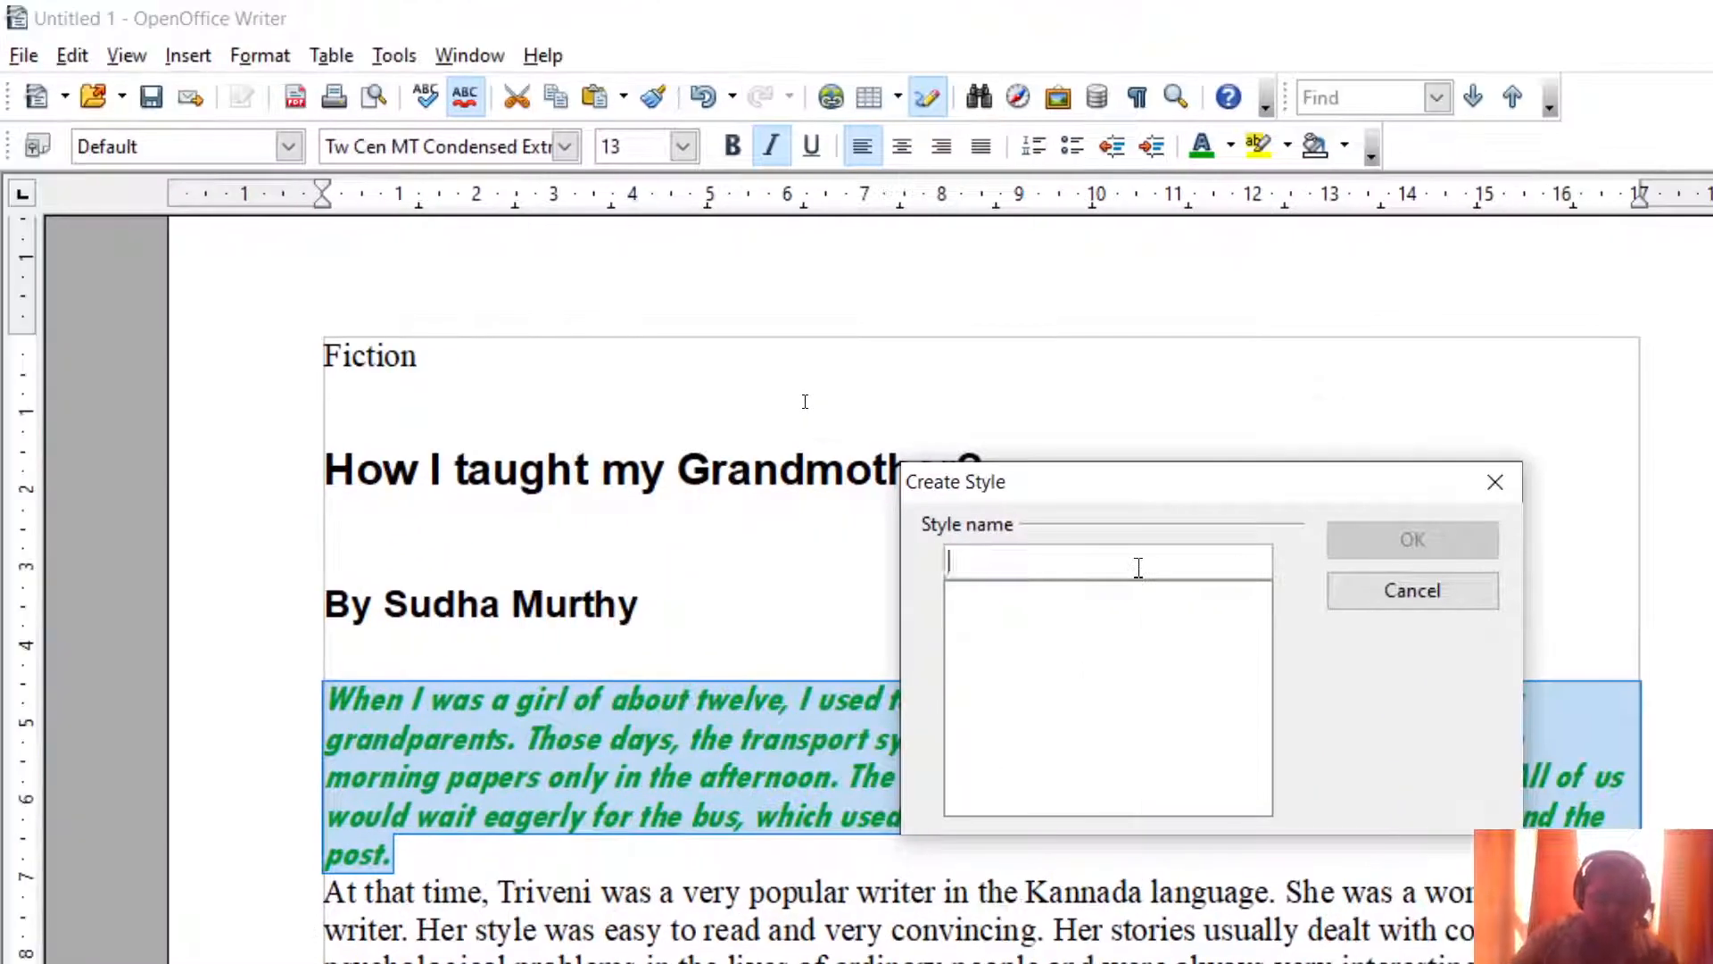
type("My")
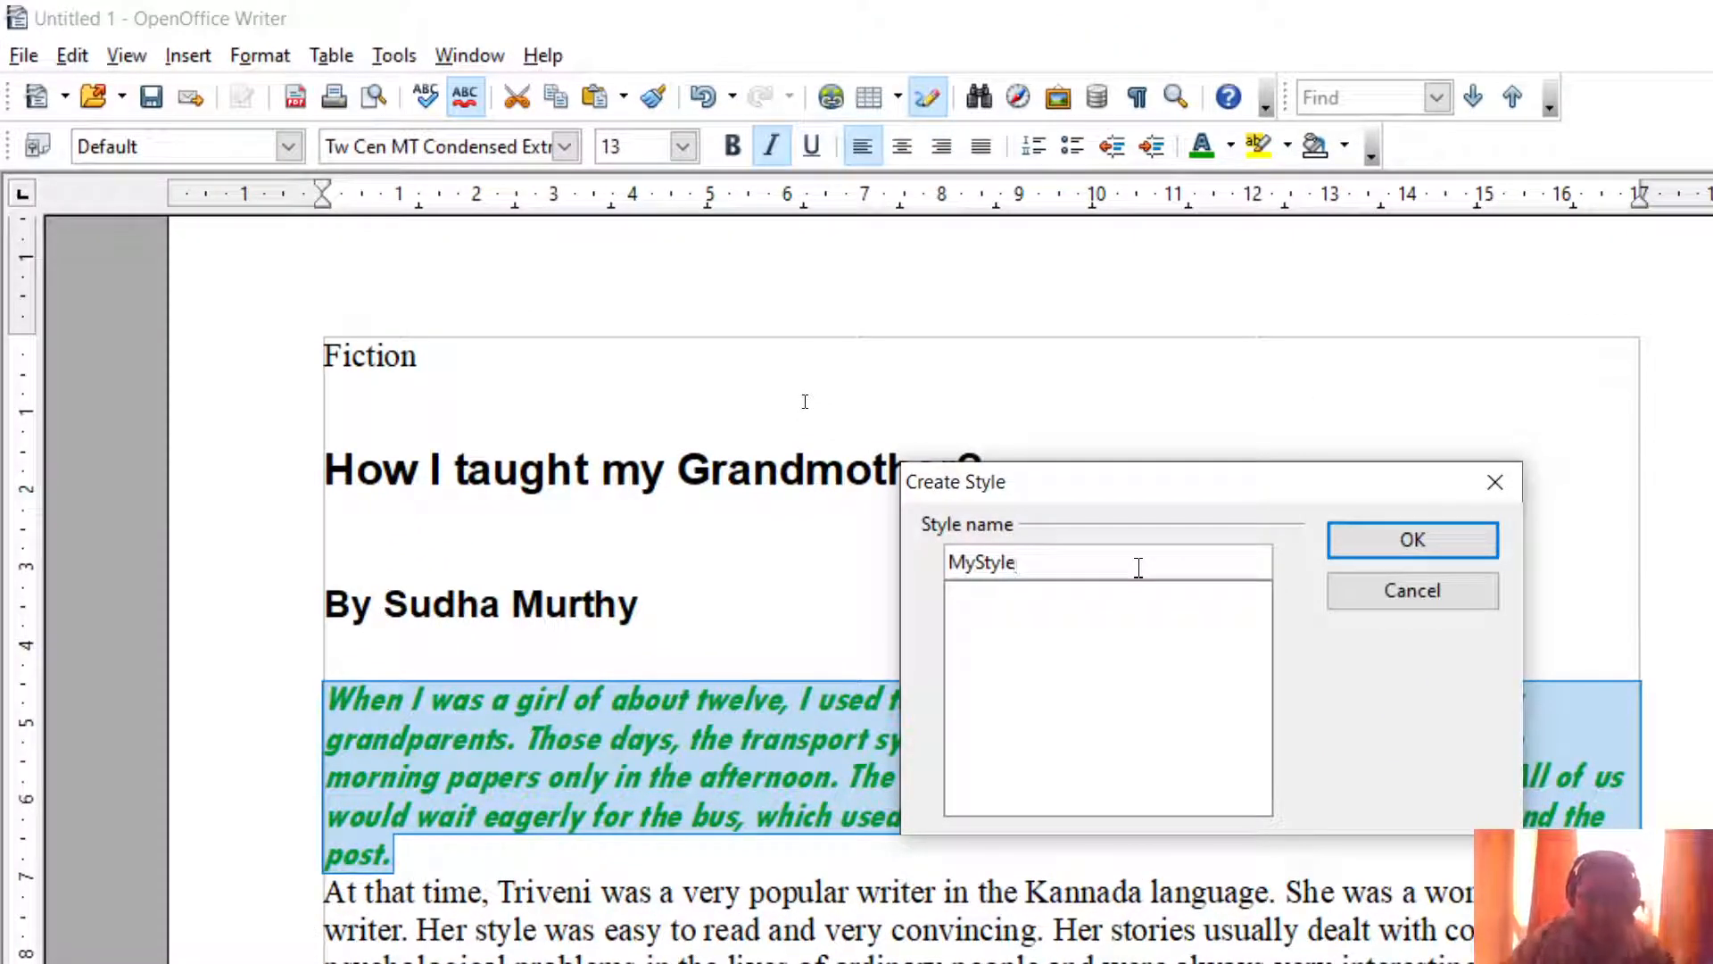
type("Style")
left_click(1413, 540)
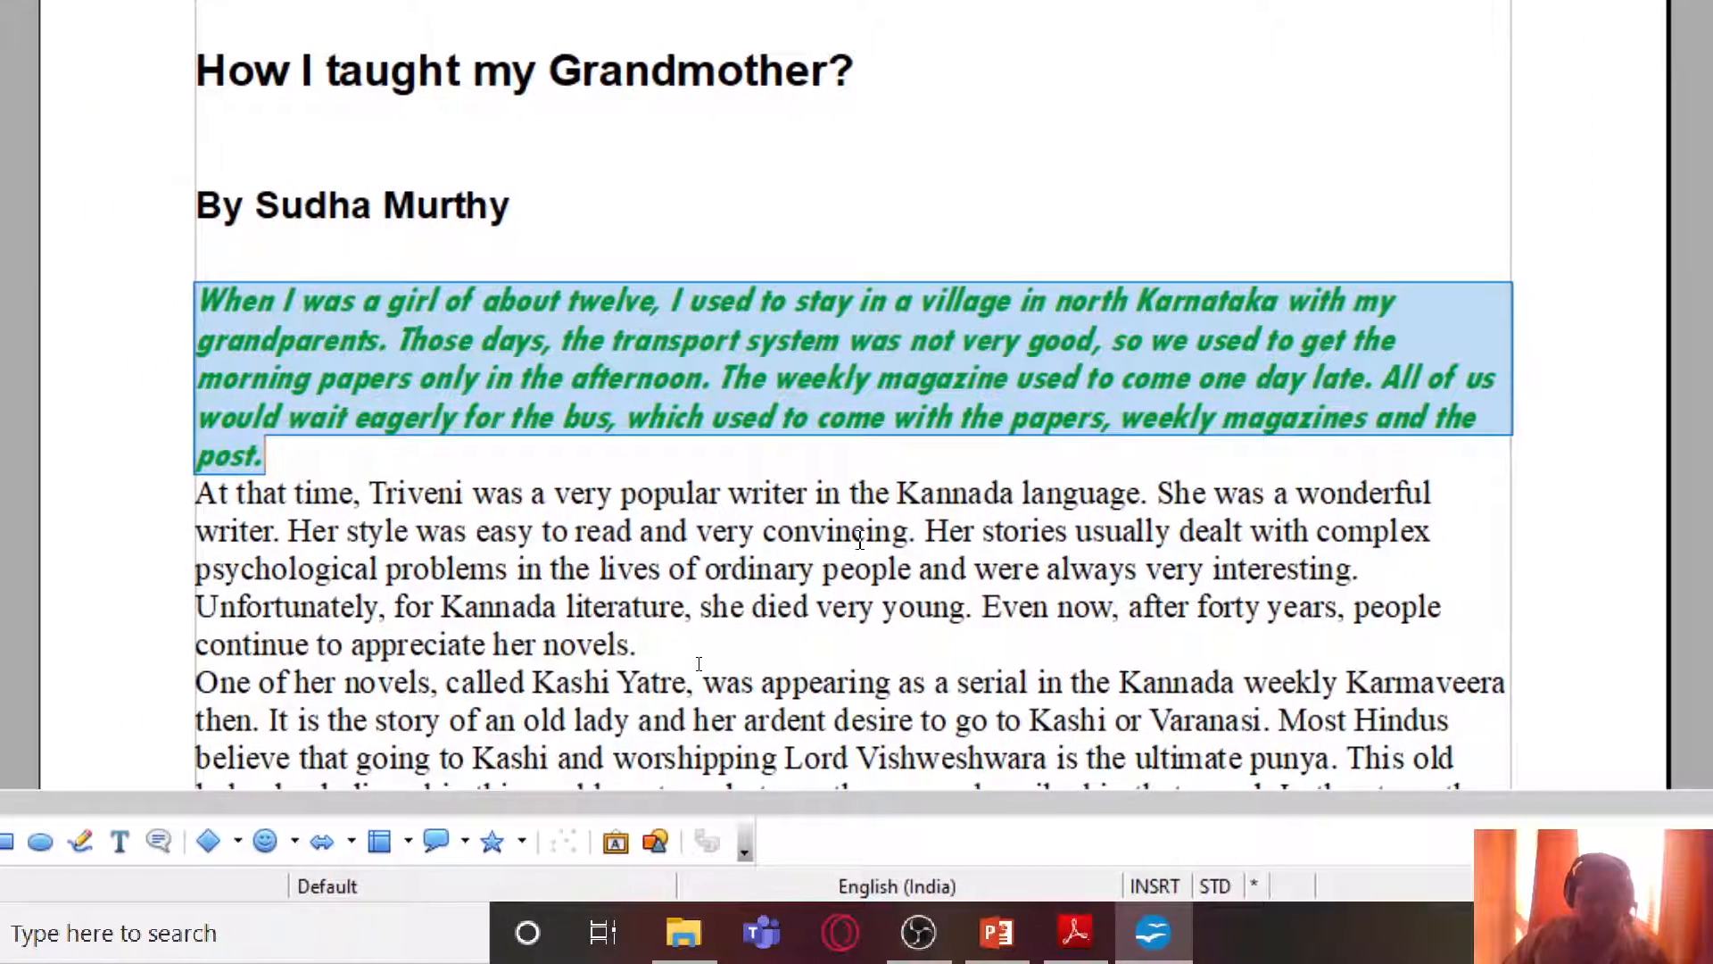
Step: Apply the MyStyle character style to the word "convincing" in the second paragraph and undo it
left_click(859, 537)
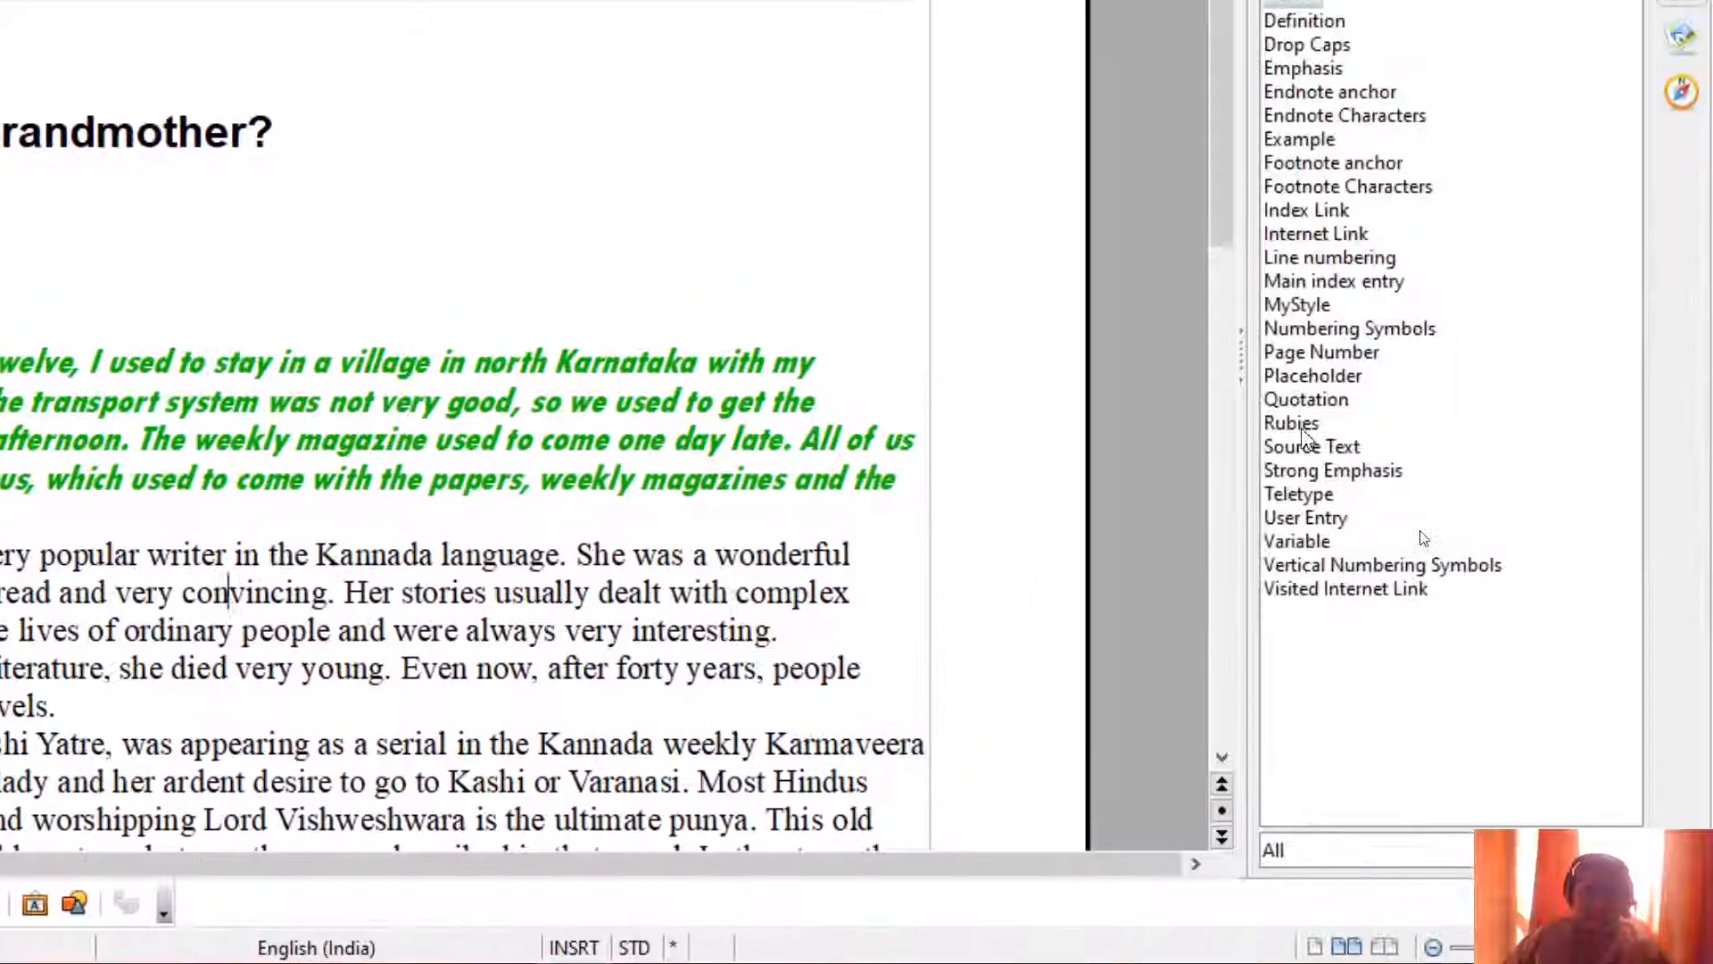
double_click(1299, 477)
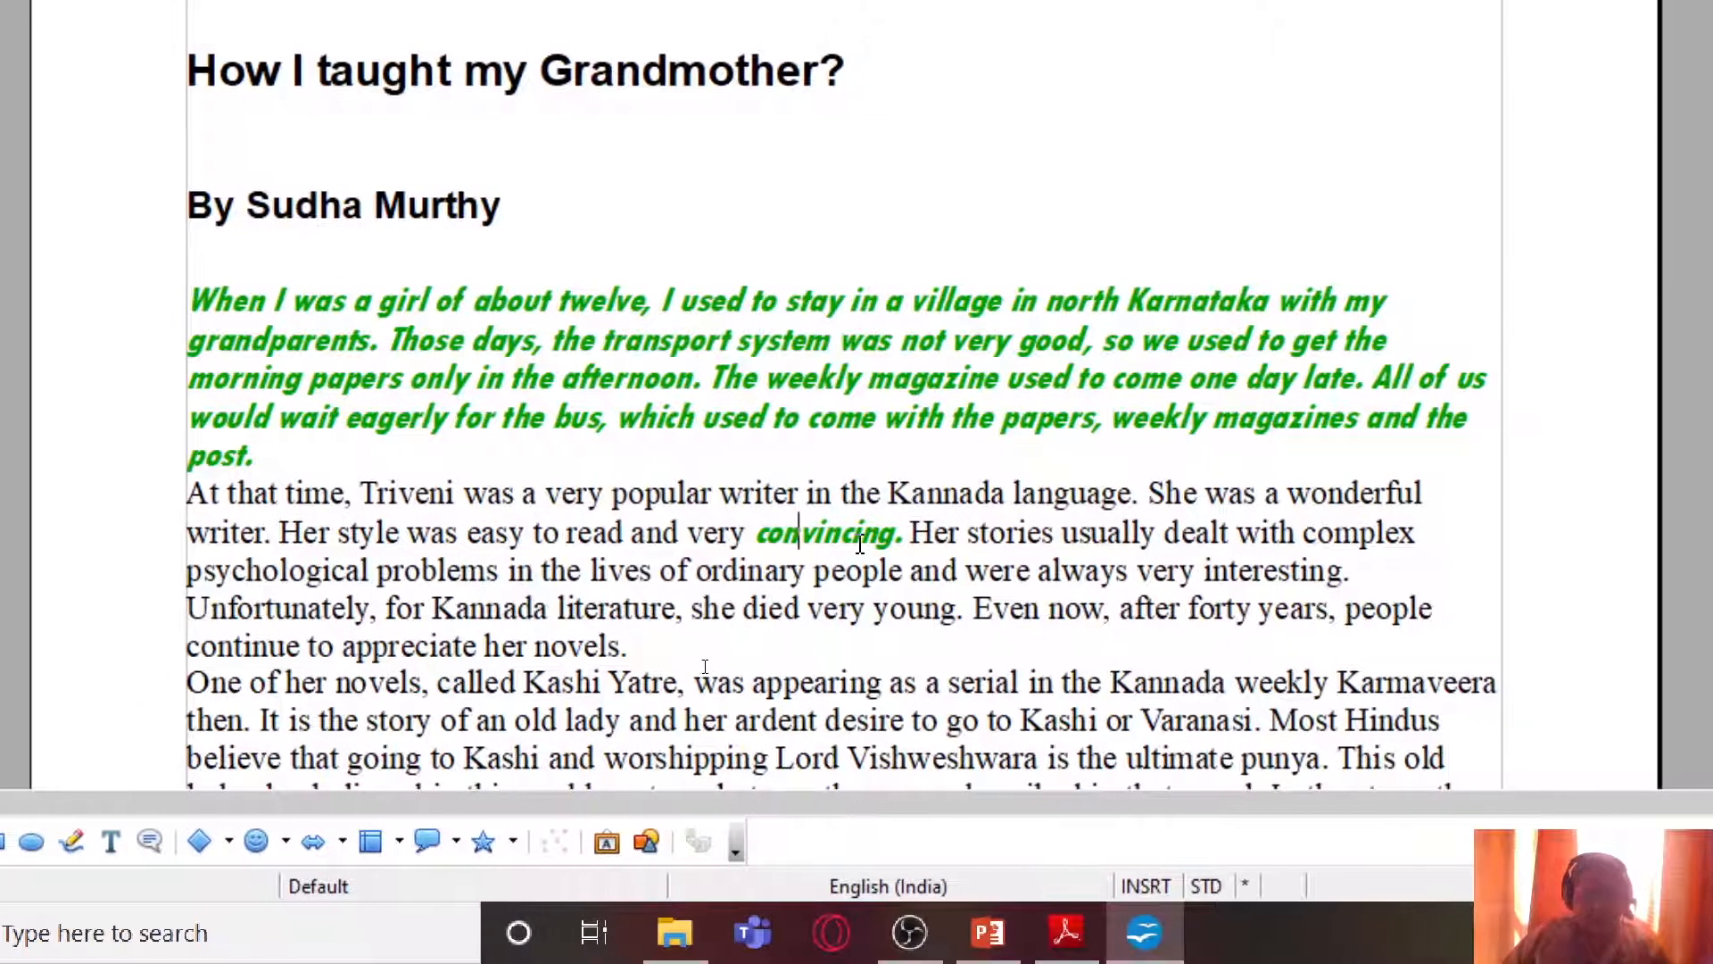
key("ctrl+z")
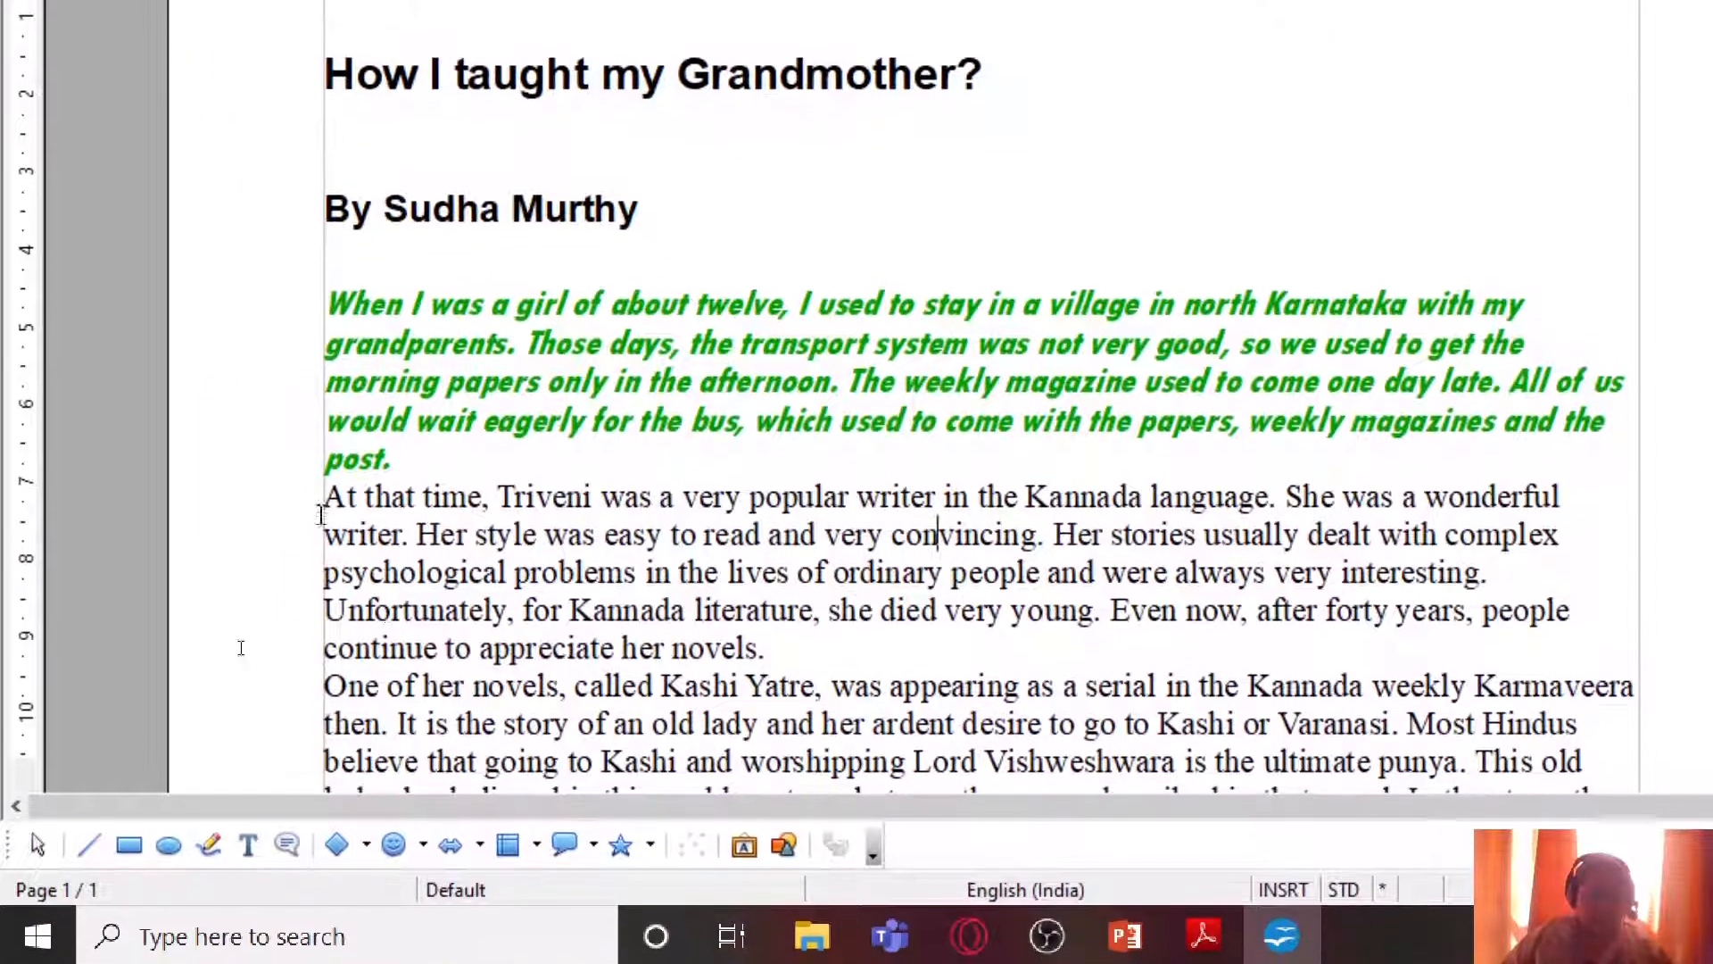
Step: Apply MyStyle to the second paragraph's first two sentences, ending at "writer.", and place the cursor after the document's last paragraph
left_click_drag(357, 496, 399, 525)
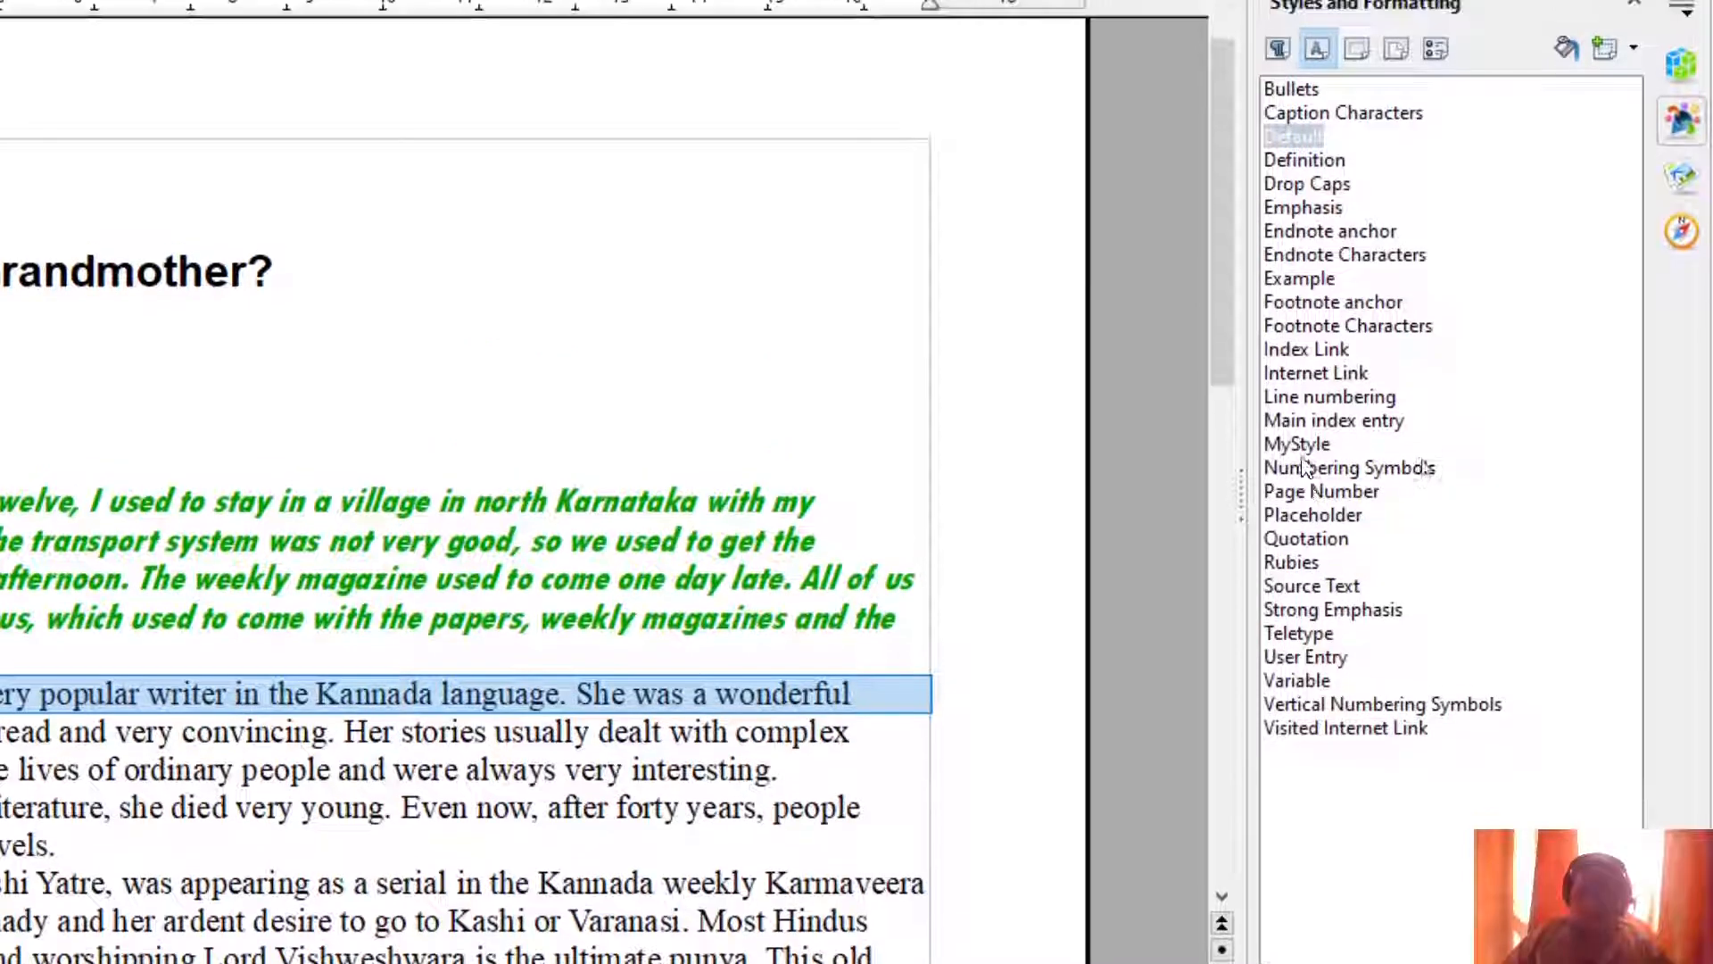
double_click(1301, 480)
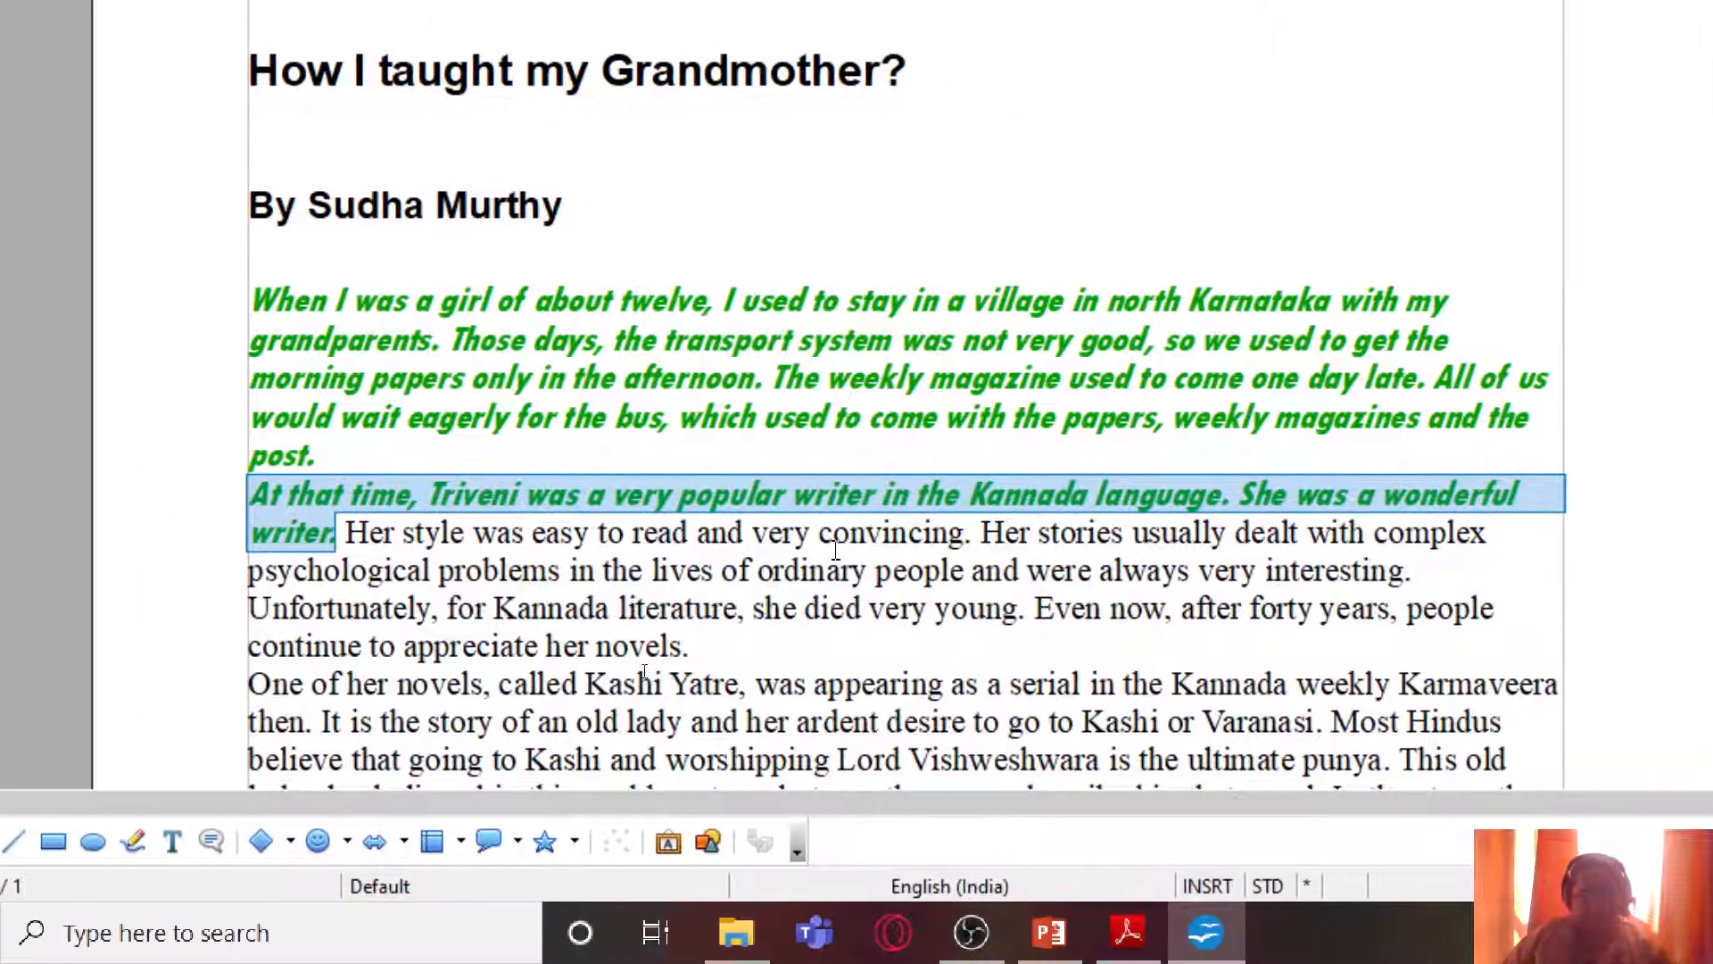
scroll(393, 711, "down", 5)
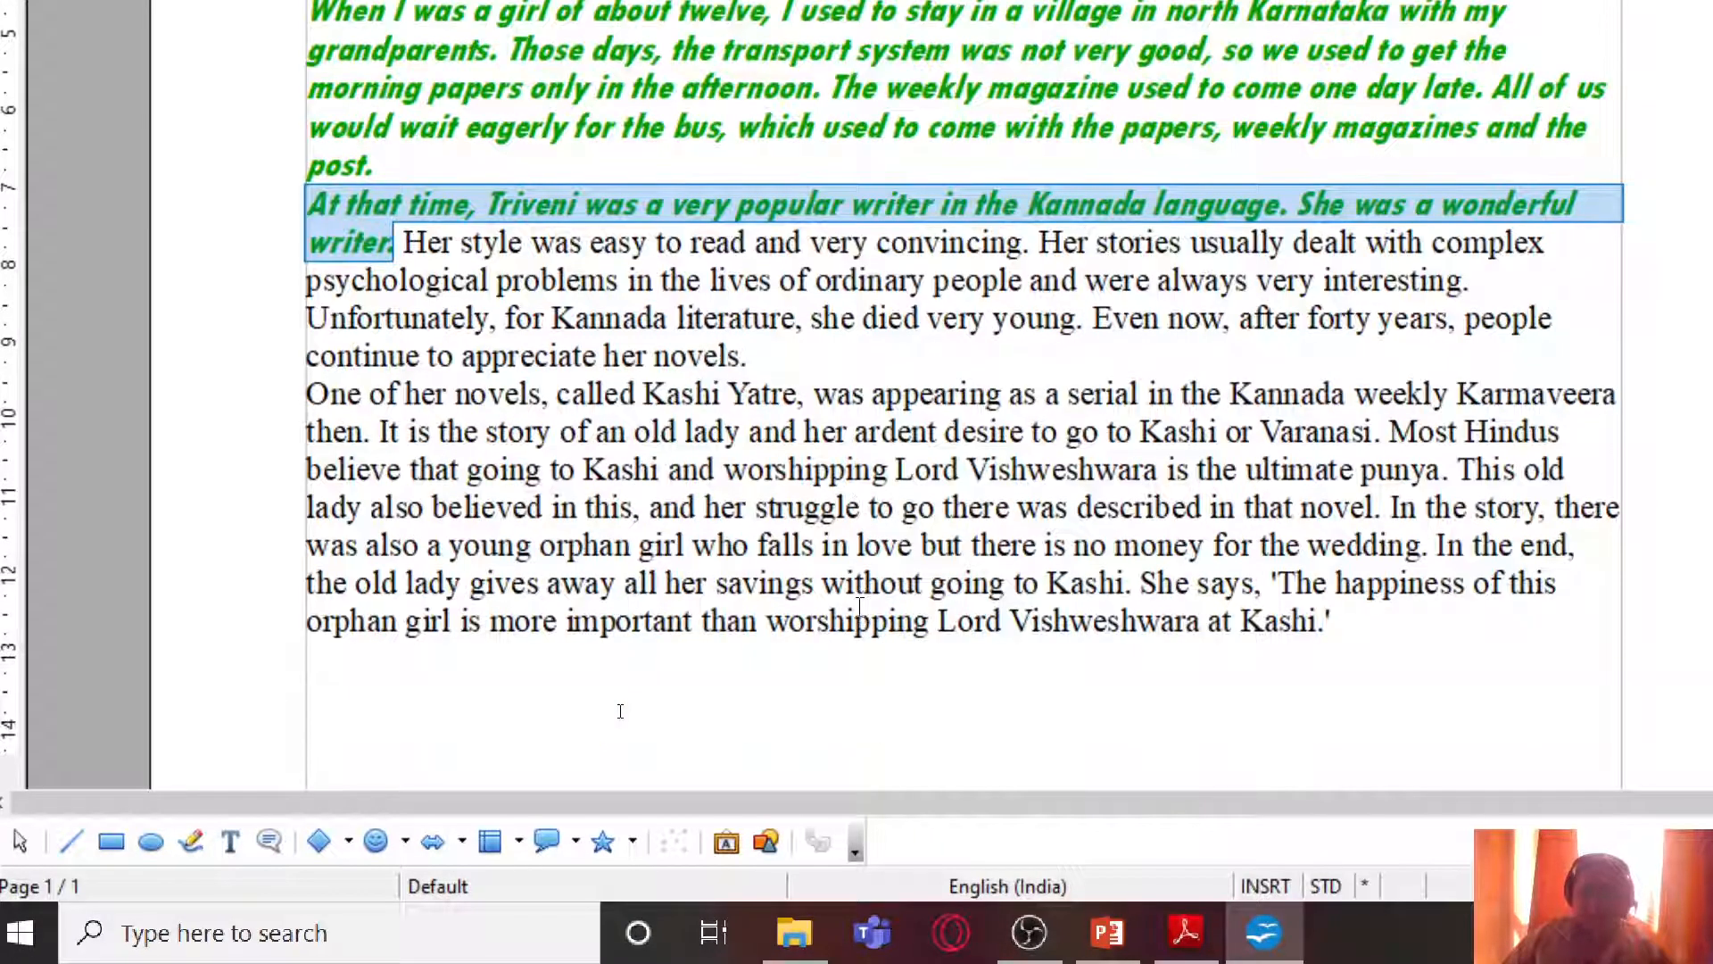
left_click(541, 693)
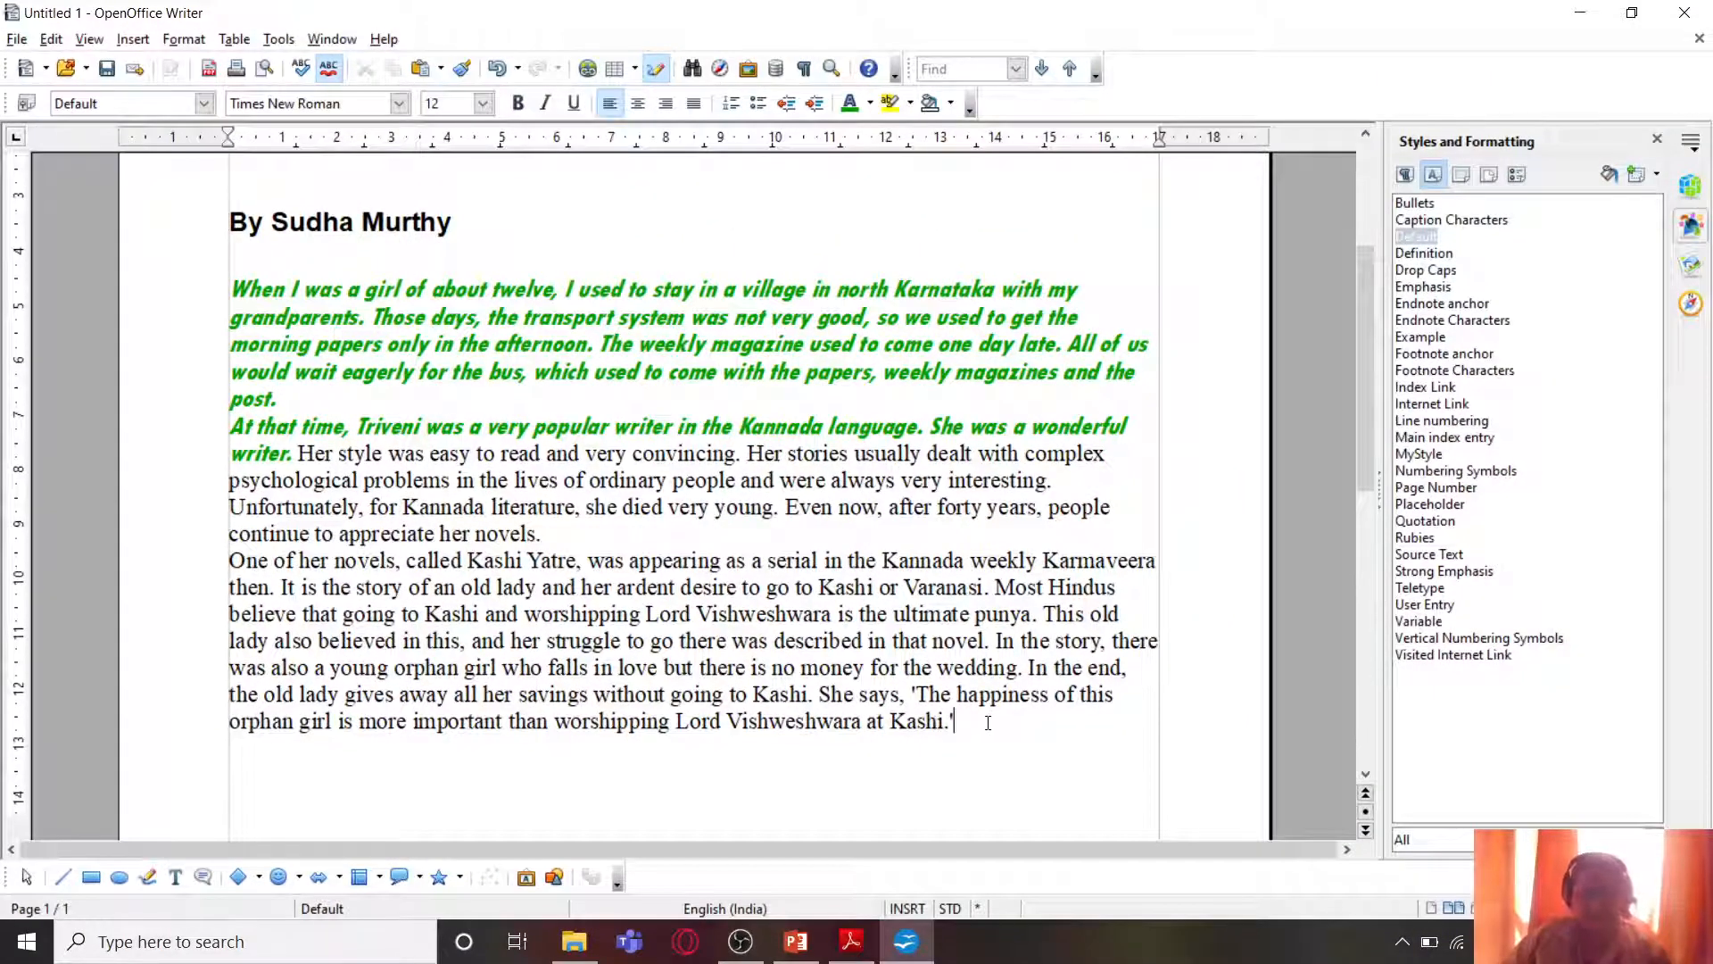
Step: Switch to Adobe Reader, copy paragraphs 4 to 6 of the story, ending at "for a week.", and return to OpenOffice Writer
left_click(850, 941)
left_click_drag(554, 432, 1084, 676)
scroll(1067, 695, "down", 5)
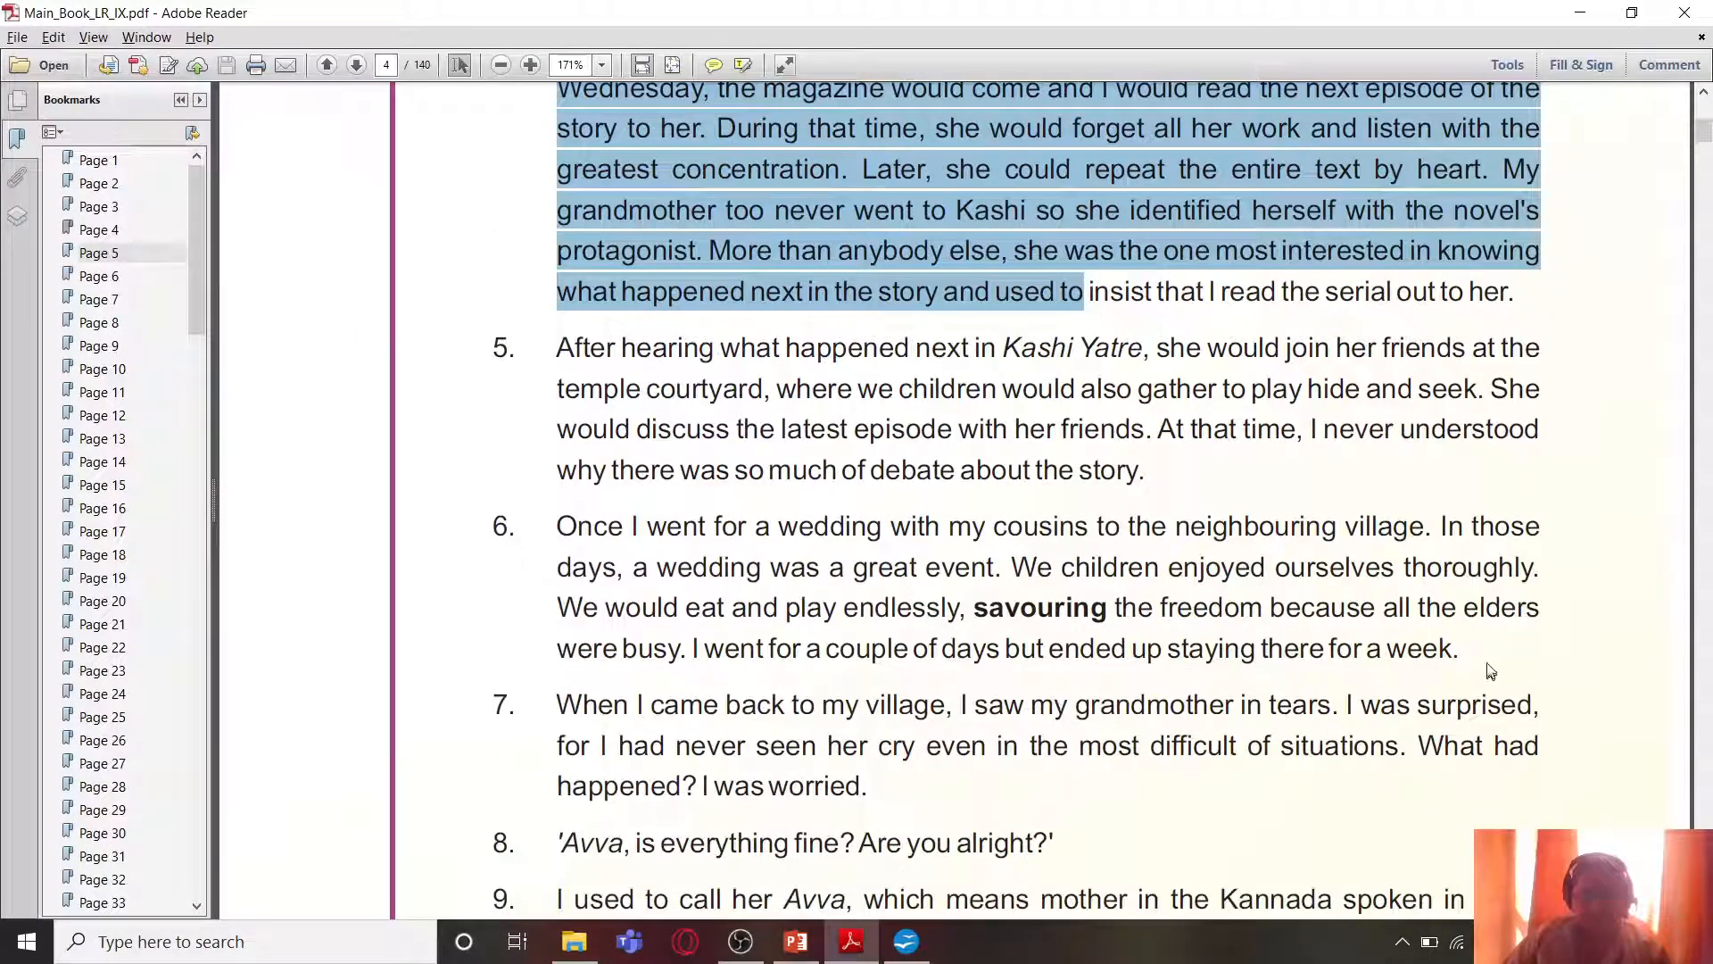
left_click(1469, 641, "shift")
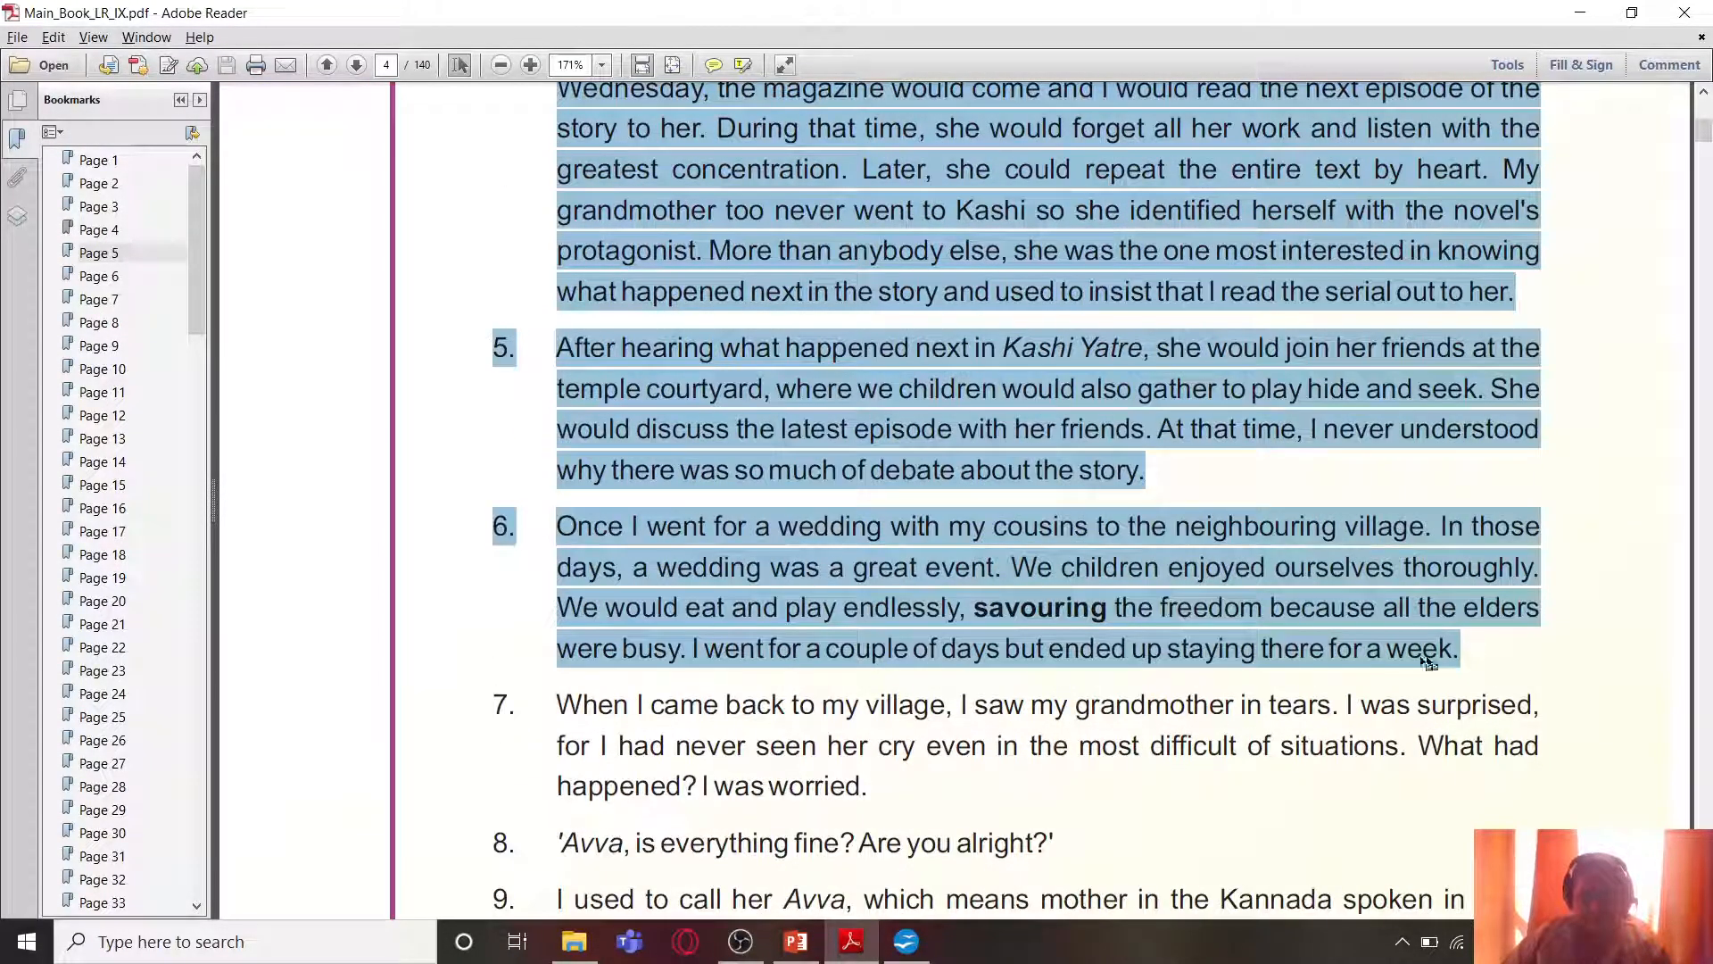
left_click(814, 944)
left_click(905, 942)
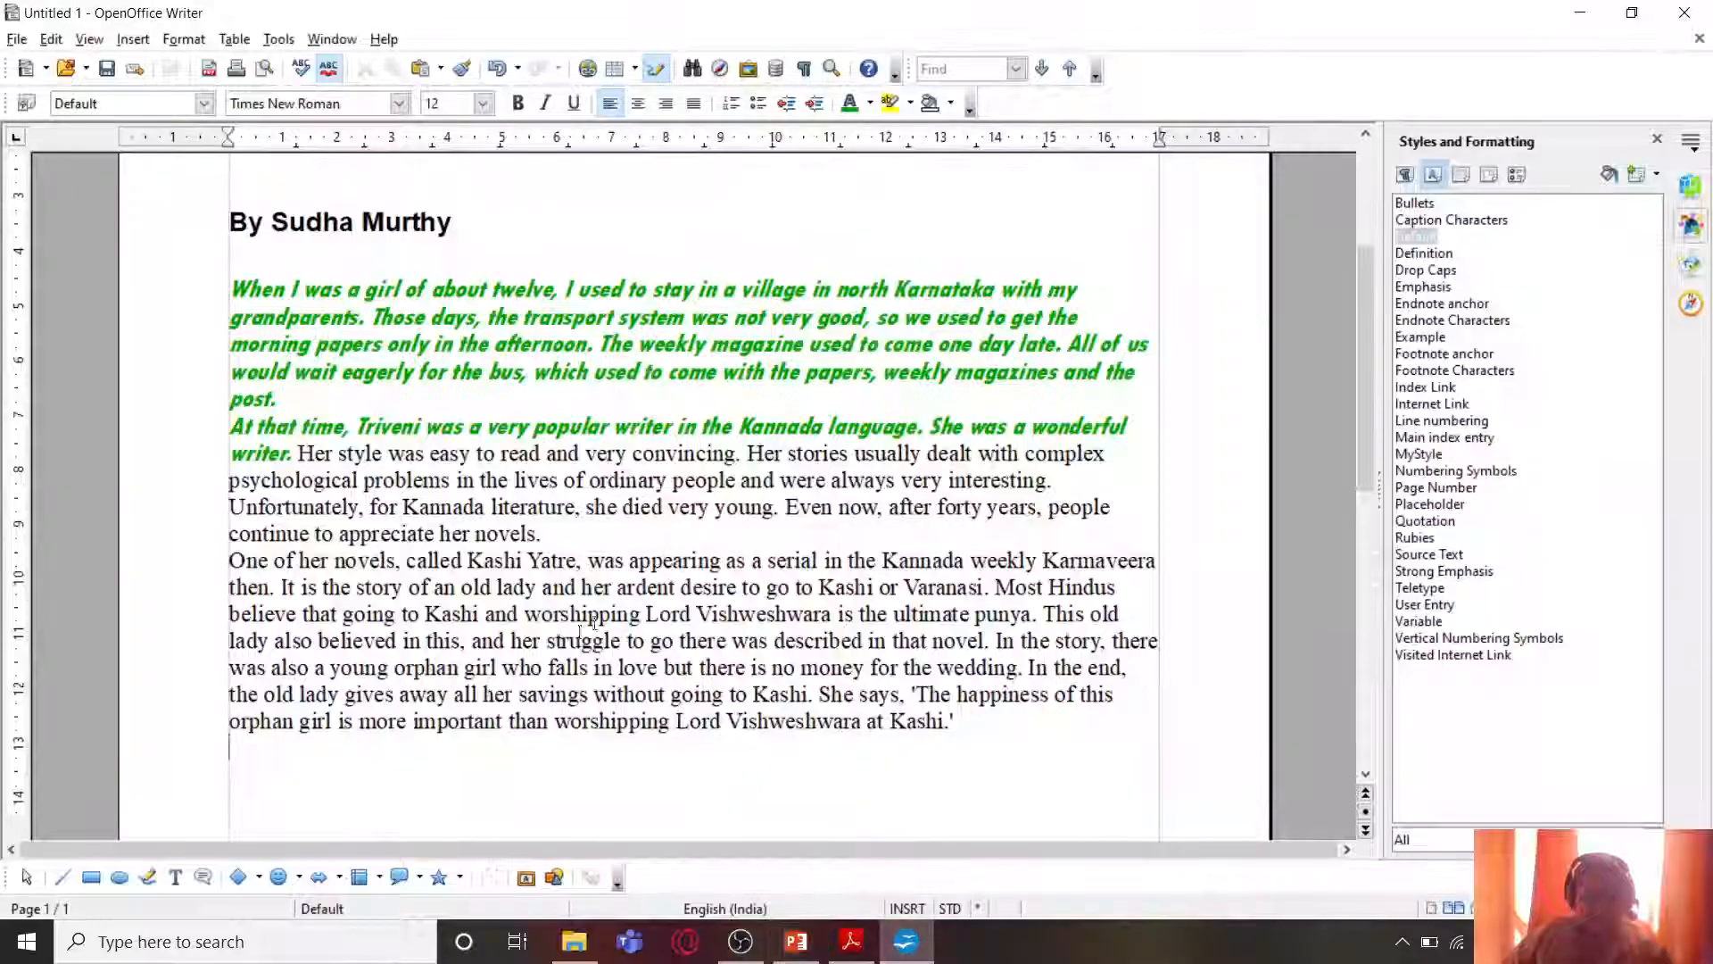
Step: Insert the copied paragraphs below the last paragraph using Paste Special
left_click(52, 40)
left_click(89, 214)
left_click(1129, 358)
Step: Remove the line breaks within the pasted "My grandmother" paragraph so it flows continuously to "the serial out to her."
scroll(789, 564, "up", 3)
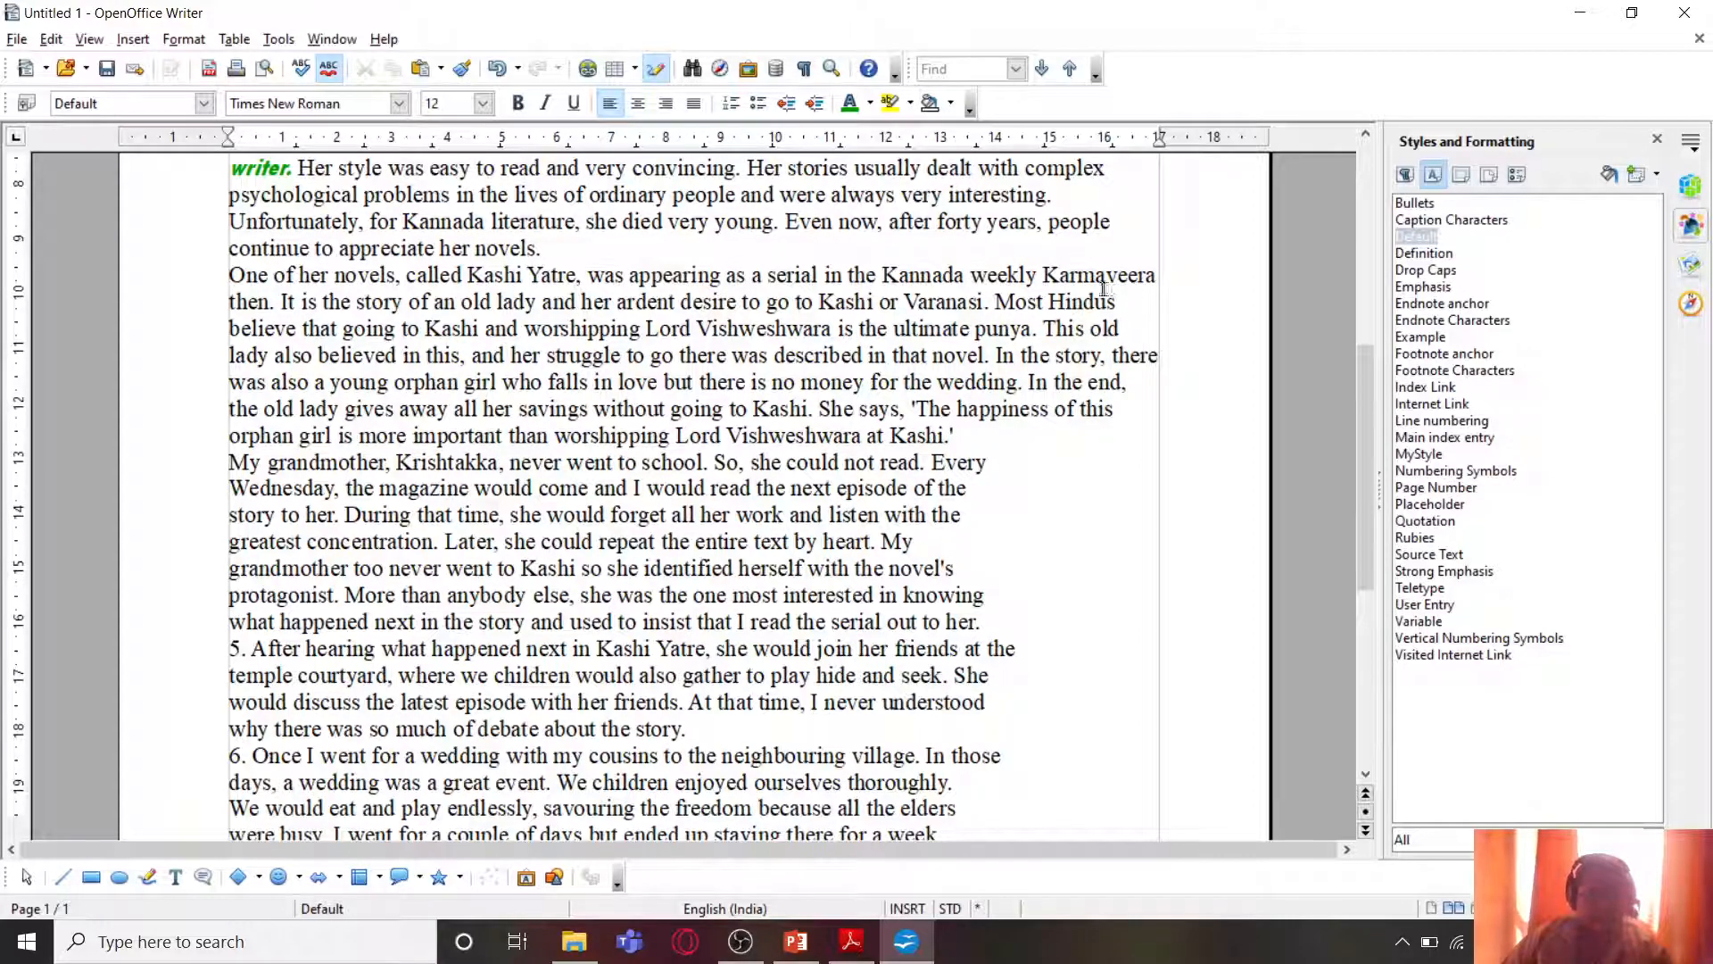
scroll(685, 297, "up", 3)
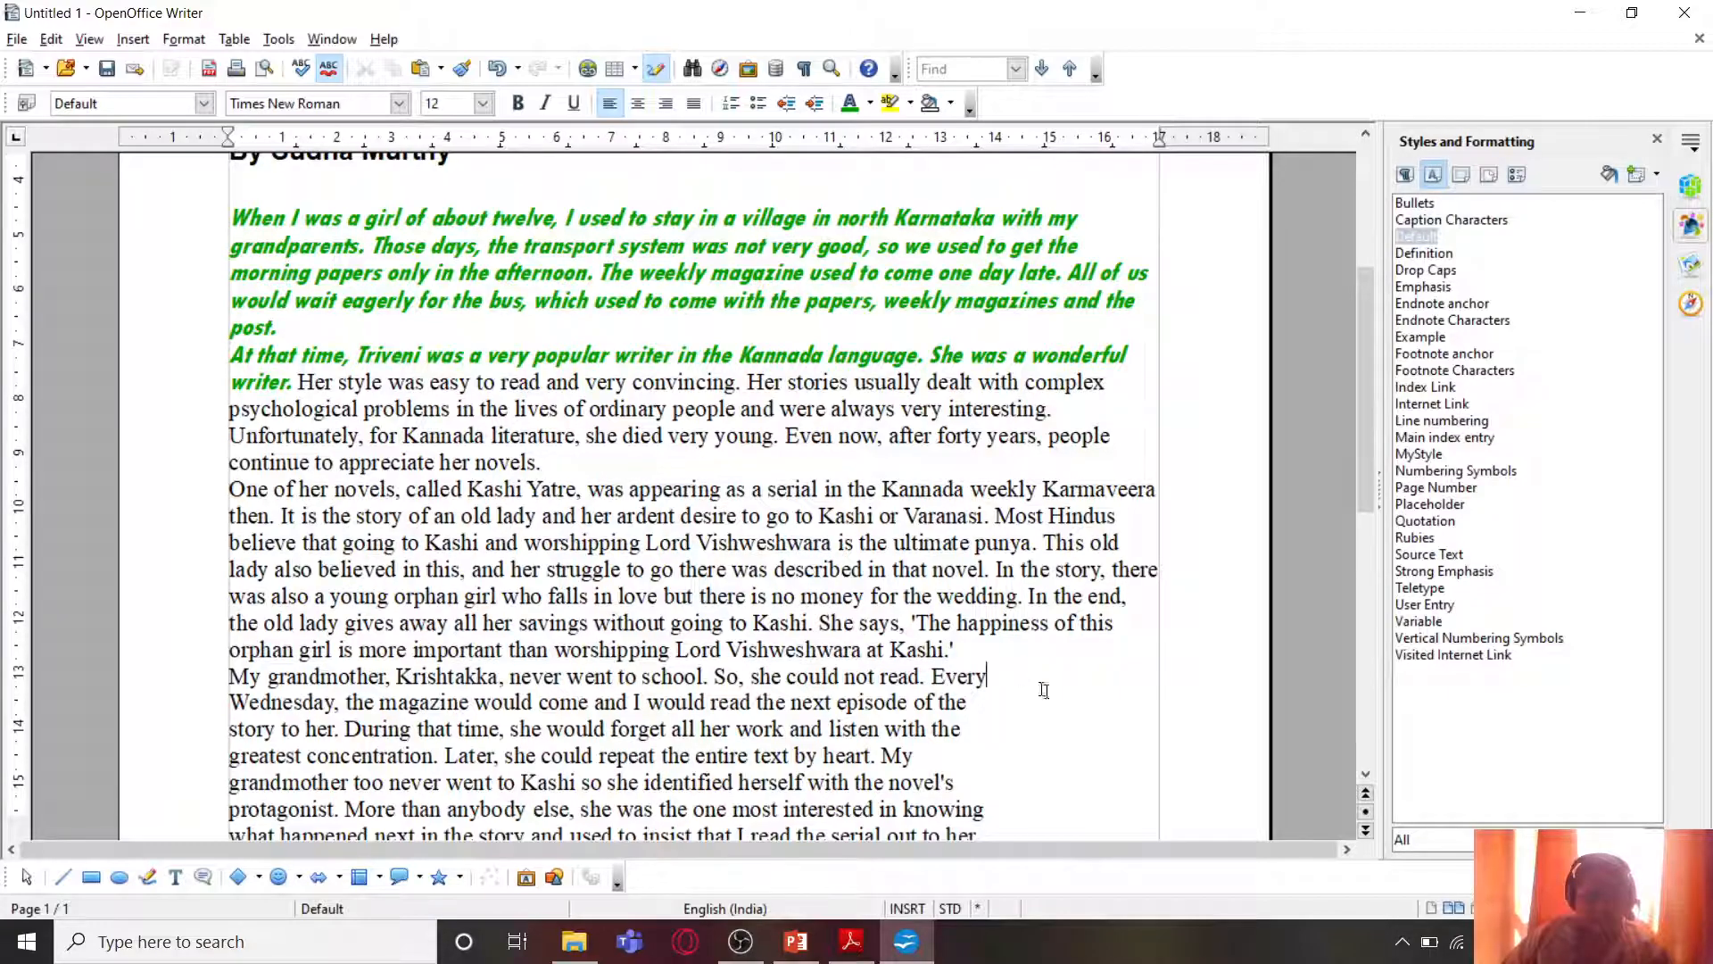
key("Delete")
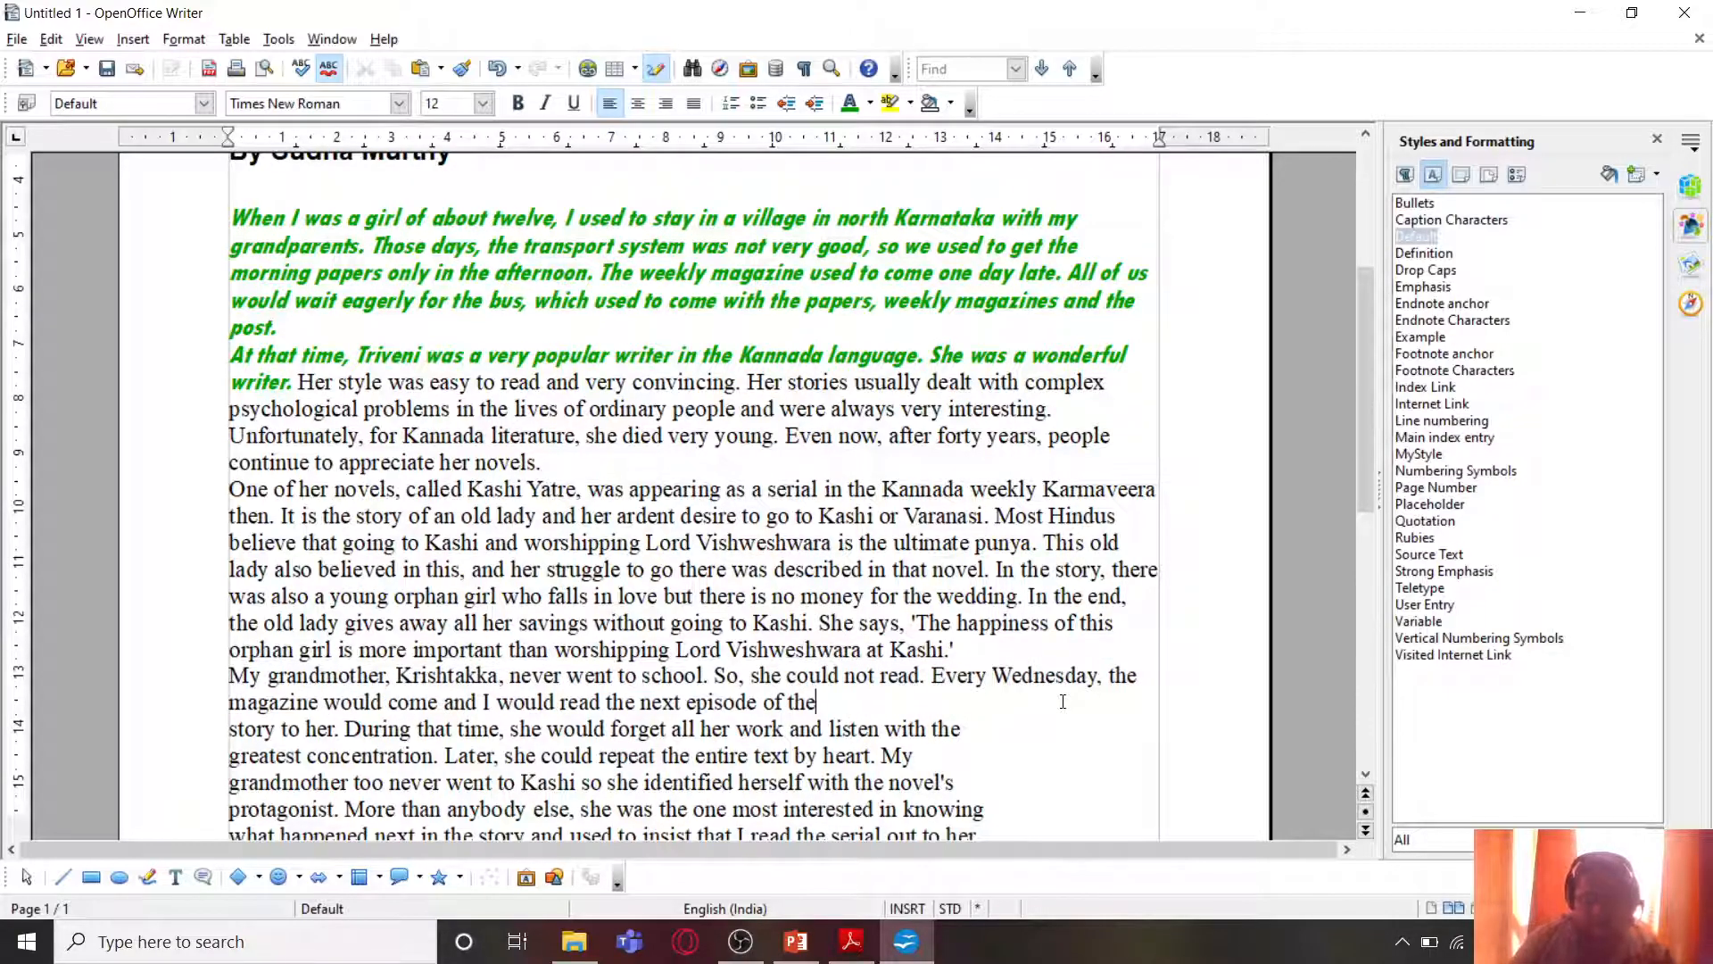
key("Delete")
key("Delete")
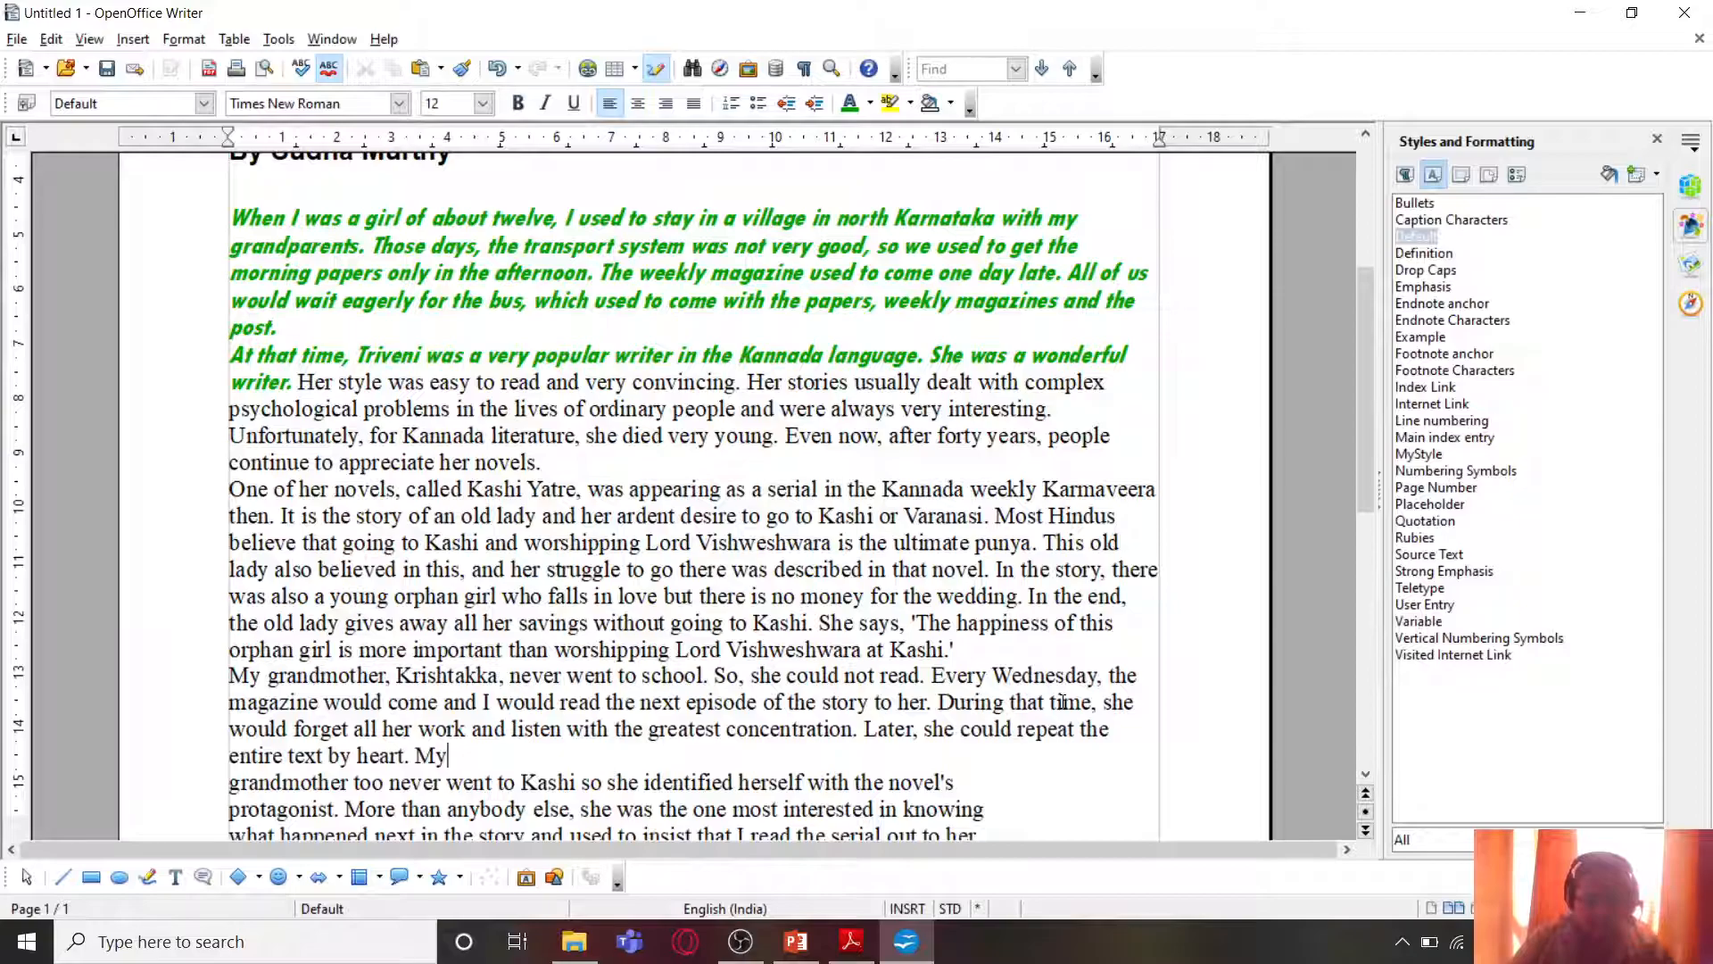
key("Delete")
key("Down")
key("Delete")
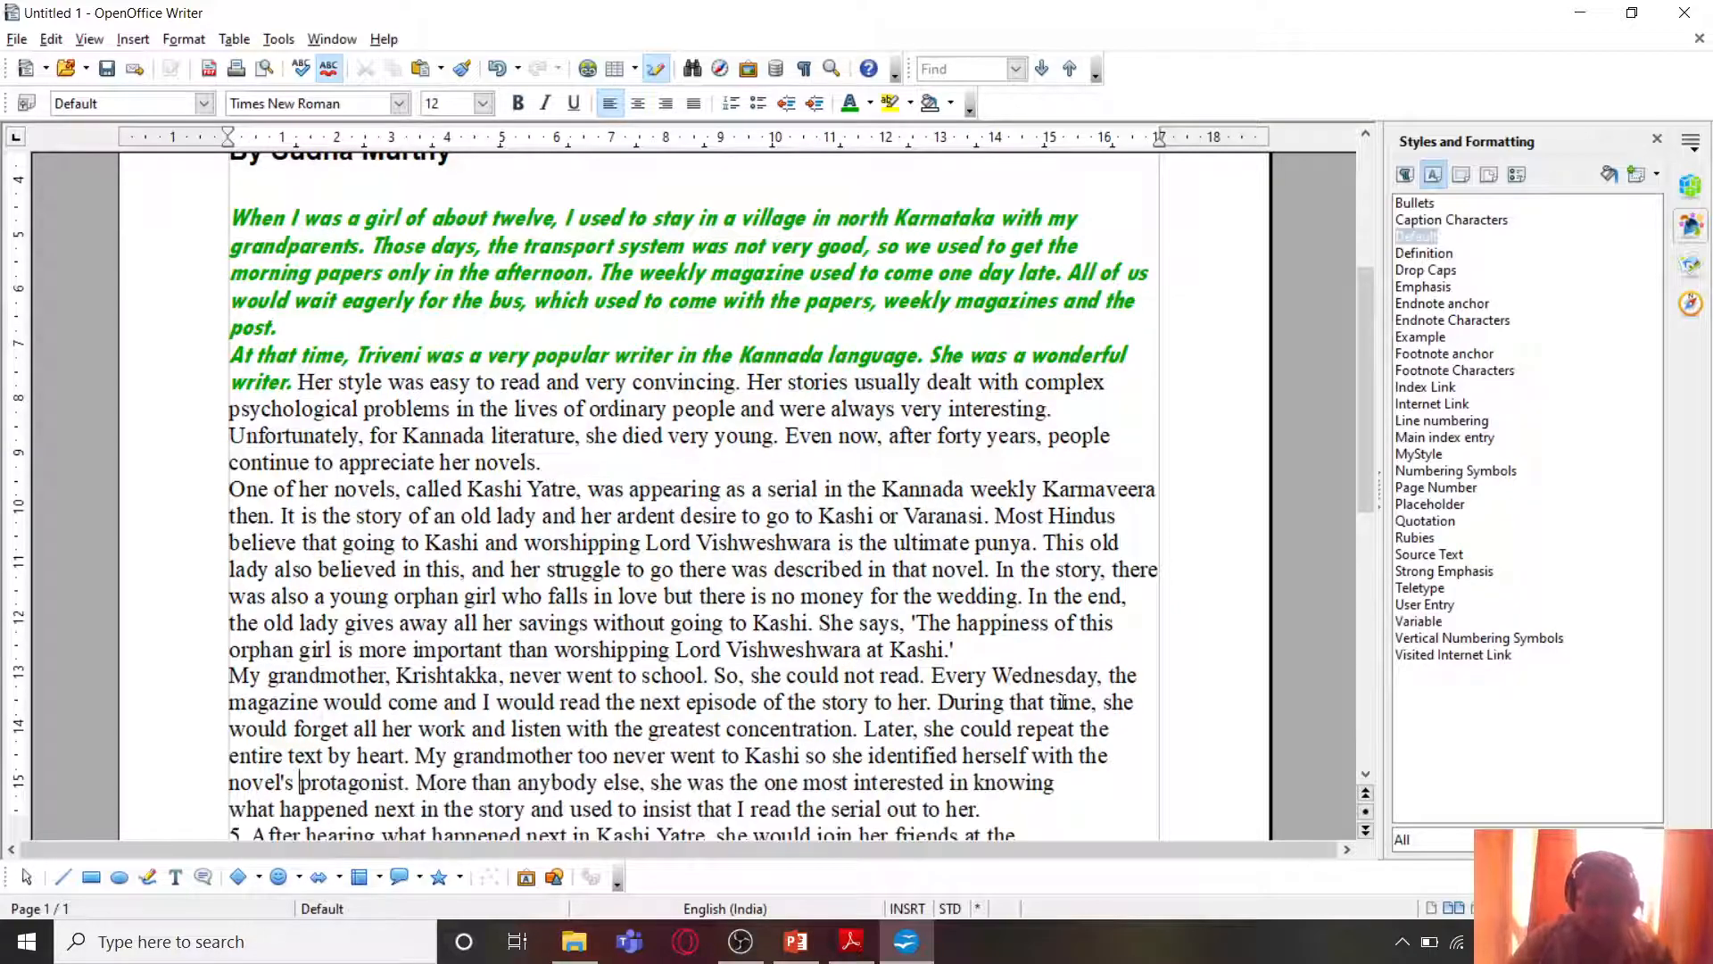
key("Delete")
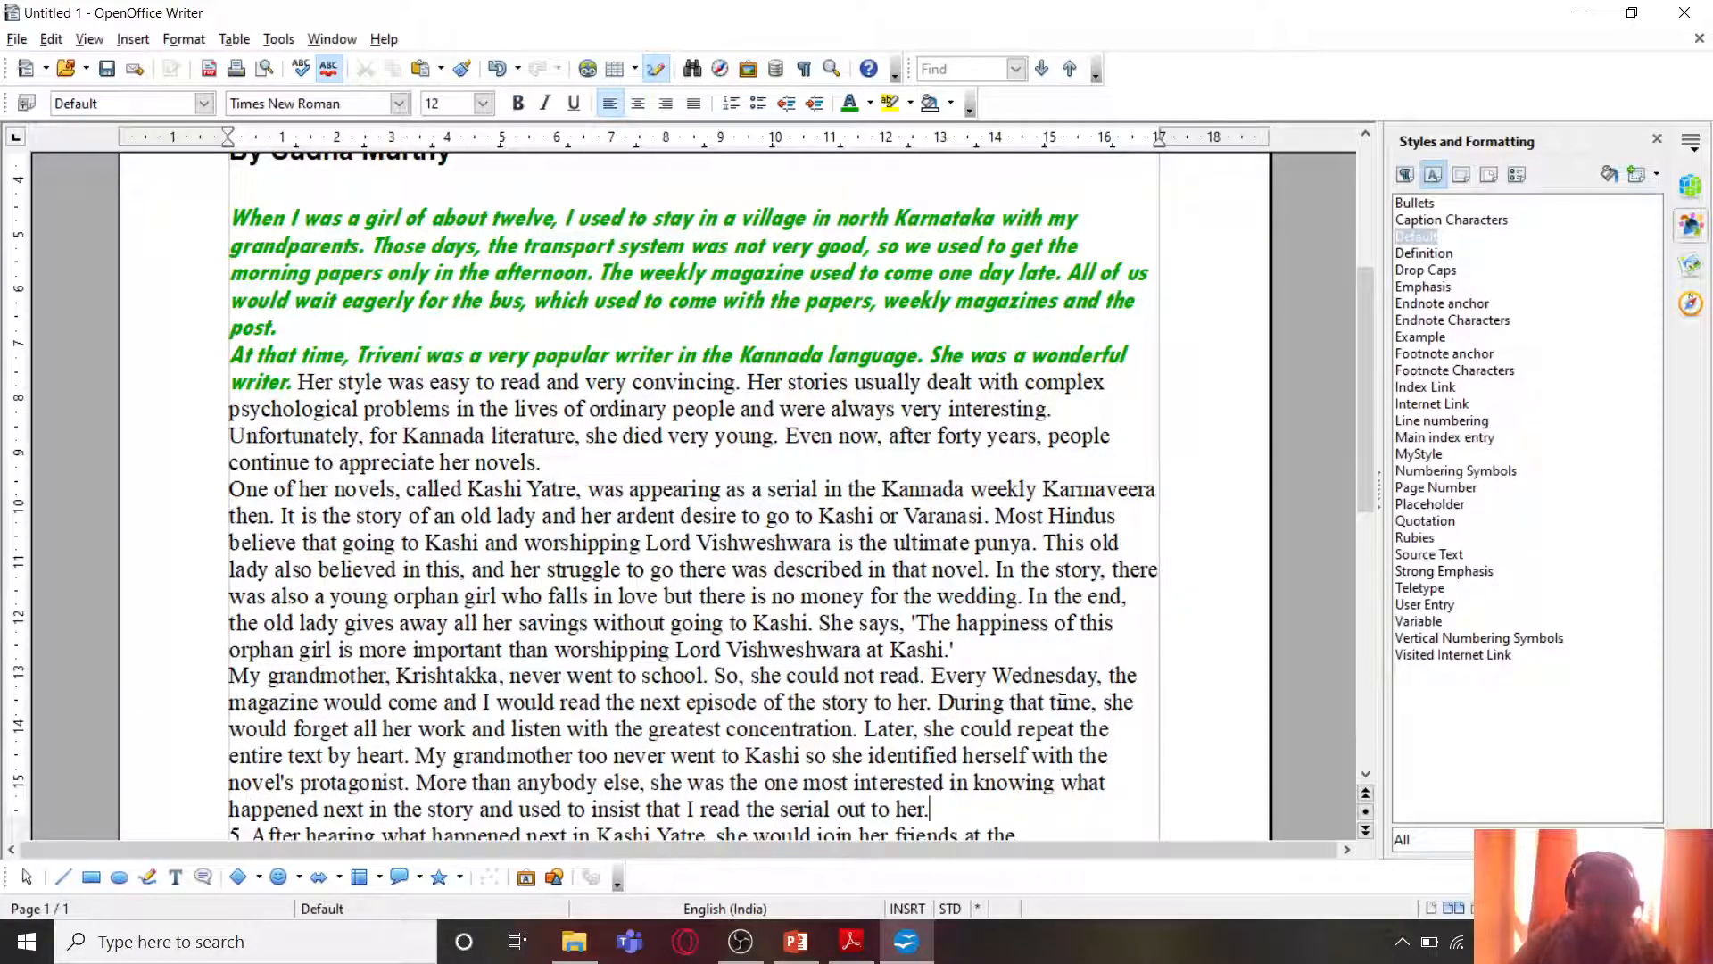
Step: Delete the number 5 before "After hearing what happened next" and join that paragraph's broken lines, keeping it a separate paragraph
key("Delete")
scroll(1062, 702, "down", 3)
key("Delete")
key("Delete")
key("Delete")
key("Return")
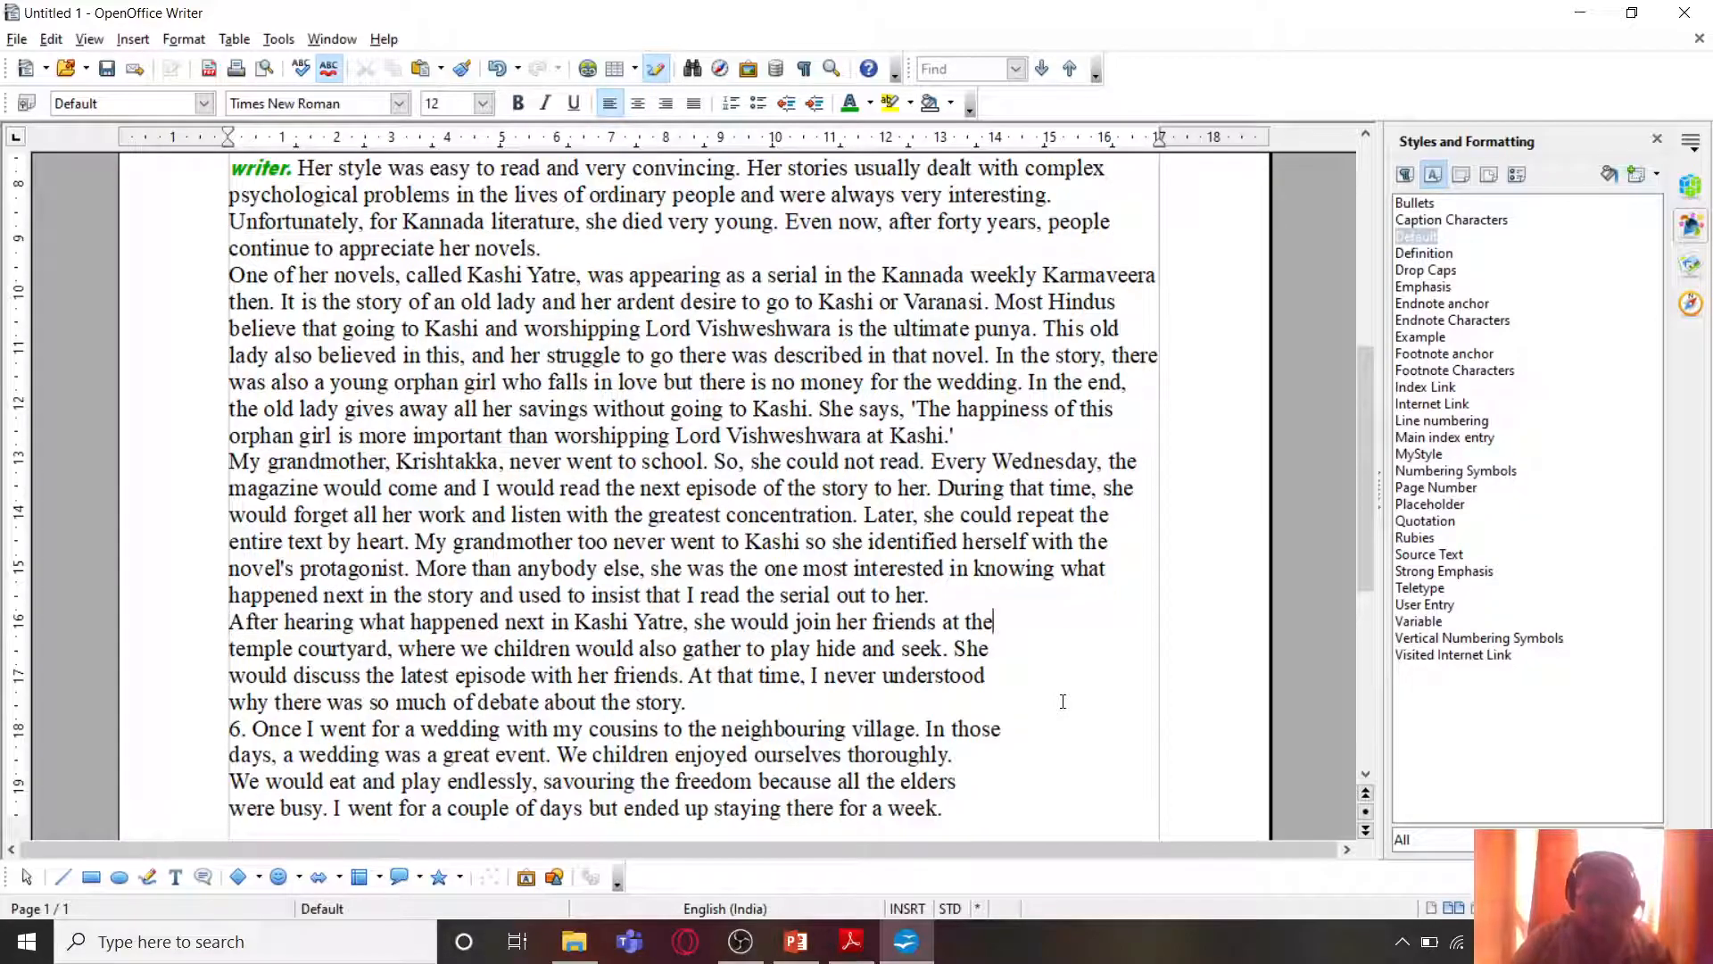
key("Delete")
key("Delete")
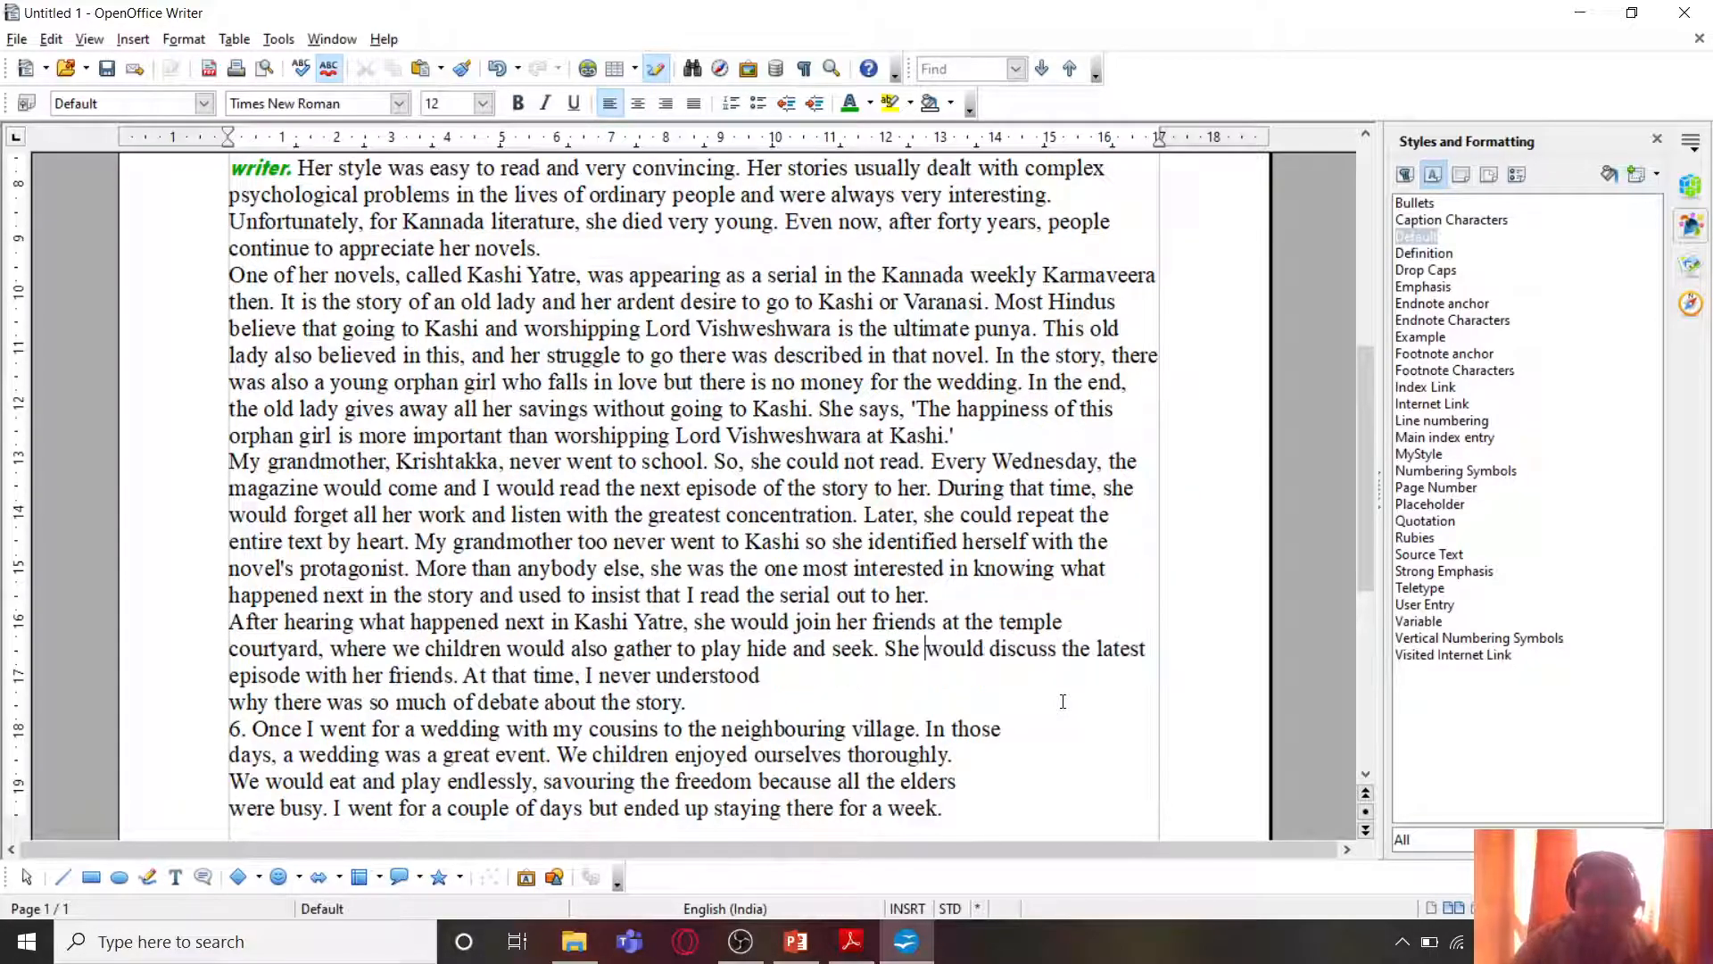
key("Delete")
Step: Delete the number 6 before "Once I went for a wedding" and join the broken lines of that paragraph
key("Home")
key("Delete")
key("Delete")
key("Delete")
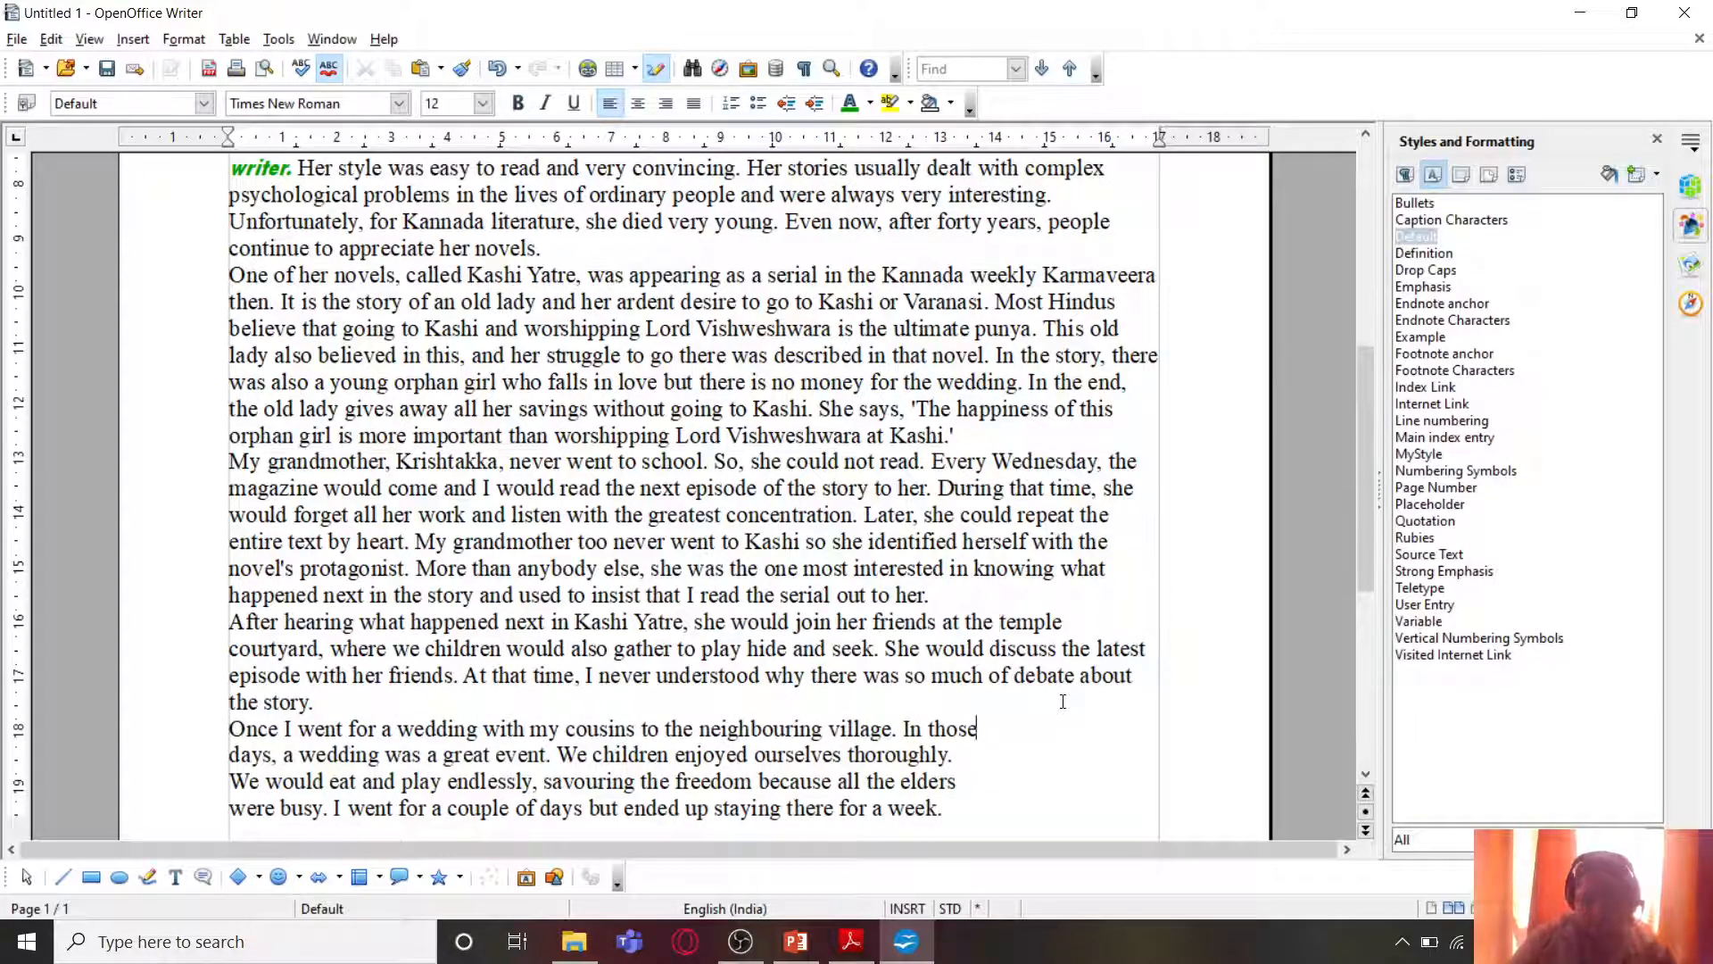
key("Delete")
key("Delete")
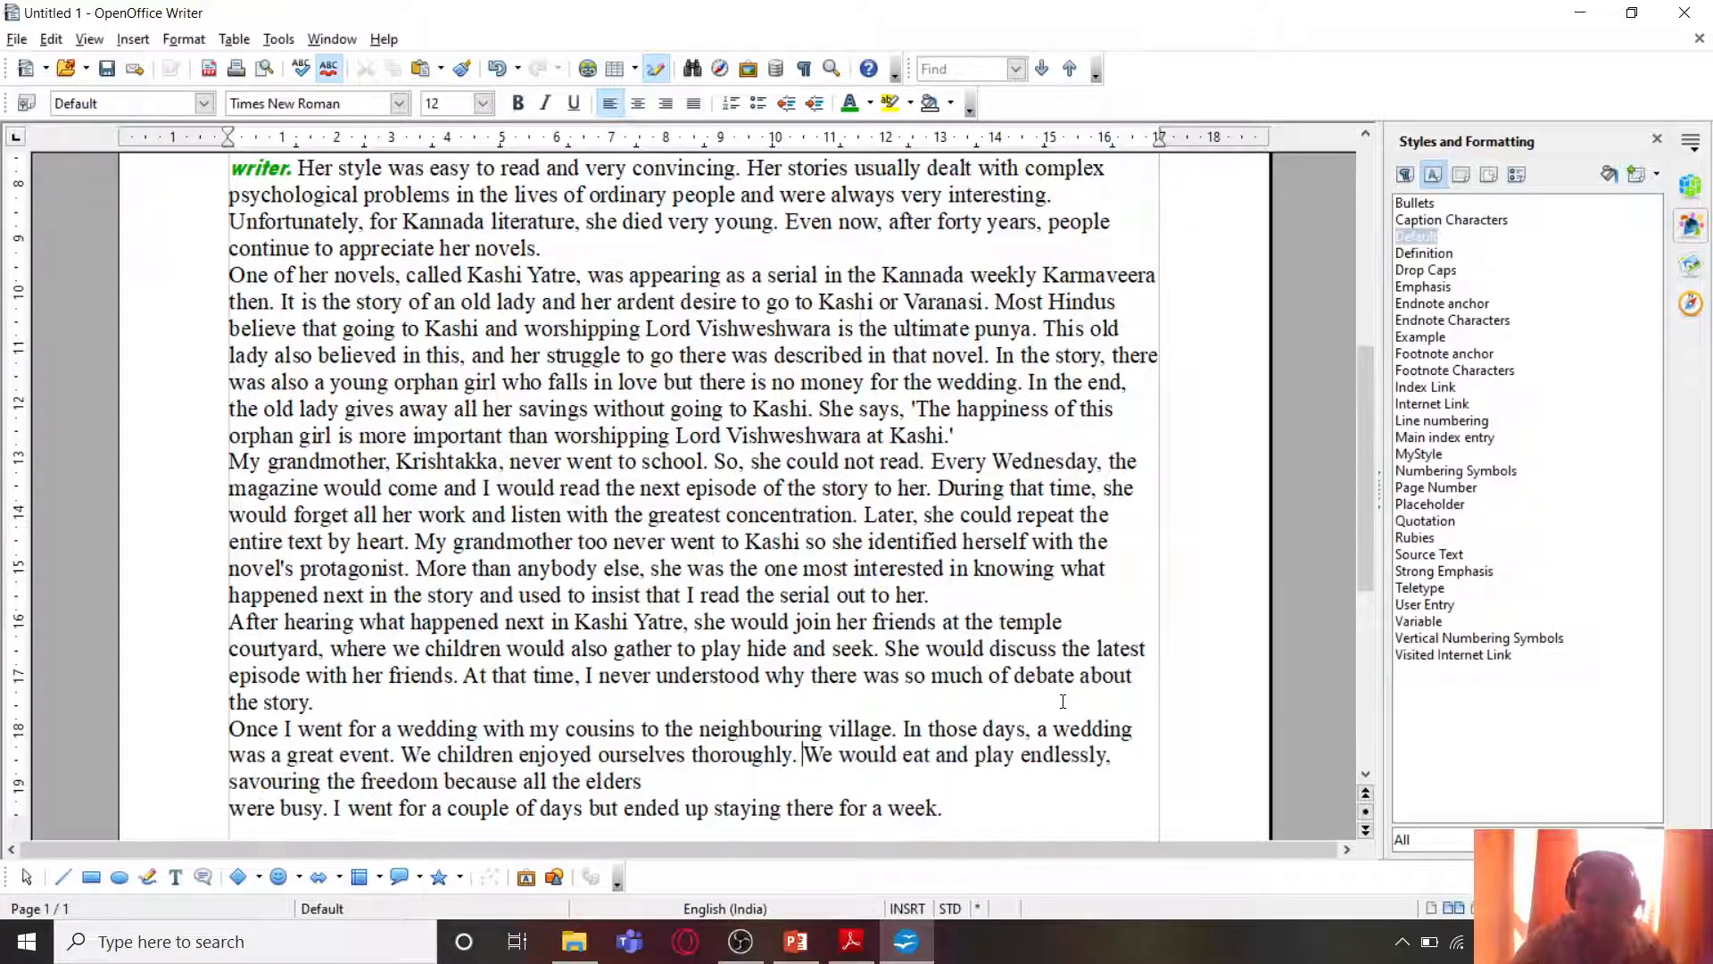
key("Delete")
Step: Show the nonprinting characters to check the paragraph ends in the pasted text, and hide them again
scroll(1063, 702, "down", 1)
scroll(1060, 701, "up", 1)
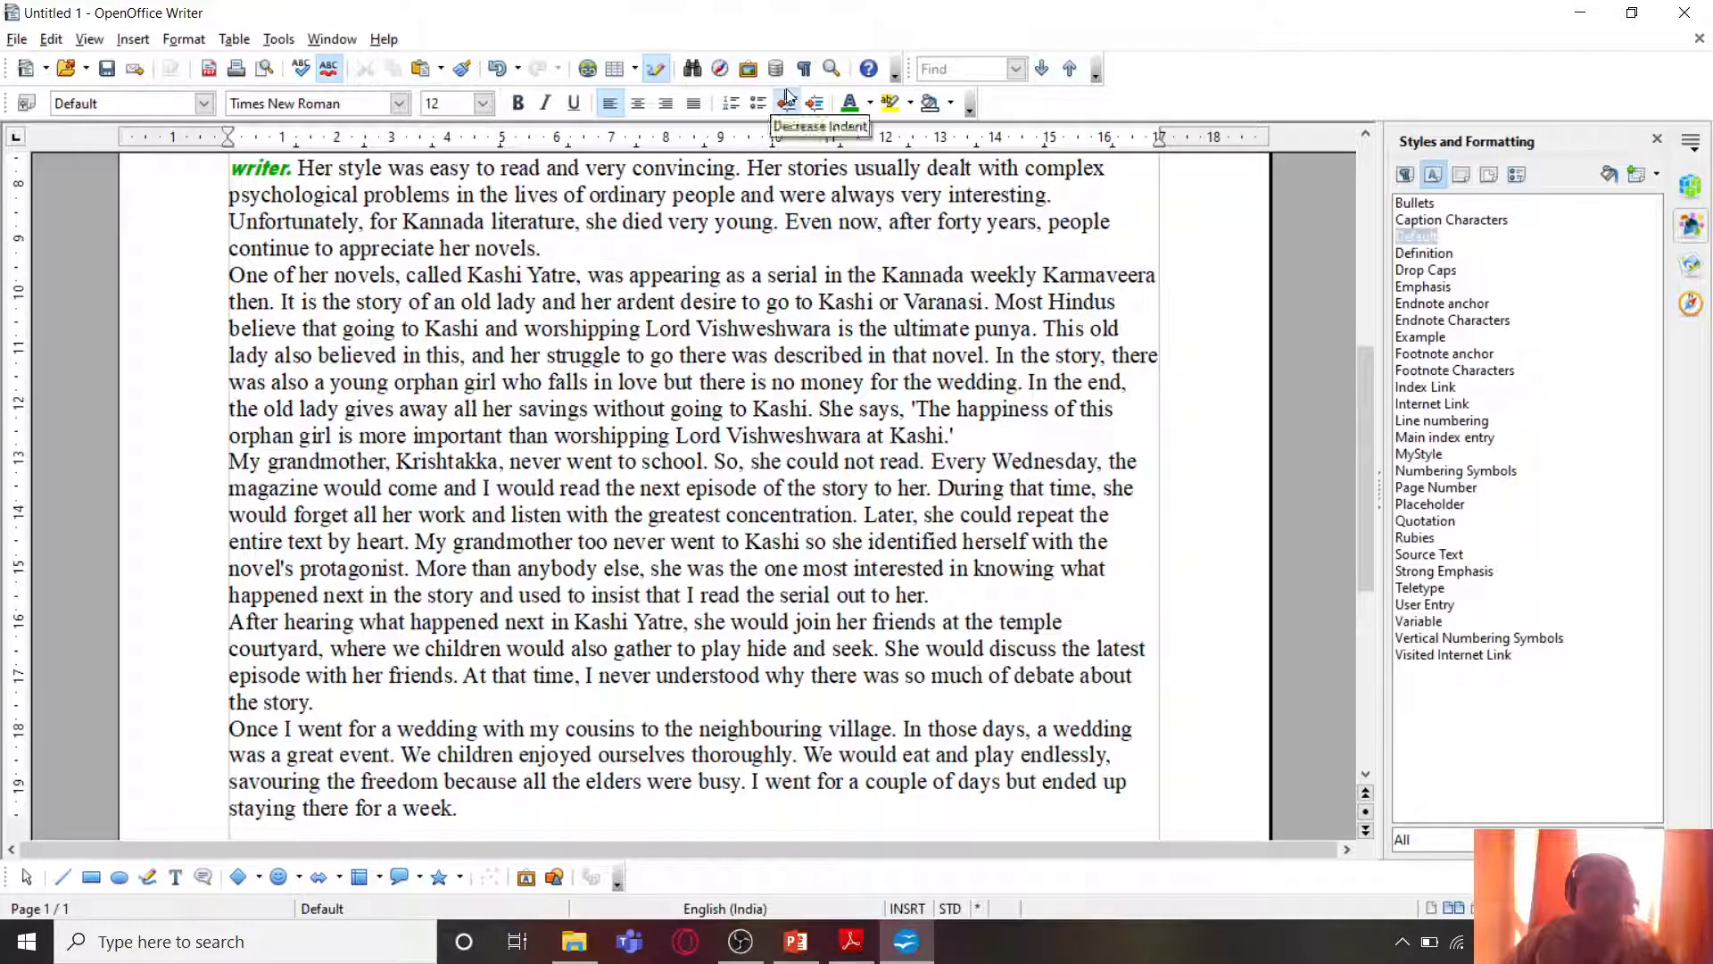
left_click(804, 68)
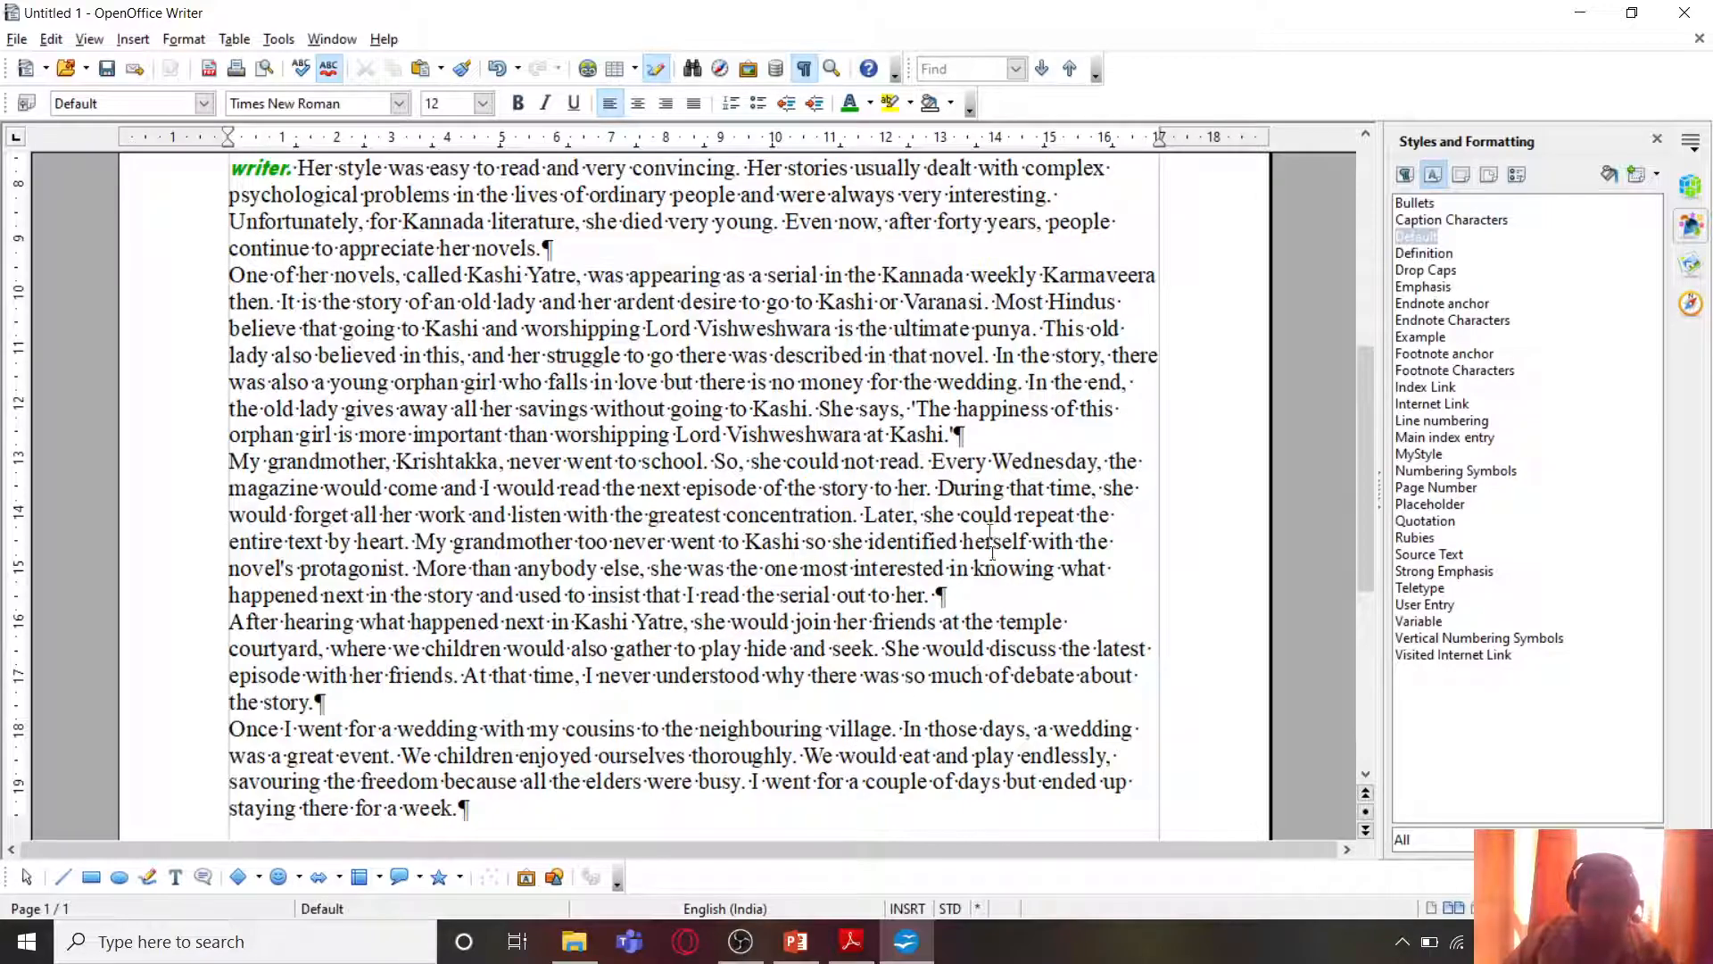
left_click(804, 69)
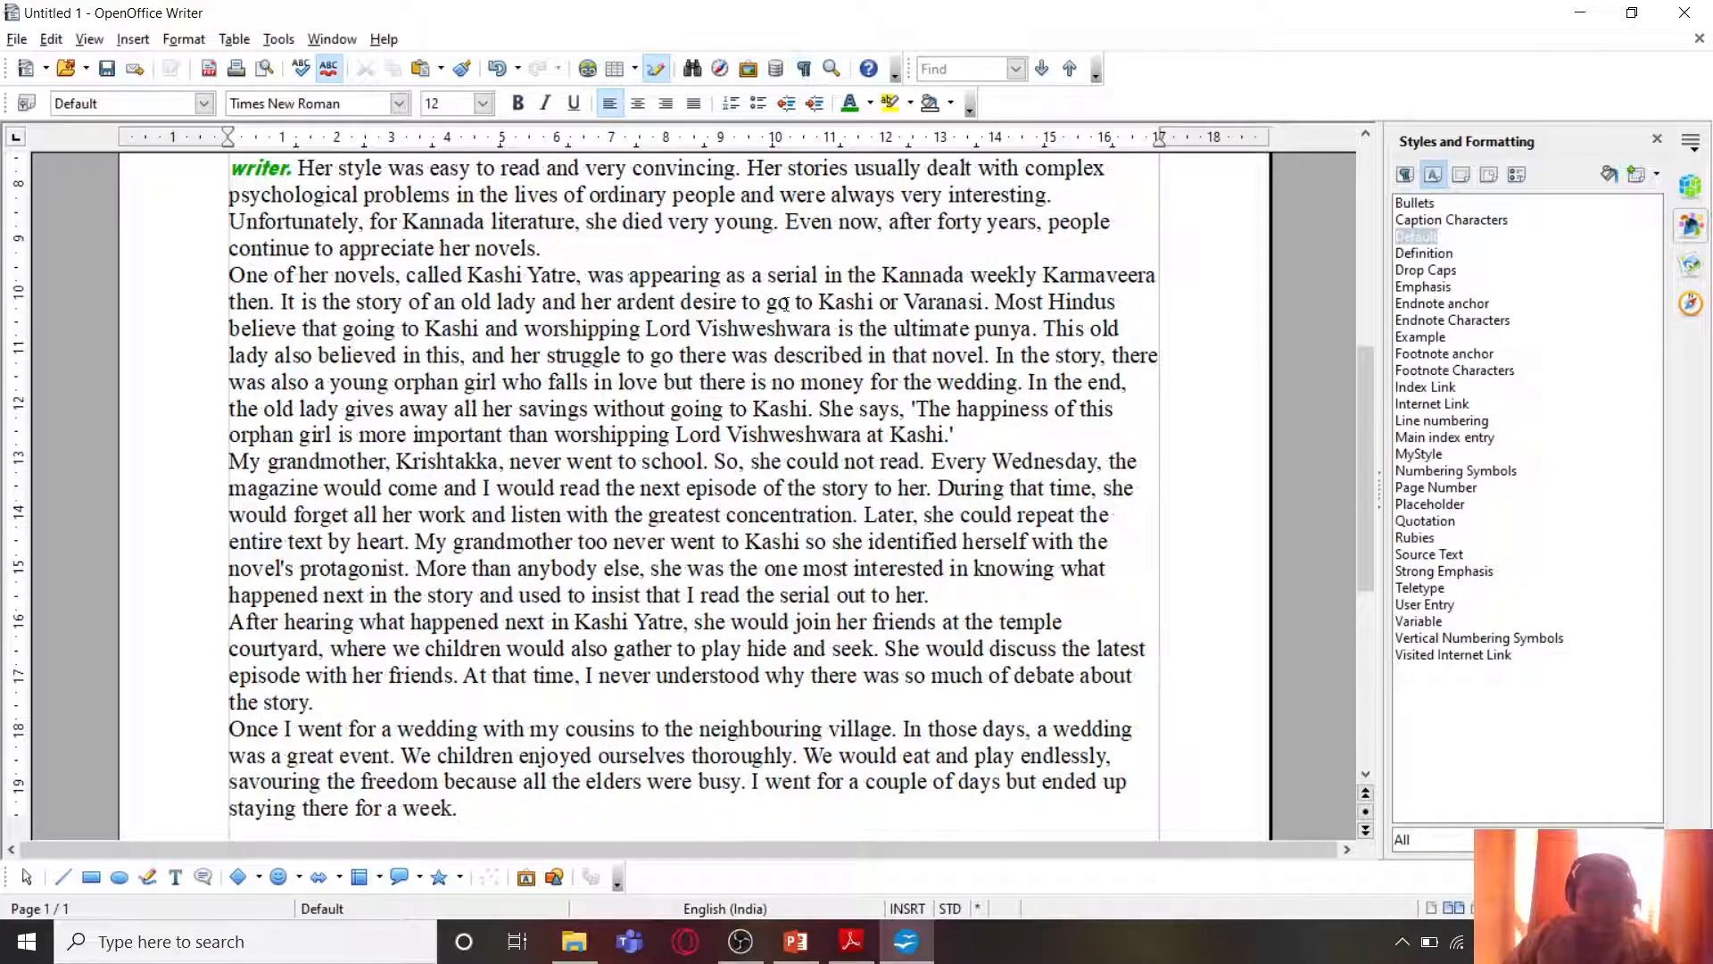
Step: List the paragraph styles and set the font of the "One of her novels" paragraph to Adobe Caslon Pro Bold
left_click_drag(234, 276, 960, 435)
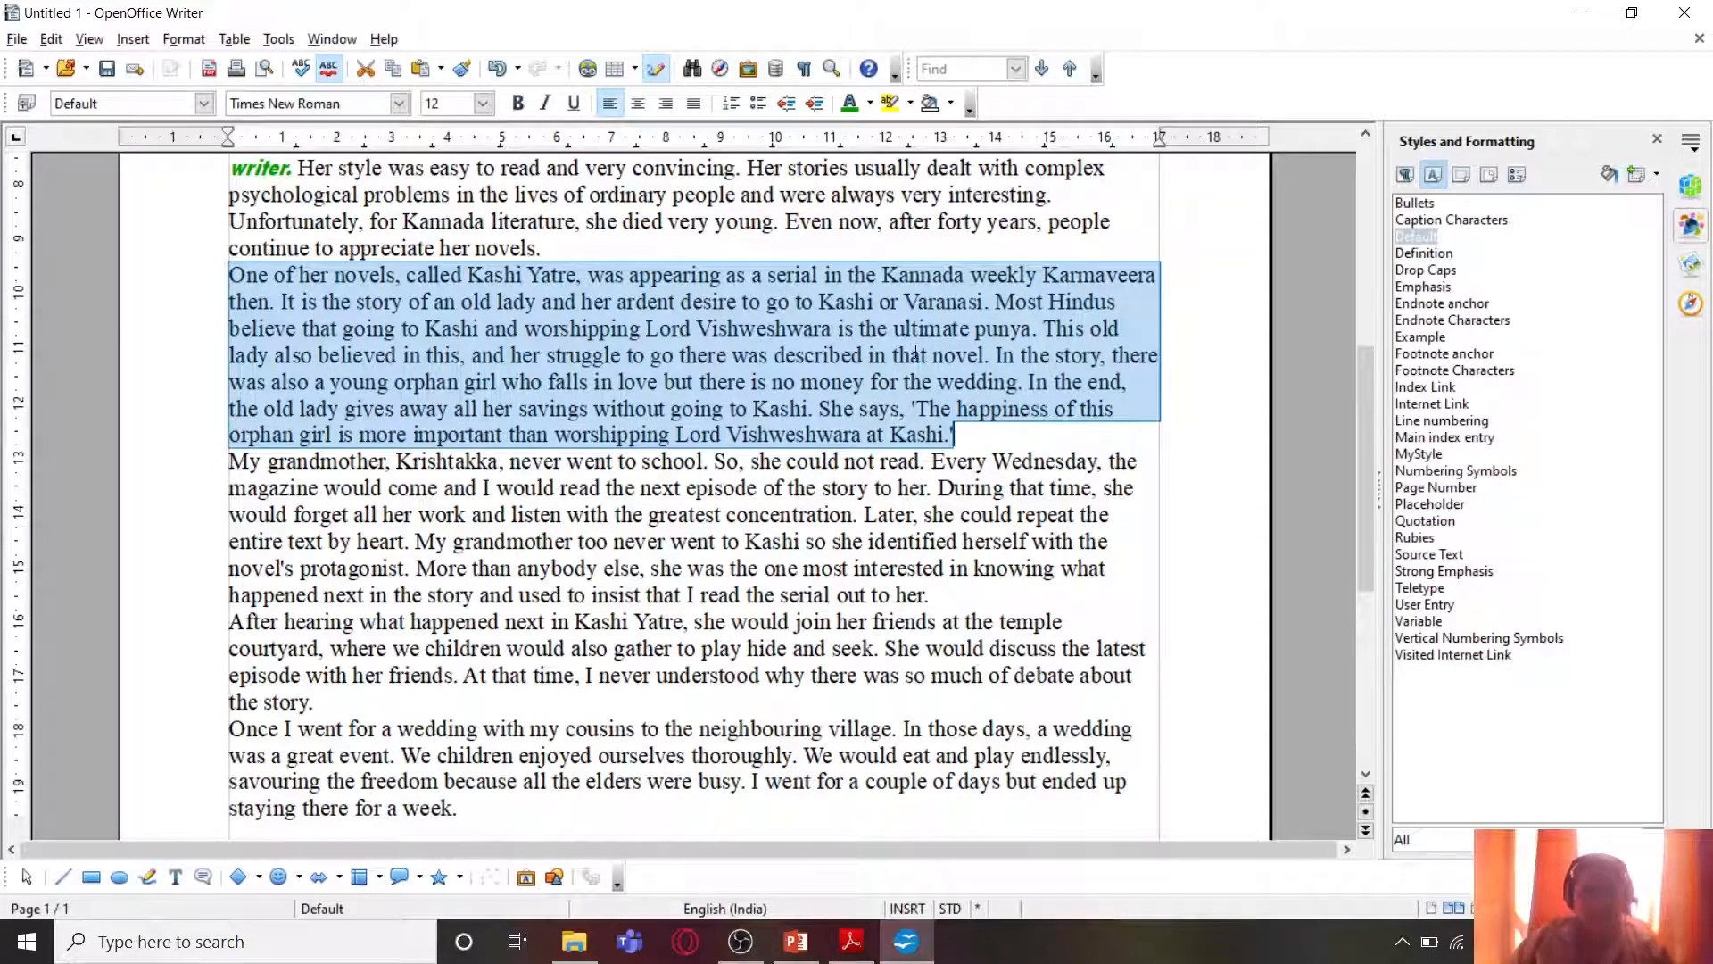
left_click(1404, 175)
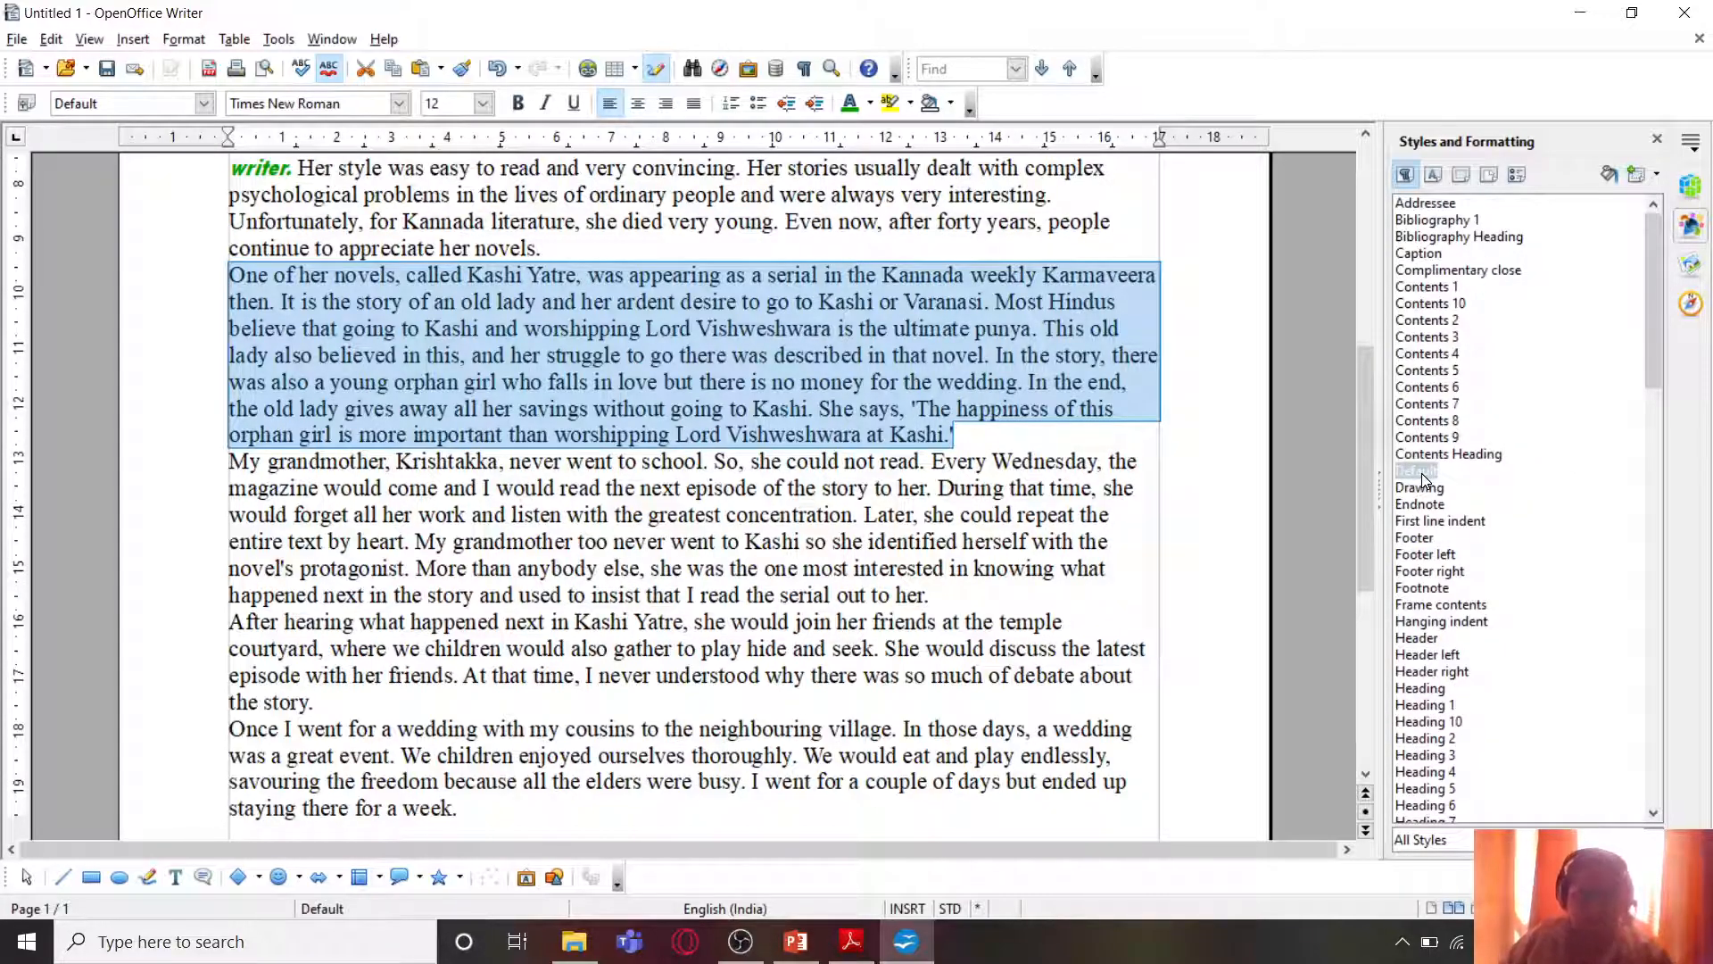
left_click(390, 104)
left_click(400, 104)
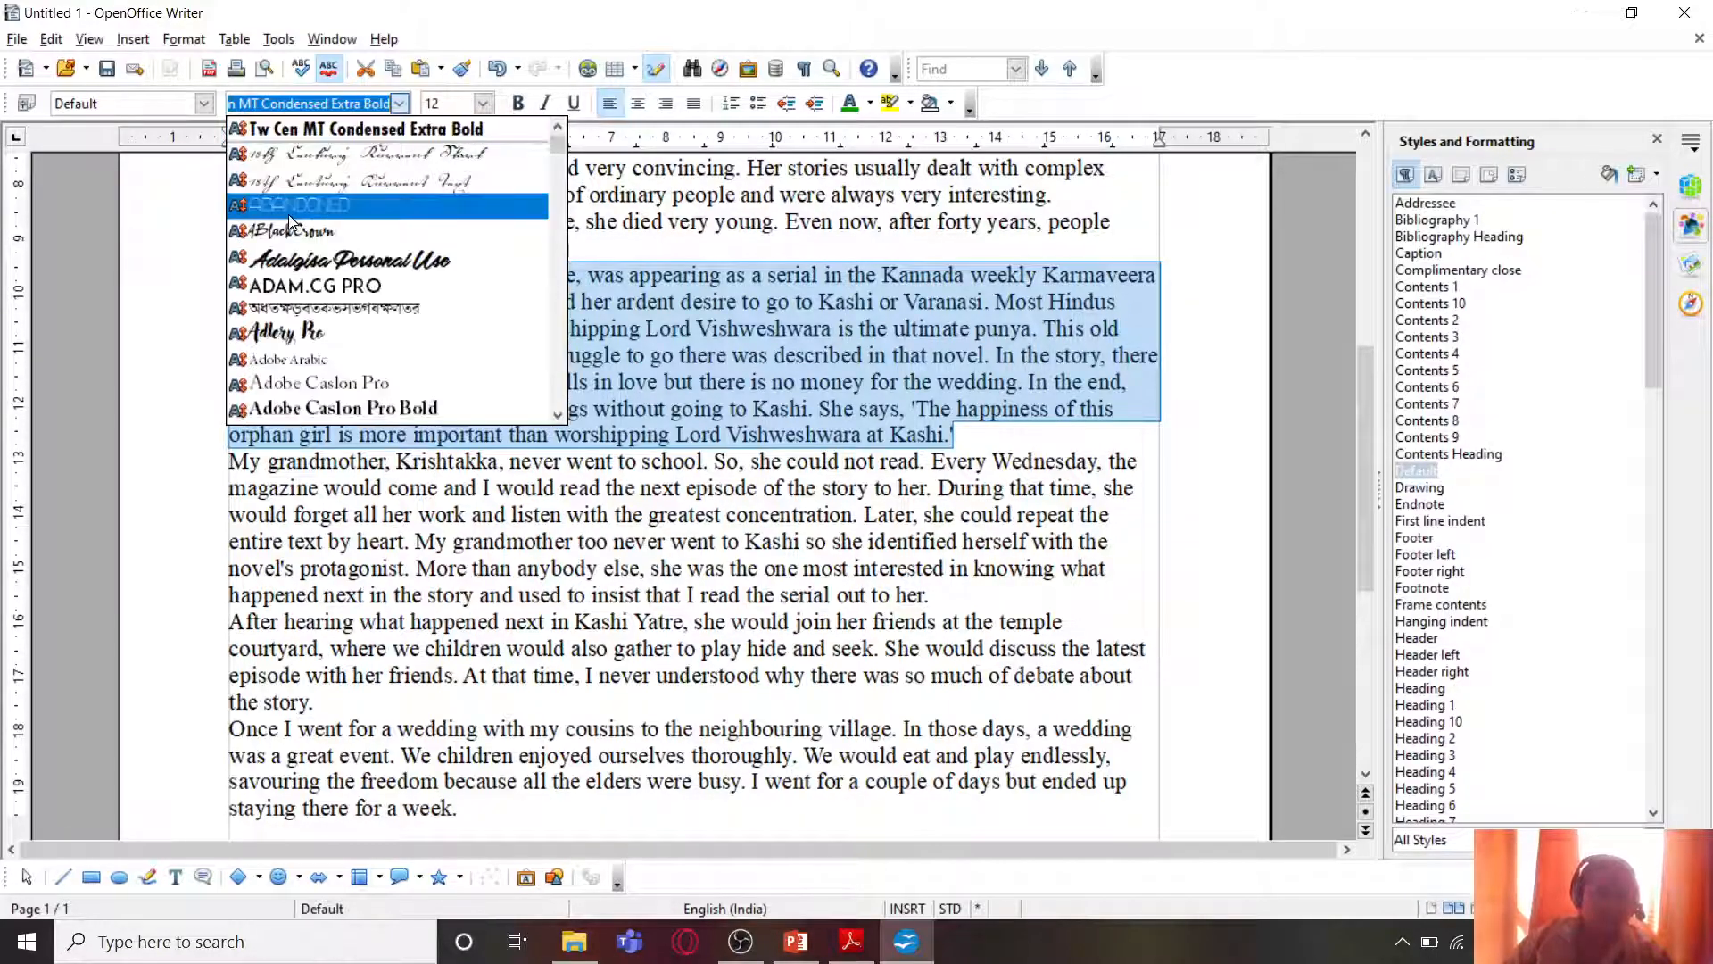
scroll(339, 362, "down", 1)
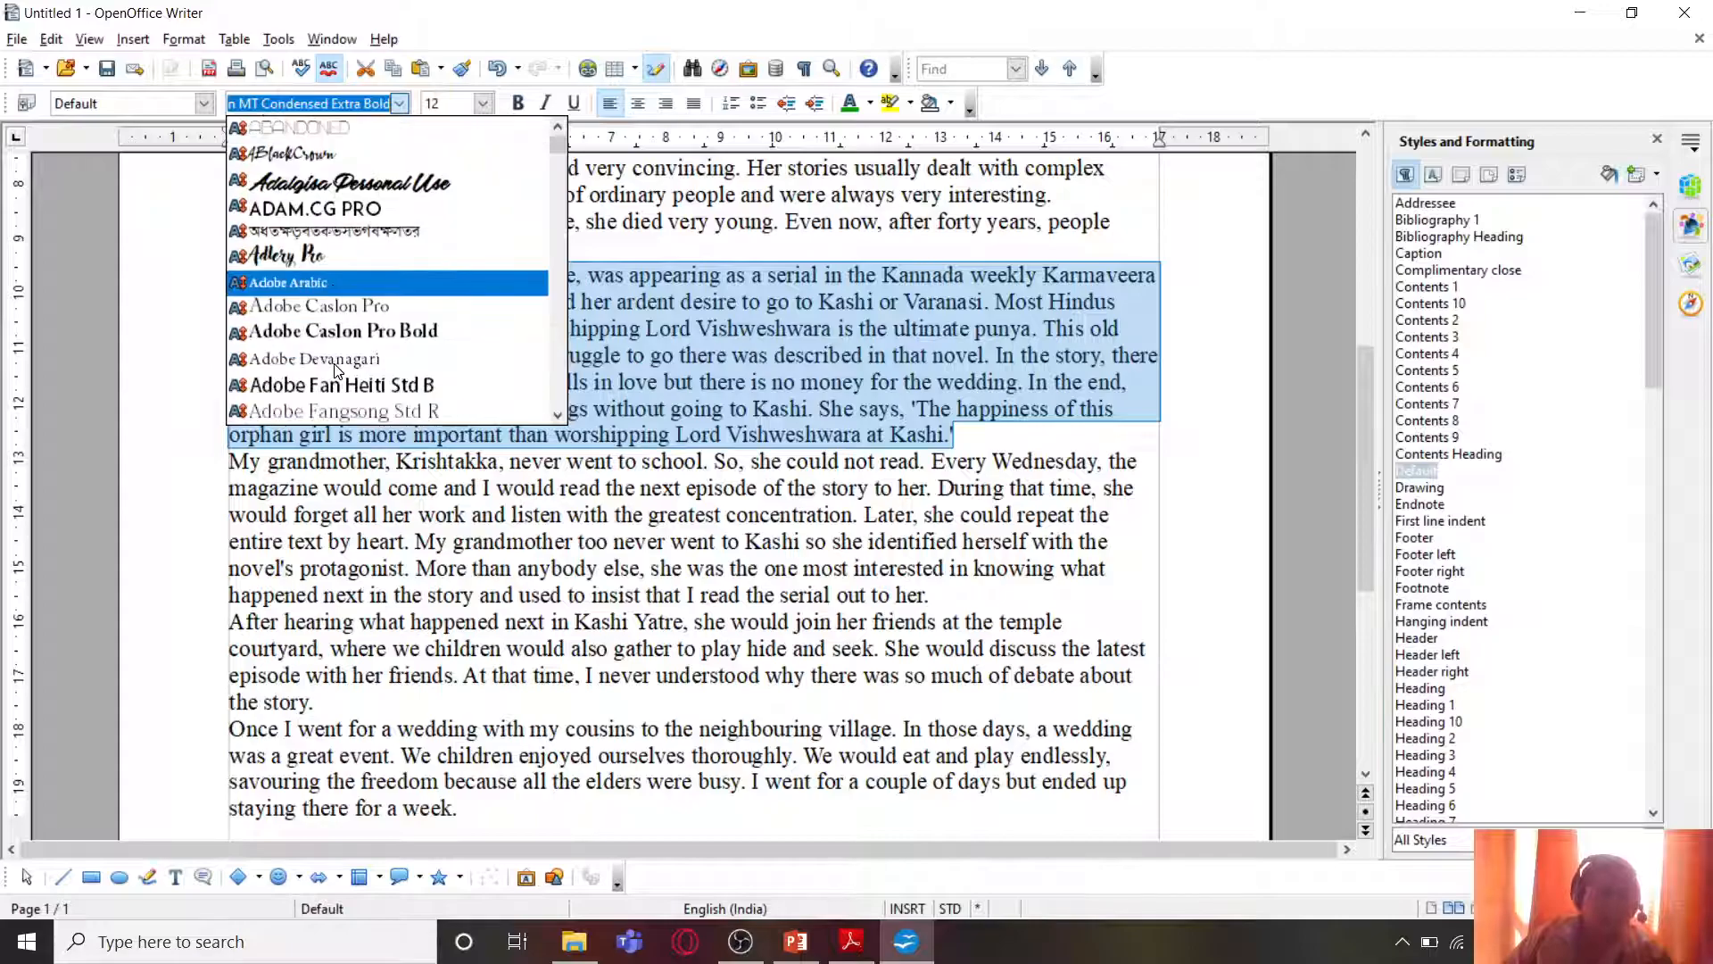
left_click(915, 515)
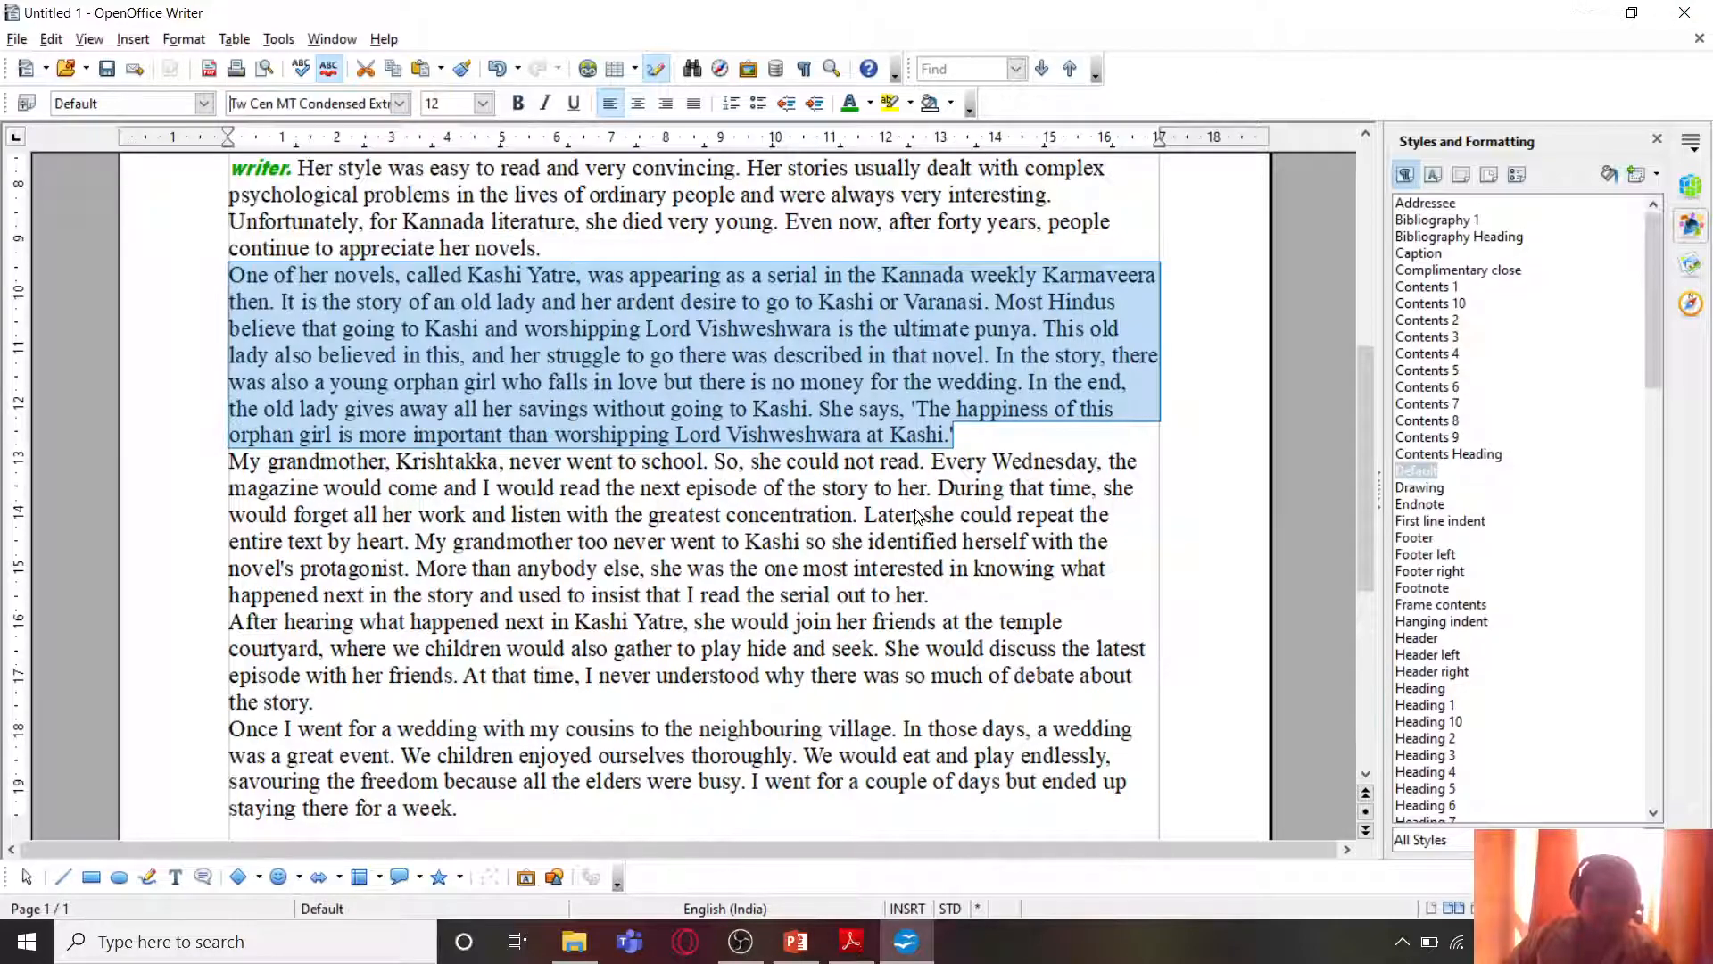
left_click(400, 104)
left_click(382, 404)
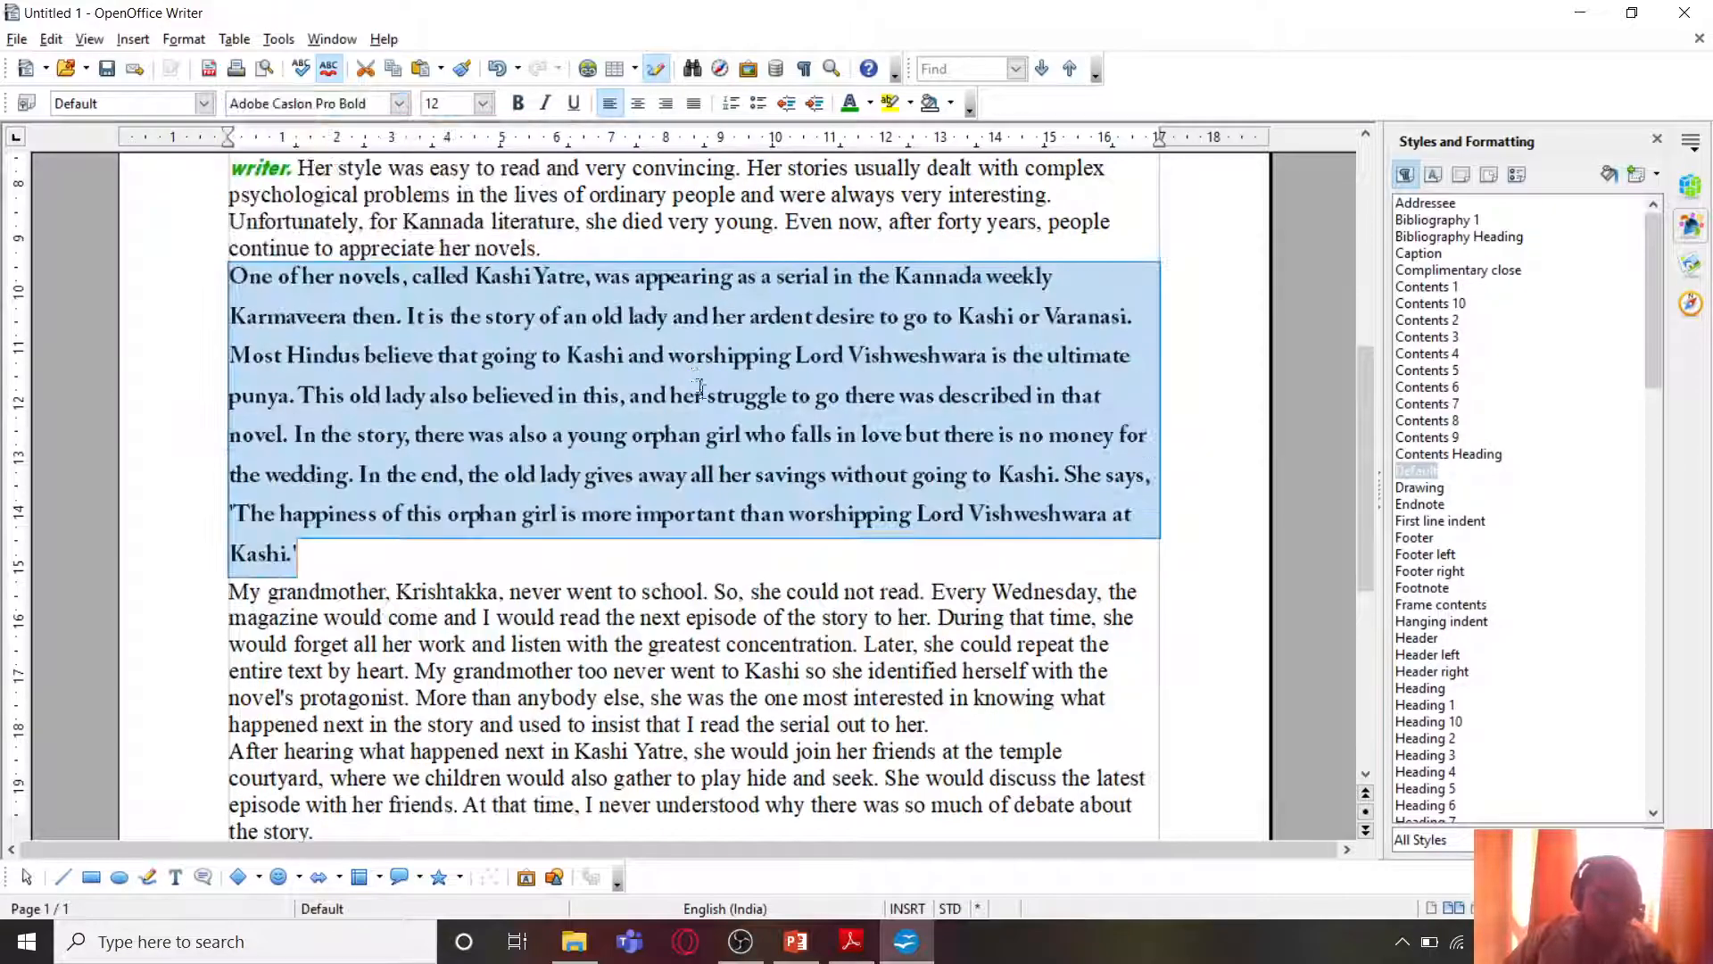
Step: Format the selected "One of her novels" paragraph in size 13, italic and blue
left_click(483, 104)
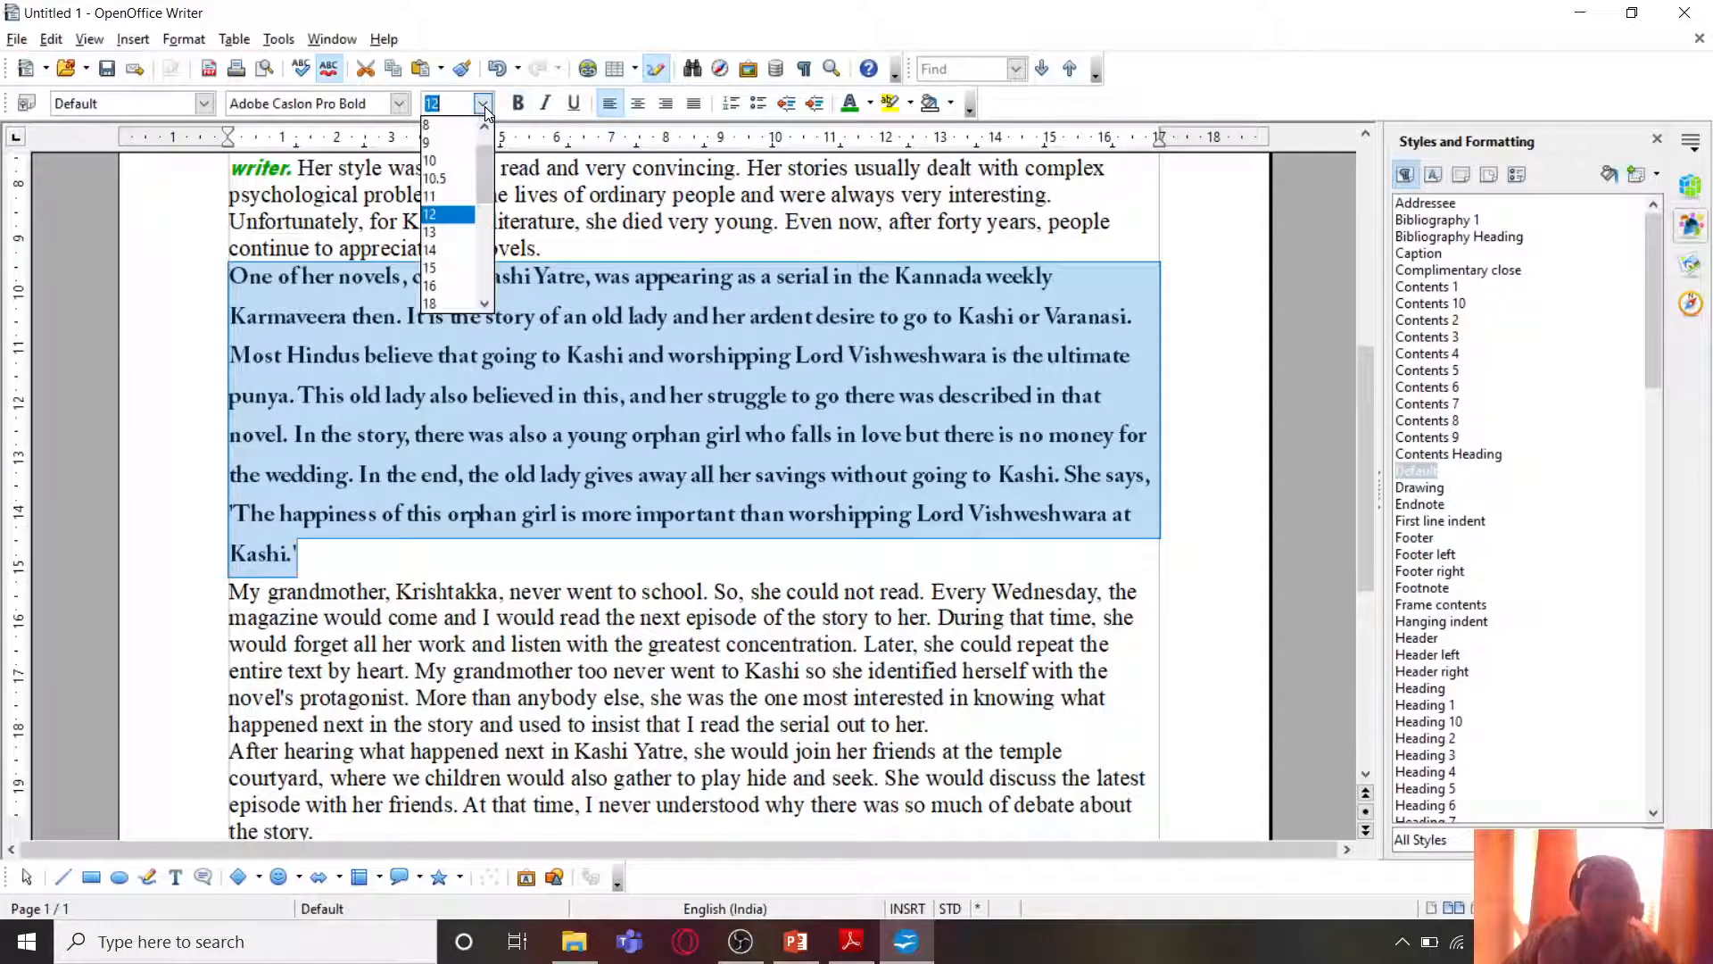
left_click(451, 232)
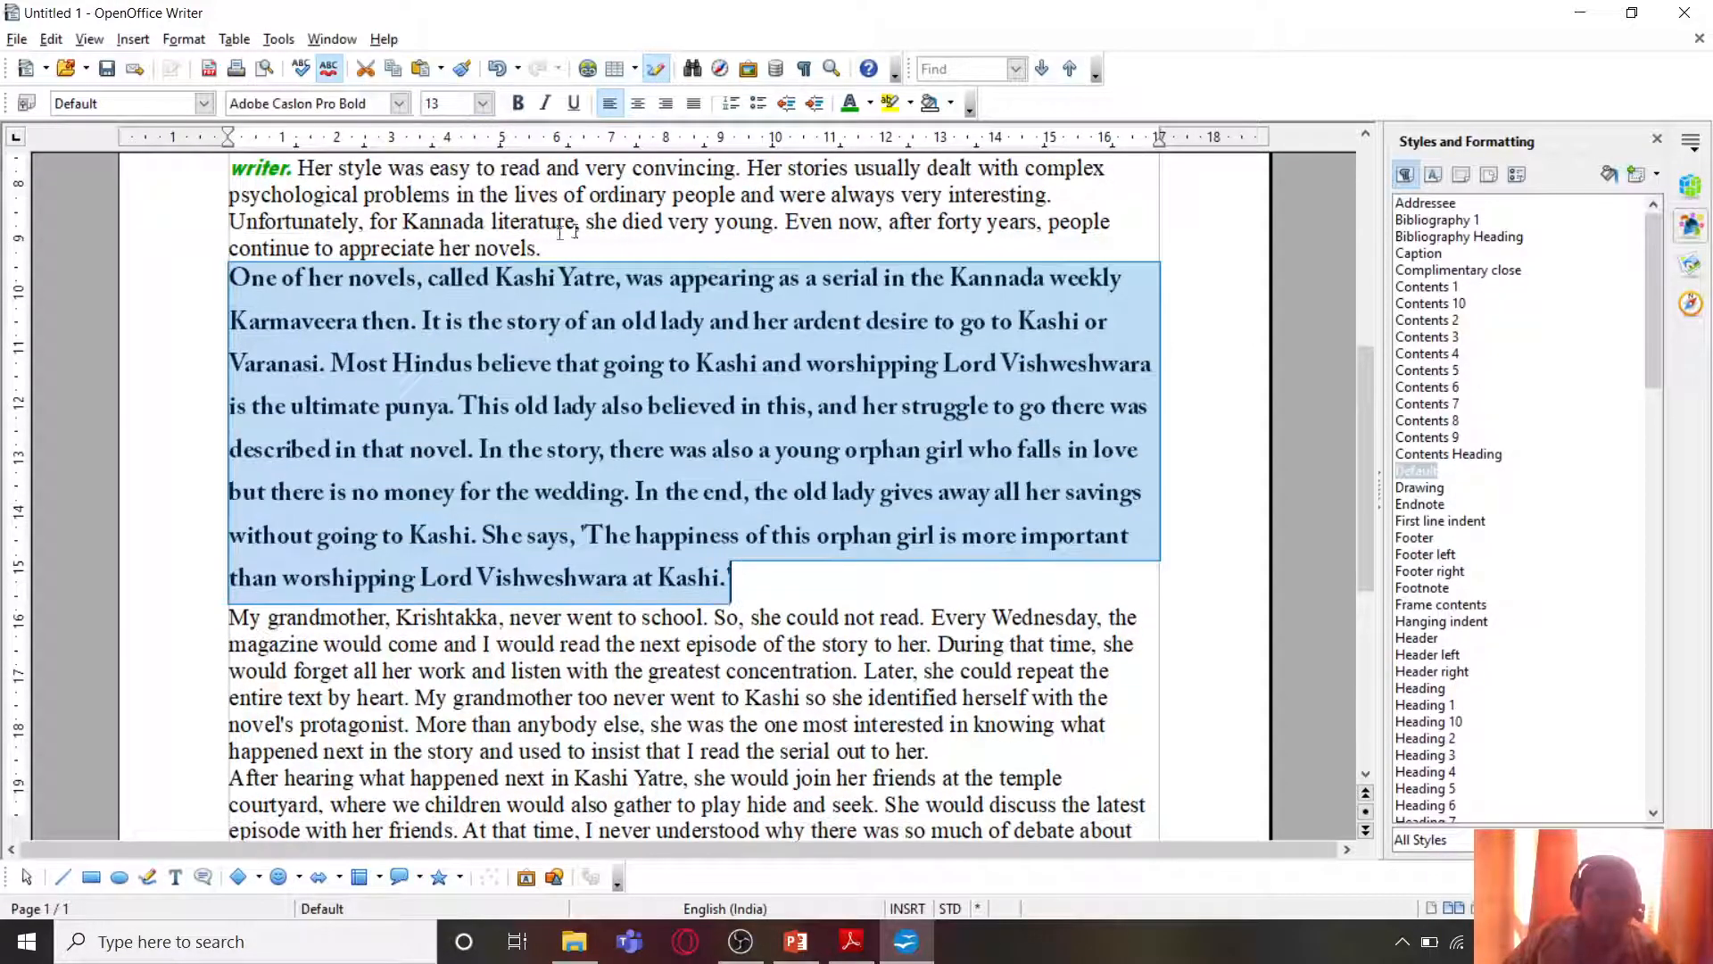
left_click(546, 103)
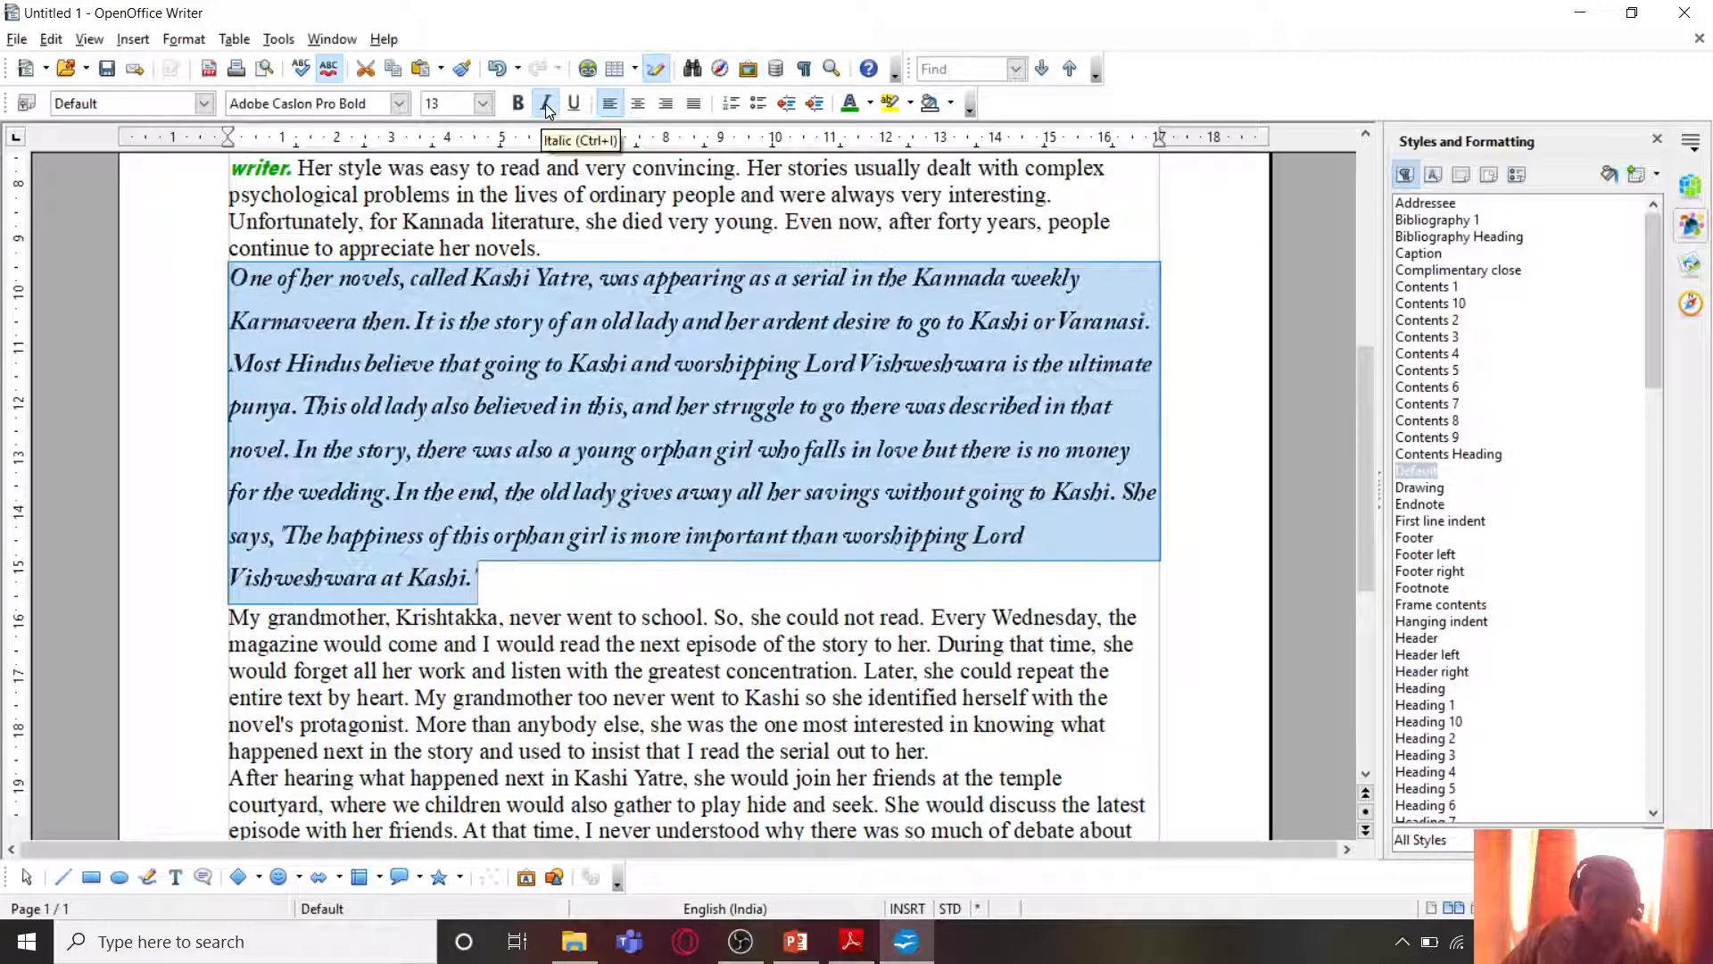
left_click(870, 103)
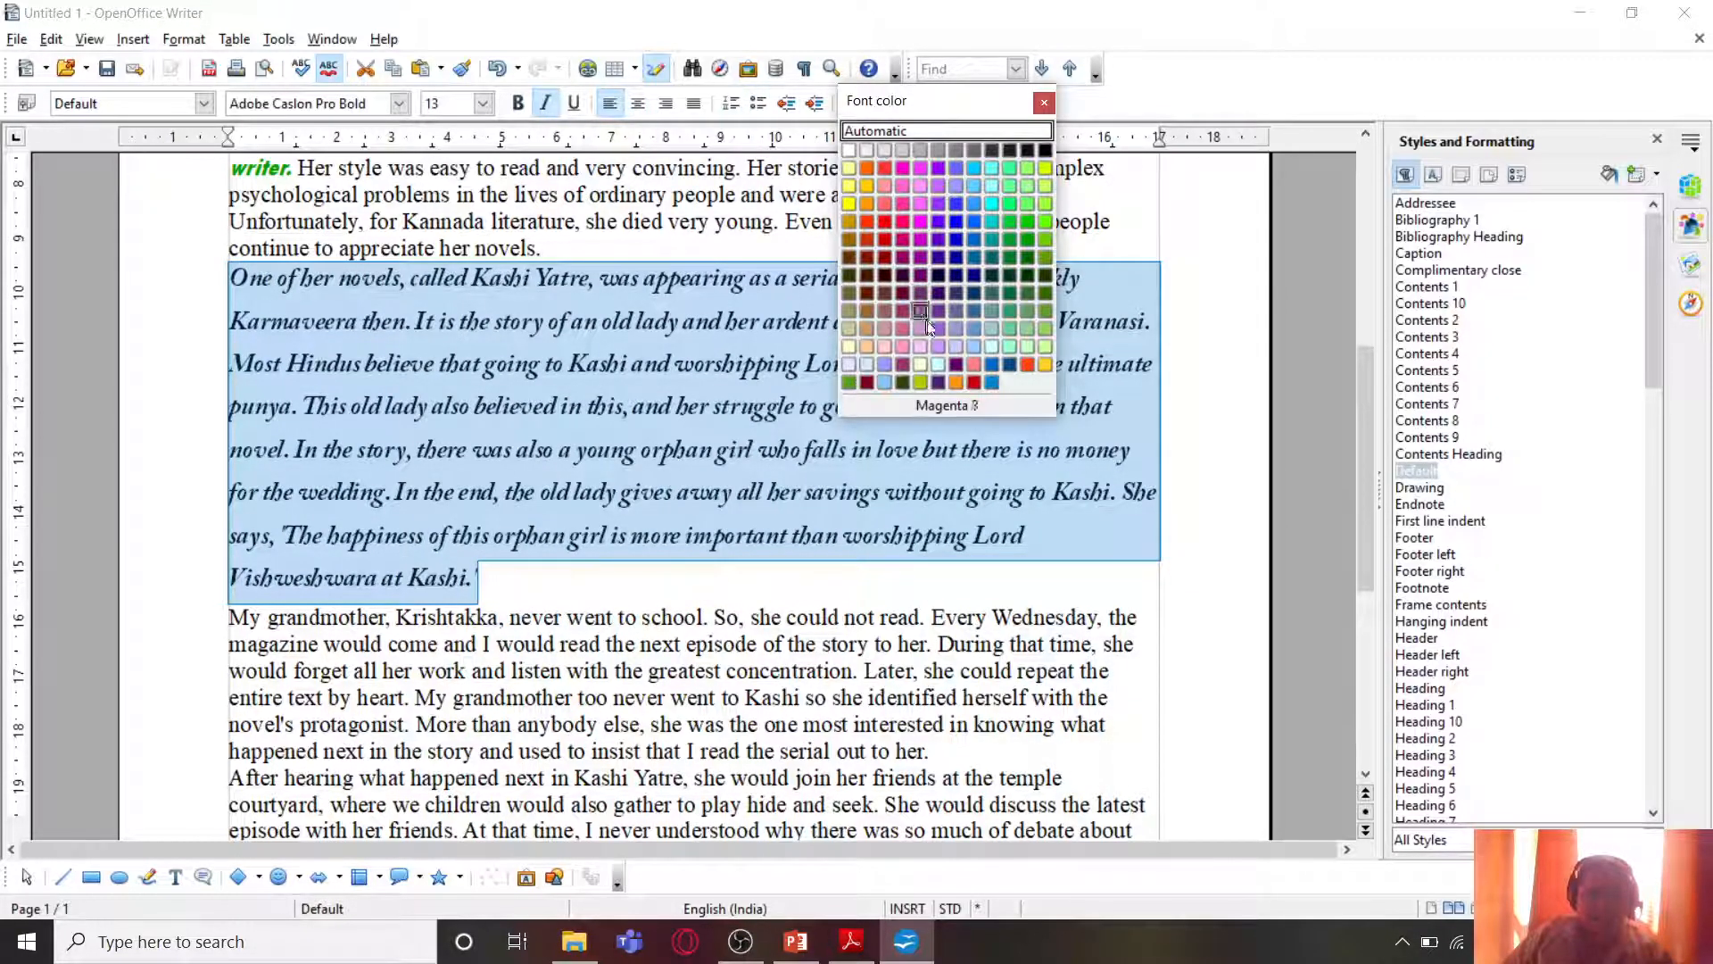
left_click(992, 364)
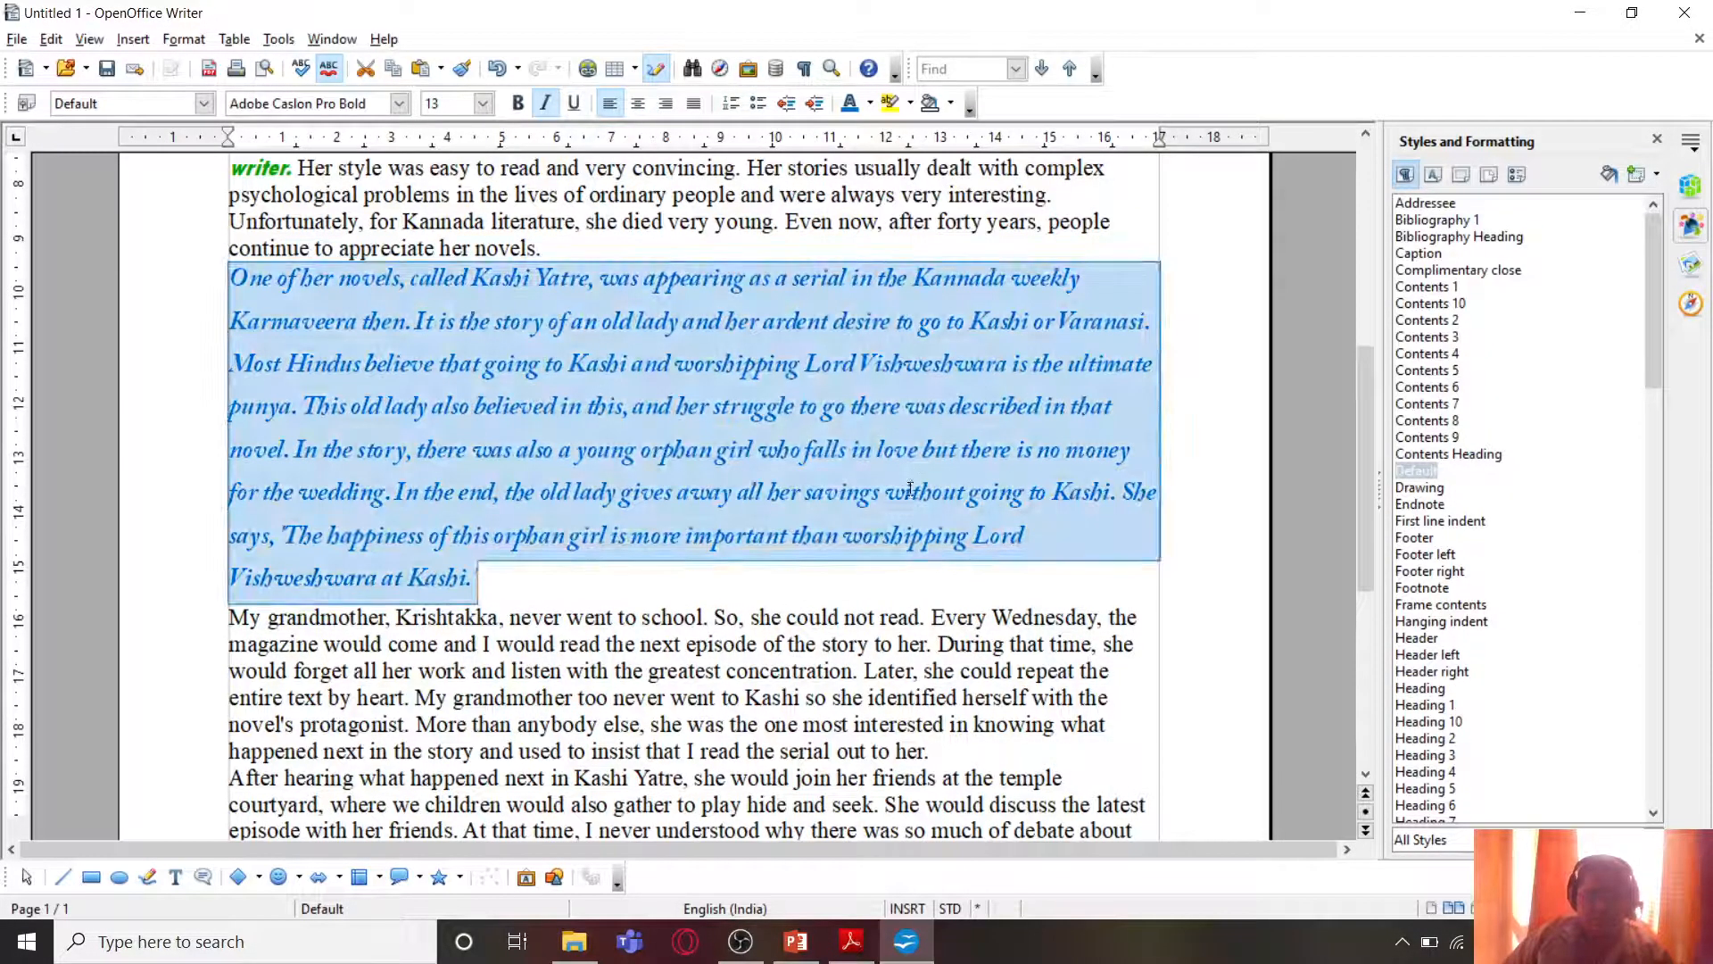
Step: In the paragraph formatting of "One of her novels", set the first line indent to 0.90 cm
left_click(183, 40)
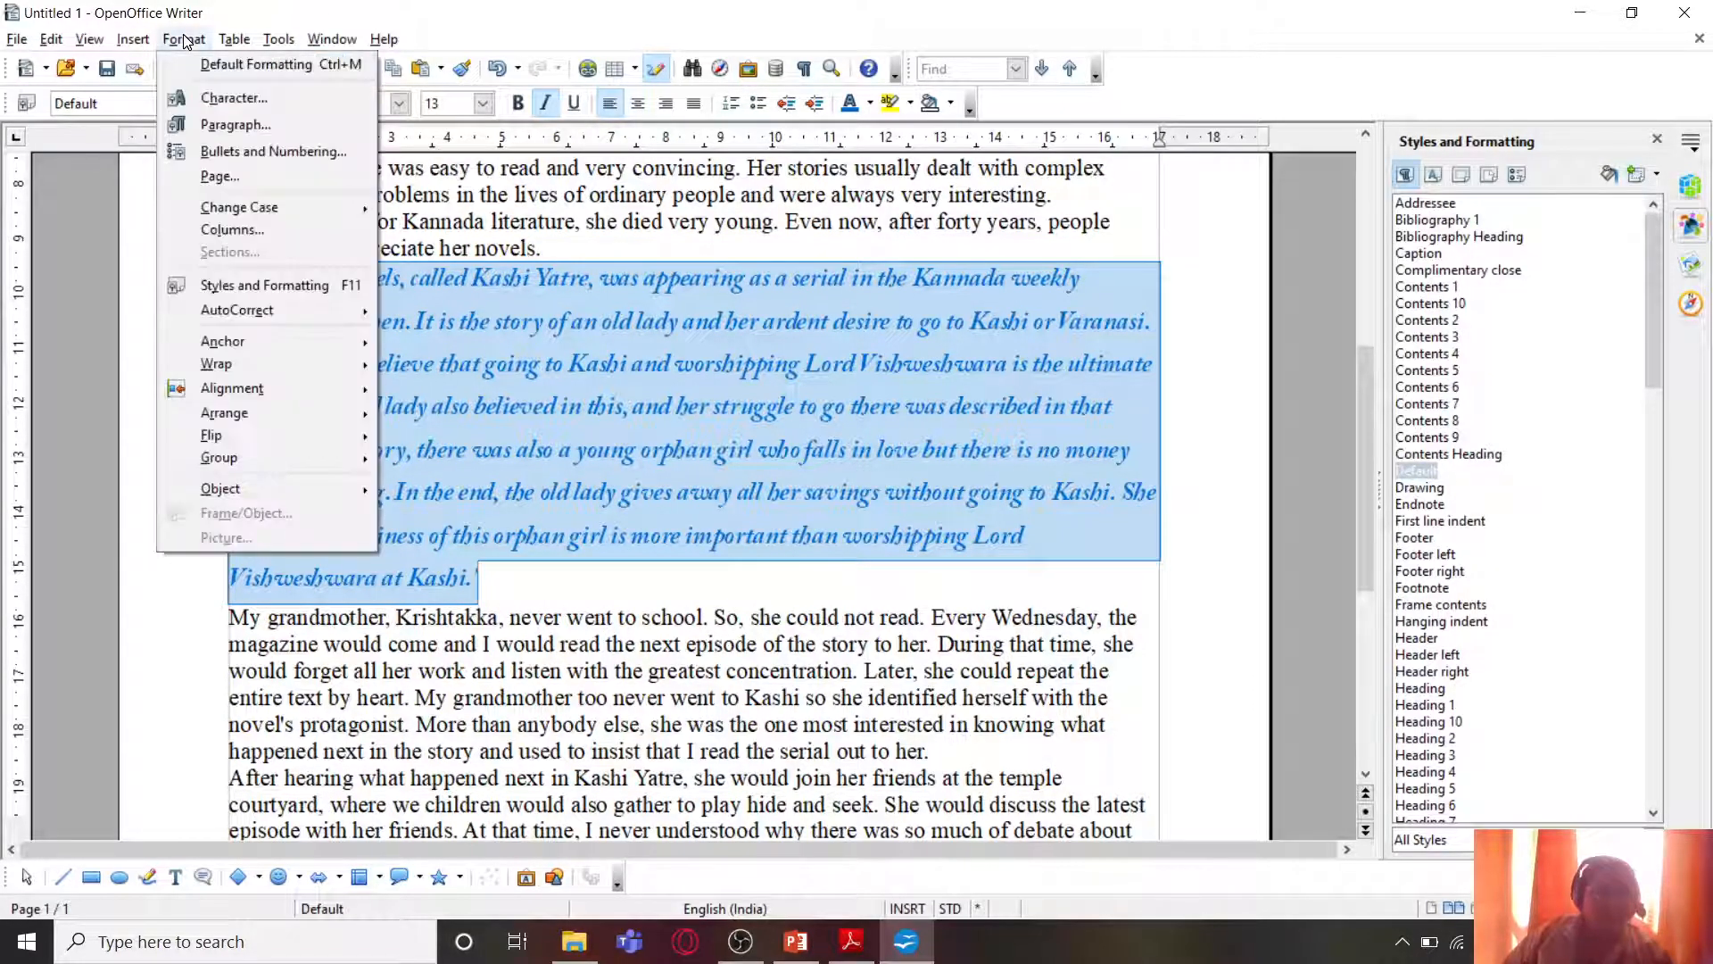
left_click(230, 124)
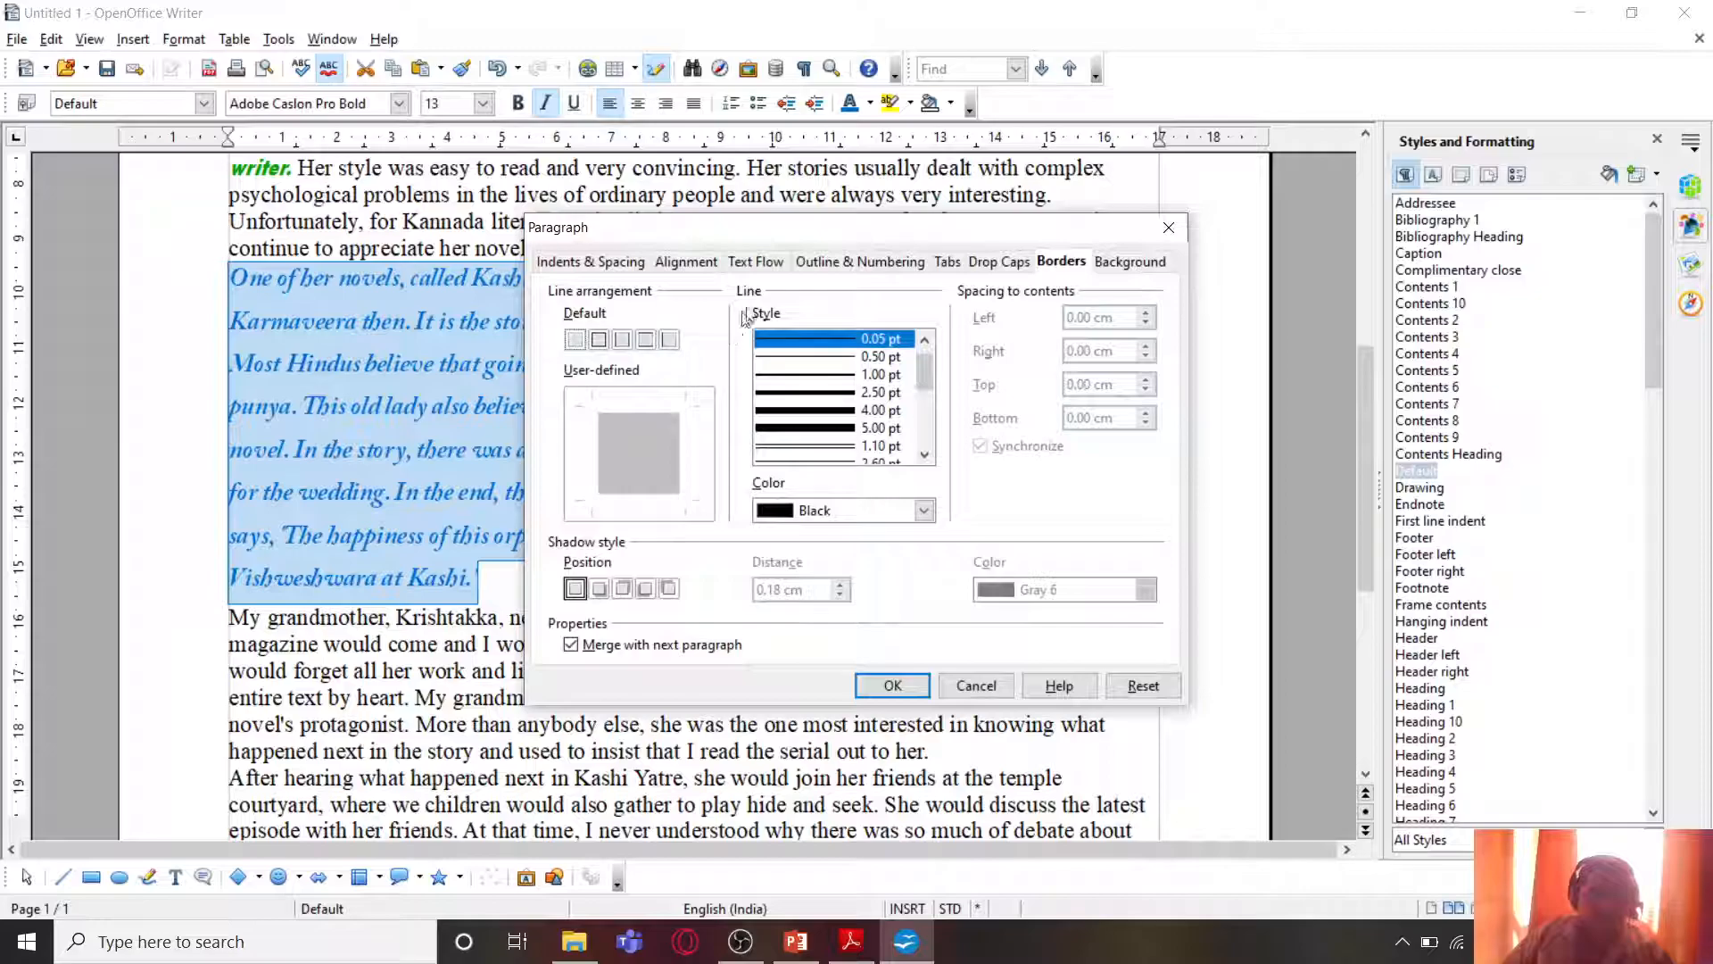
left_click(593, 262)
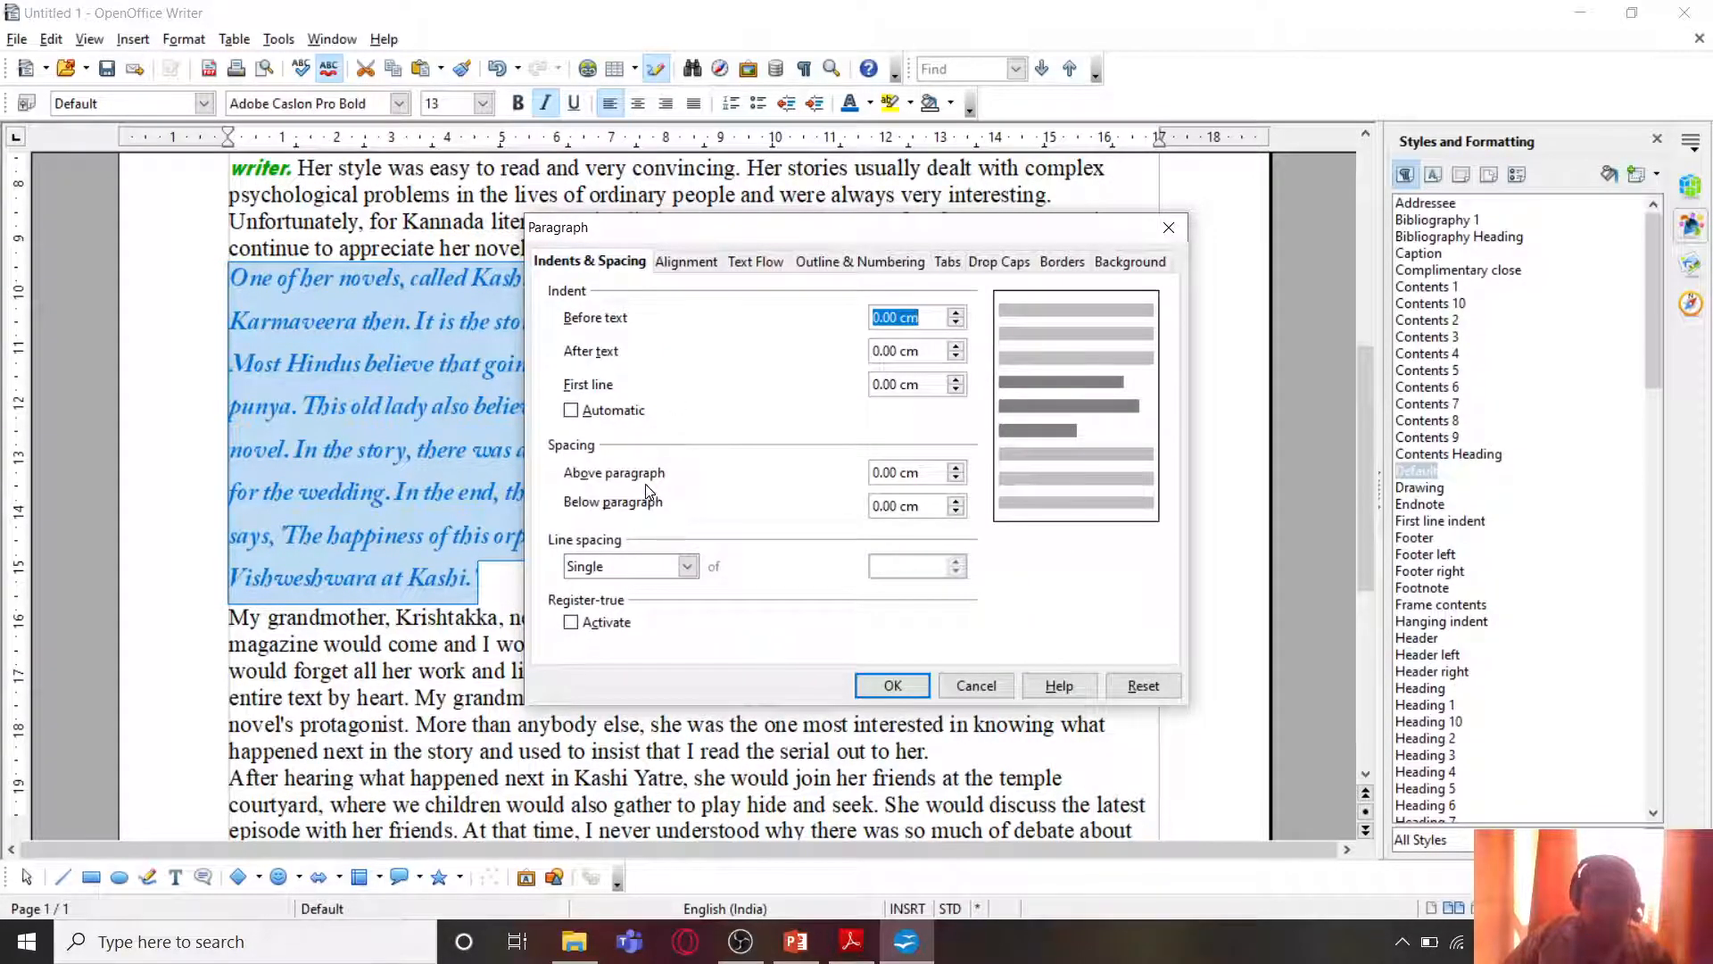
left_click(957, 379)
left_click(957, 380)
left_click(957, 380)
left_click(957, 380)
left_click(957, 380)
left_click(957, 380)
left_click(957, 380)
left_click(957, 380)
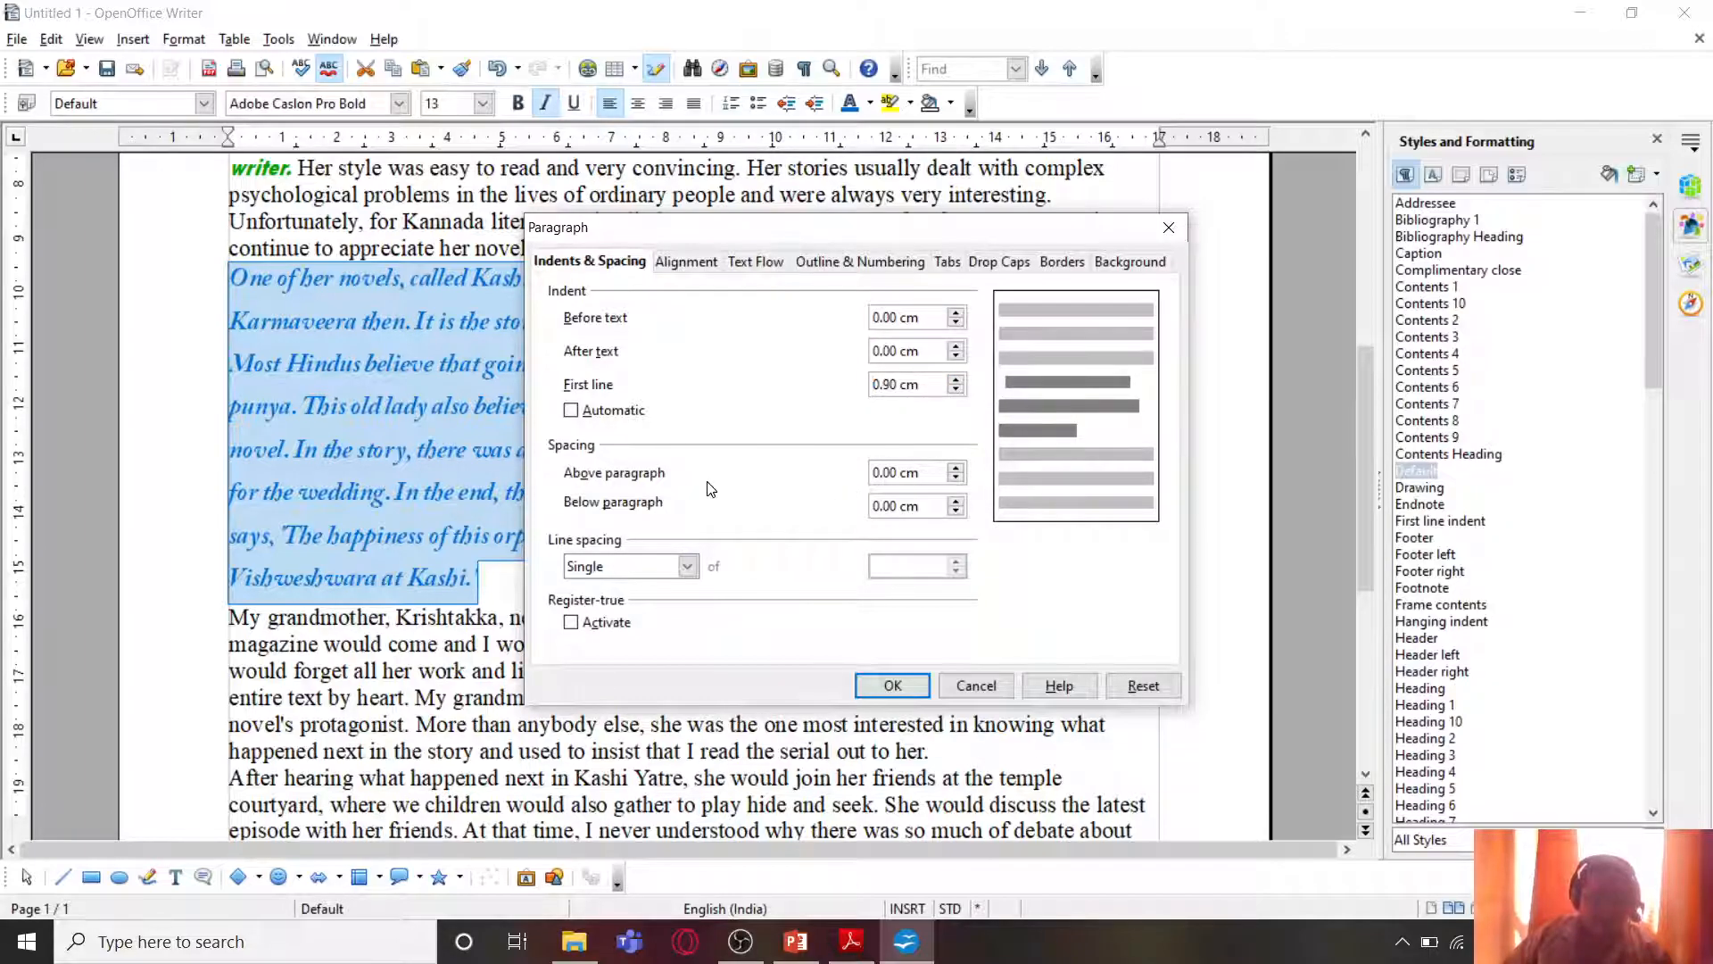
Step: Set the paragraph's line spacing to 1.5 lines and apply the paragraph settings
left_click(694, 574)
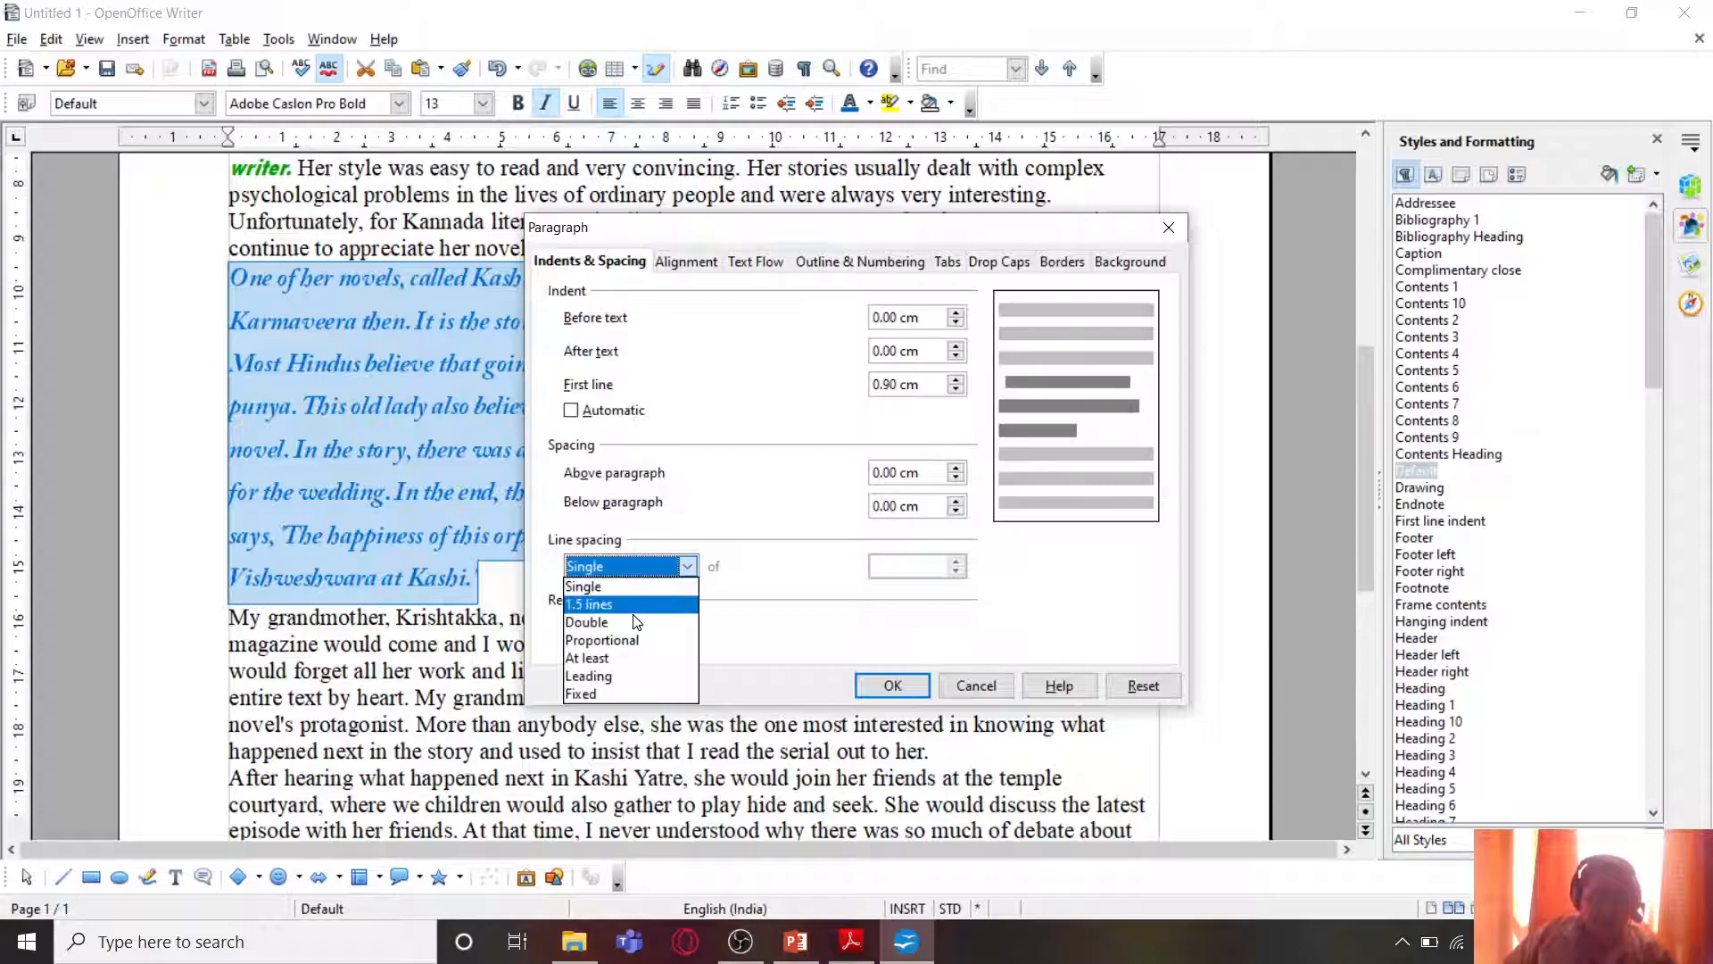
left_click(664, 585)
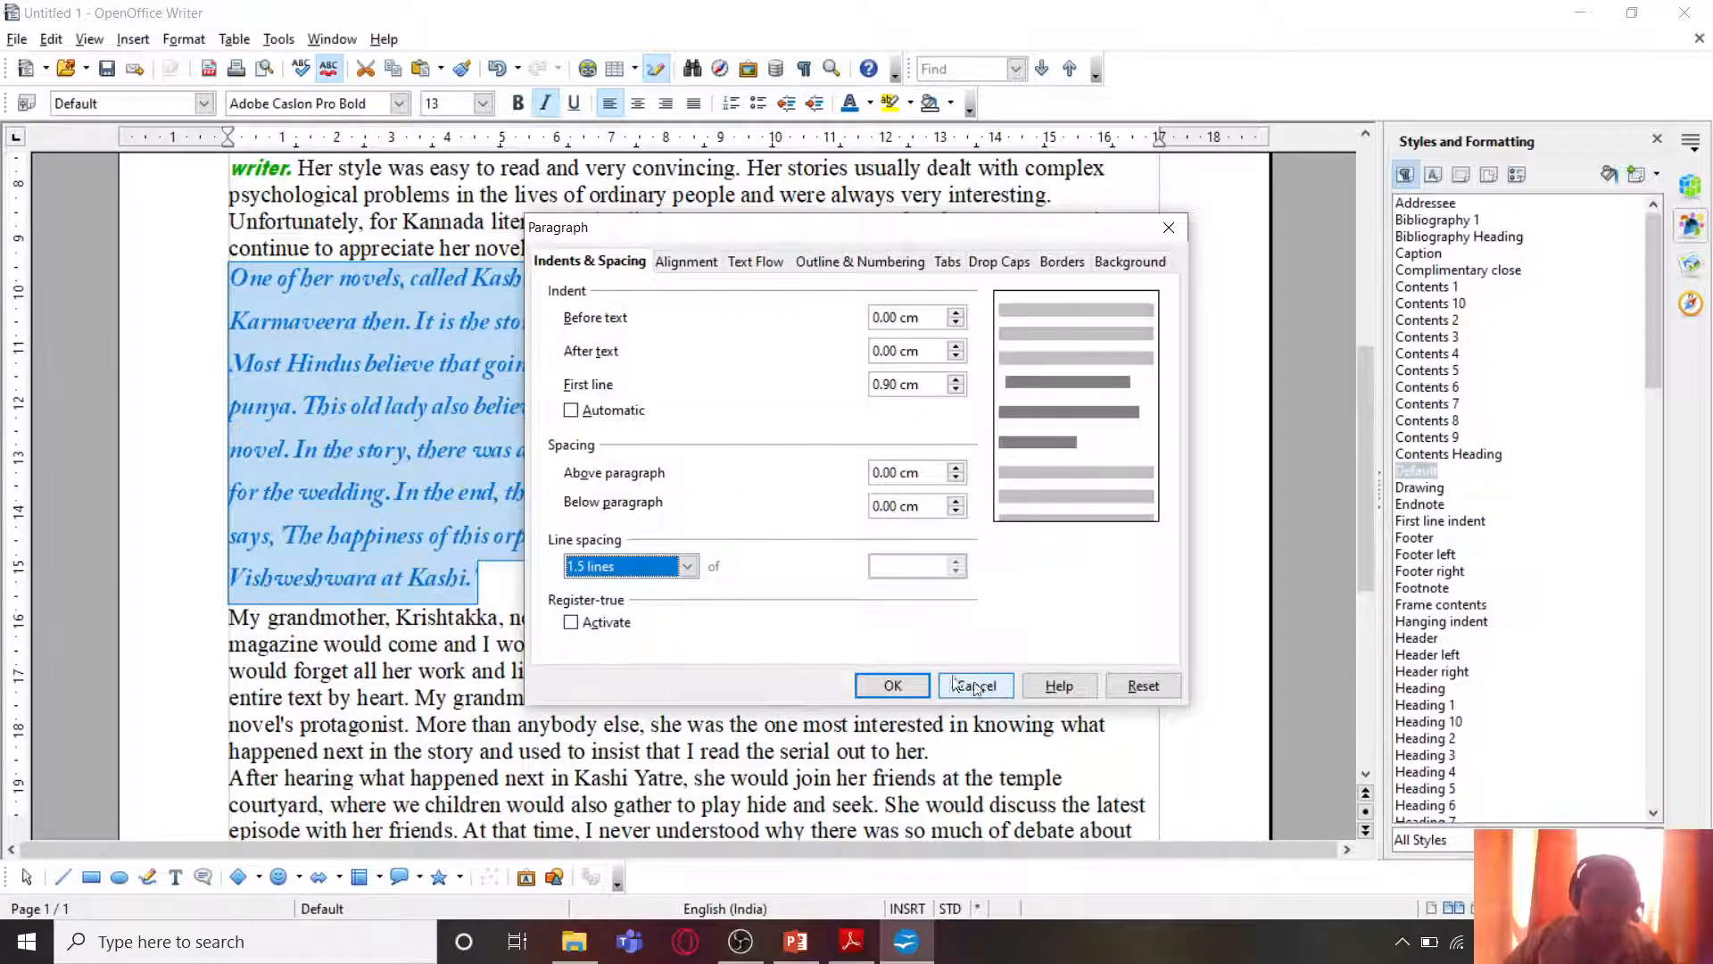
left_click(892, 683)
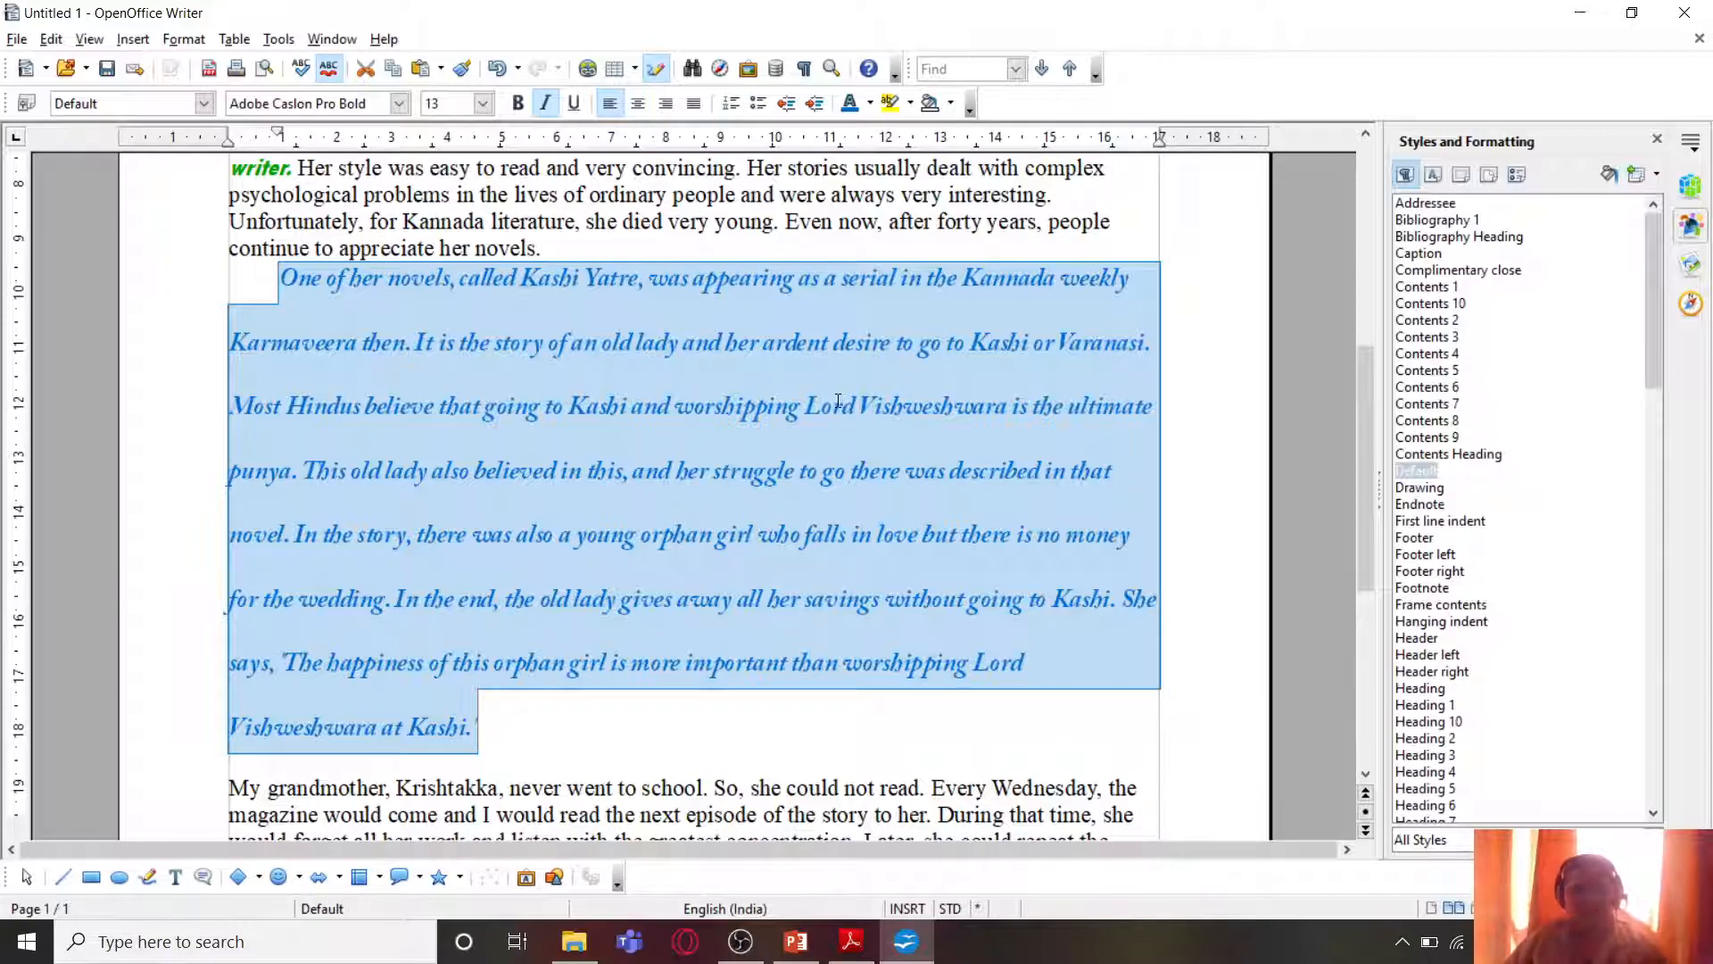
Step: Create a new paragraph style named MyPara from the selected paragraph
left_click(1653, 183)
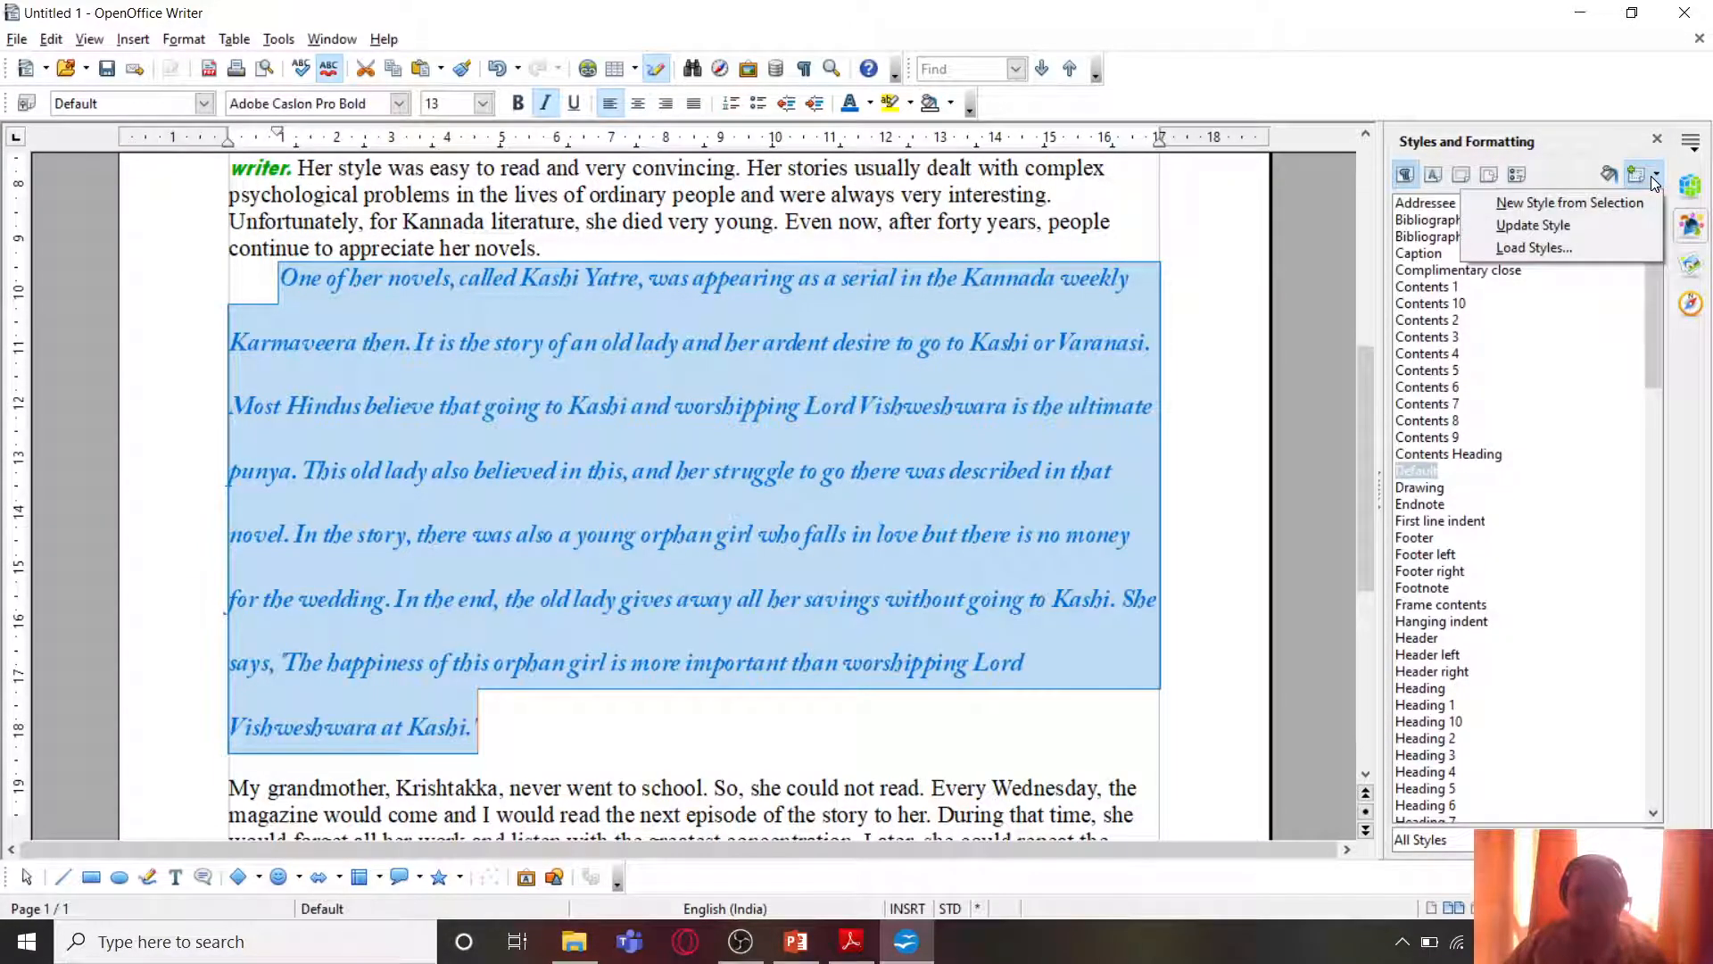
left_click(1617, 210)
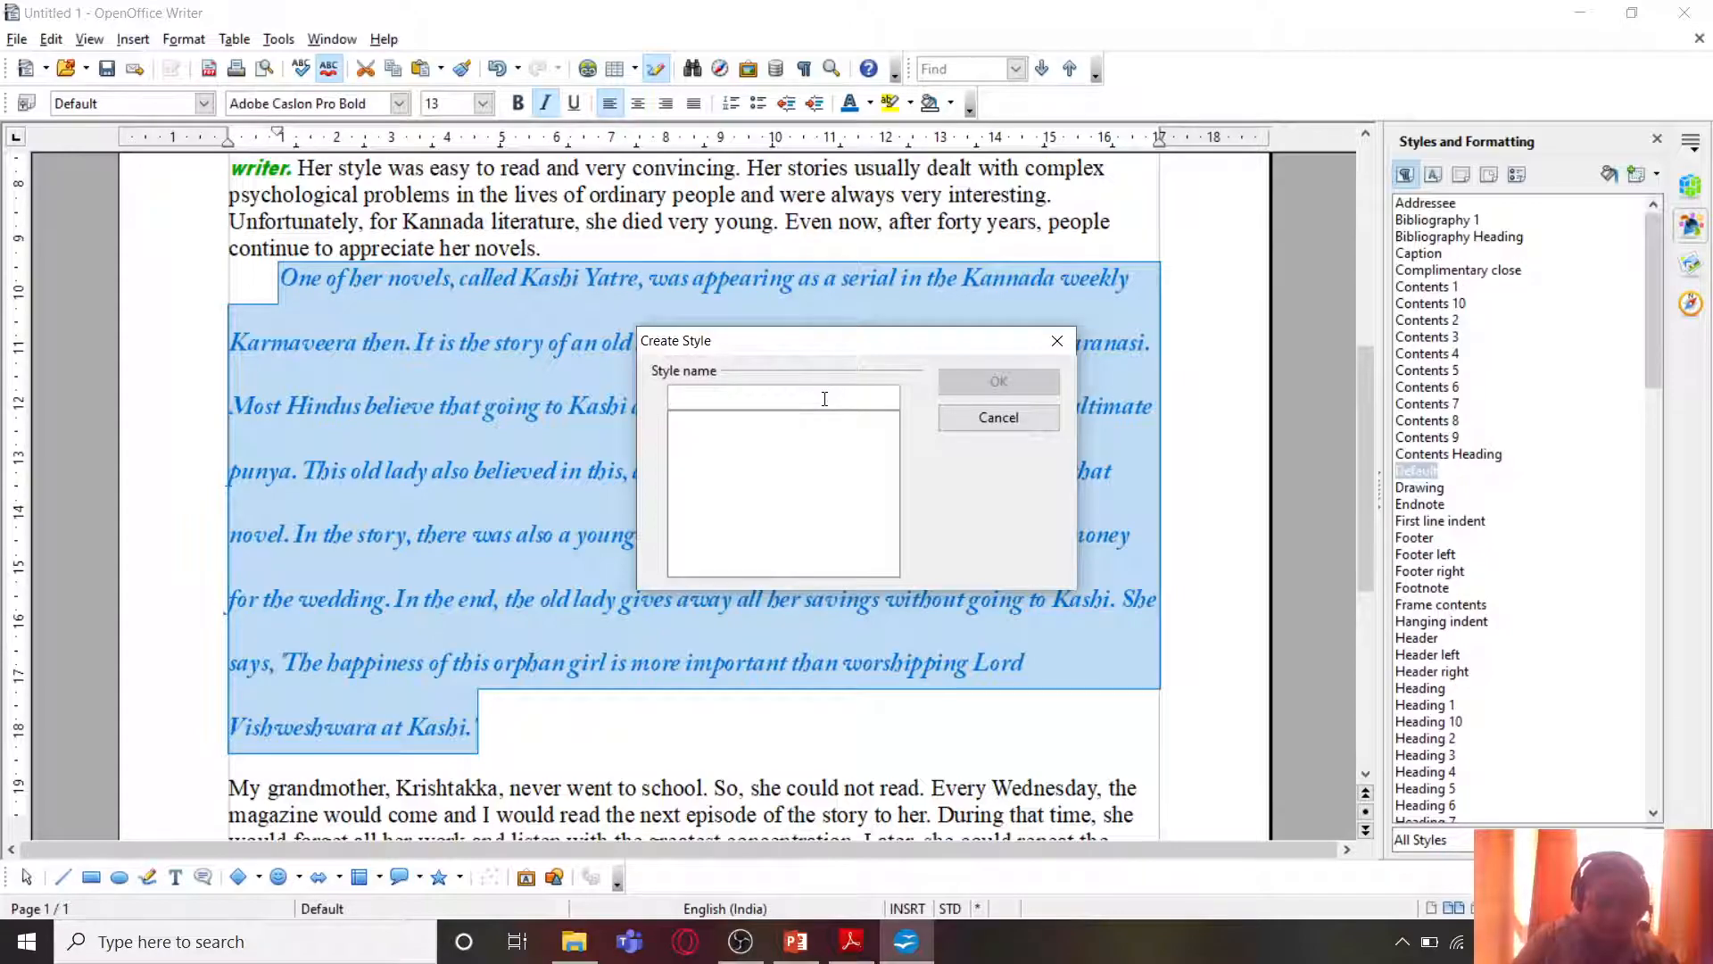
type("MyPara")
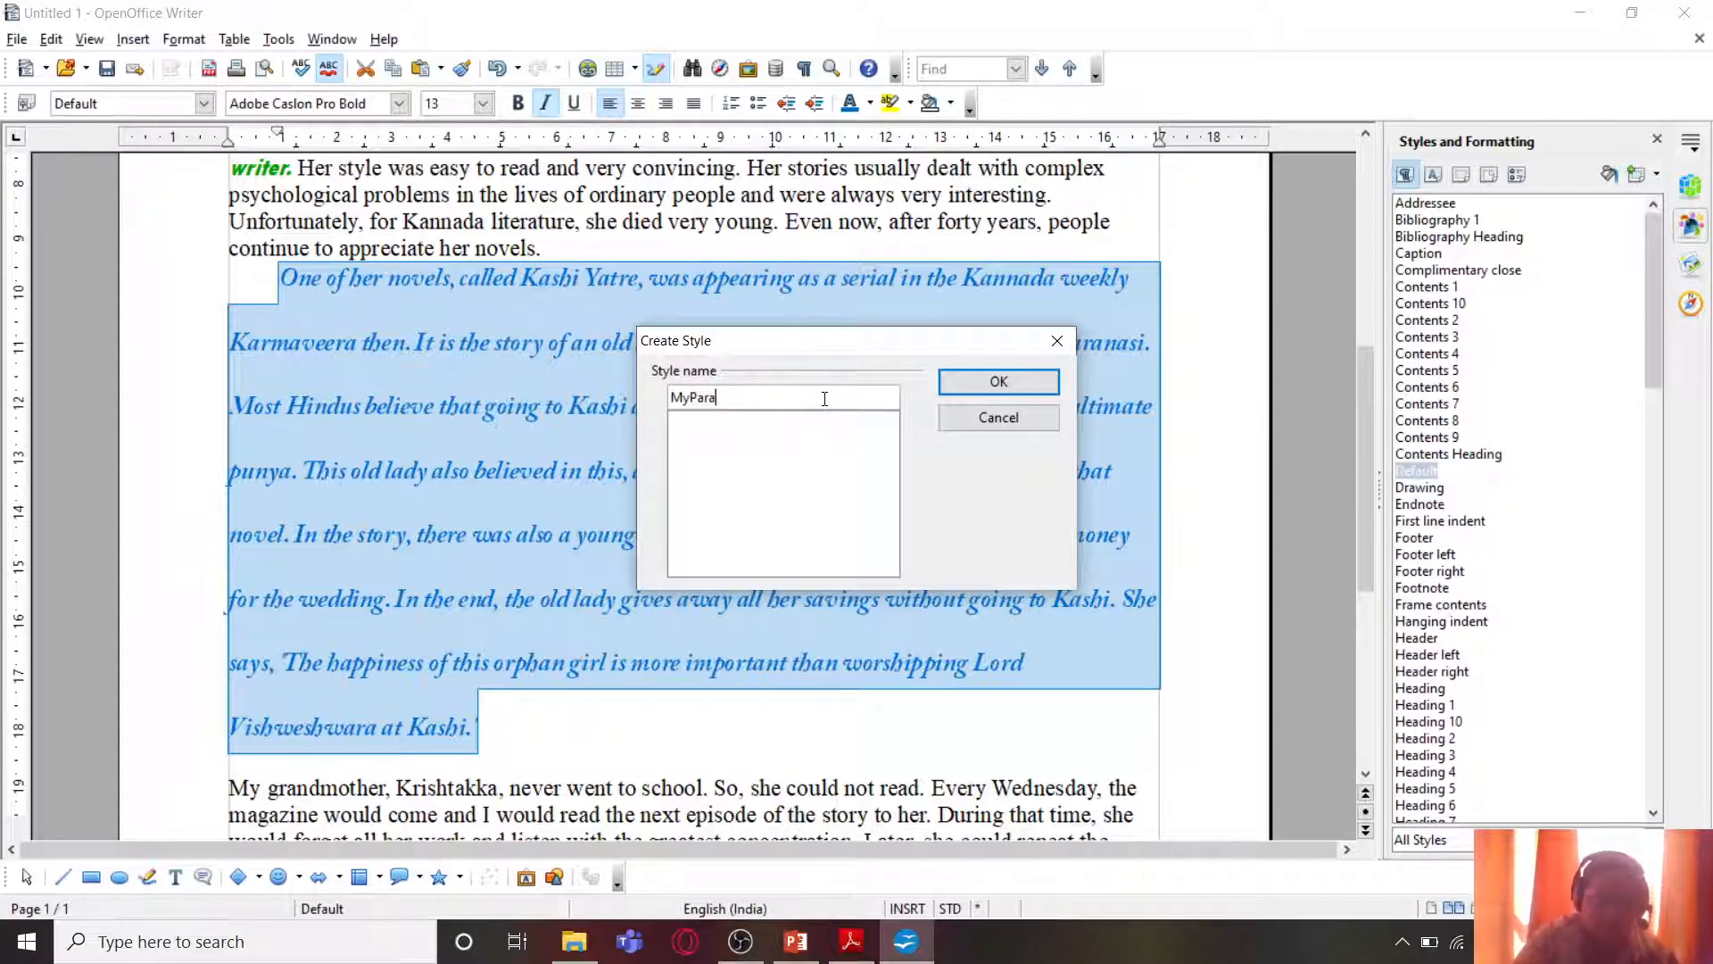
left_click(993, 379)
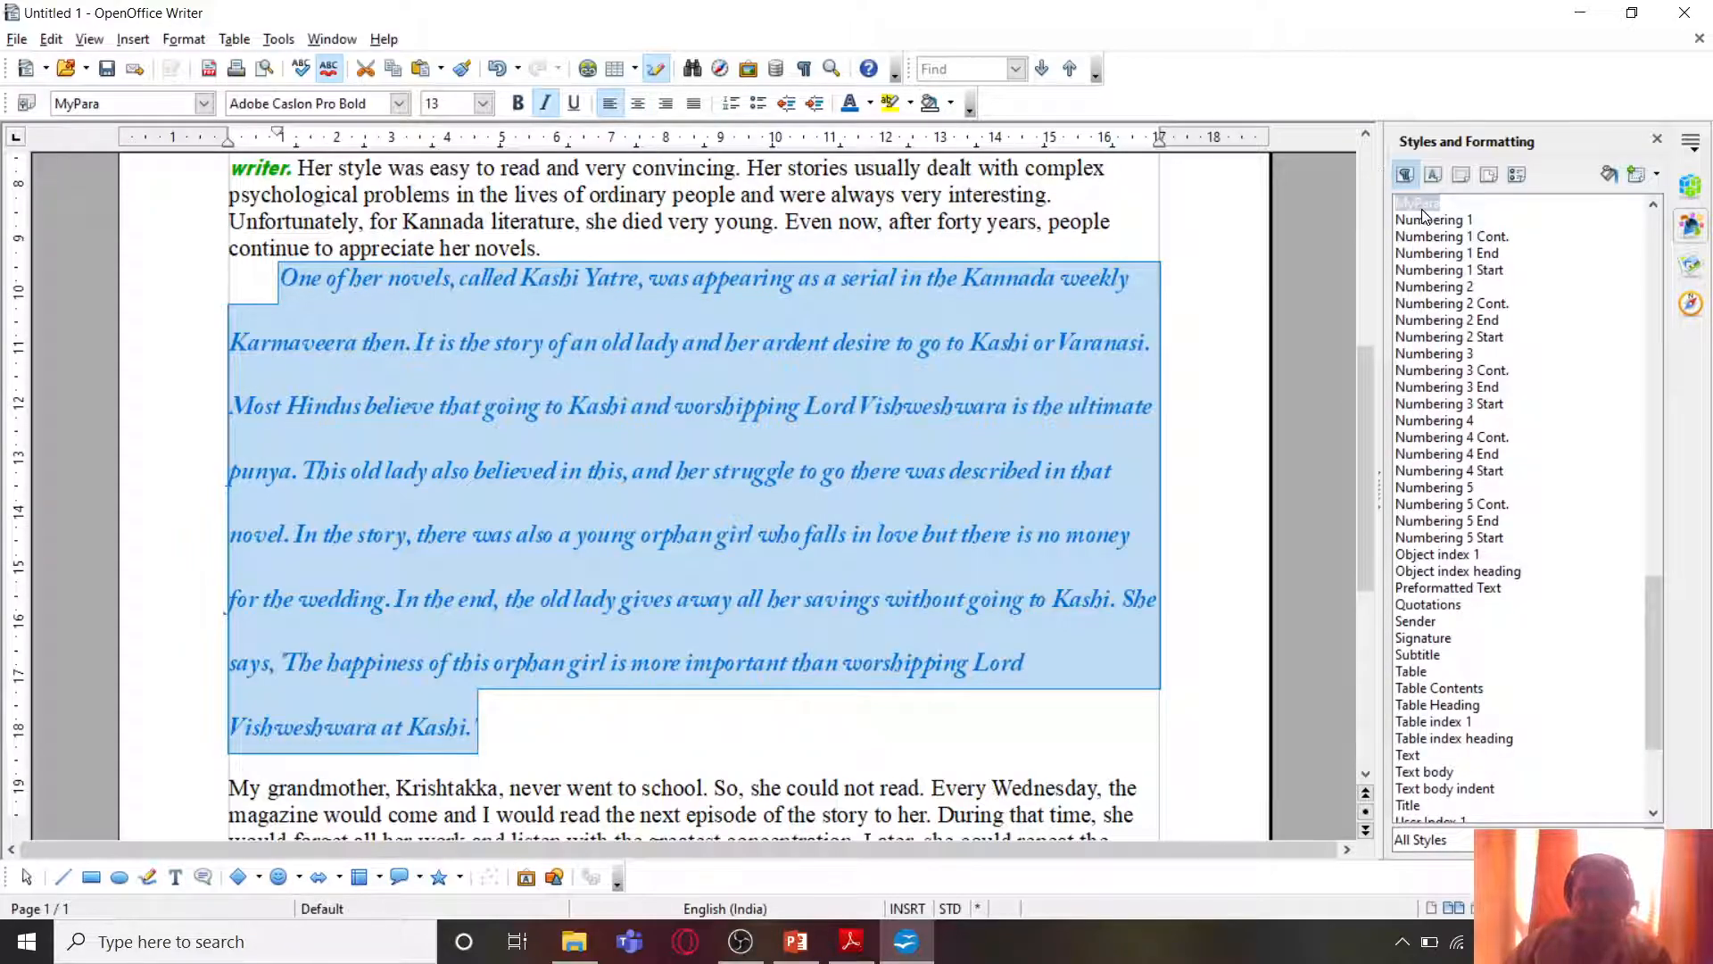
Step: Apply the MyPara style to the "My grandmother" paragraph
scroll(935, 605, "down", 1)
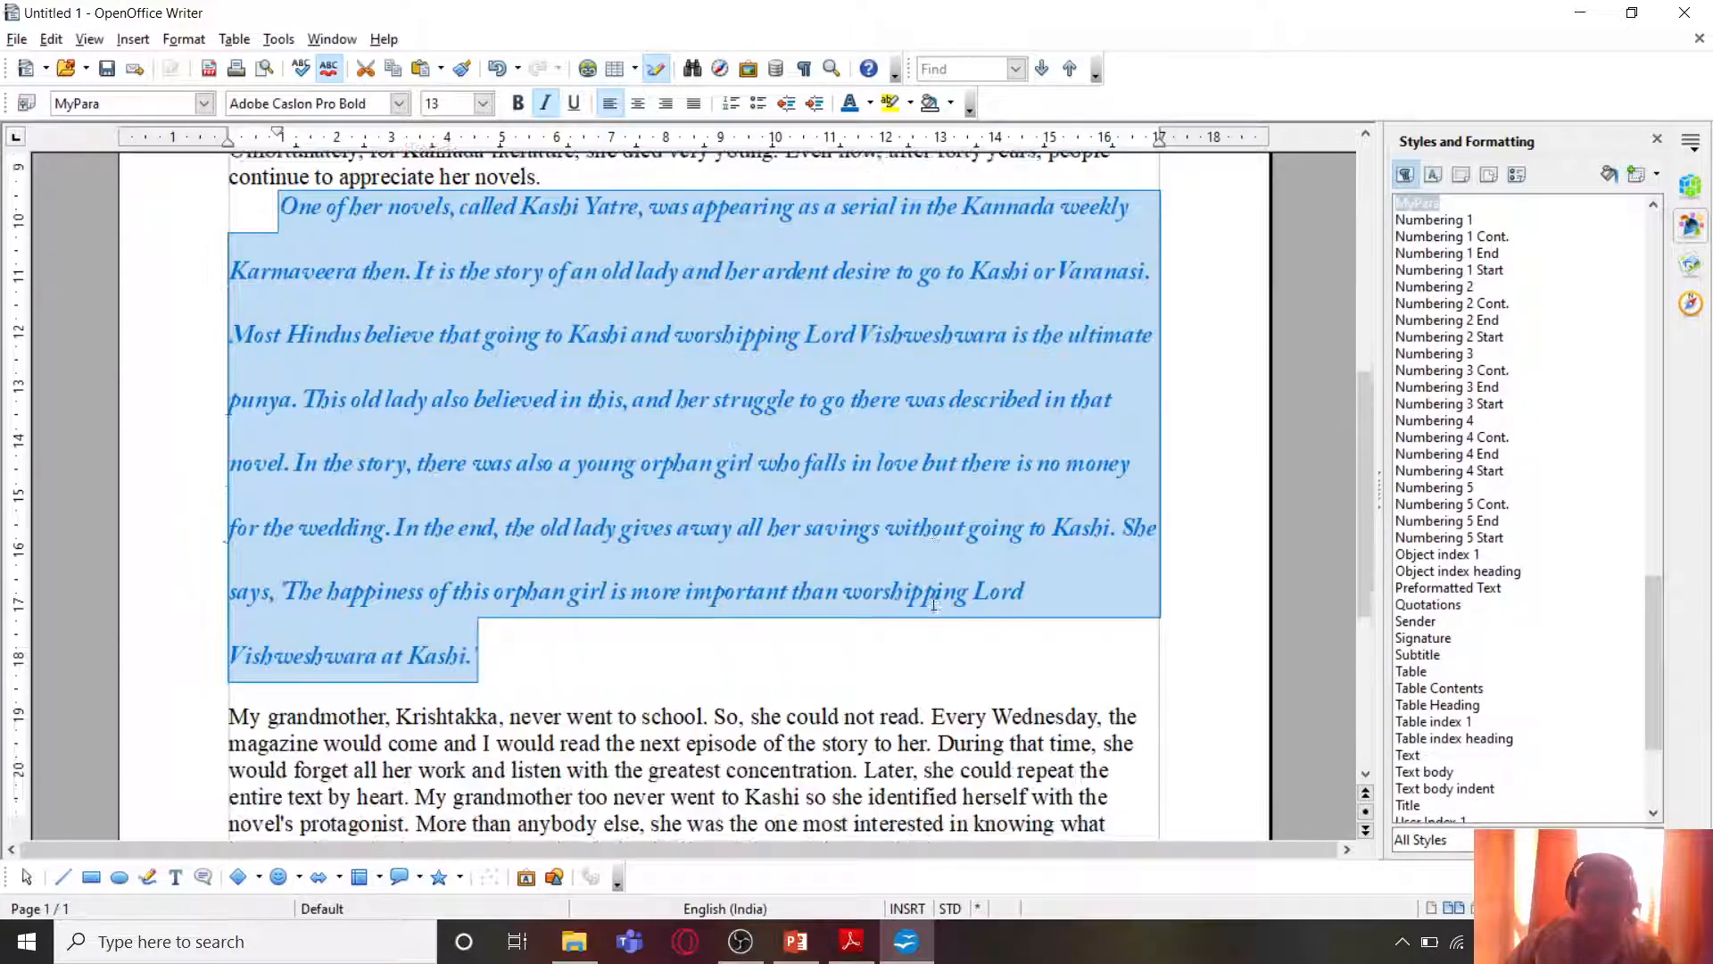
scroll(934, 605, "down", 5)
left_click(688, 369)
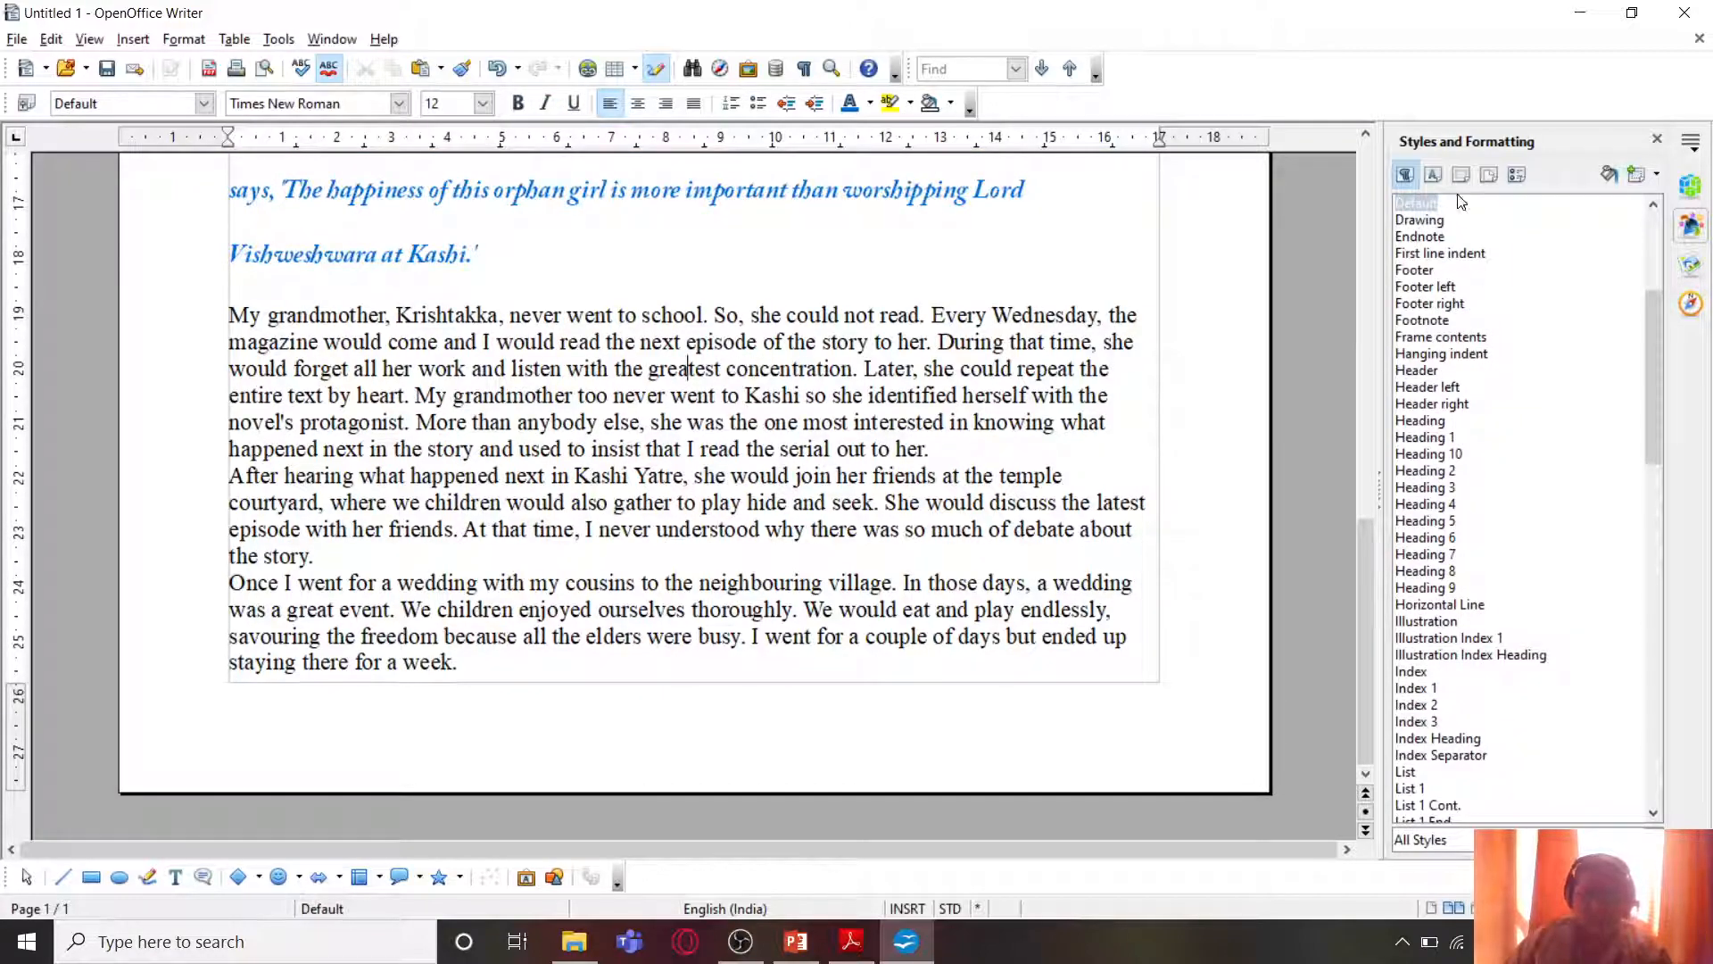
left_click_drag(1653, 353, 1652, 528)
double_click(1419, 605)
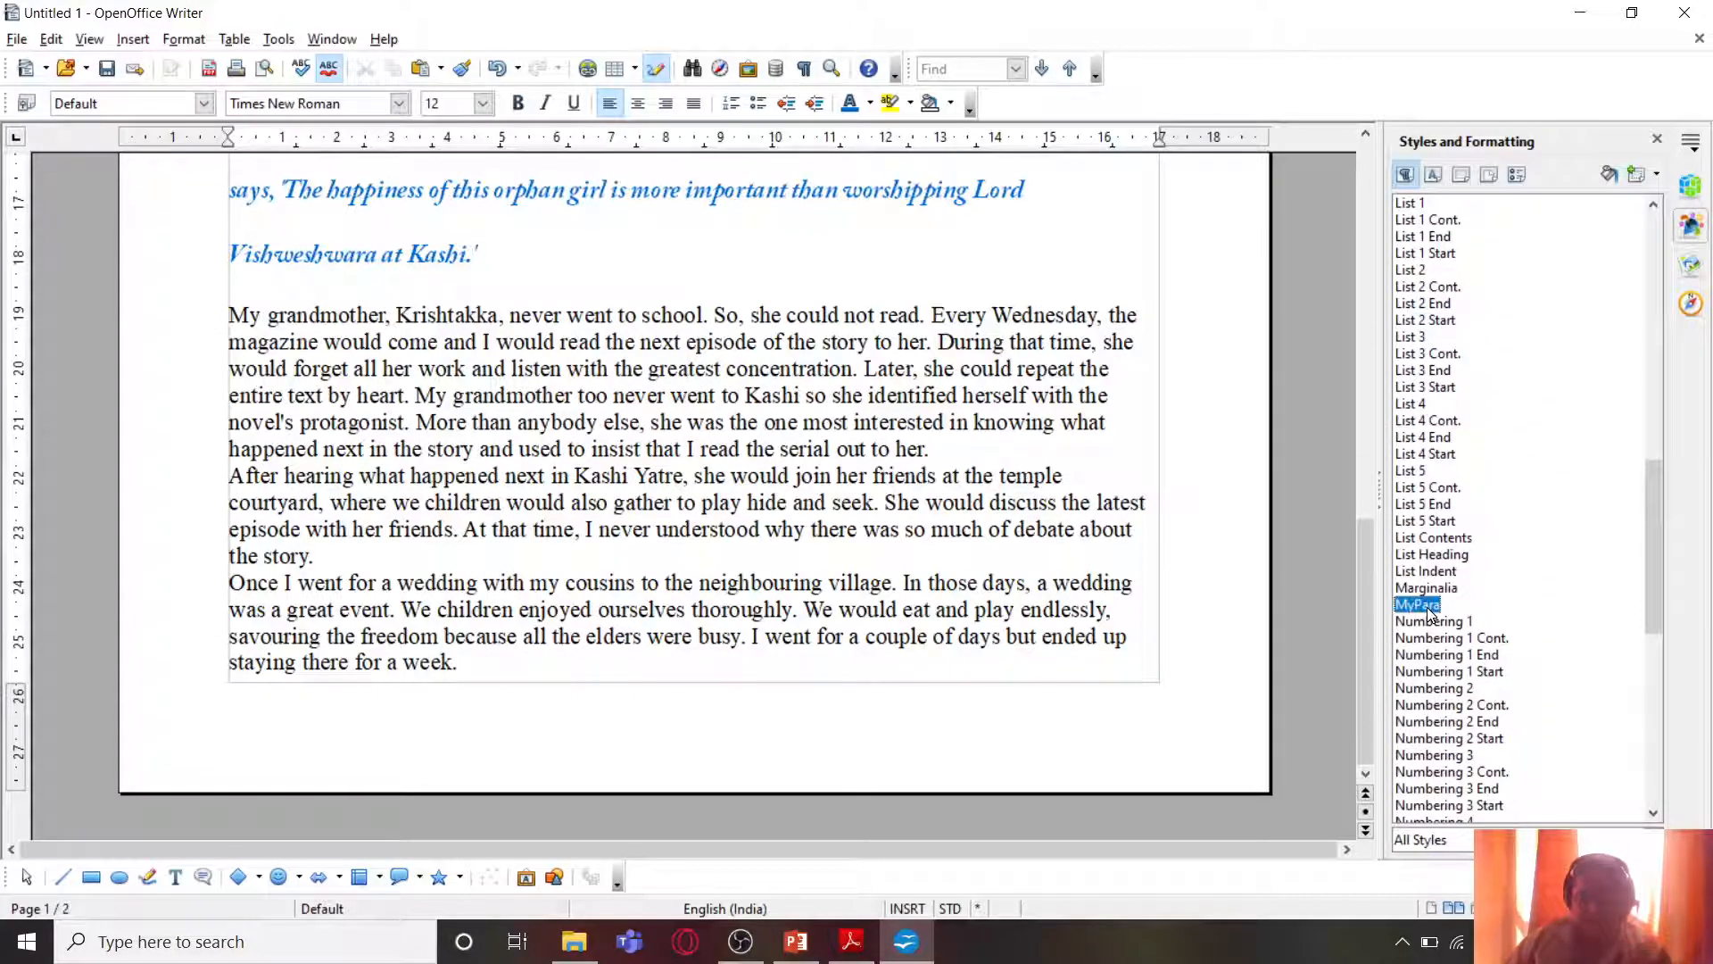
Step: Change the font colour of the whole "One of her novels" paragraph to orange
scroll(751, 521, "down", 4)
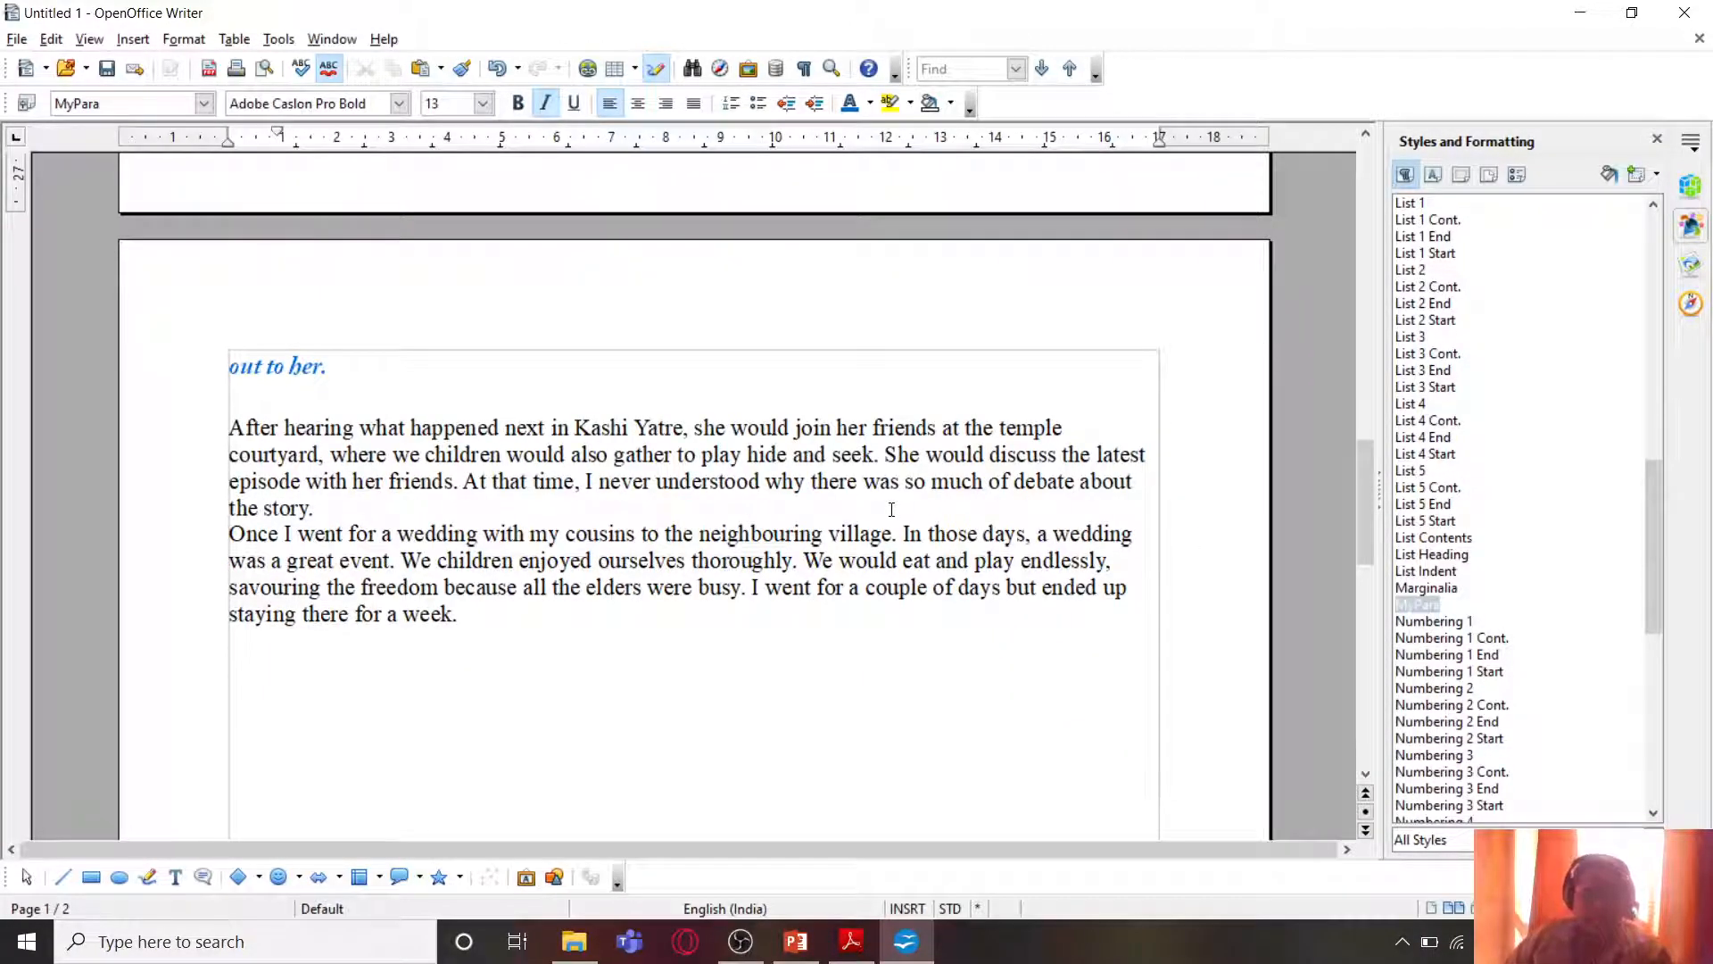
scroll(891, 510, "up", 5)
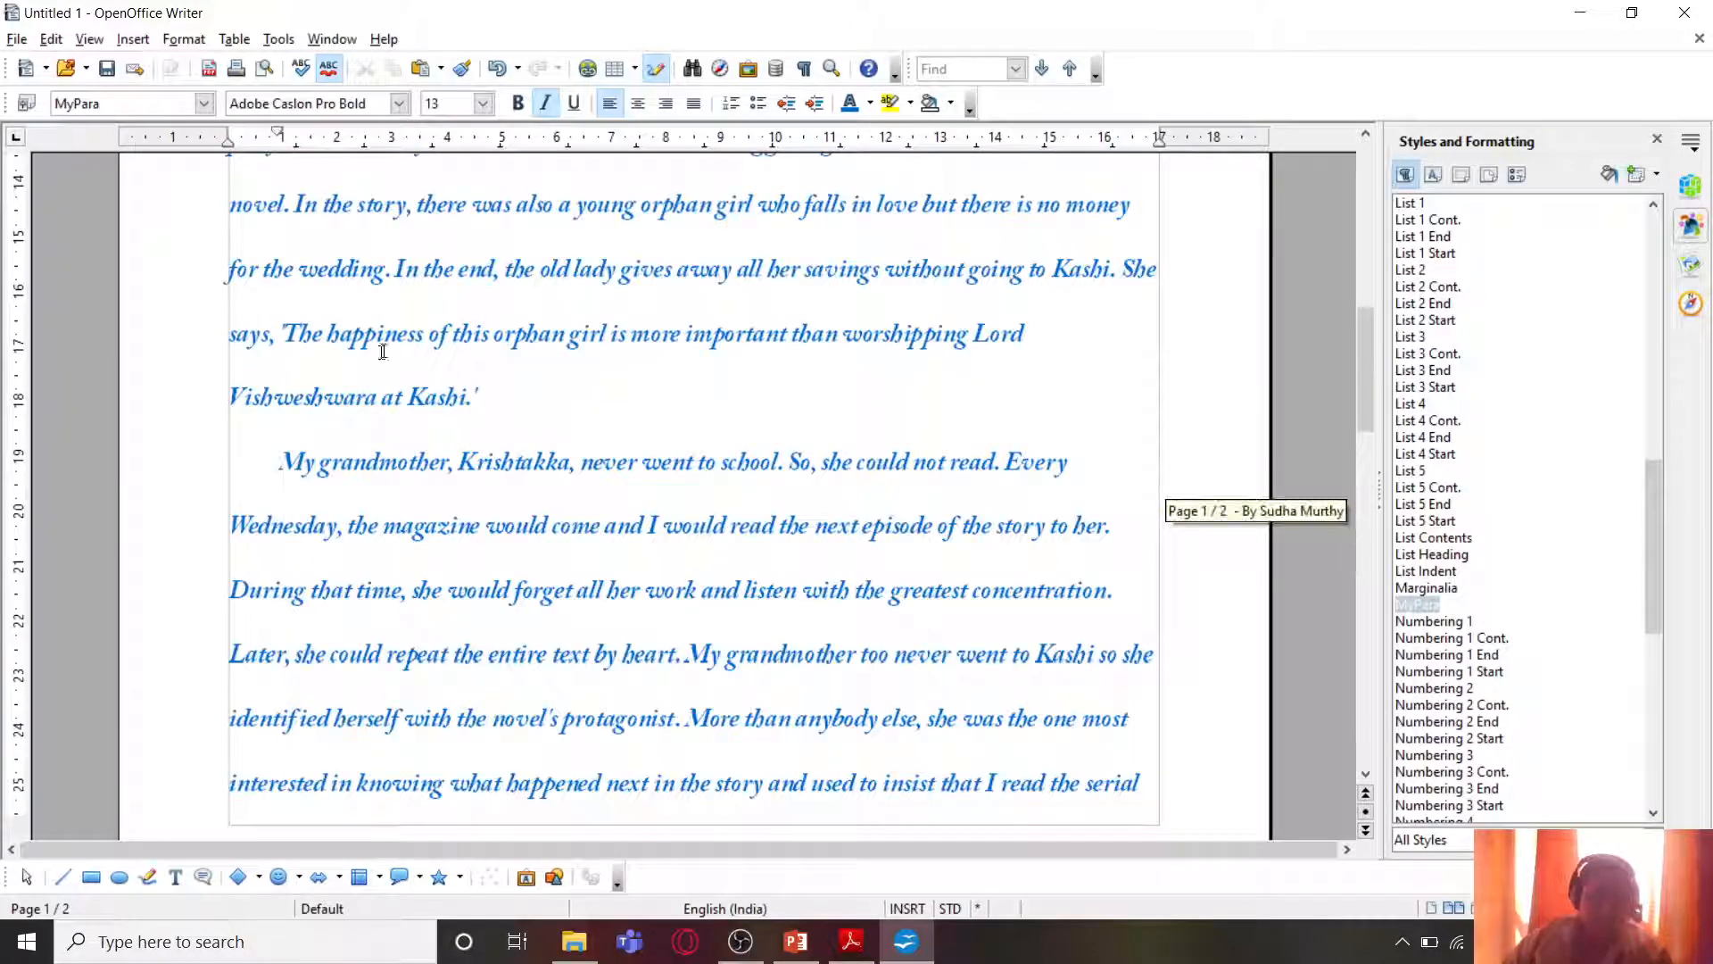
scroll(381, 354, "up", 3)
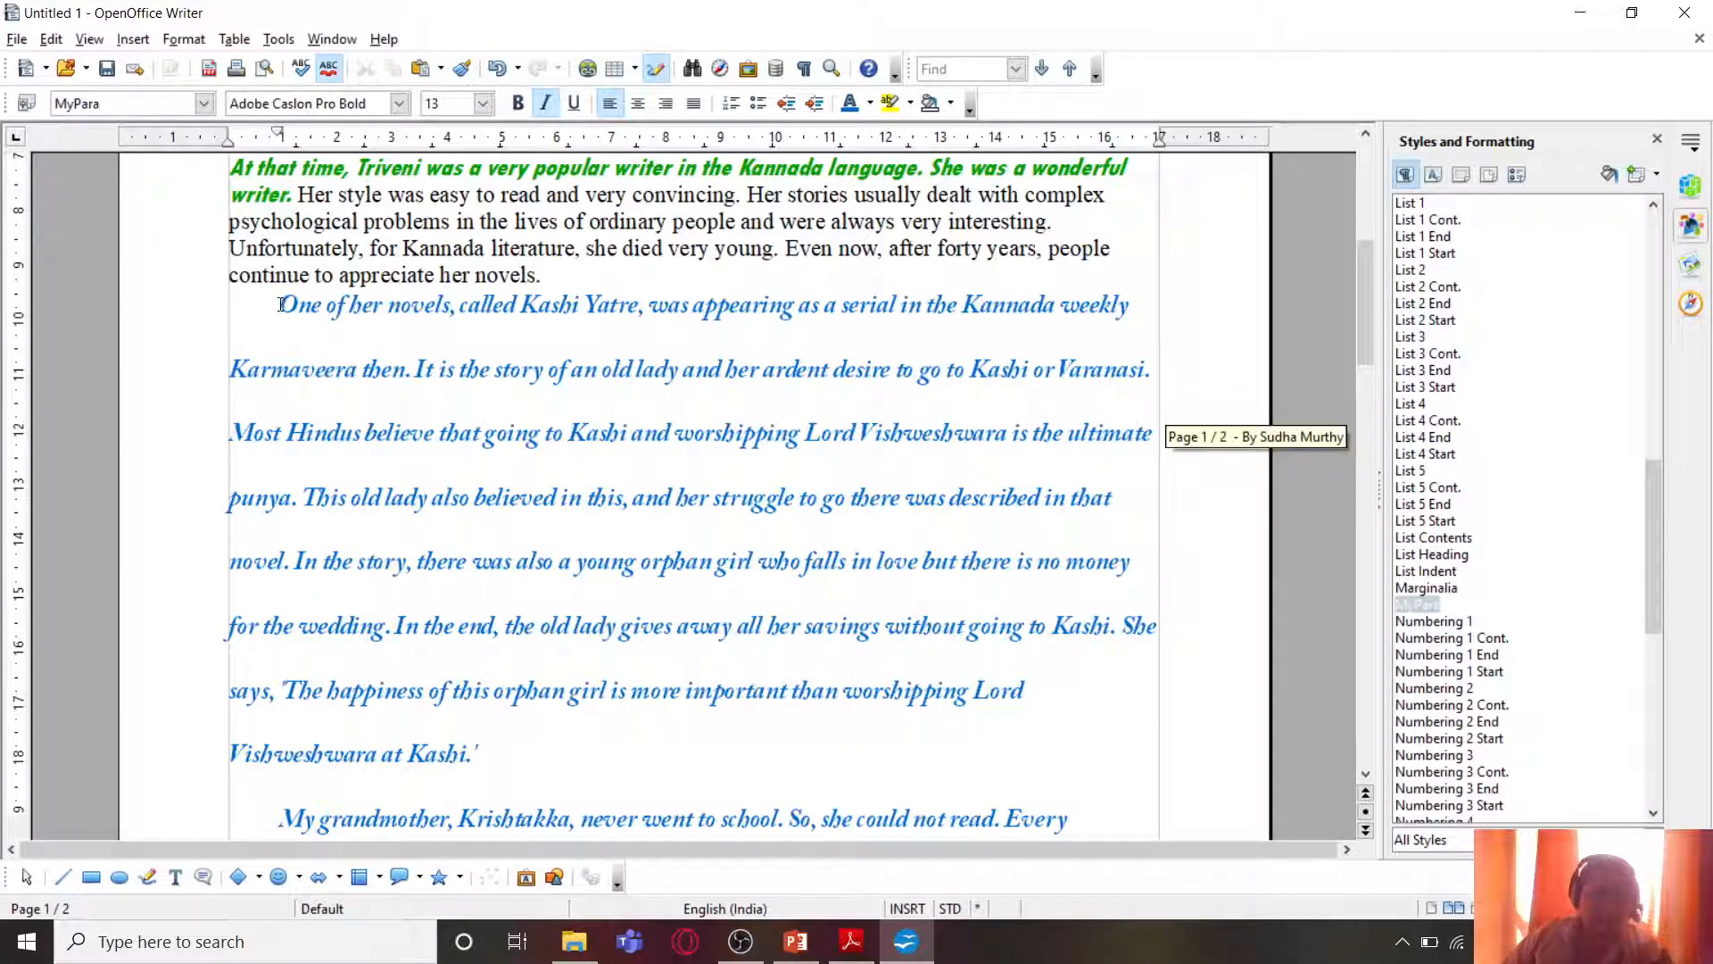
left_click_drag(281, 304, 494, 745)
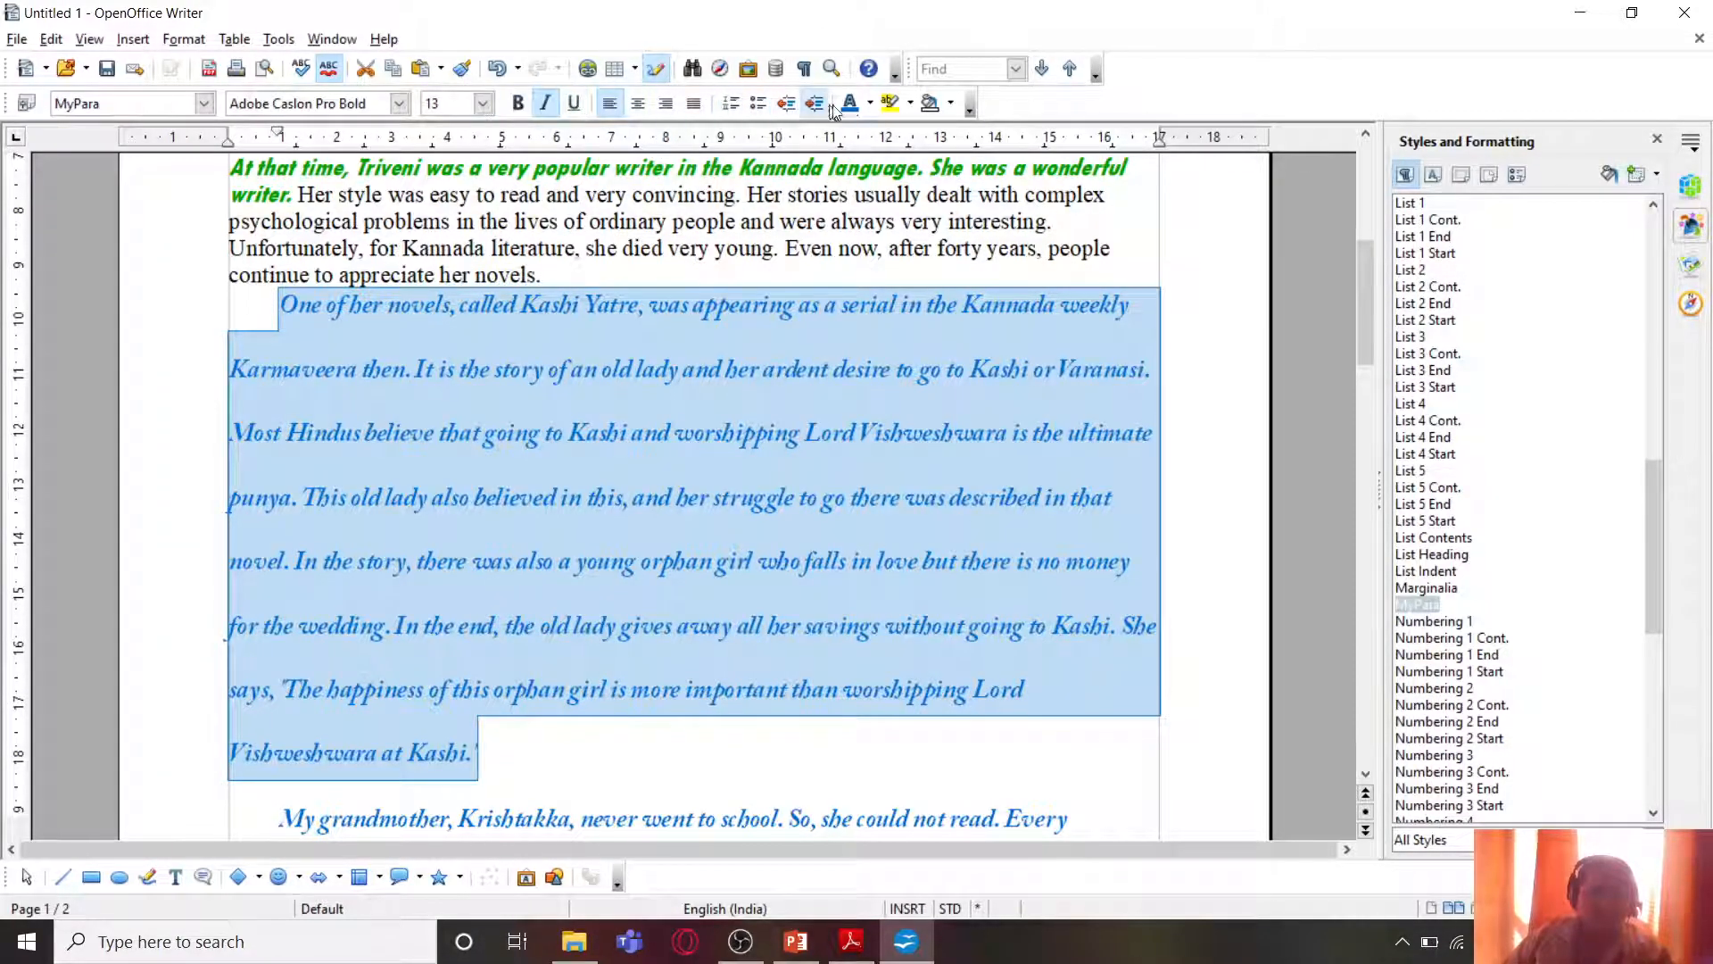
left_click(870, 104)
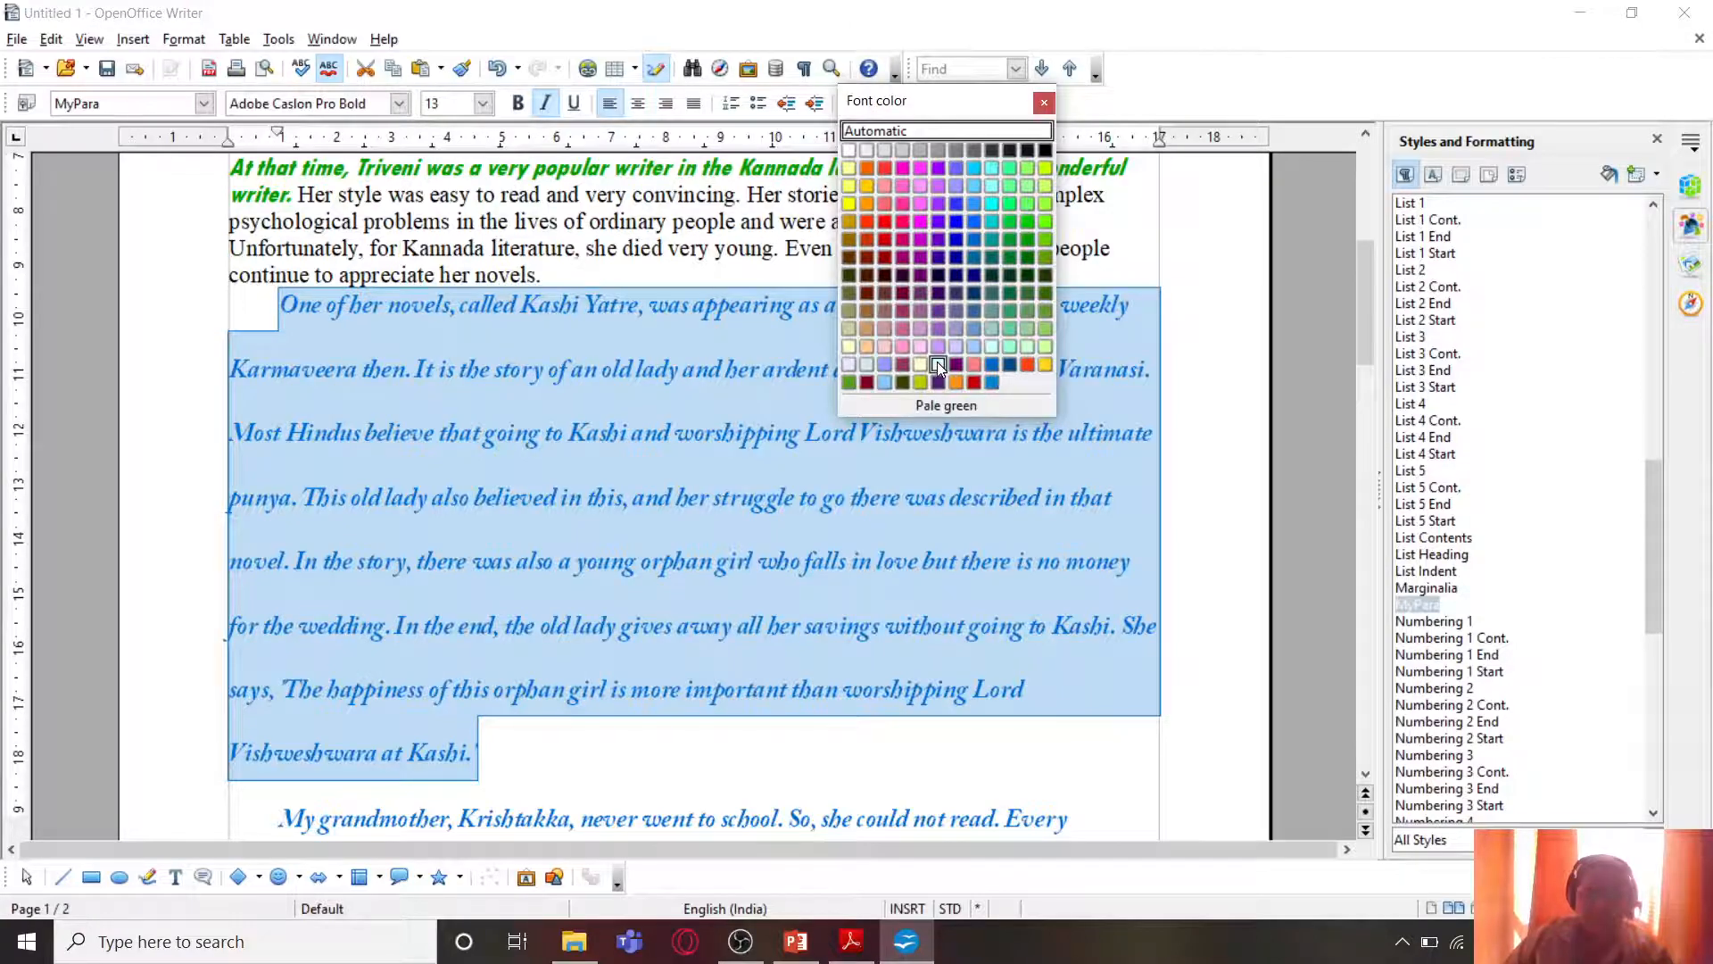
left_click(956, 384)
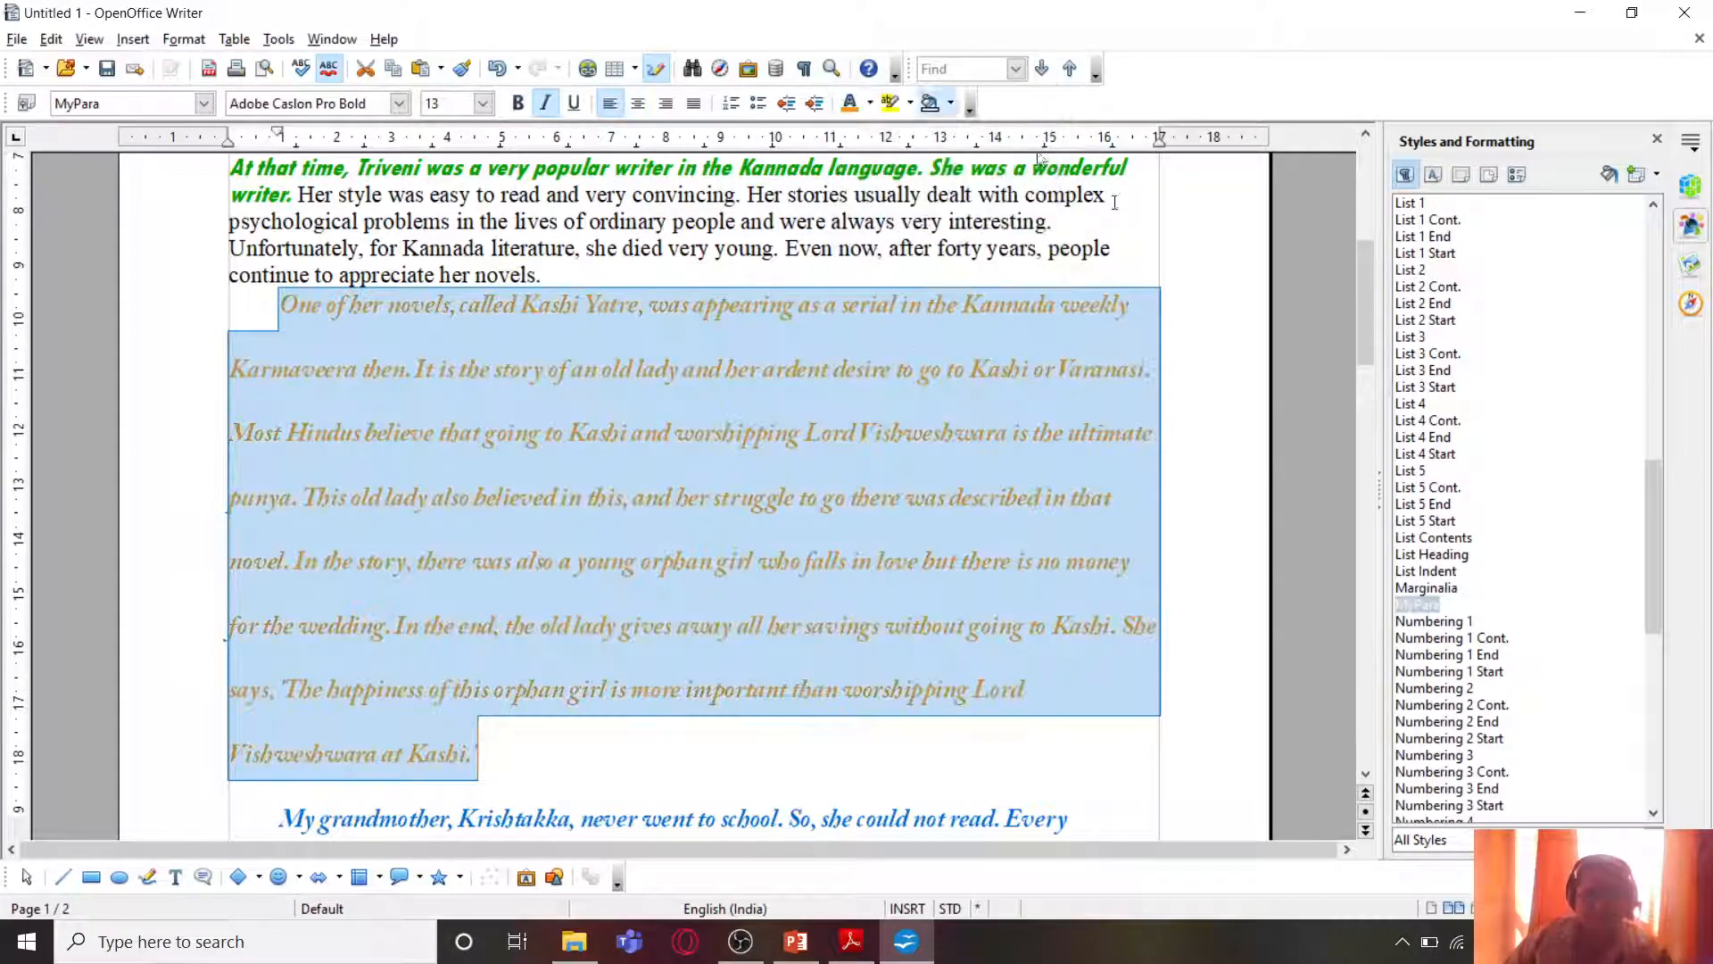
Step: Update the MyPara style from the recoloured selection and check the "My grandmother" paragraph that uses it
left_click(1432, 610)
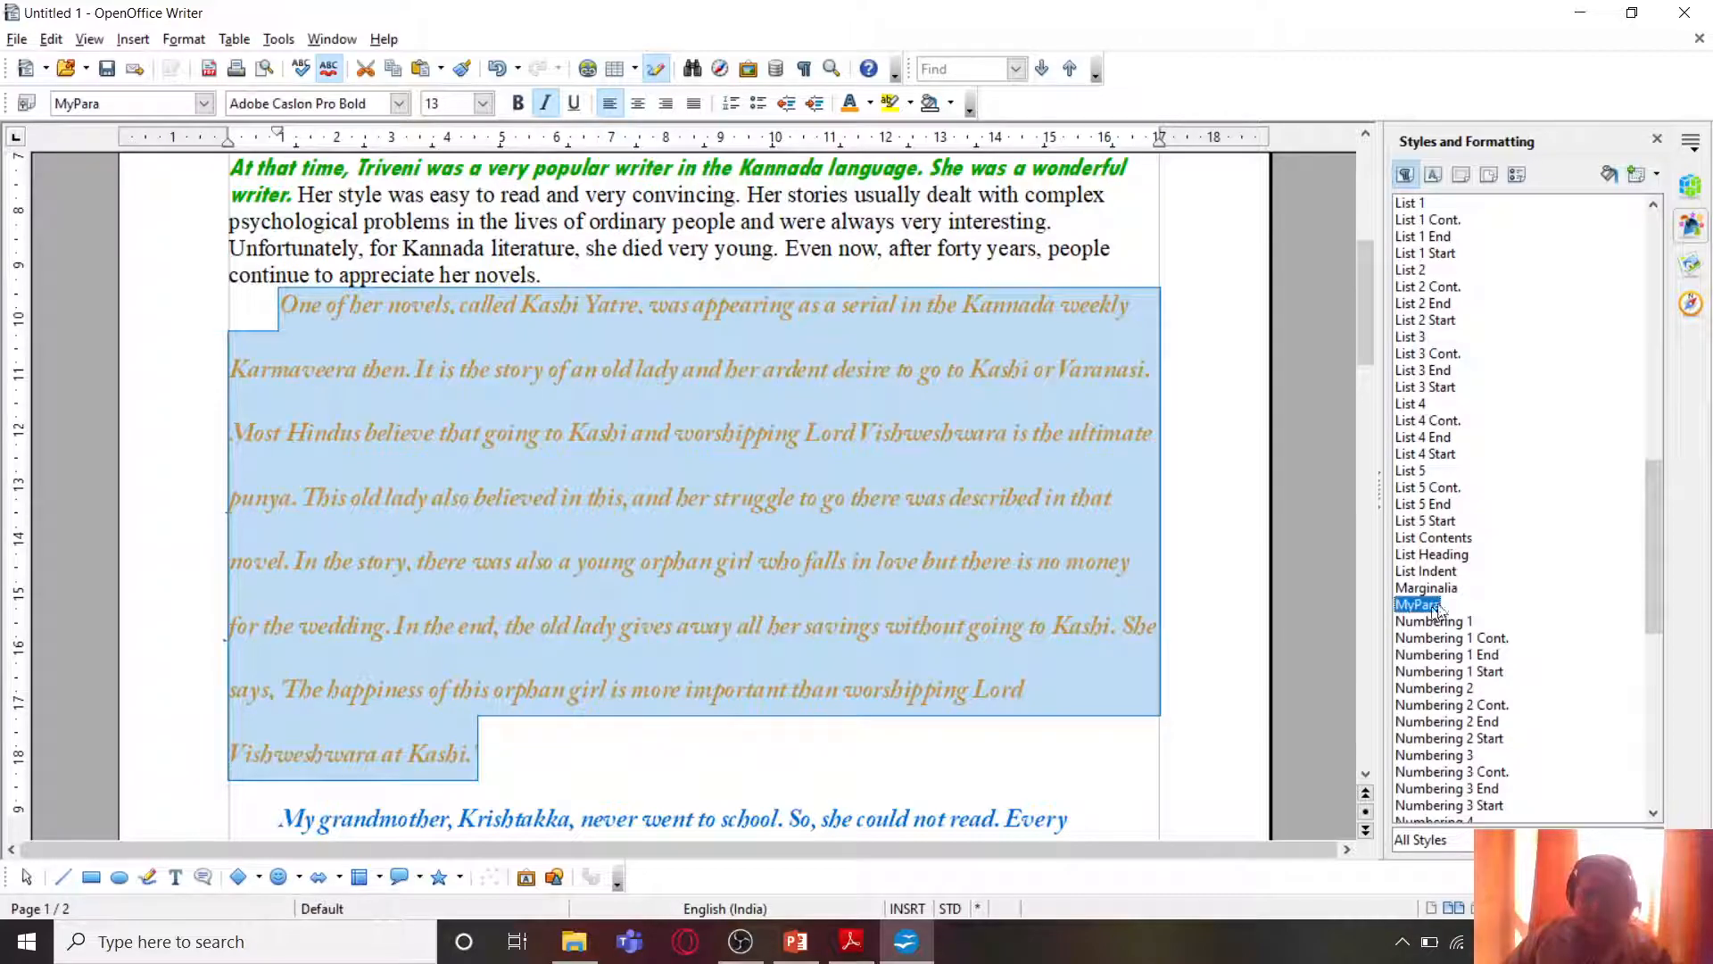
left_click(1656, 174)
left_click(1598, 223)
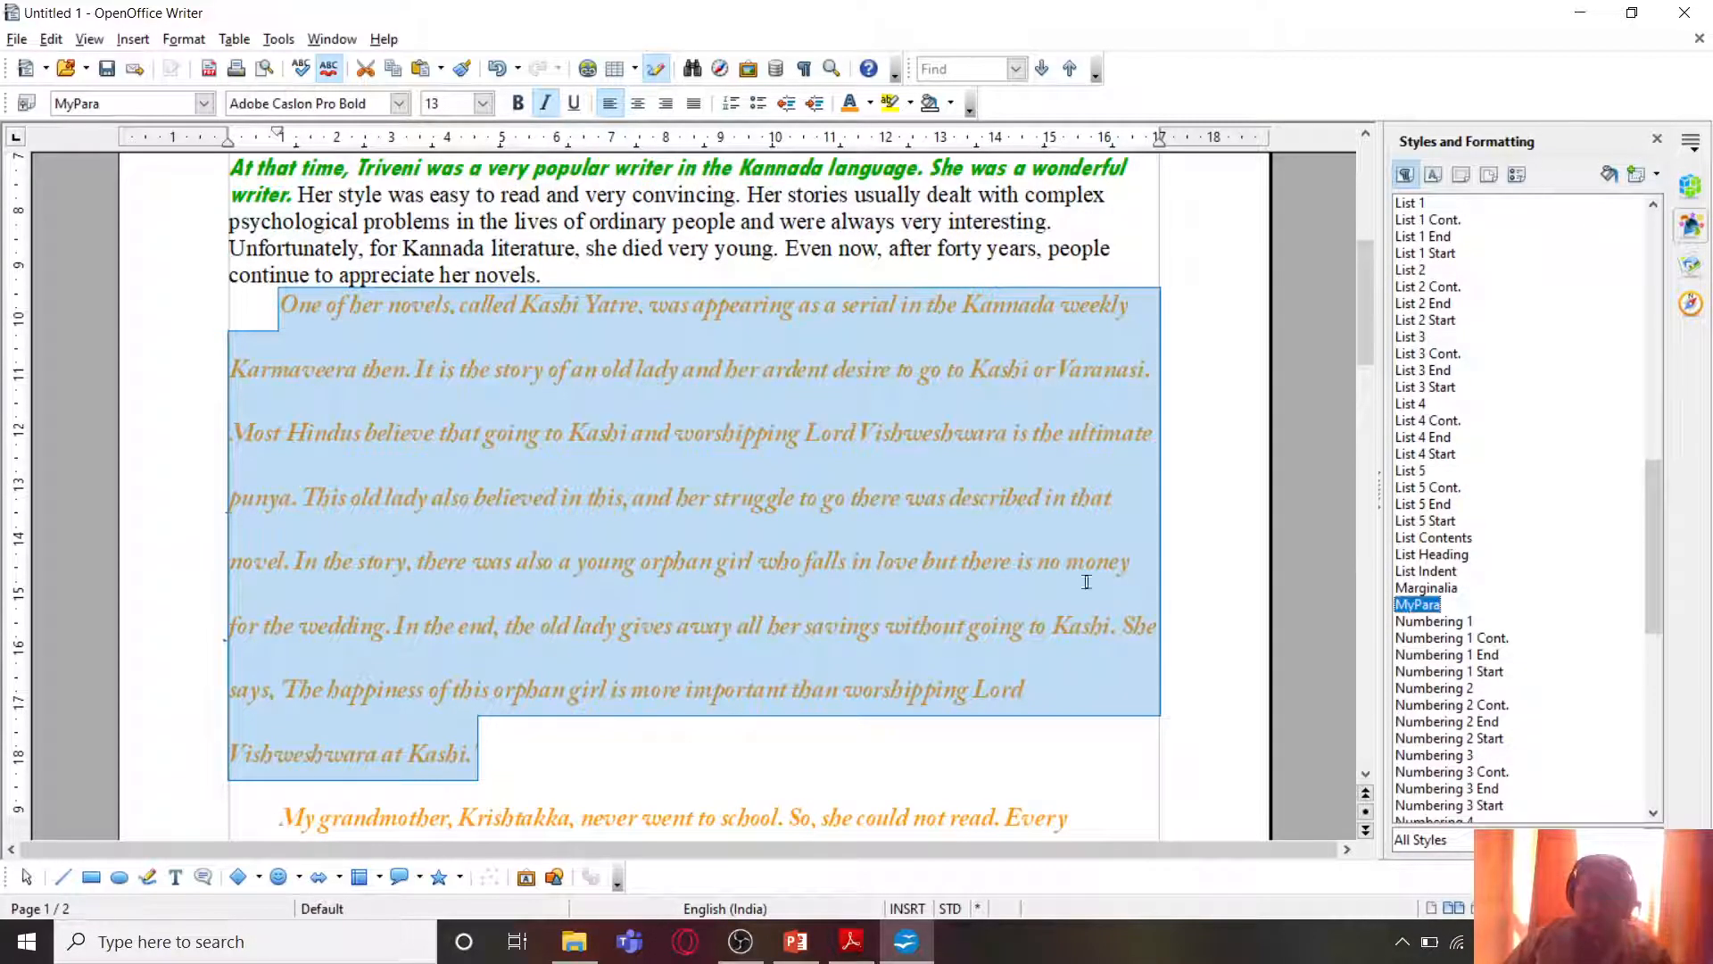
scroll(1077, 583, "down", 3)
scroll(1077, 581, "down", 9)
scroll(1077, 579, "up", 5)
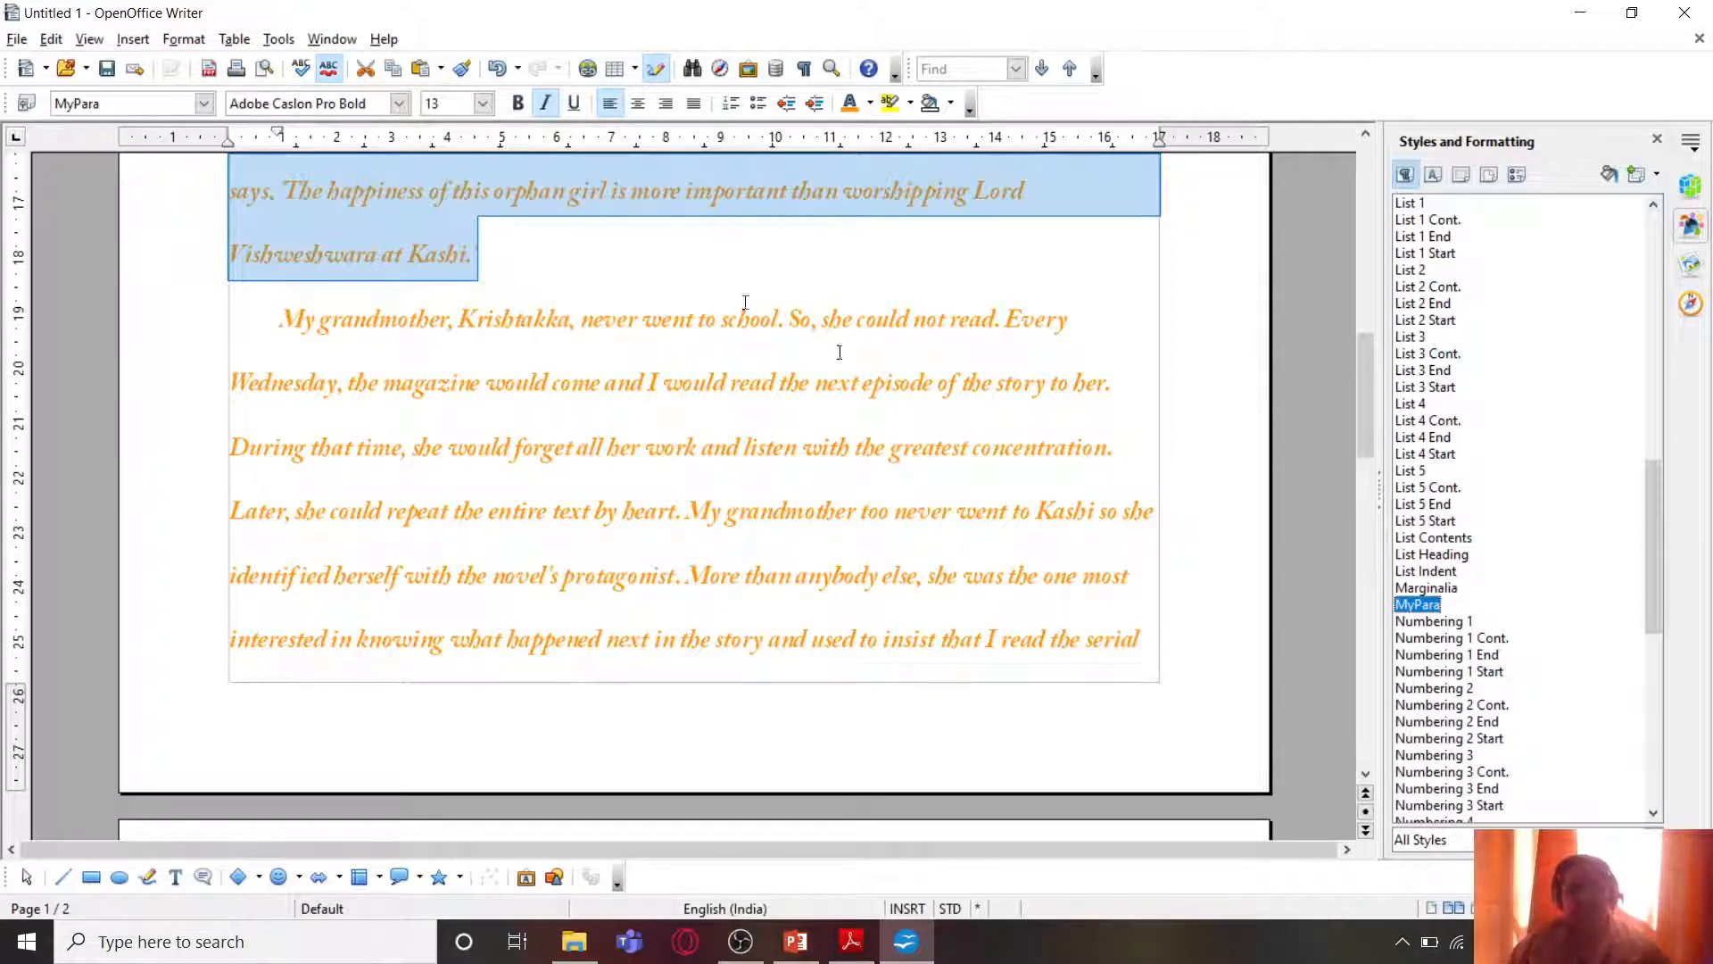
scroll(759, 519, "down", 5)
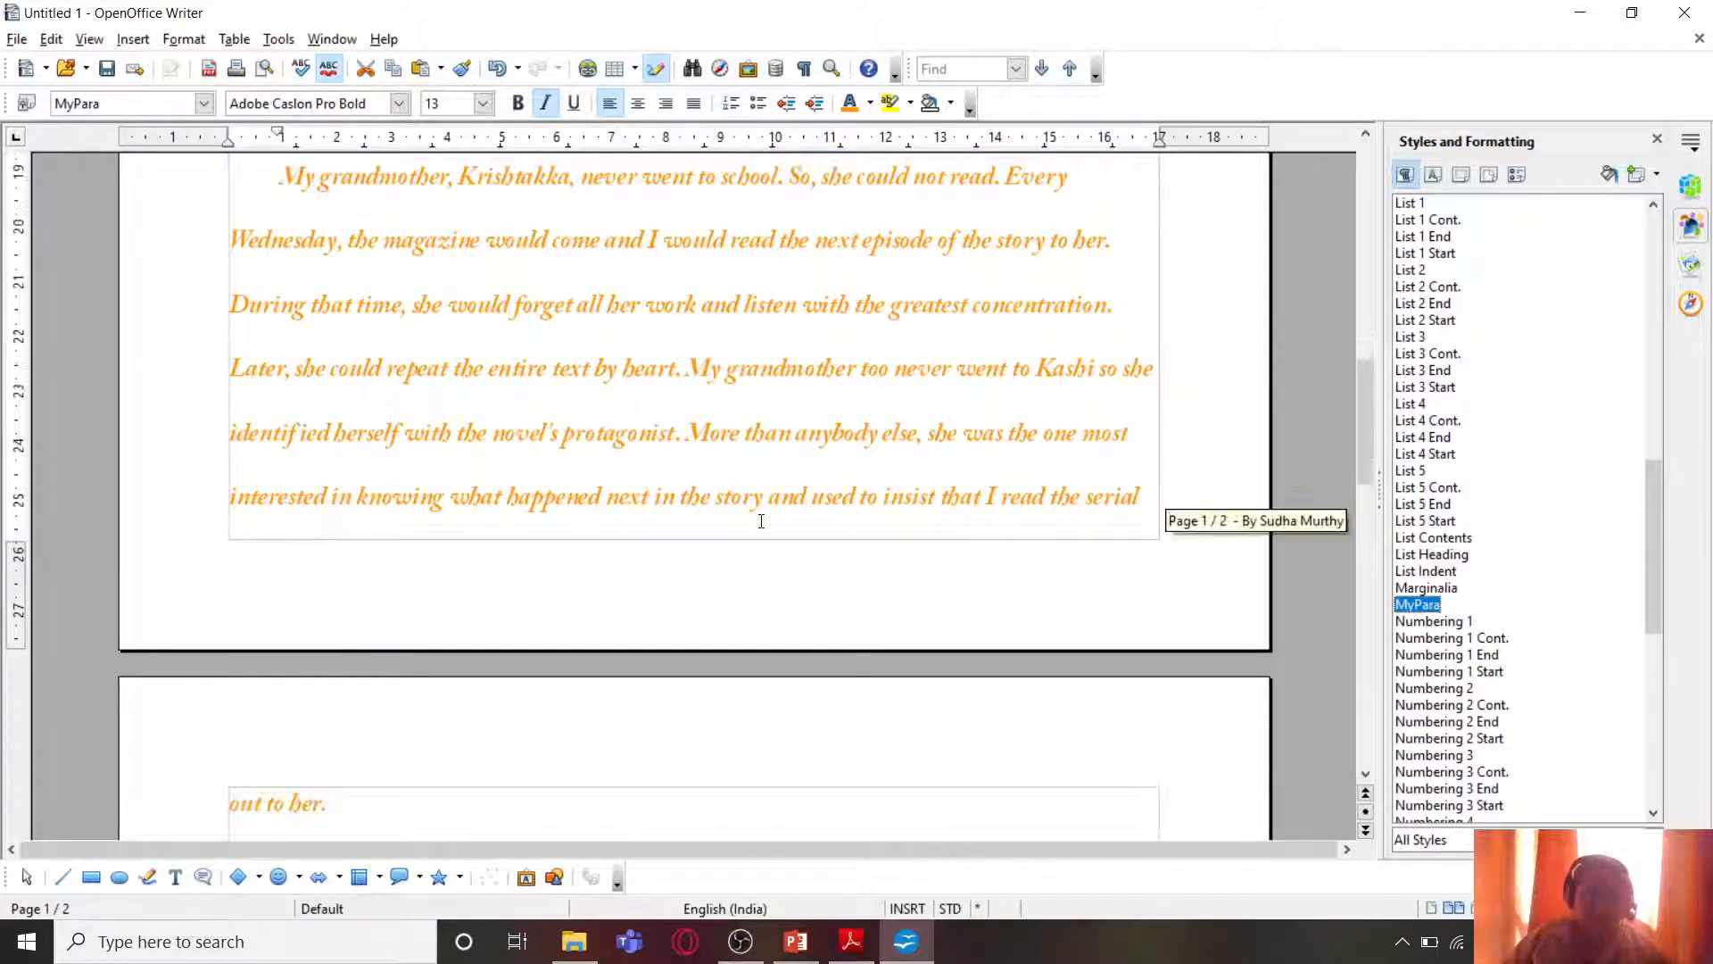
Step: Apply the MyPara style to the "After hearing what happened next" paragraph on the second page
scroll(759, 520, "up", 6)
scroll(763, 524, "down", 8)
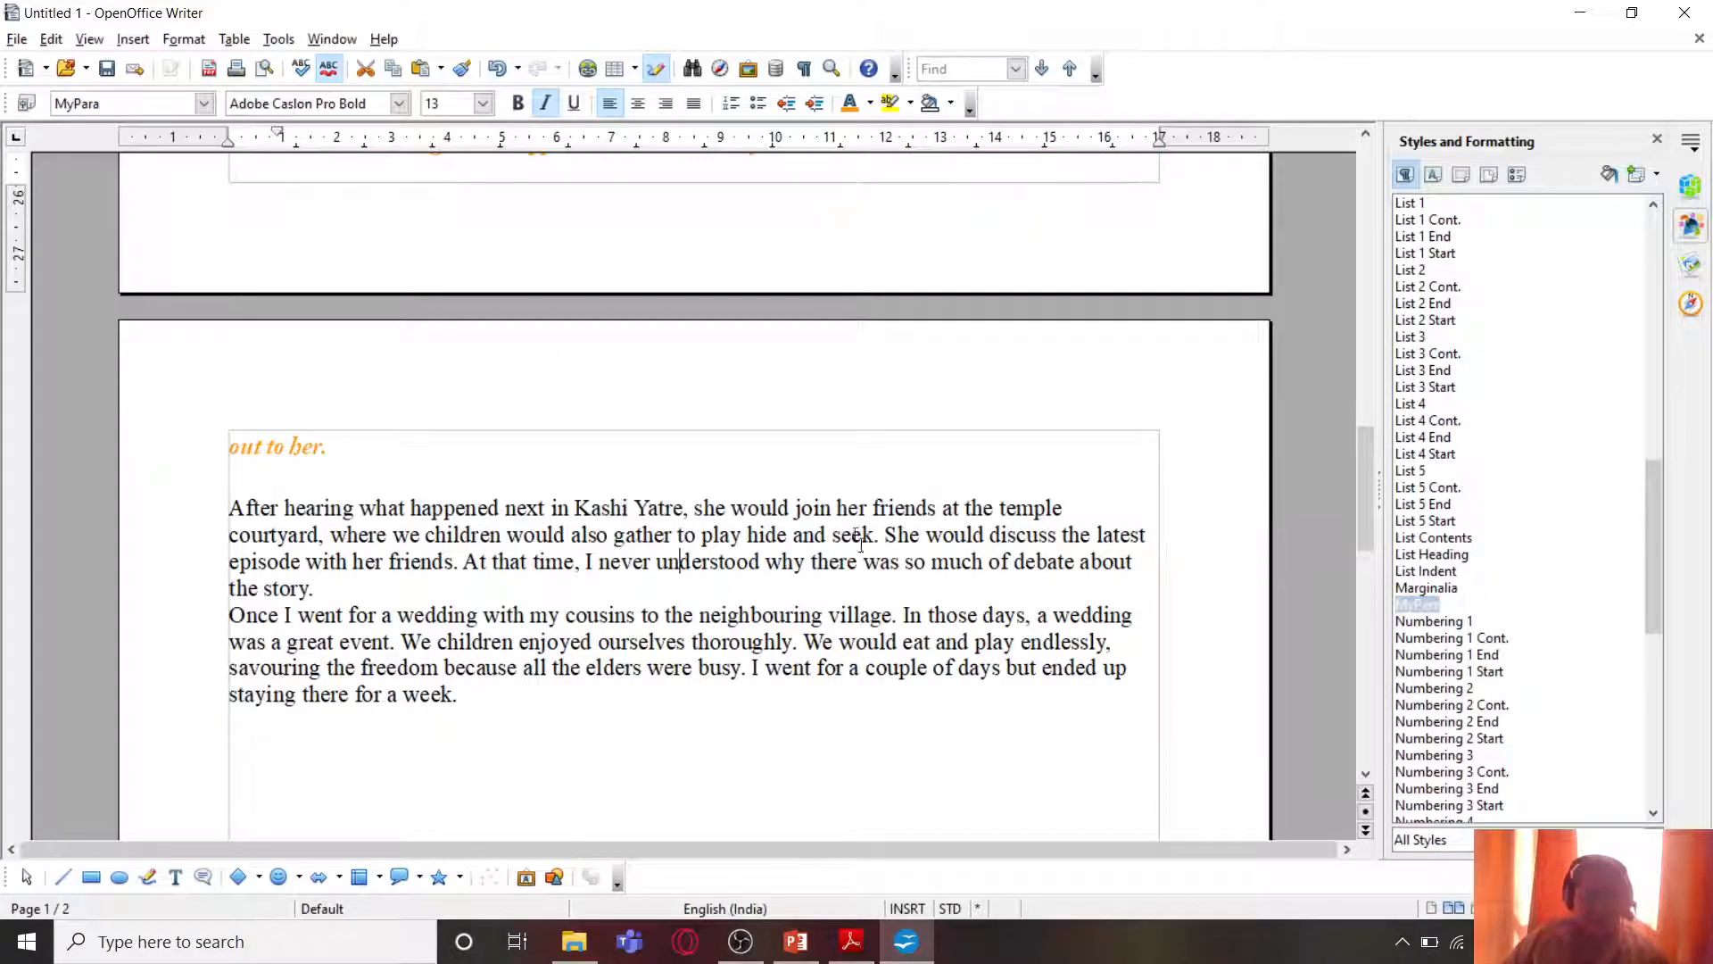
left_click(678, 550)
scroll(1526, 606, "down", 9)
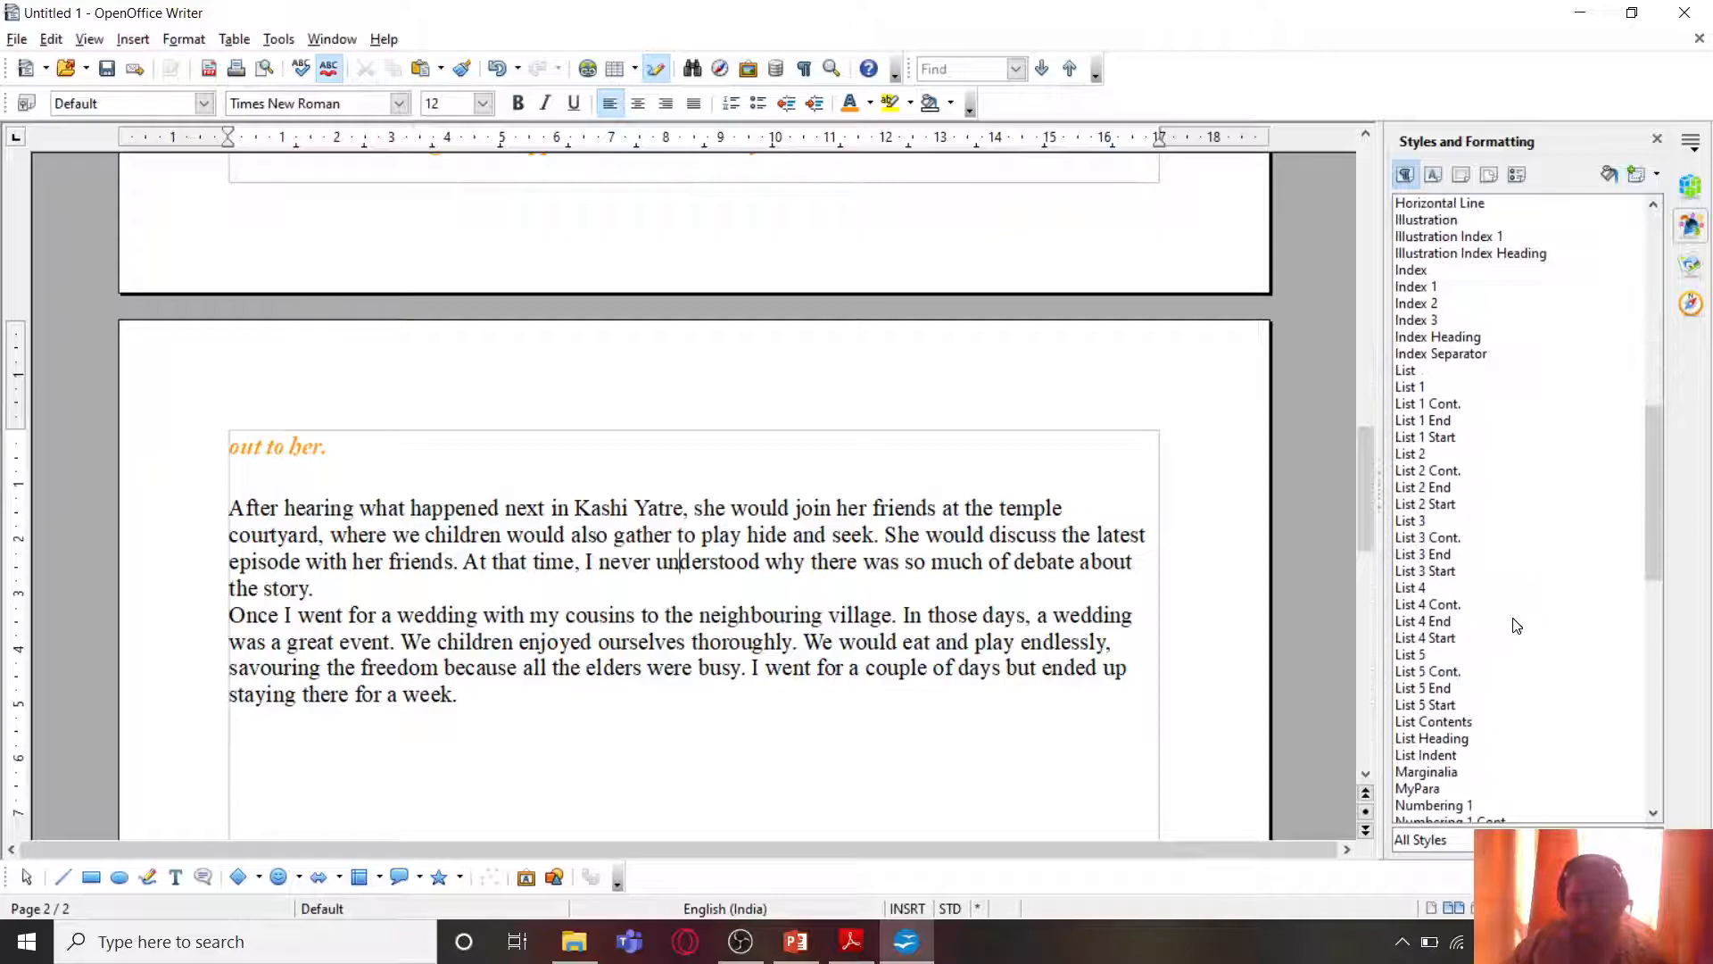
left_click(1418, 637)
double_click(1417, 637)
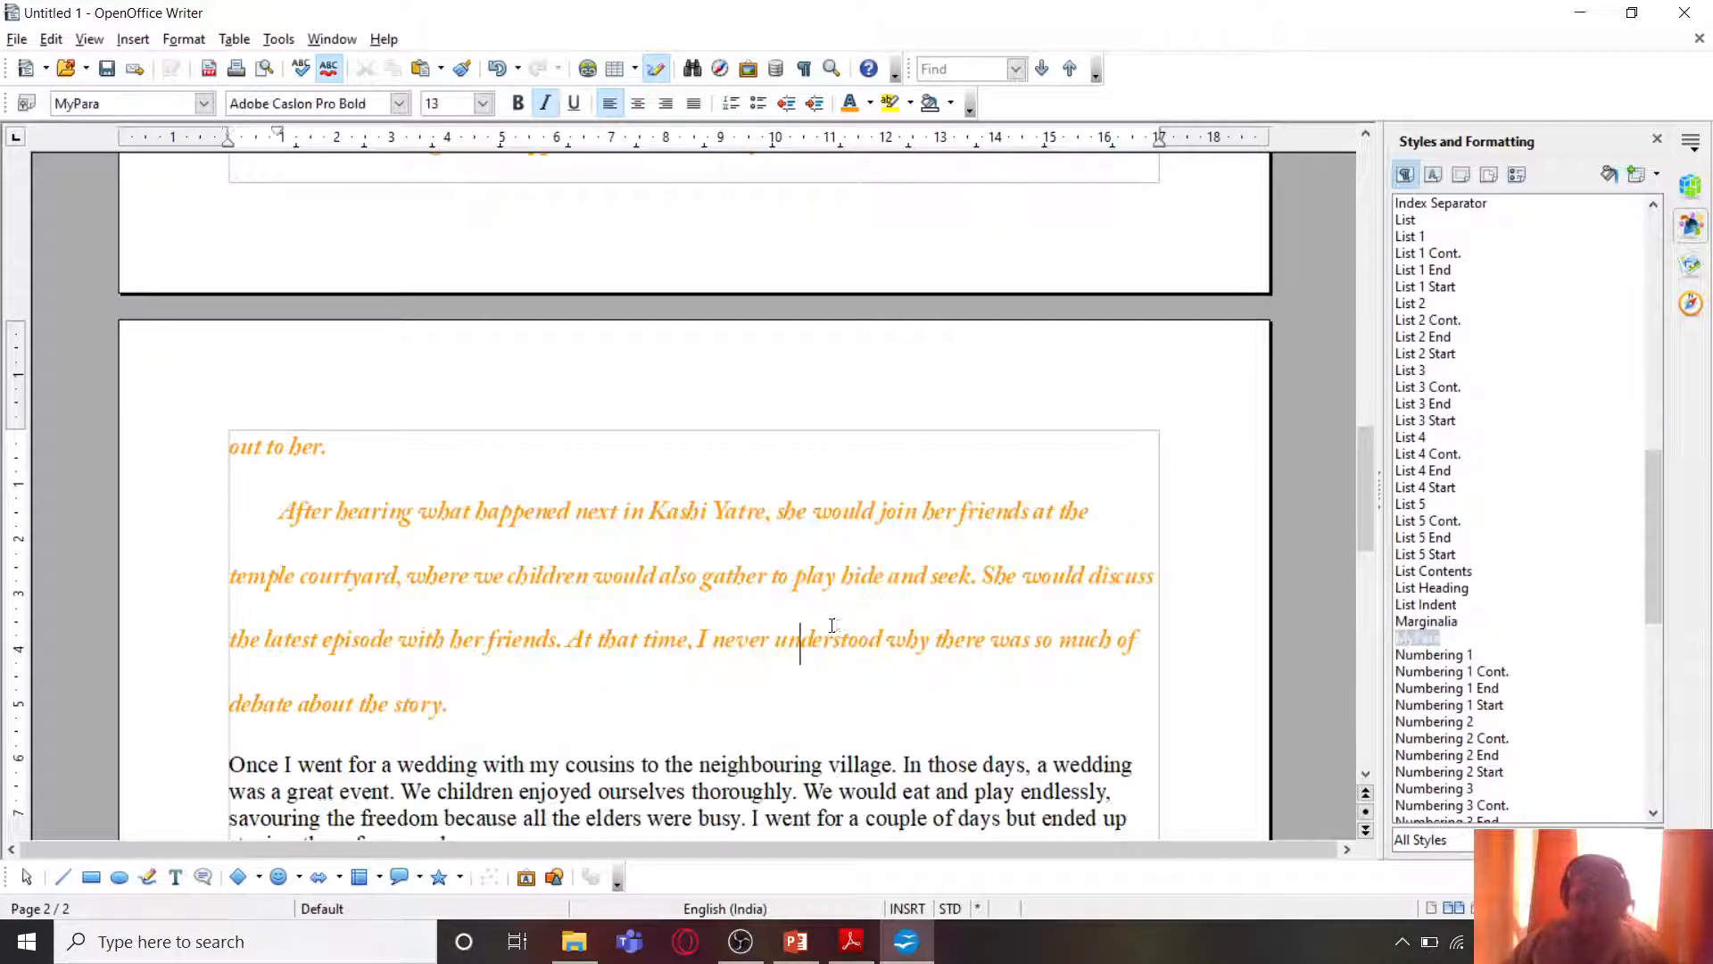
Step: Review the styled story from its beginning and consult the list of learning topics in the PowerPoint presentation
scroll(839, 623, "up", 10)
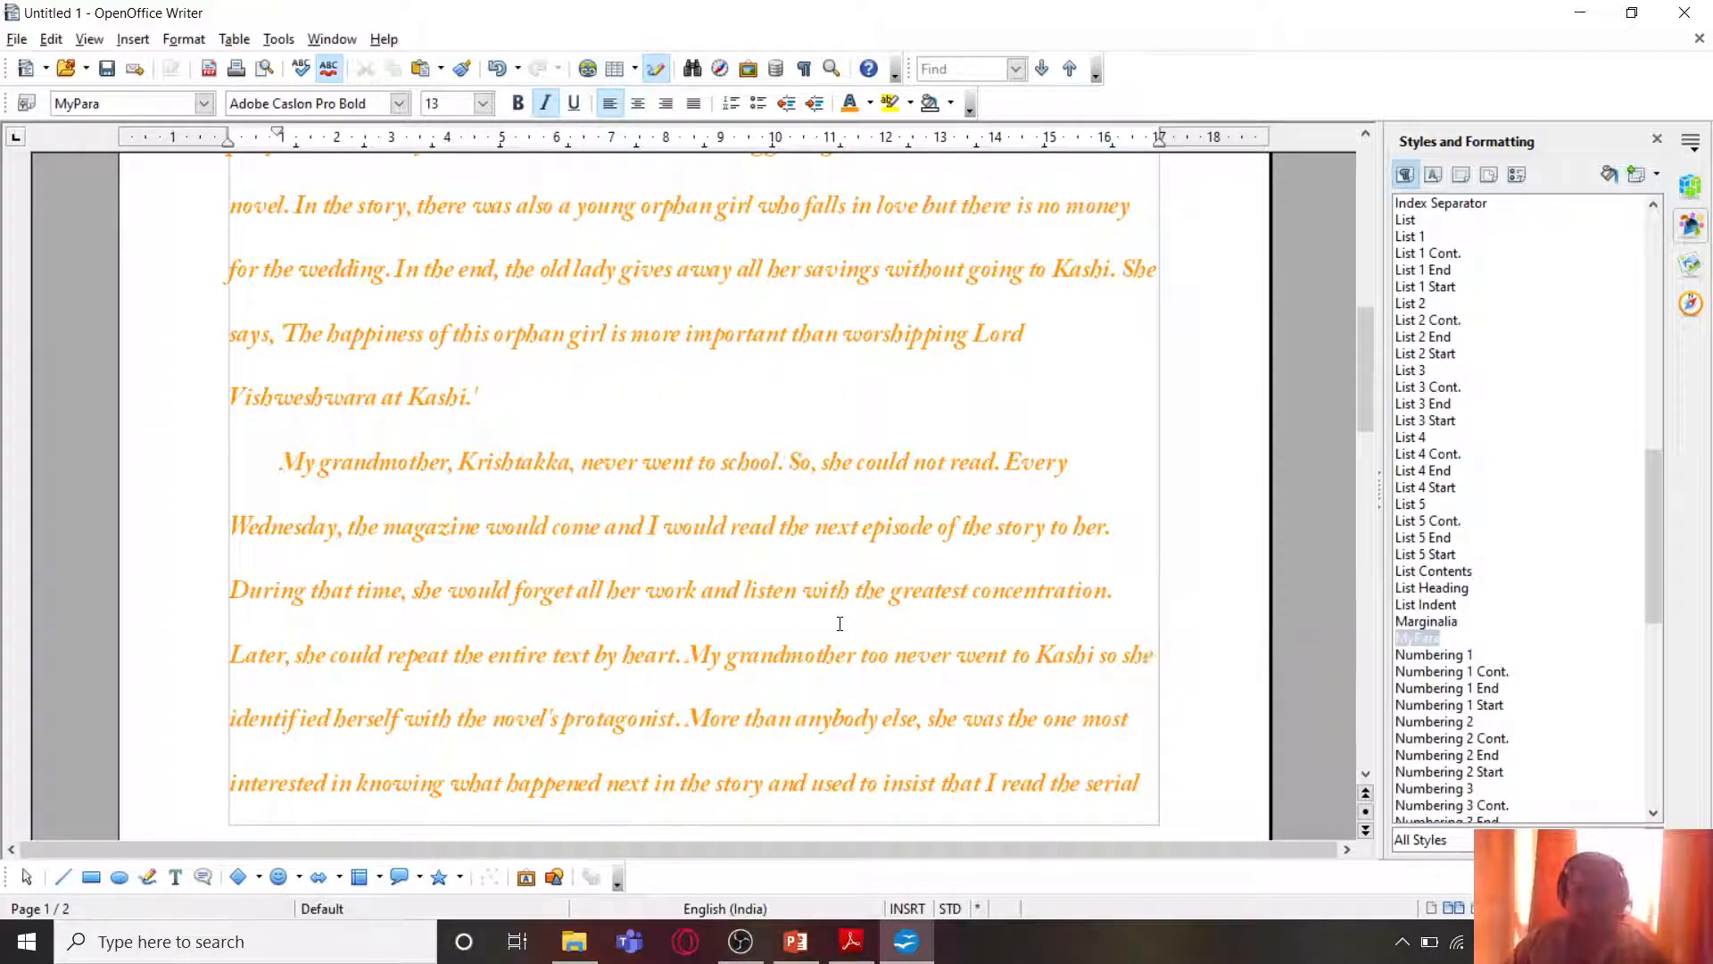
scroll(839, 626, "up", 8)
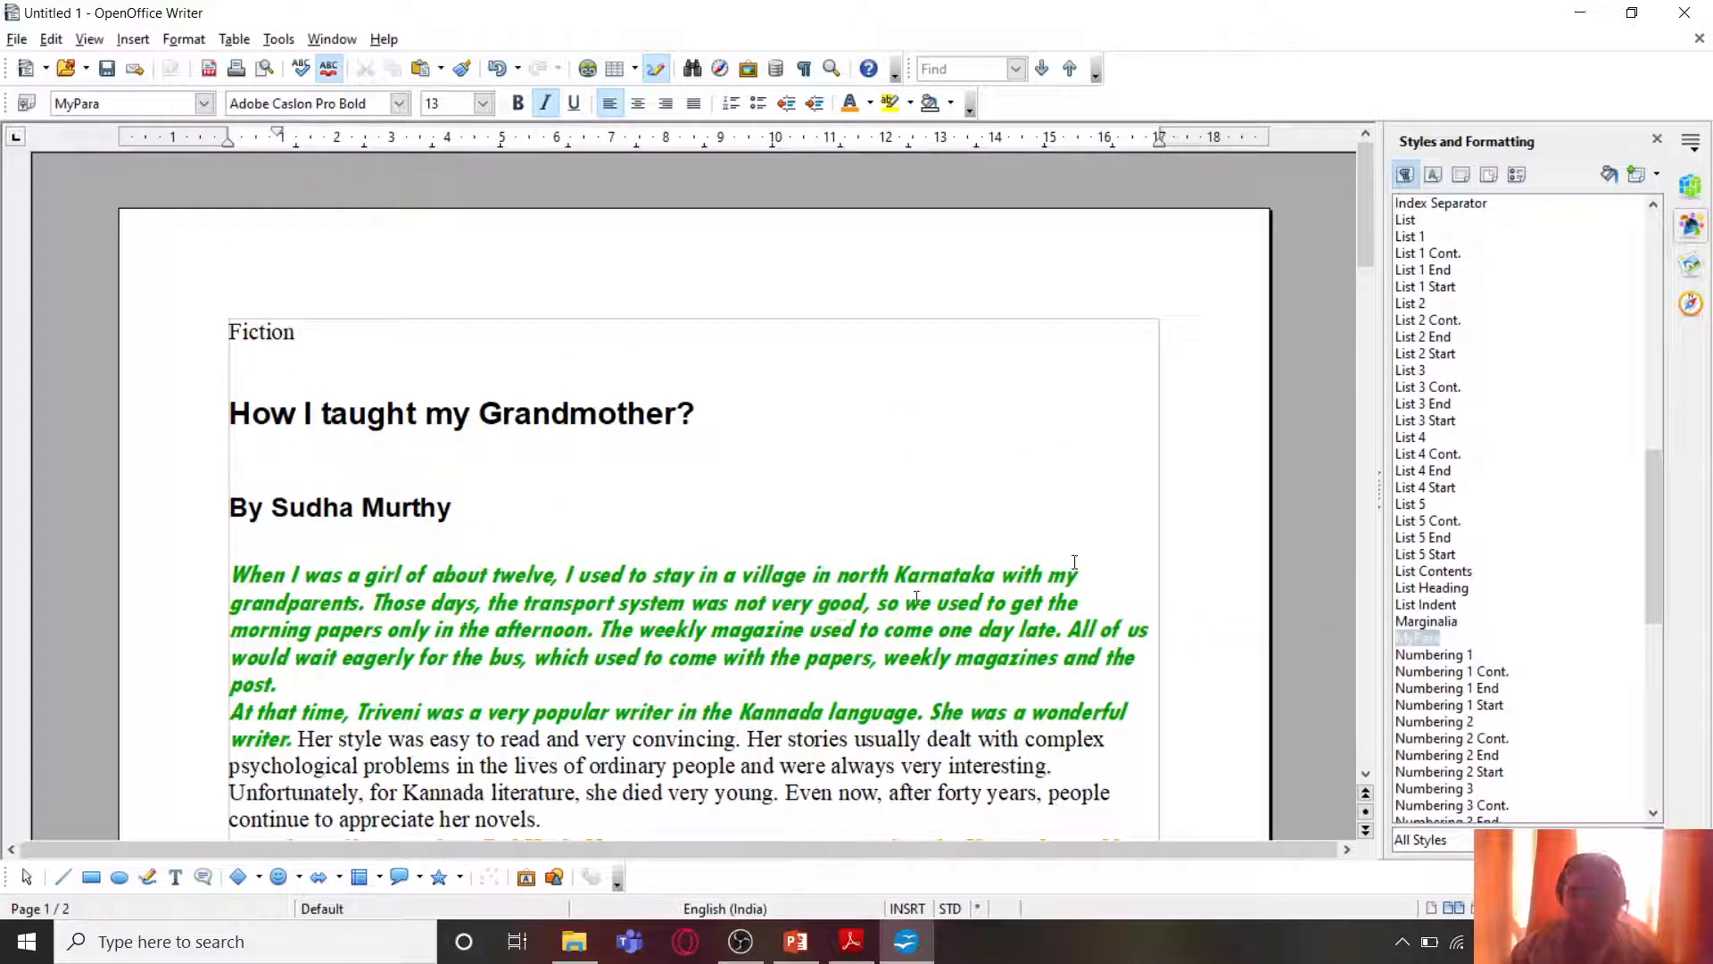
scroll(914, 614, "down", 15)
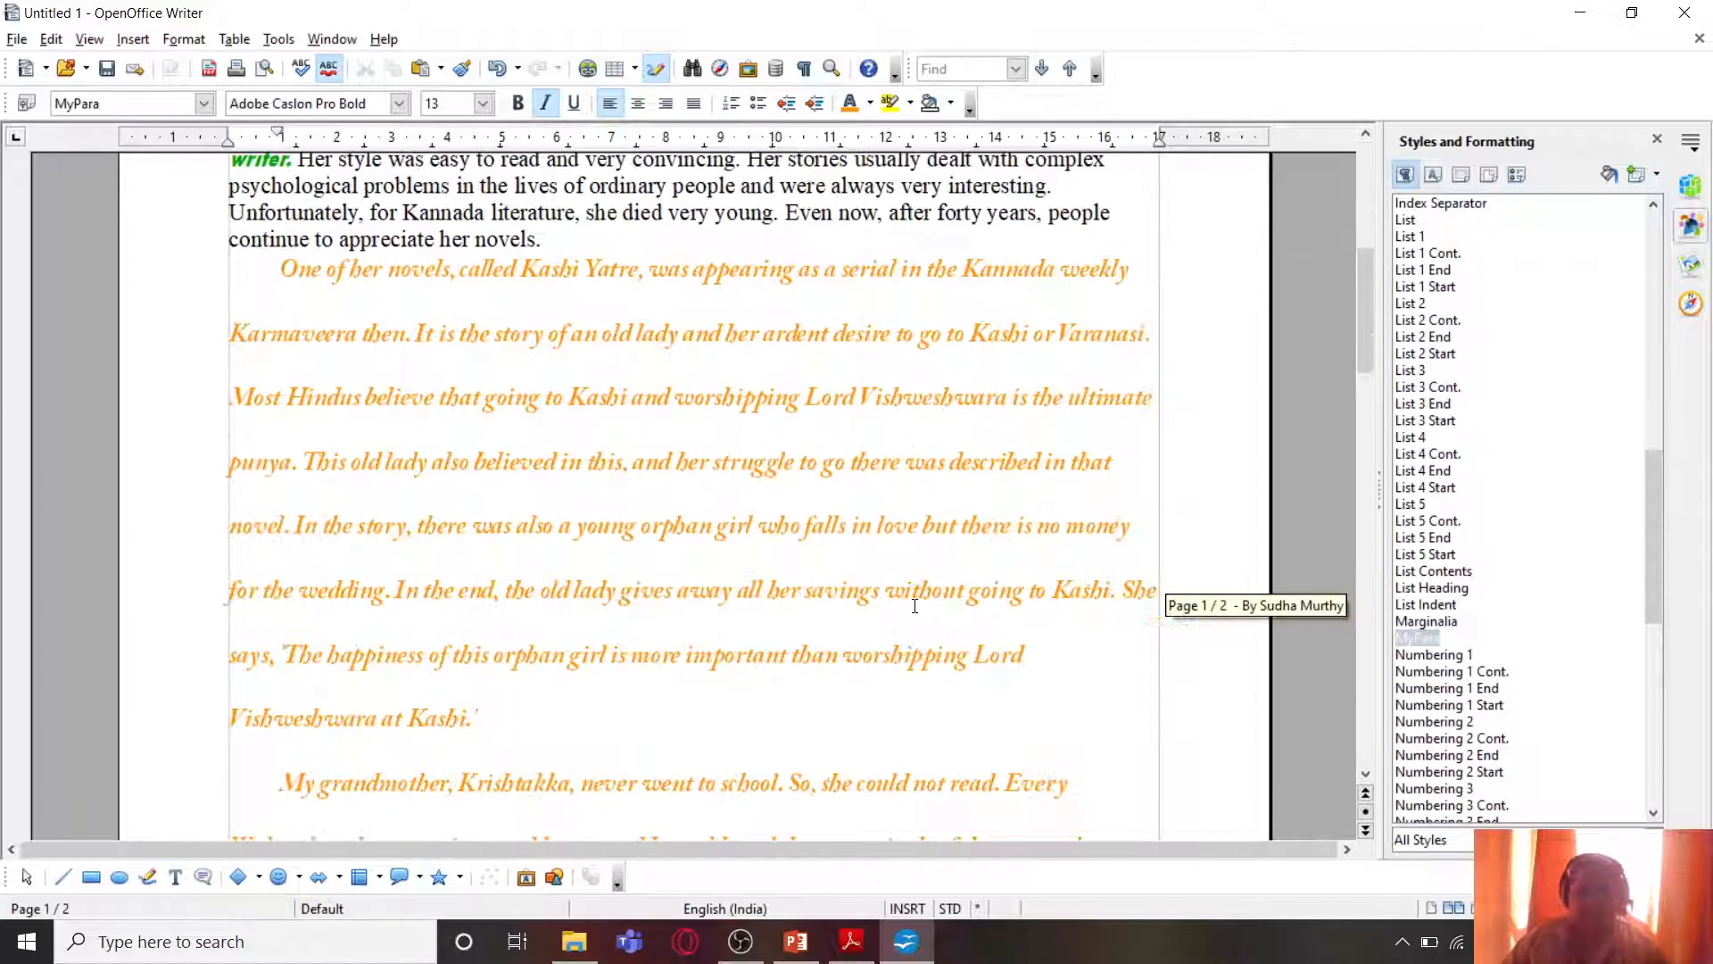
left_click(796, 942)
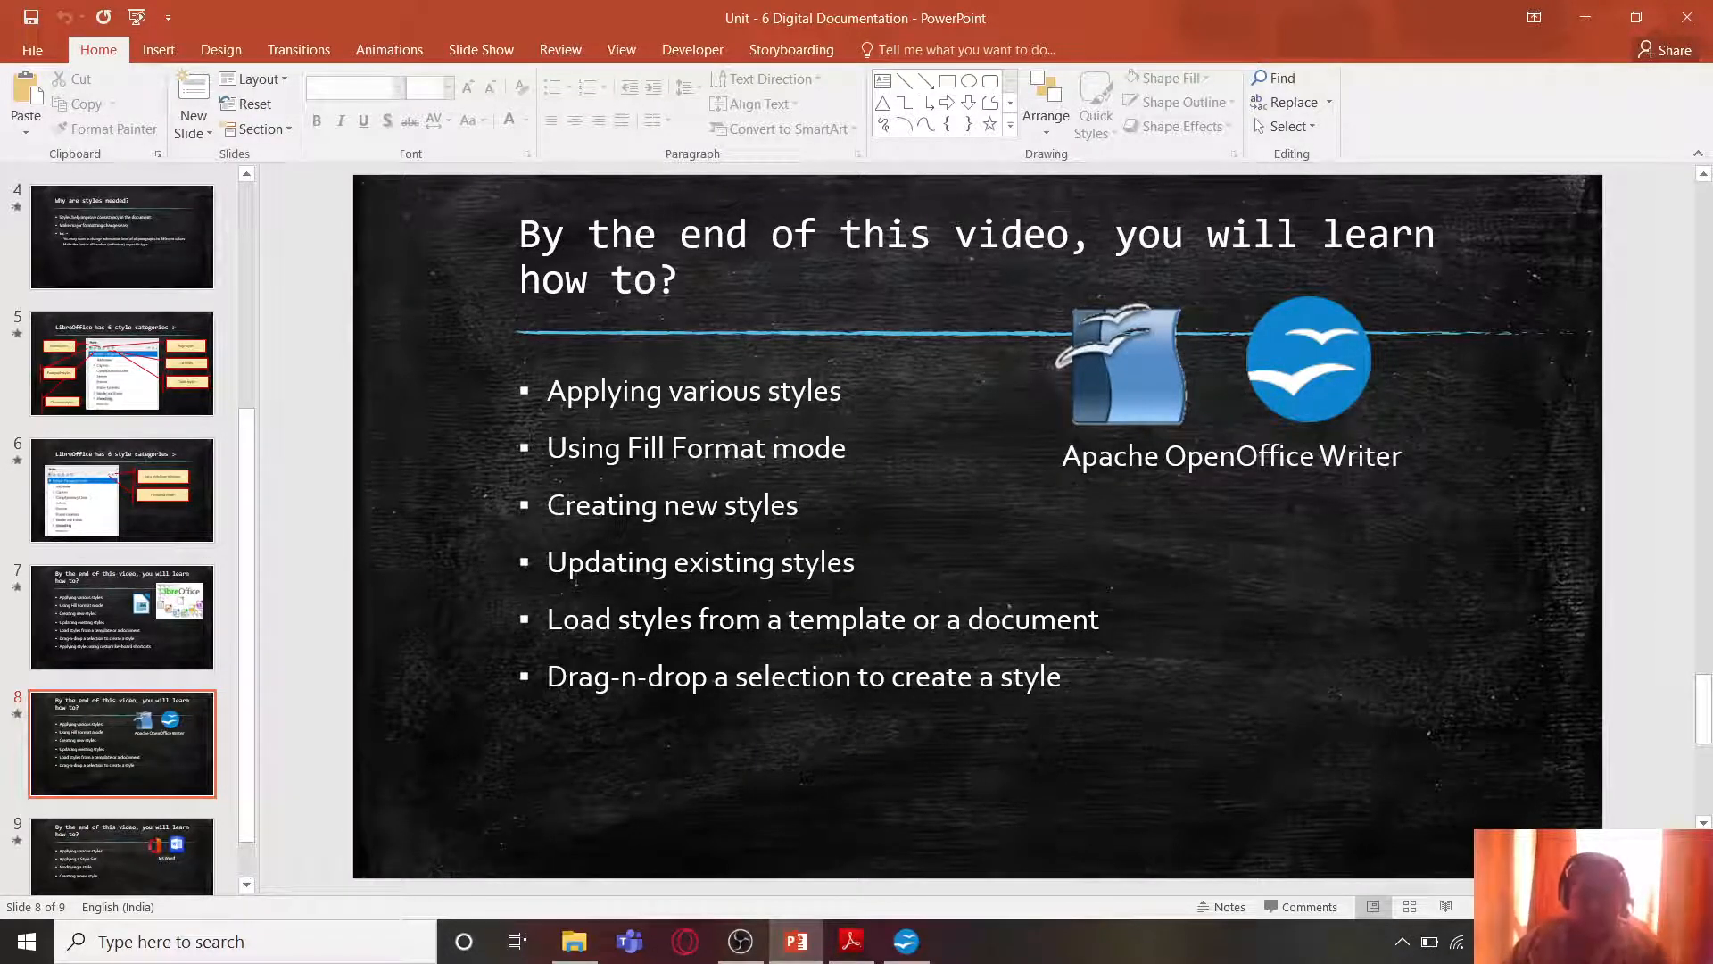
key("alt+Tab")
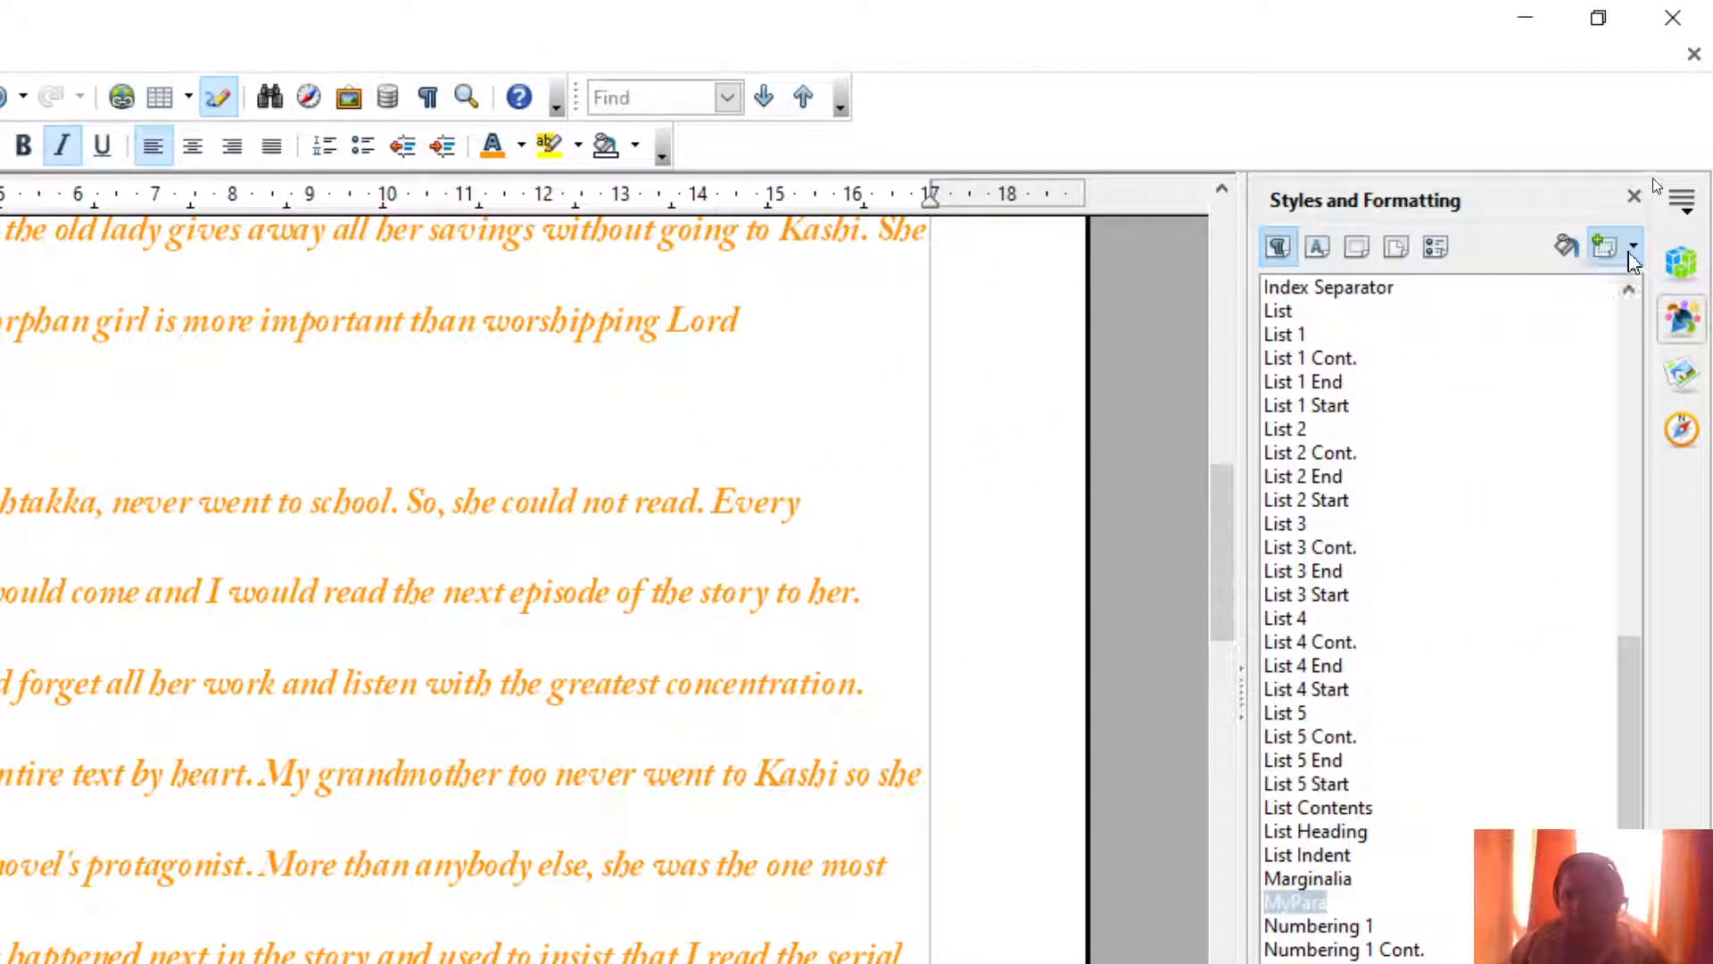
Step: Load styles from the ODF text document "How I taught my Grandmother to read" in the docs folder
left_click(1632, 247)
left_click(1493, 350)
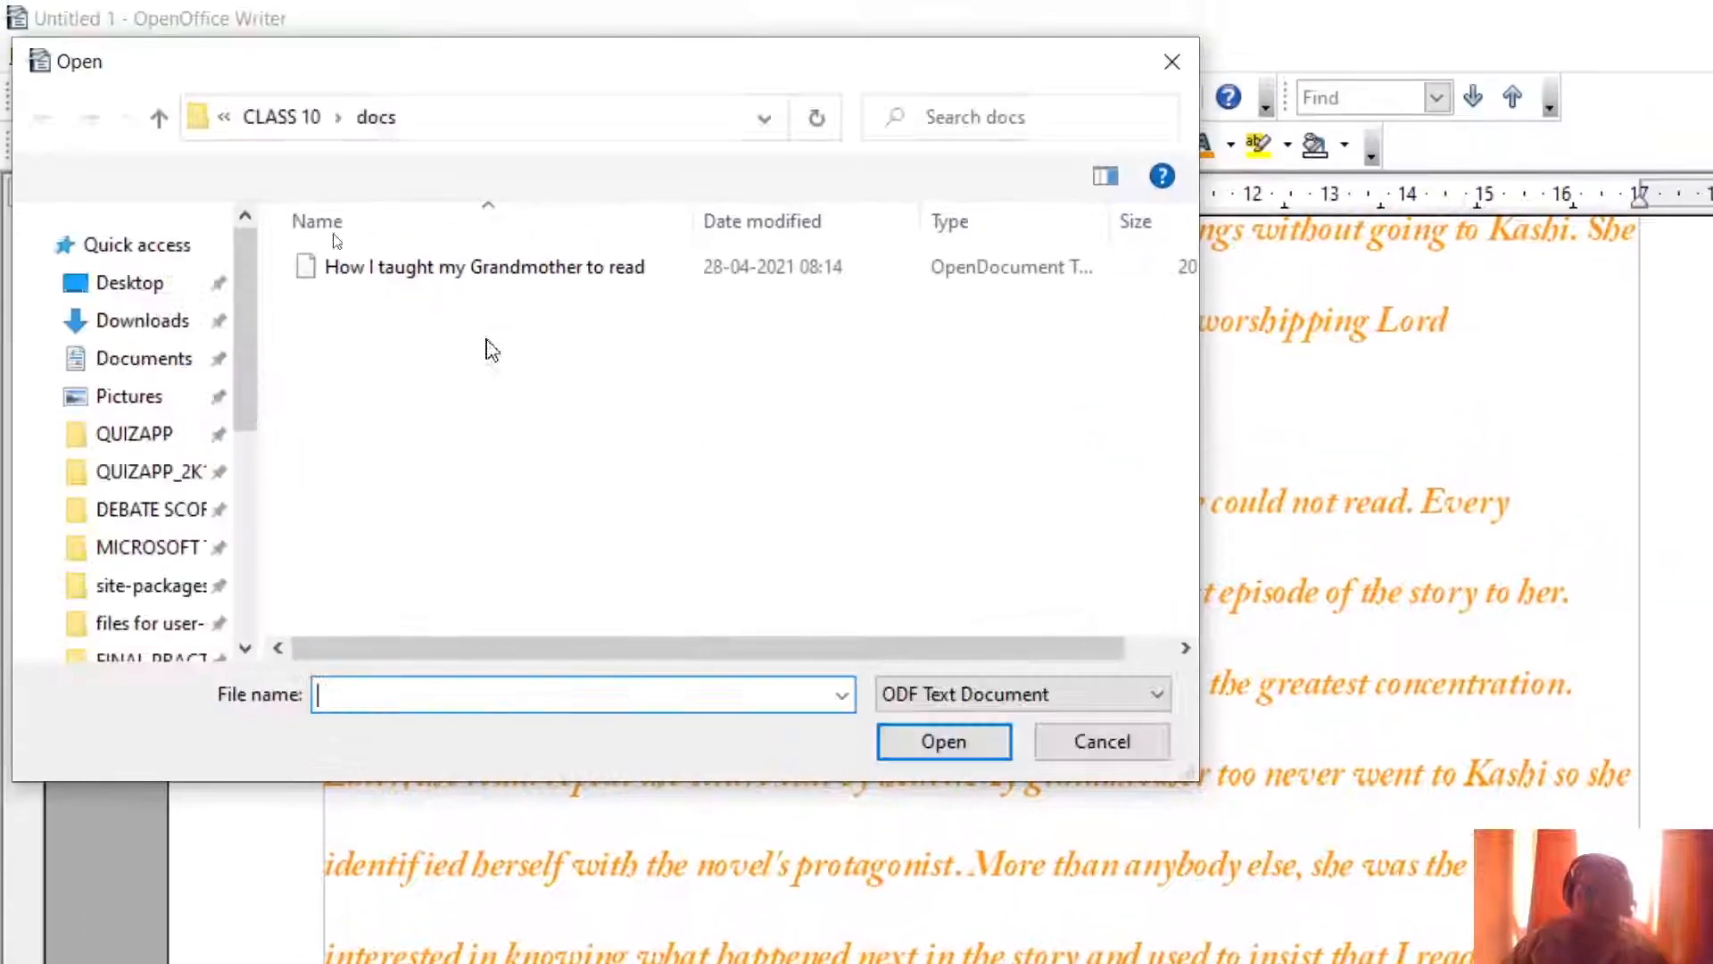
left_click(357, 272)
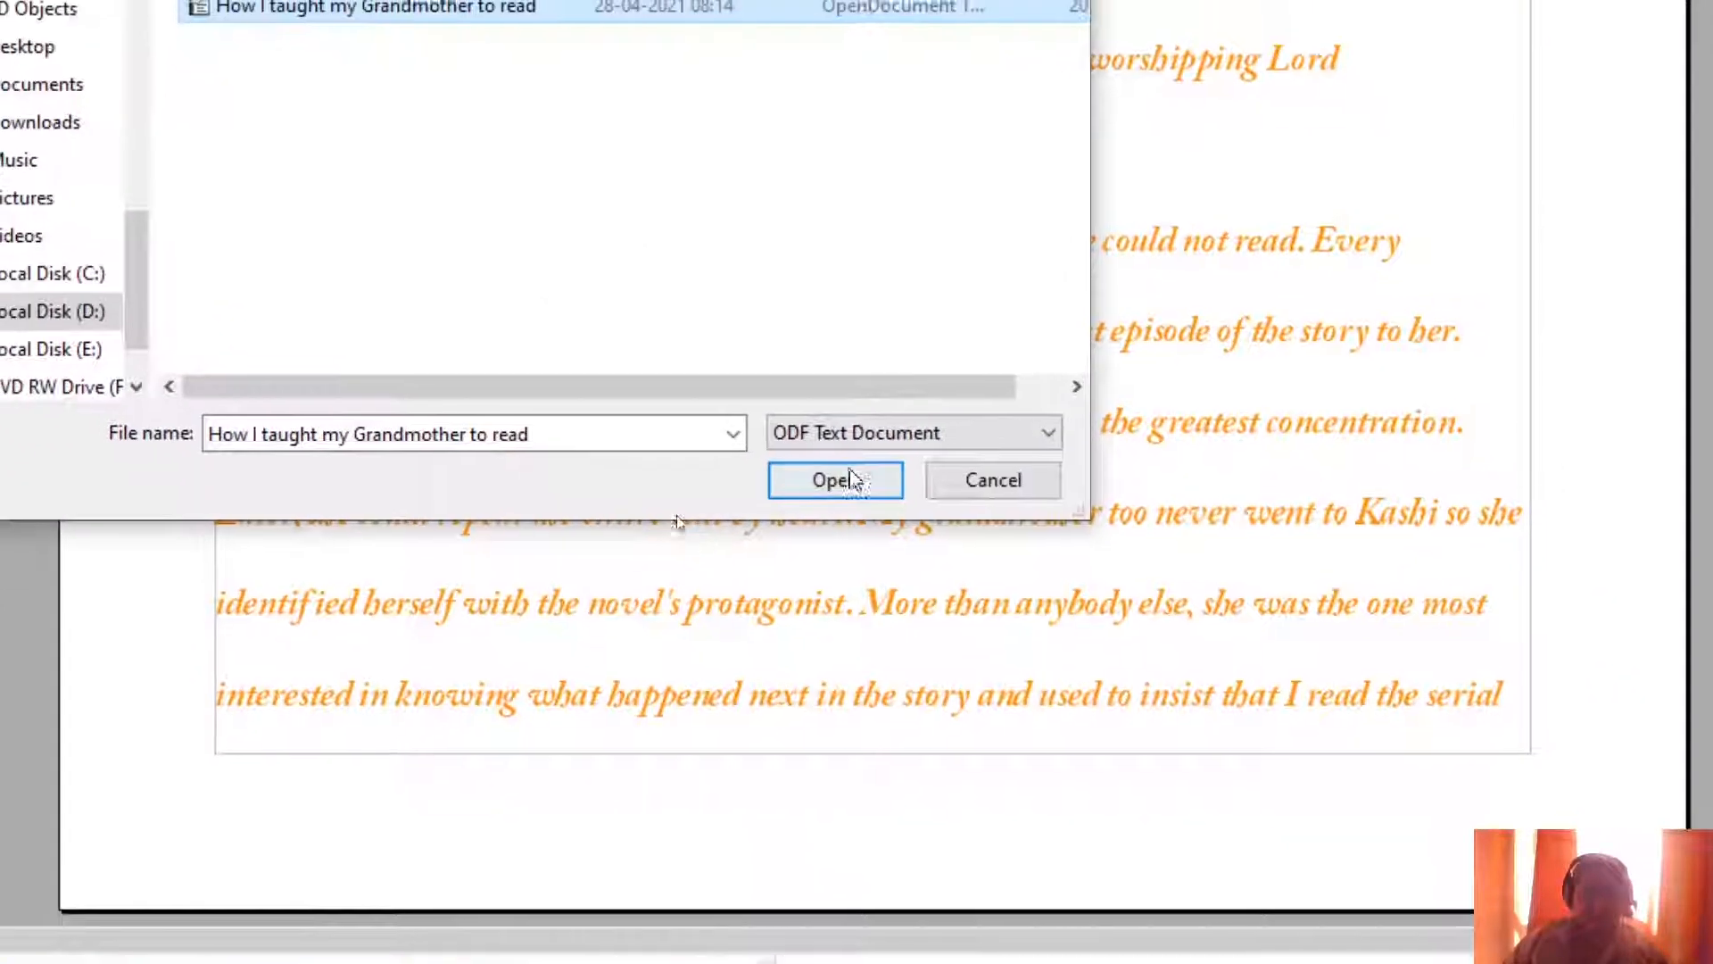
left_click(835, 480)
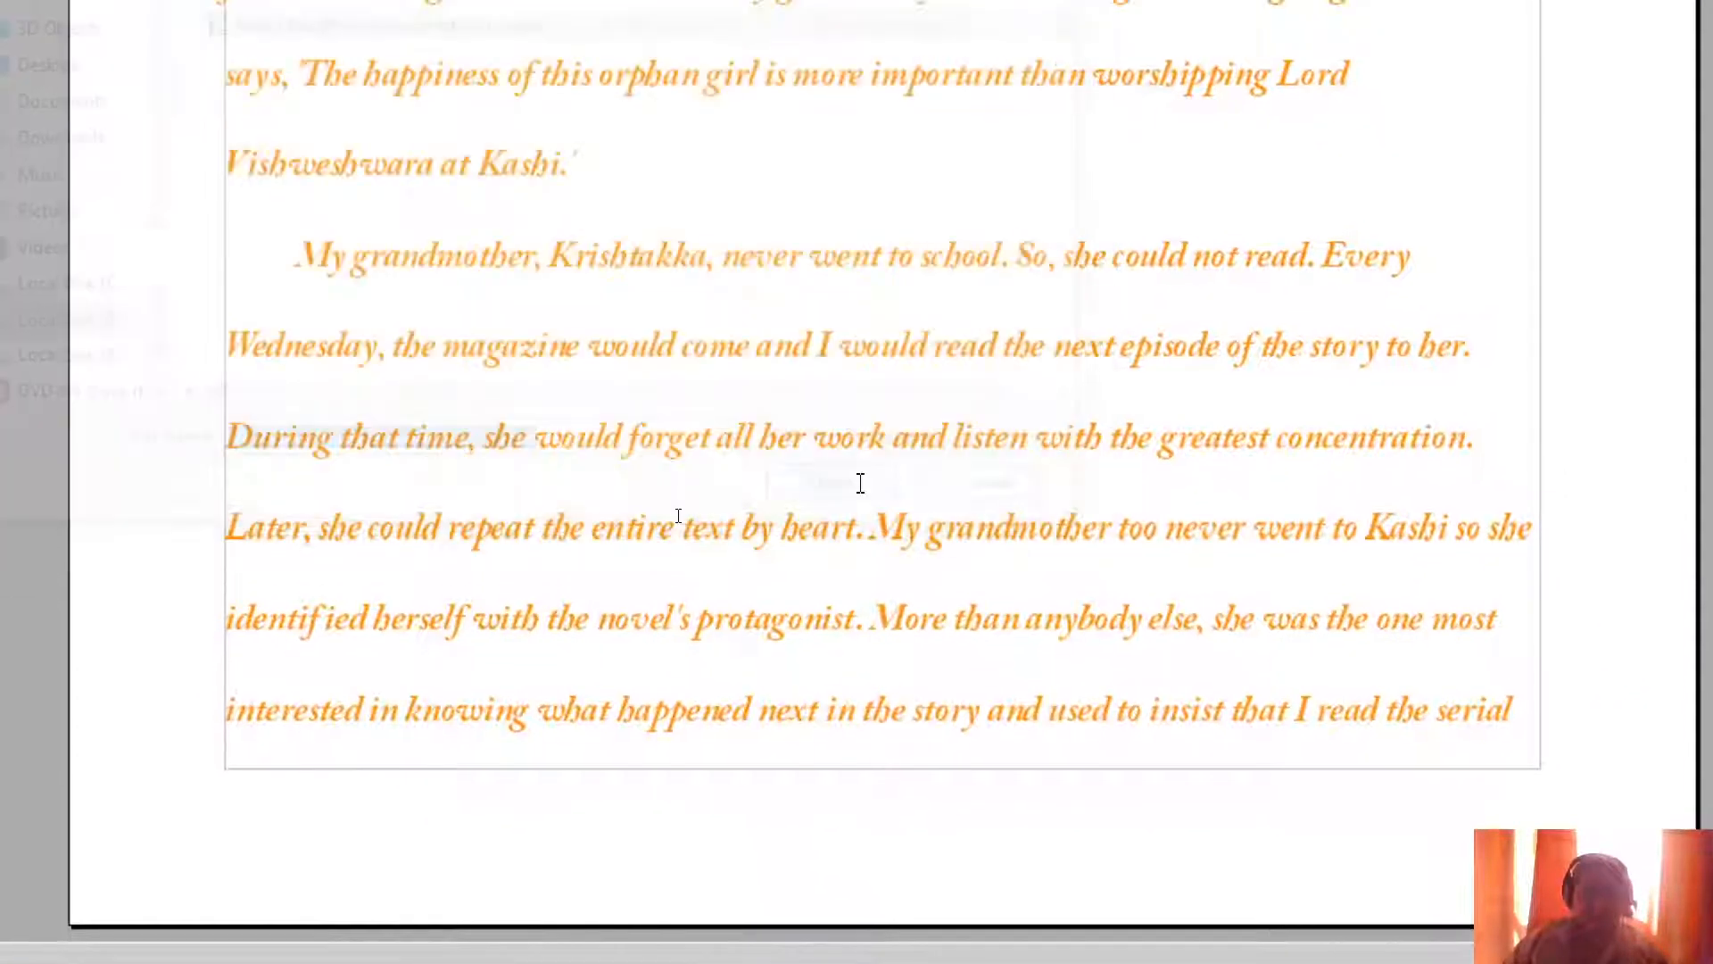
Step: Apply the loaded MyStyle paragraph style to the "After hearing what happened next" paragraph
scroll(859, 464, "down", 3)
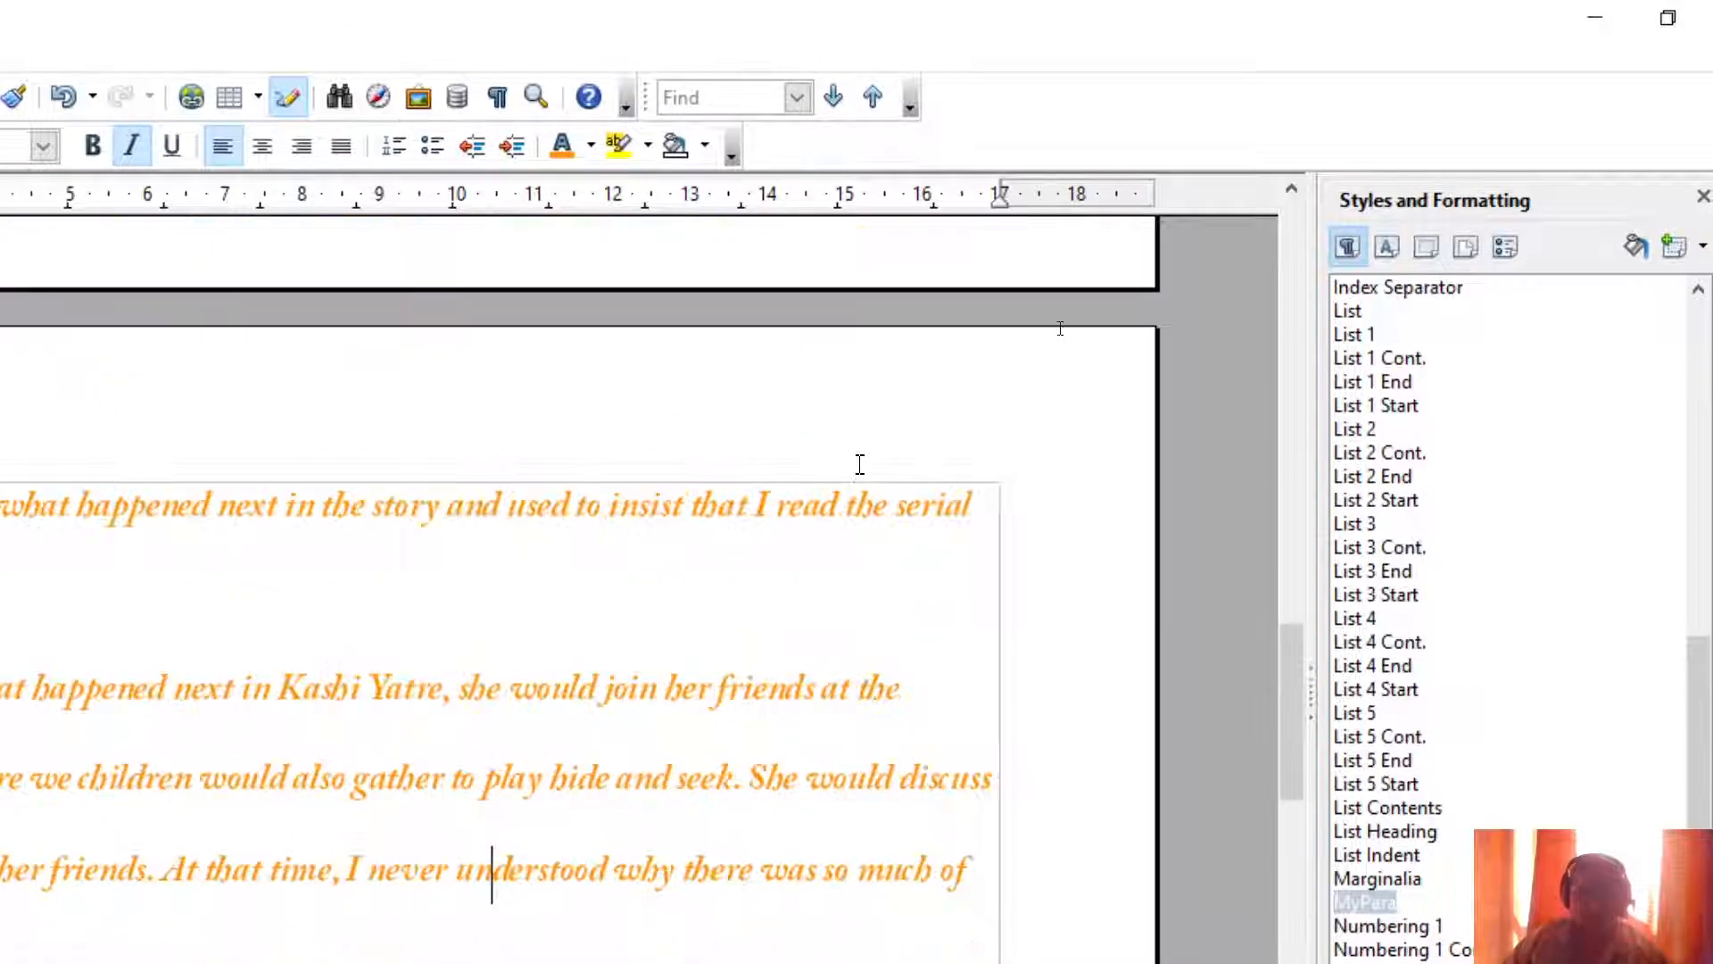
scroll(1577, 383, "down", 8)
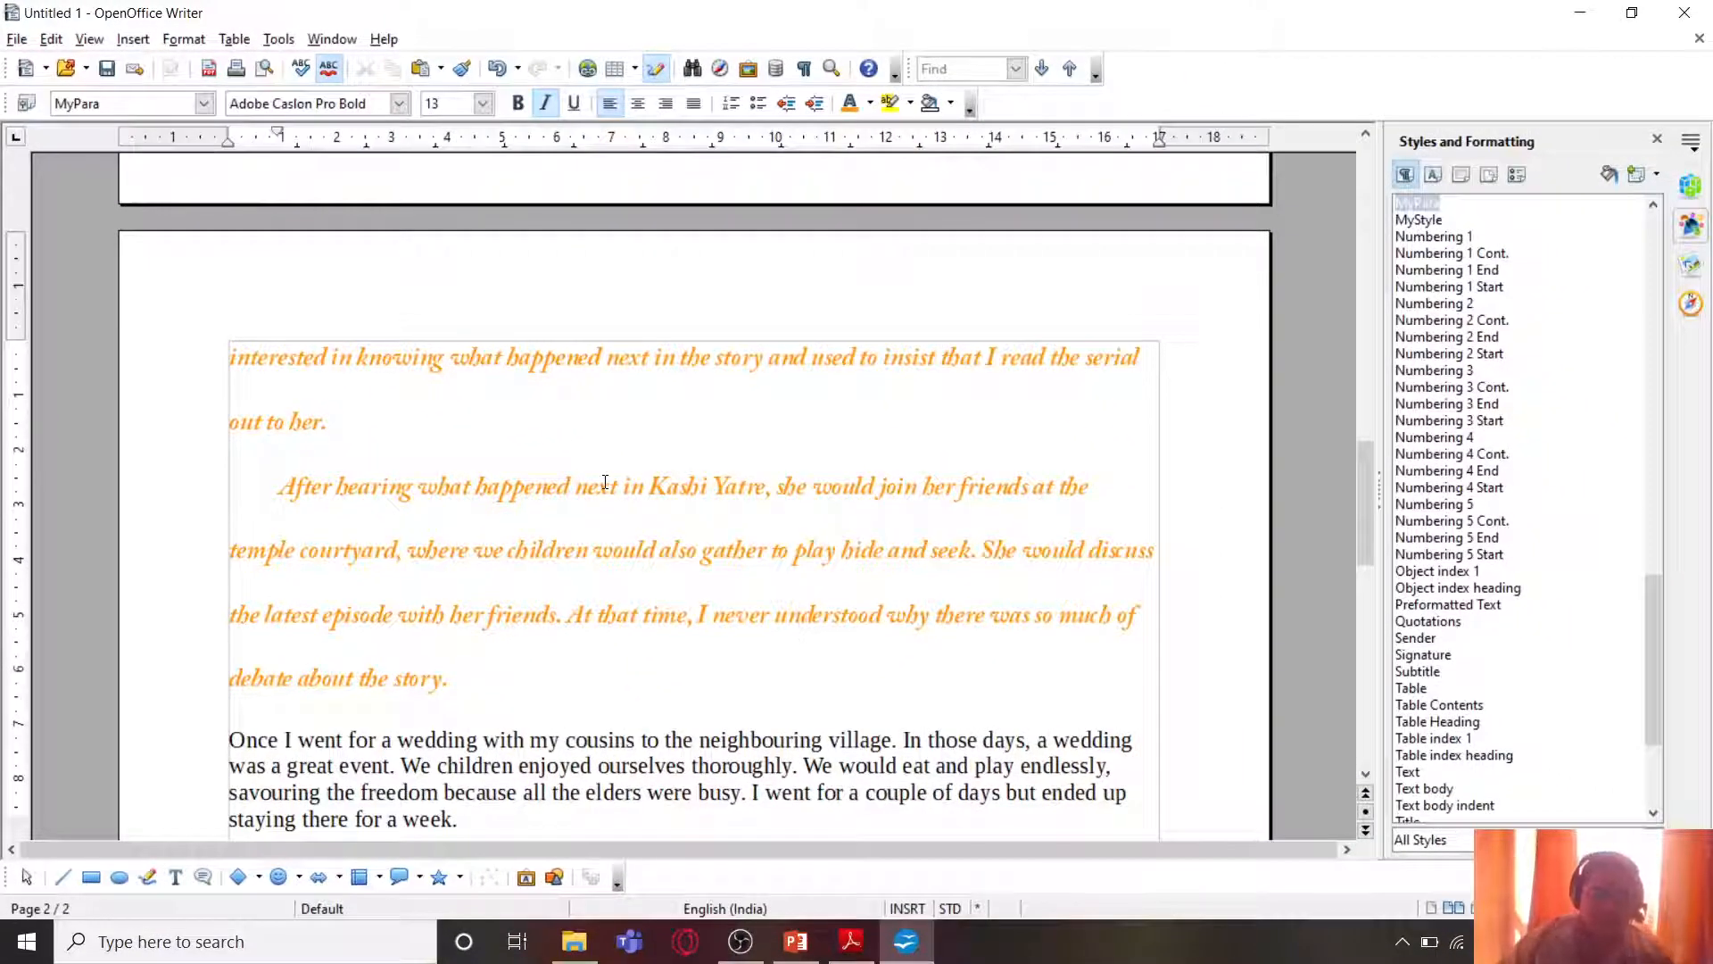
scroll(605, 482, "down", 2)
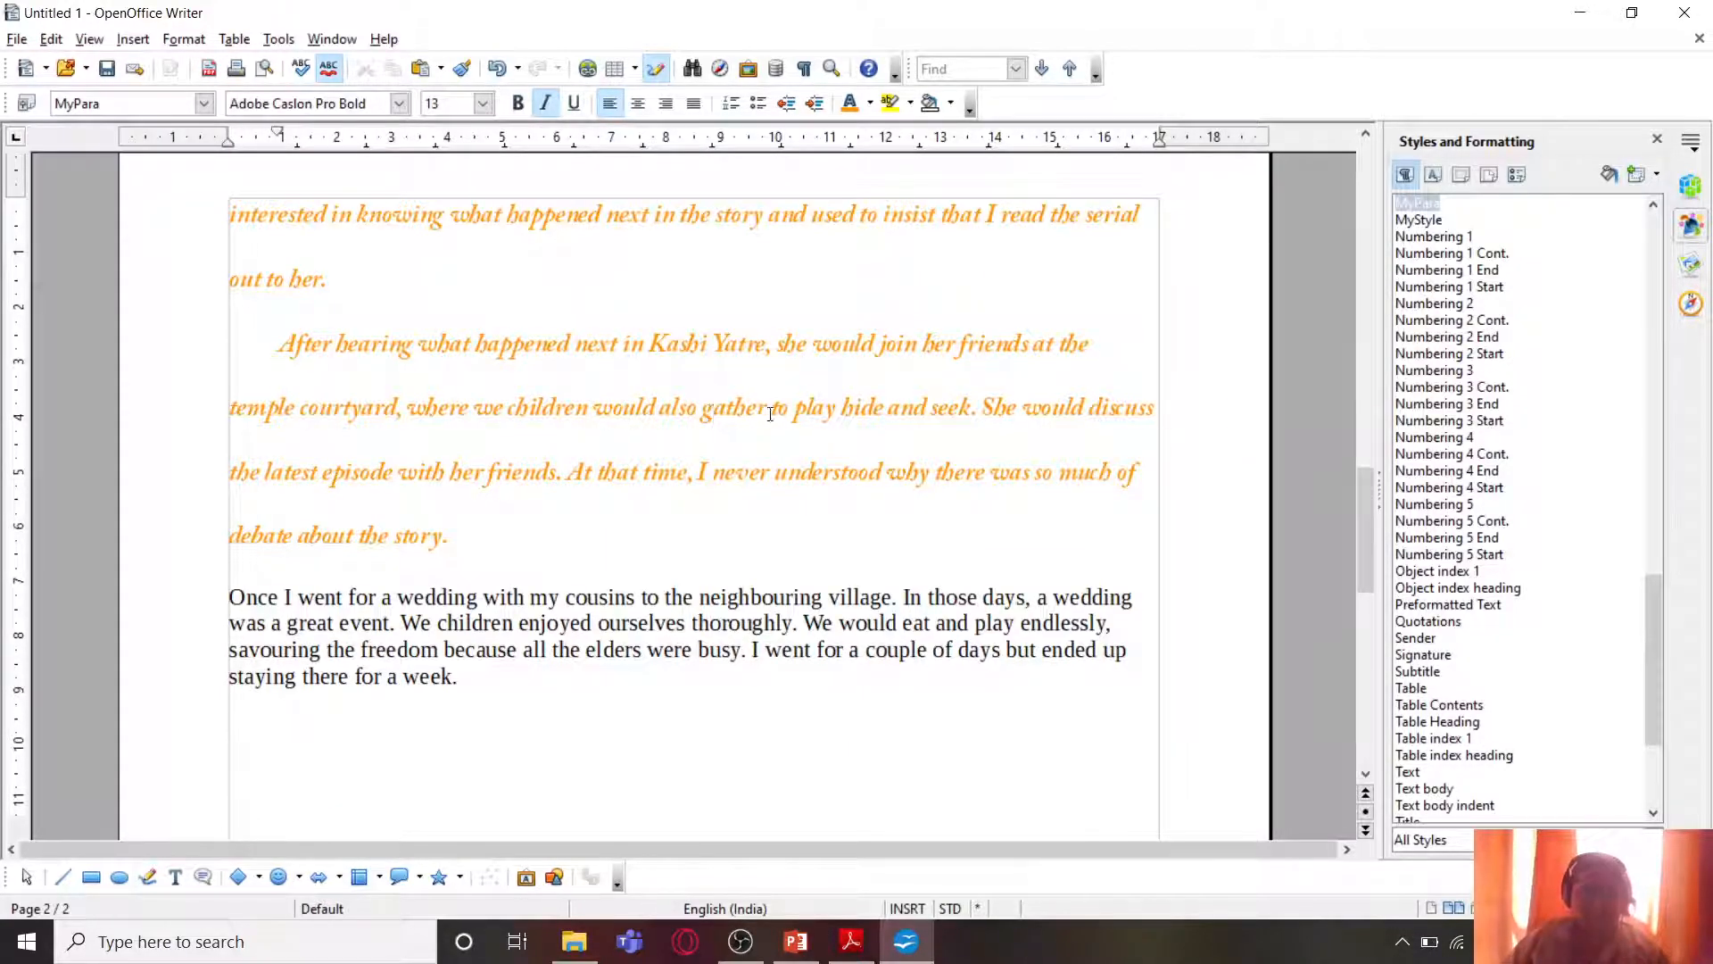
double_click(1418, 221)
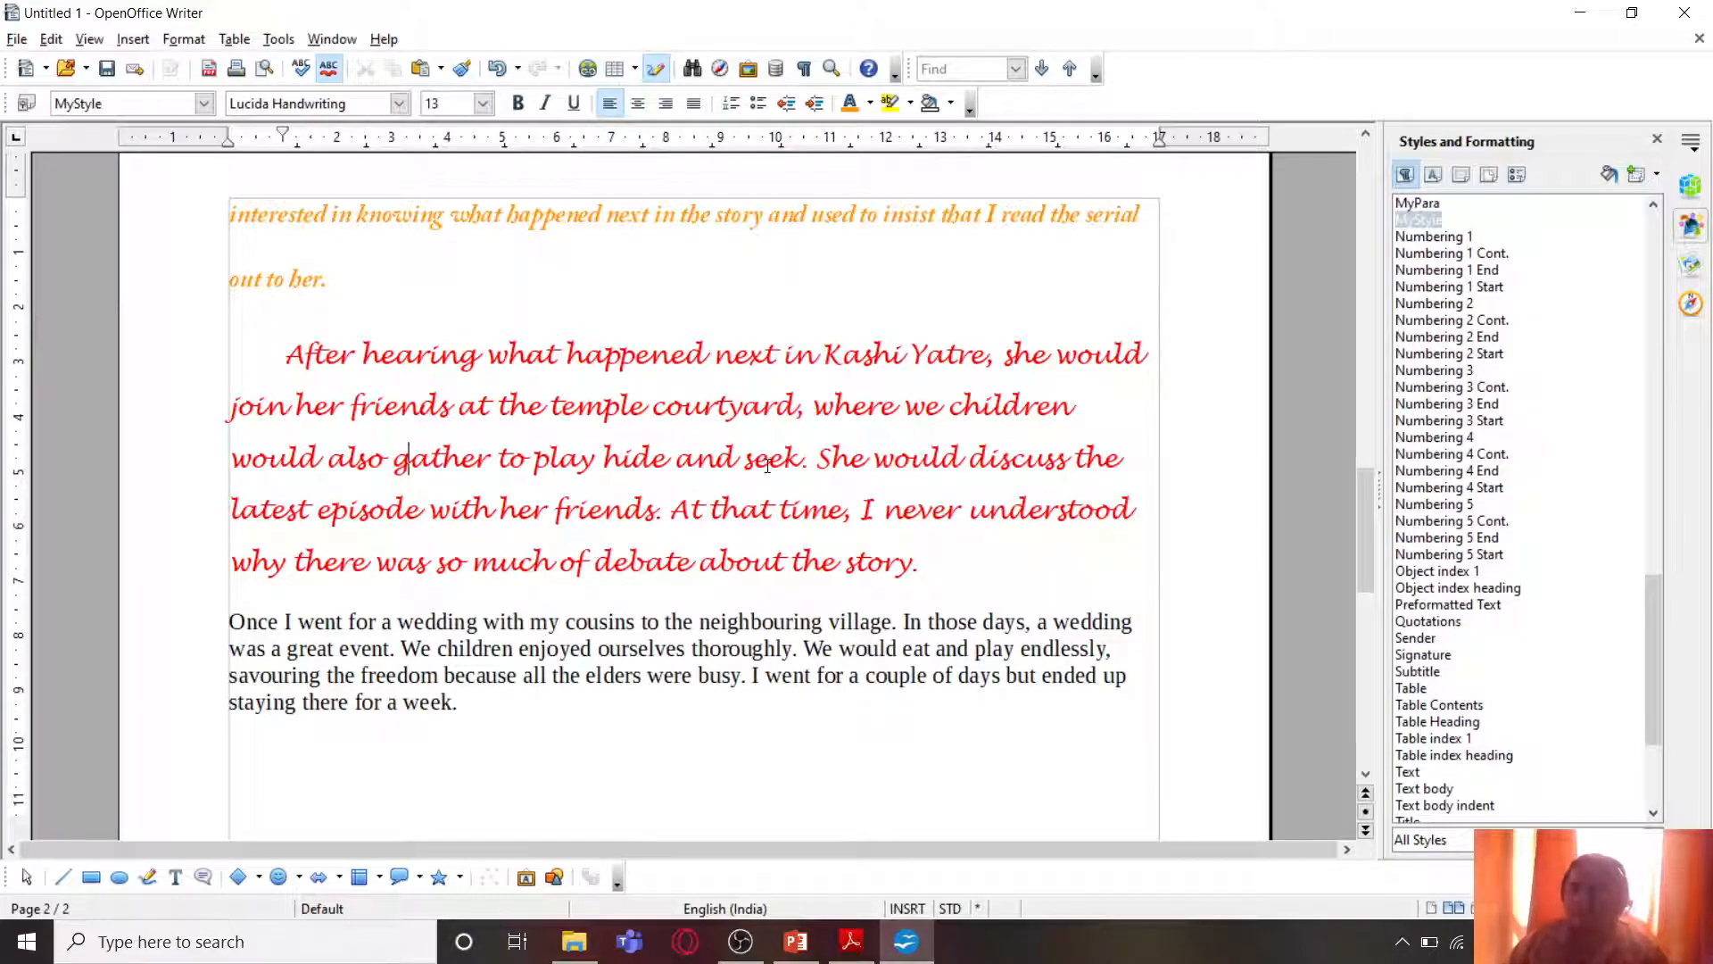
Step: Load the text styles from the "Recommendation of a Strategy" template in the Presentations category
left_click(1656, 174)
left_click(1577, 254)
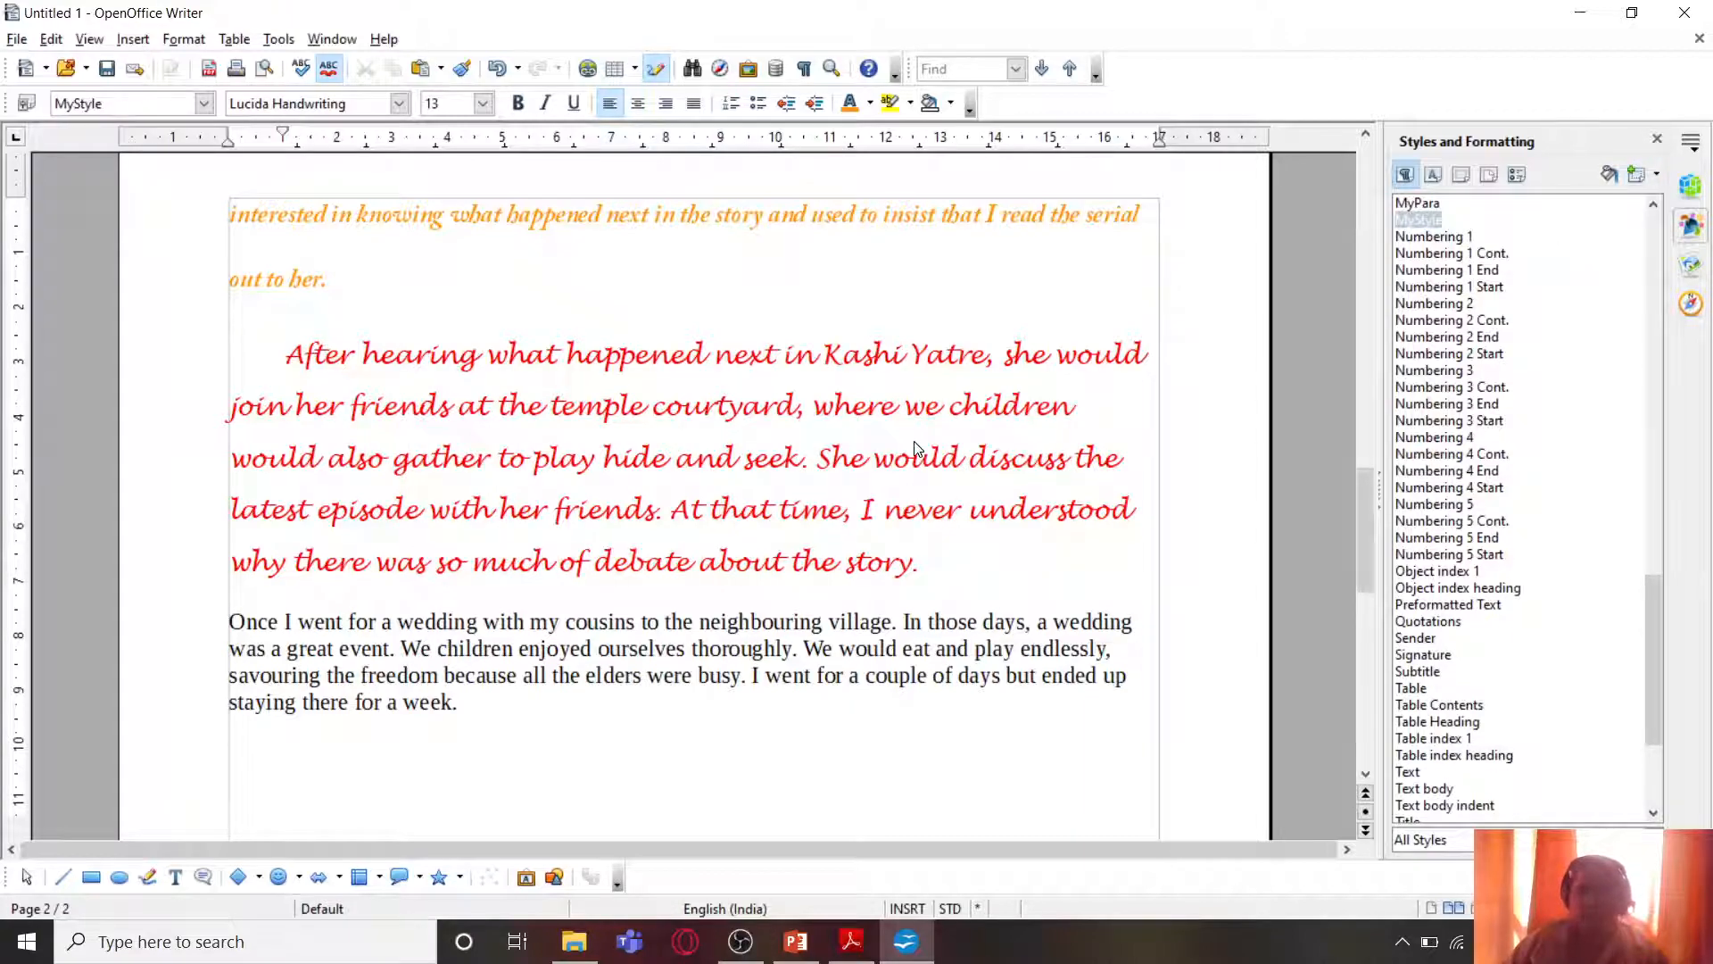
left_click(539, 441)
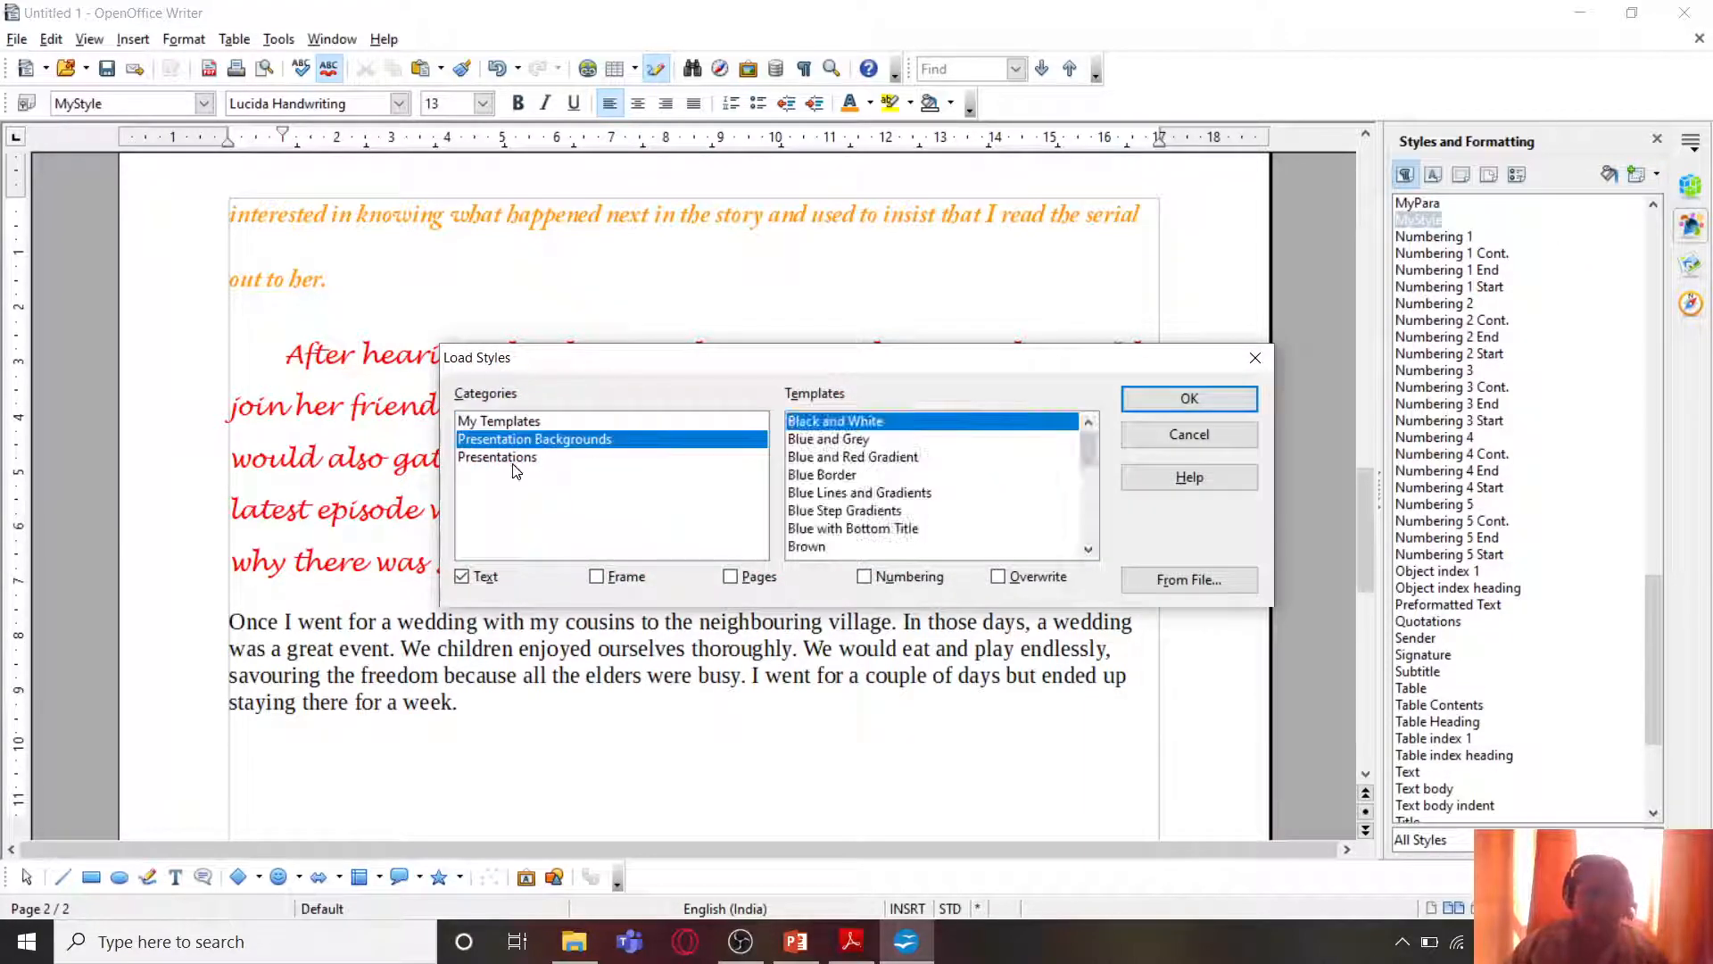
left_click(515, 459)
left_click(829, 440)
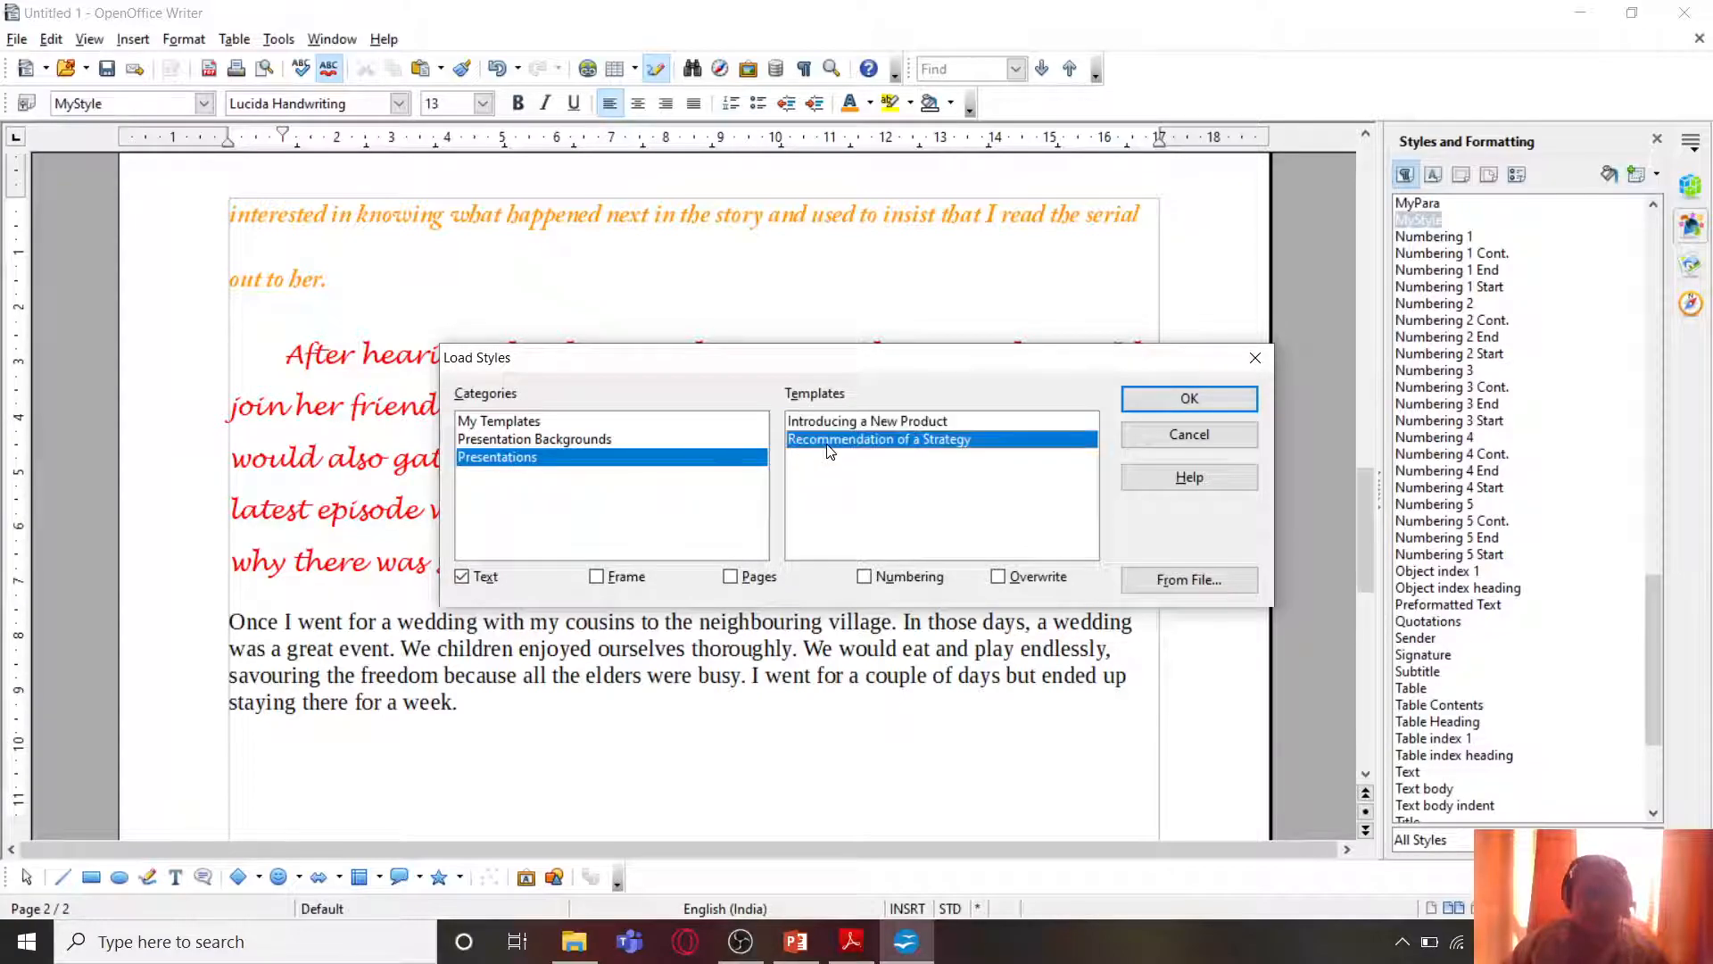
left_click(1164, 403)
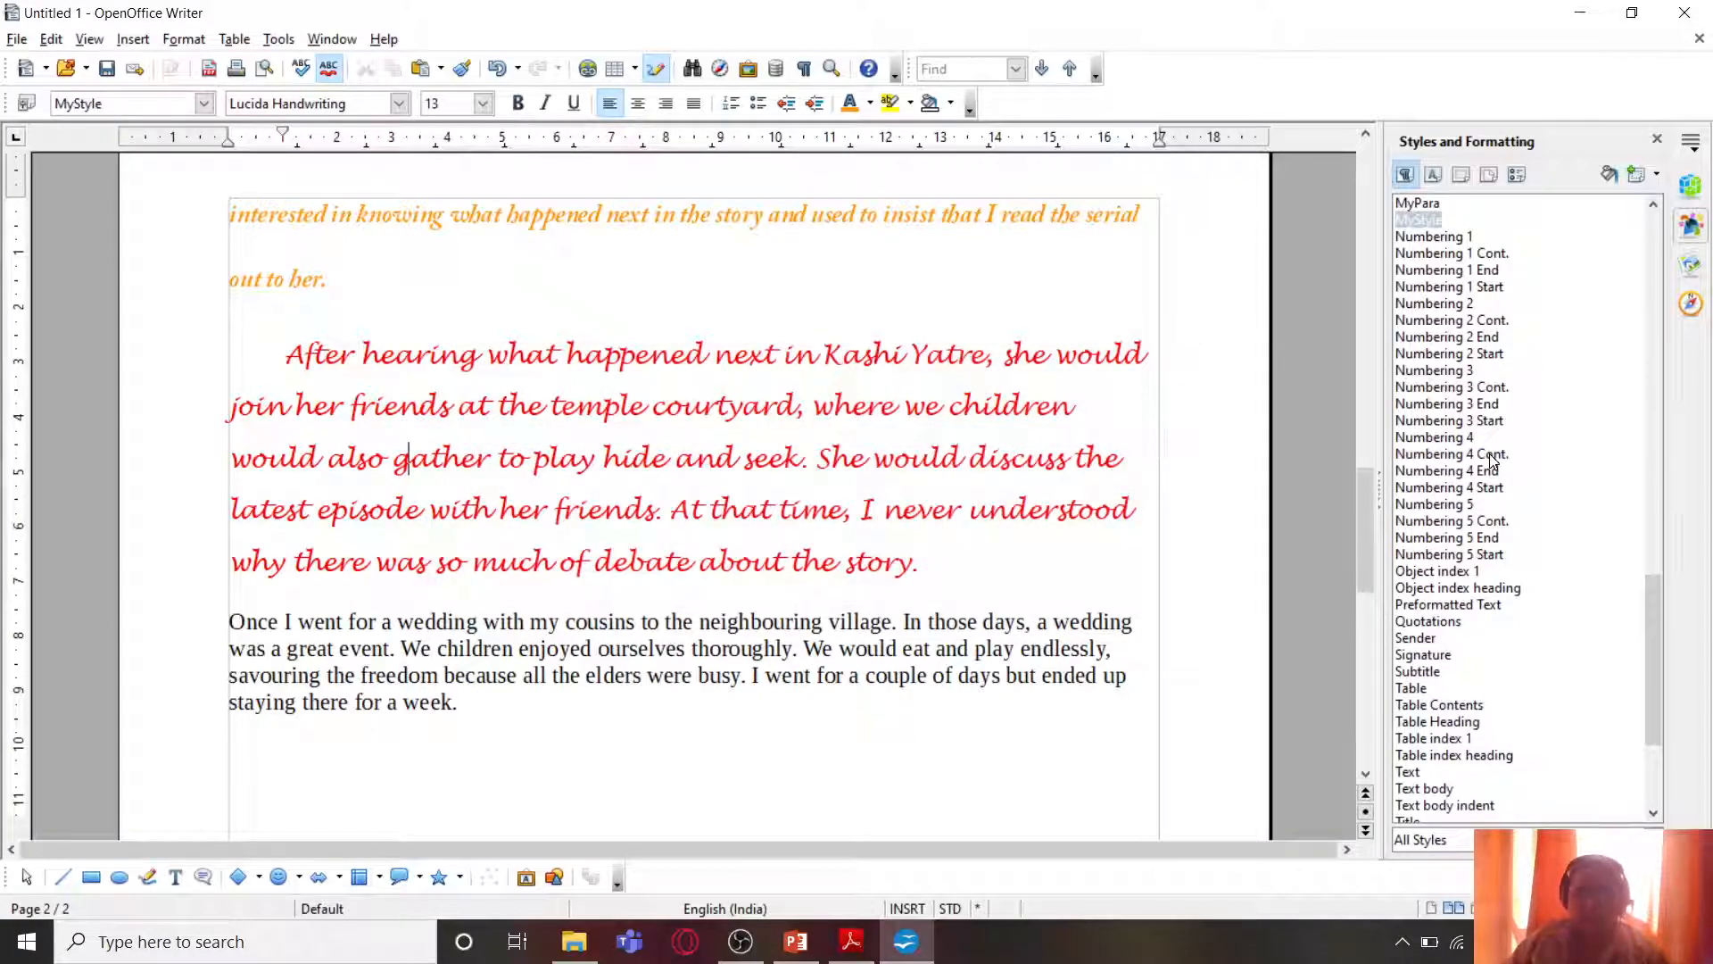
Step: Examine the paragraph style list and the whole story after loading the template, and select the "After hearing" paragraph
scroll(1488, 464, "down", 2)
scroll(1486, 562, "up", 20)
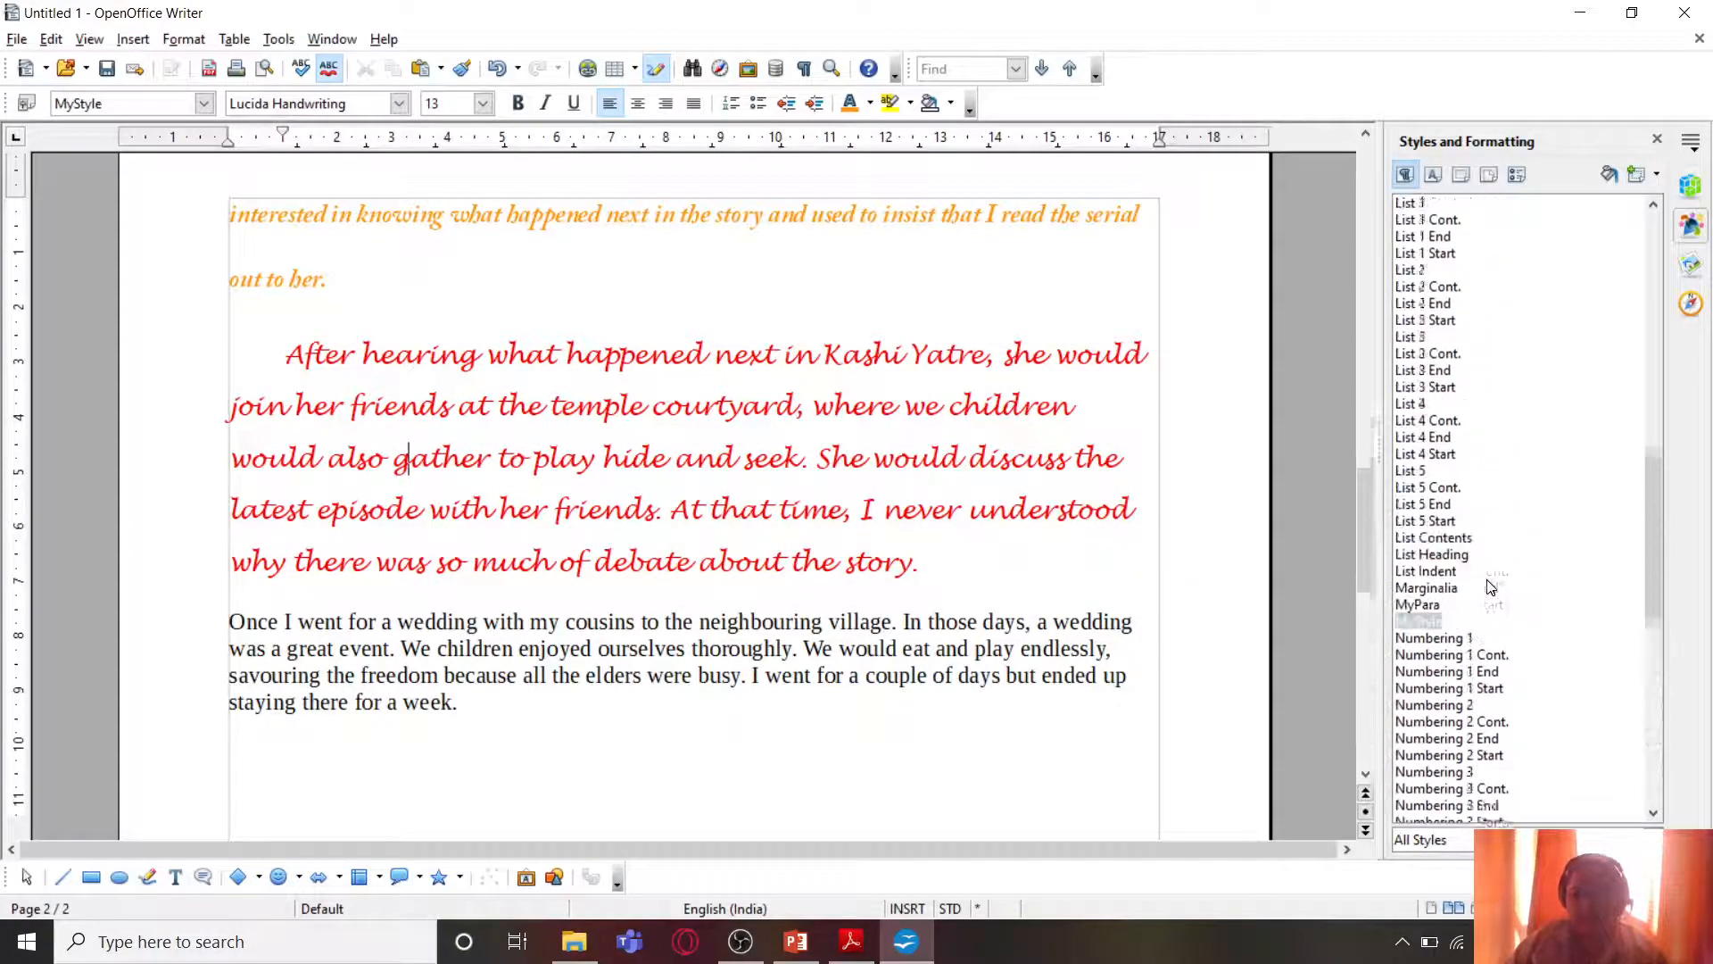
scroll(1488, 586, "up", 6)
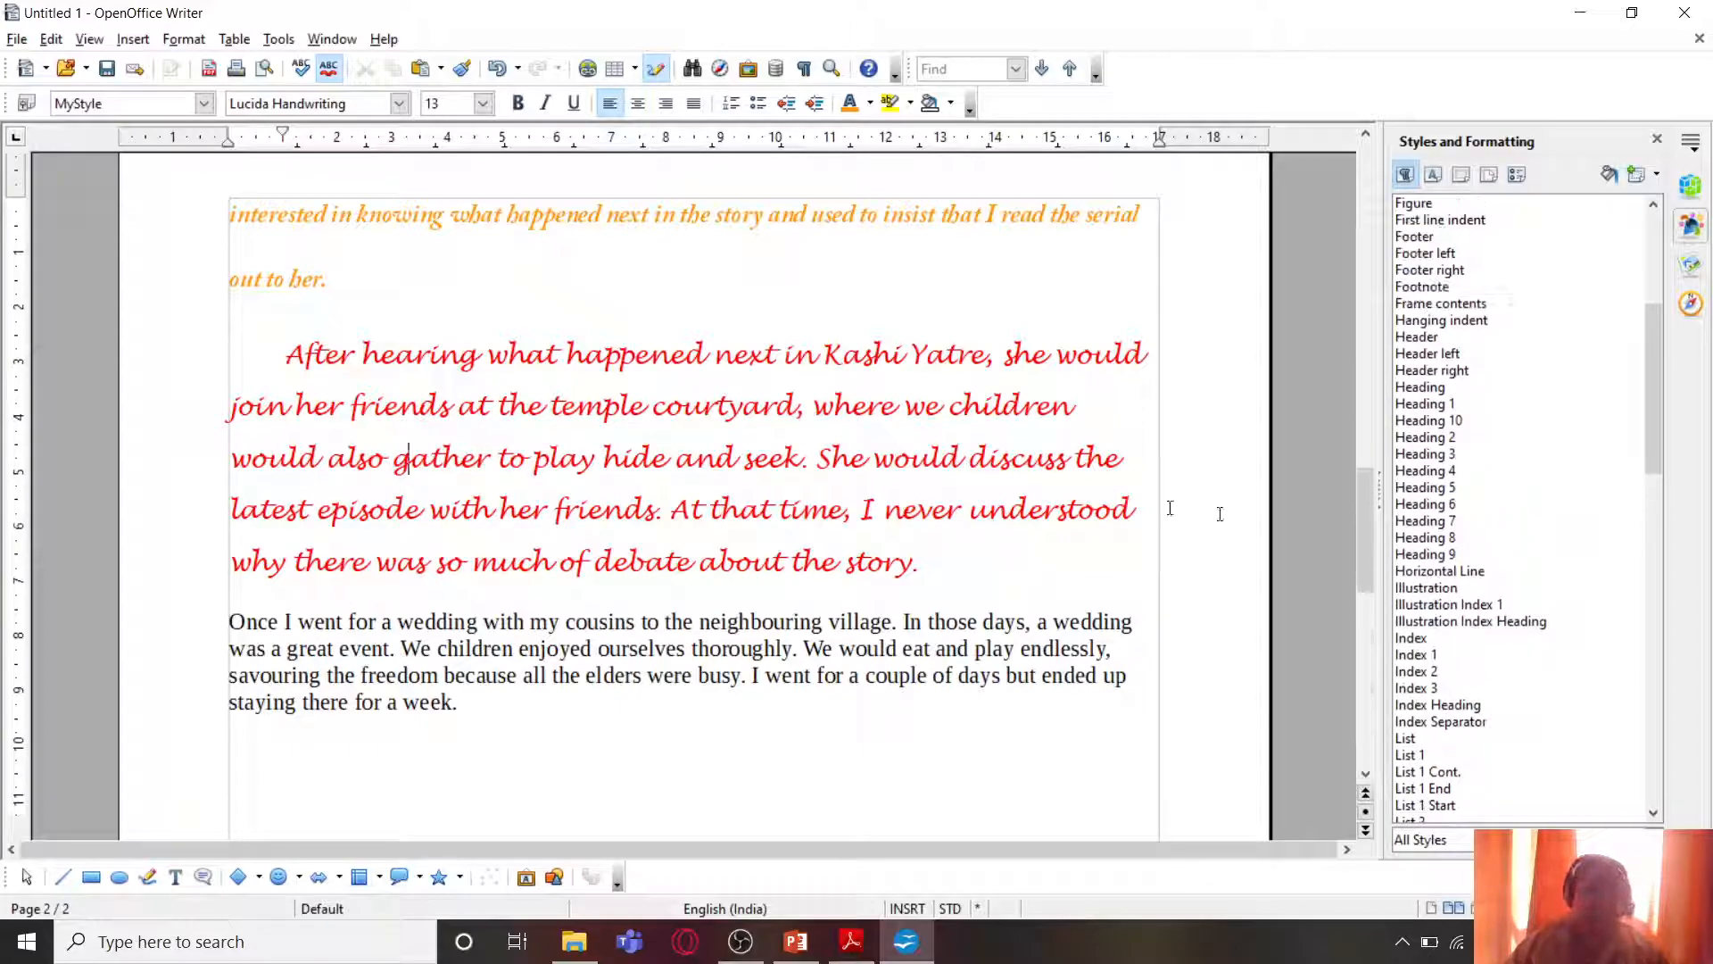
scroll(917, 516, "up", 5)
scroll(917, 515, "up", 20)
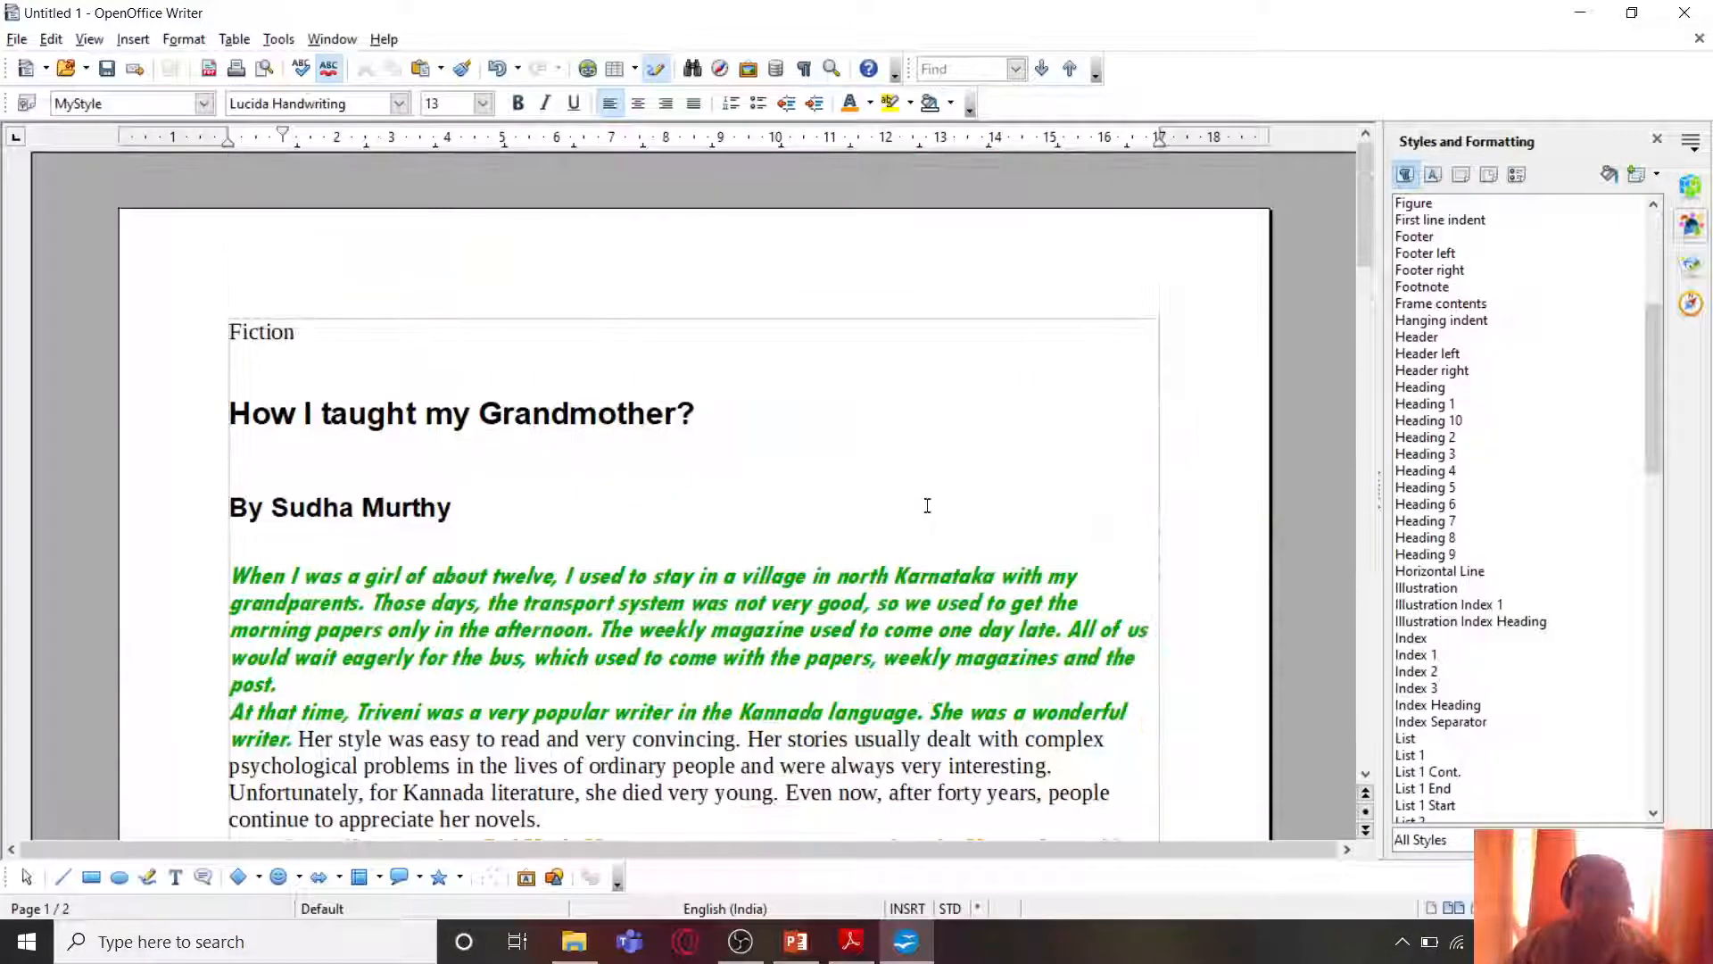
scroll(928, 505, "down", 3)
scroll(928, 505, "down", 20)
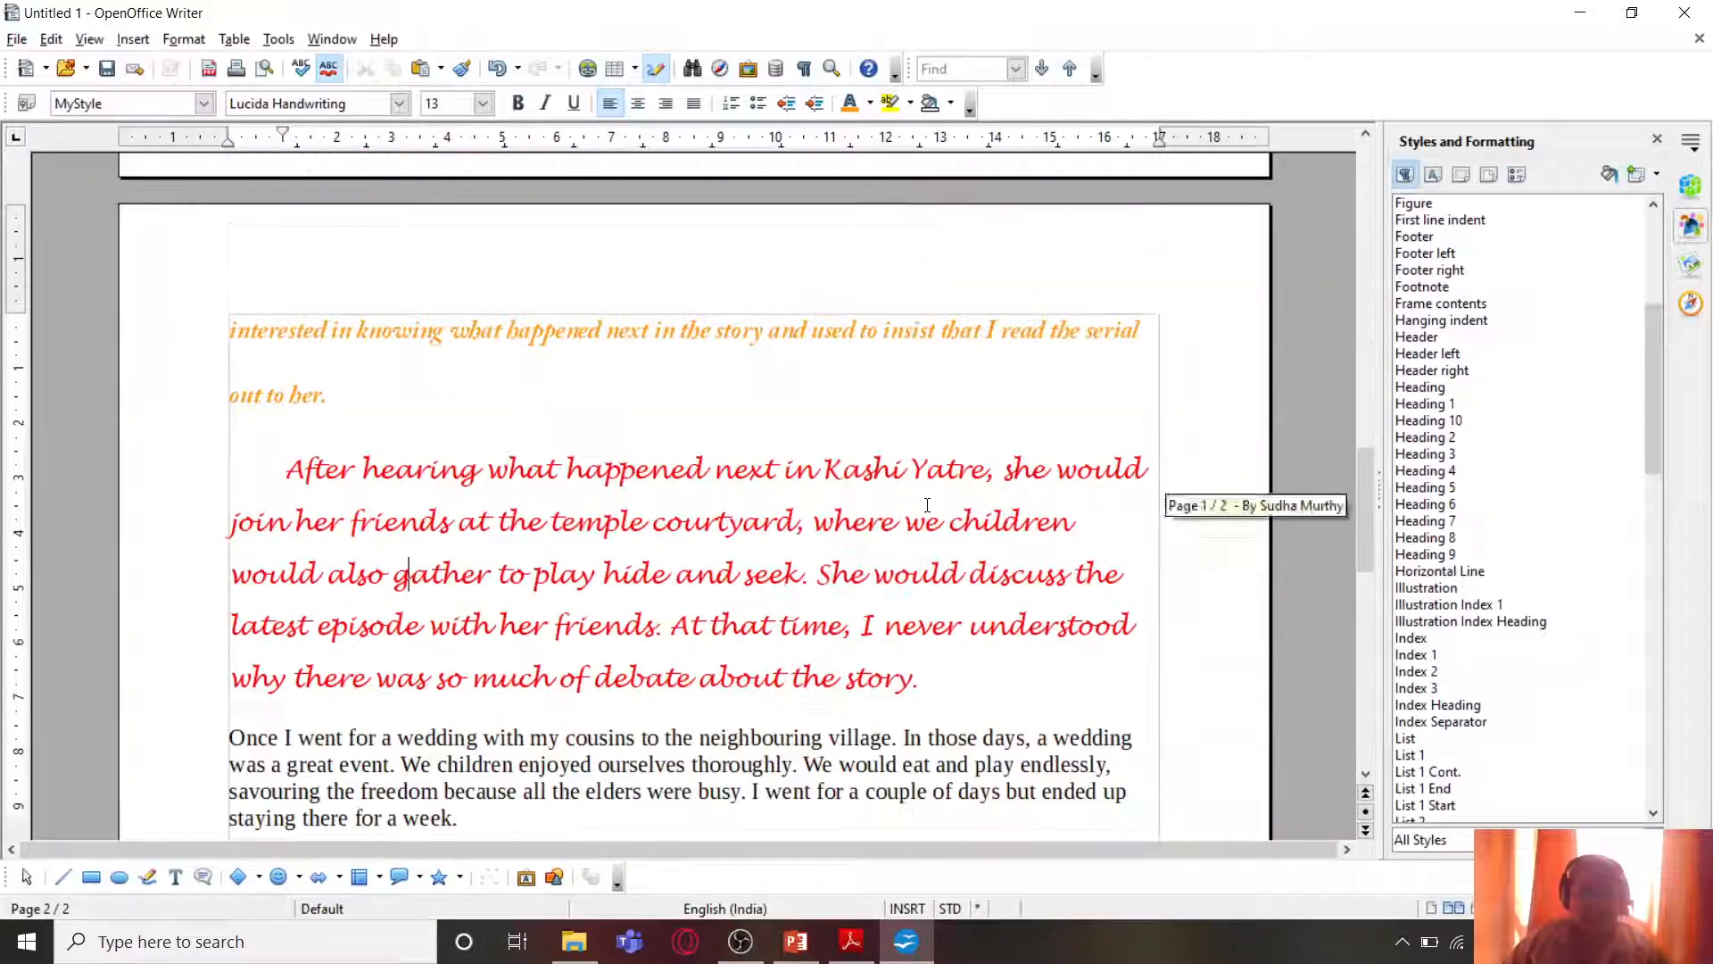
scroll(928, 505, "up", 7)
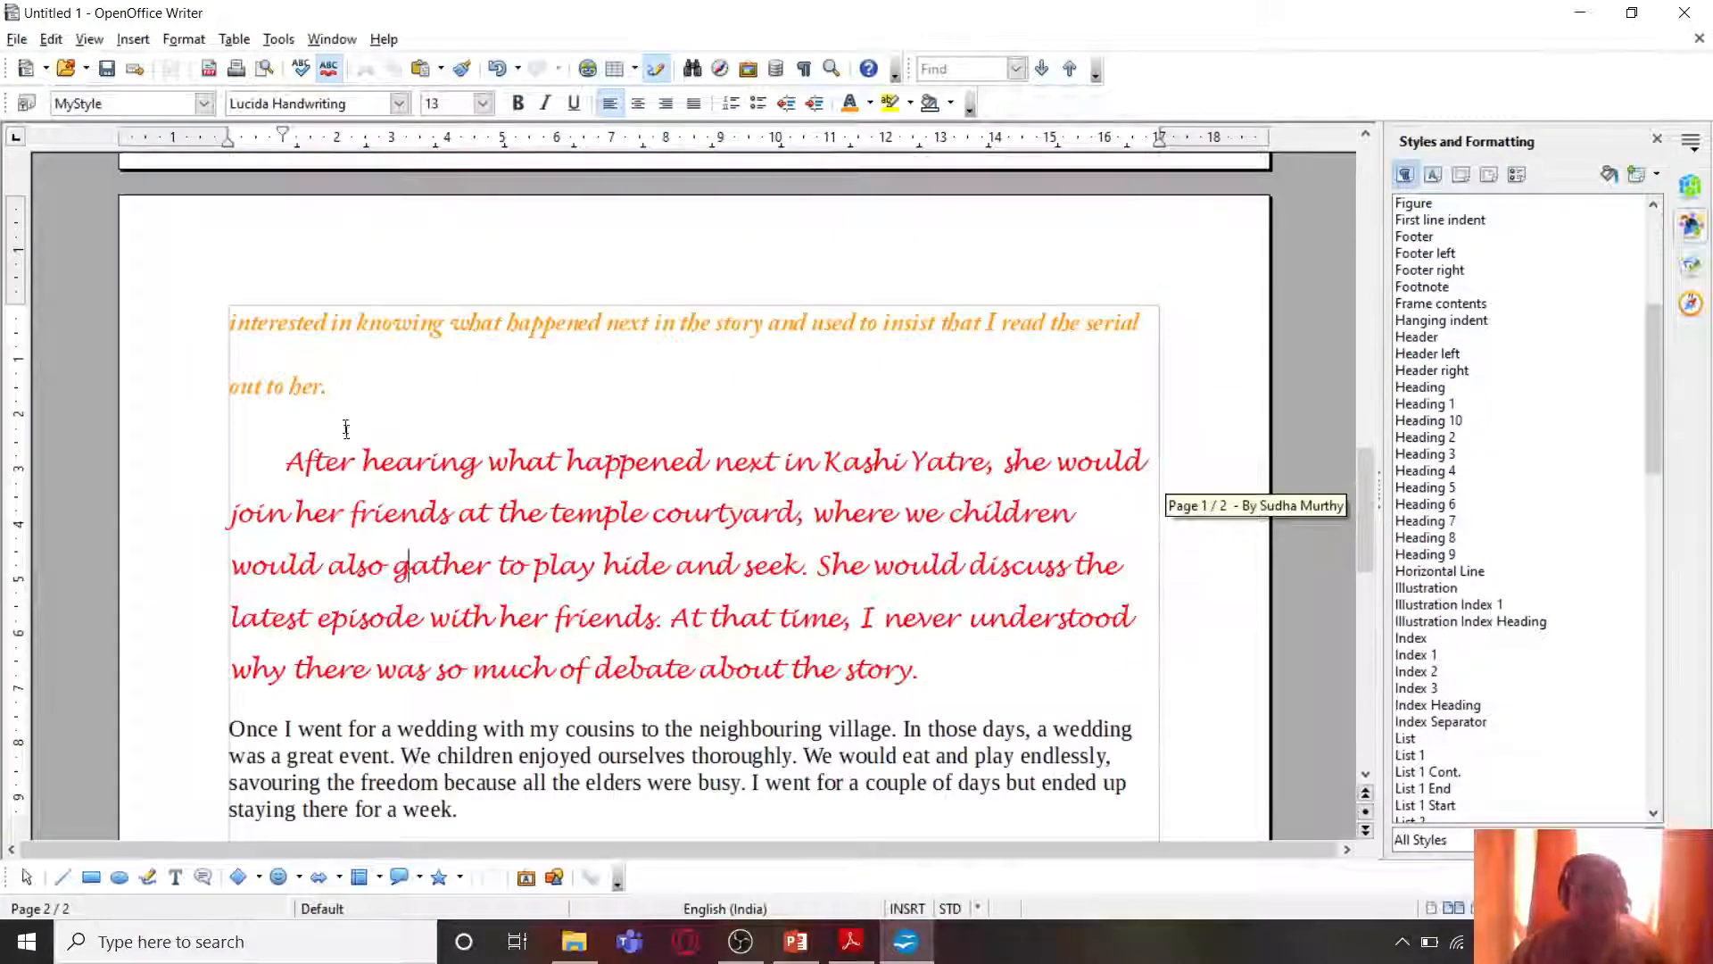
left_click_drag(285, 462, 955, 685)
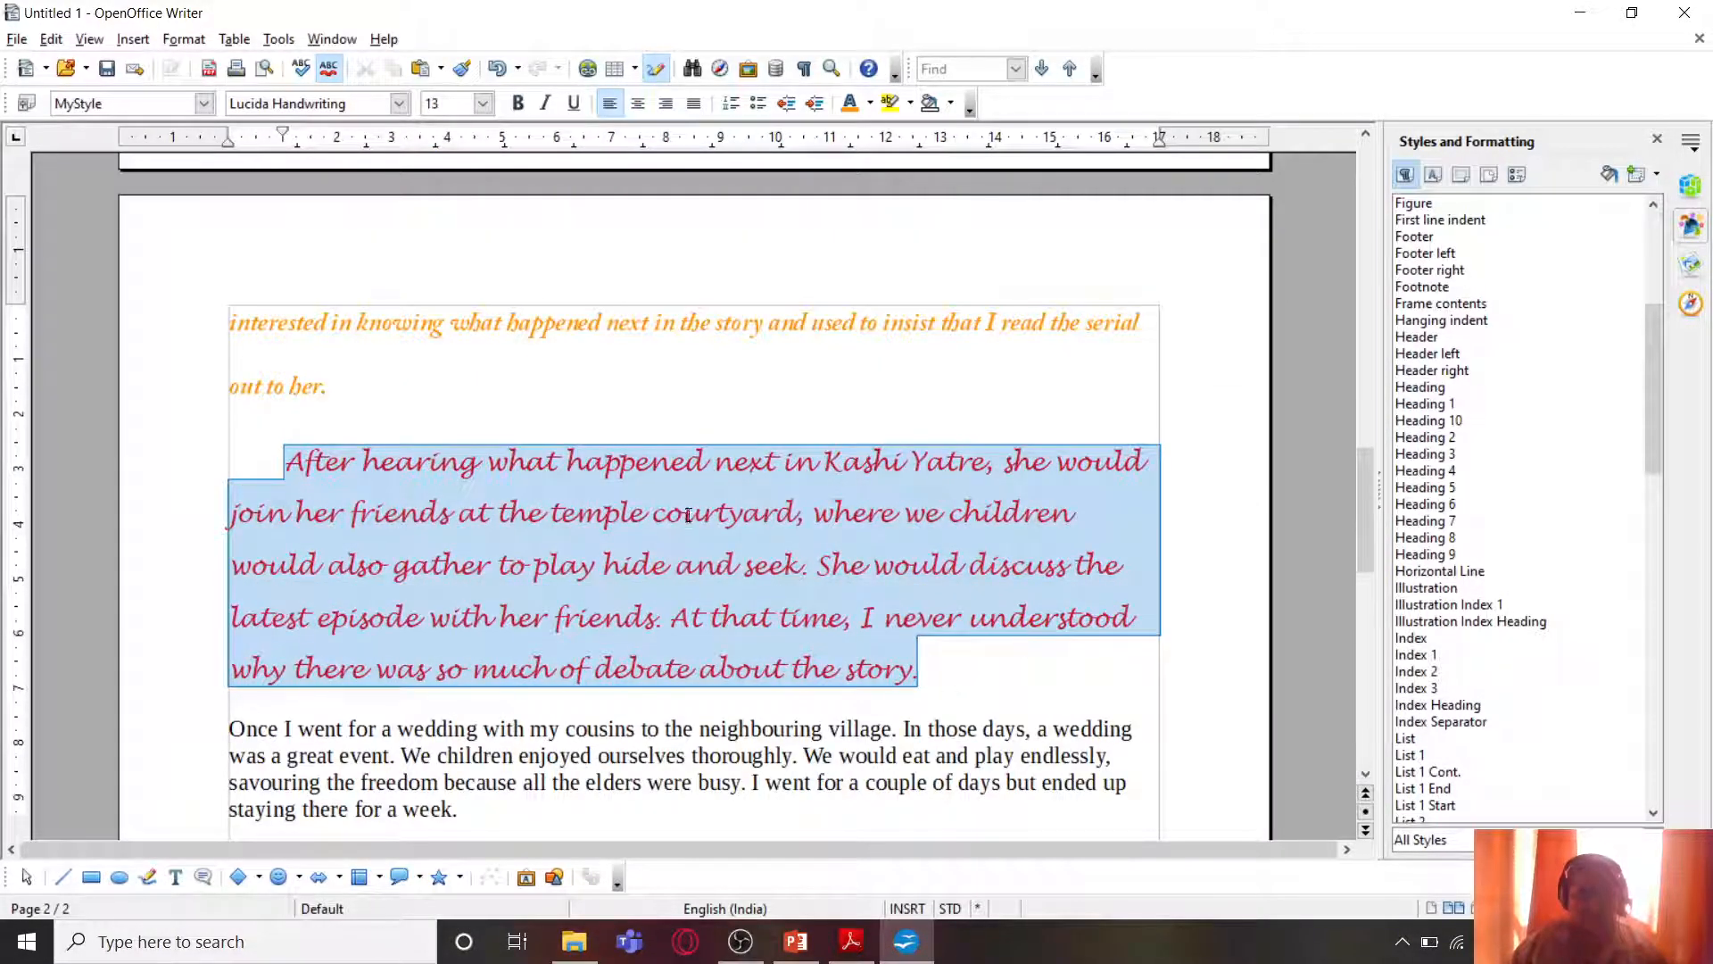
scroll(1151, 500, "down", 3)
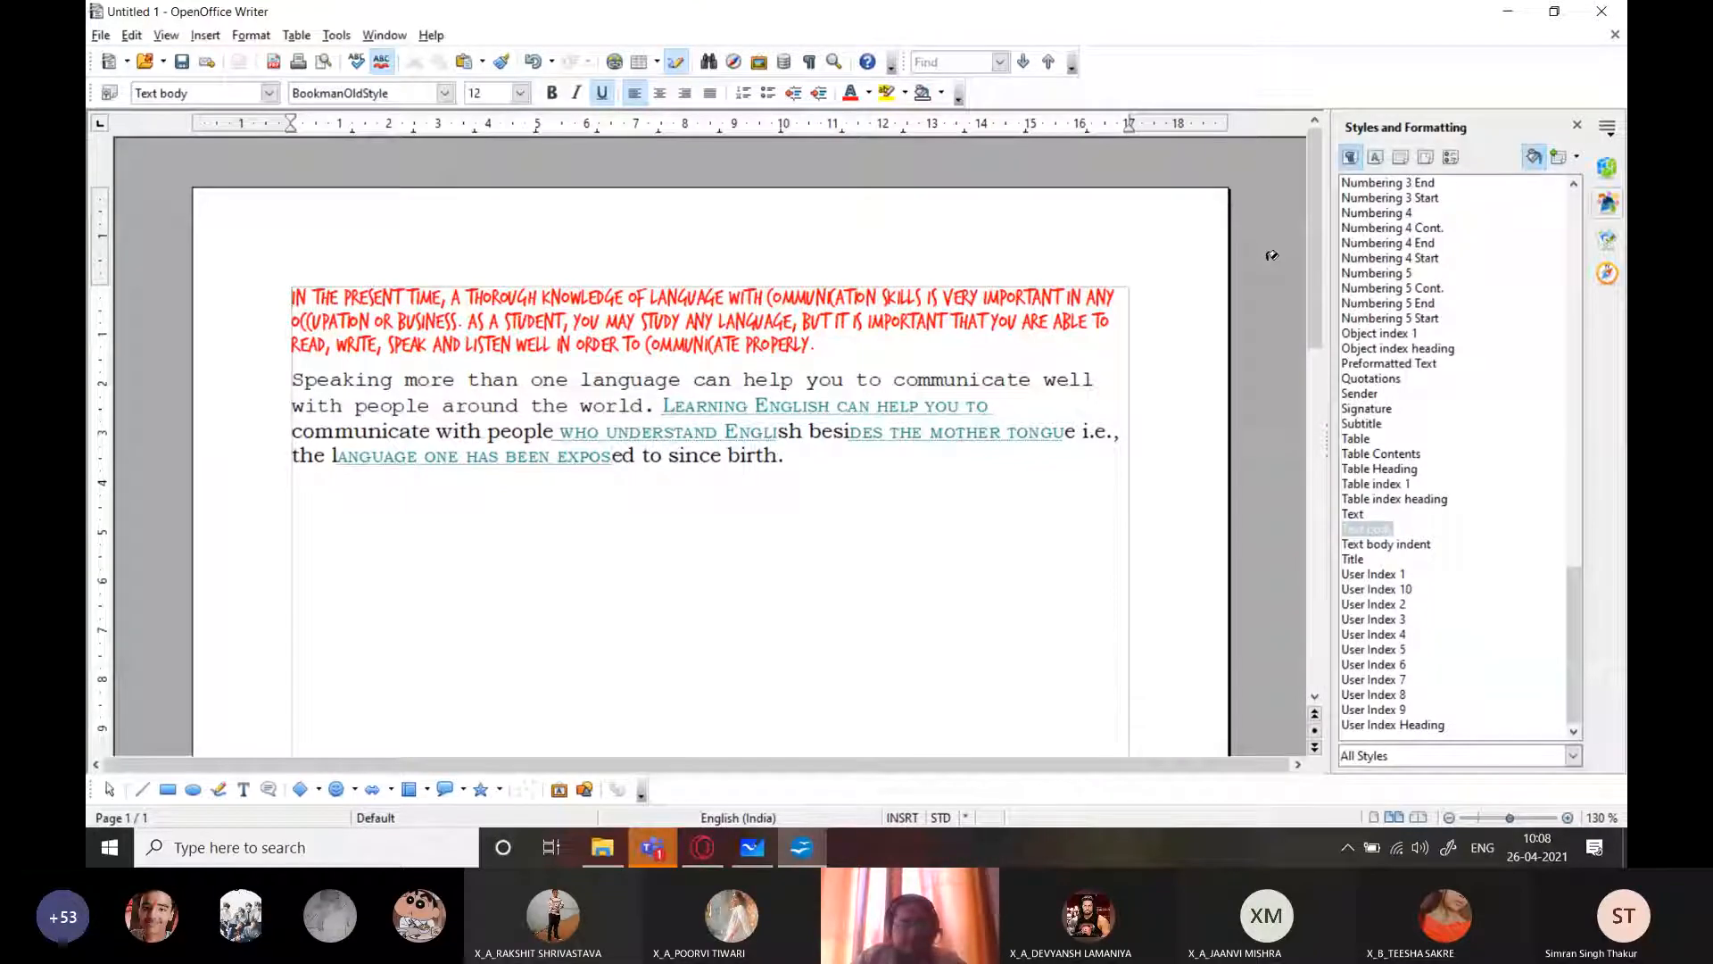
Step: Close the communication skills sample document and discard its changes
left_click(1576, 156)
left_click(1160, 224)
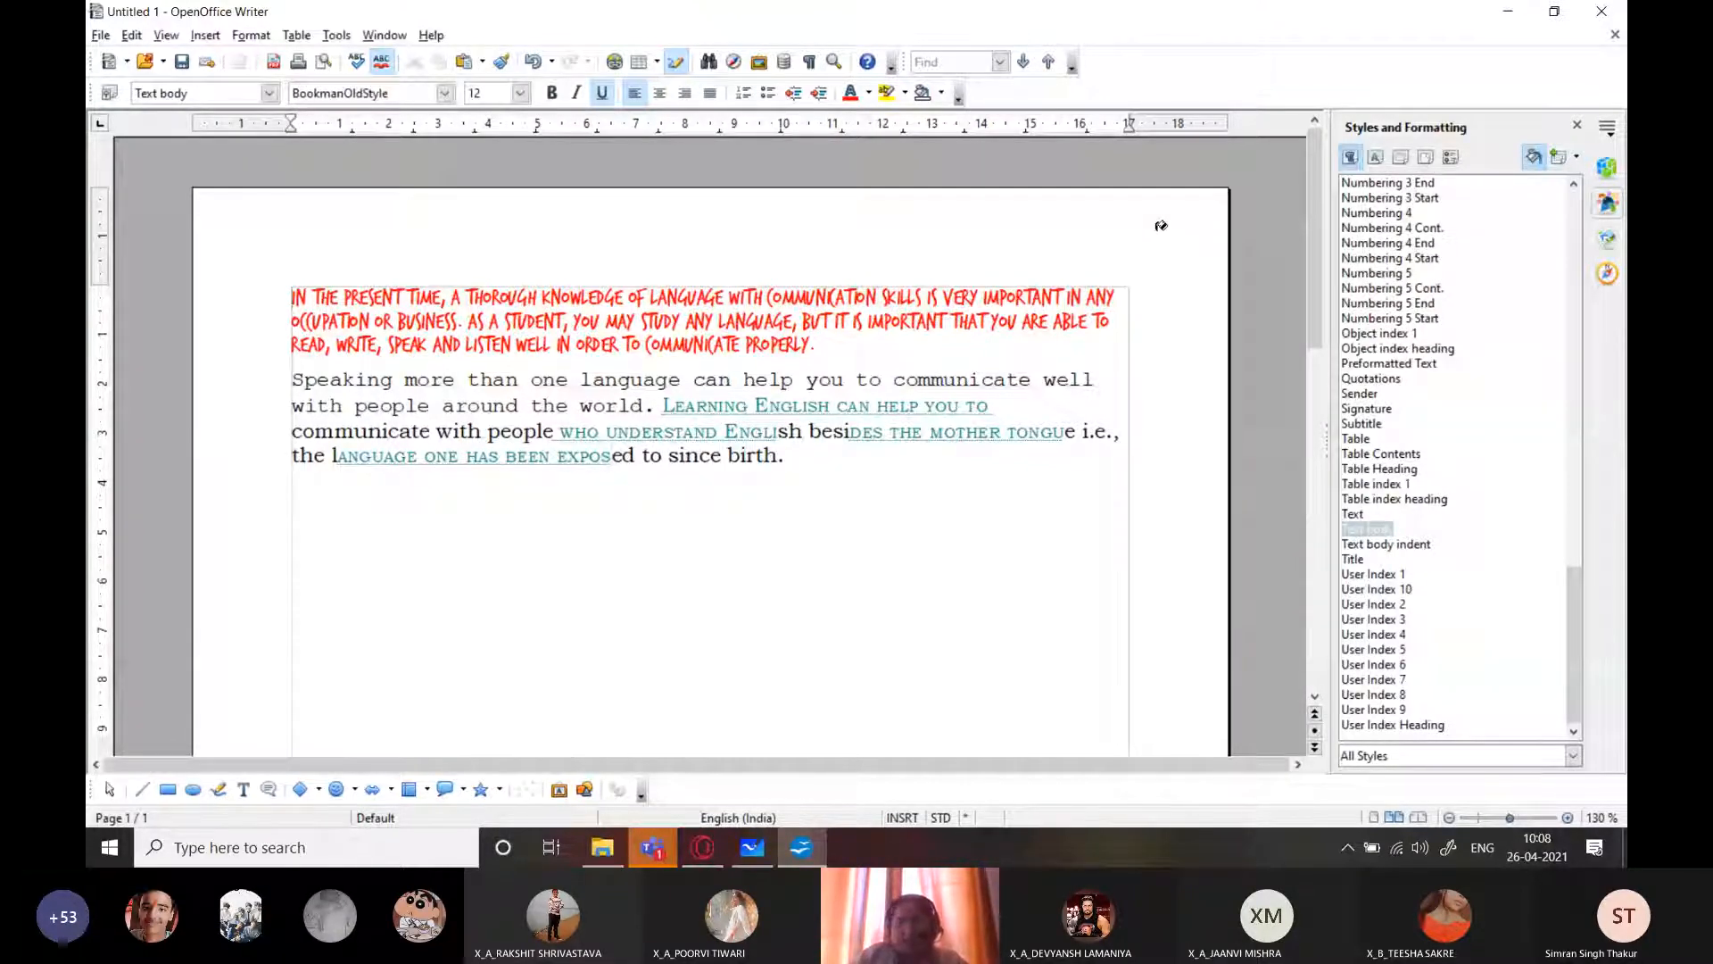
left_click(1602, 11)
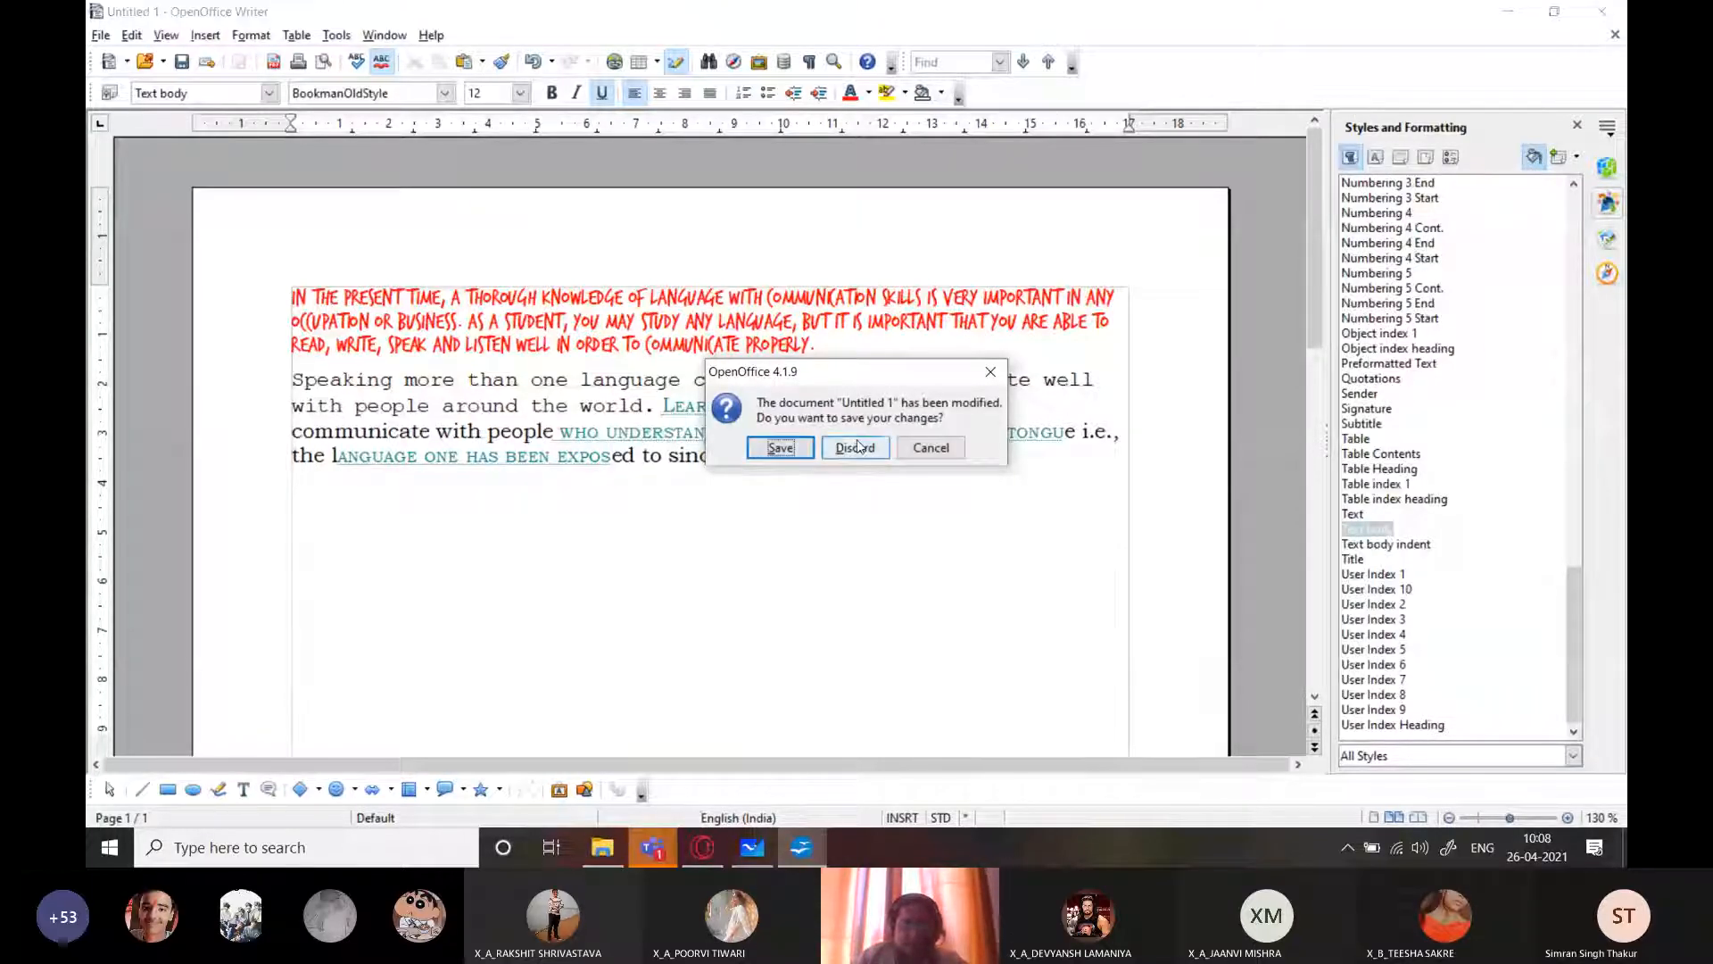
left_click(855, 446)
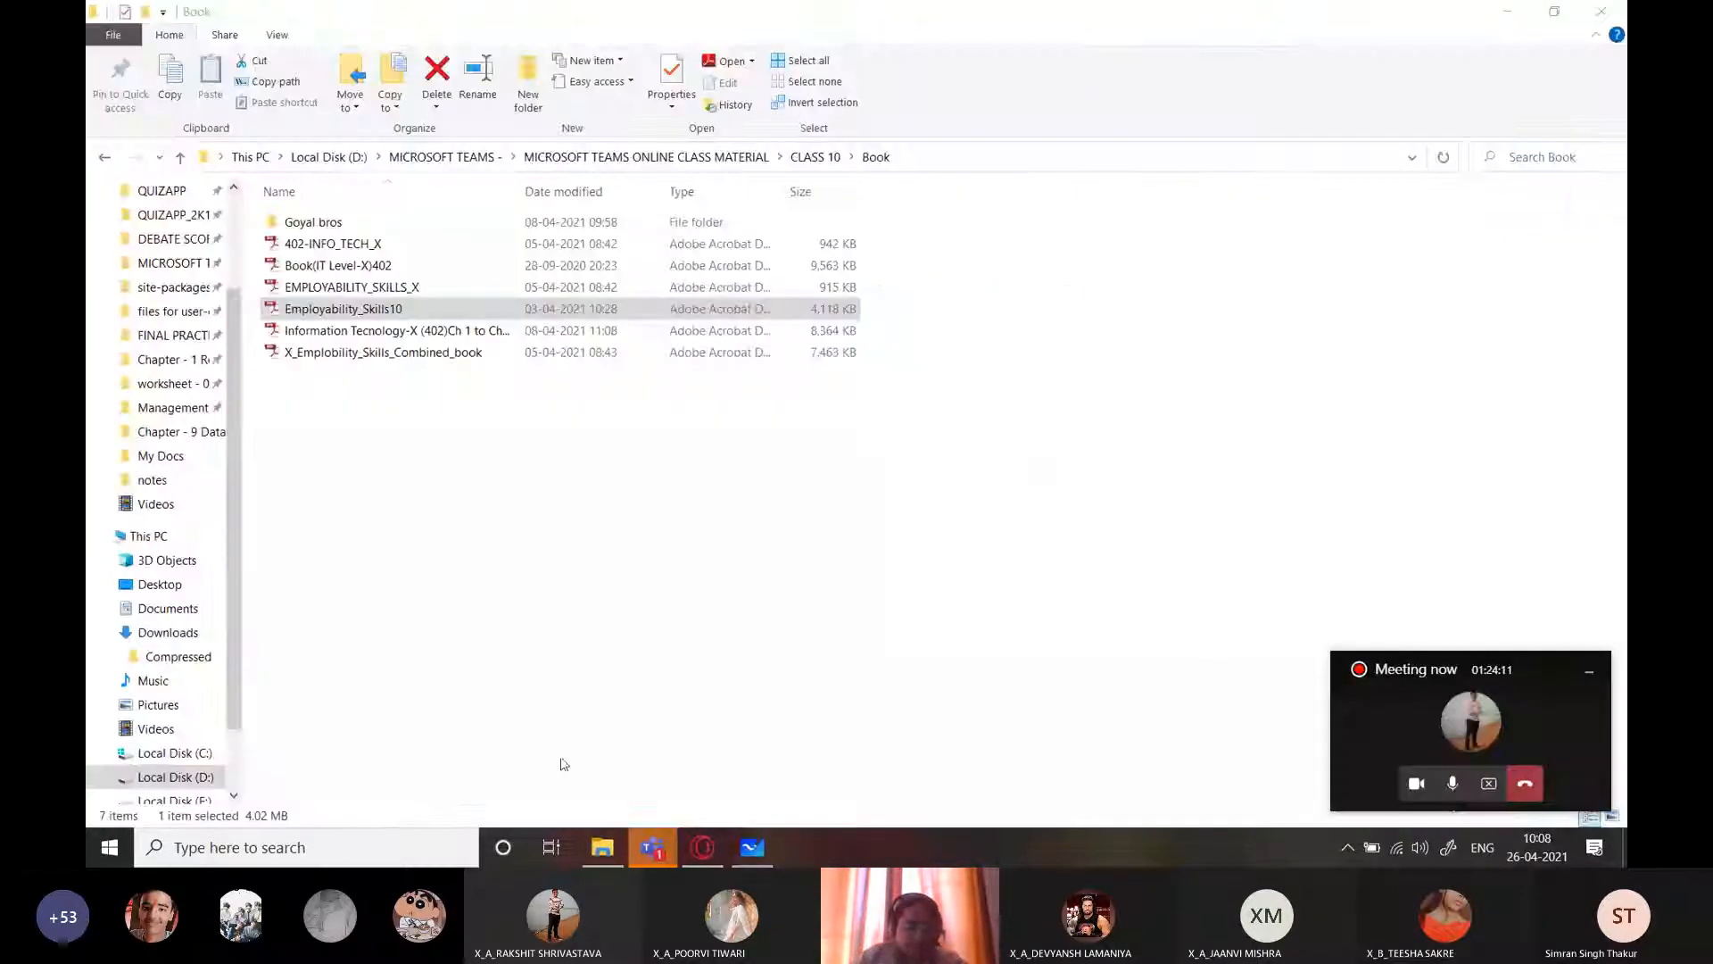
Step: Open Word, create a blank document and paste in the sample text about language and communication skills
left_click(109, 848)
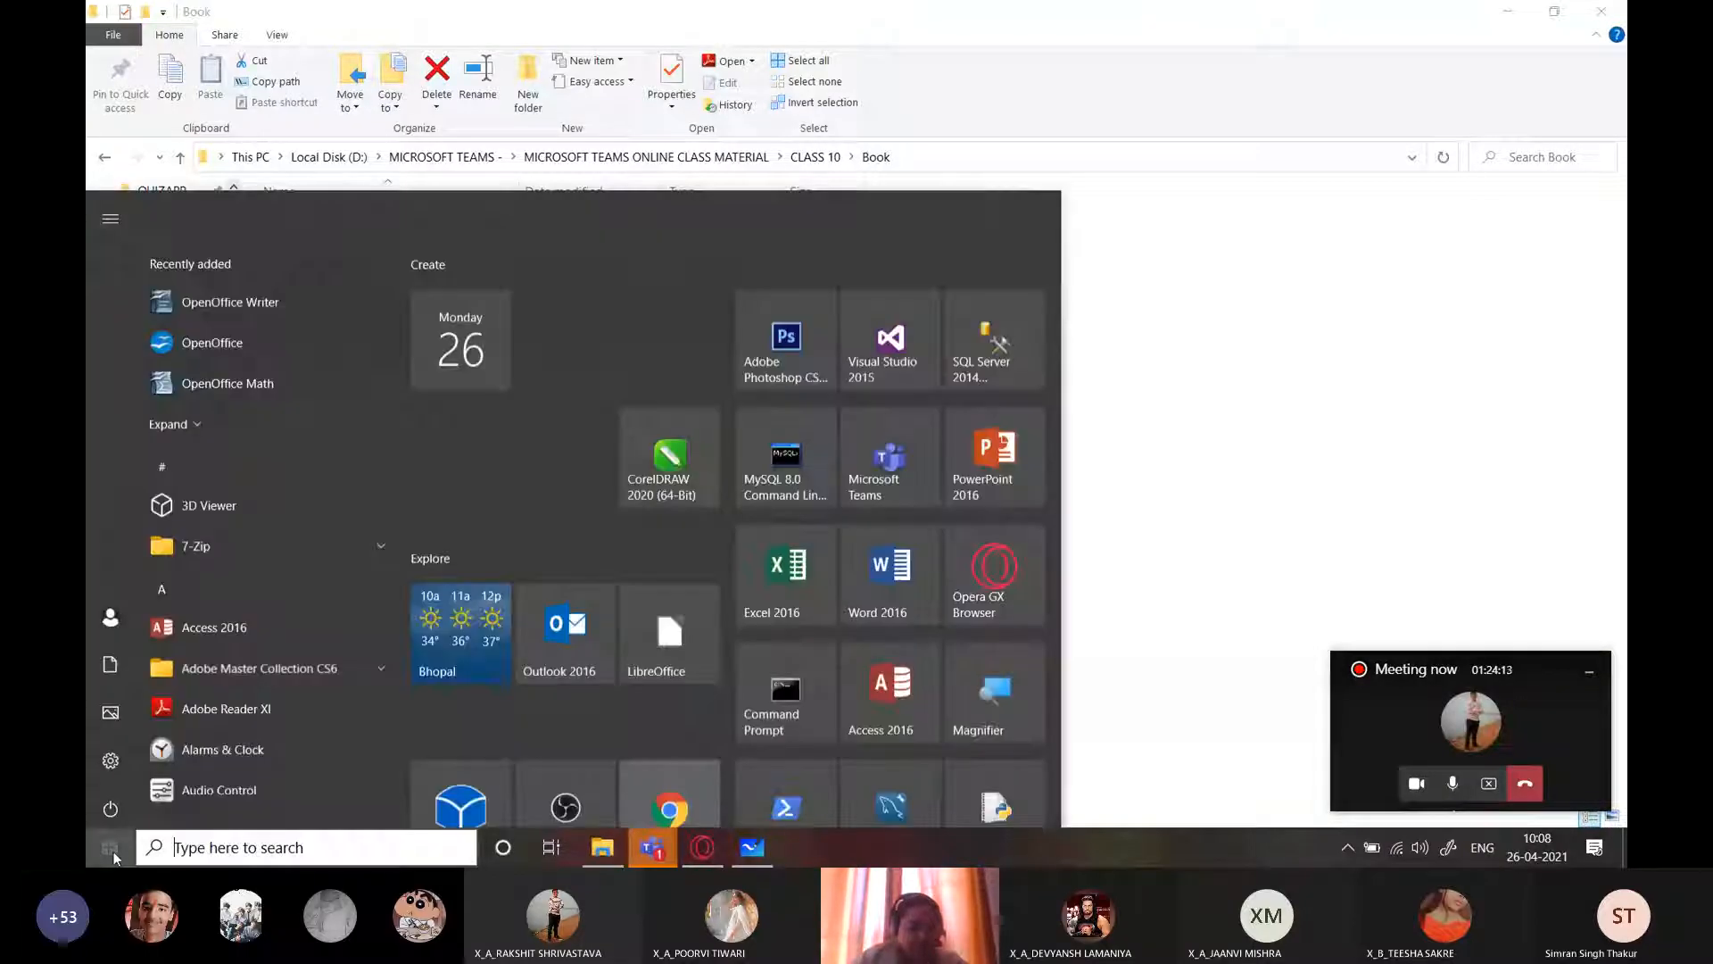
left_click(888, 527)
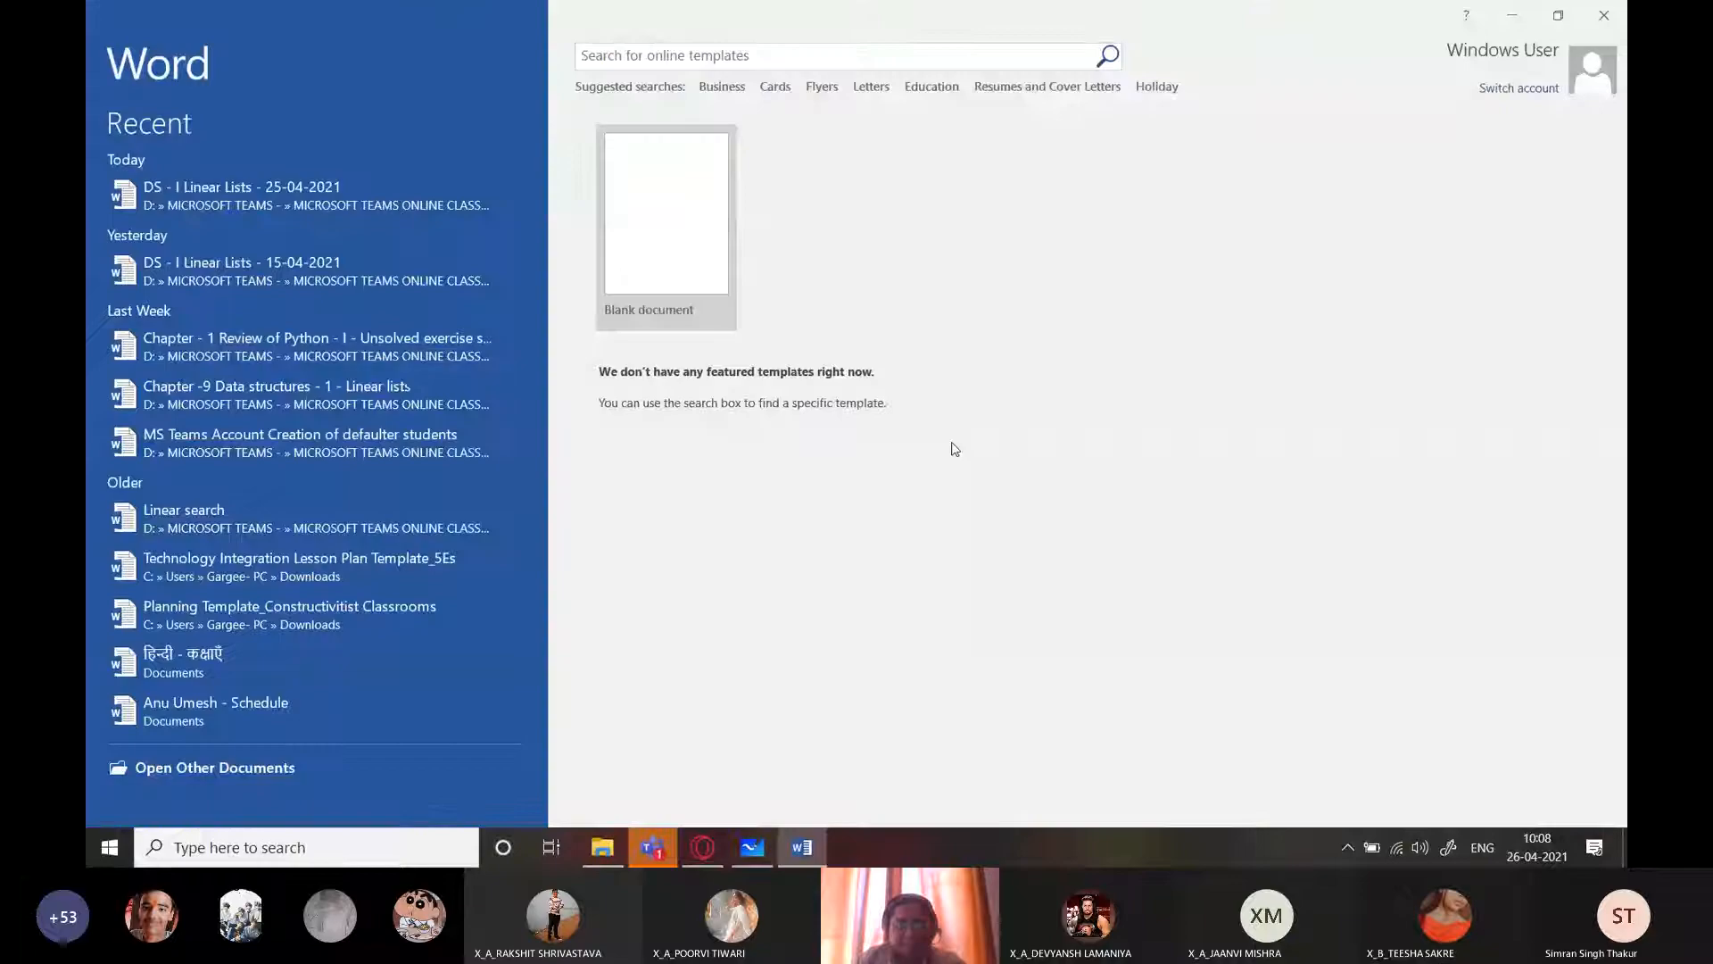
left_click(663, 222)
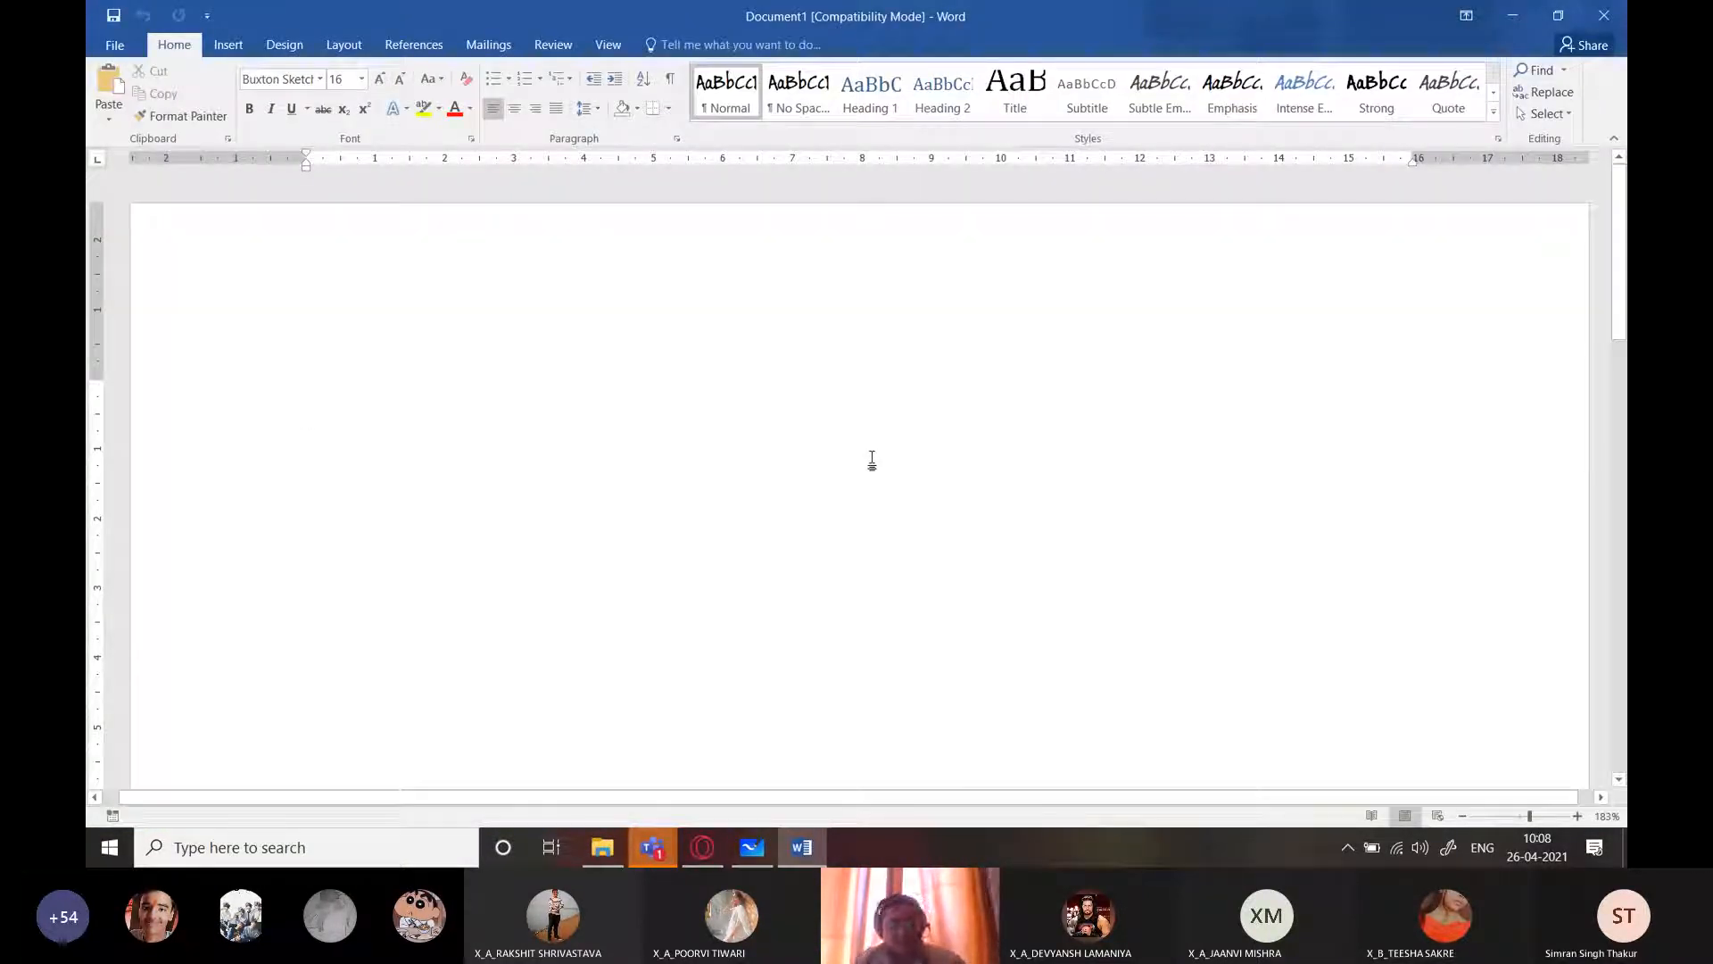
type("In the present time, a thorough knowledge of language with communication skills is very important in any occupation or business. As a student, you may study any language, but it is important that you are able to read, write, speak and listen well in order to communicate properly. Speaking more than one language can help you to communicate well with people around the world. Learning English can help you to communicate with people who understand English besides the mother tongue i.e., the language one has been exposed to since birth.")
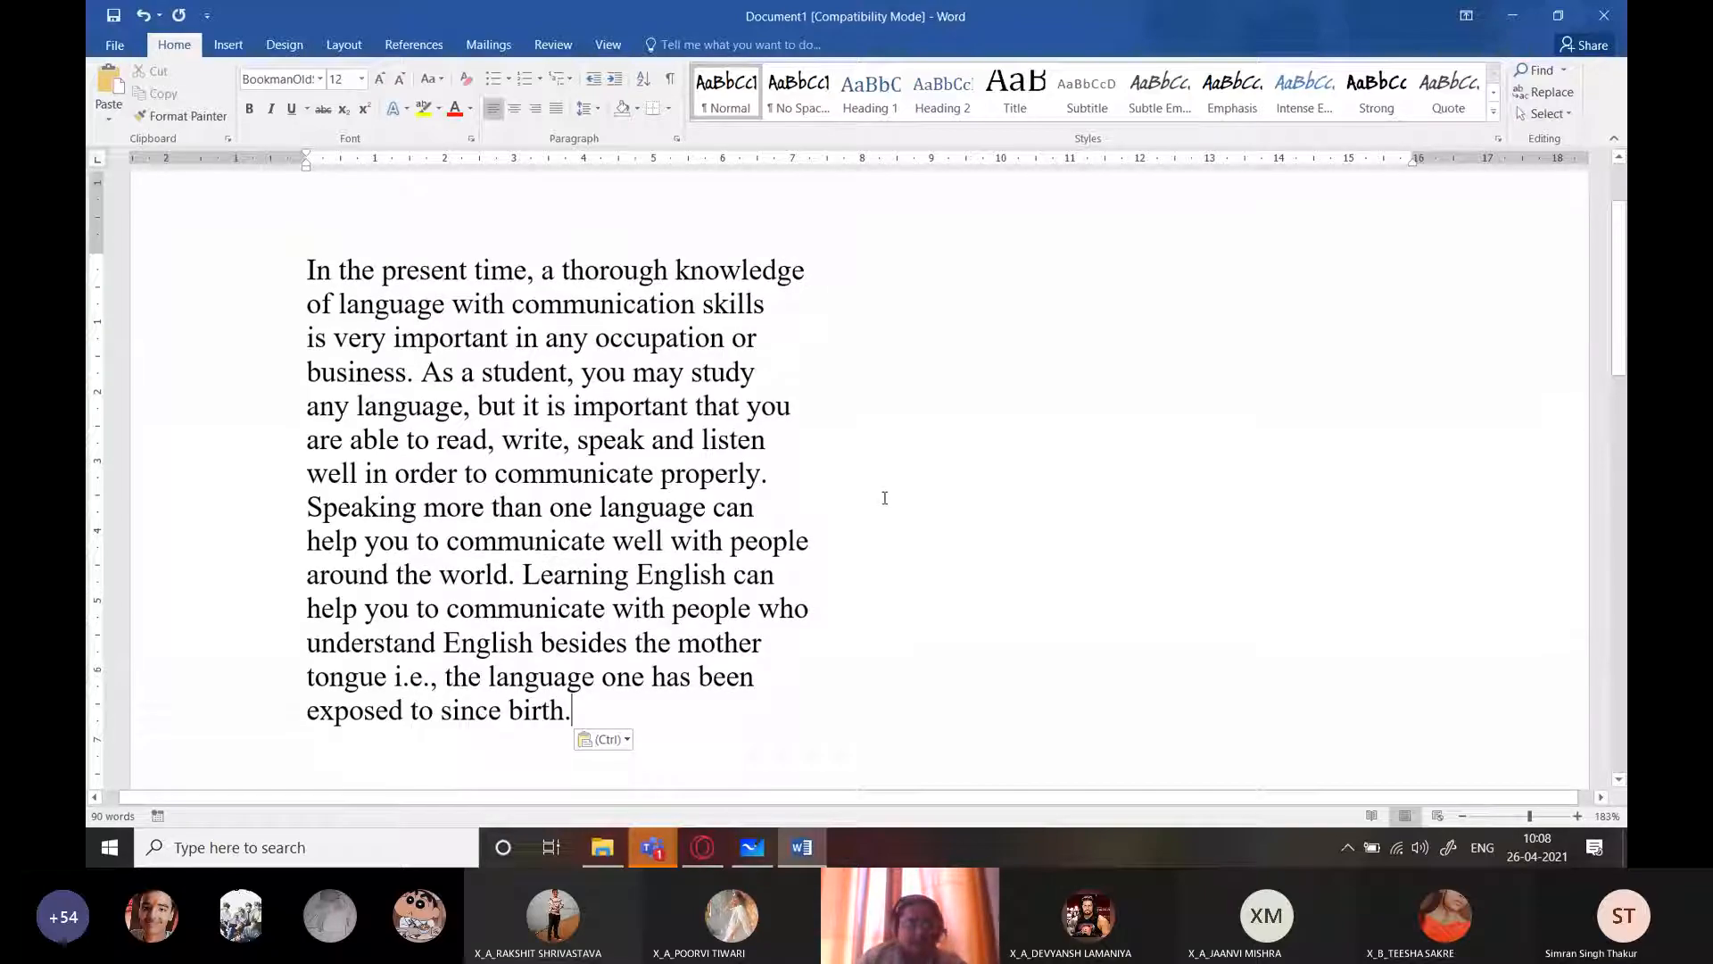
Step: Remove the line breaks in the first part of the pasted text so it forms one paragraph ending with "communicate properly."
left_click(813, 269)
key("Delete")
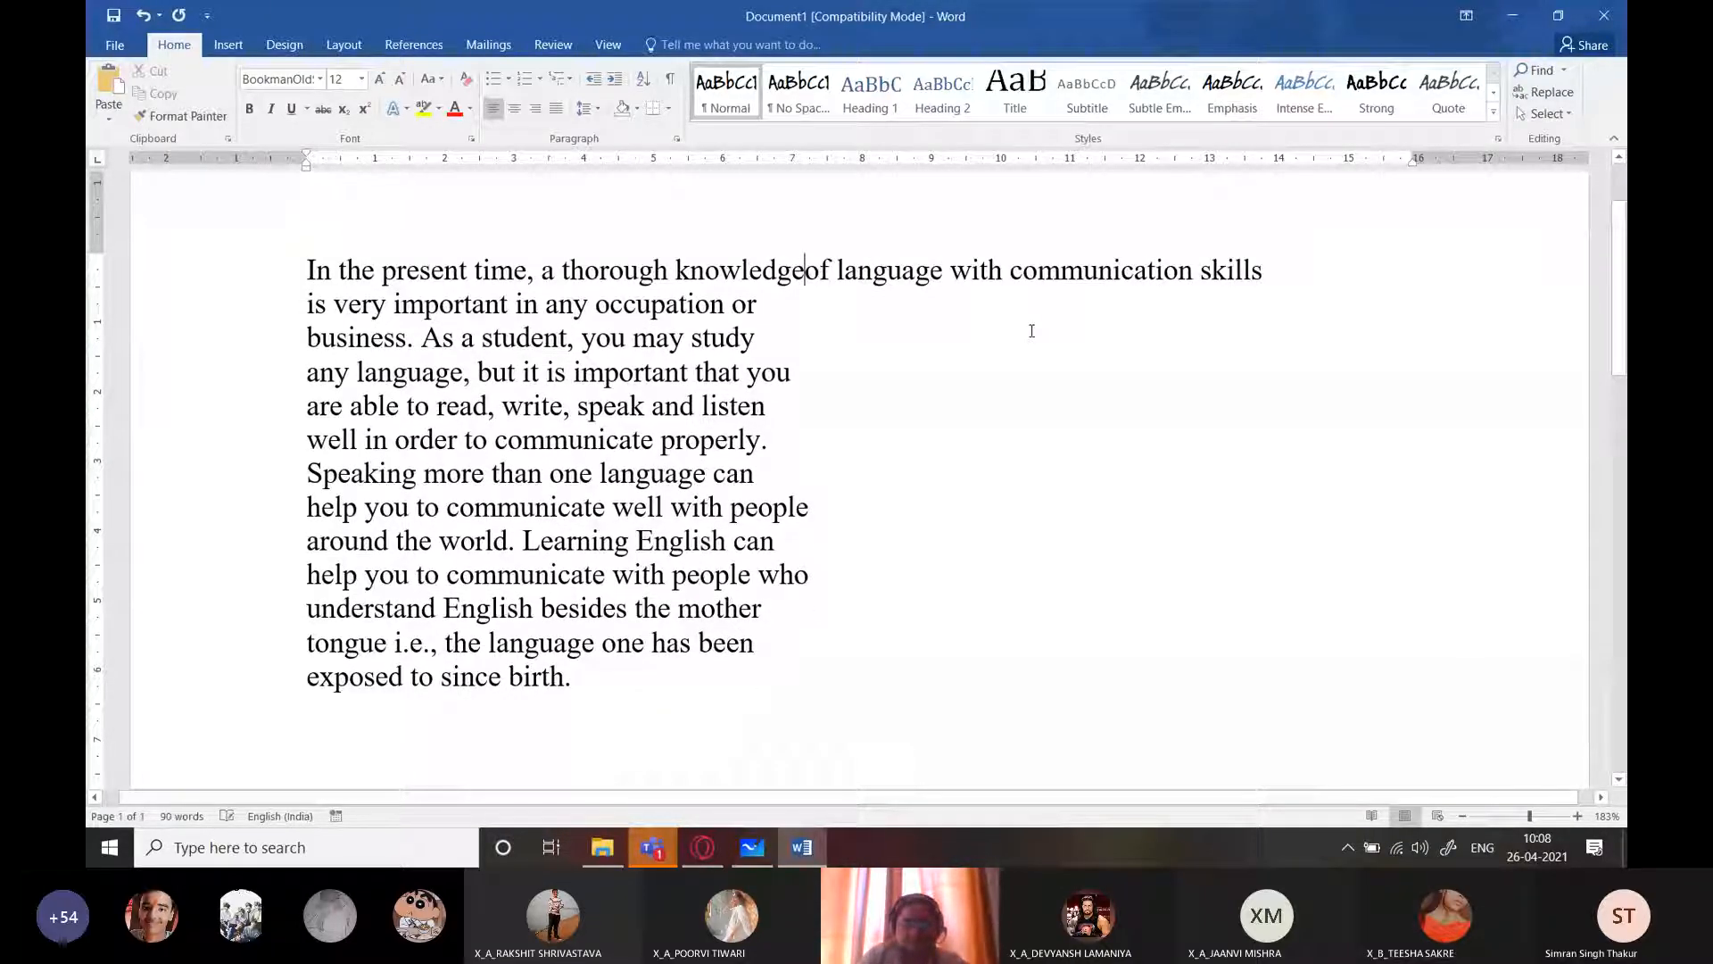
key("End")
key("Delete")
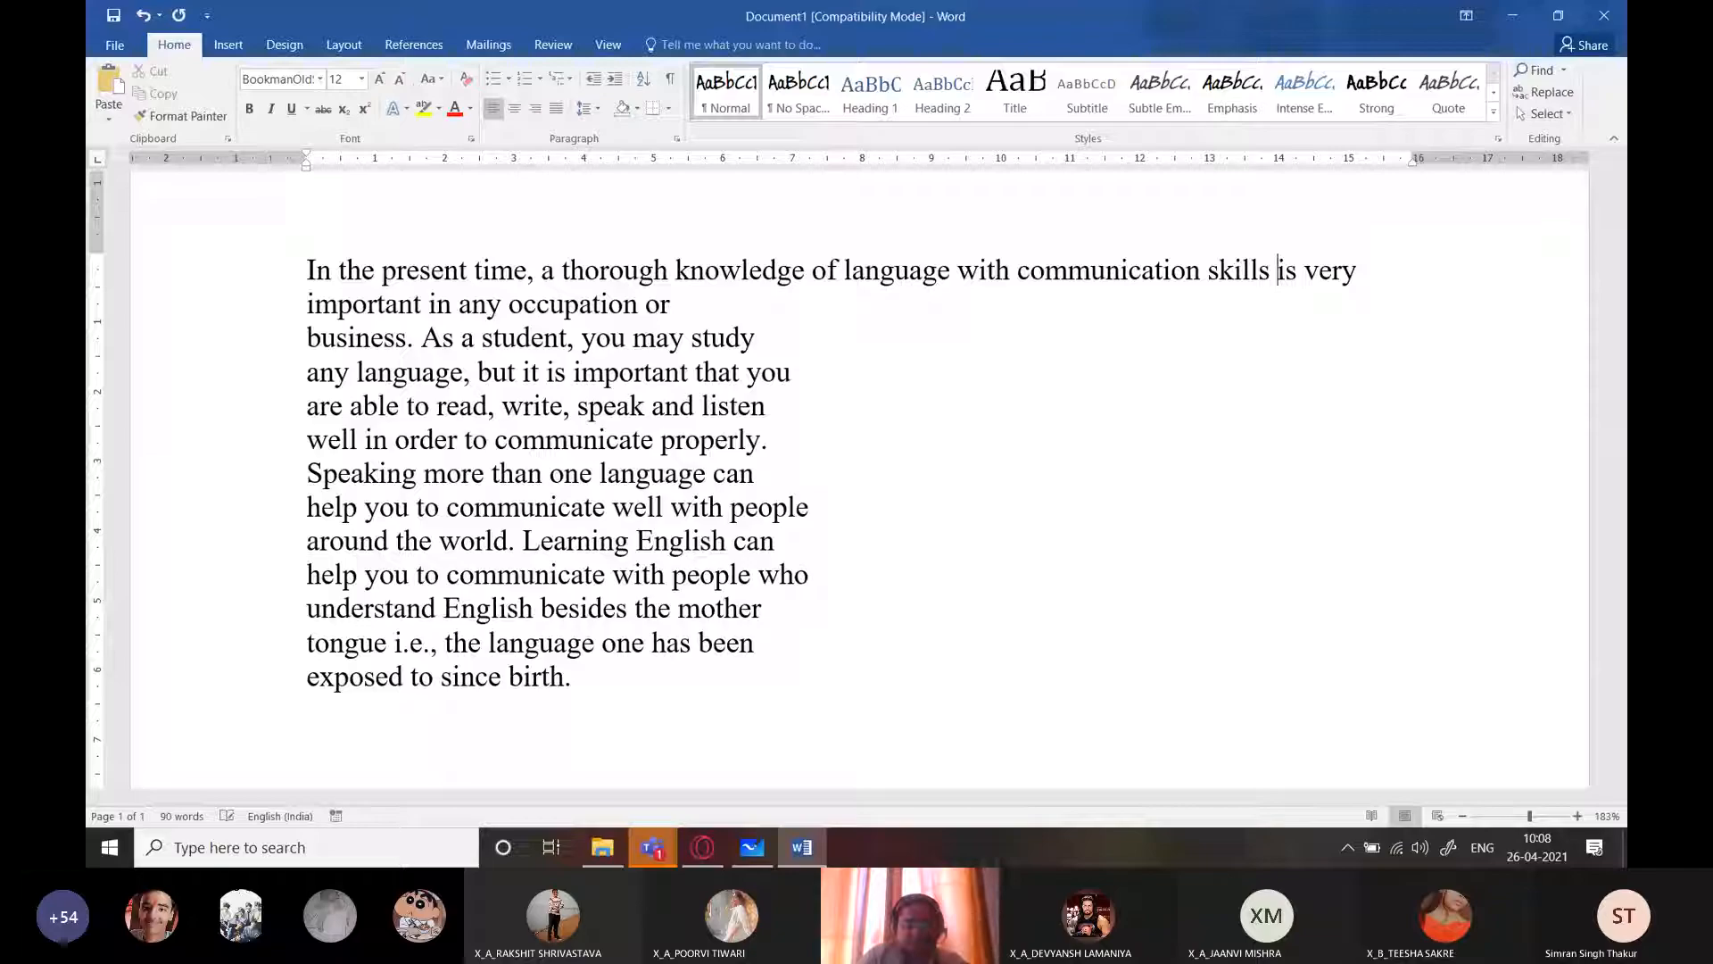
key("Down")
key("Delete")
key("End")
key("Delete")
key("Down")
key("Delete")
key("End")
key("Delete")
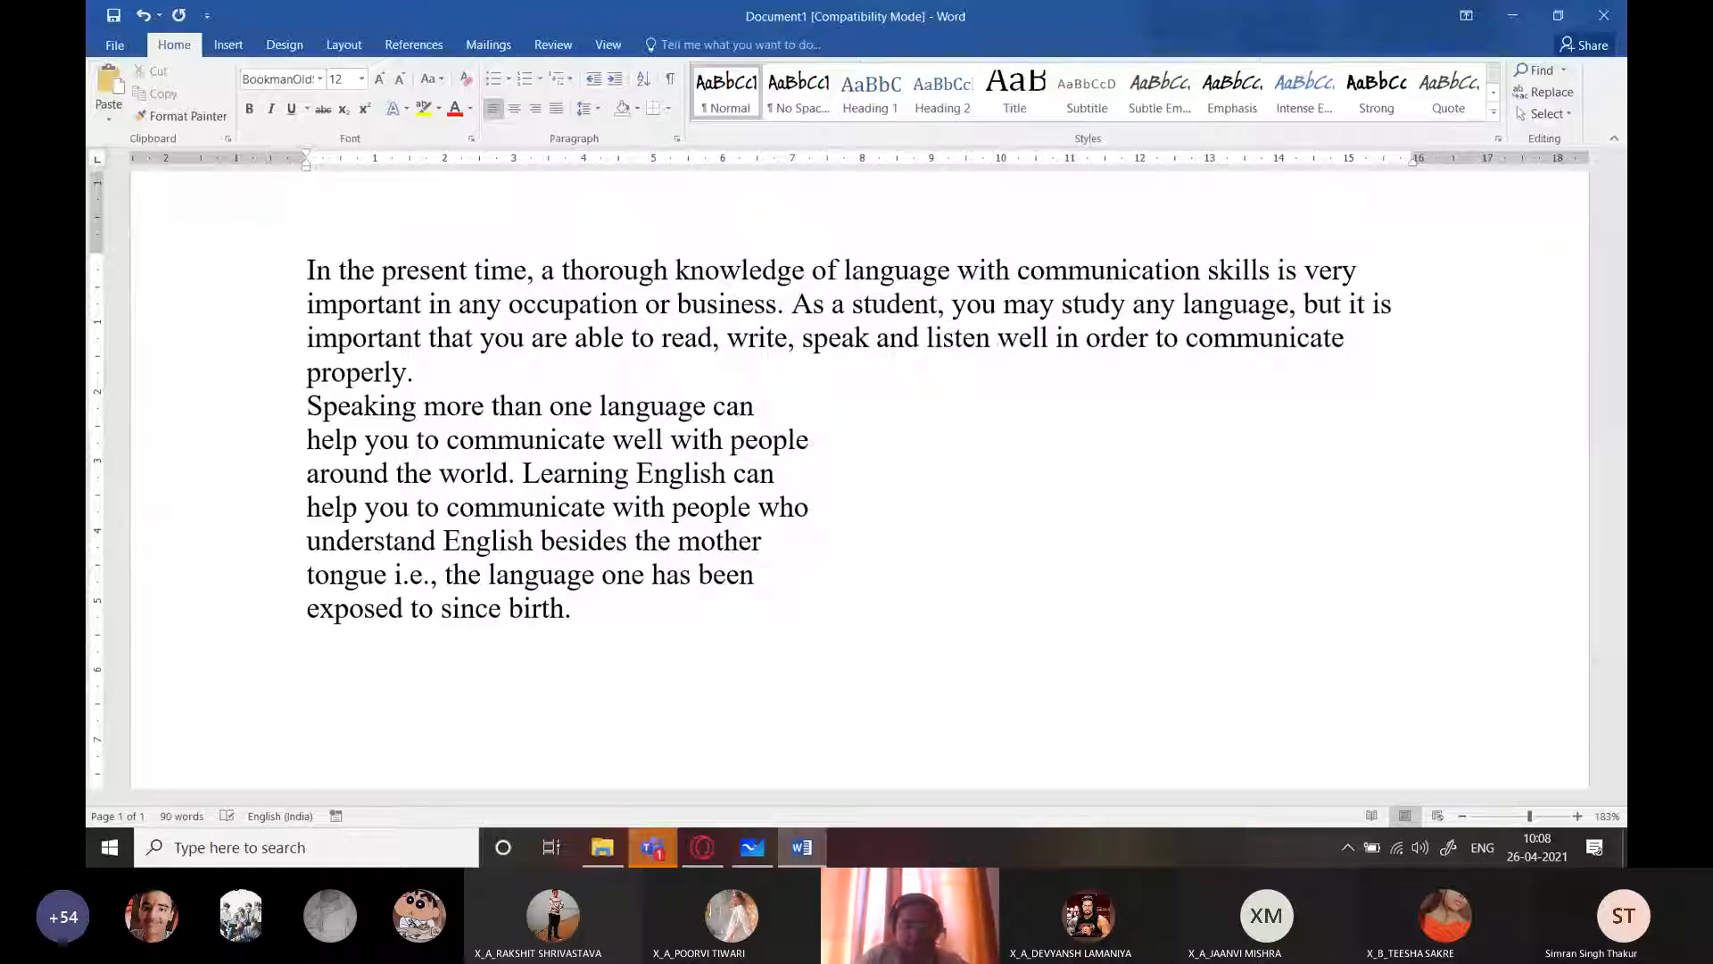
Step: Join the remaining short lines, from "Speaking more than one language" to "since birth.", into a single second paragraph
key("Delete")
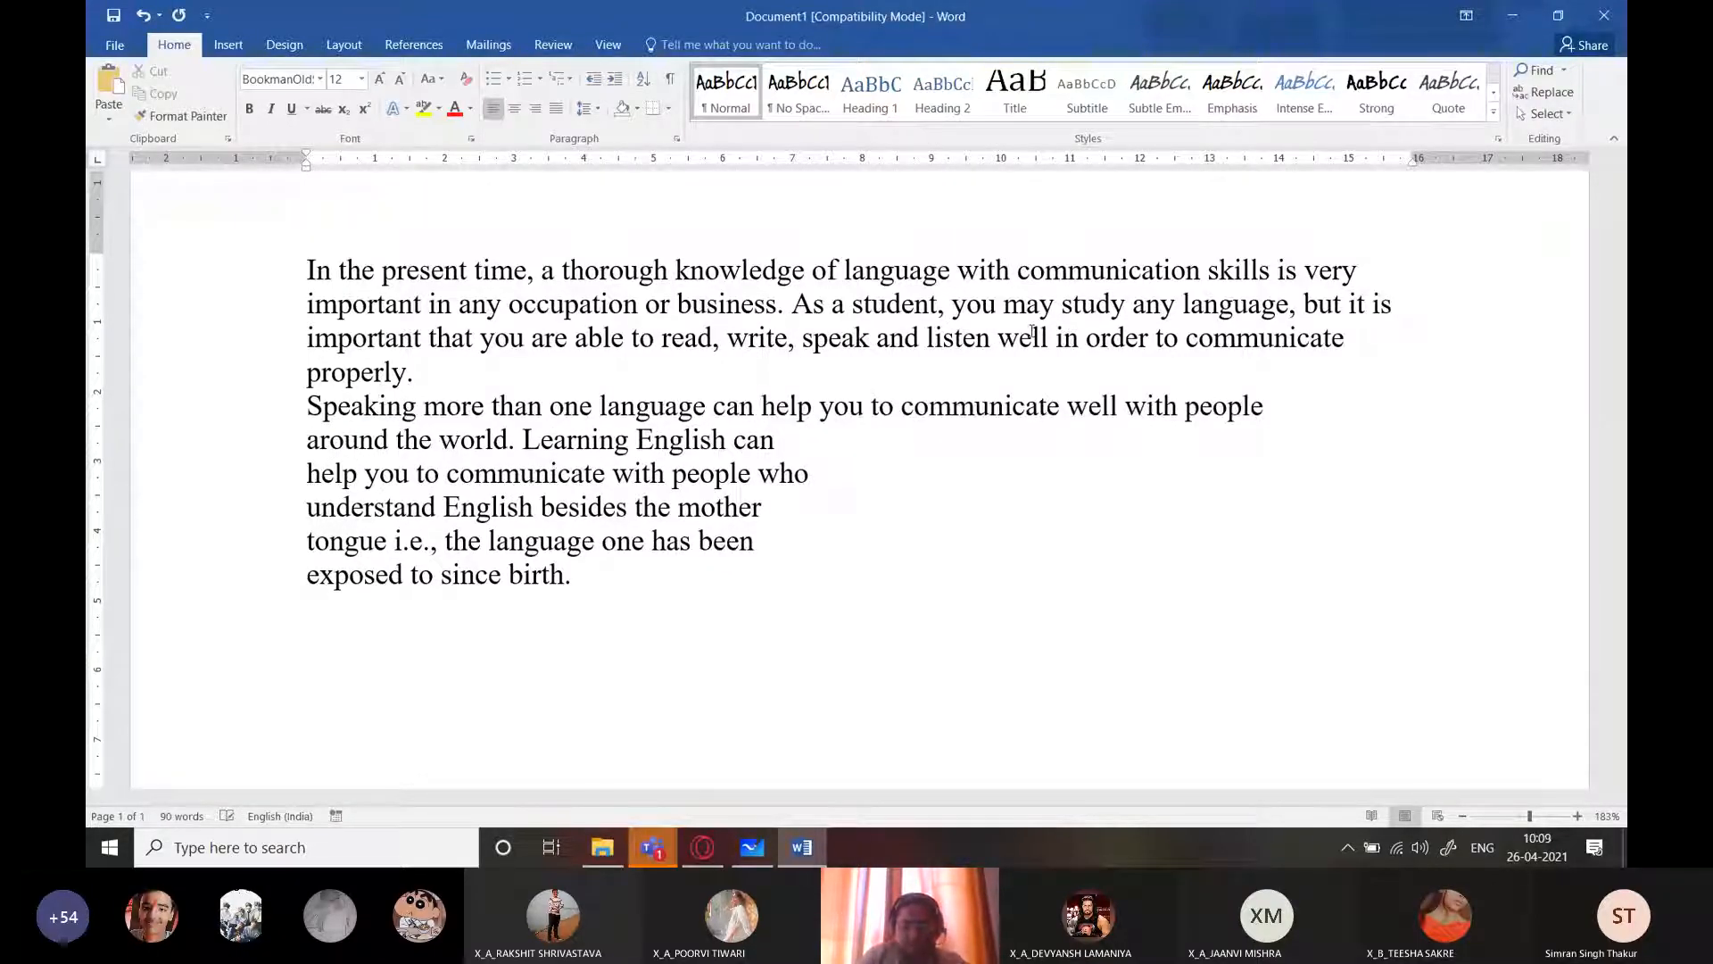
key("End")
key("Delete")
key("Down")
key("Delete")
key("End")
key("Delete")
key("Down")
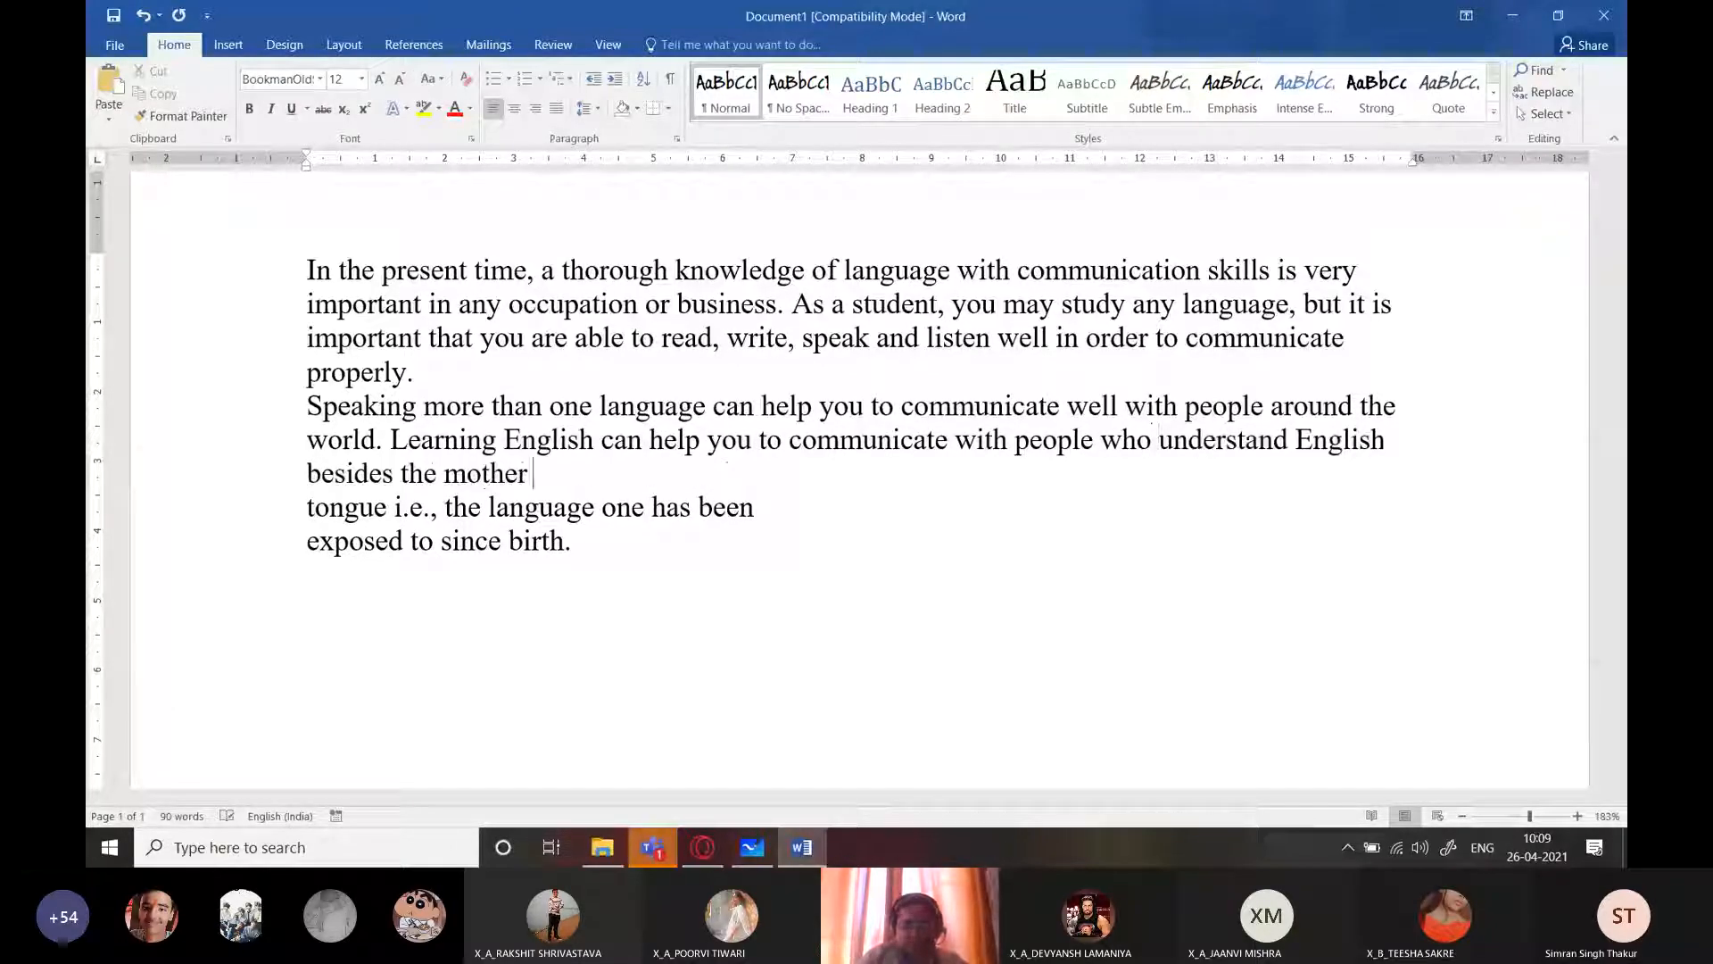
key("Delete")
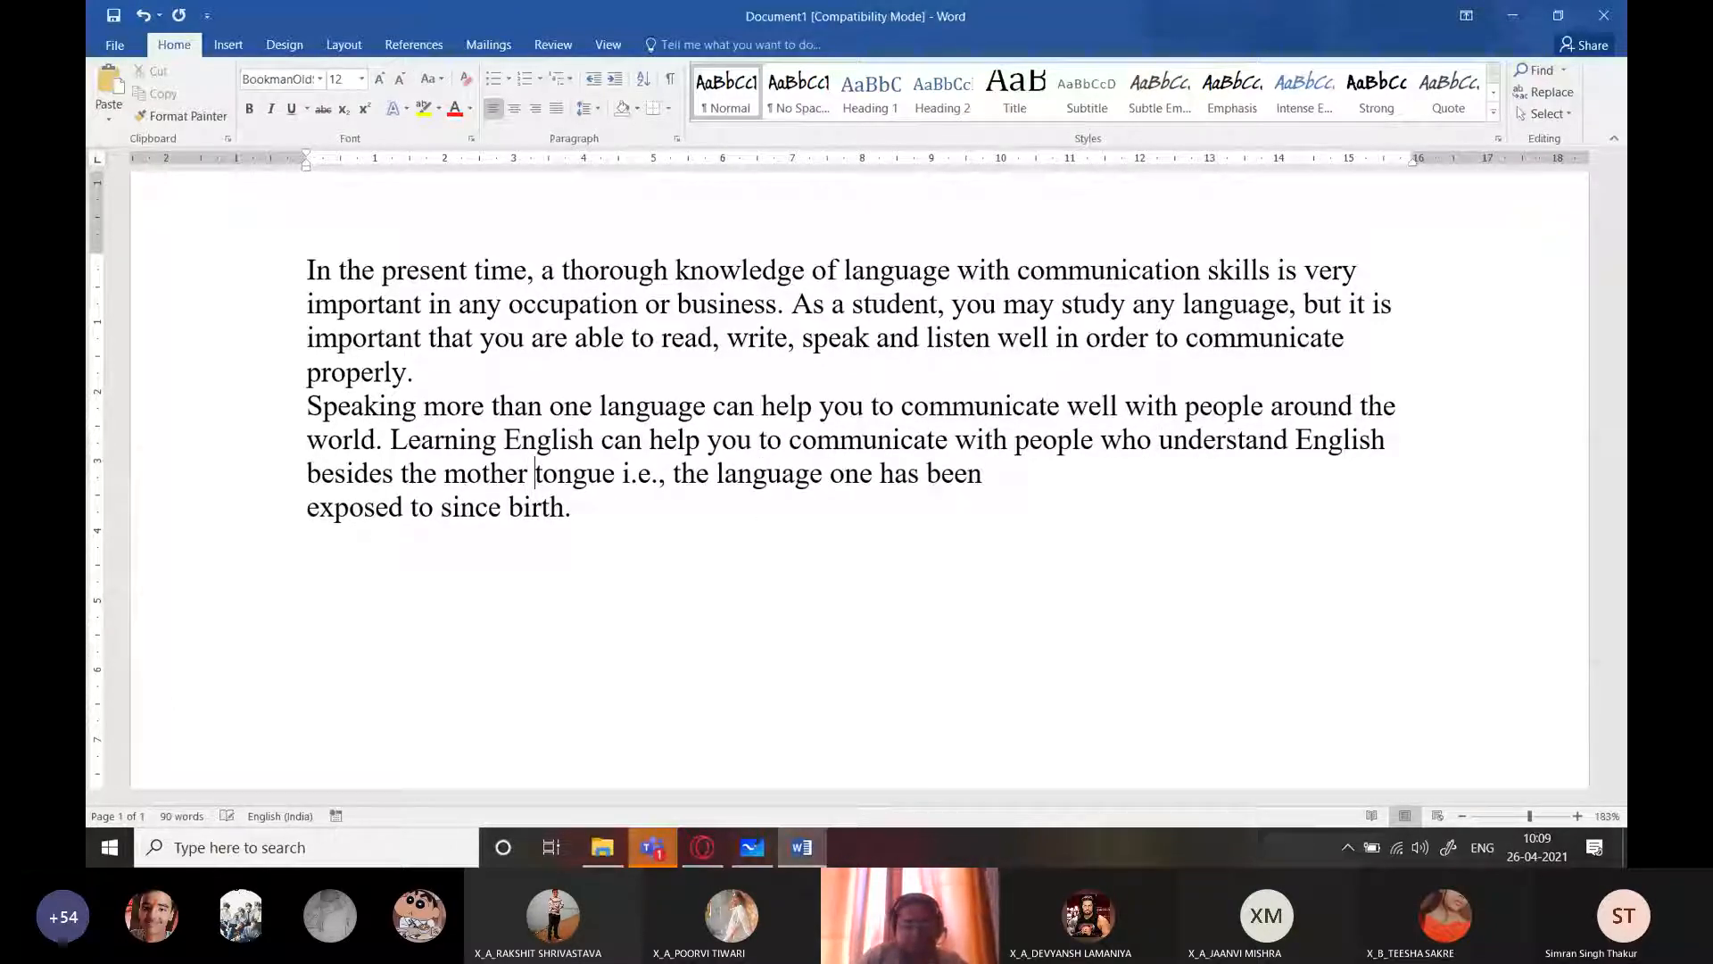
key("End")
key("Delete")
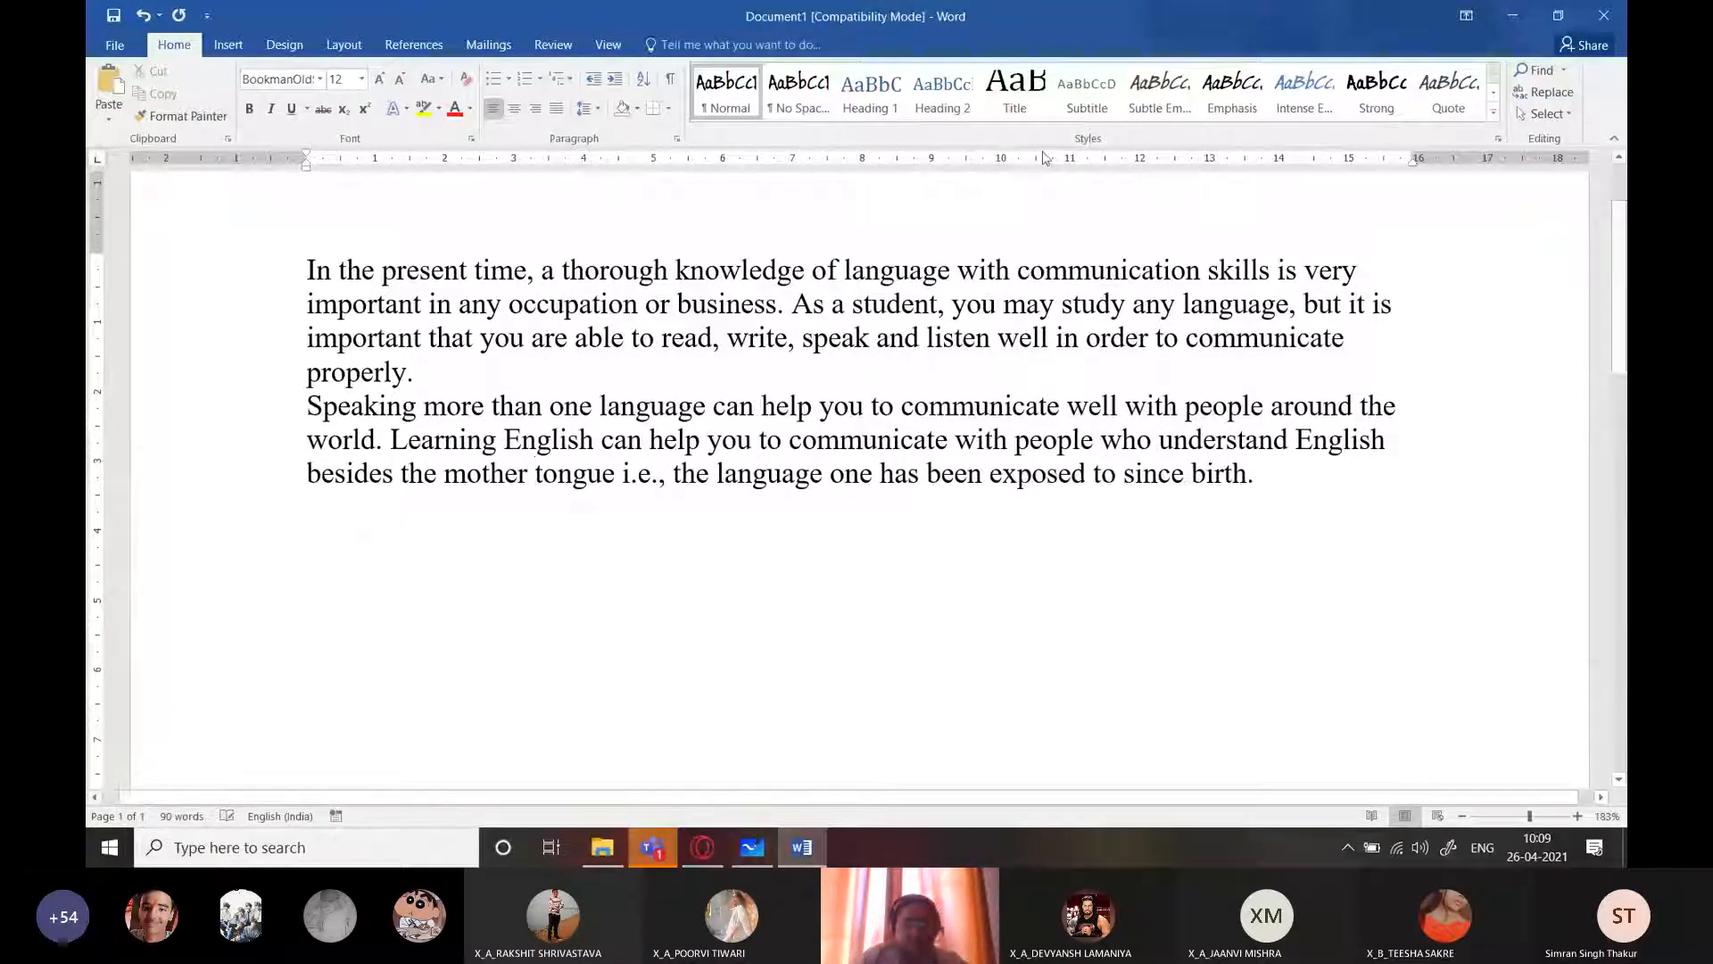
Step: Check the paragraph breaks by showing the formatting marks and hiding them again
left_click(668, 81)
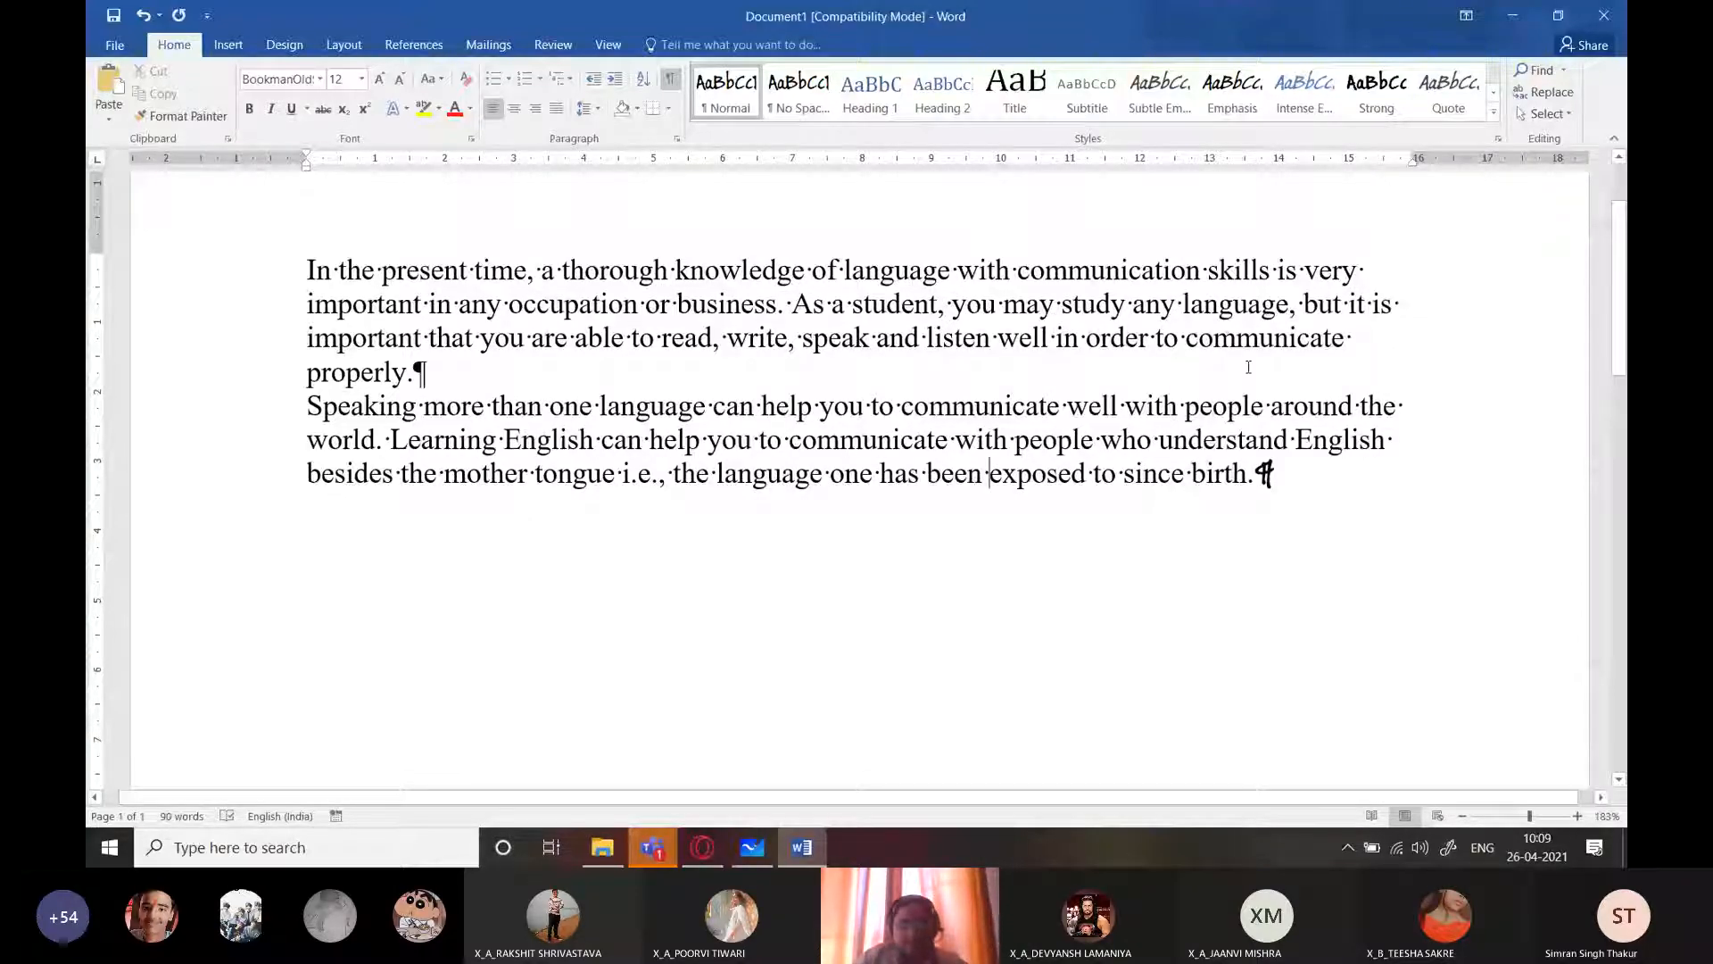
left_click(669, 80)
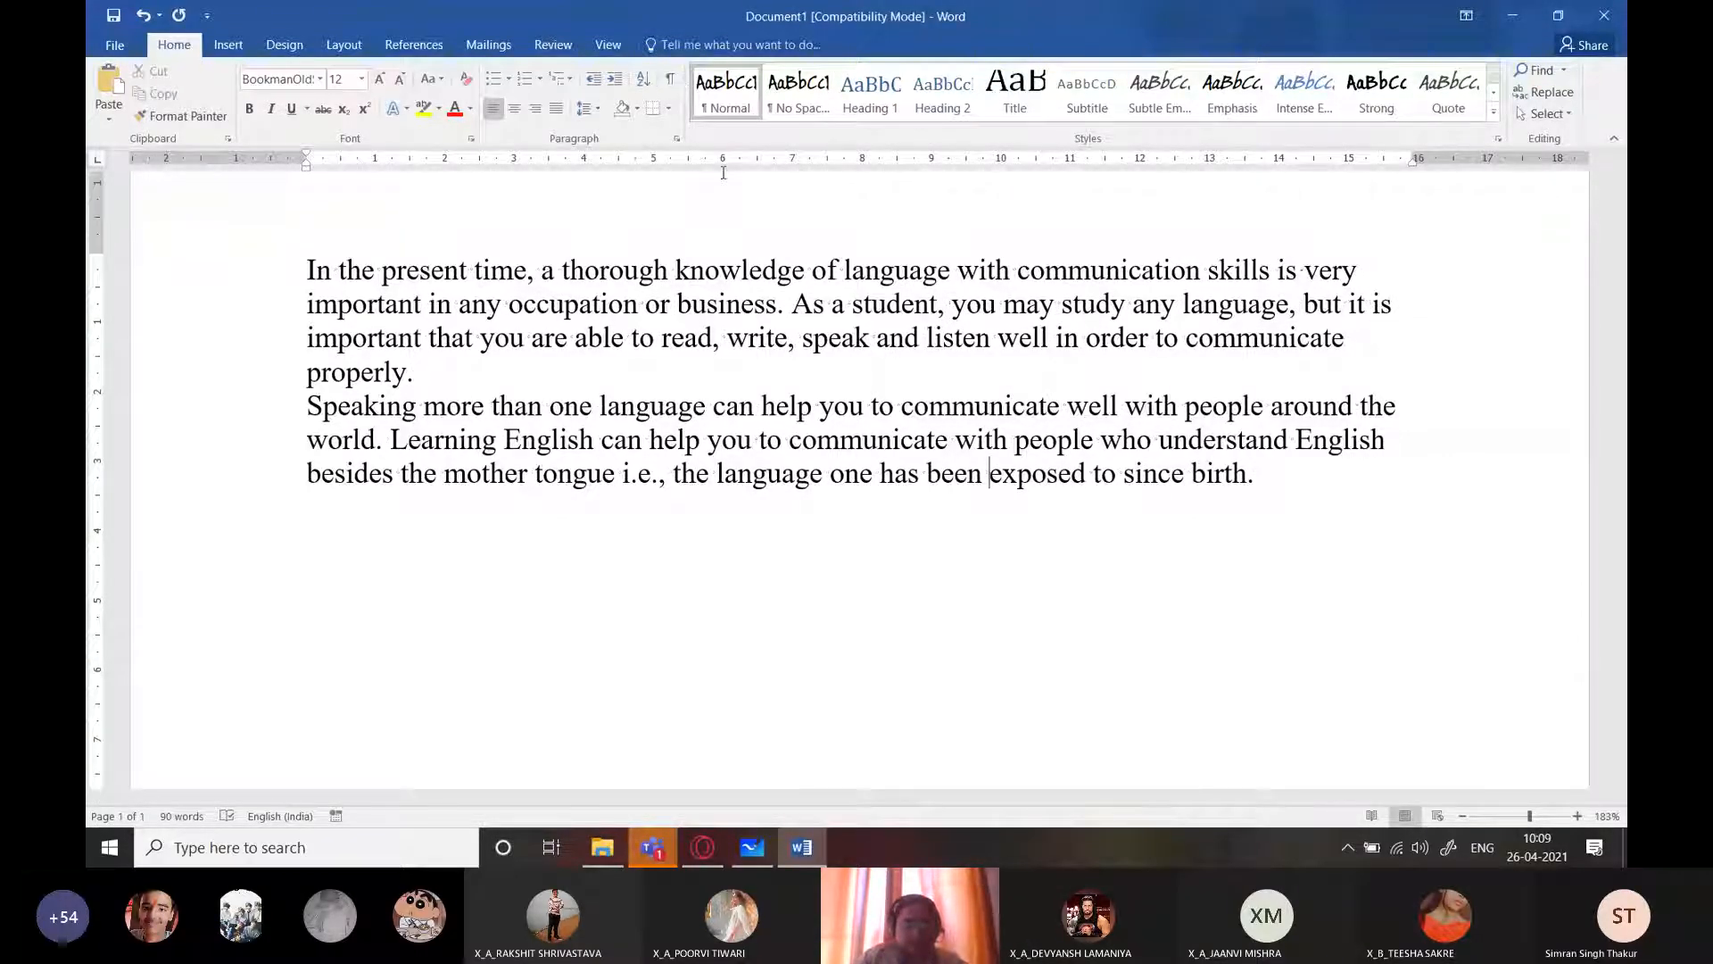
scroll(1026, 232, "up", 1)
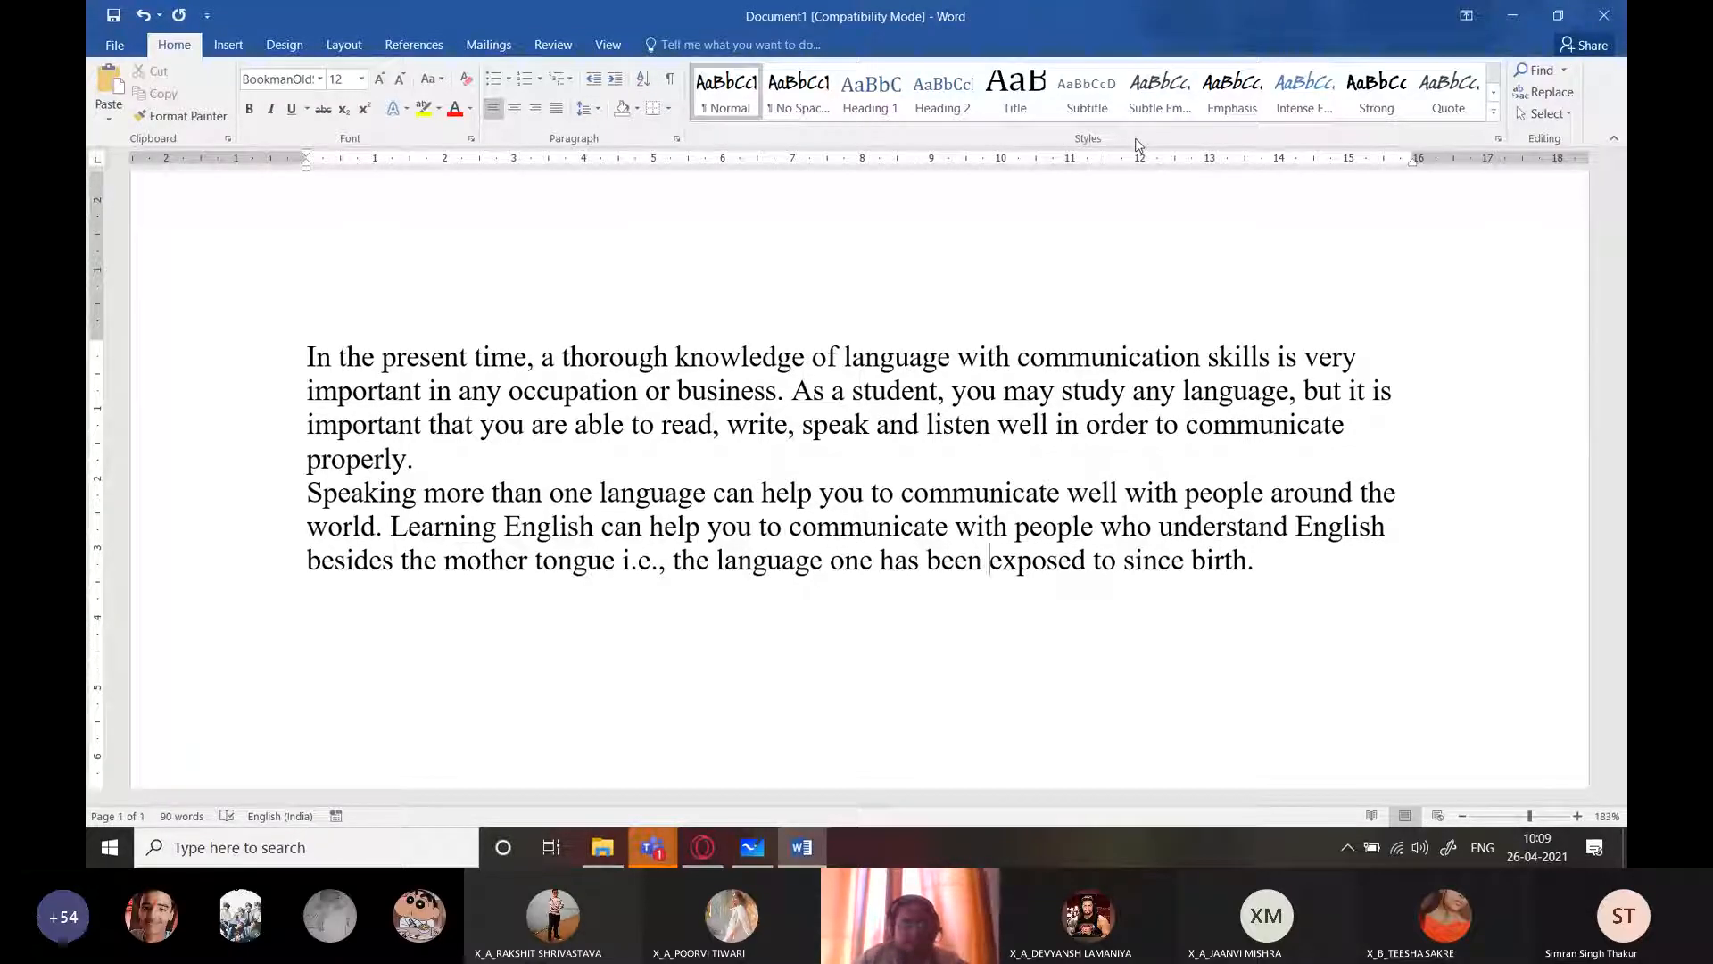
Step: Capture a screenshot of the Word window's upper strip, from the title bar down to the ruler
key("Print")
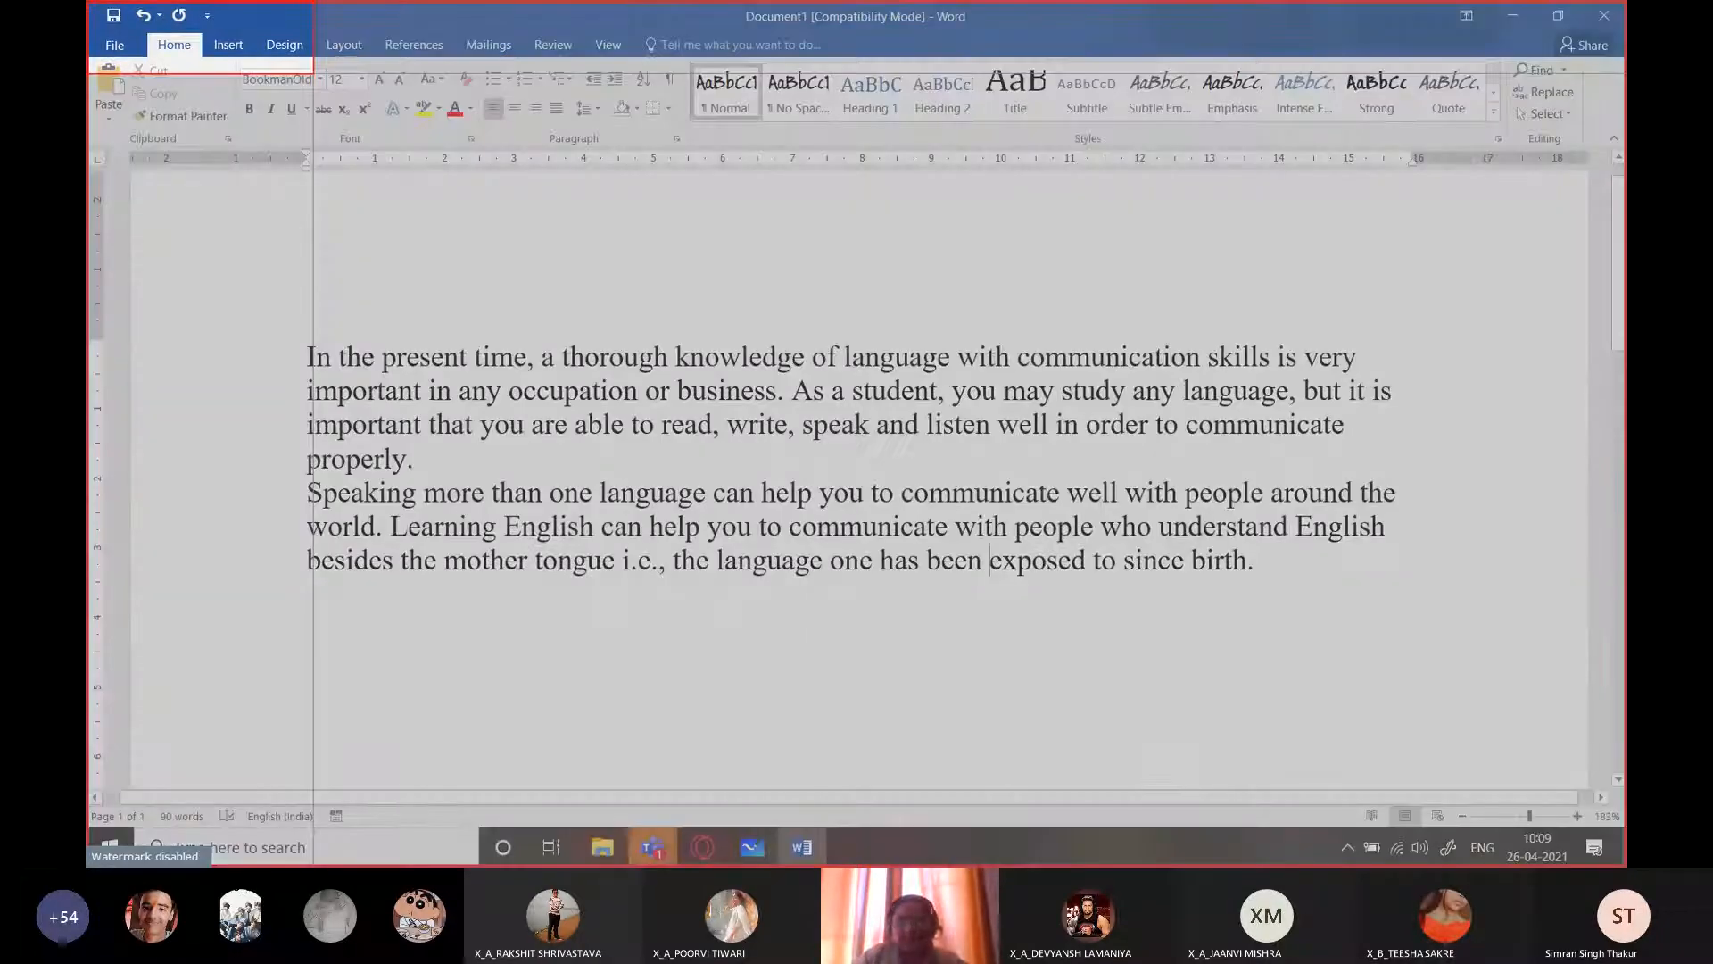
left_click_drag(313, 73, 1224, 726)
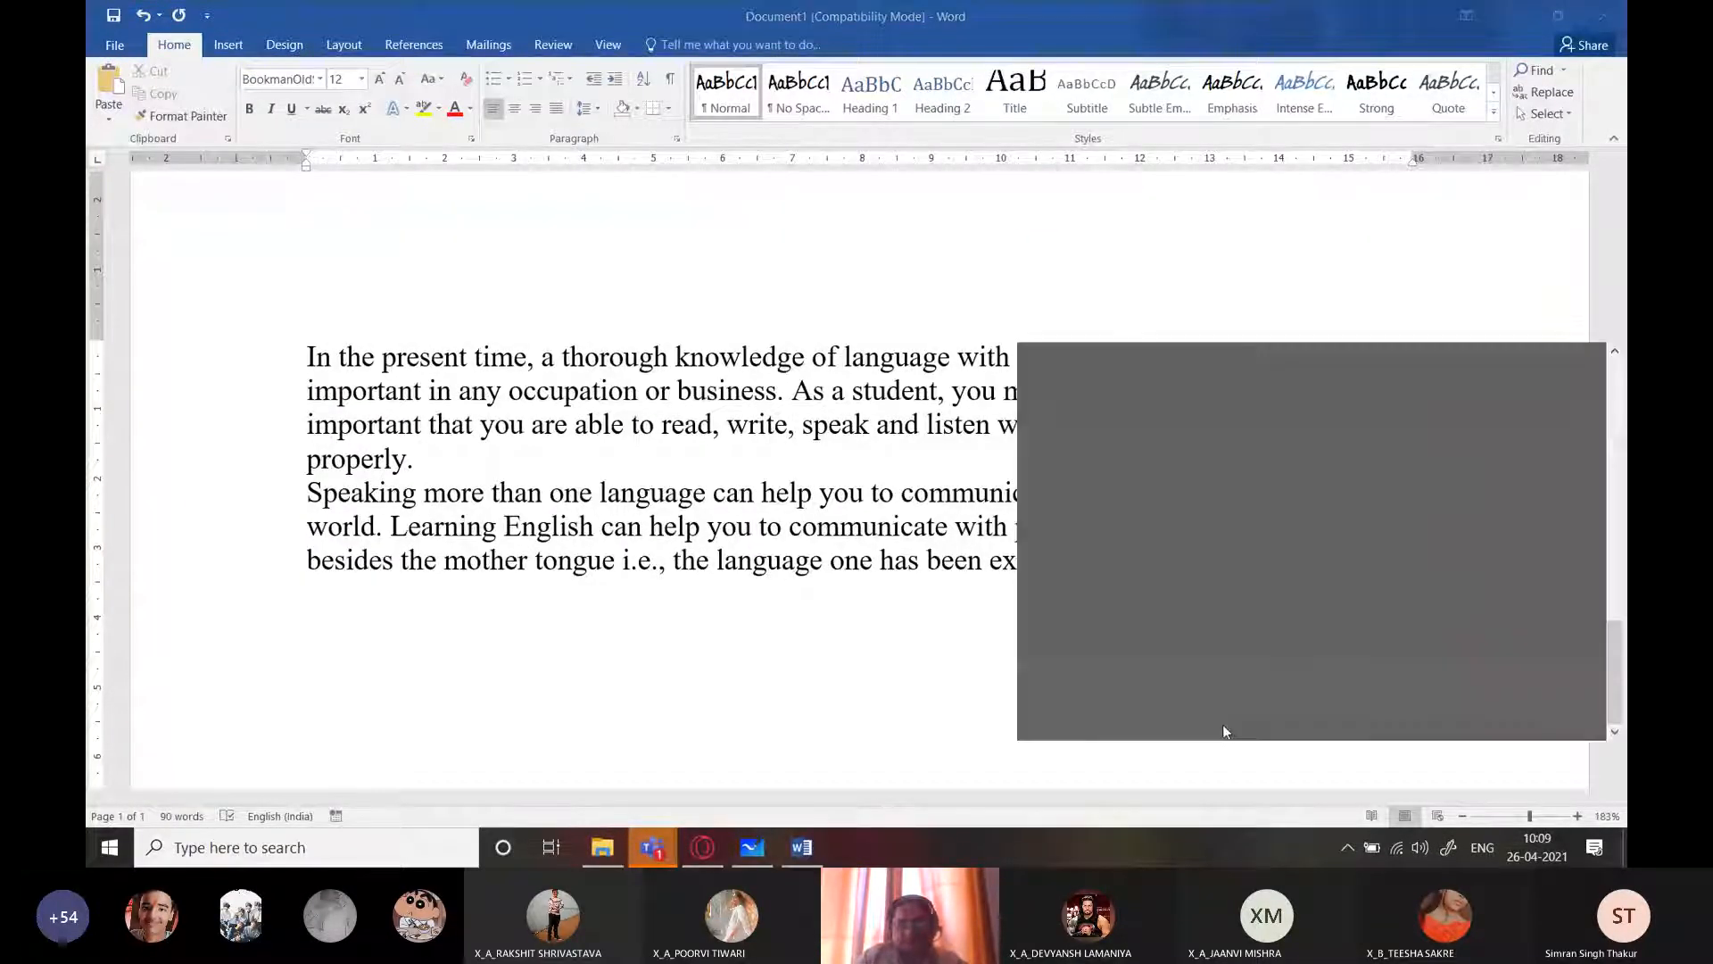
left_click(1183, 780)
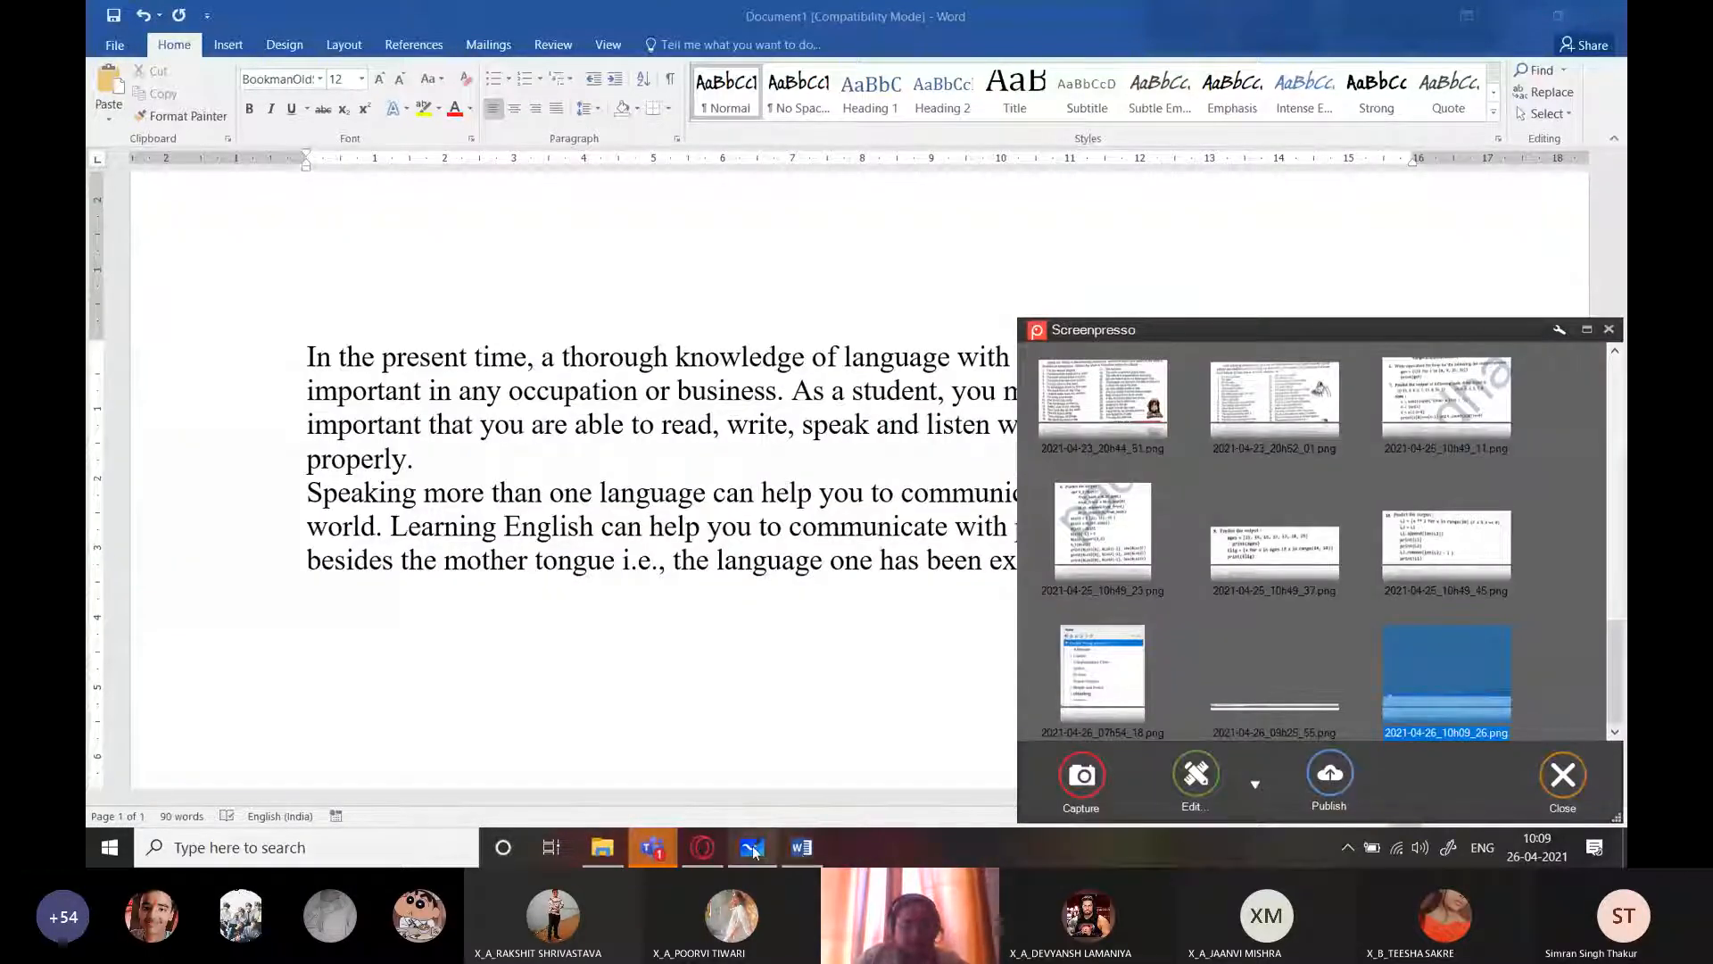
Step: Switch to Microsoft Whiteboard, paste the ribbon capture on an empty area, enlarge it to nearly the full width and lock it in place
left_click(753, 847)
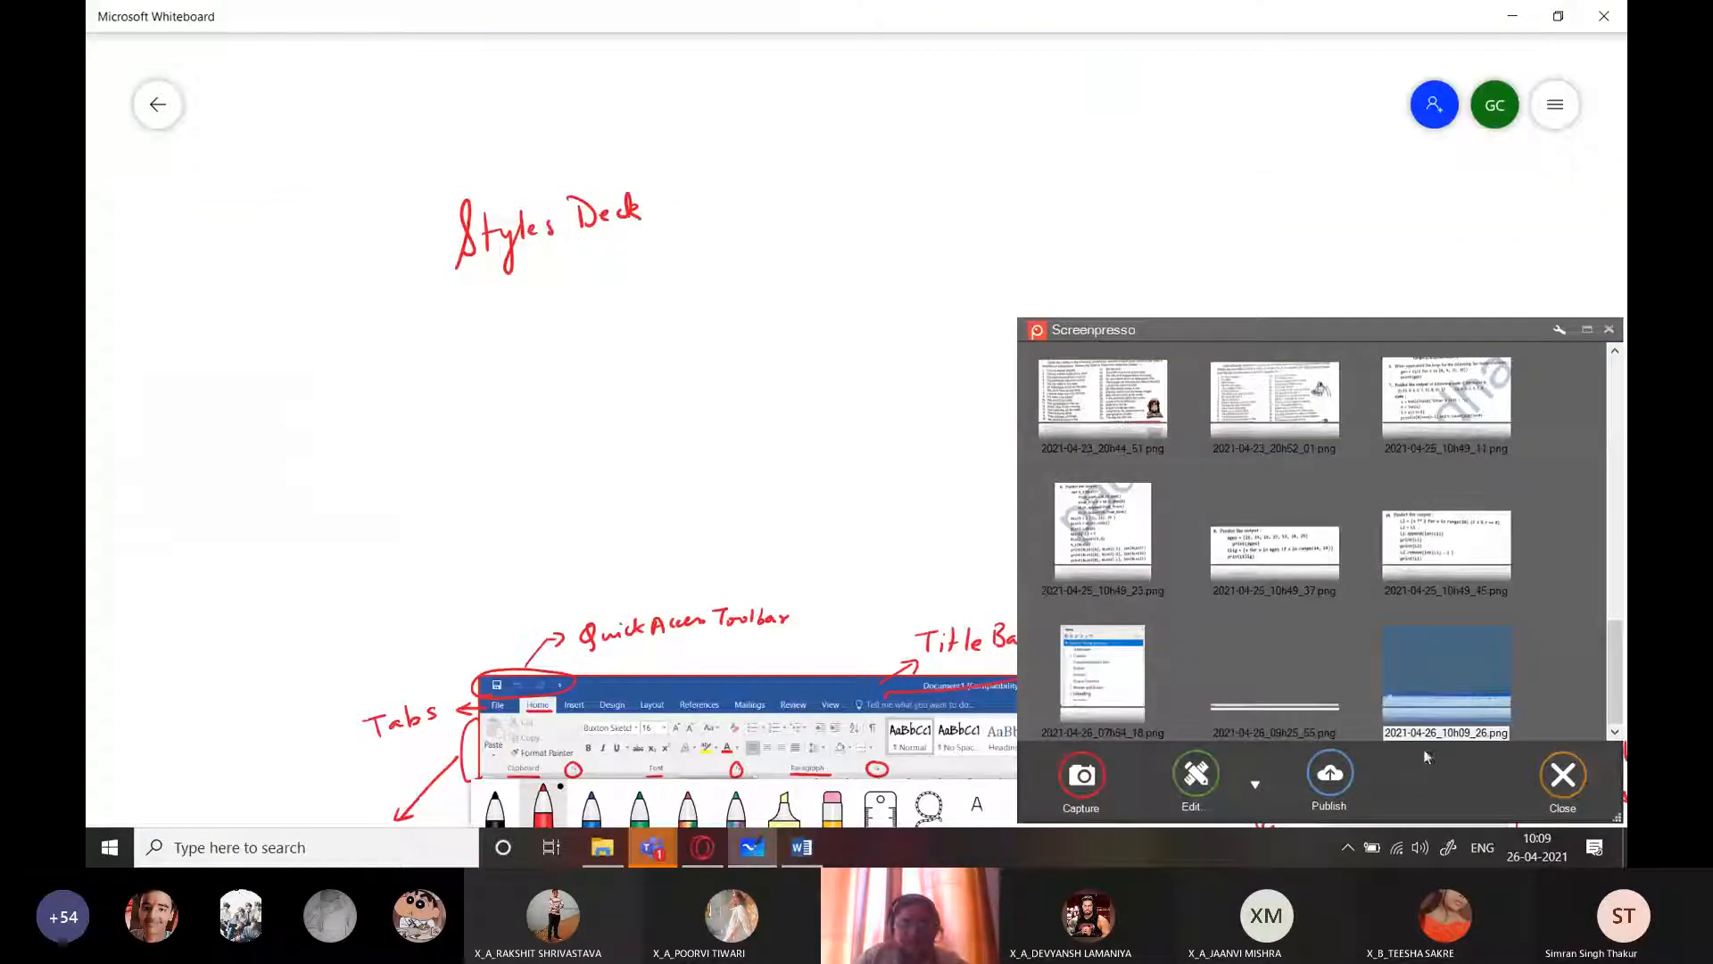
left_click(1563, 775)
mouse_move(611, 551)
left_mouse_down()
mouse_move(1281, 302)
mouse_move(1567, 326)
left_mouse_up()
left_click_drag(440, 393, 1346, 505)
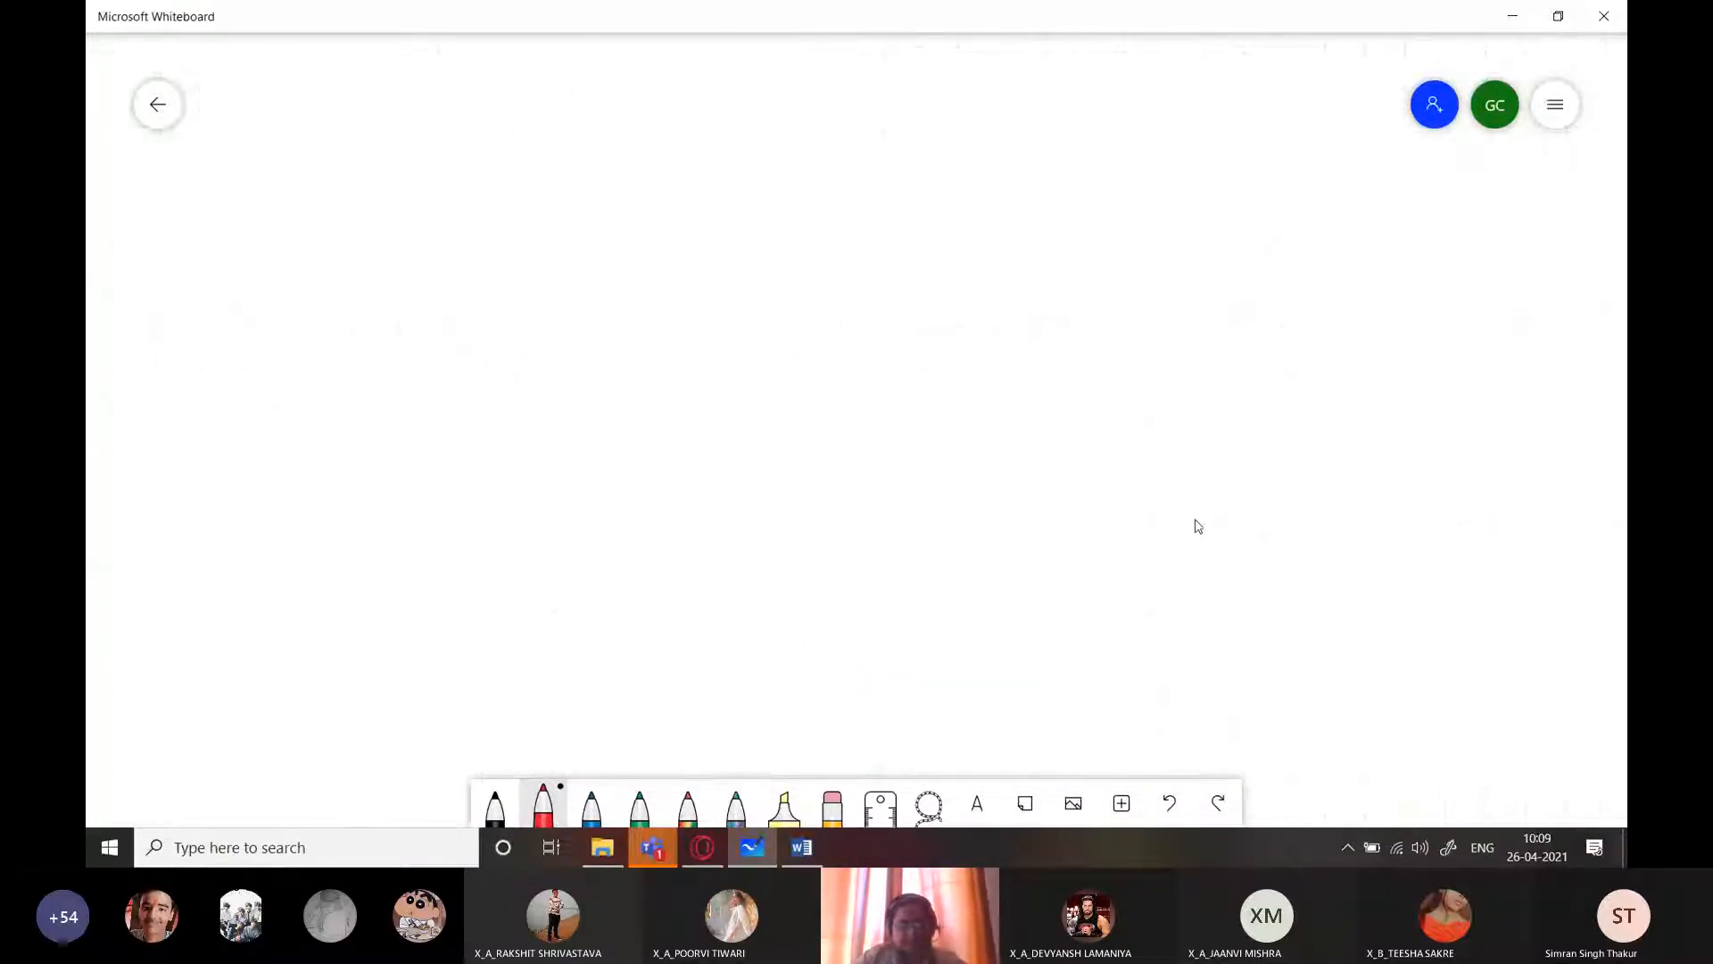
key("ctrl+v")
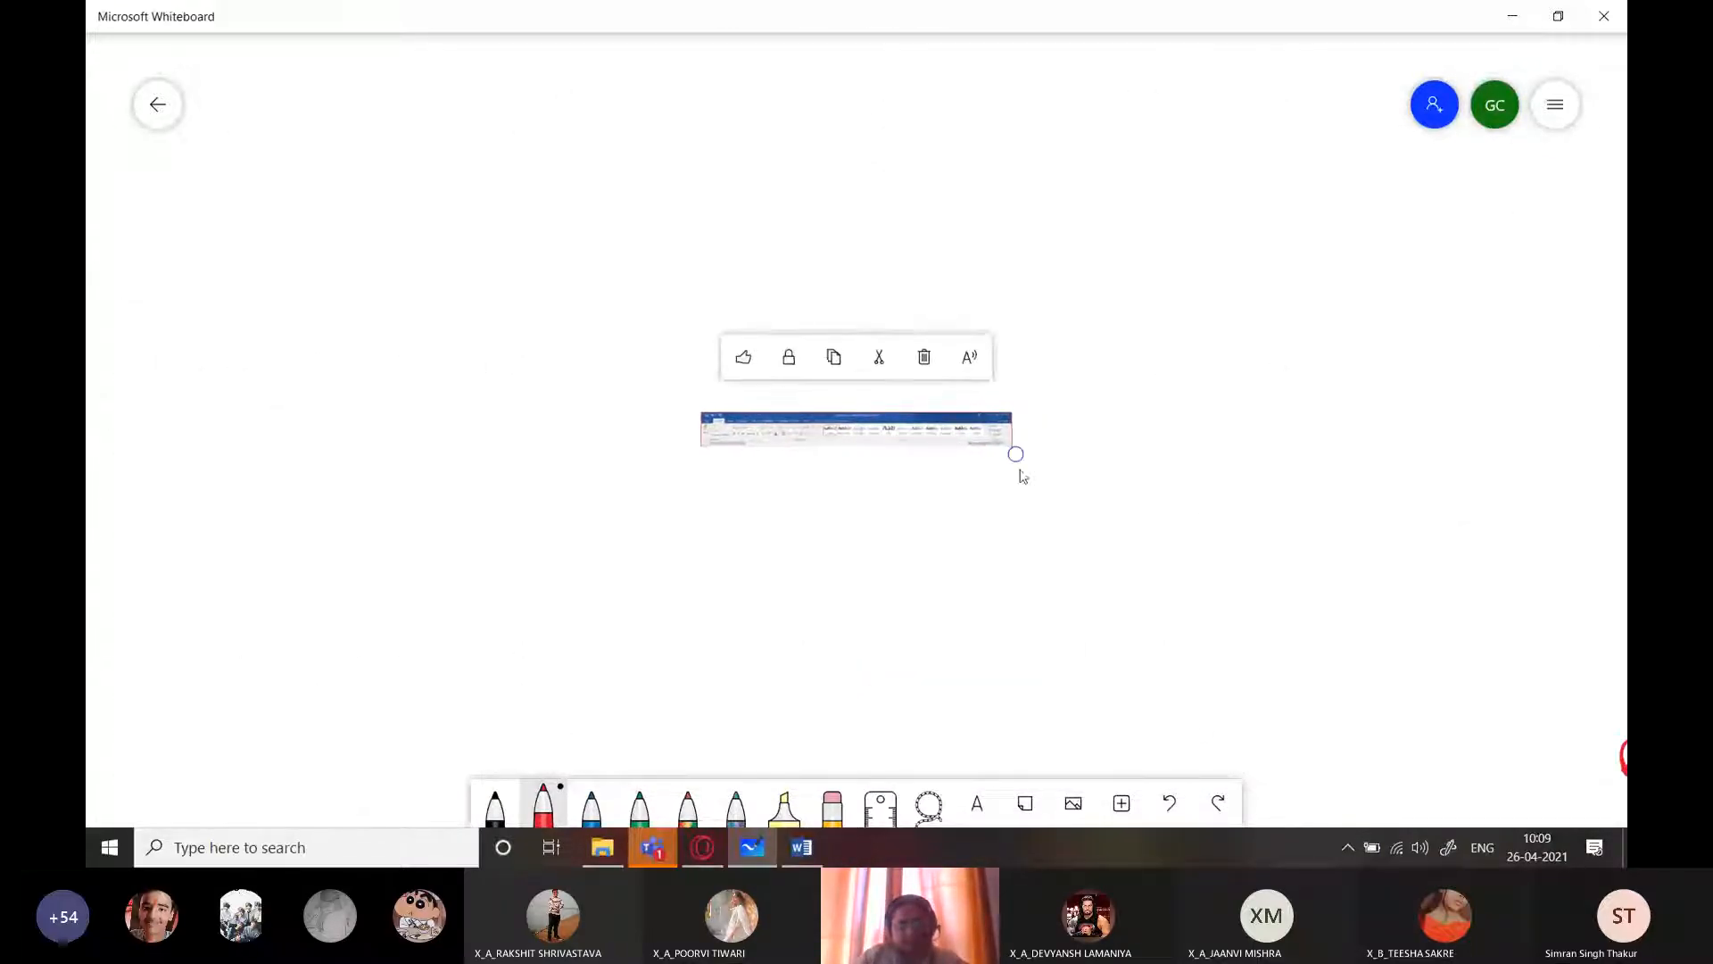
left_click_drag(1017, 453, 1556, 545)
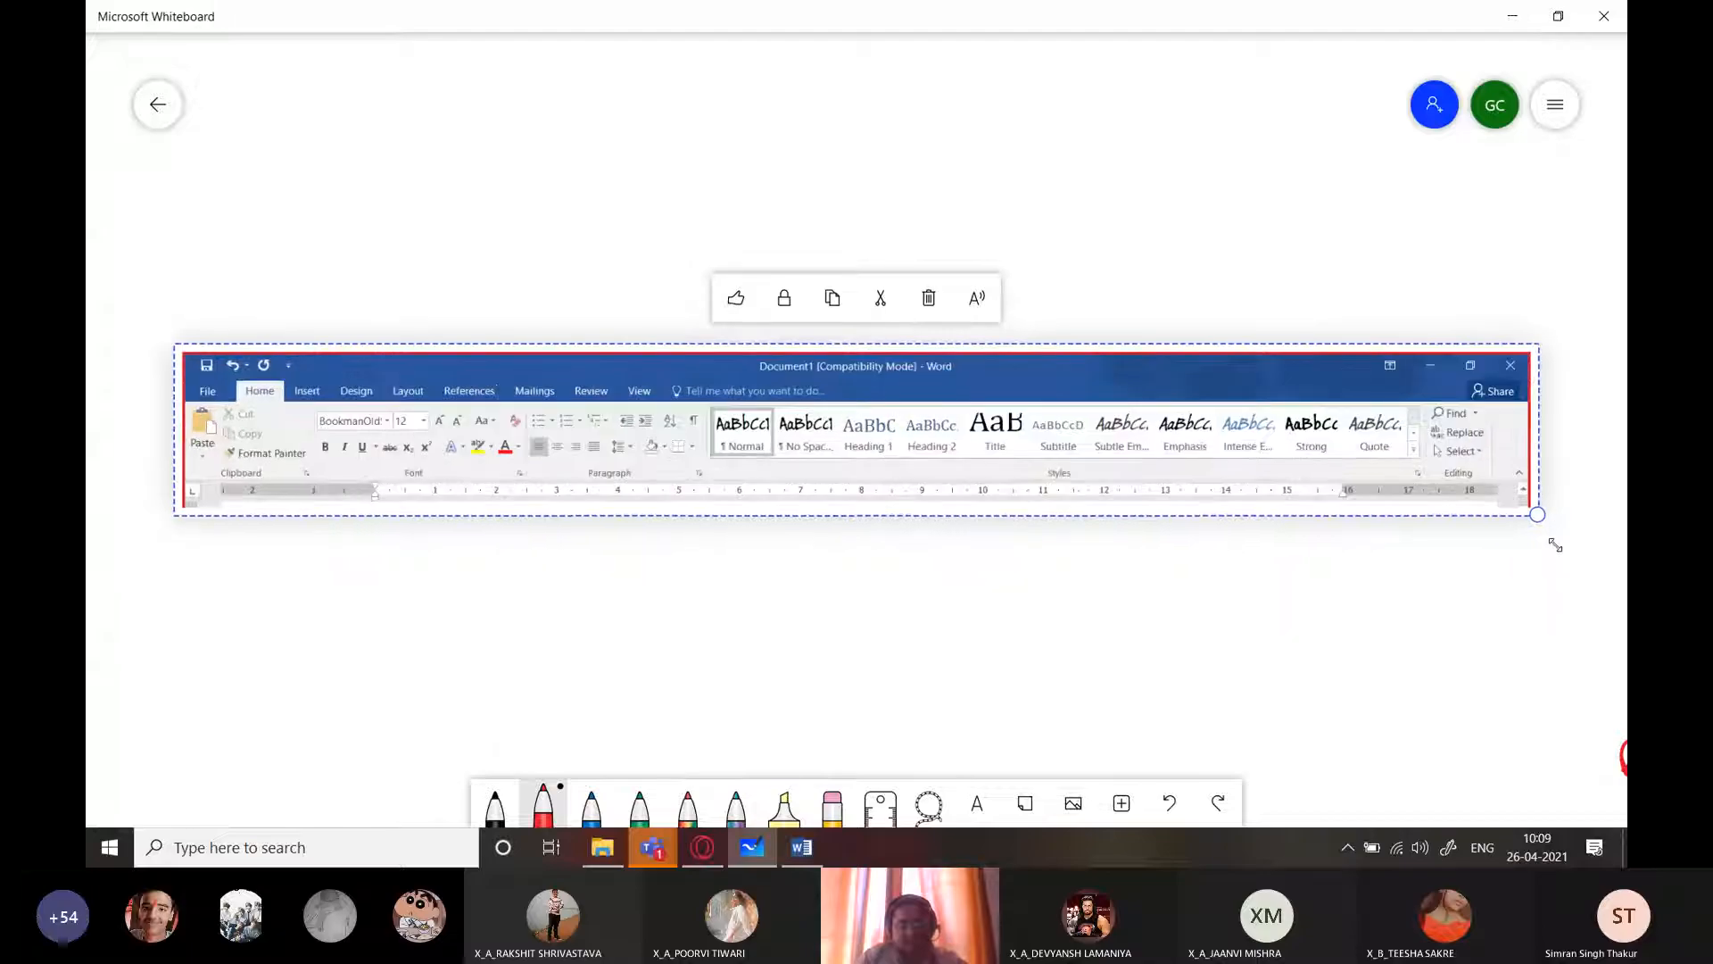
left_click_drag(1094, 443, 1053, 343)
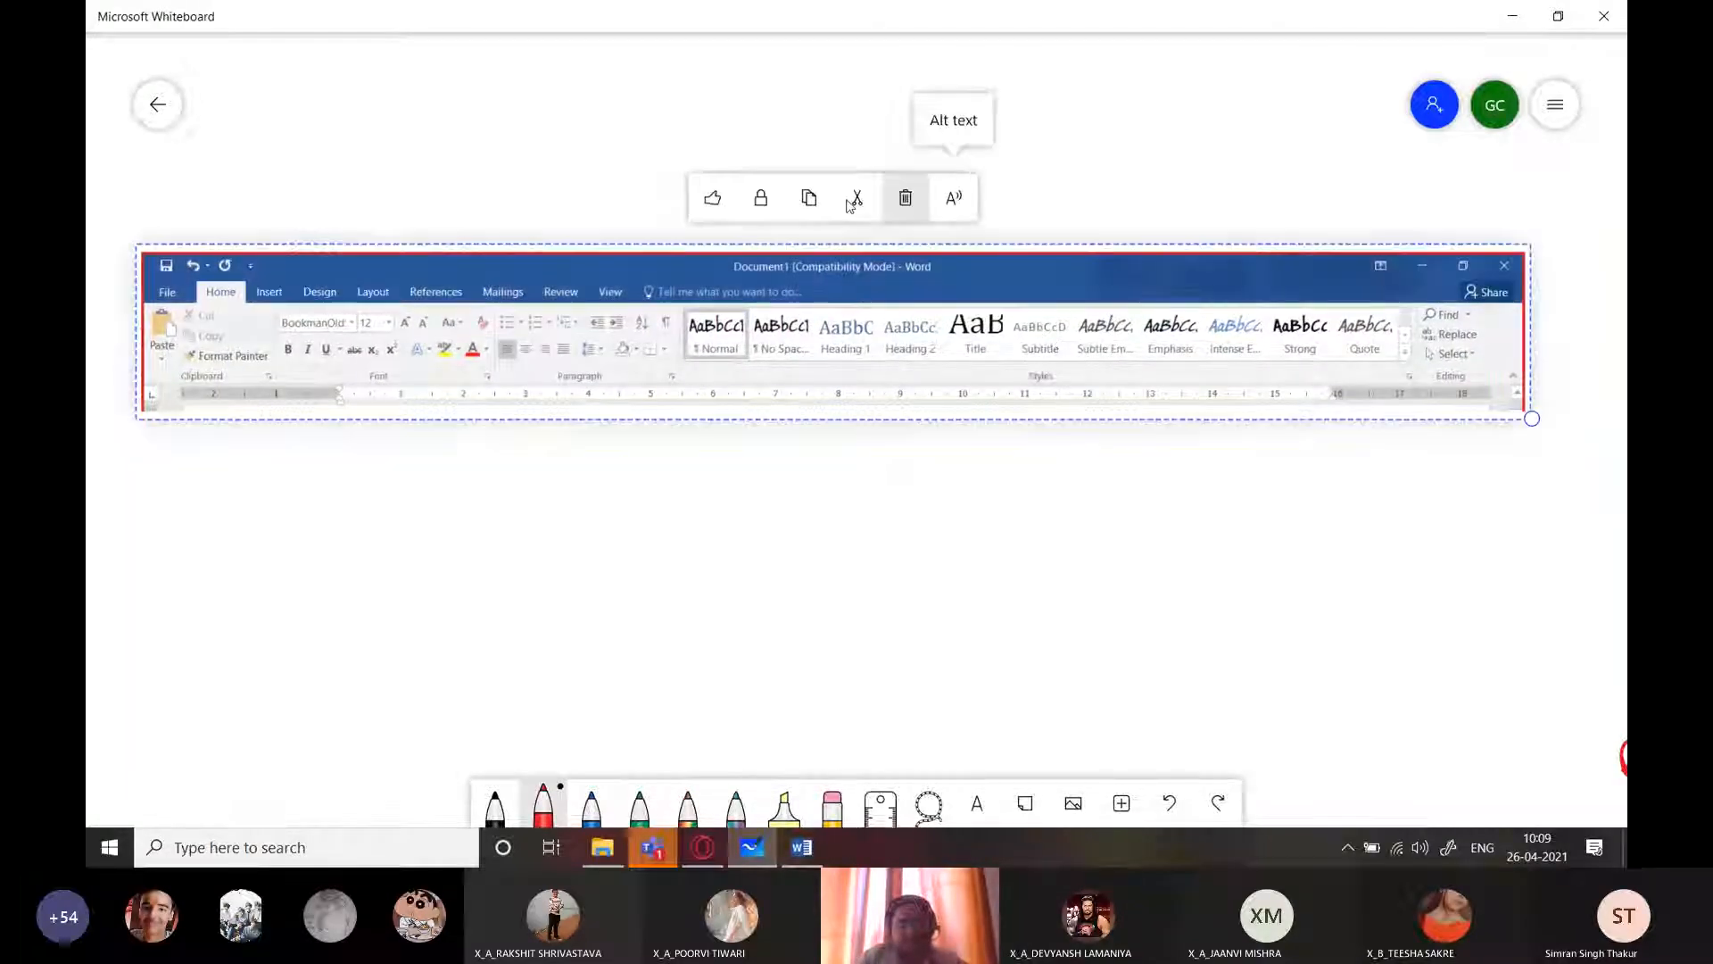
left_click(763, 201)
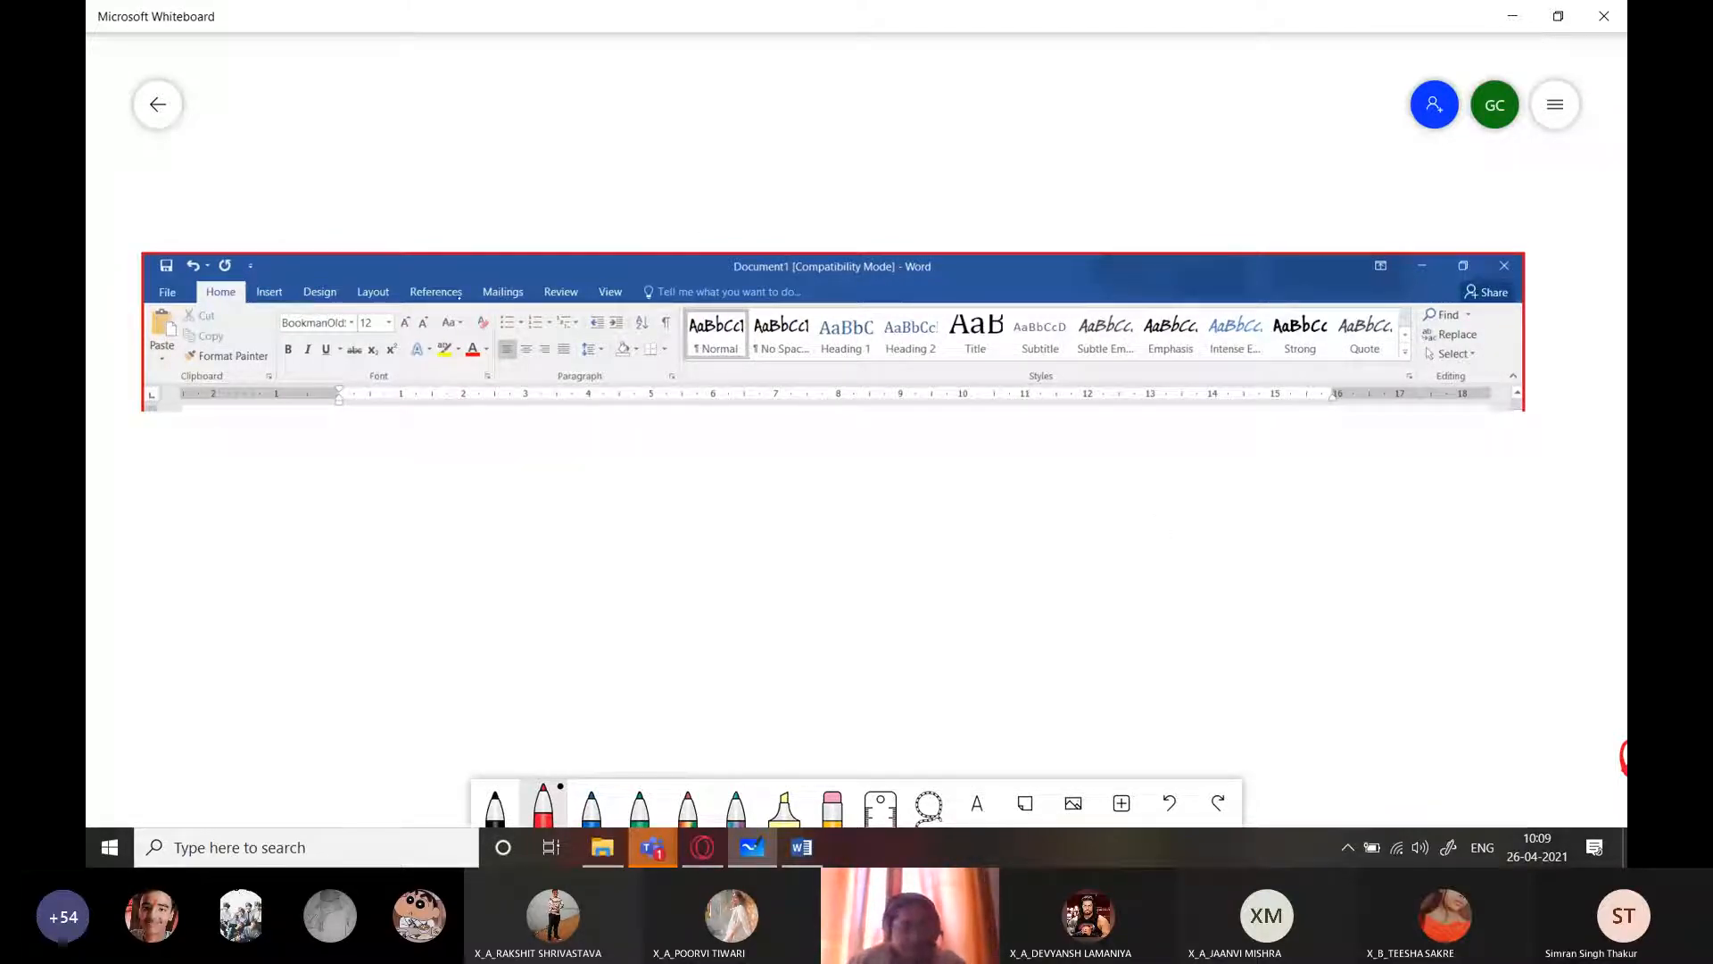
Step: Circle Home on the ribbon picture in red and label it "Tab" with an arrow
mouse_move(204, 286)
left_mouse_down()
mouse_move(239, 285)
mouse_move(315, 221)
left_mouse_up()
left_click_drag(295, 225, 314, 237)
mouse_move(322, 205)
left_mouse_down()
mouse_move(333, 192)
mouse_move(327, 217)
left_mouse_up()
left_click_drag(347, 203, 353, 207)
left_click_drag(360, 183, 367, 201)
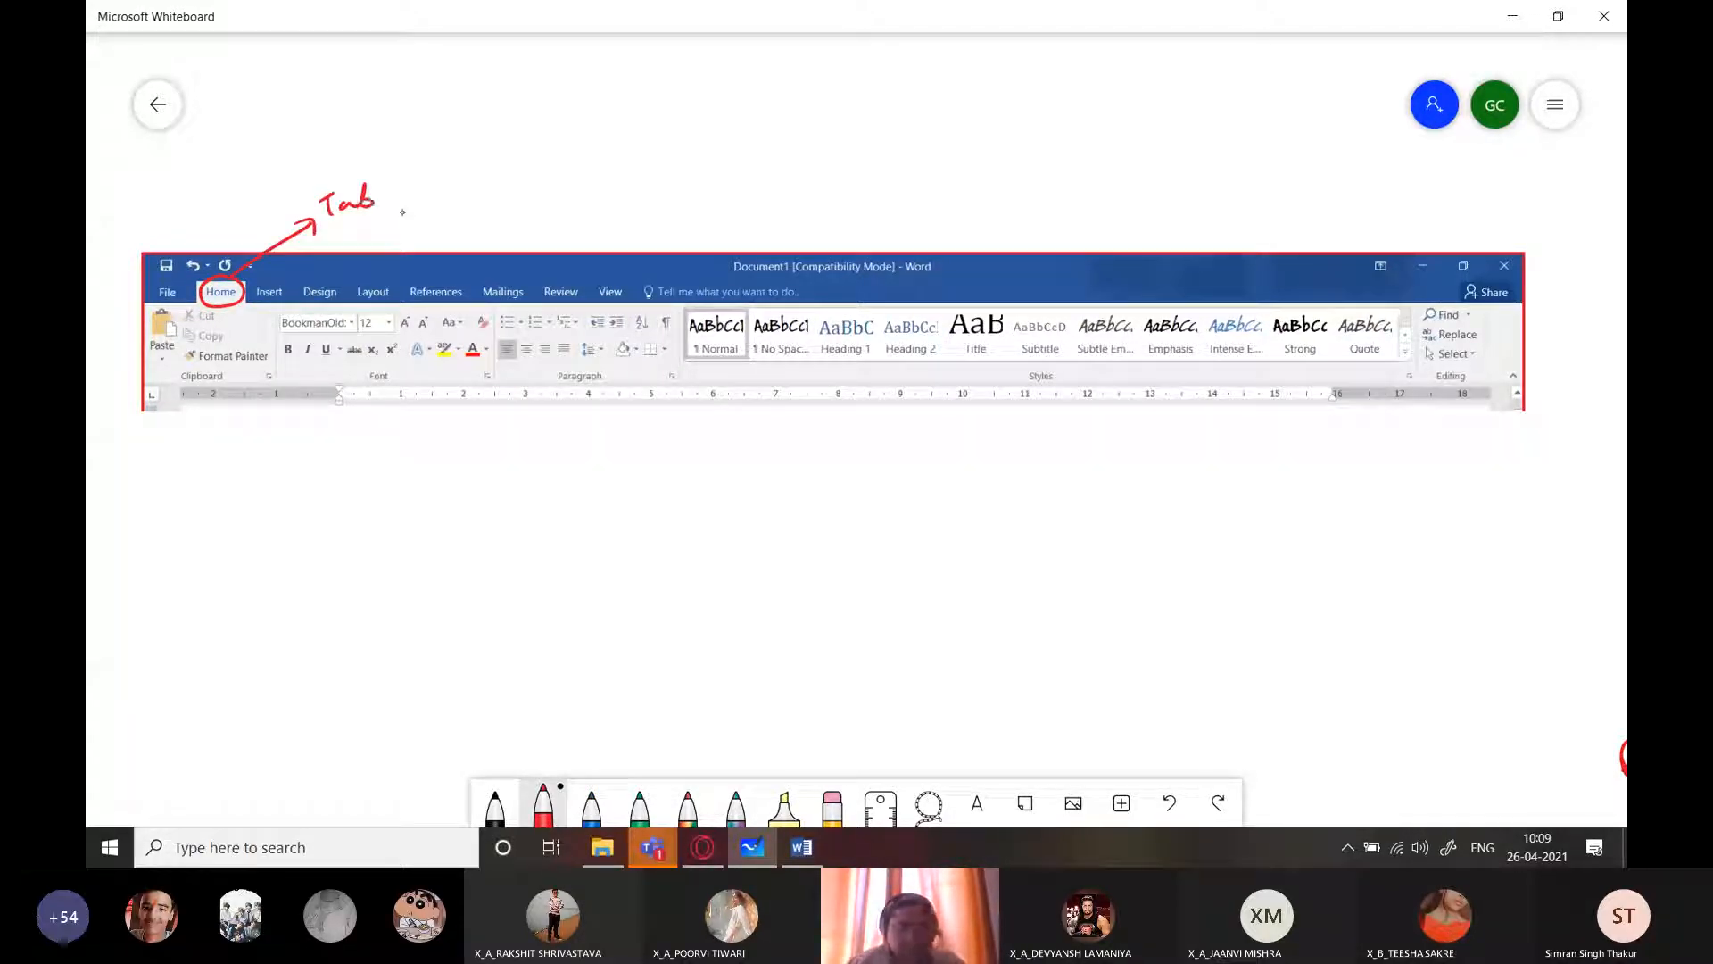
Step: Circle the Styles caption under the style gallery in the picture and label it "group" with an arrow
mouse_move(1064, 369)
left_mouse_down()
mouse_move(1015, 382)
mouse_move(1071, 374)
mouse_move(1081, 437)
mouse_move(1111, 464)
mouse_move(1094, 473)
left_mouse_up()
mouse_move(1117, 446)
left_mouse_down()
mouse_move(1135, 441)
mouse_move(1151, 472)
left_mouse_up()
left_click_drag(1153, 443, 1167, 434)
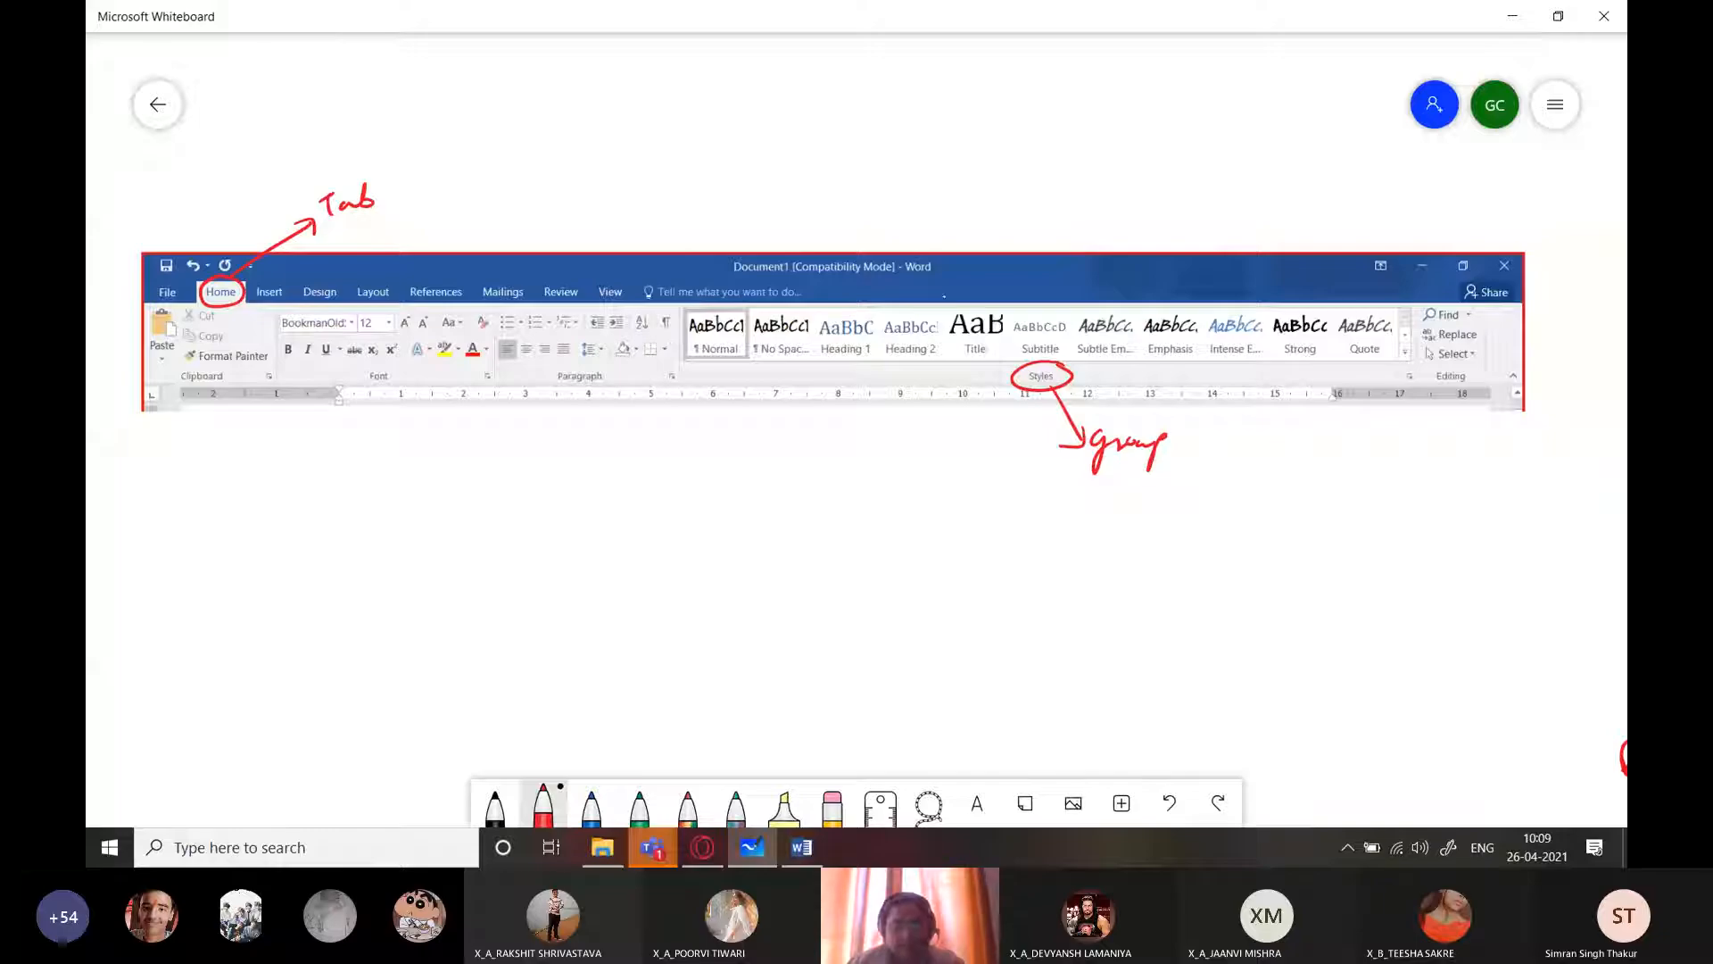
Step: Draw an arrow from the style gallery in the picture and label it "Styles (Built-in)"
left_click_drag(872, 316, 973, 218)
mouse_move(973, 218)
left_mouse_down()
mouse_move(955, 223)
mouse_move(1024, 212)
mouse_move(1016, 227)
left_mouse_up()
mouse_move(1035, 188)
left_mouse_down()
mouse_move(1037, 209)
mouse_move(1083, 207)
left_mouse_up()
left_click_drag(1099, 176, 1097, 201)
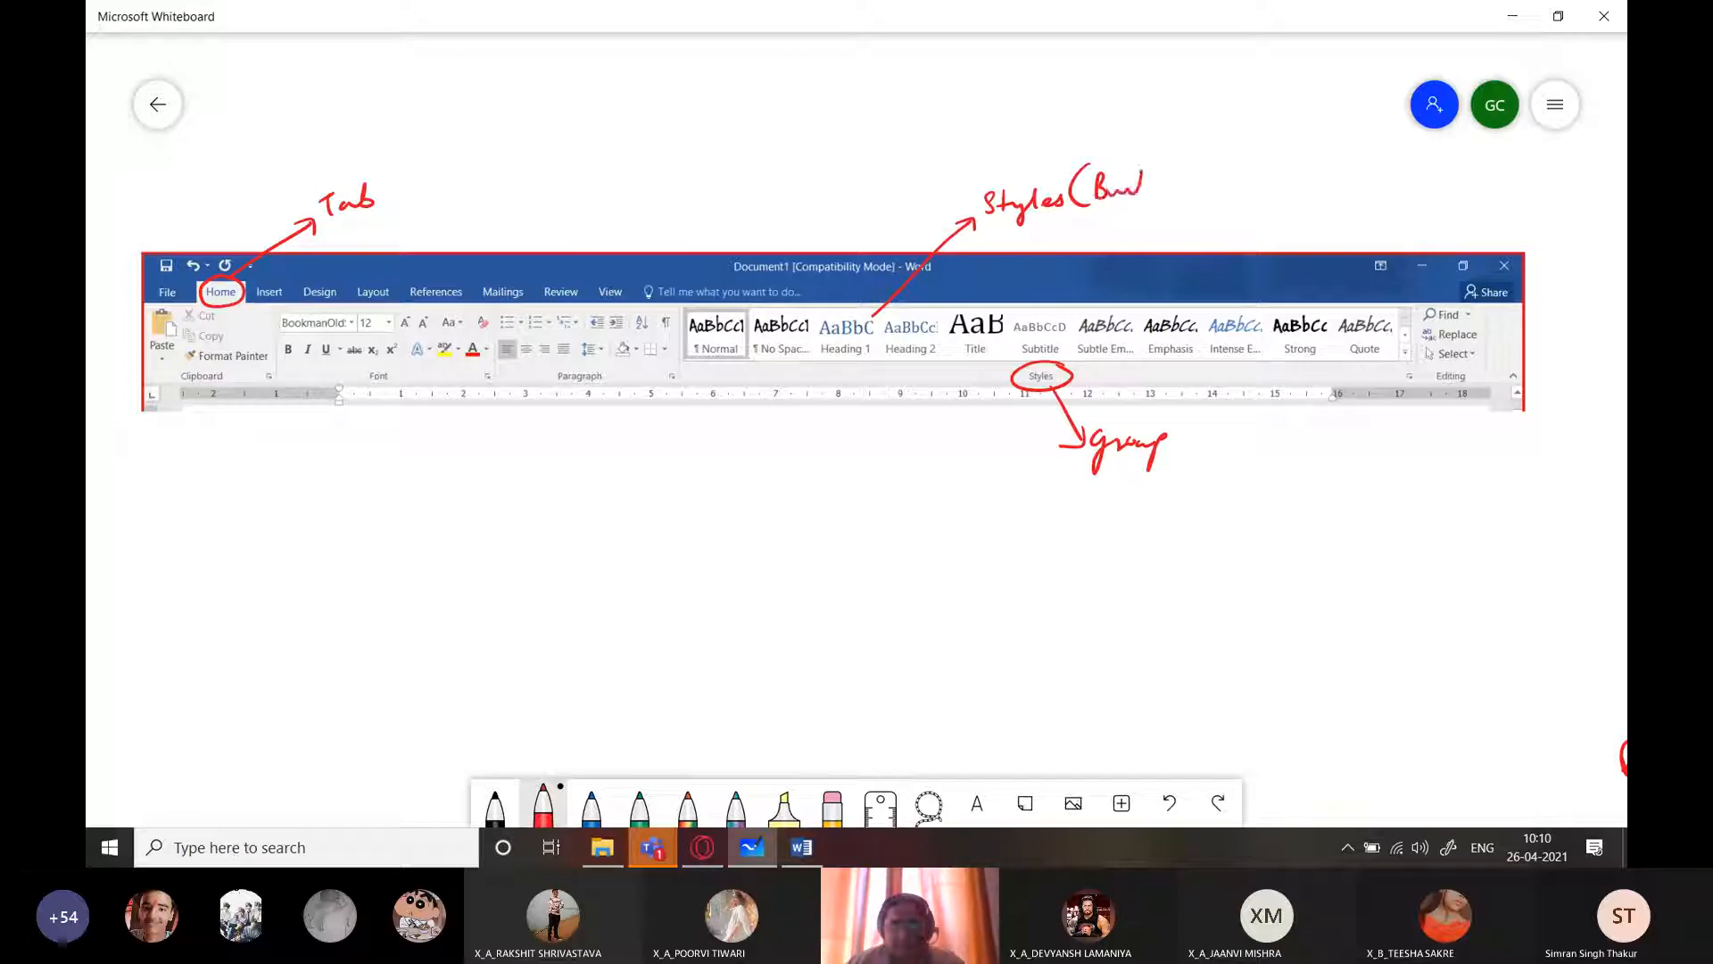
left_click_drag(1196, 184, 1210, 177)
mouse_move(1218, 157)
left_mouse_down()
mouse_move(1229, 186)
mouse_move(1210, 203)
left_mouse_up()
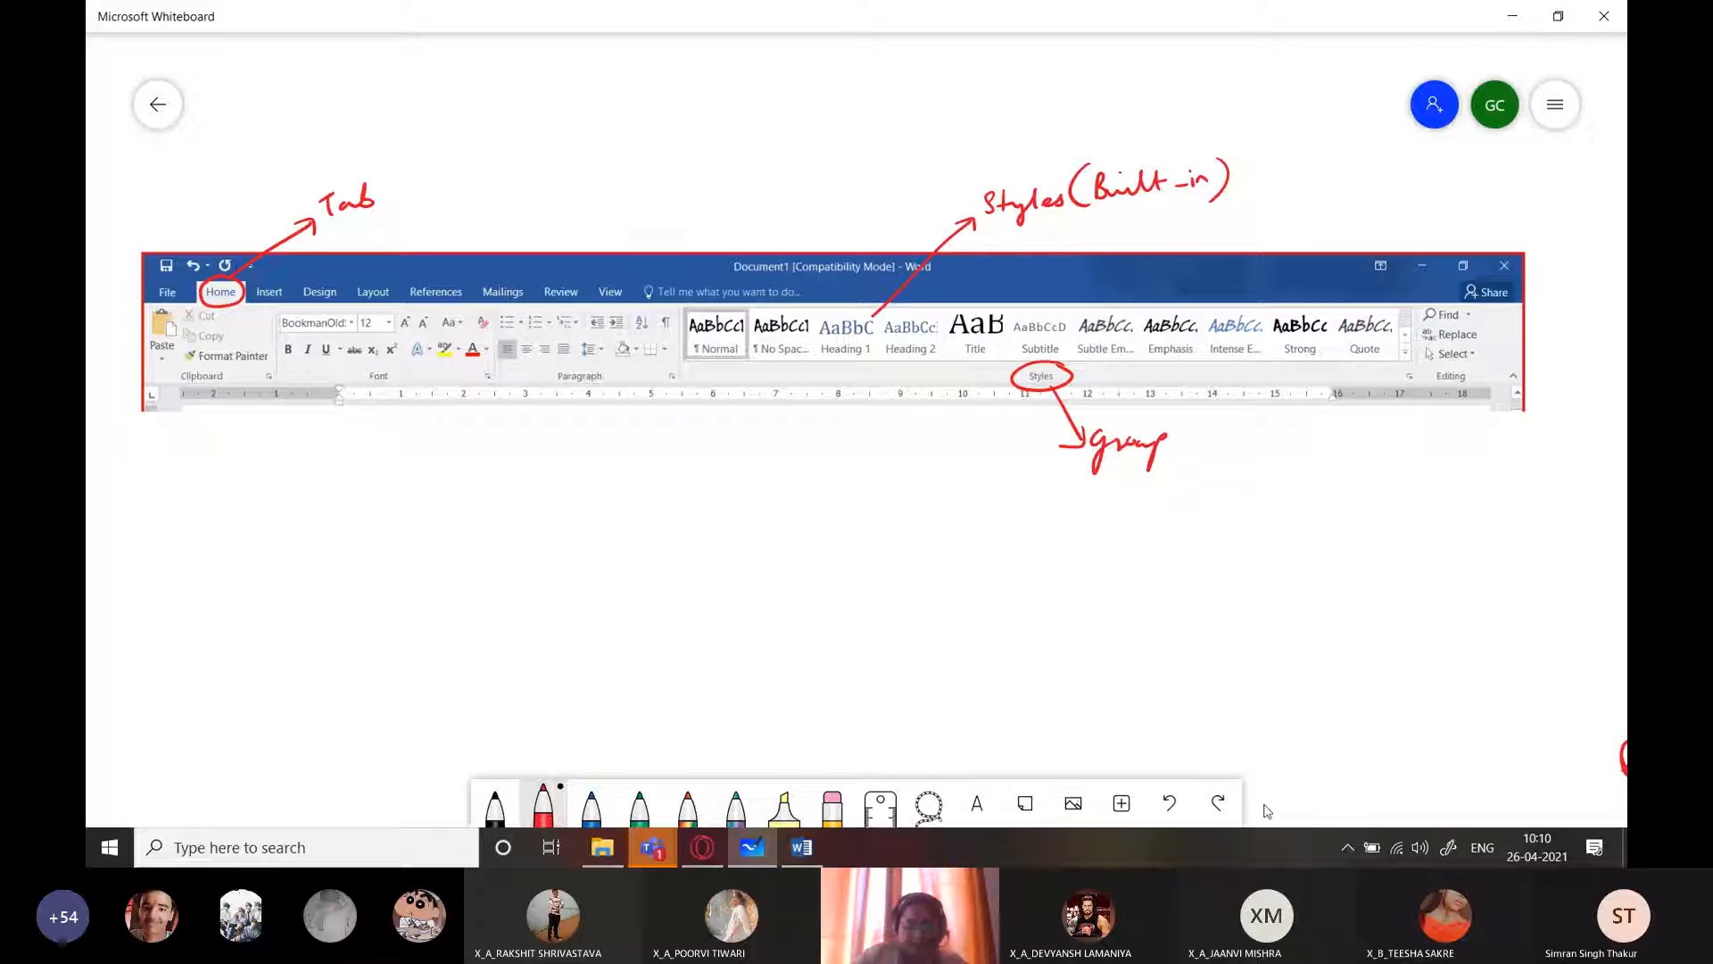
Step: Switch to the Word document, try the Intense Emphasis style on the first paragraph and undo it
left_click(802, 847)
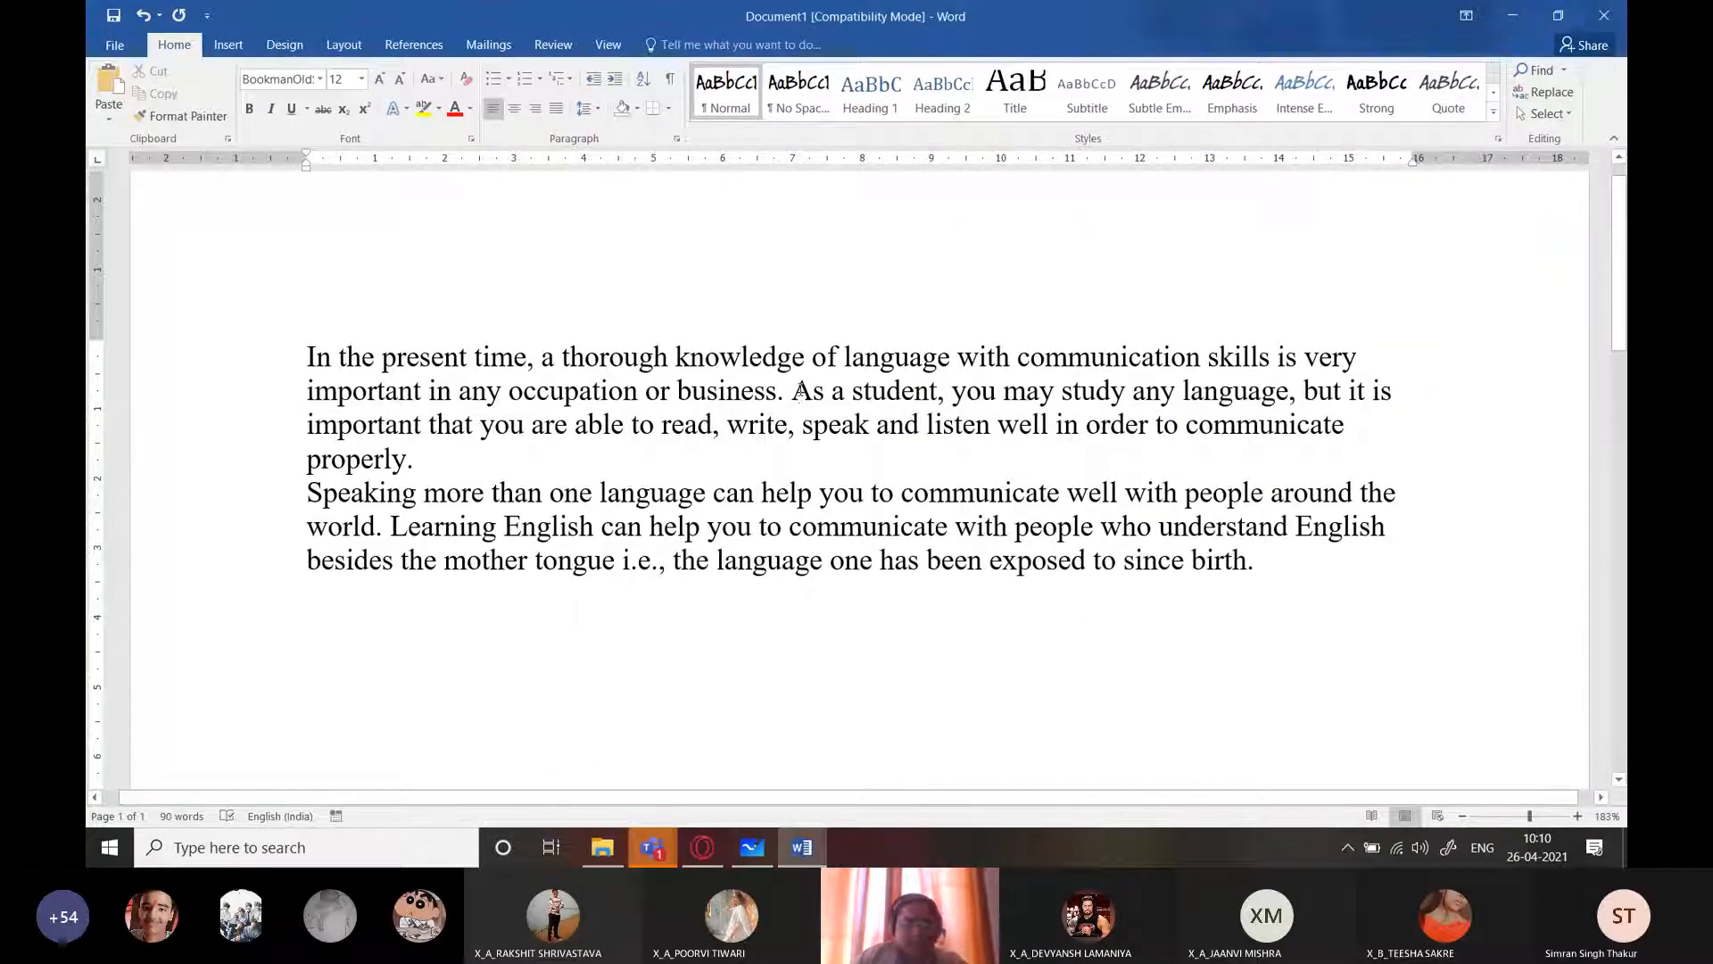
triple_click(332, 361)
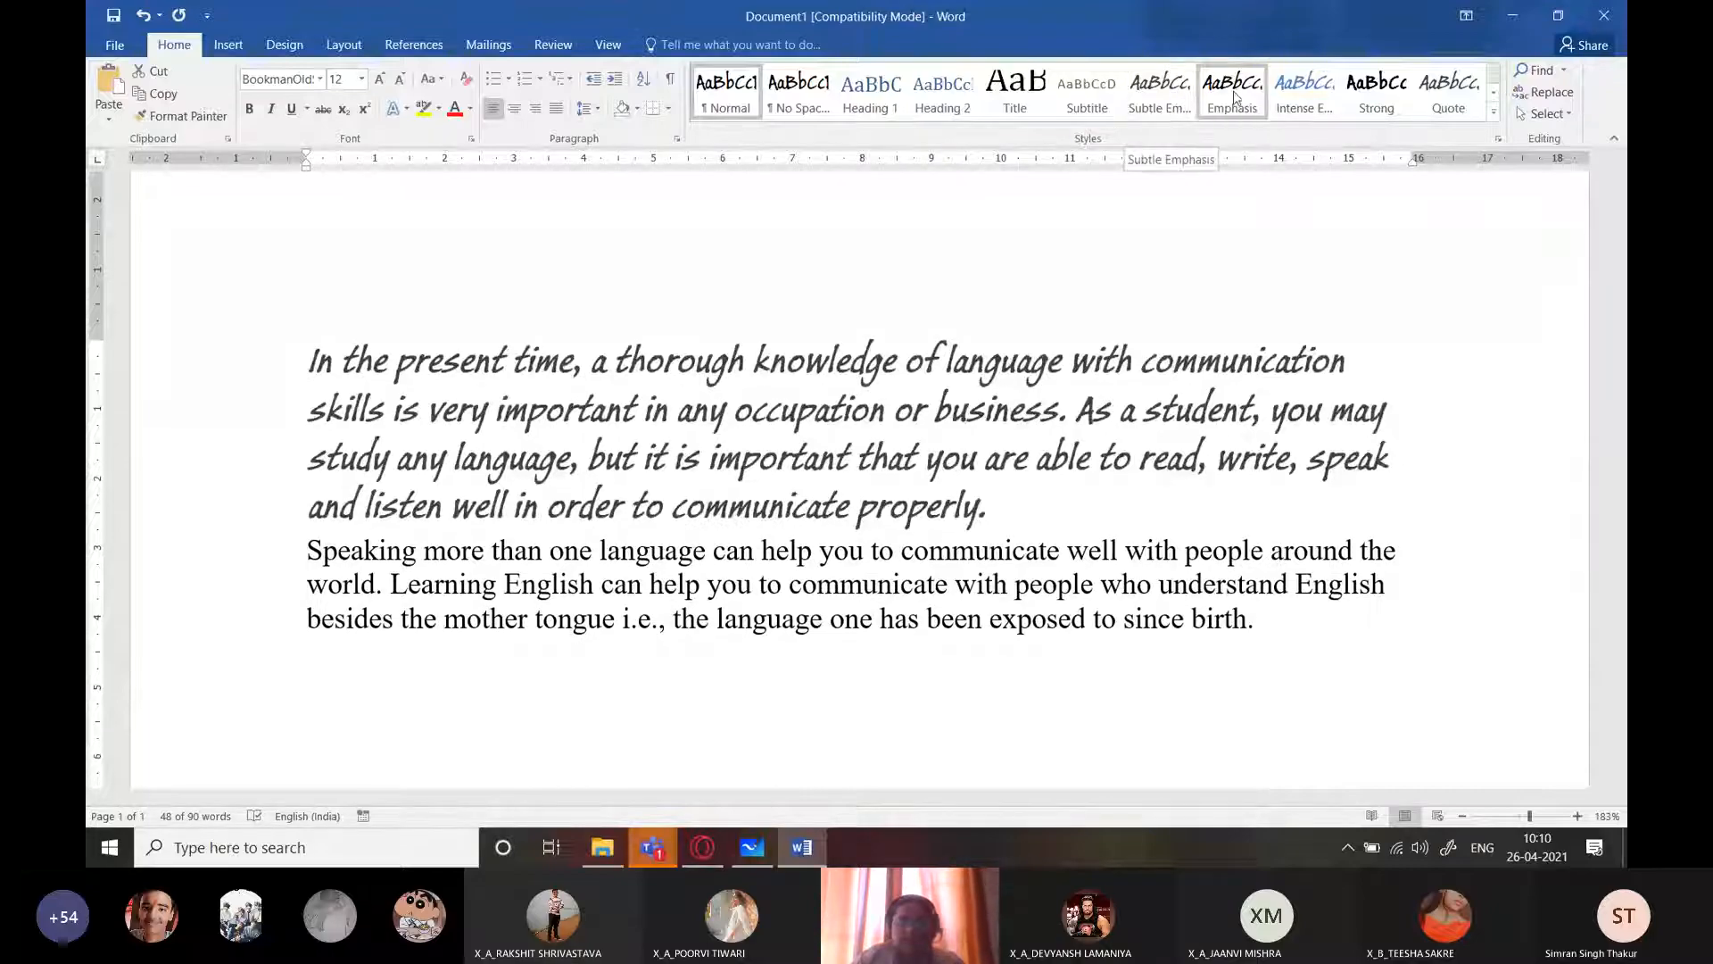
left_click(1301, 96)
left_click(1055, 498)
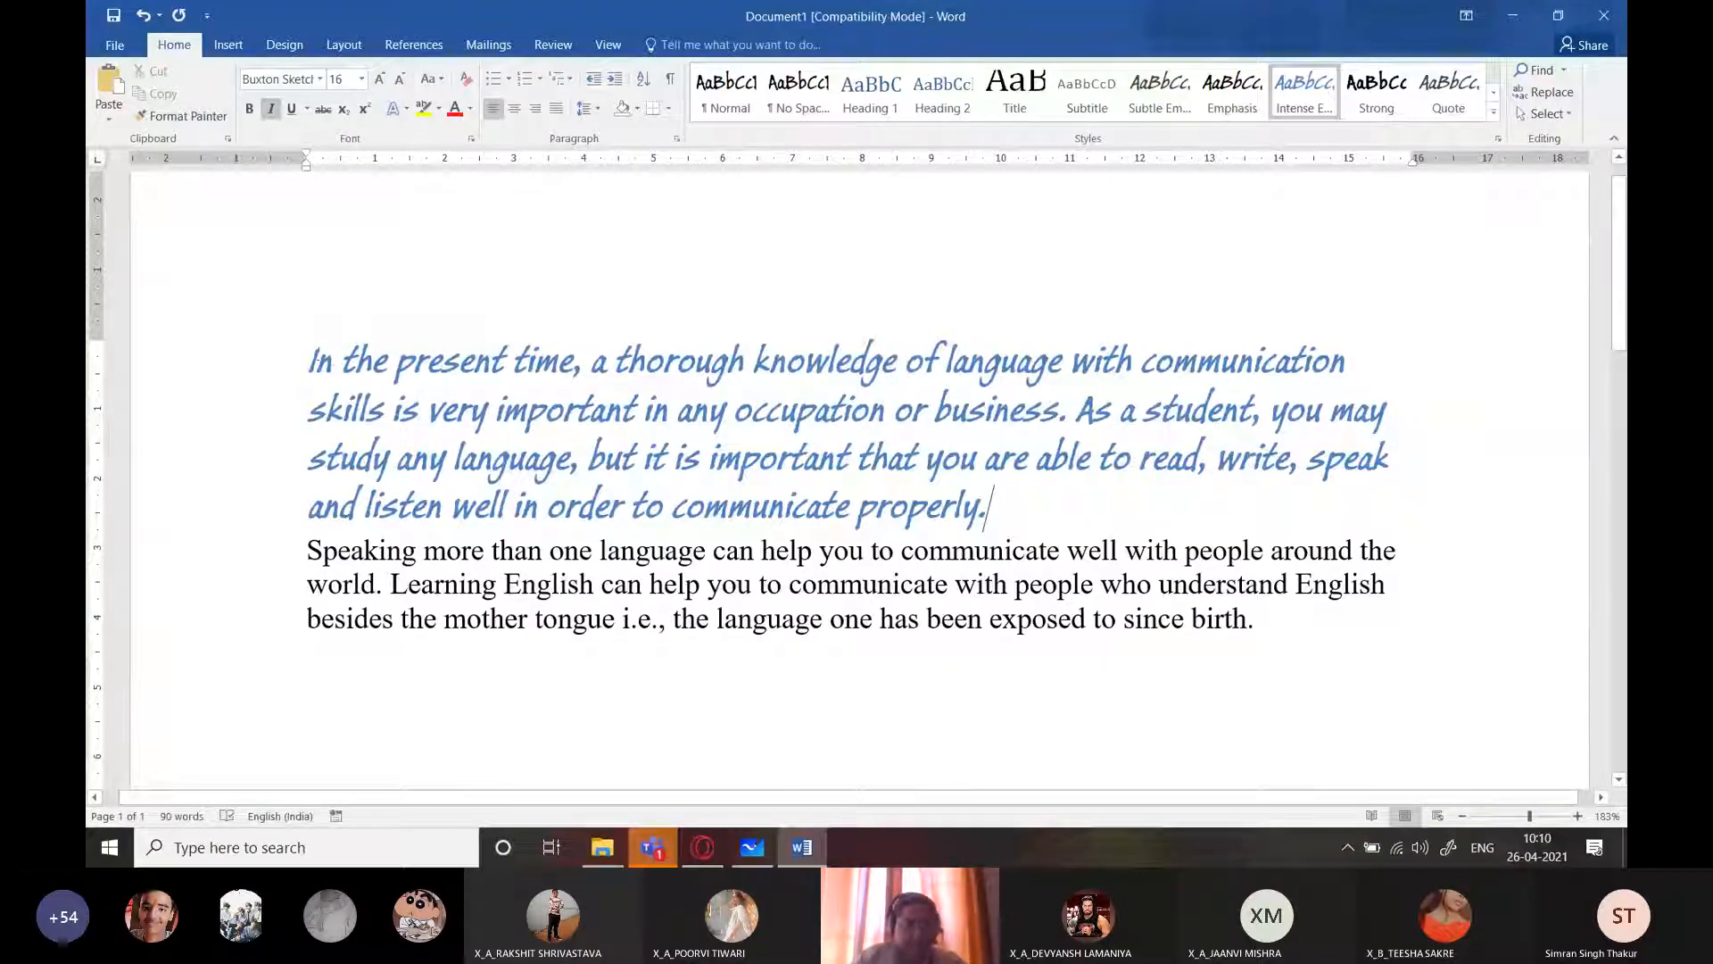
left_click_drag(309, 358, 1038, 513)
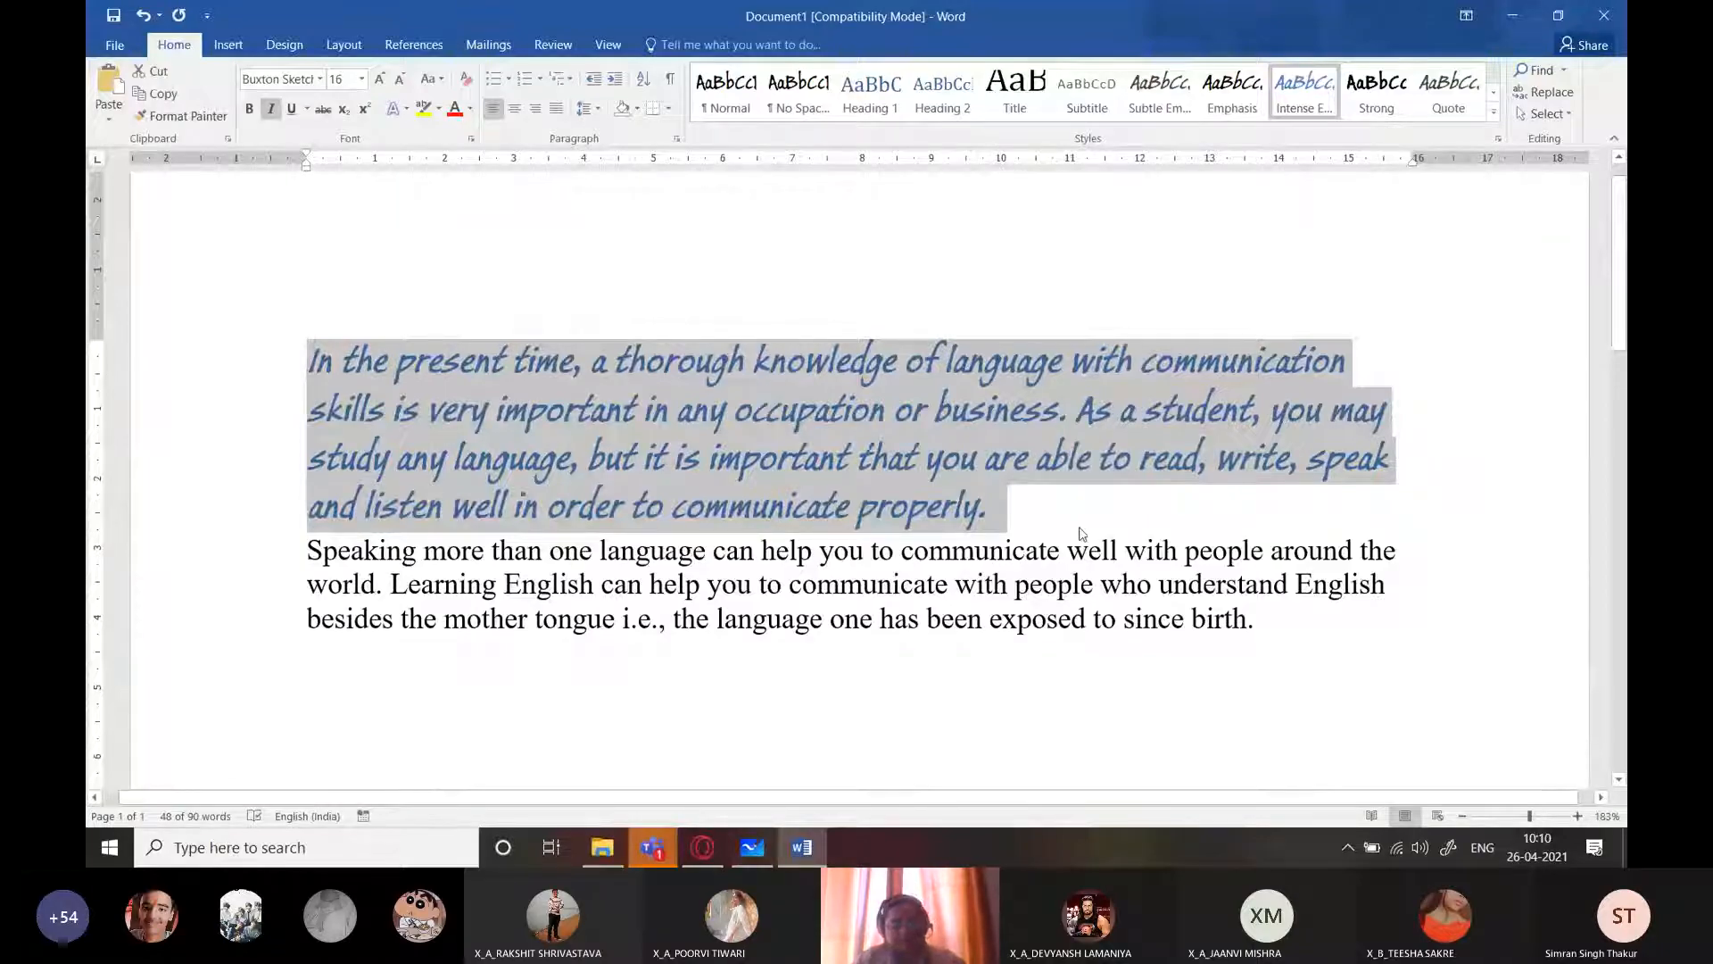
key("ctrl+z")
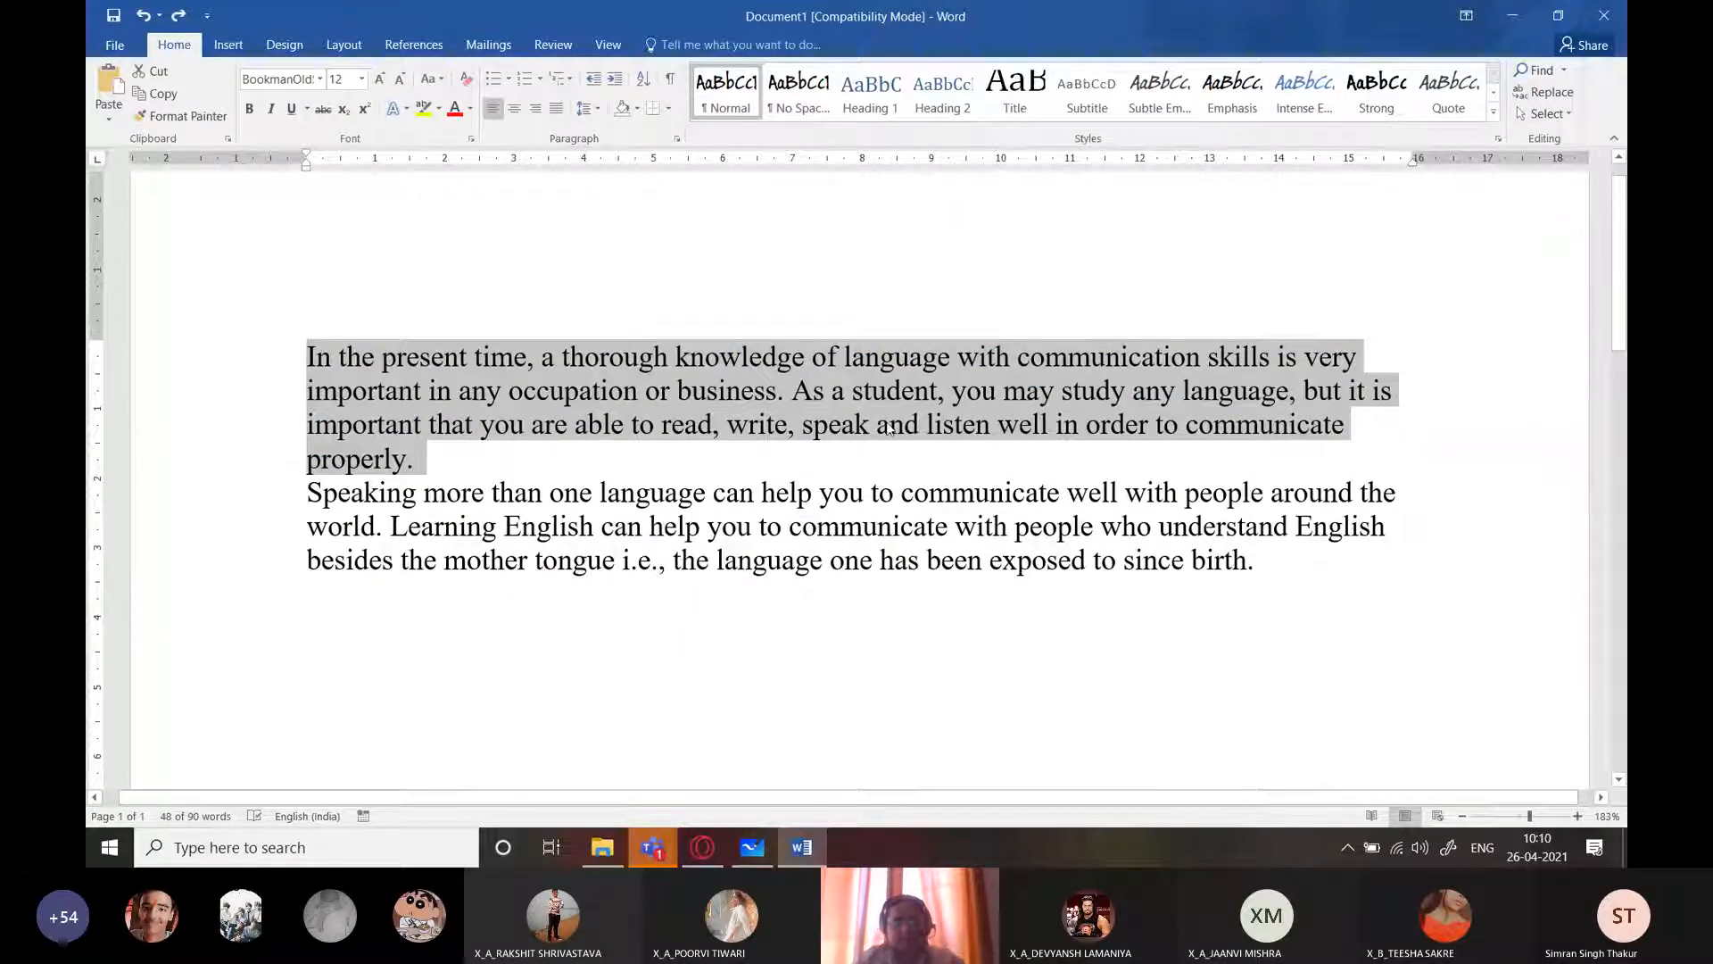
Step: Insert the heading line "Unit – 1 Communication Skills" above the first paragraph
left_click(306, 357)
key("Return")
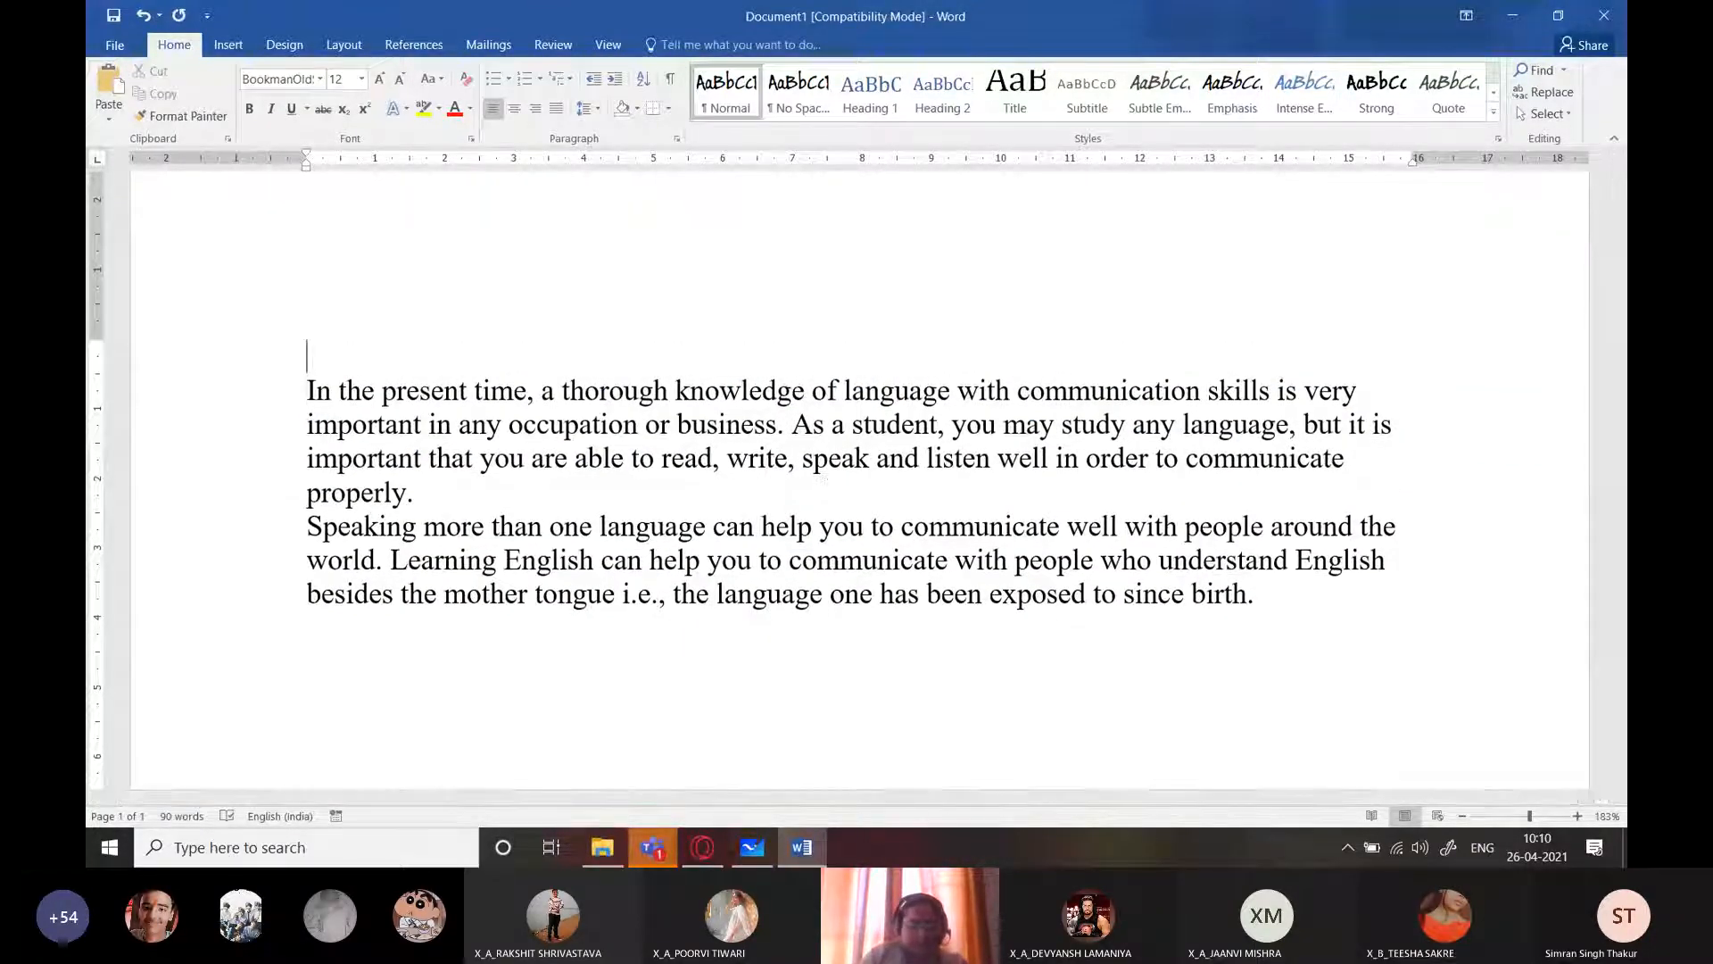
type("Unit - 1 Communication Skills")
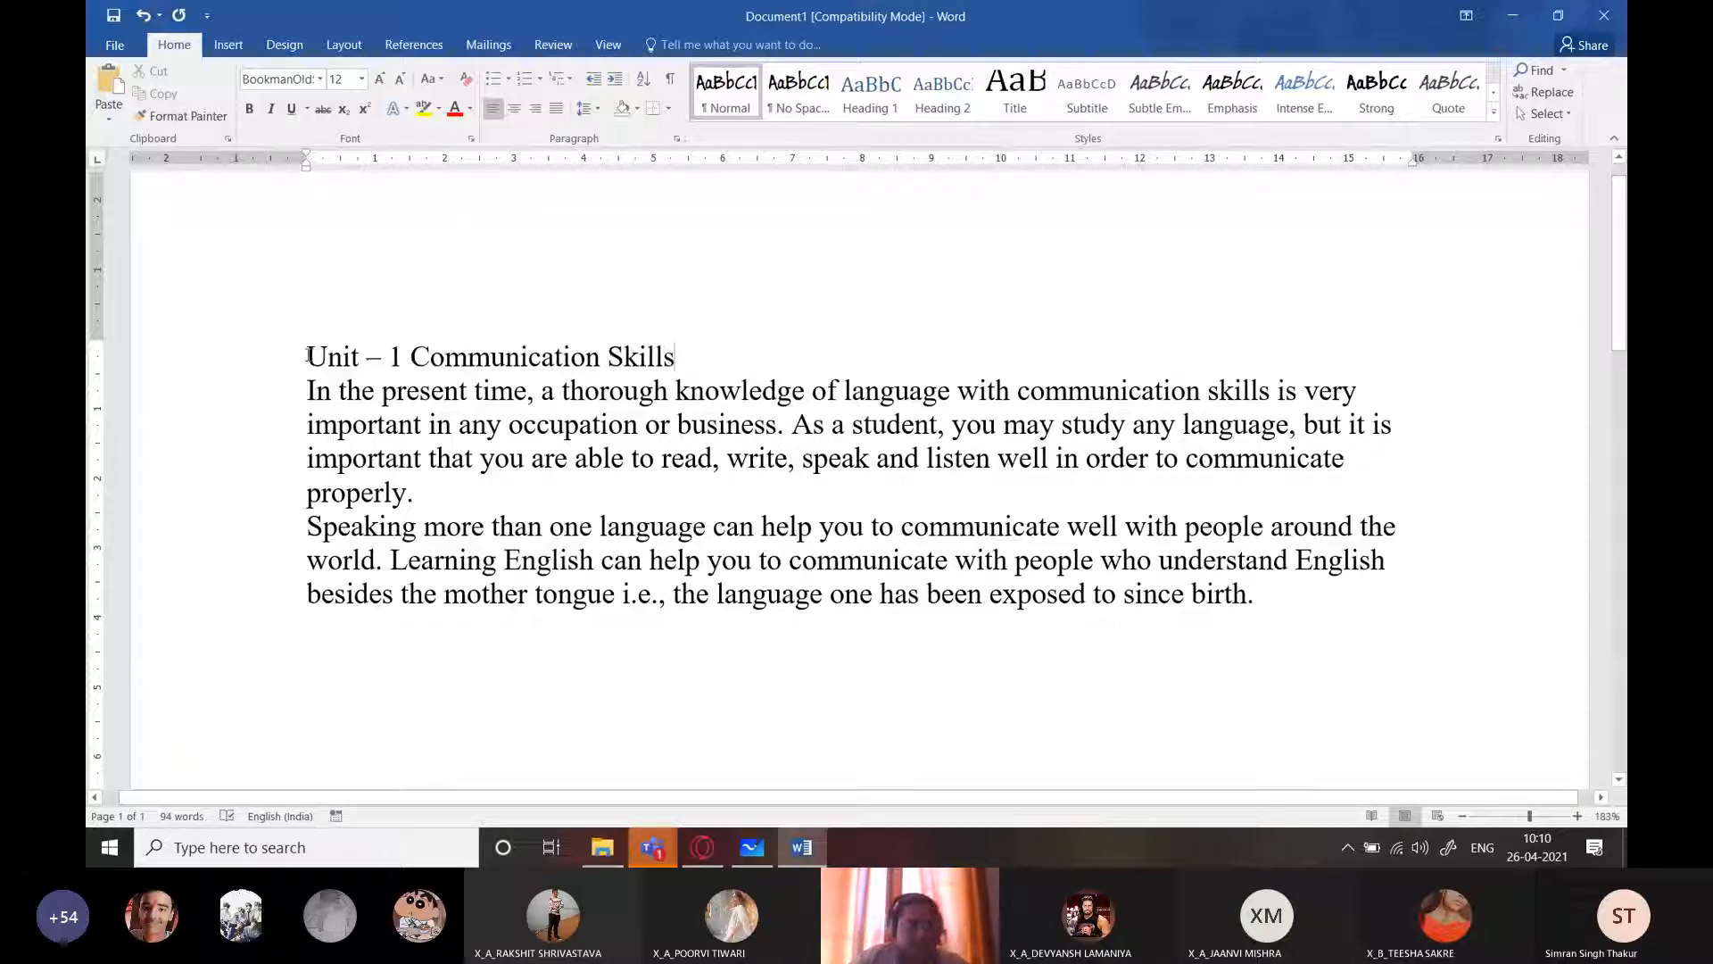
Step: Apply the Heading 1 style to the "Unit – 1 Communication Skills" line
triple_click(362, 355)
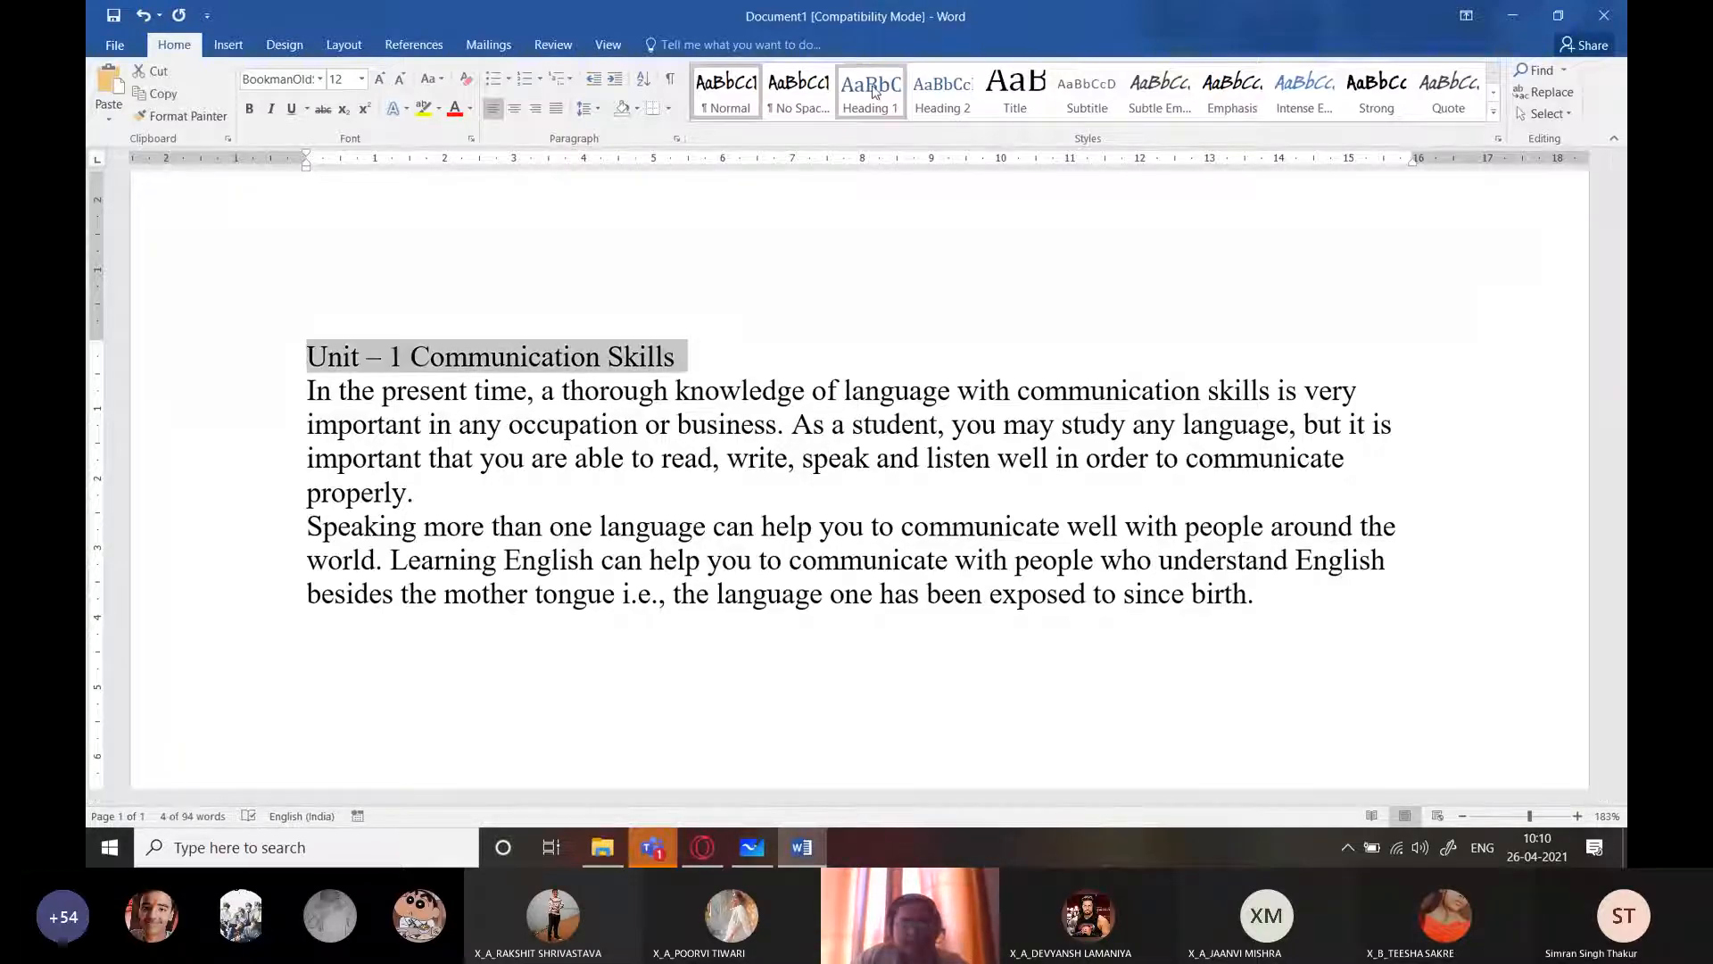
left_click(870, 89)
left_click(607, 417)
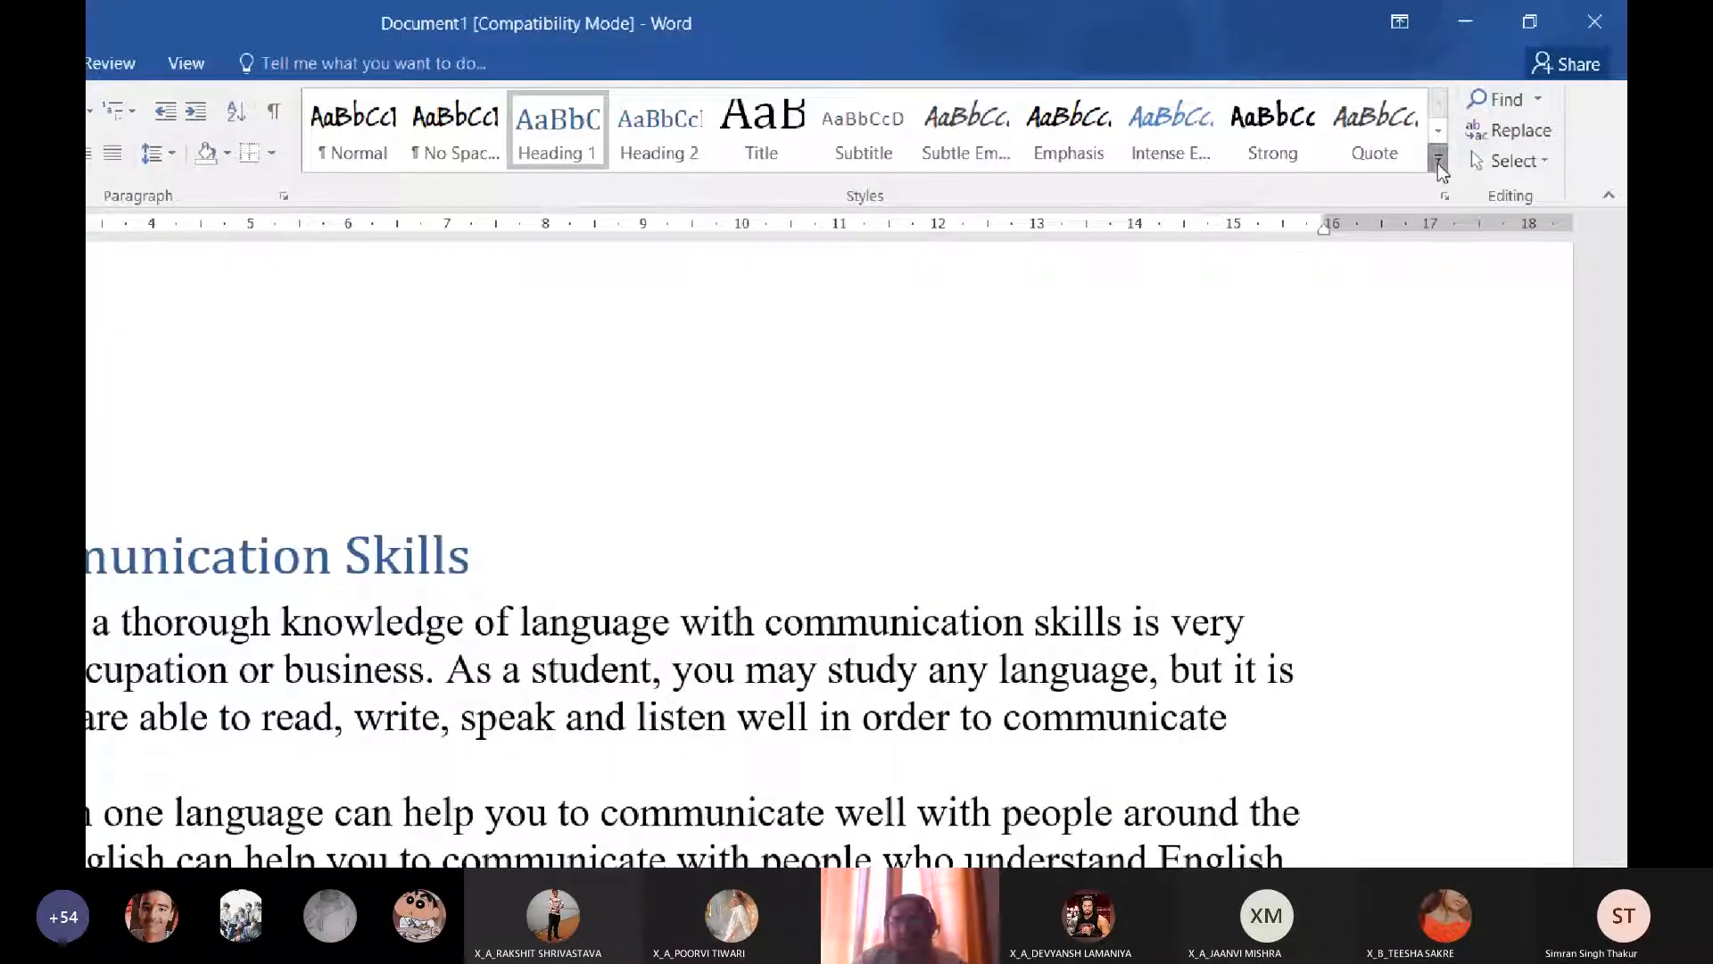
Step: Start a new style named MyStyle from the unit heading's formatting and set its font colour to purple
left_click(1443, 173)
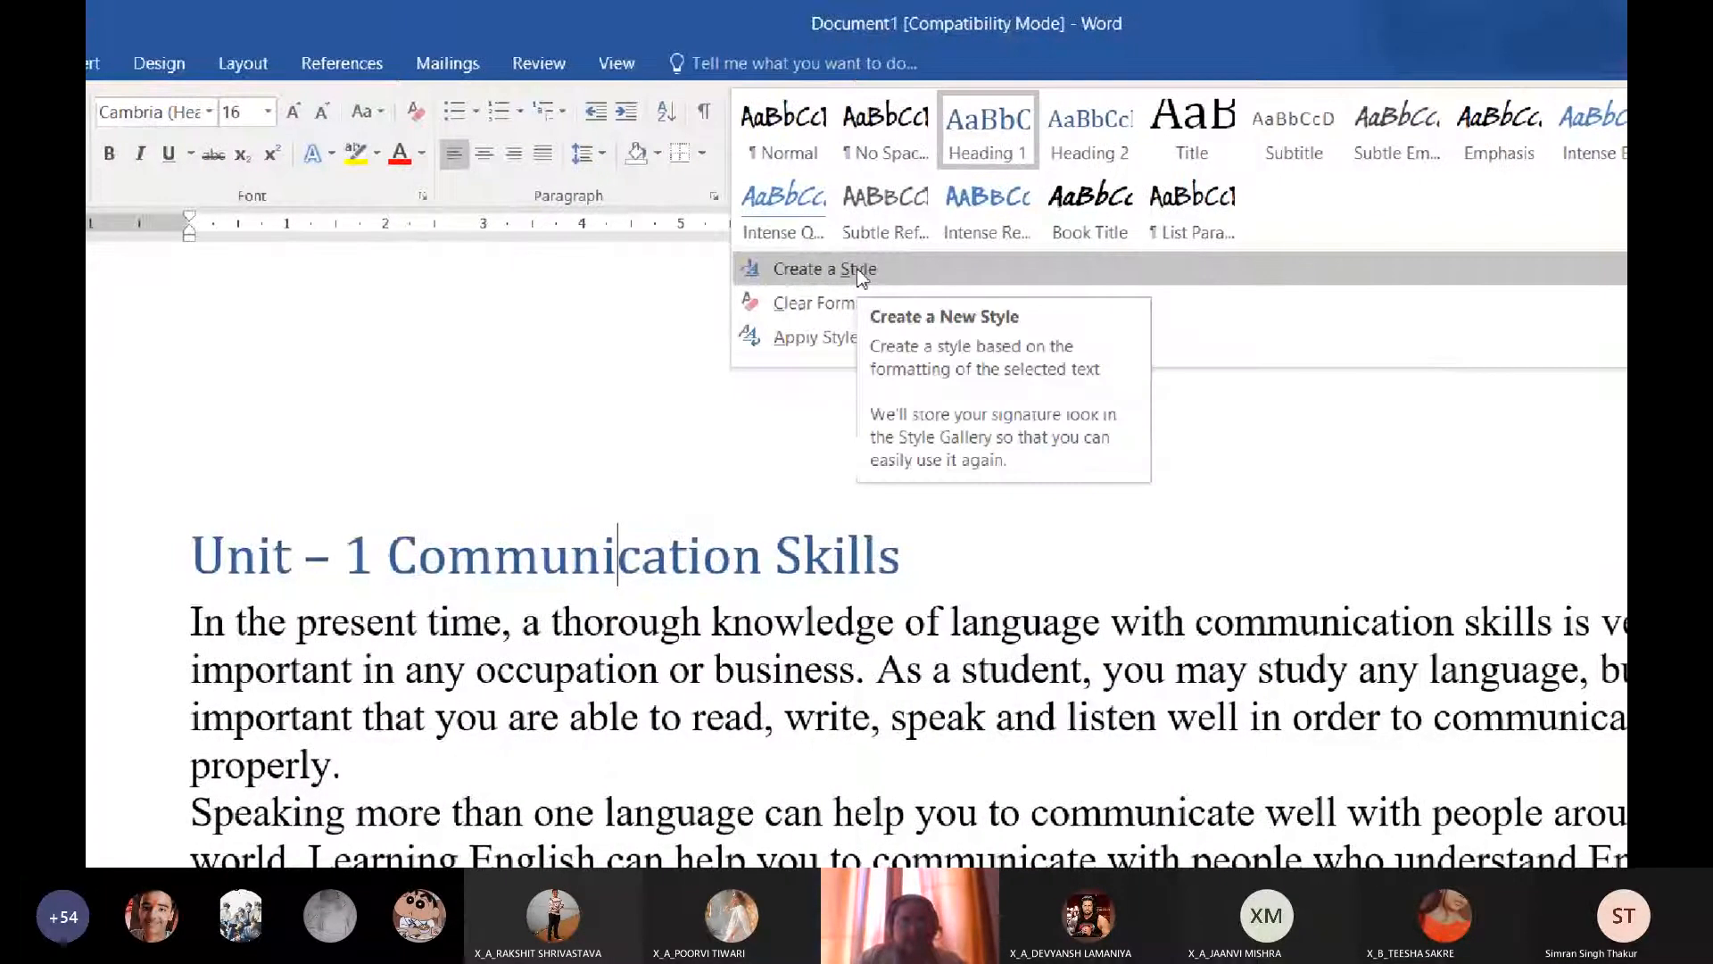
left_click(858, 271)
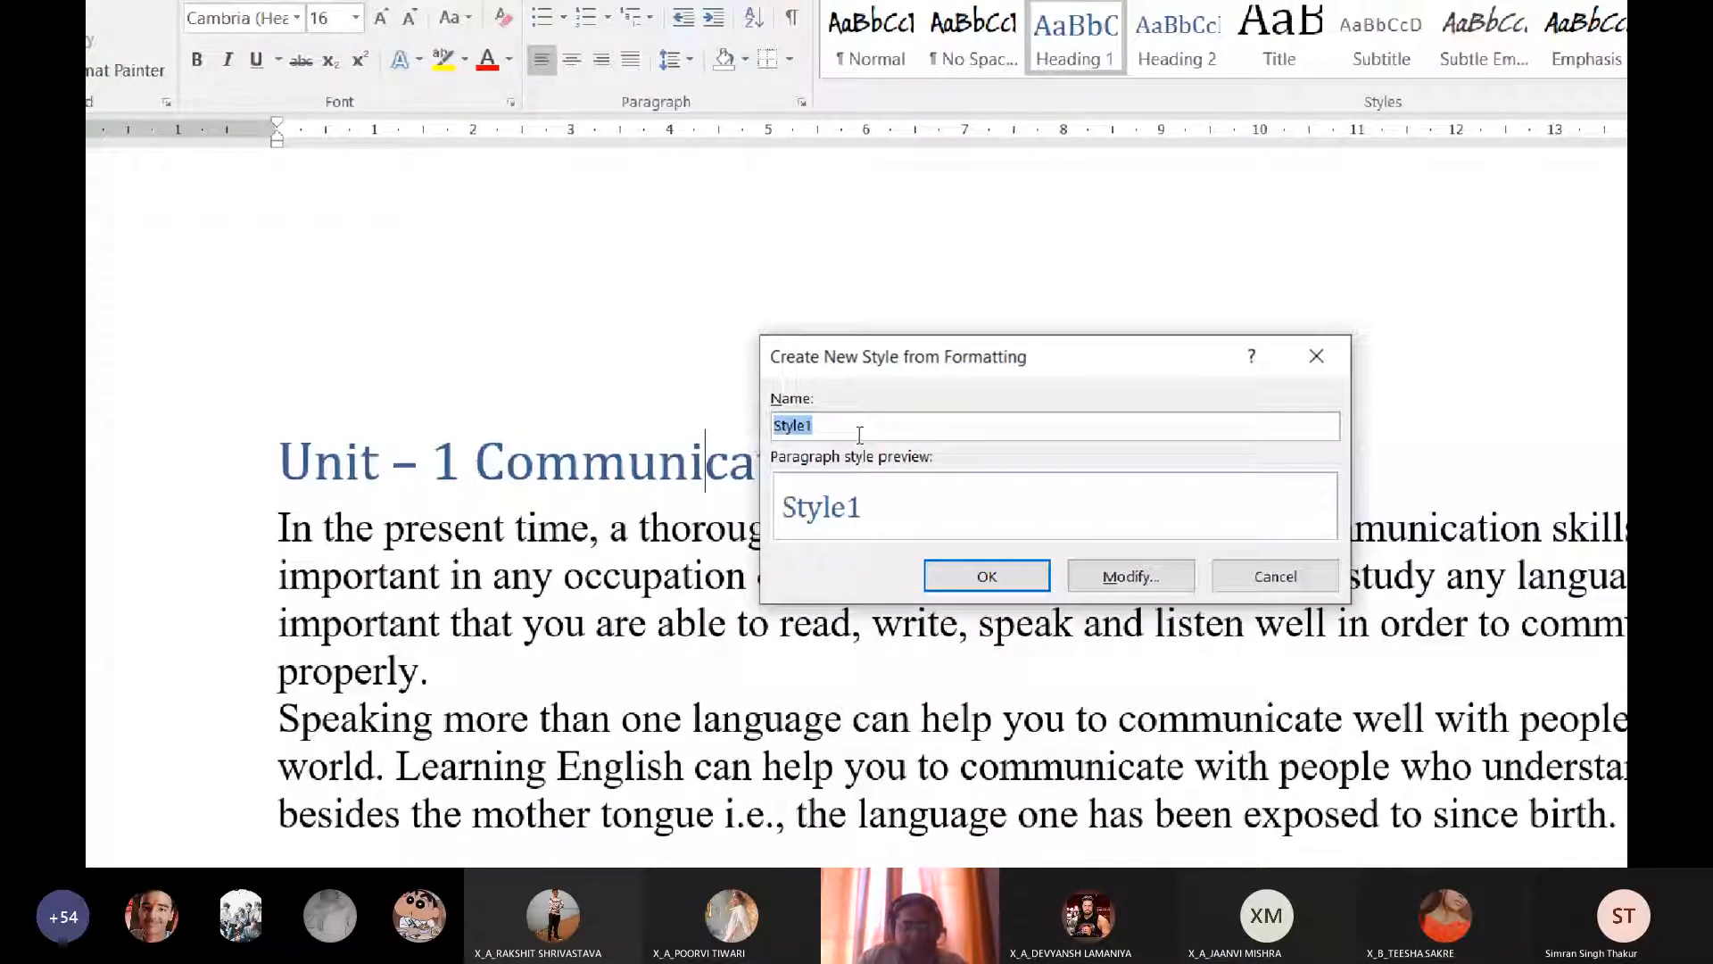
type("MySty")
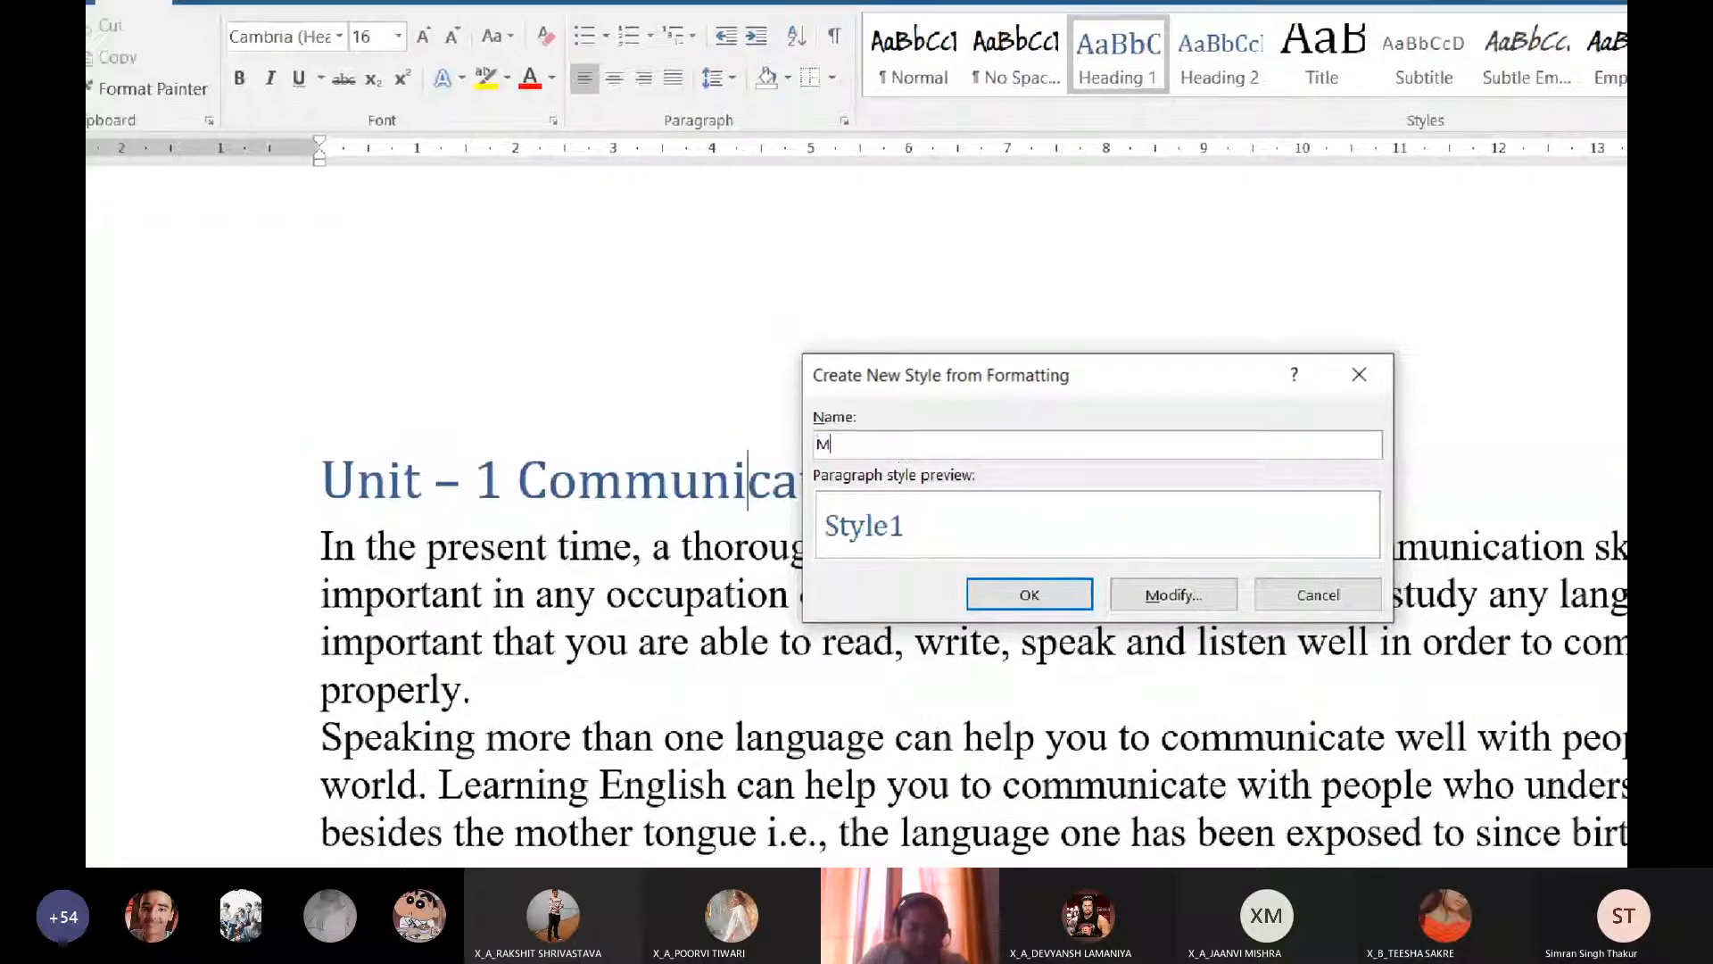
type("le")
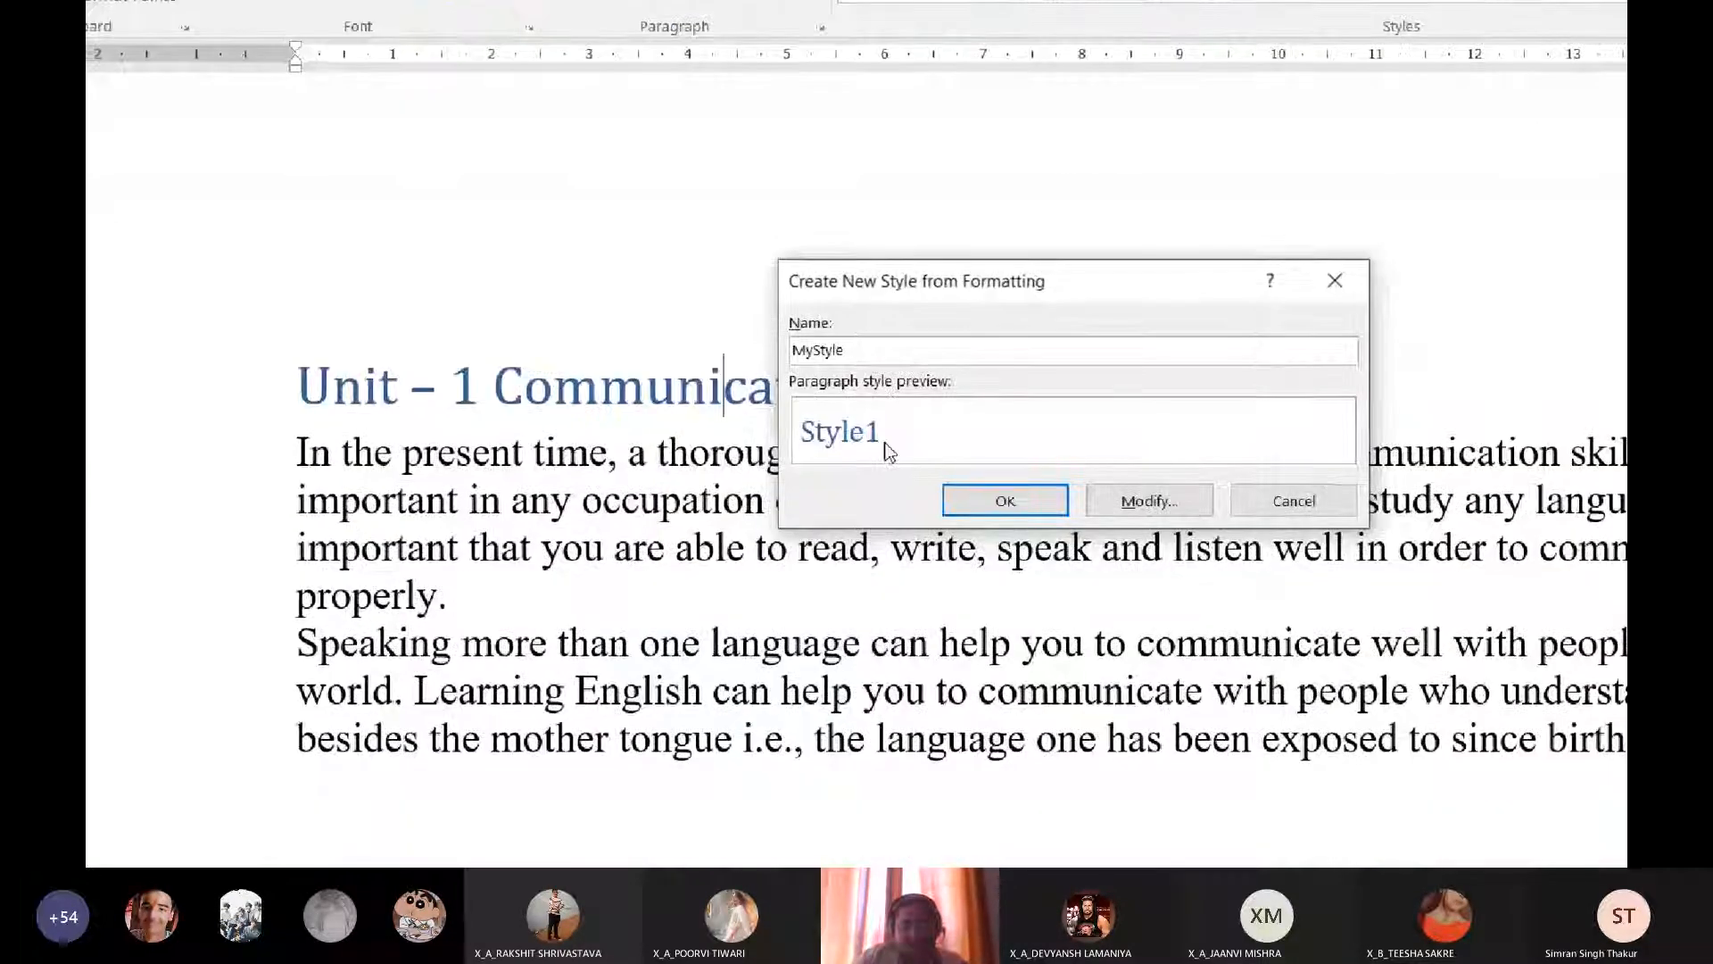
left_click(897, 444)
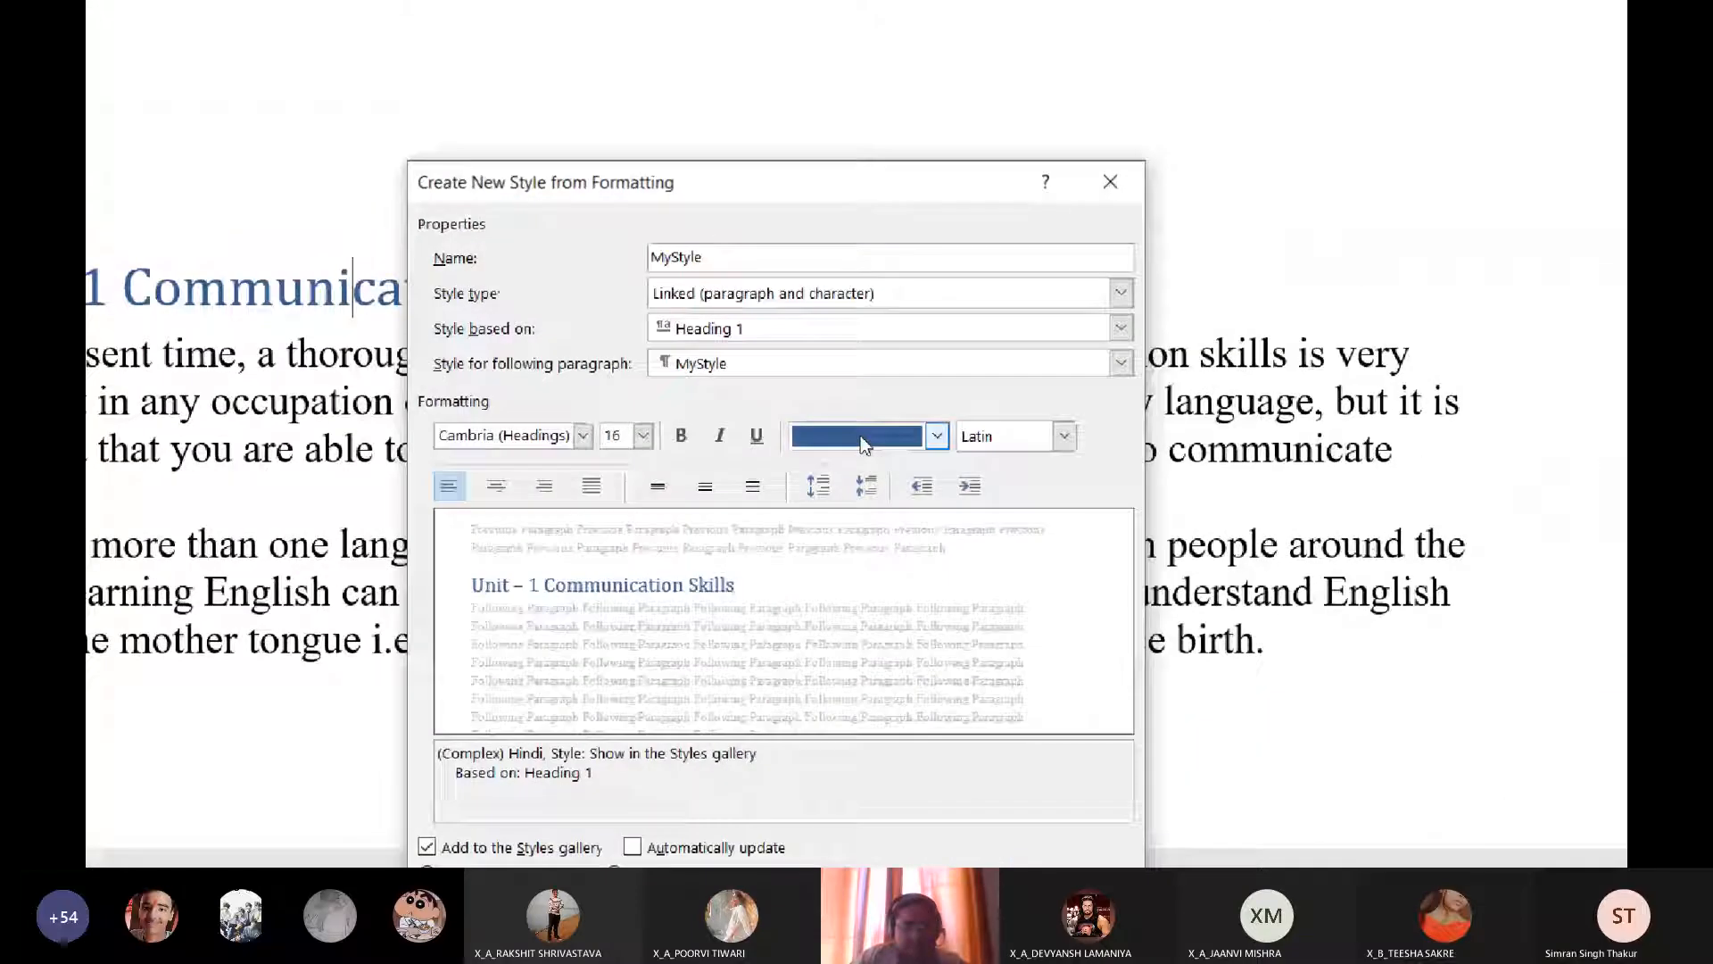
left_click(934, 359)
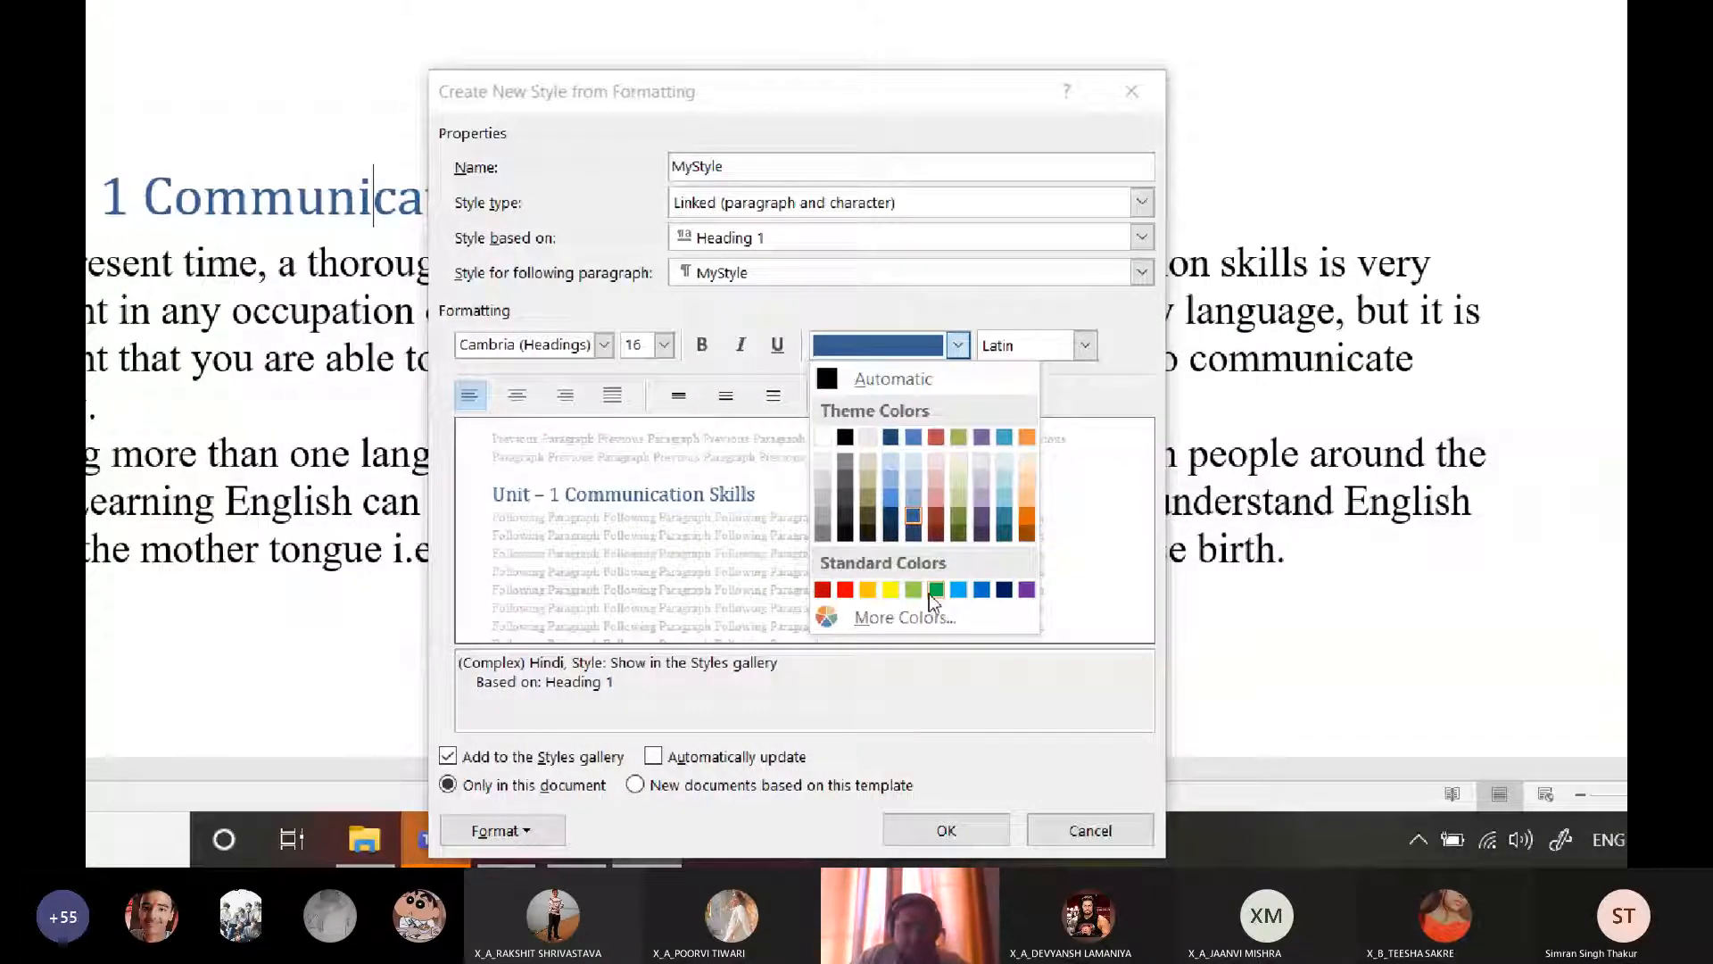
left_click(1026, 589)
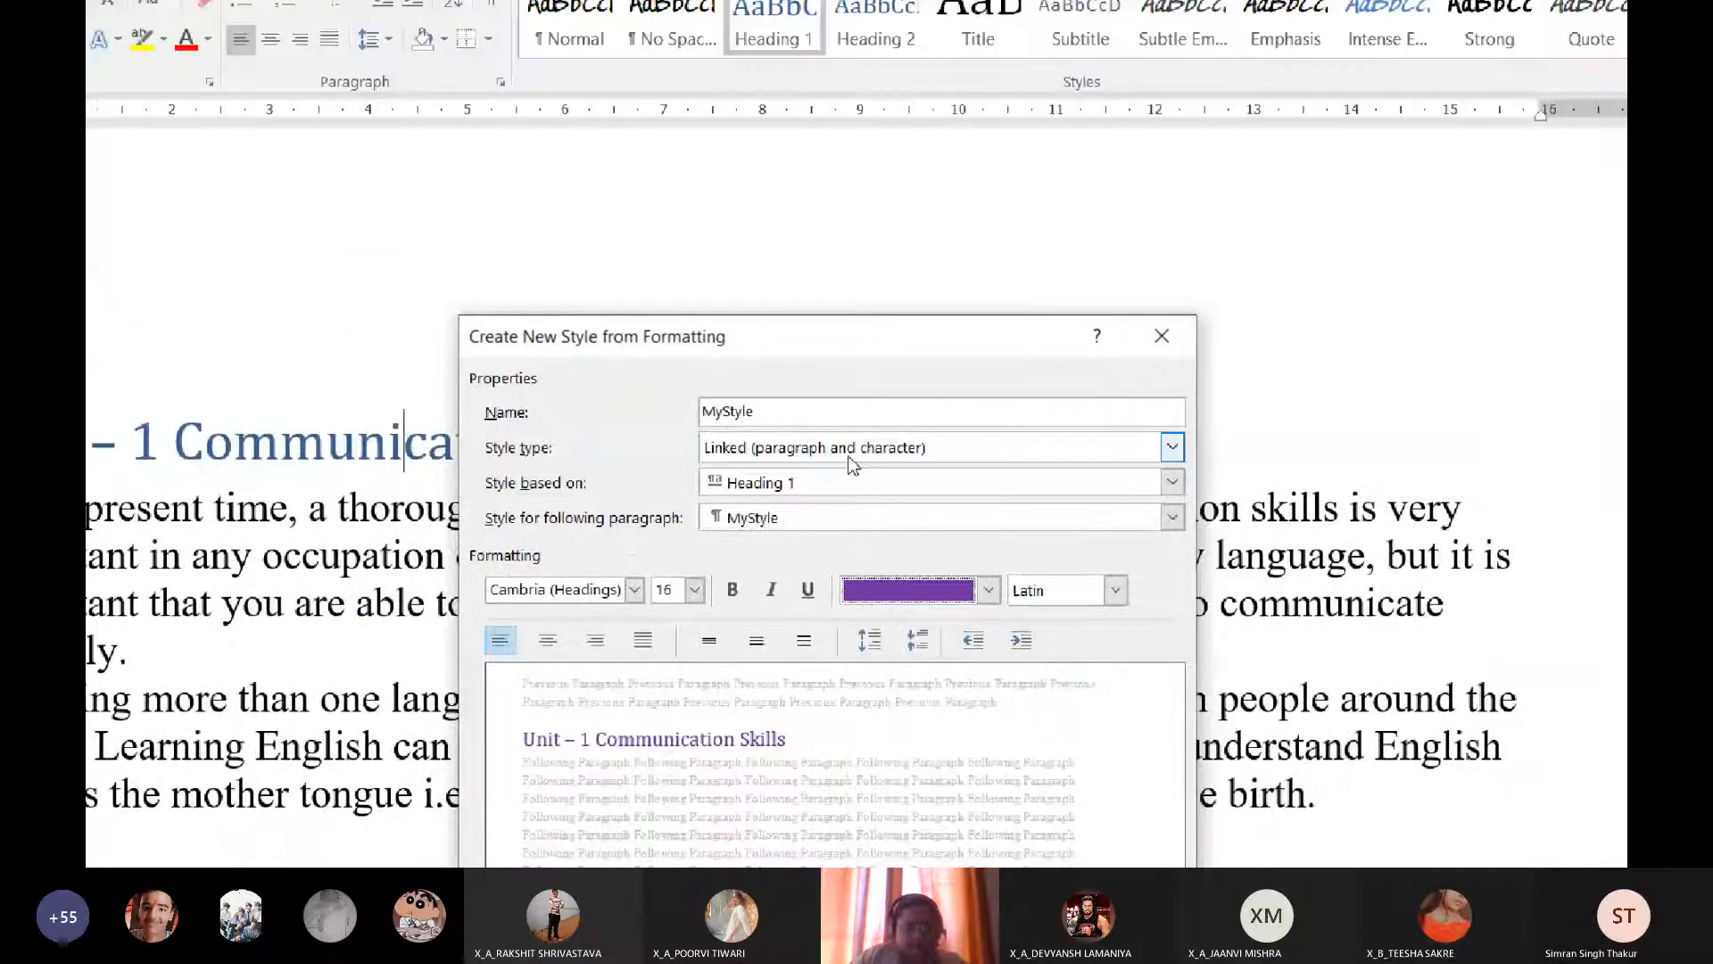
Step: Set MyStyle's style type to Paragraph and base it on (no style)
left_click(859, 443)
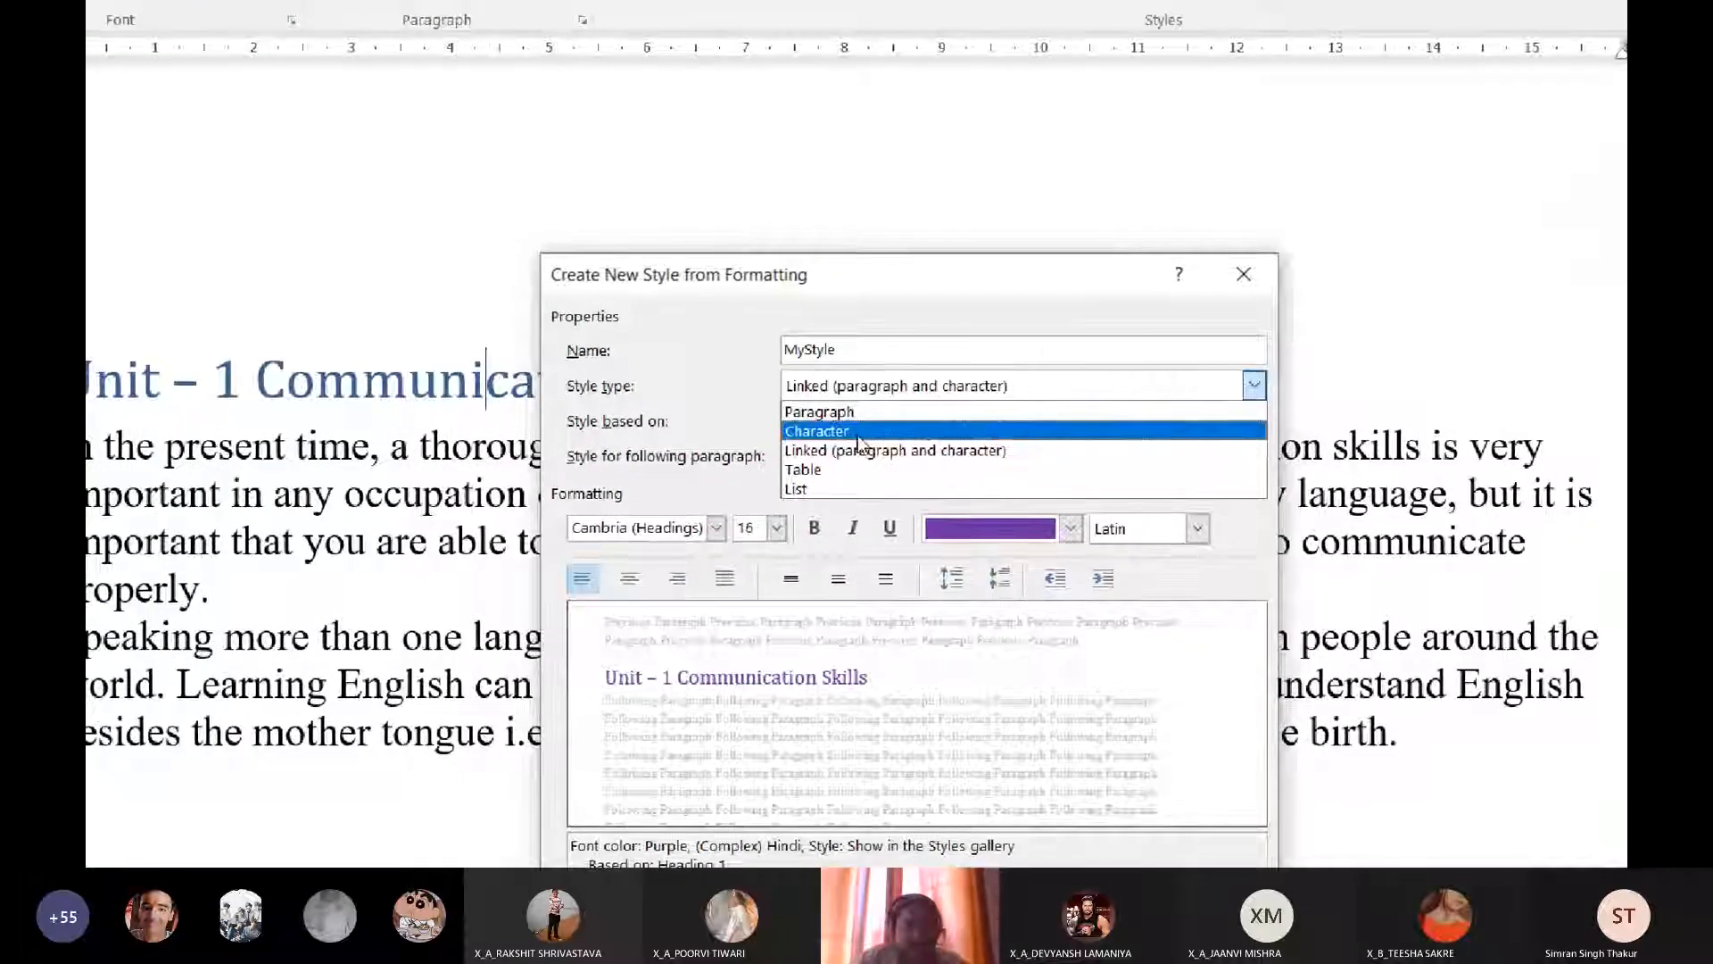
left_click(854, 416)
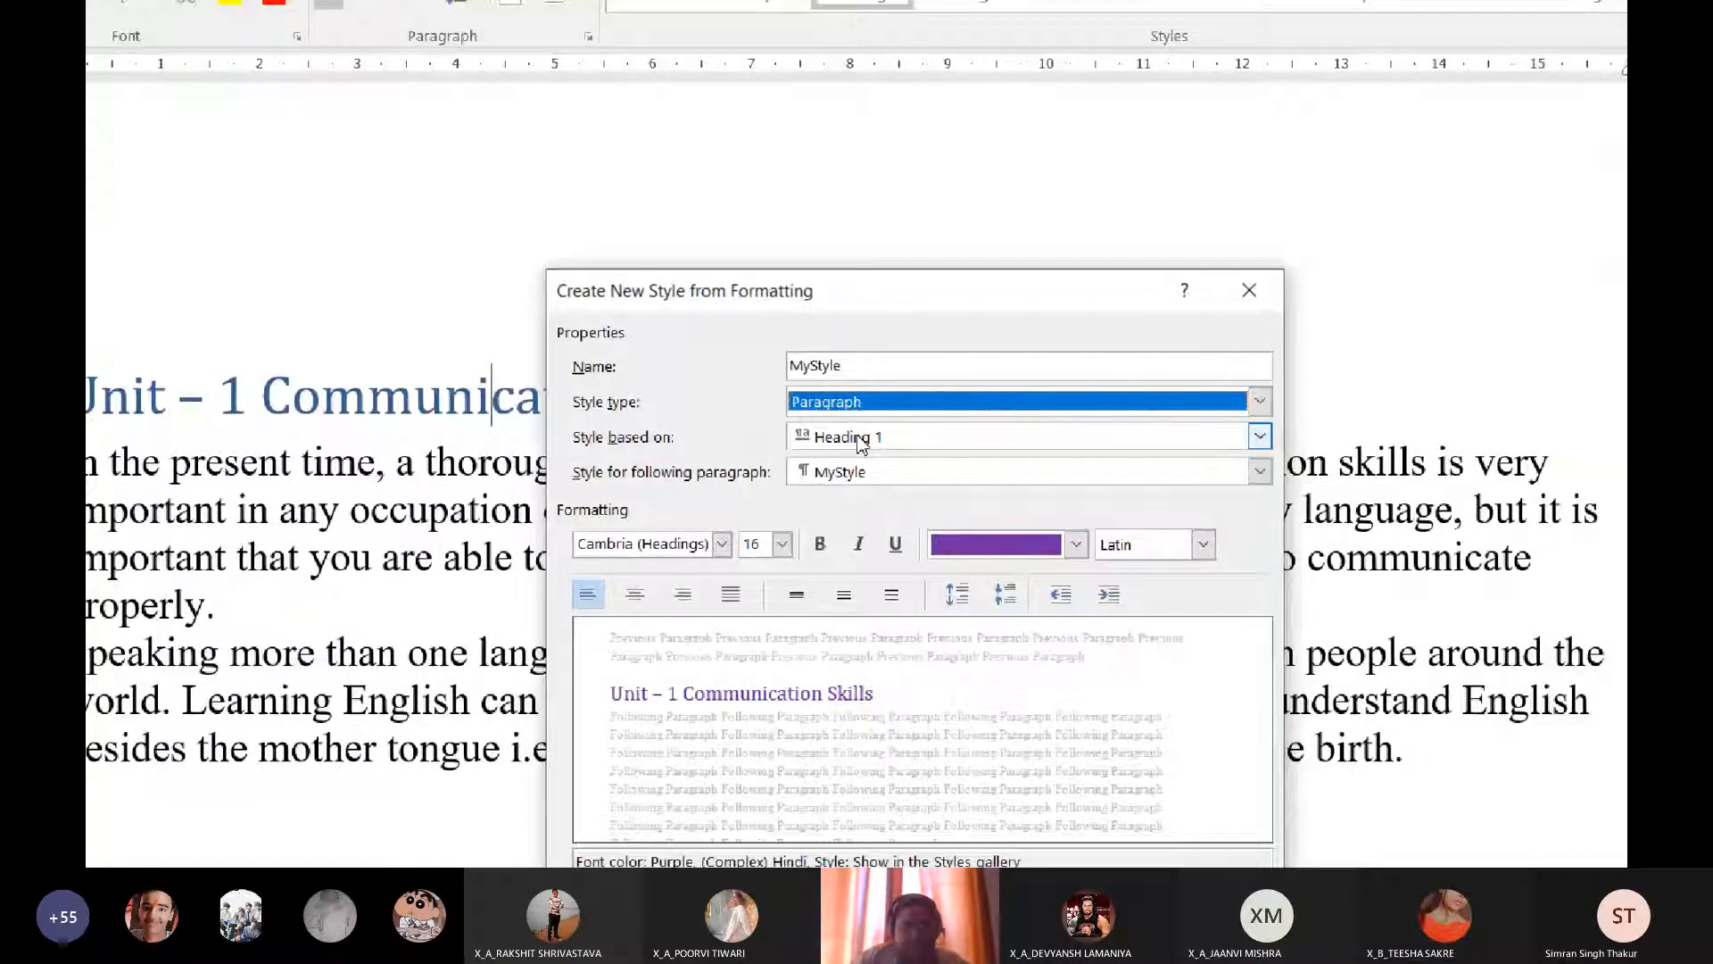
left_click(857, 416)
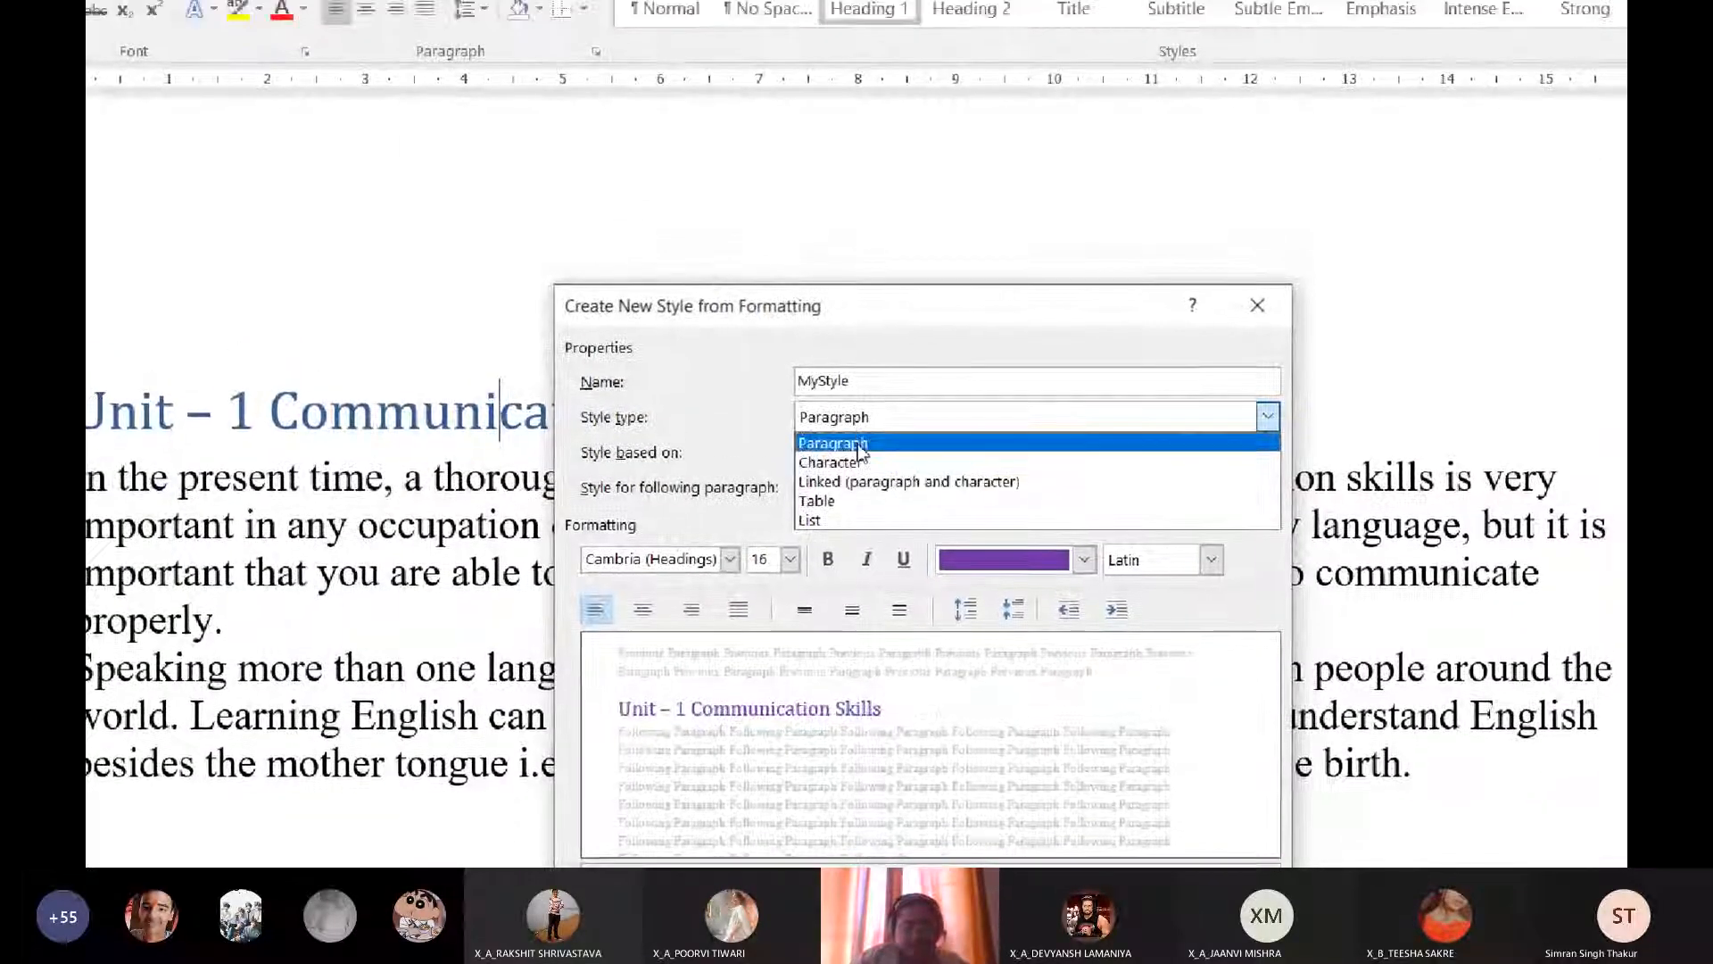
left_click(857, 395)
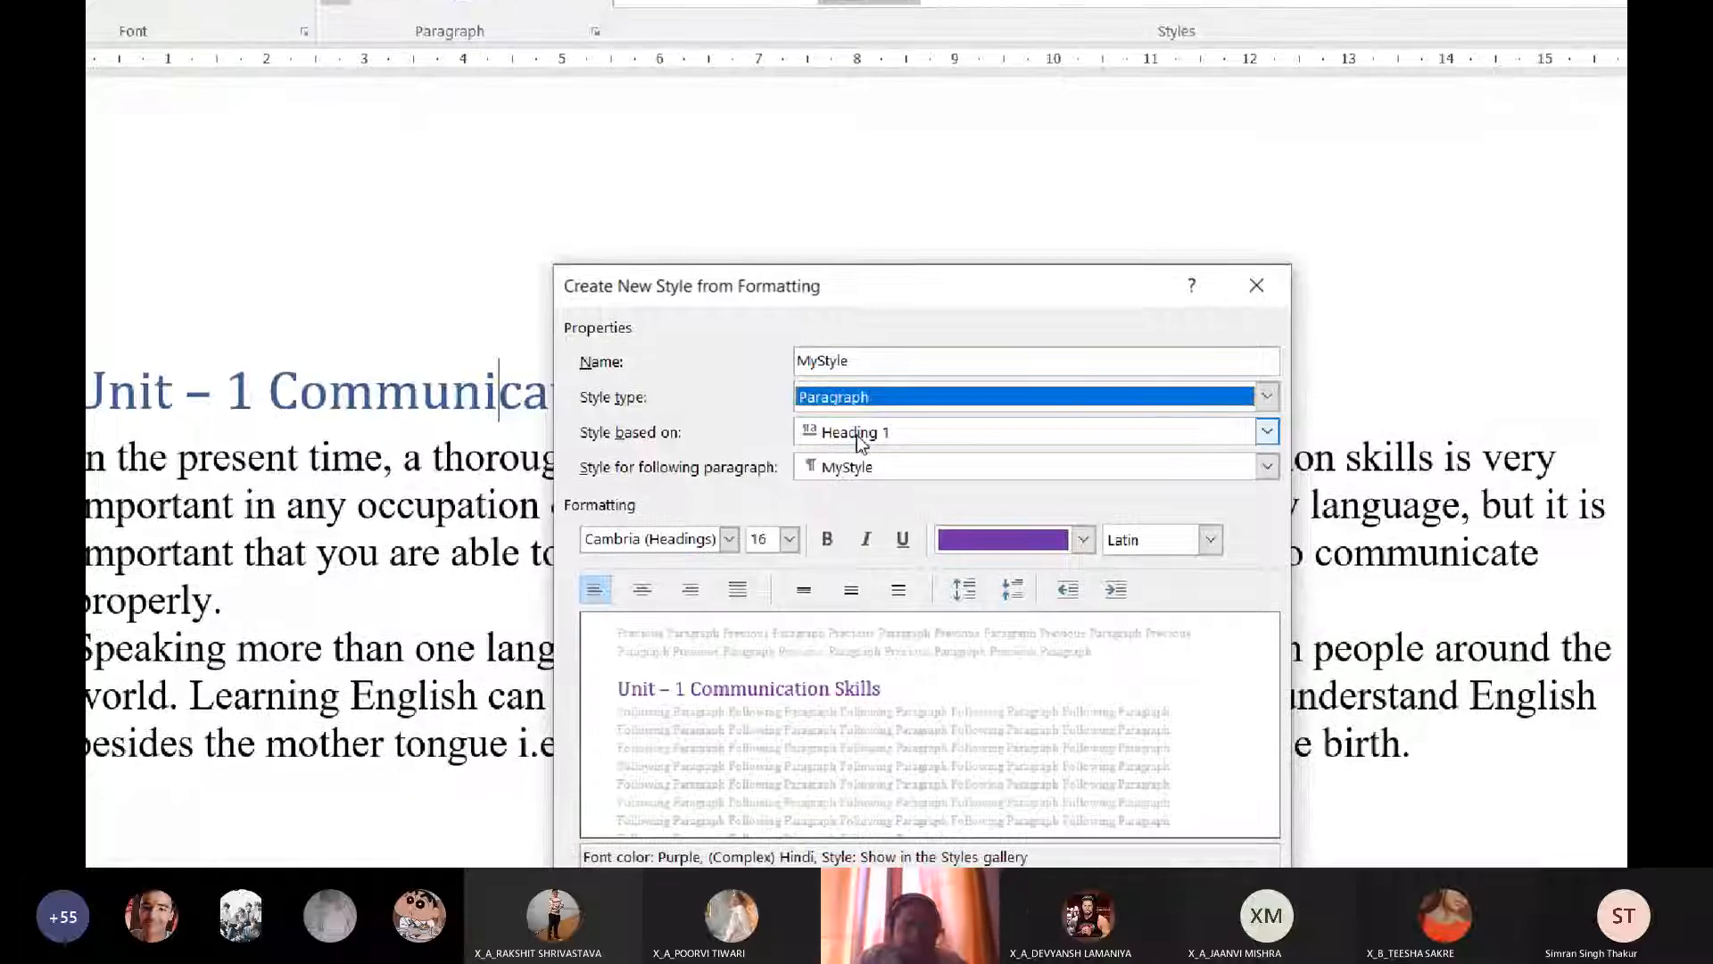
left_click(860, 436)
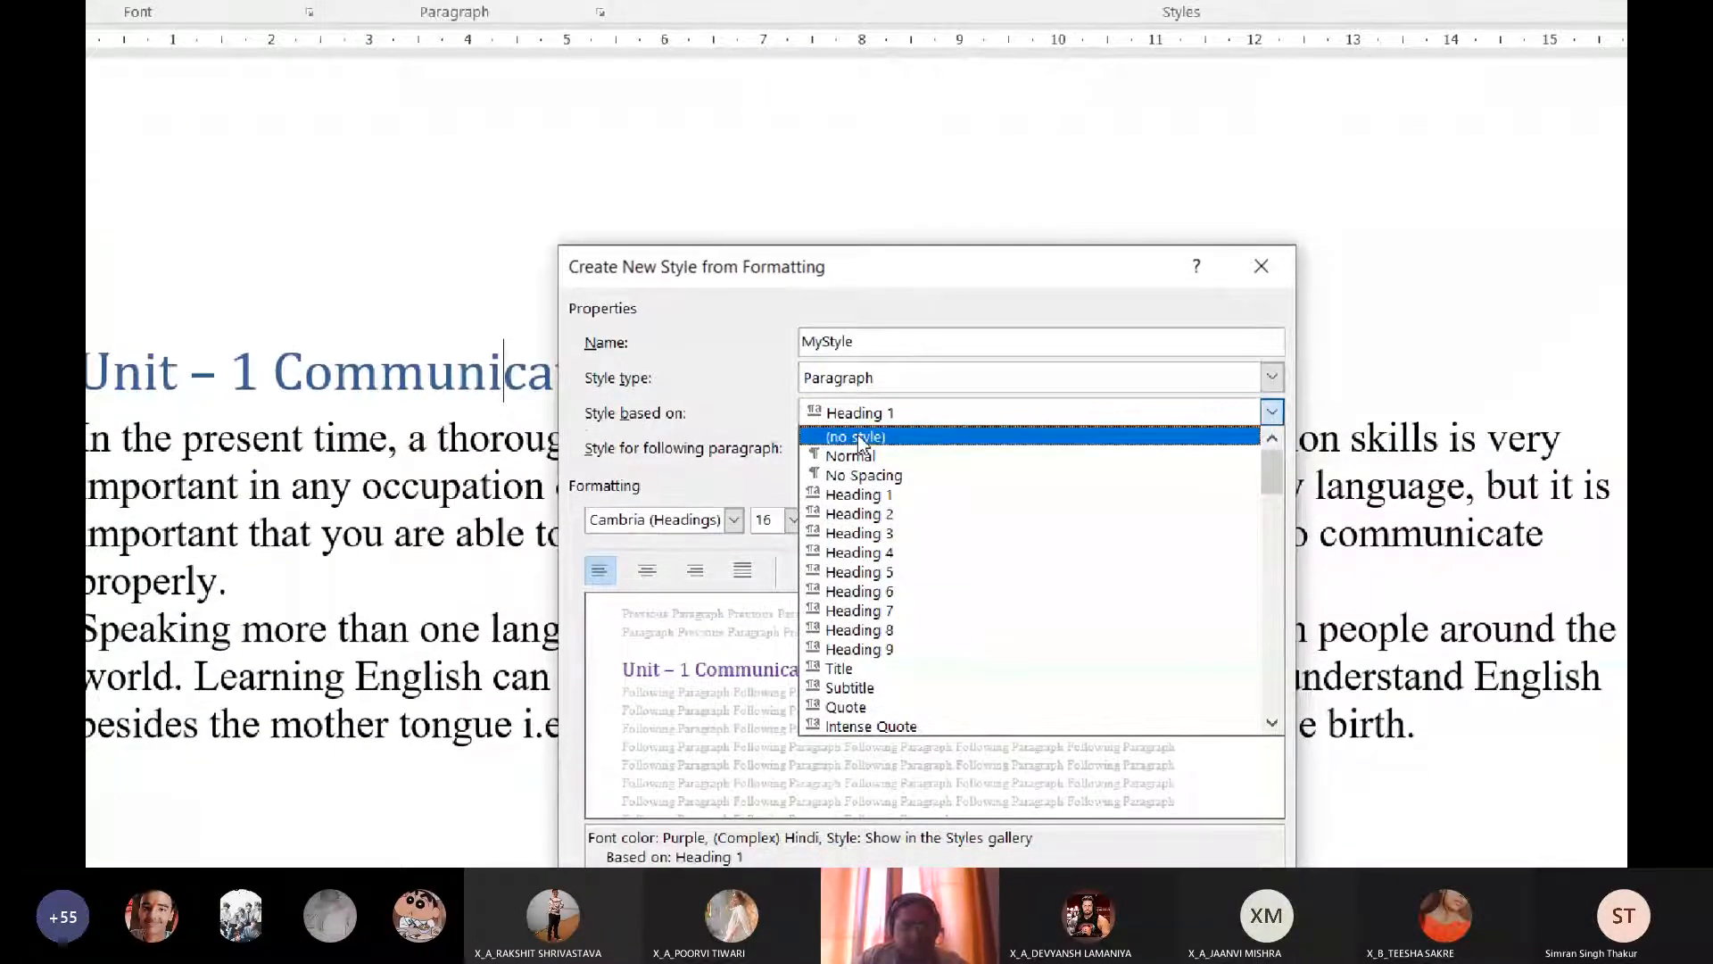
left_click(855, 437)
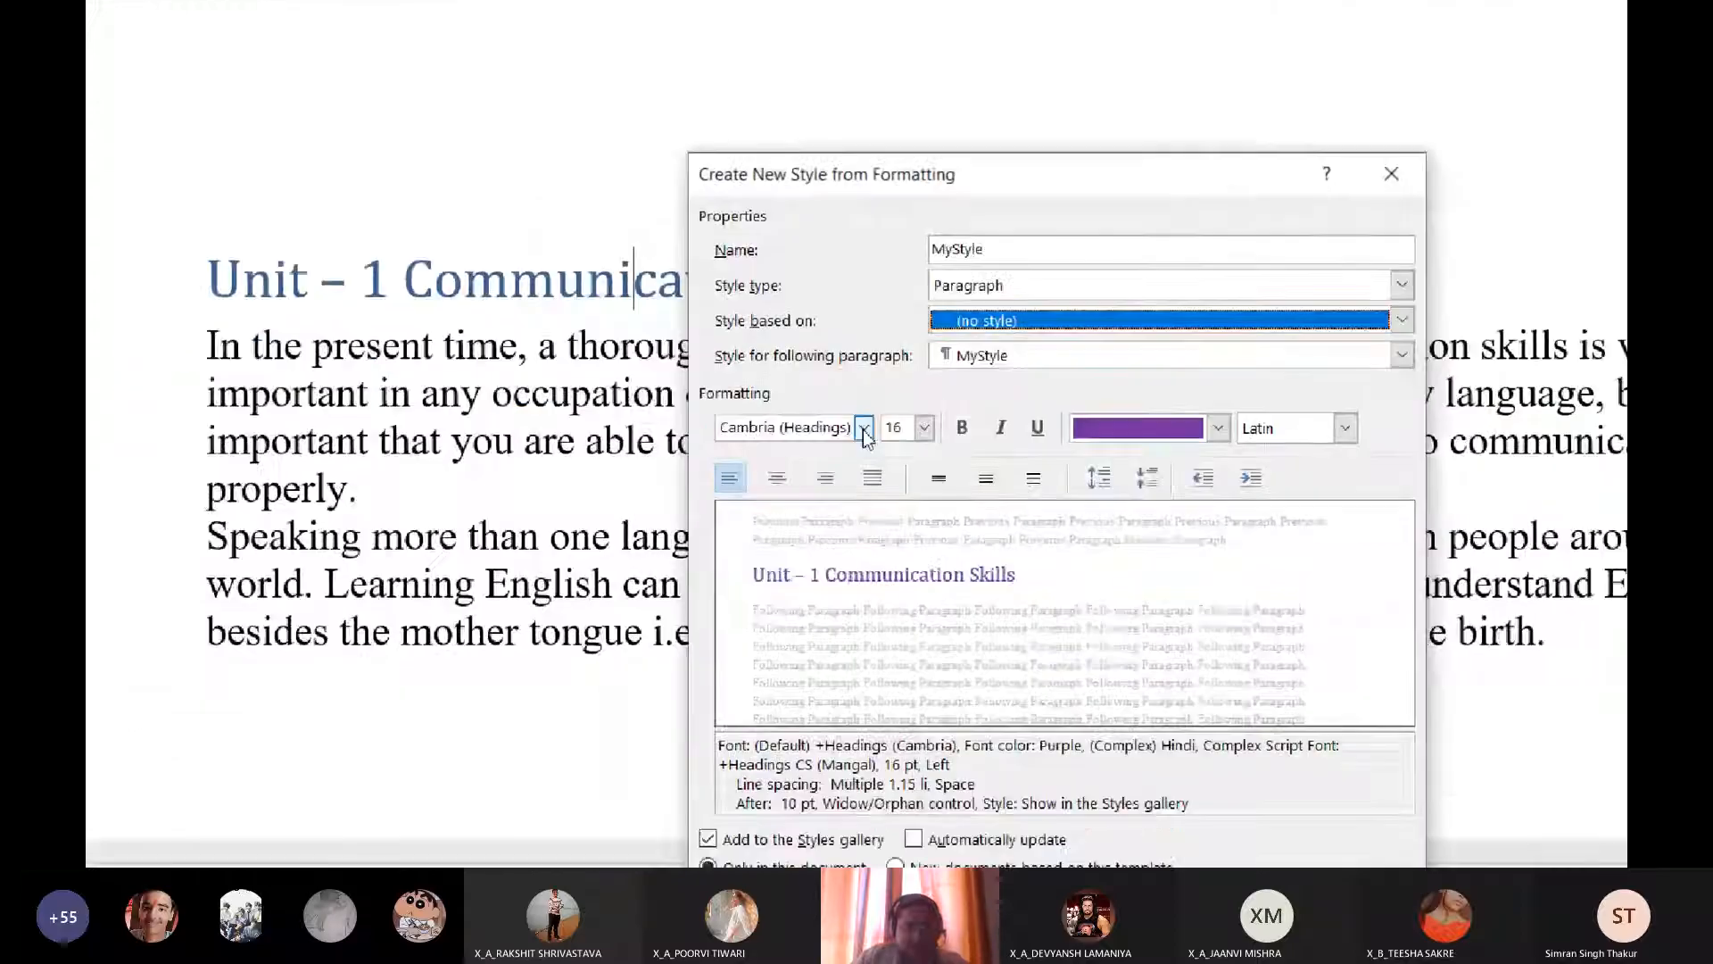
Step: Set MyStyle's font to Segoe Marker with bold and underline
left_click(863, 430)
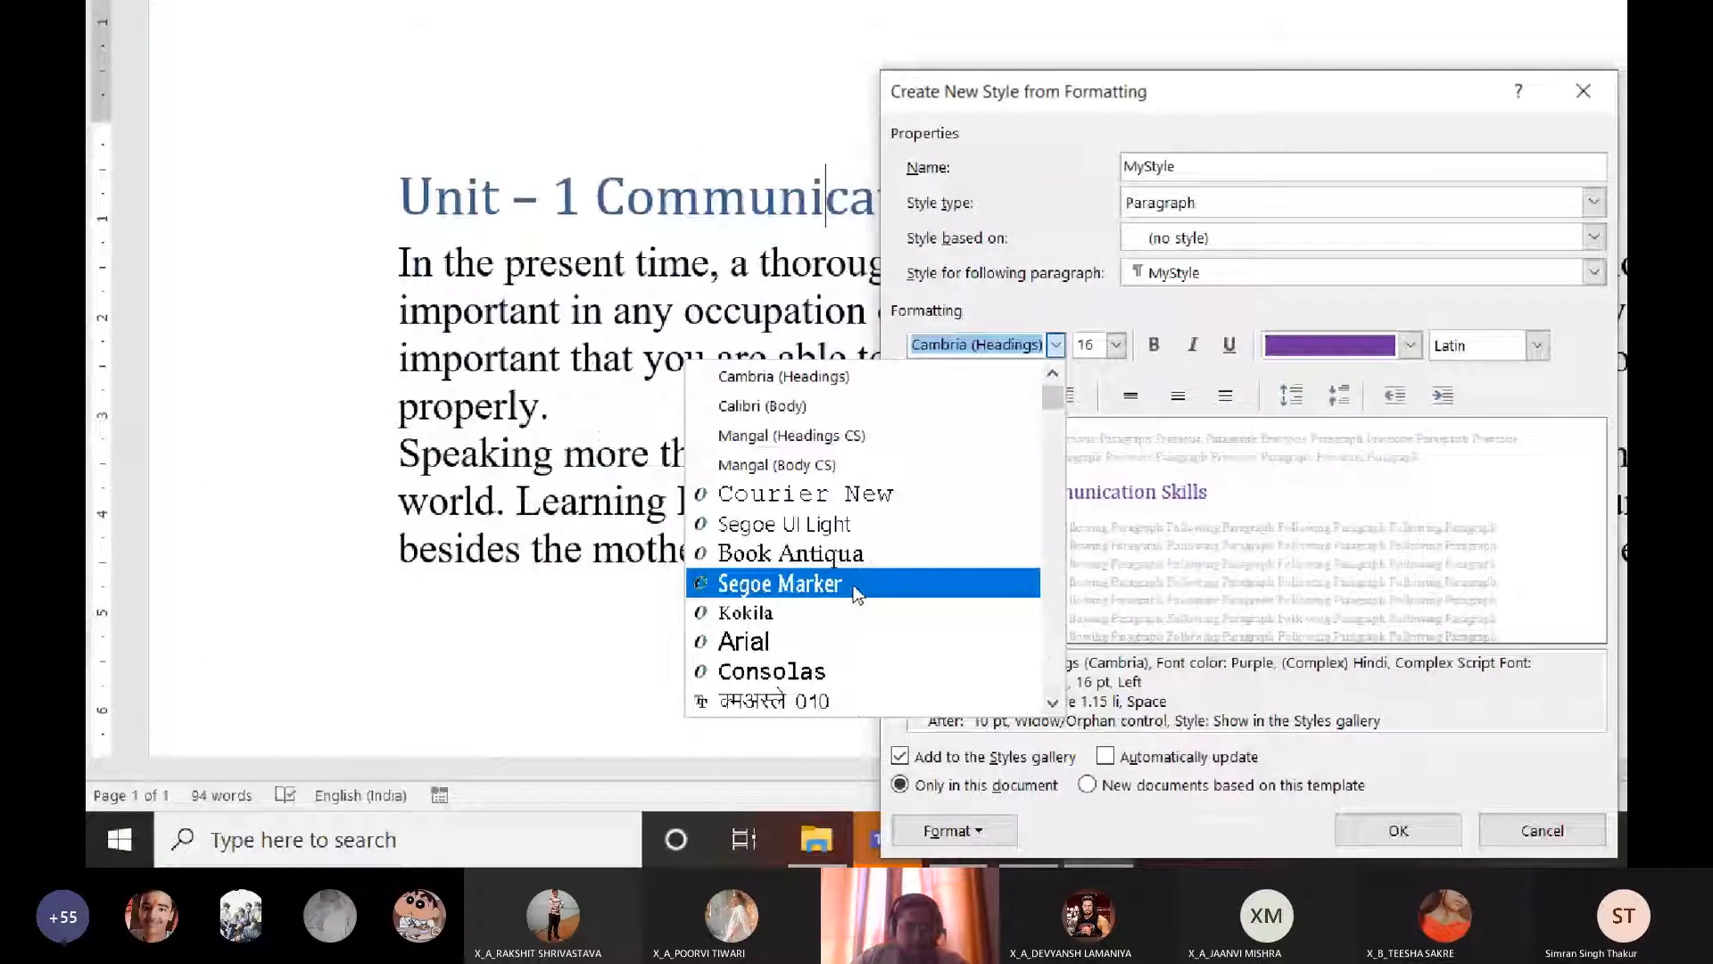
left_click(625, 671)
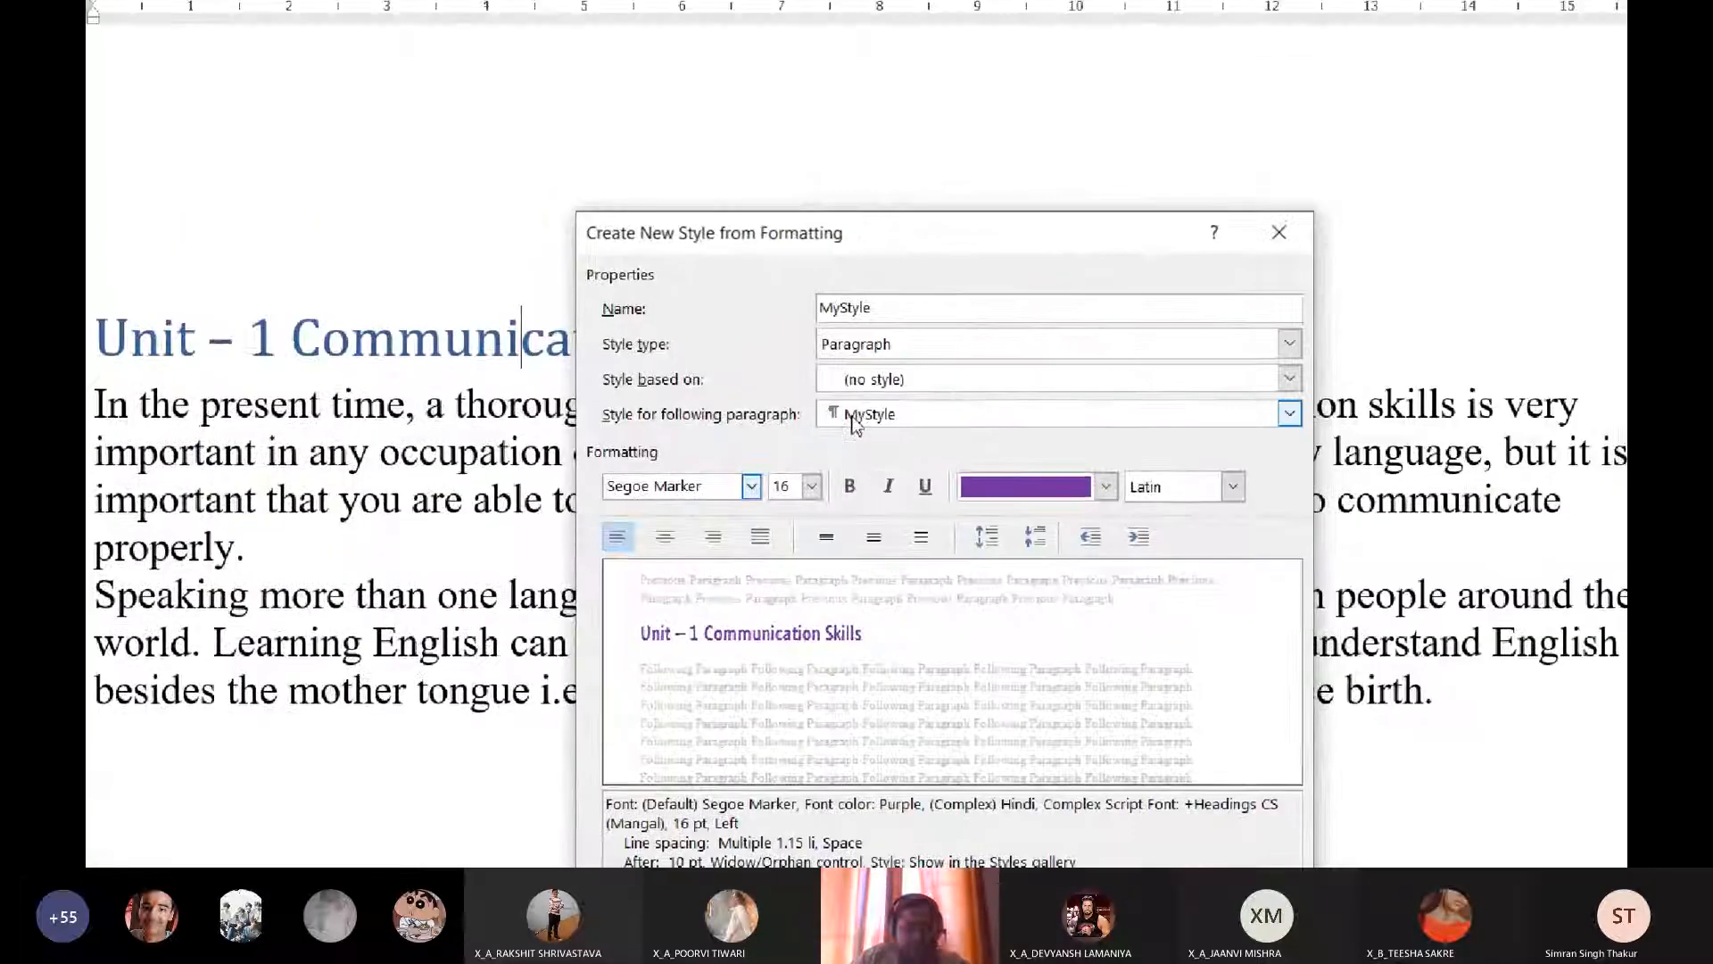
left_click(811, 486)
left_click(857, 487)
left_click(915, 346)
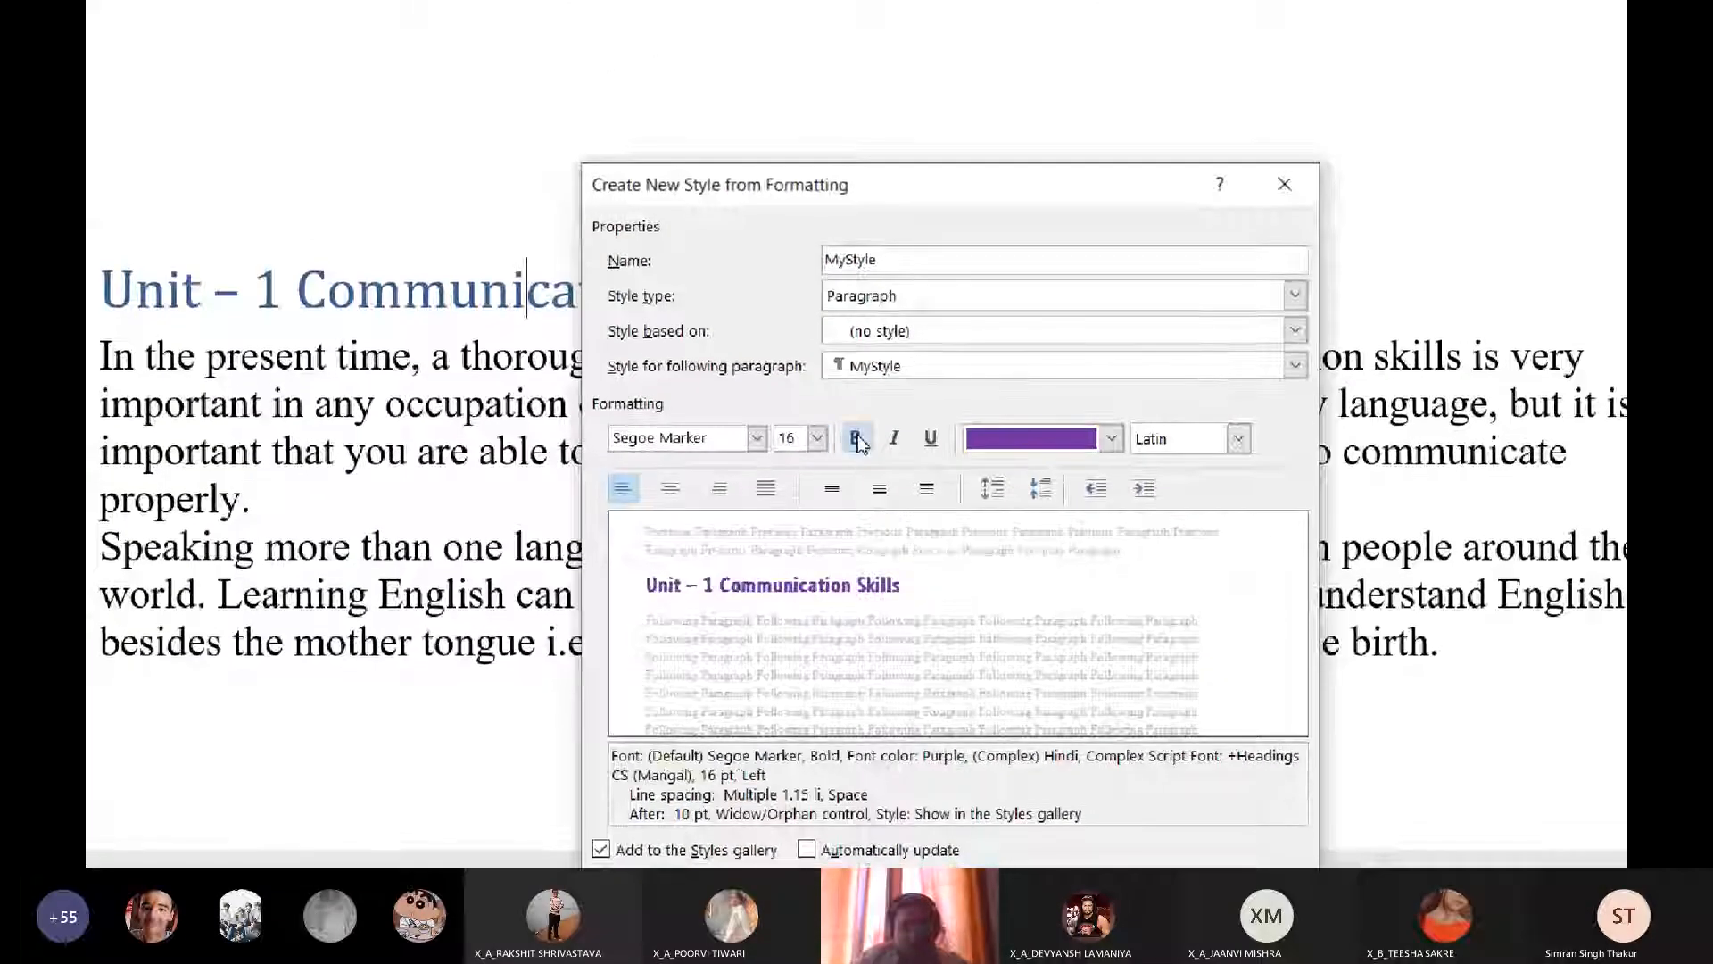
left_click(931, 438)
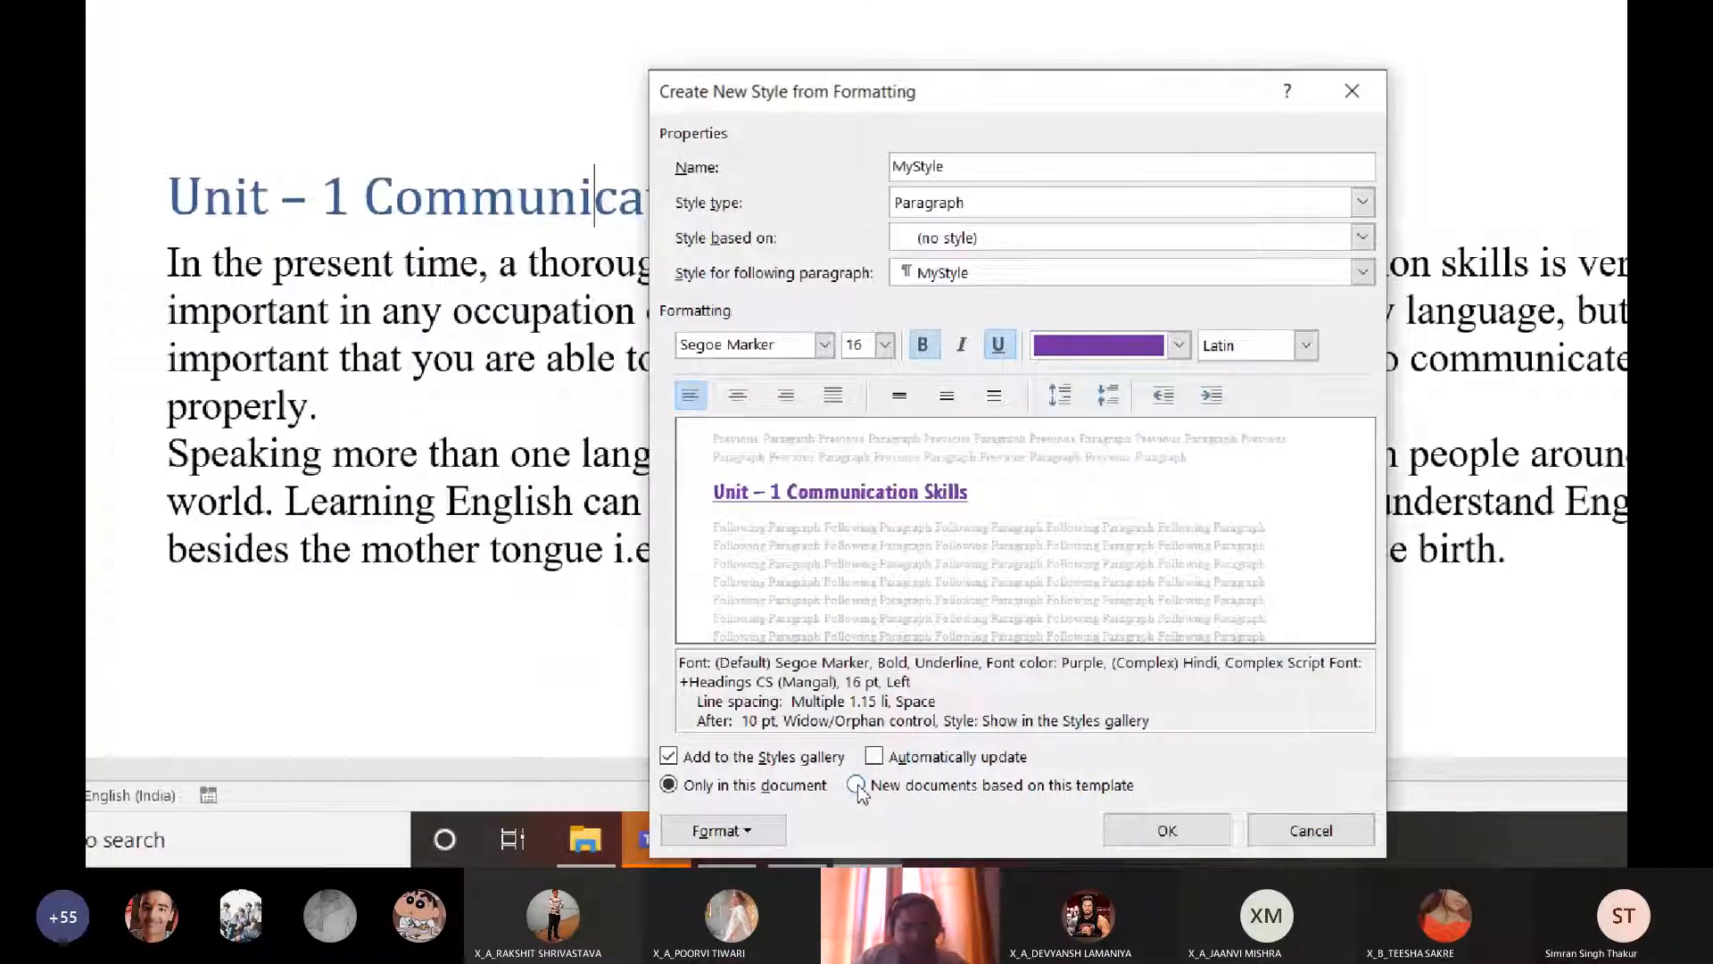
Step: Make MyStyle available in new documents based on this template and create the style
left_click(856, 785)
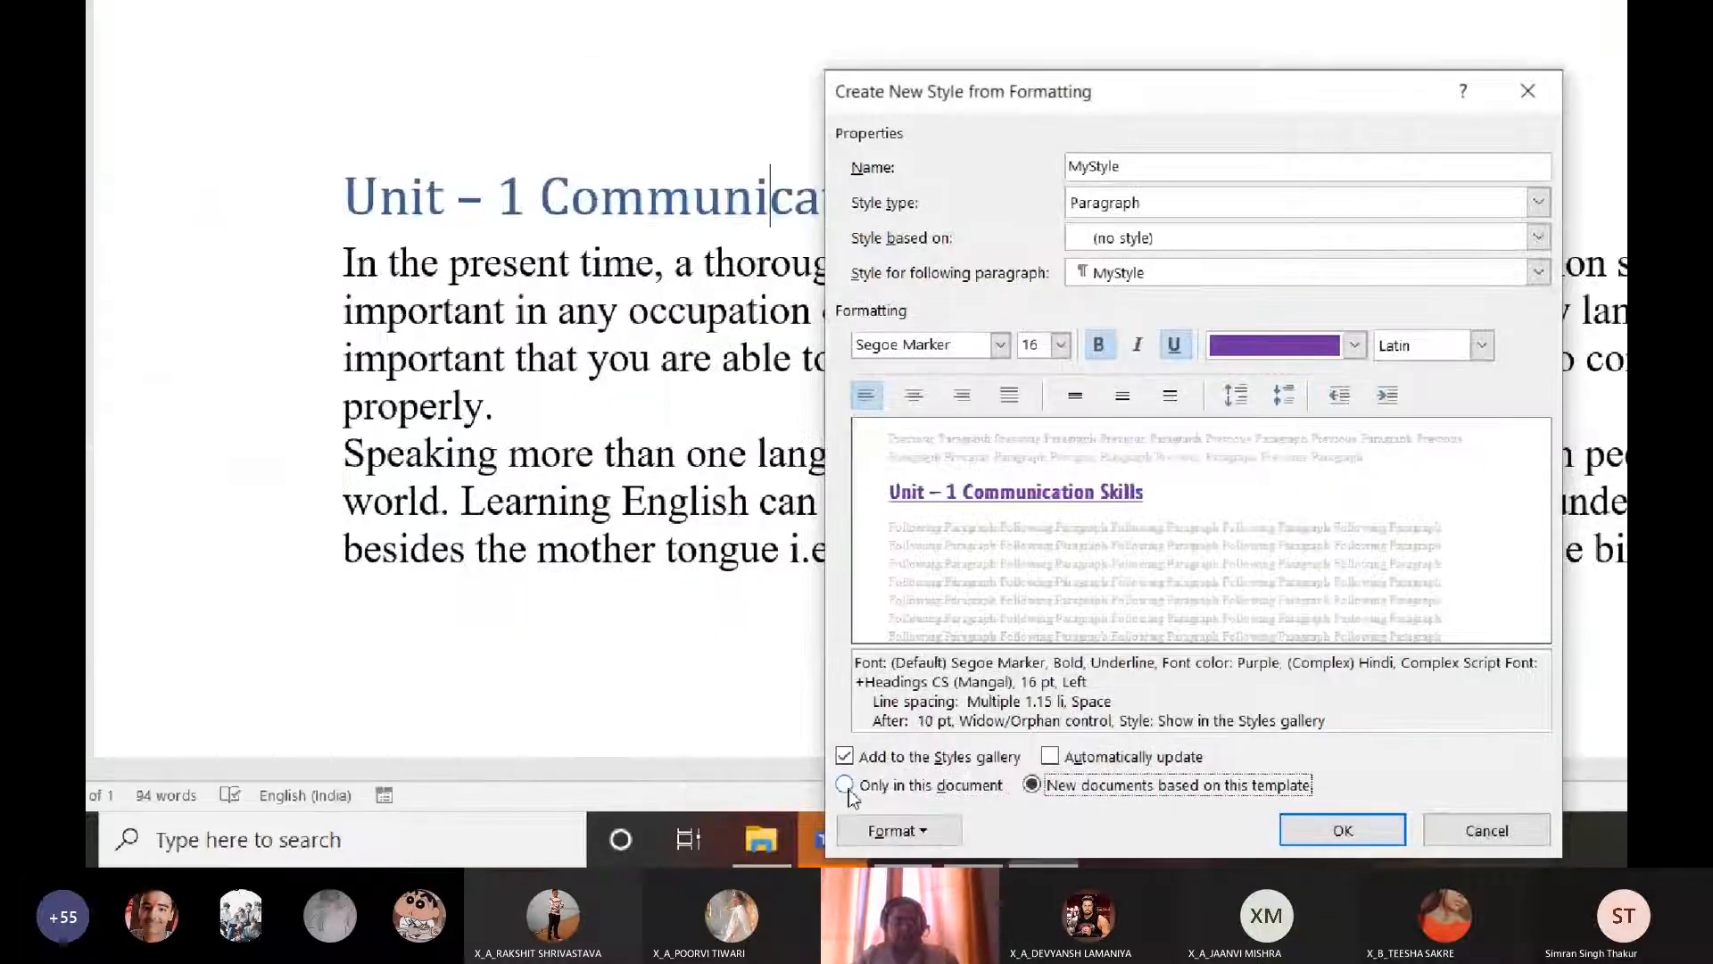
left_click(847, 787)
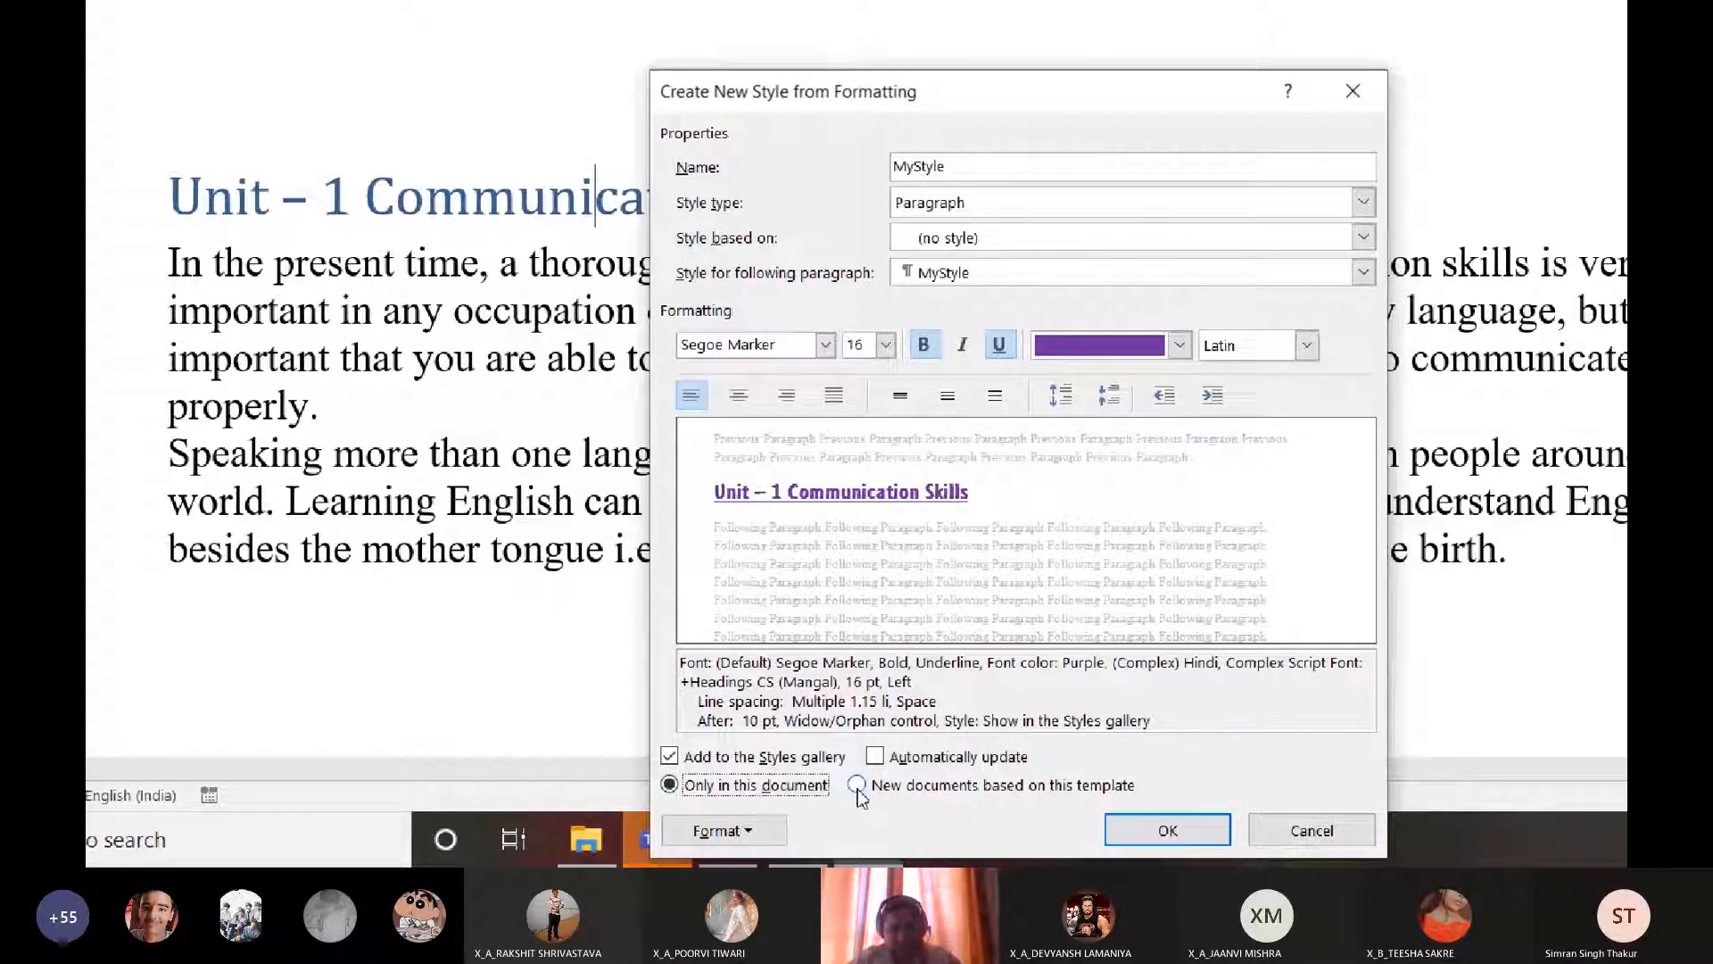
left_click(857, 786)
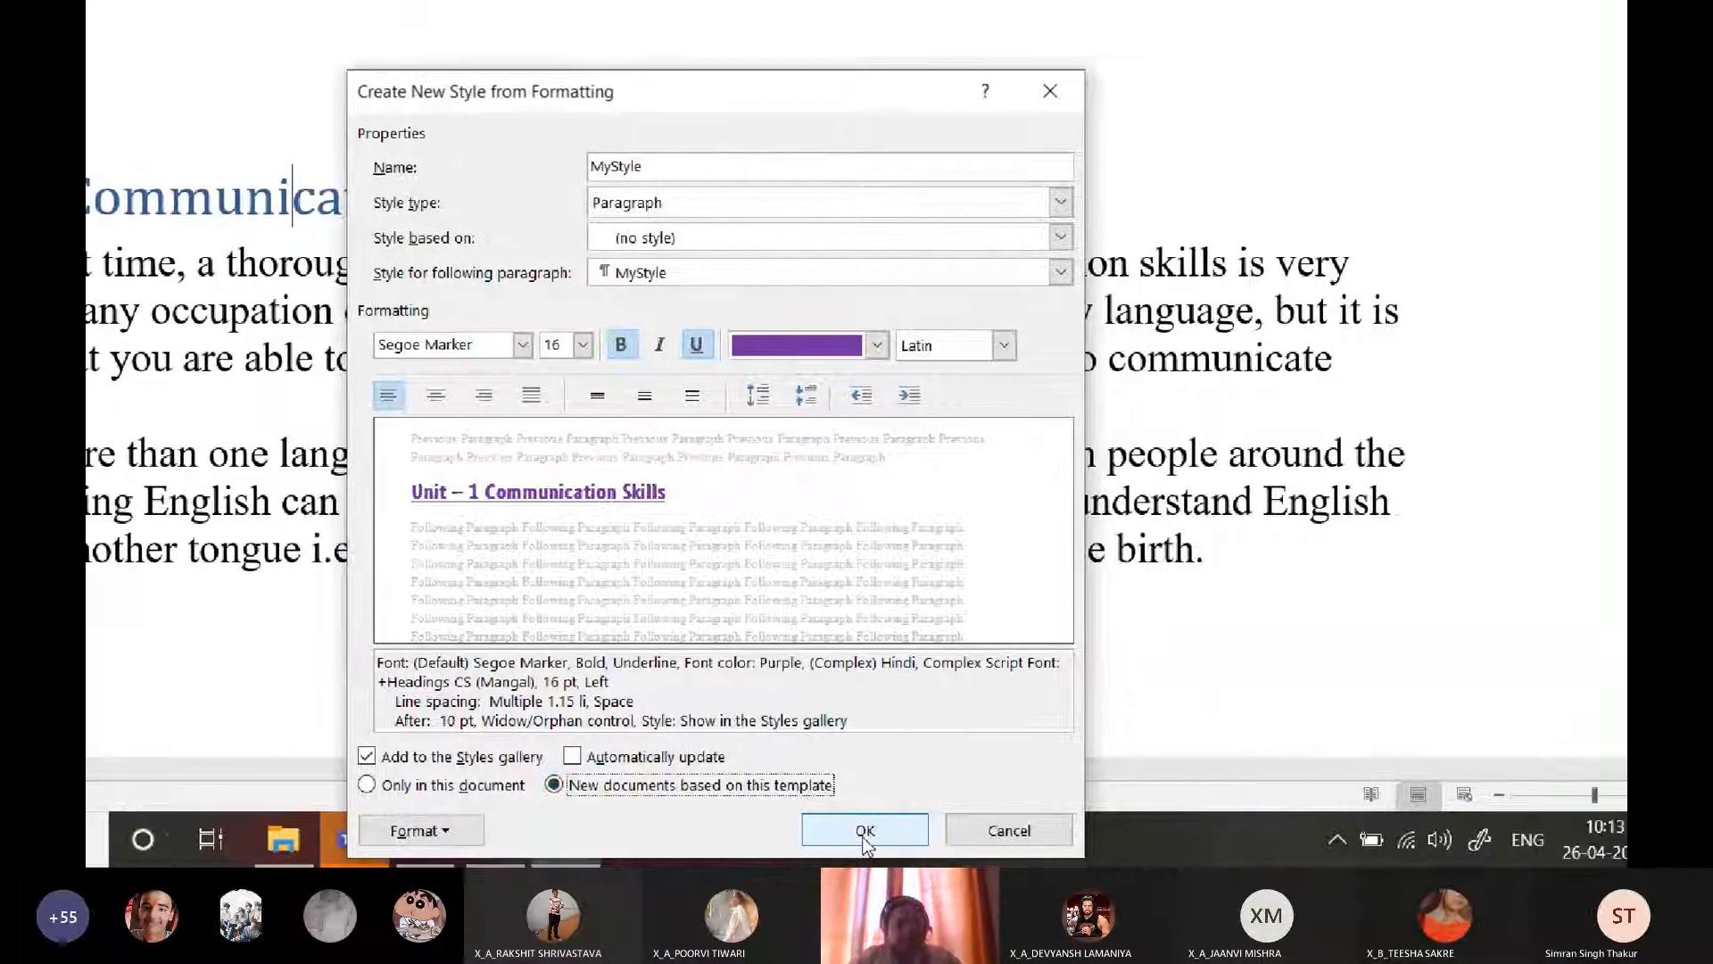
left_click(864, 832)
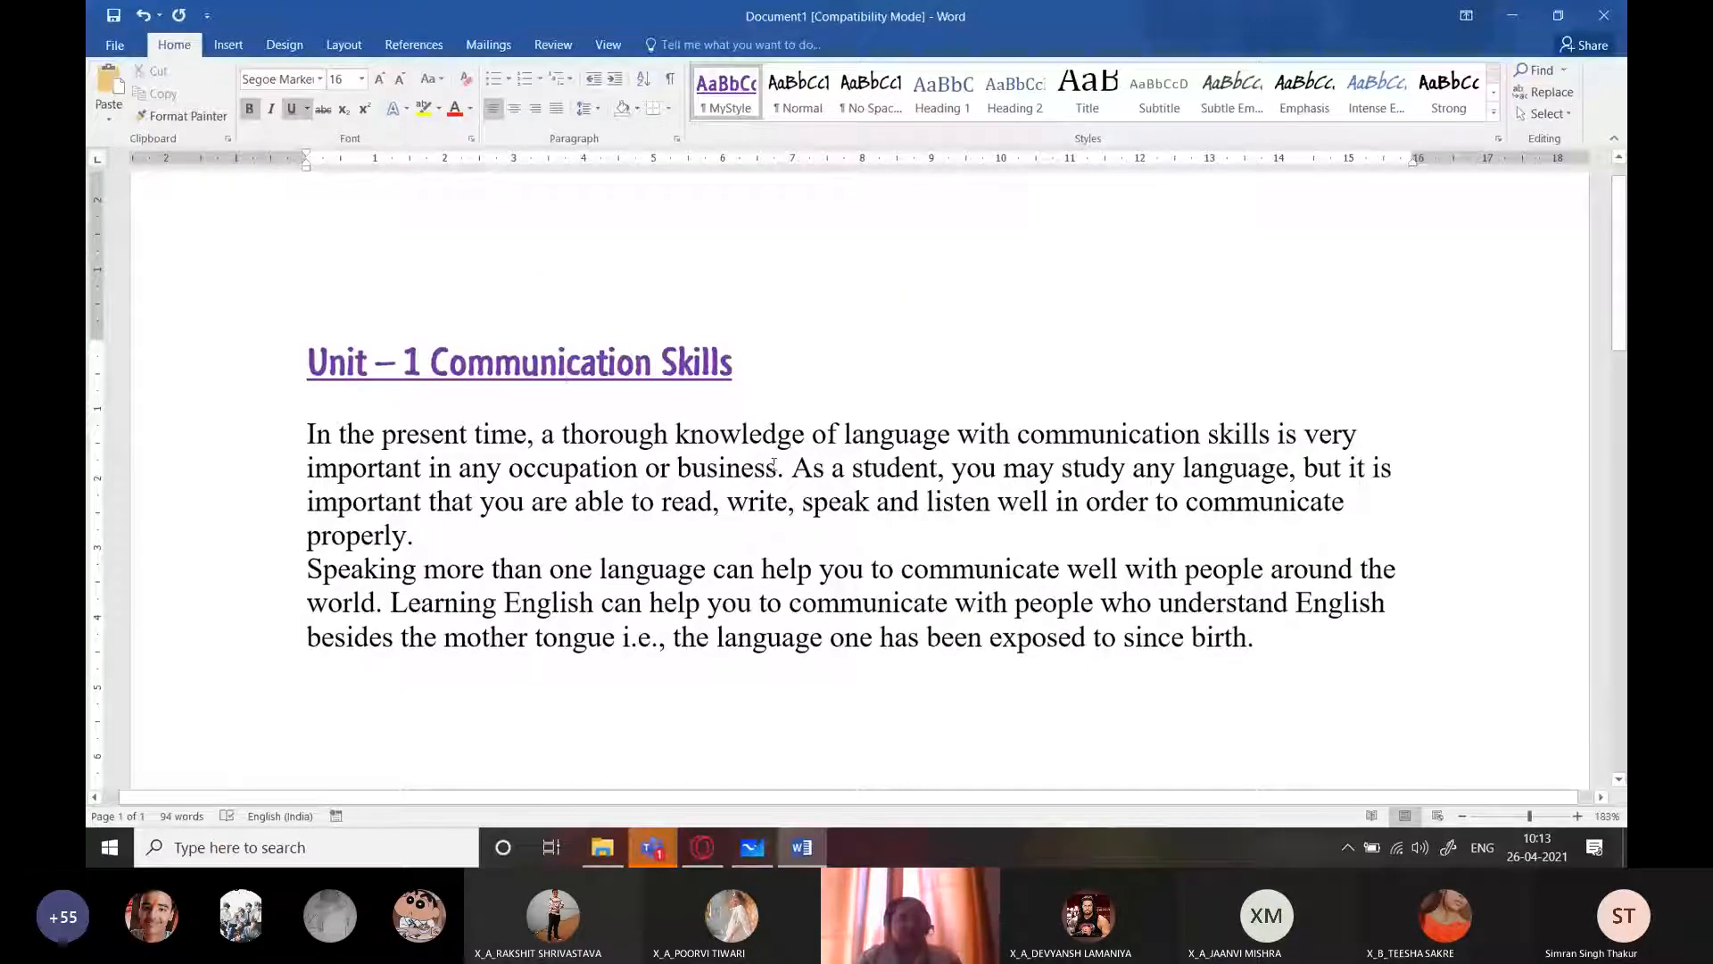
Step: Add the line "Importance of Communication" below the unit heading and apply the Heading 1 style to it
left_click(773, 463)
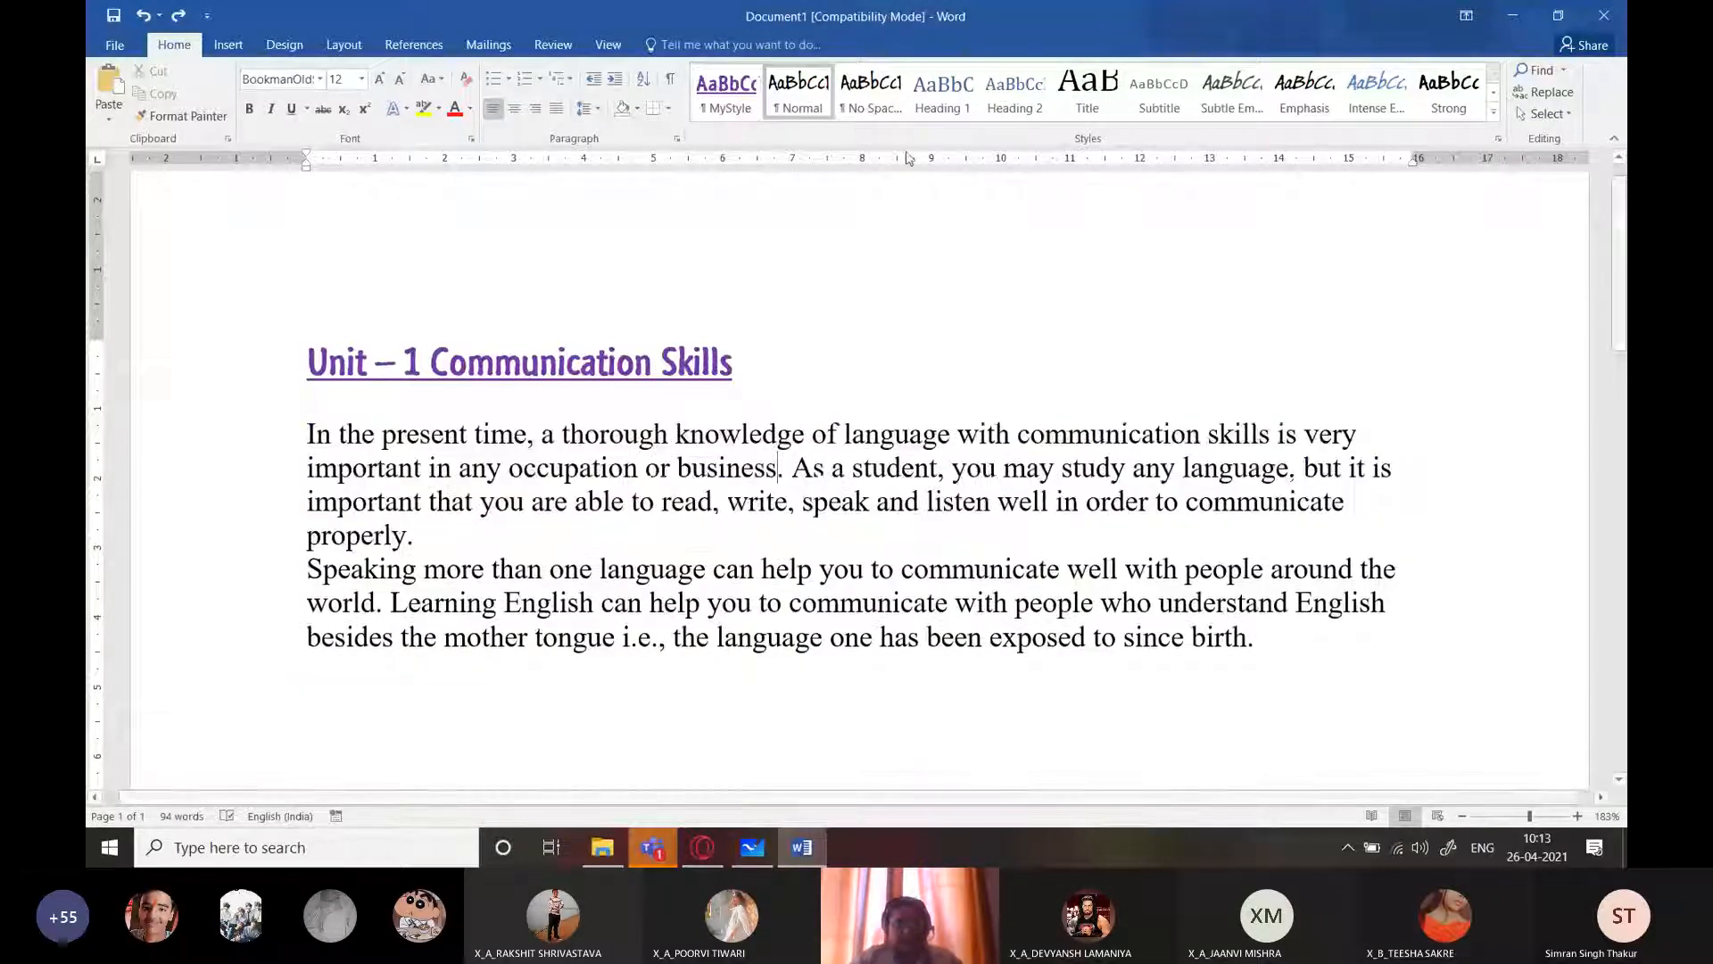
left_click(723, 417)
key("Return")
type("Writing Skills")
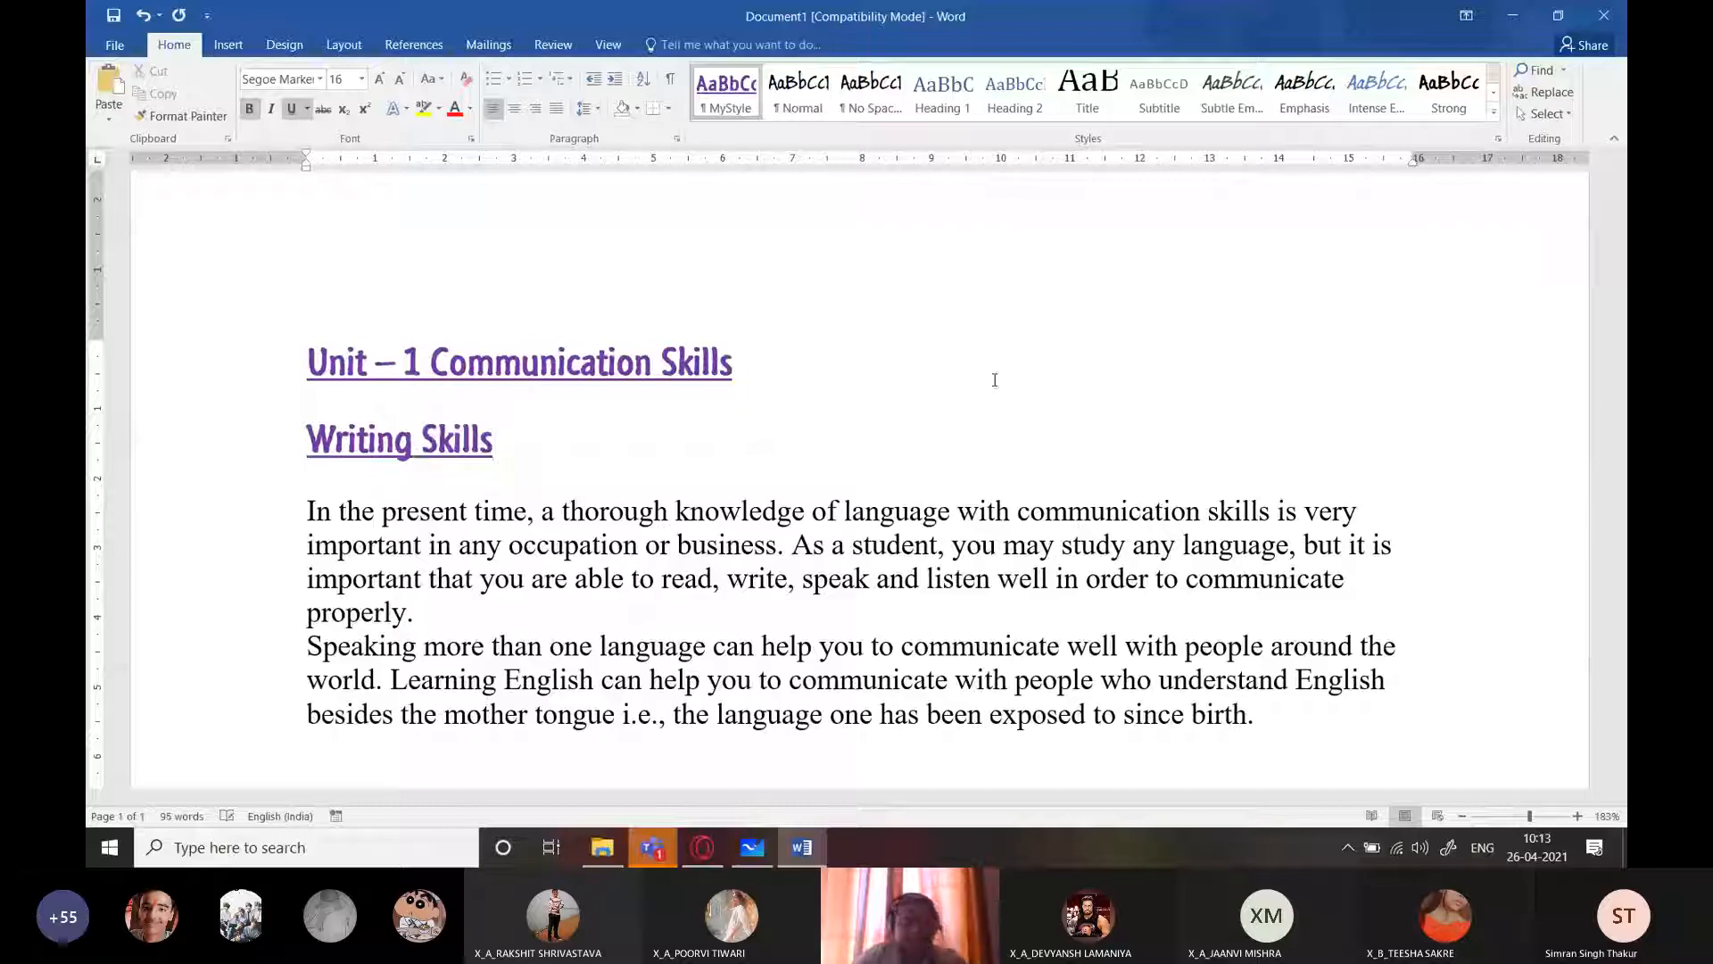
key("shift+Home")
type("Importance of ")
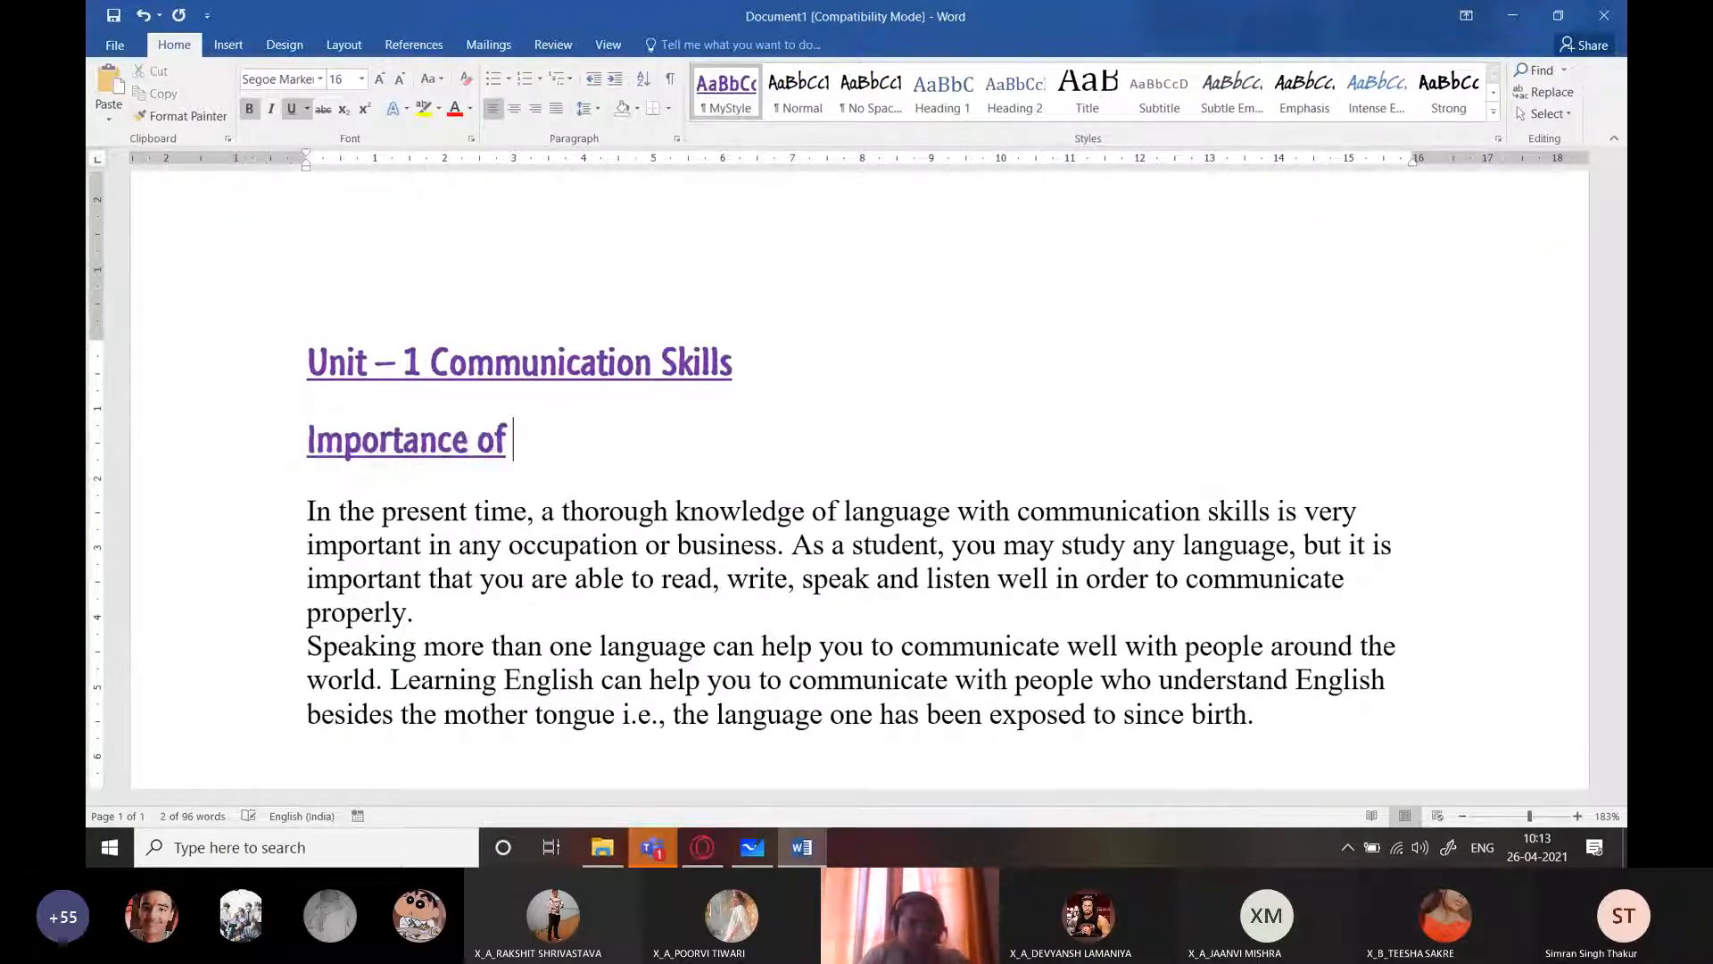
type("Communication")
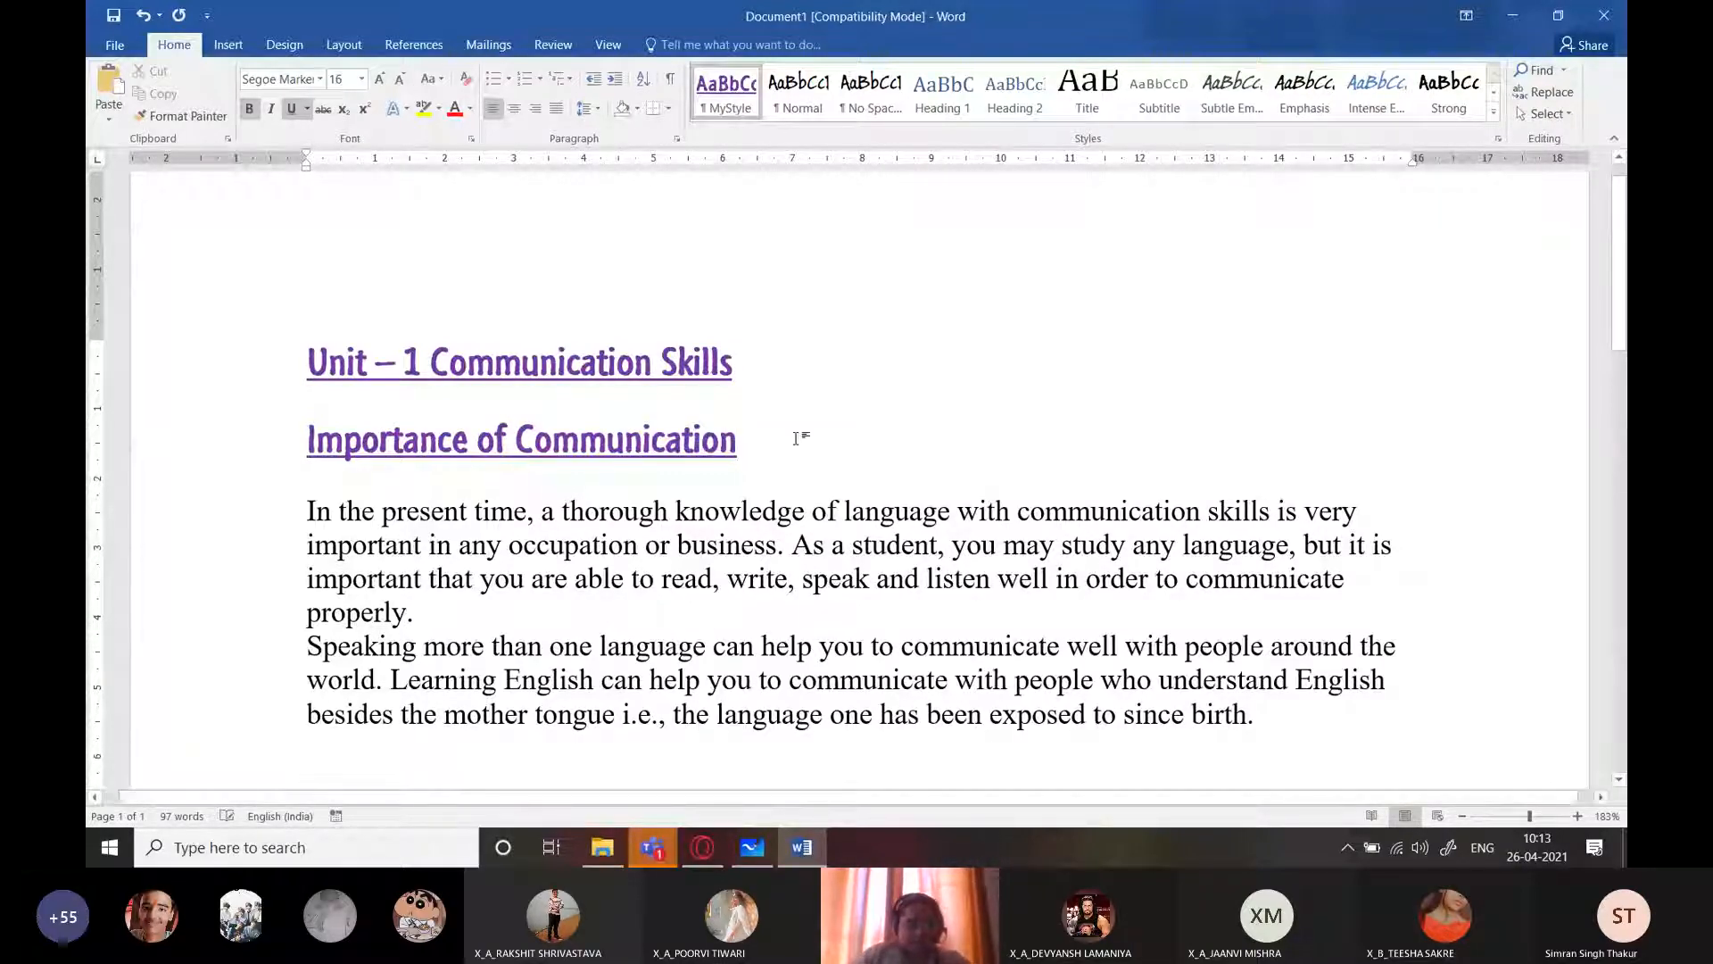
left_click_drag(748, 443, 308, 446)
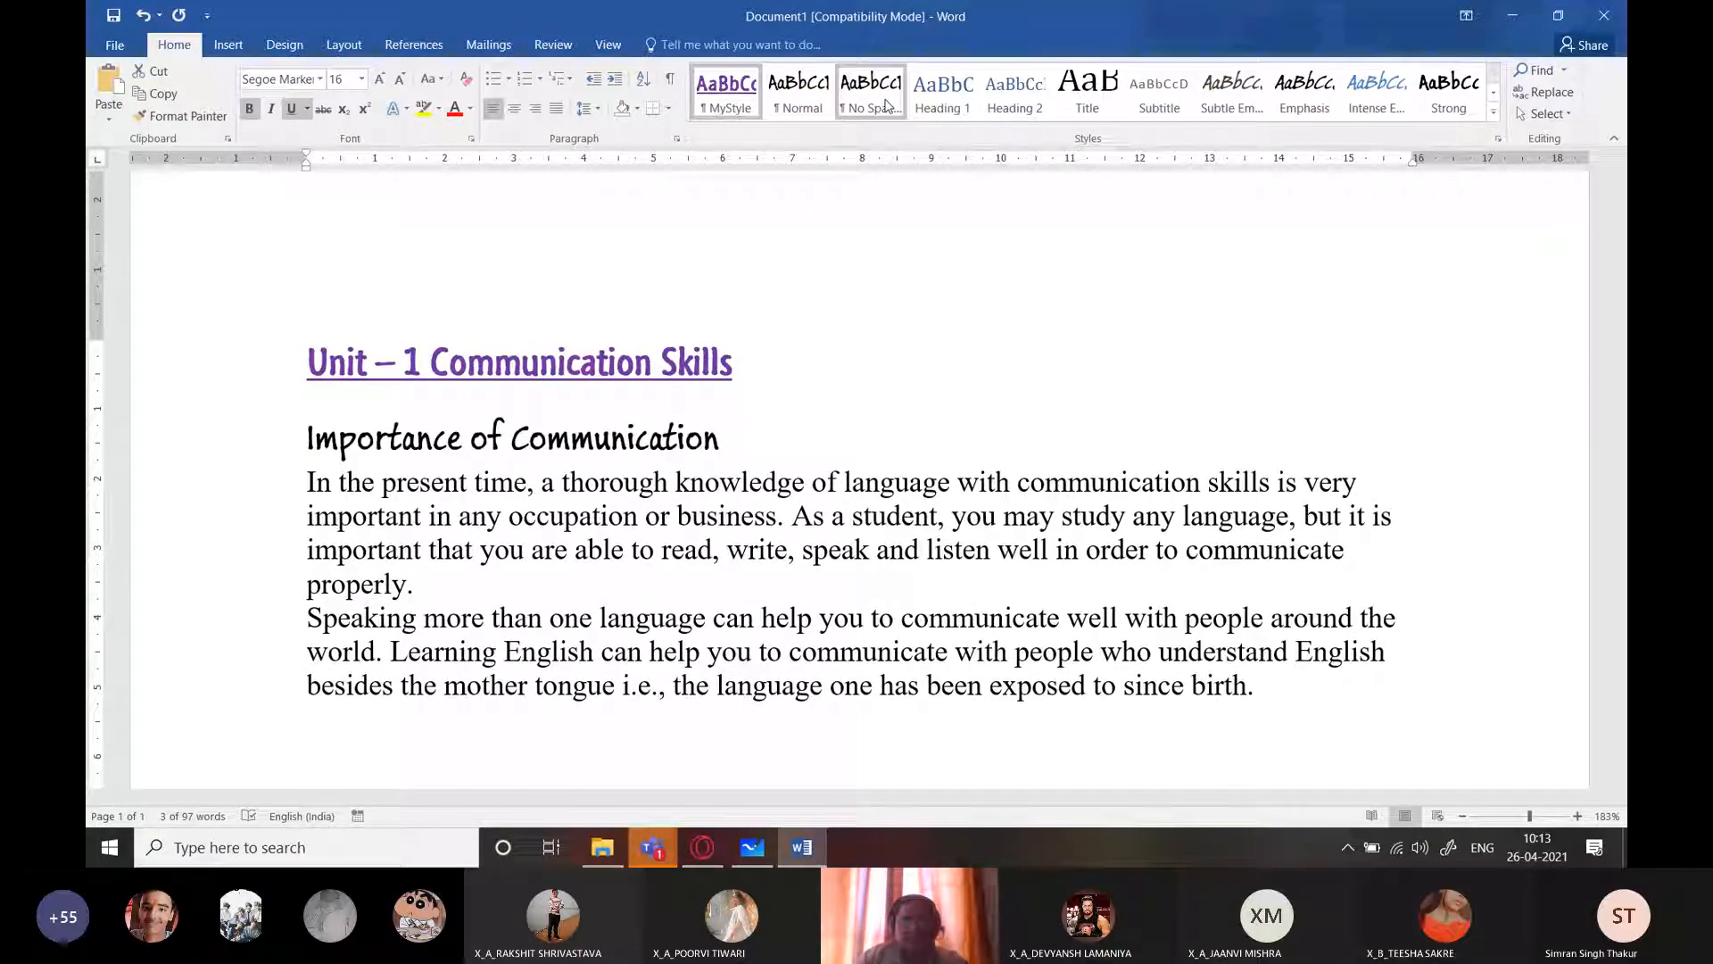
left_click(960, 106)
Step: Colour the "Importance of Communication" line red and update the Heading 1 style to match it
left_click_drag(803, 457, 313, 456)
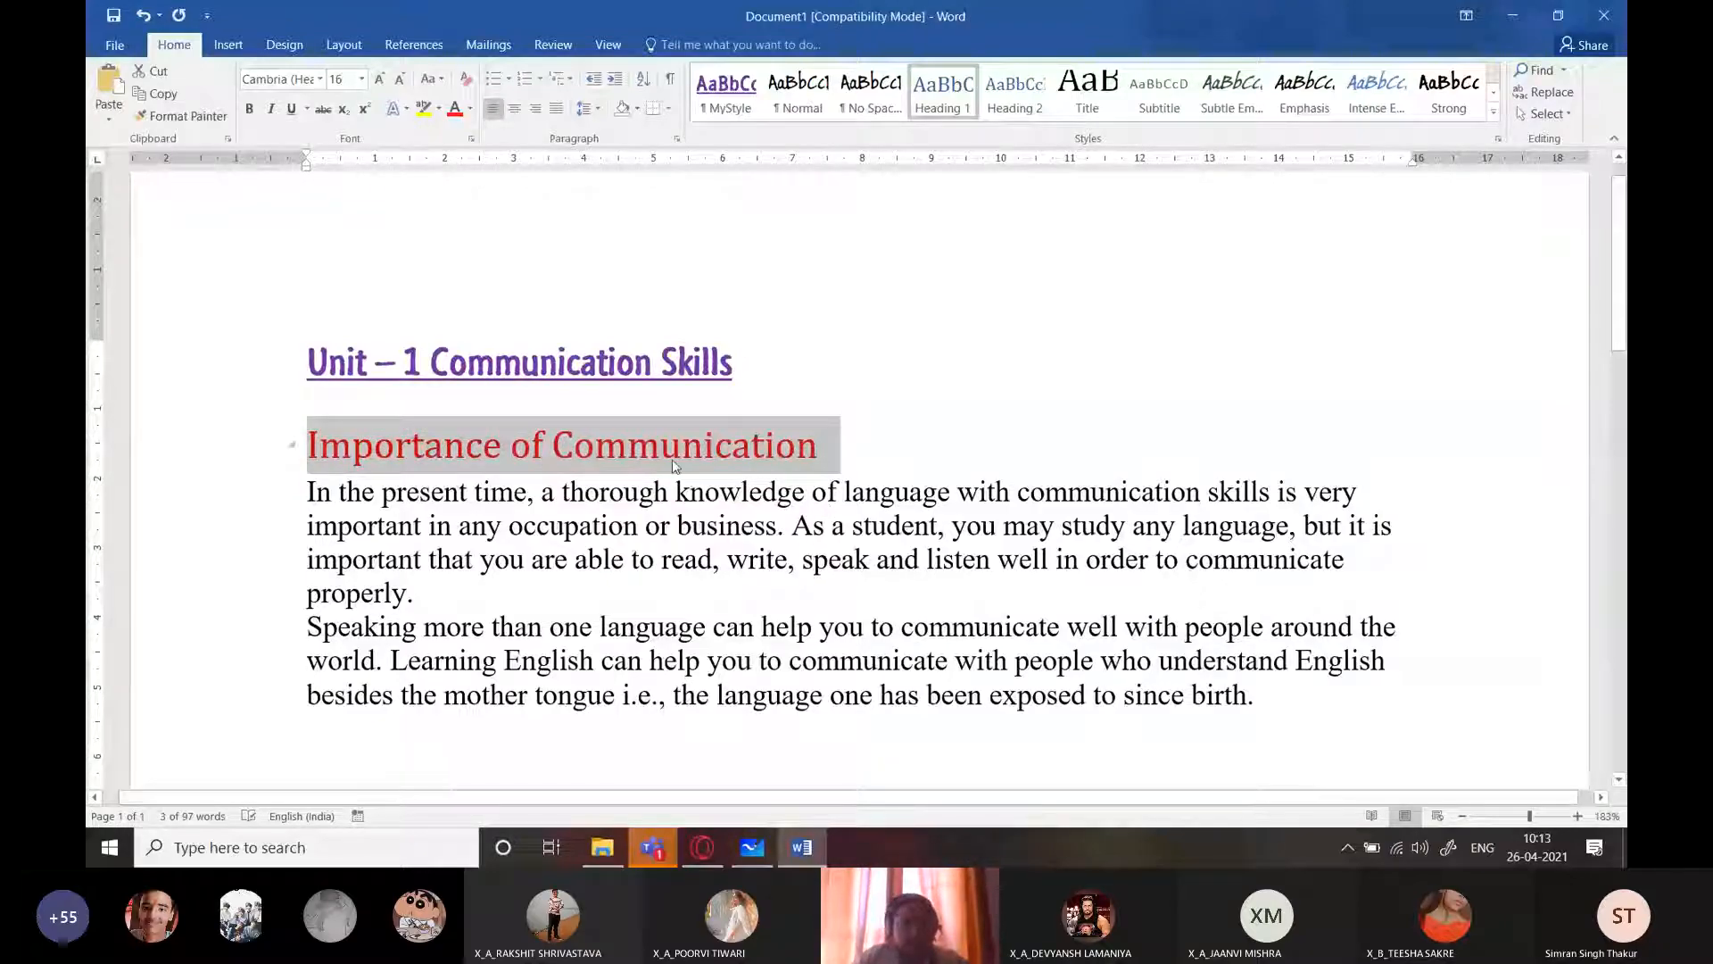
right_click(942, 98)
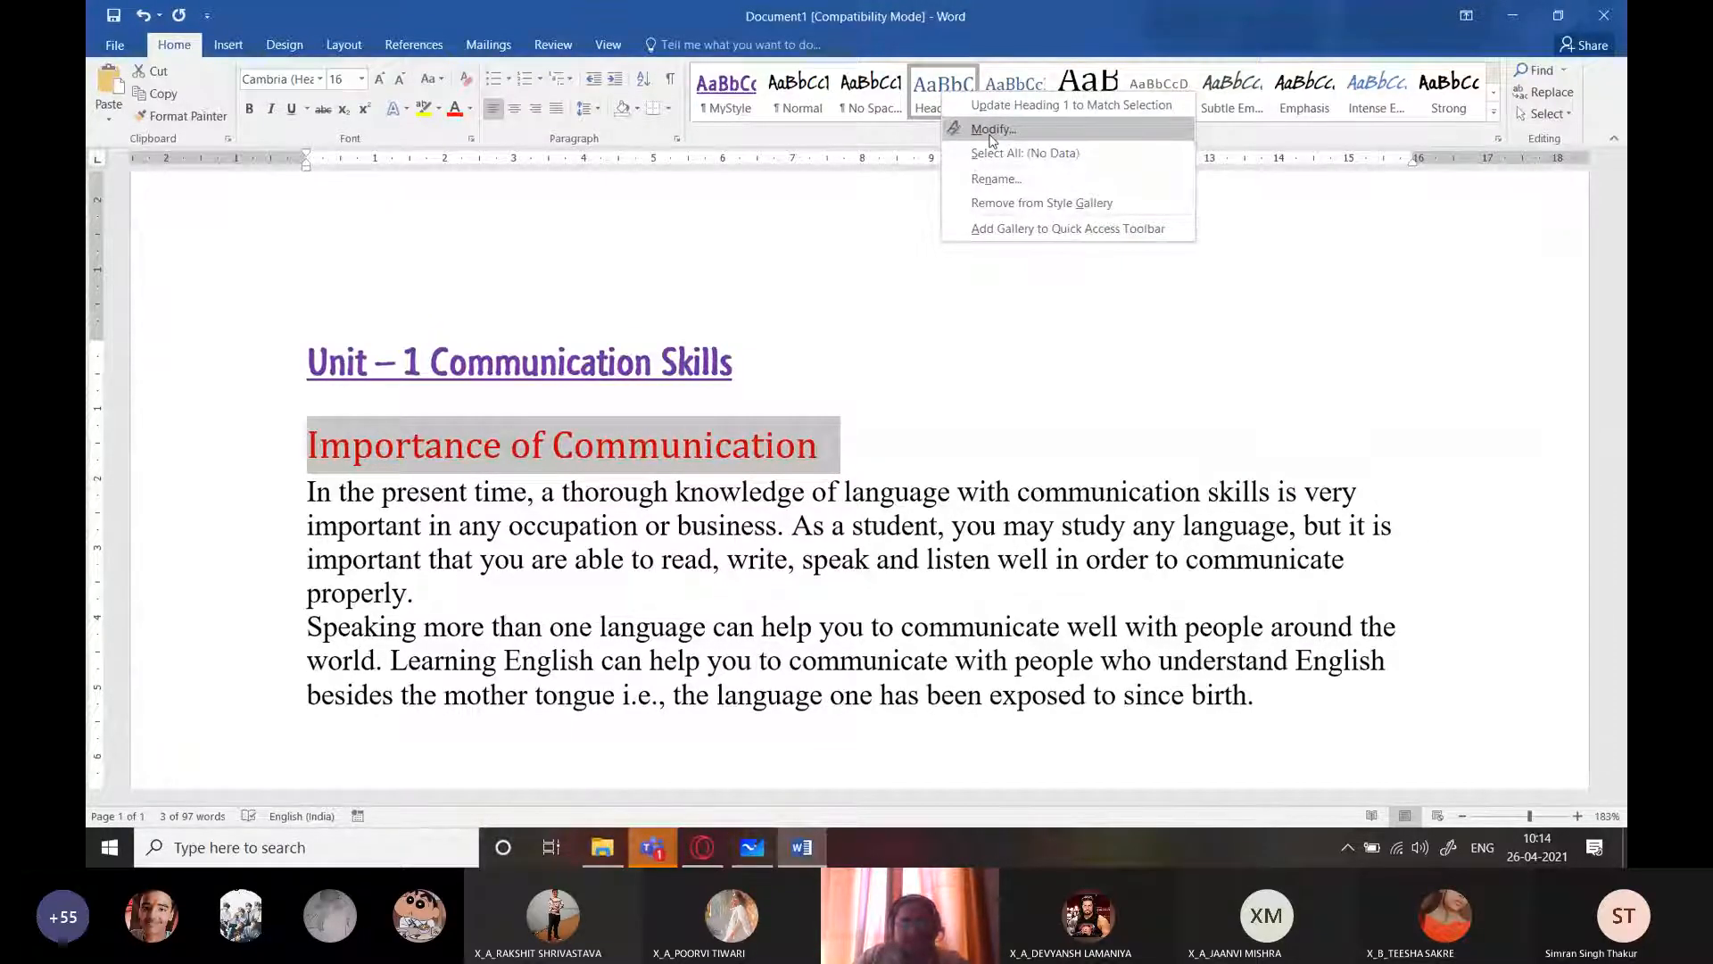
left_click(1104, 106)
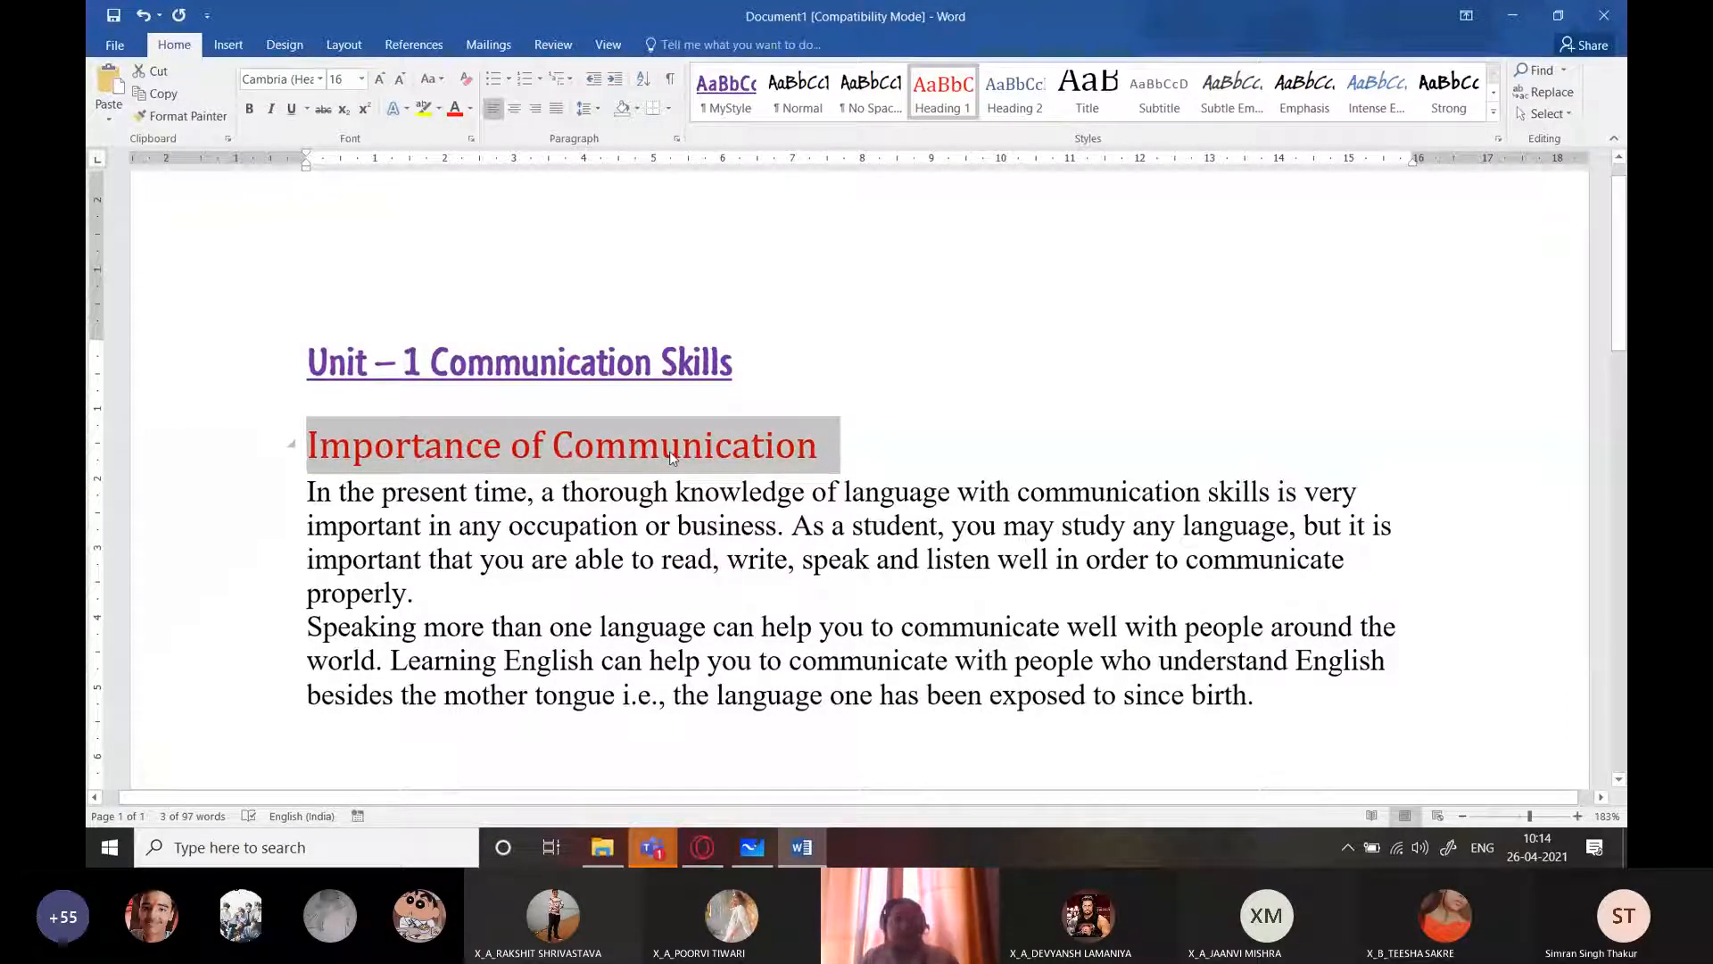
Step: Switch to the Microsoft Teams window
left_click(663, 858)
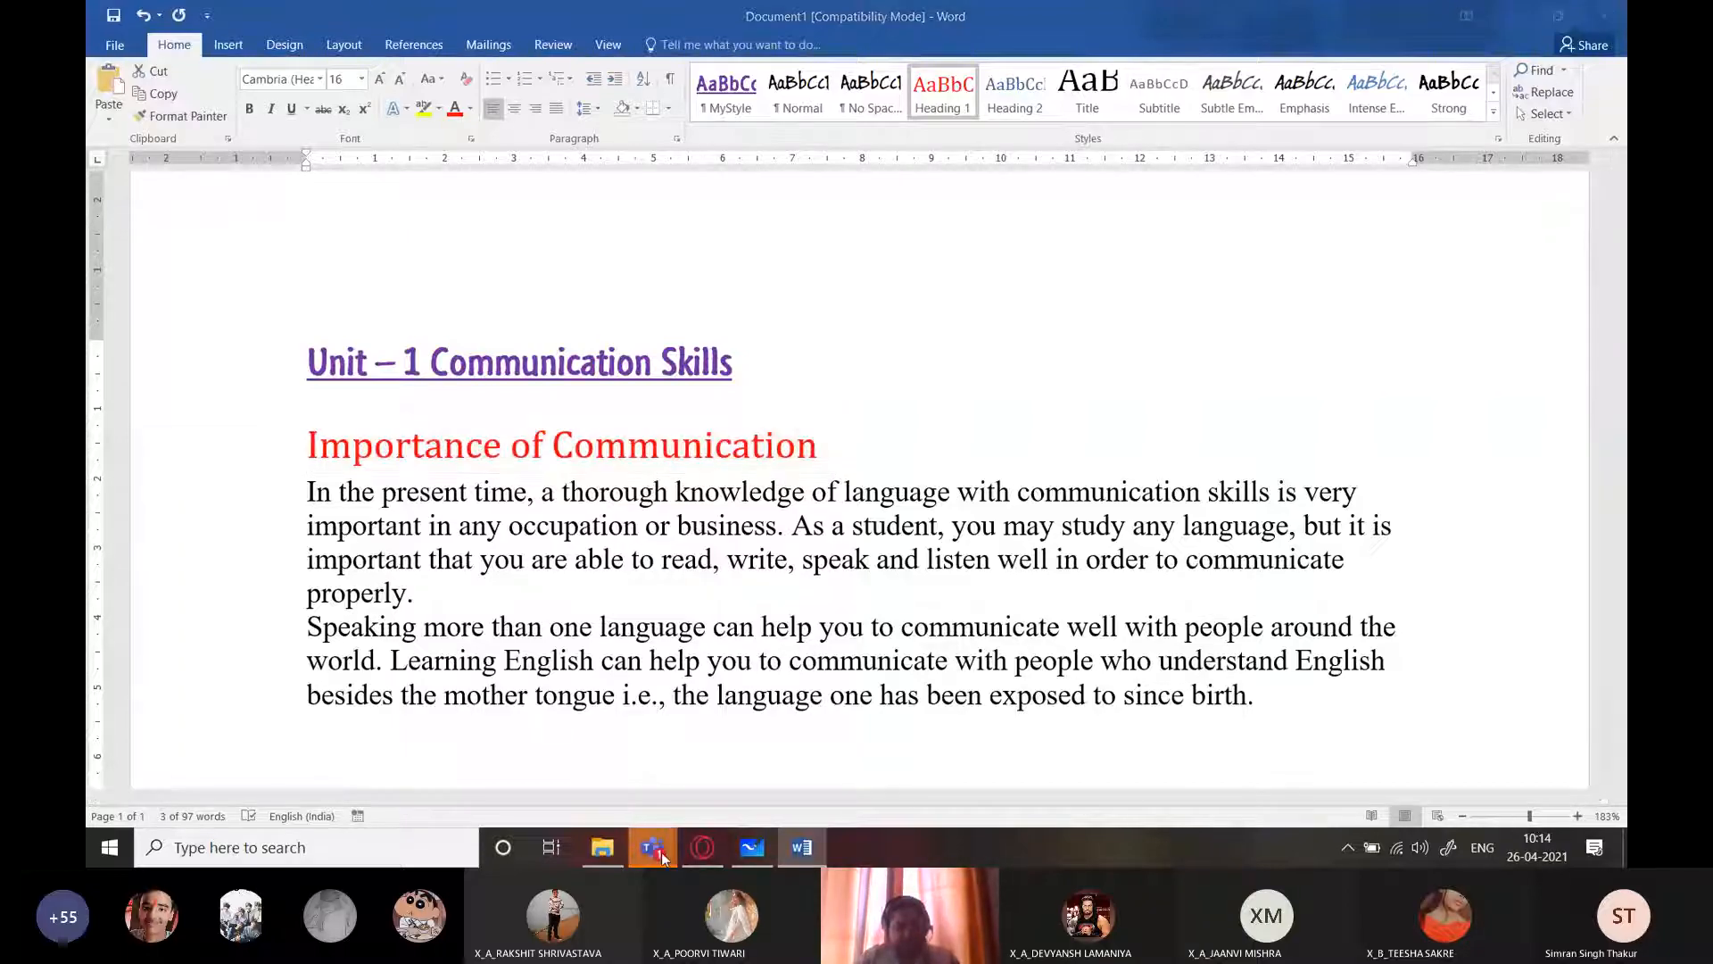